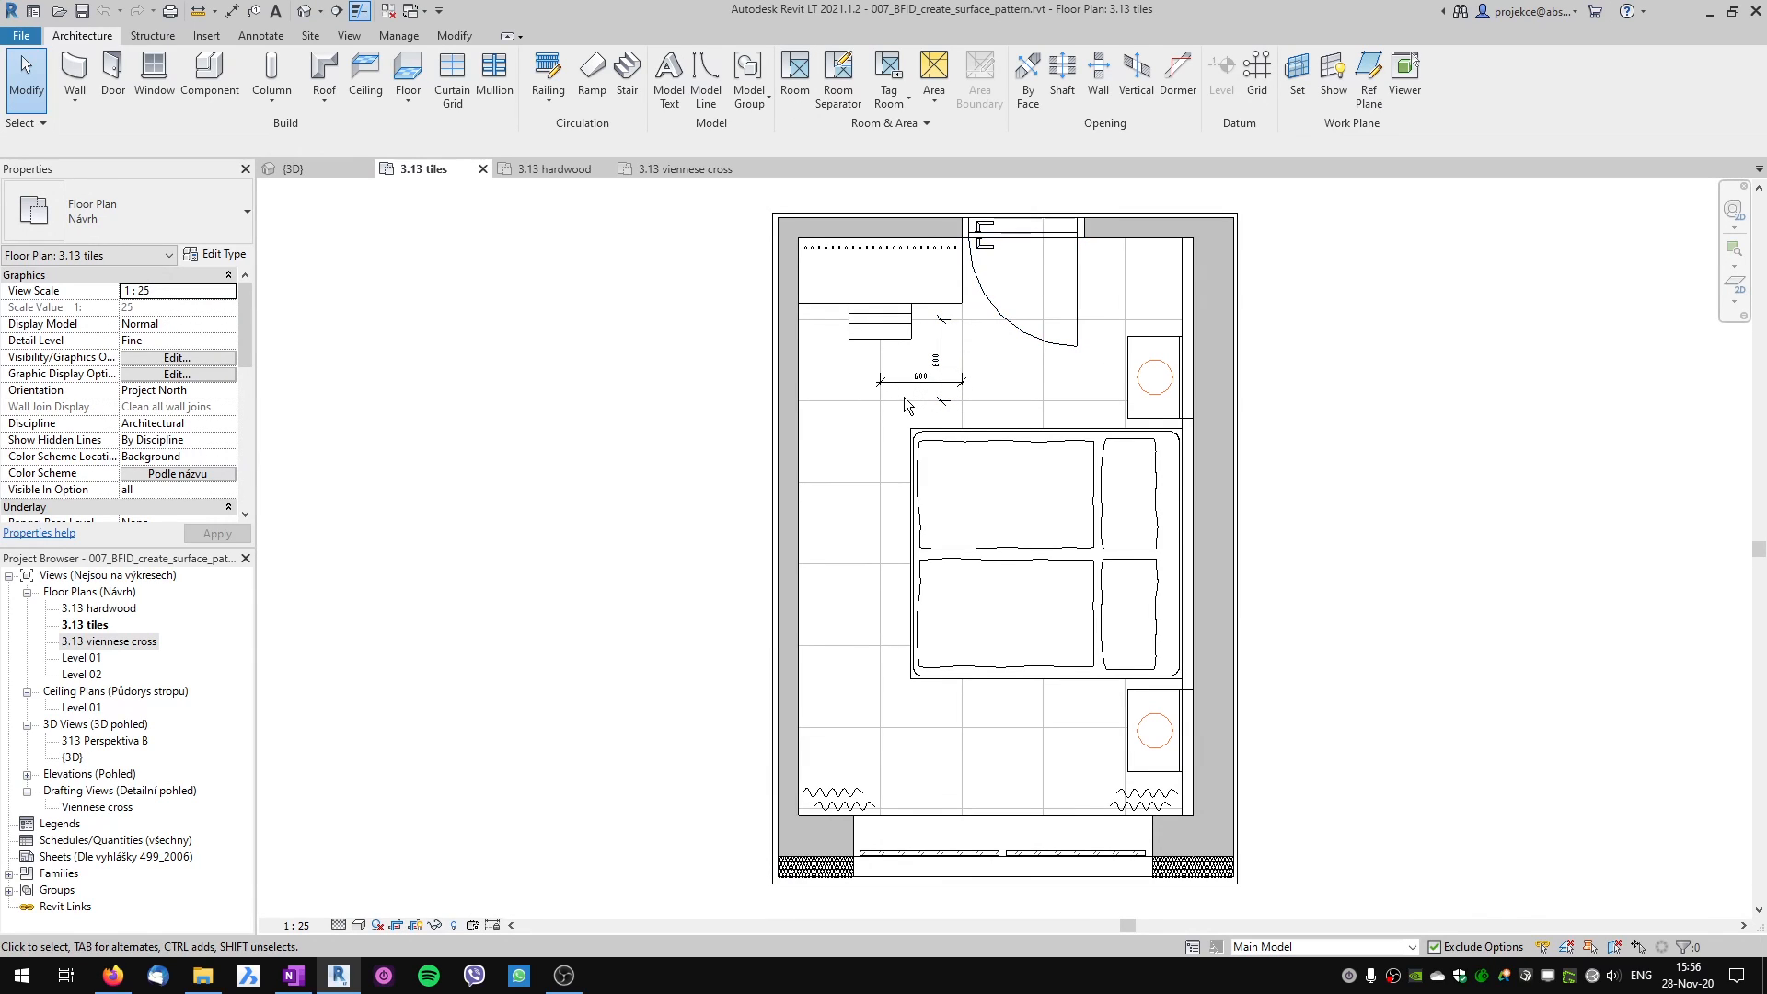
Review the 3.13 hardwood and 3.13 viennese cross floor plans, plus the viennese cross reference photos in Firefox.
click(544, 167)
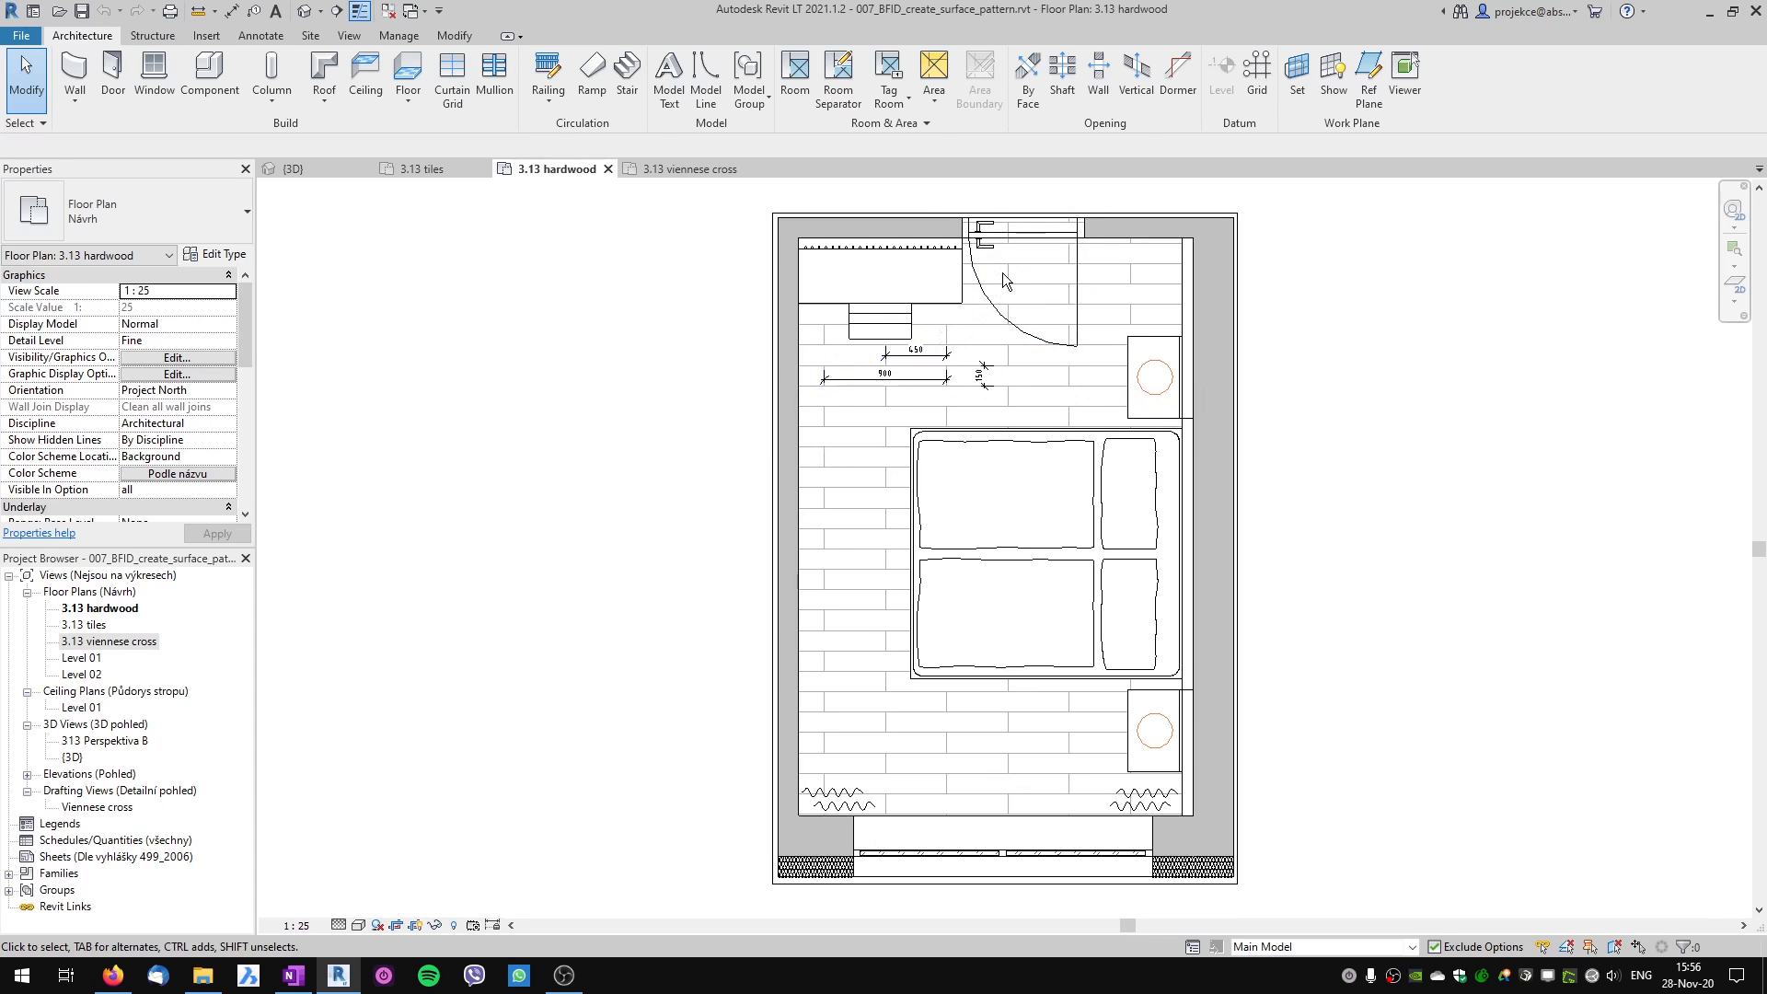
click(678, 166)
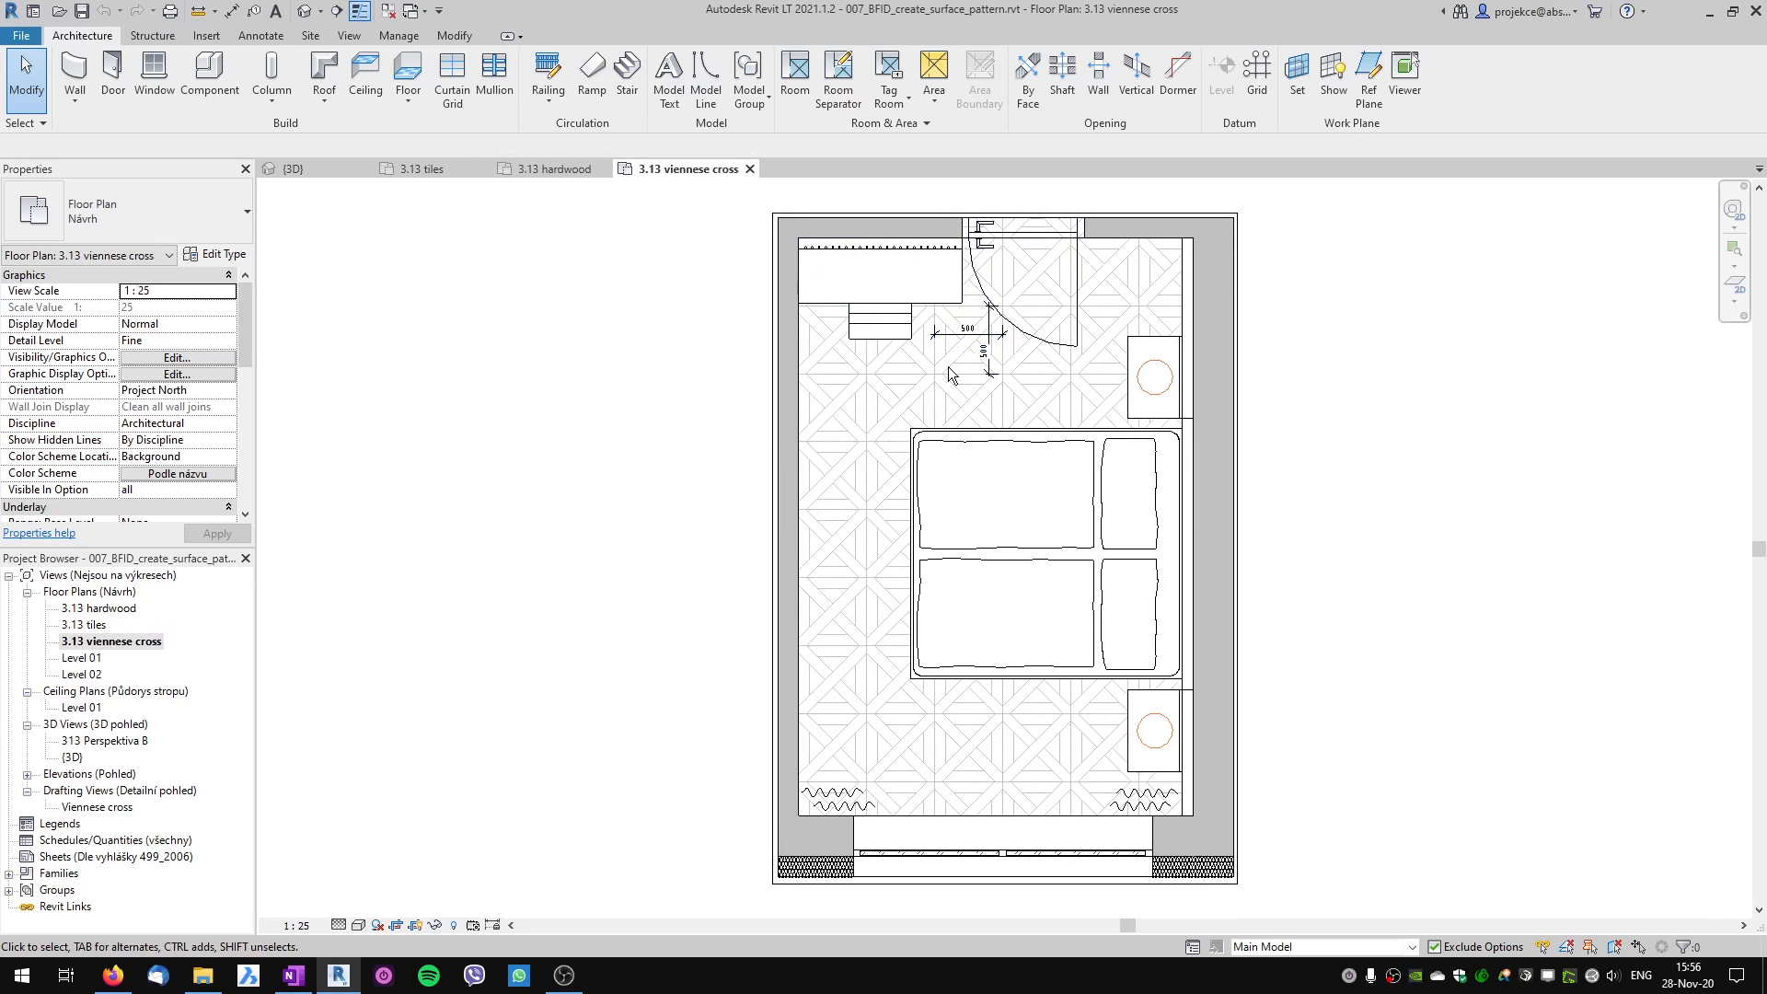
click(114, 976)
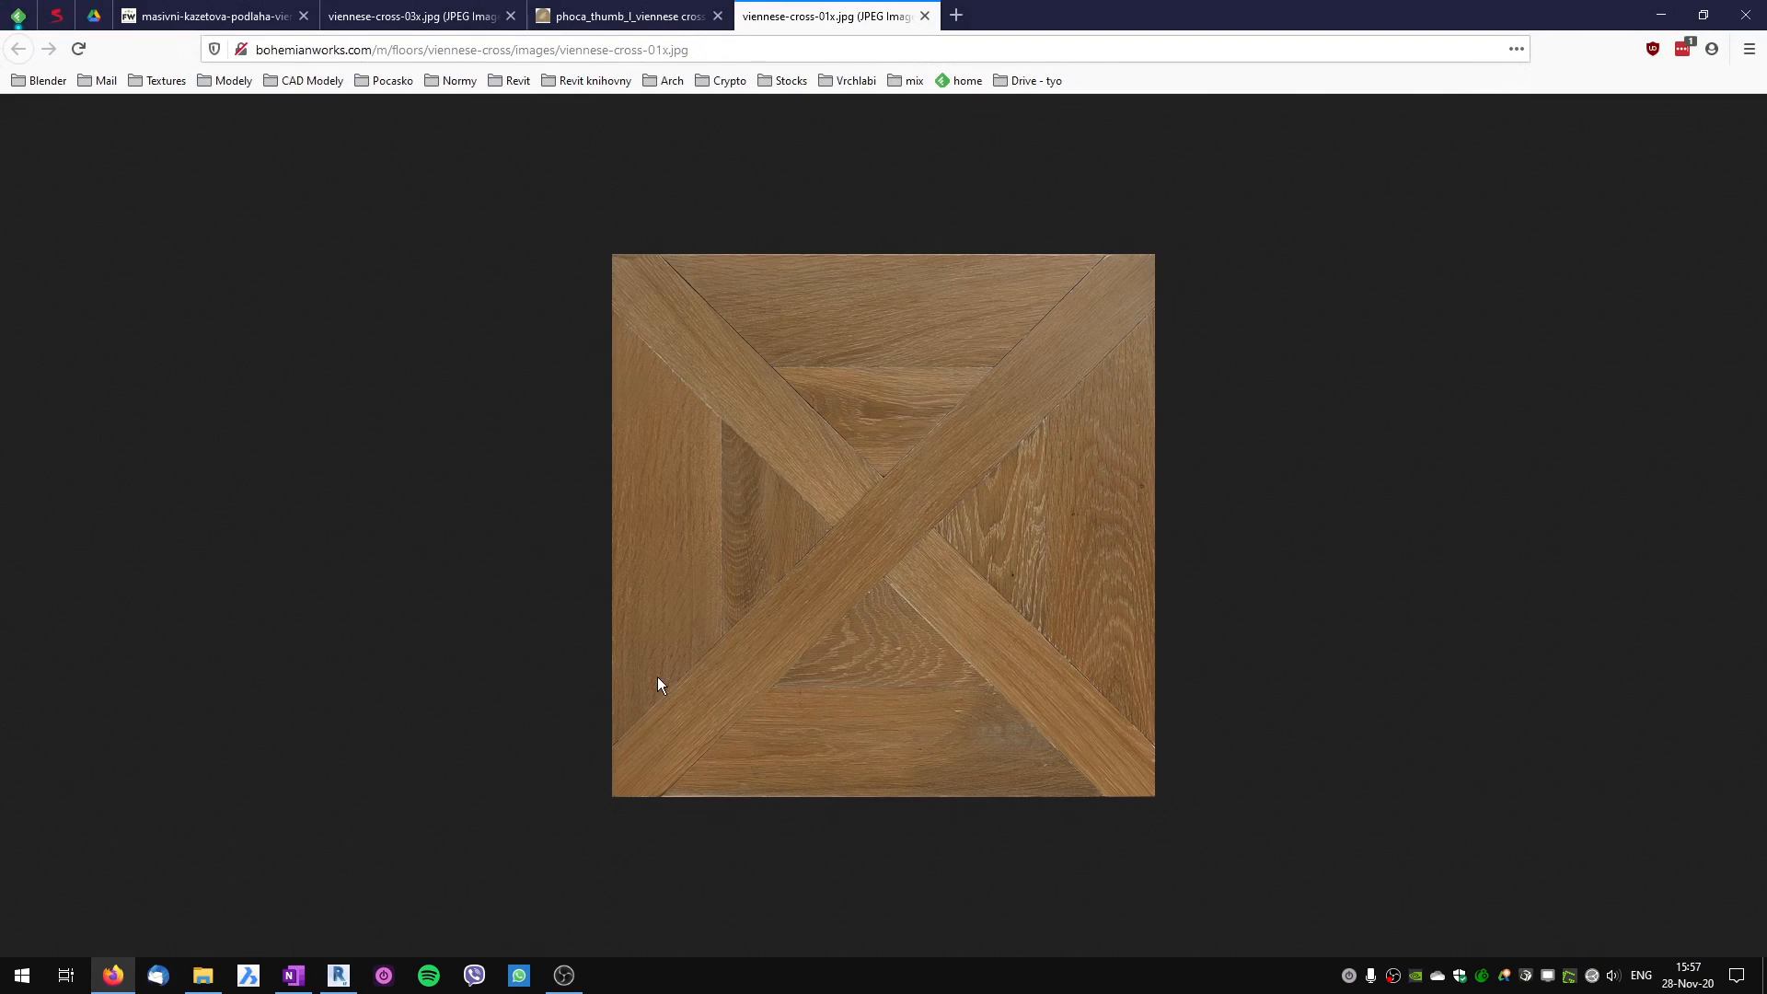
key(ctrl+shift+Tab)
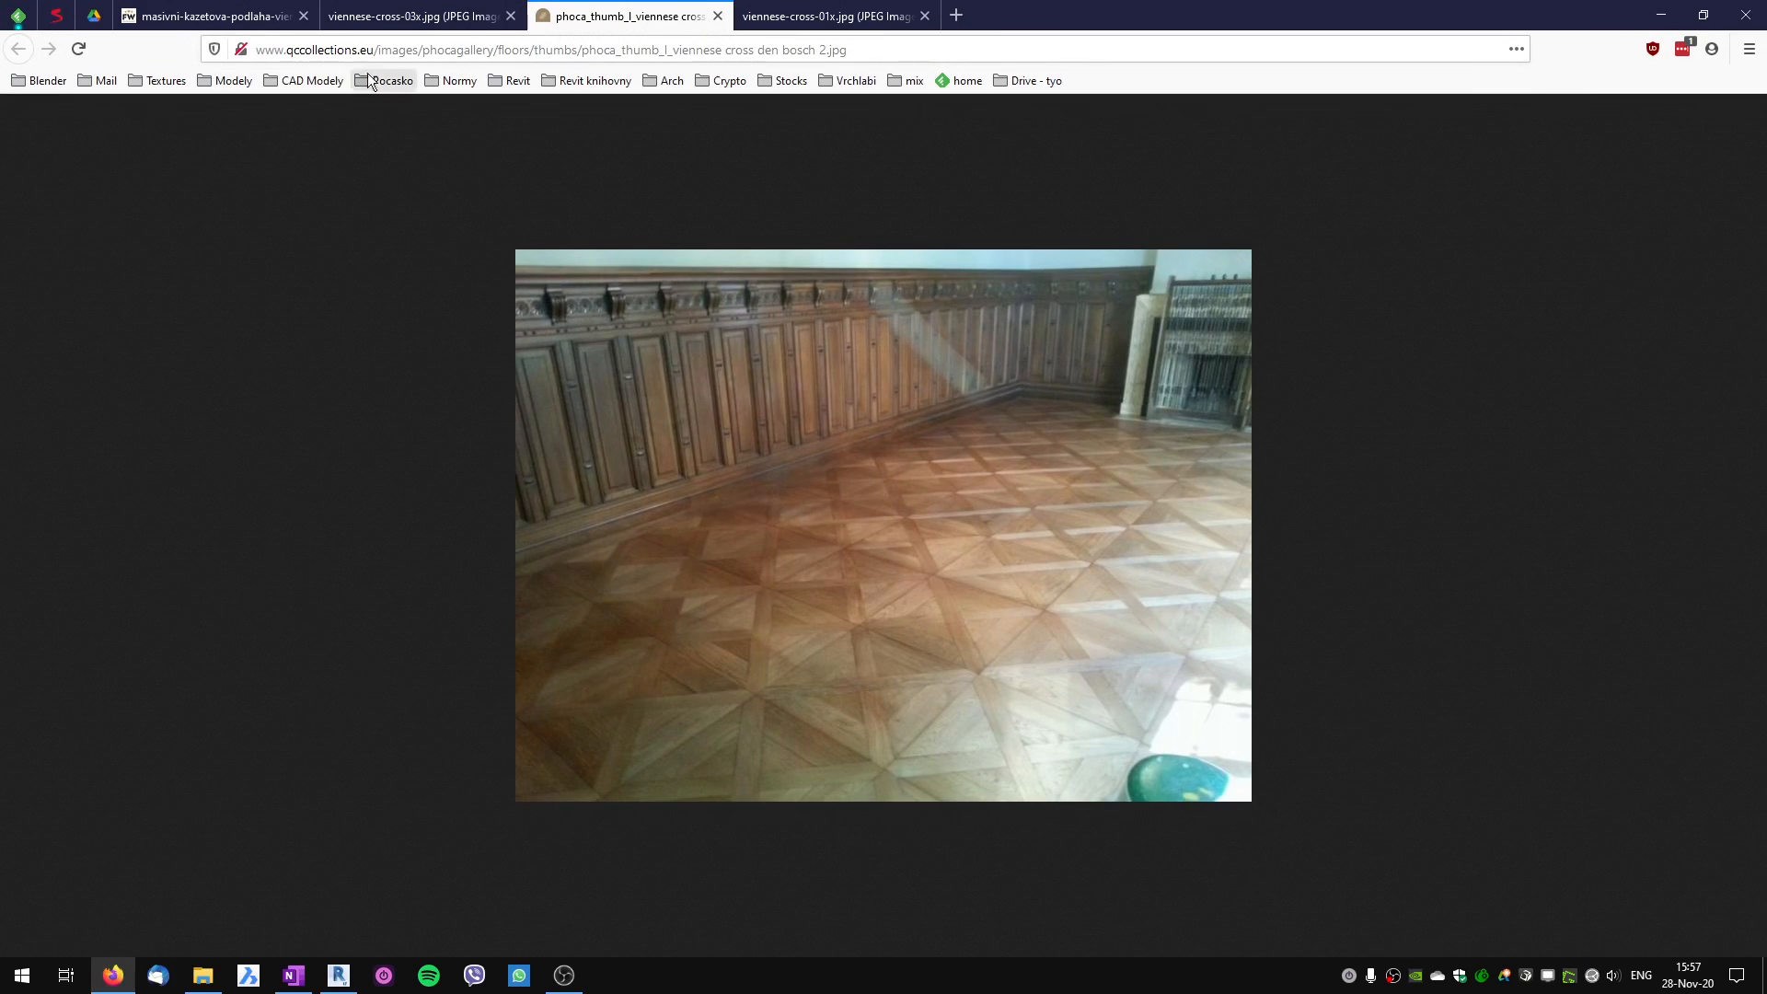
click(398, 16)
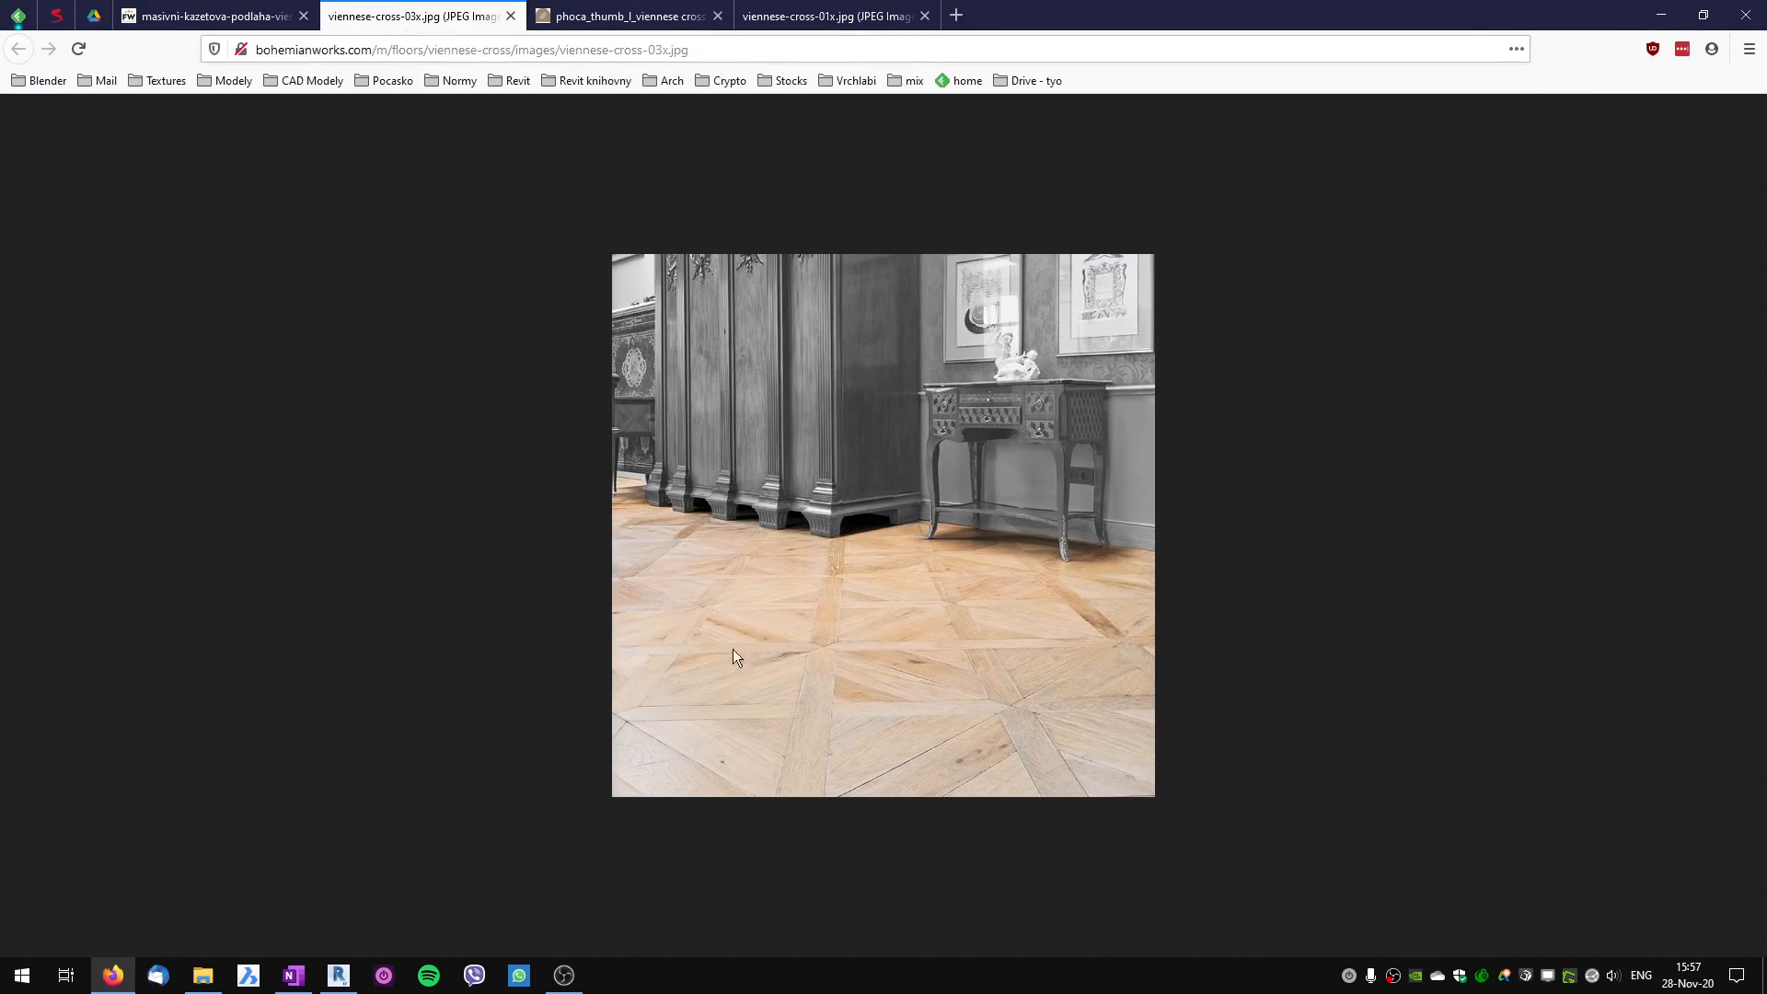
key(alt+Tab)
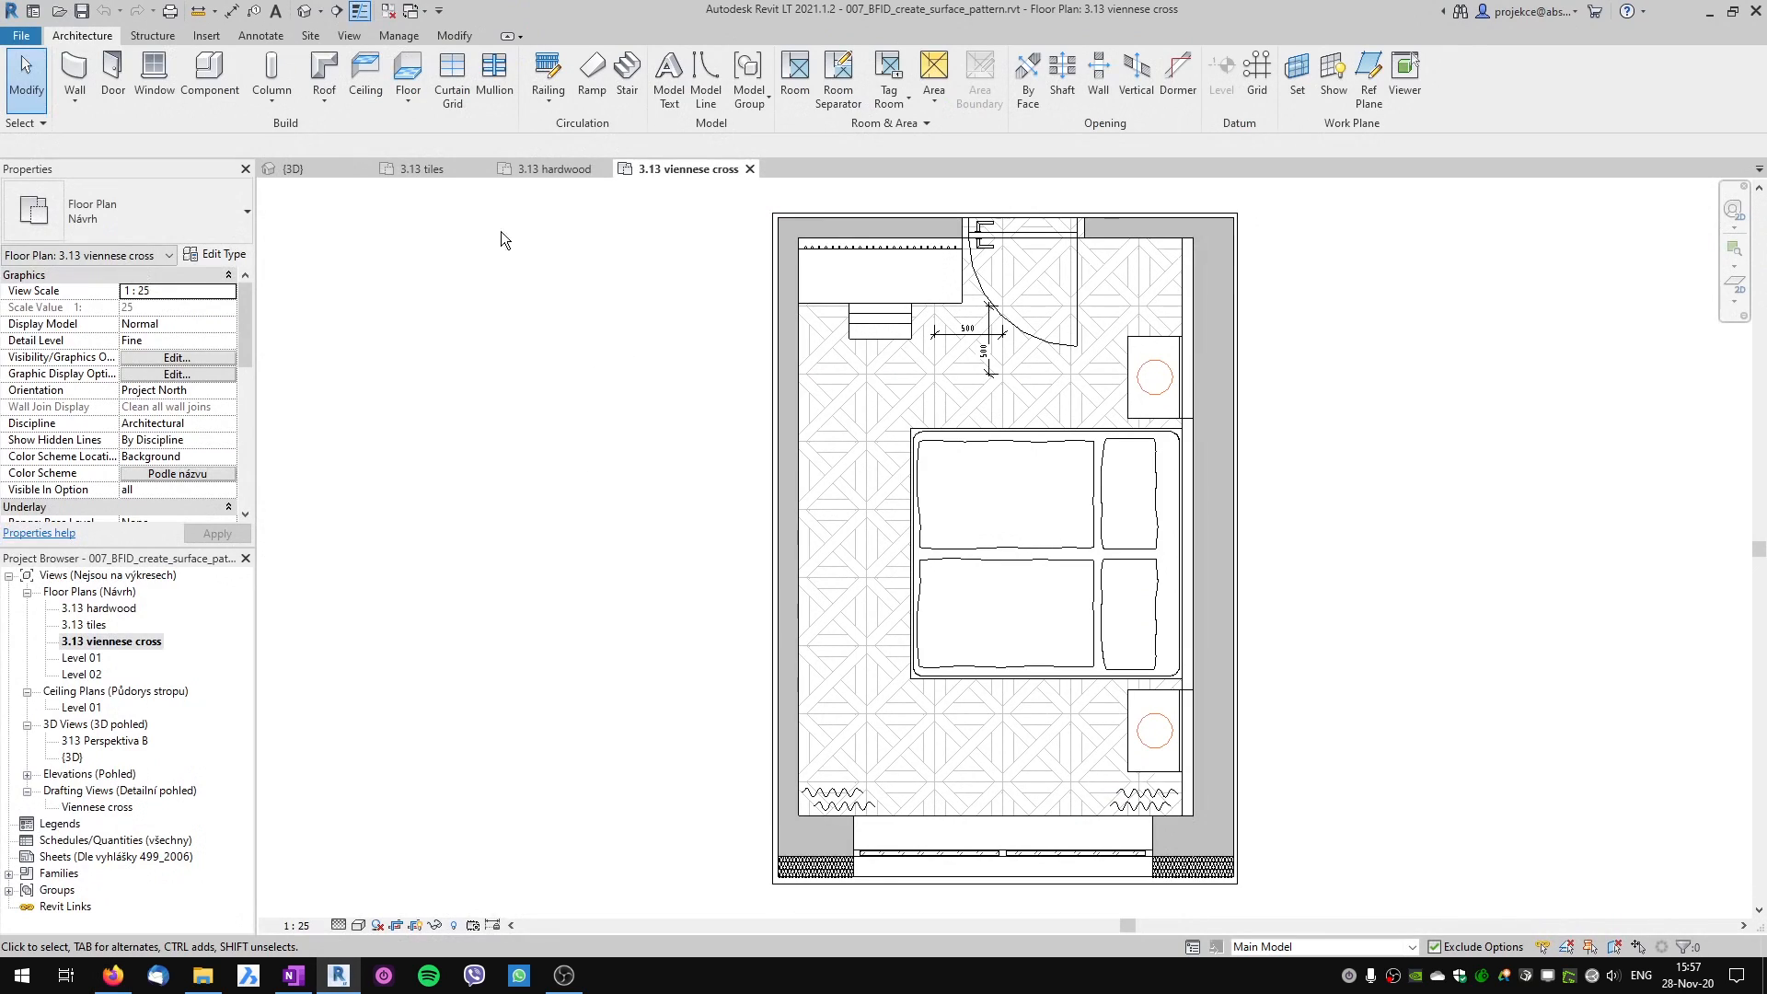
Close all views of the finished project and open the recent model 007_BFID_create_surface_pattern_tutorial.rvt.
click(387, 11)
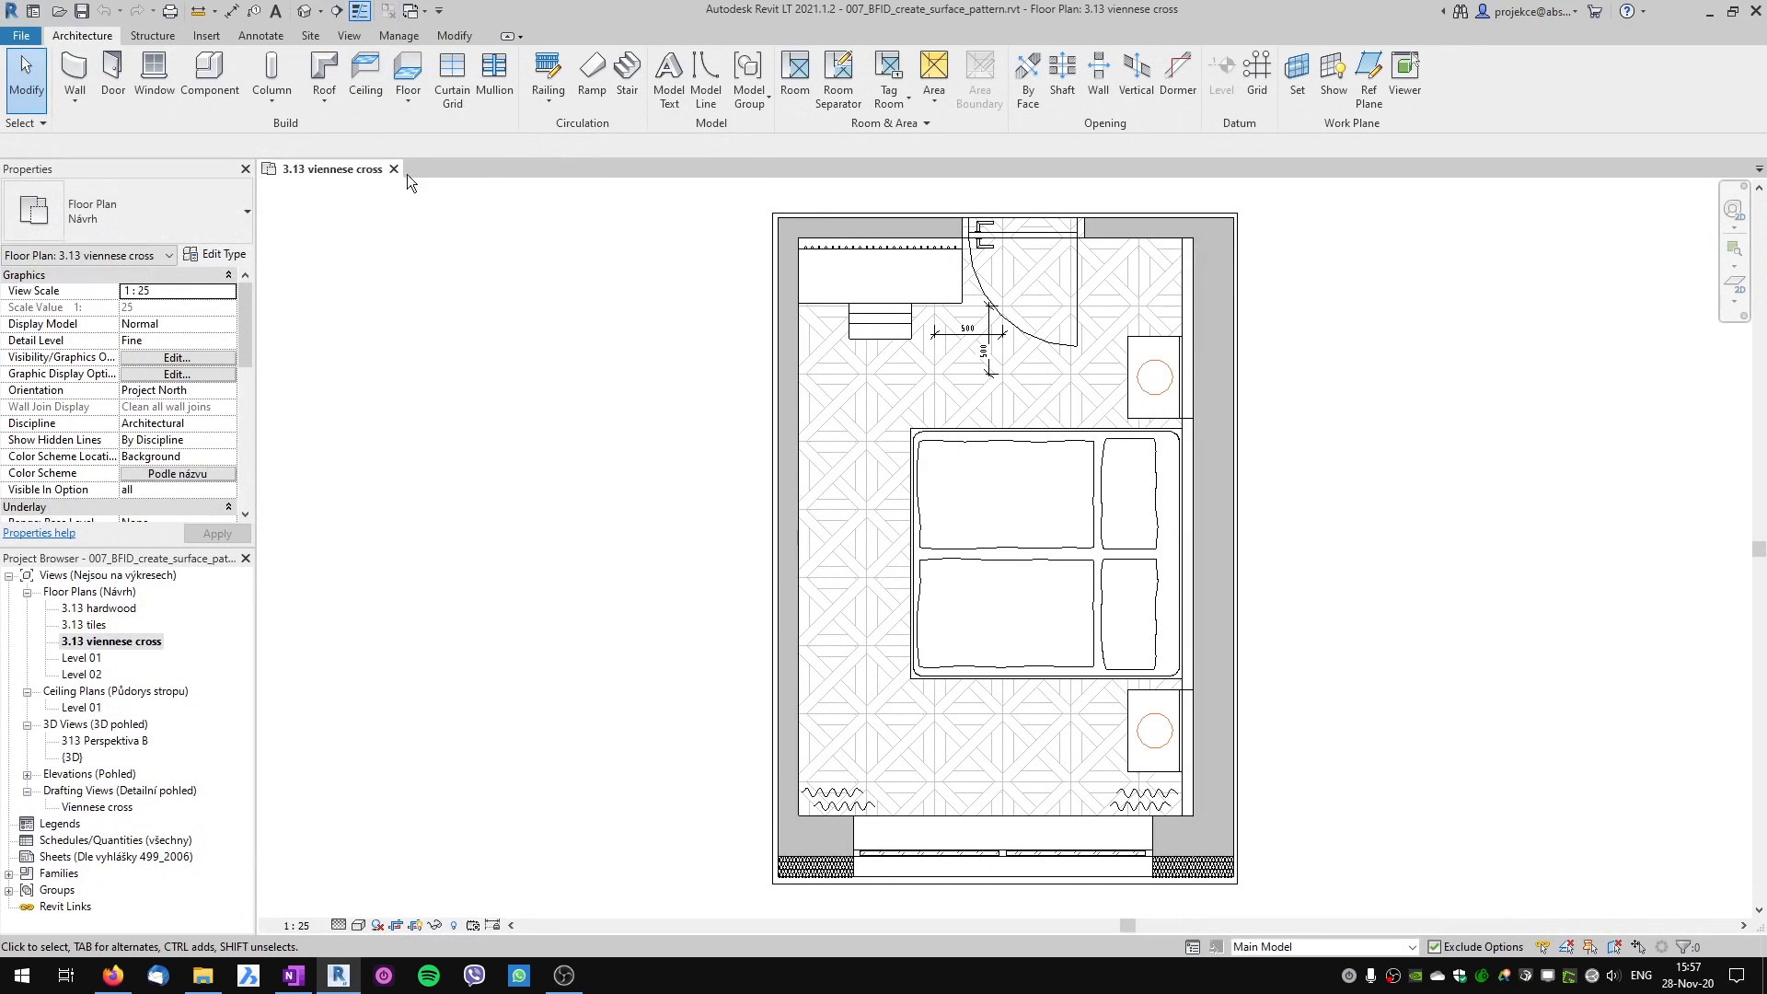
click(393, 169)
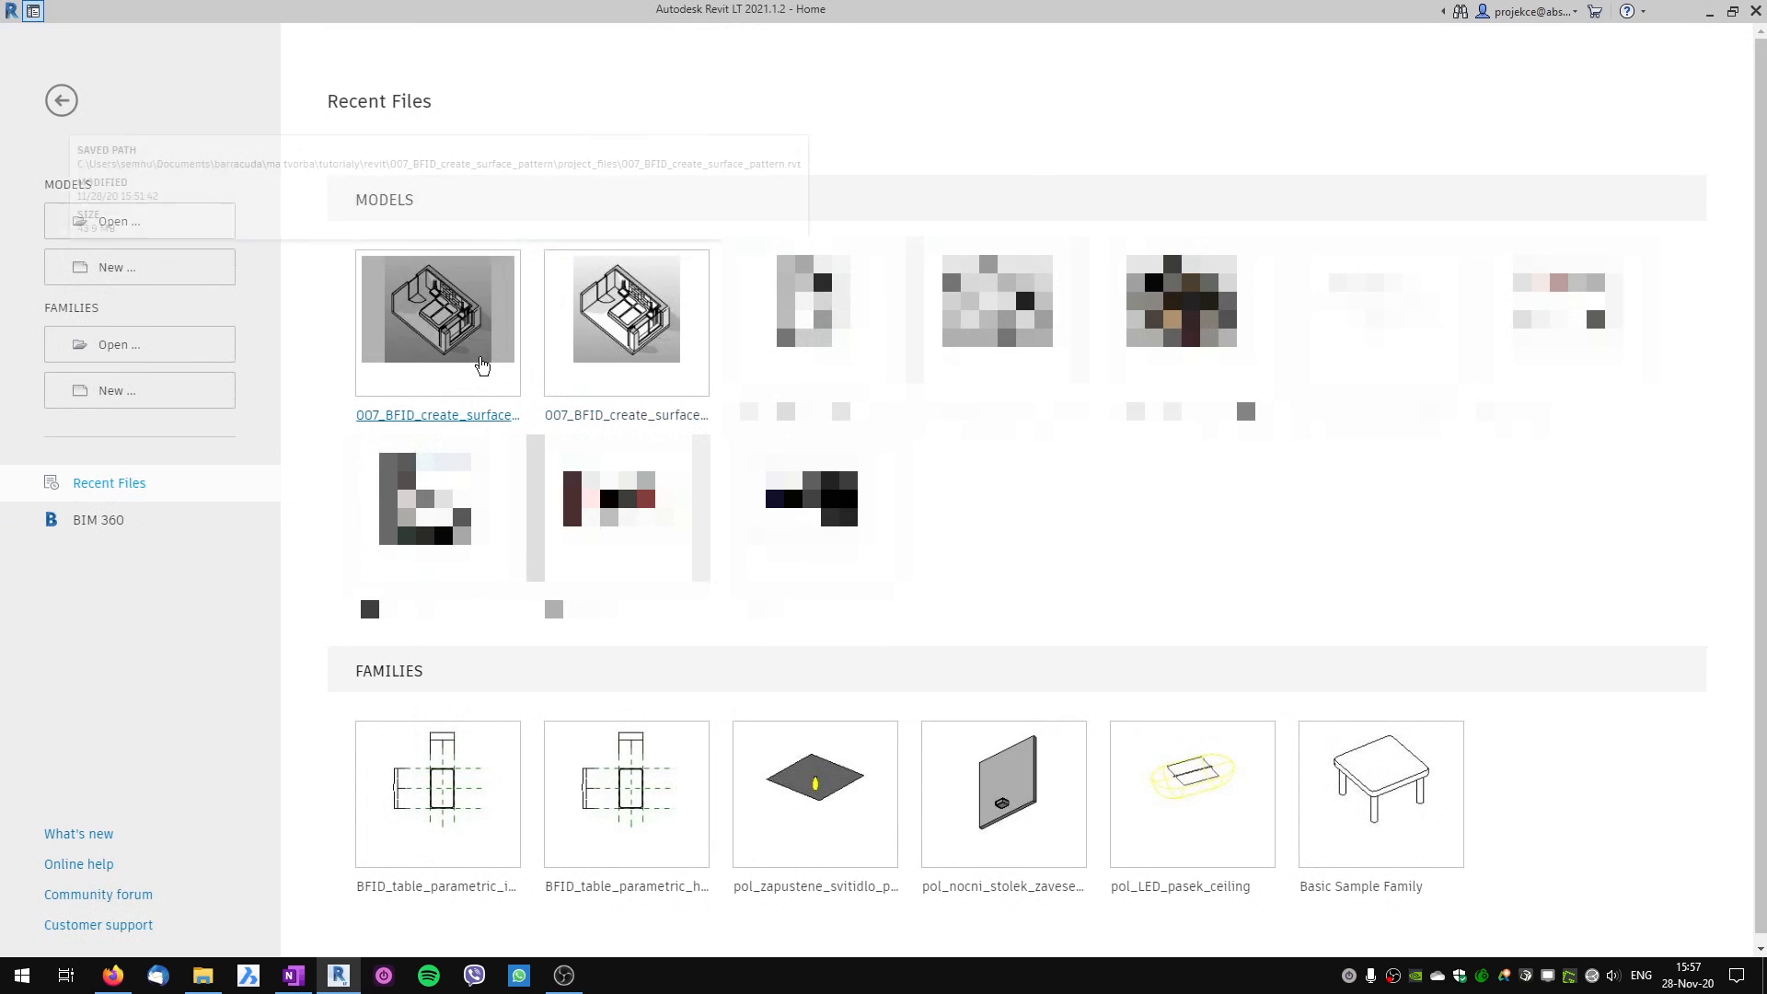
click(614, 386)
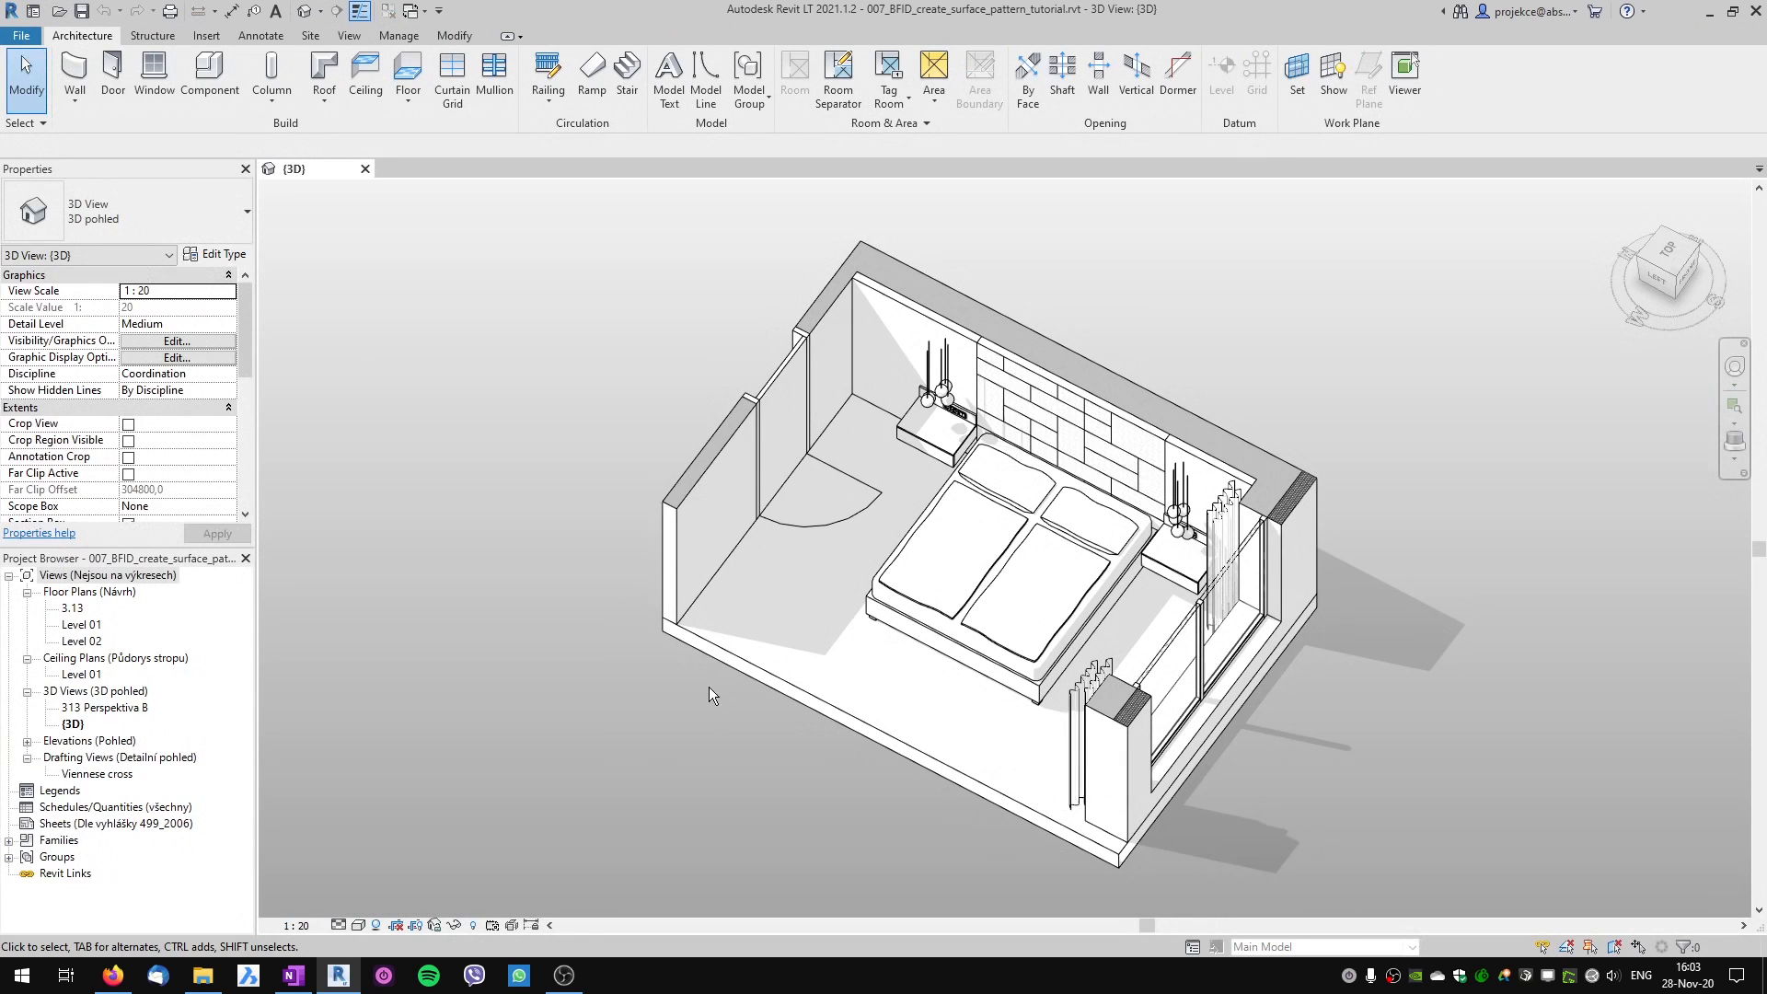
Open the material selection for the Finish 2 layer in the structure of the Default 200 tiles floor type.
click(733, 655)
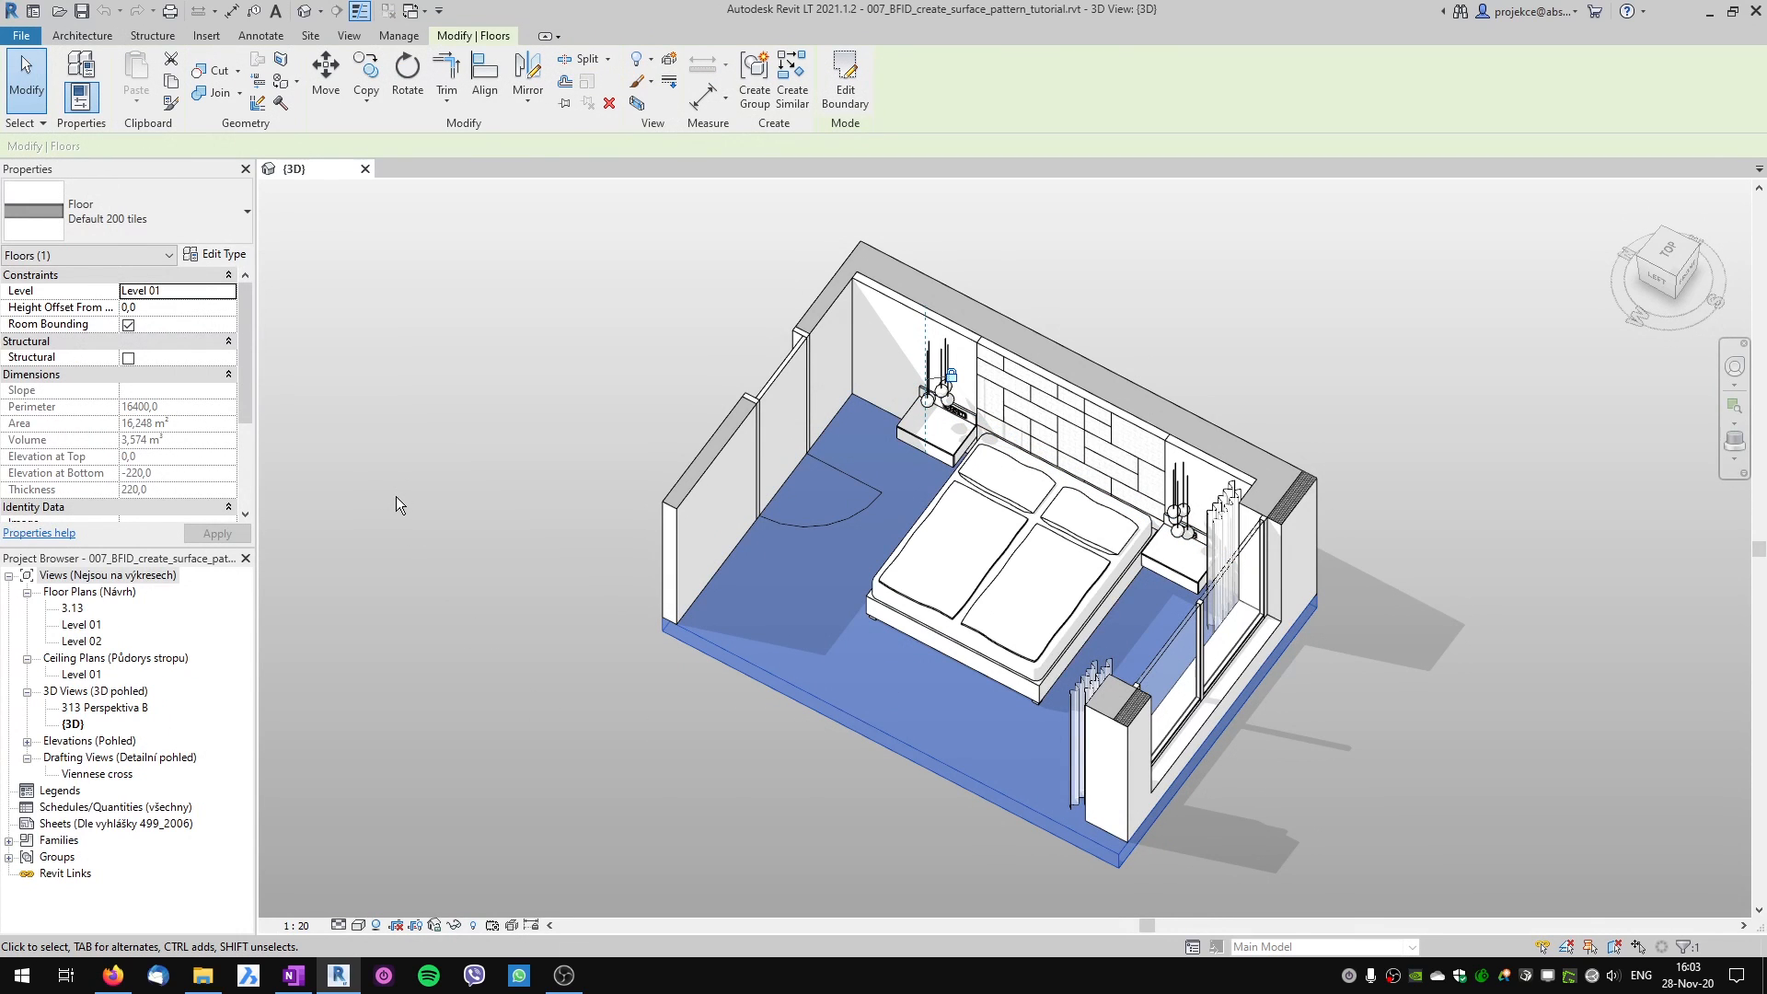
click(215, 254)
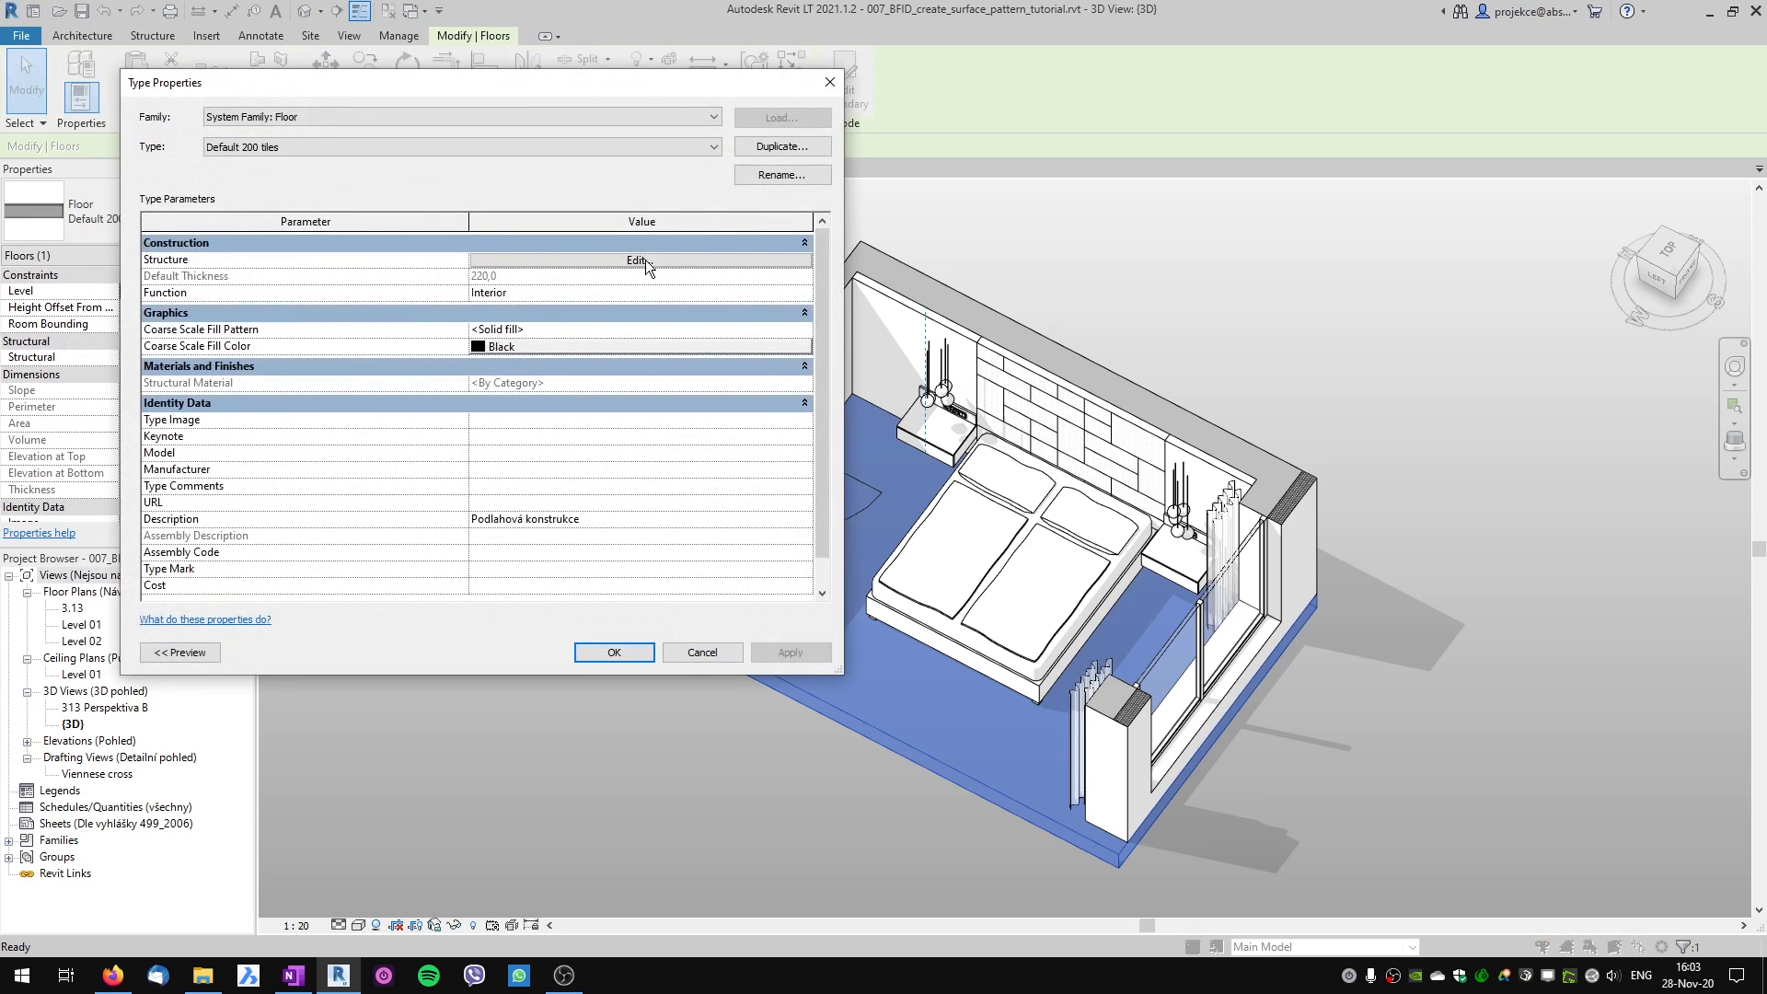
click(647, 265)
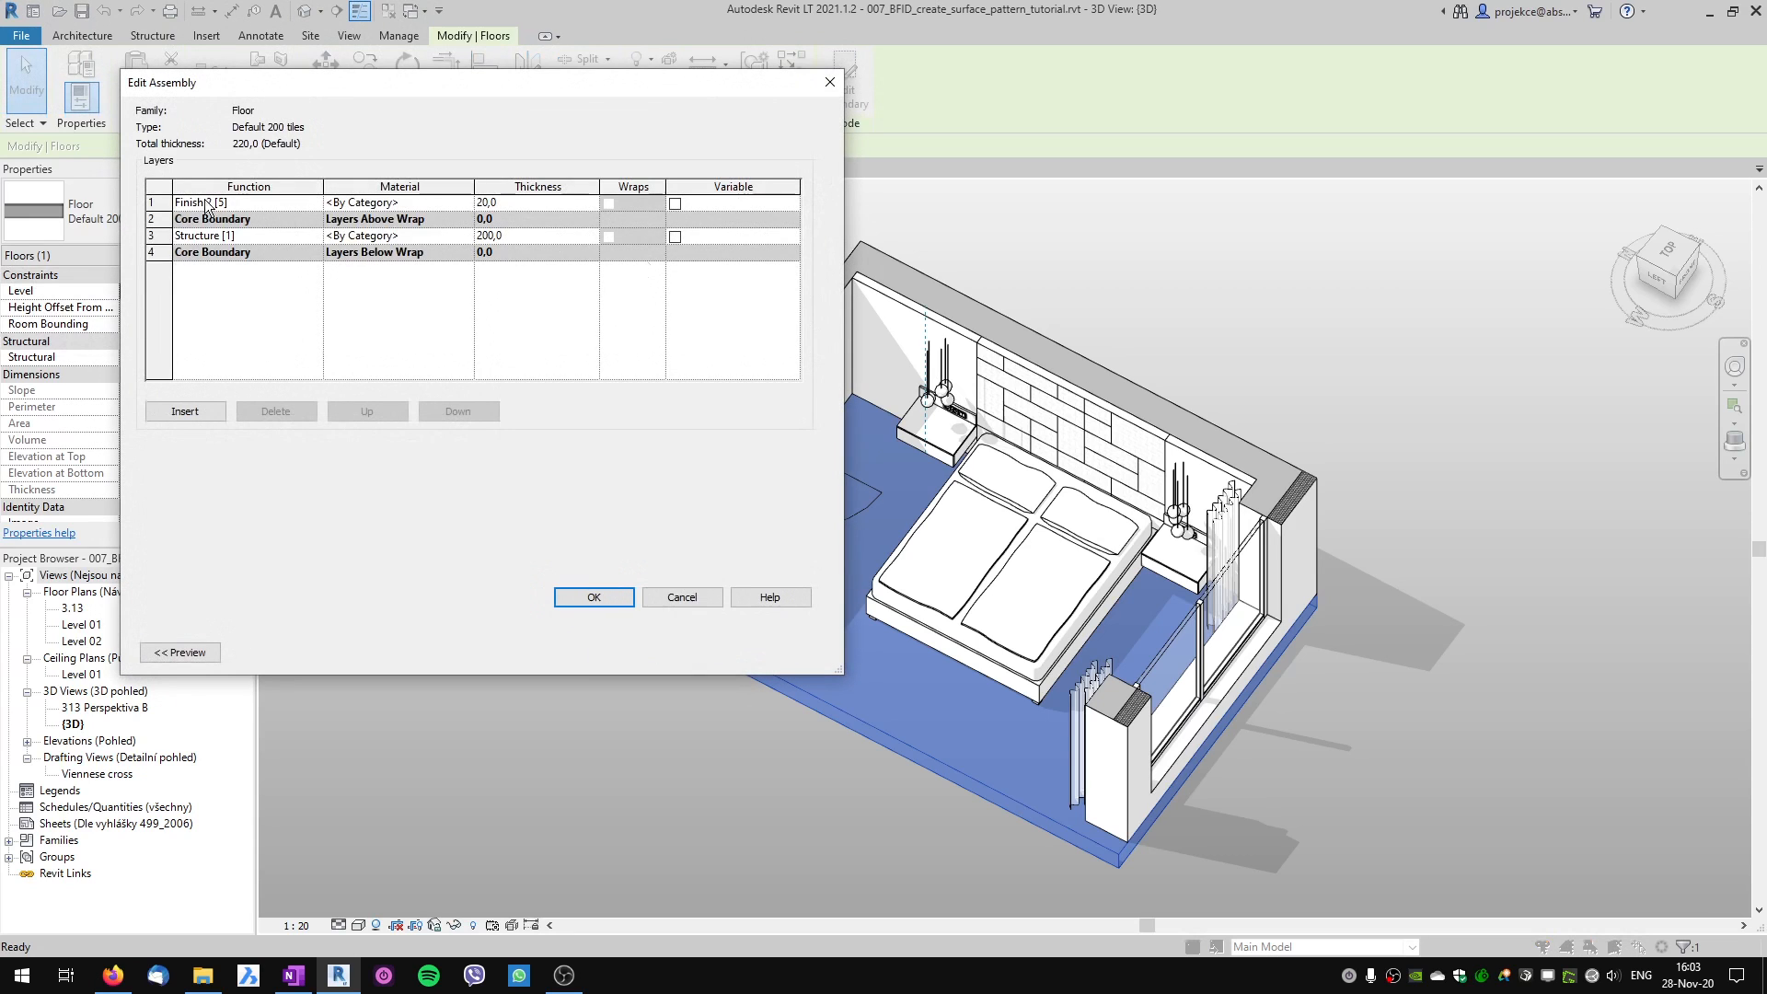
click(468, 202)
click(467, 202)
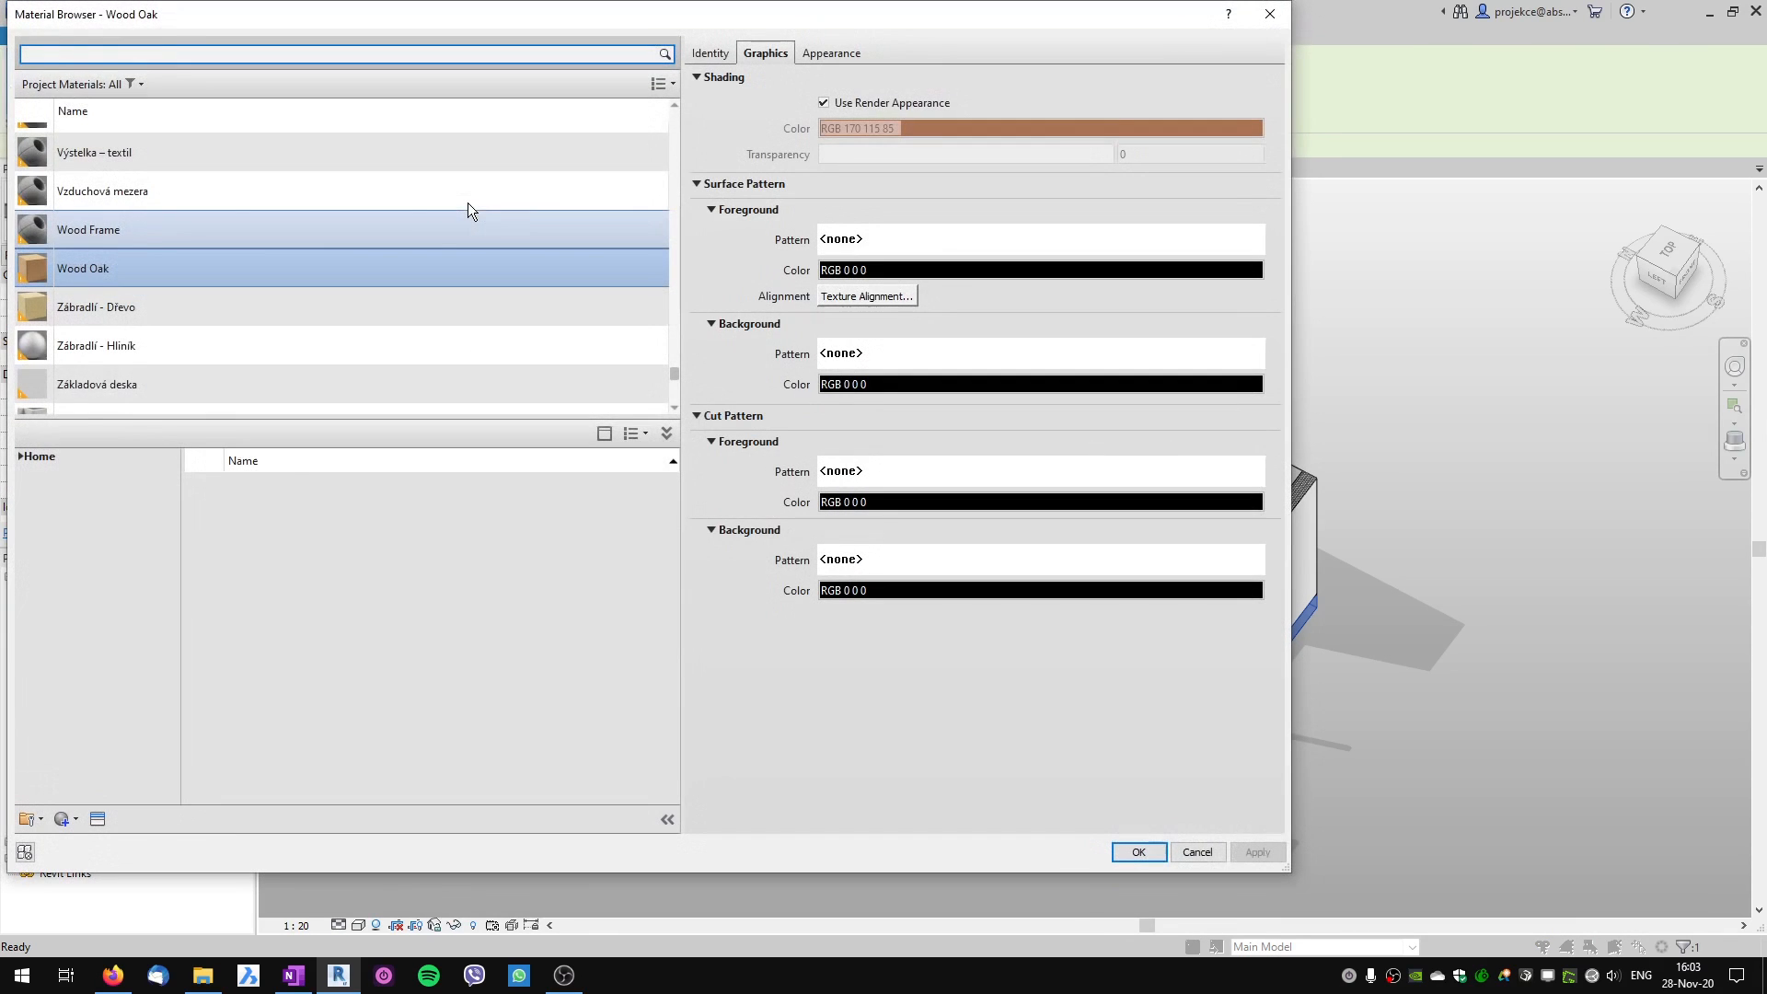
Create a new material named Tiles 600x600mm.
click(75, 820)
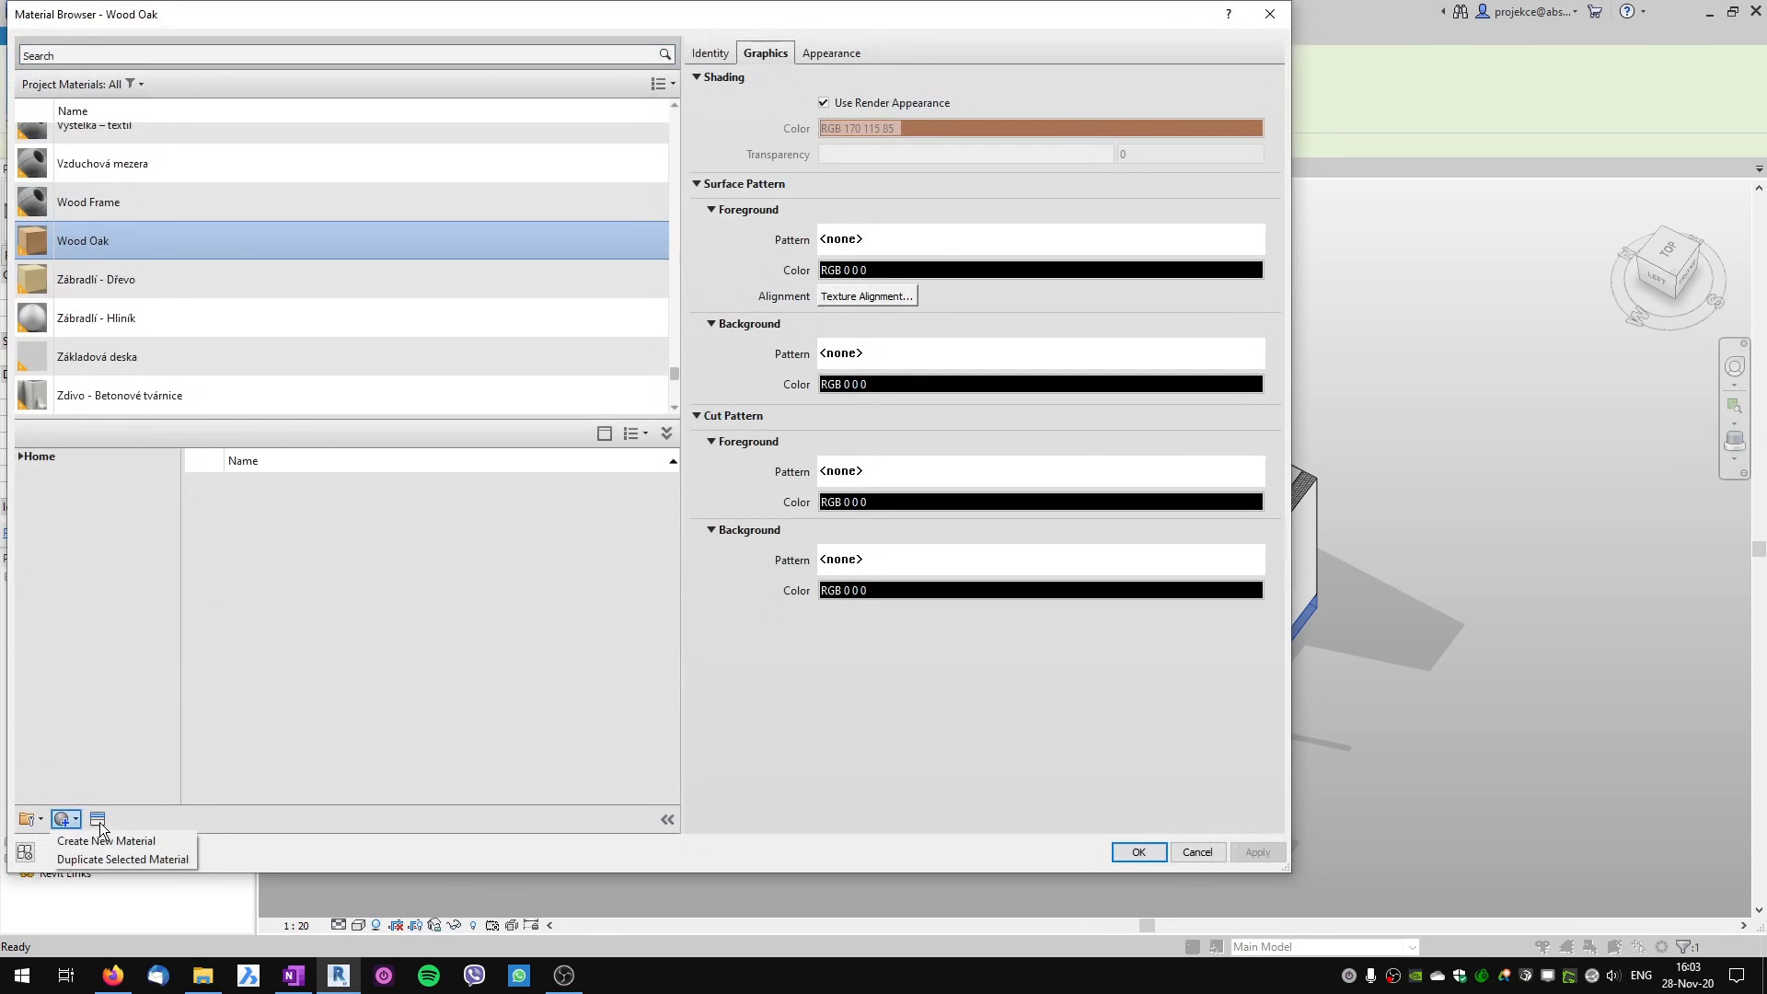
click(105, 840)
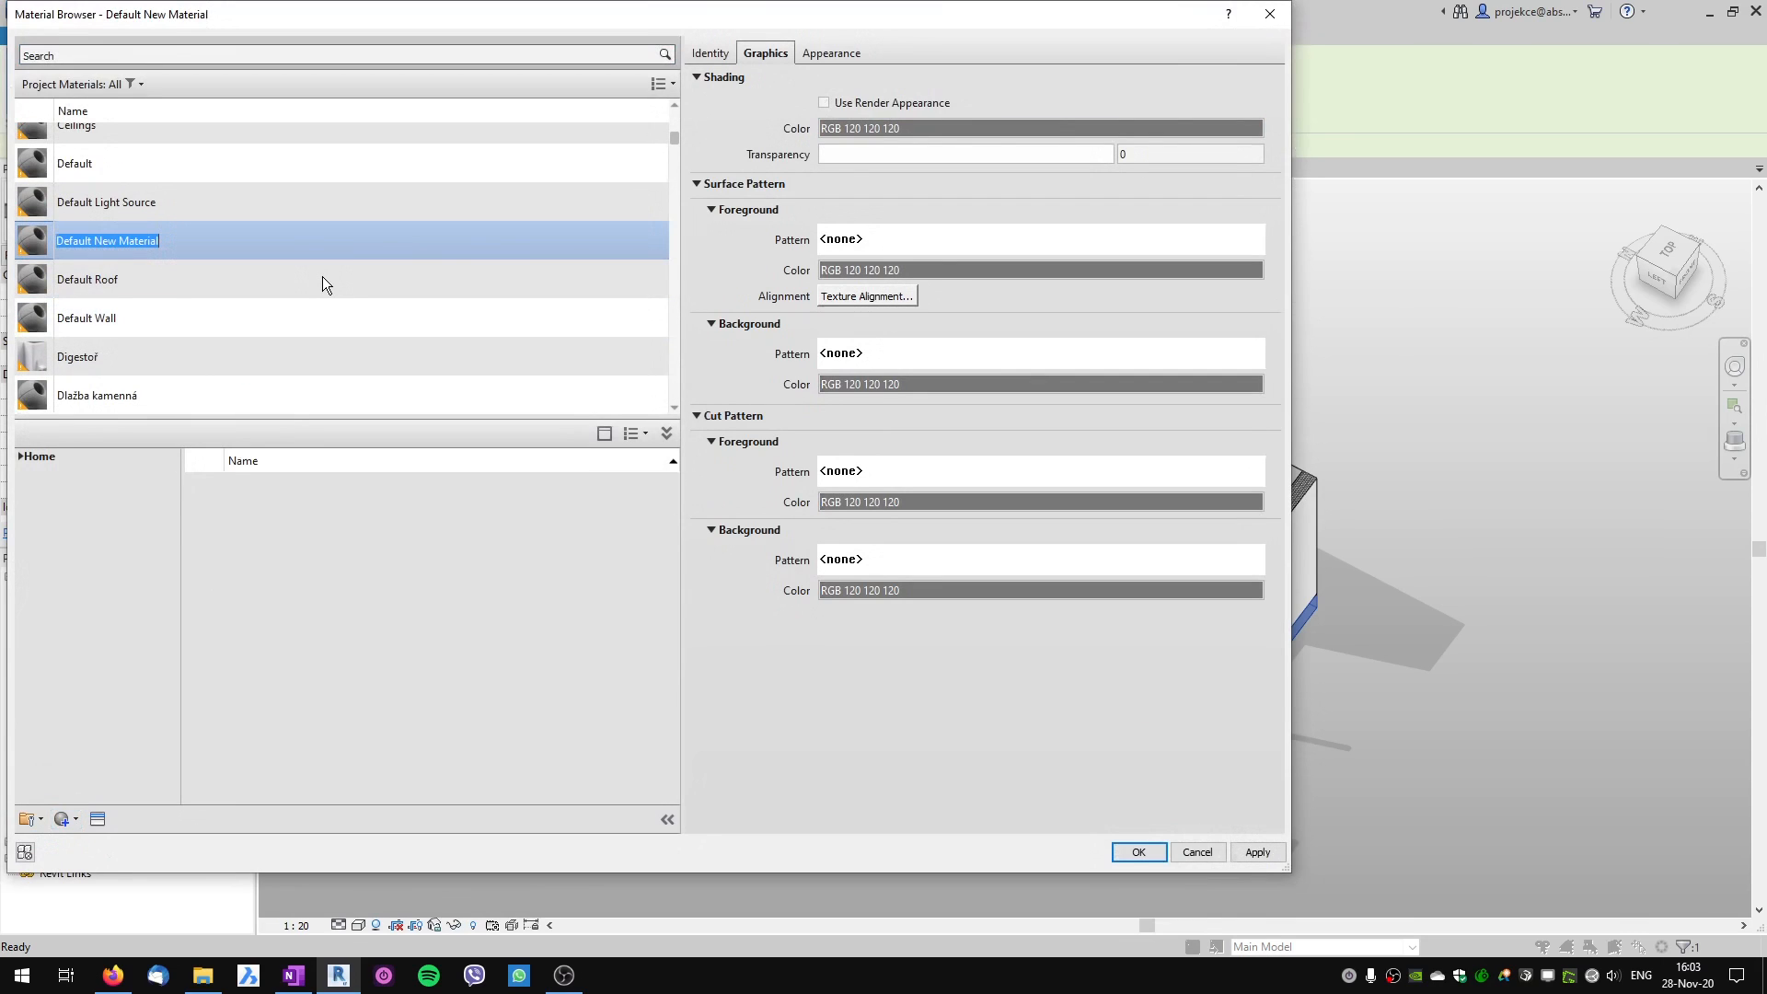
text(Tiles 600x600)
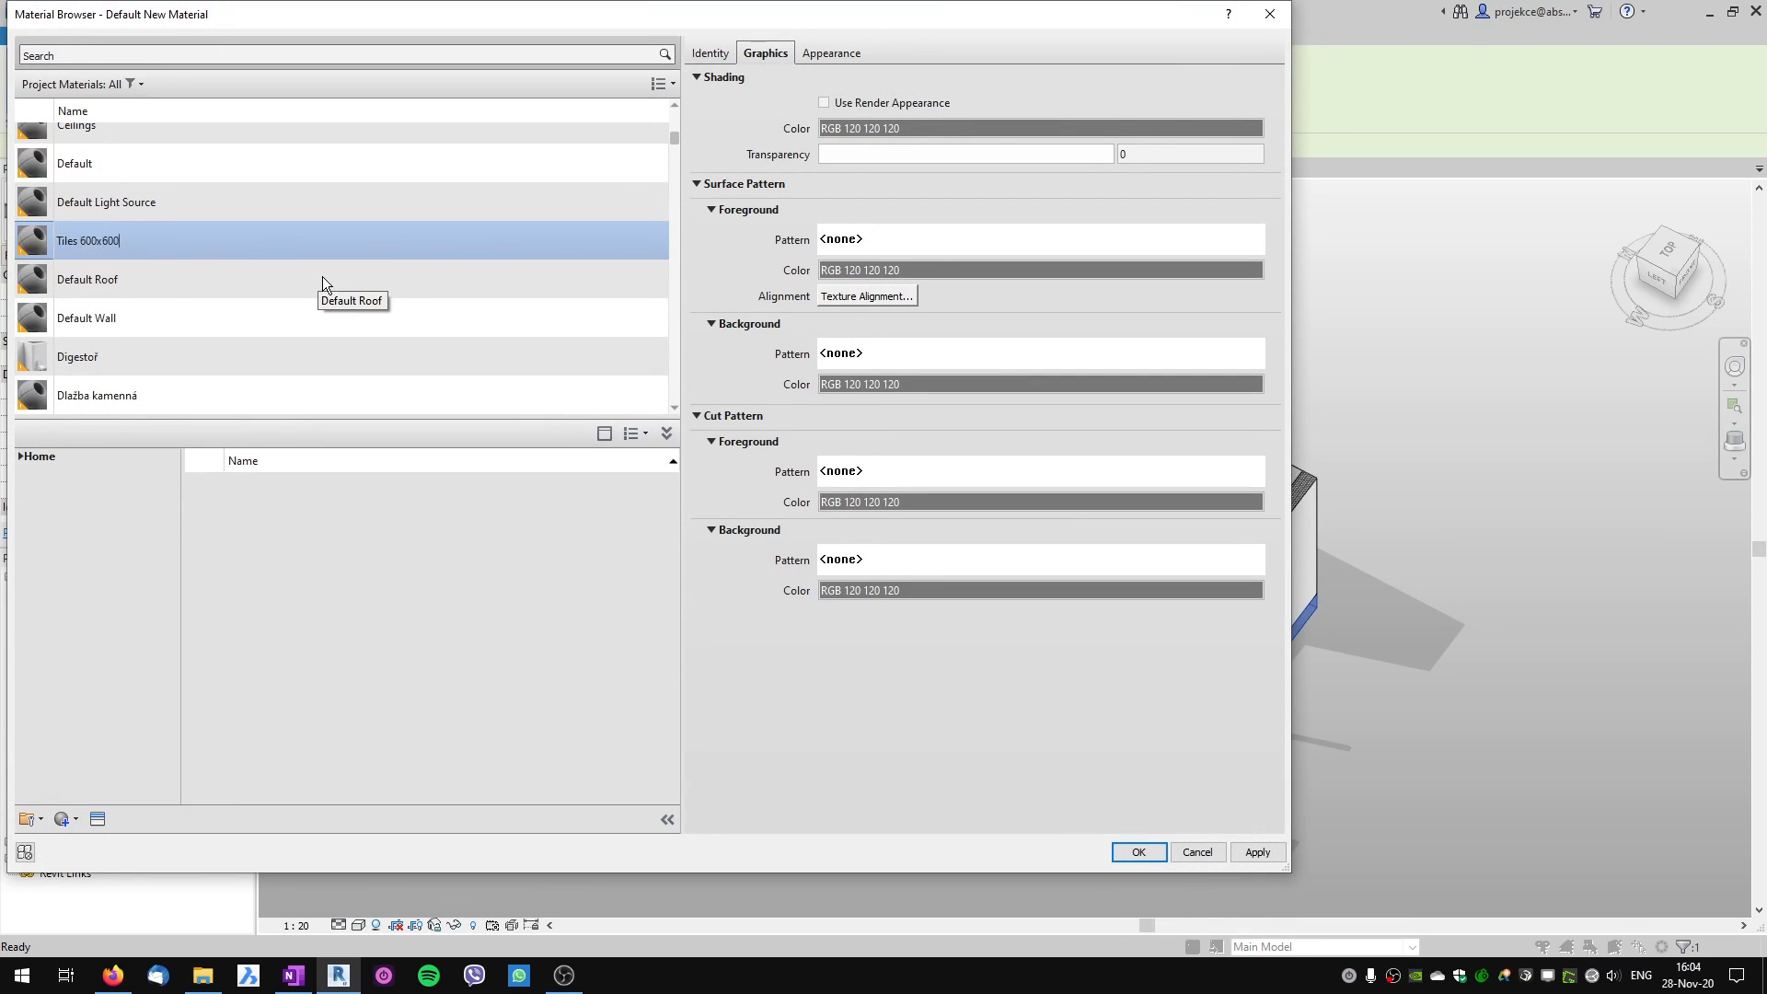
text(mm)
key(Return)
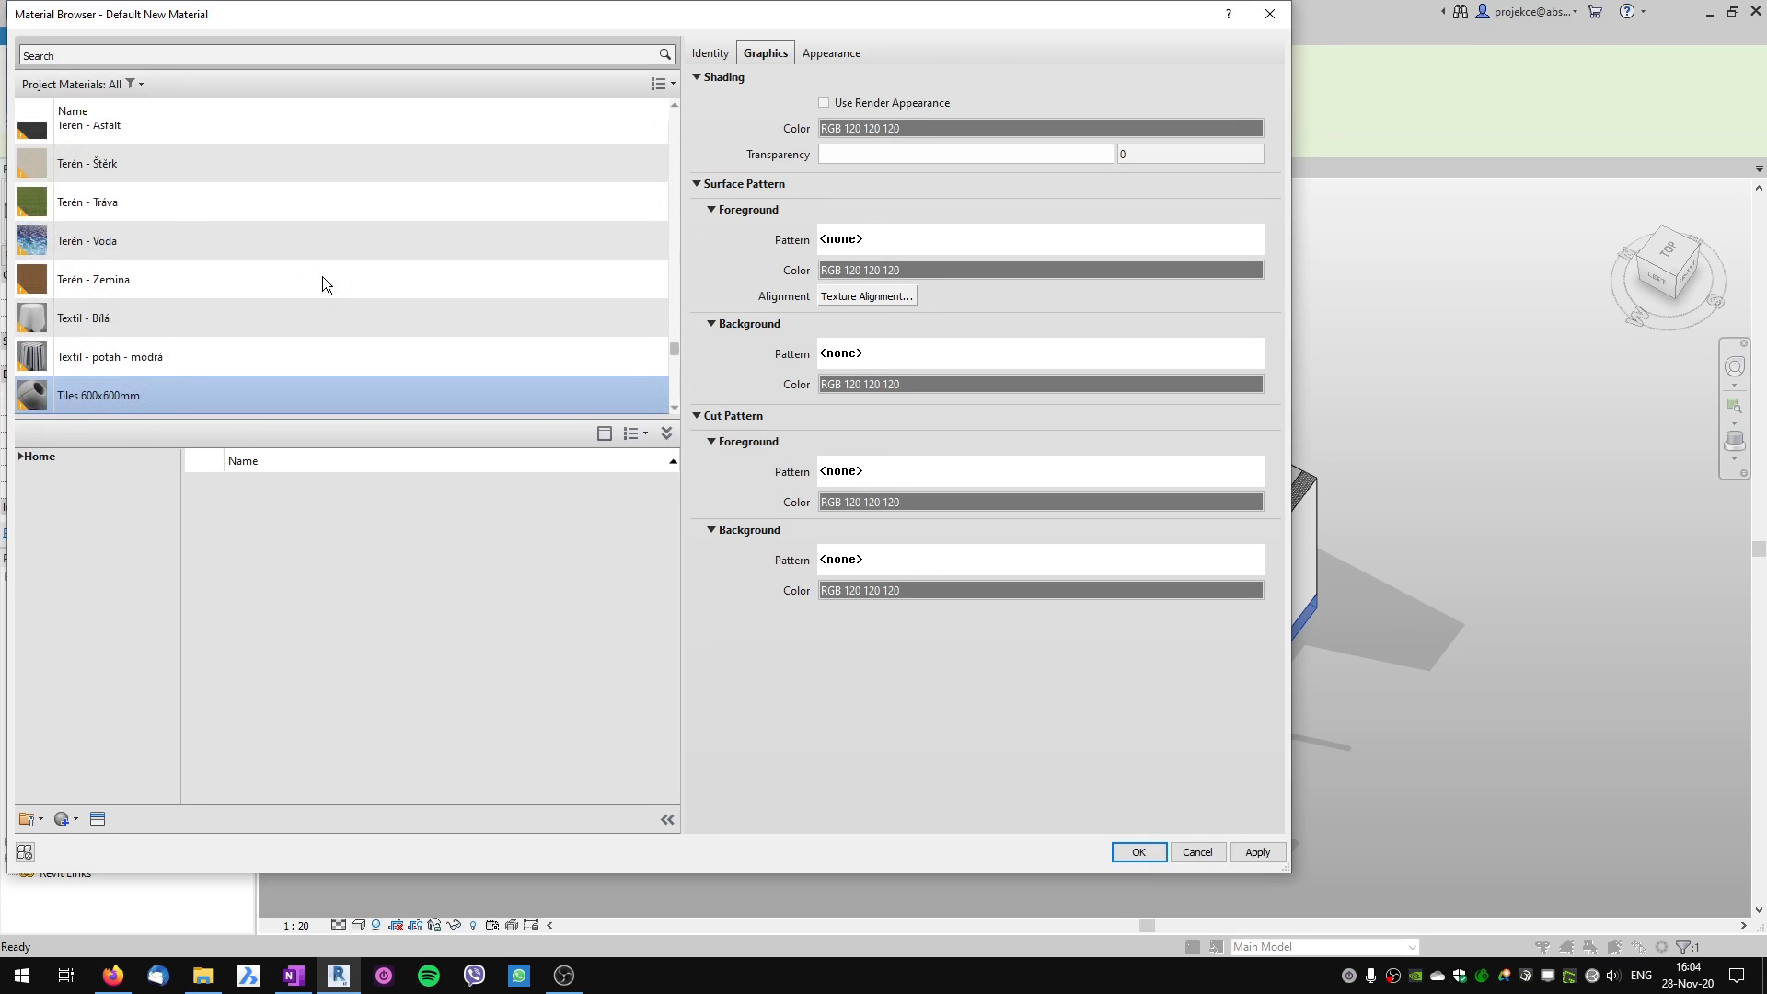
Add a new model-type foreground surface pattern for the material, named Tiles 600x600, with a crosshatch layout.
click(887, 238)
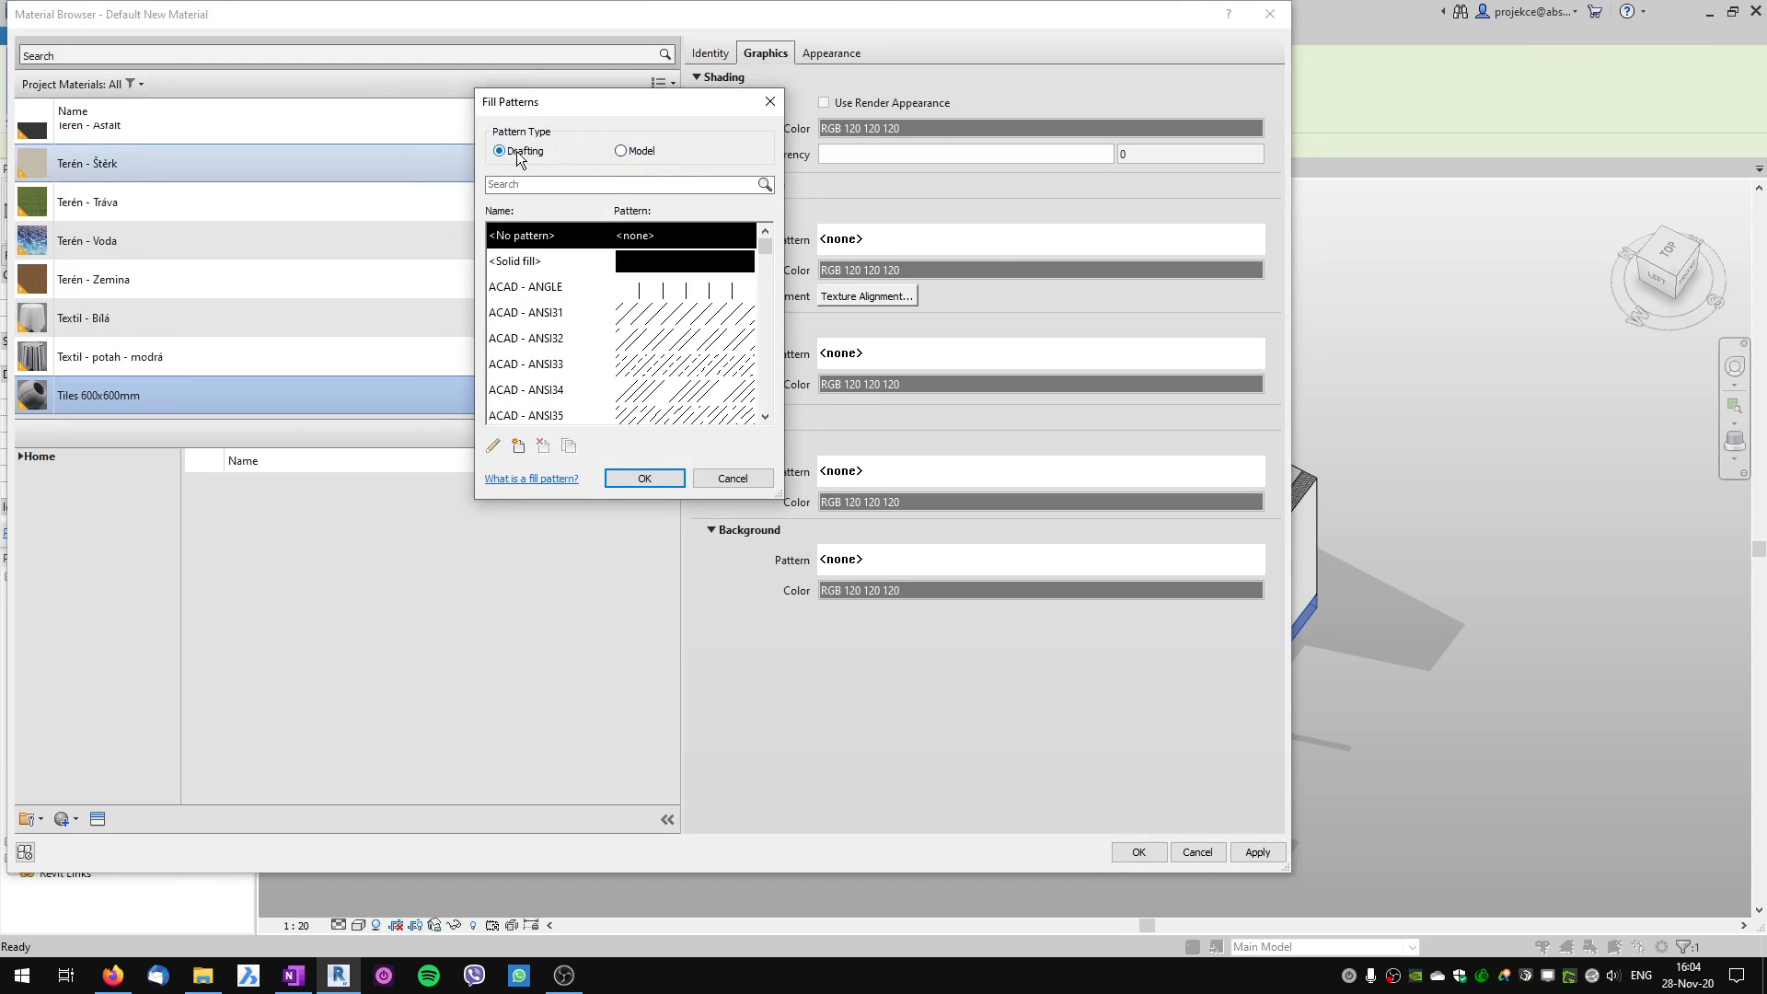
click(640, 155)
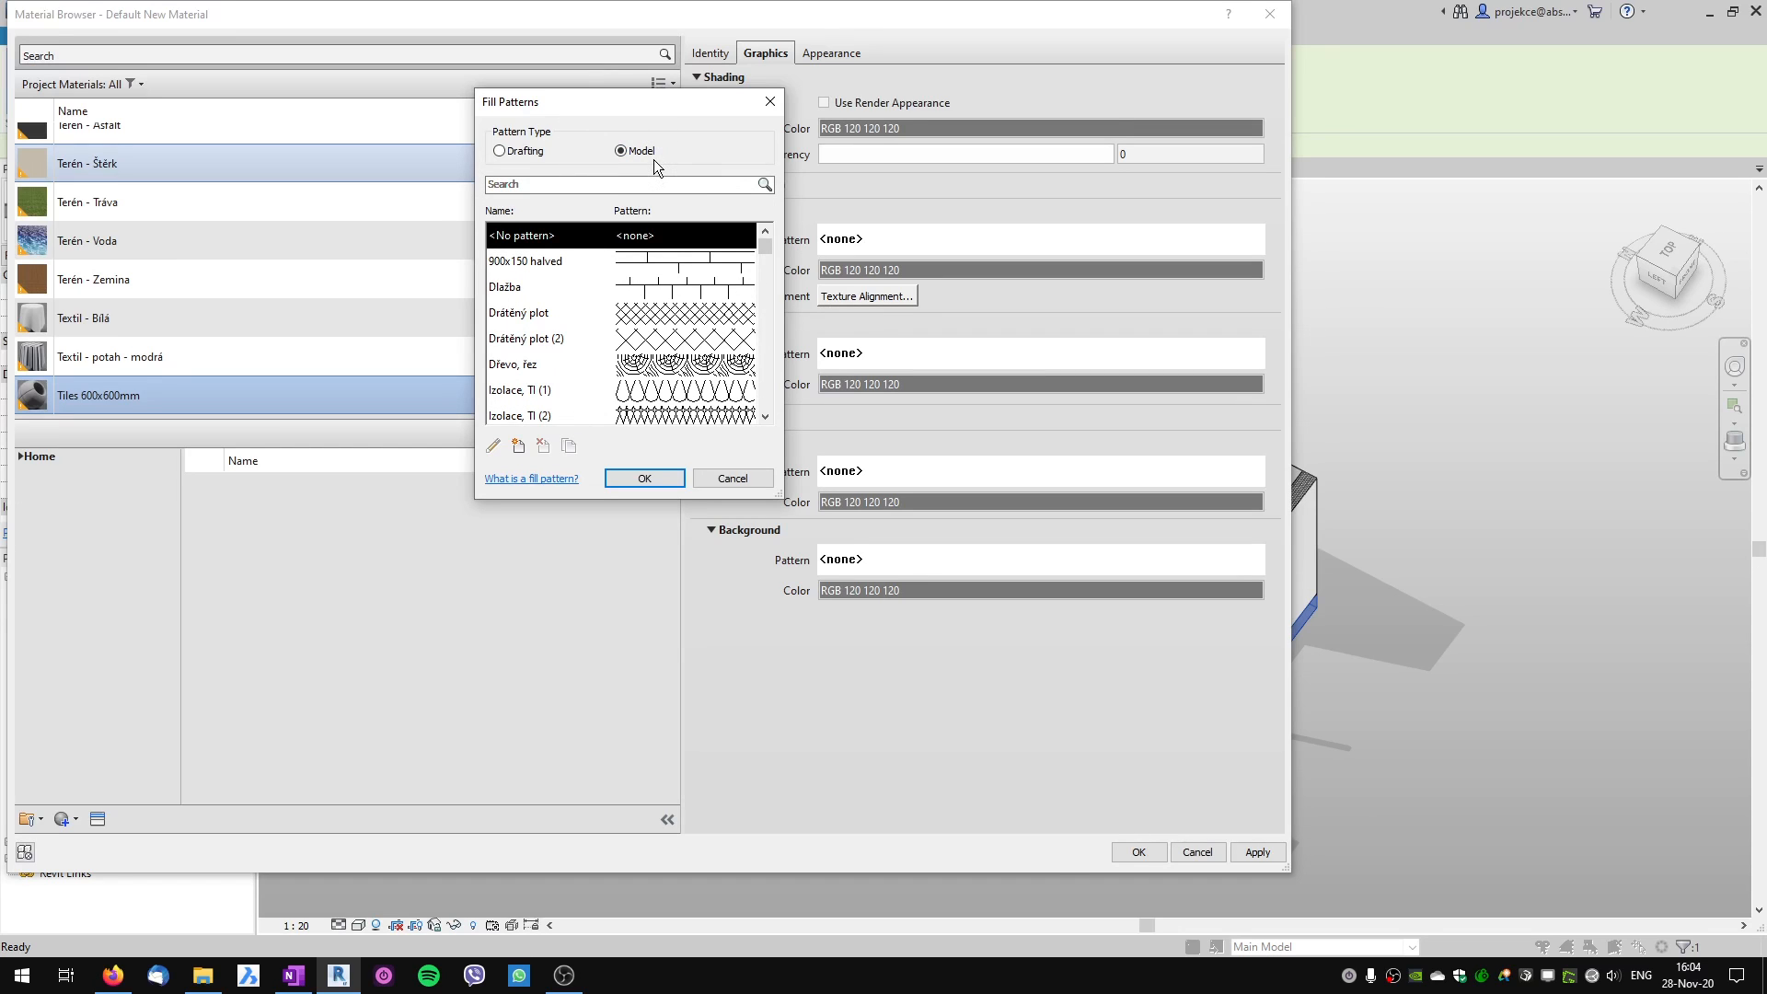
click(518, 446)
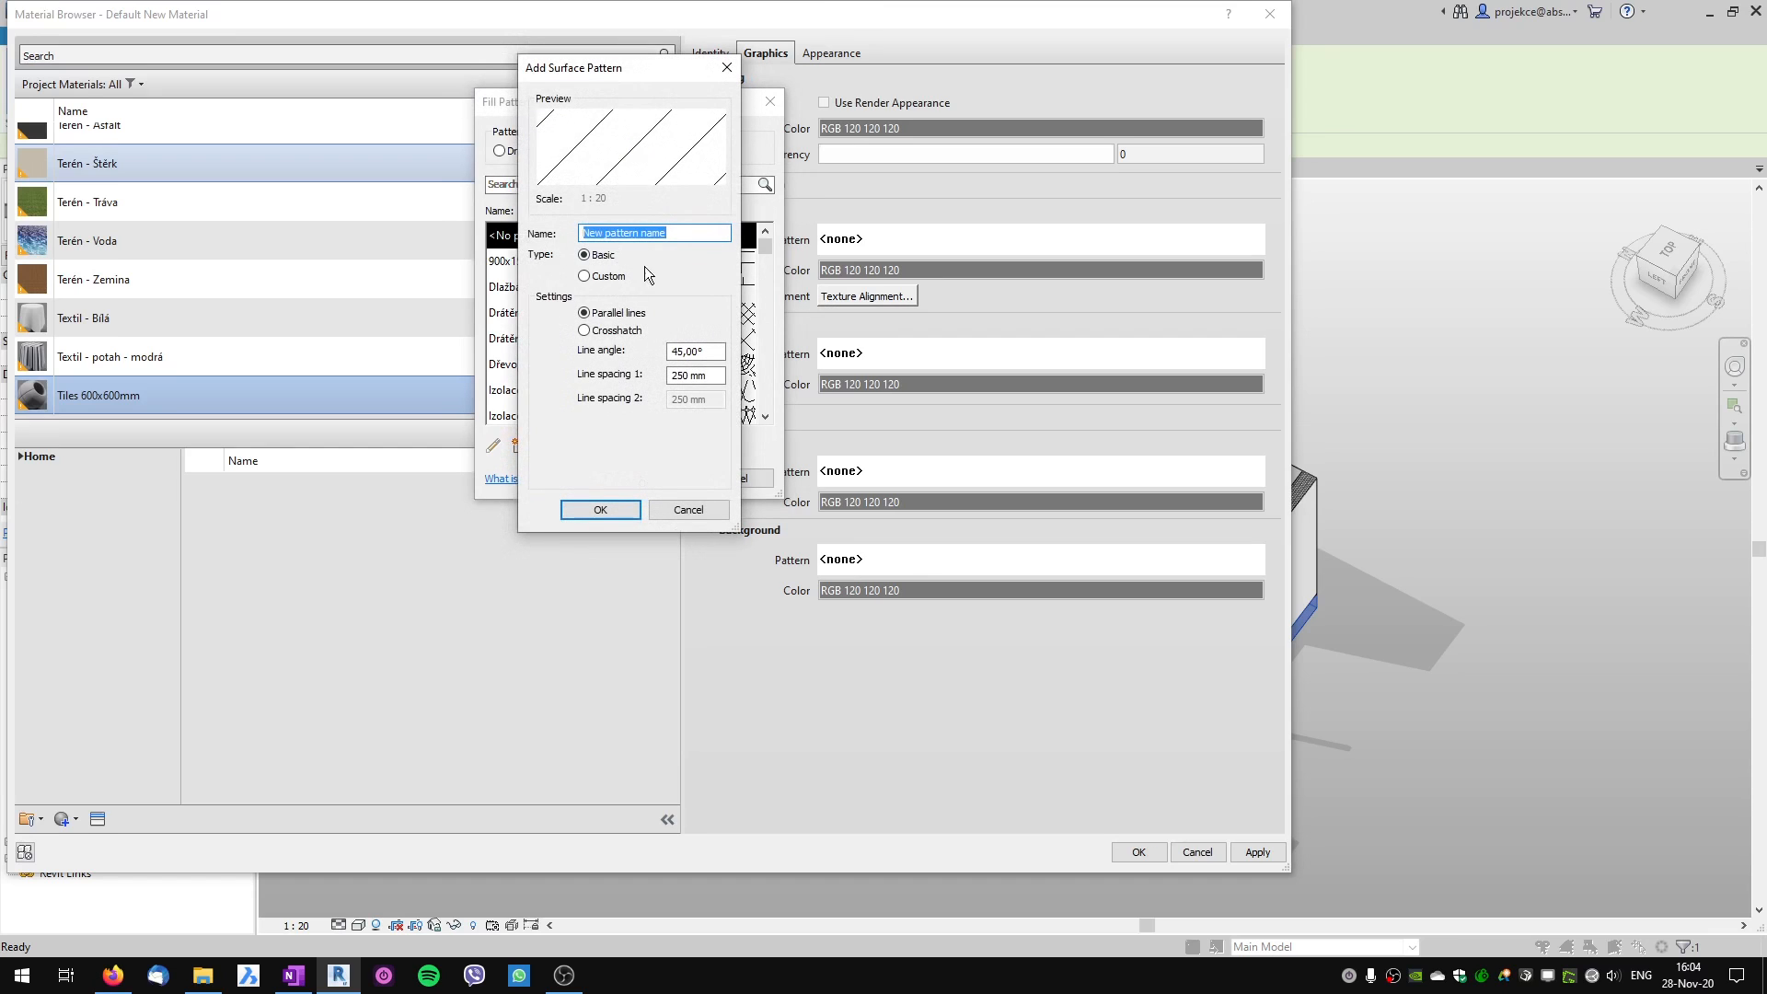
text(Tiles 600x600x60)
click(583, 330)
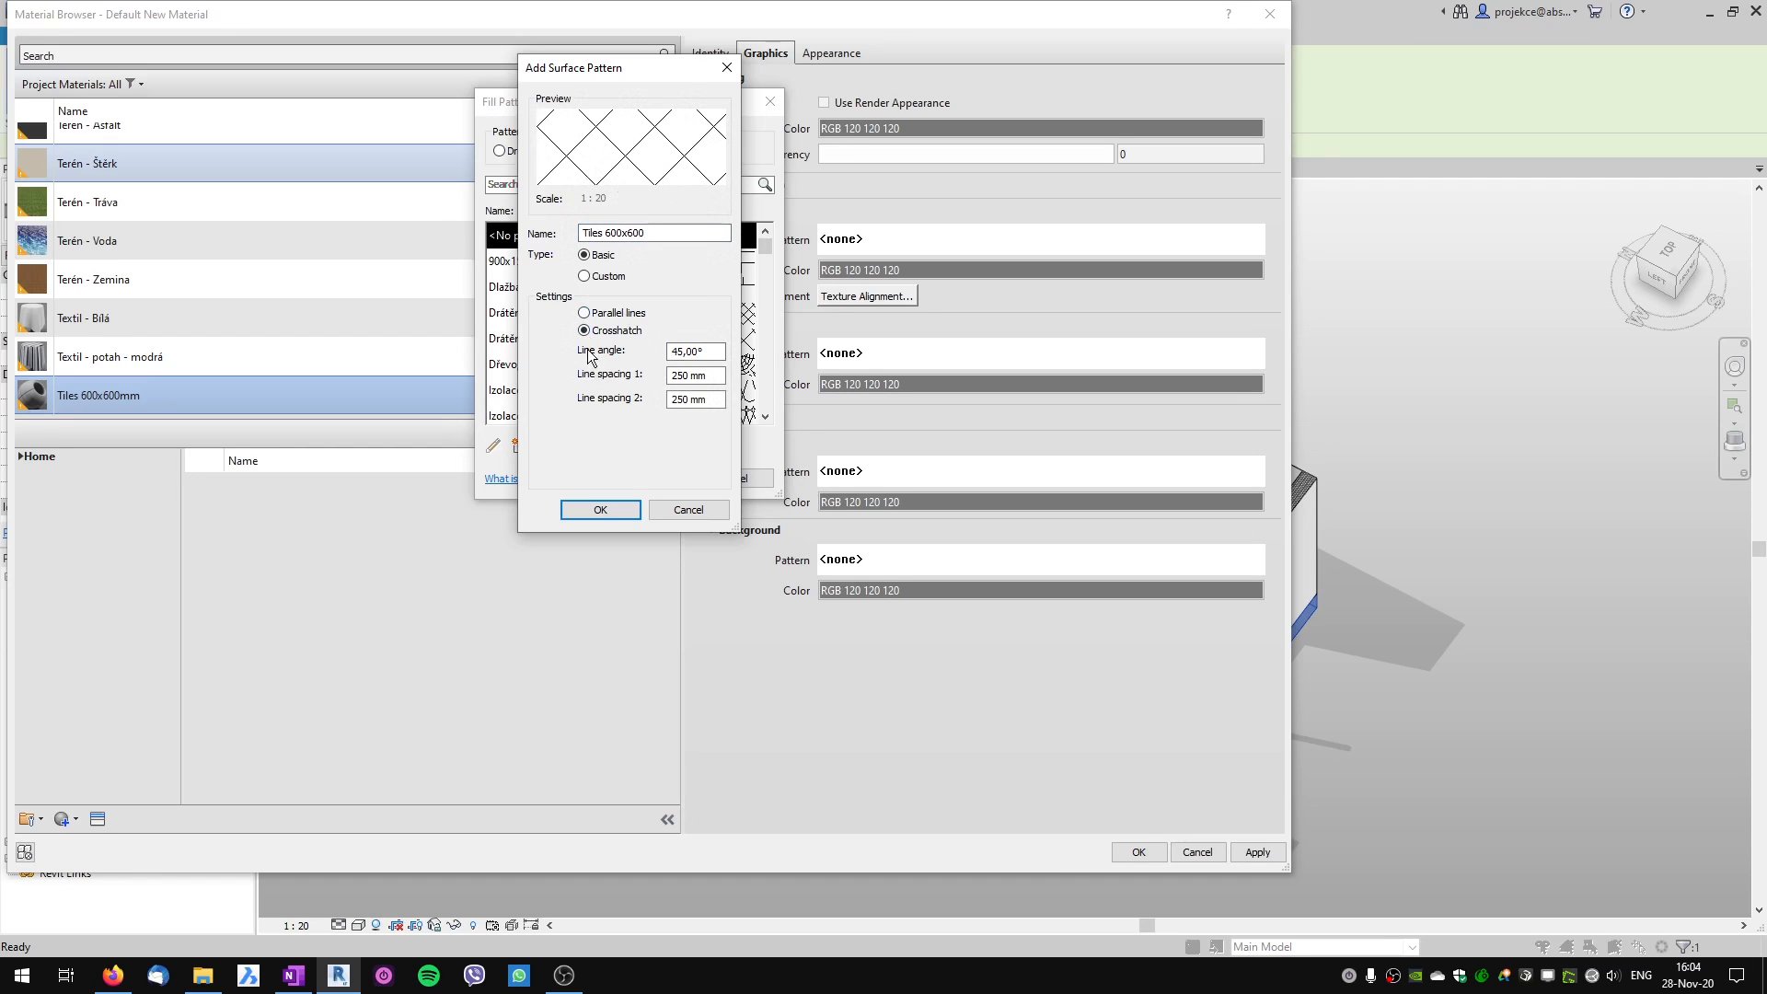
Set the crosshatch pattern's line angle to 0 and both line spacings to 600 mm, and create the pattern.
double_click(698, 358)
text(0)
click(685, 375)
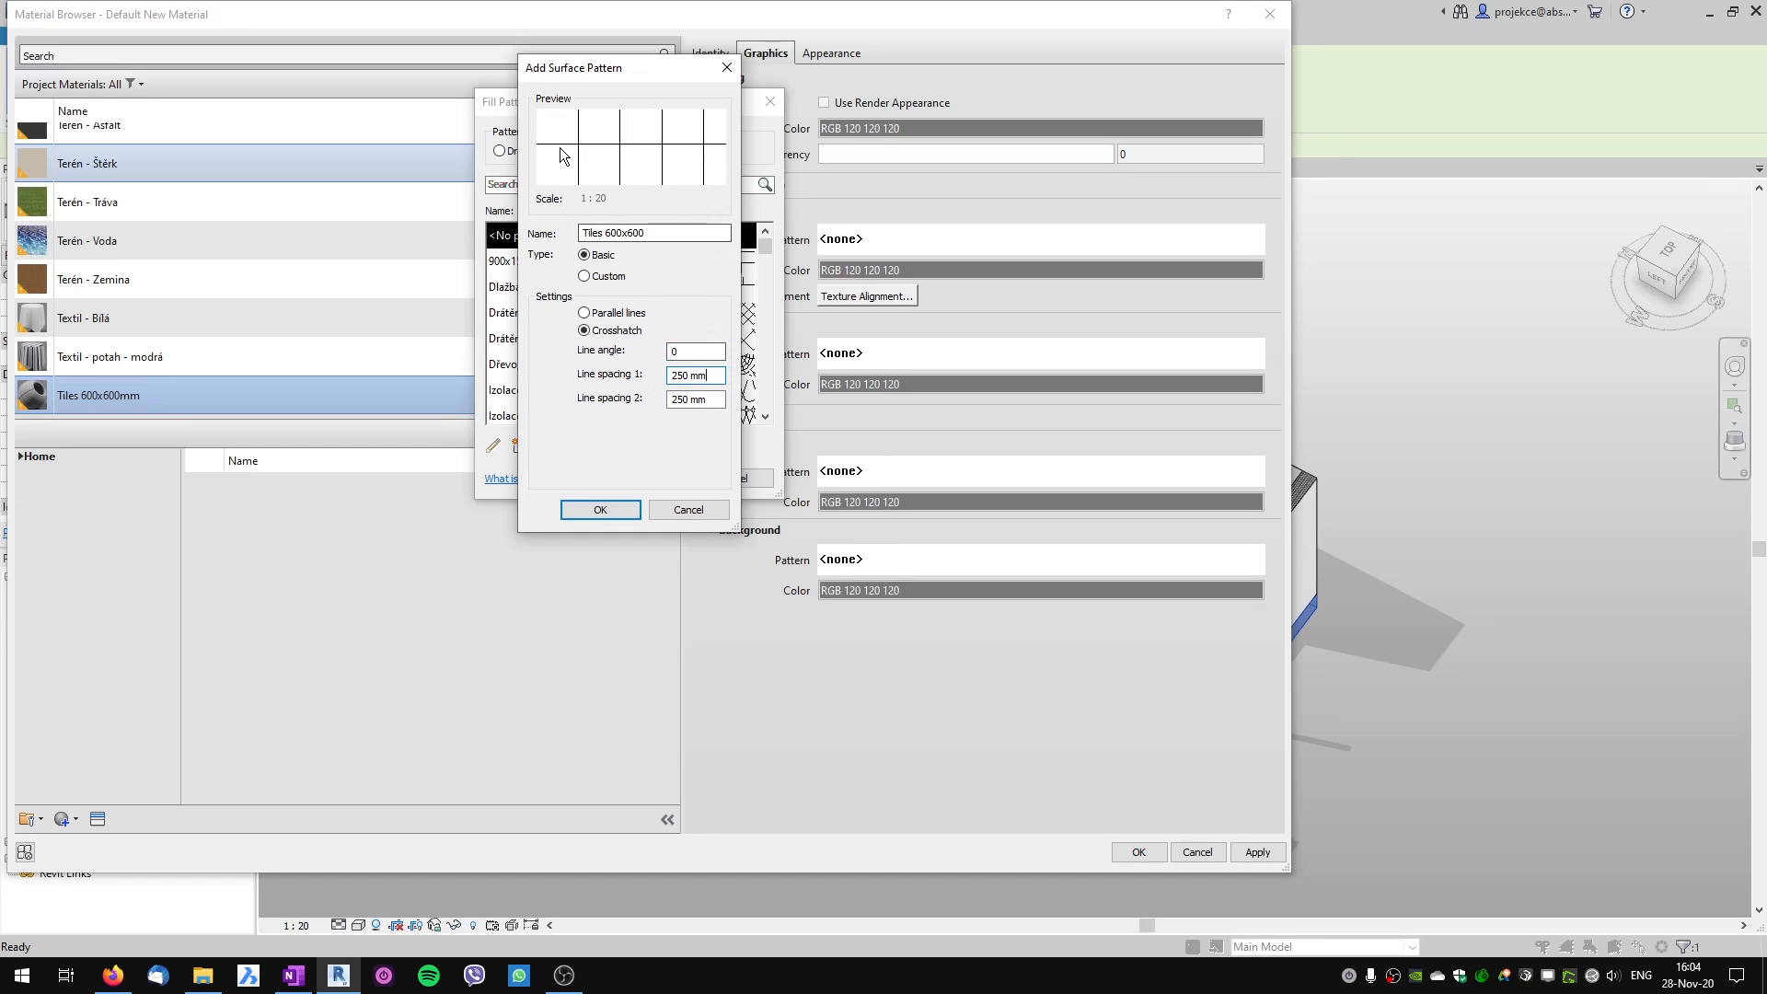
double_click(722, 375)
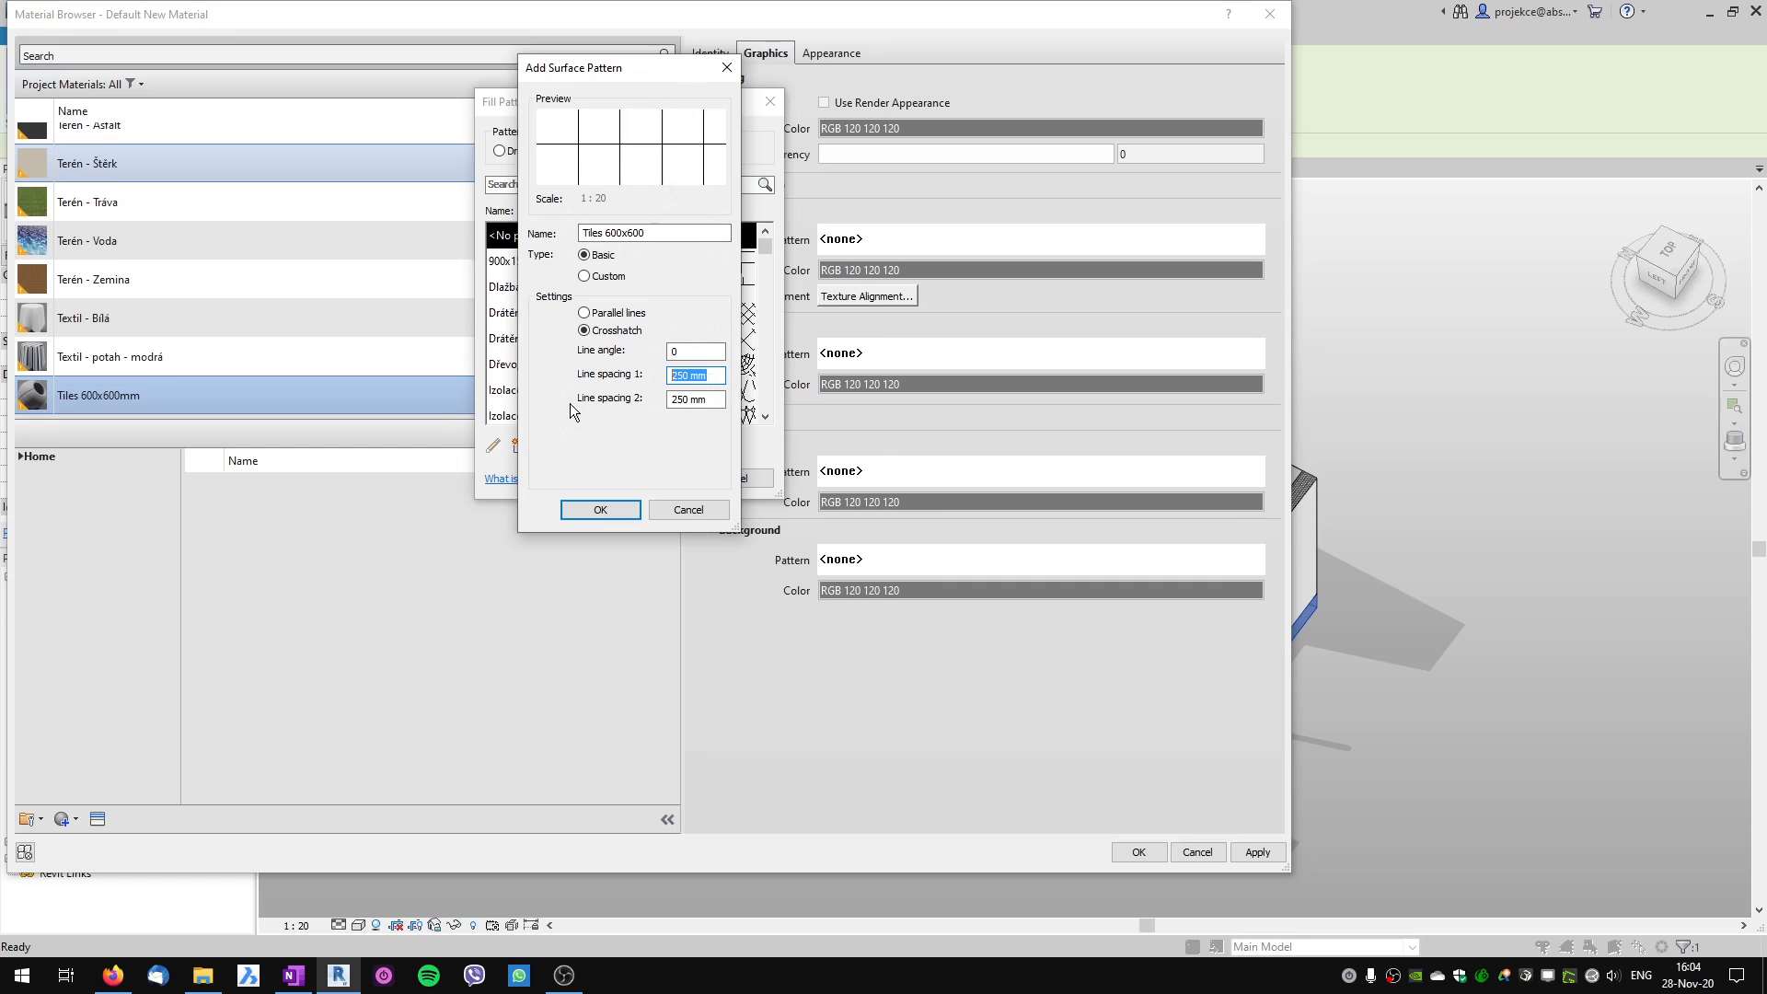
text(600)
click(708, 400)
double_click(708, 400)
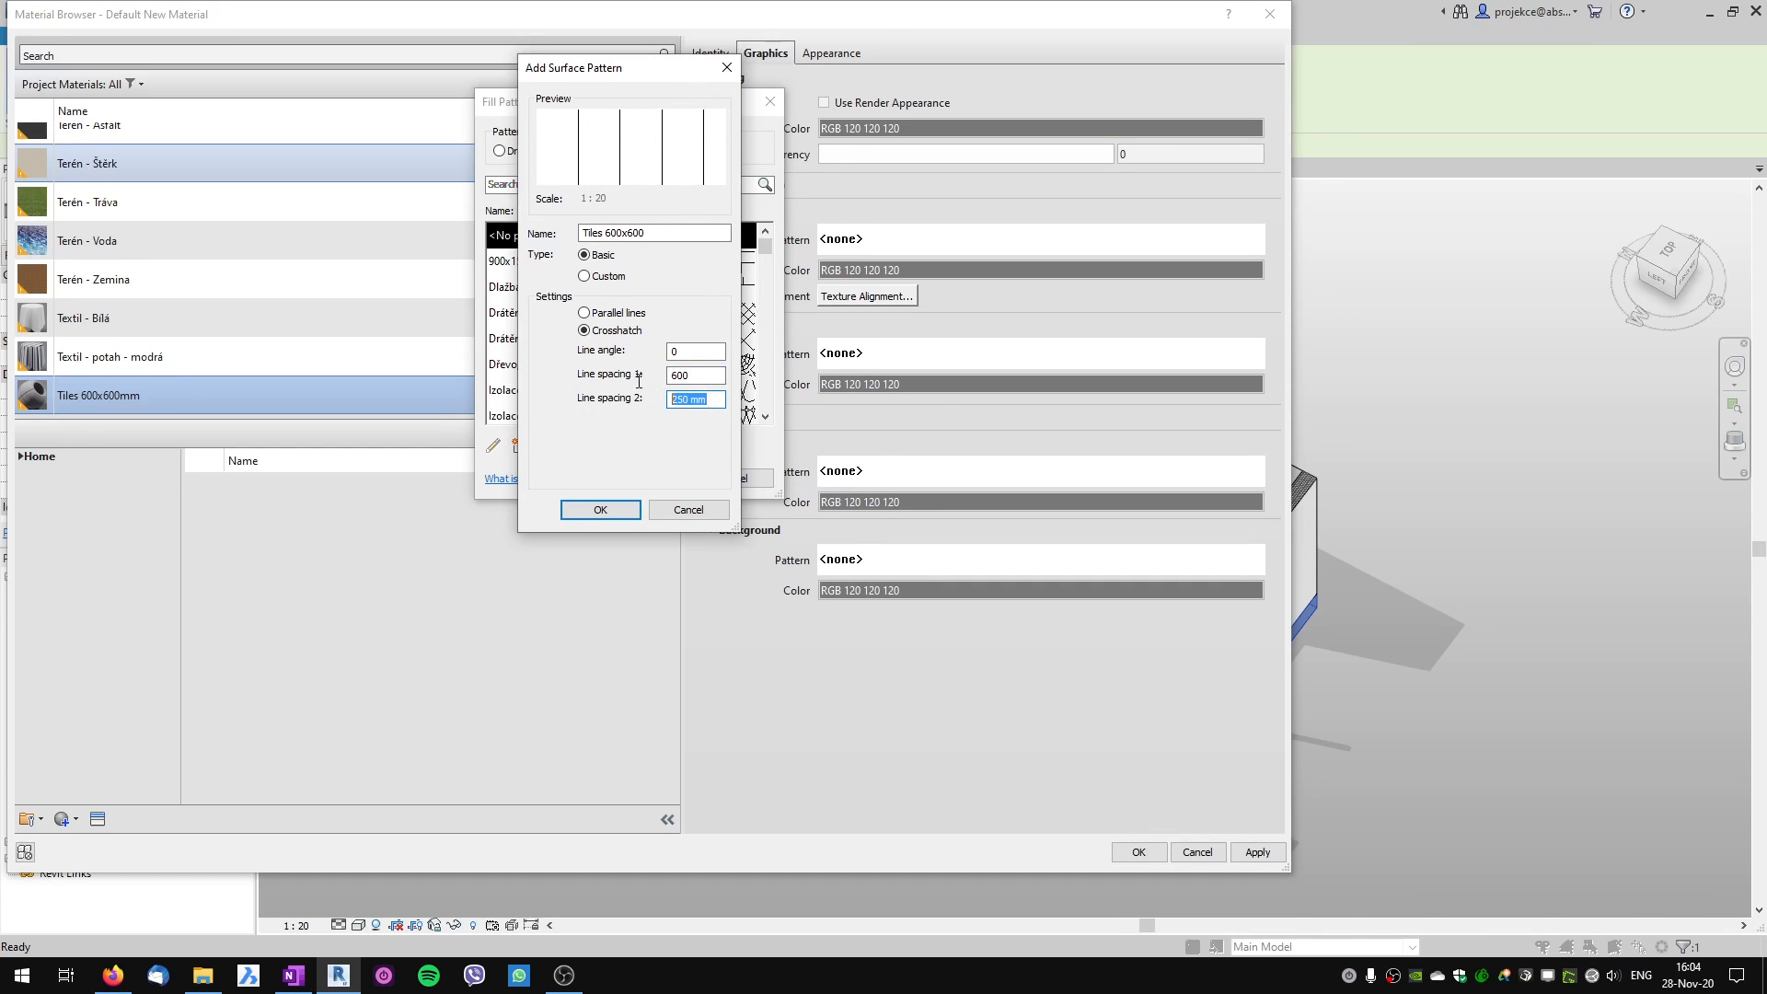
text(600)
click(599, 512)
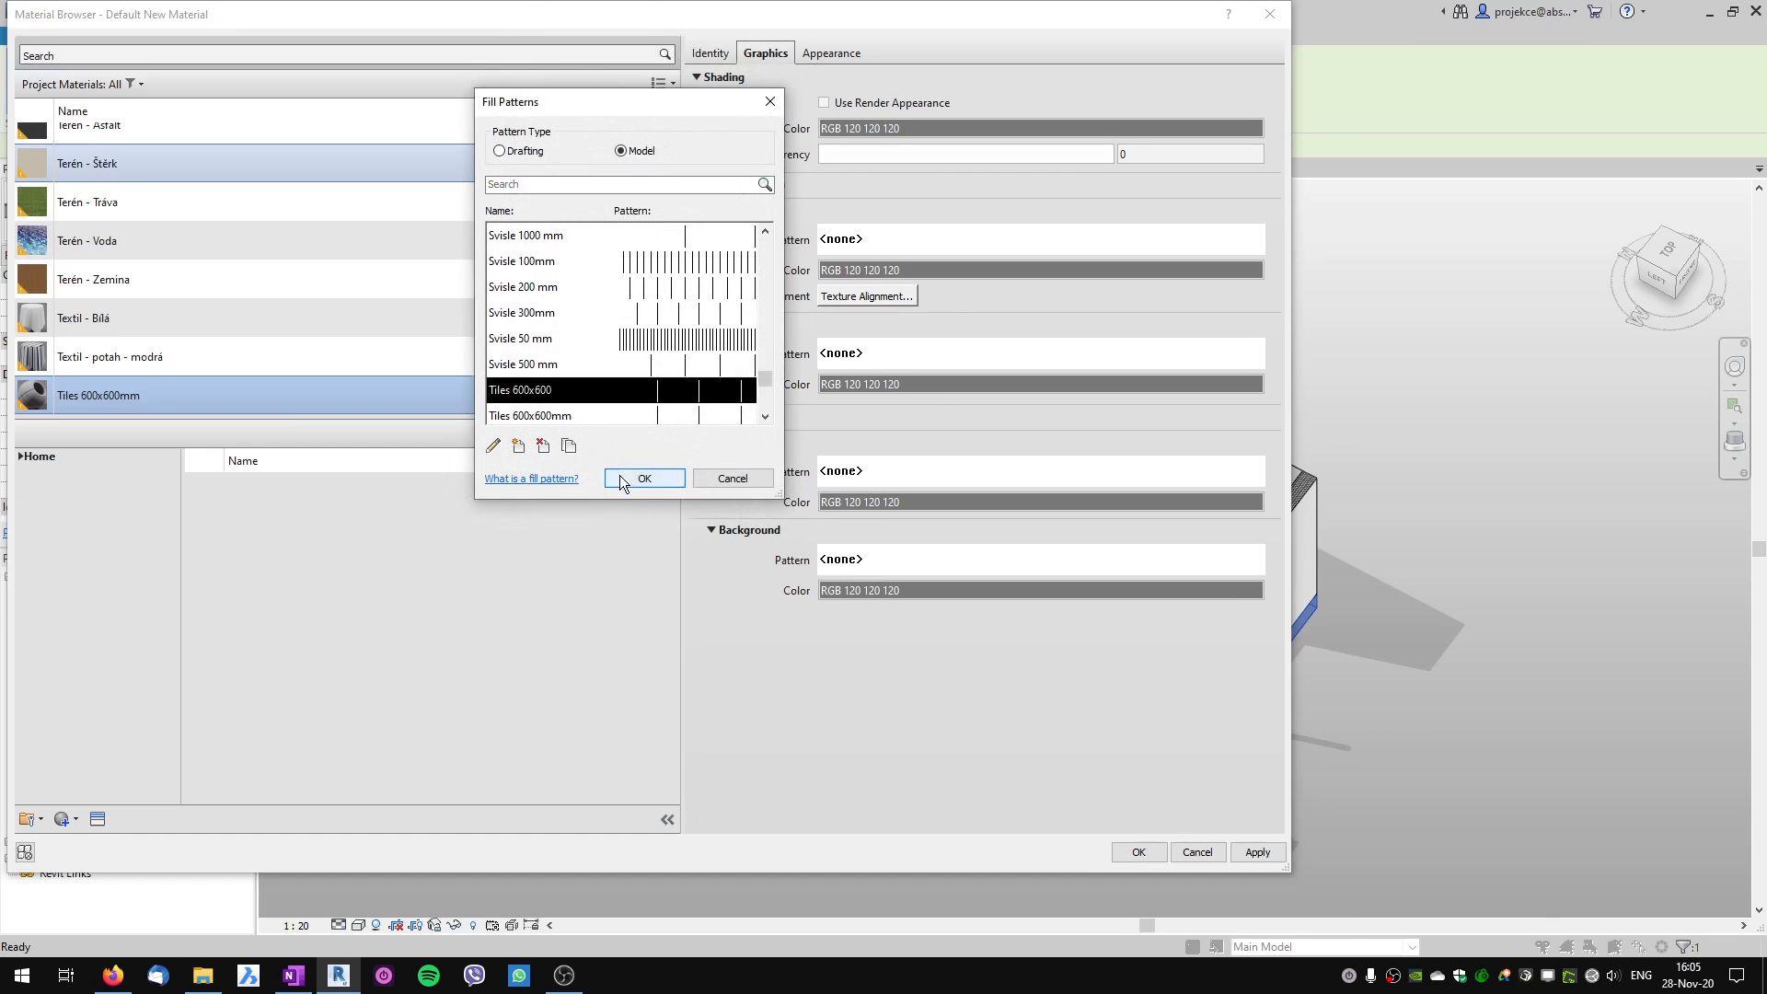
Assign the Tiles 600x600 pattern to the material and apply the material to the floor type's finish layer.
click(621, 476)
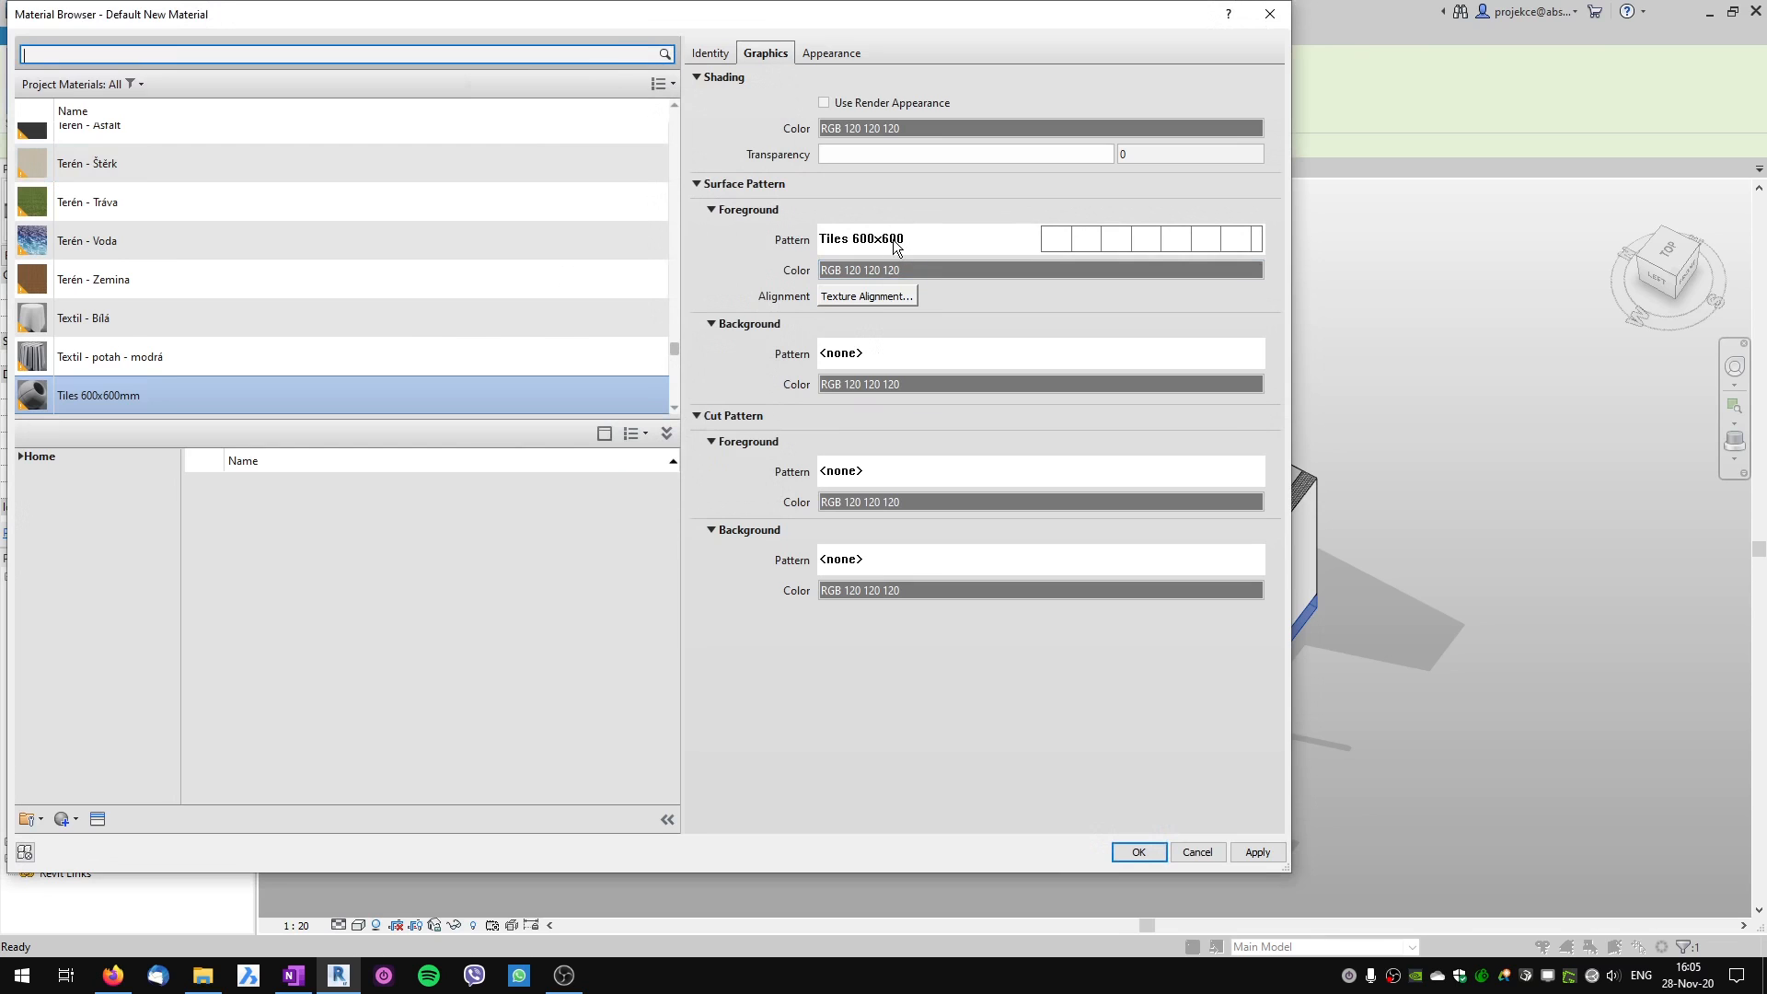
click(1138, 852)
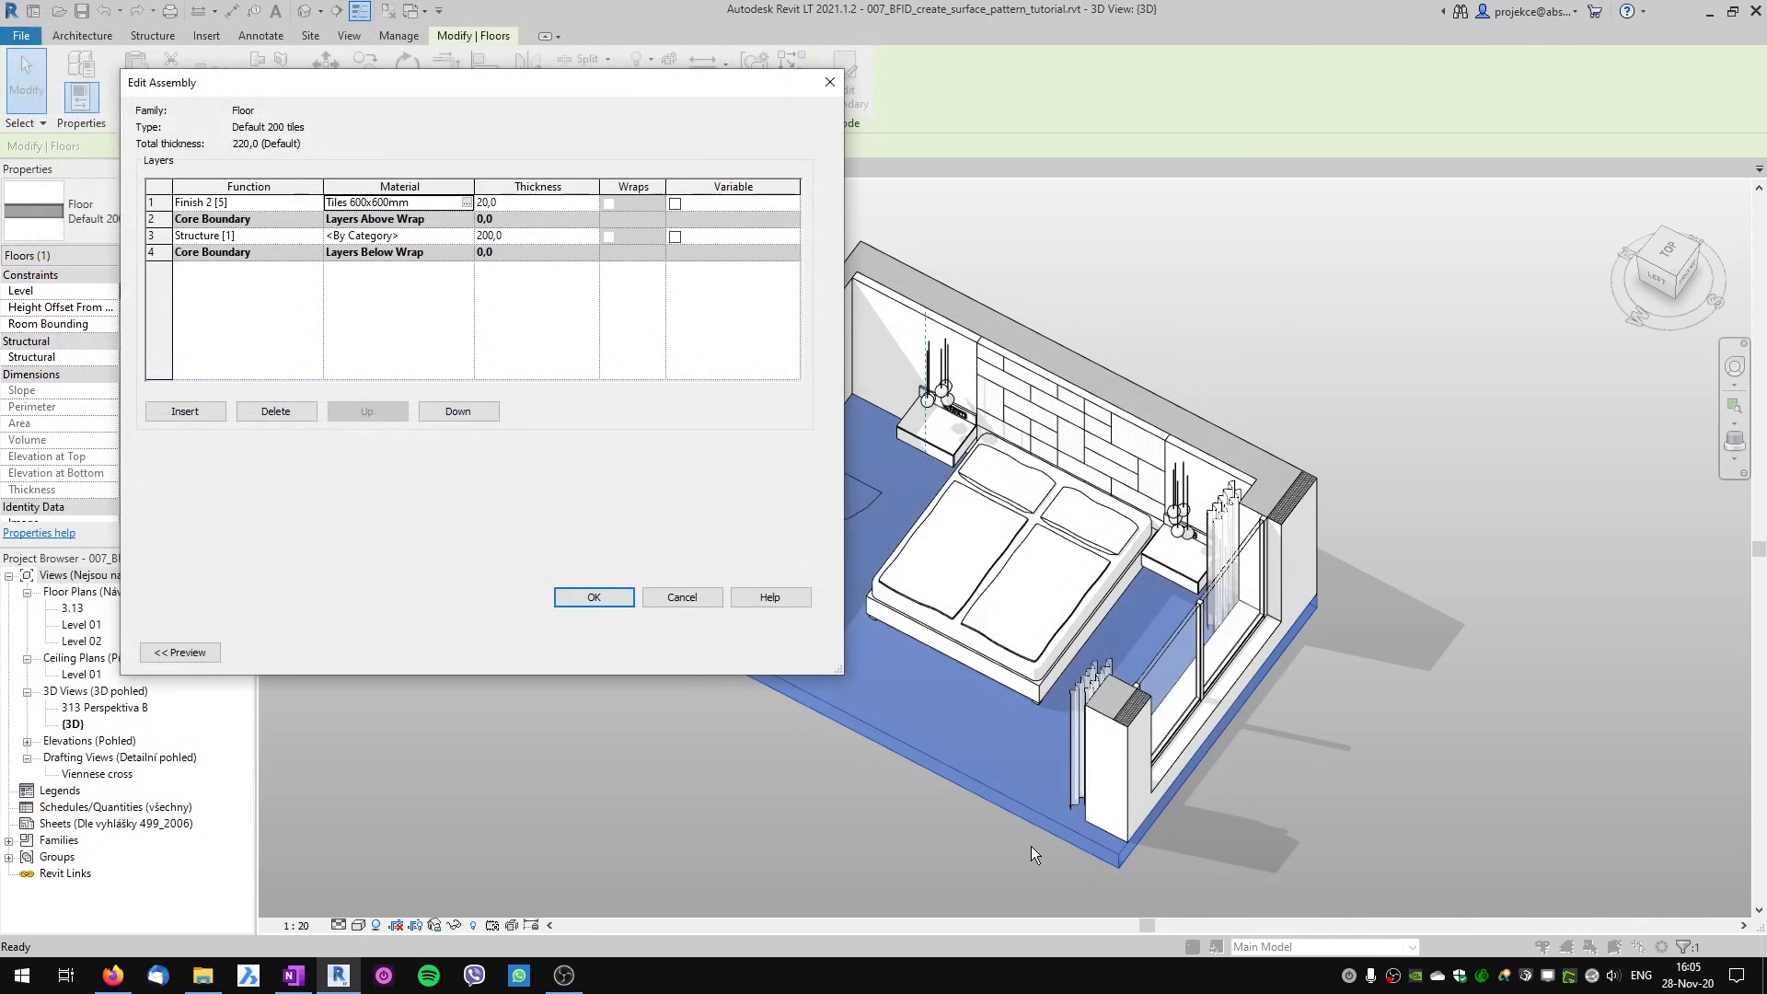
click(599, 603)
click(639, 655)
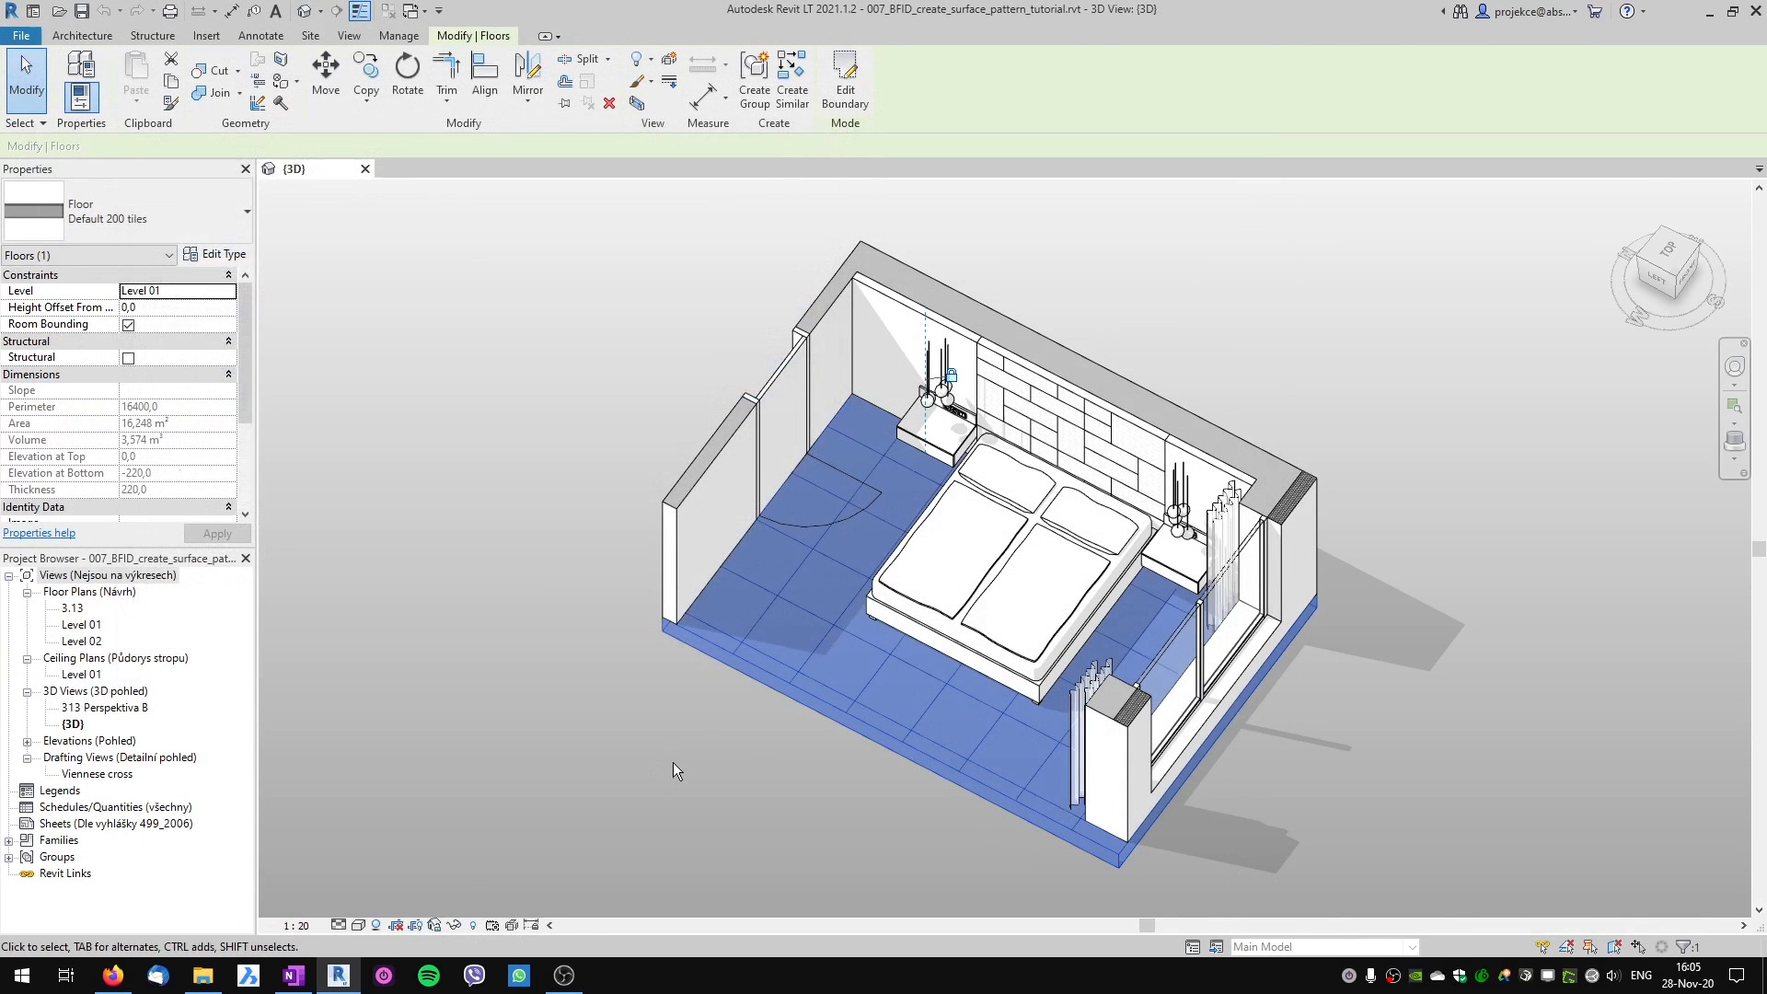
click(716, 775)
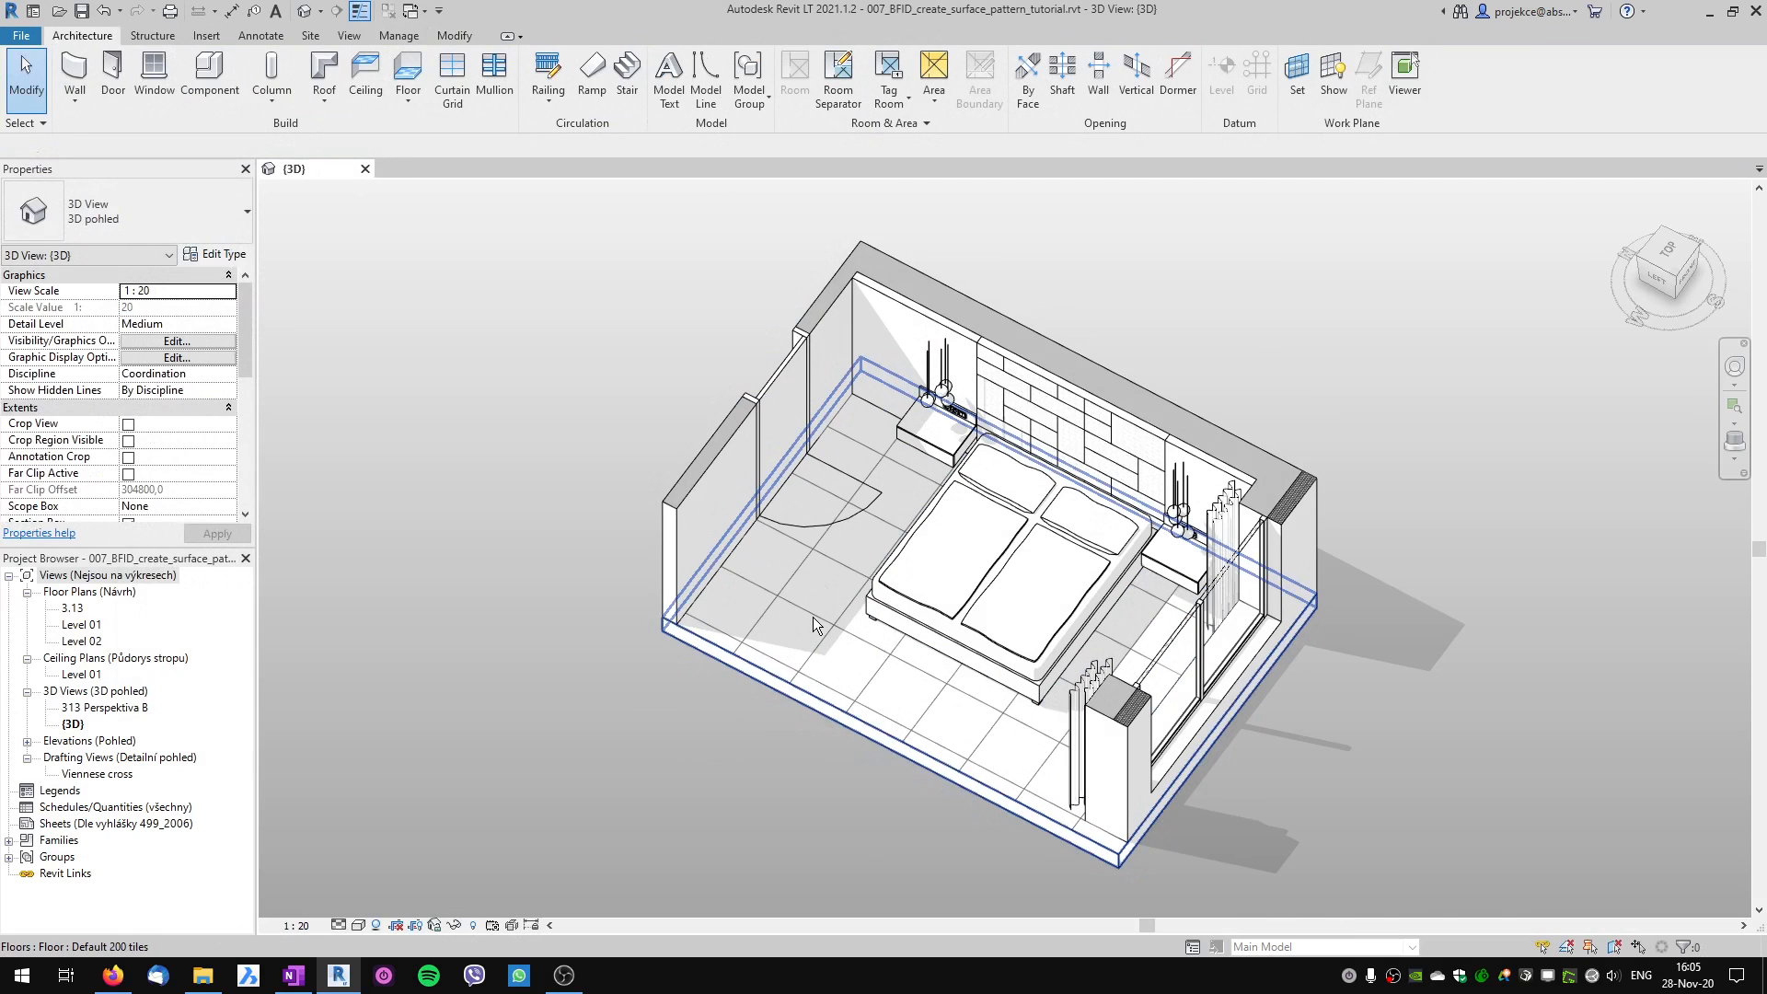
In floor plan 3.13, add aligned dimensions for the width and height of one floor tile above the bed.
click(68, 609)
double_click(70, 609)
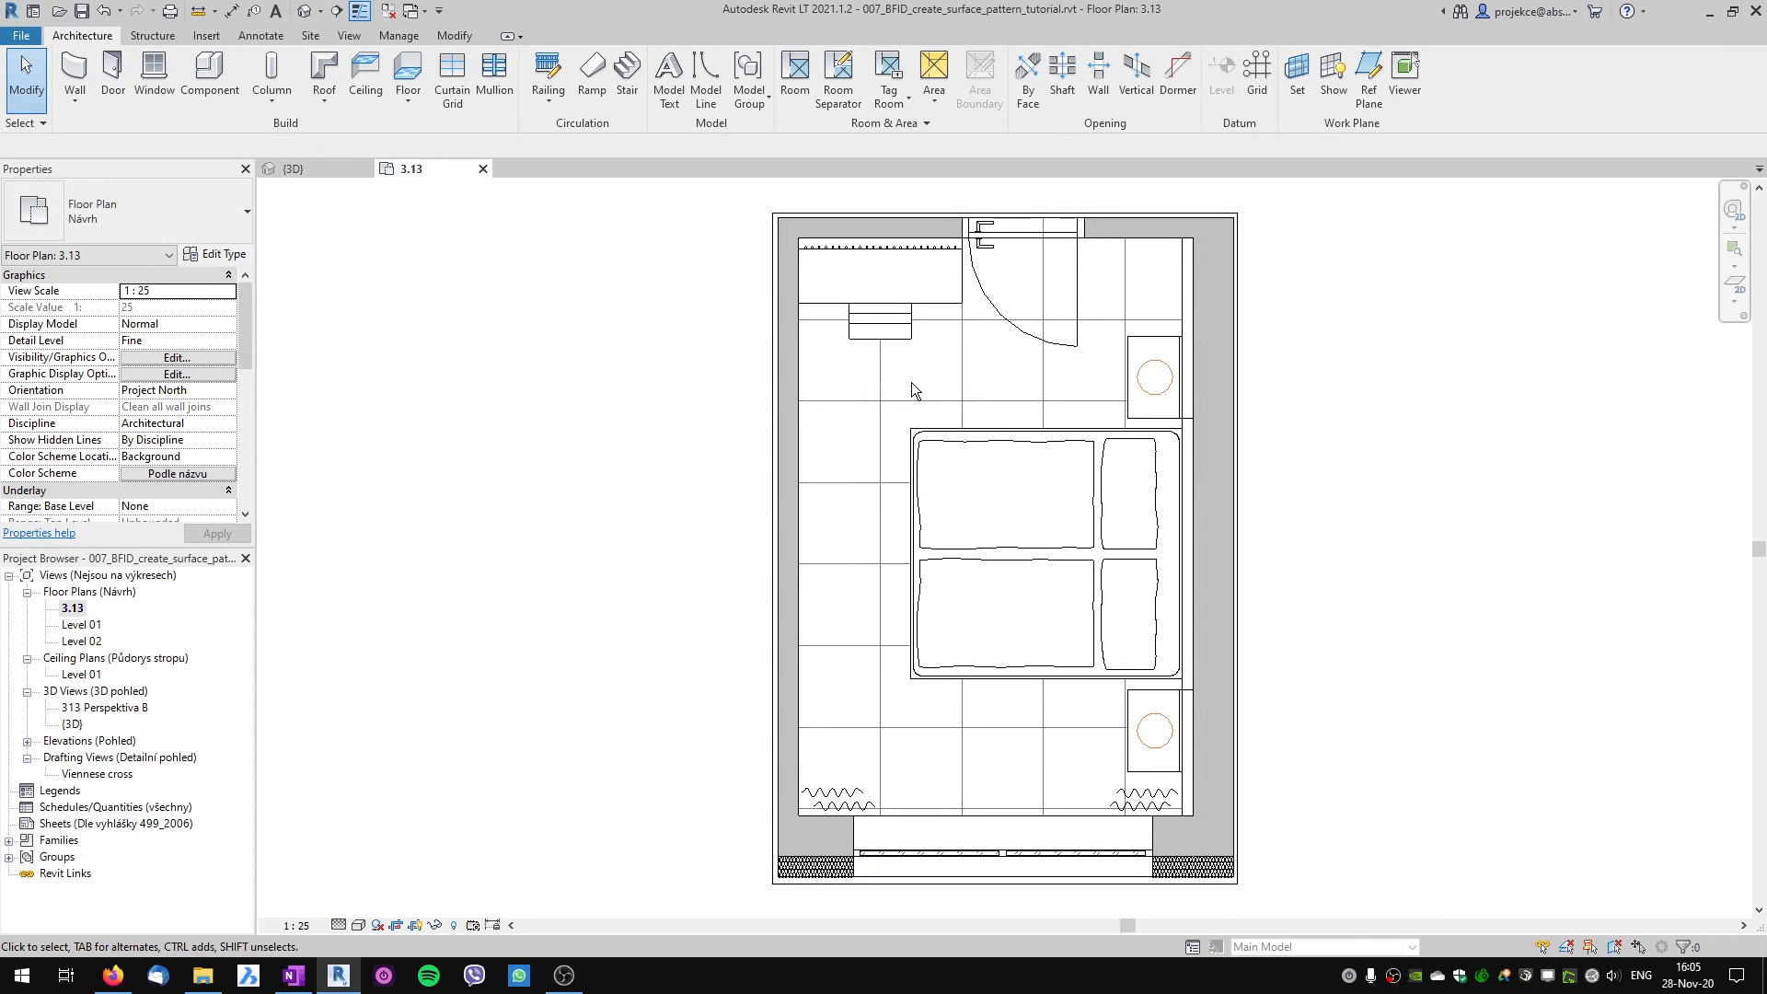
key(d)
key(i)
click(881, 383)
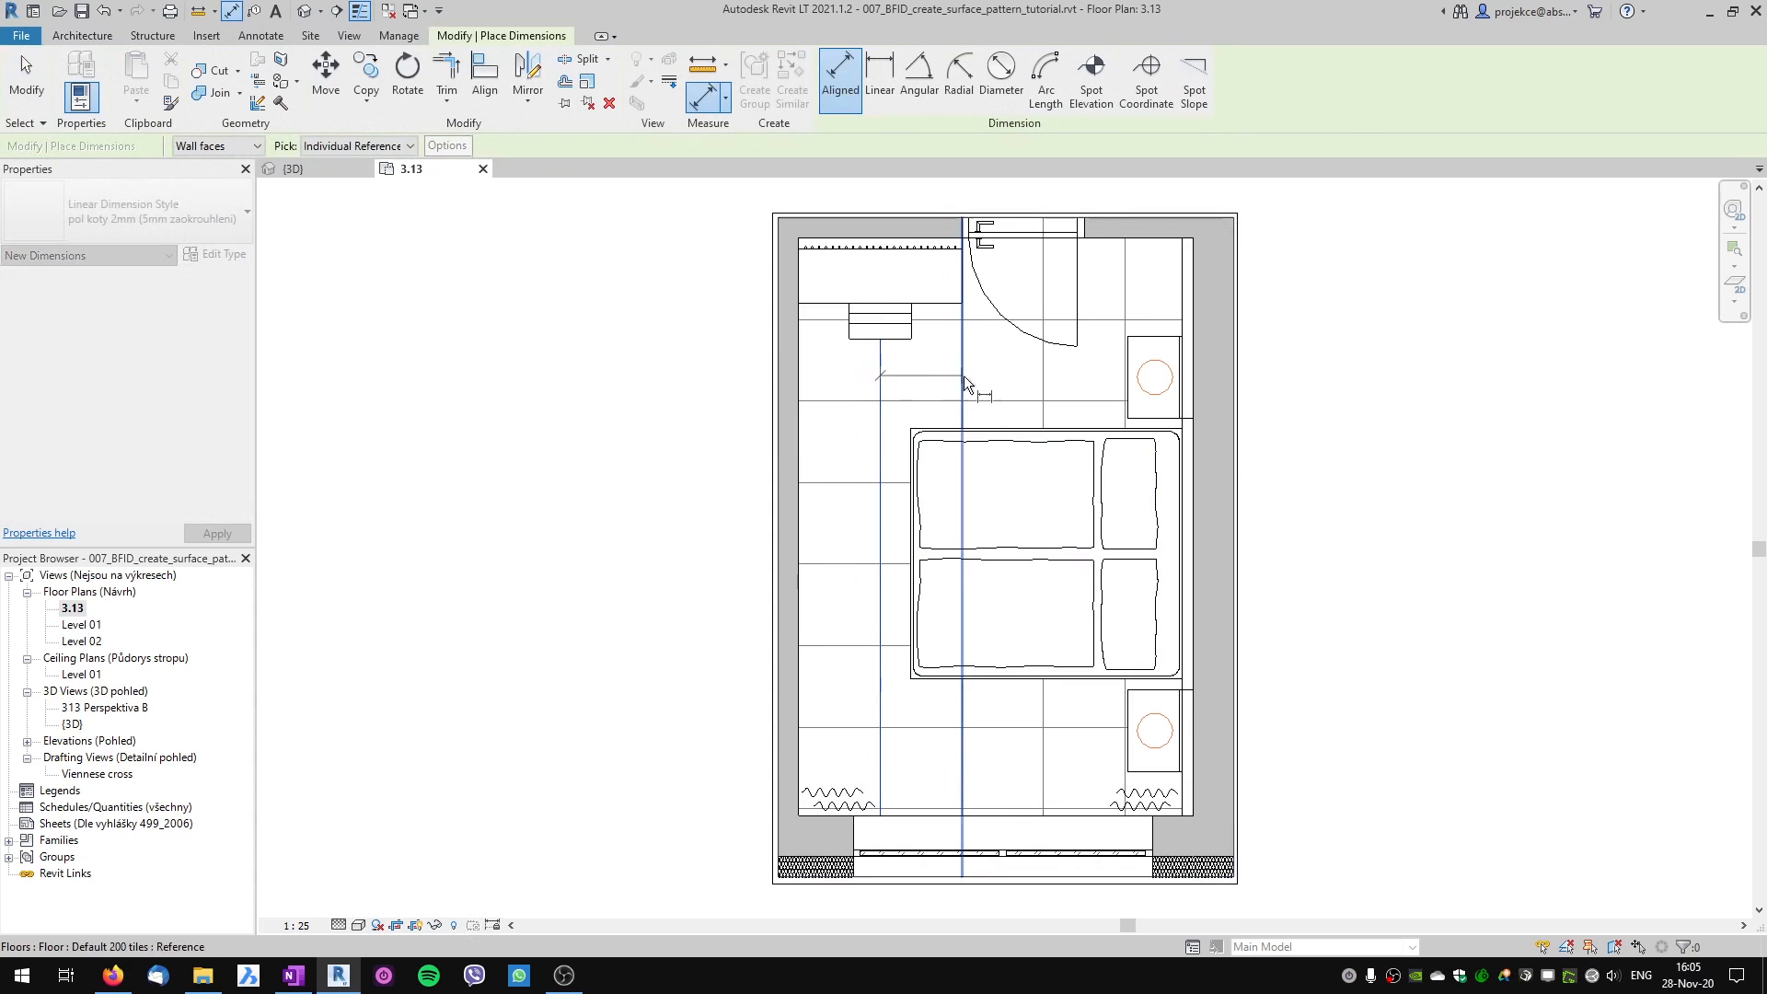
click(963, 377)
click(927, 382)
click(946, 320)
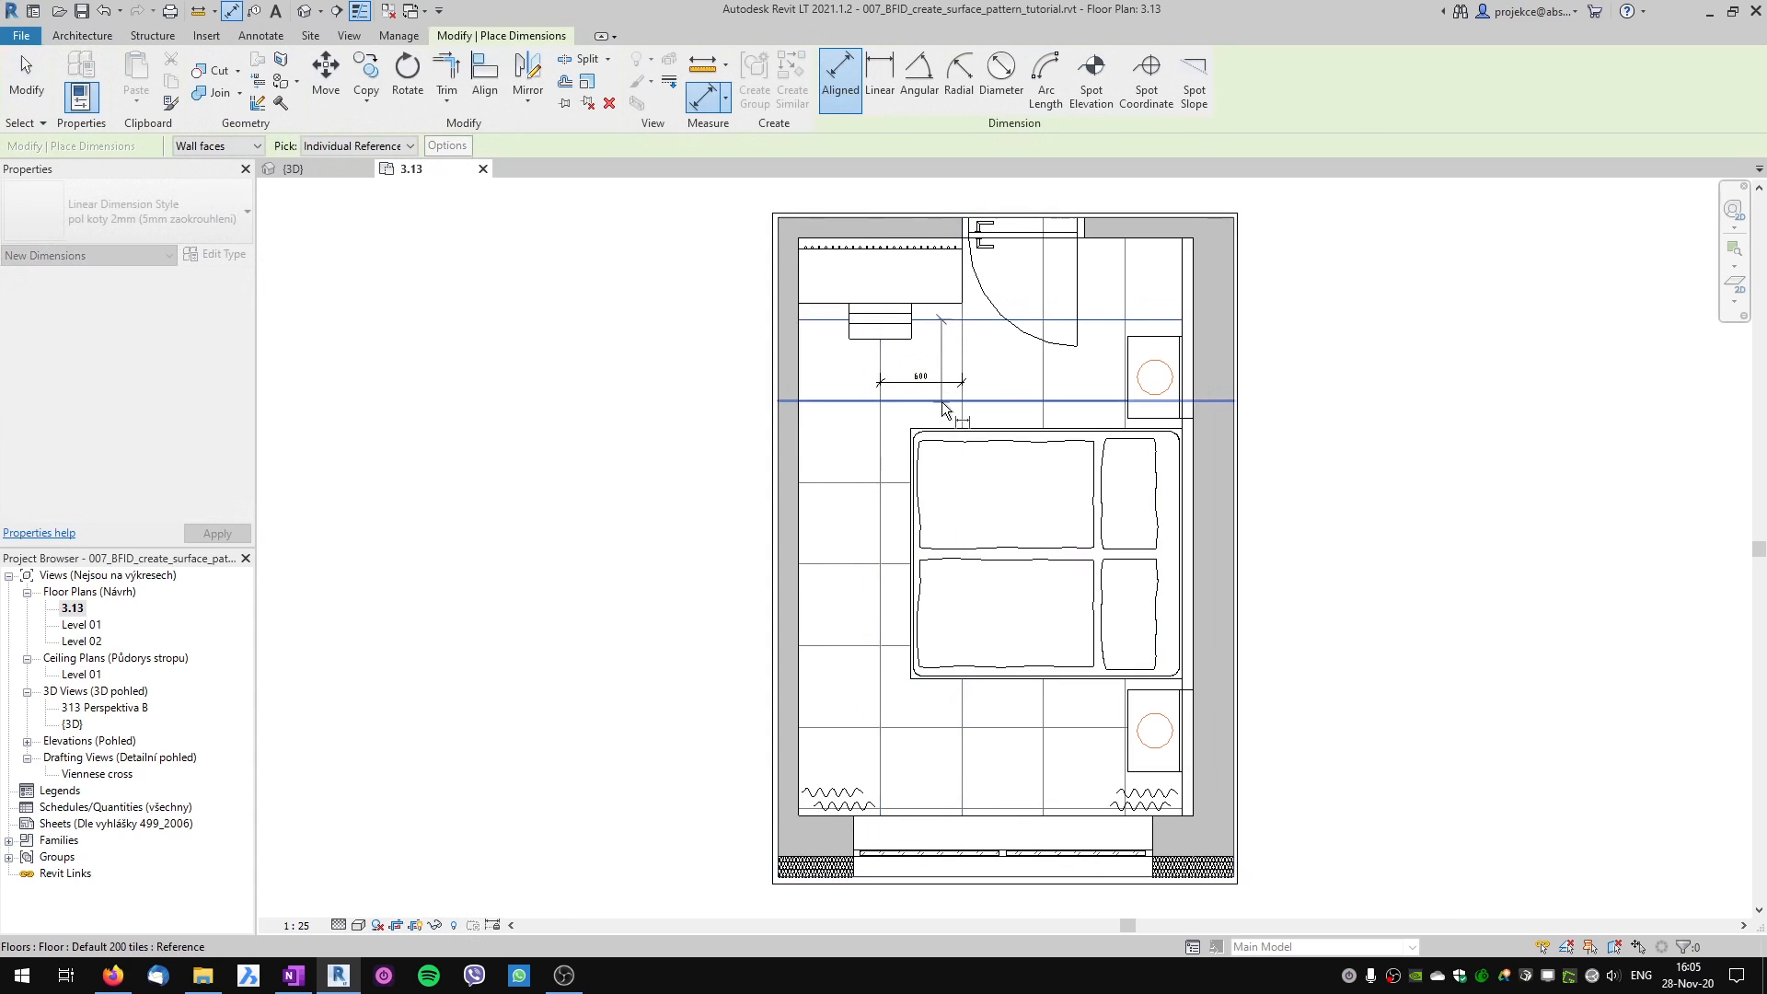
click(942, 401)
click(947, 346)
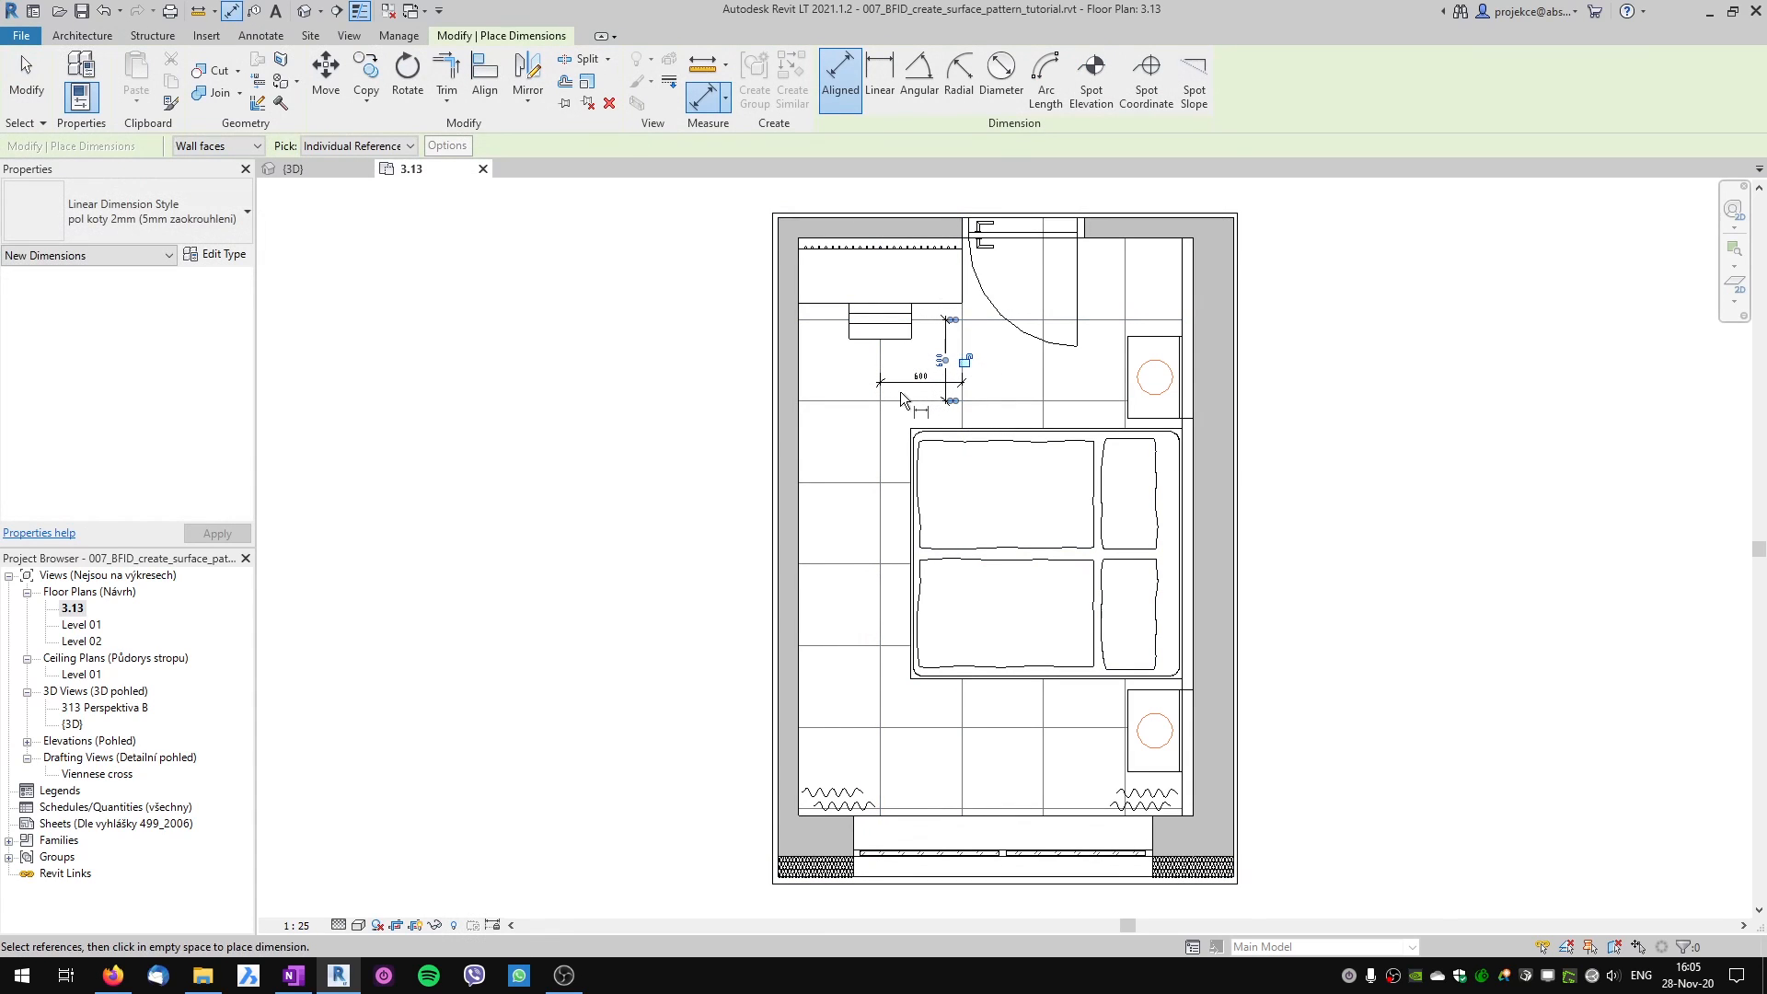
key(Escape)
key(Escape)
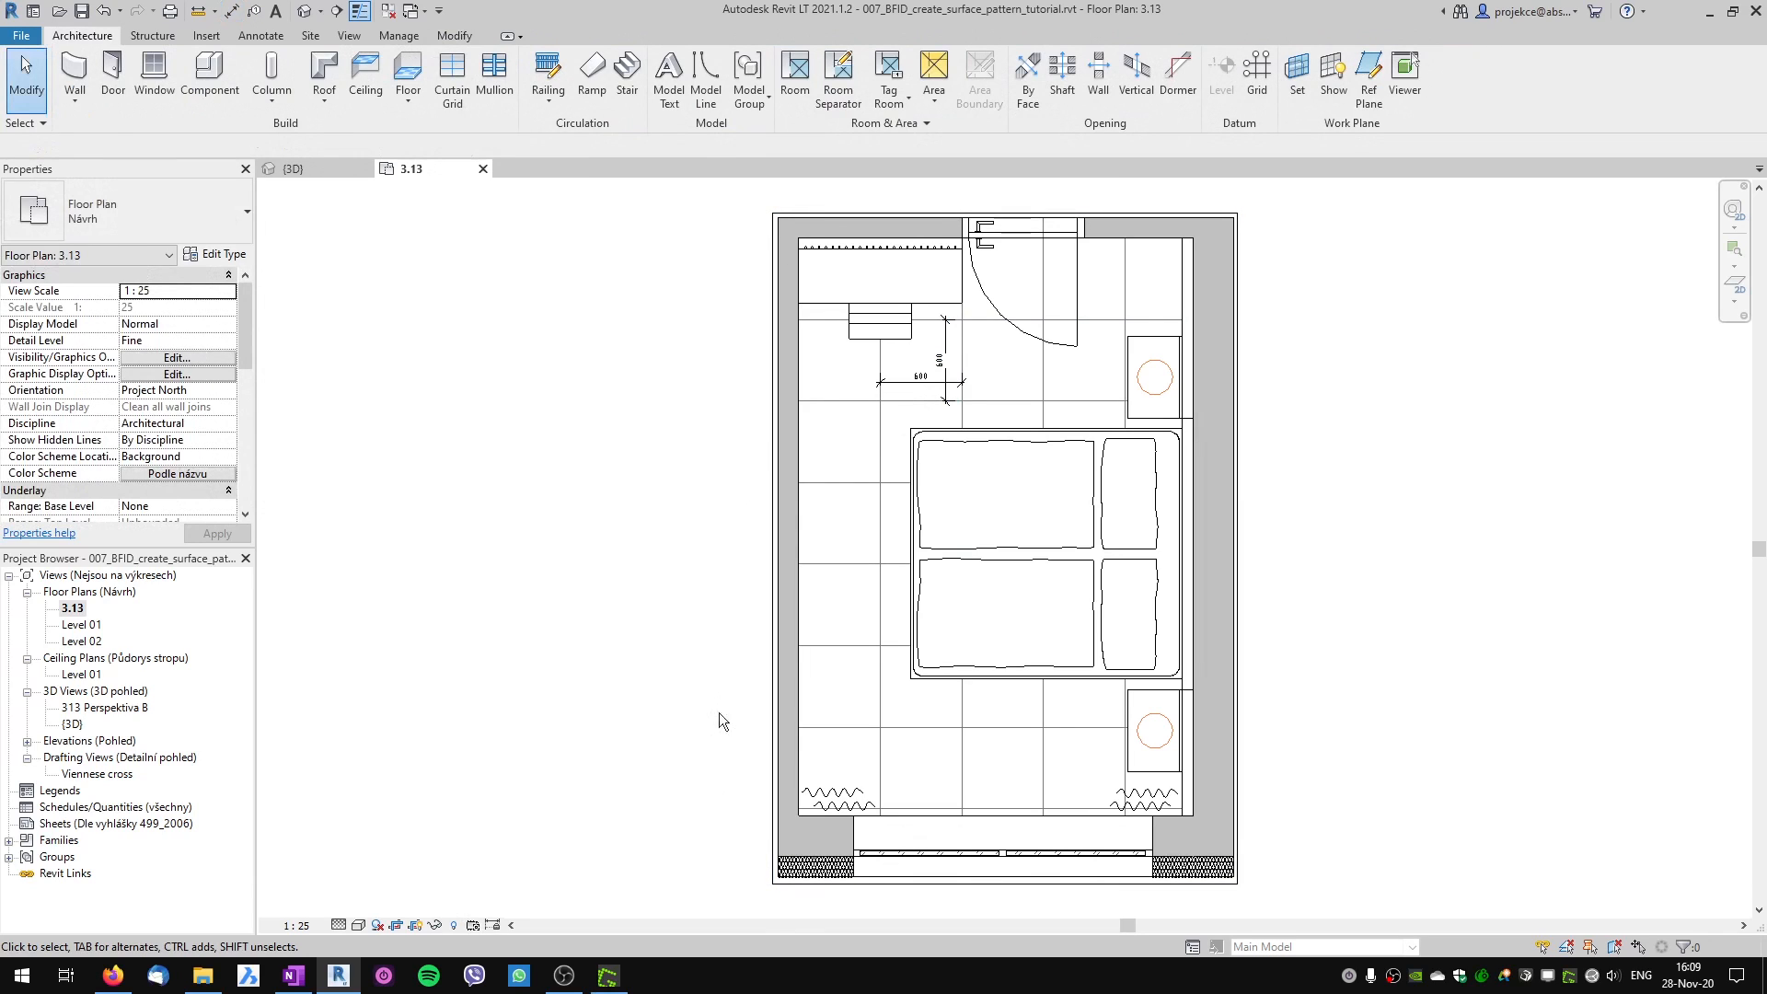
Switch to the Greenshot image editor to examine the plank dimensions in hardwood-dimensions.jpg.
click(611, 983)
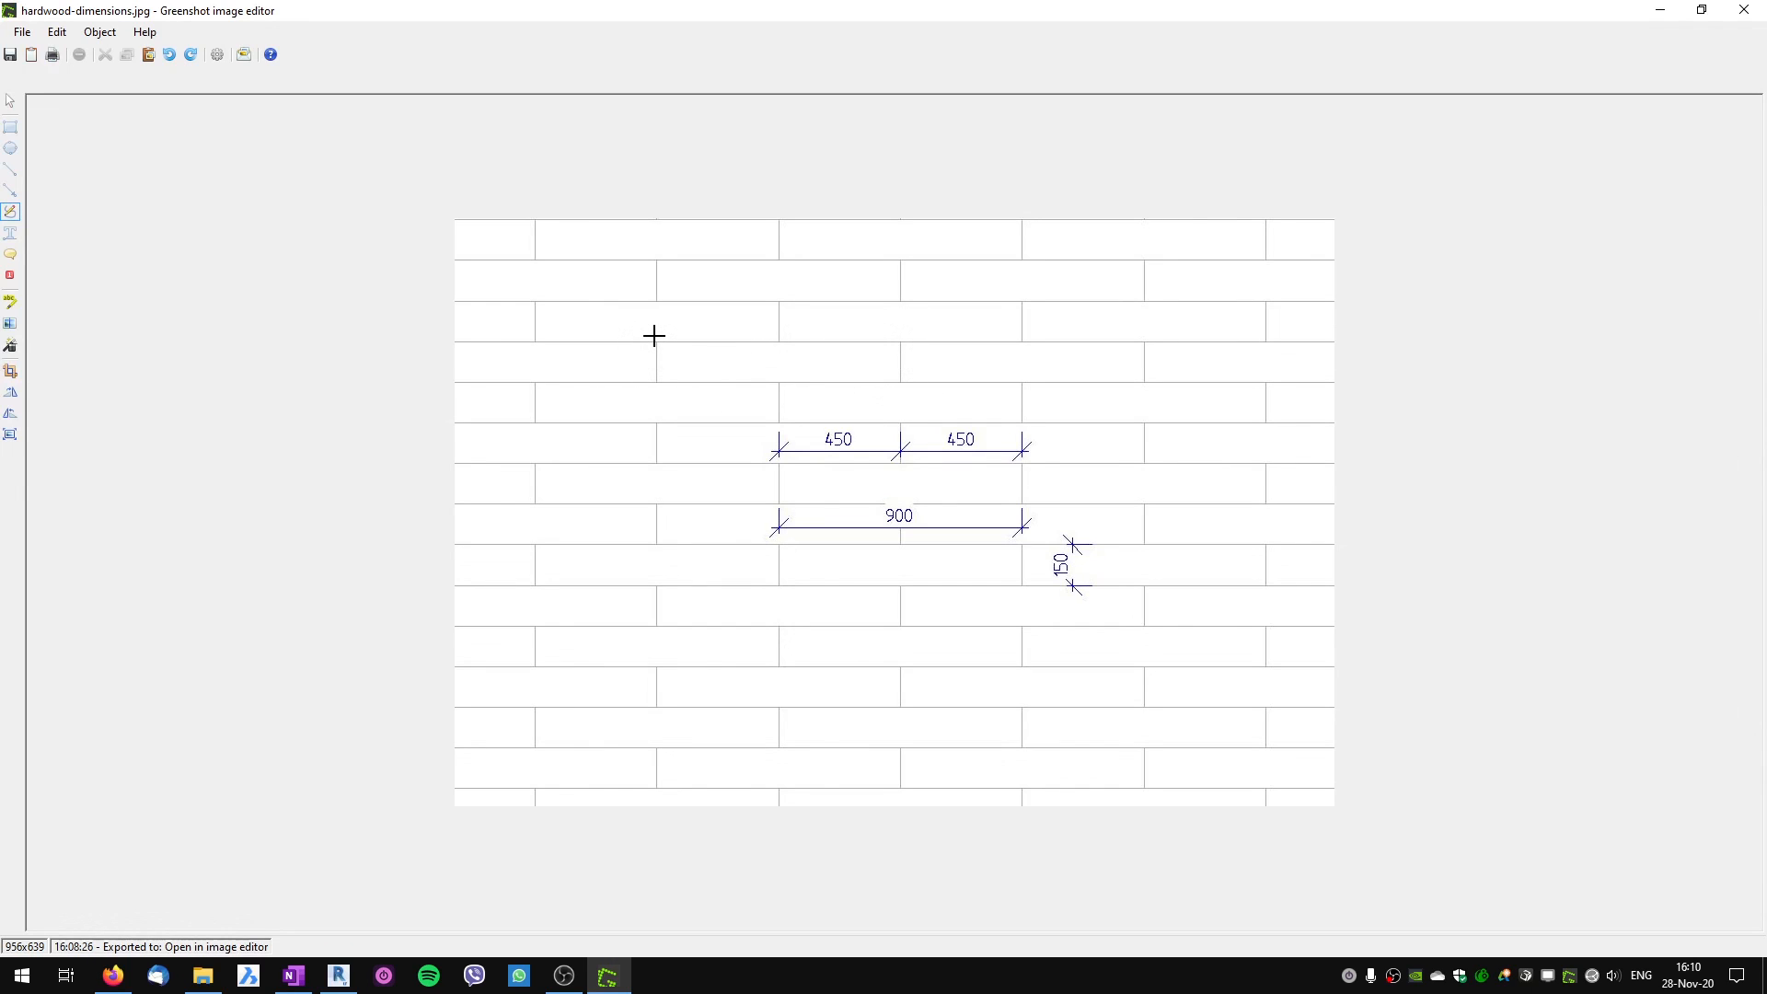
Switch to File Explorer, create a text document named hardwood_tiles.txt in the Desktop folder, and open it.
click(204, 973)
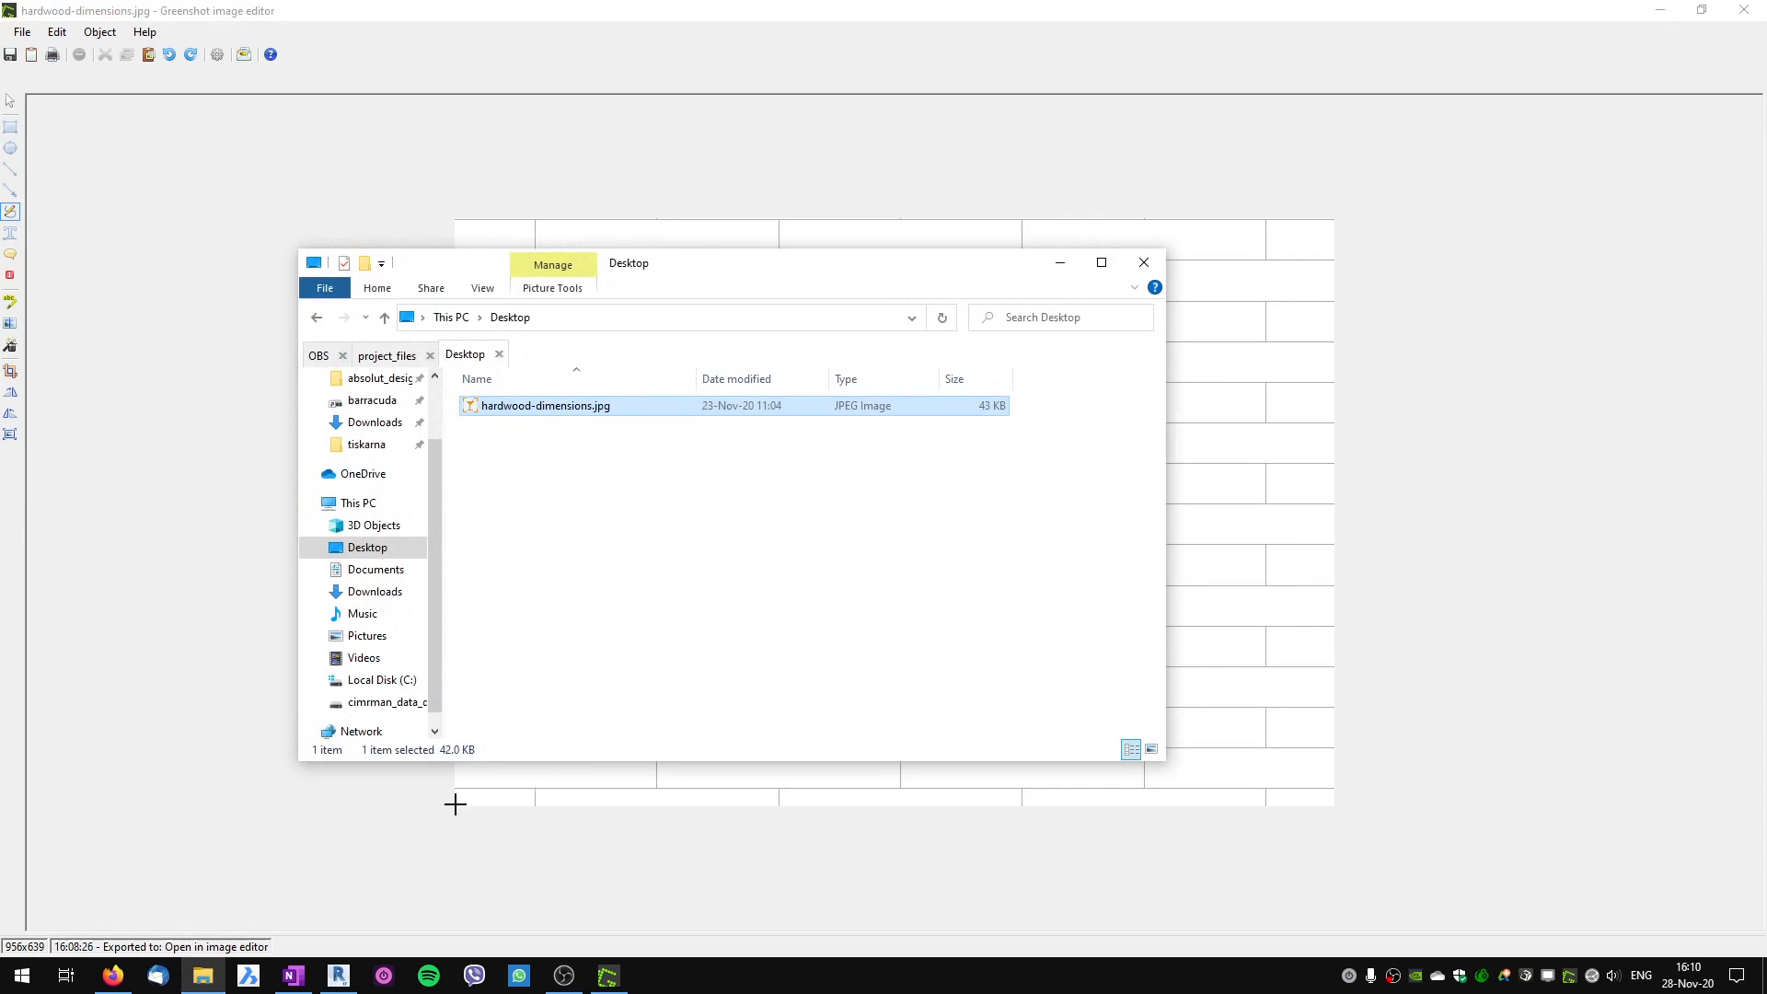
right_click(516, 479)
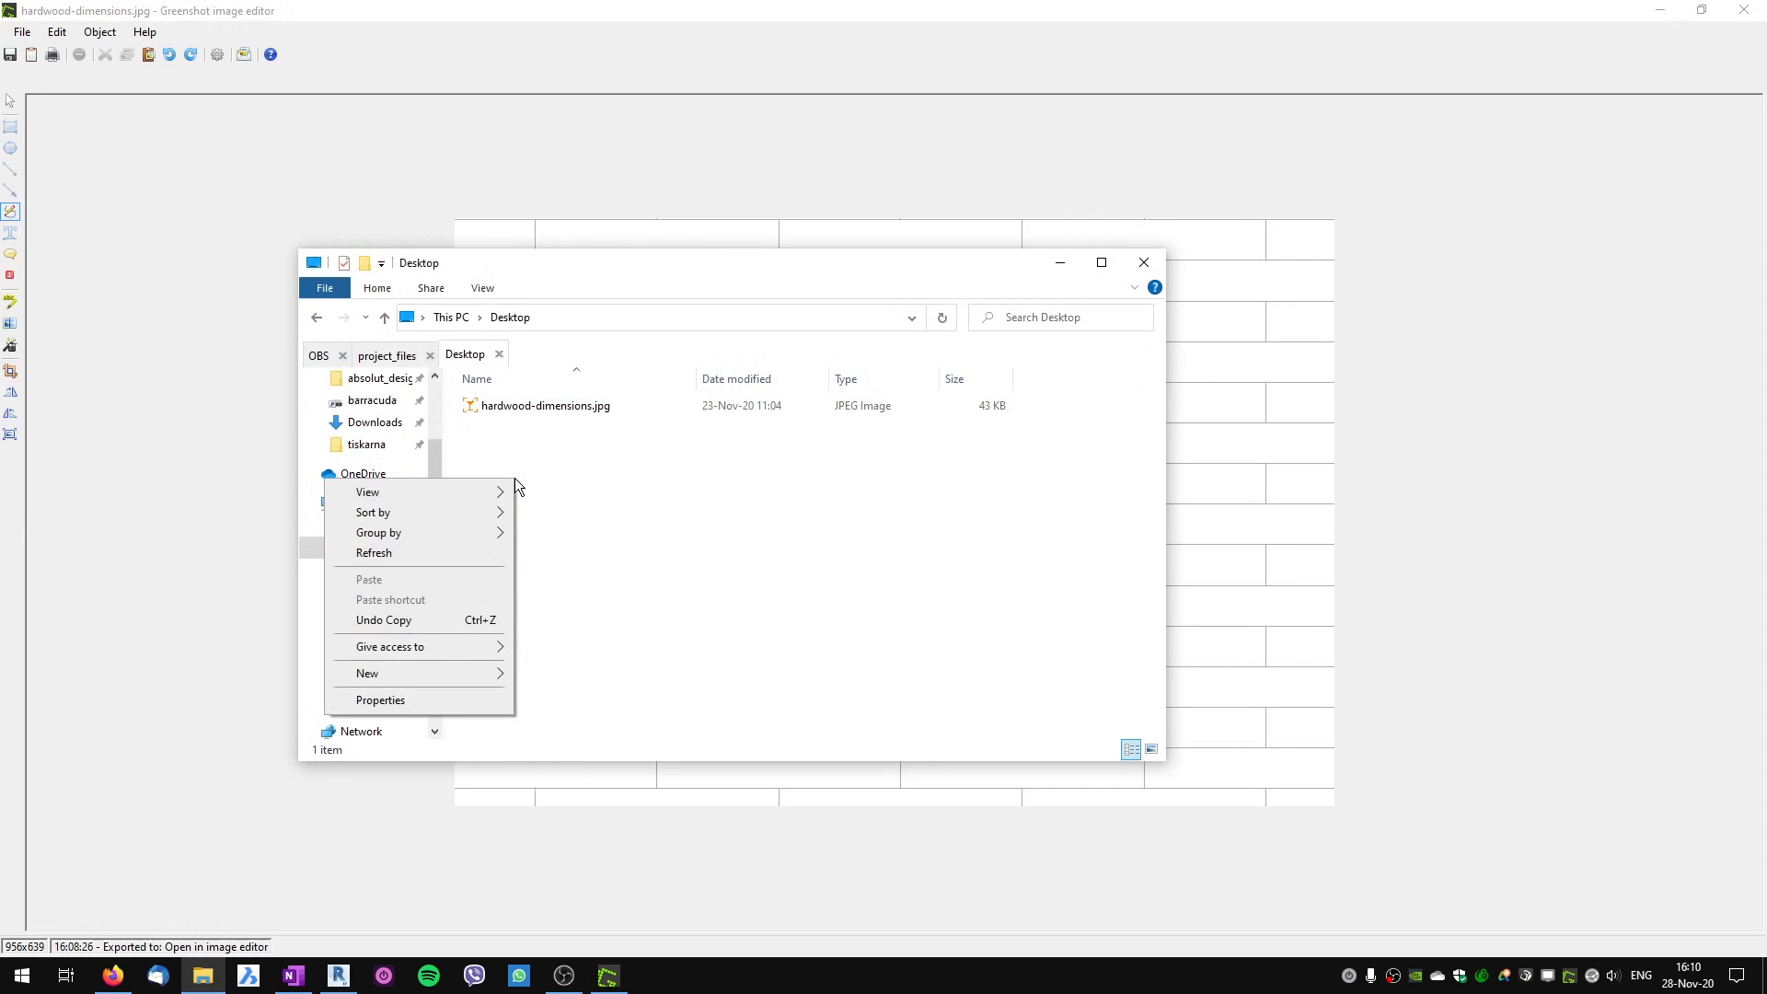
mouse_move(484, 665)
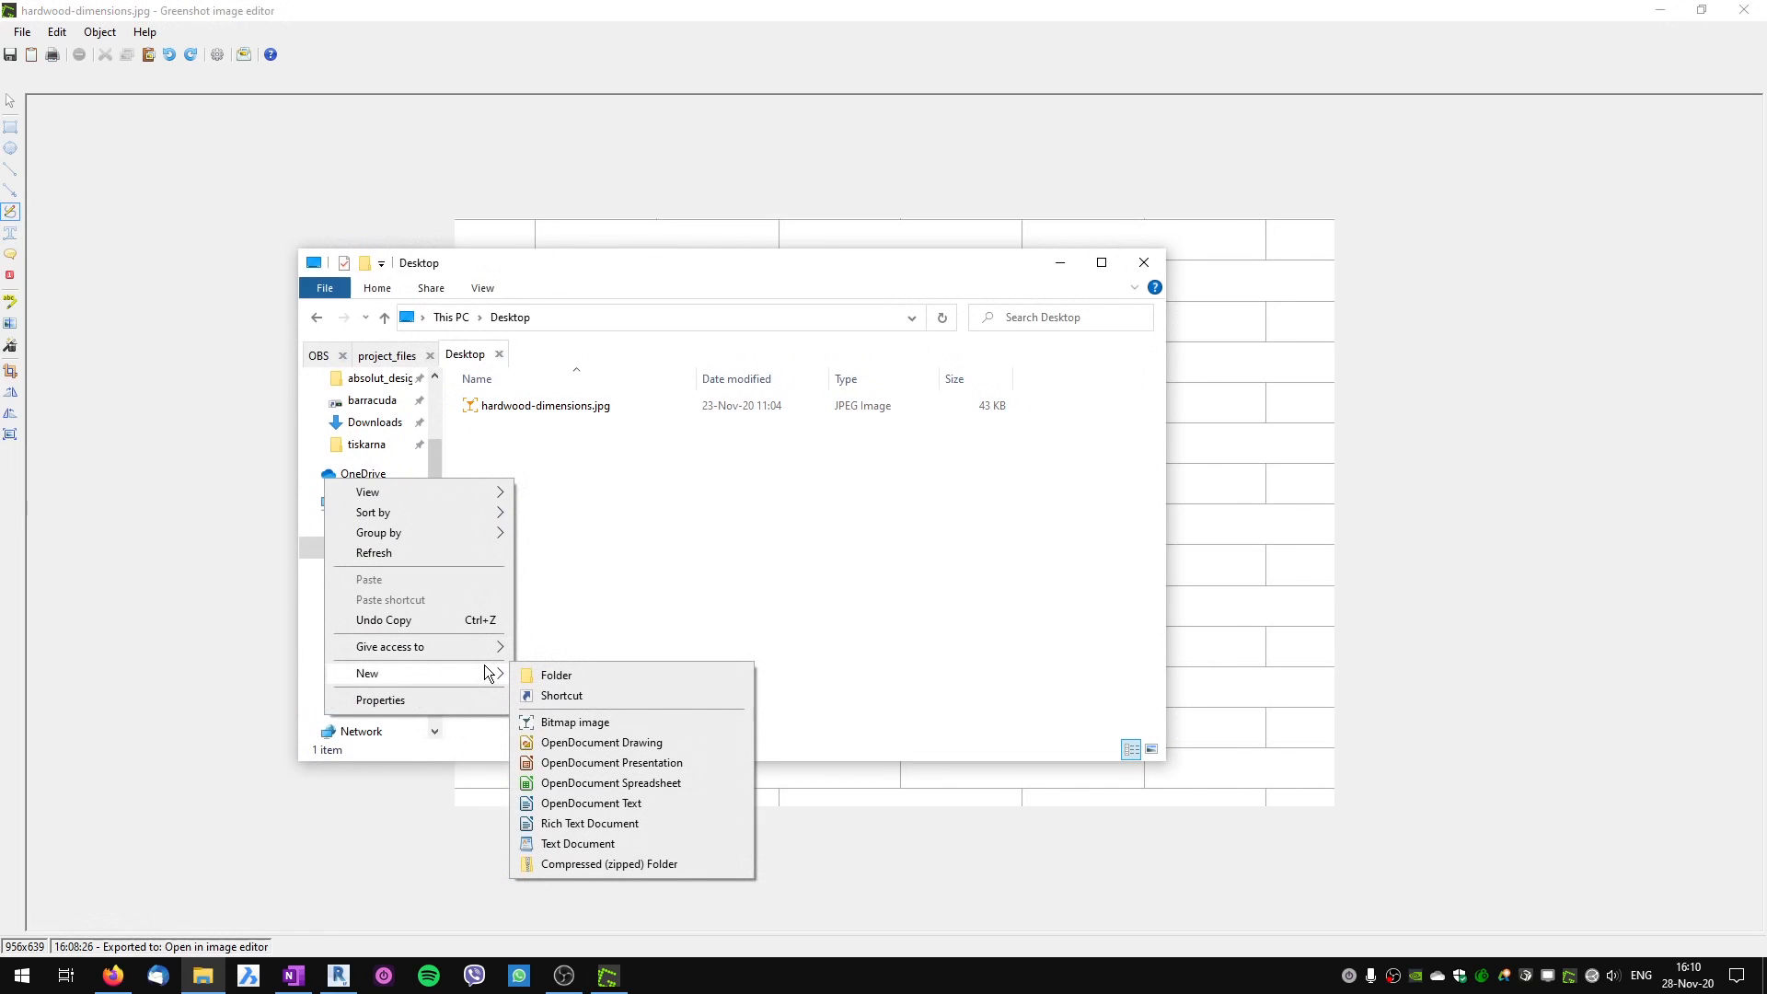
click(580, 843)
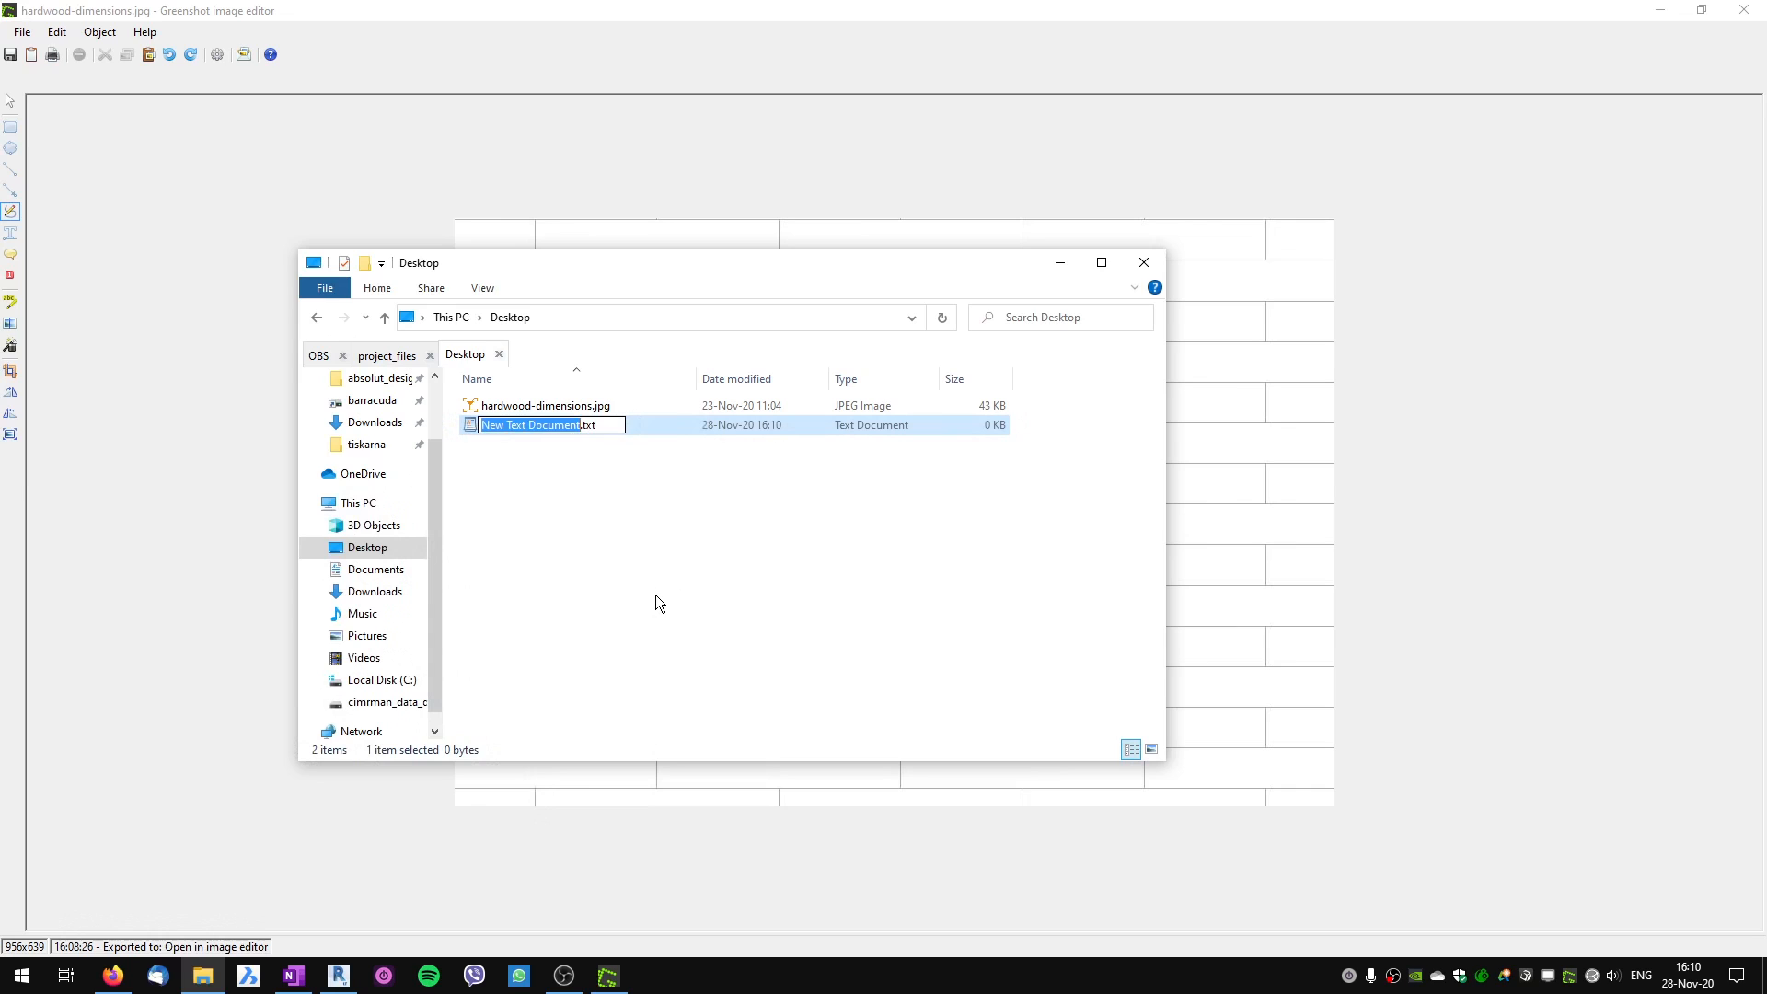
text(hardwood)
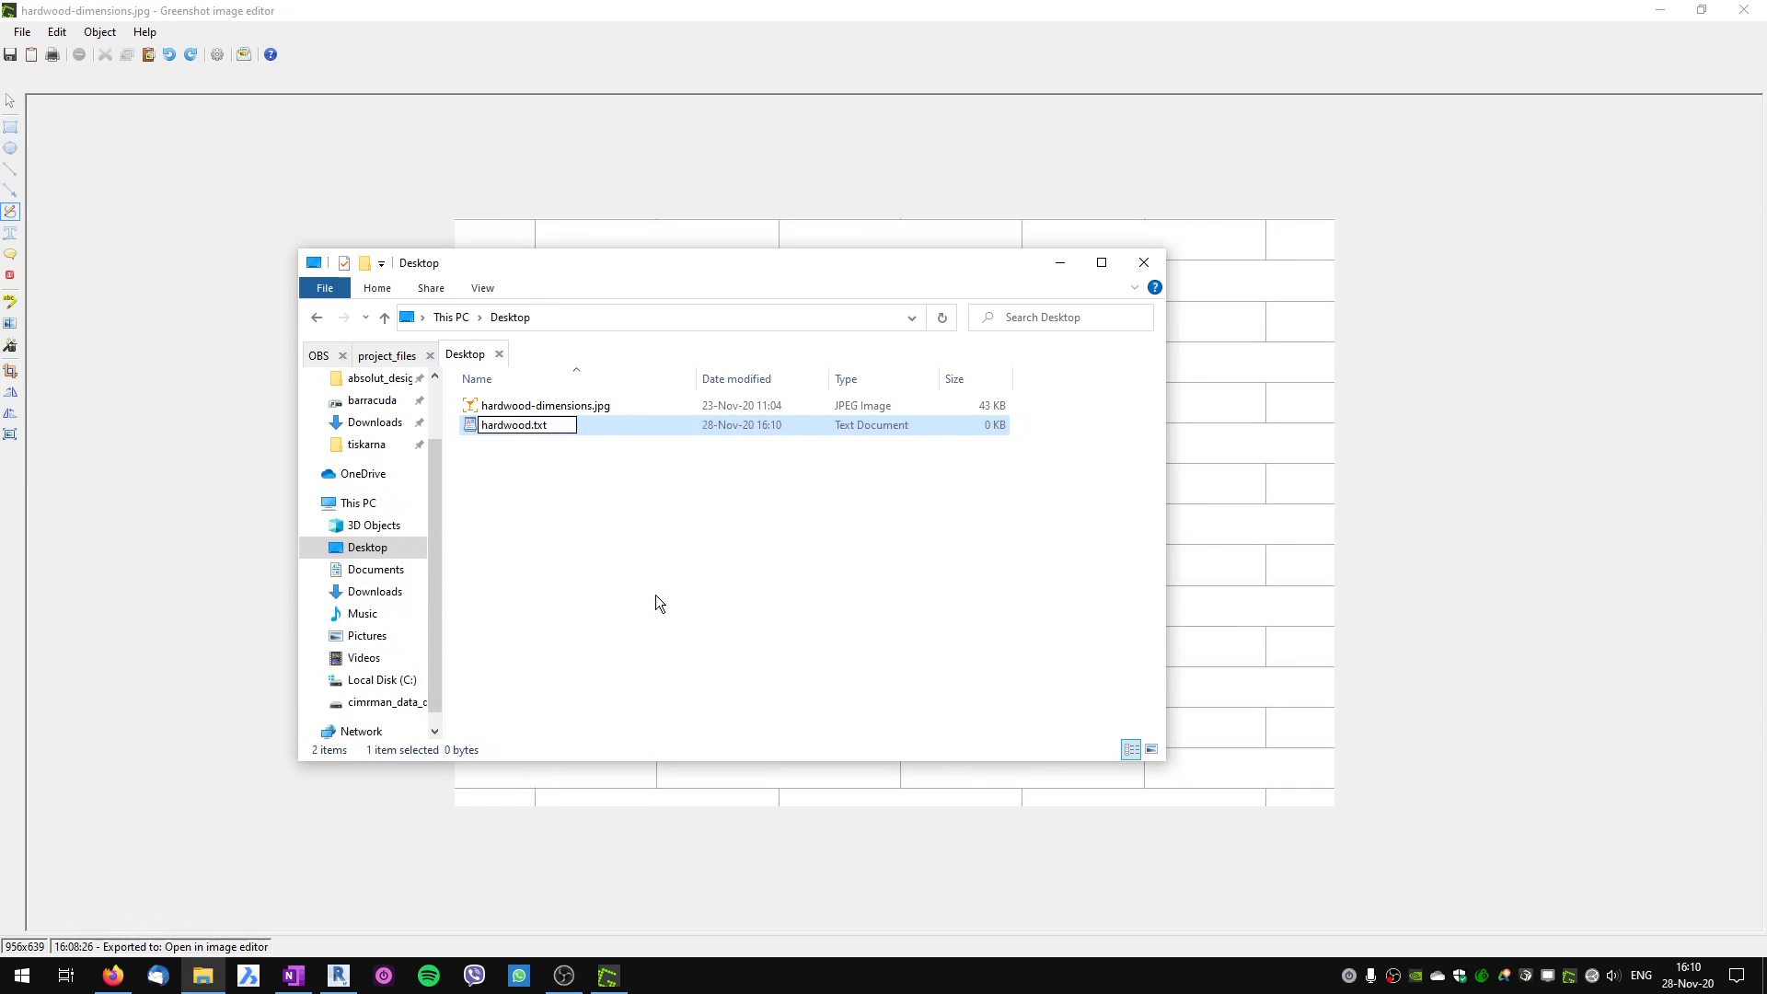
text(_tikes)
key(Delete)
text(l)
key(Return)
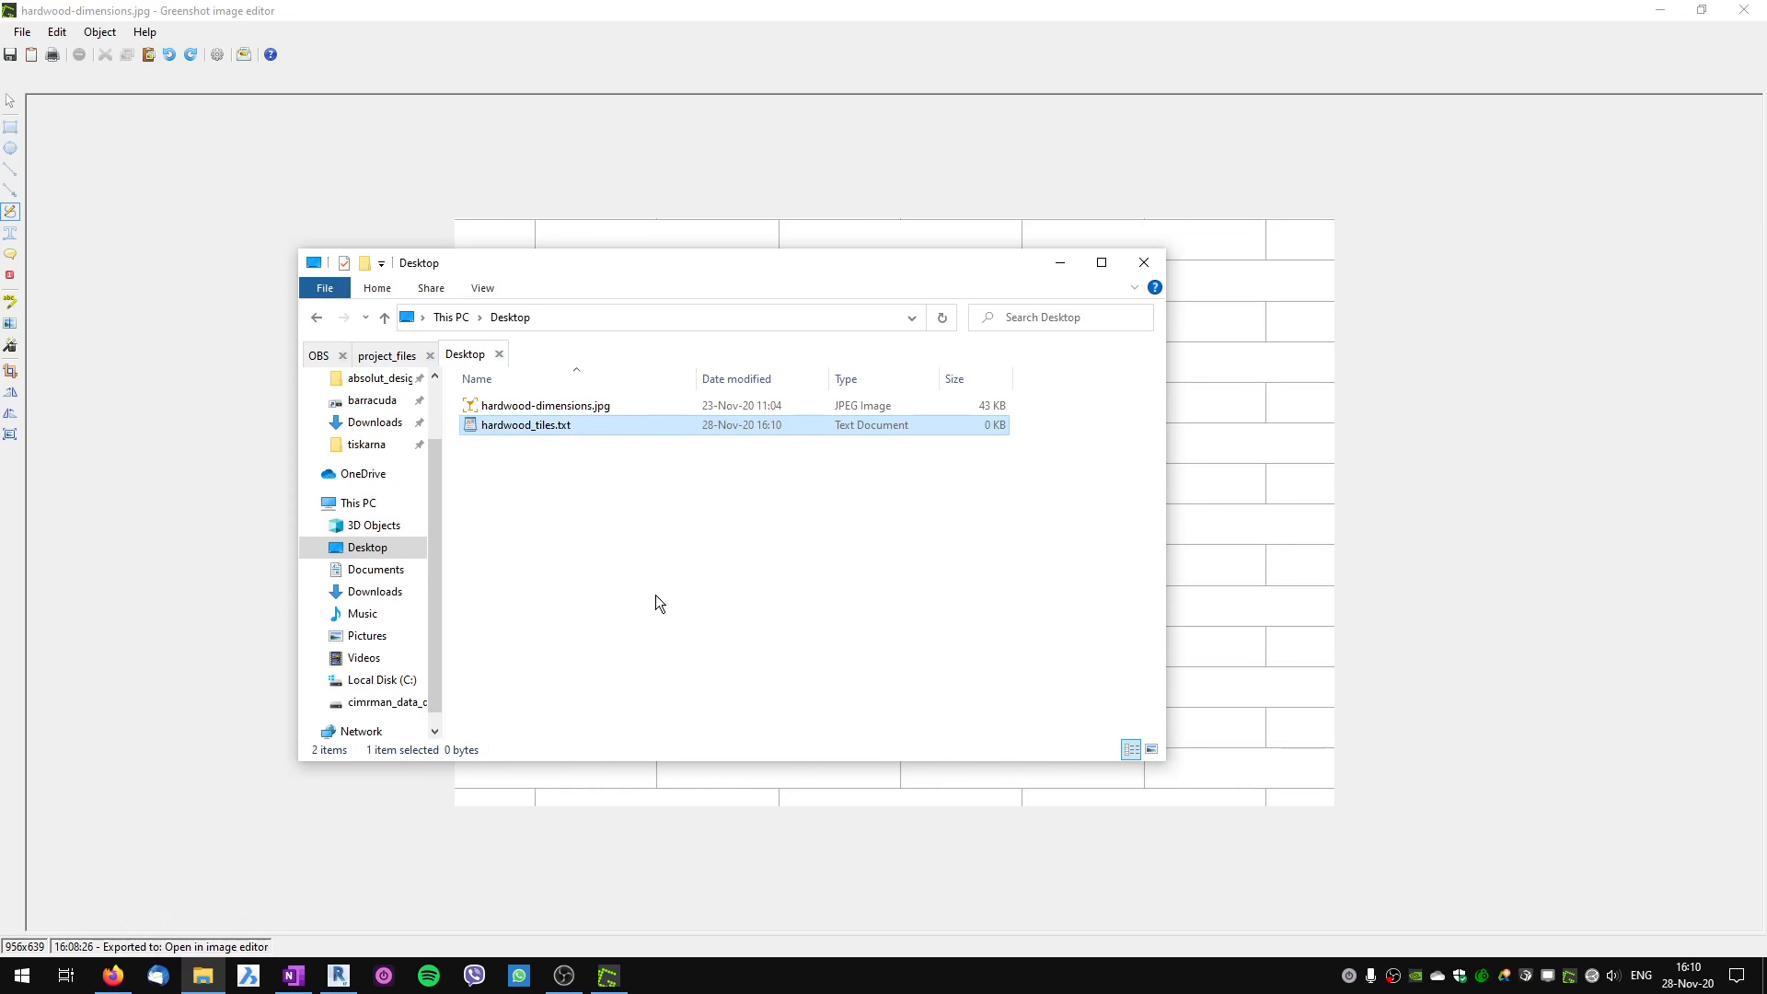
double_click(543, 425)
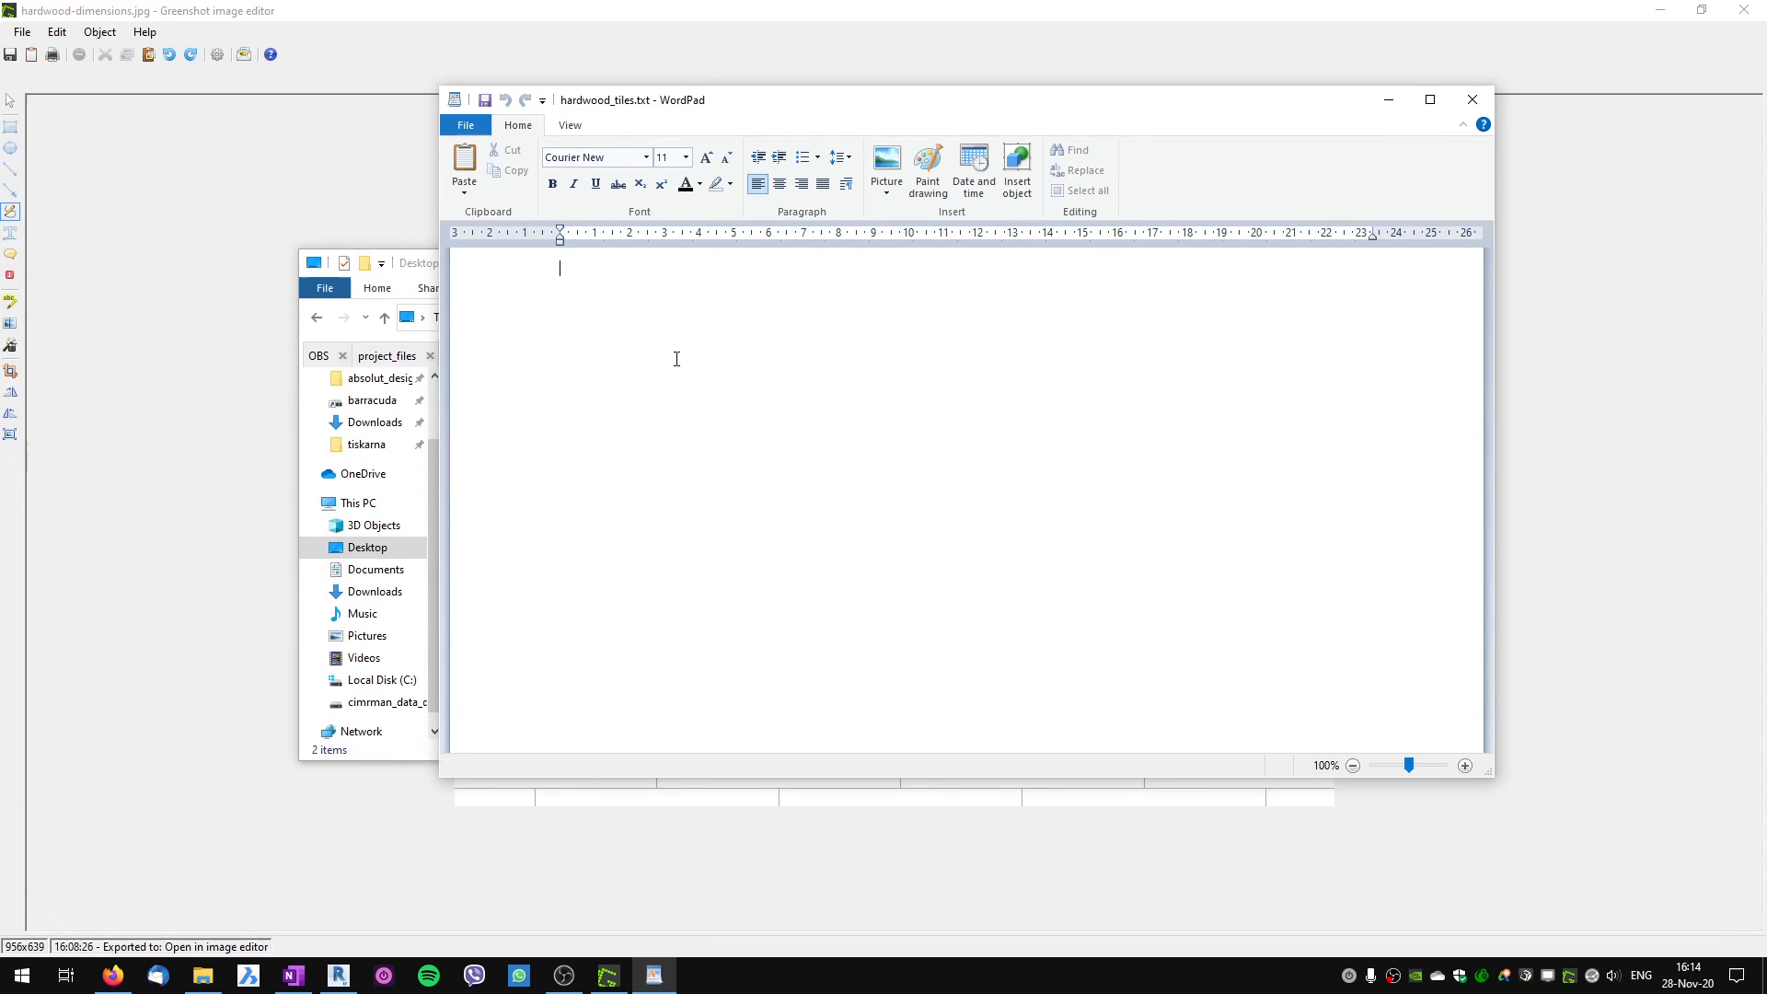
Switch to Firefox to examine the angle, origin, delta and dash fields in Autodesk's hatch pattern descriptor format.
click(112, 975)
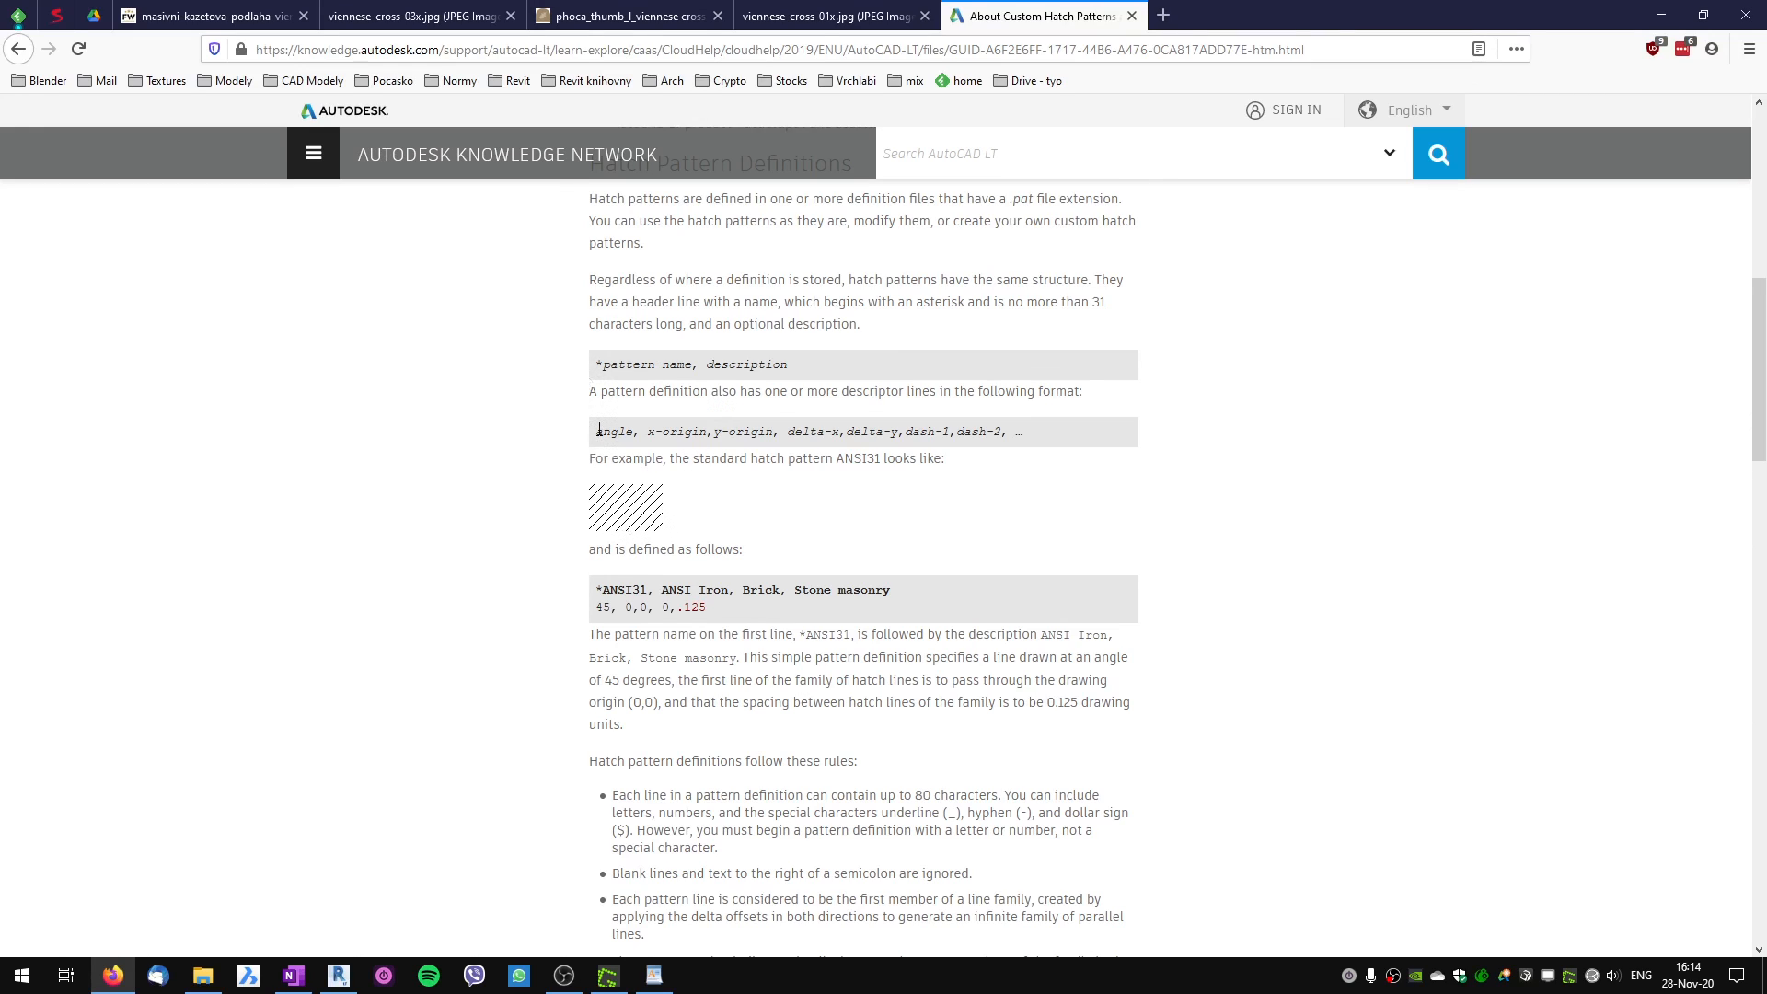
drag(595, 435, 773, 431)
click(652, 432)
drag(846, 431, 913, 432)
drag(904, 432, 1017, 431)
click(615, 430)
In hardwood_tiles.txt in WordPad, enter the line ";%UNITS=MM" and the header line "*HARDWOOD 150x900, description", following the web page's format.
click(653, 974)
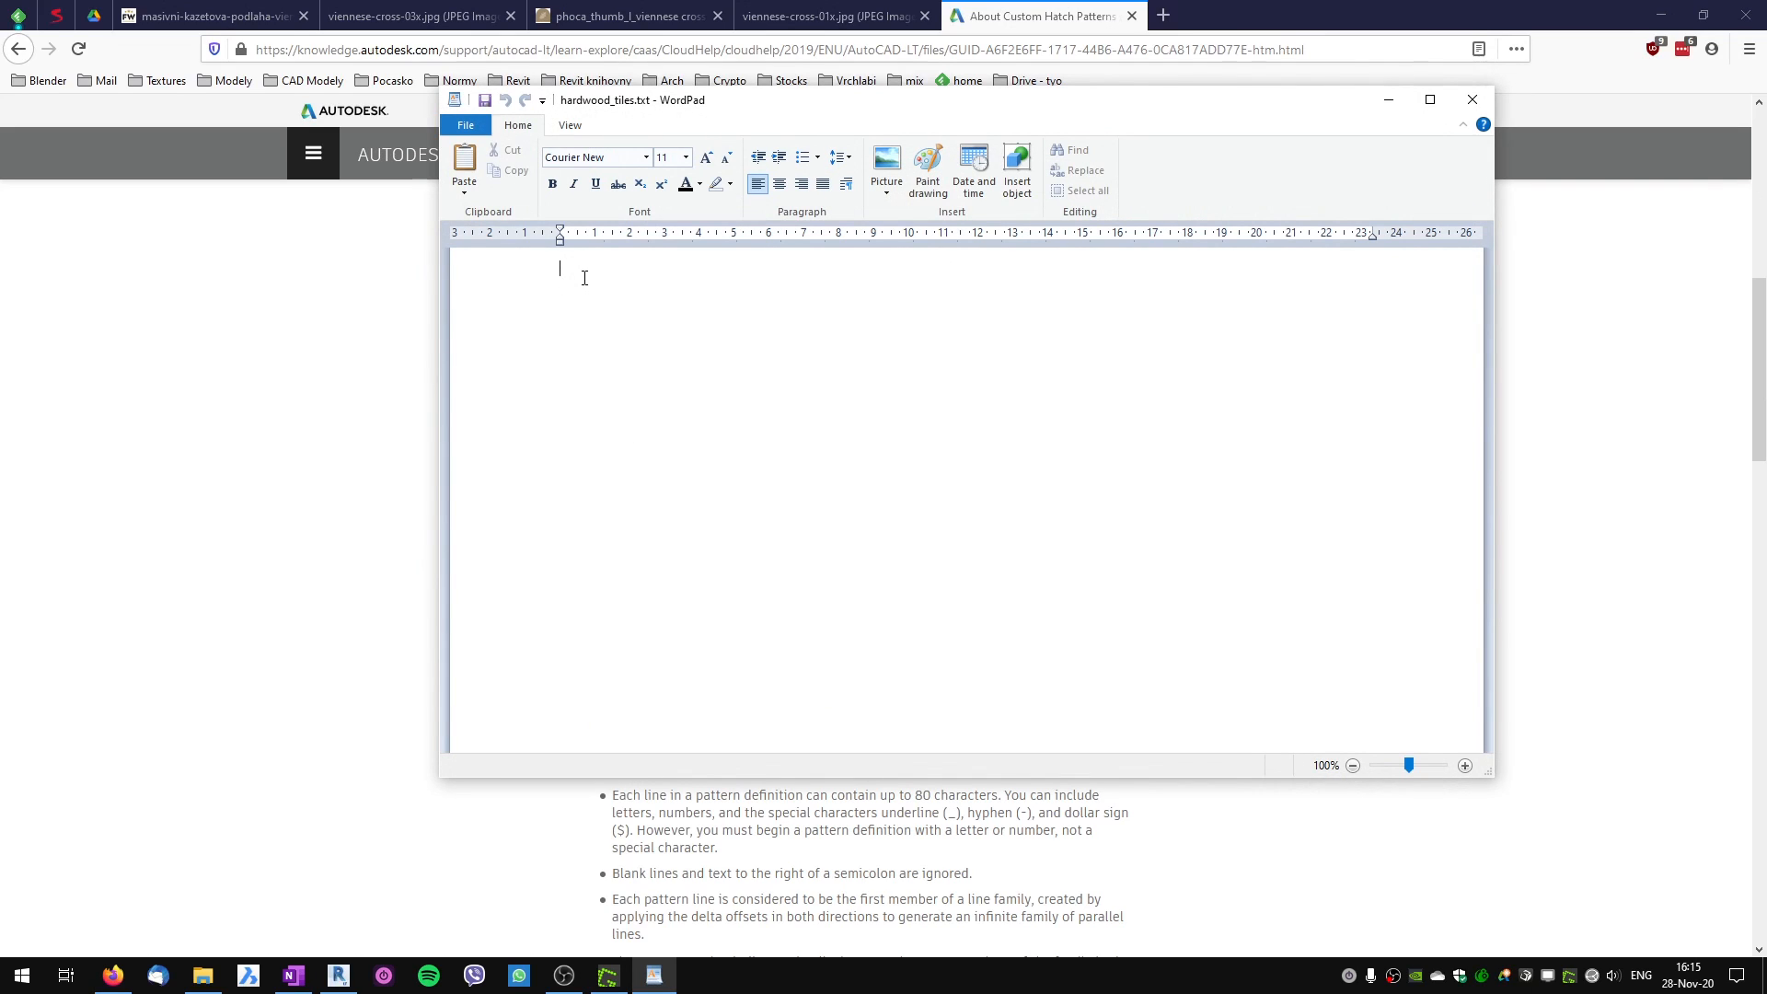
text(;%UNITS=MM)
key(alt+Tab)
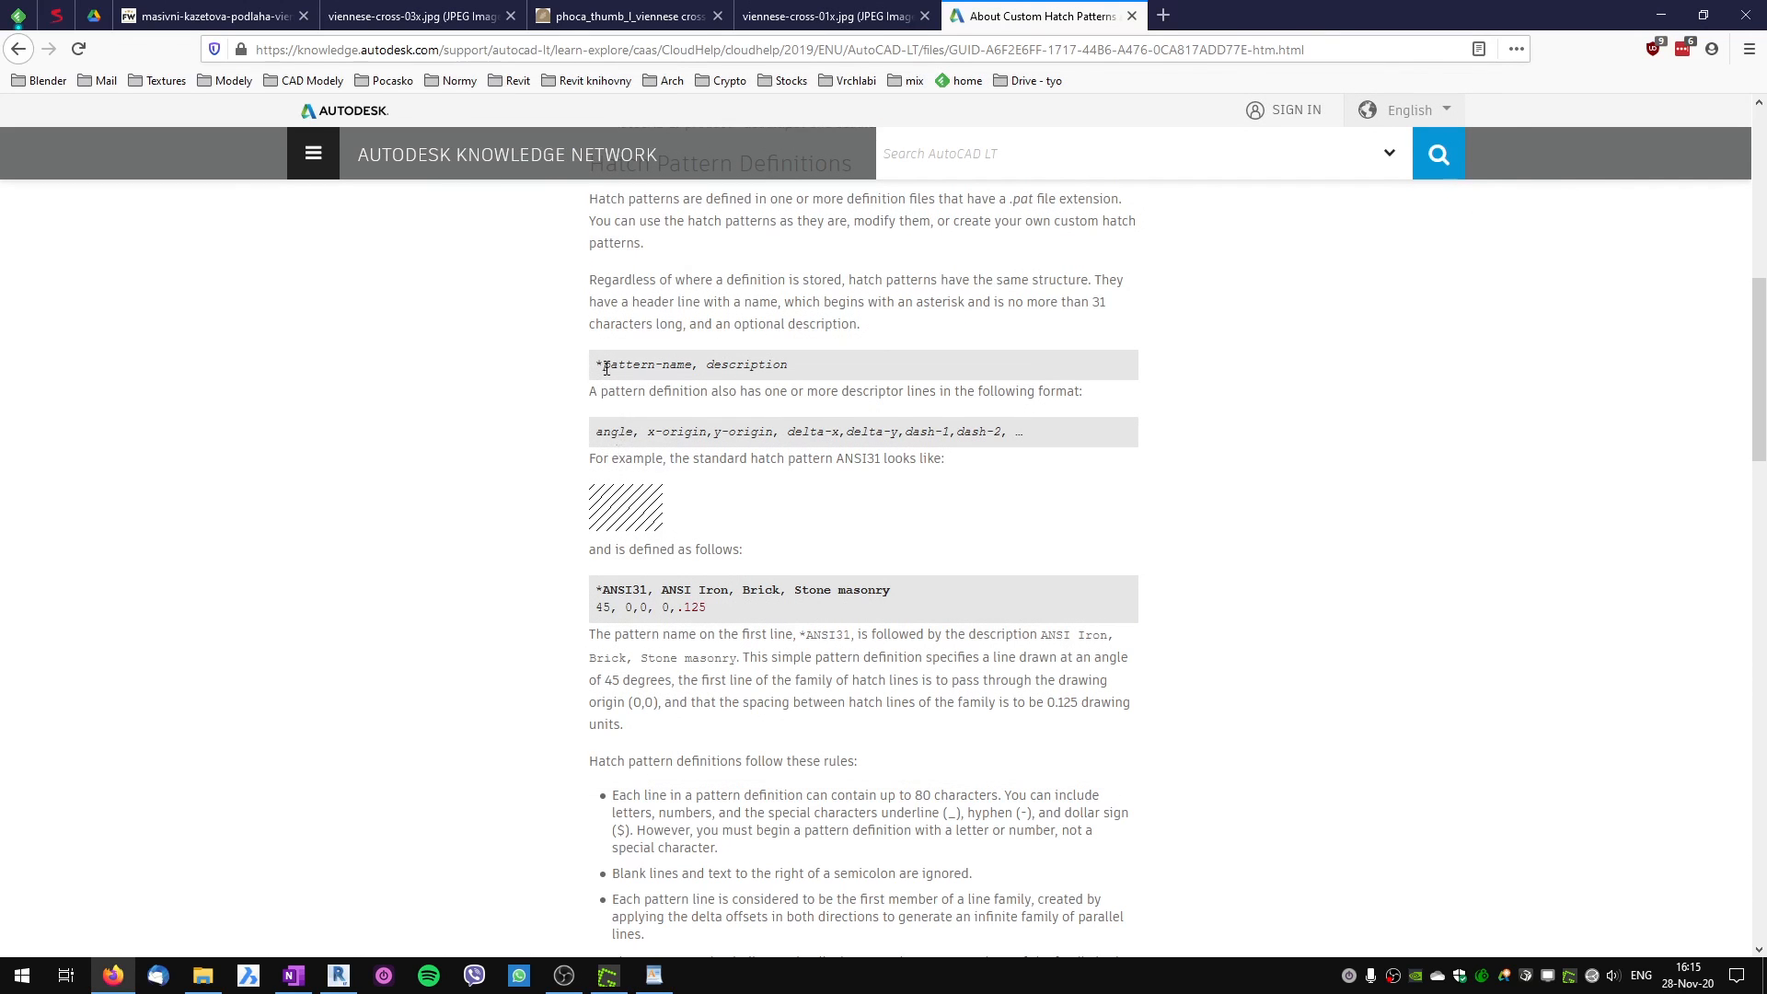
drag(604, 366, 692, 366)
key(alt+Tab)
text(*)
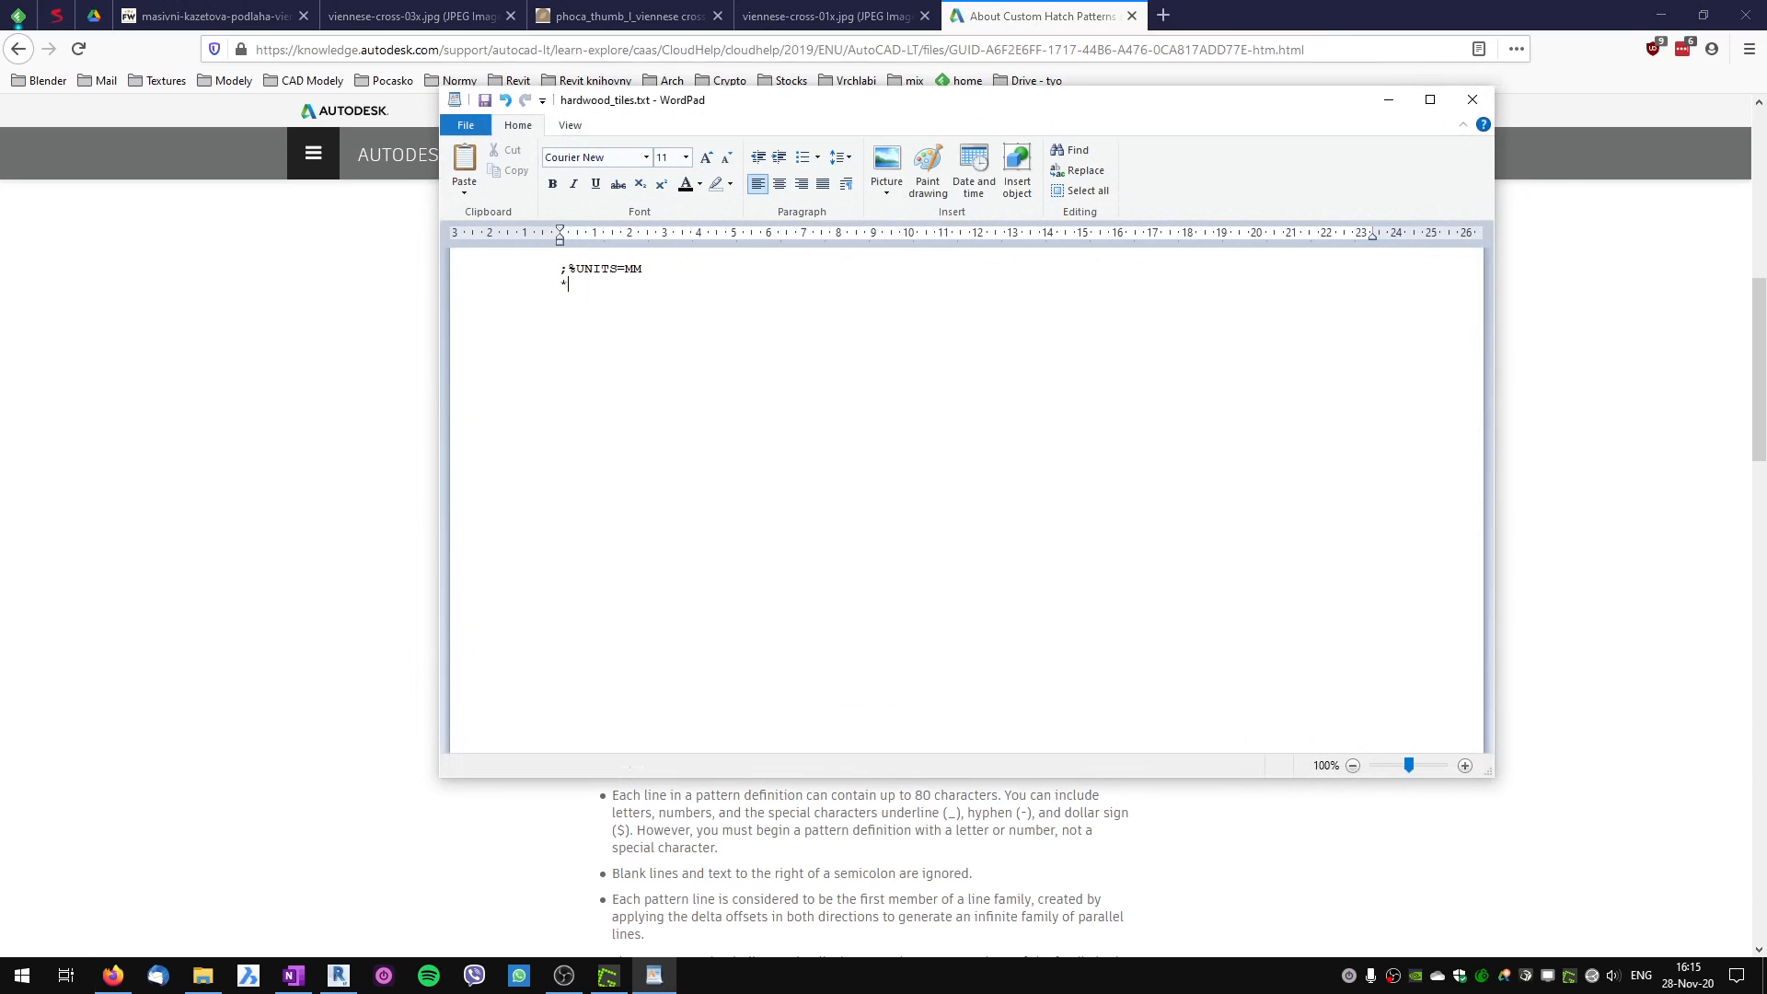
text(HARDWOOD 150x900, description)
Add the line ";%TYPE=MODEL" below the hardwood pattern's header line and start a new line under it.
key(alt+Tab)
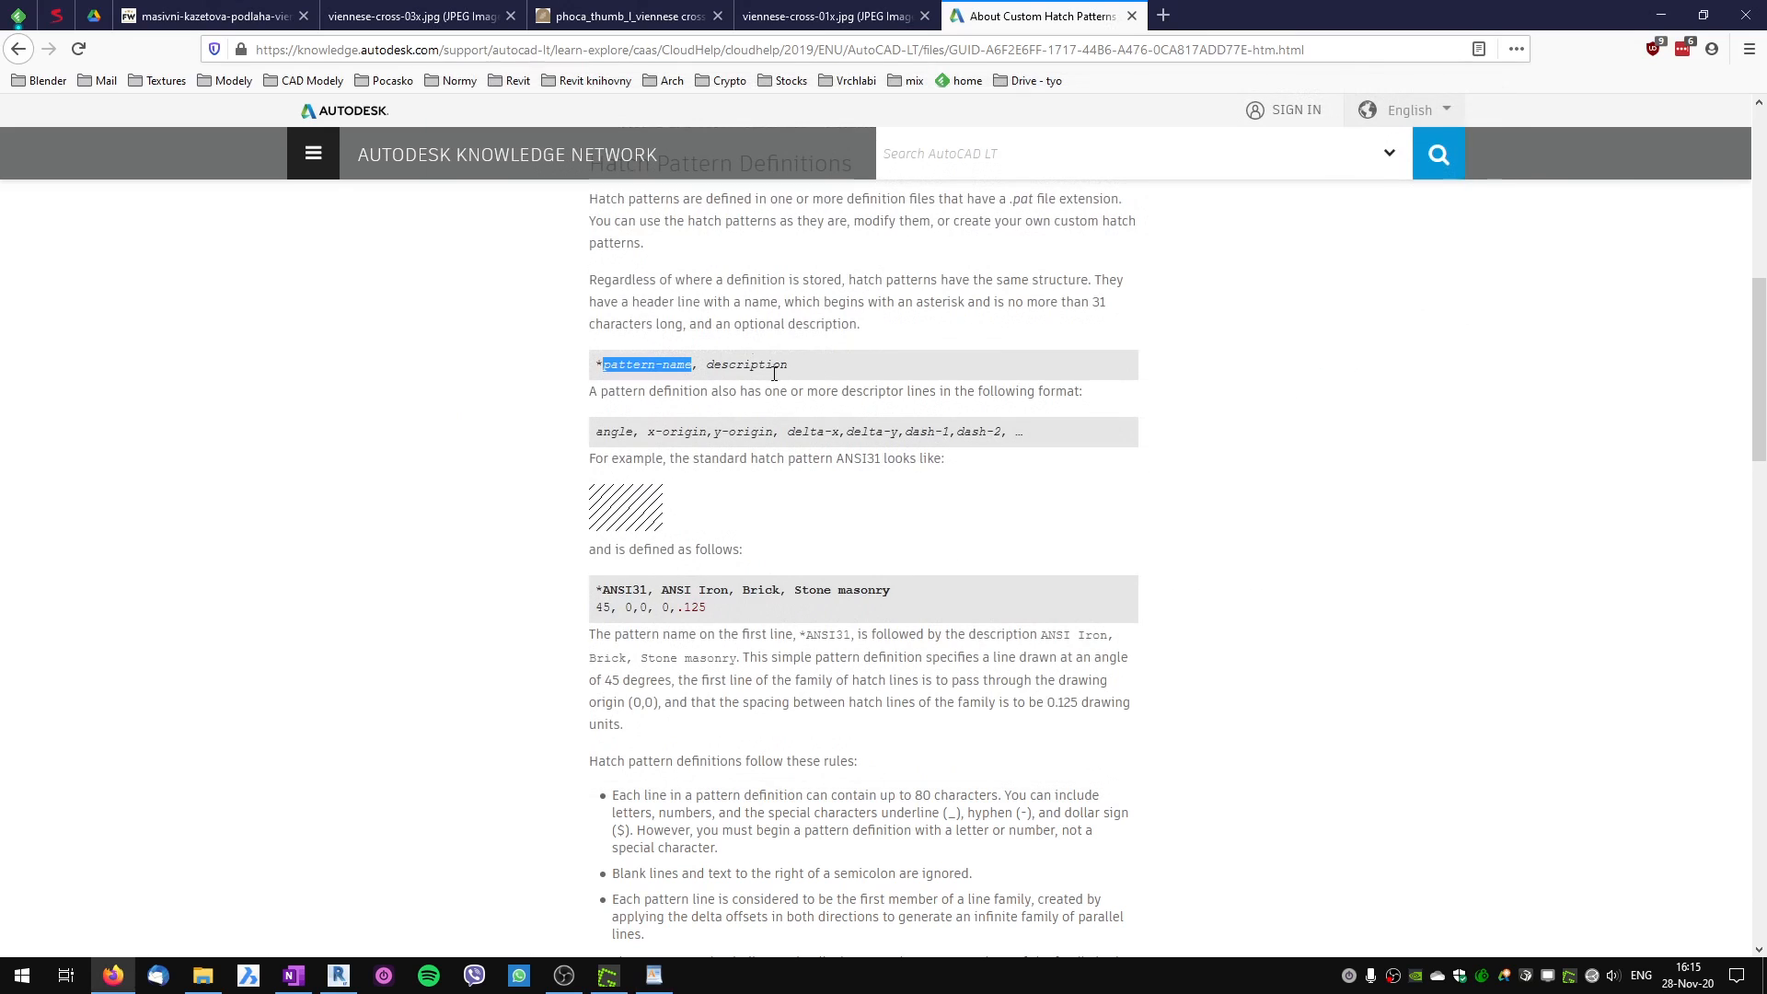
key(alt+Tab)
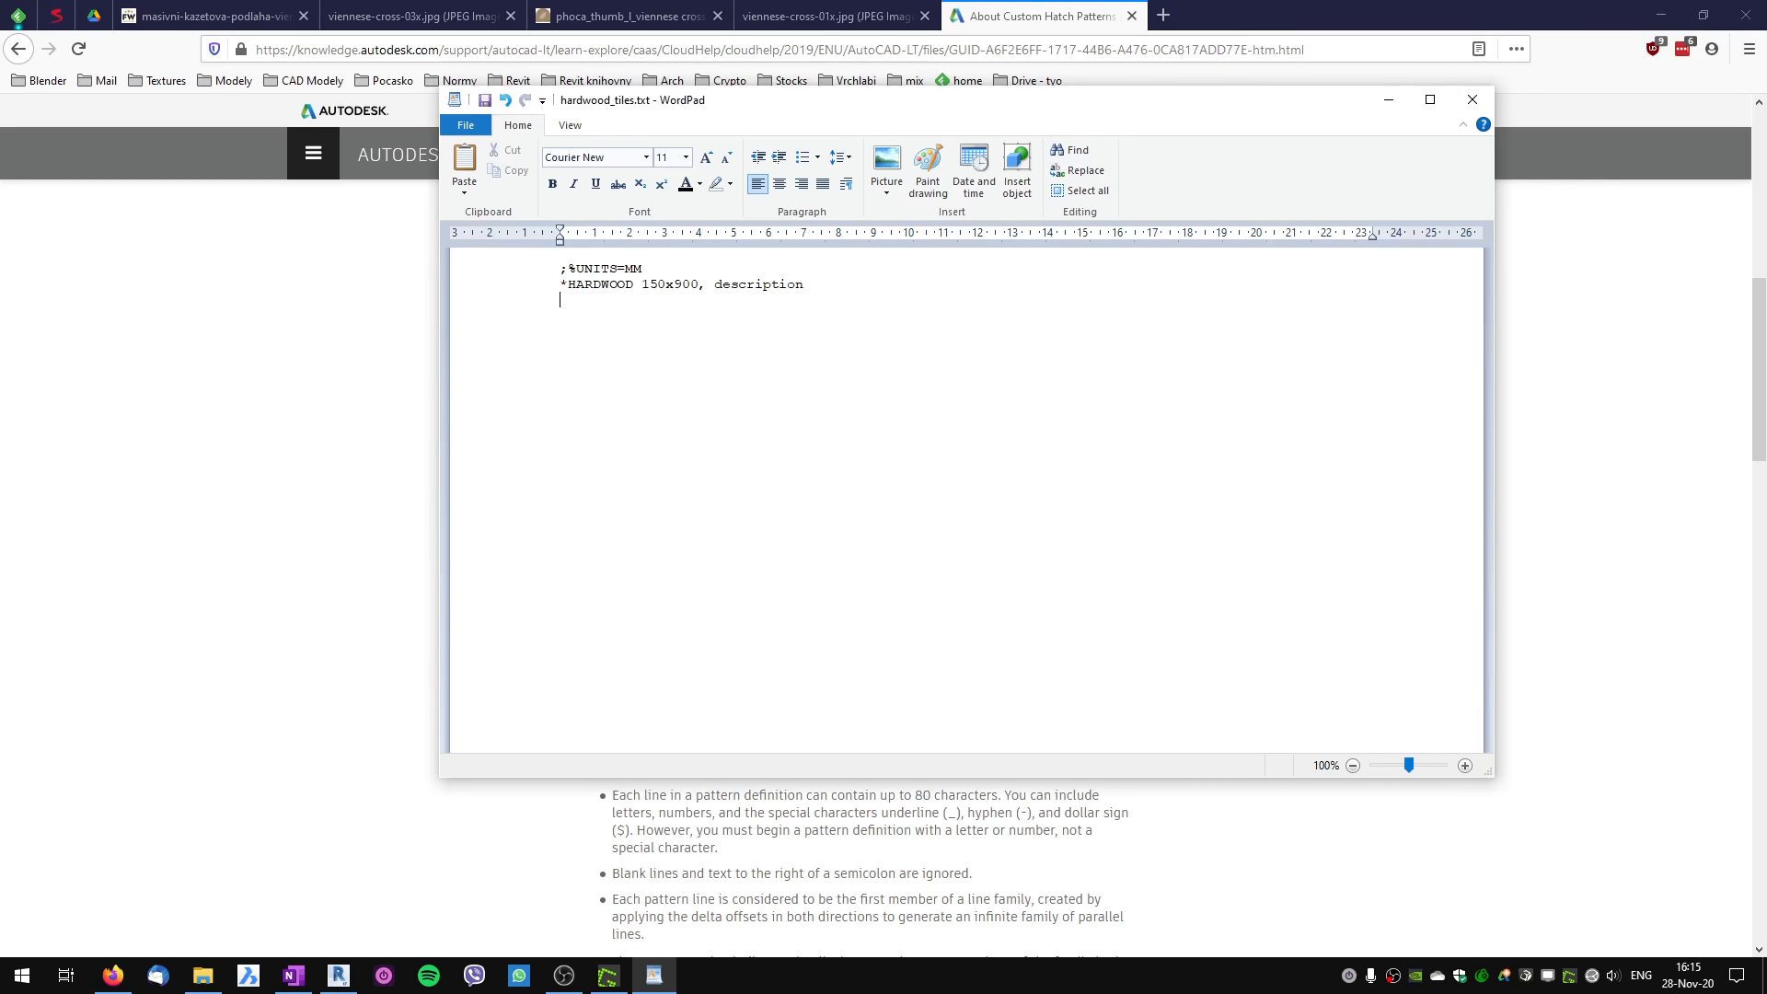
text(;%TYPE=MODEL)
click(562, 315)
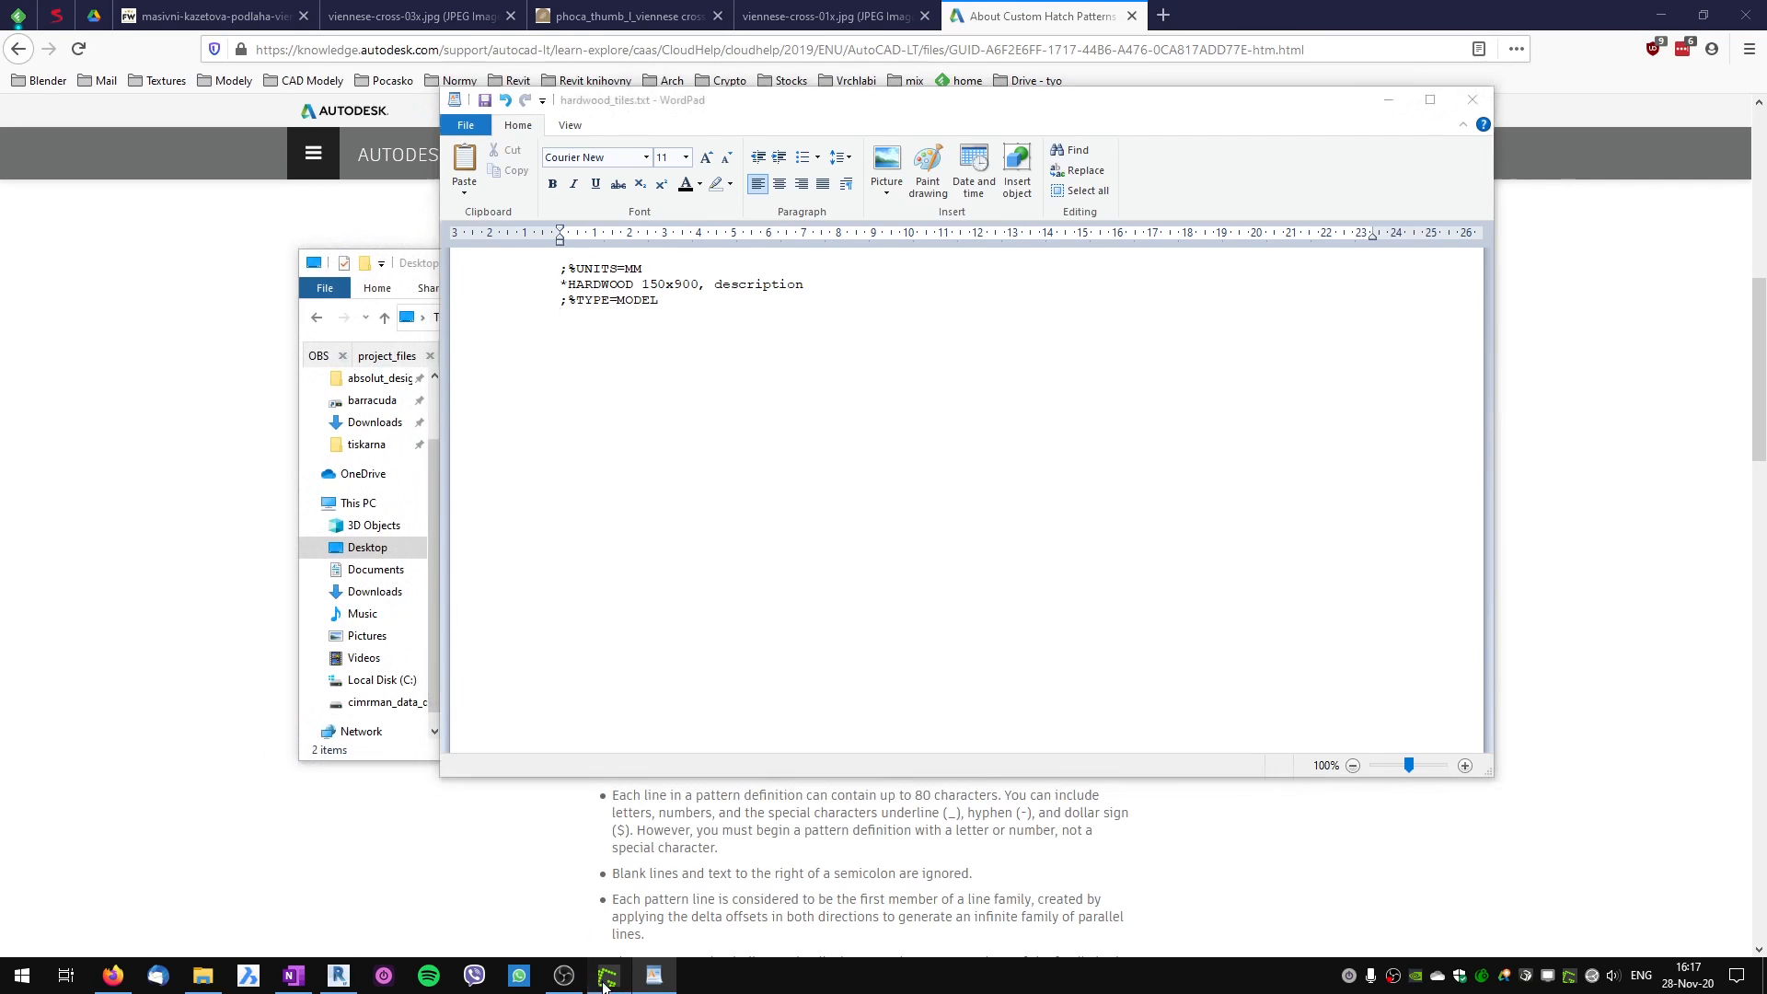
In Greenshot, sketch freehand X and Y axes with labels at a plank corner, and two horizontal strokes above the dimensions.
click(607, 974)
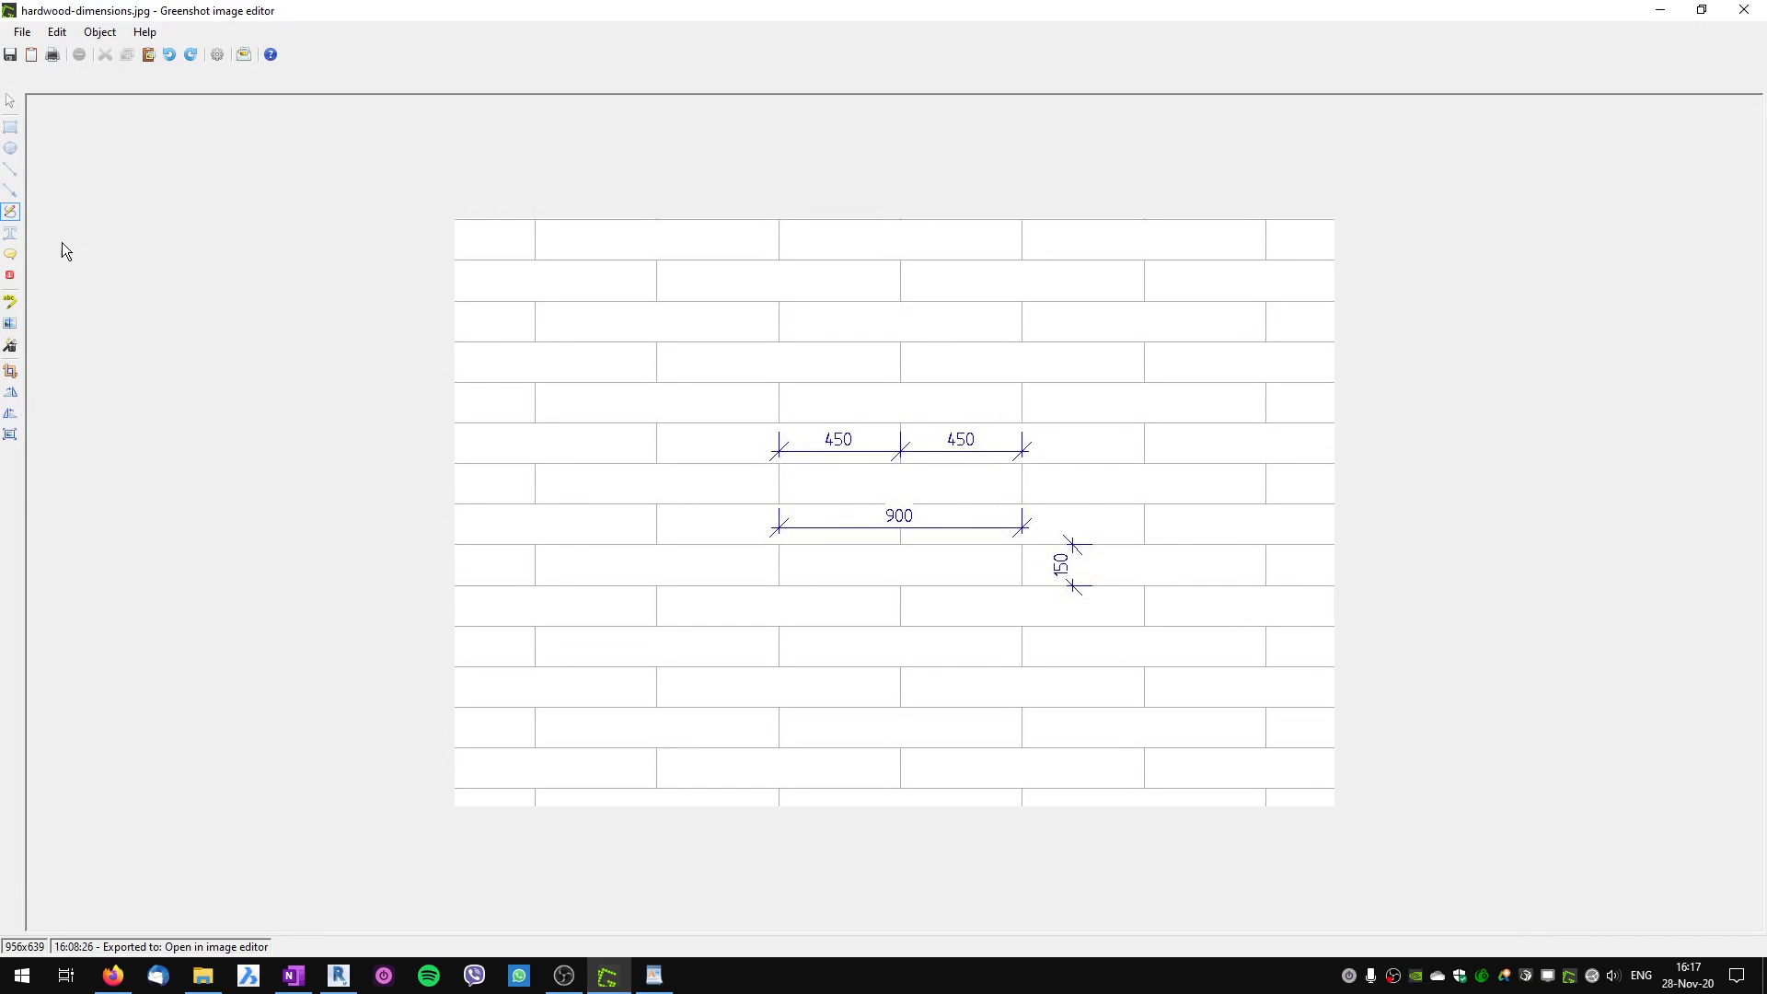
click(15, 216)
mouse_move(778, 665)
mouse_down()
mouse_move(778, 550)
mouse_move(799, 594)
mouse_up()
drag(777, 669, 920, 667)
mouse_move(902, 635)
mouse_down()
mouse_move(943, 659)
mouse_move(874, 709)
mouse_move(814, 708)
mouse_move(796, 736)
mouse_up()
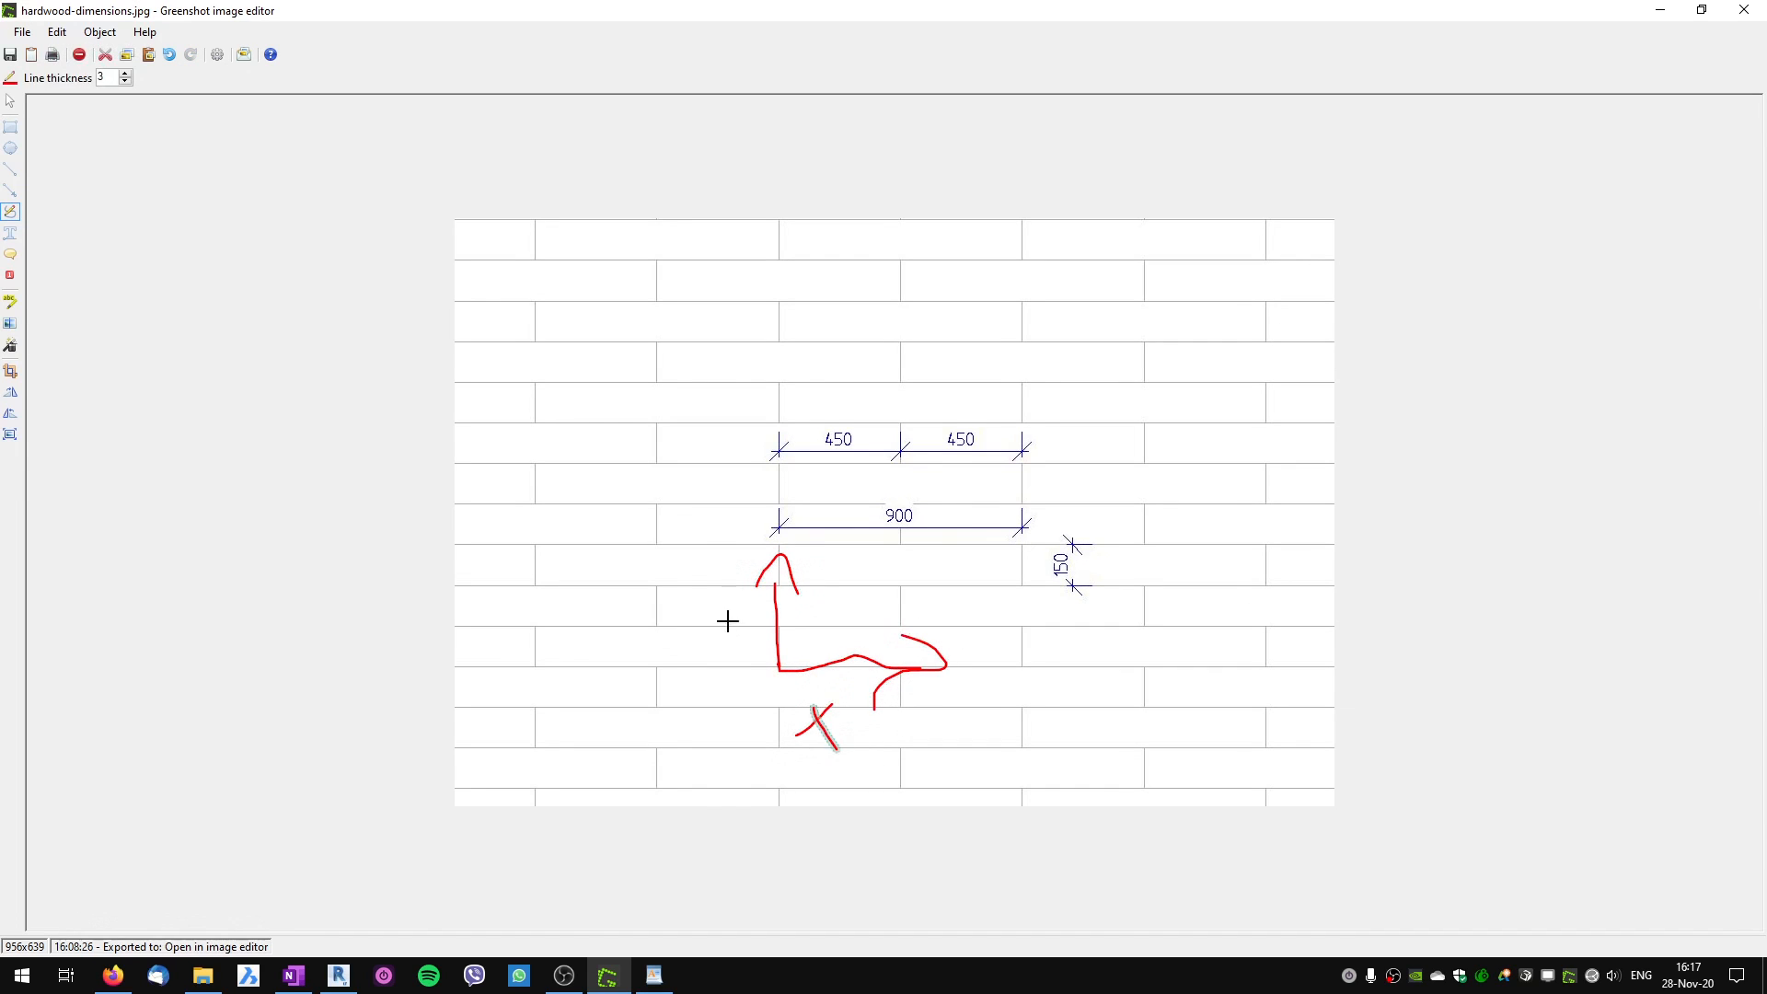
drag(678, 572, 696, 625)
drag(689, 384, 904, 373)
drag(730, 337, 923, 333)
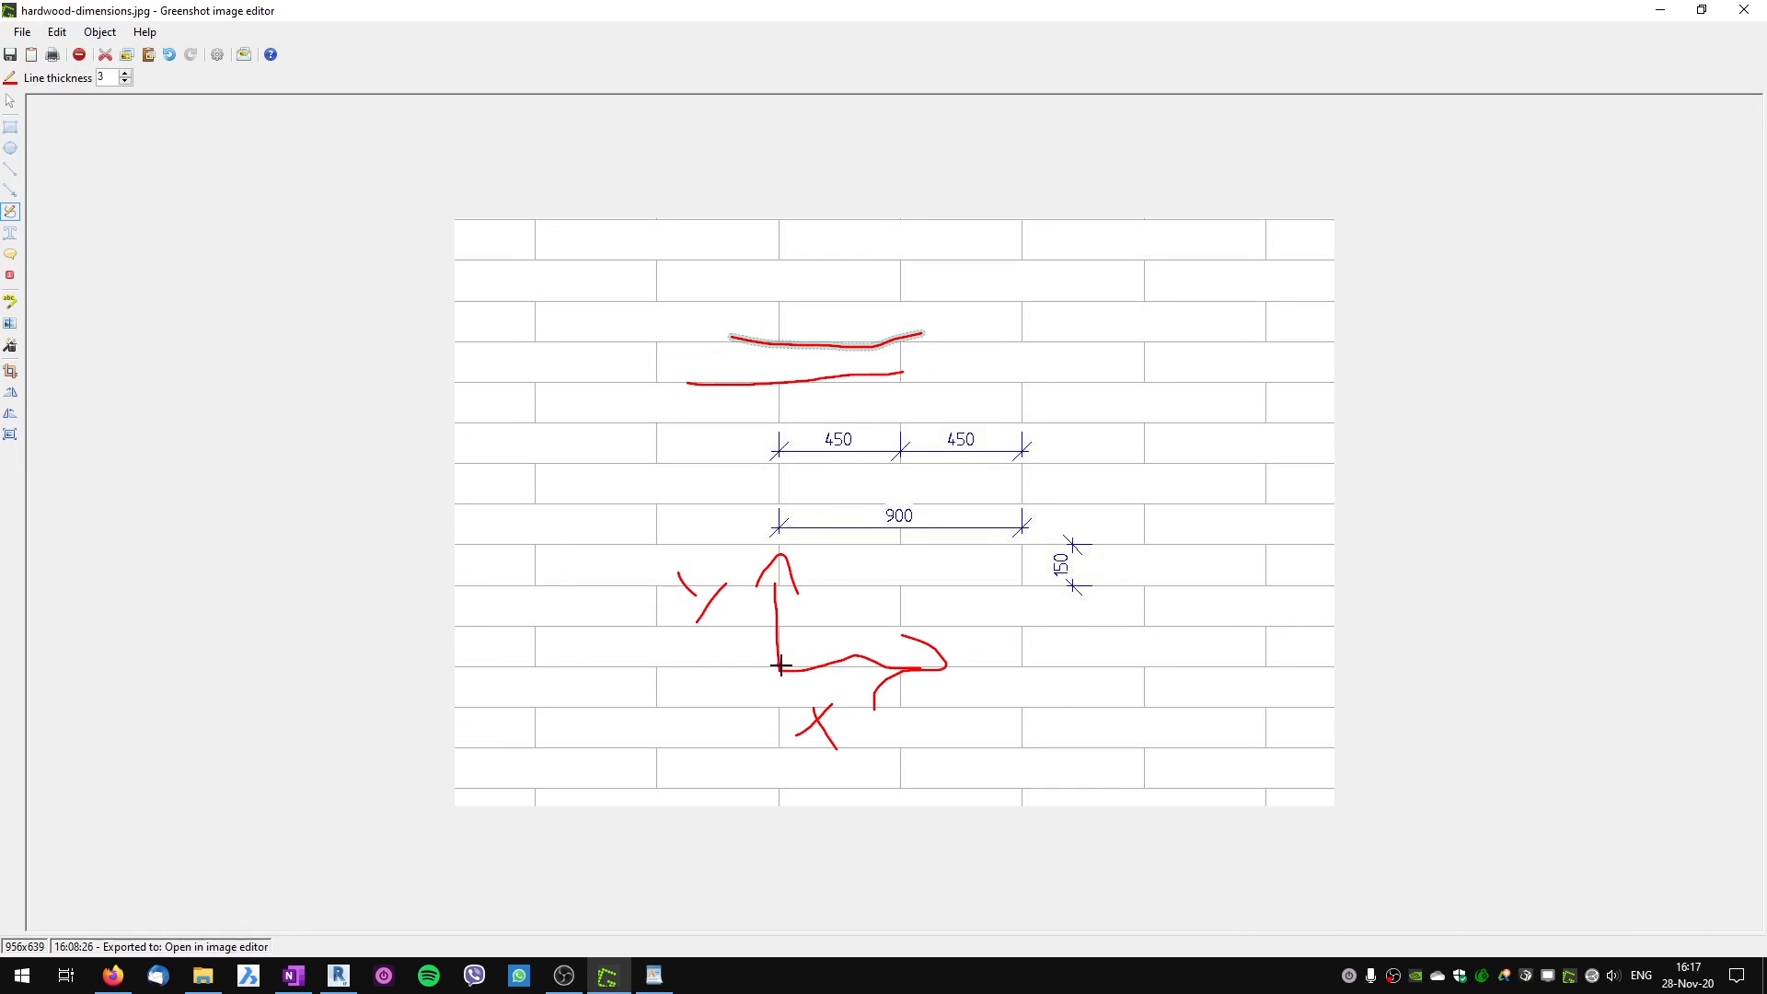
Switch to Firefox to examine the angle field in the hatch pattern descriptor format.
key(alt+Tab)
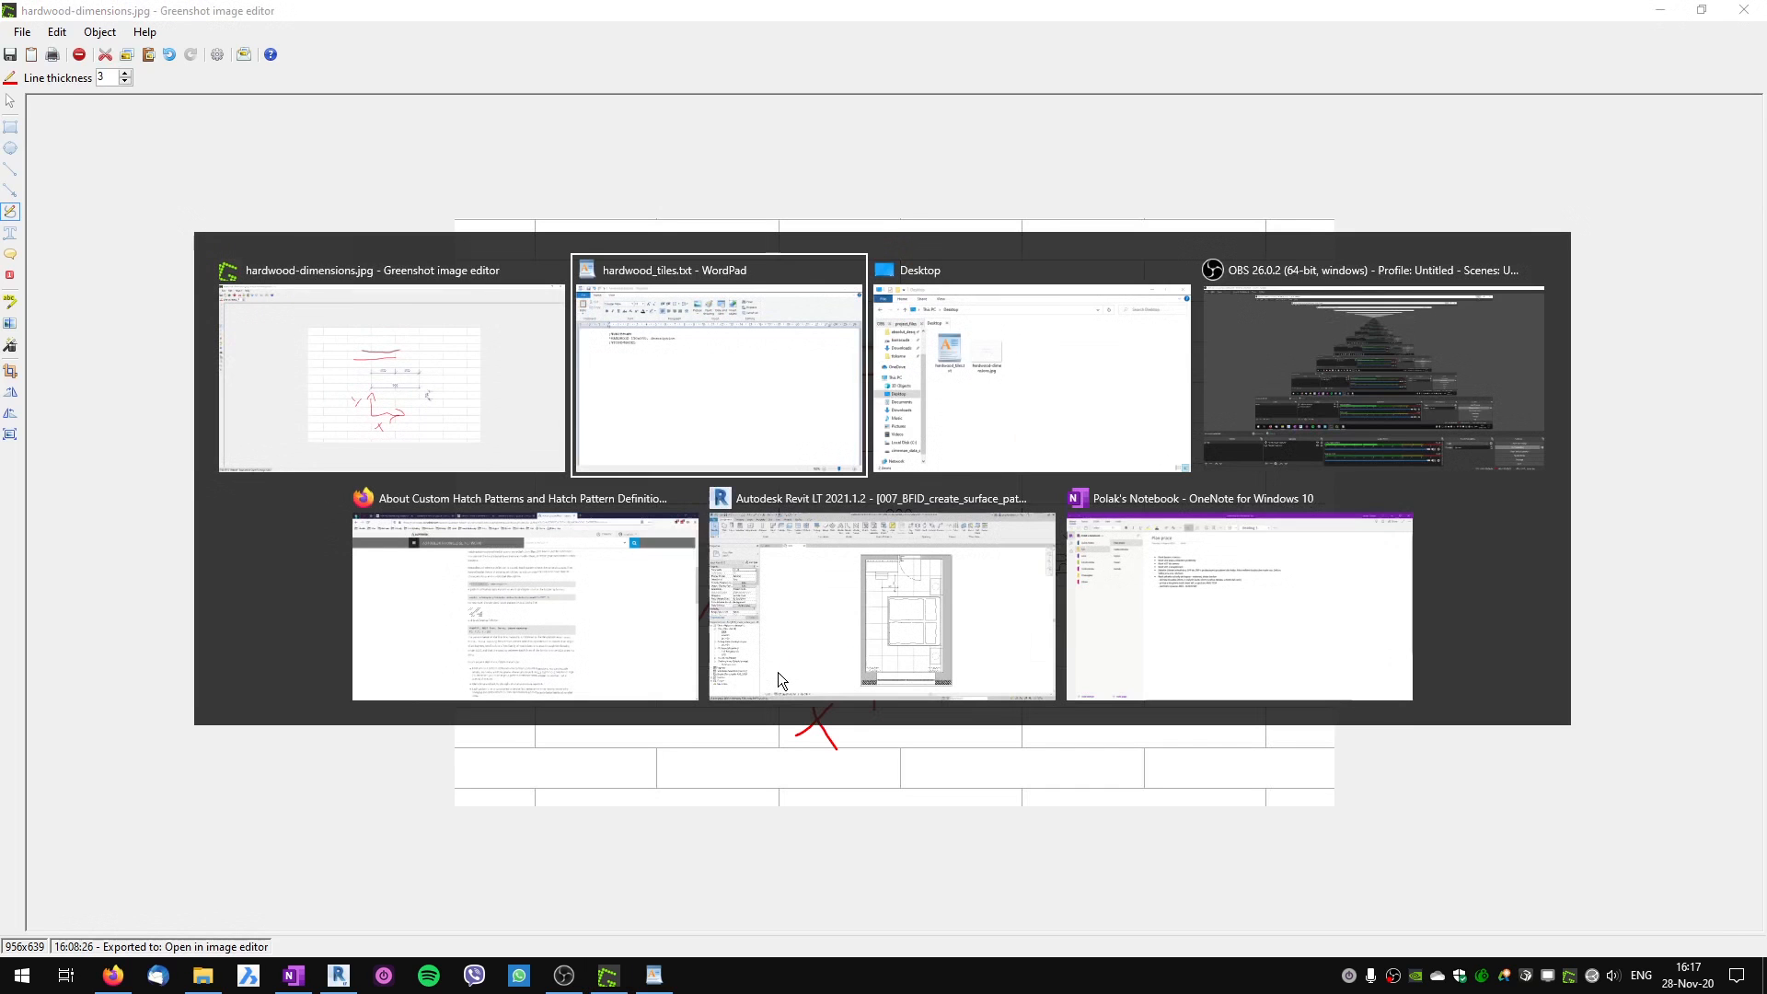
key(alt+Tab)
key(alt+Tab)
key(alt+Tab)
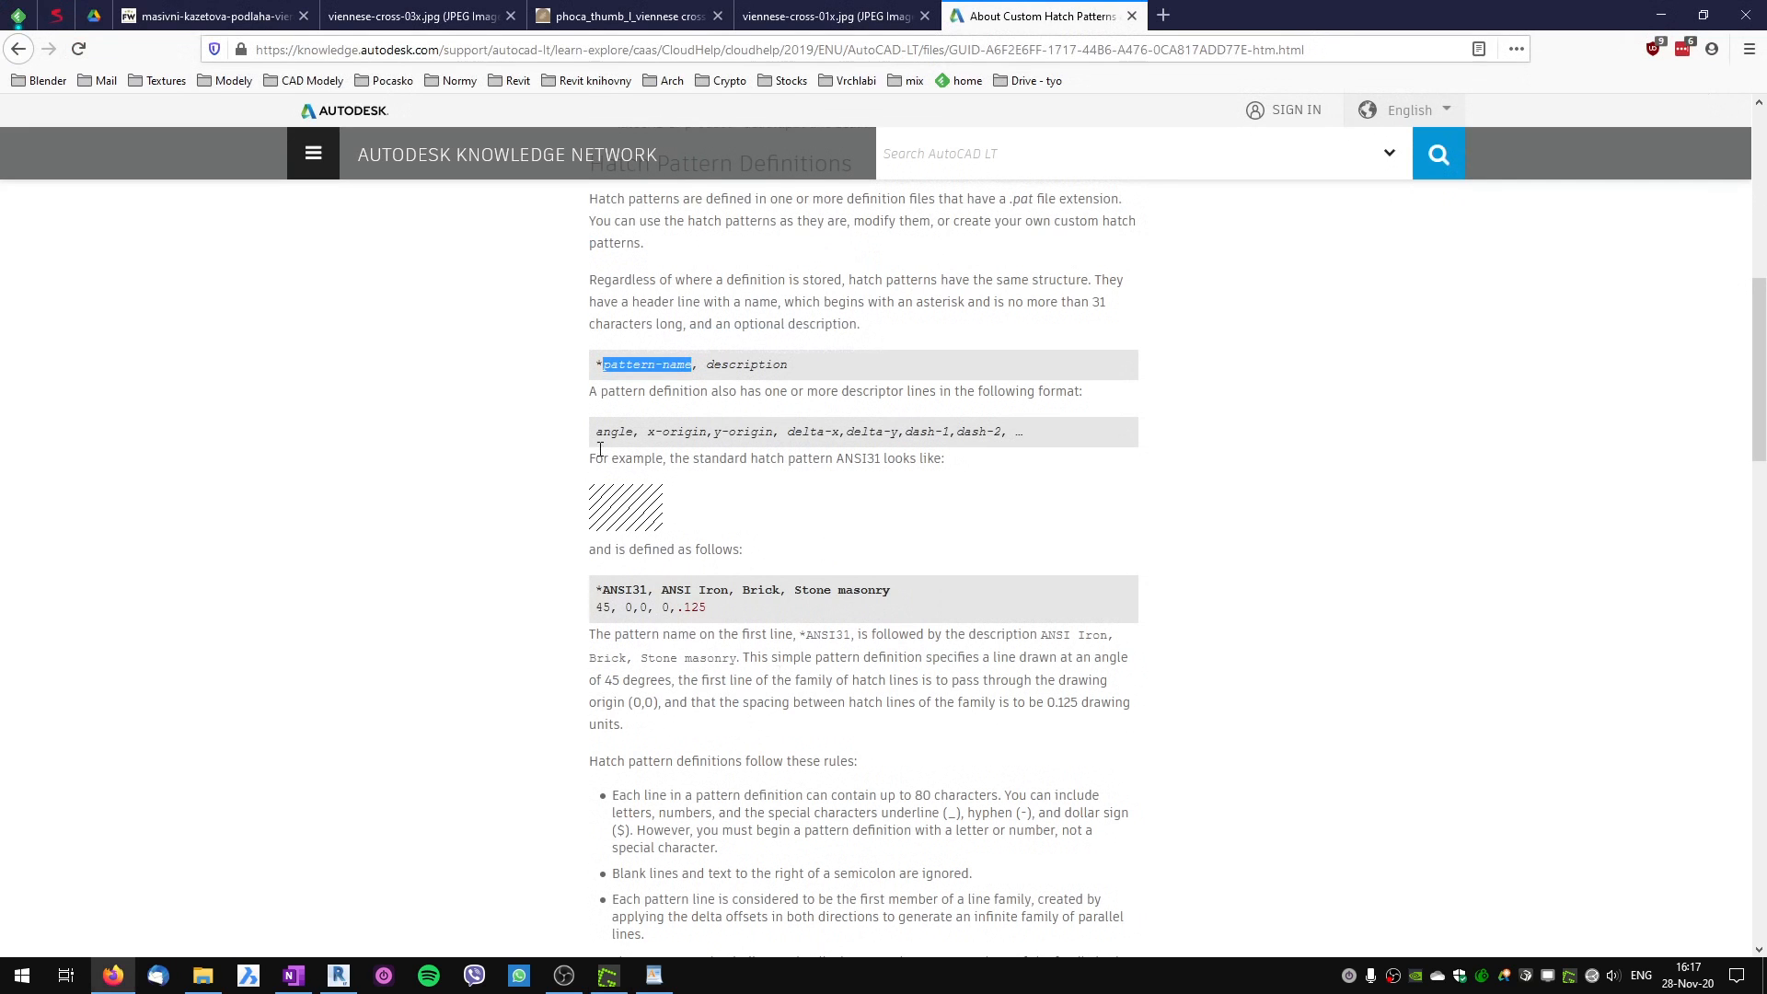
drag(635, 434, 569, 442)
click(621, 429)
Back in Greenshot, write 0° freehand beside the tip of the X axis arrow.
key(alt+Tab)
key(alt+Tab)
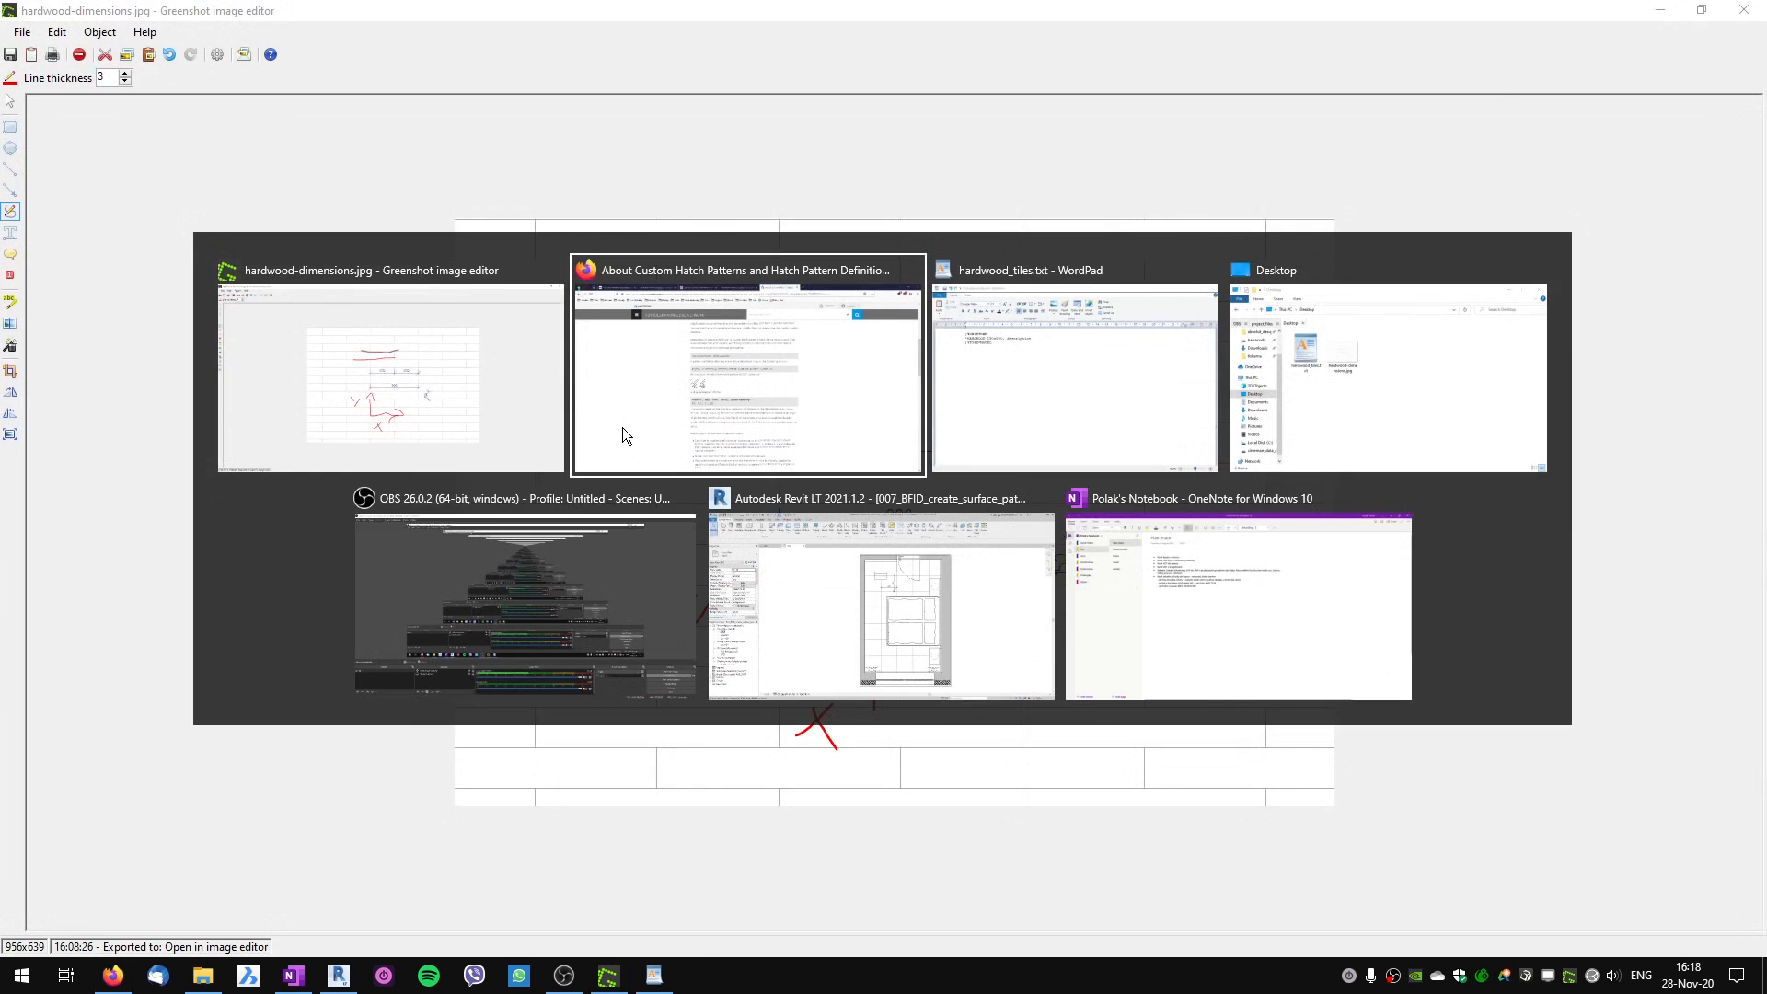
key(alt+Tab)
key(alt+Tab)
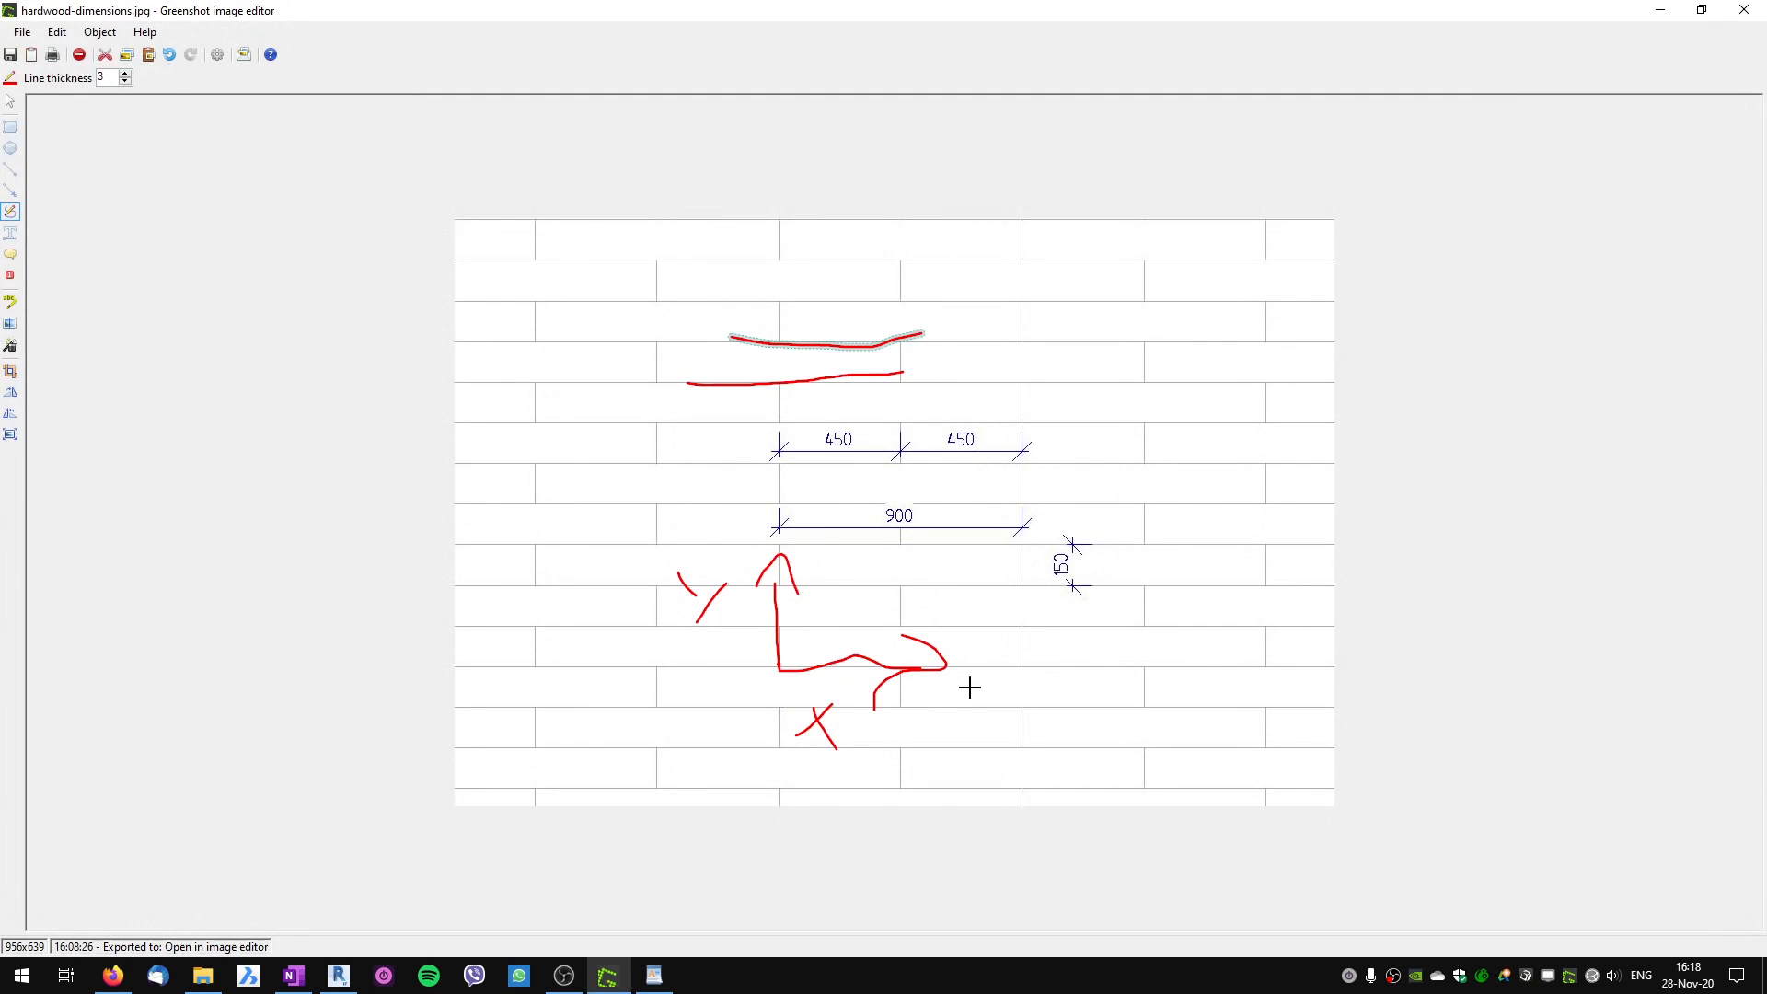
drag(962, 686, 987, 686)
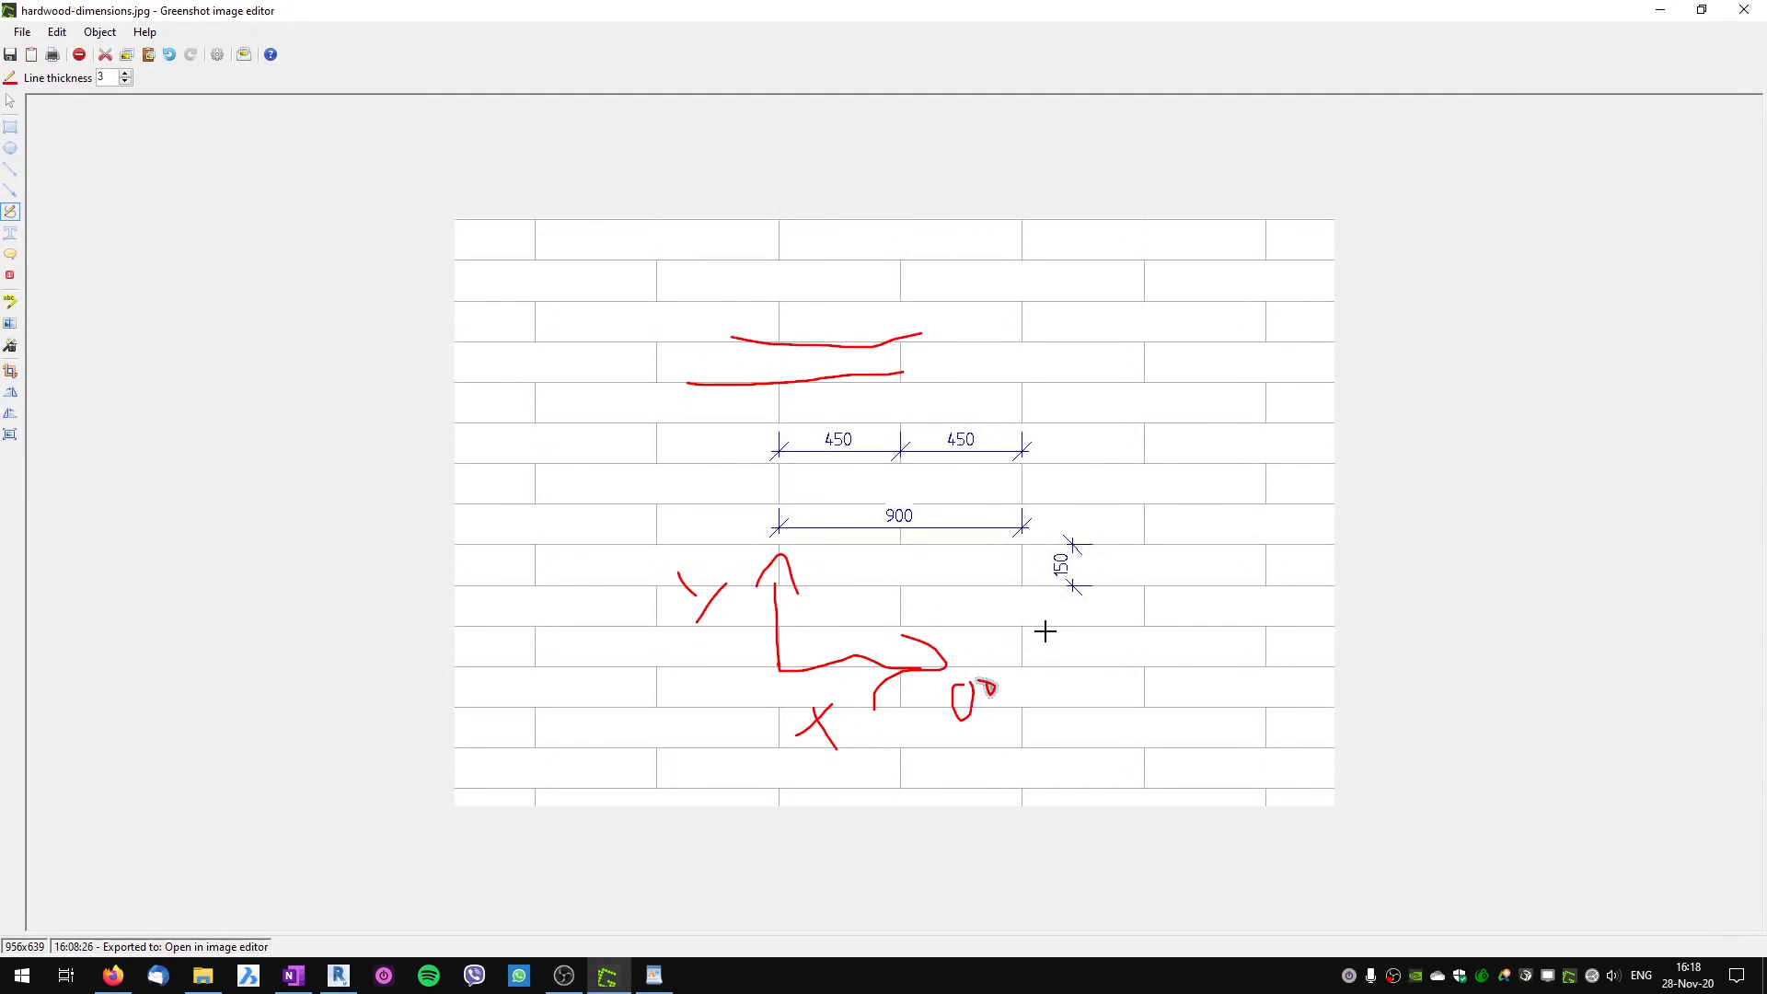
In hardwood_tiles.txt, start the first descriptor line with angle 0 and origin 0,0, checking the origin fields and the plank sketch.
key(alt+Tab)
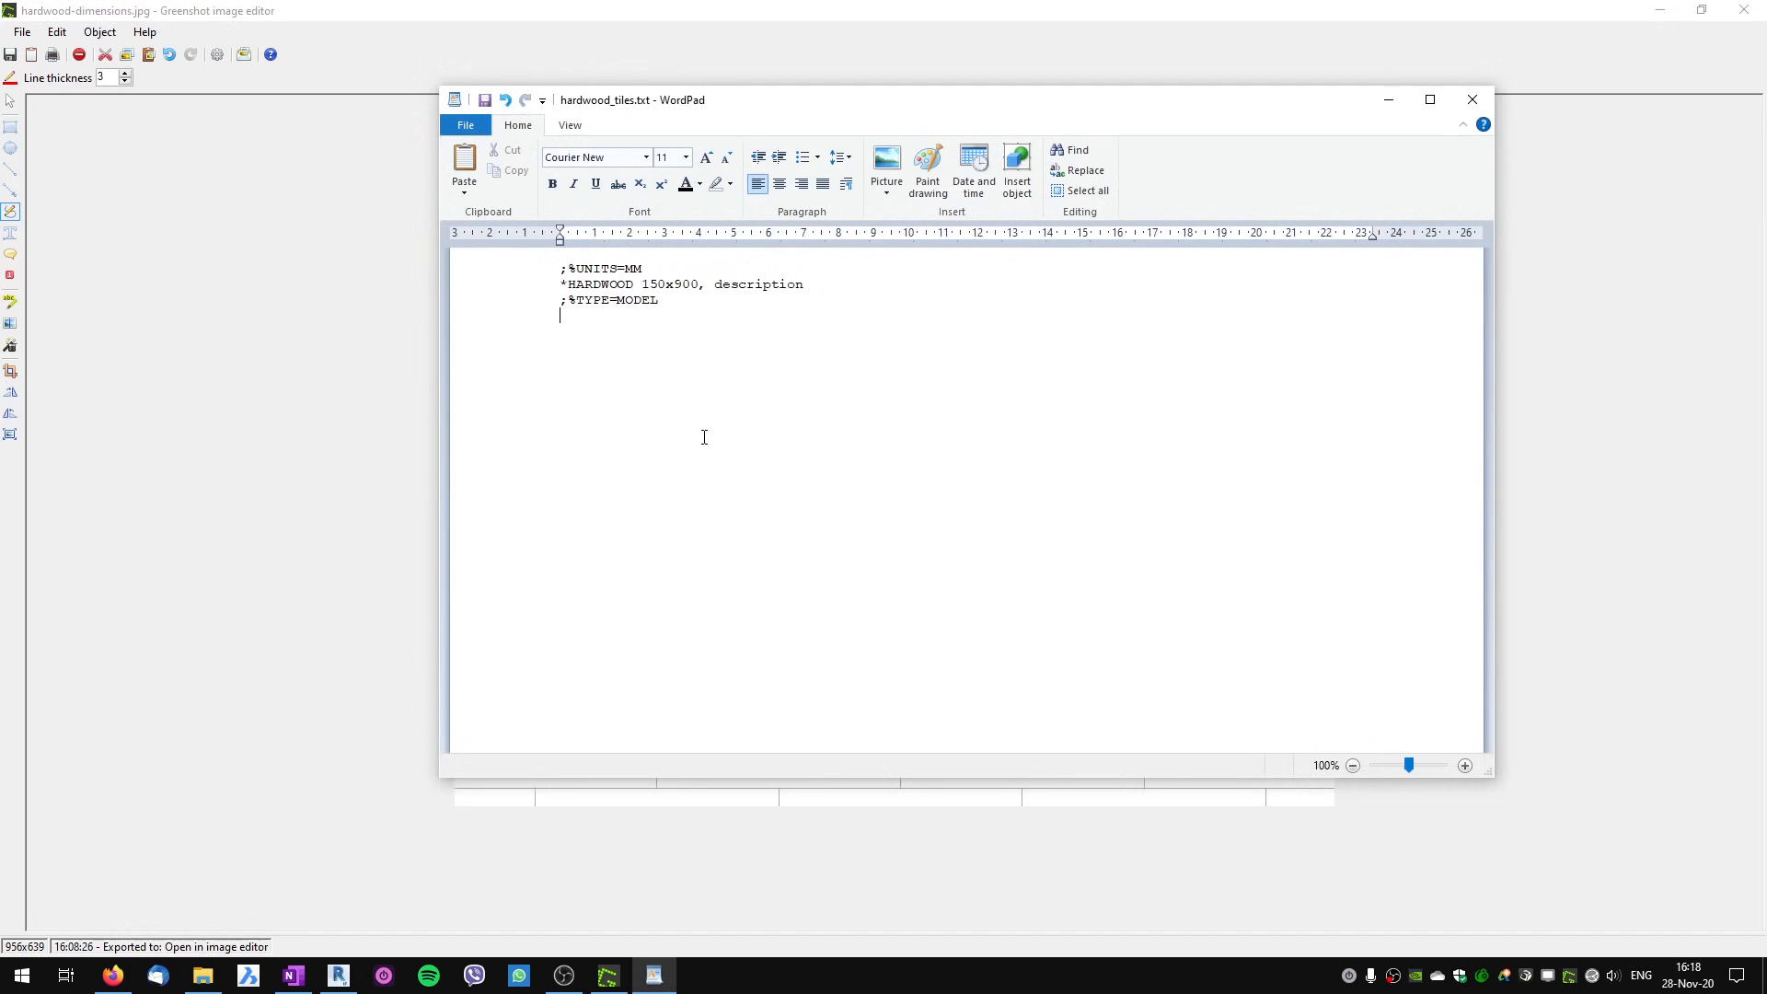
text(0,)
key(alt+Tab)
key(Tab)
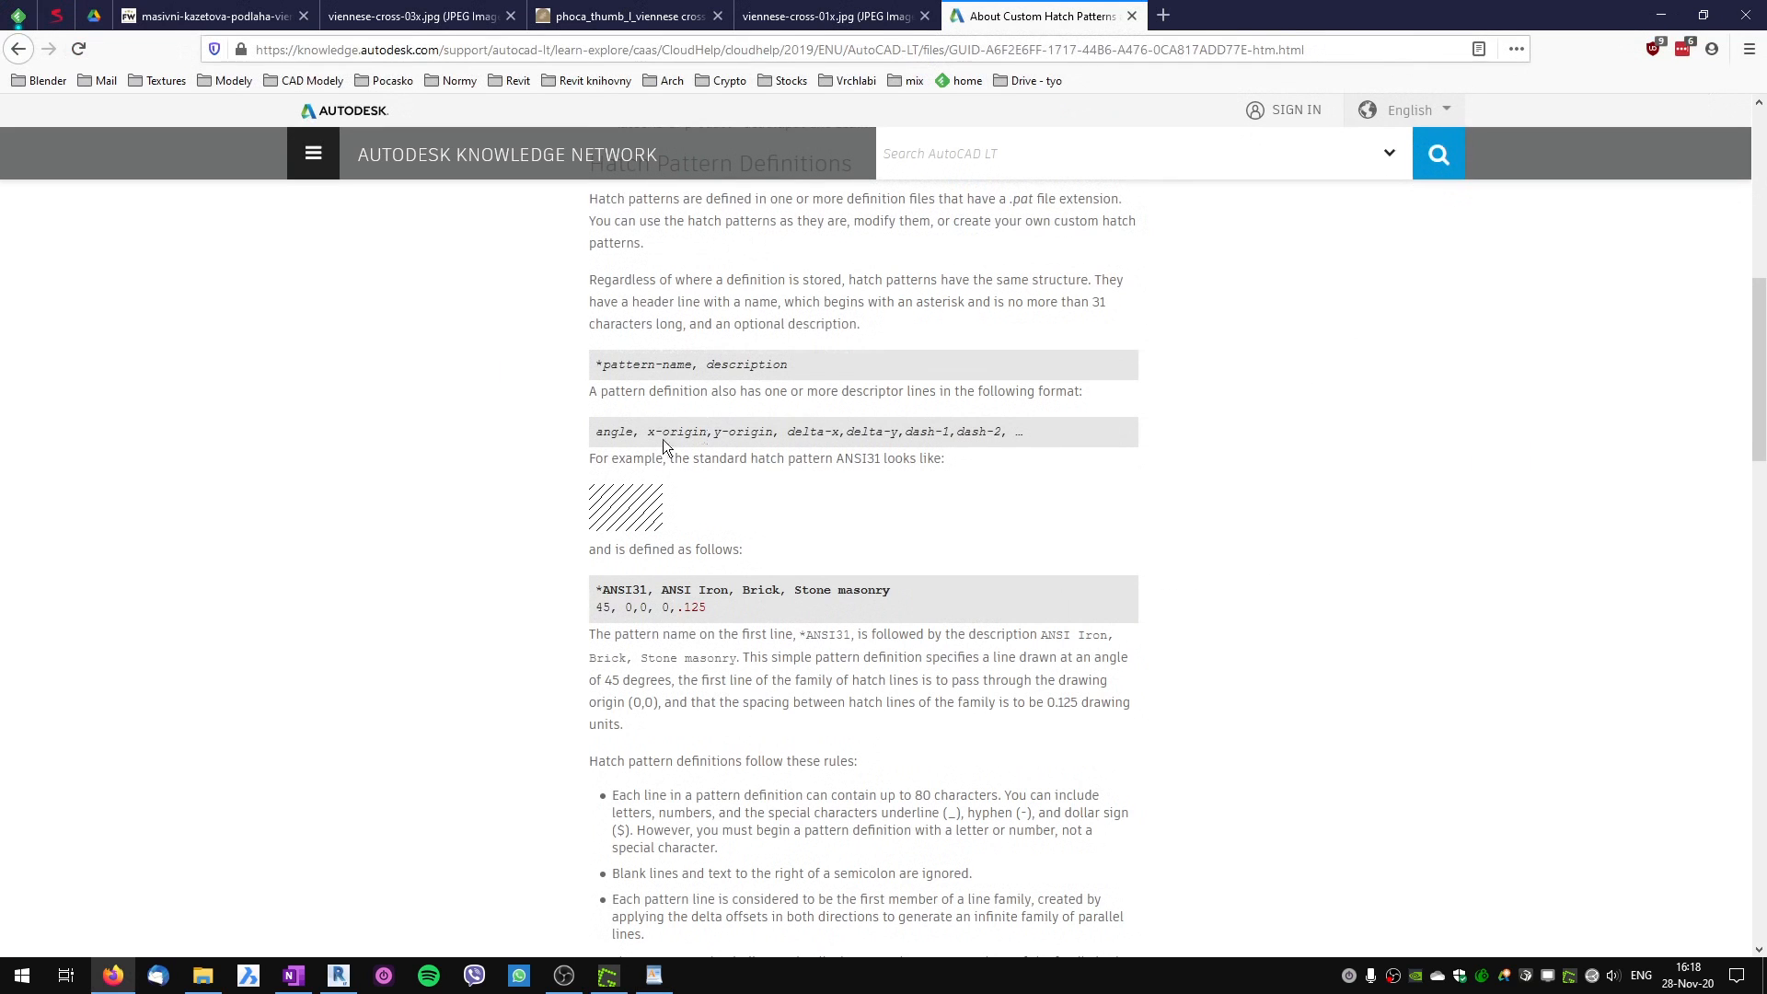
drag(647, 429, 758, 438)
key(alt+Tab)
key(Tab)
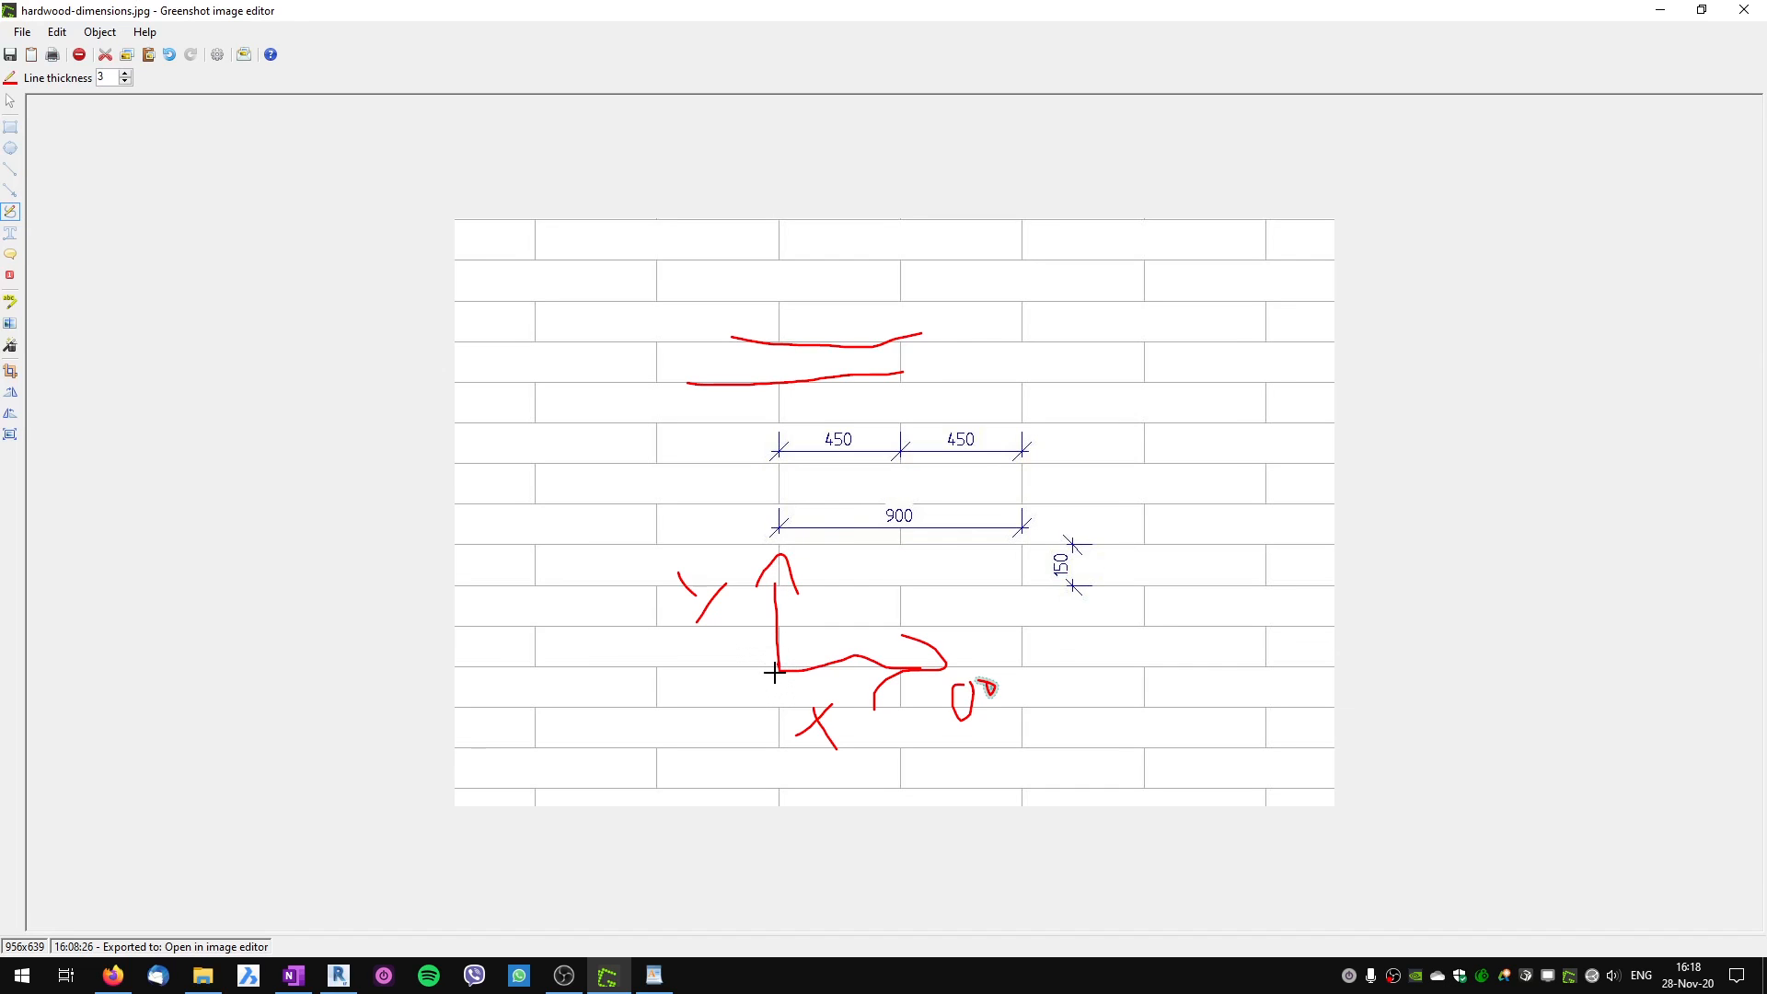
key(alt+Tab)
key(alt+Tab)
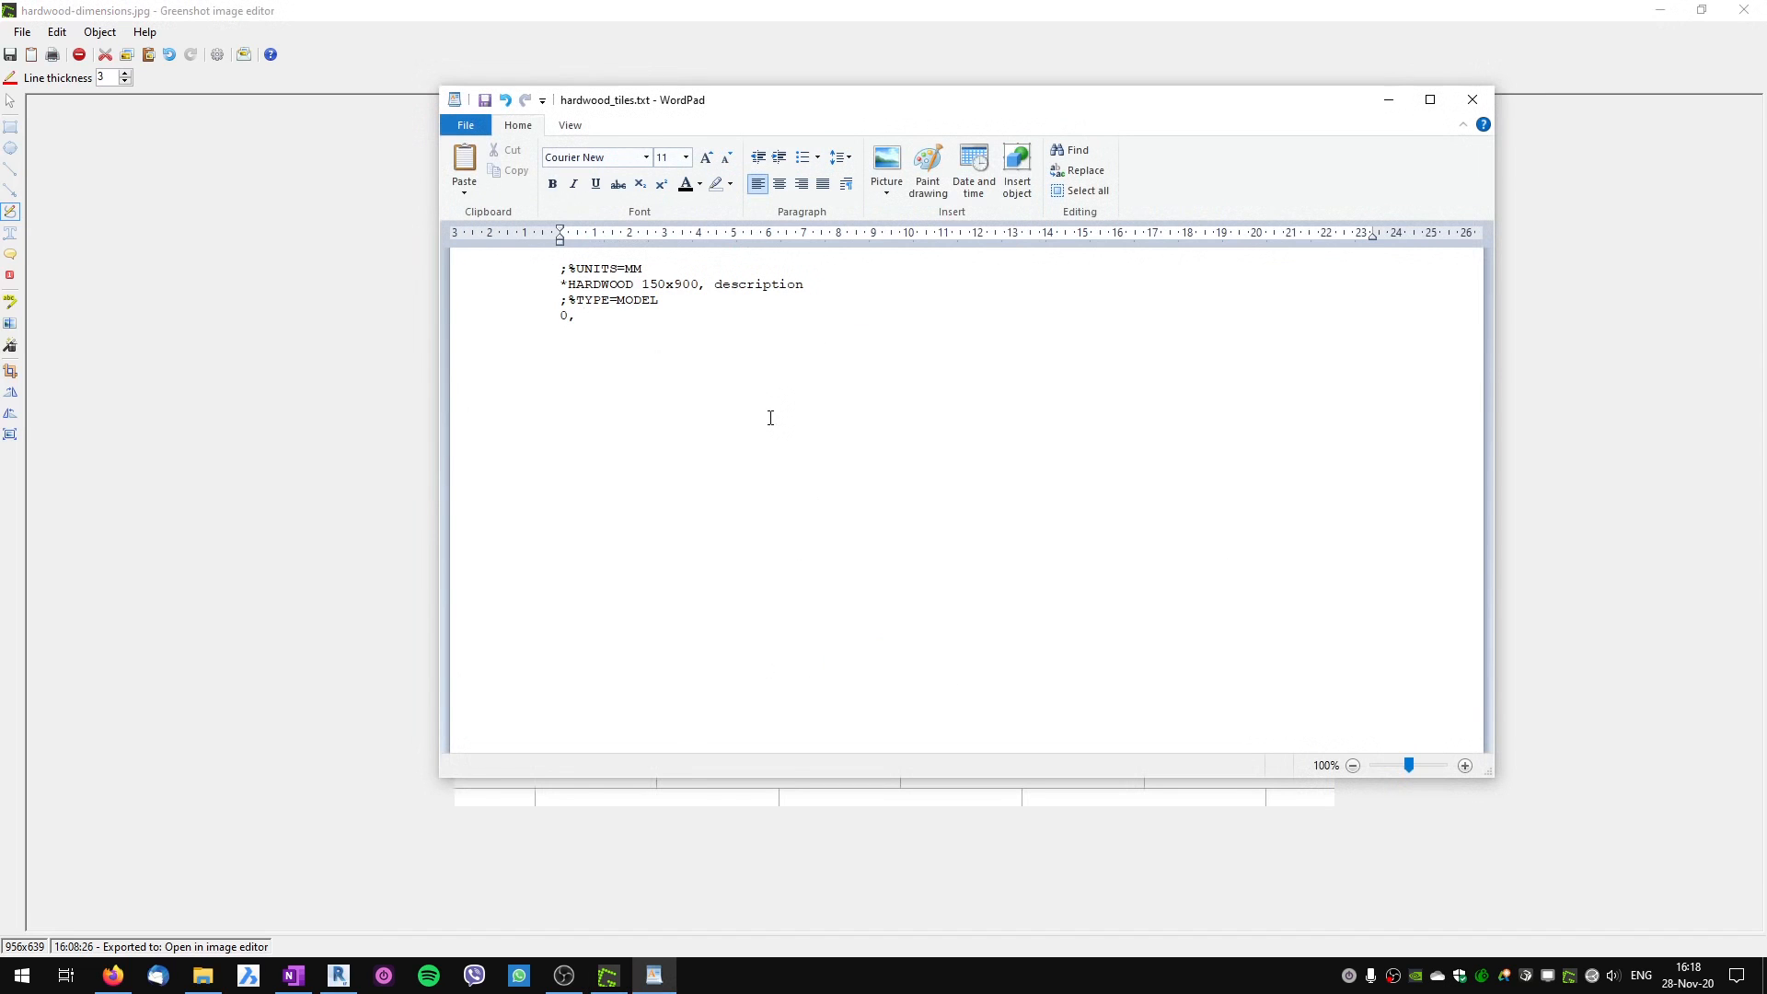
text(0,0)
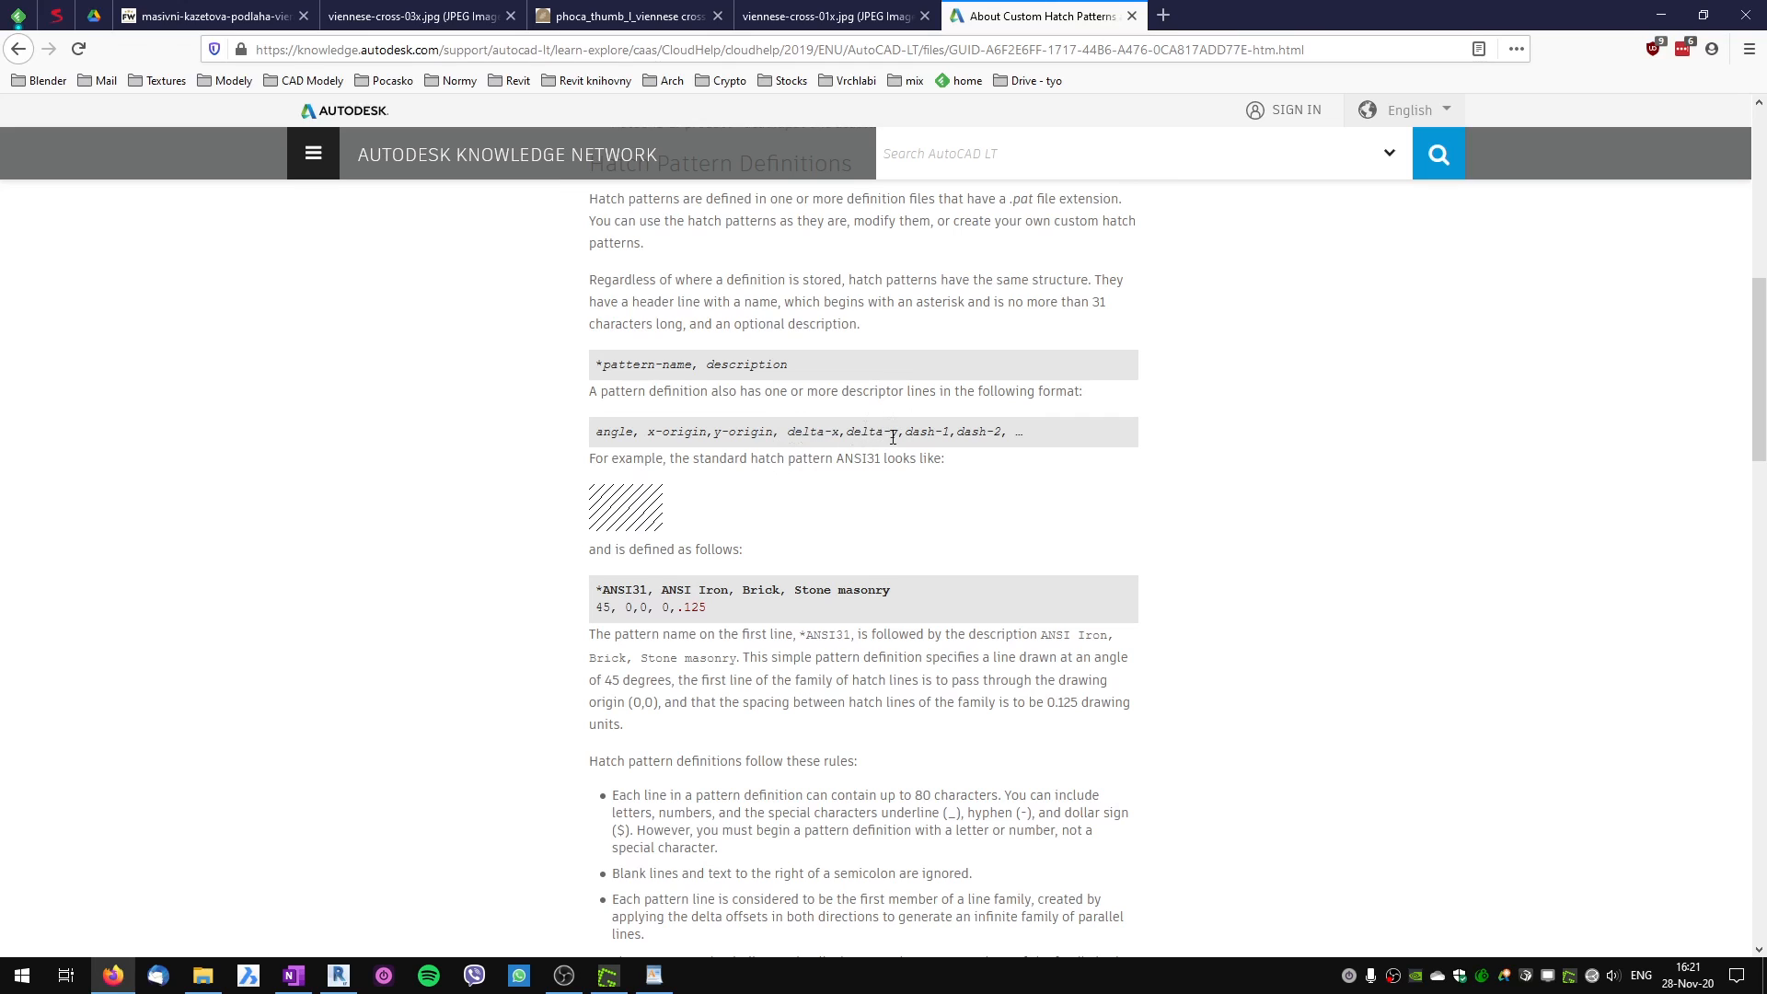
In Greenshot, sketch a vertical double arrow across one plank row and horizontal strokes on the row lines beside the Y axis.
click(608, 975)
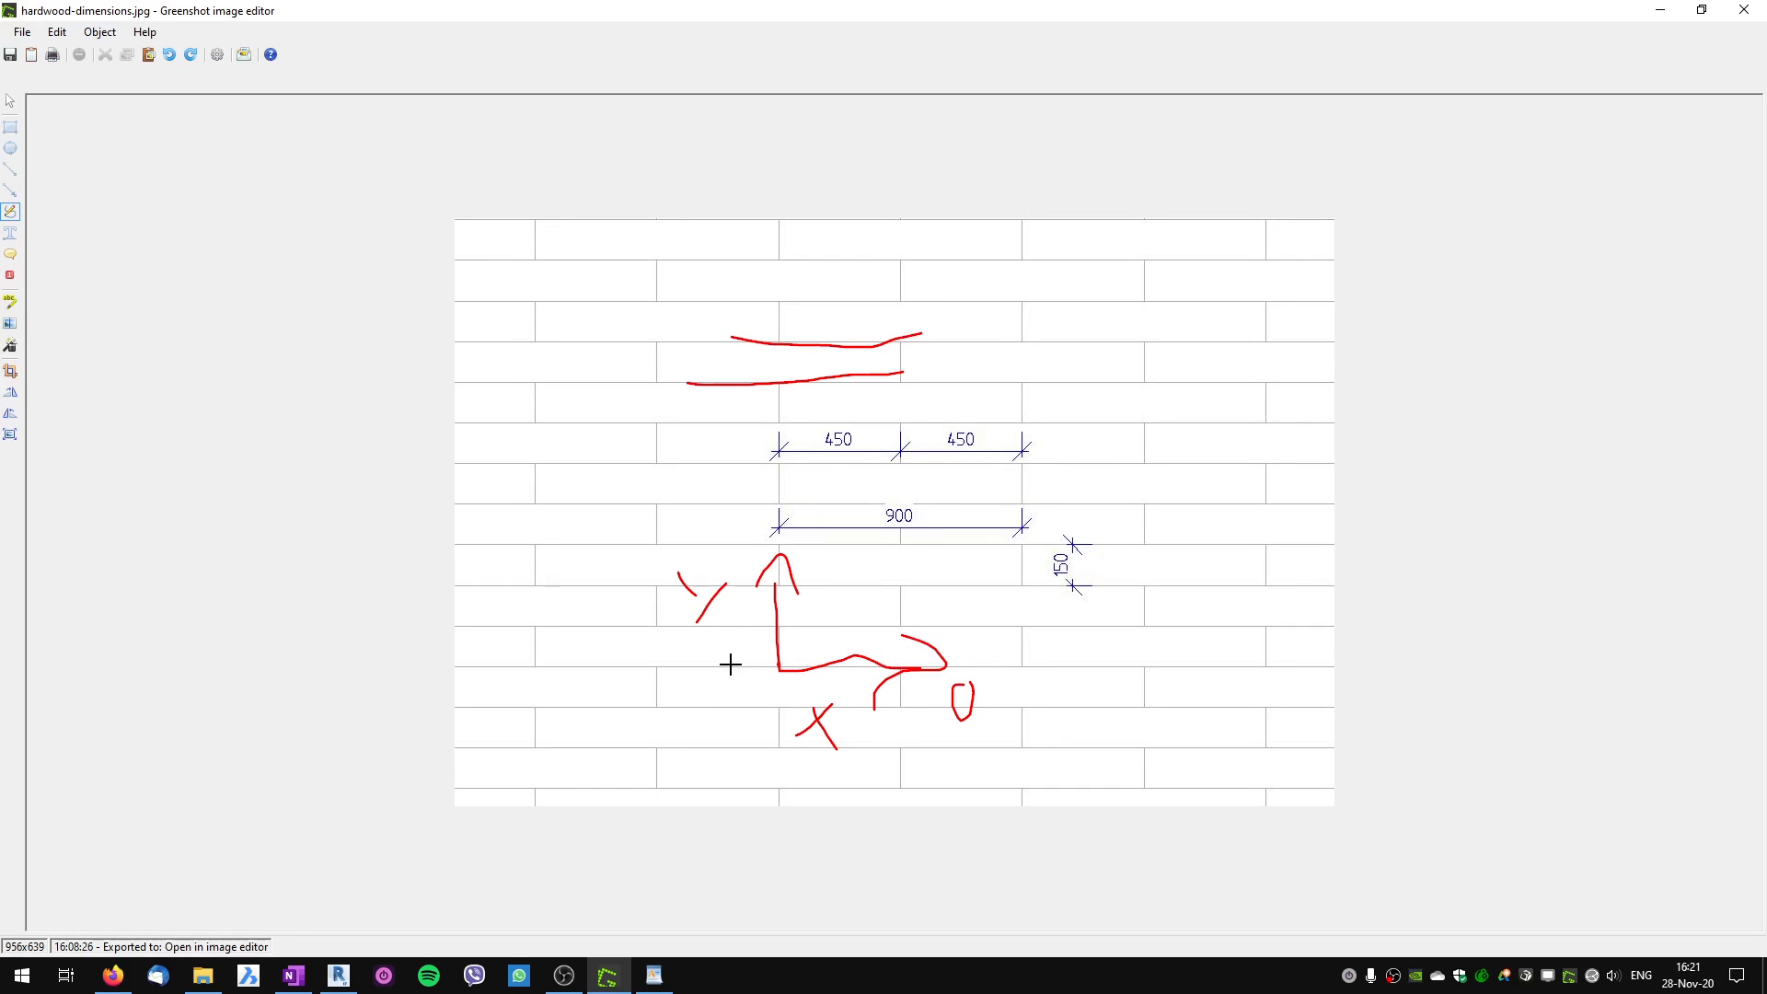
mouse_move(730, 662)
mouse_down()
mouse_move(732, 622)
mouse_move(748, 657)
mouse_move(768, 623)
mouse_up()
mouse_move(665, 587)
mouse_down()
mouse_move(753, 582)
mouse_move(763, 545)
mouse_up()
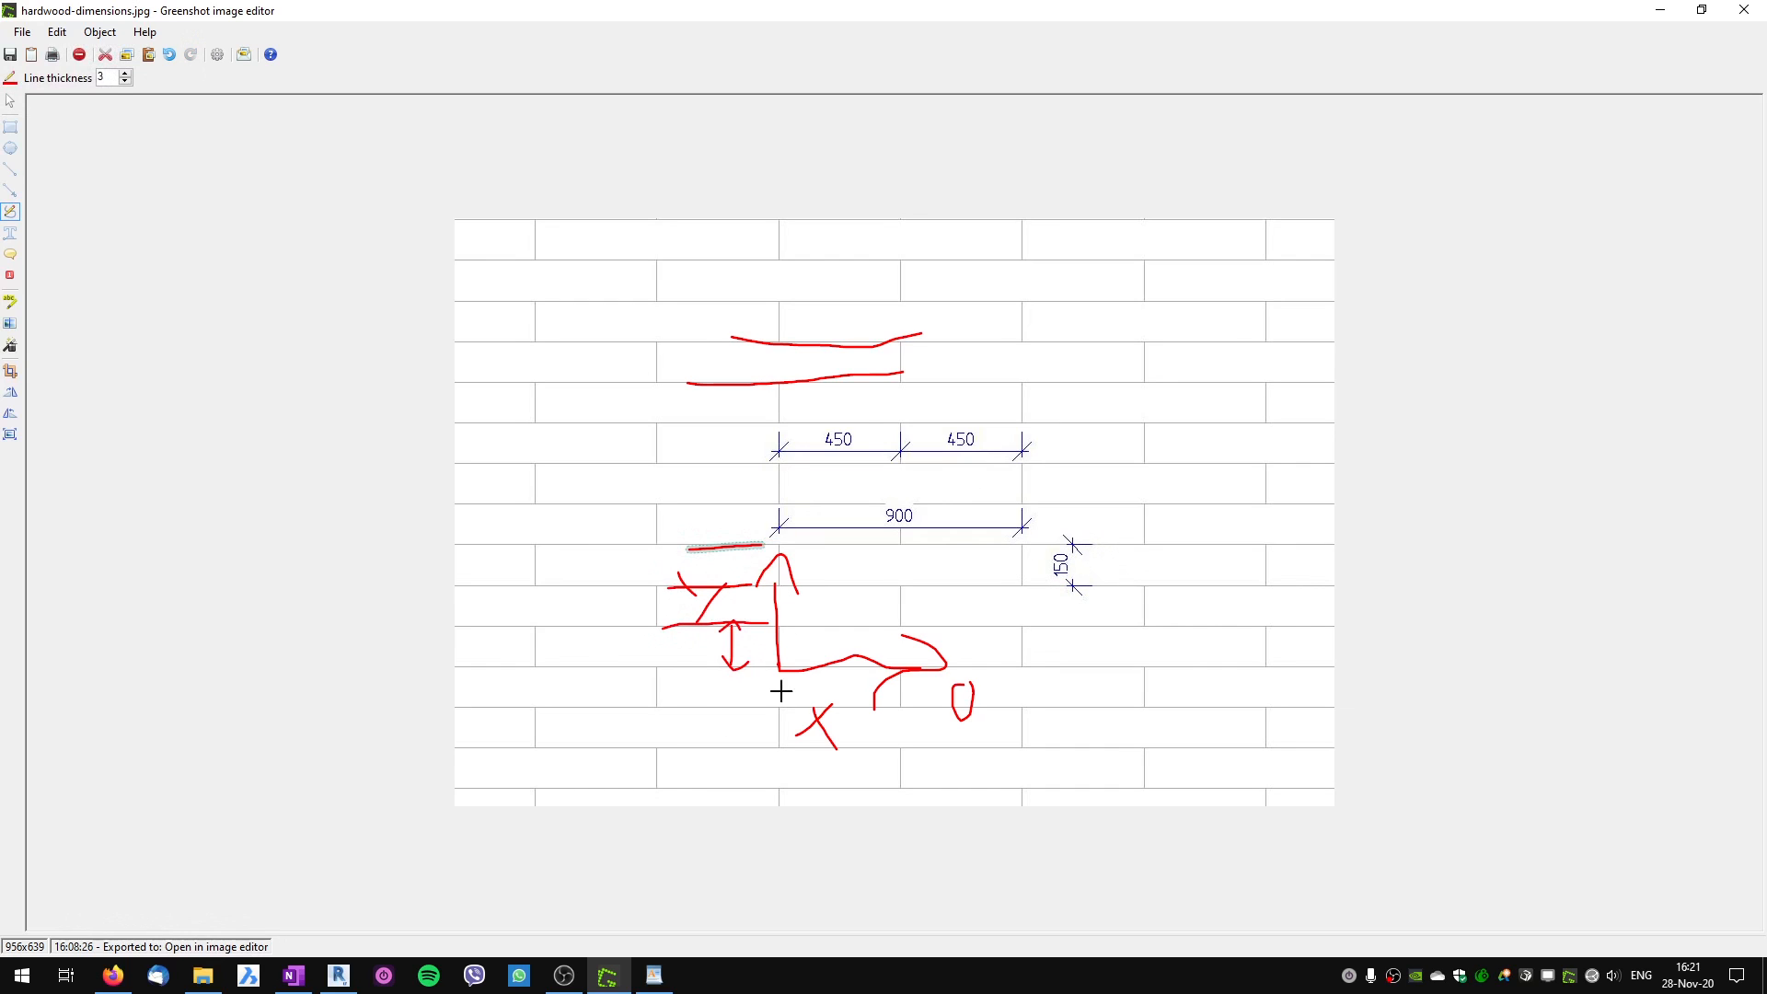
Complete the descriptor line in hardwood_tiles.txt with the delta offsets 0,150 and no dash values, and close the file.
key(alt+Tab)
key(alt+Tab)
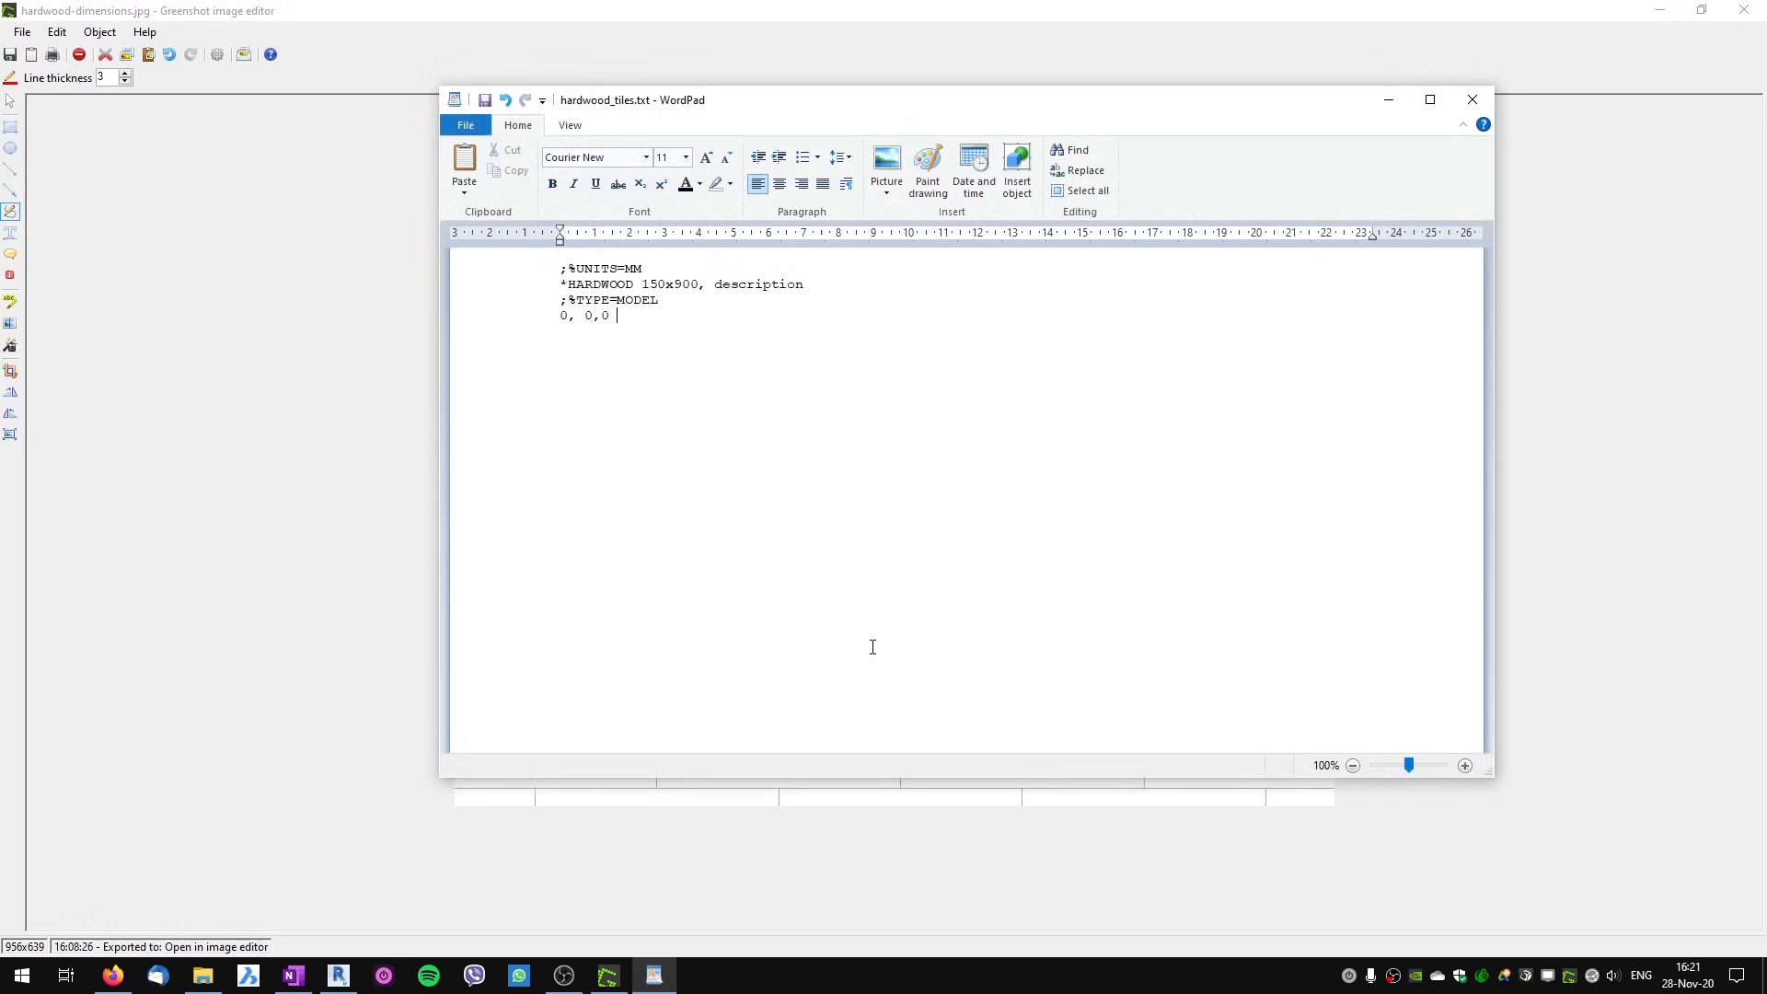
text(0,150,)
key(alt+Tab)
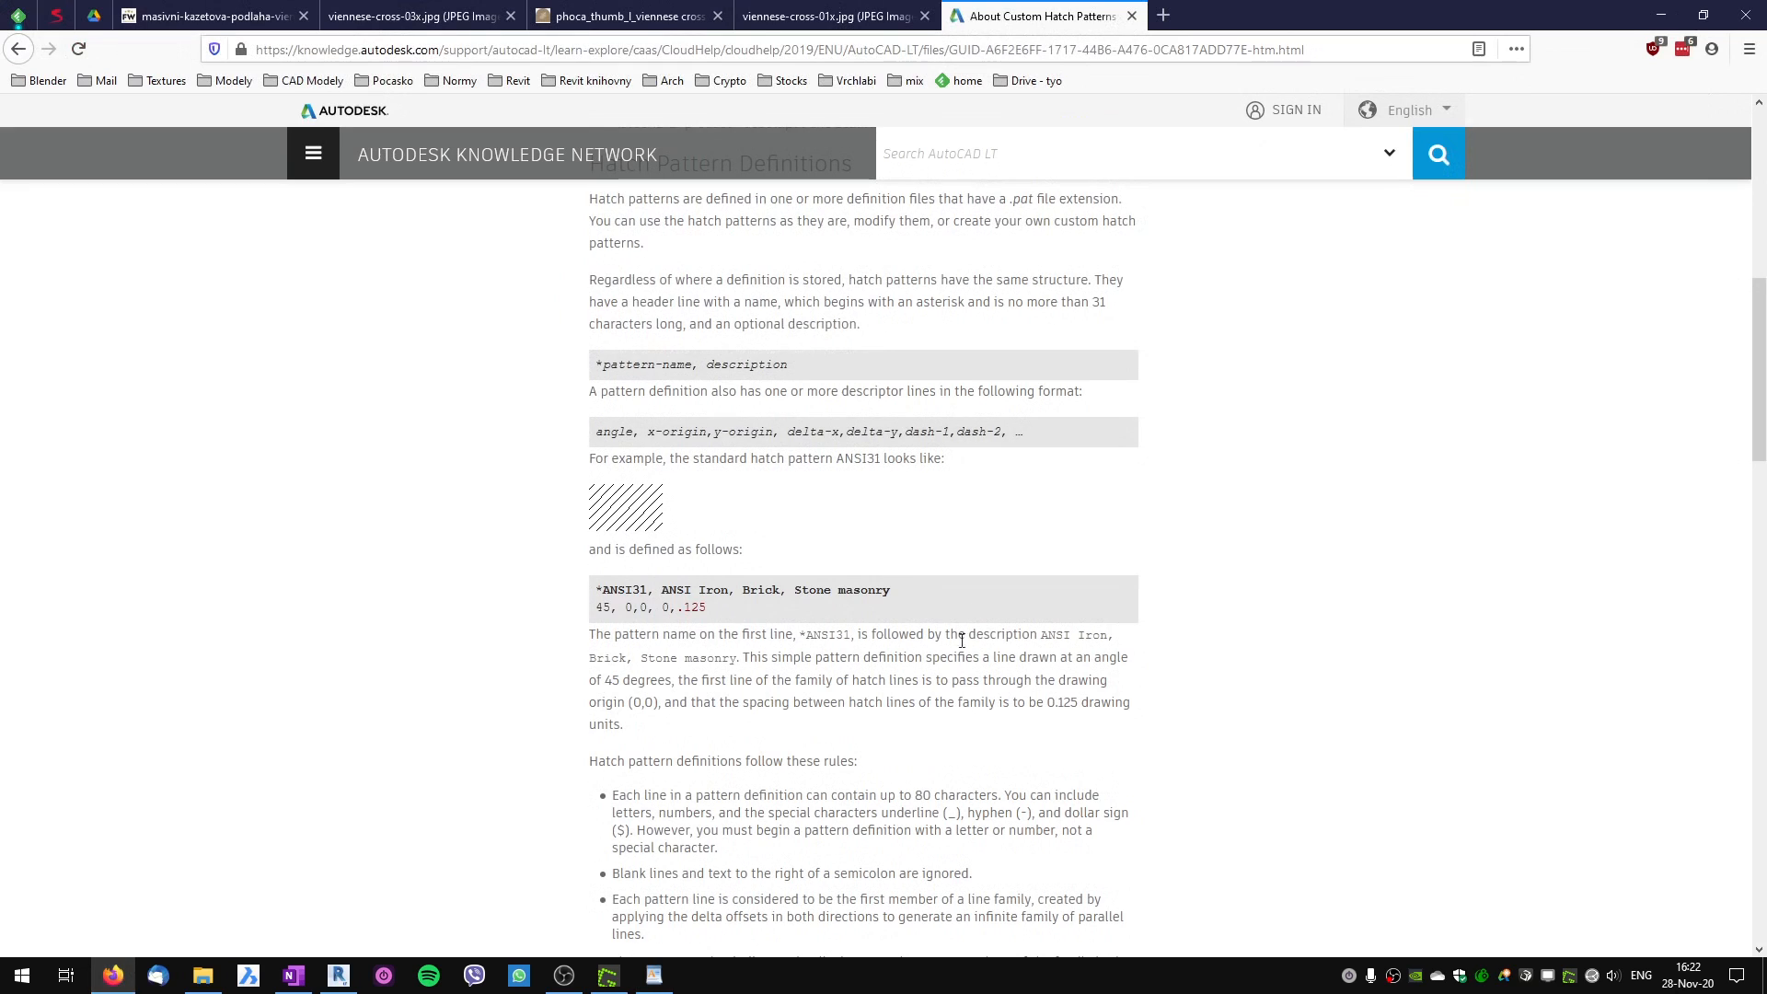
drag(905, 430, 1013, 433)
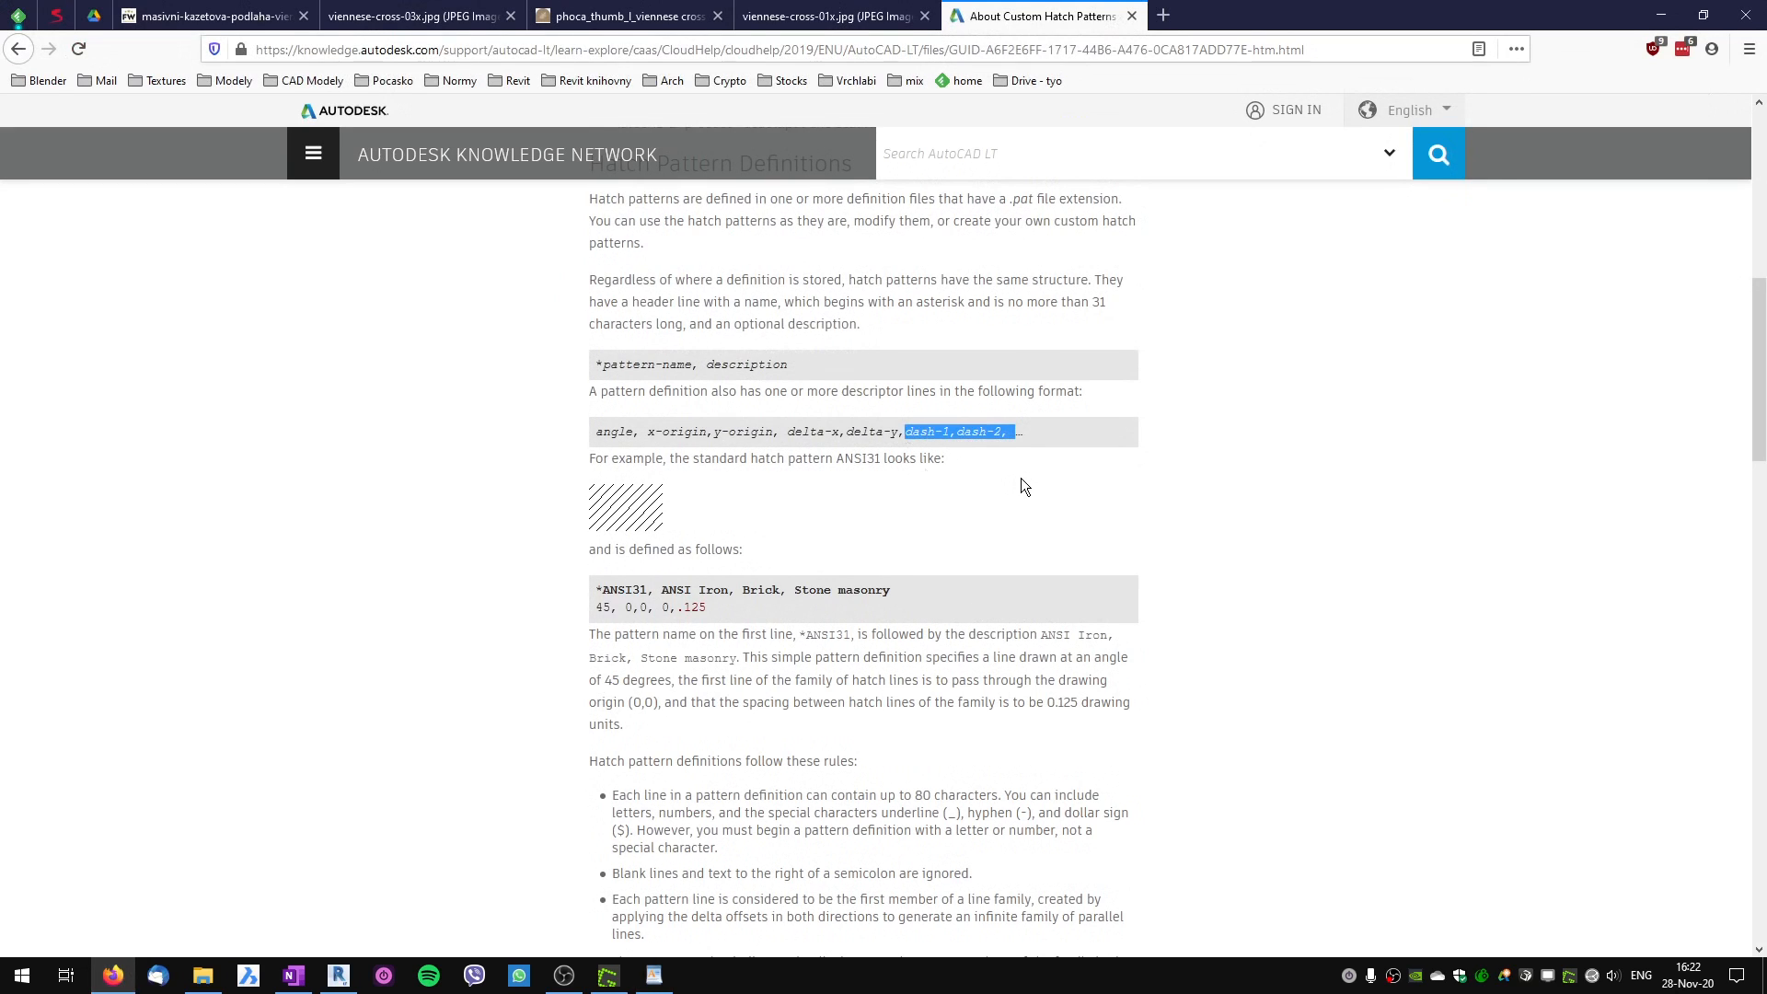
key(alt+Tab)
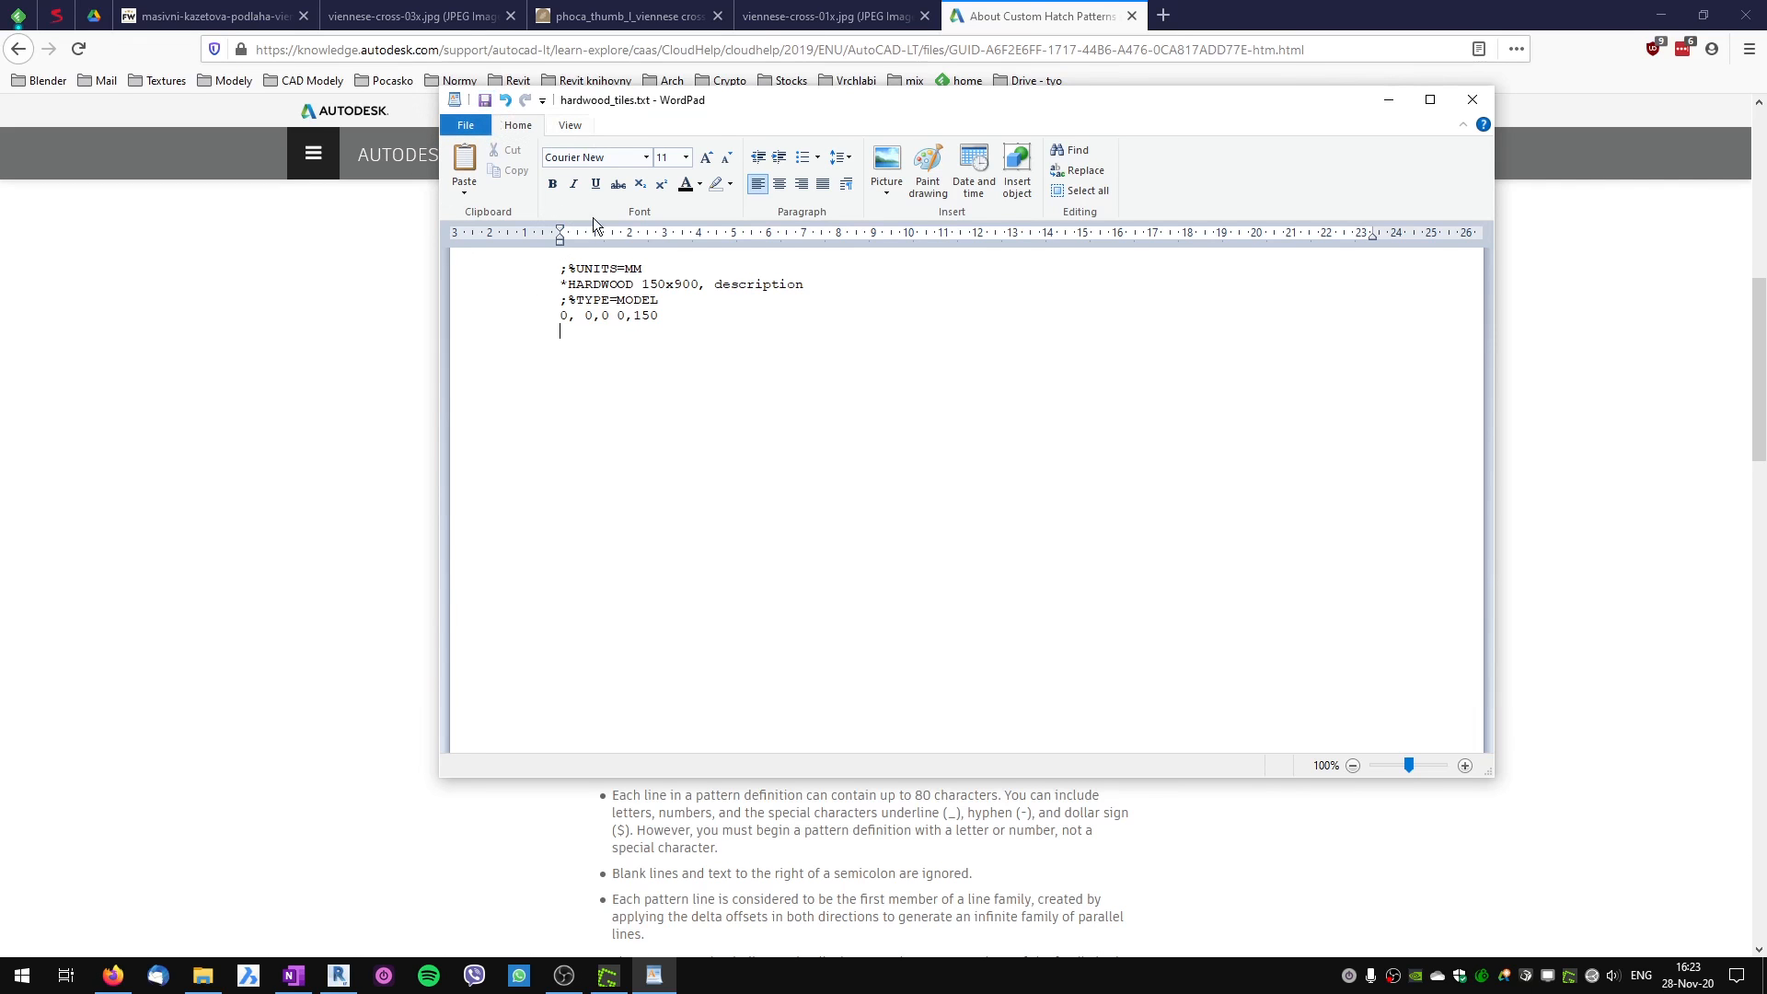
click(1472, 99)
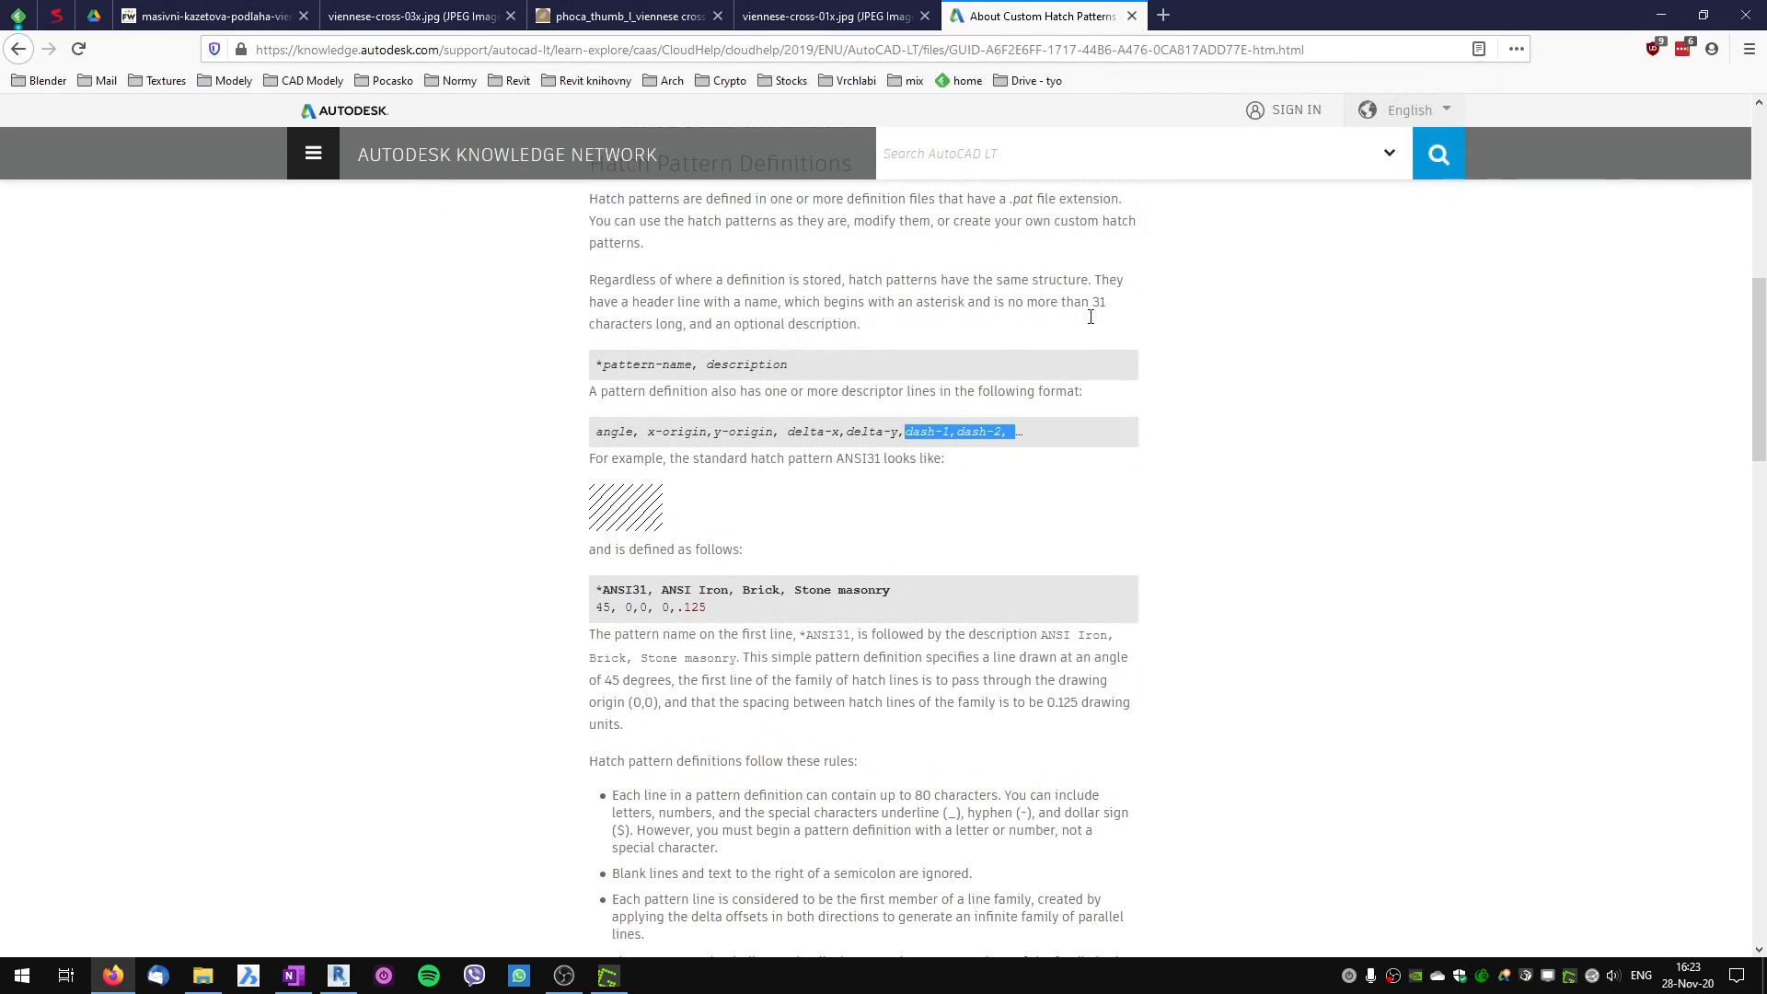
Switch to File Explorer and rename hardwood_tiles.txt on the Desktop to hardwood_tiles.pat, accepting the extension change.
click(203, 977)
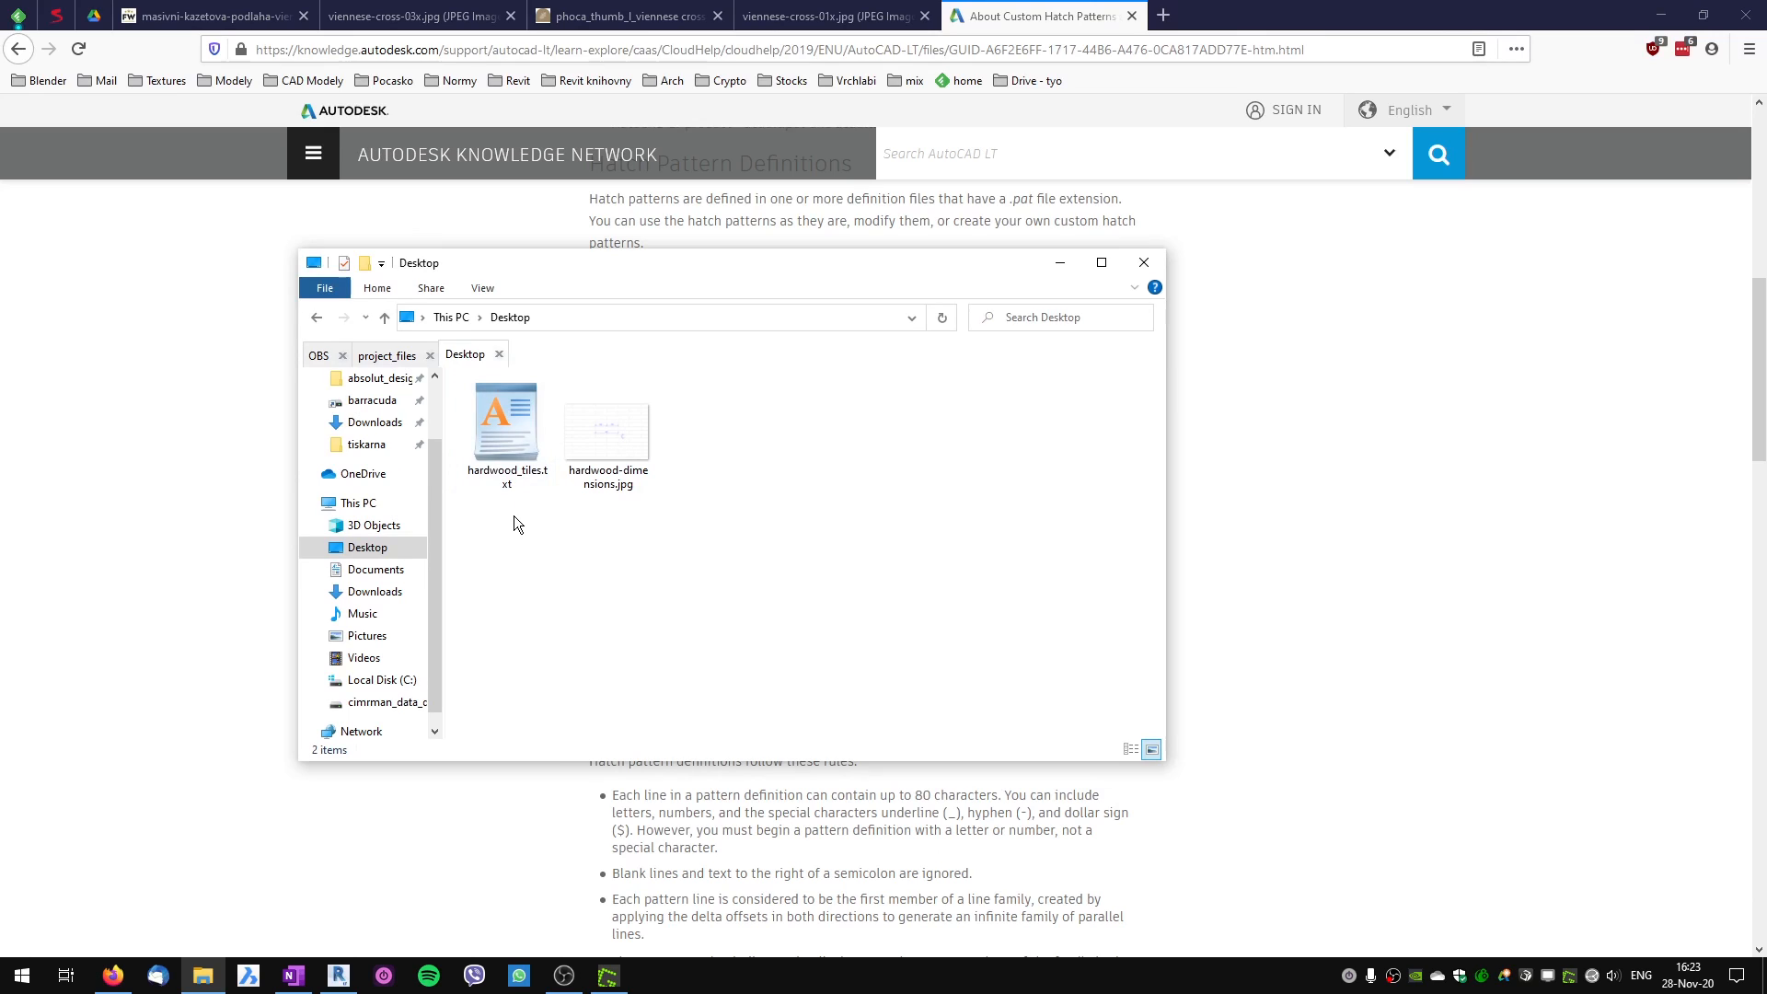
right_click(510, 445)
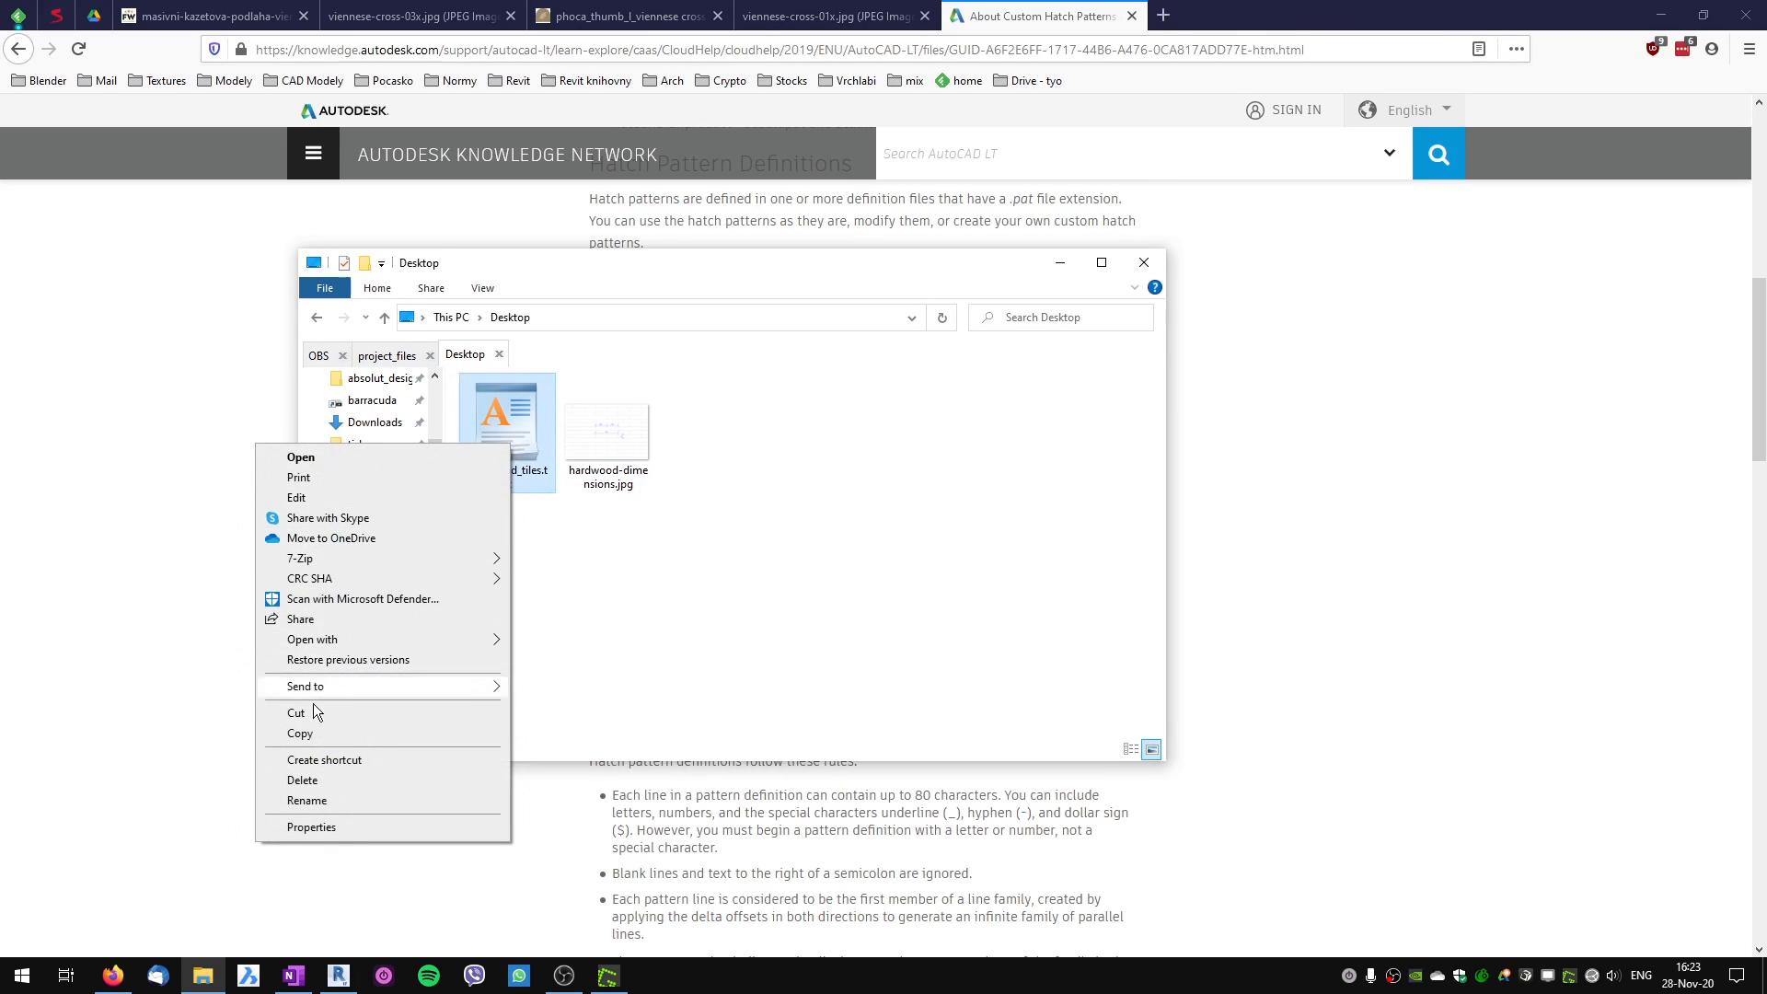
click(322, 801)
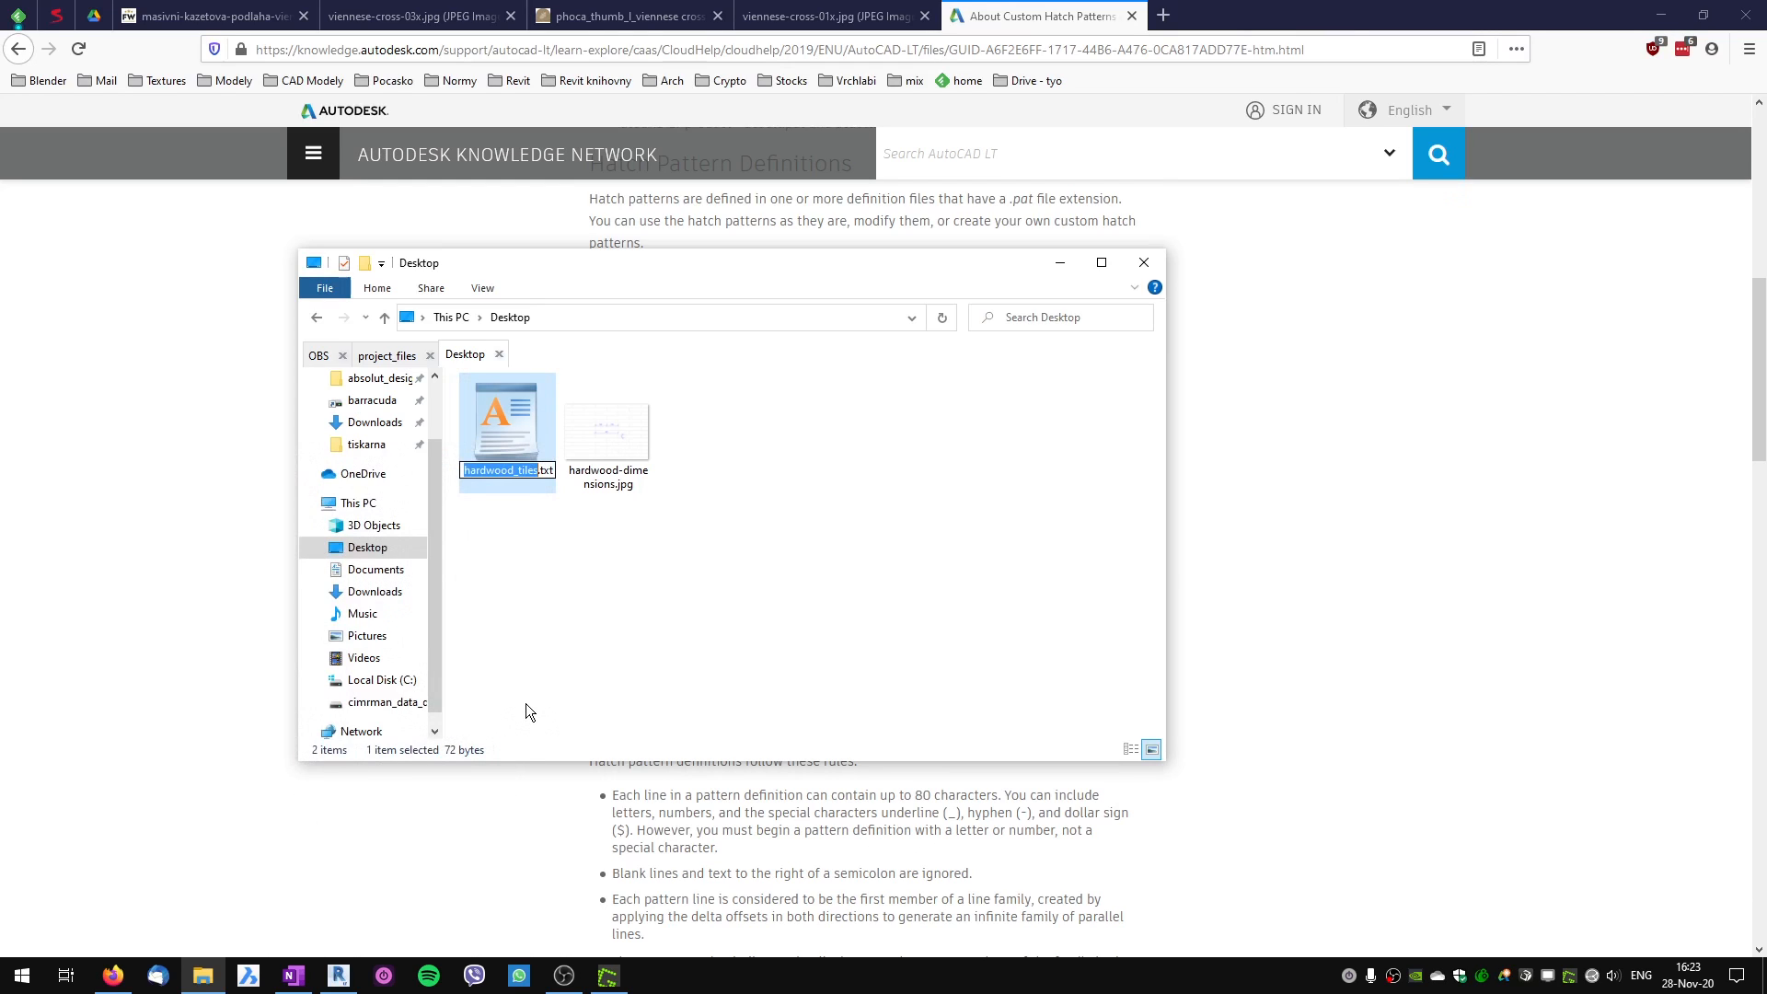
key(End)
key(BackSpace)
key(BackSpace)
key(BackSpace)
text(pat)
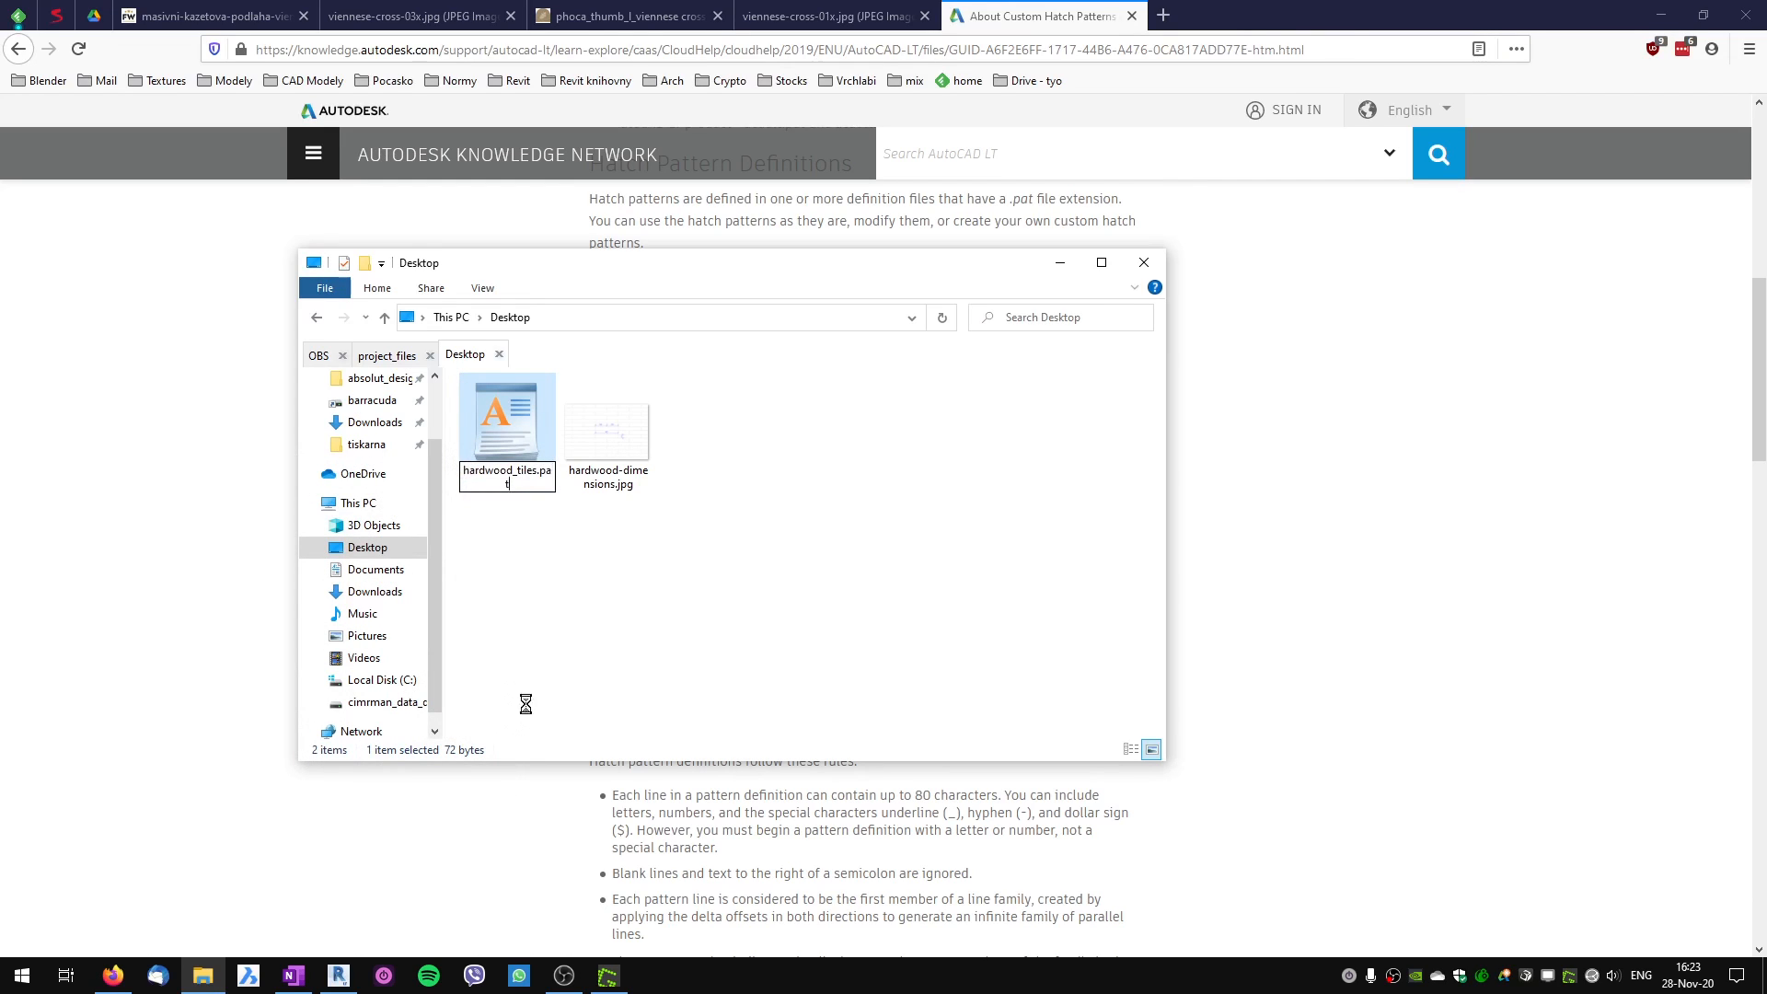
key(Return)
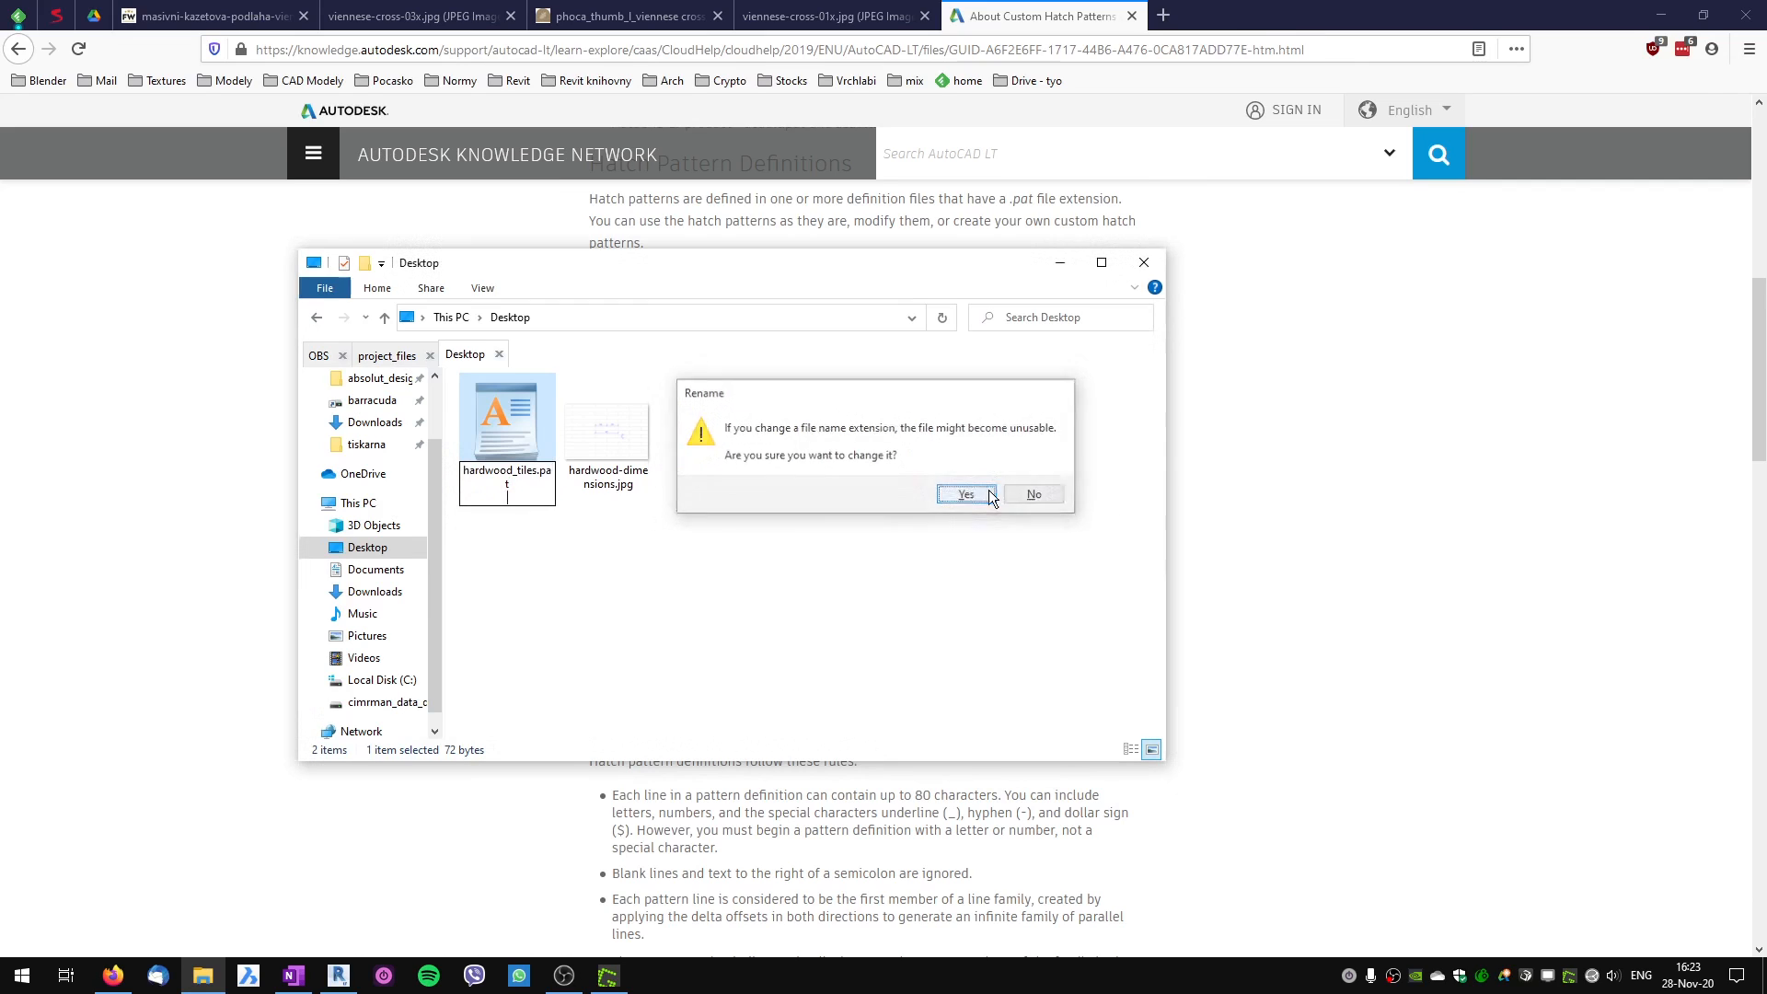
click(966, 497)
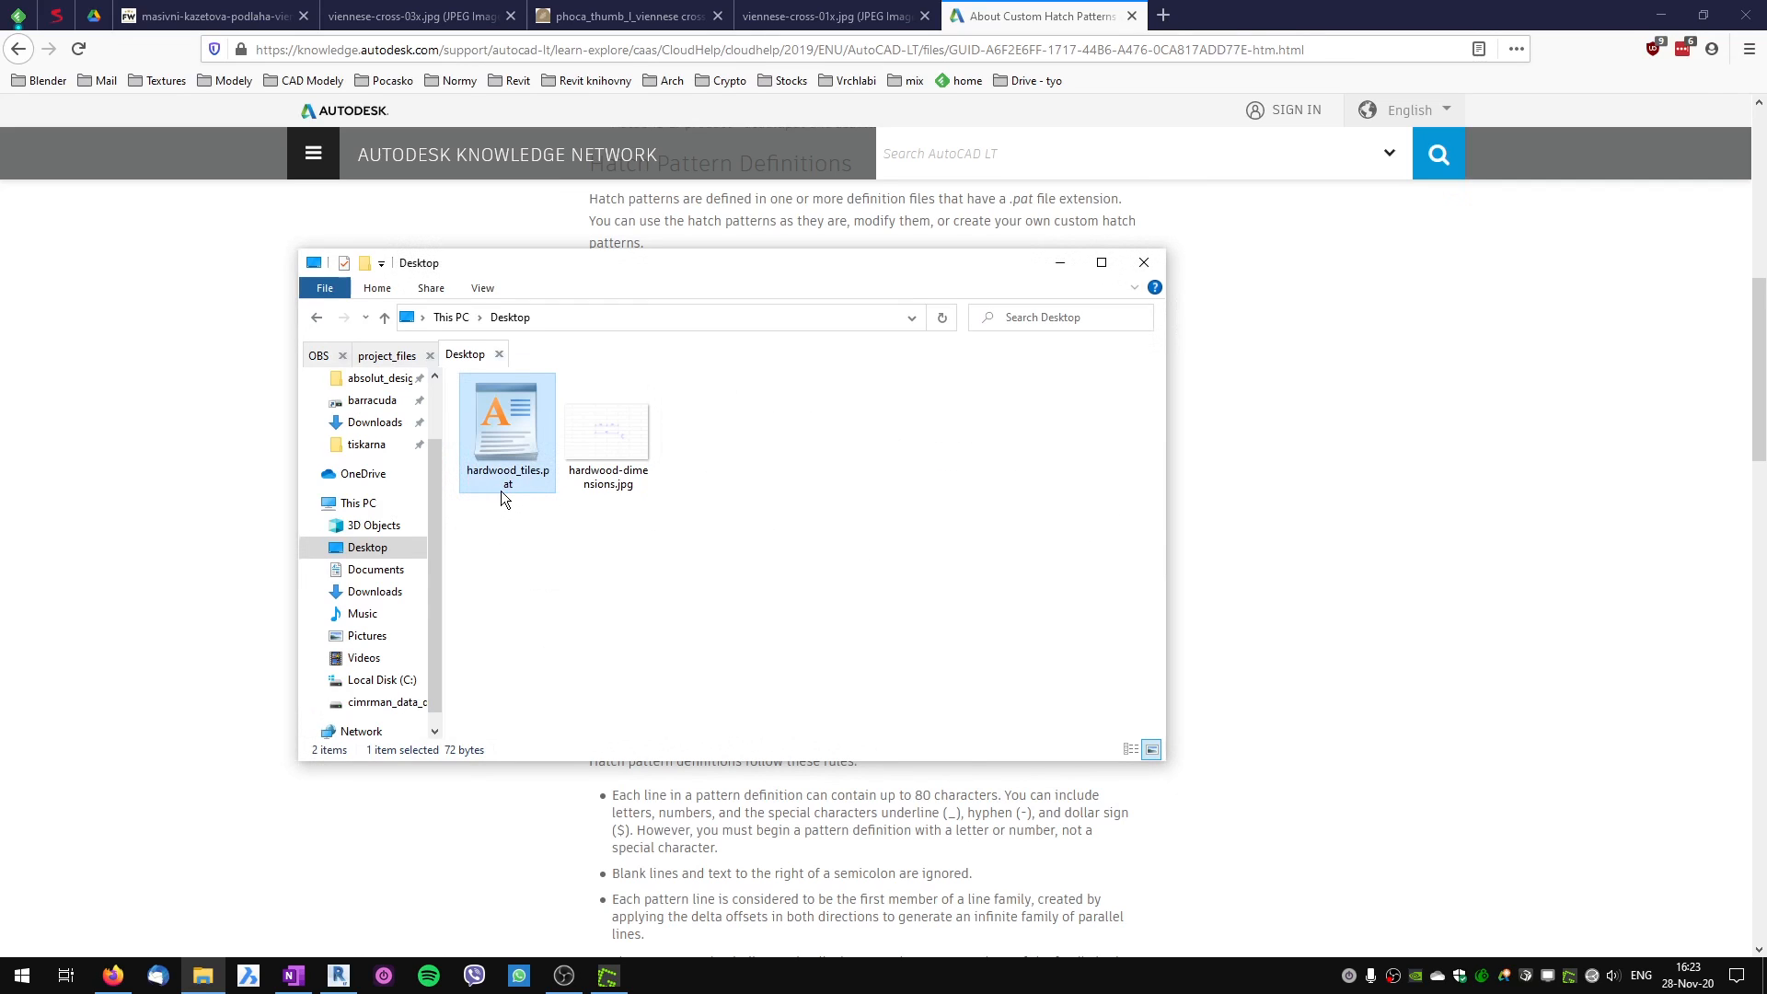
Open hardwood_tiles.pat with WordPad to check its pattern definition lines, and close it again.
right_click(493, 423)
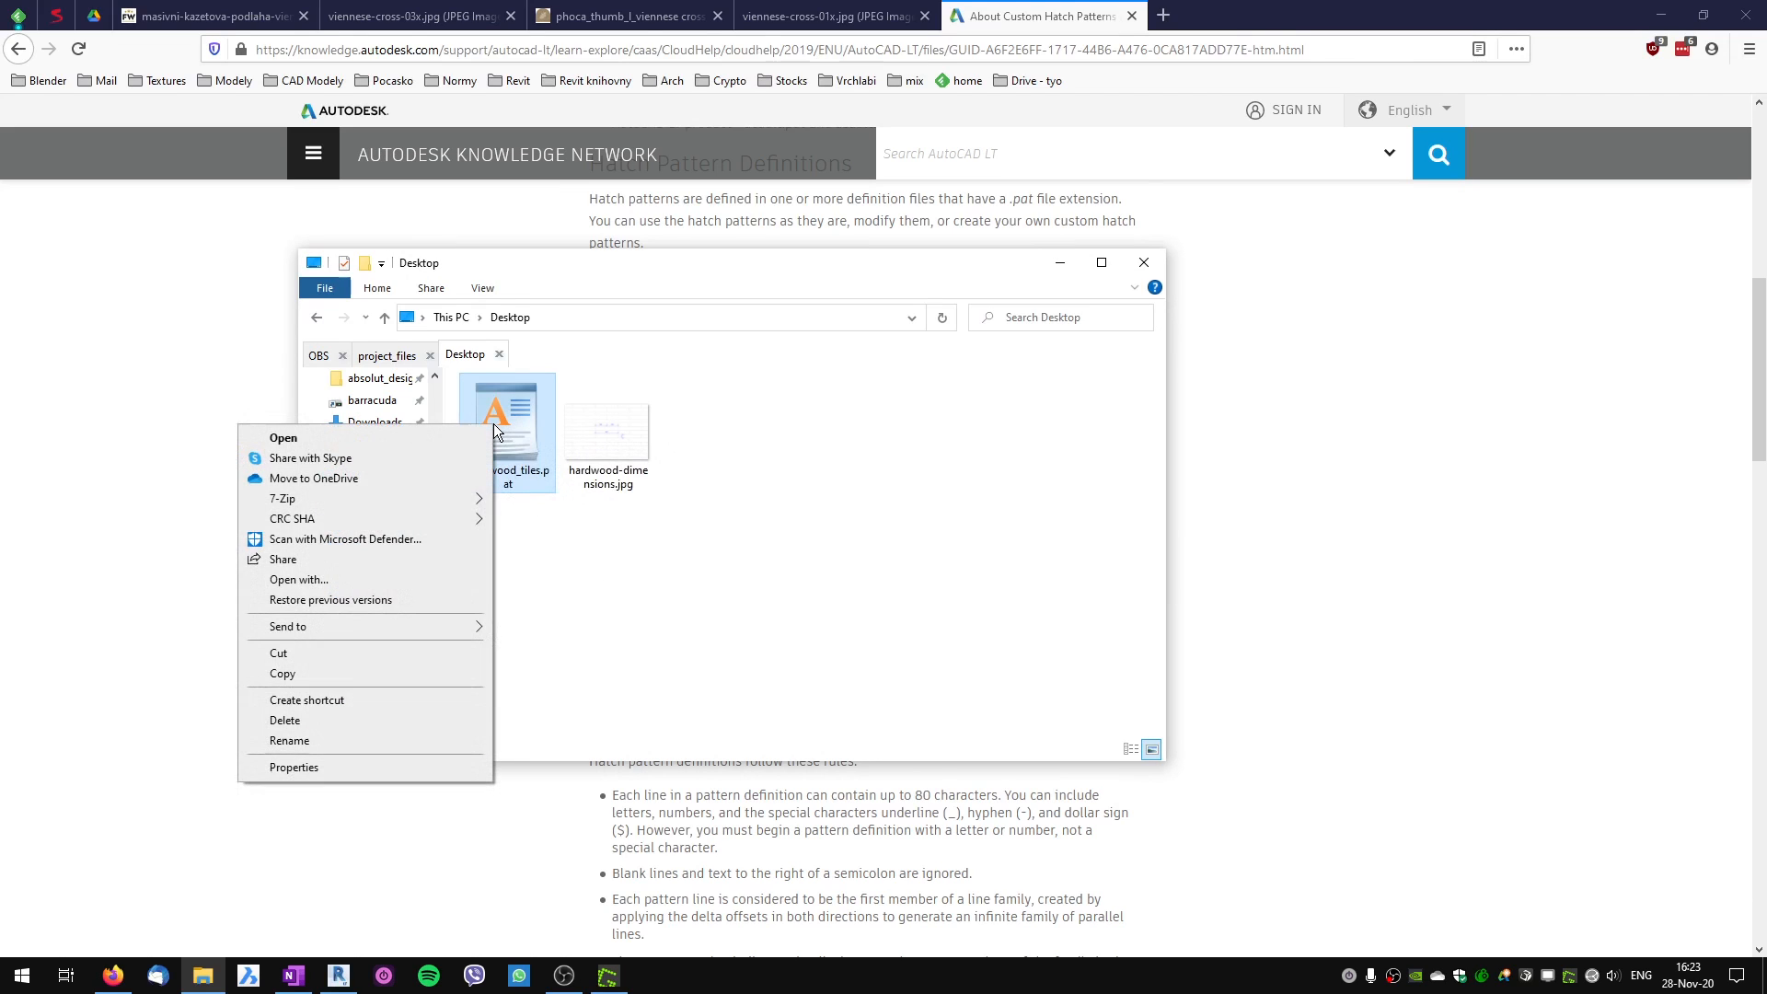
click(316, 581)
click(762, 475)
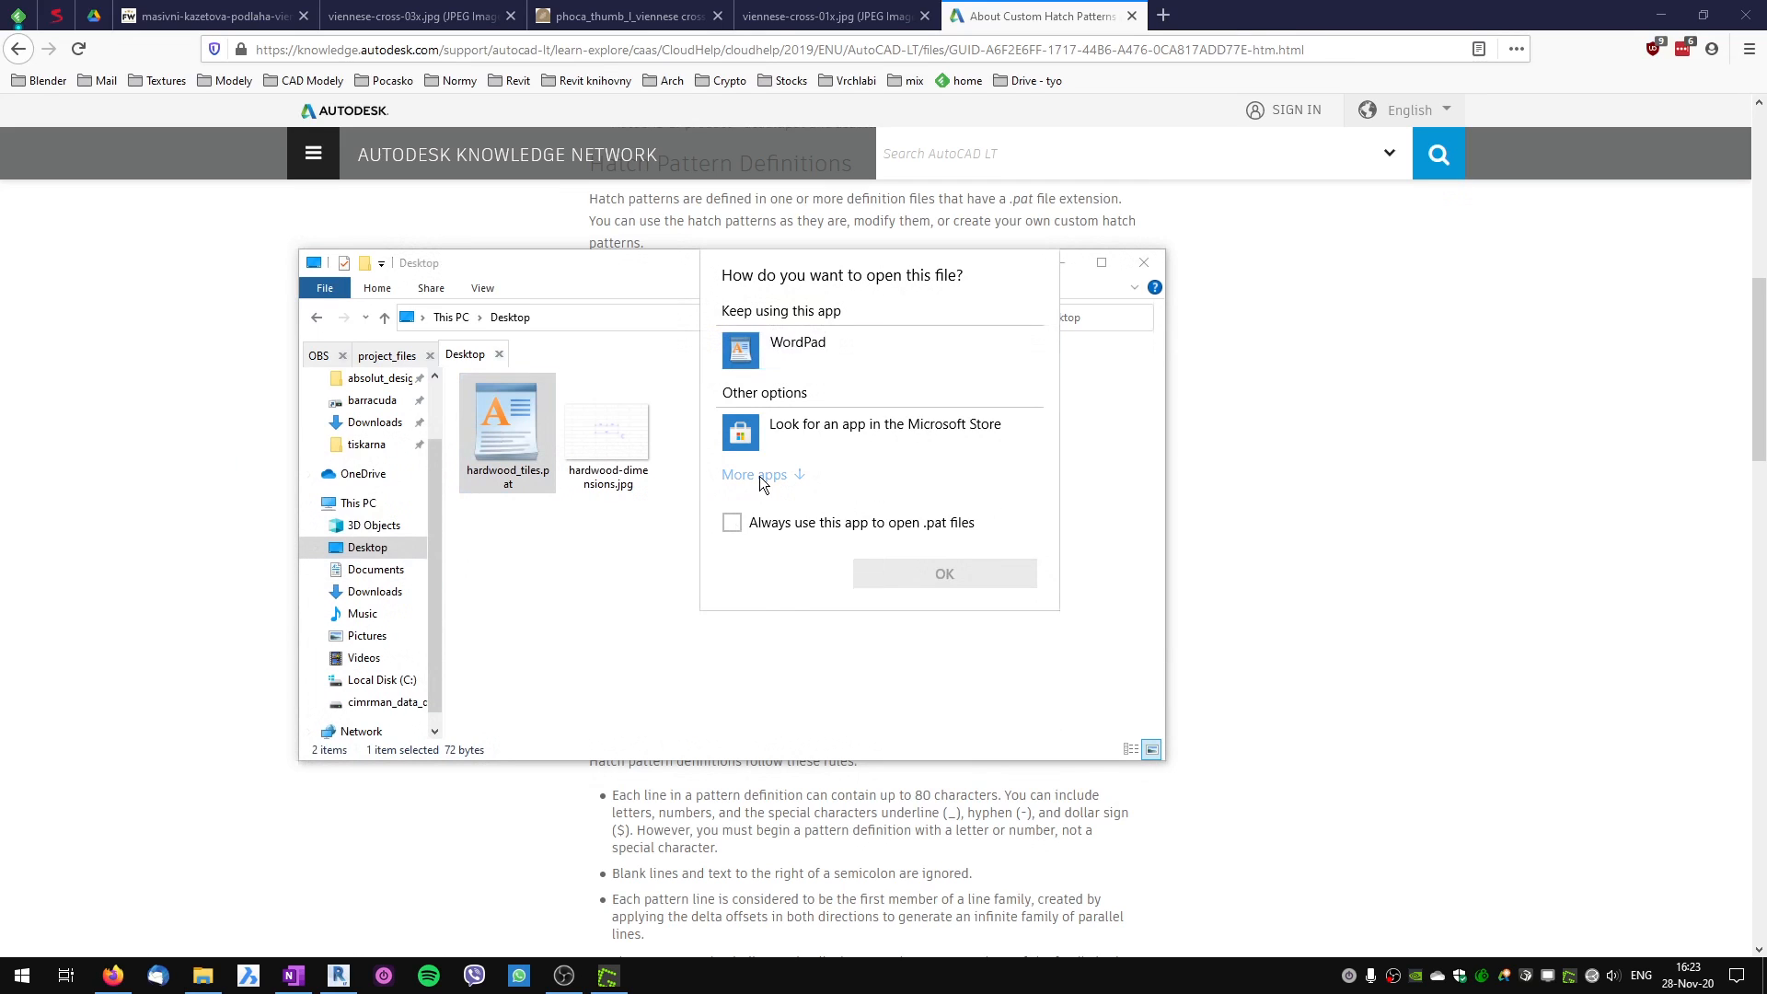
scroll(819, 458, down, 3)
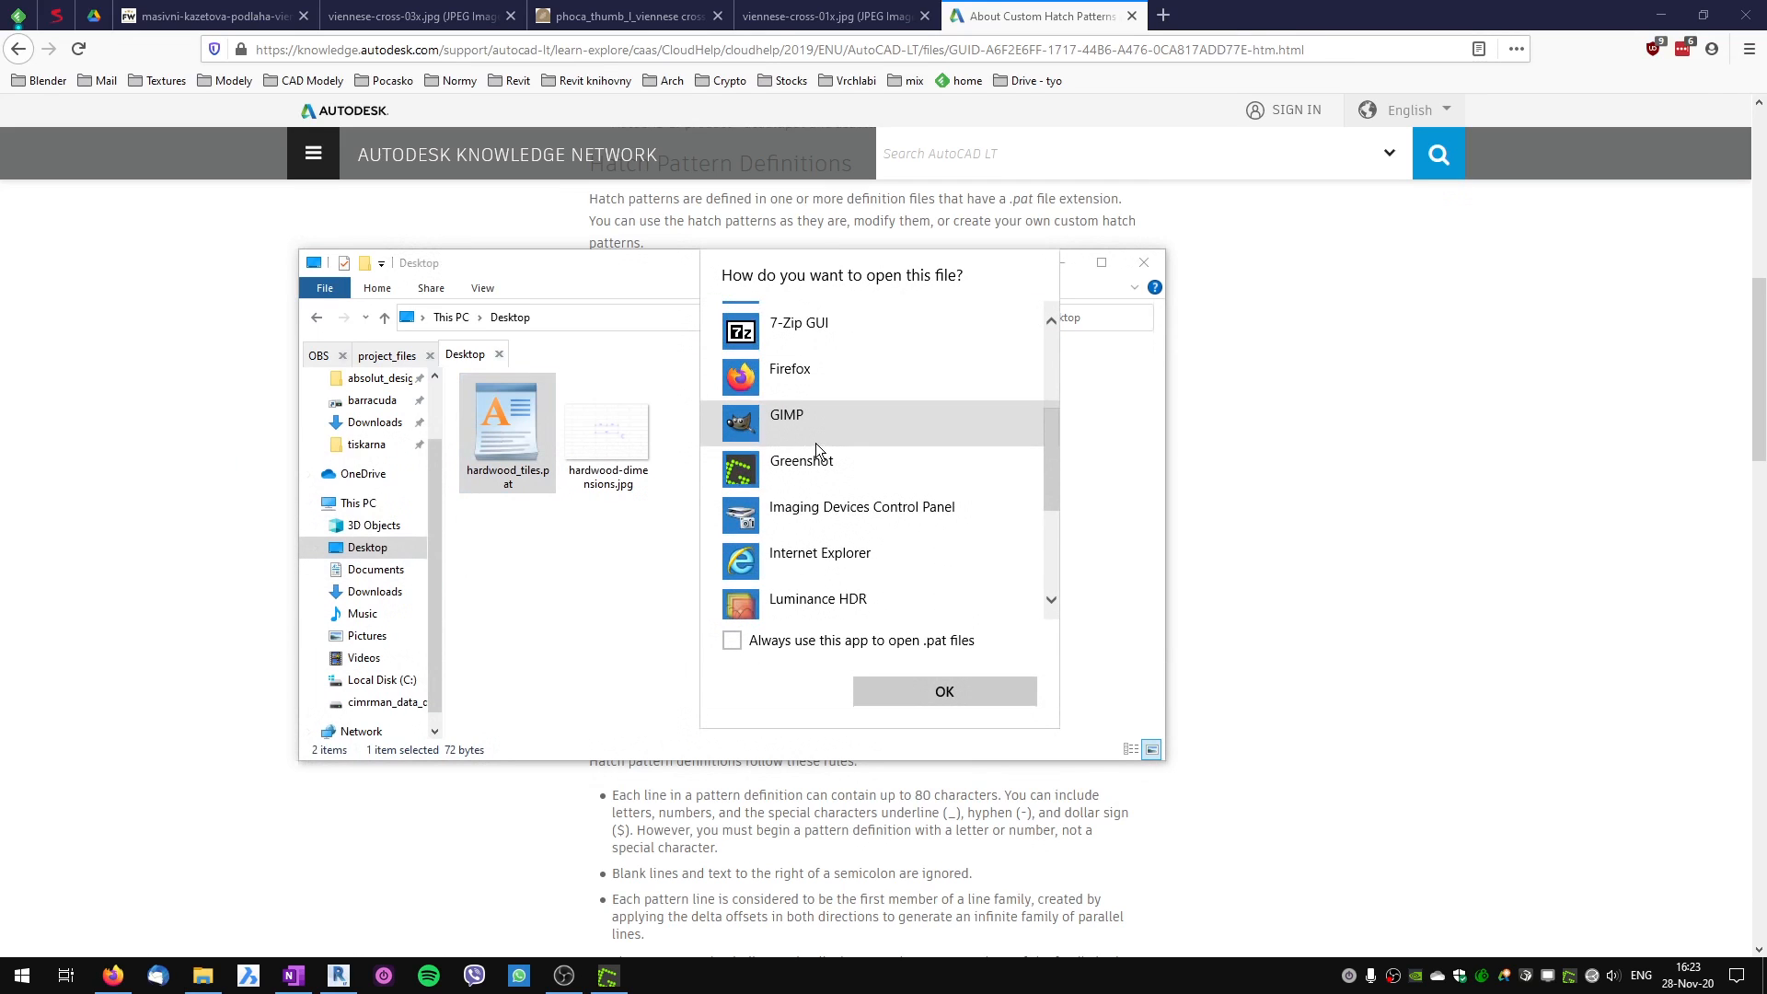
scroll(833, 457, down, 2)
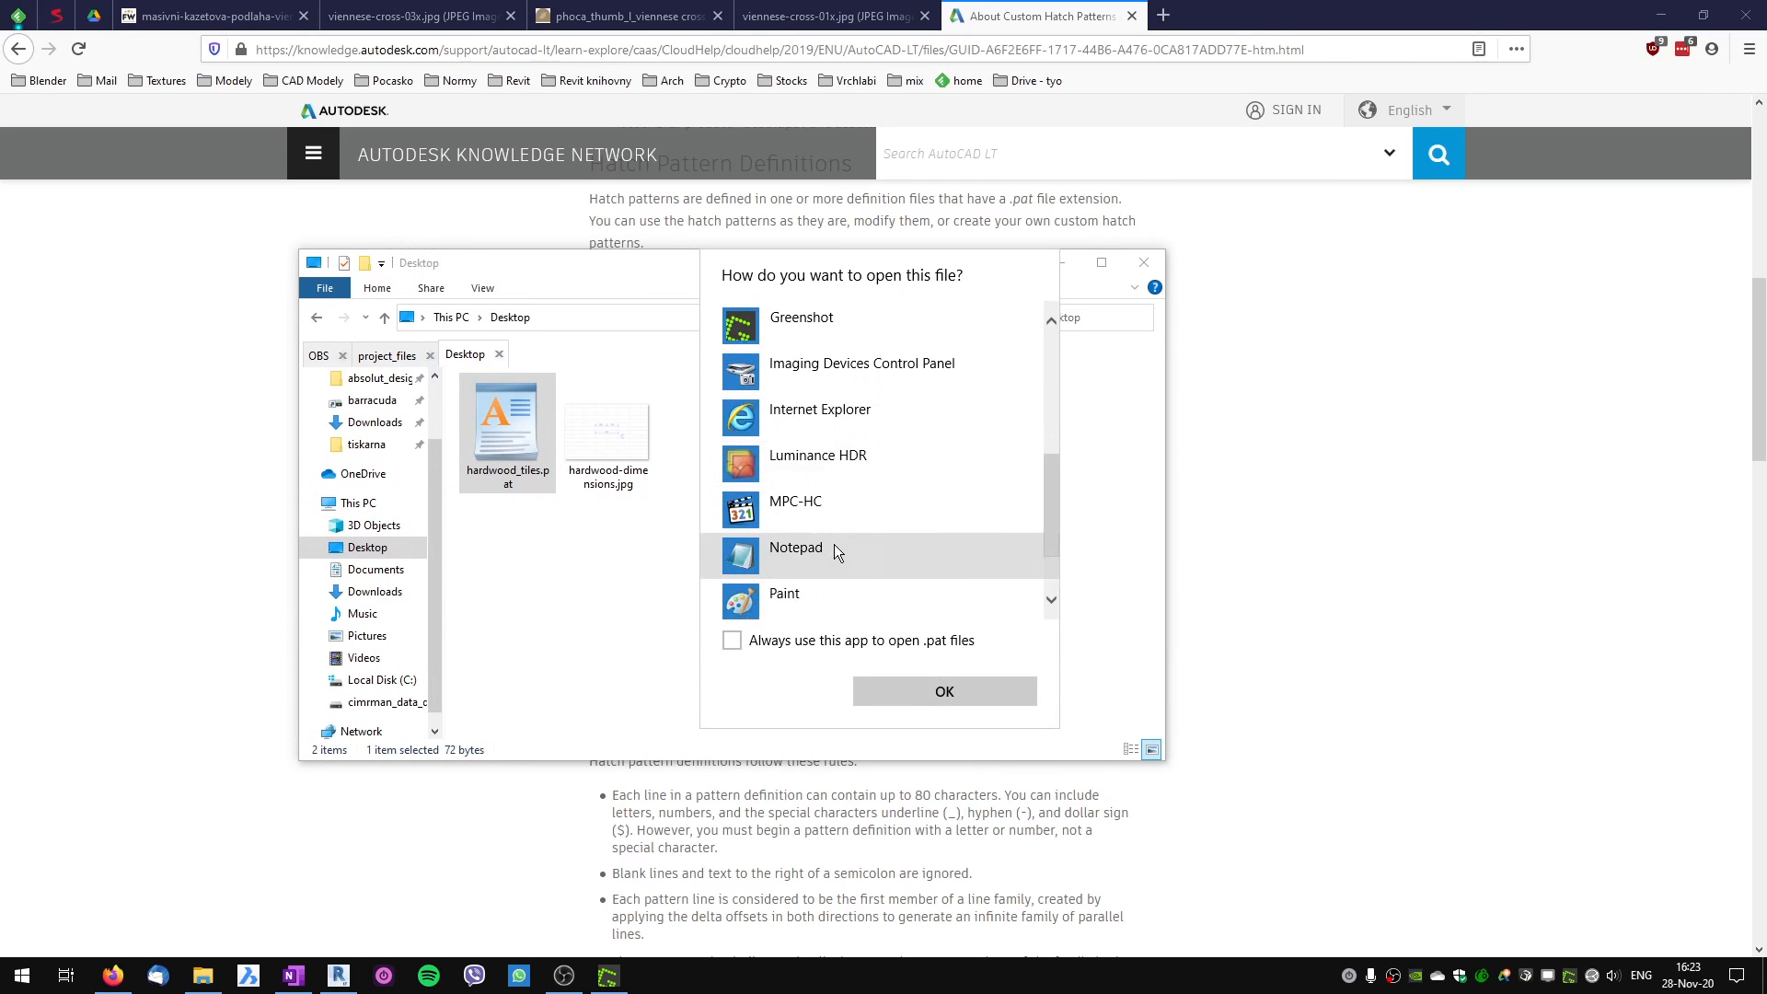
click(936, 702)
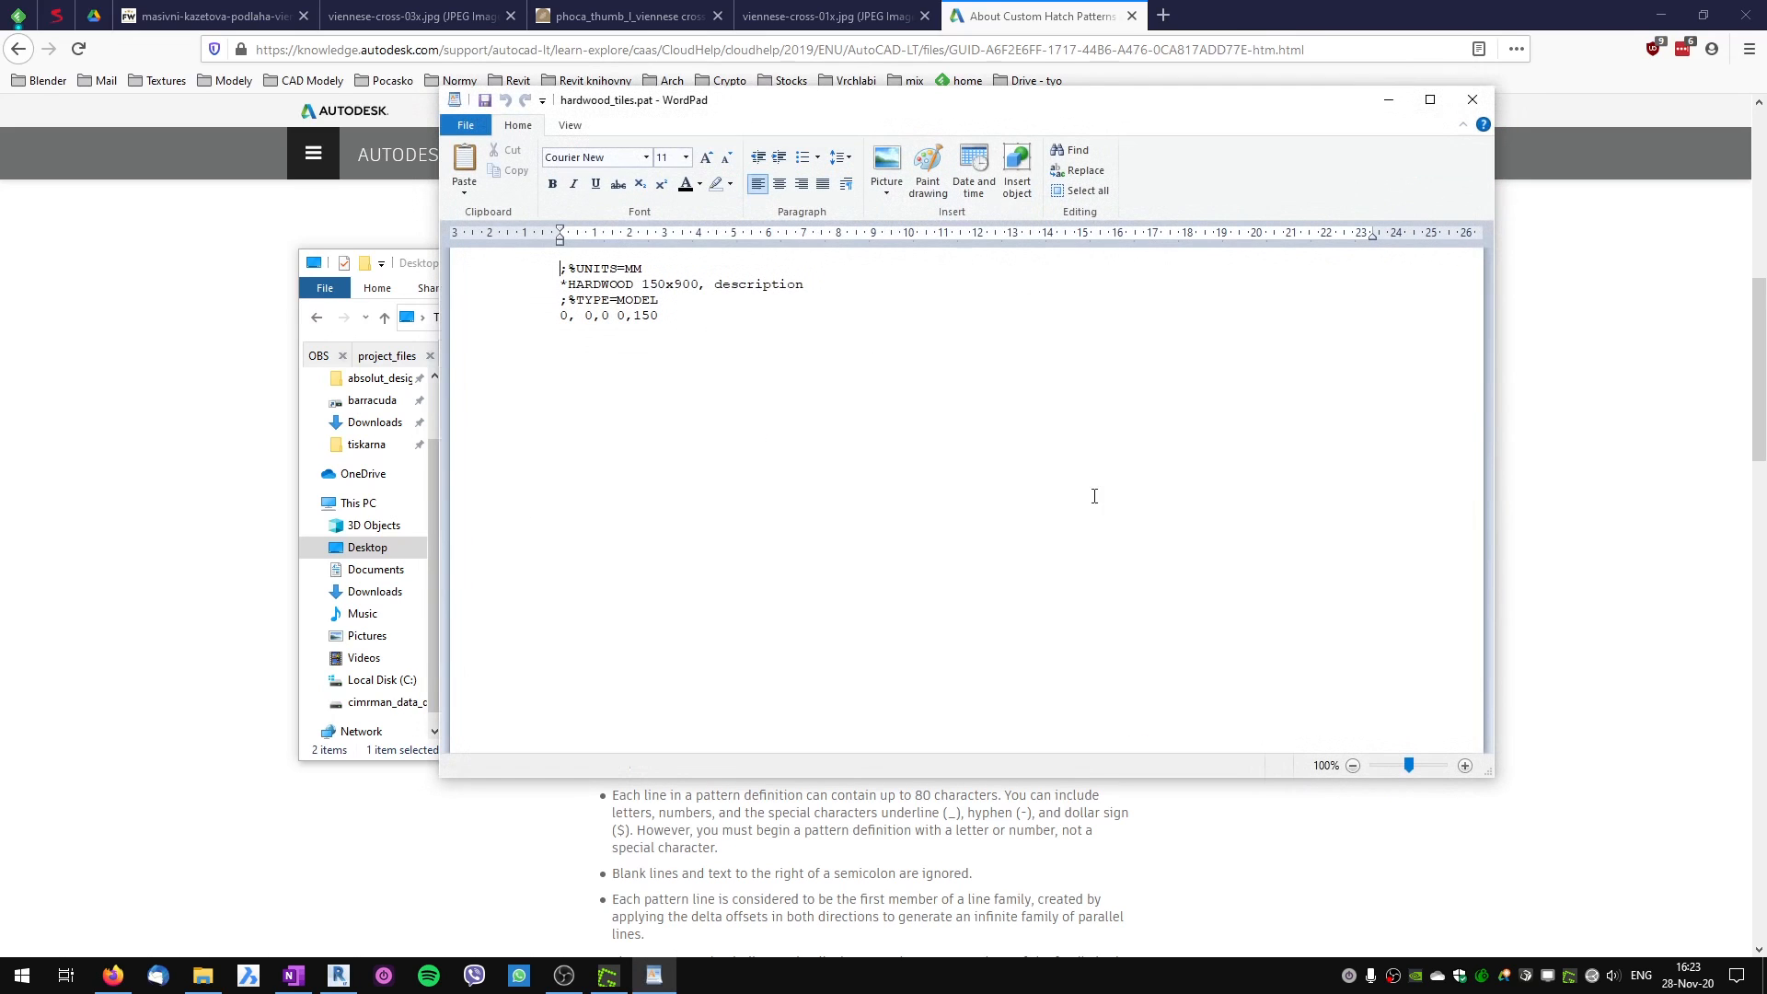
click(1477, 108)
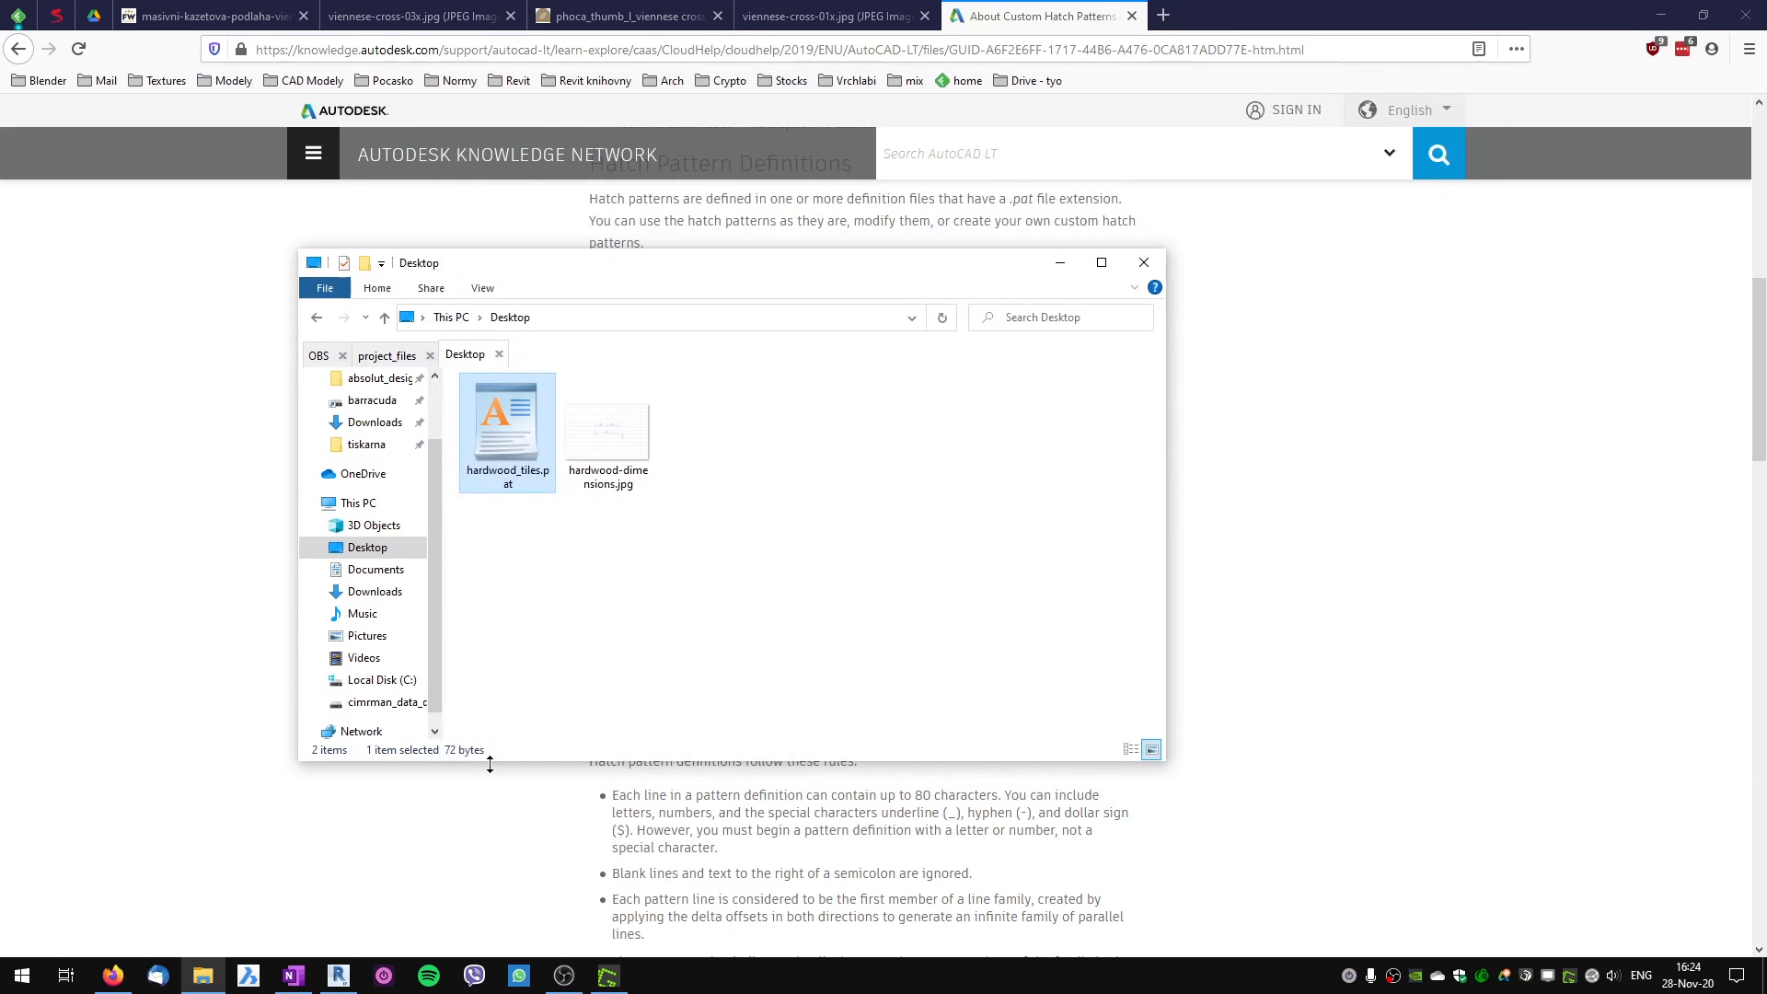
Switch to Revit LT and open the material selection for the Finish 2 layer of the Default 200 tiles floor in plan 3.13.
click(339, 976)
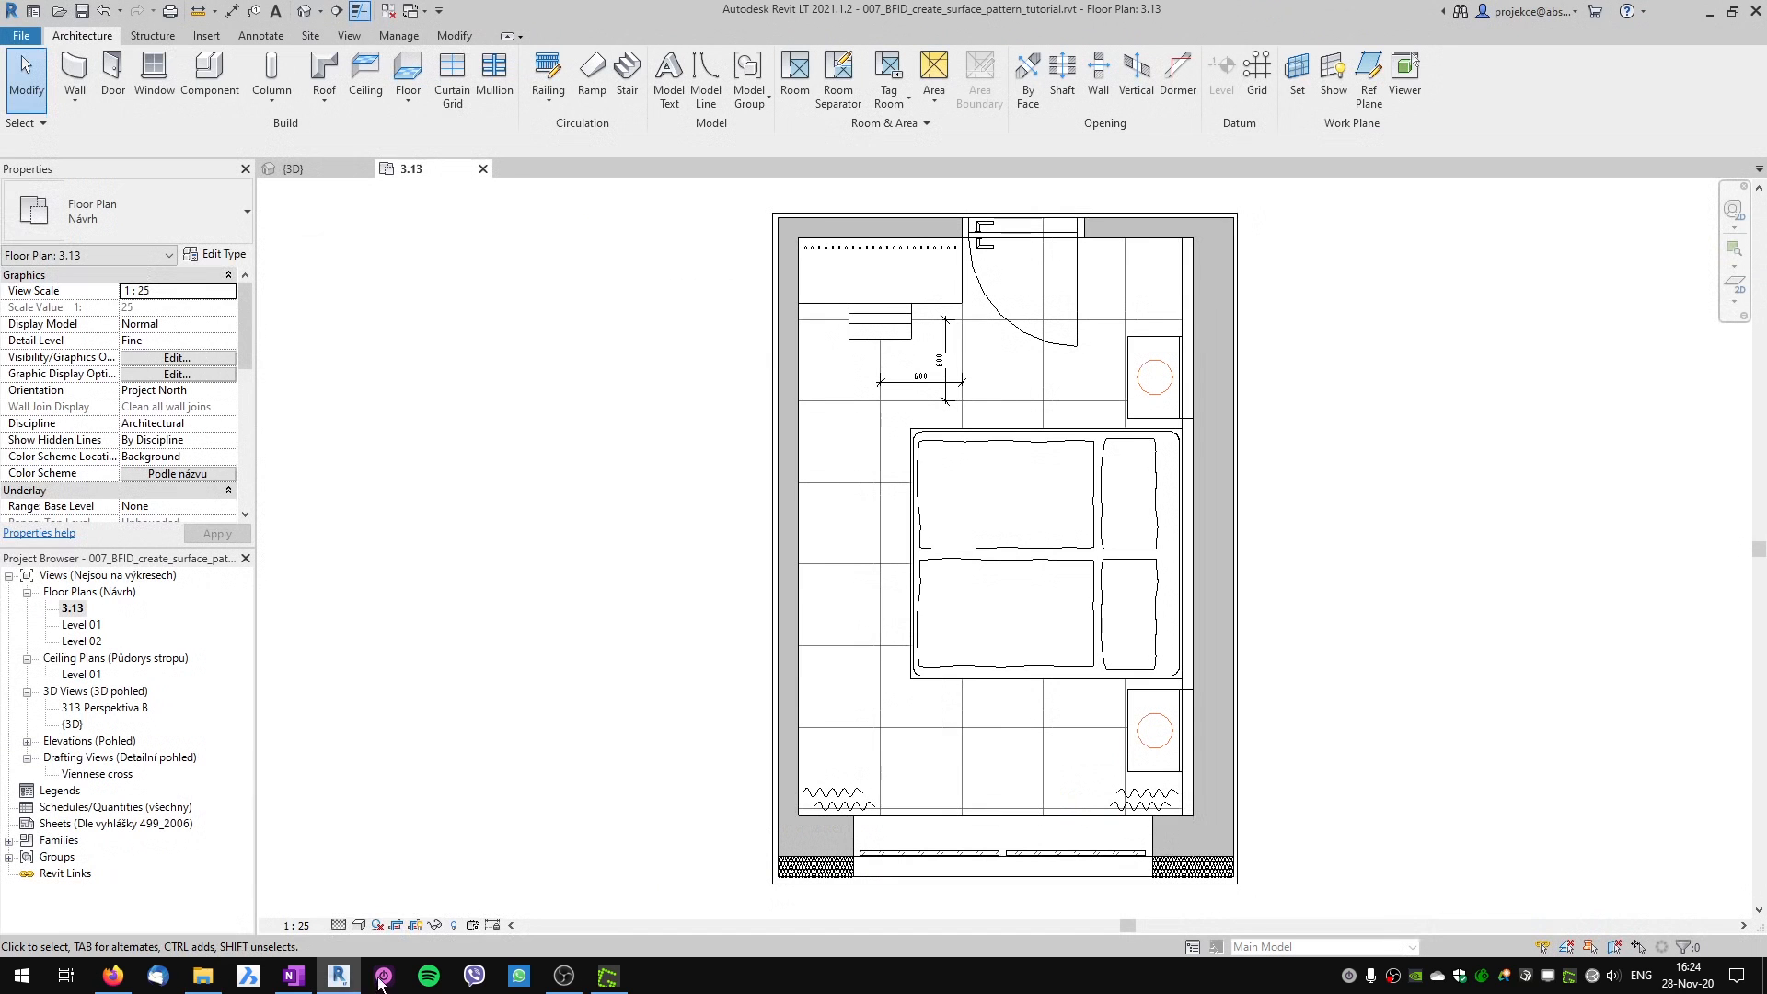
click(885, 559)
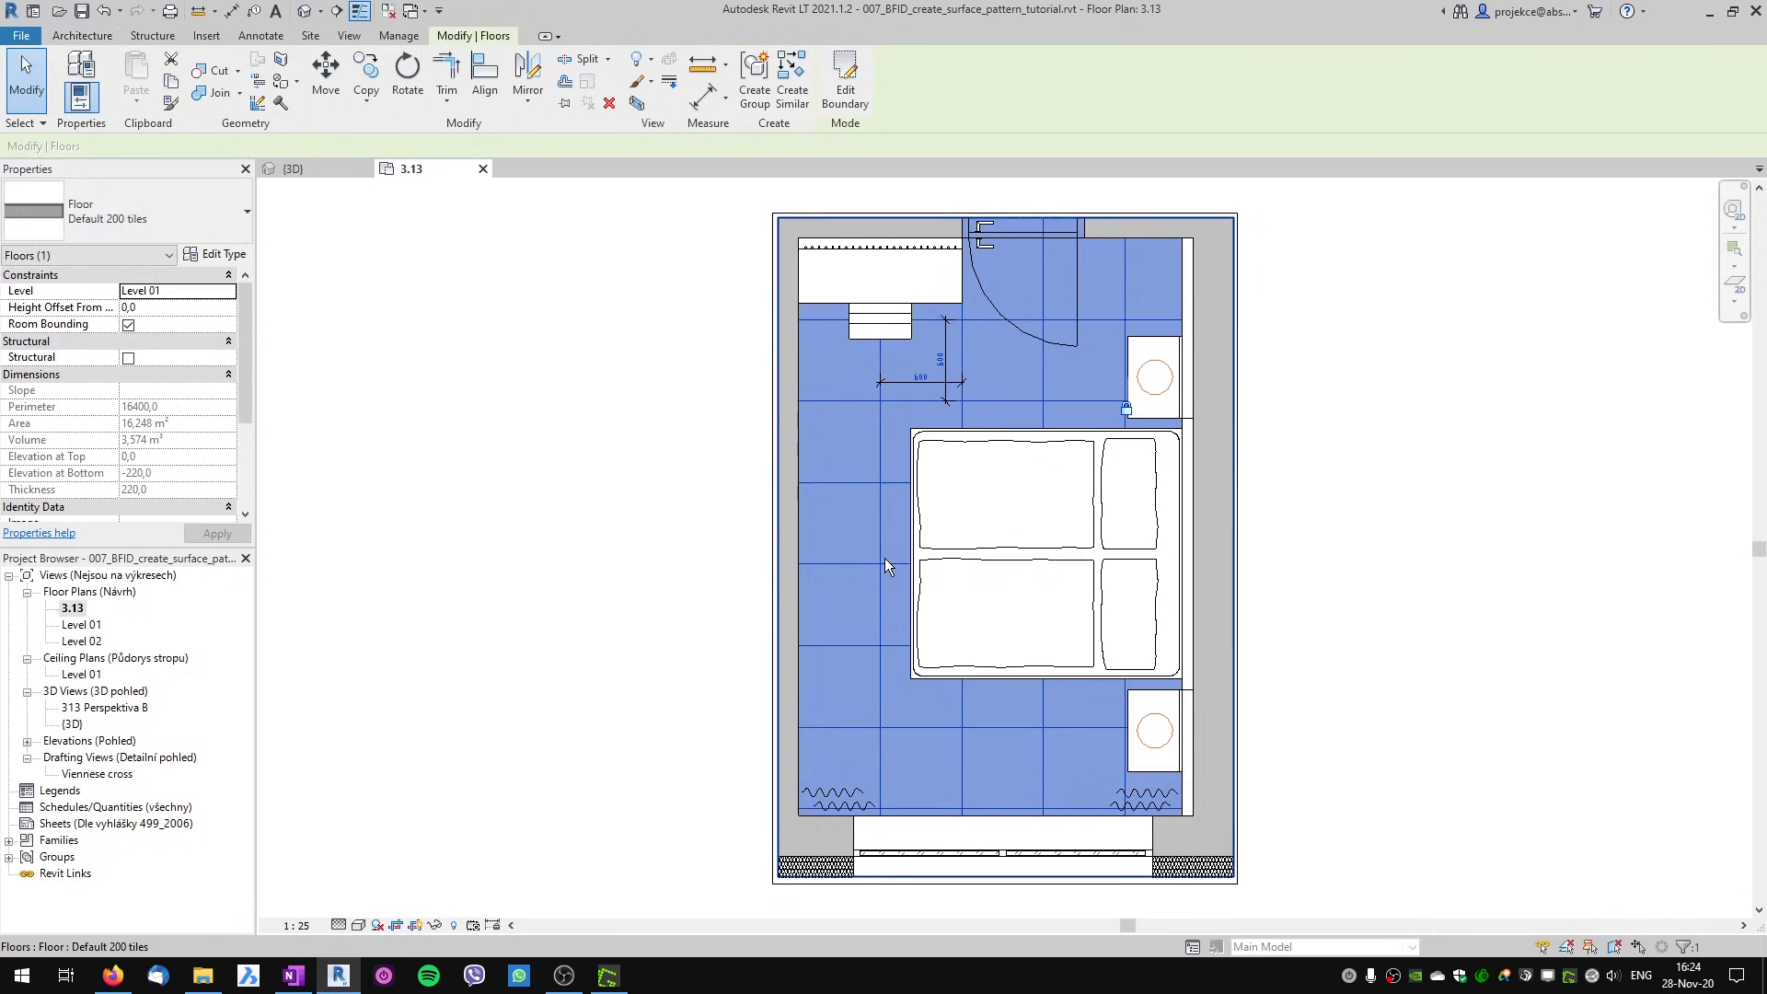
click(219, 254)
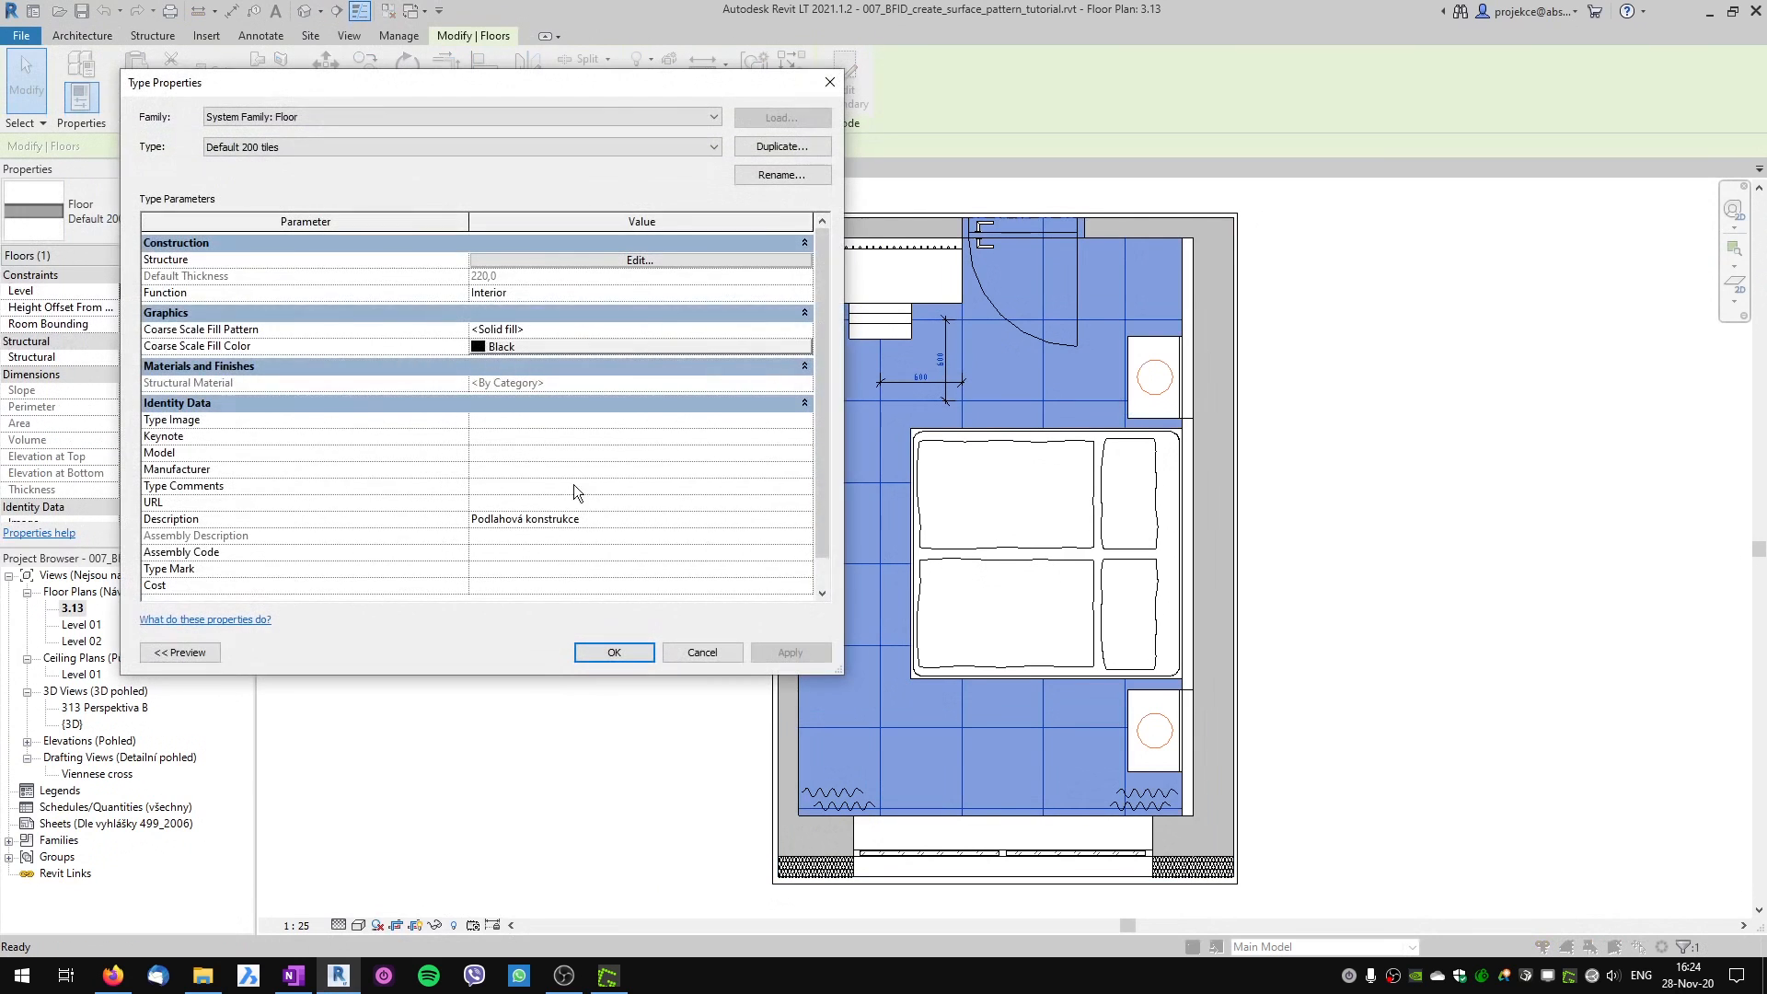
click(649, 259)
click(461, 203)
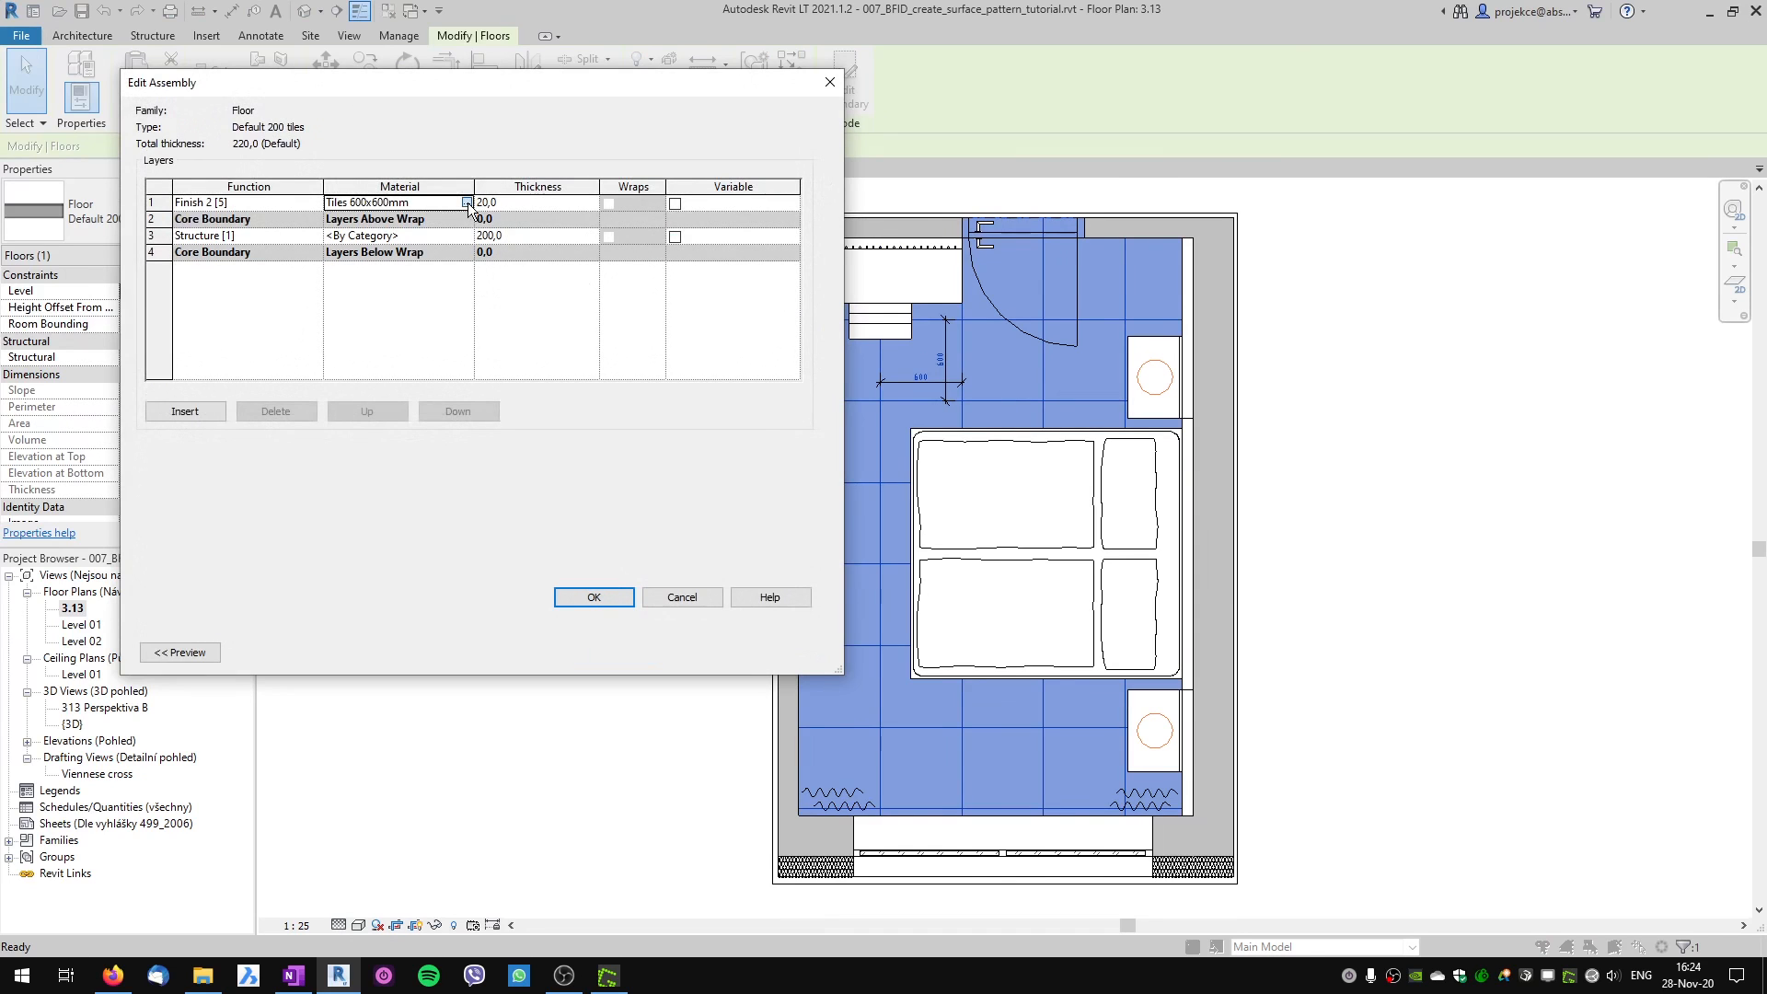
click(467, 202)
Create a new material and name it hardwood 900x150.
click(72, 819)
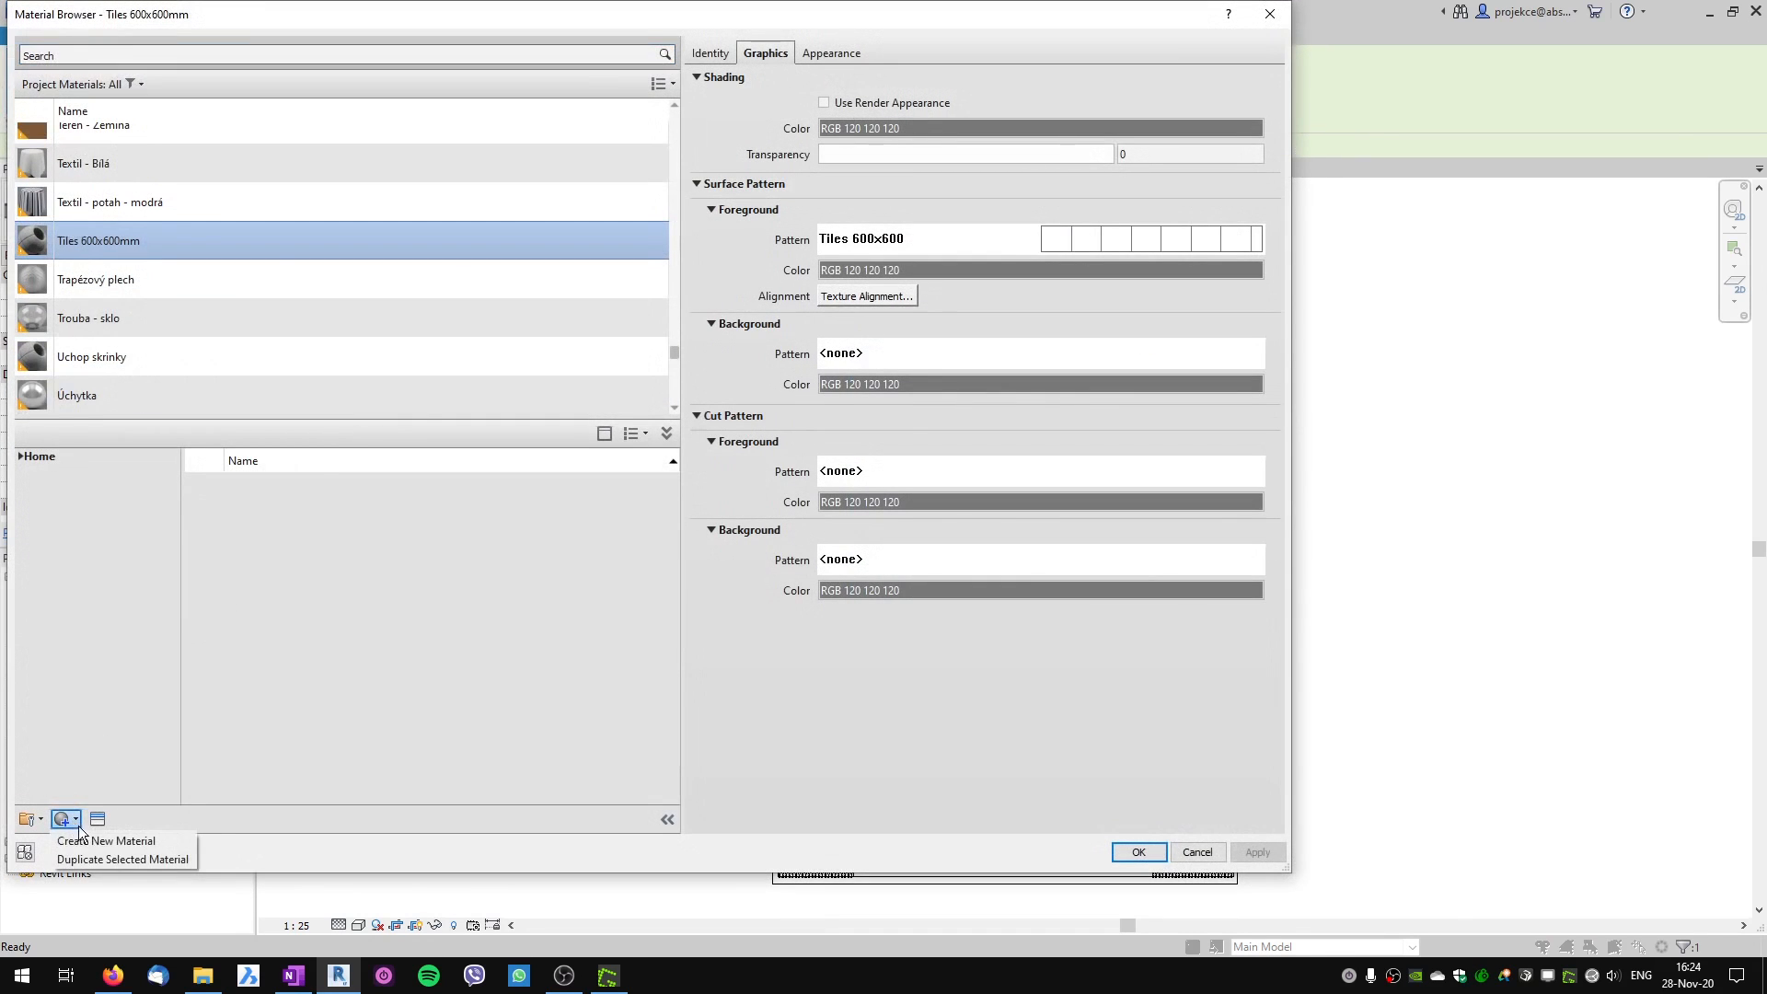
click(115, 838)
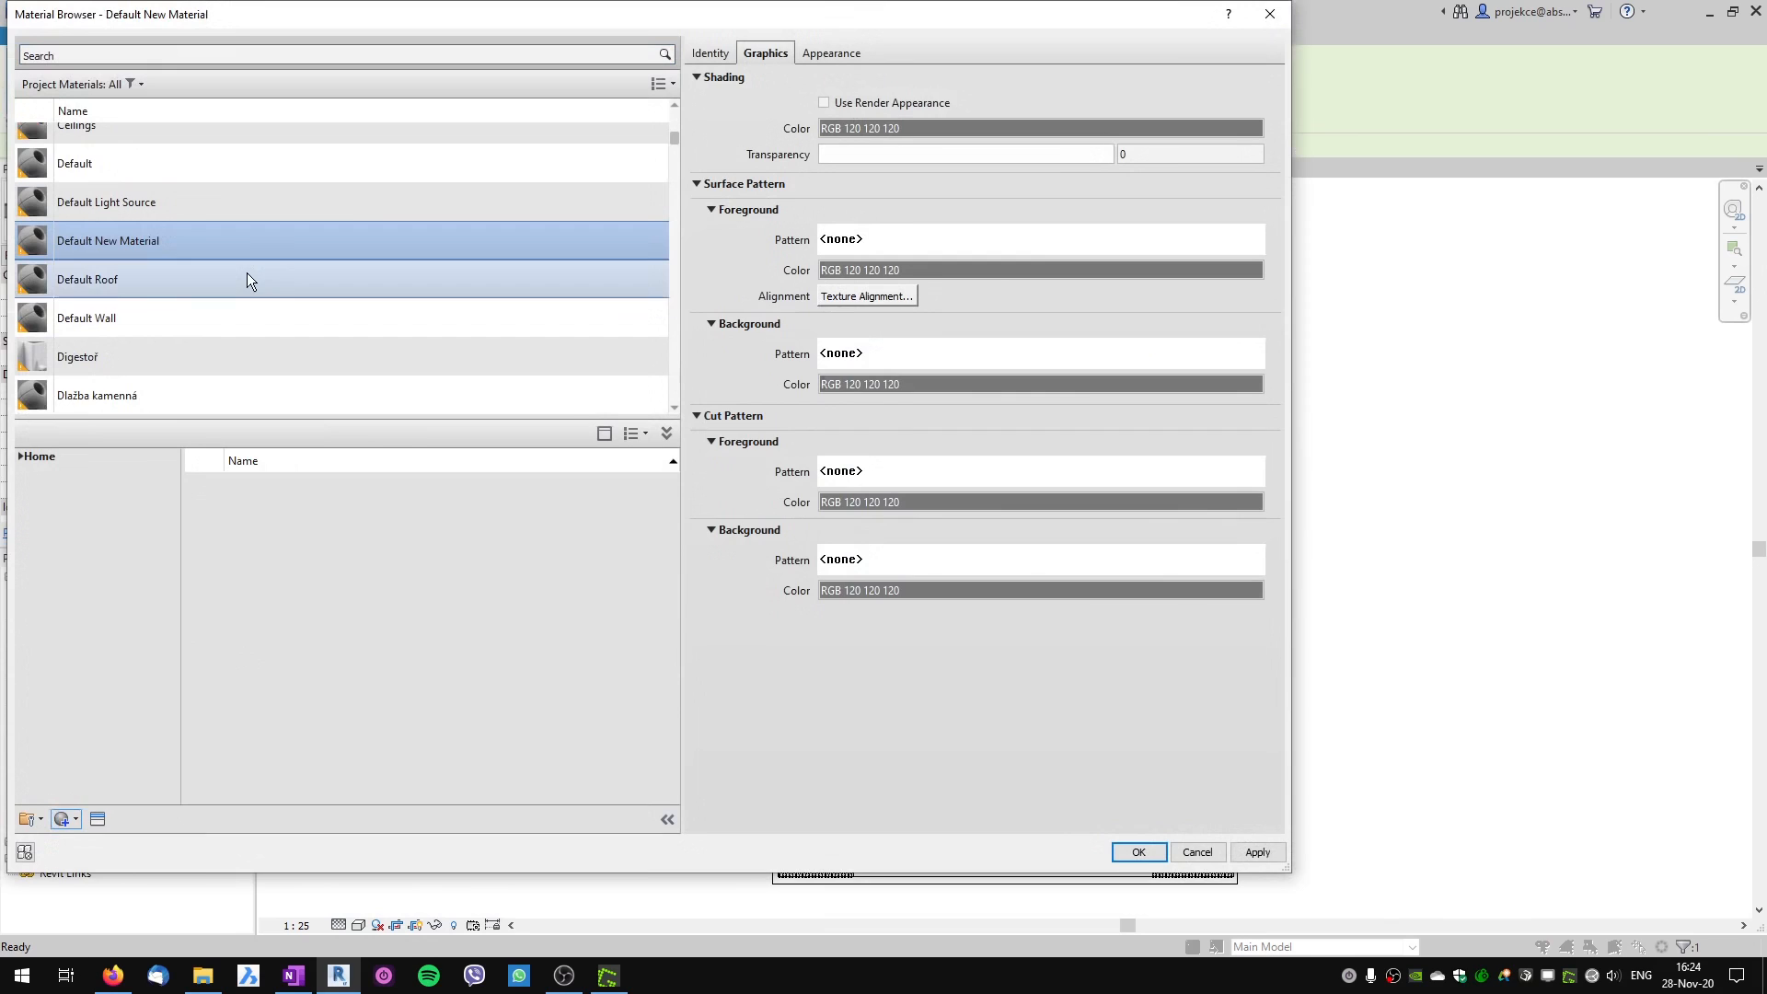
right_click(226, 247)
click(282, 296)
text(ha)
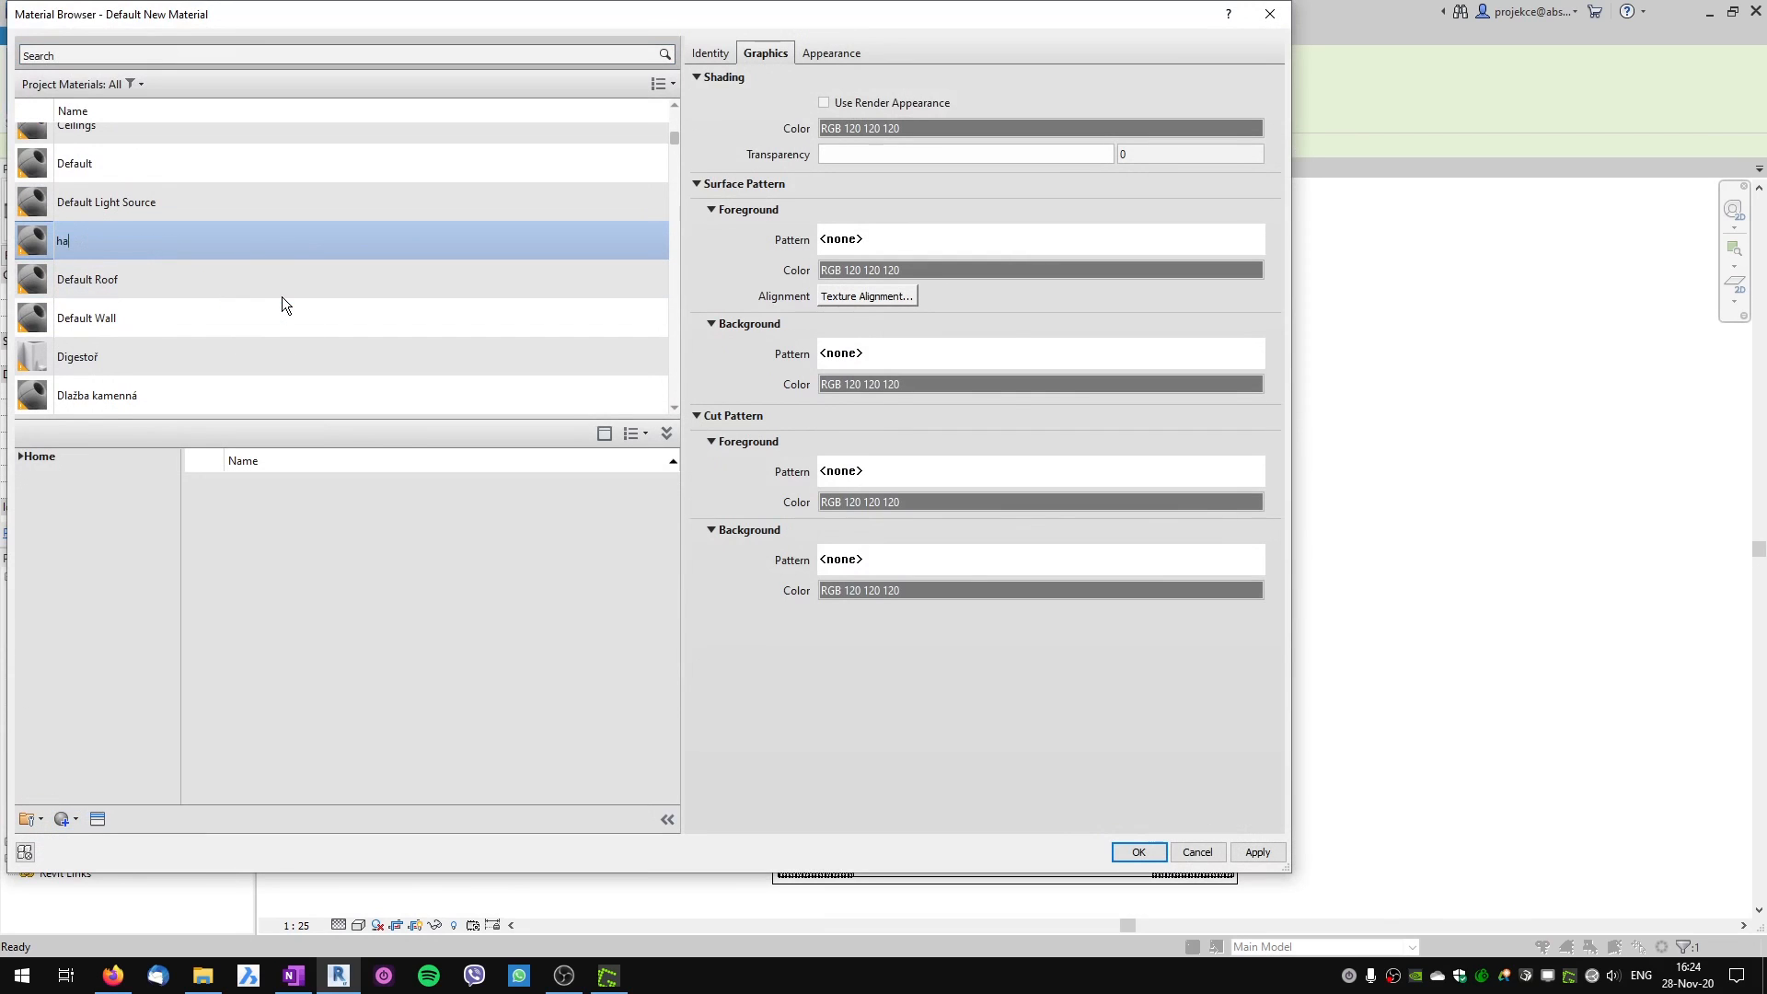
text(rdwood 900x150)
key(Return)
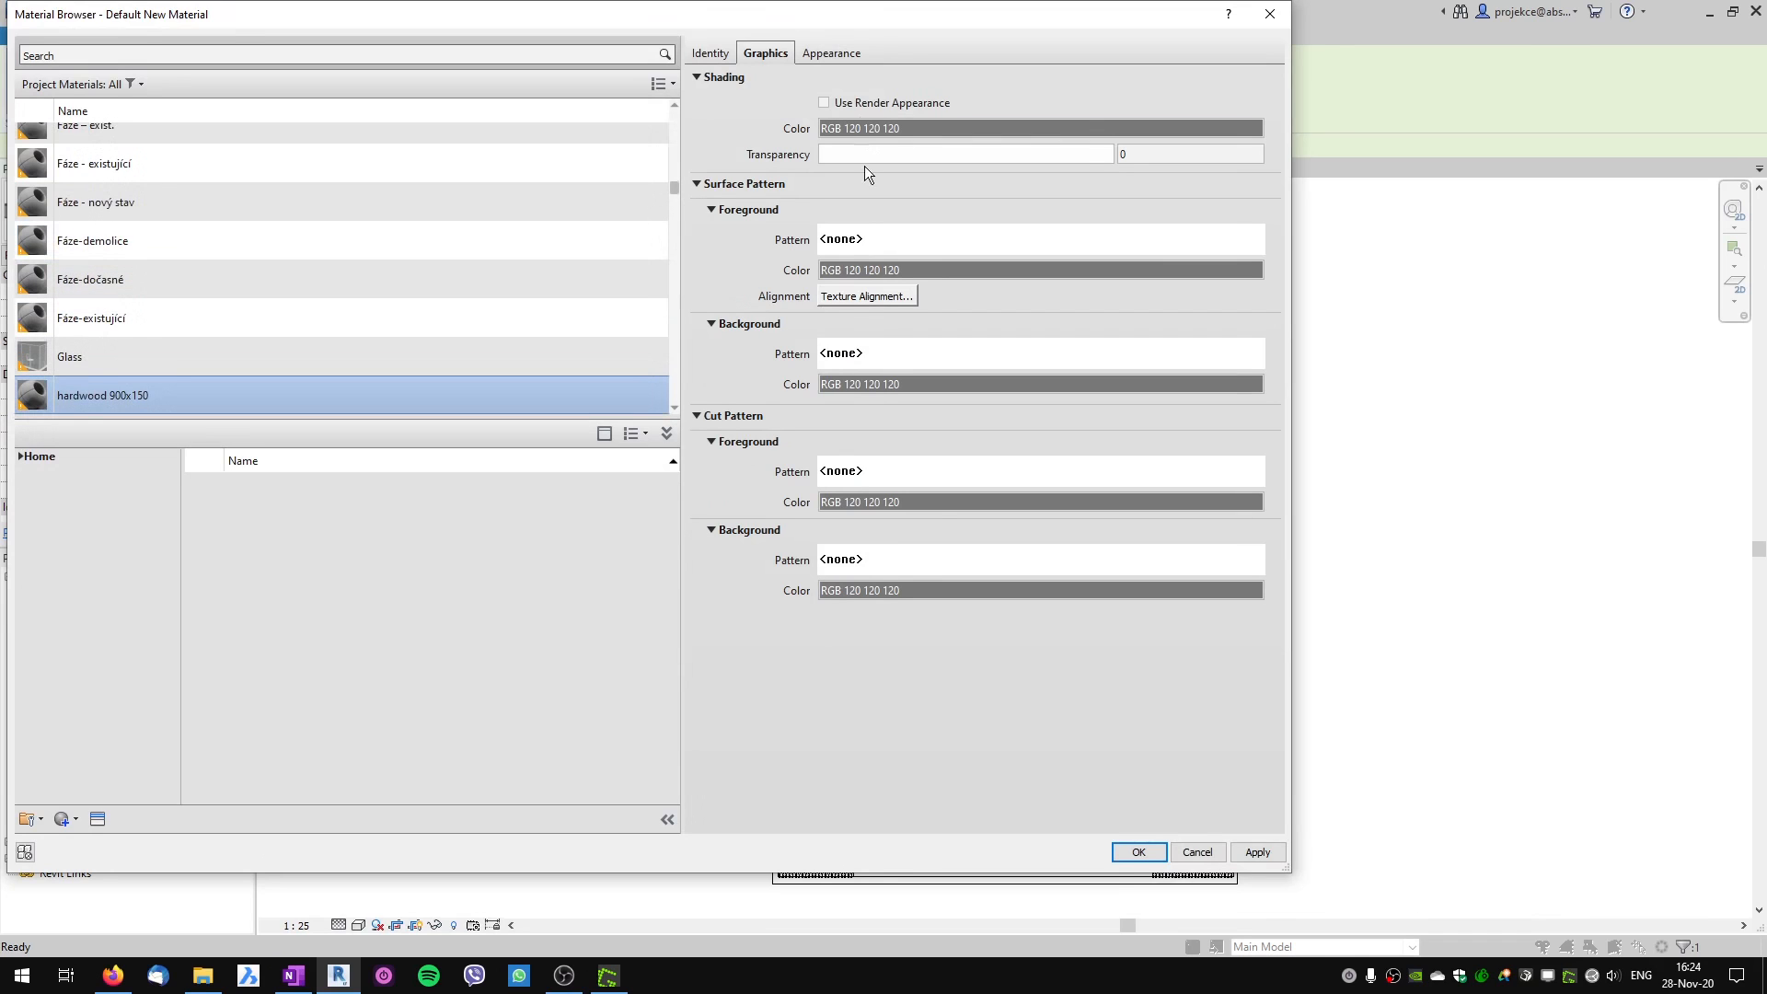
For the material's surface foreground, start a new Model fill pattern and set its type to Custom.
click(875, 241)
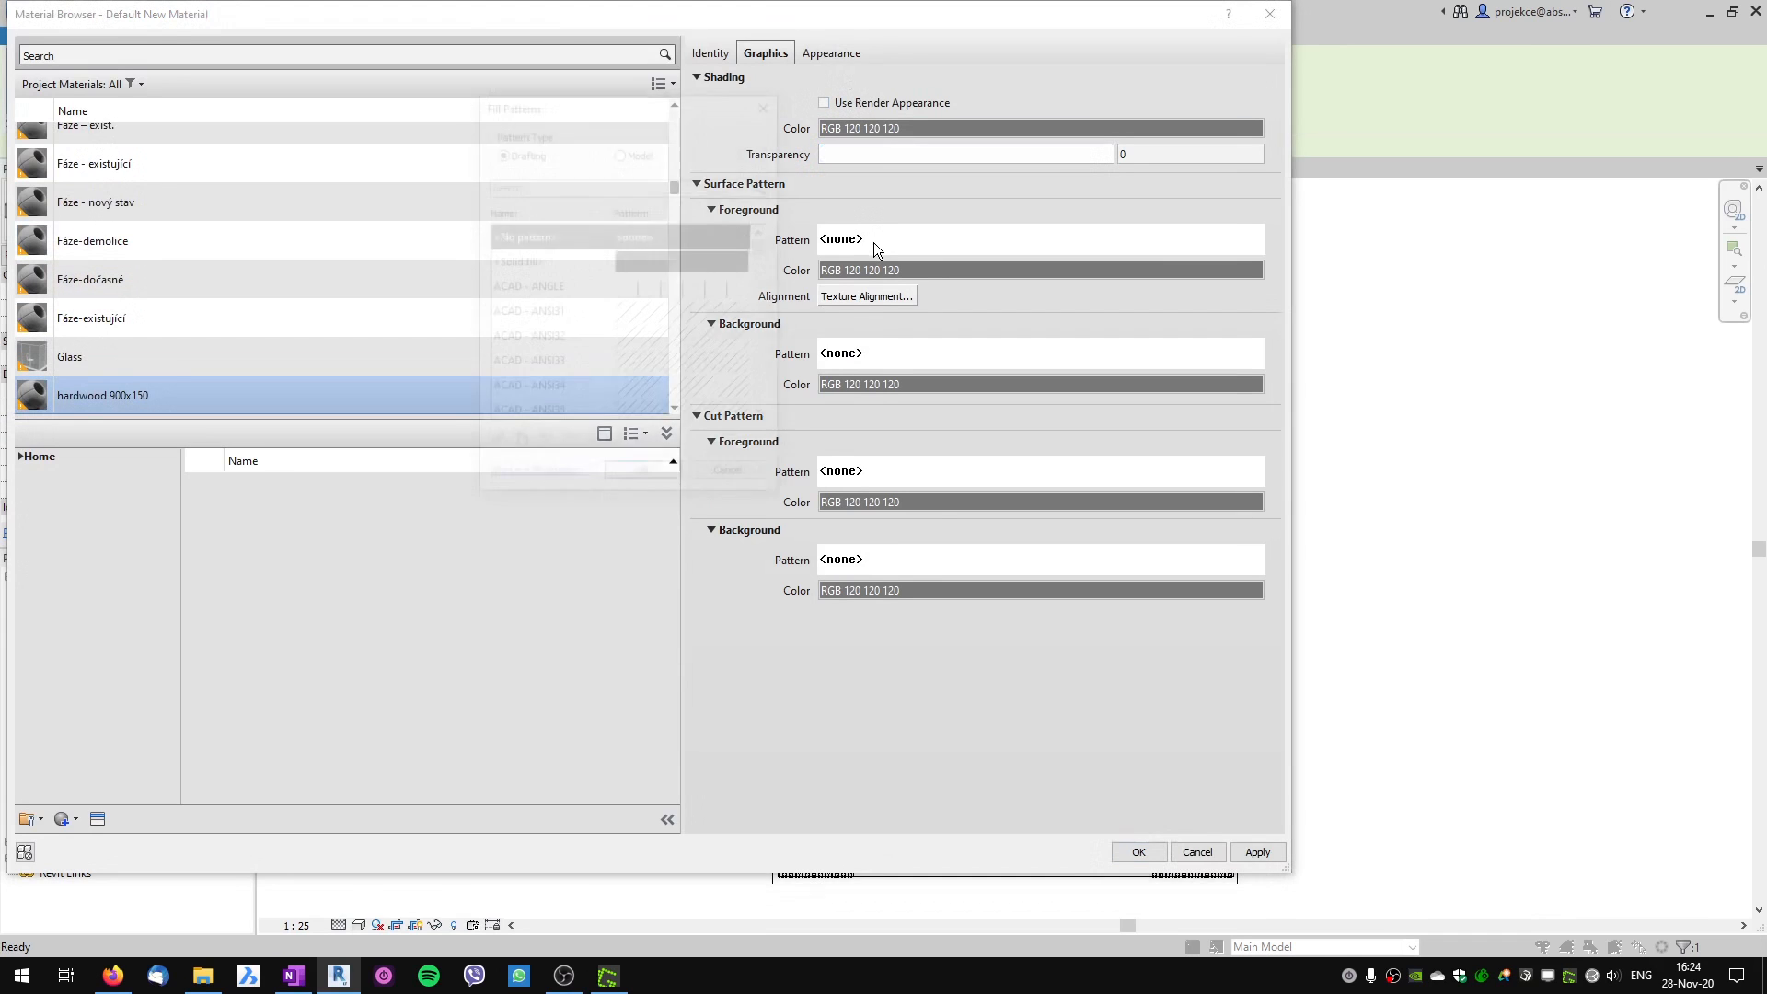
click(638, 152)
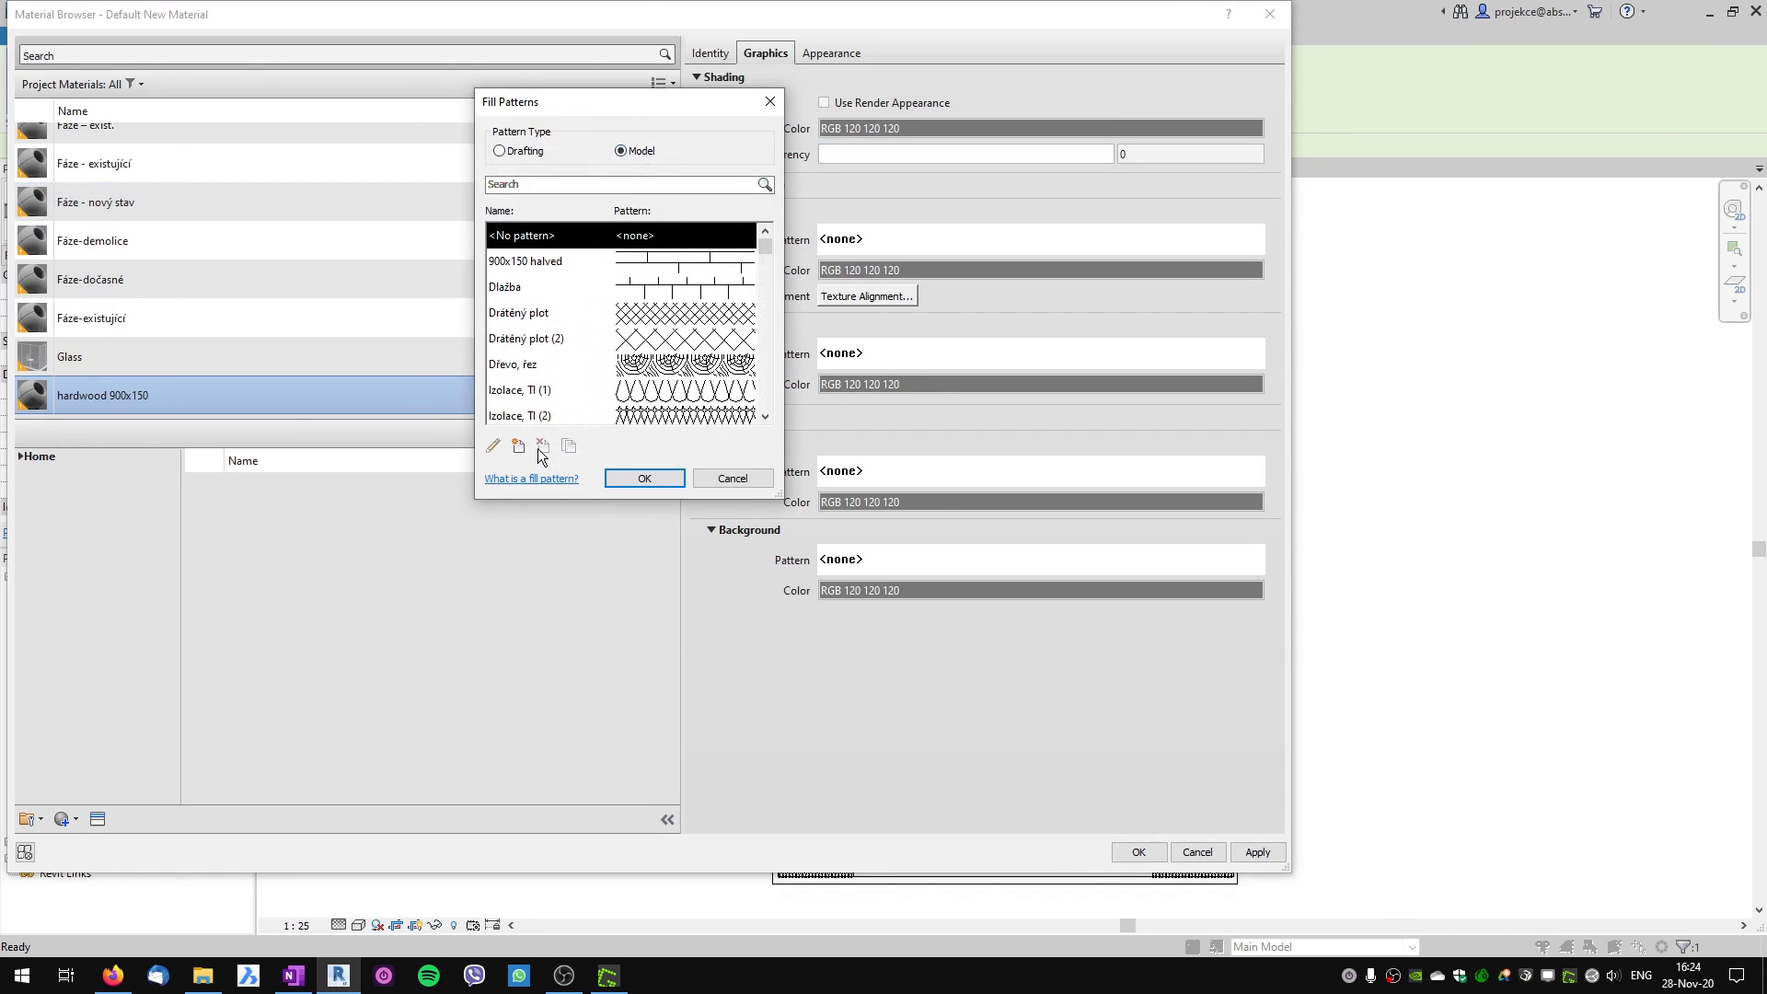
click(518, 446)
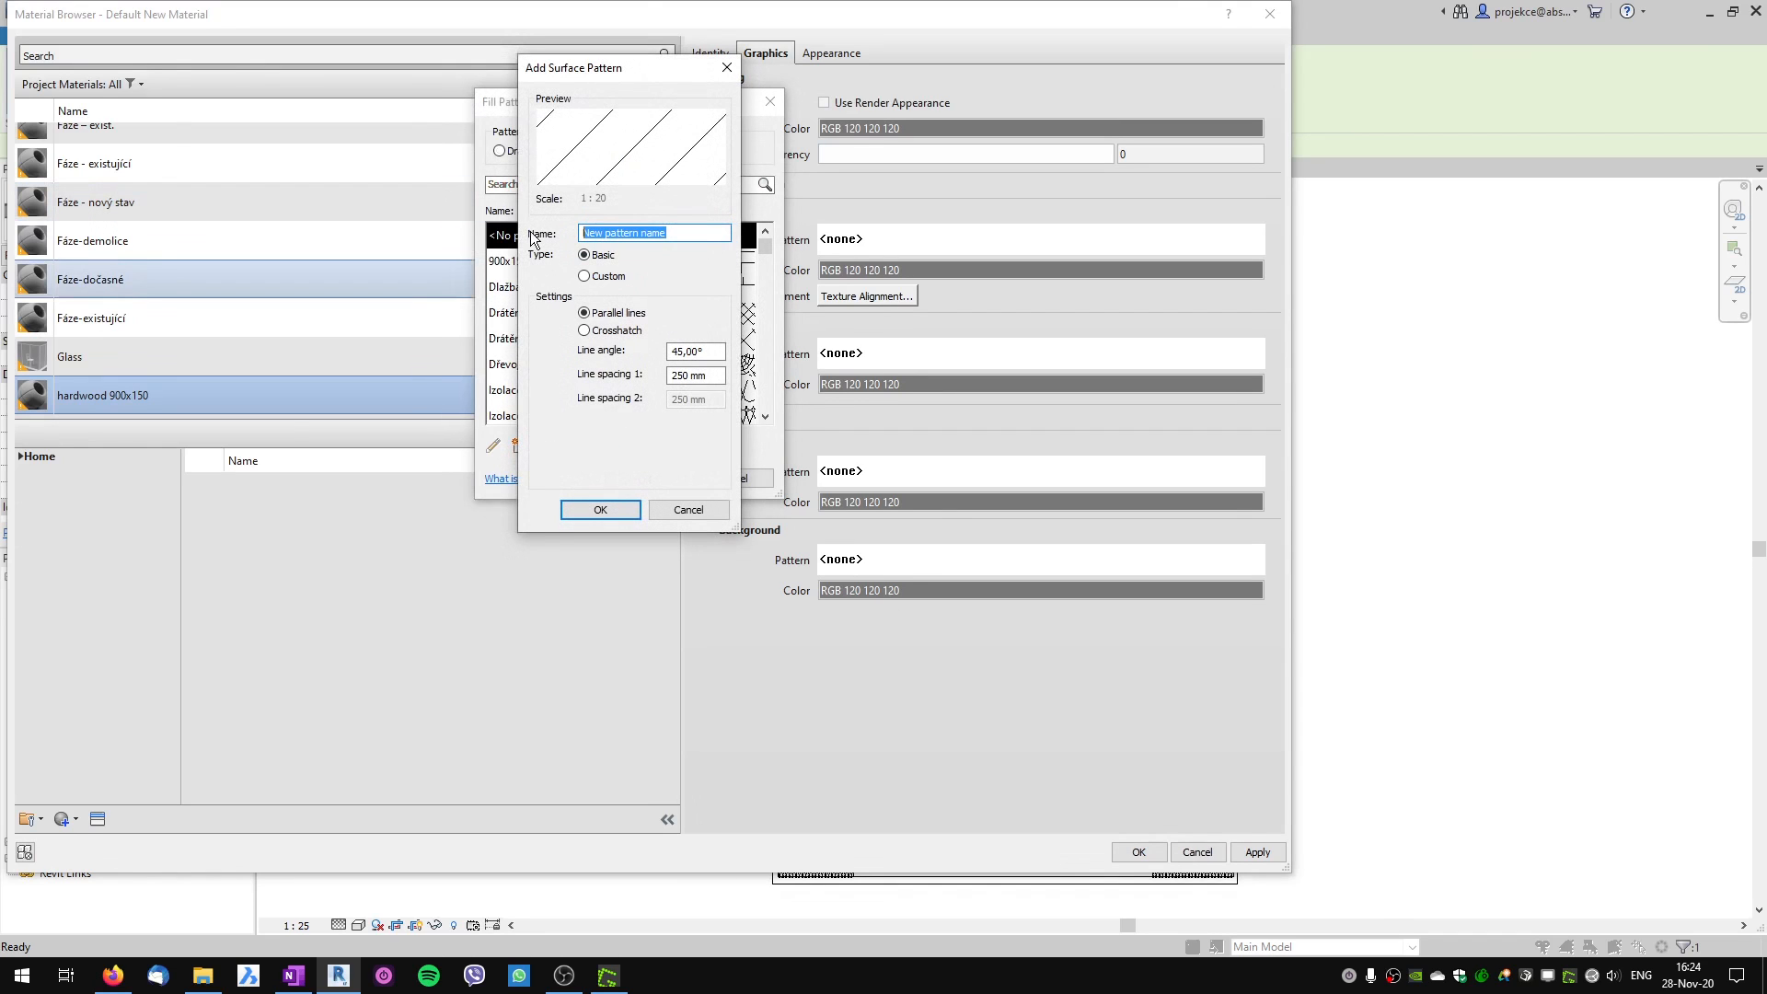
text(har)
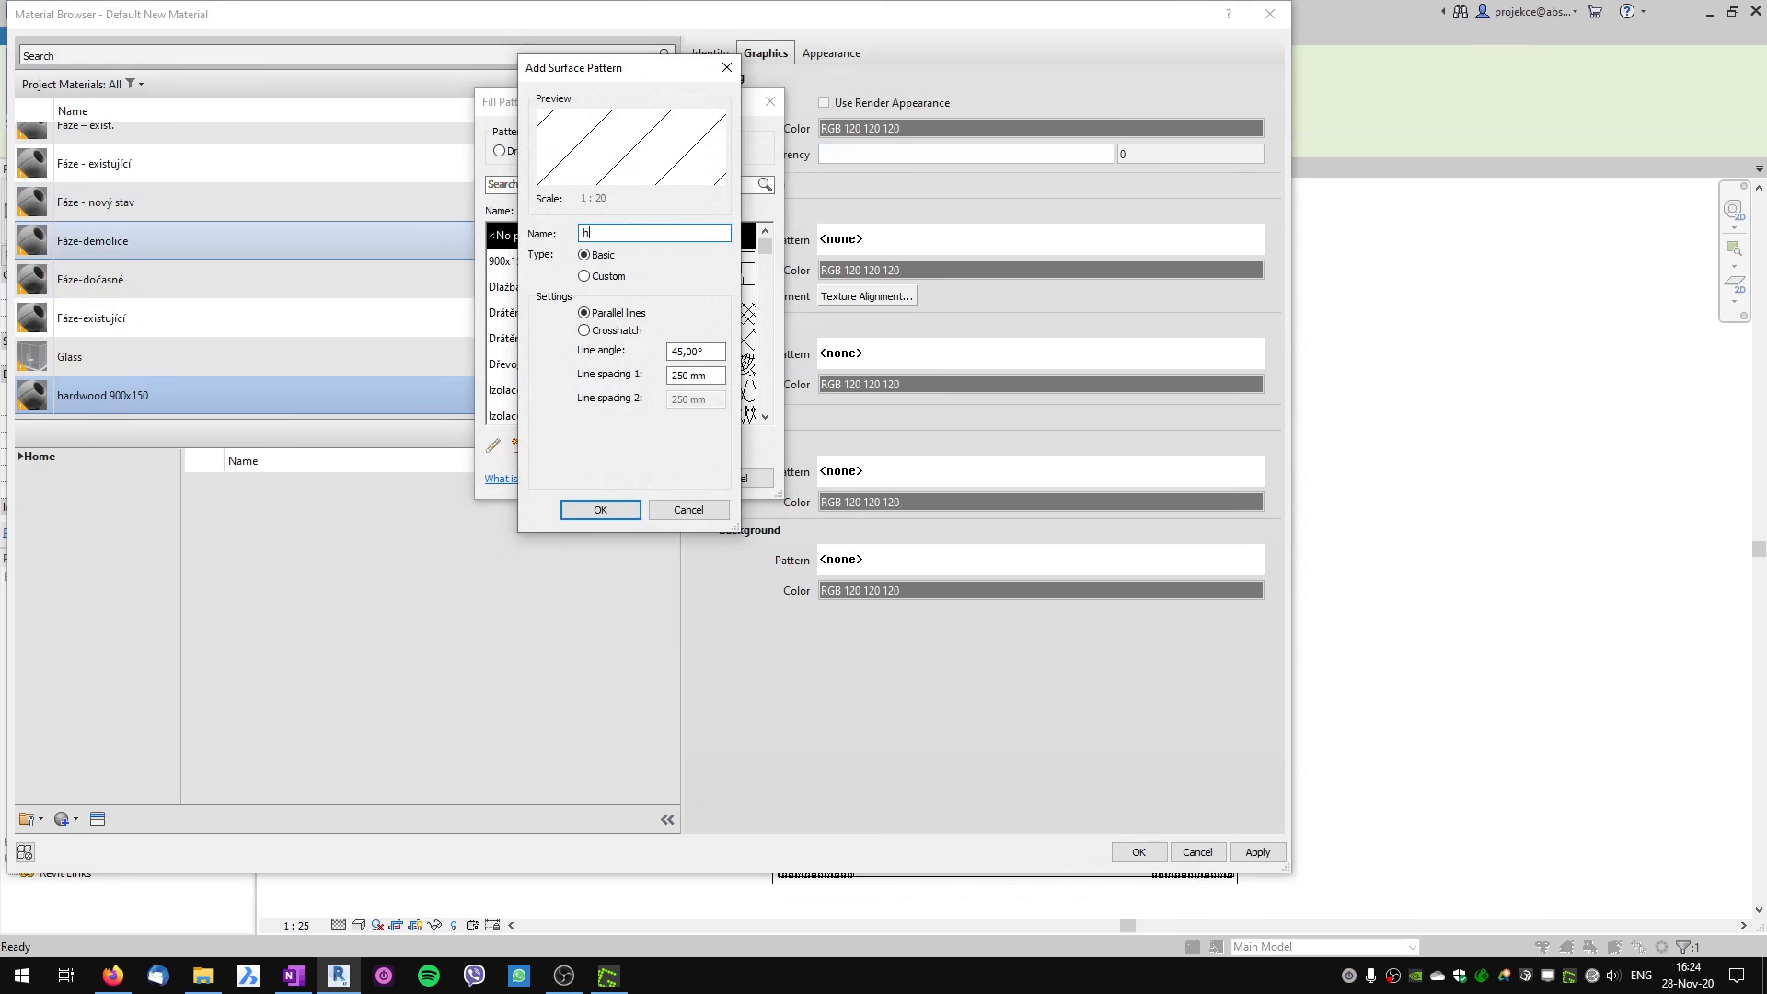
key(BackSpace)
click(583, 276)
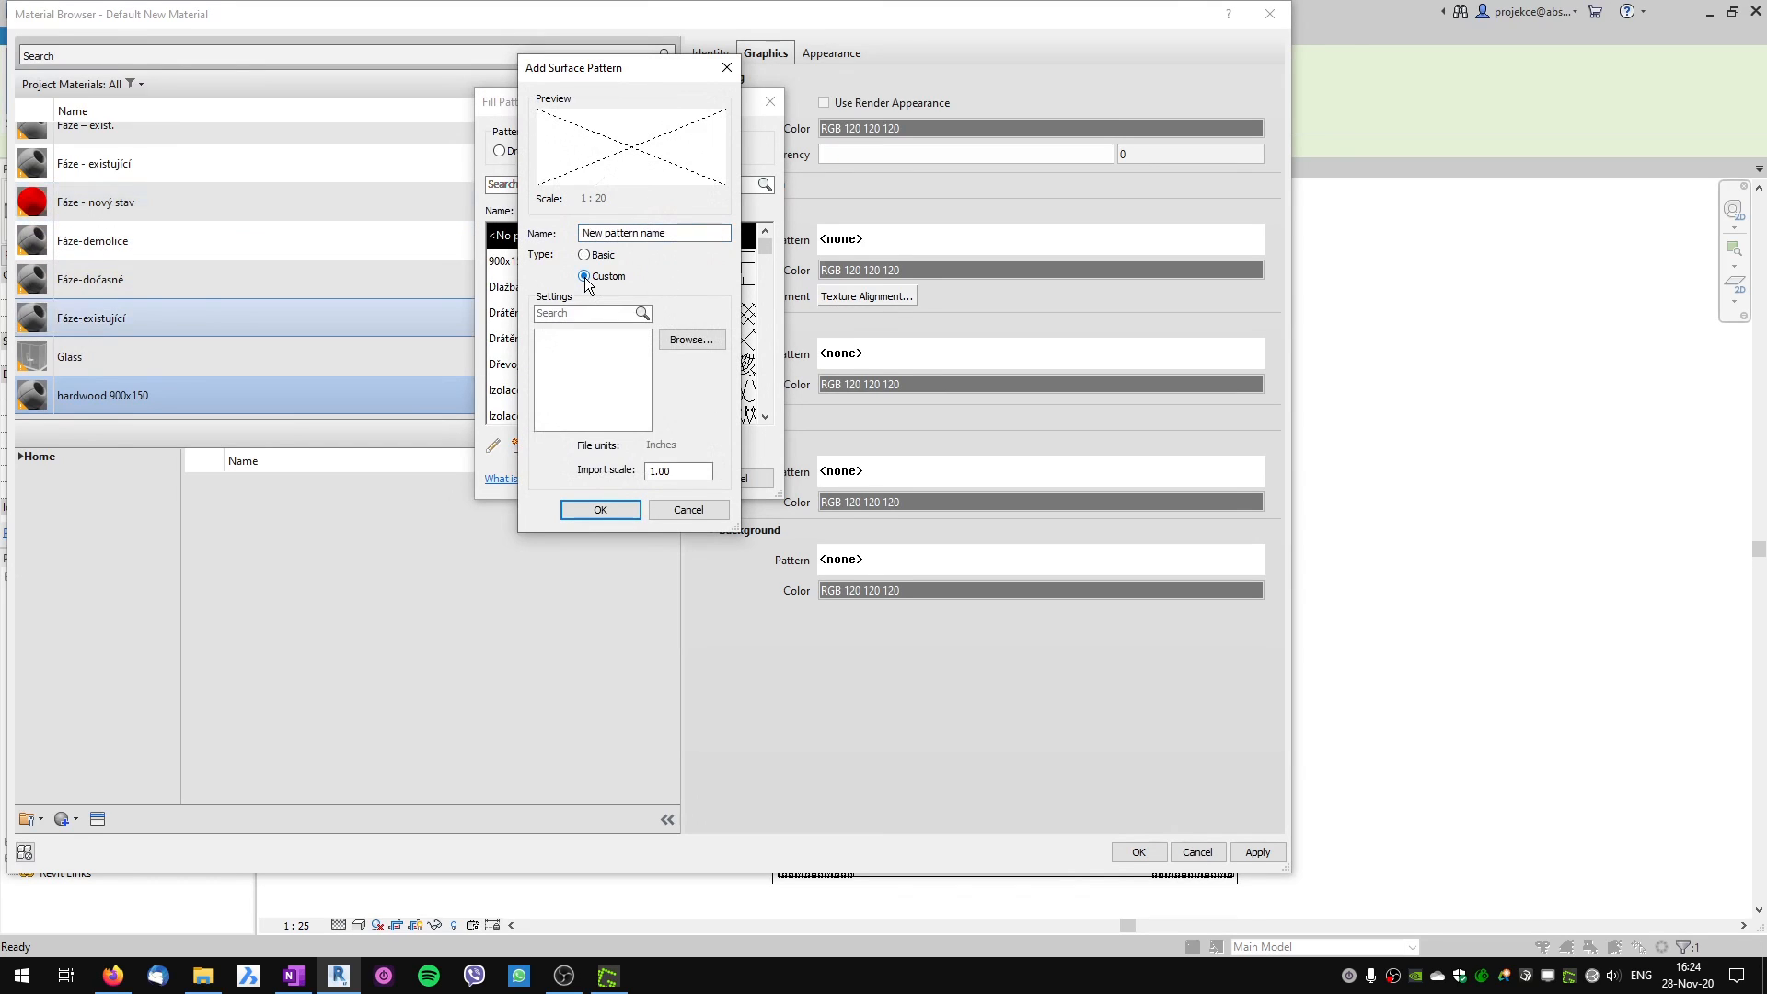
Try to import hardwood_tiles.pat from the Desktop into the new surface pattern.
click(691, 340)
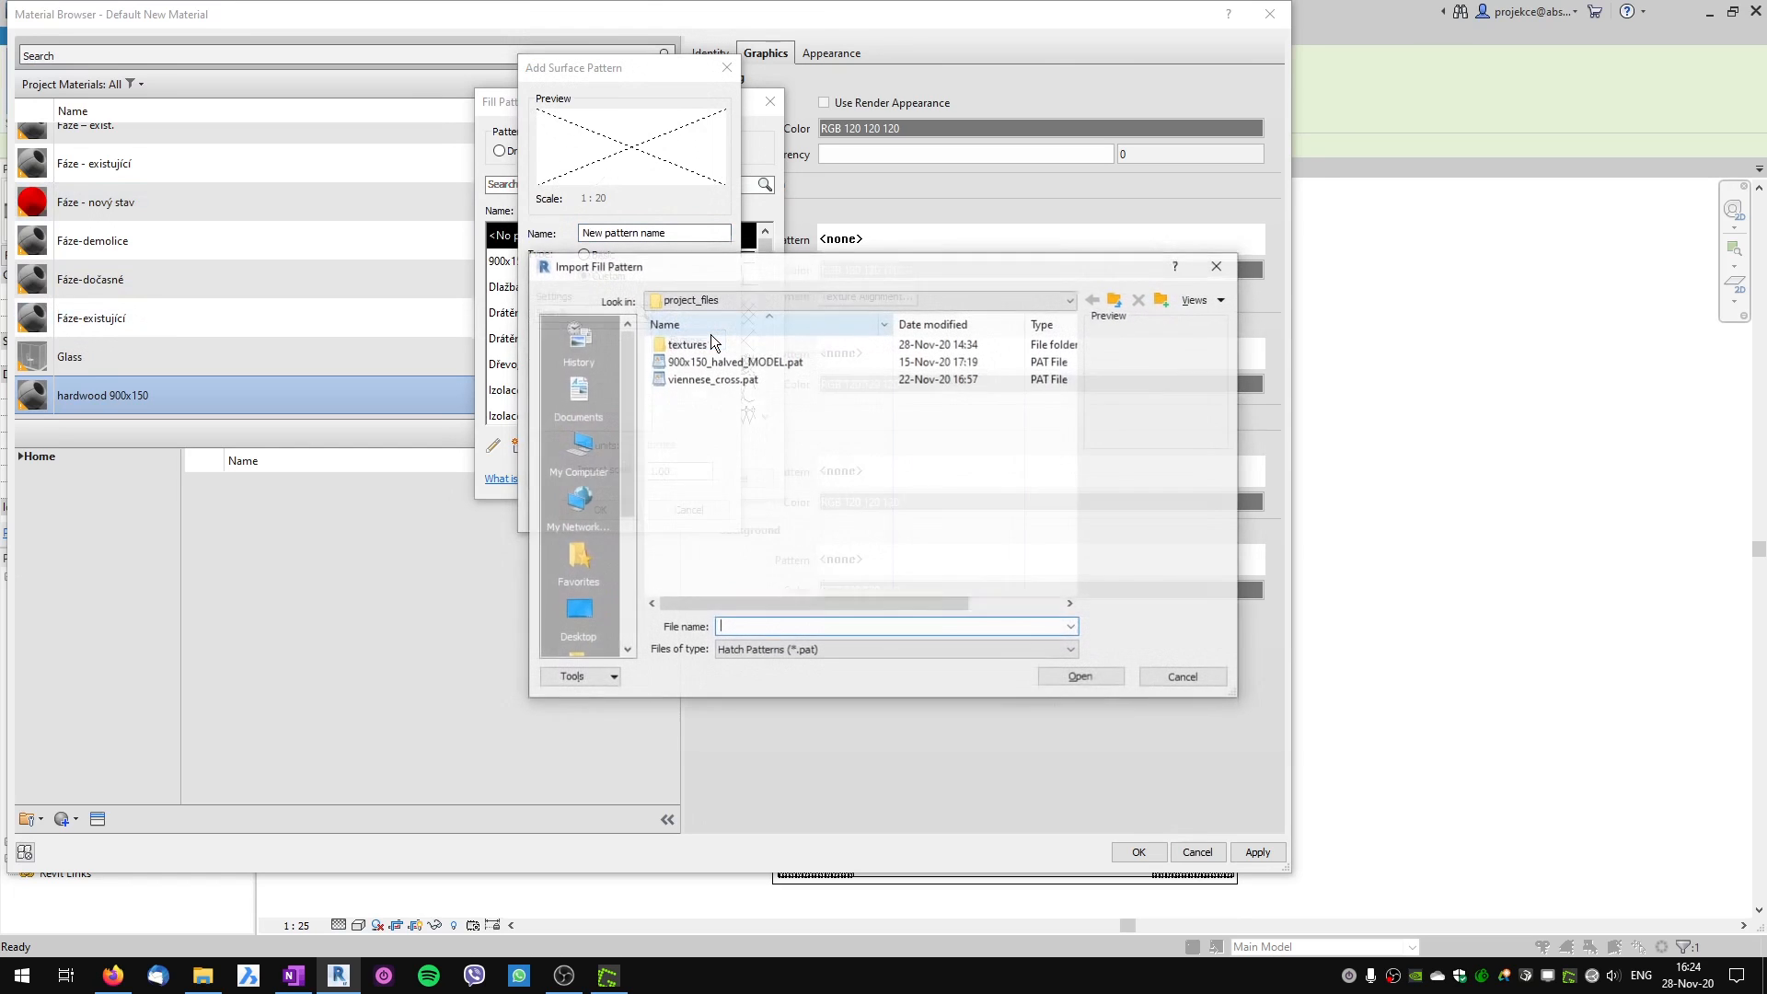
click(587, 609)
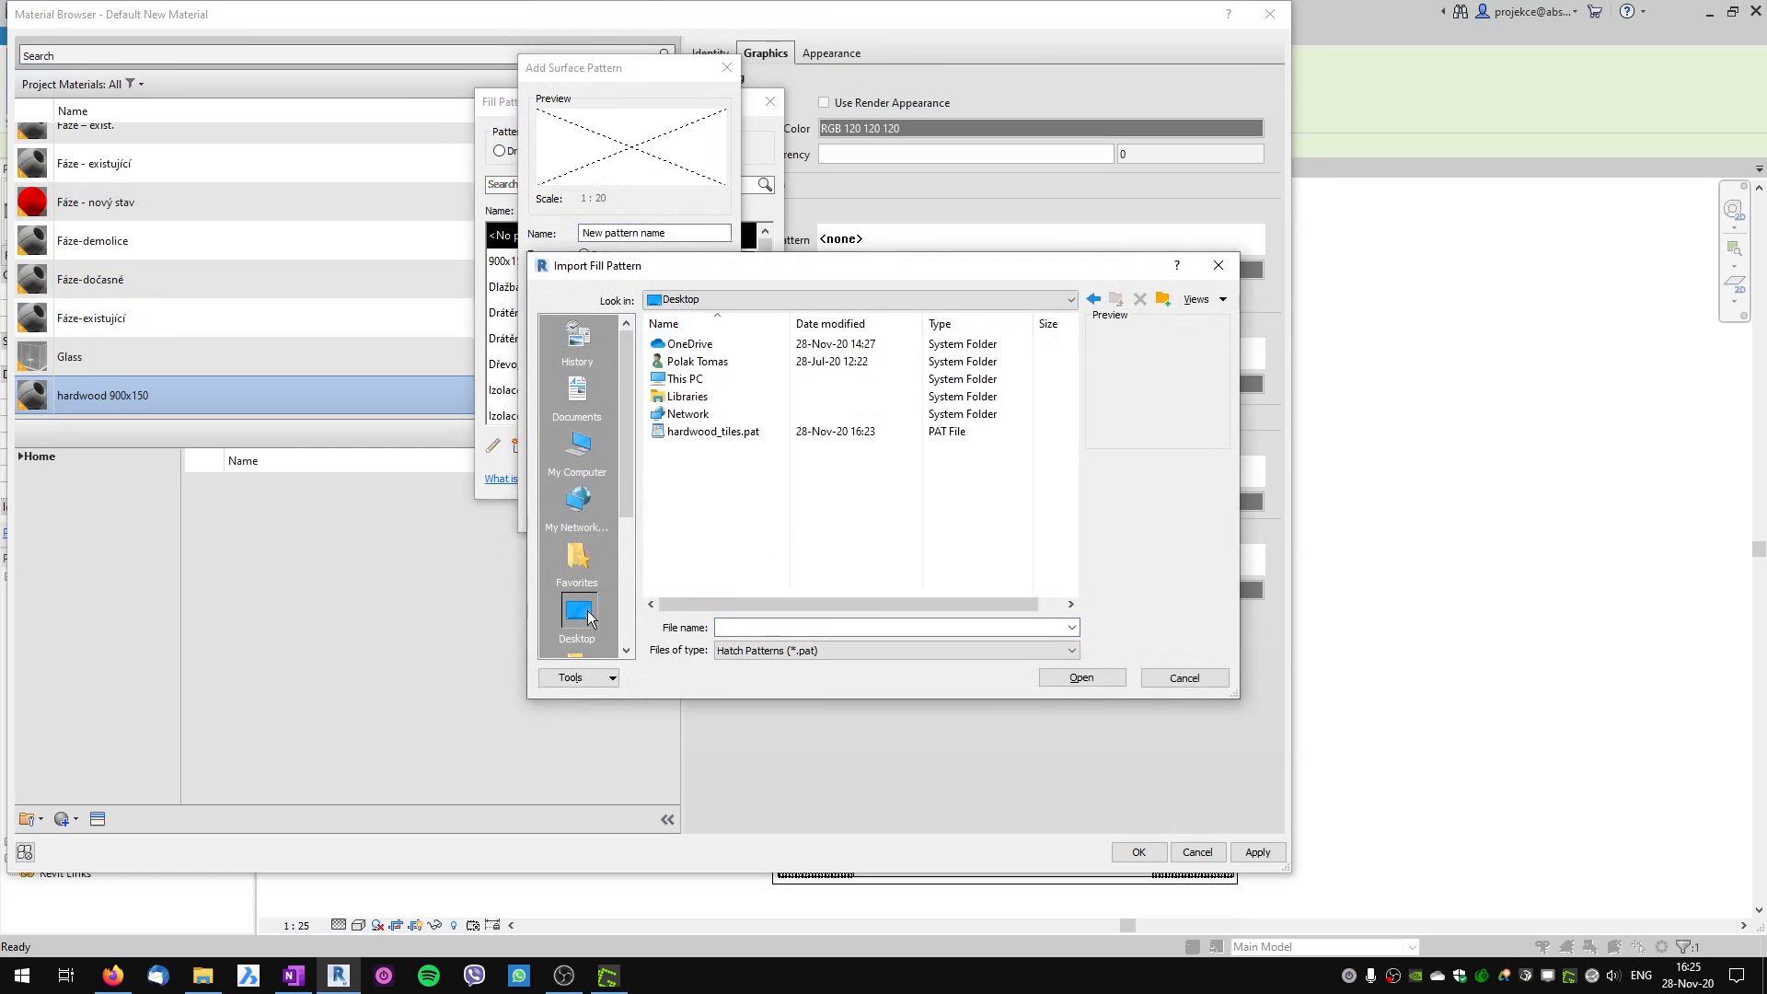
click(716, 430)
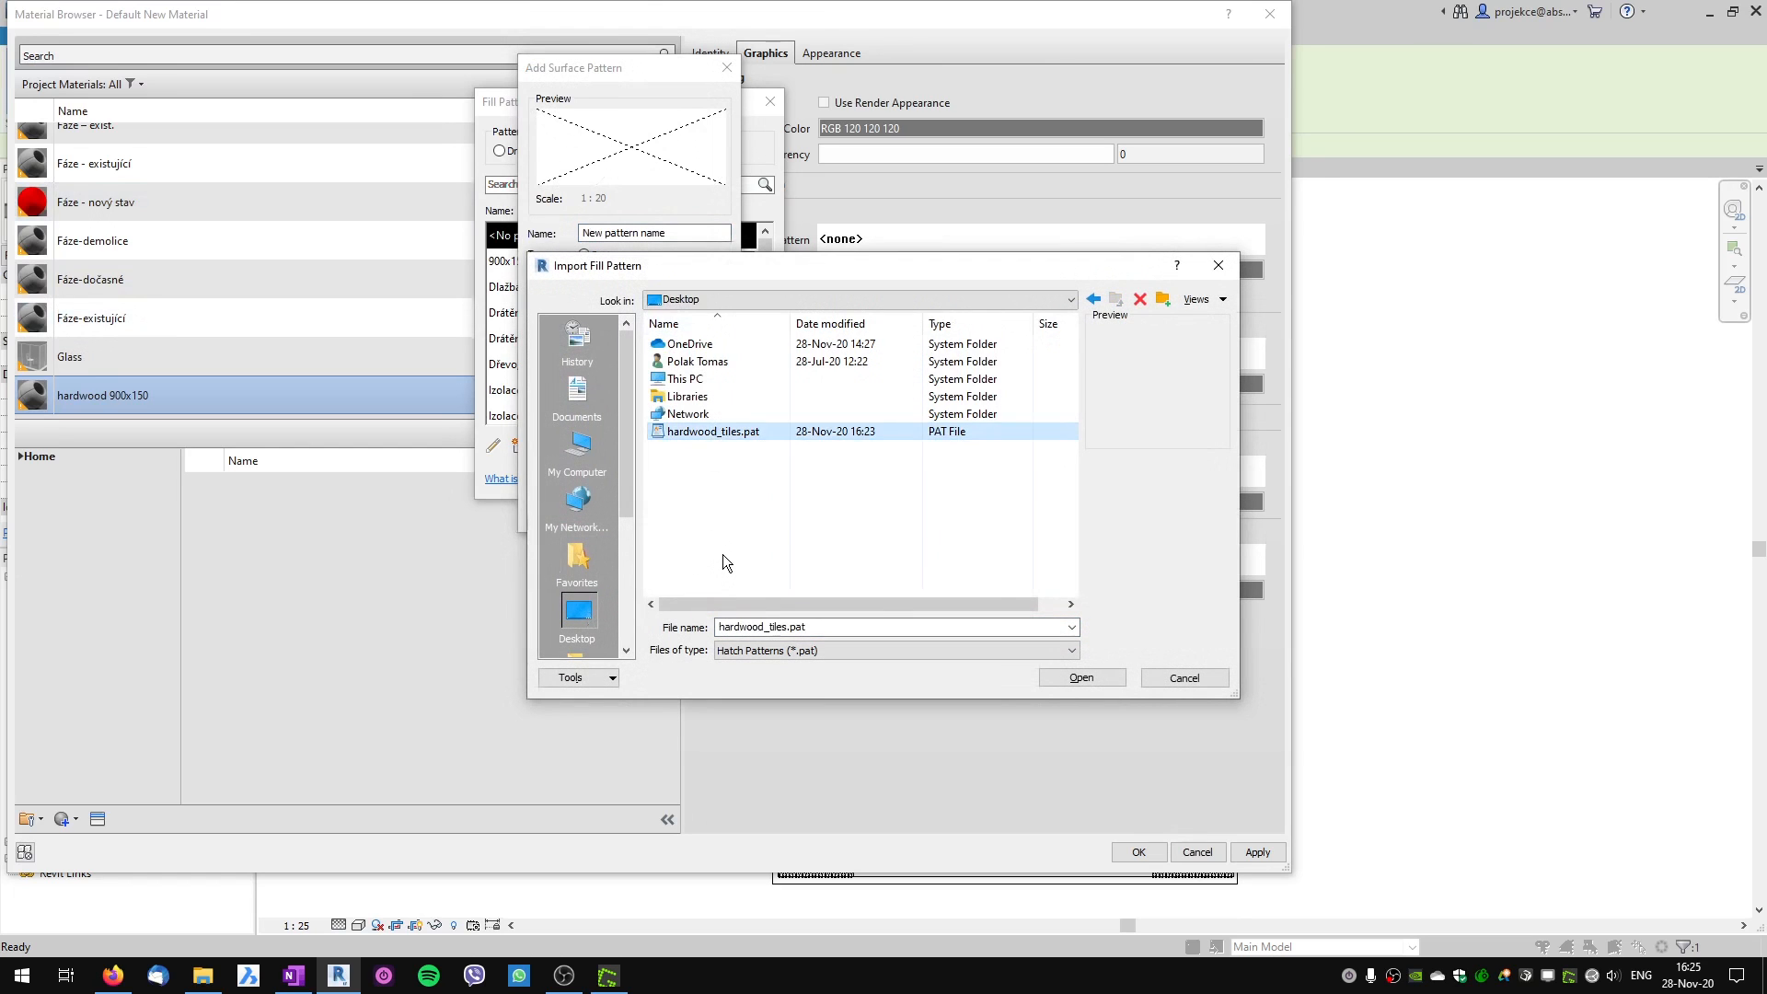
click(1083, 678)
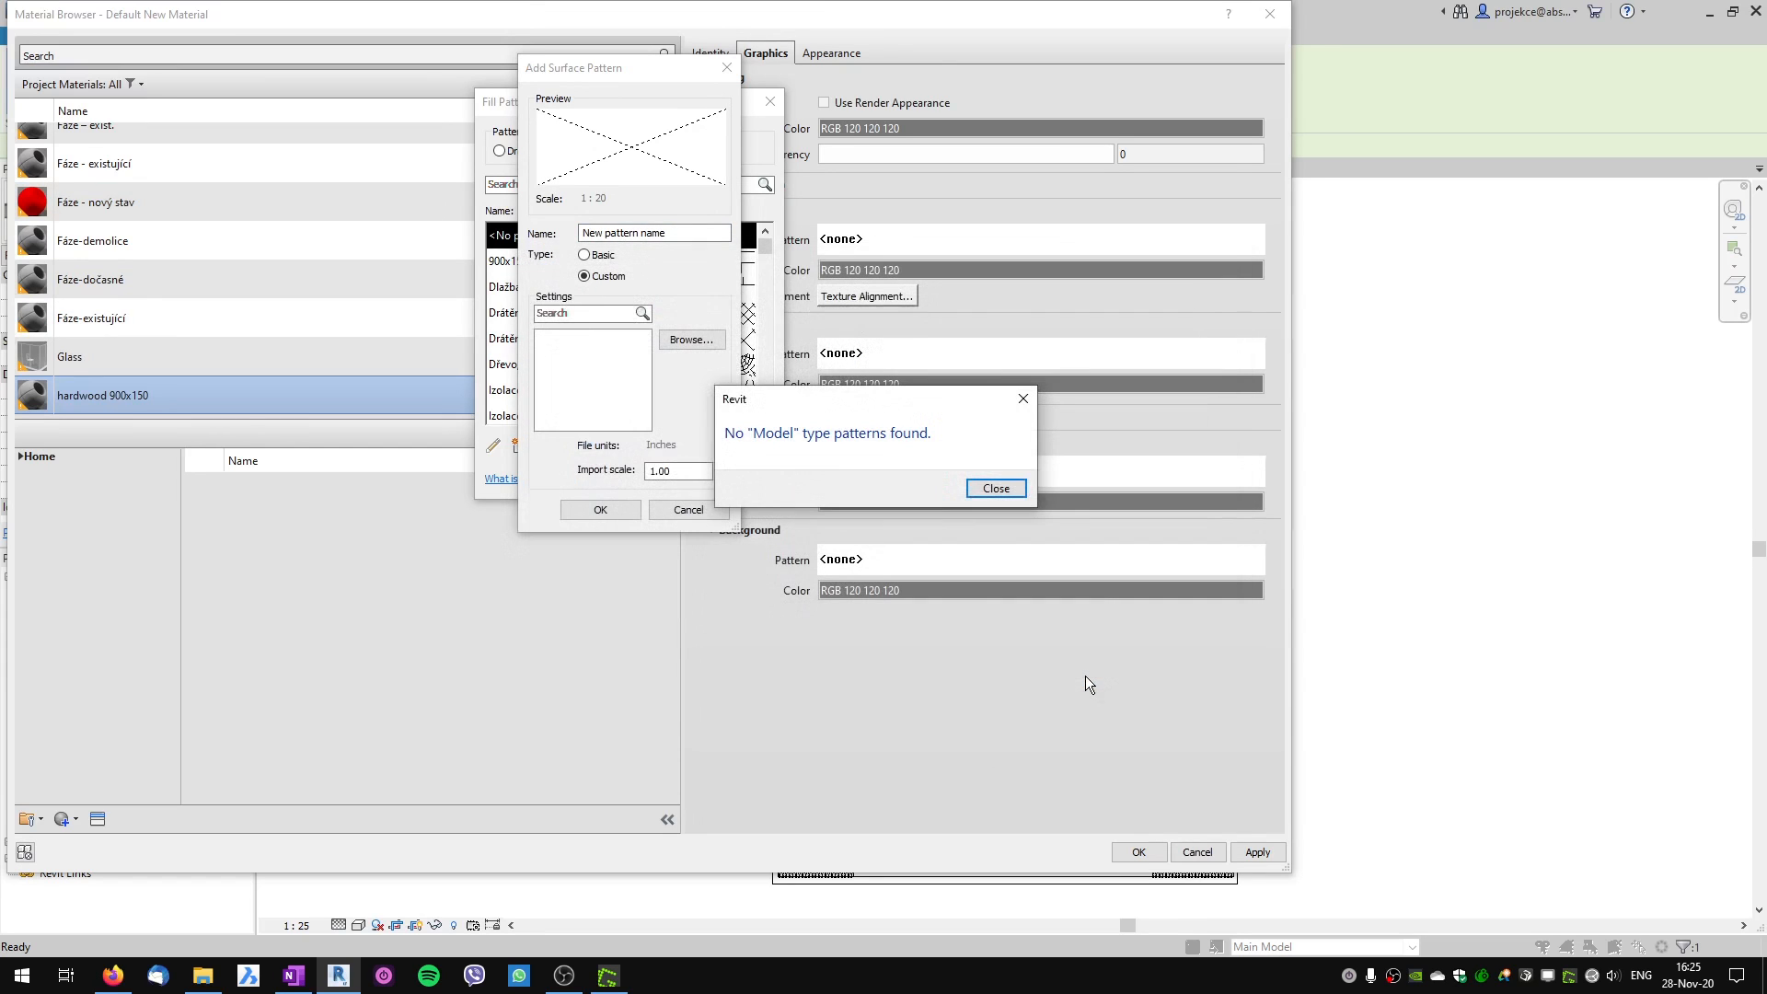
click(994, 488)
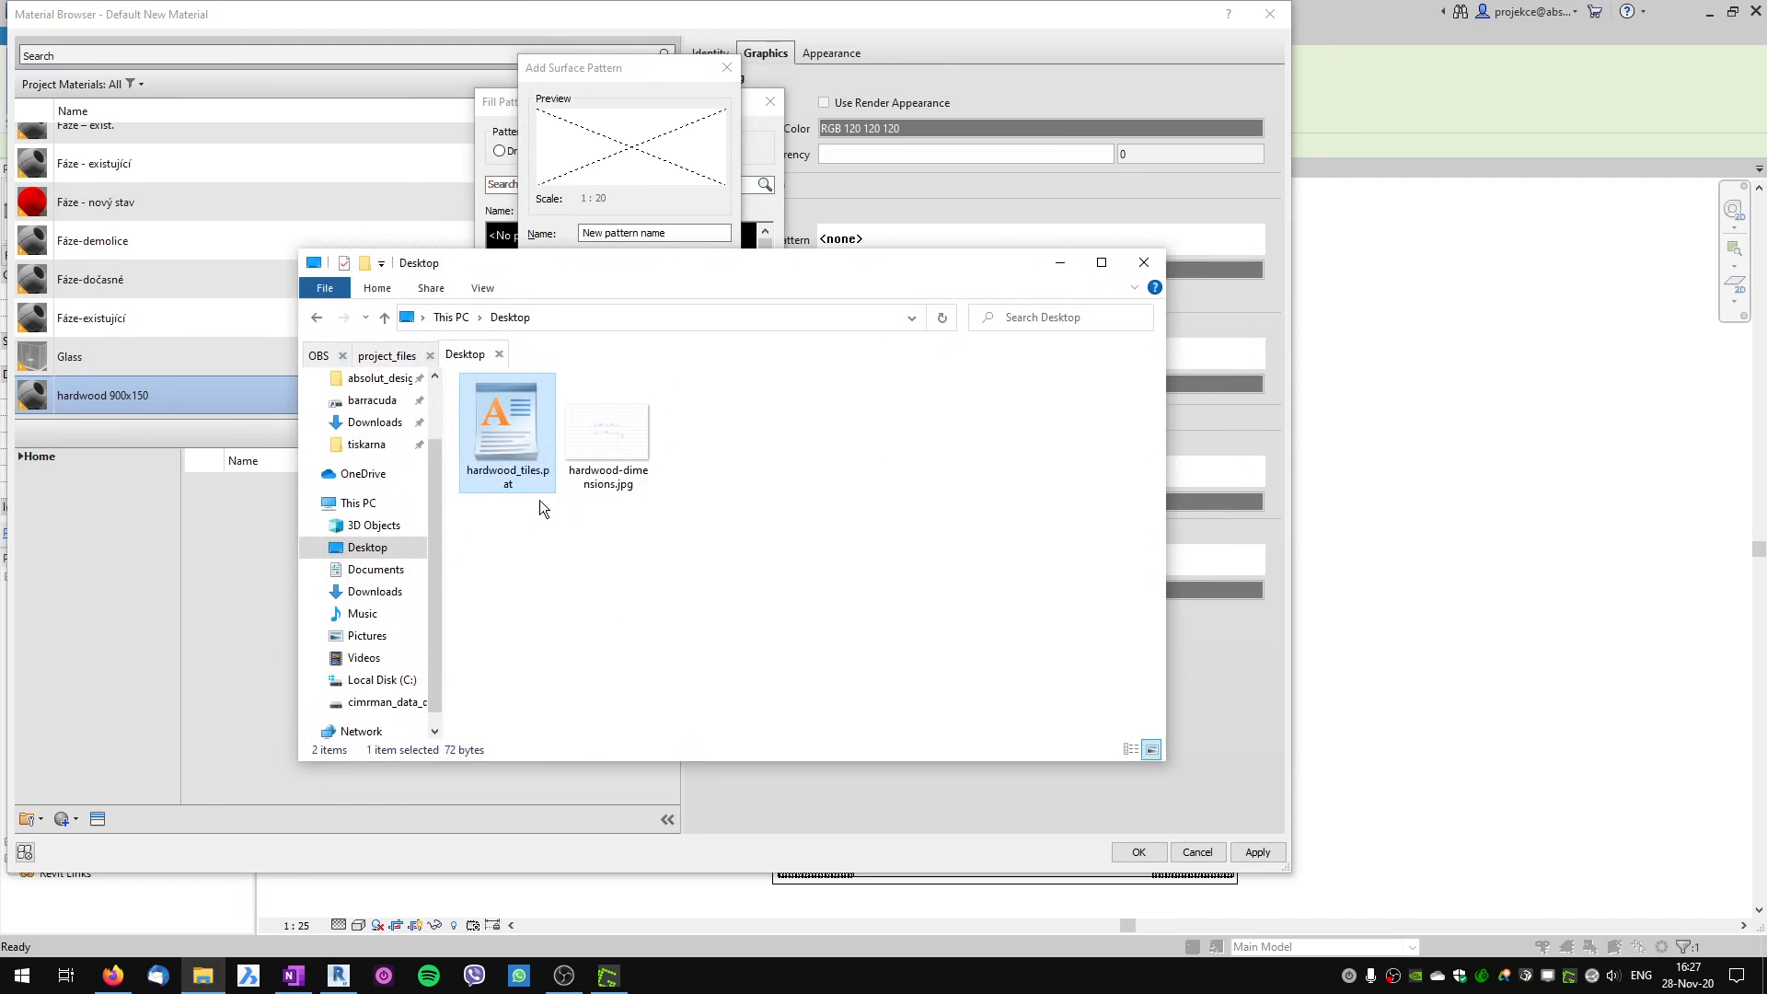
In WordPad, reopen hardwood_tiles.pat, add the missing comma after the 0,0 origin in the descriptor line, and save the file.
double_click(508, 472)
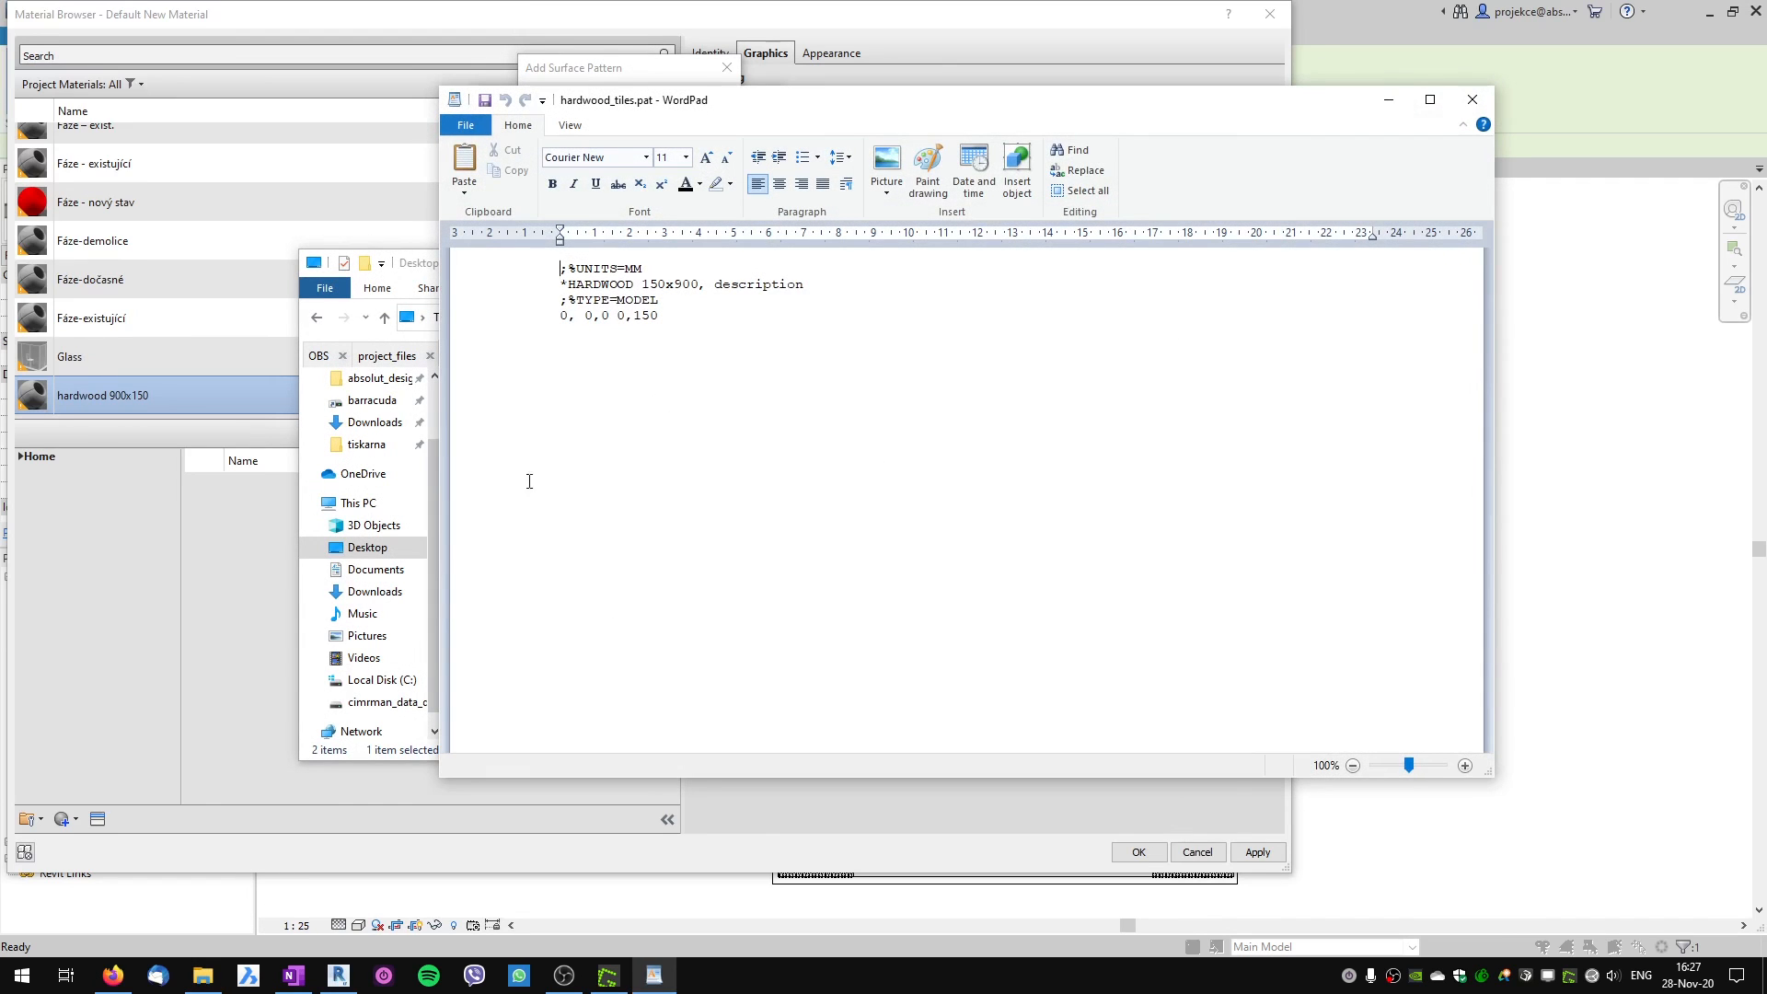
click(615, 315)
text(,)
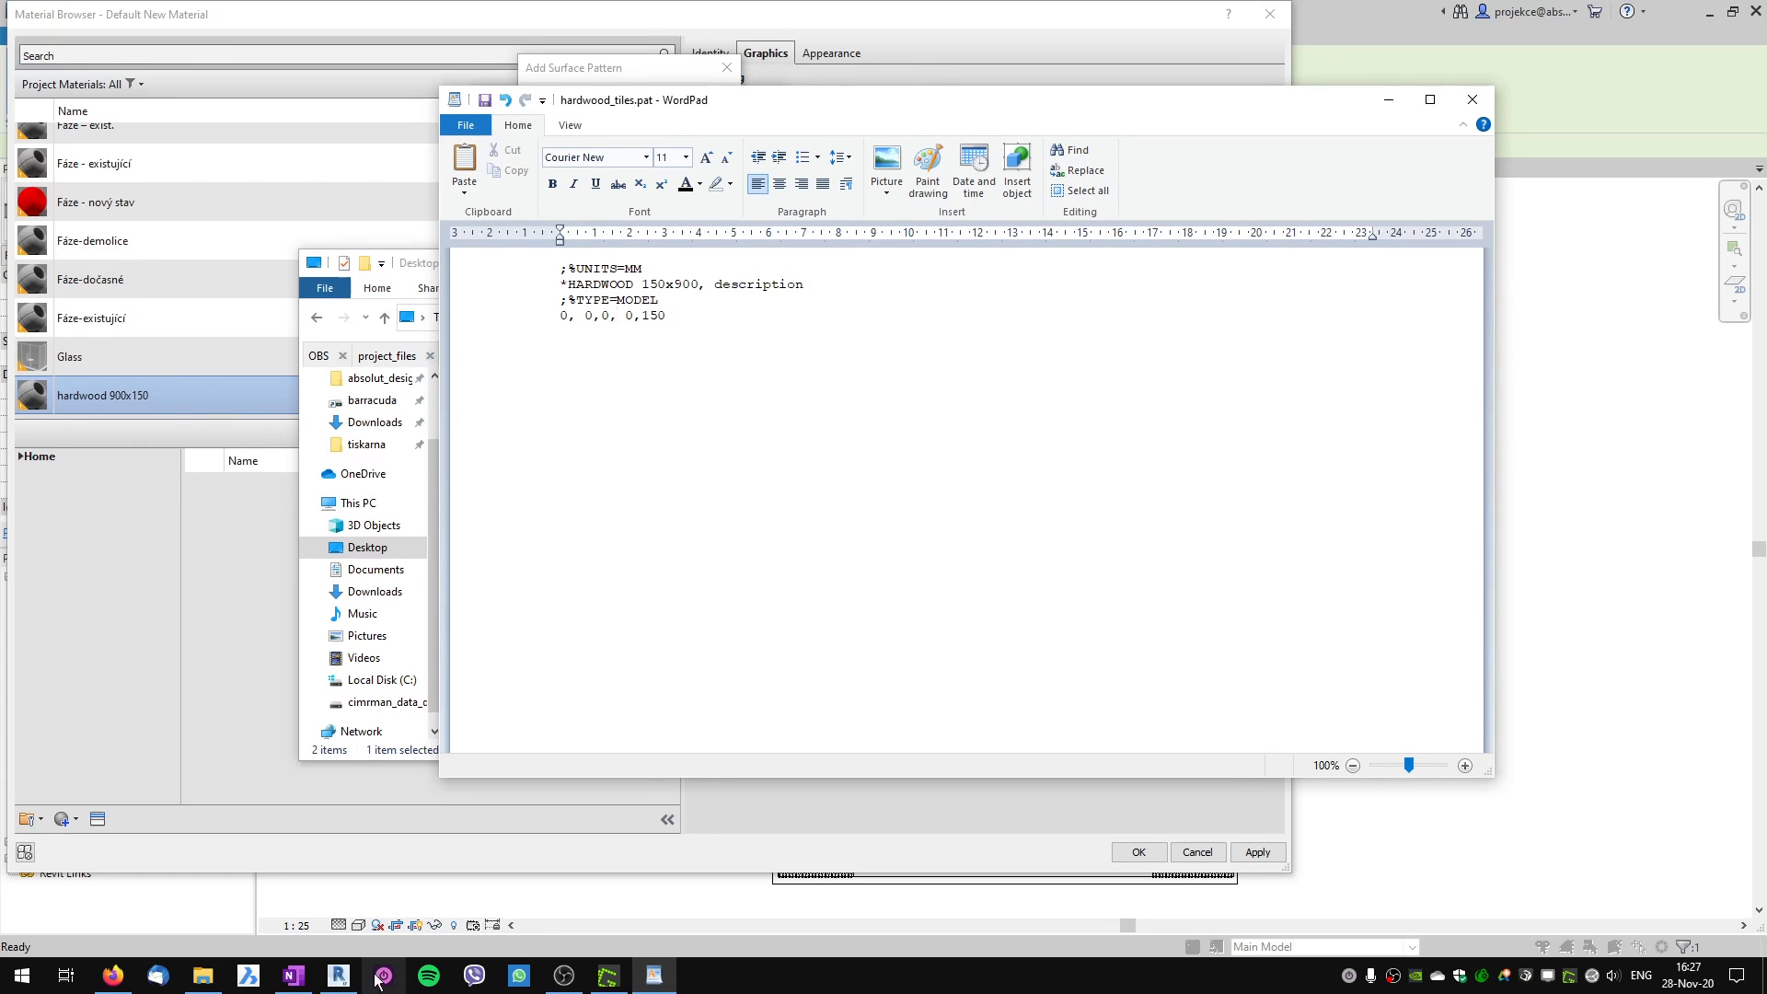
Back in Revit LT, import the corrected hardwood_tiles.pat as the custom pattern, and return to the file in WordPad.
click(339, 976)
click(703, 341)
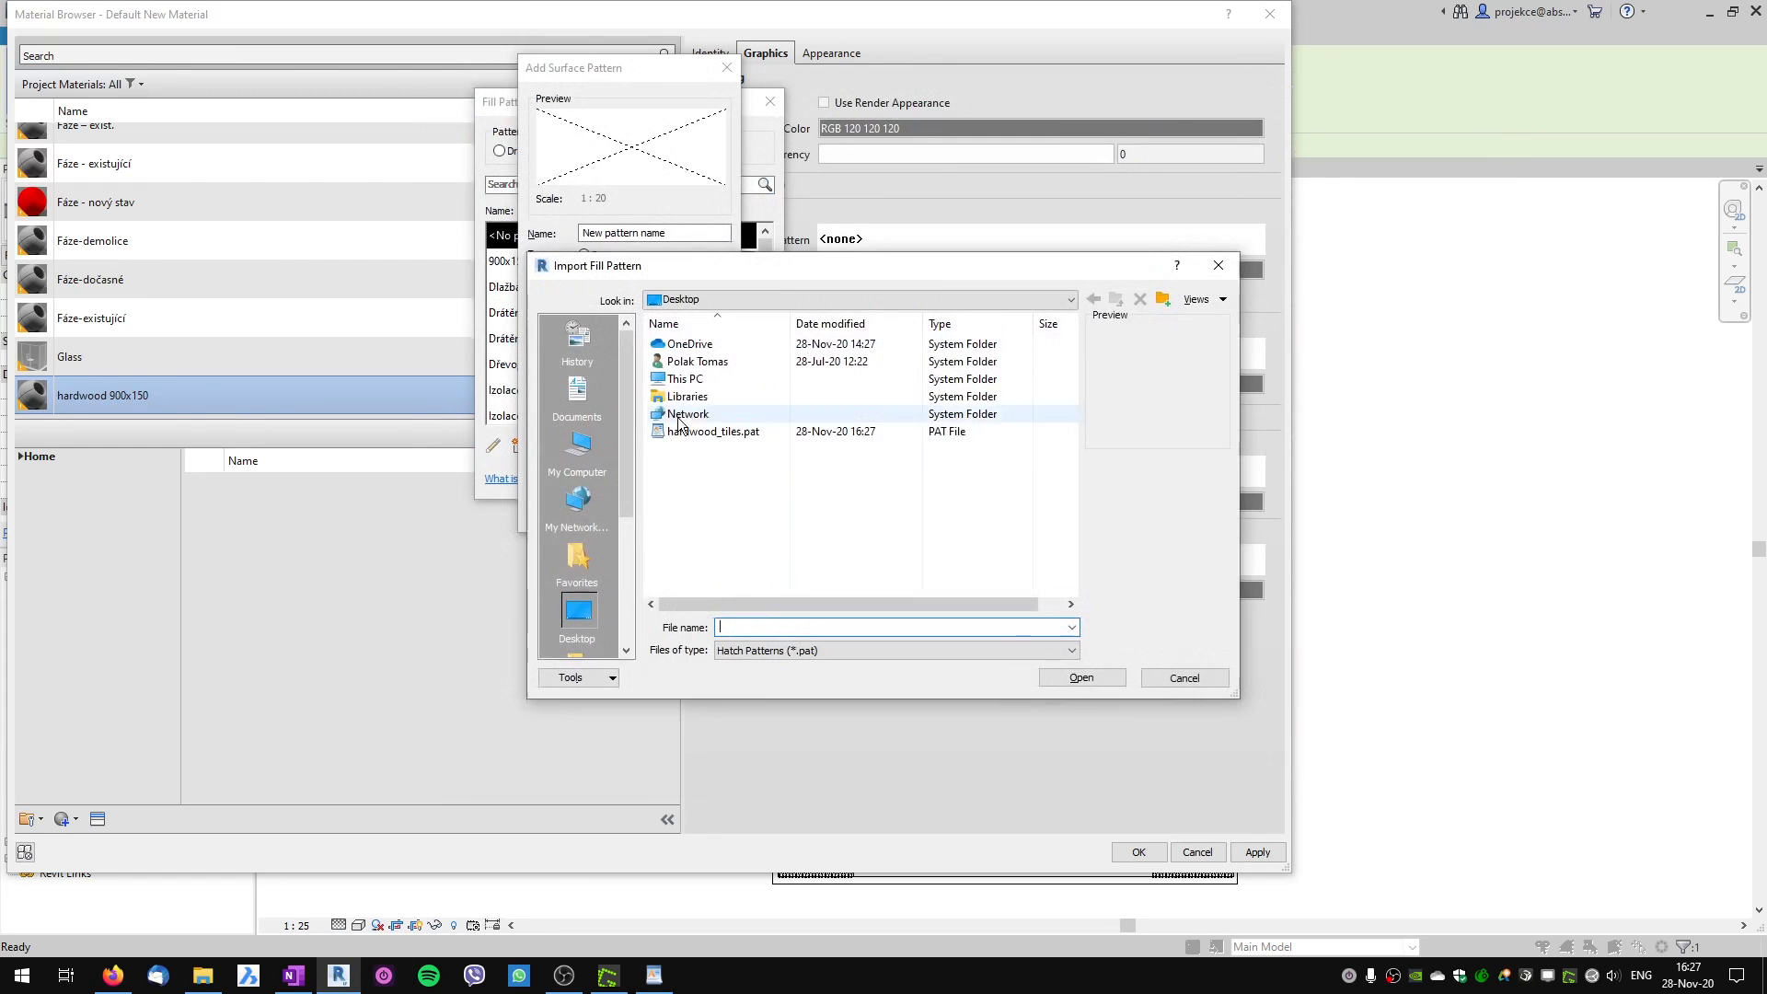
double_click(692, 451)
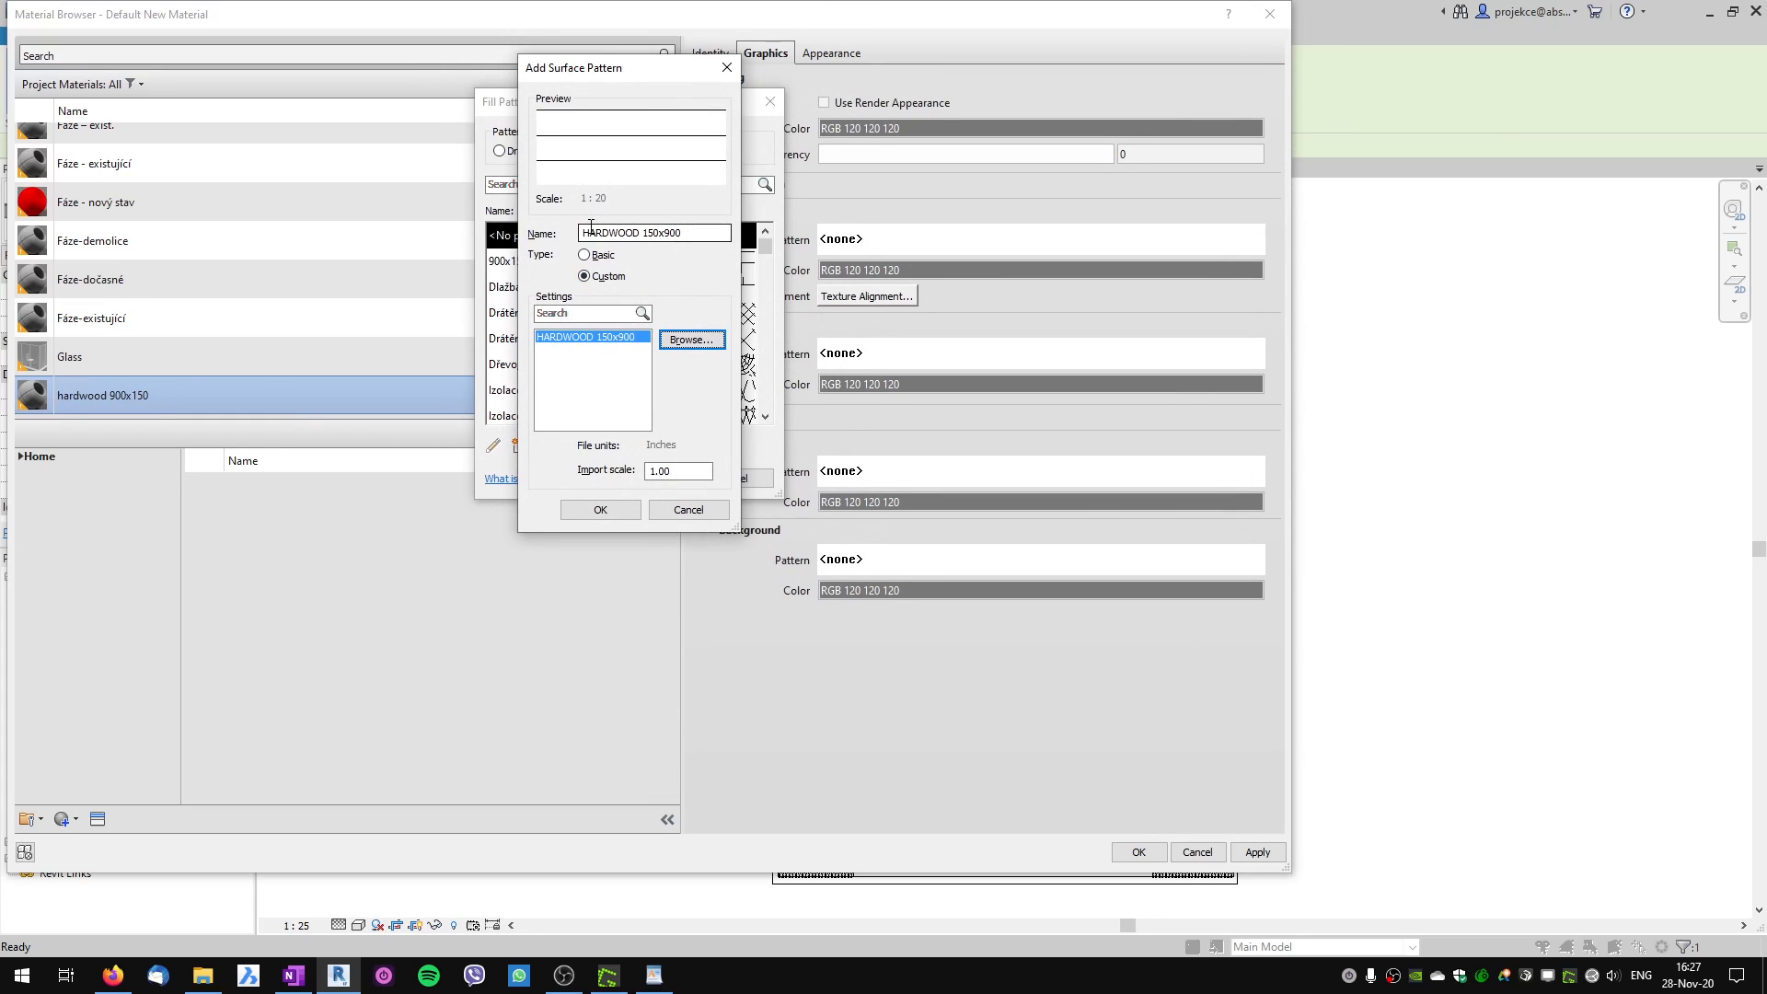
key(alt+Tab)
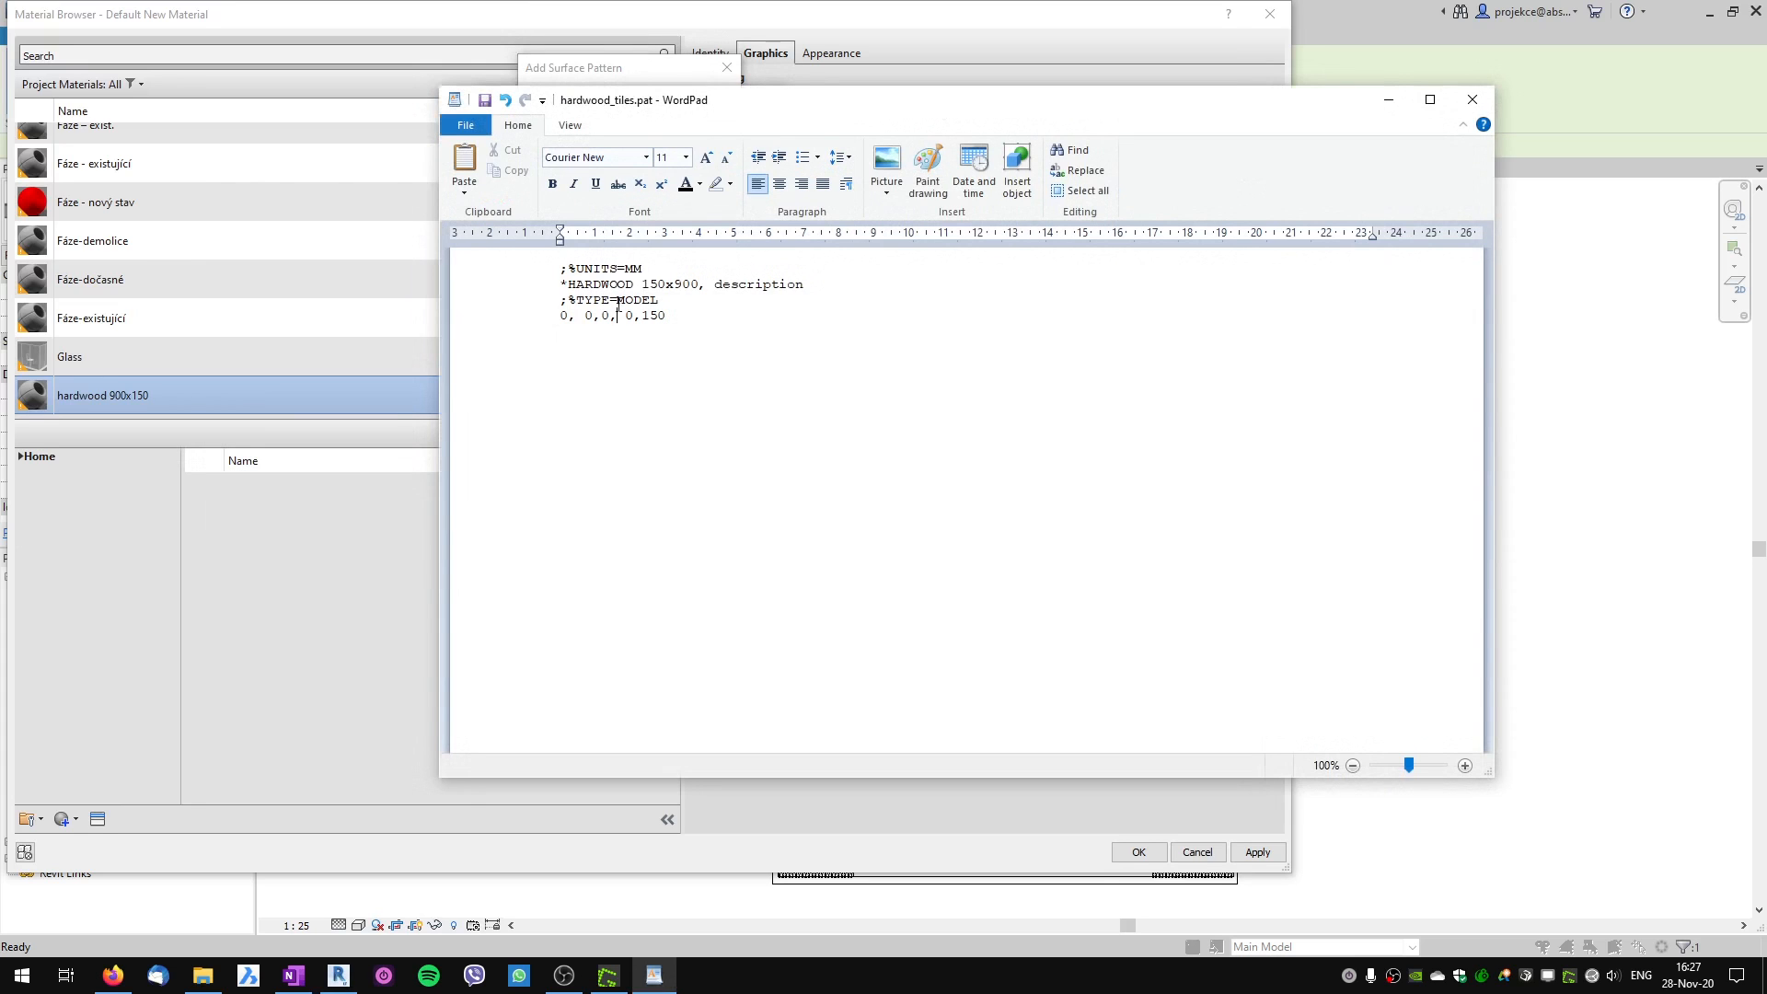
Back in Revit LT, apply HARDWOOD 150x900 as the material's surface foreground pattern and confirm the material, floor assembly and type settings.
key(alt+Tab)
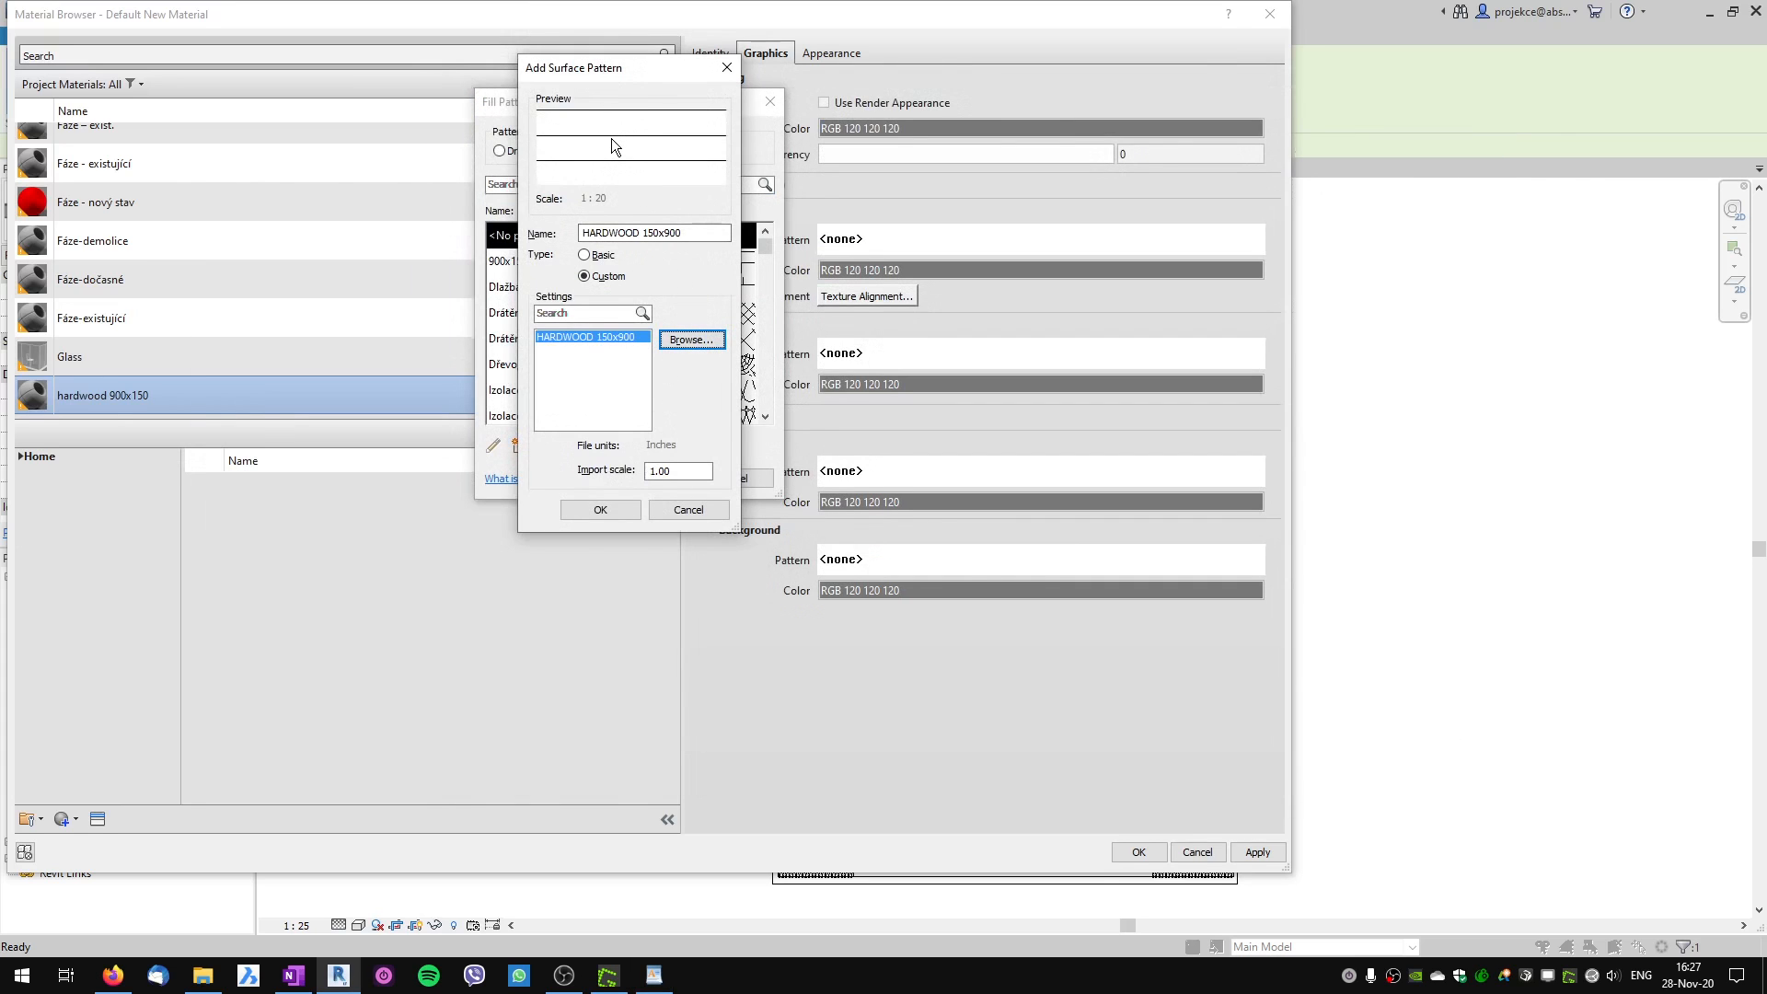
click(611, 510)
click(646, 477)
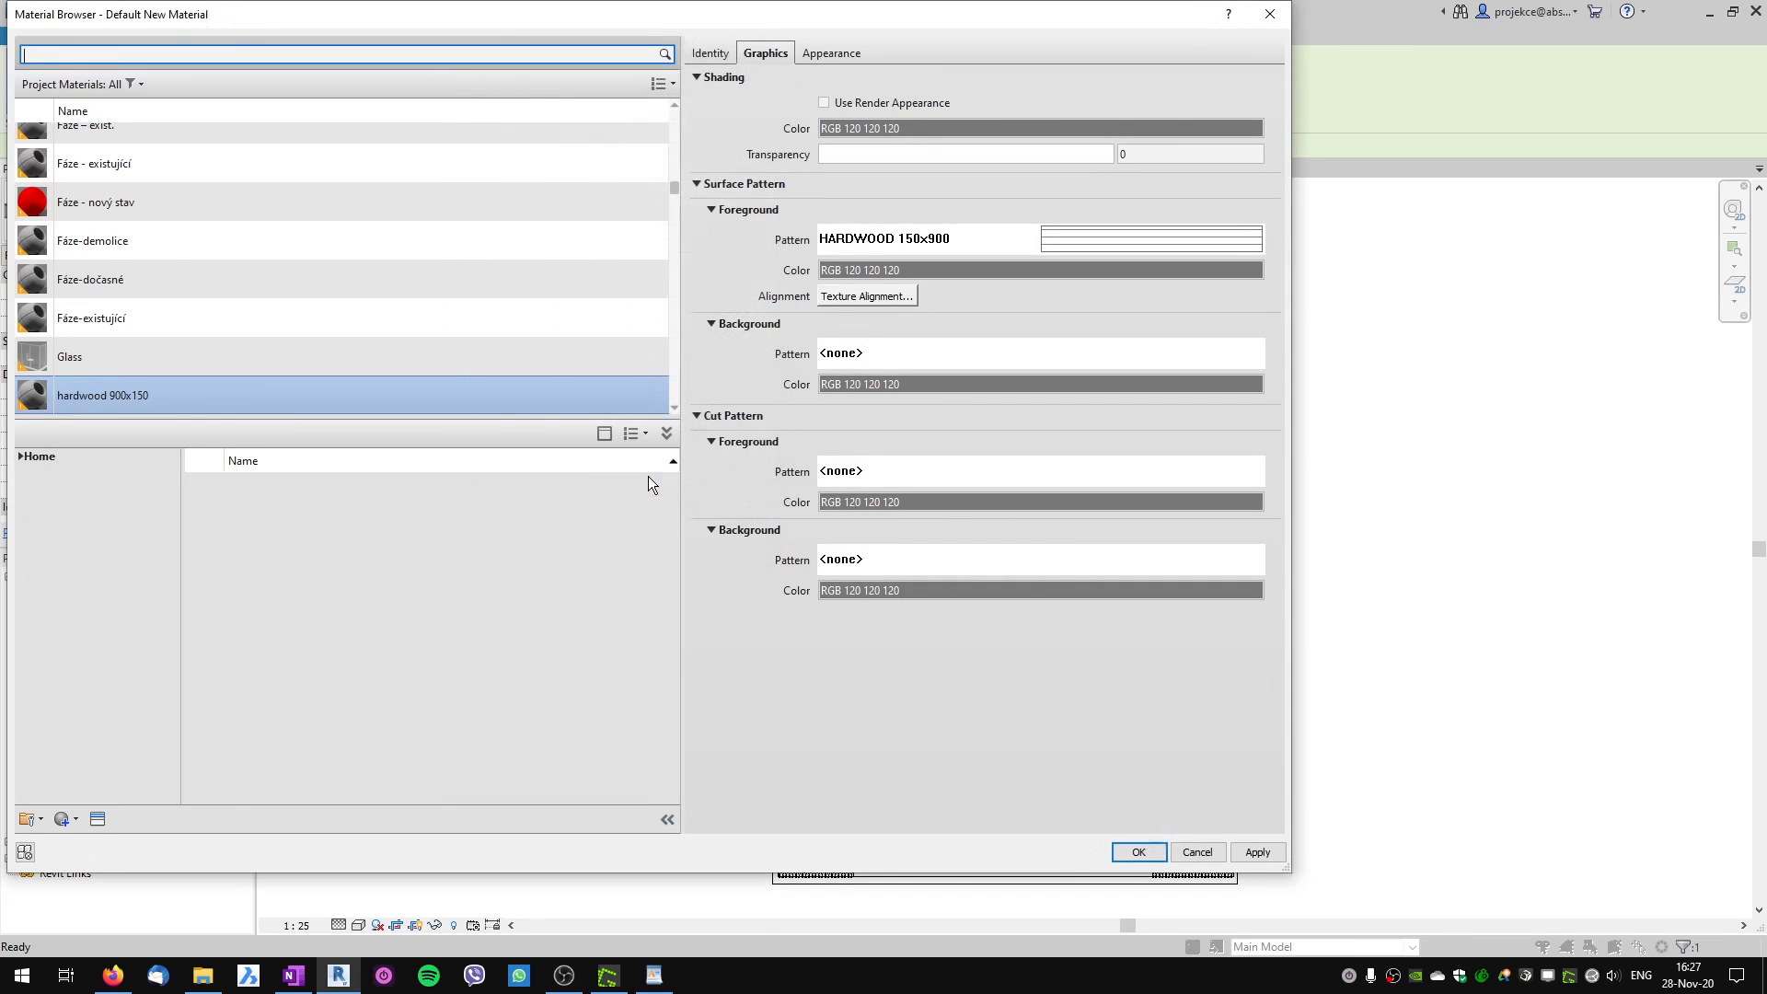
click(1138, 851)
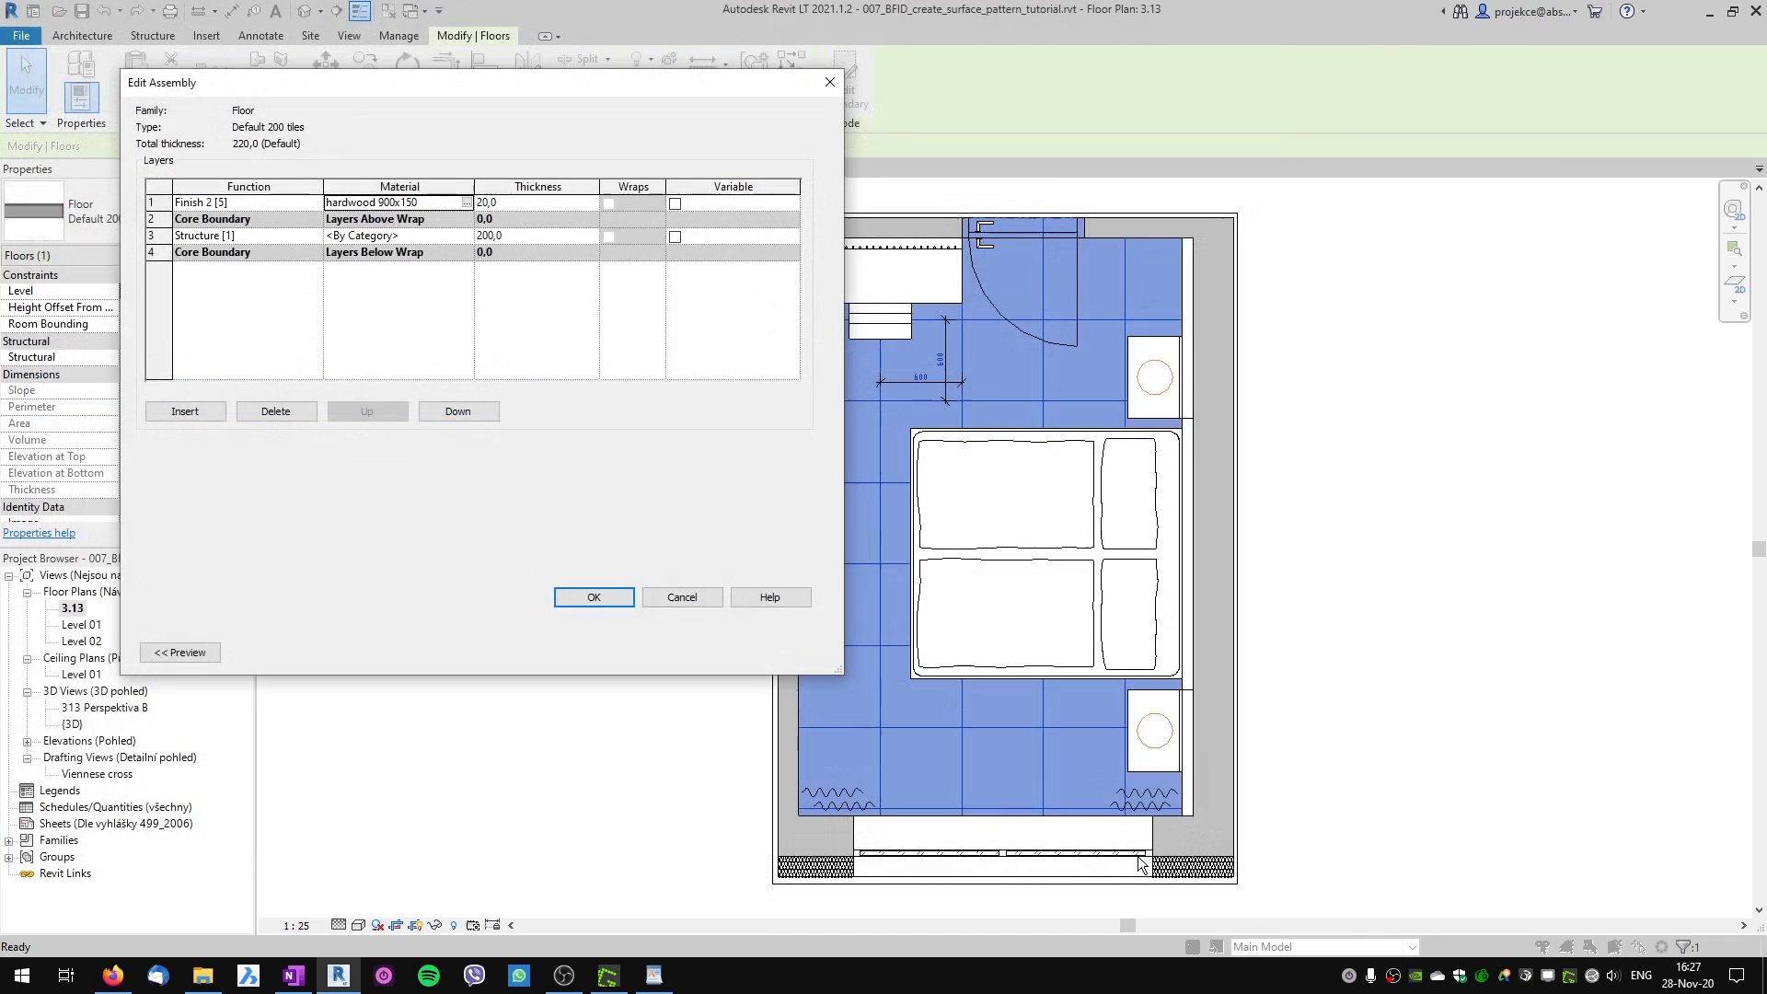
click(589, 599)
click(614, 652)
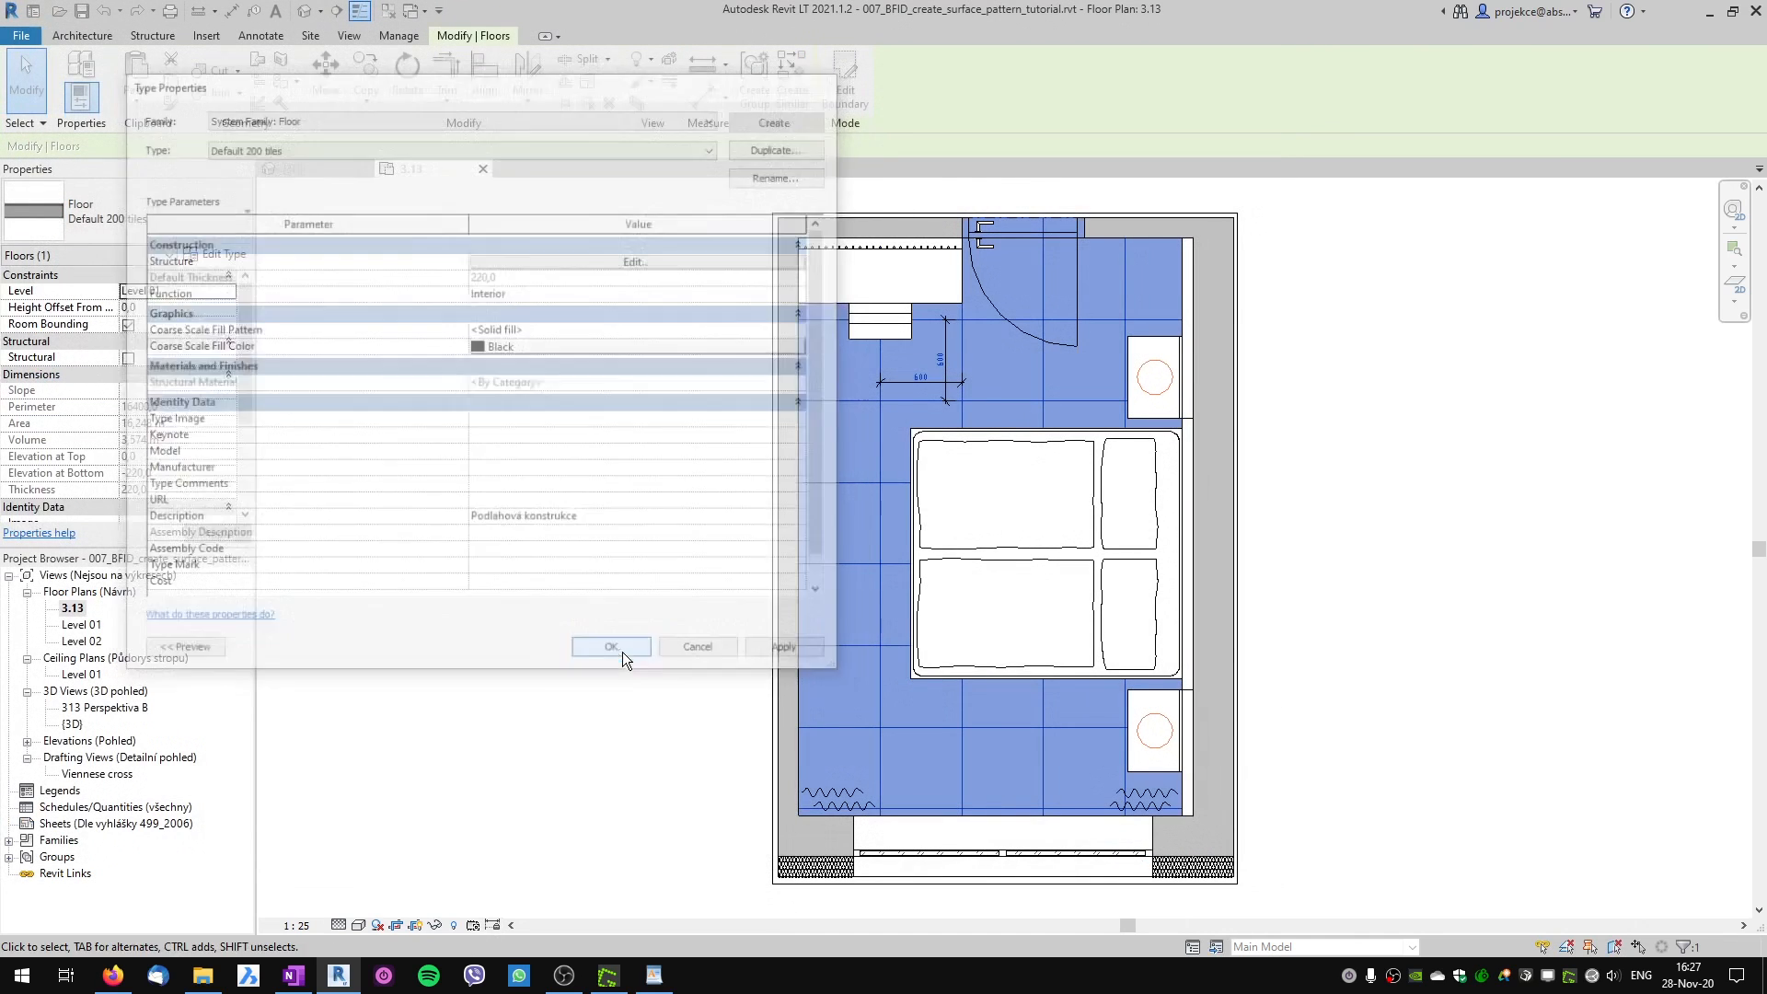
key(Escape)
Delete the leftover dimensions of the old tile pattern from floor plan 3.13.
click(946, 464)
key(Delete)
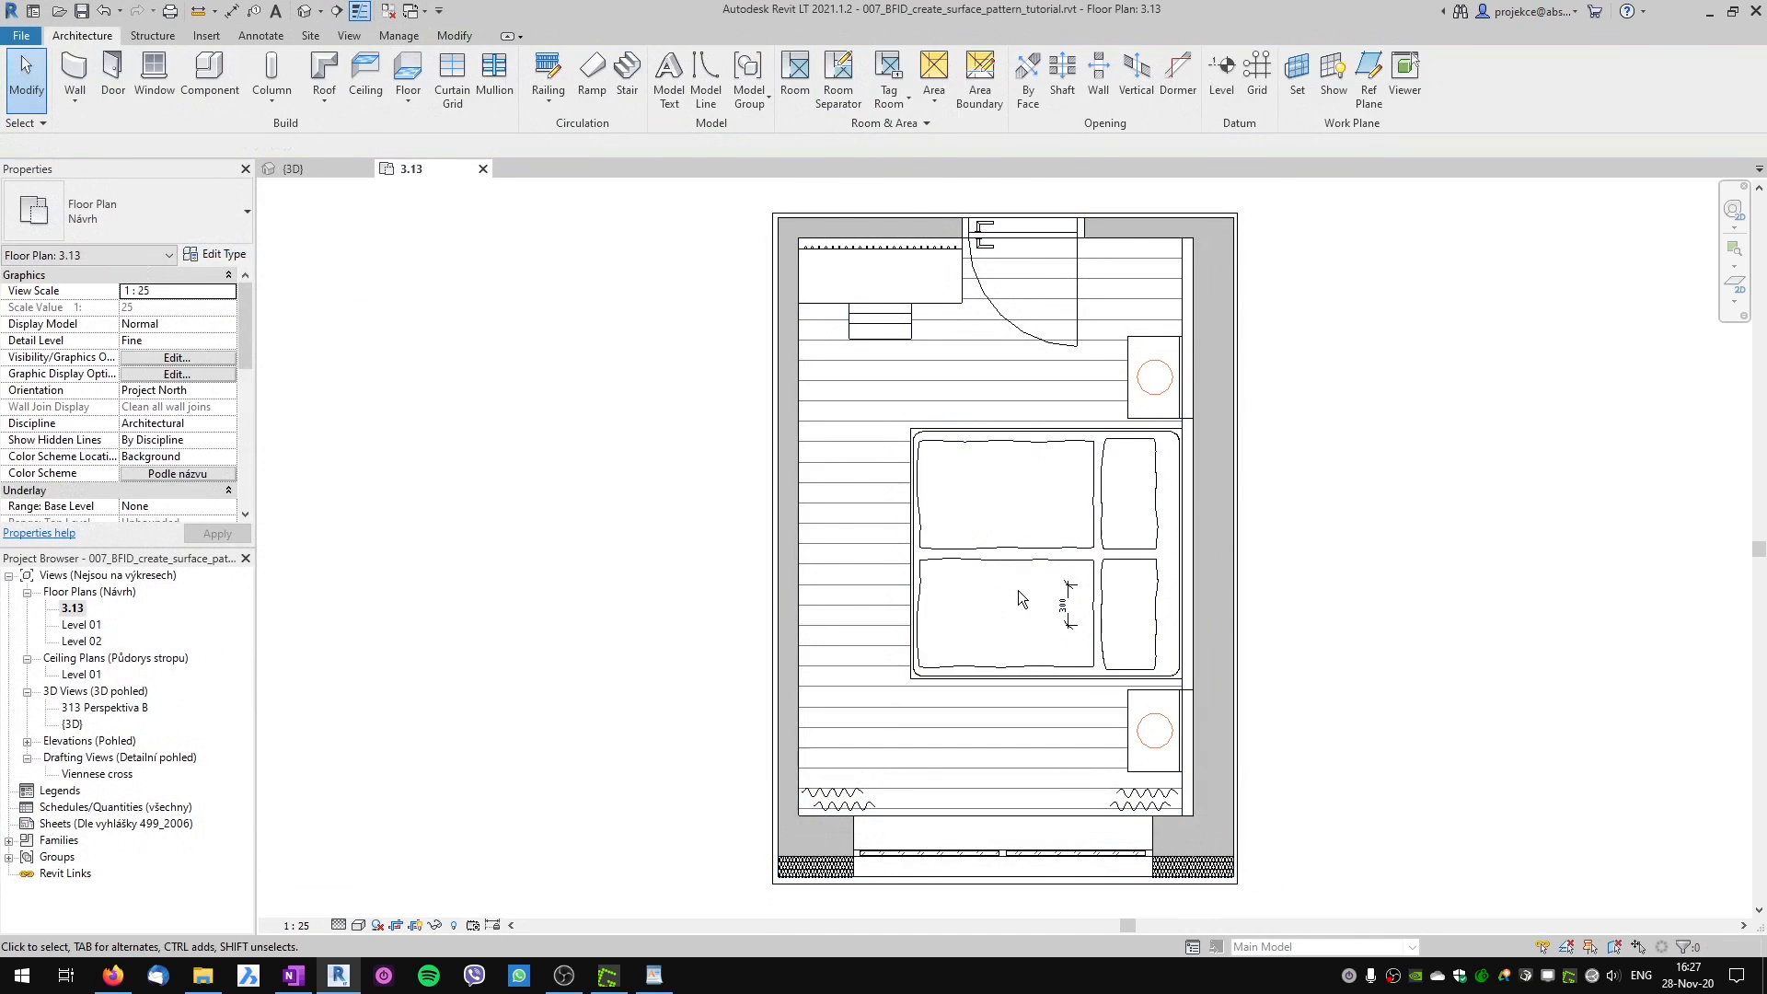
click(1067, 604)
key(Delete)
Add an aligned dimension between two adjacent hatch lines above the bed to check the board spacing.
key(d)
key(i)
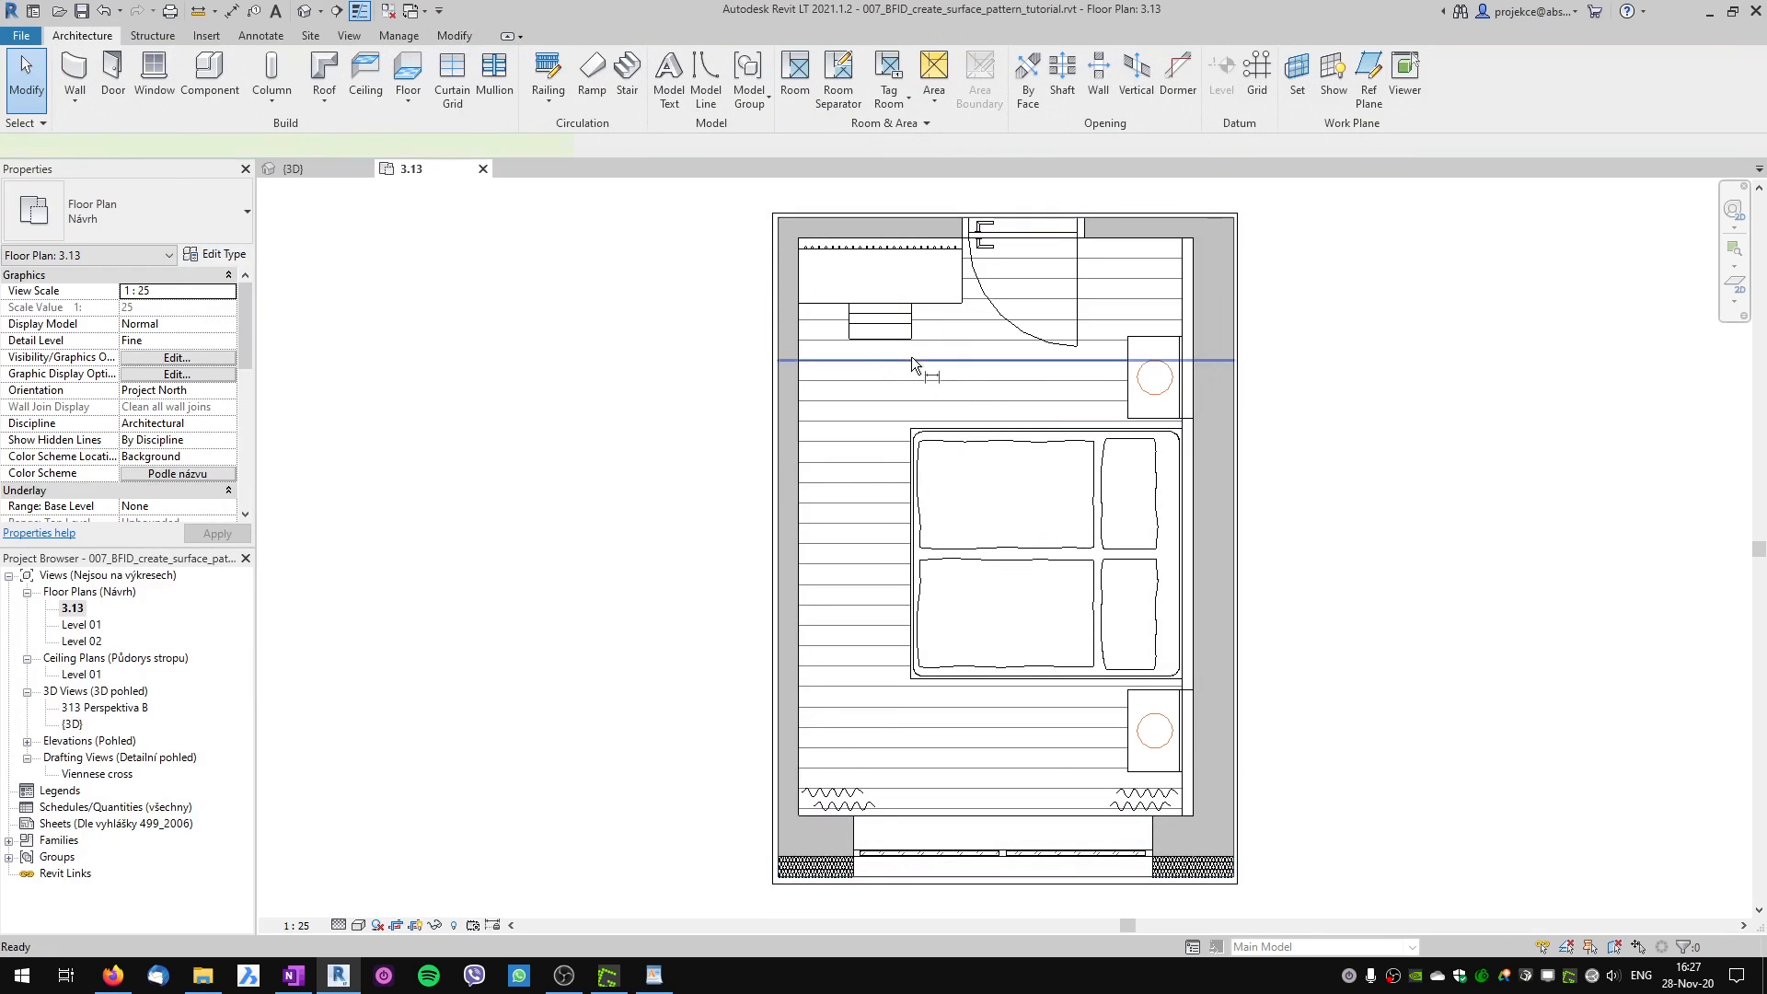
click(942, 360)
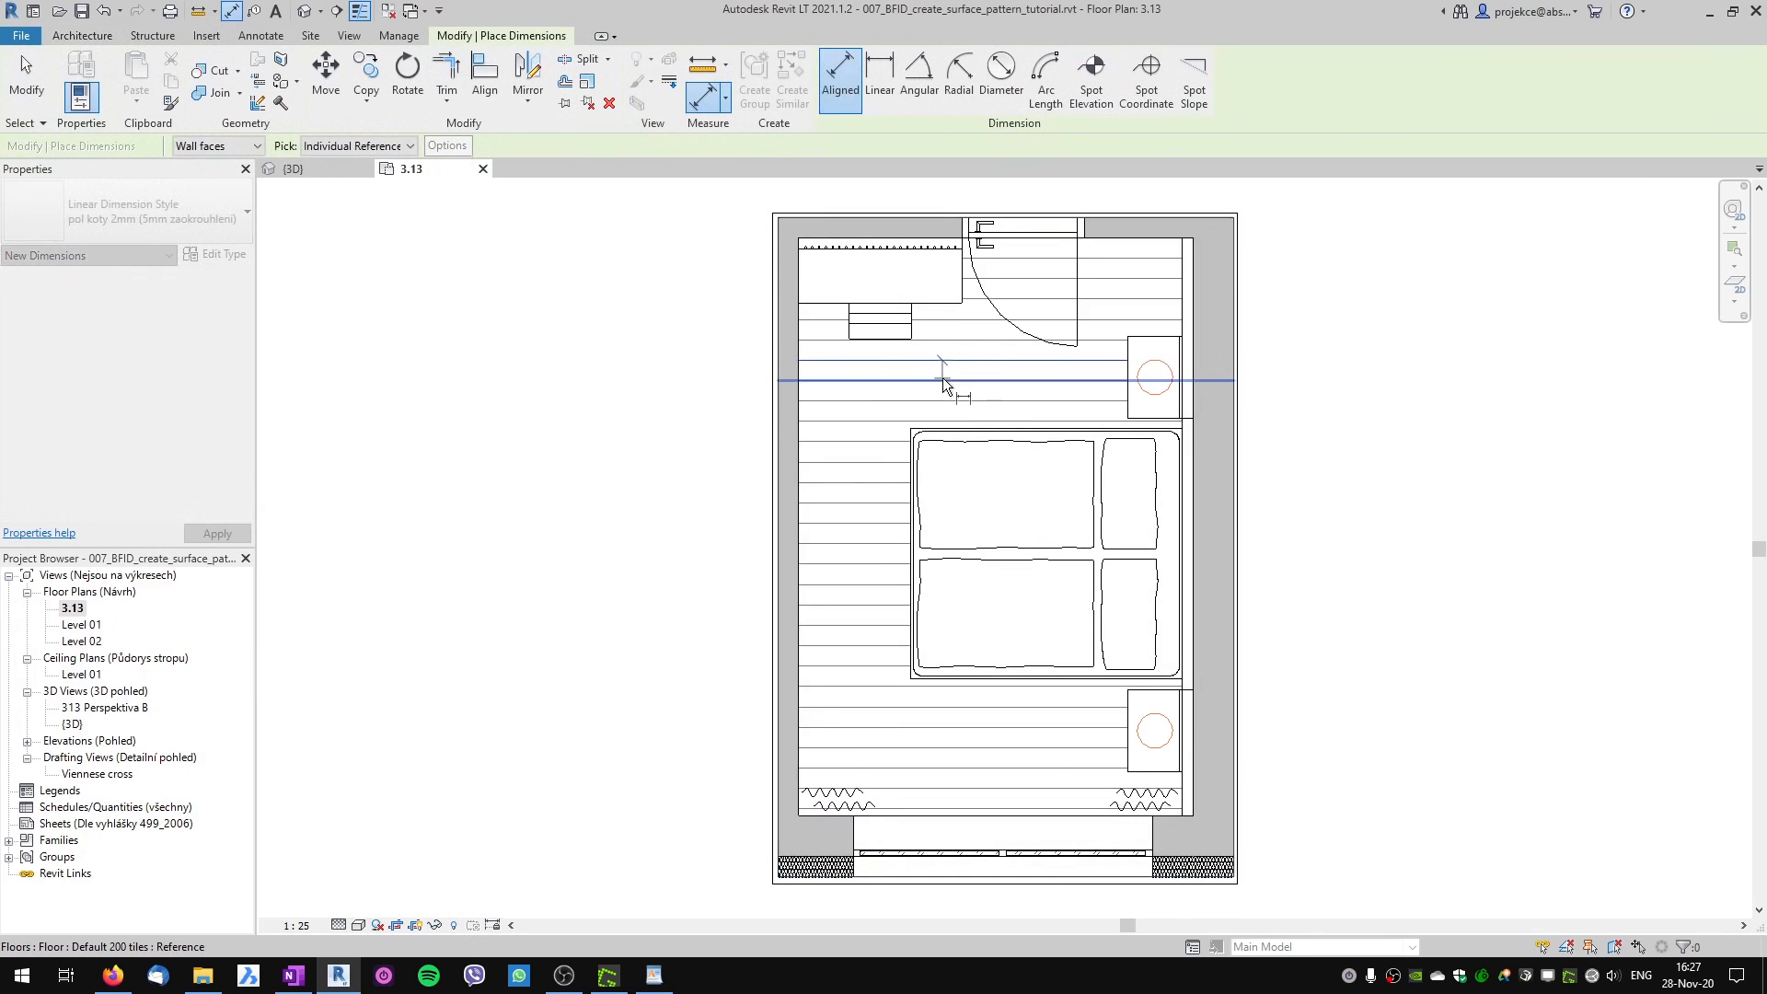
scroll(944, 375, up, 3)
key(Escape)
key(Escape)
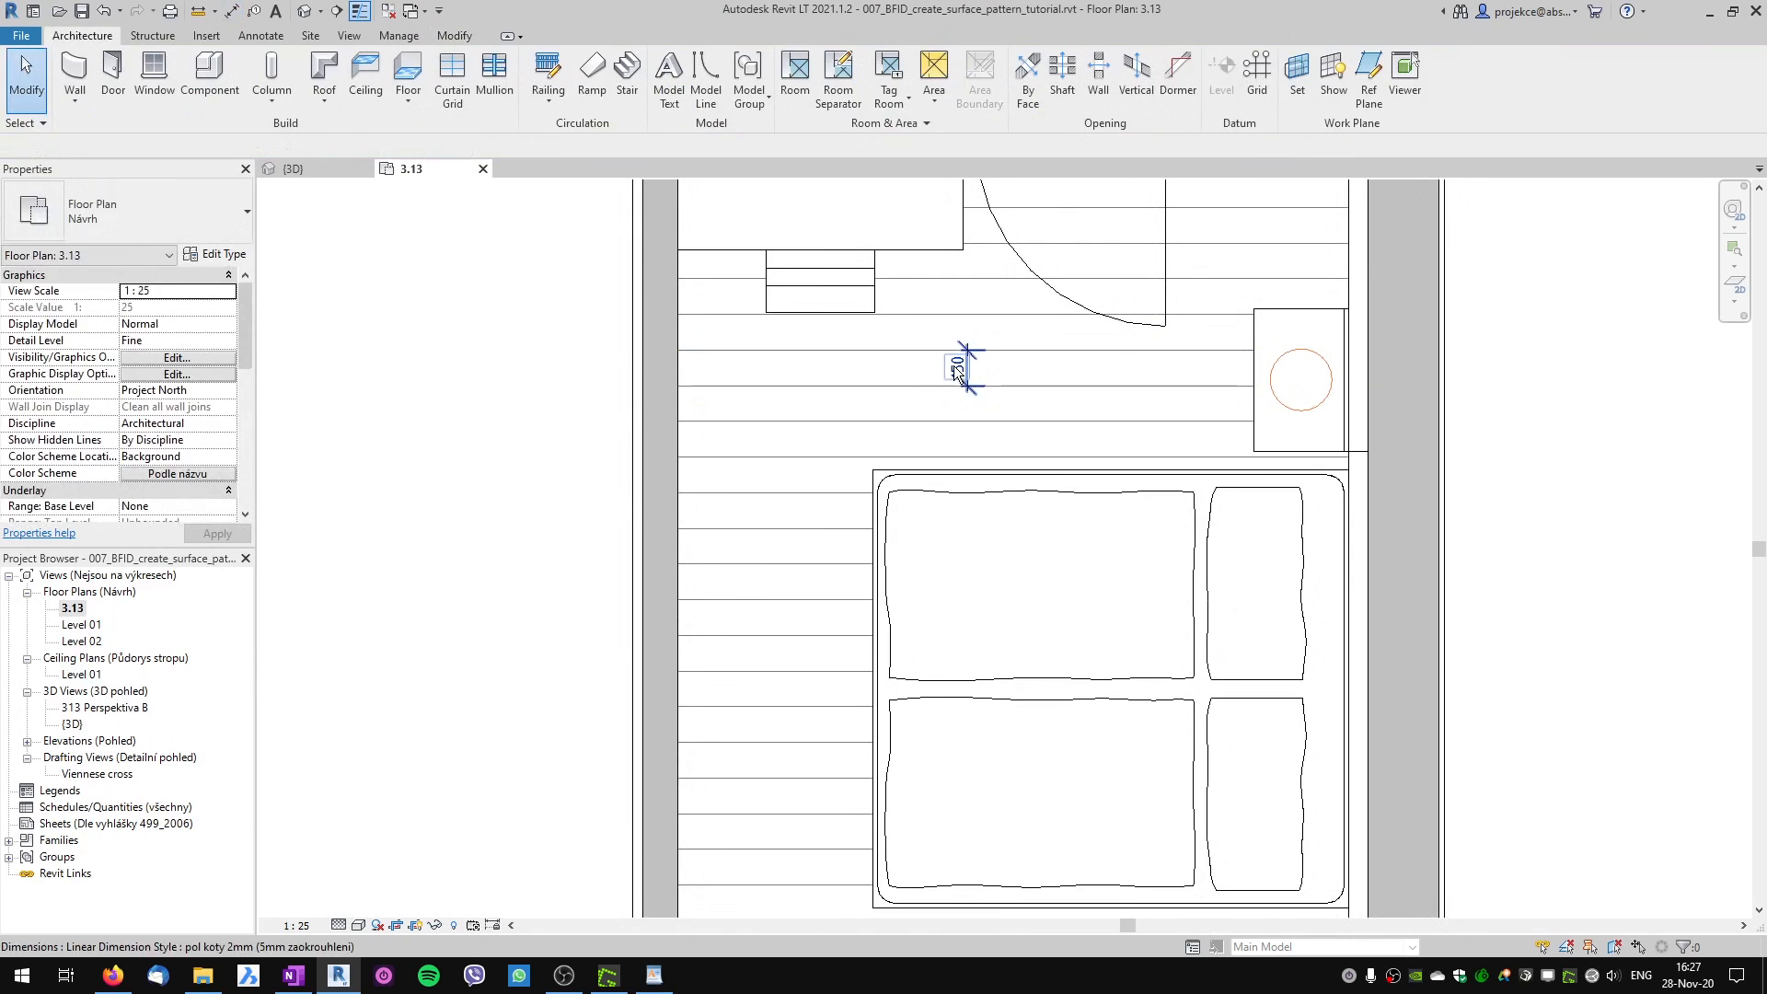
scroll(1009, 440, down, 3)
scroll(1027, 508, down, 1)
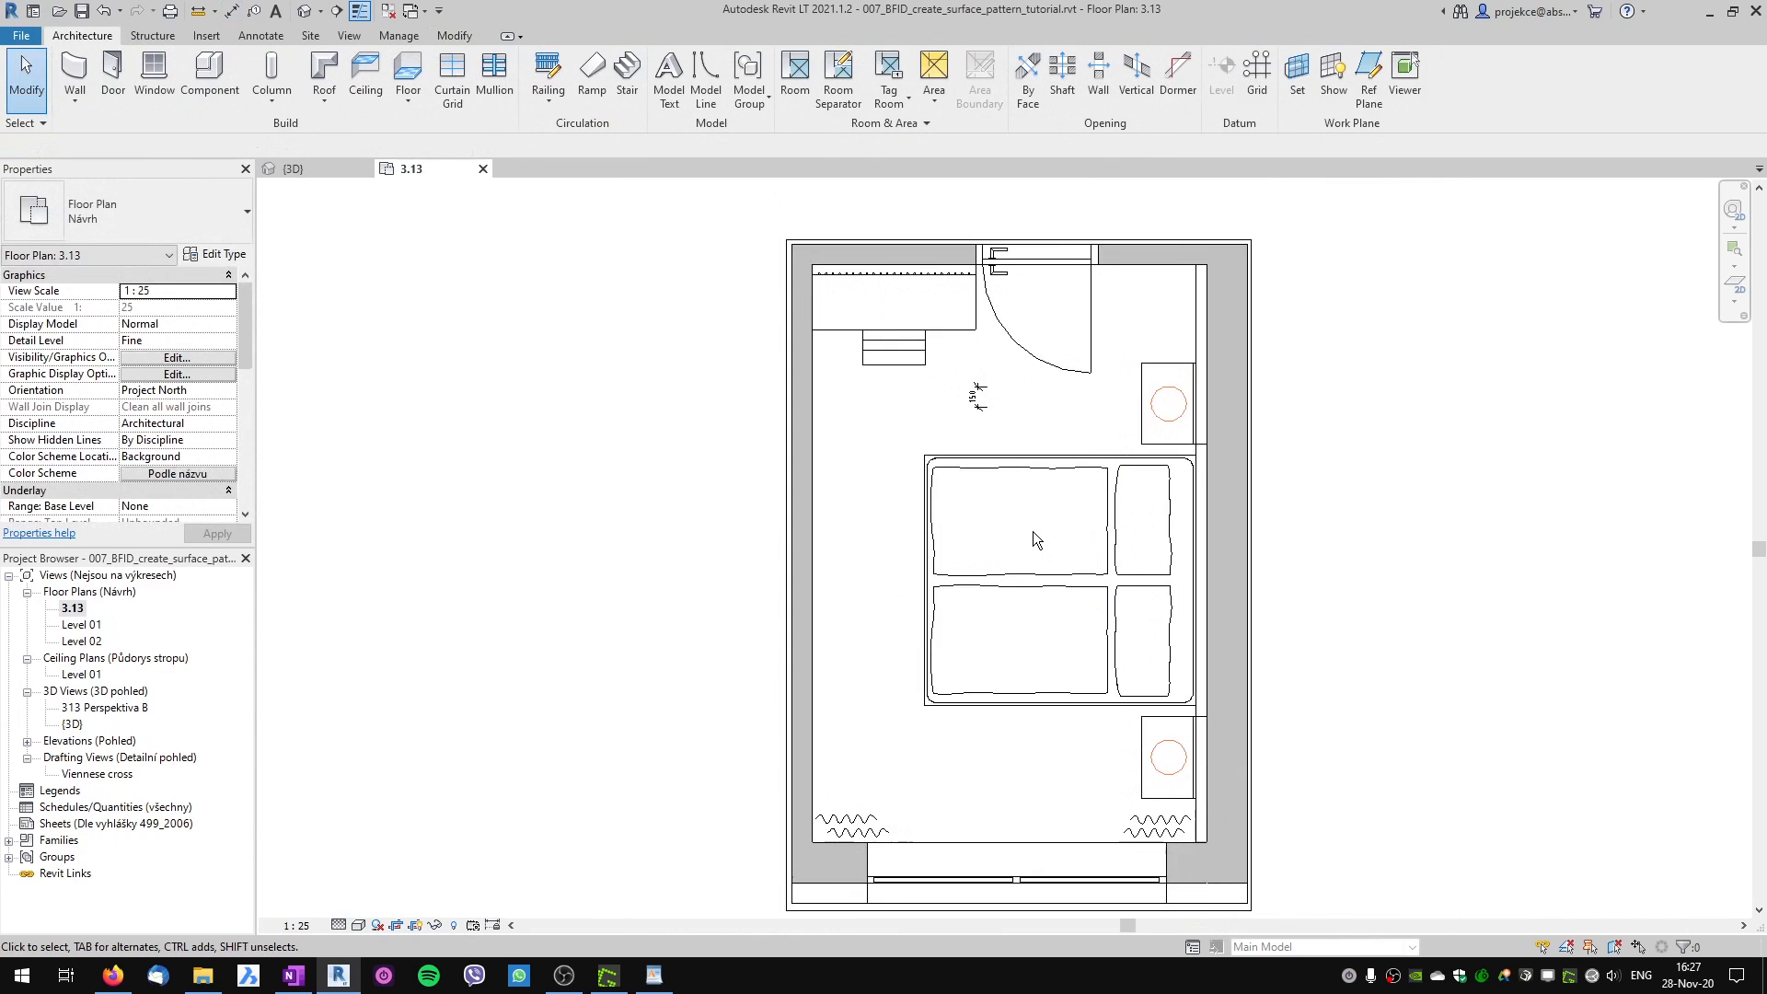
middle_drag(1034, 534, 963, 502)
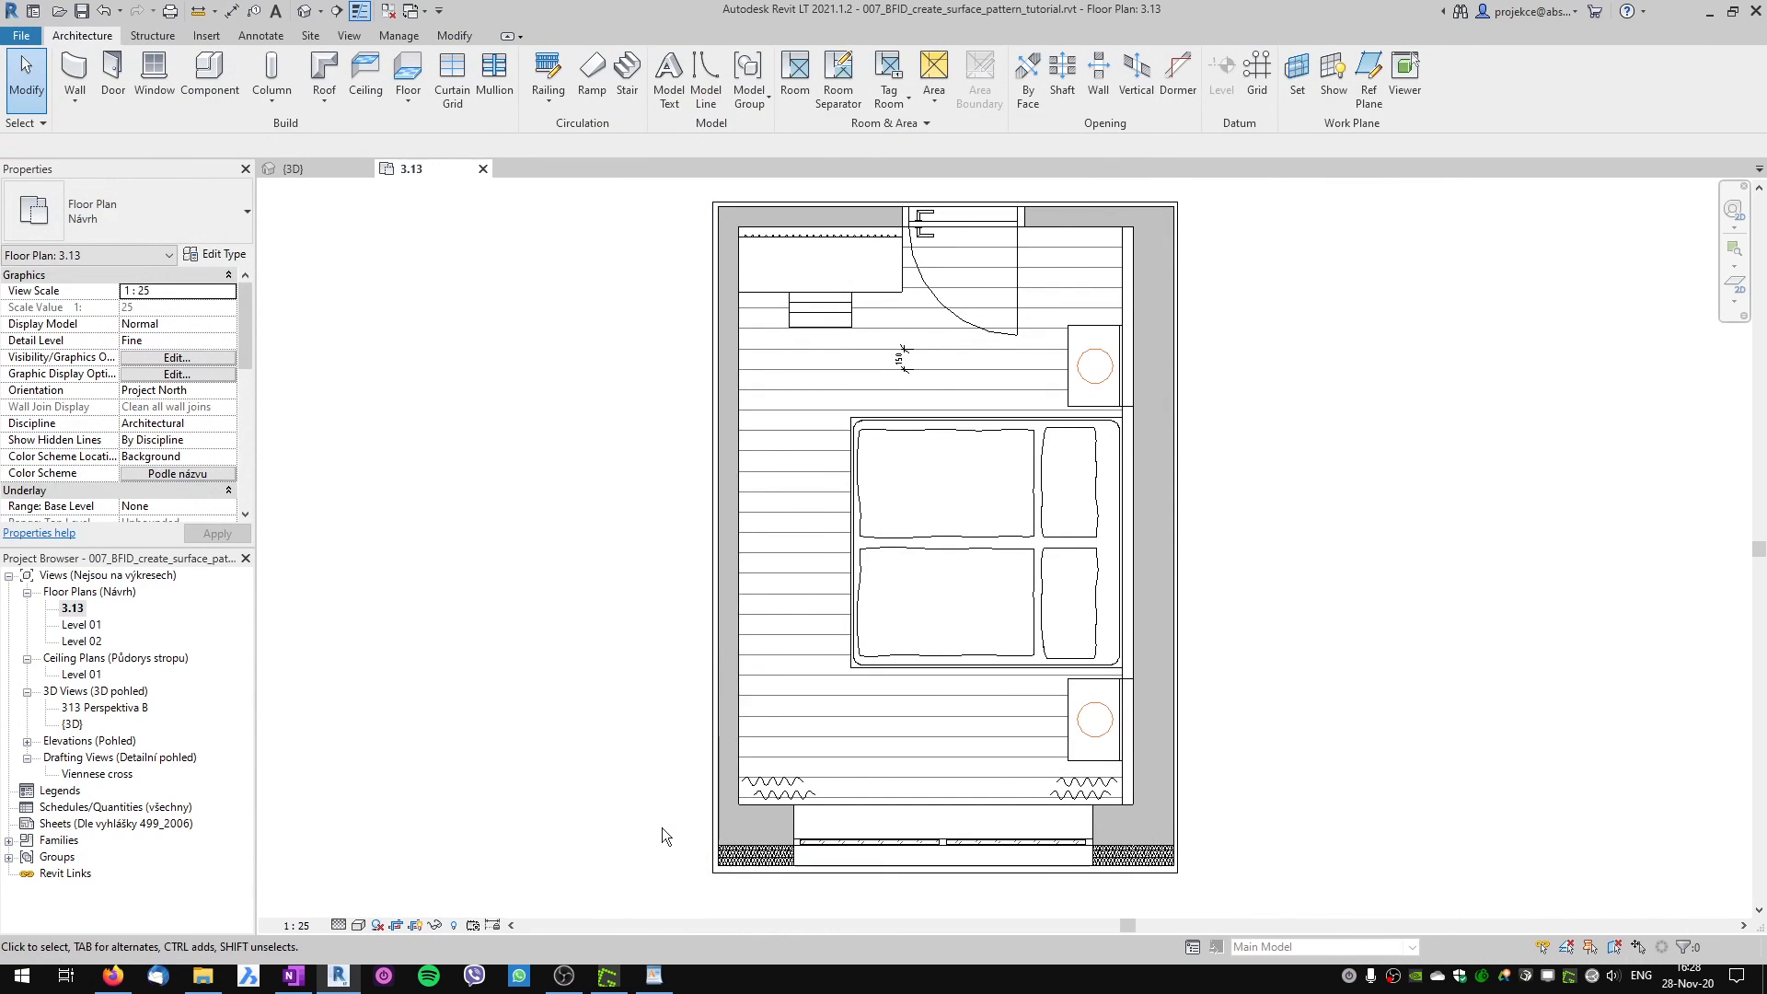
Switch to hardwood-dimensions.jpg in Greenshot and sketch a vertical joint line near the pattern's right edge, divided into segments of 150.
click(607, 976)
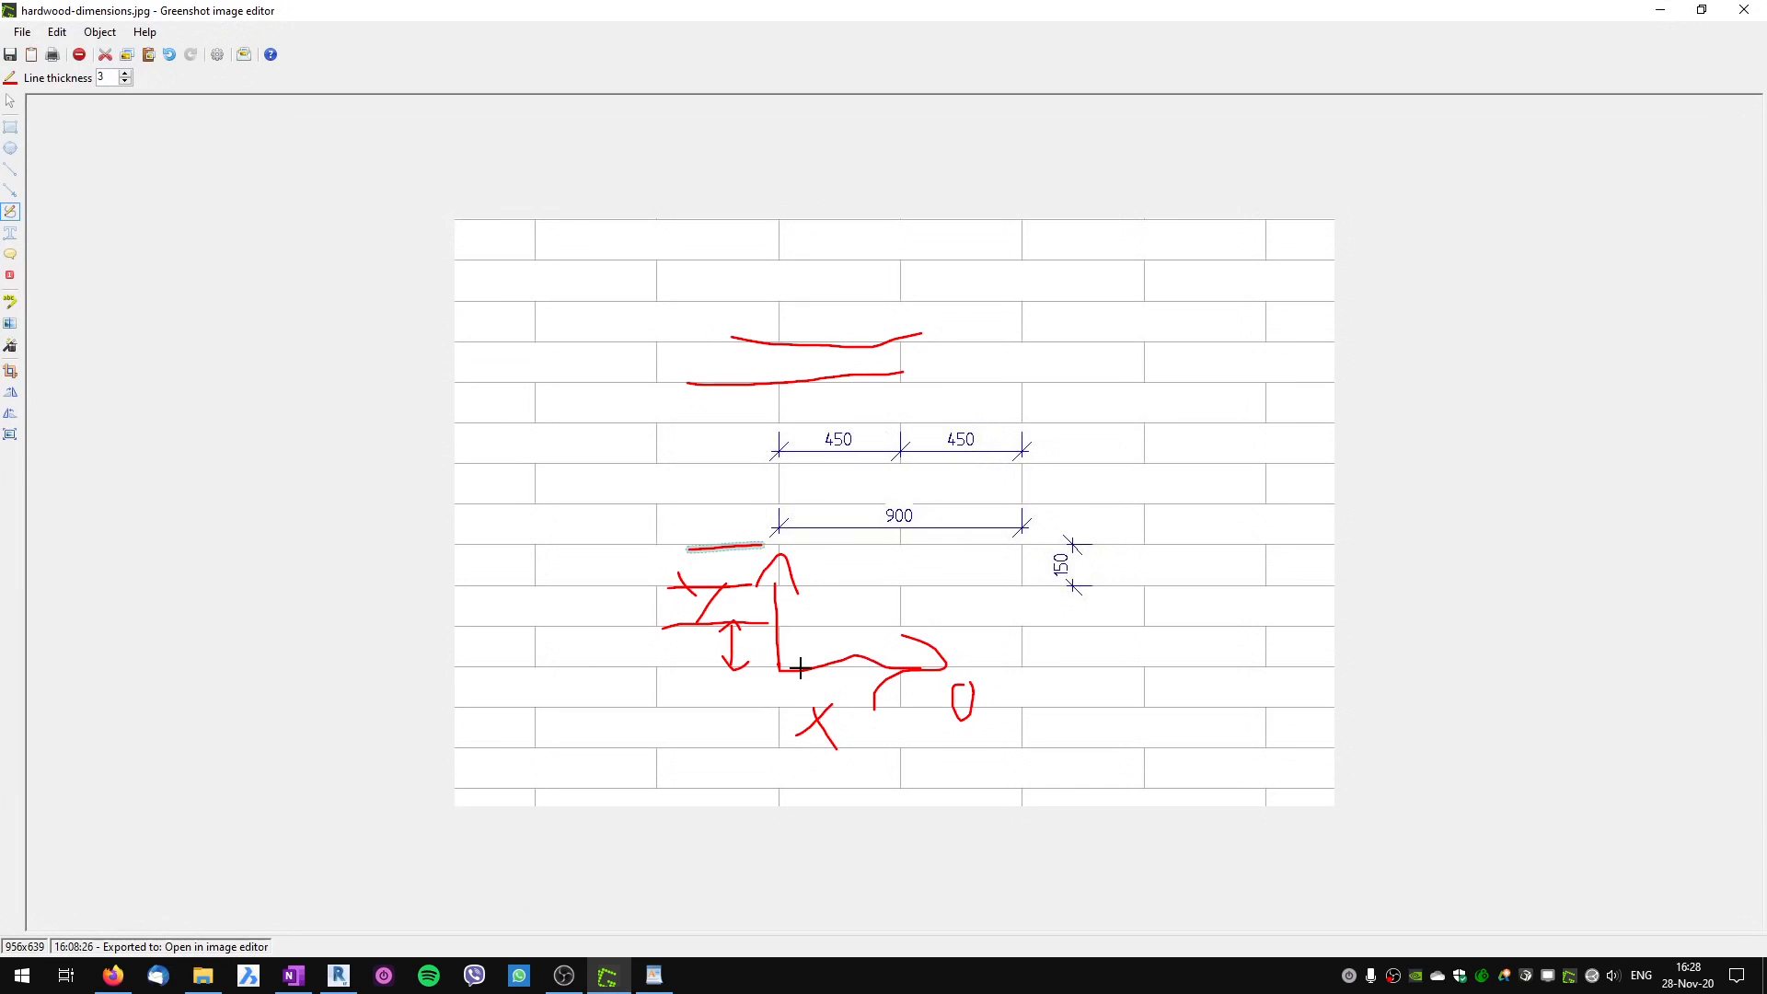
click(10, 211)
drag(1271, 669, 1268, 548)
mouse_move(1261, 230)
mouse_down()
mouse_move(1260, 665)
mouse_move(1246, 629)
mouse_move(1303, 627)
mouse_move(1247, 542)
mouse_move(1295, 542)
mouse_move(1251, 505)
mouse_move(1279, 506)
mouse_up()
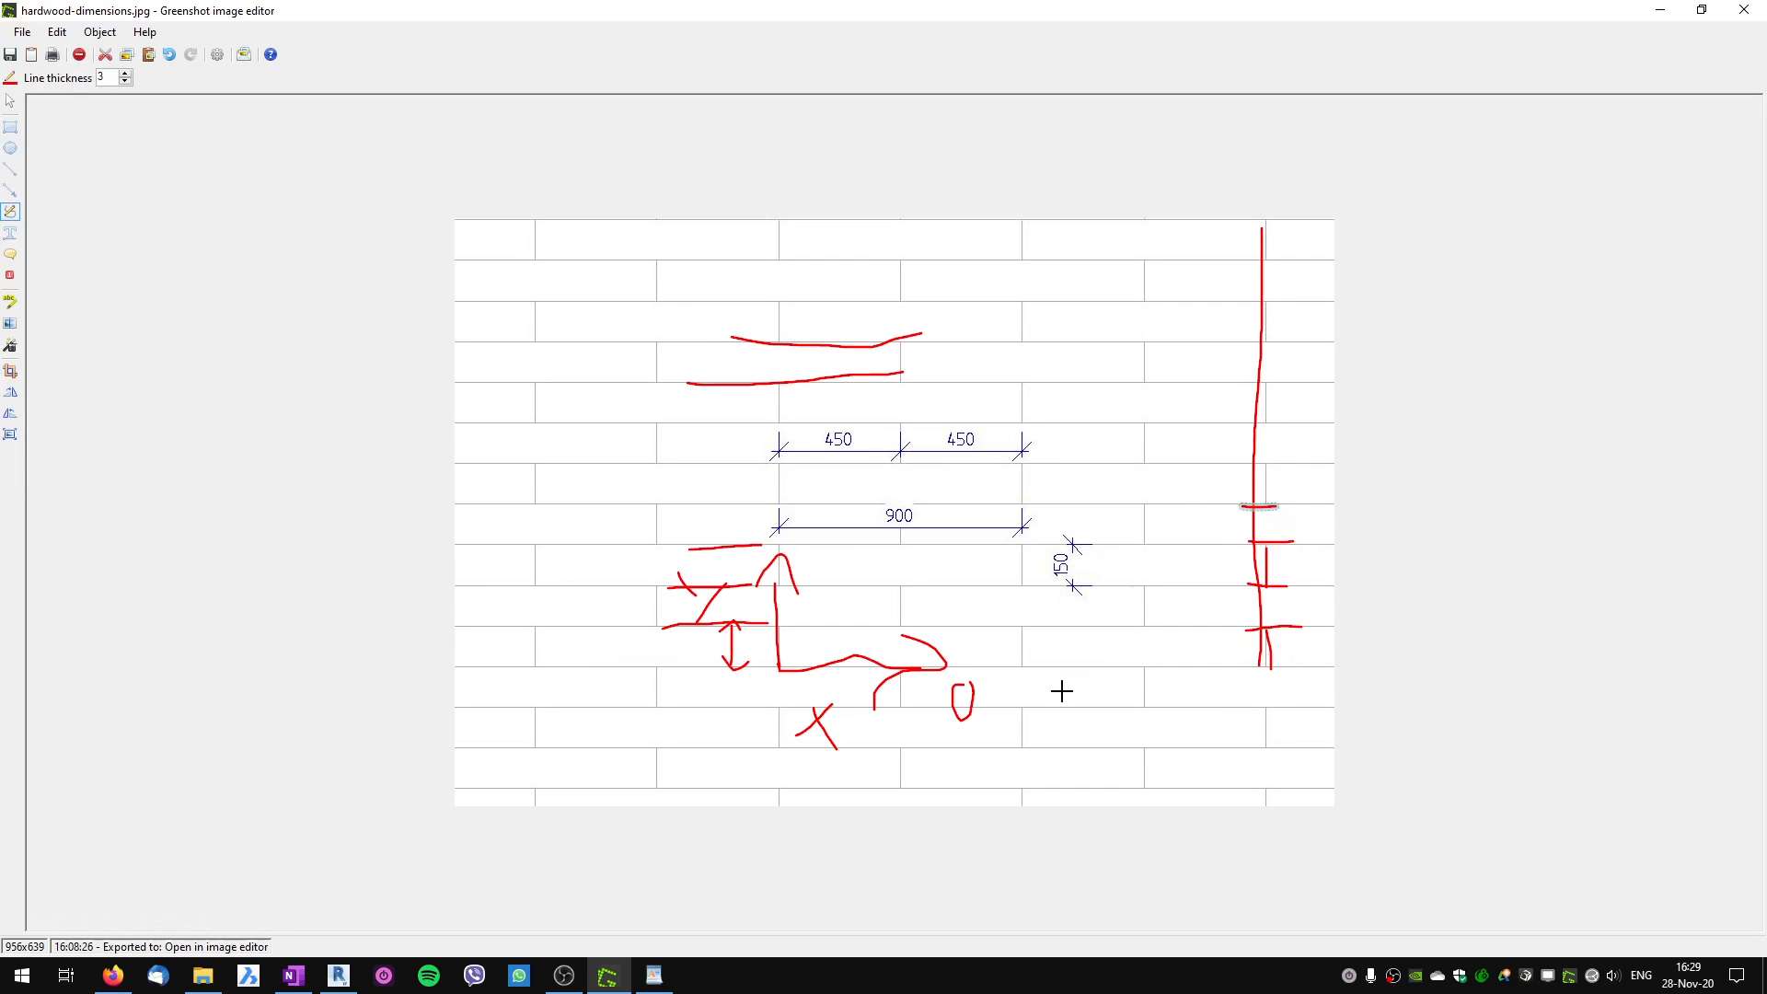
key(Escape)
drag(1261, 598, 1320, 670)
mouse_move(1305, 550)
mouse_down()
mouse_move(1277, 552)
mouse_move(1307, 584)
mouse_move(1325, 528)
mouse_up()
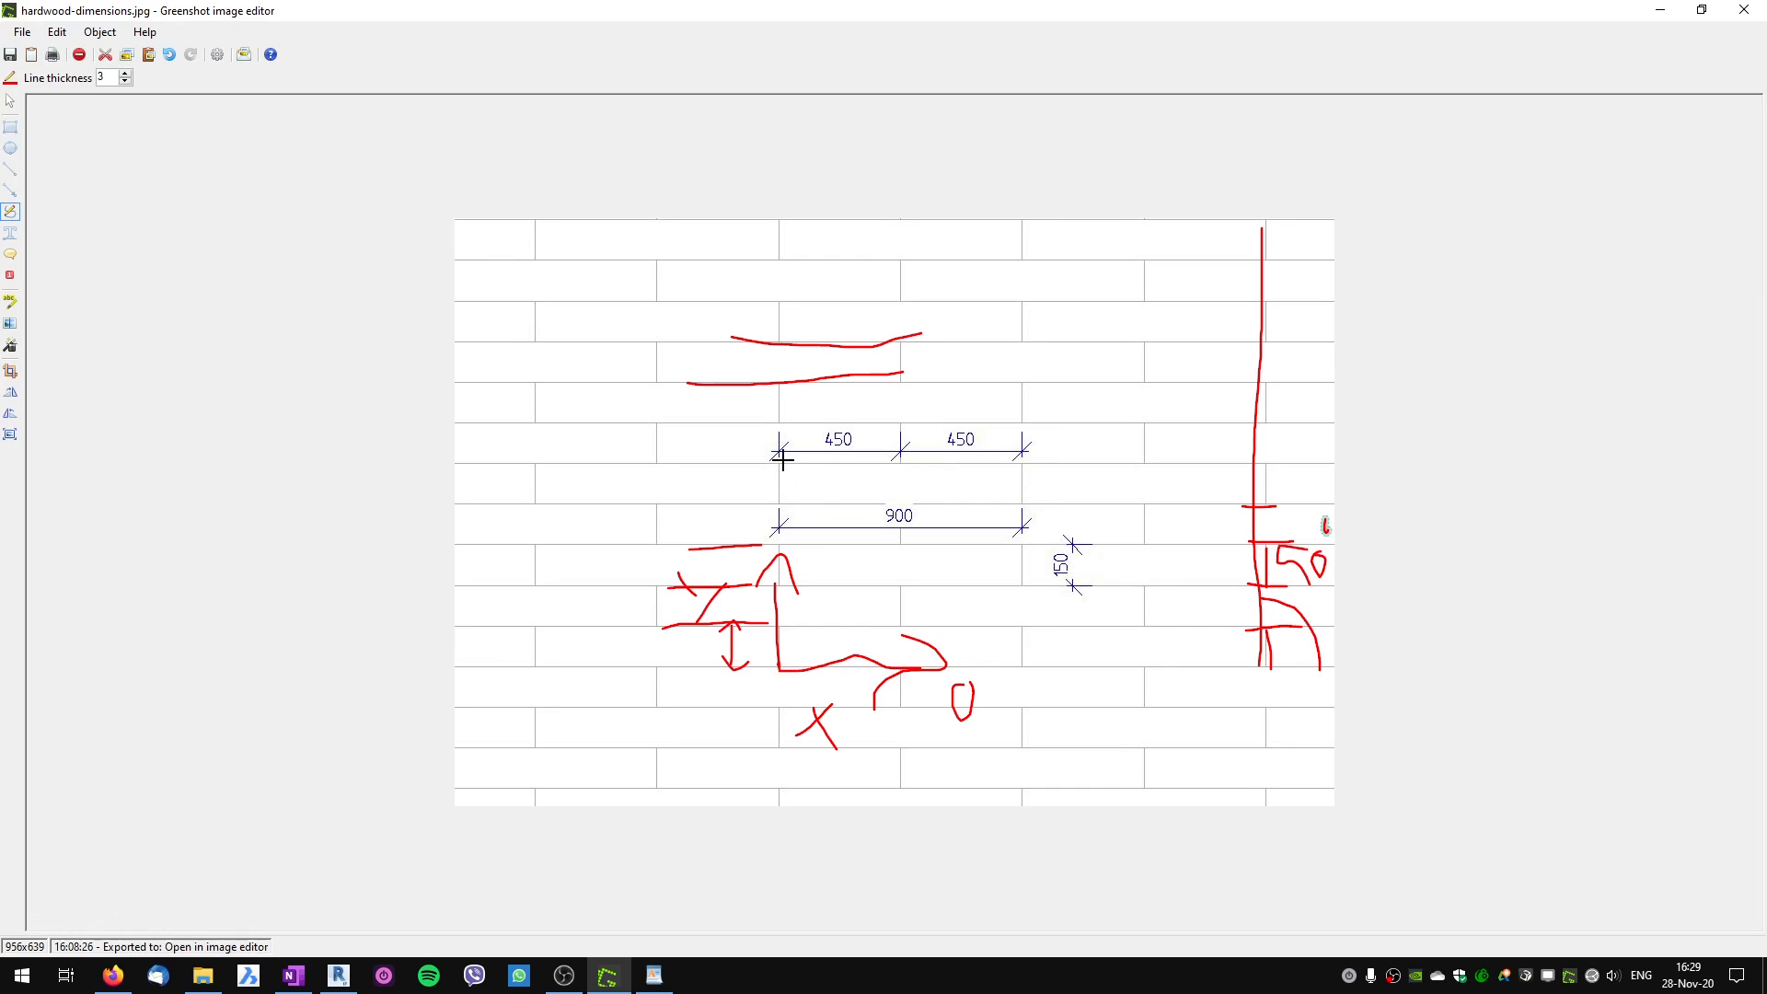
In hardwood_tiles.pat in WordPad, start a second descriptor line with angle 90 and origin 0,0, checking the origin against the Greenshot sketch.
click(654, 975)
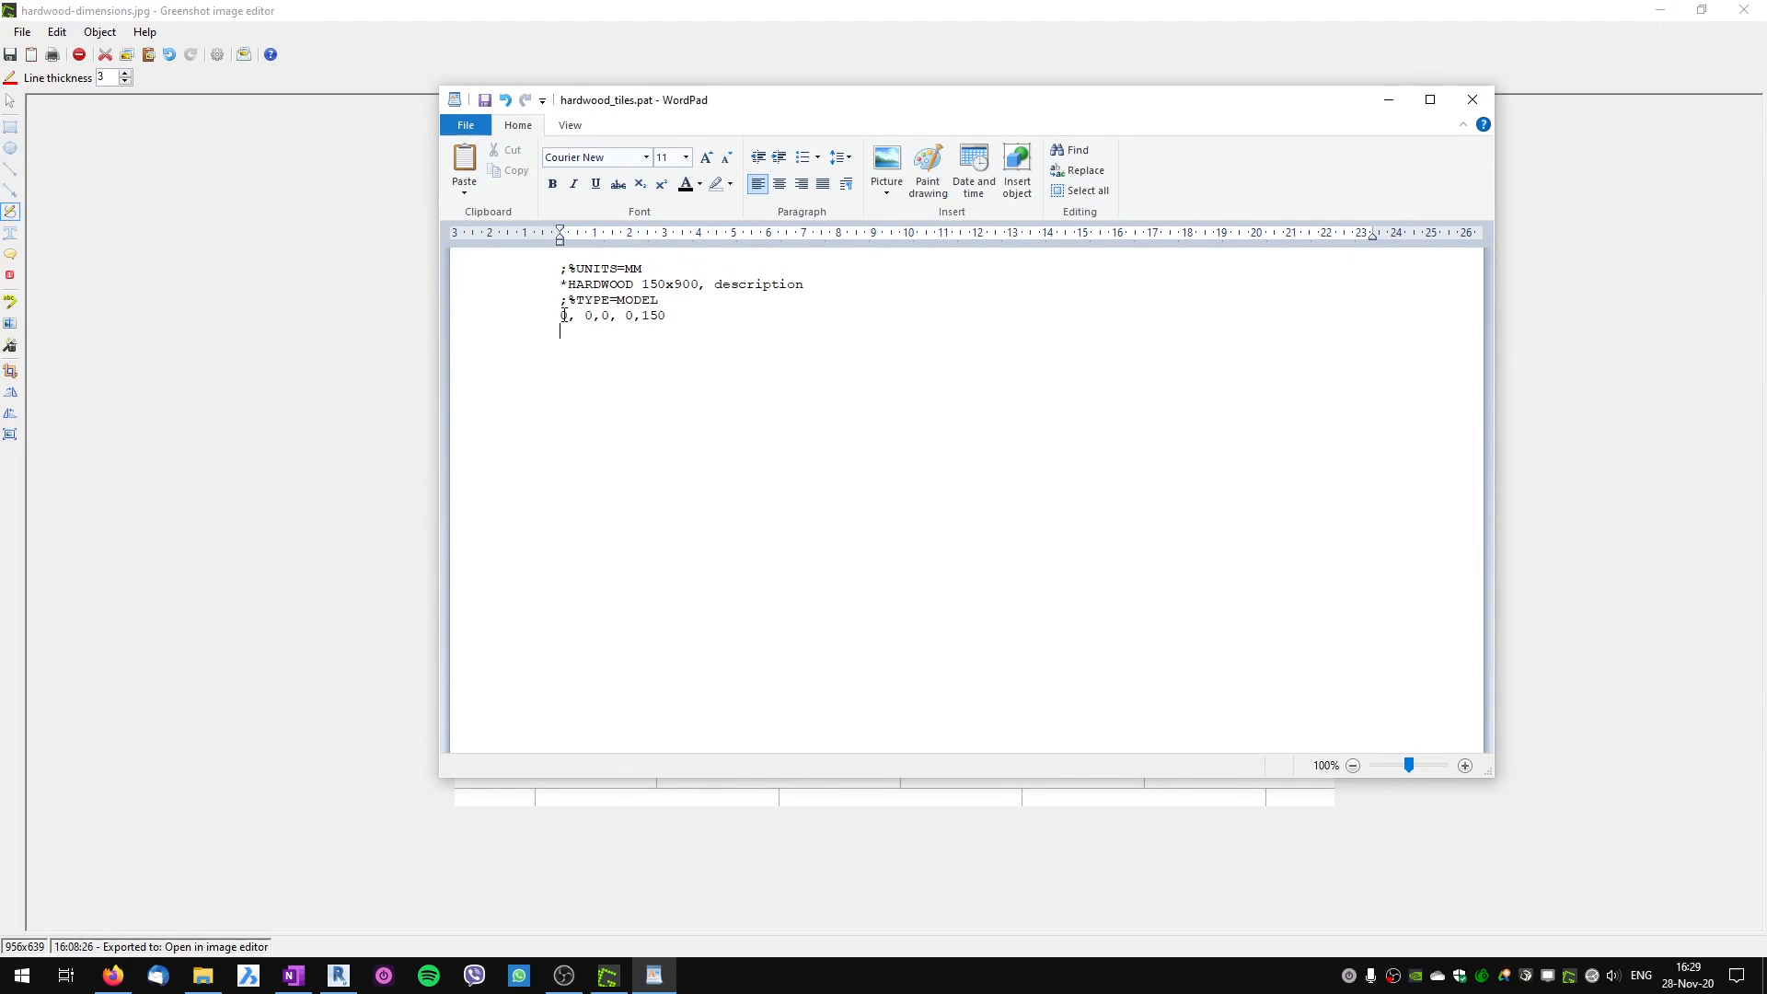
key(alt+Tab)
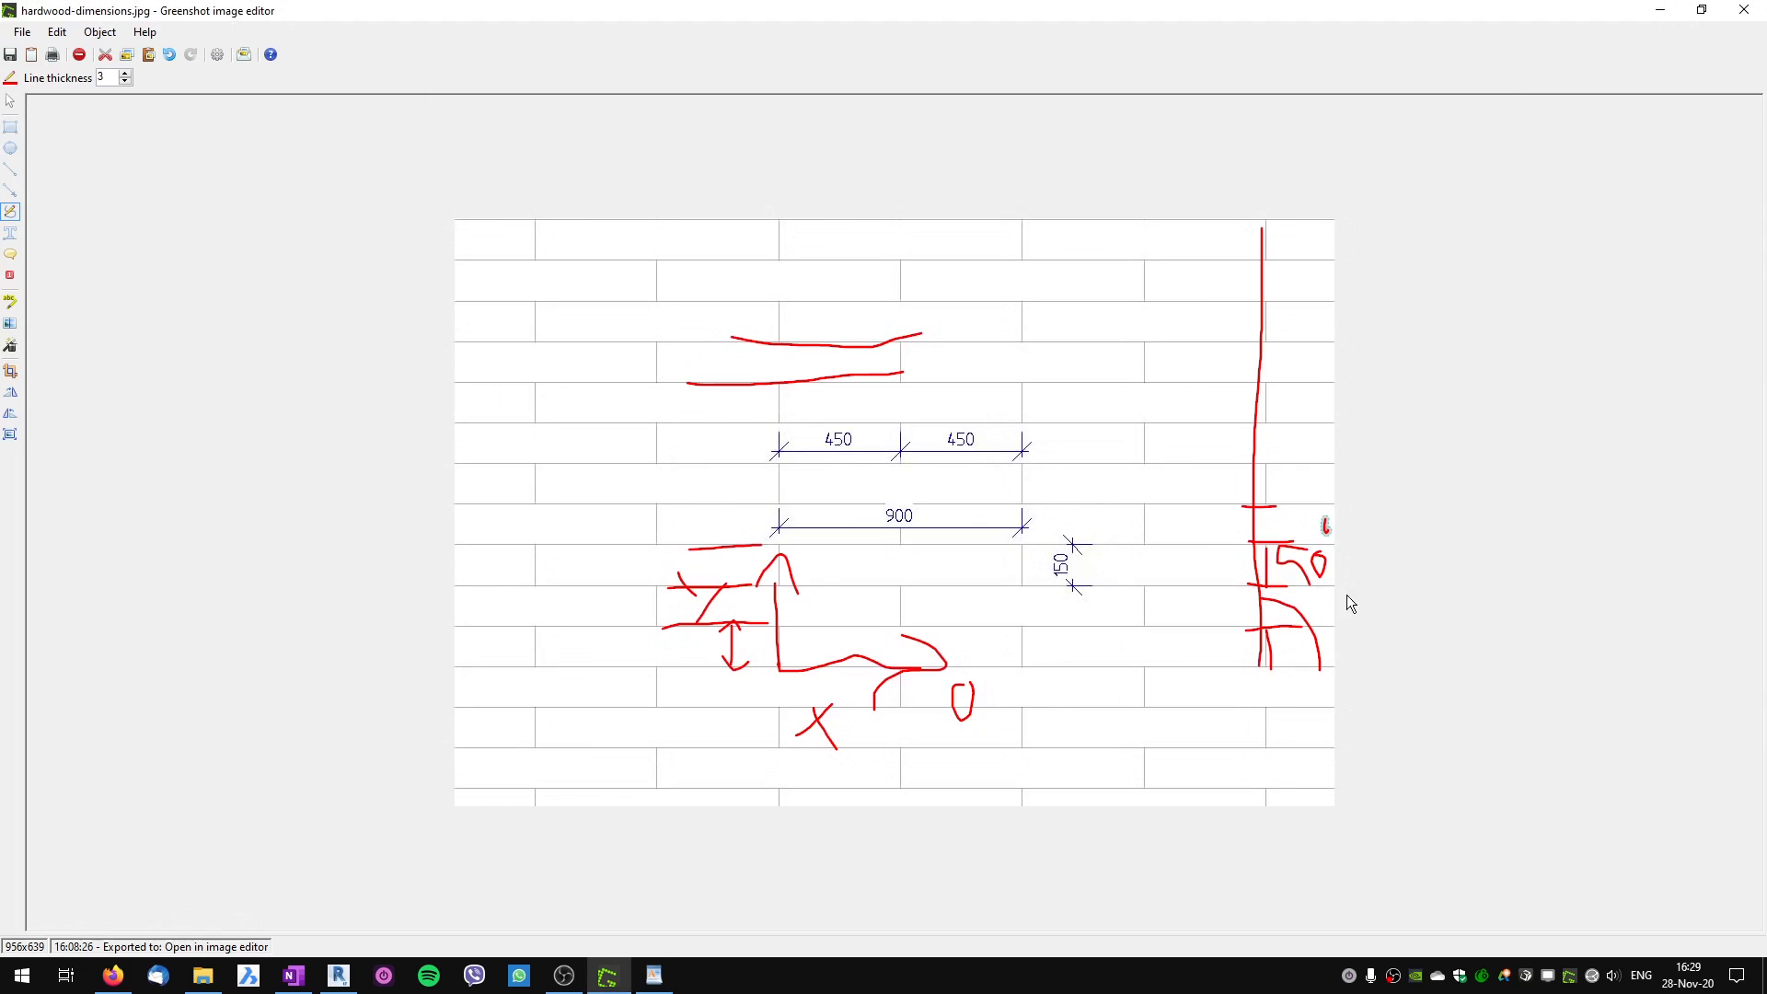
key(alt+Tab)
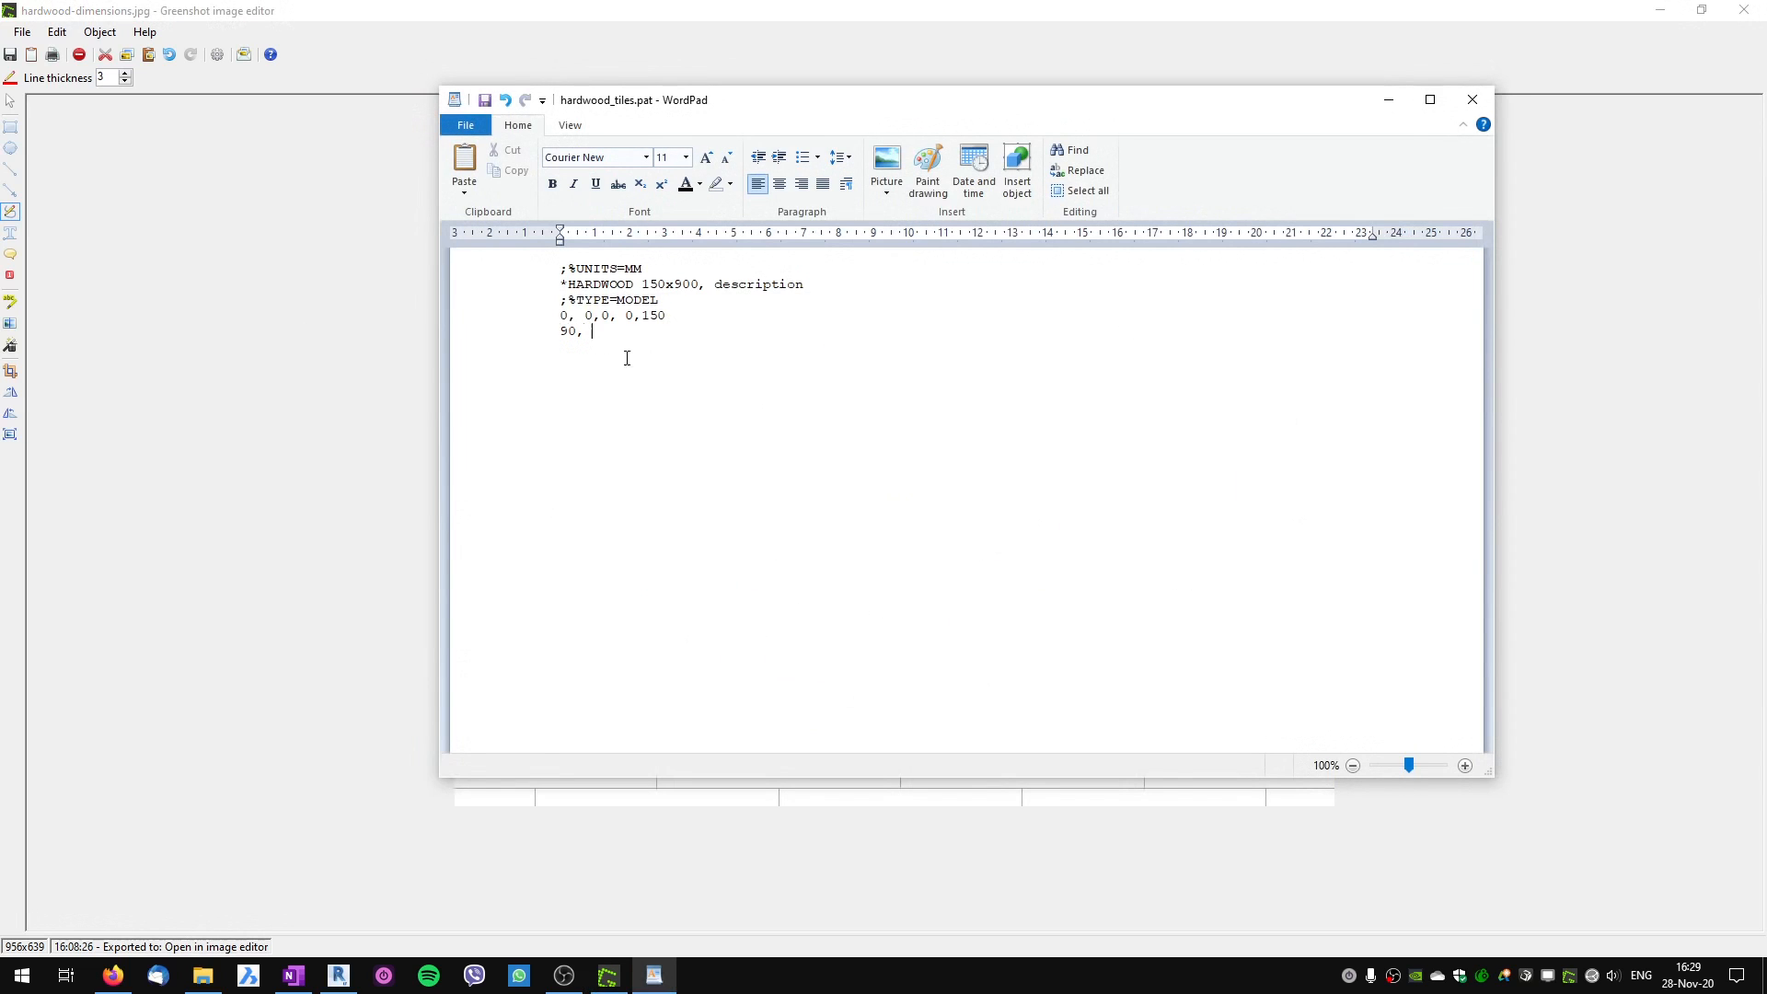
key(alt+Tab)
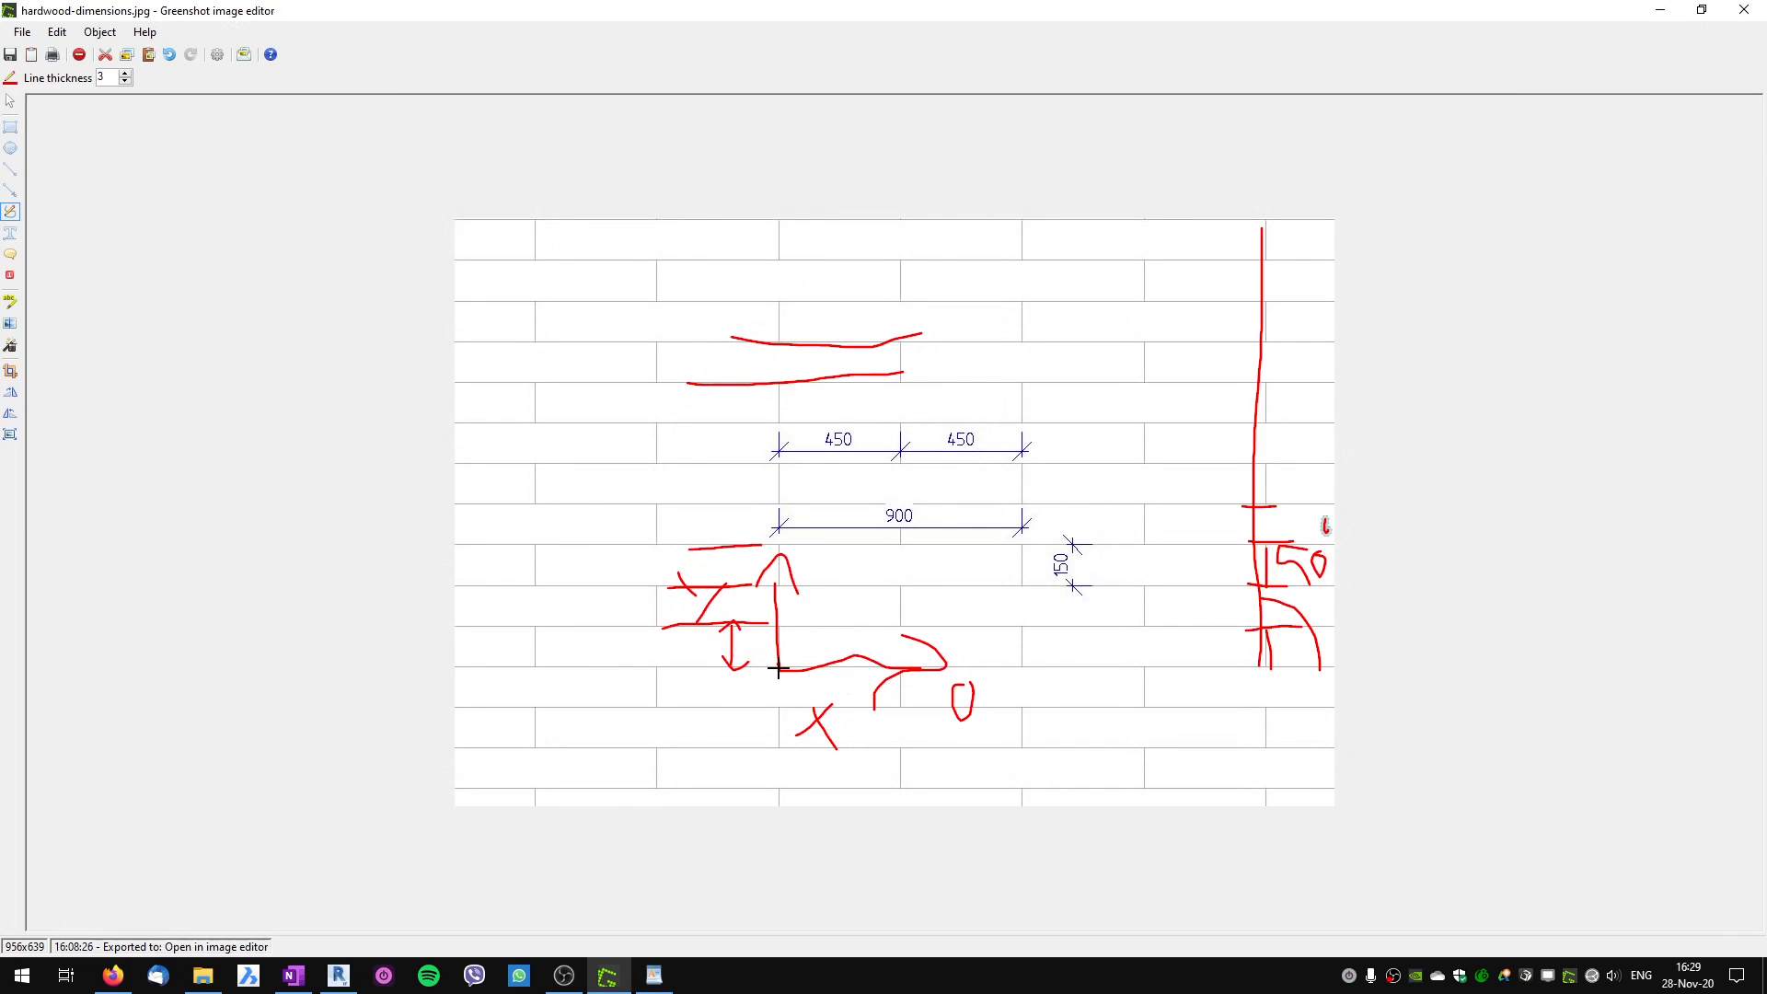
key(alt+Tab)
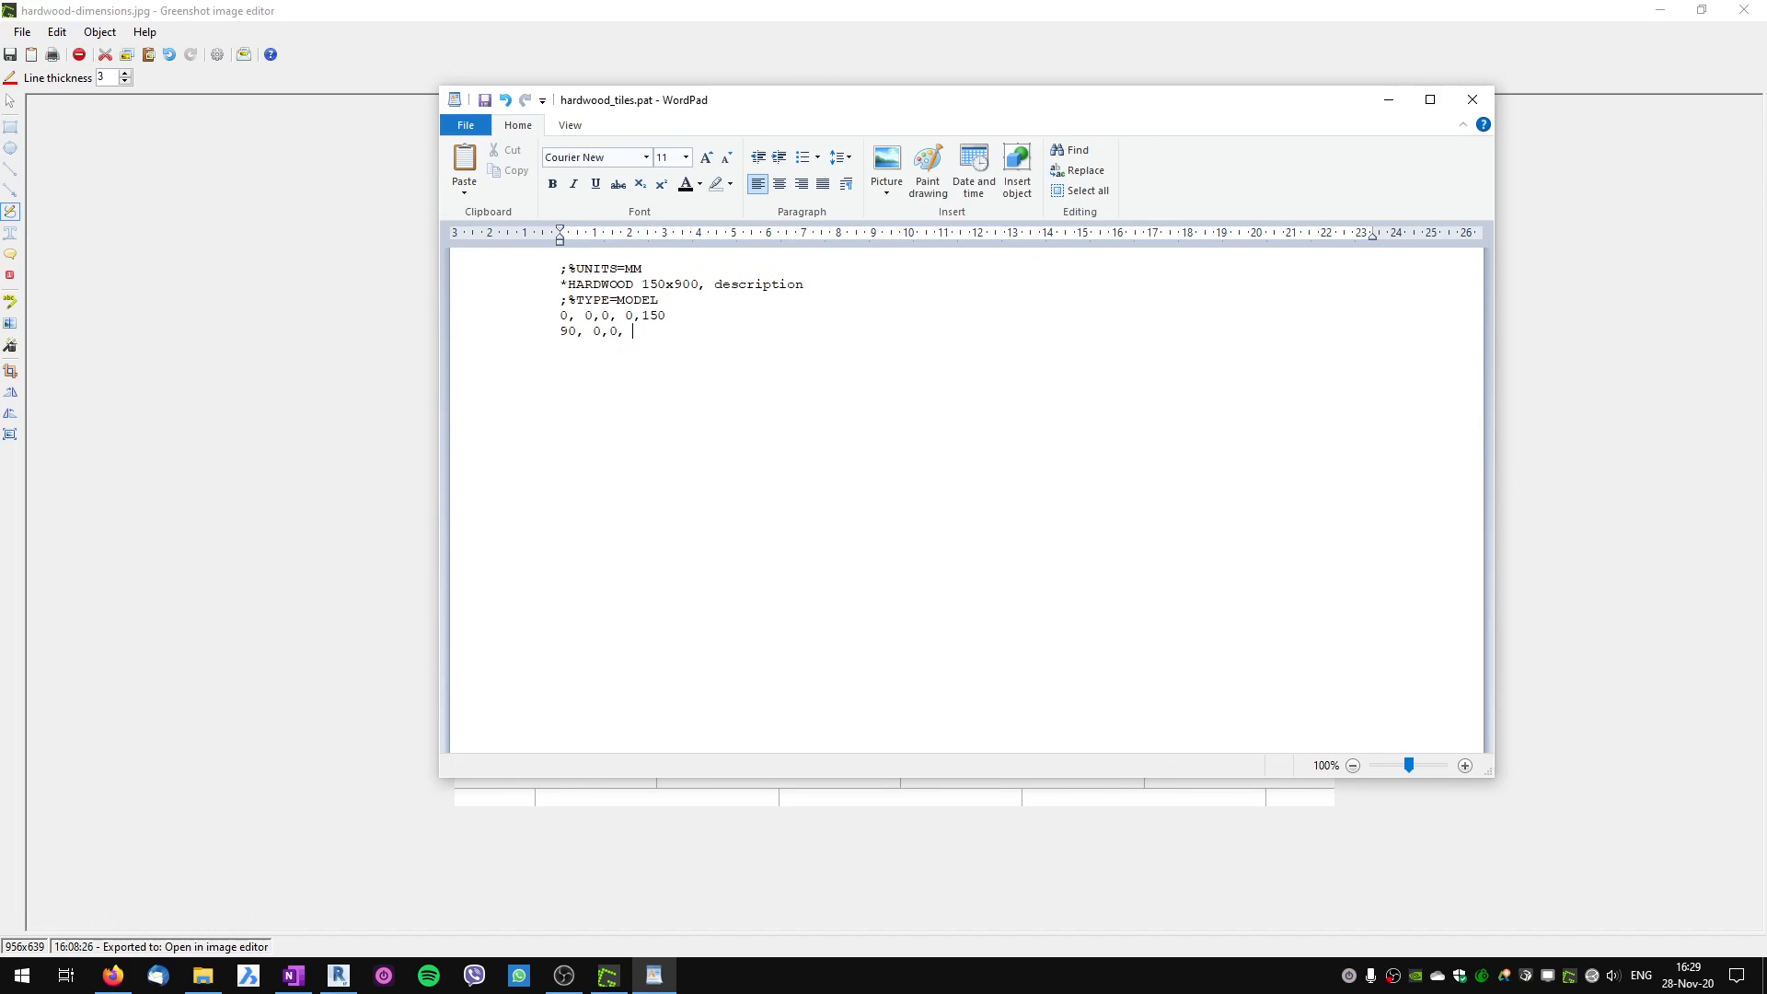
In Greenshot, sketch marks at the neighbouring vertical joints to illustrate the shift, and undo these strokes.
key(alt+Tab)
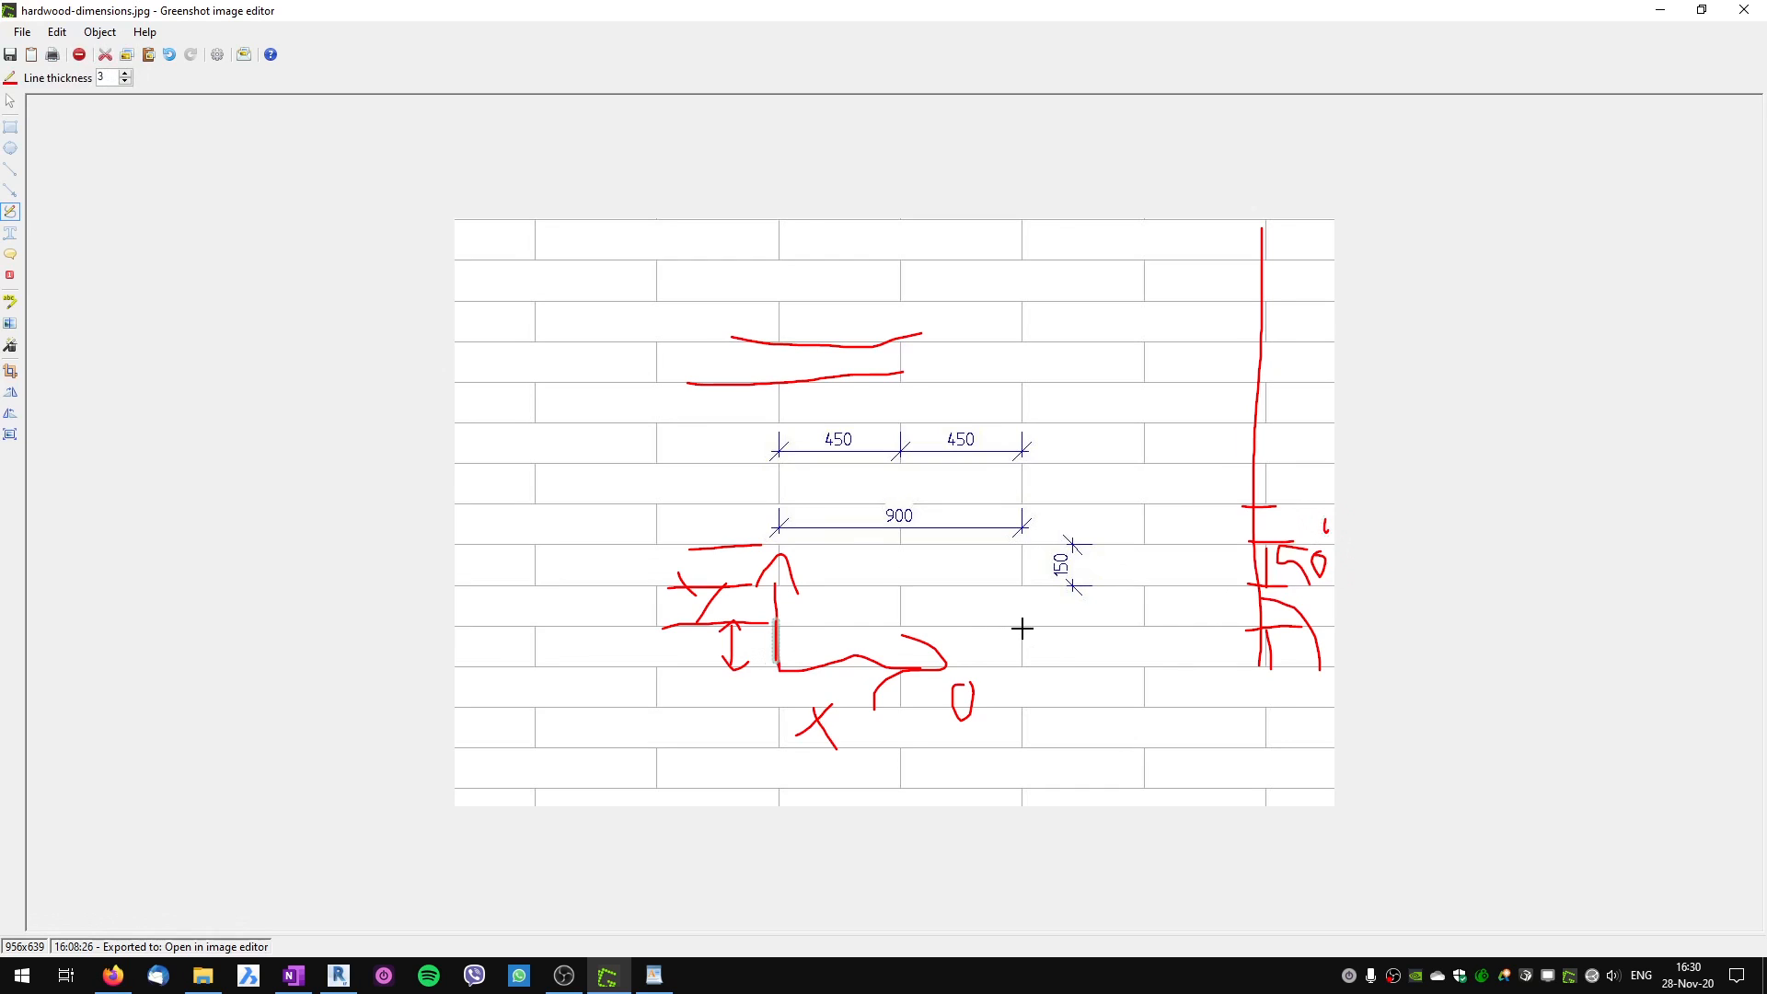
drag(1017, 631, 1021, 659)
mouse_move(884, 653)
mouse_down()
mouse_move(778, 563)
mouse_move(786, 600)
mouse_up()
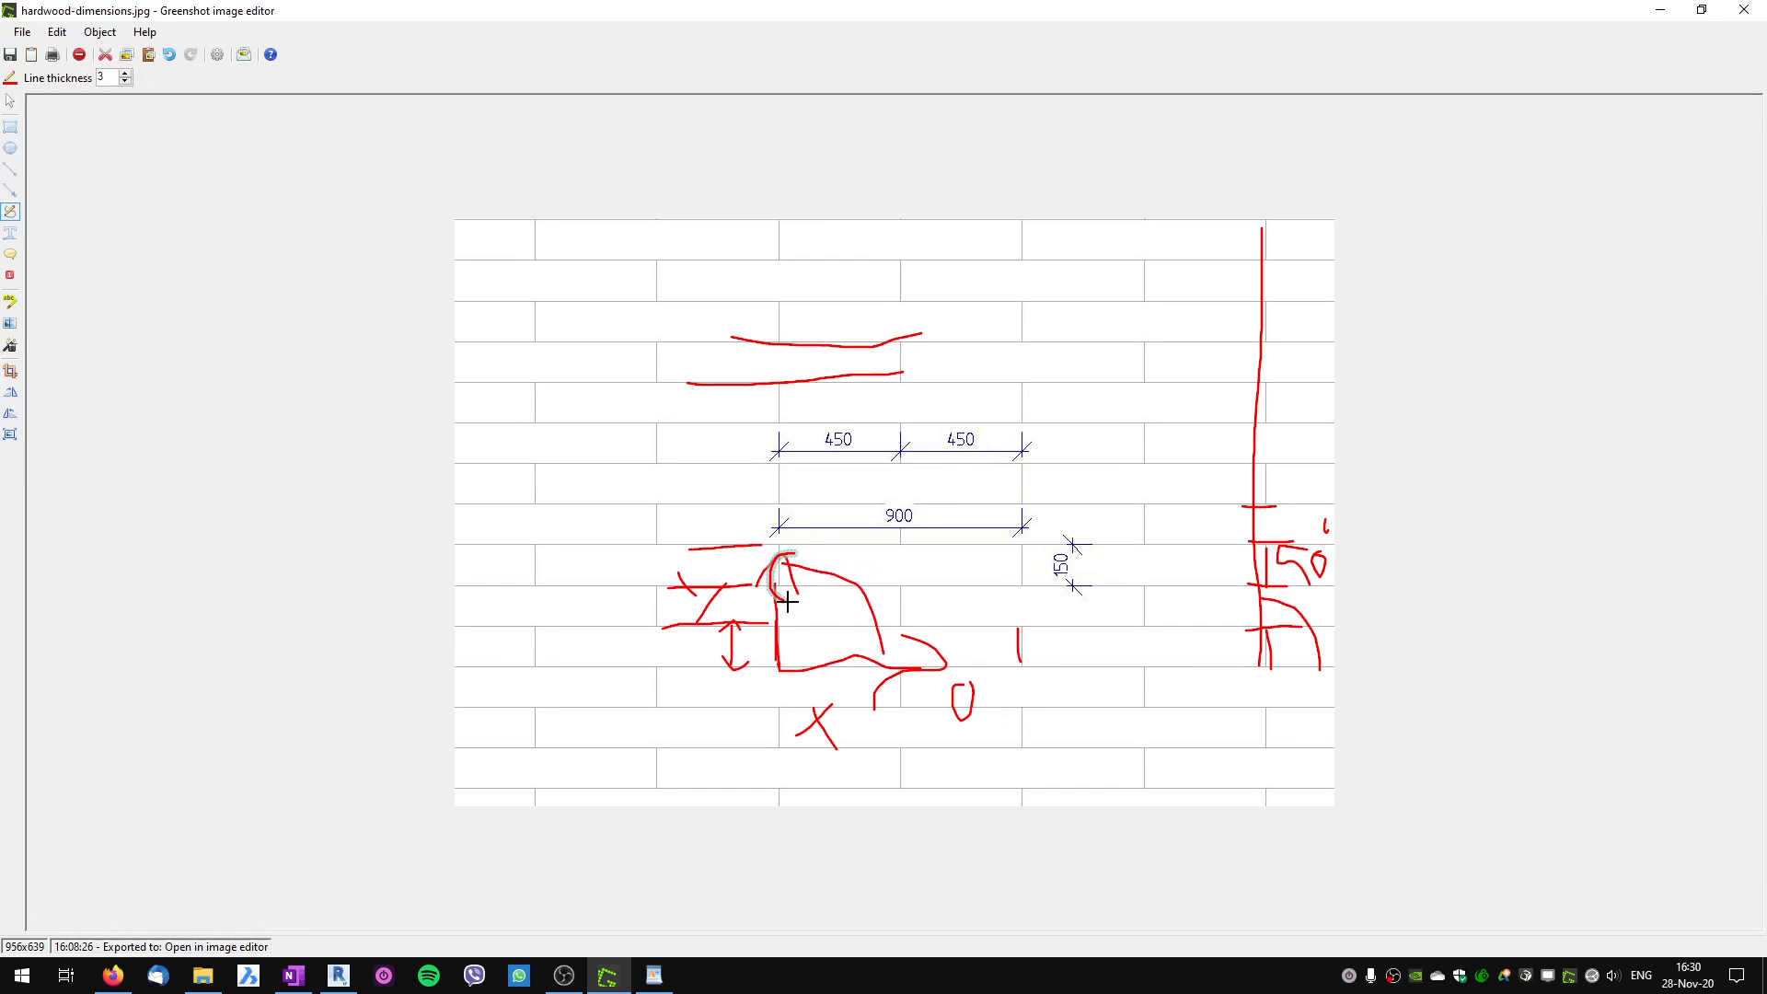
key(ctrl+z)
key(ctrl+z)
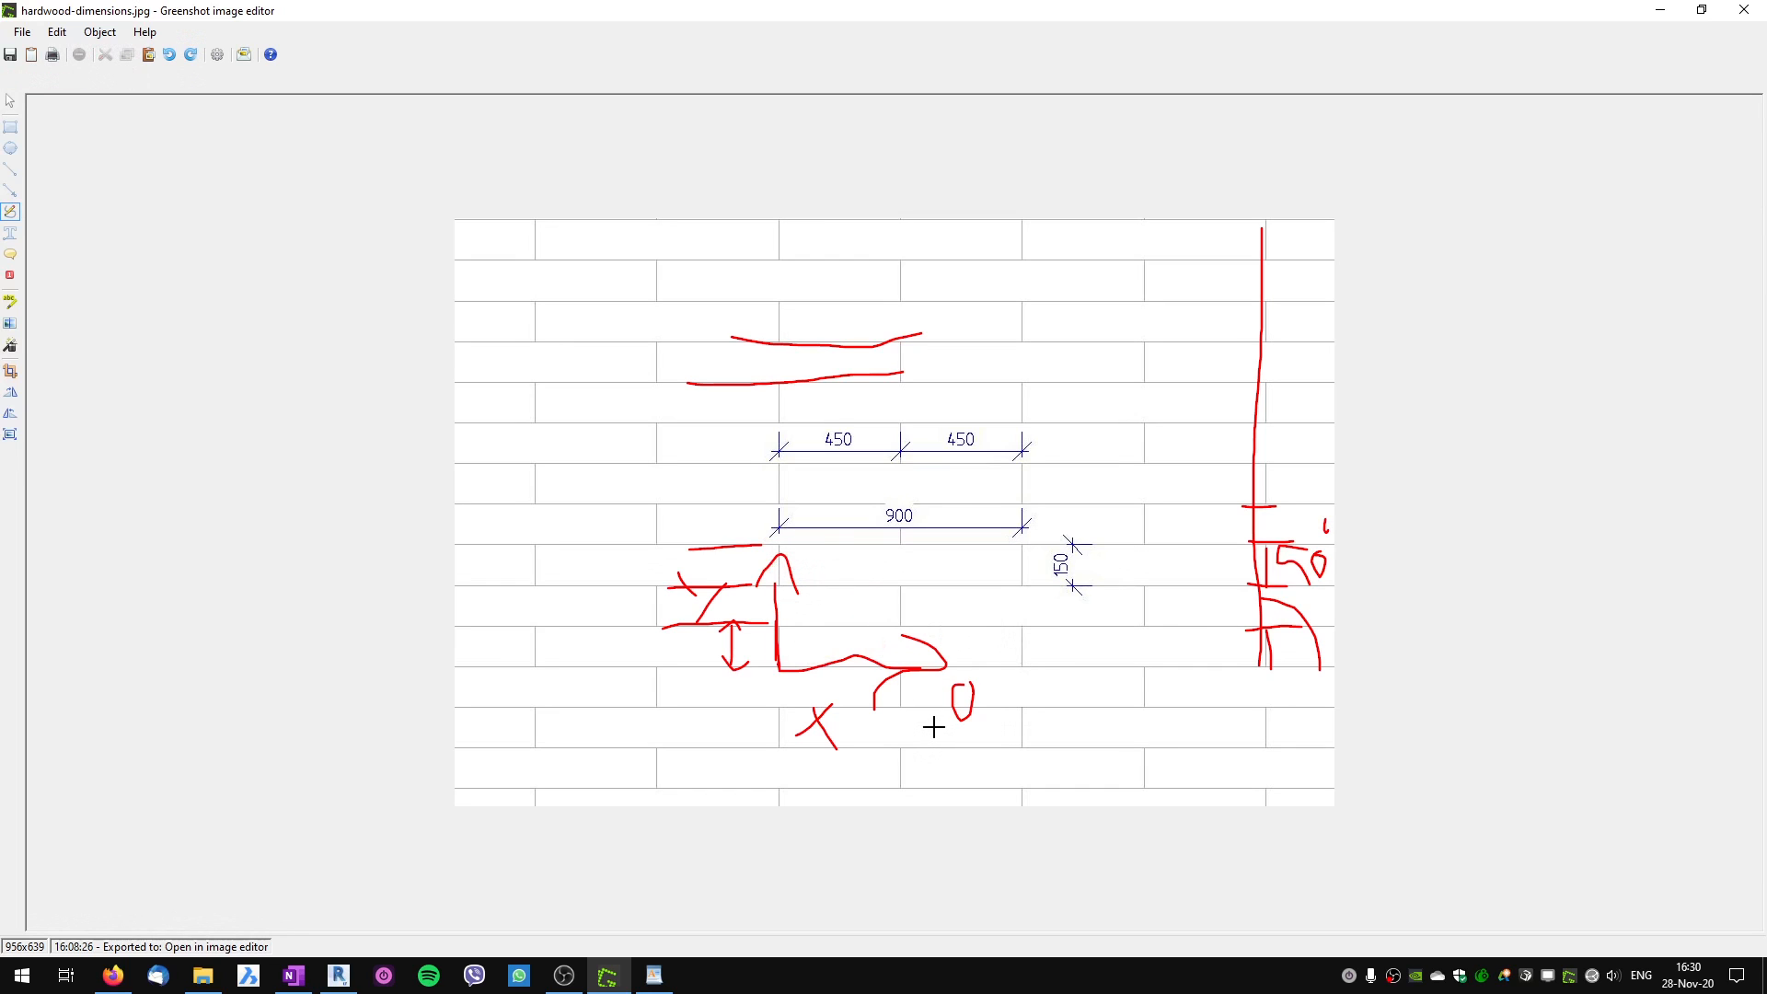
In WordPad, append the 0,900 shift and offset to the 90-degree line, illustrating the joint spacing with temporary arrows in the Greenshot sketch.
key(alt+Tab)
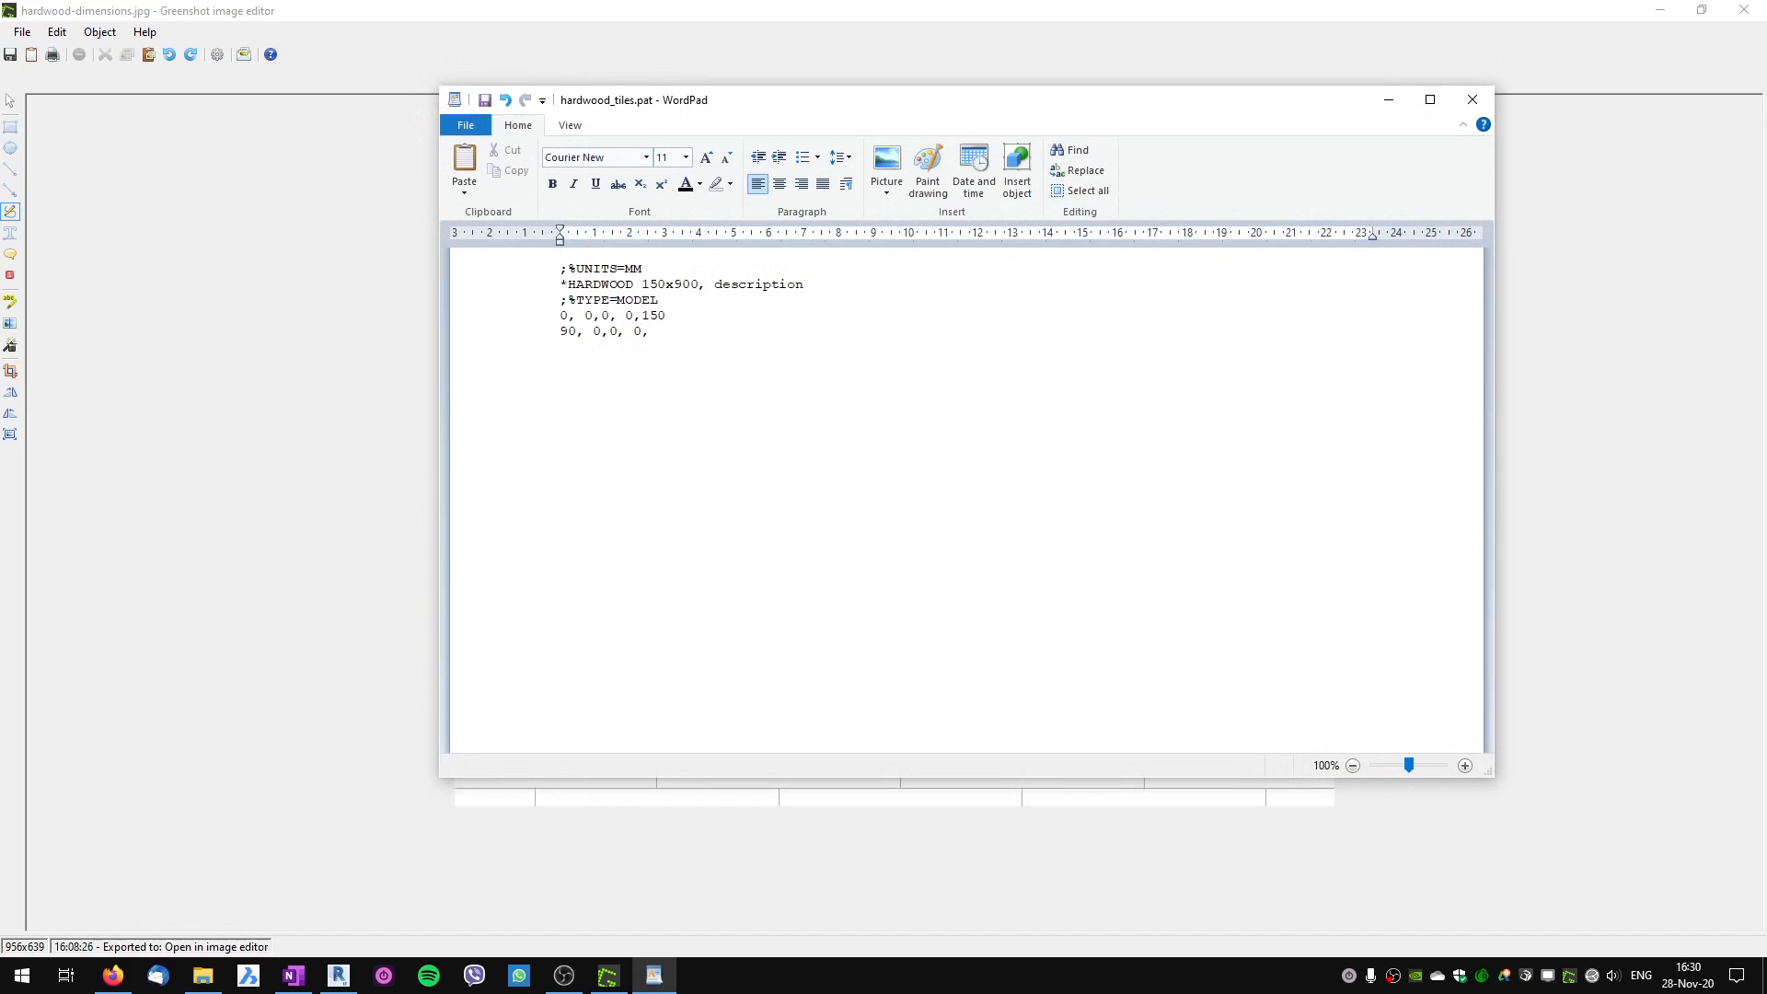
key(alt+Tab)
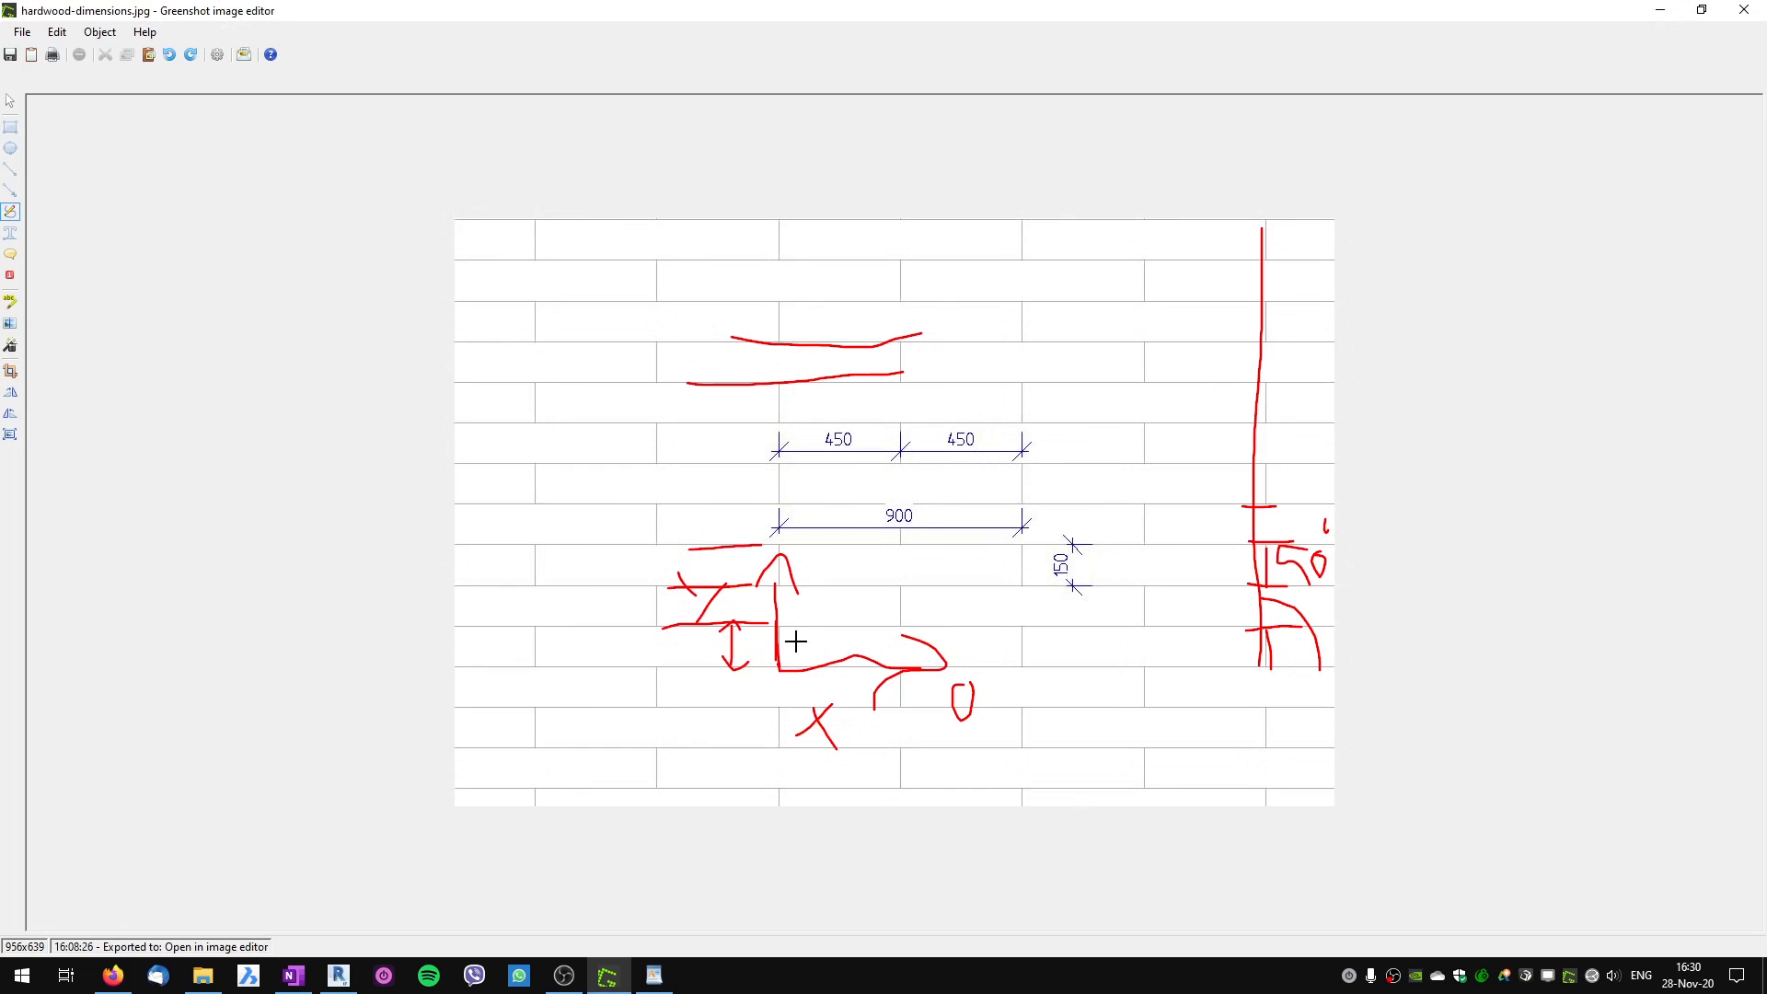
mouse_move(793, 639)
mouse_down()
mouse_move(1019, 654)
mouse_move(989, 675)
mouse_move(799, 641)
mouse_move(813, 661)
mouse_up()
mouse_move(1040, 651)
mouse_down()
mouse_move(1262, 641)
mouse_move(1189, 676)
mouse_move(1042, 668)
mouse_up()
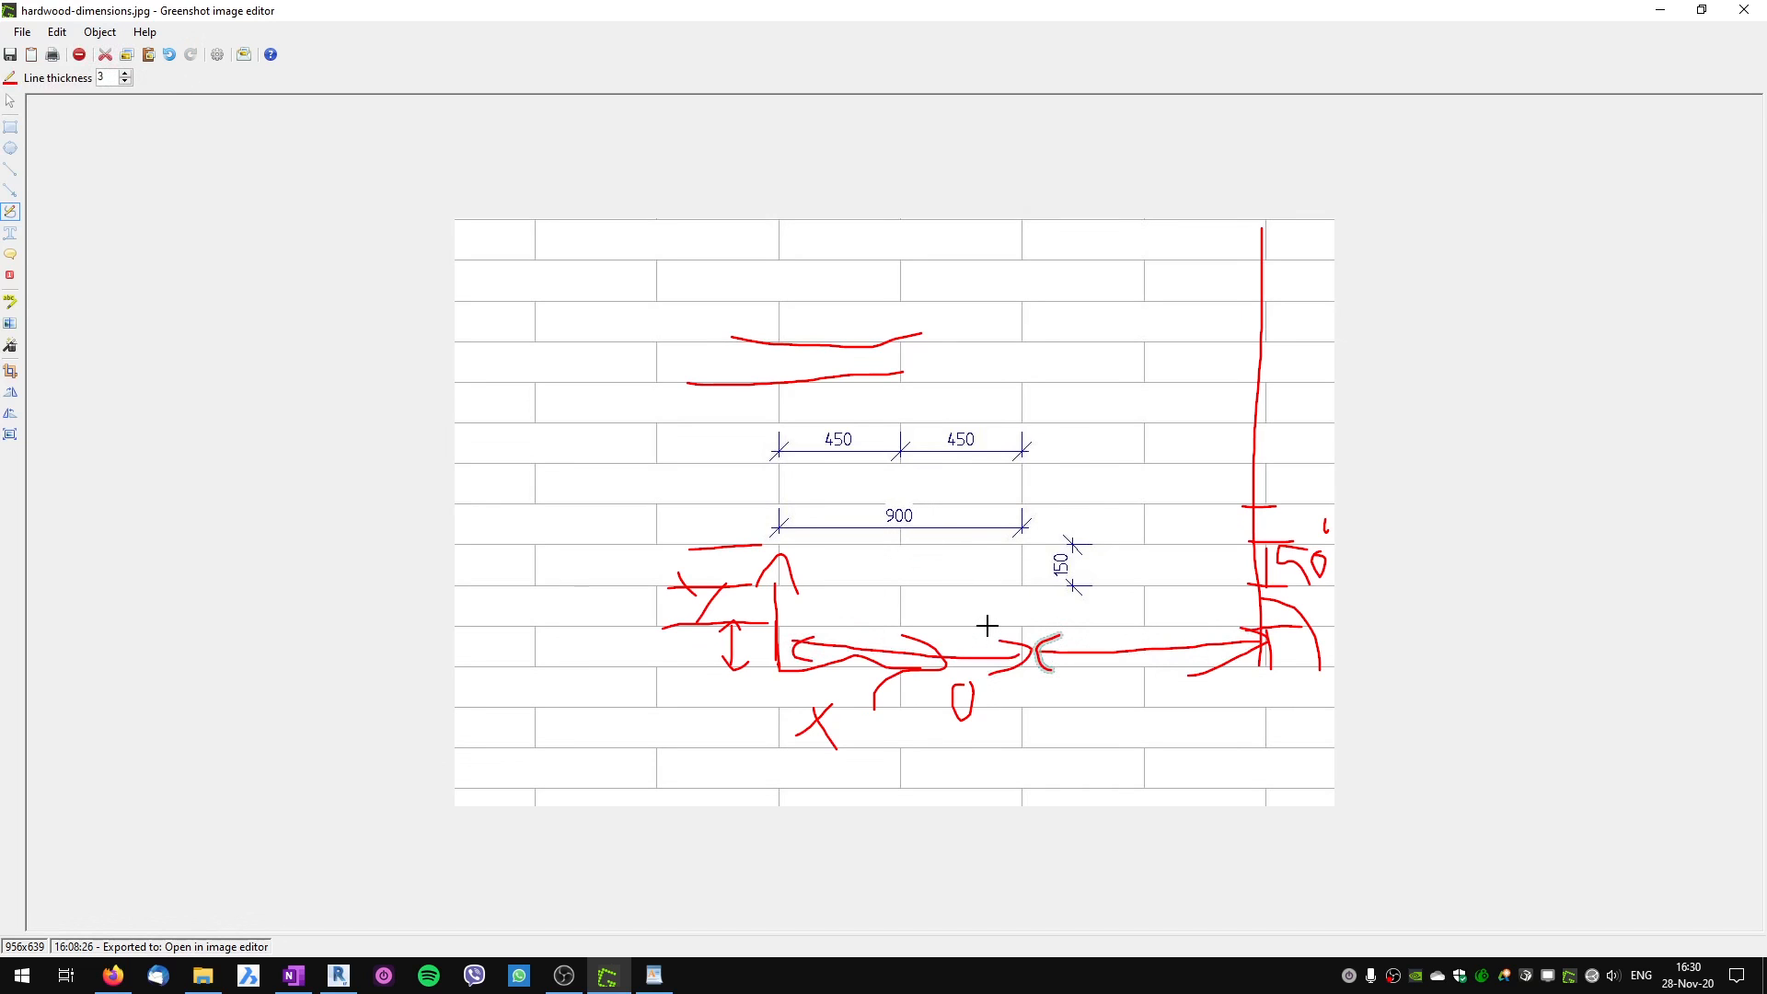
key(ctrl+z)
key(ctrl+z)
key(ctrl+z)
key(ctrl+z)
key(ctrl+z)
key(ctrl+z)
key(ctrl+z)
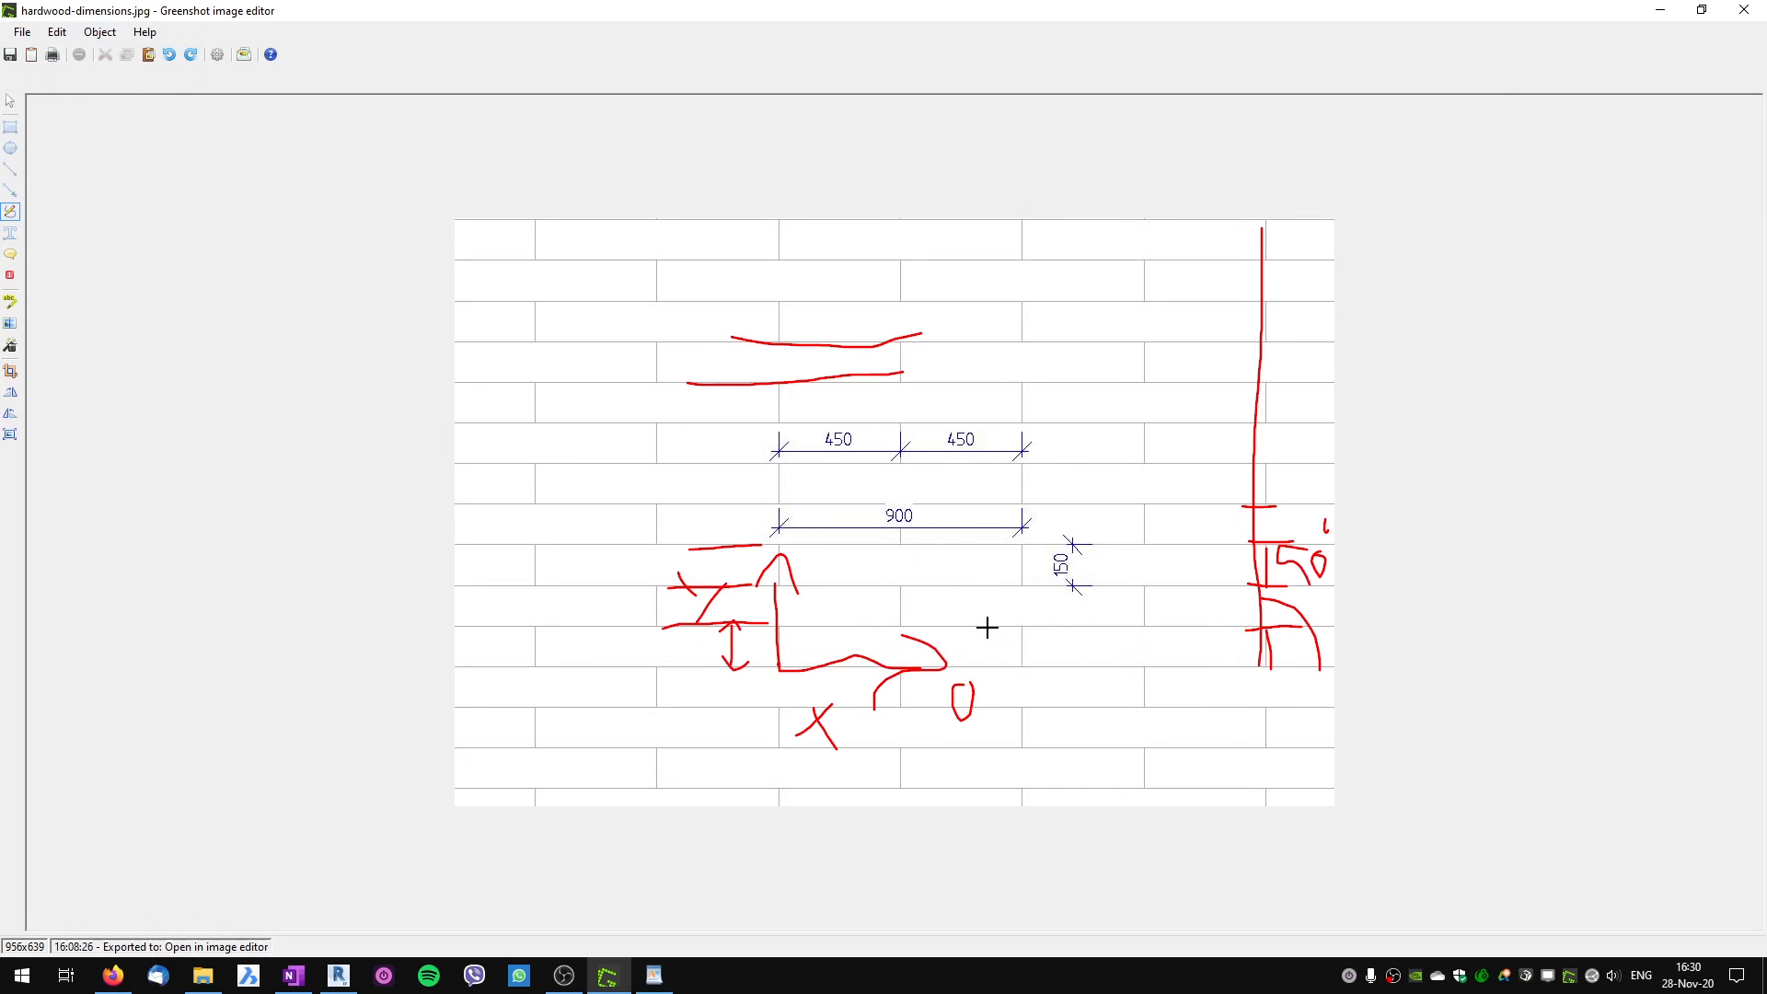
key(alt+Tab)
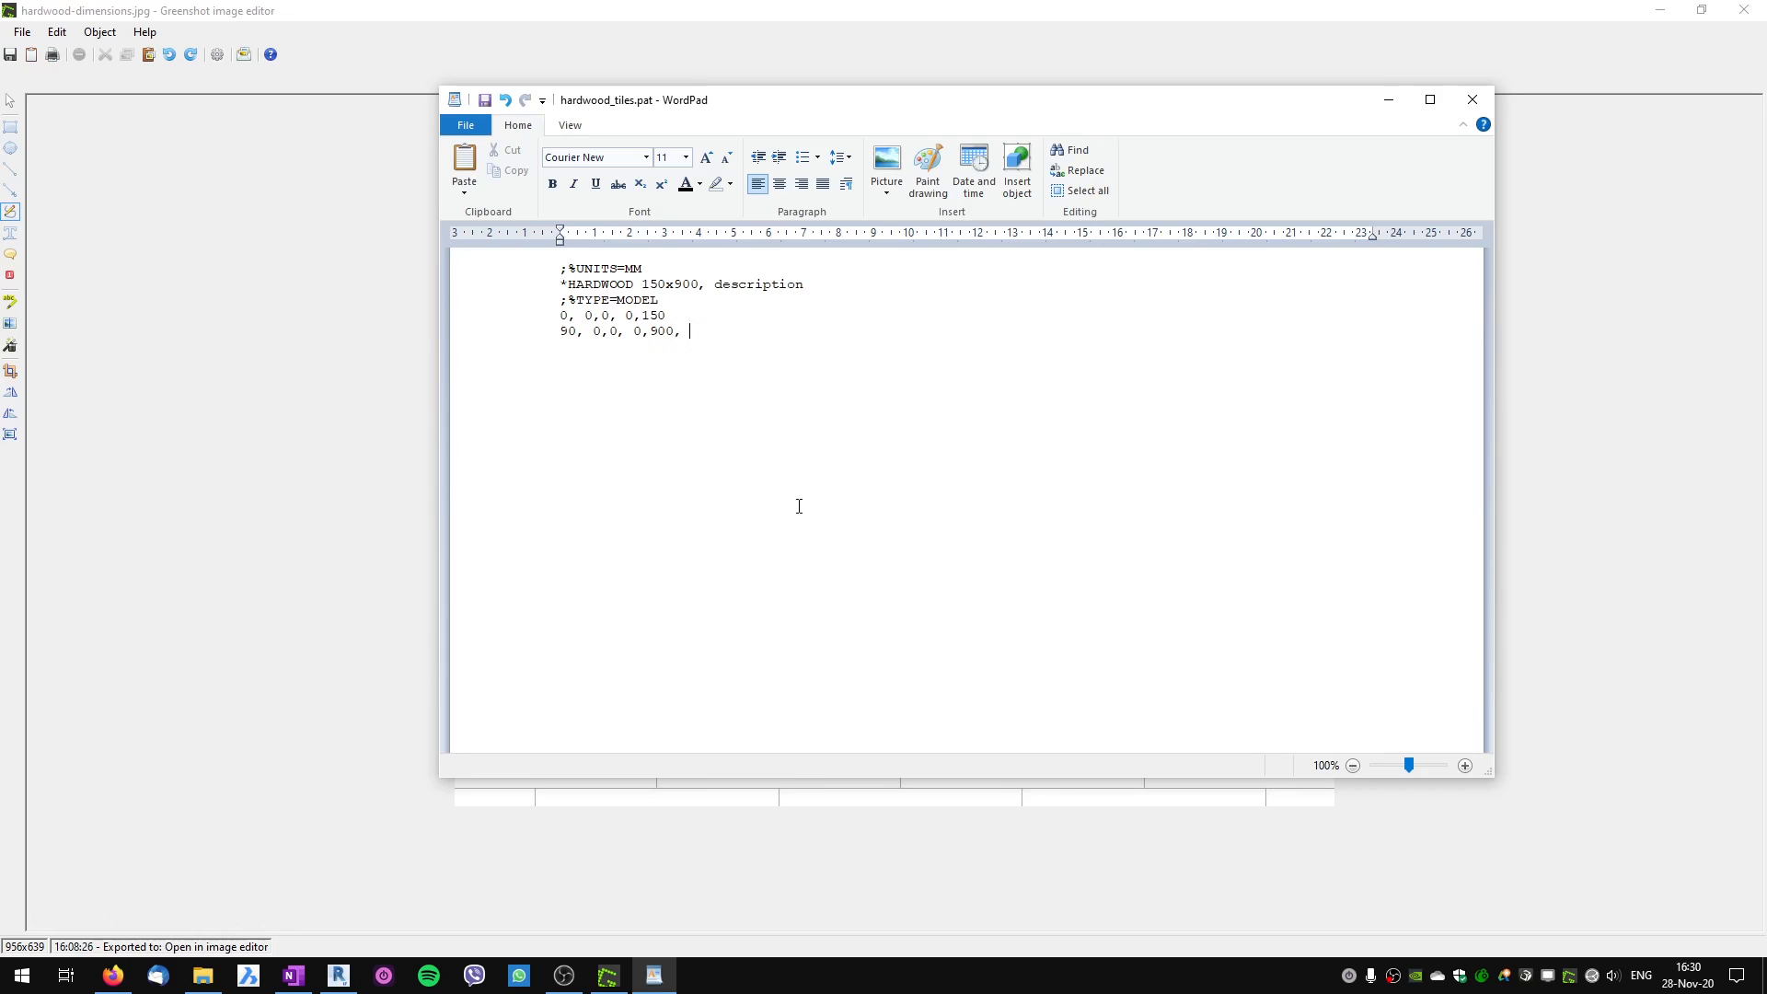
Sketch the alternating joint dashes and gaps in Greenshot, and append 150,-150 to the 90-degree line in WordPad.
key(alt+Tab)
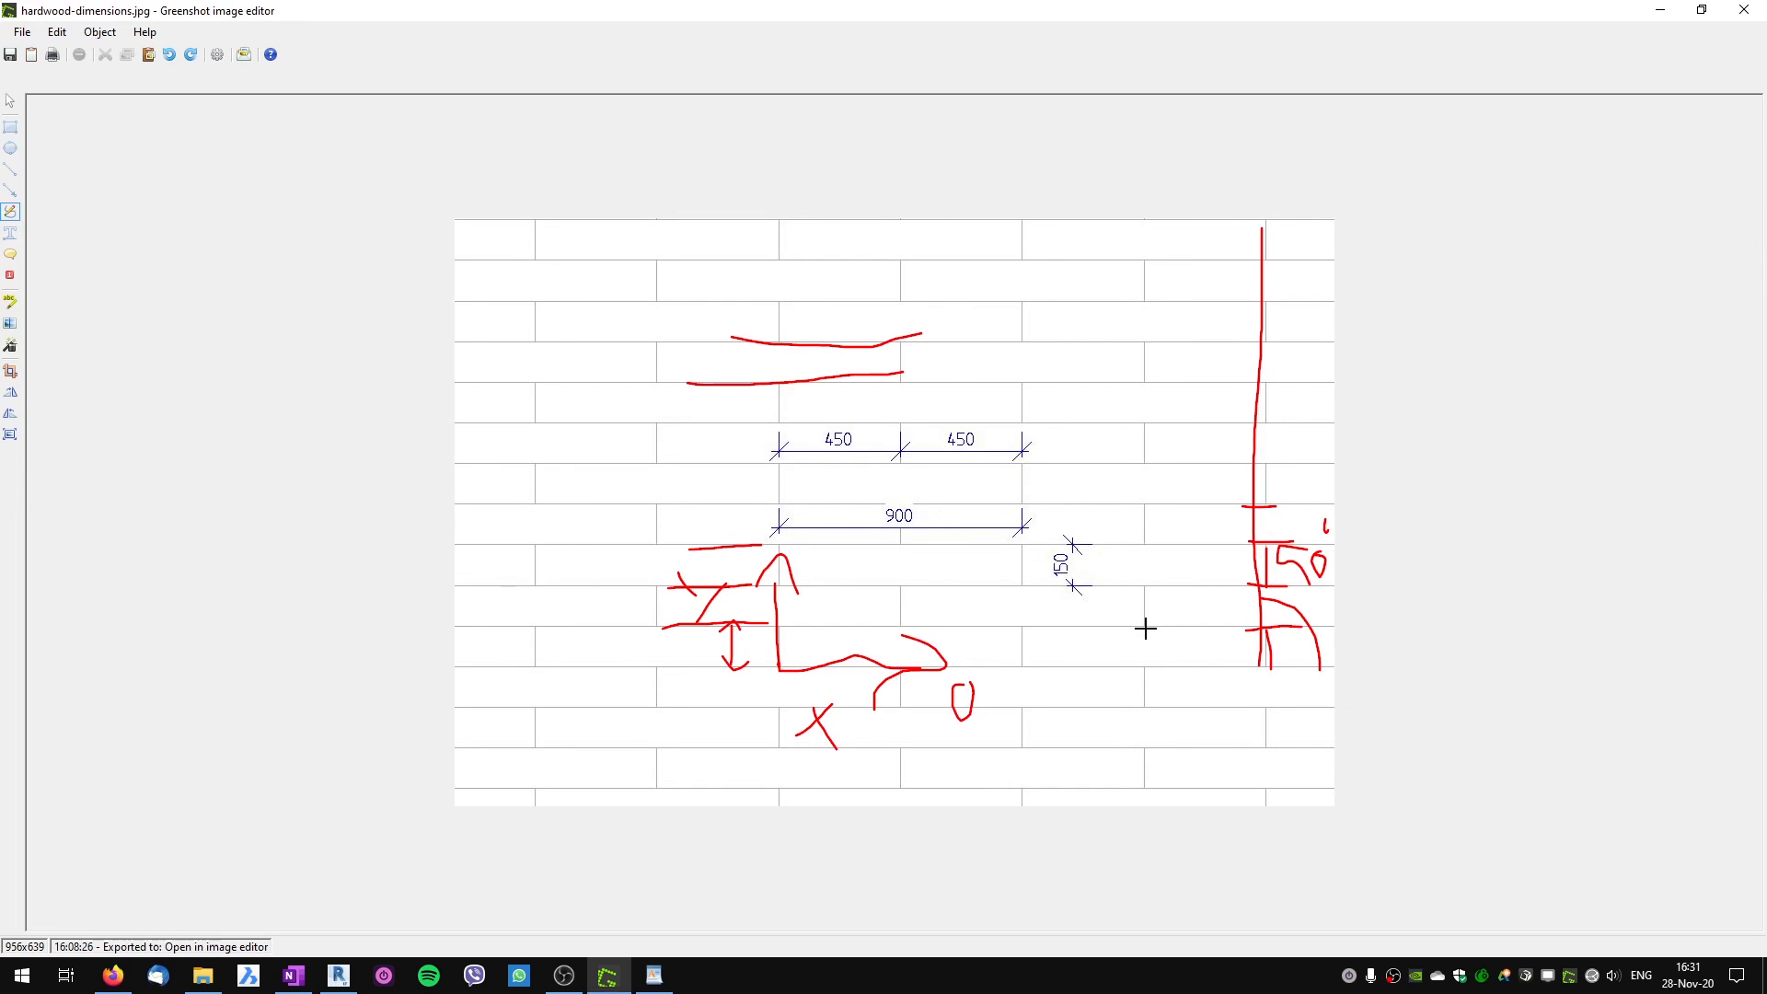
drag(1146, 626, 1147, 589)
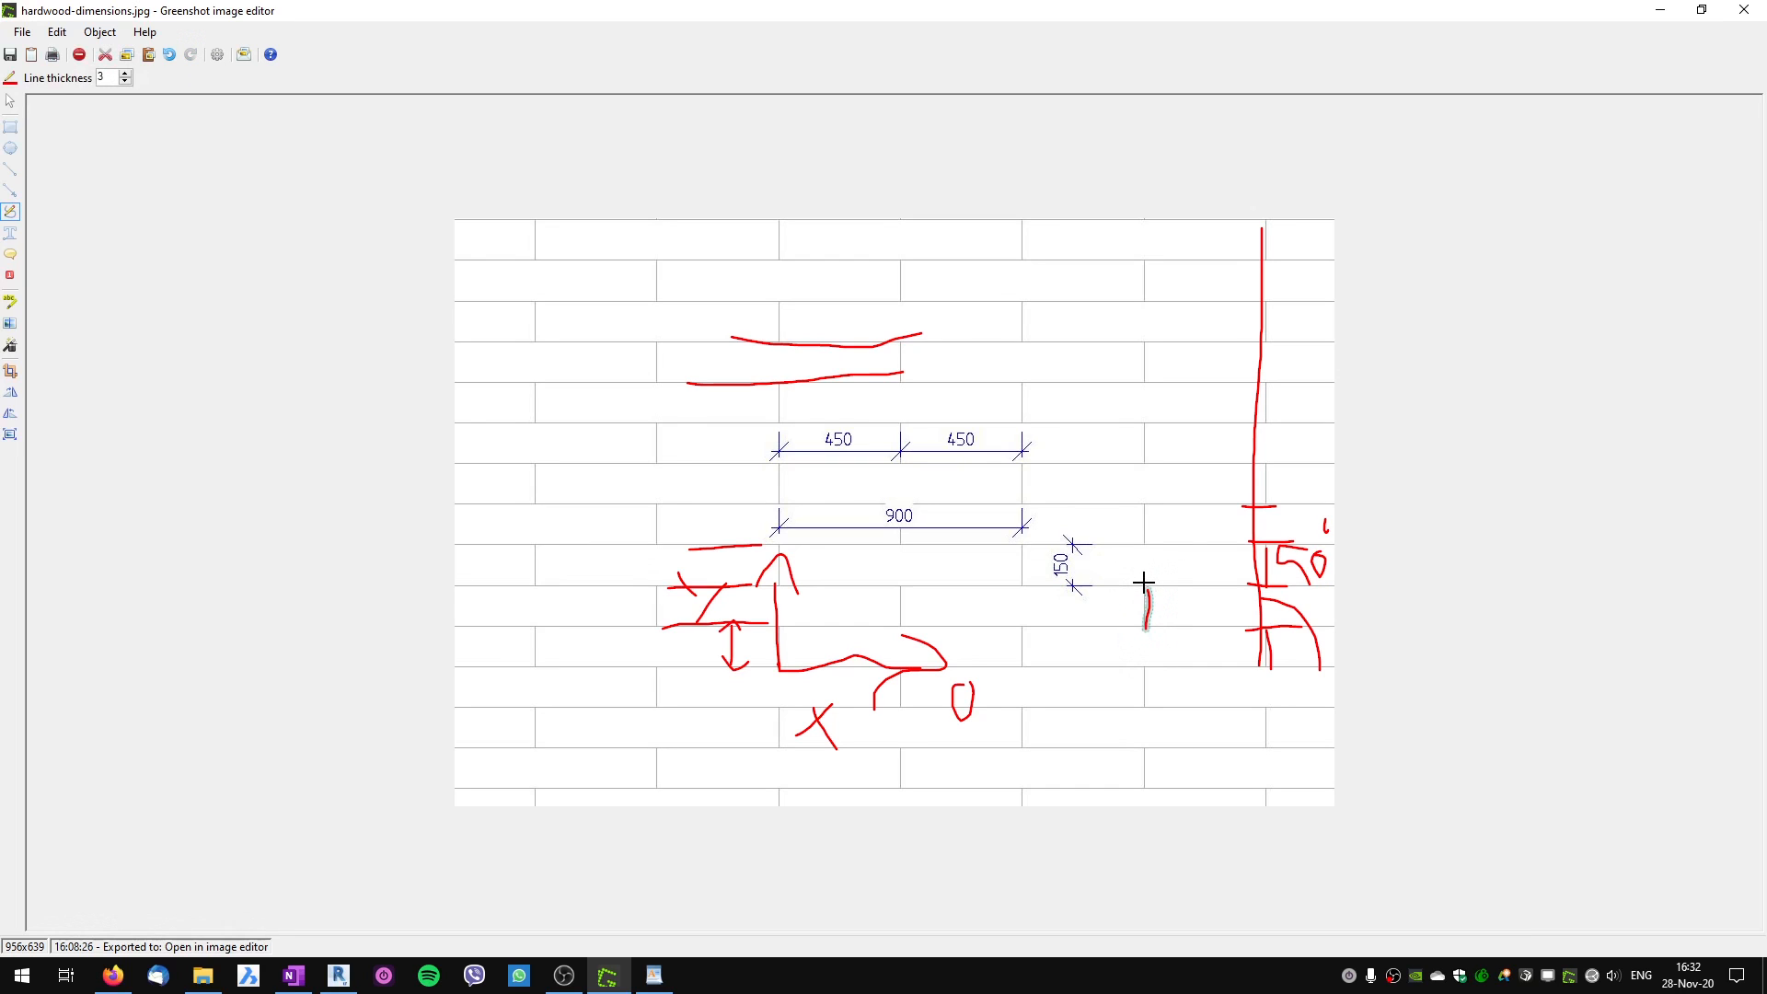
mouse_move(1143, 581)
mouse_down()
mouse_move(1143, 544)
mouse_move(1178, 573)
mouse_move(1146, 504)
mouse_move(1178, 523)
mouse_move(1158, 521)
mouse_up()
click(653, 975)
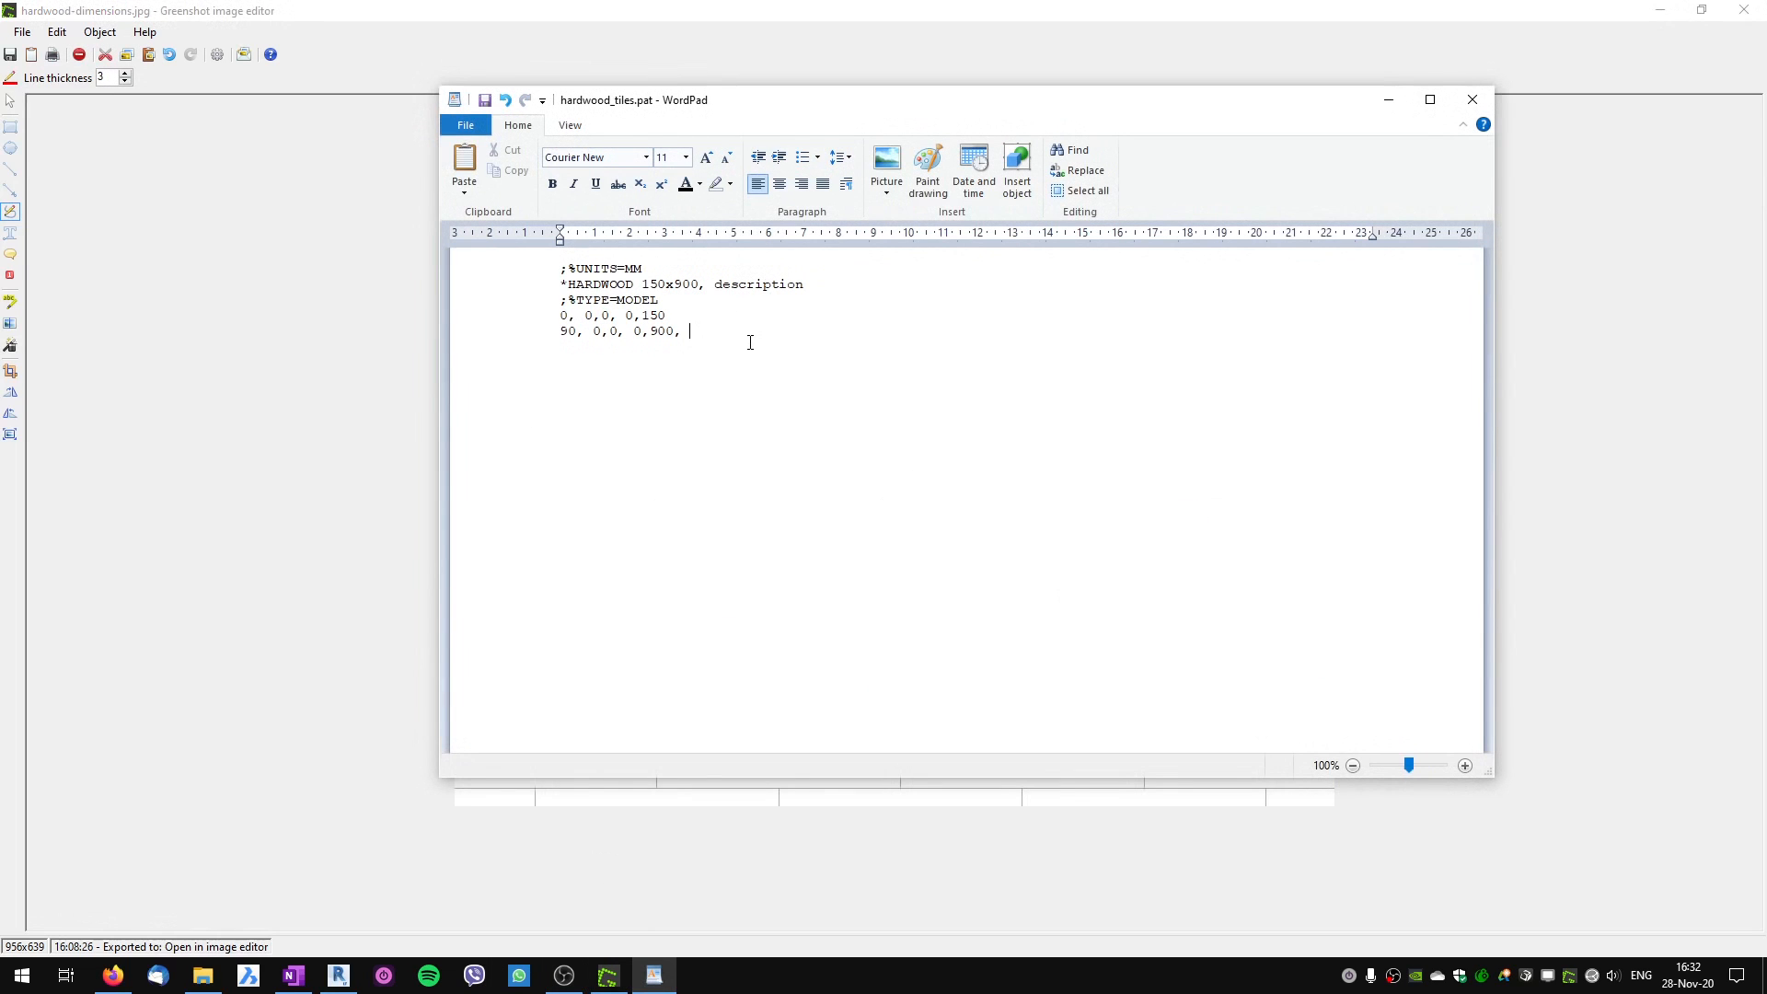
key(alt+Tab)
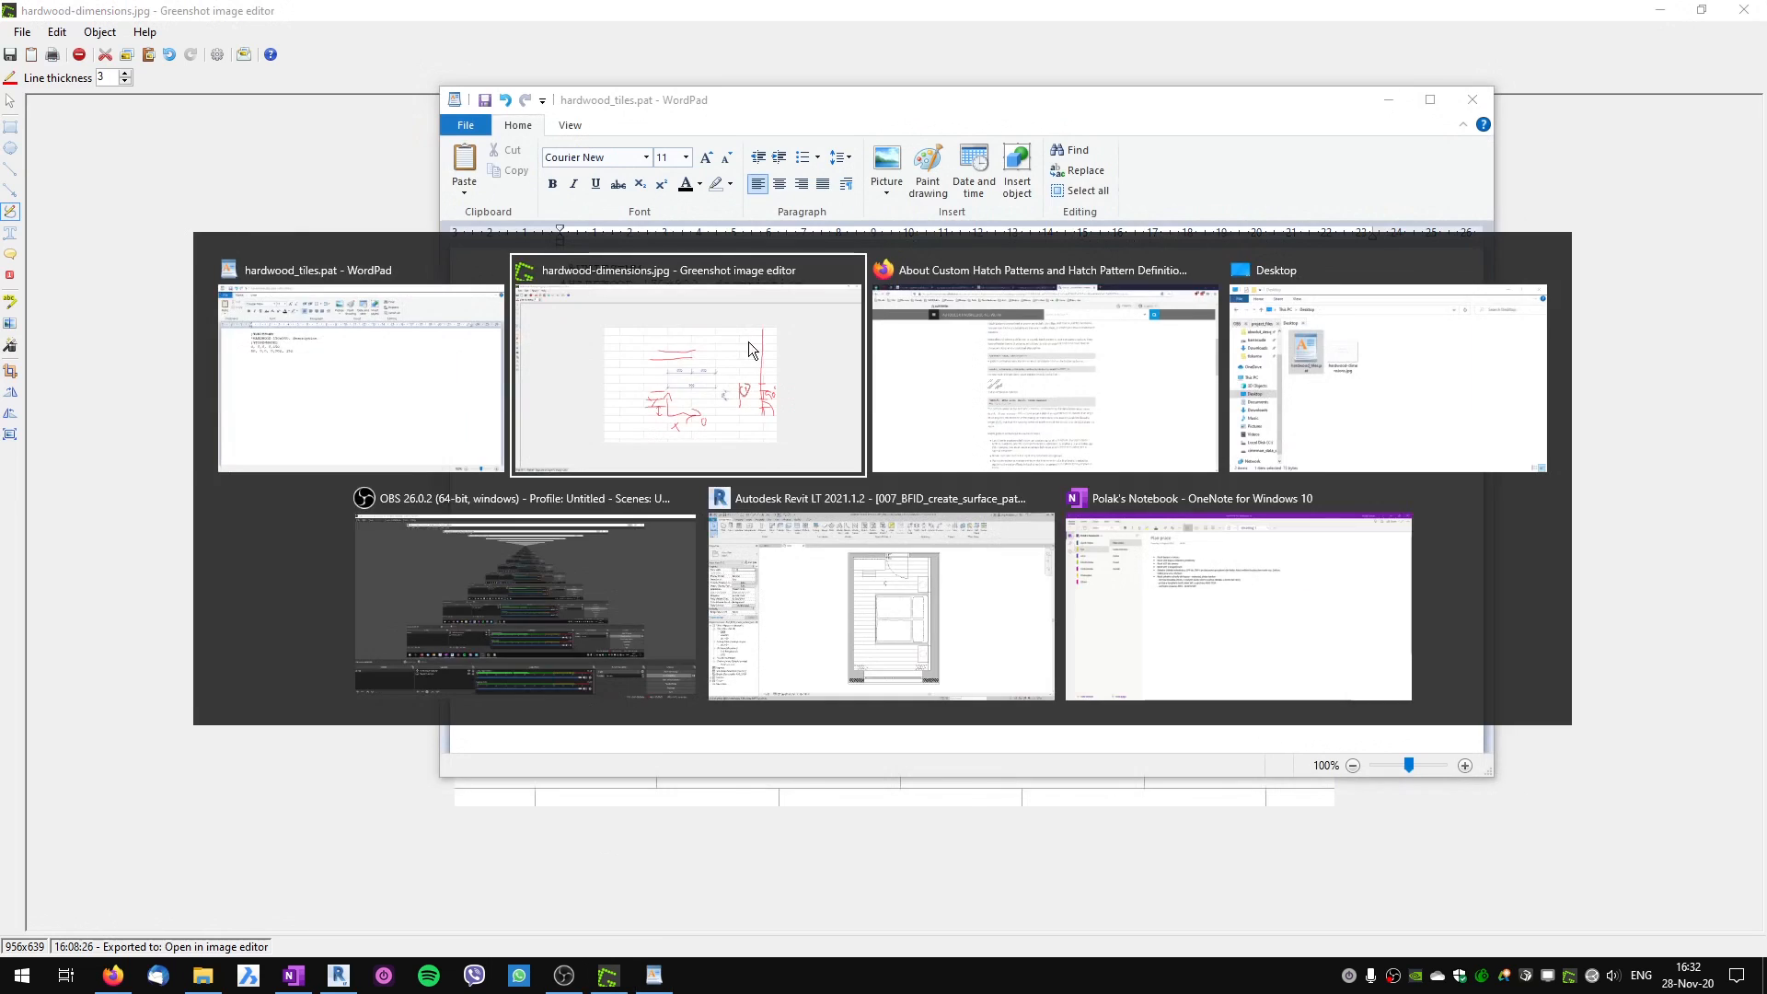
drag(1147, 629, 1144, 606)
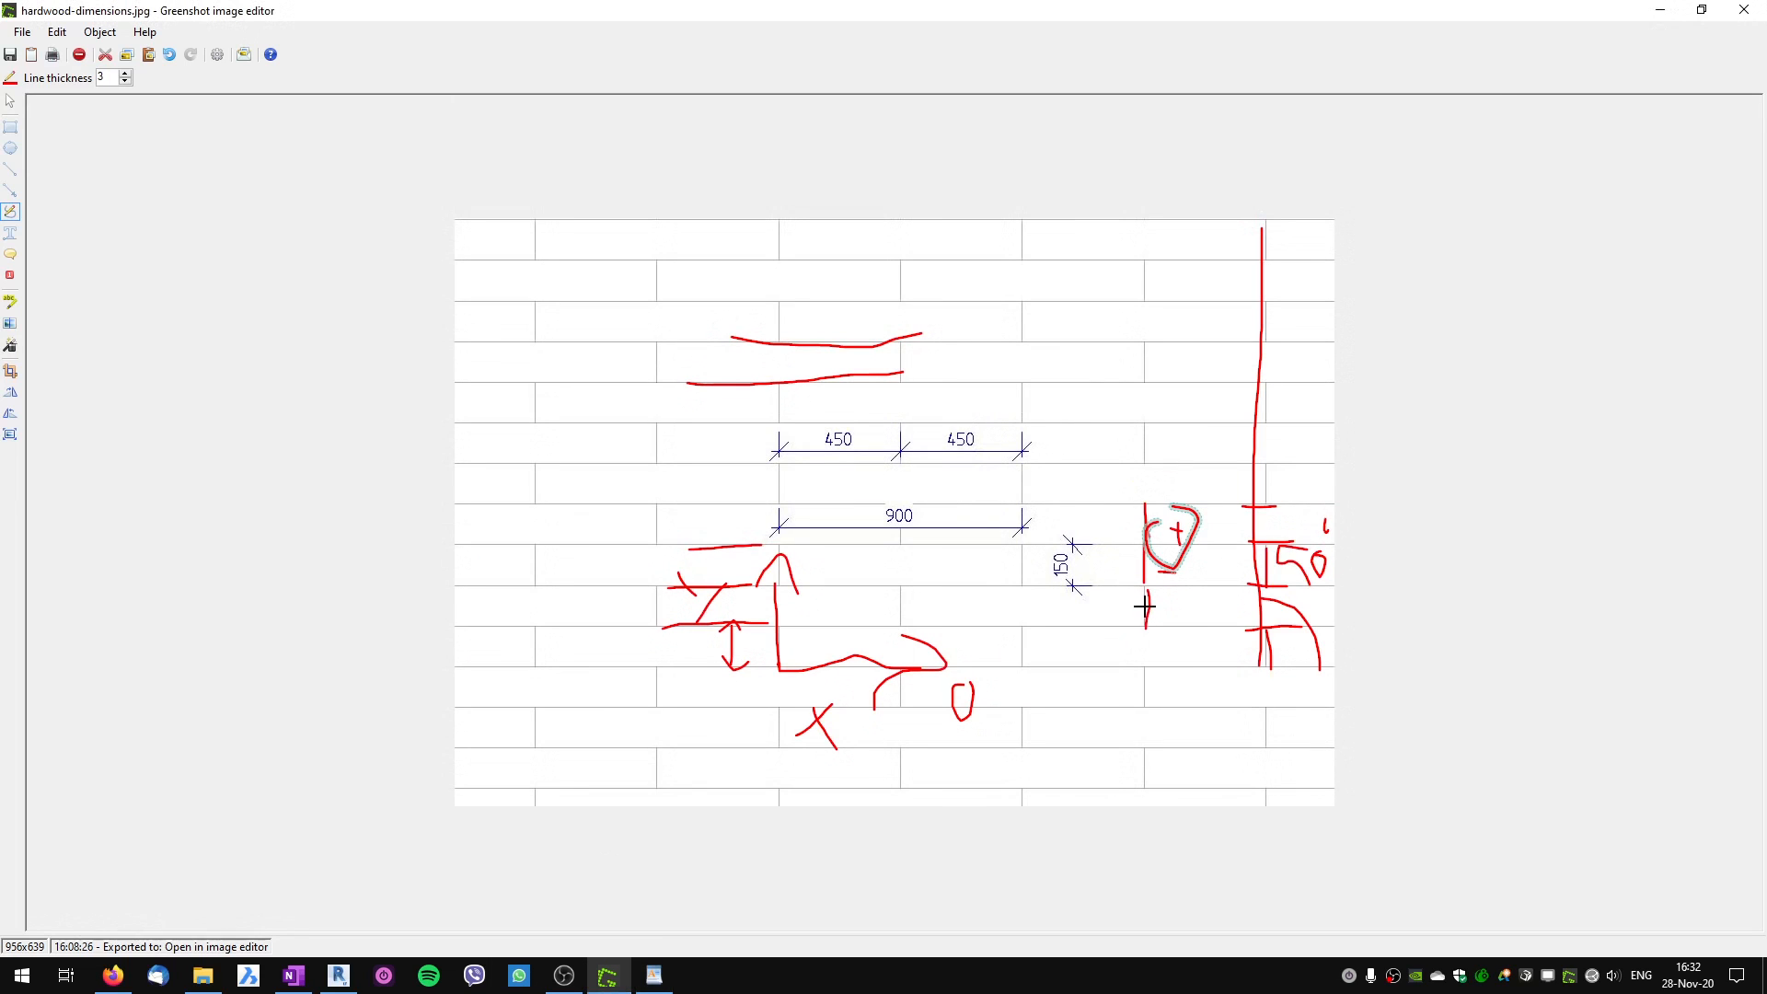
key(alt+Tab)
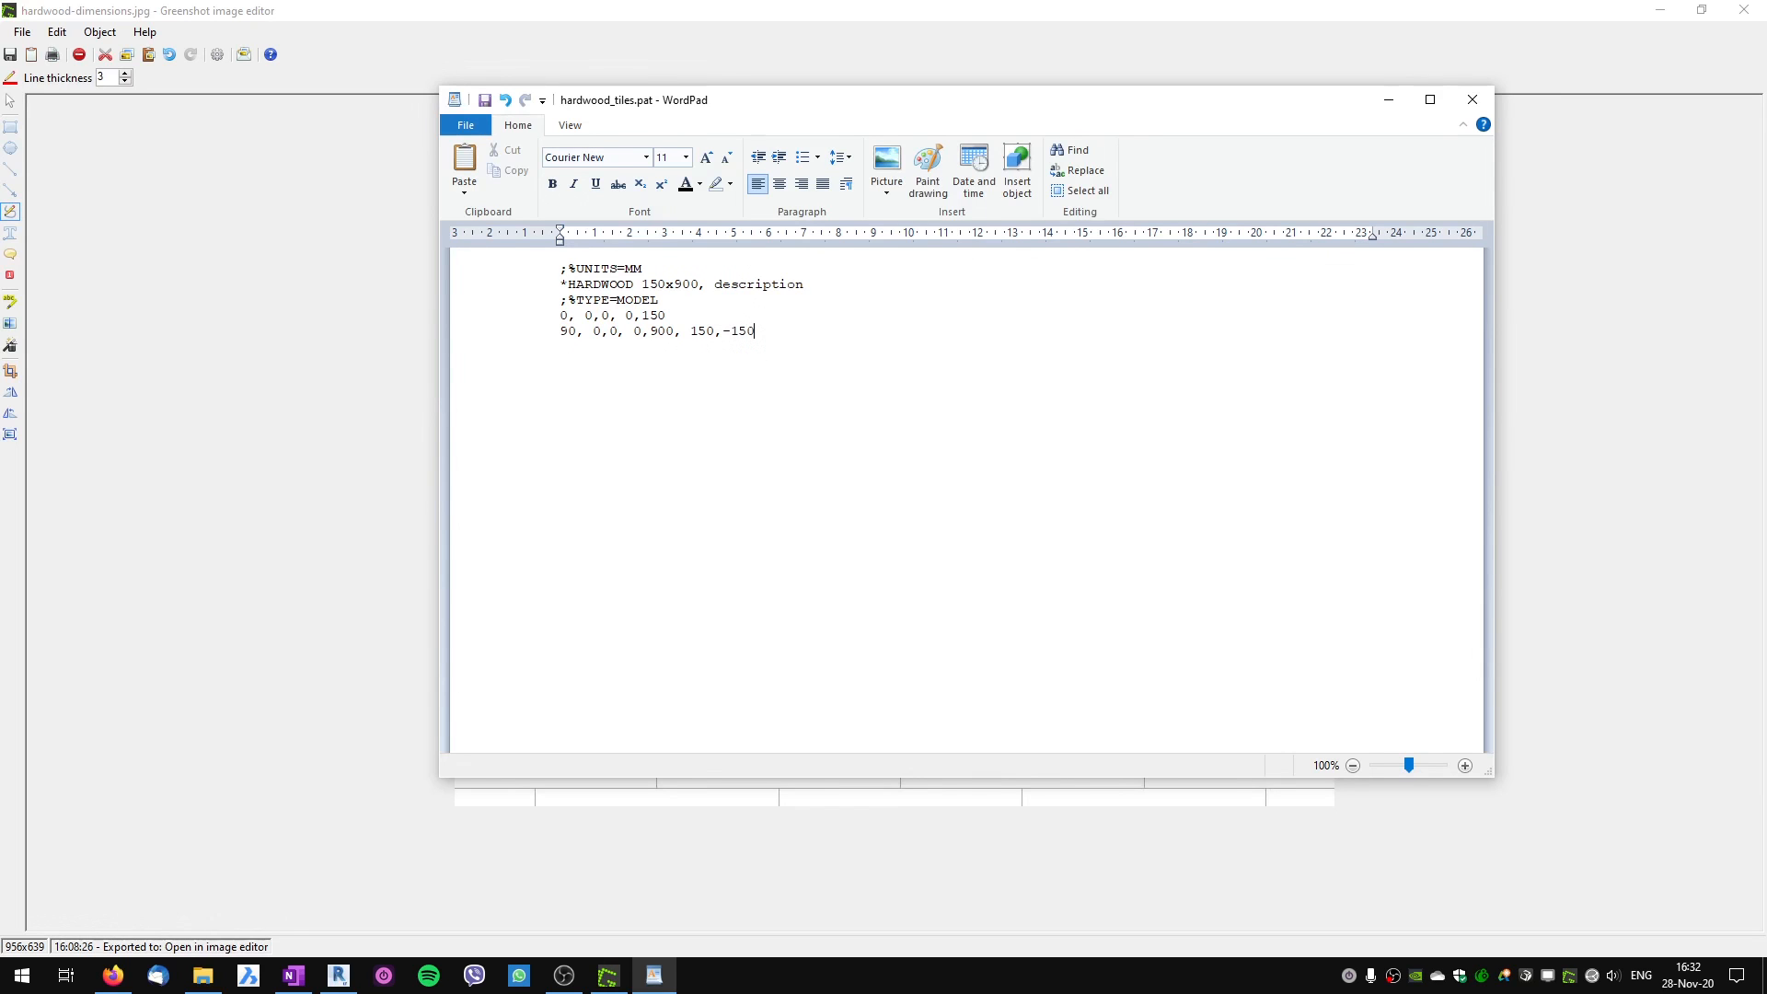
Undo the dash-and-gap strokes in the Greenshot sketch and return to hardwood_tiles.pat in WordPad.
key(alt+Tab)
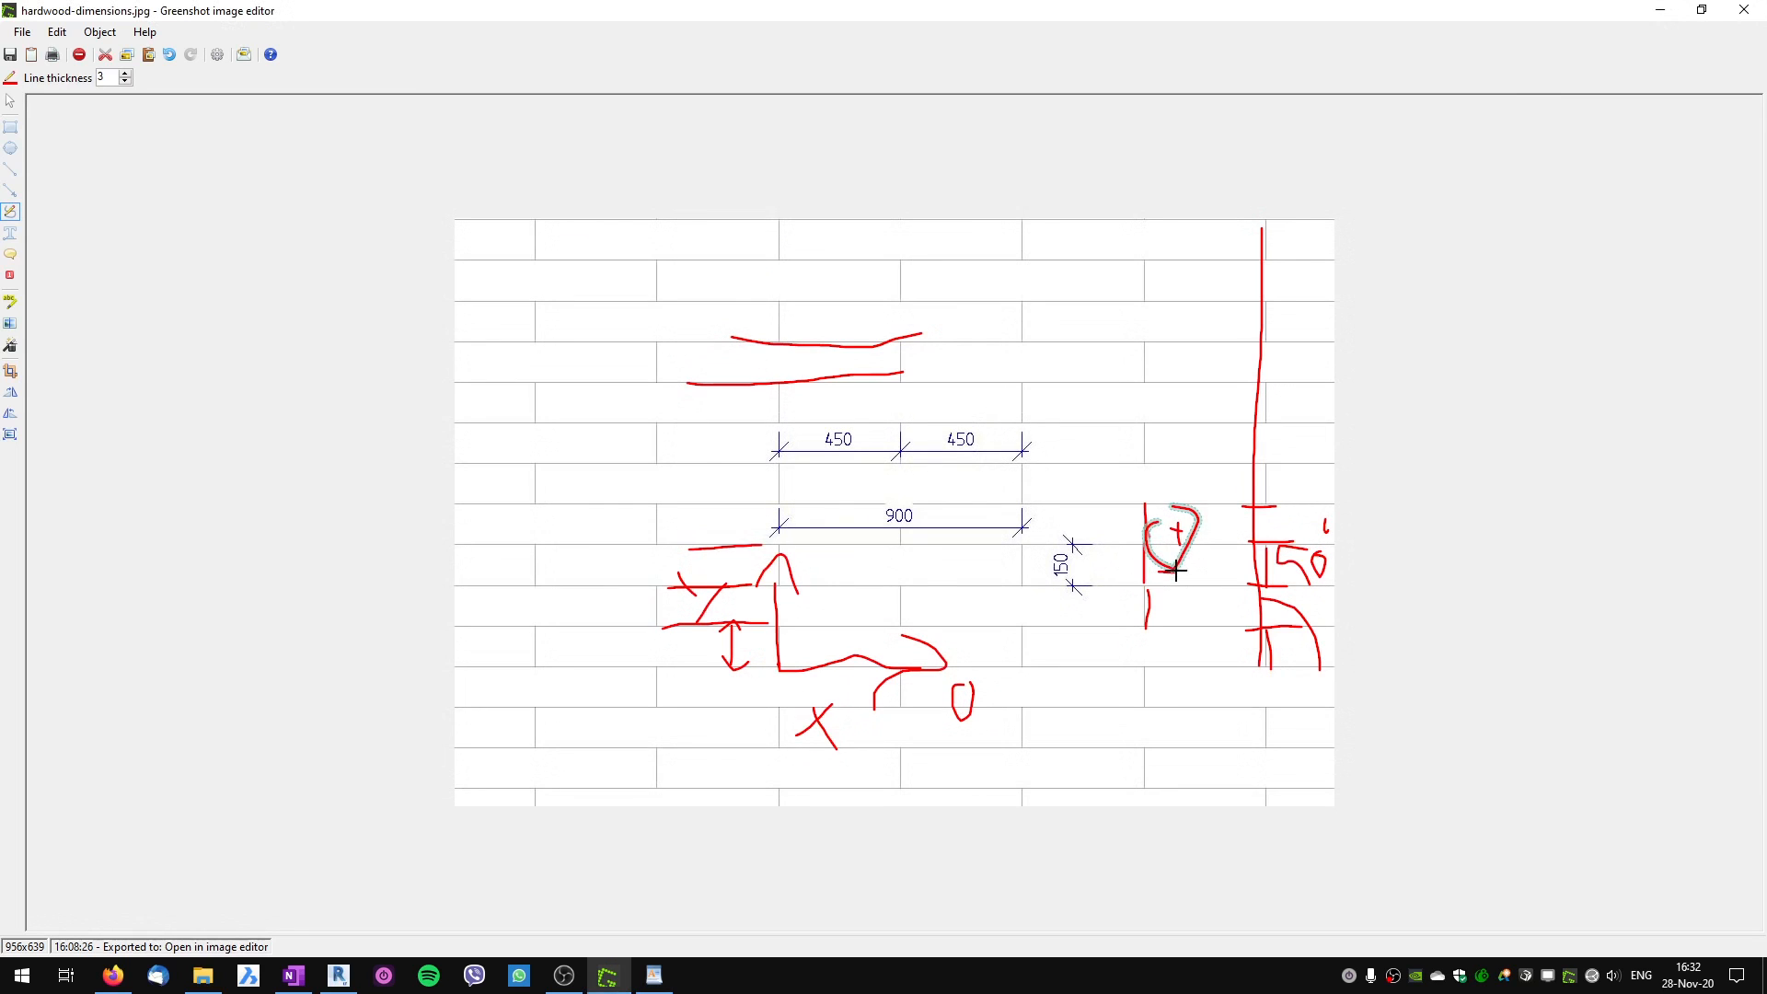
key(ctrl+z)
key(ctrl+z)
key(ctrl+z)
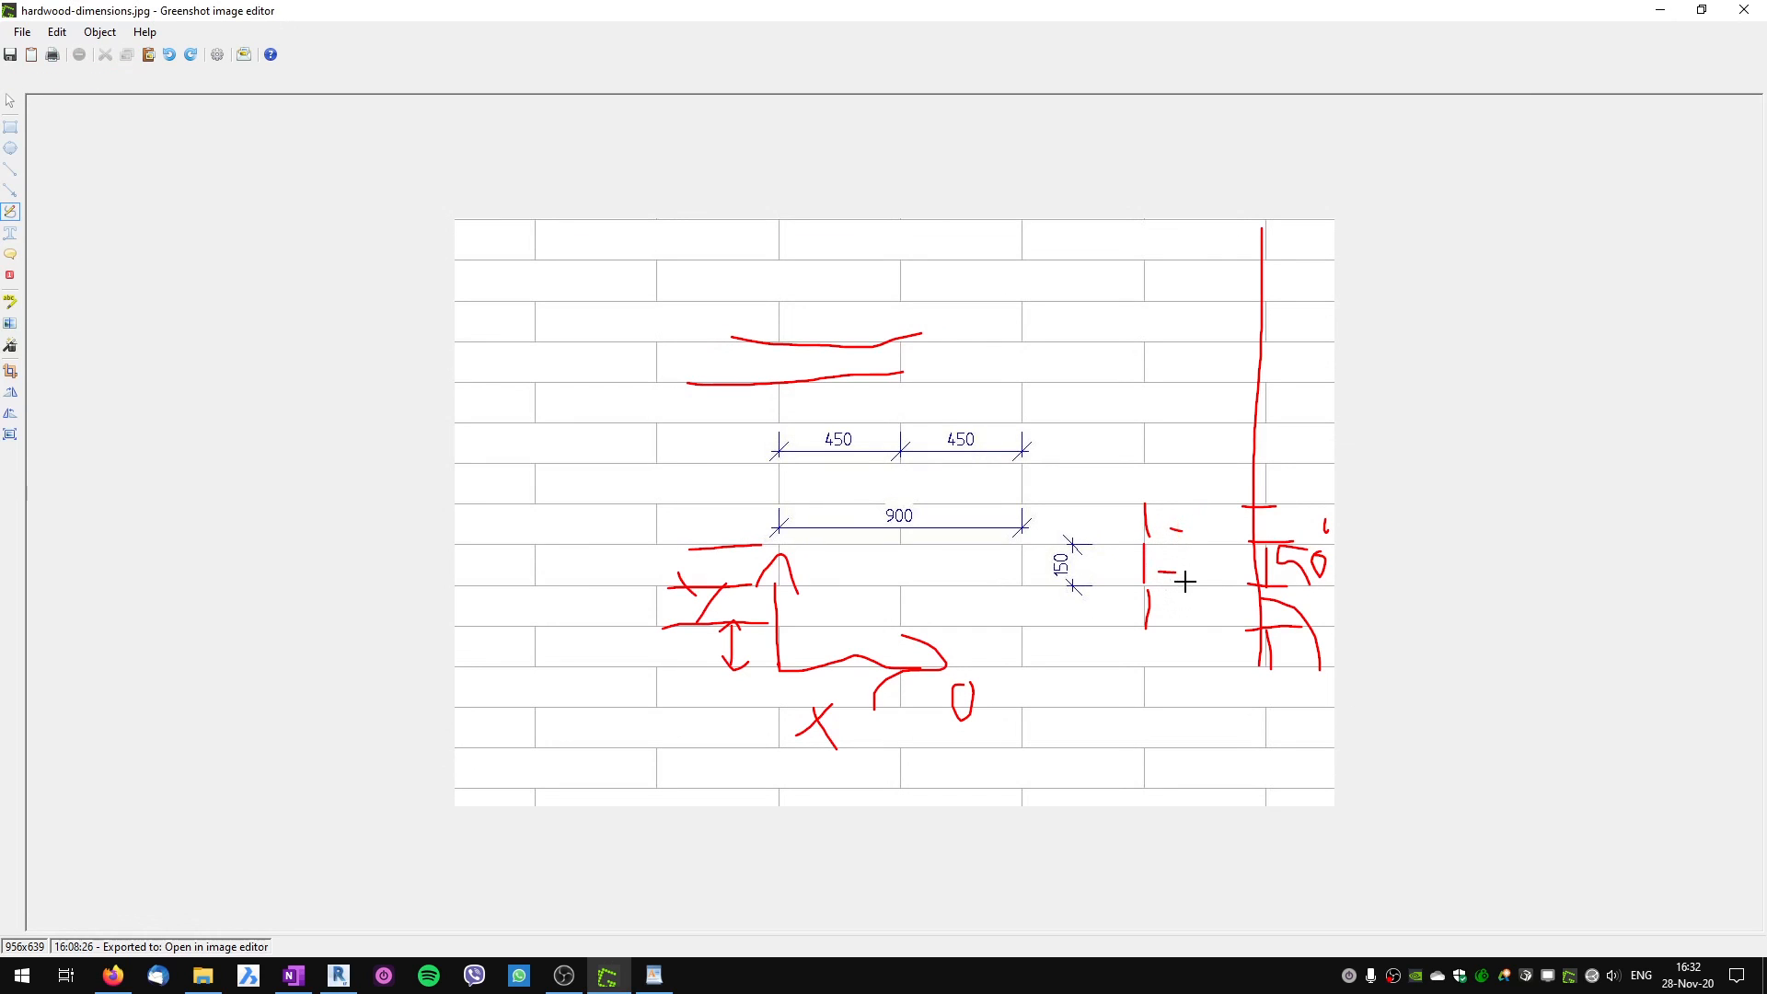
key(ctrl+z)
key(ctrl+z)
key(ctrl+z)
key(alt+Tab)
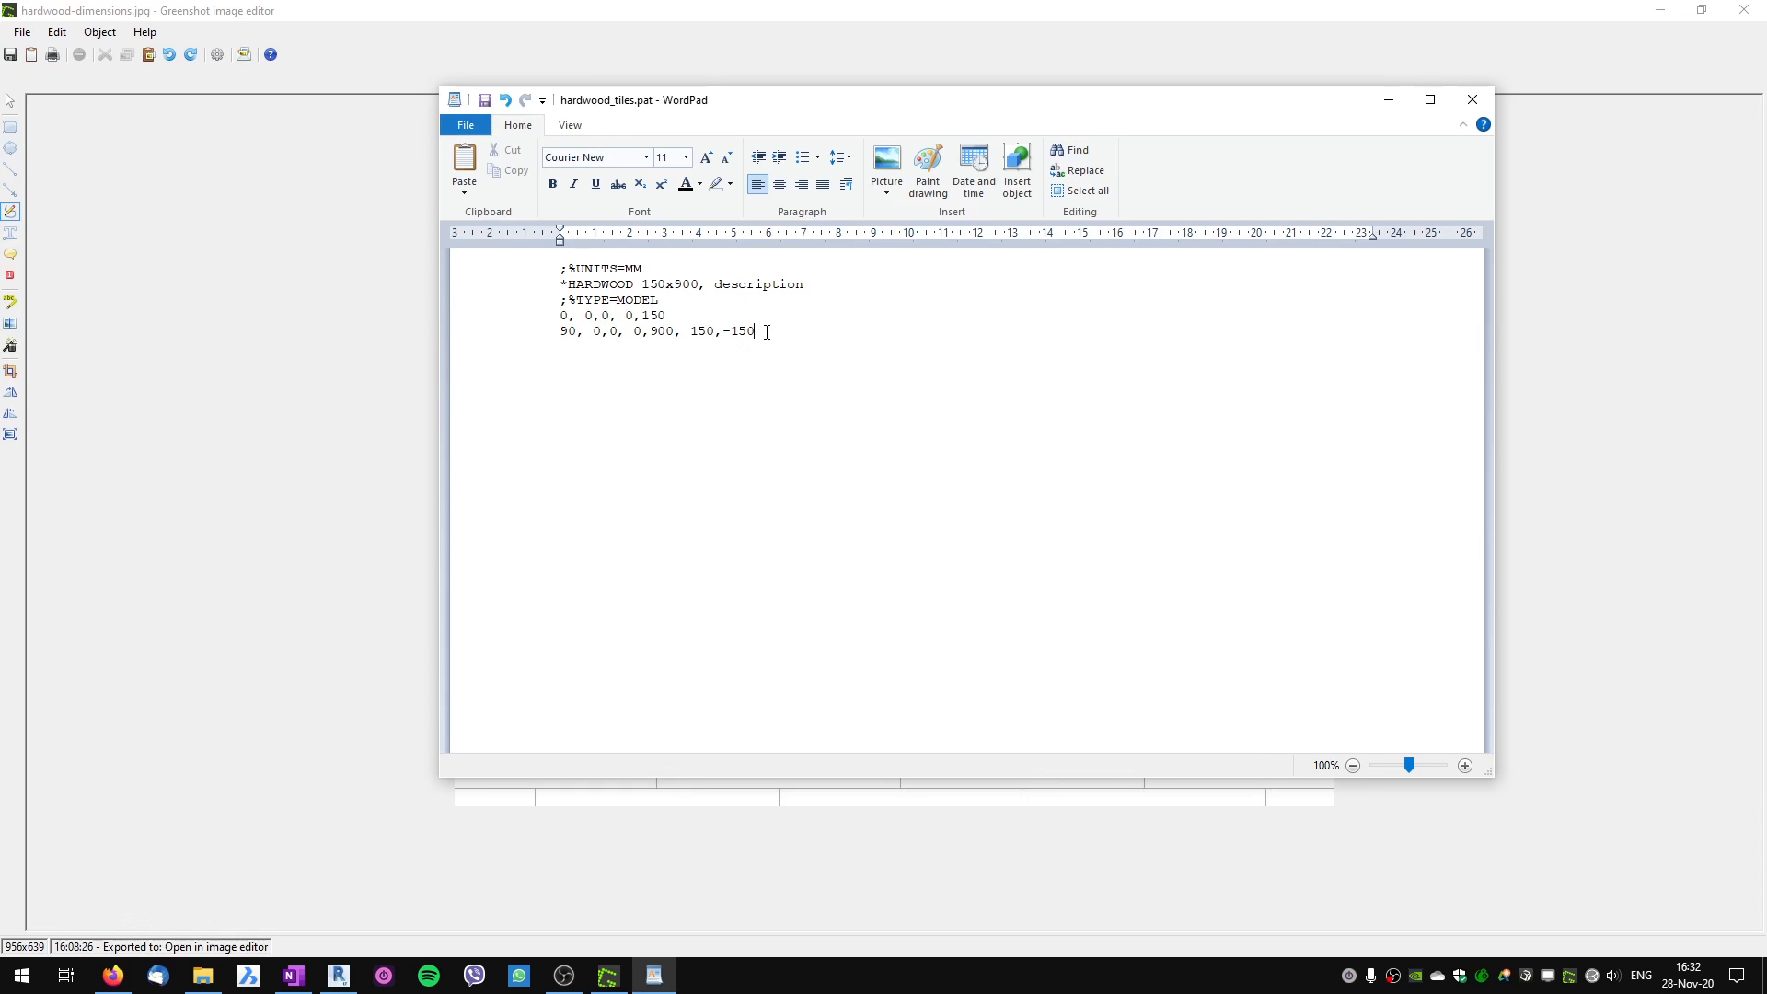
Switch to Revit LT and open the surface foreground pattern of the floor's hardwood 900x150 finish material.
click(338, 976)
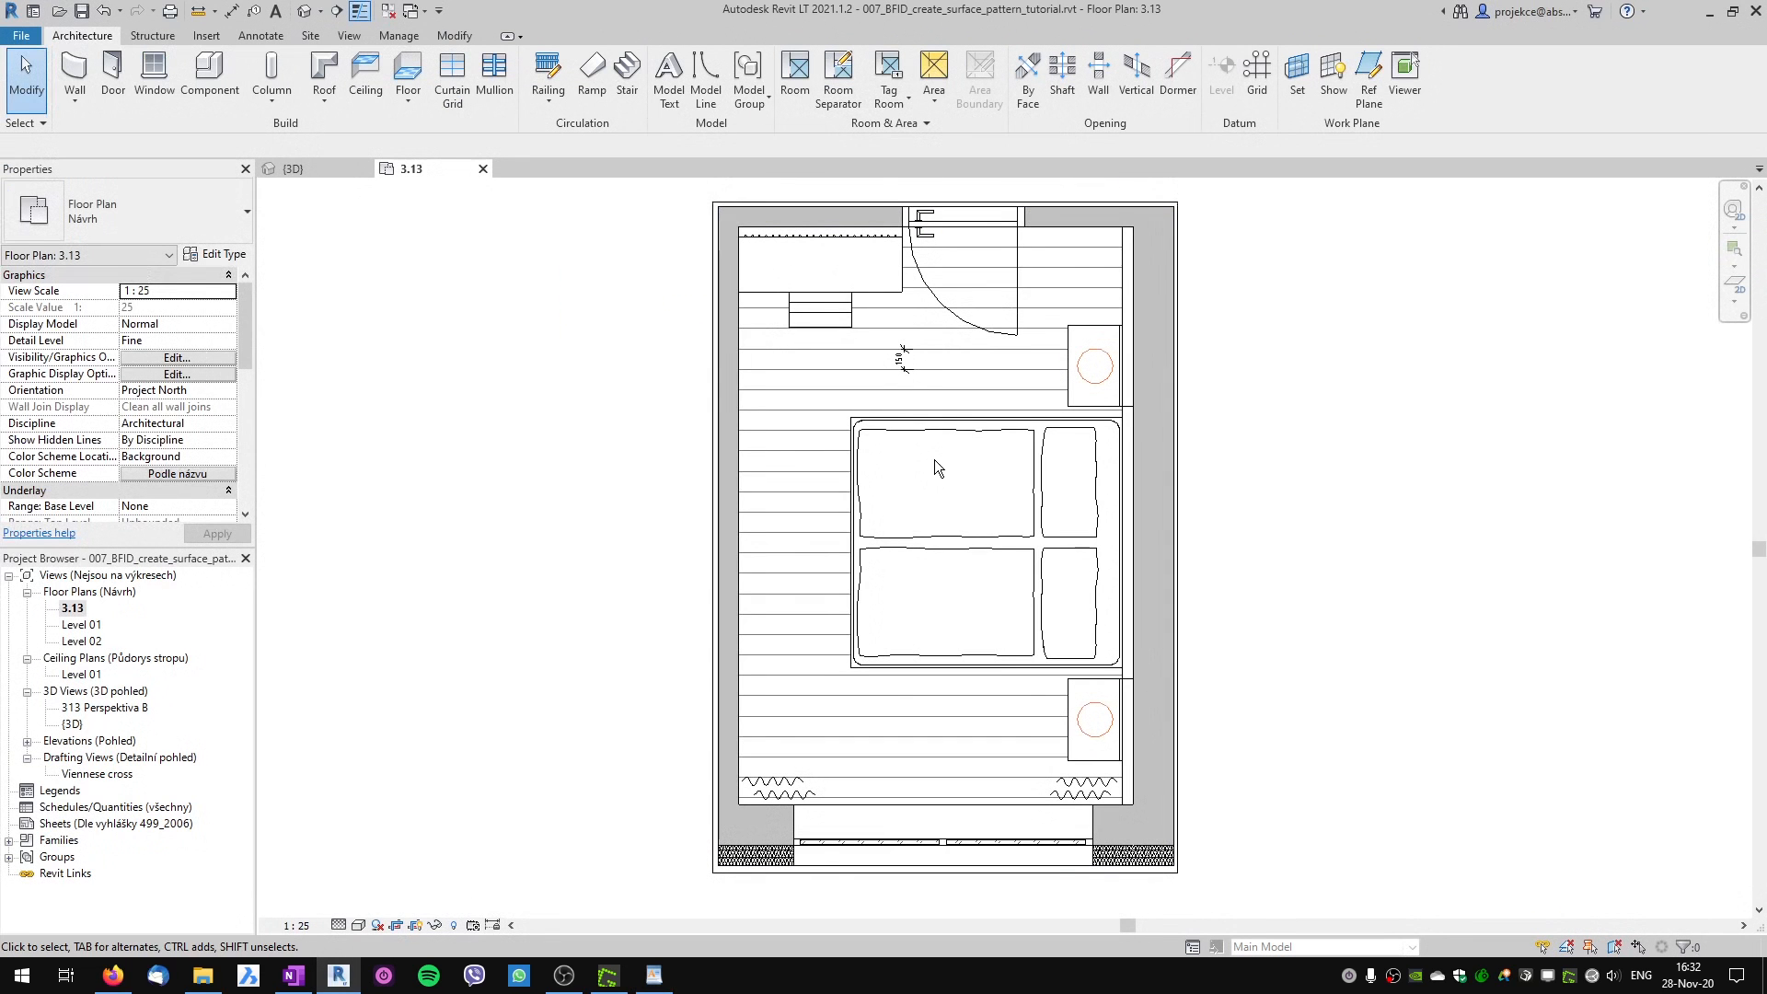
click(830, 363)
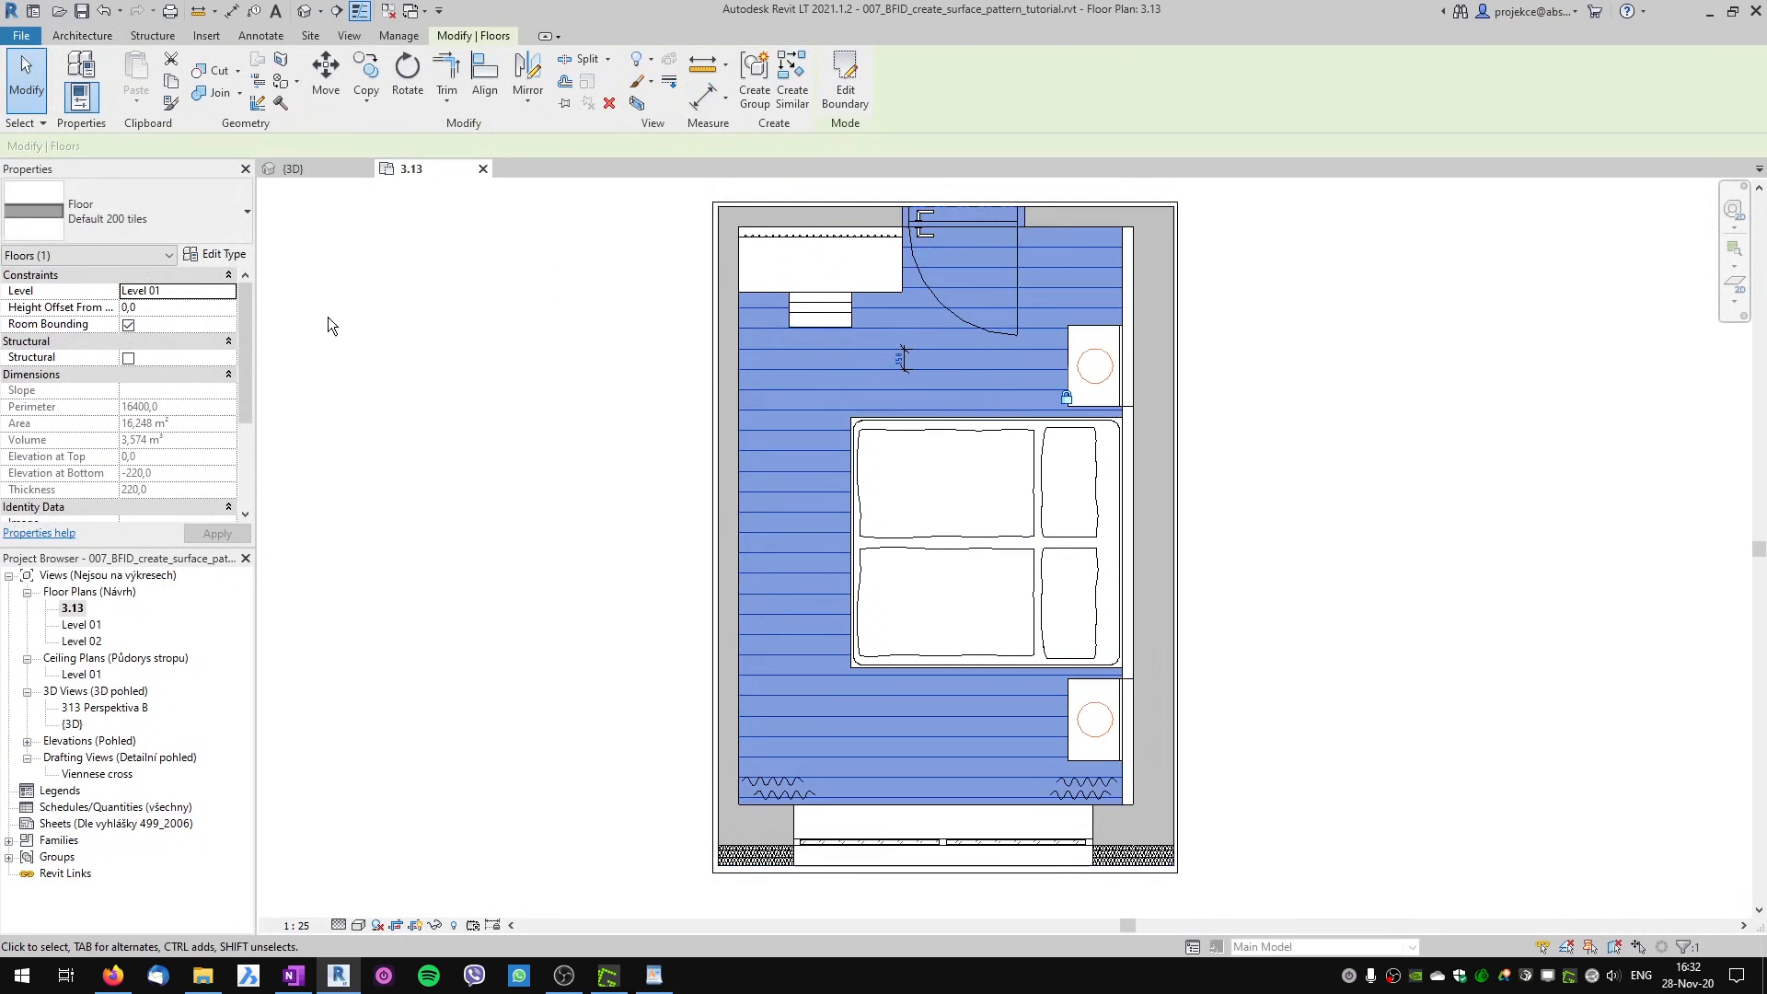
click(212, 255)
click(583, 262)
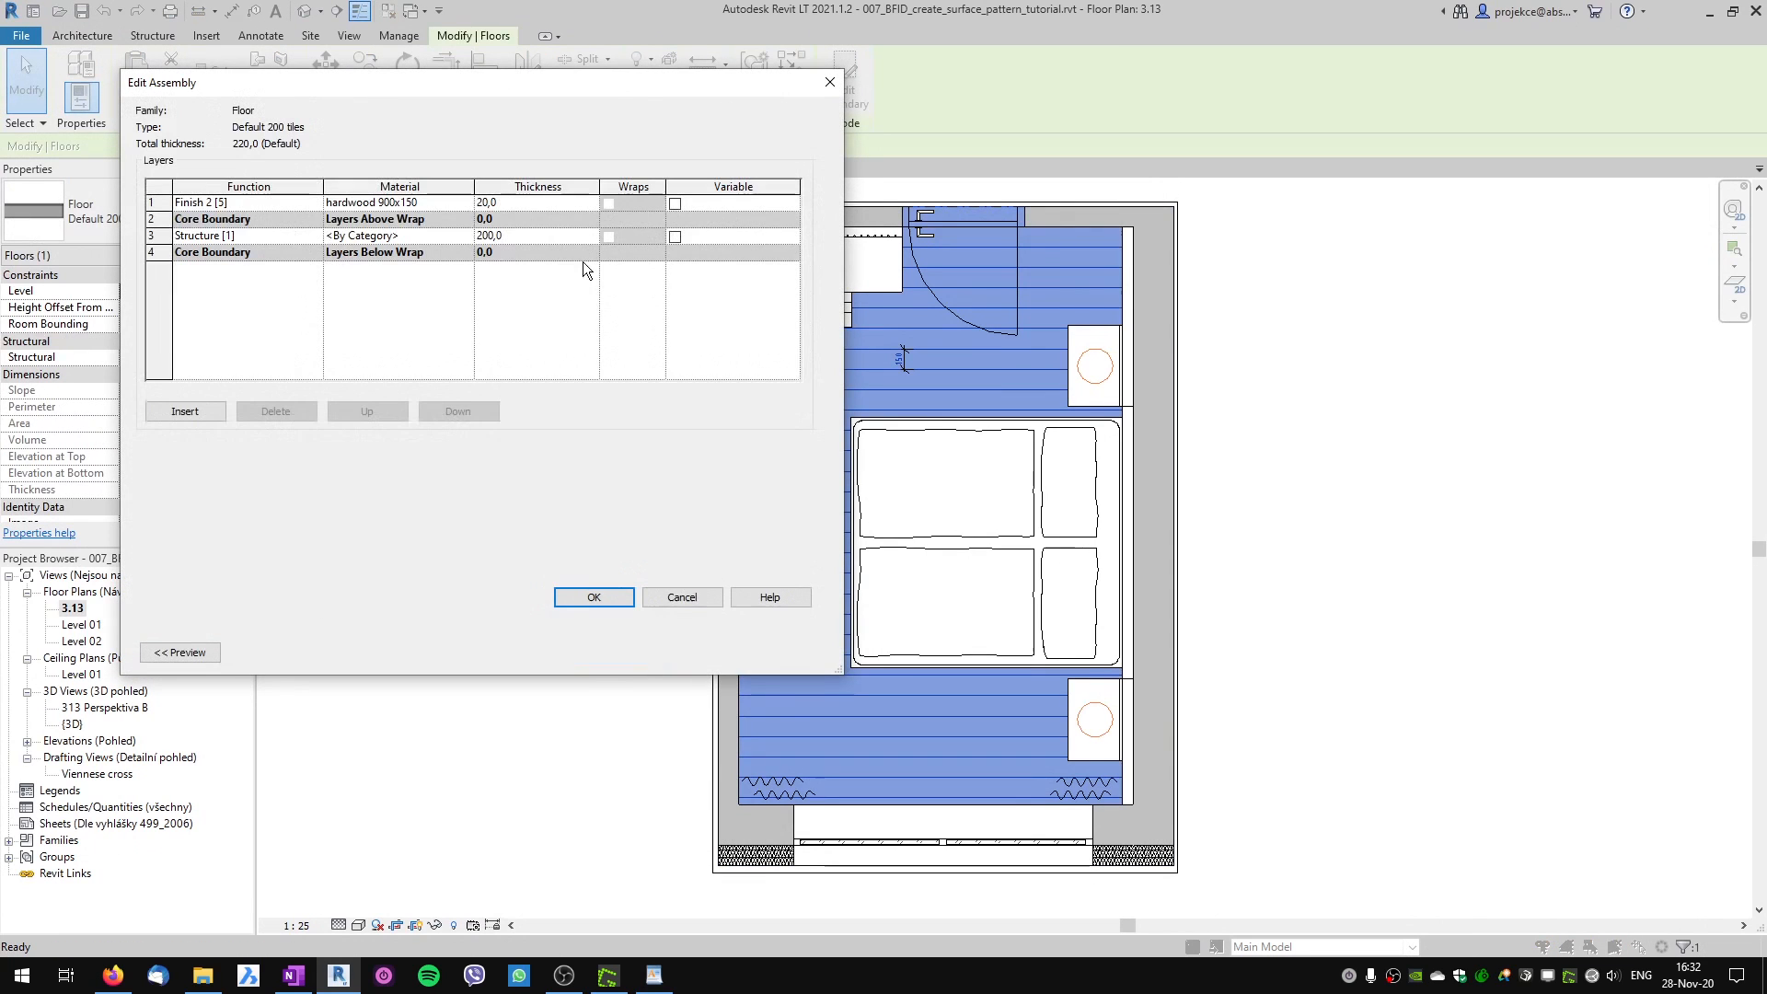
click(464, 204)
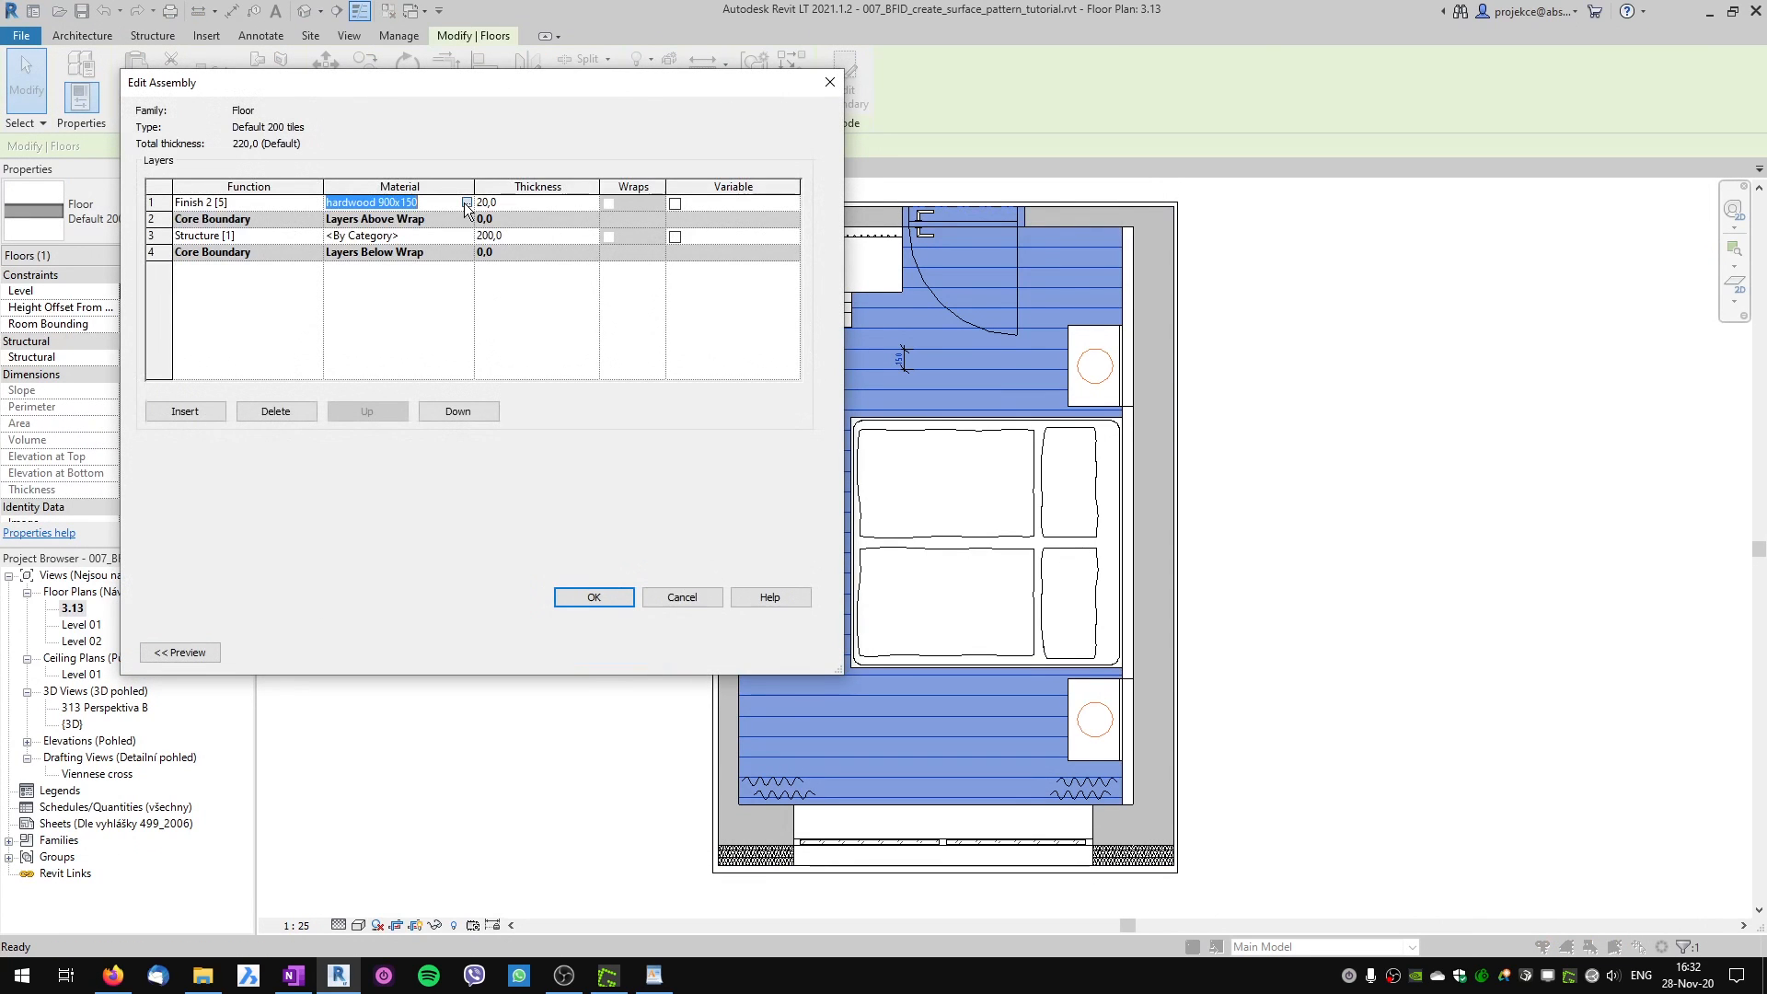
click(467, 204)
click(1082, 238)
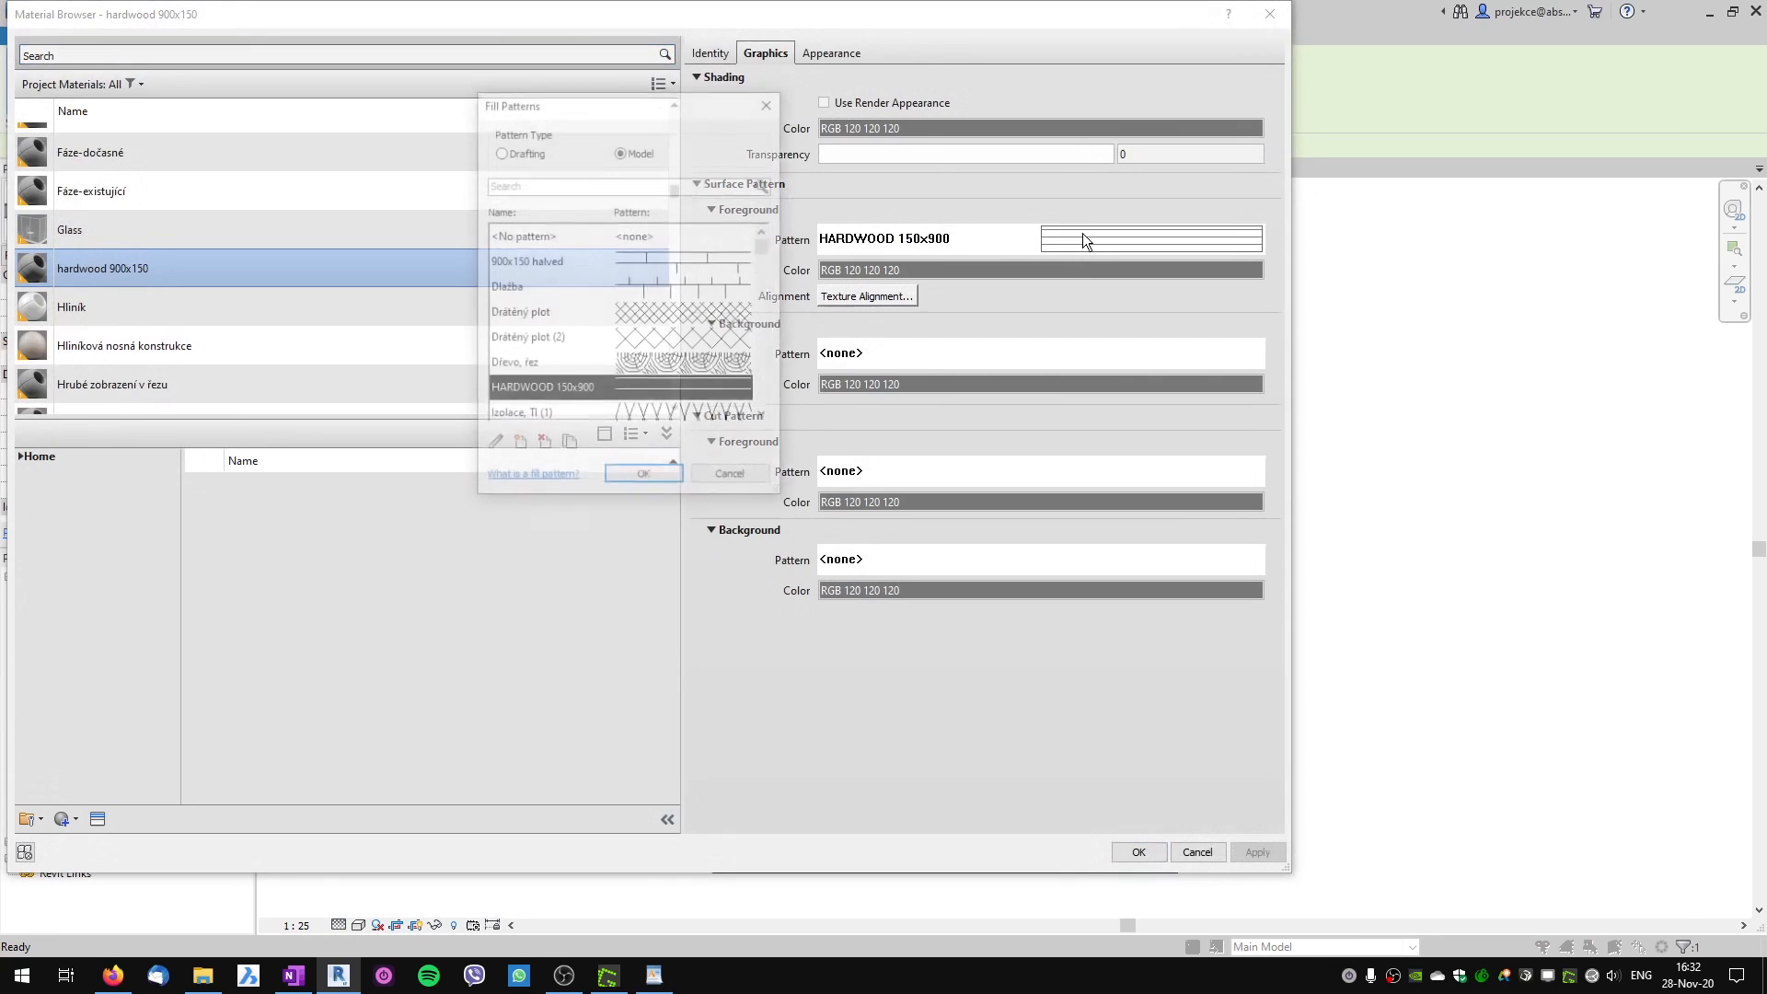
Redefine the HARDWOOD 150x900 model pattern as a custom pattern imported from hardwood_tiles.pat, and apply it to the floor.
click(494, 446)
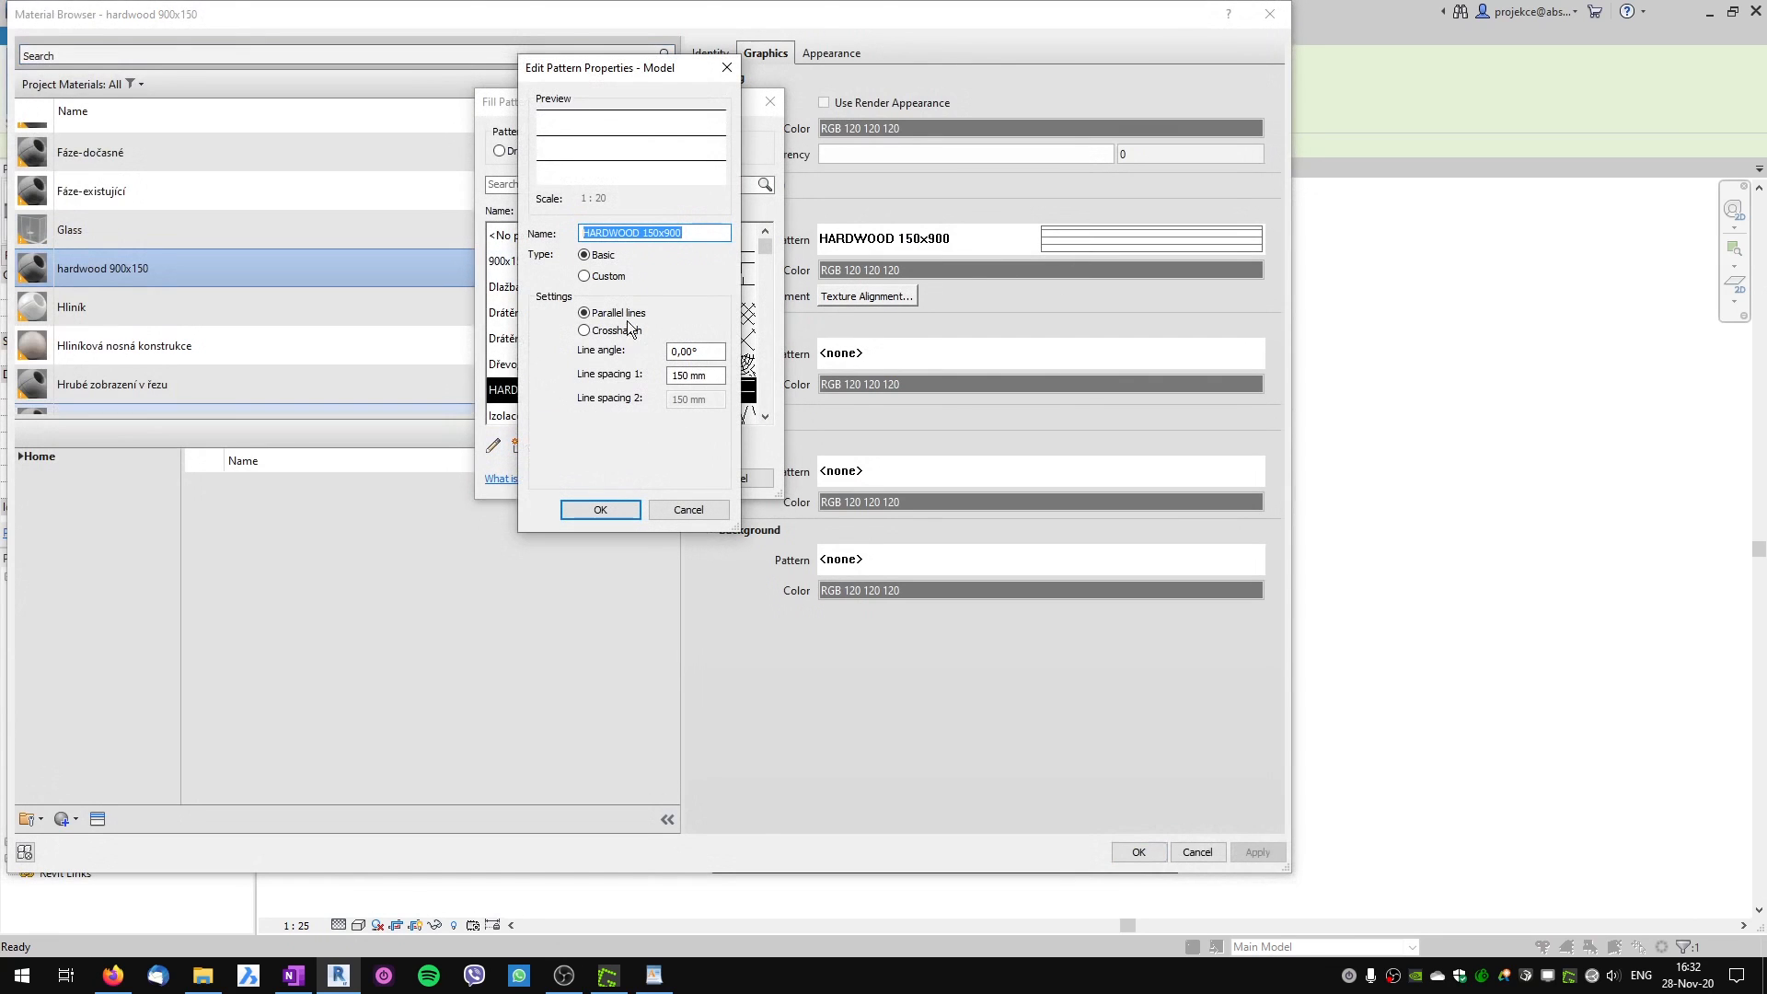
click(586, 276)
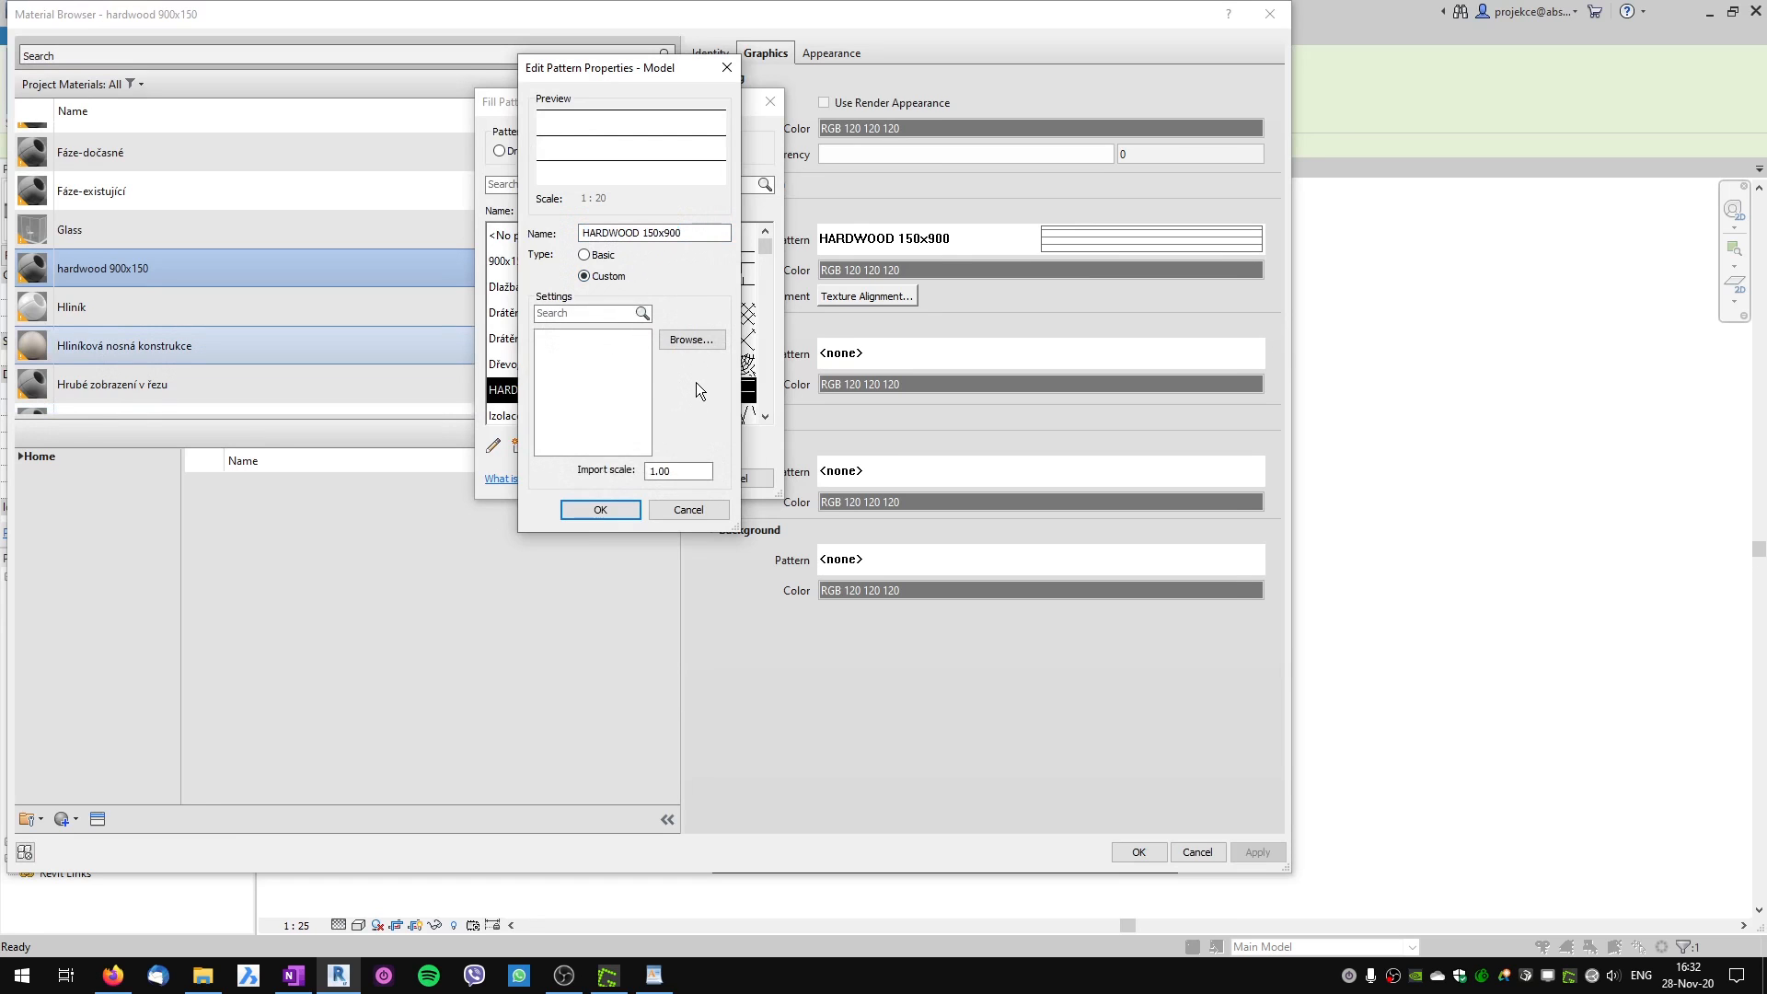
click(691, 339)
click(711, 433)
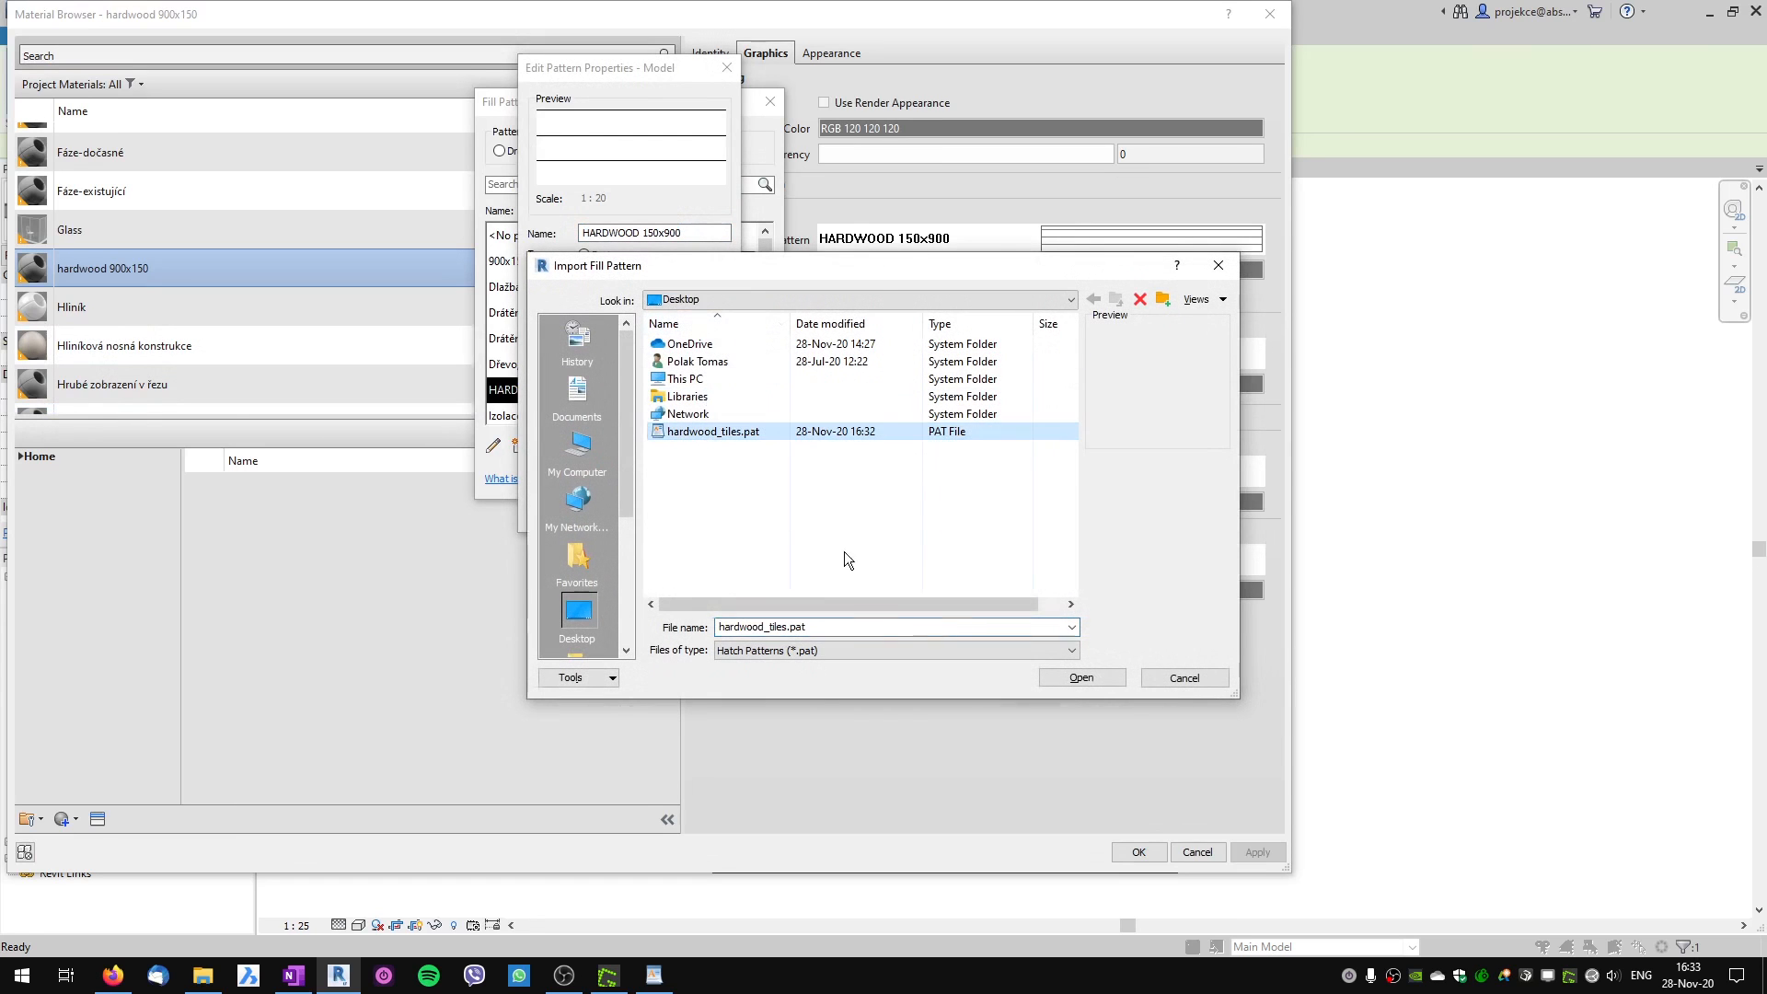
click(1065, 678)
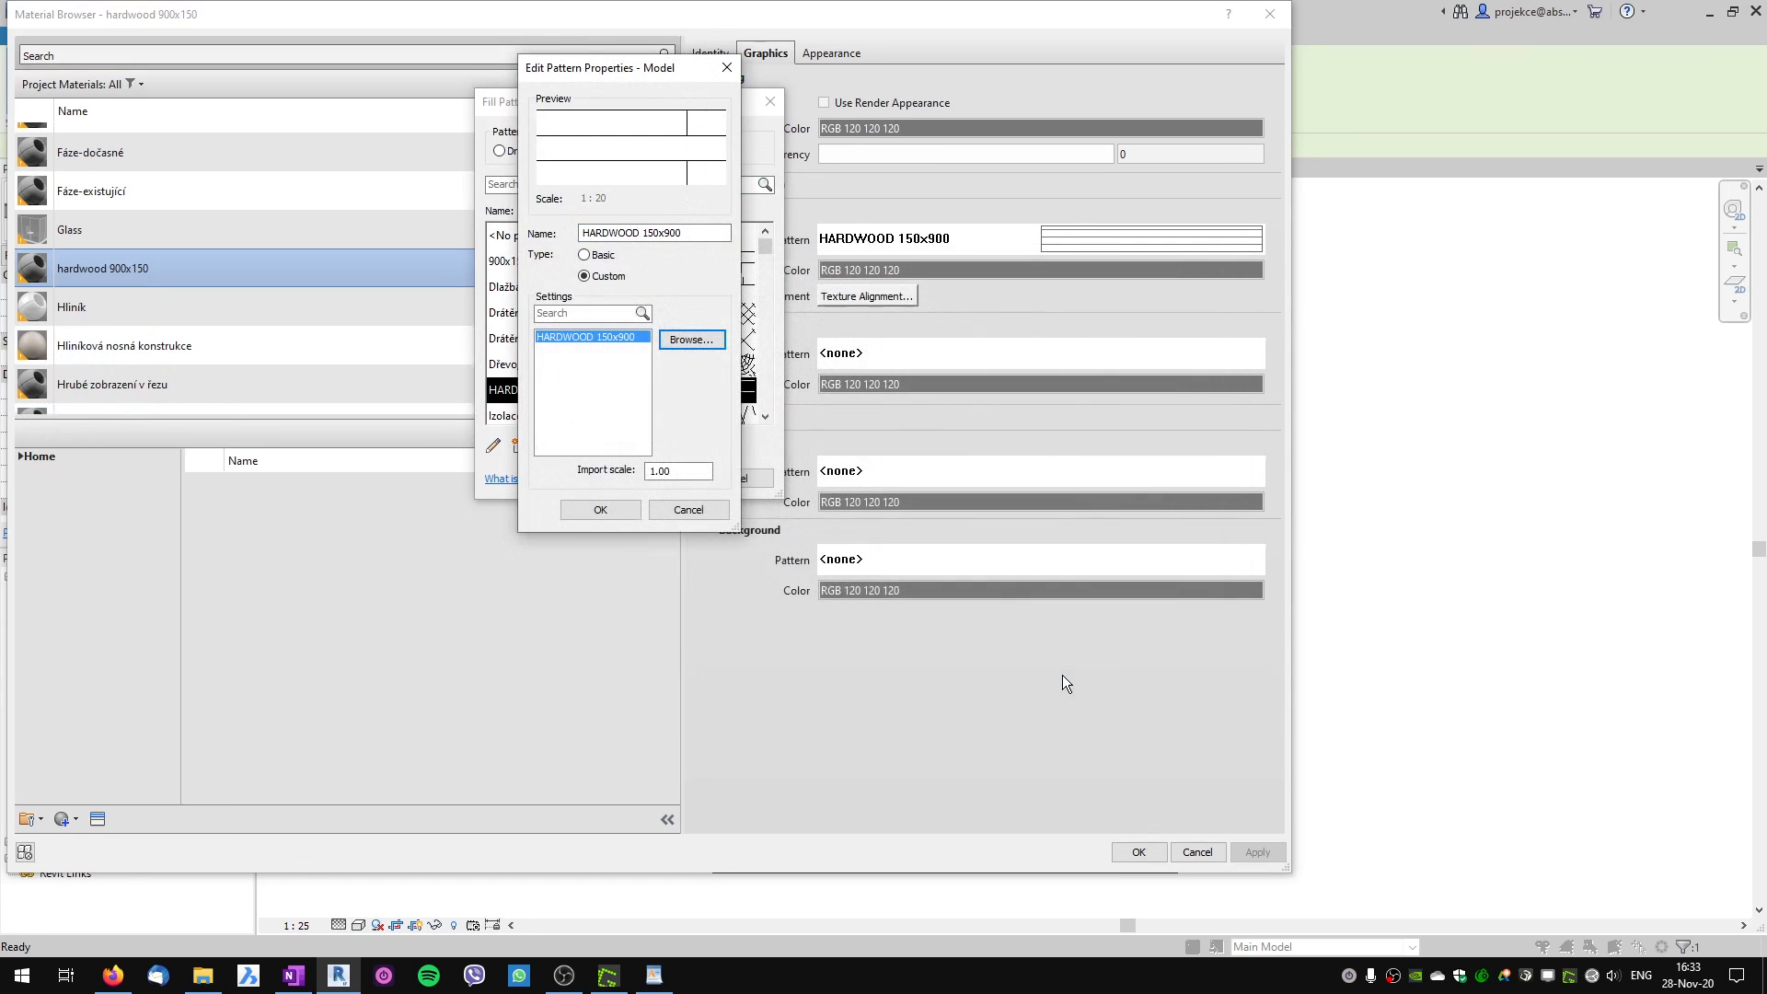
click(600, 509)
click(646, 478)
click(1138, 852)
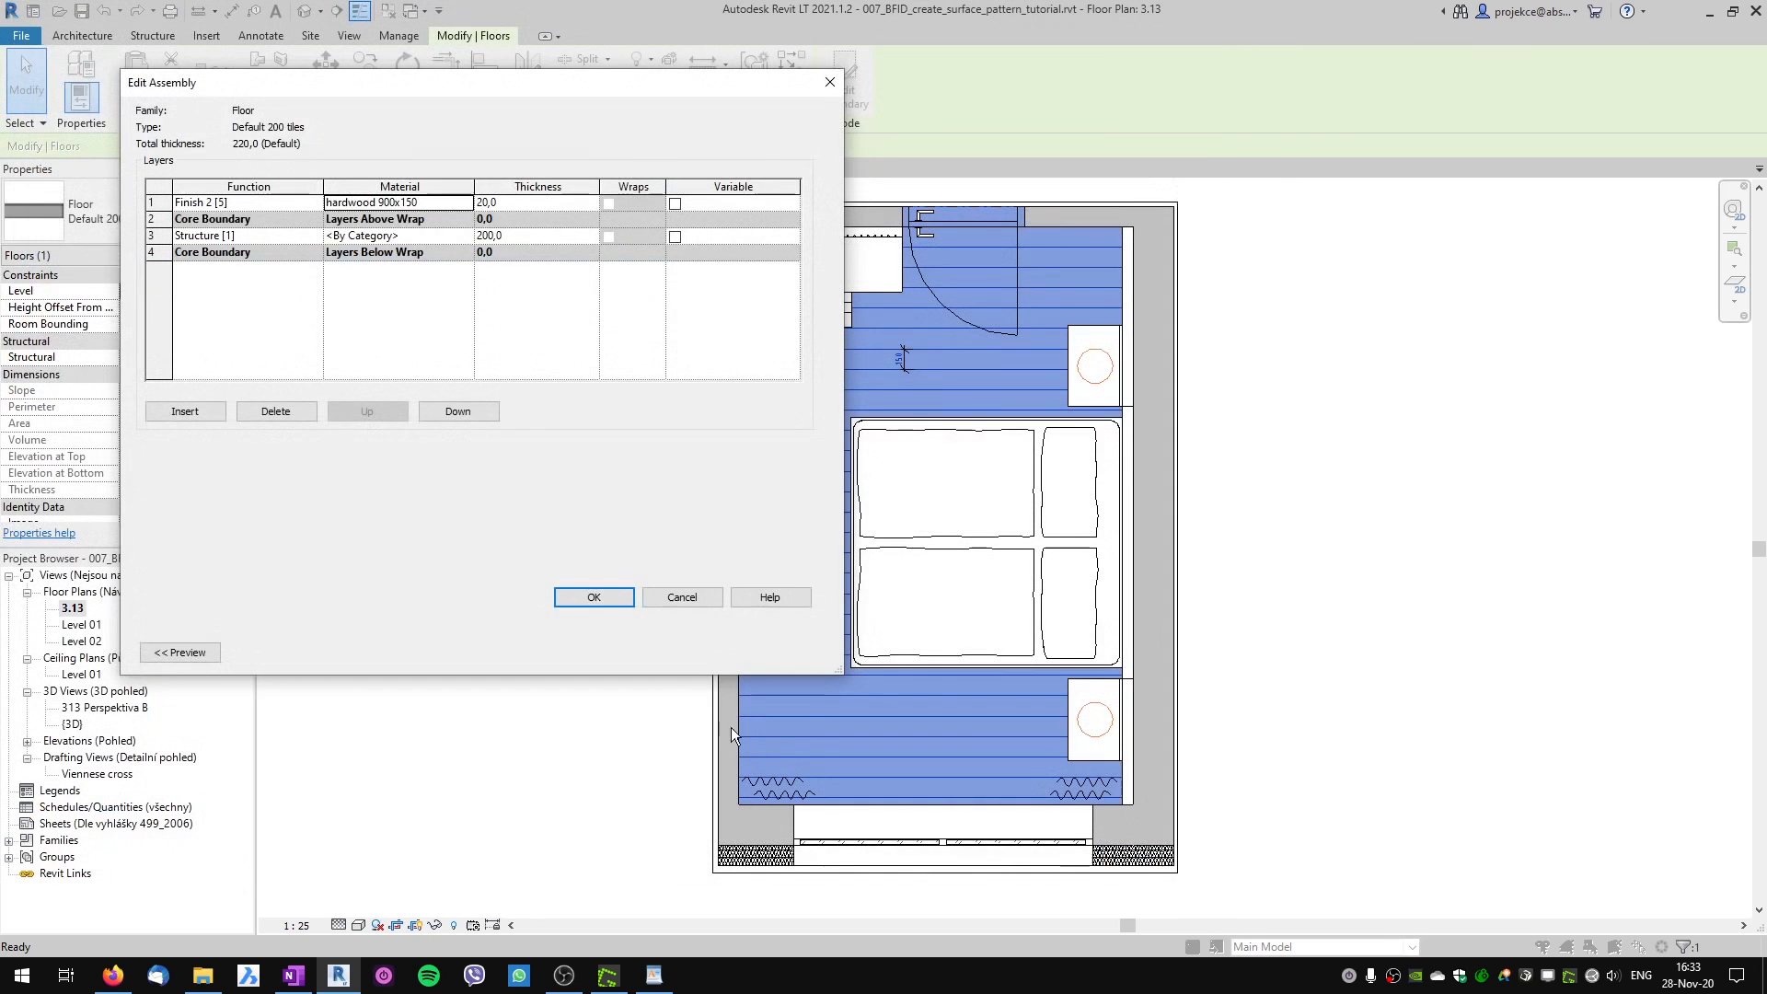
click(580, 594)
click(594, 653)
click(604, 654)
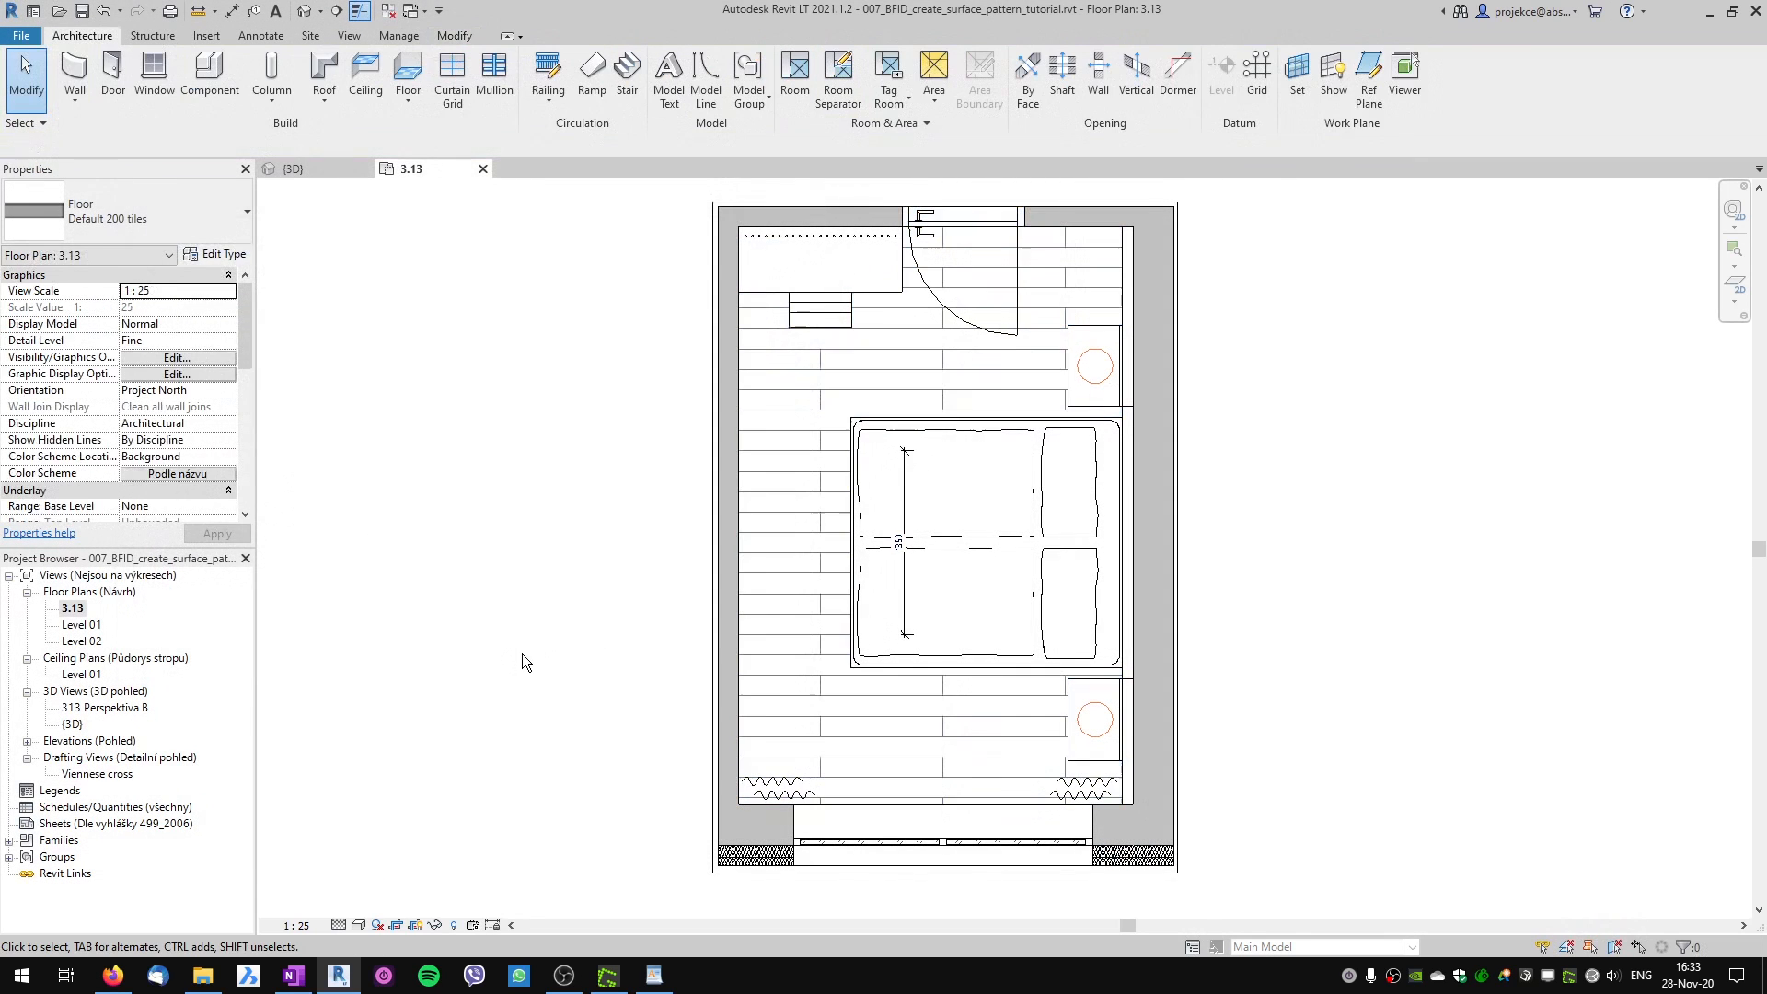
Delete the vertical dimension over the bed and dimension the spacing between two neighbouring vertical joints in one plank row above it.
click(904, 496)
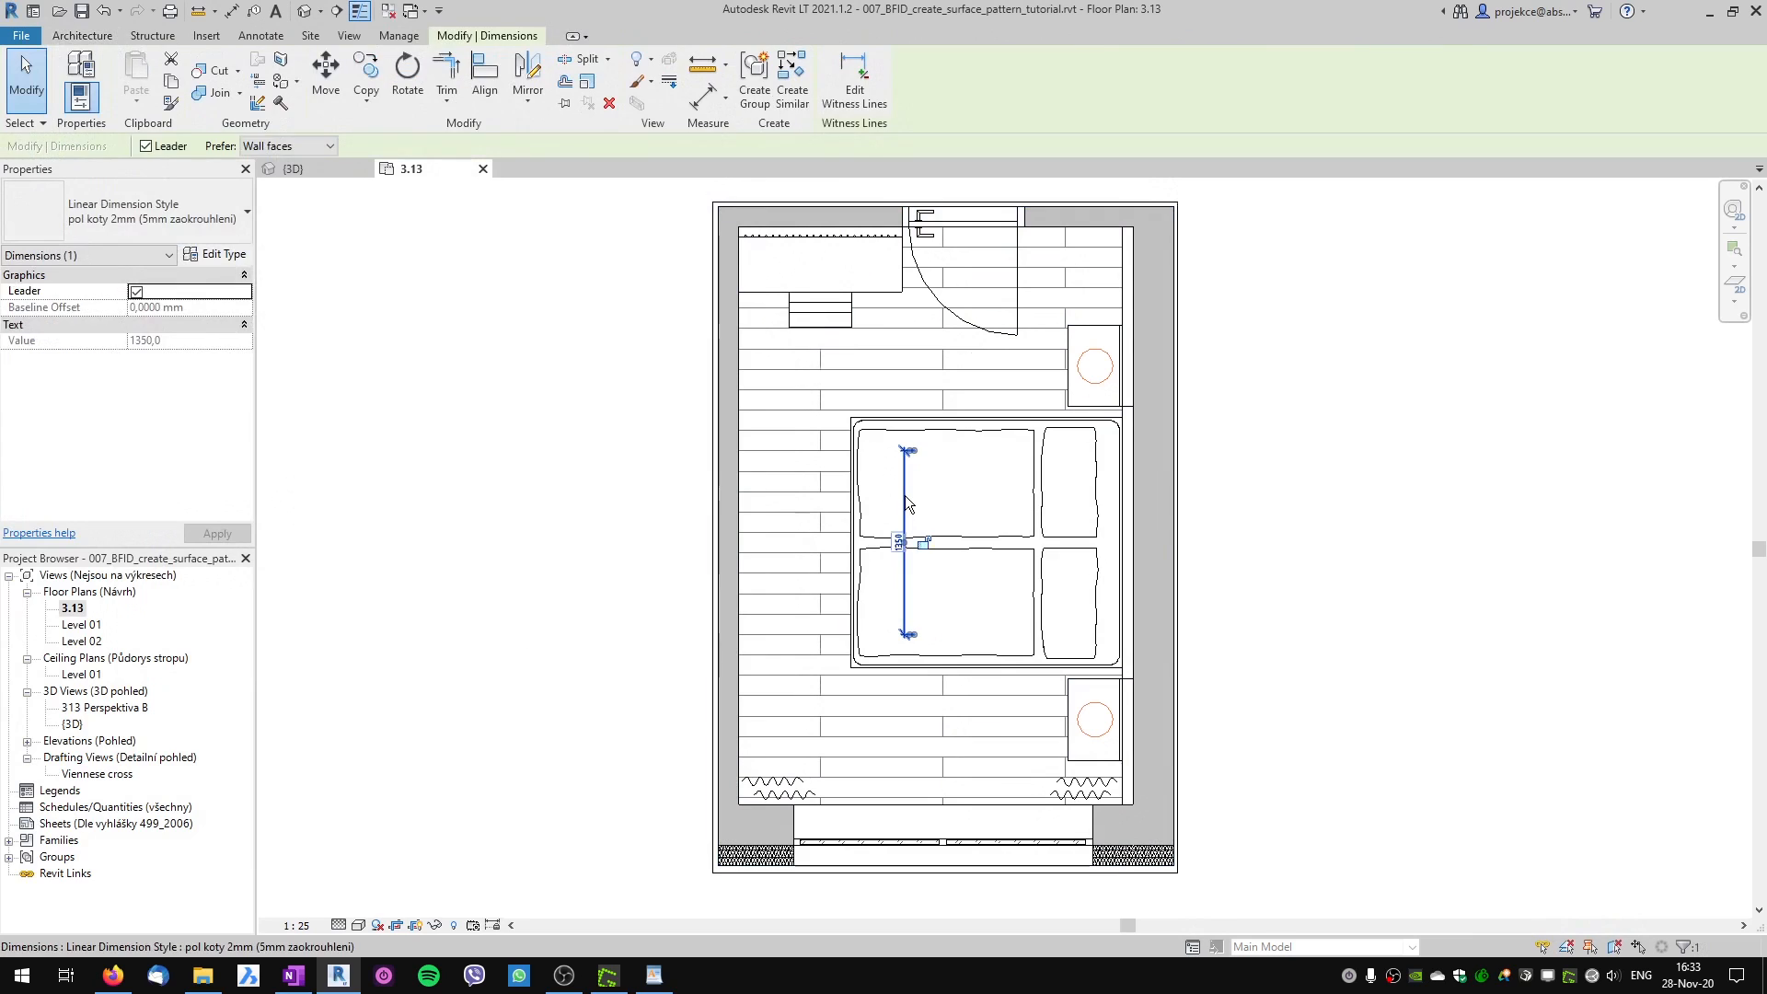
key(Delete)
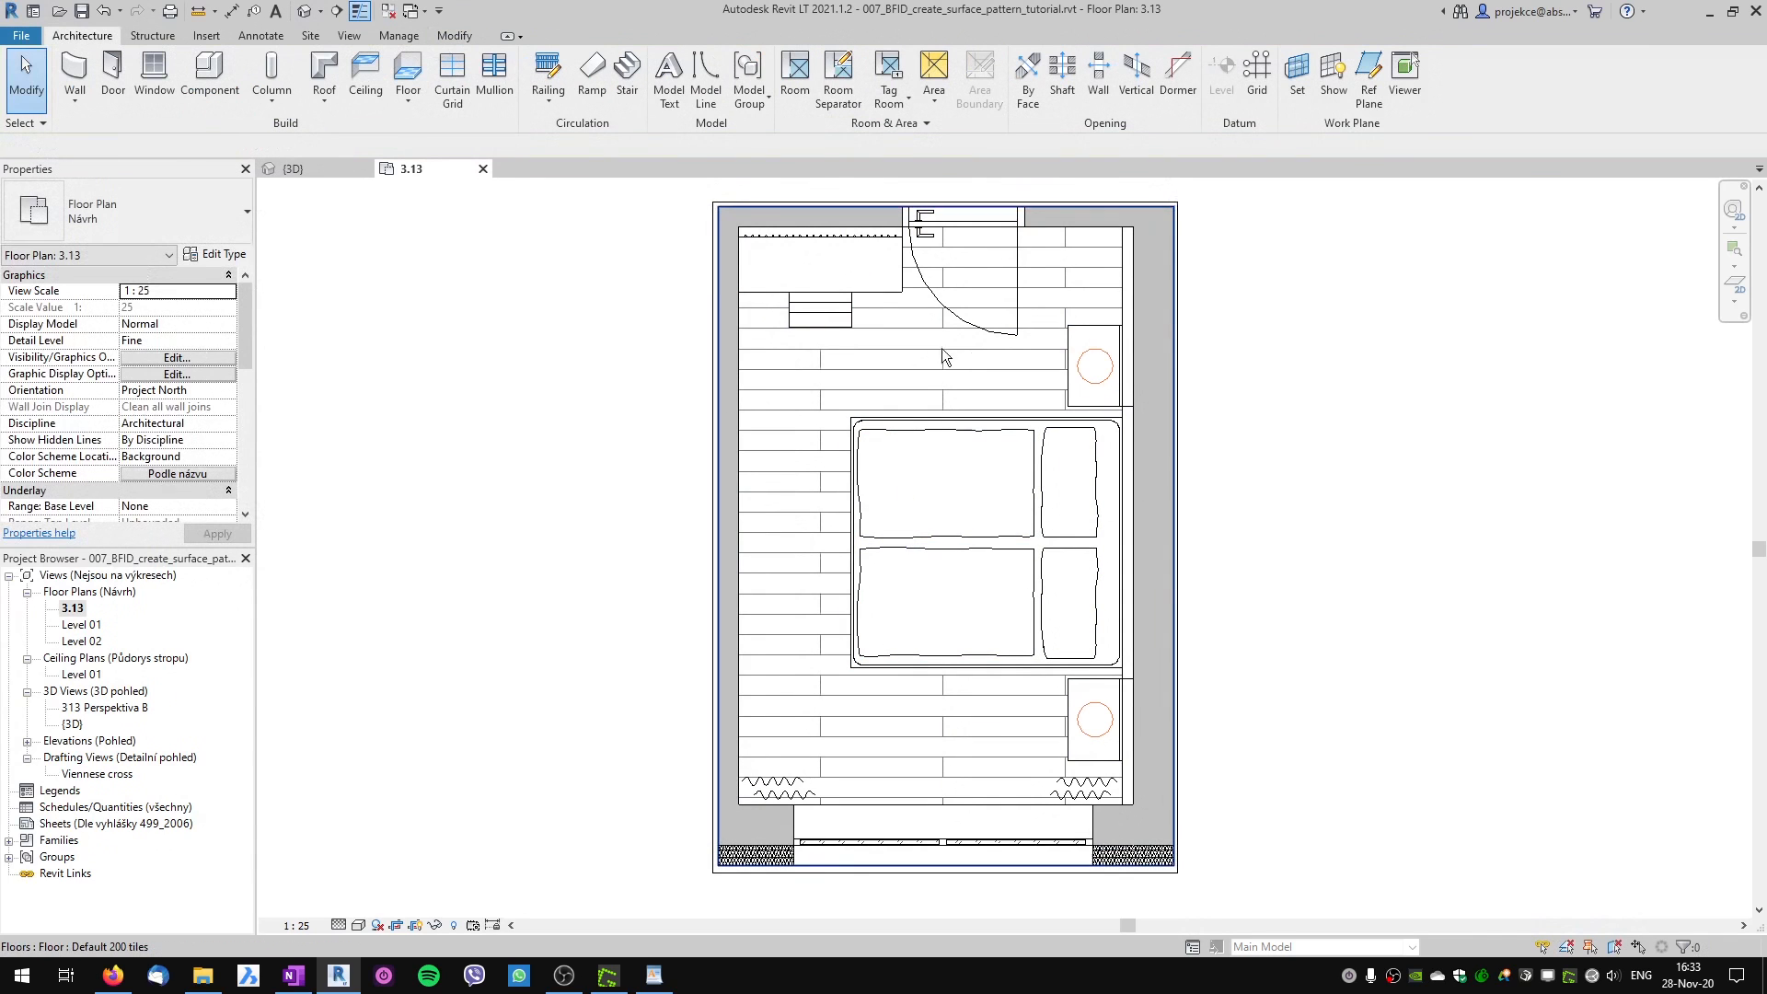
key(d)
key(i)
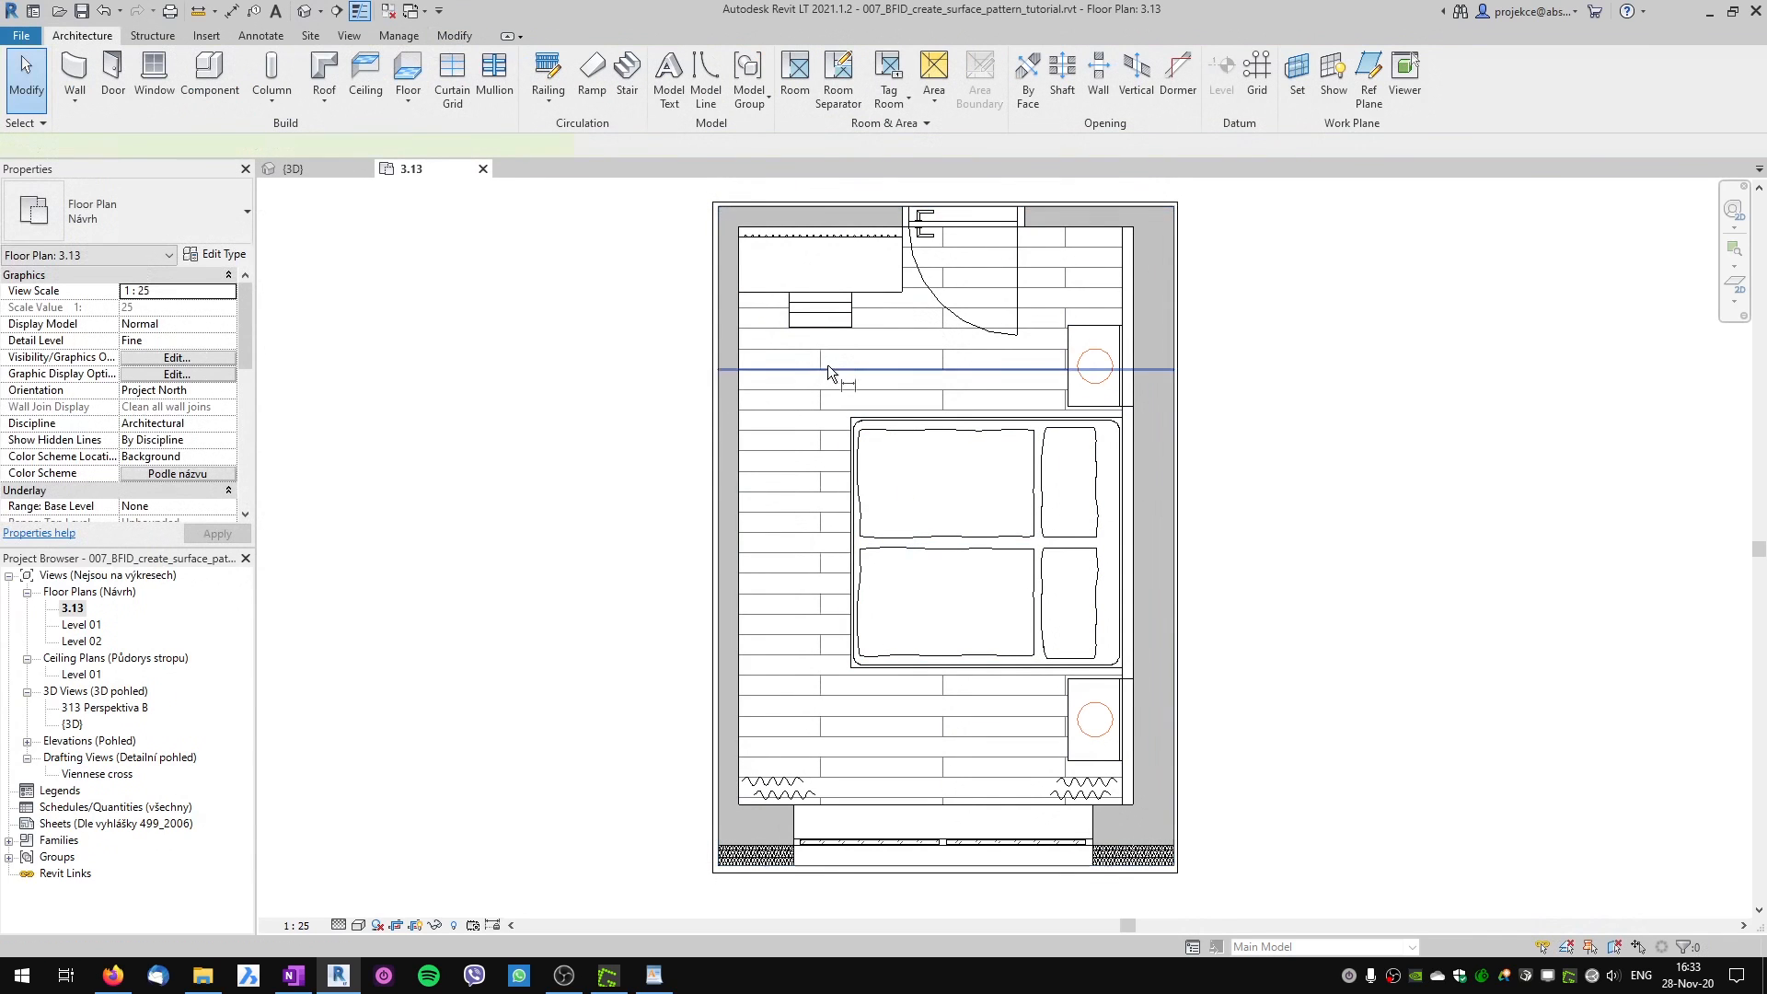
click(942, 355)
click(903, 361)
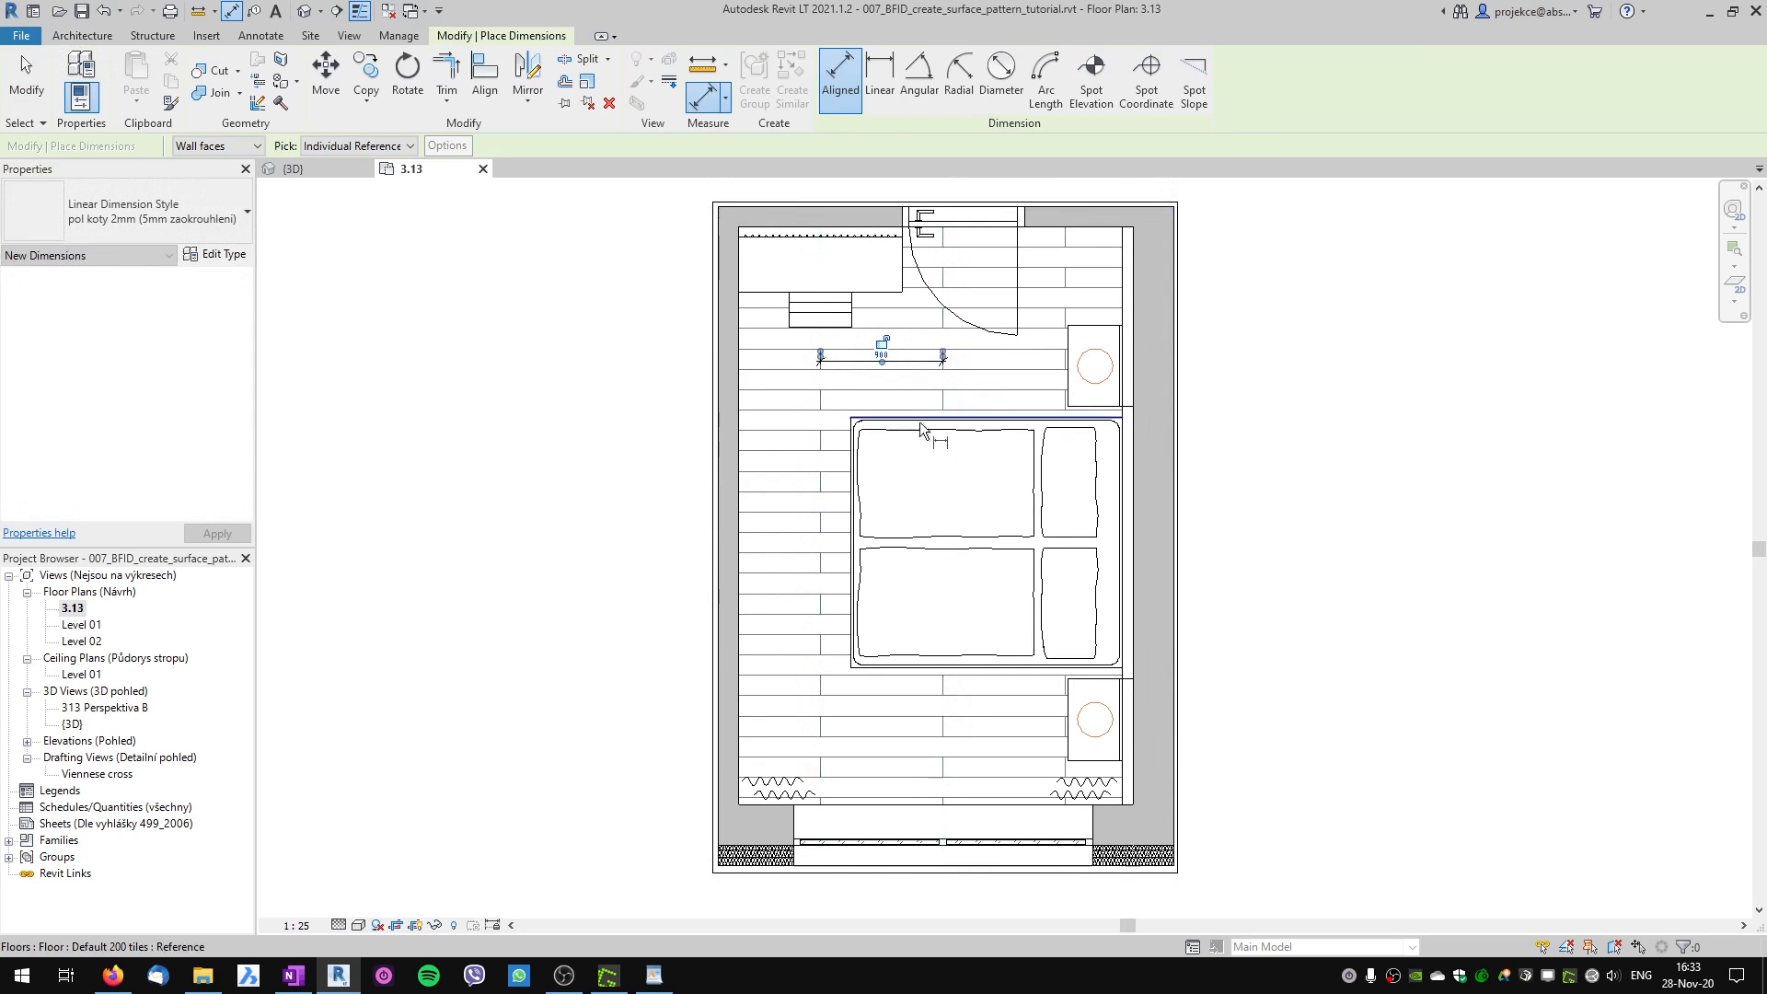
Add aligned dimensions for the widths of two adjacent plank rows below the door.
click(968, 350)
click(969, 368)
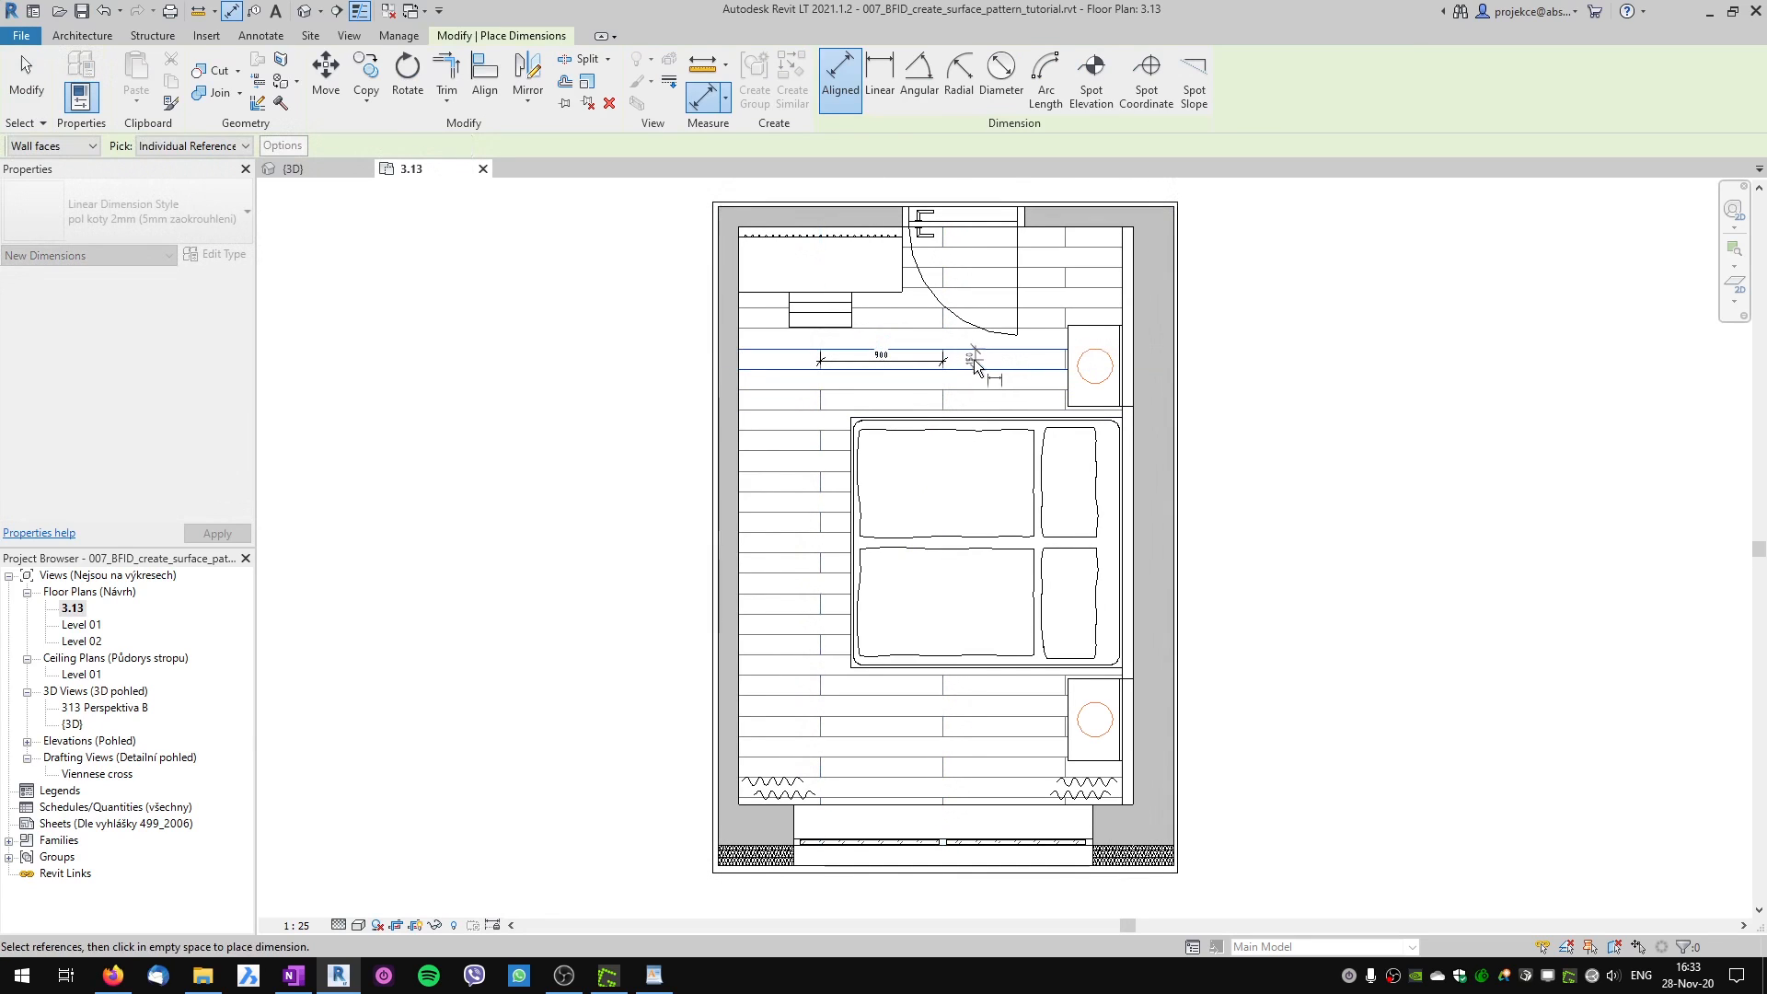
click(975, 362)
click(954, 349)
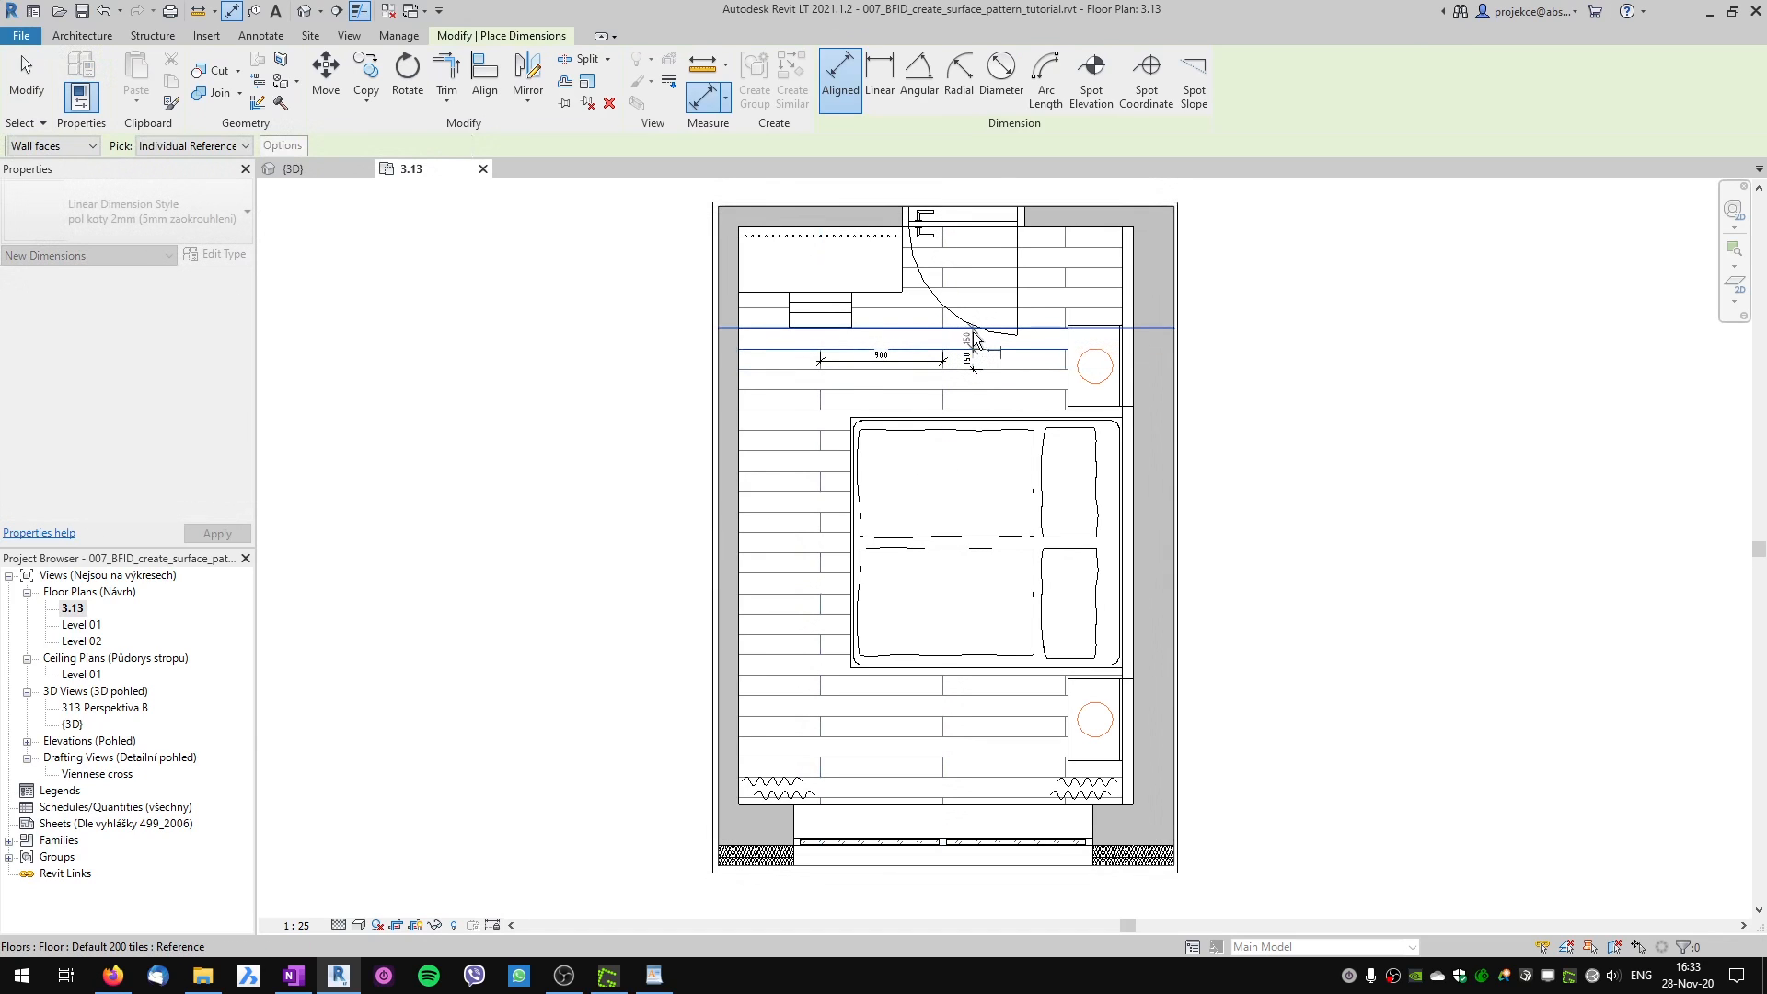
click(969, 337)
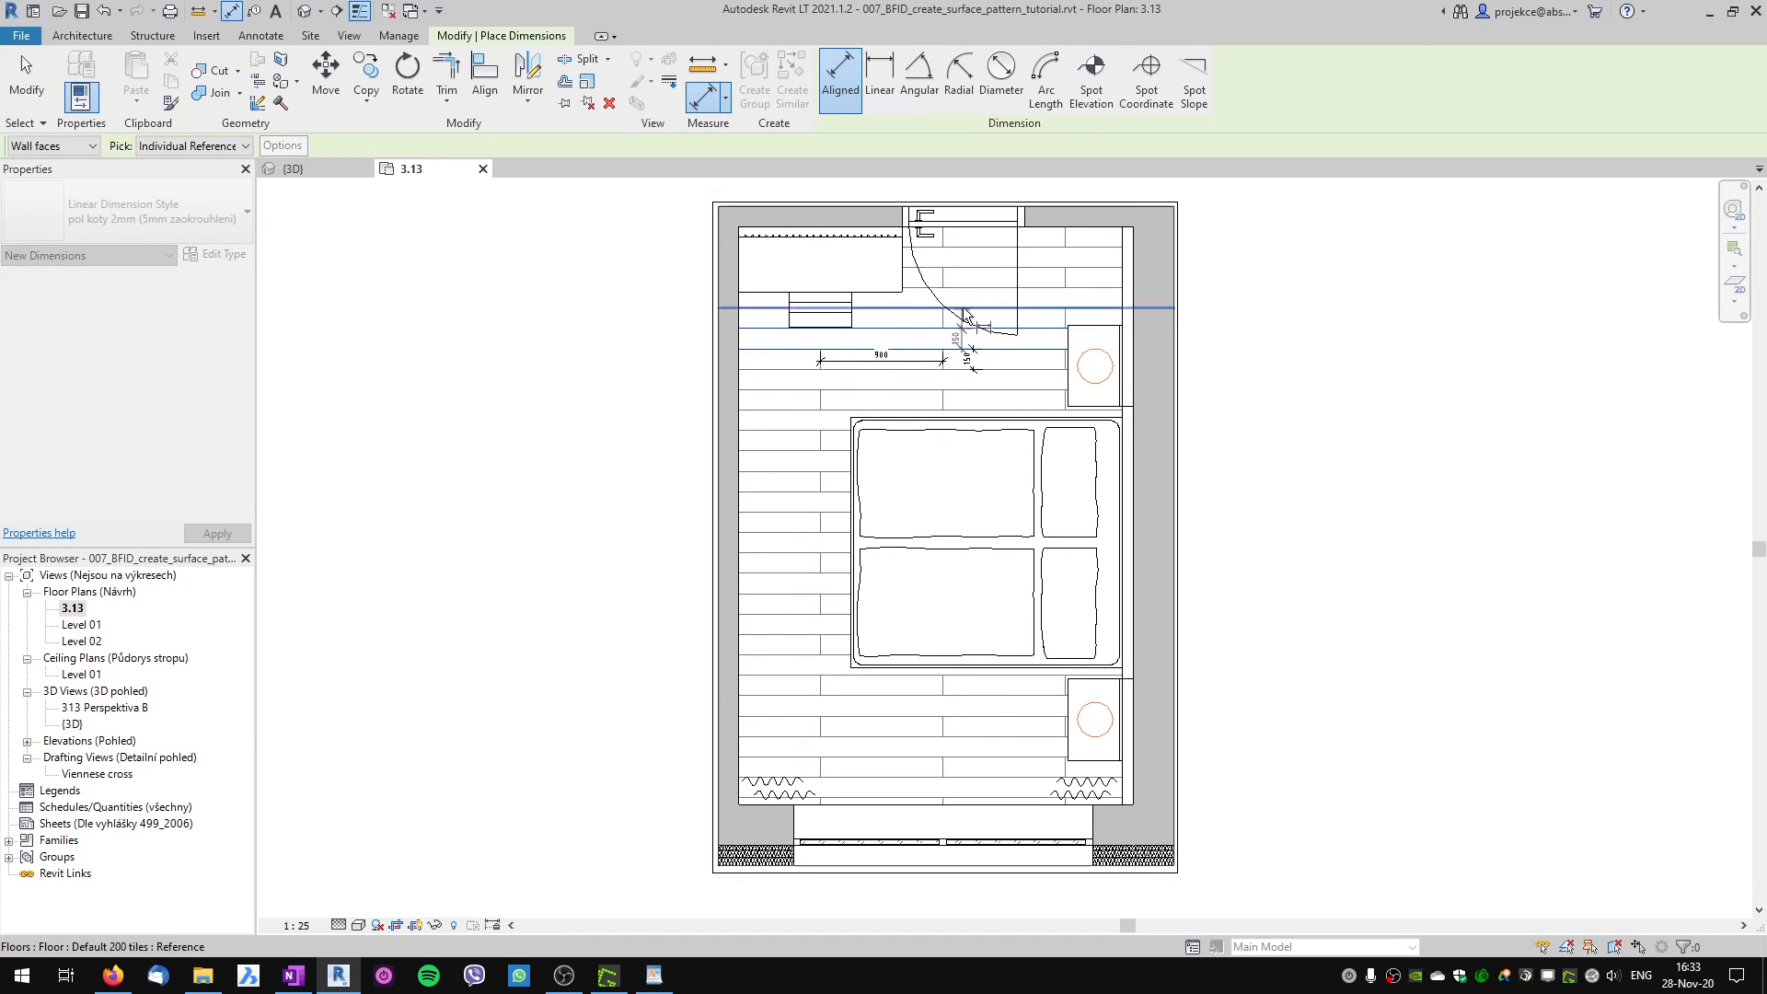
click(973, 304)
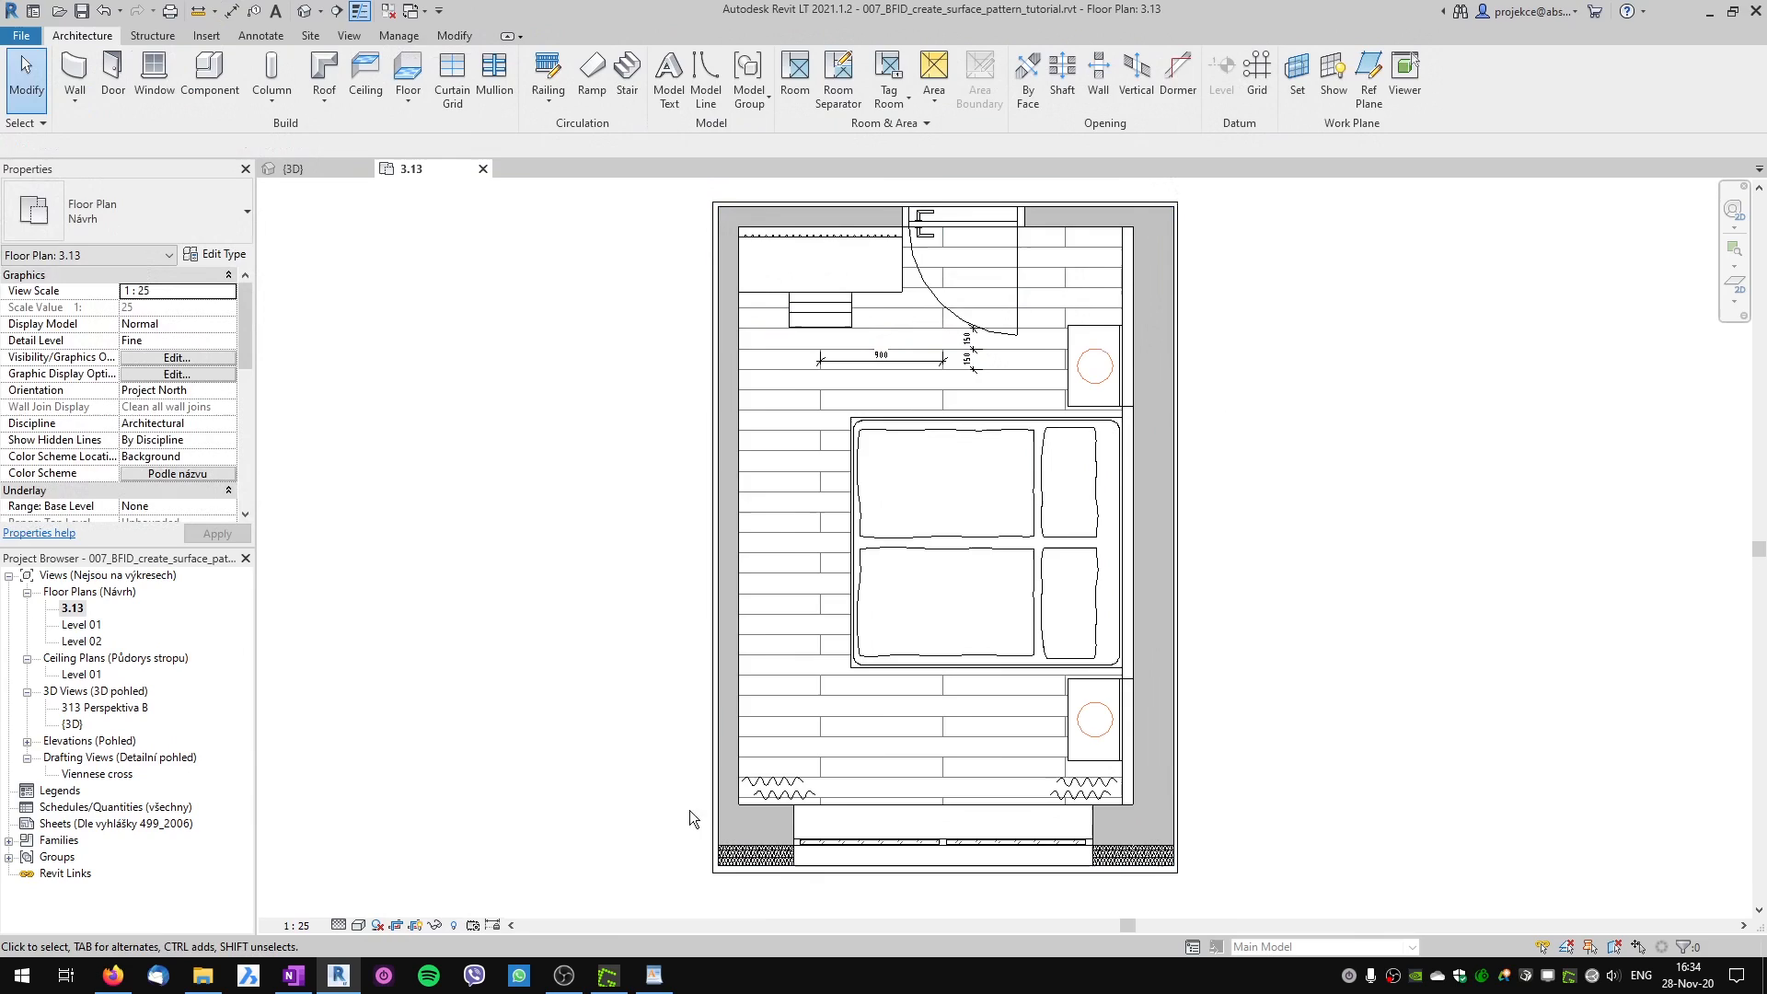
Trace the first joint and the neighbouring offset joint line in the Greenshot sketch, and start a new line with 90 in WordPad.
click(608, 975)
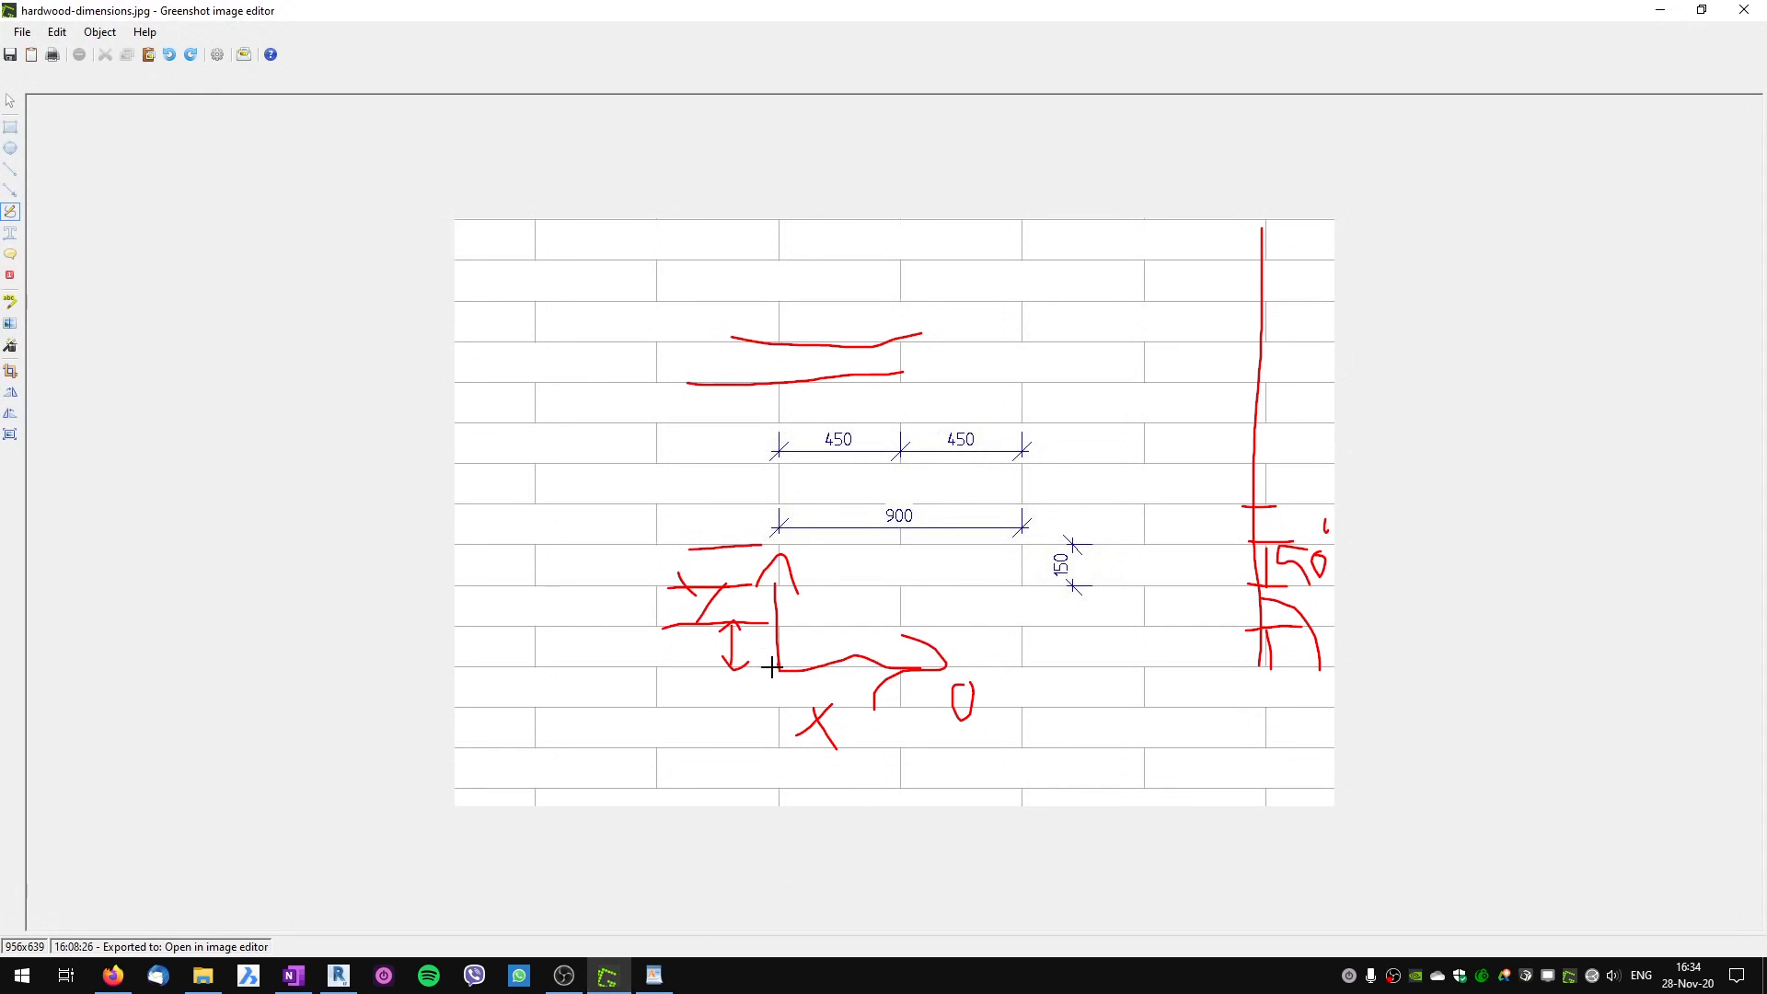
drag(778, 675, 779, 539)
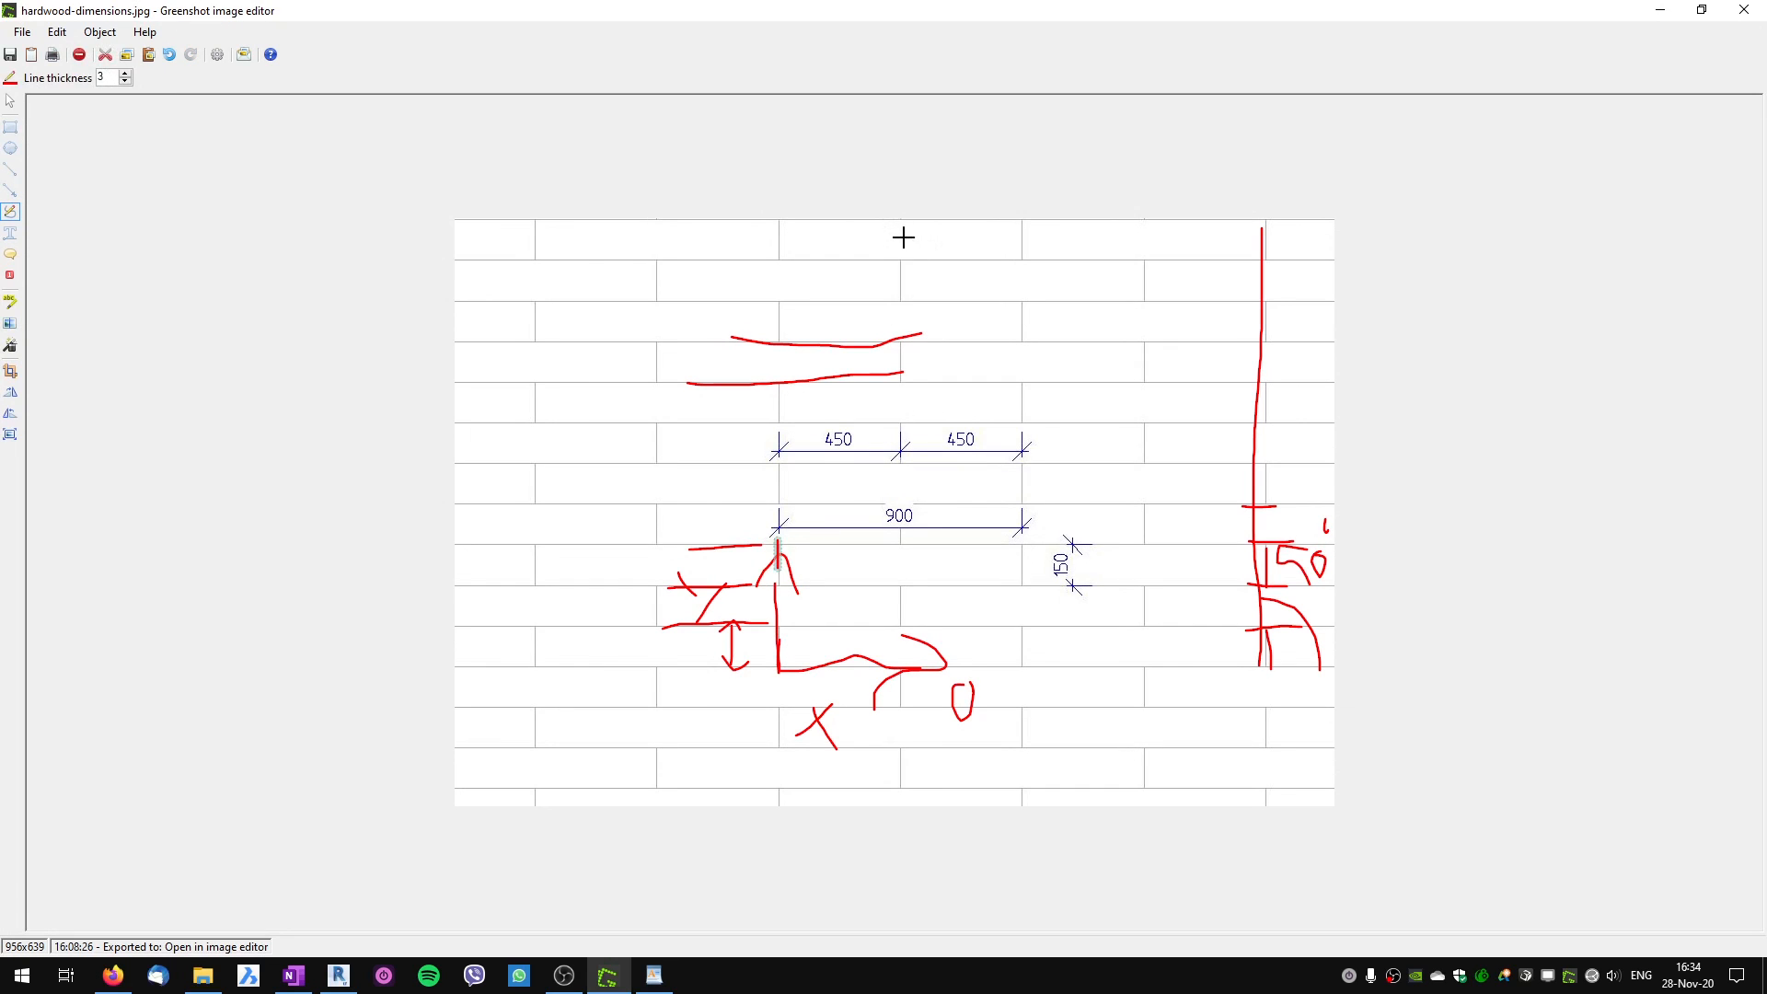
drag(903, 237, 893, 742)
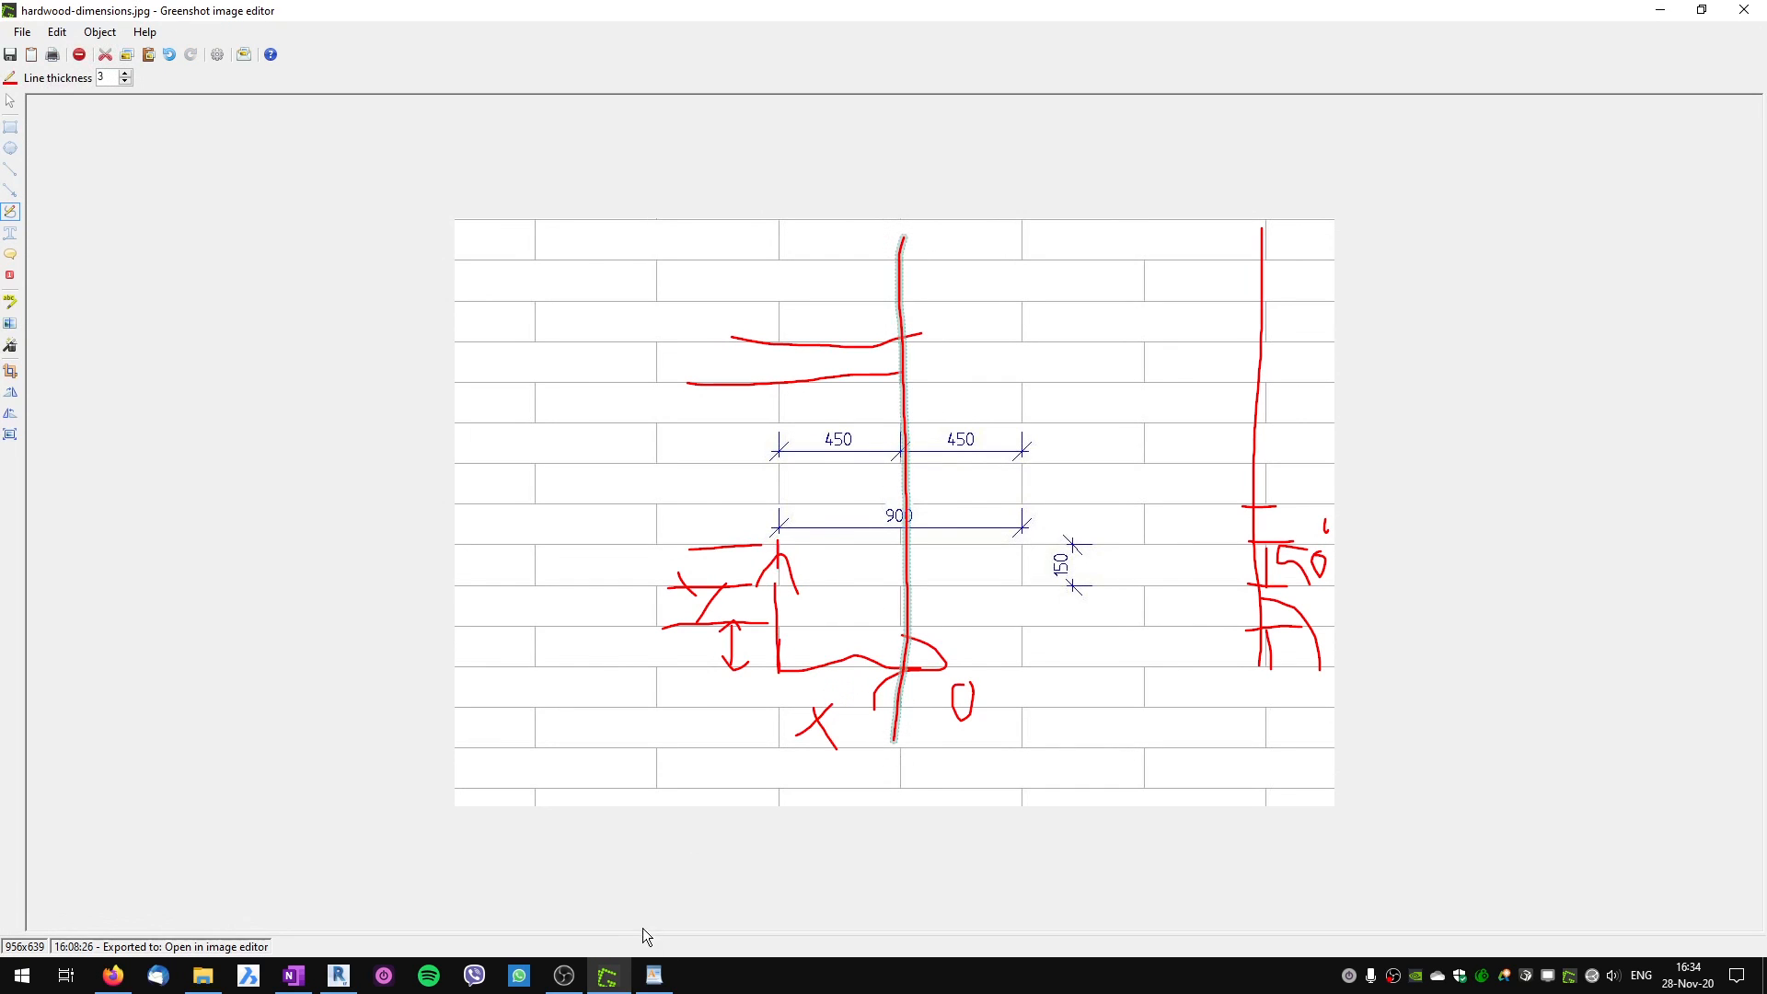
click(653, 983)
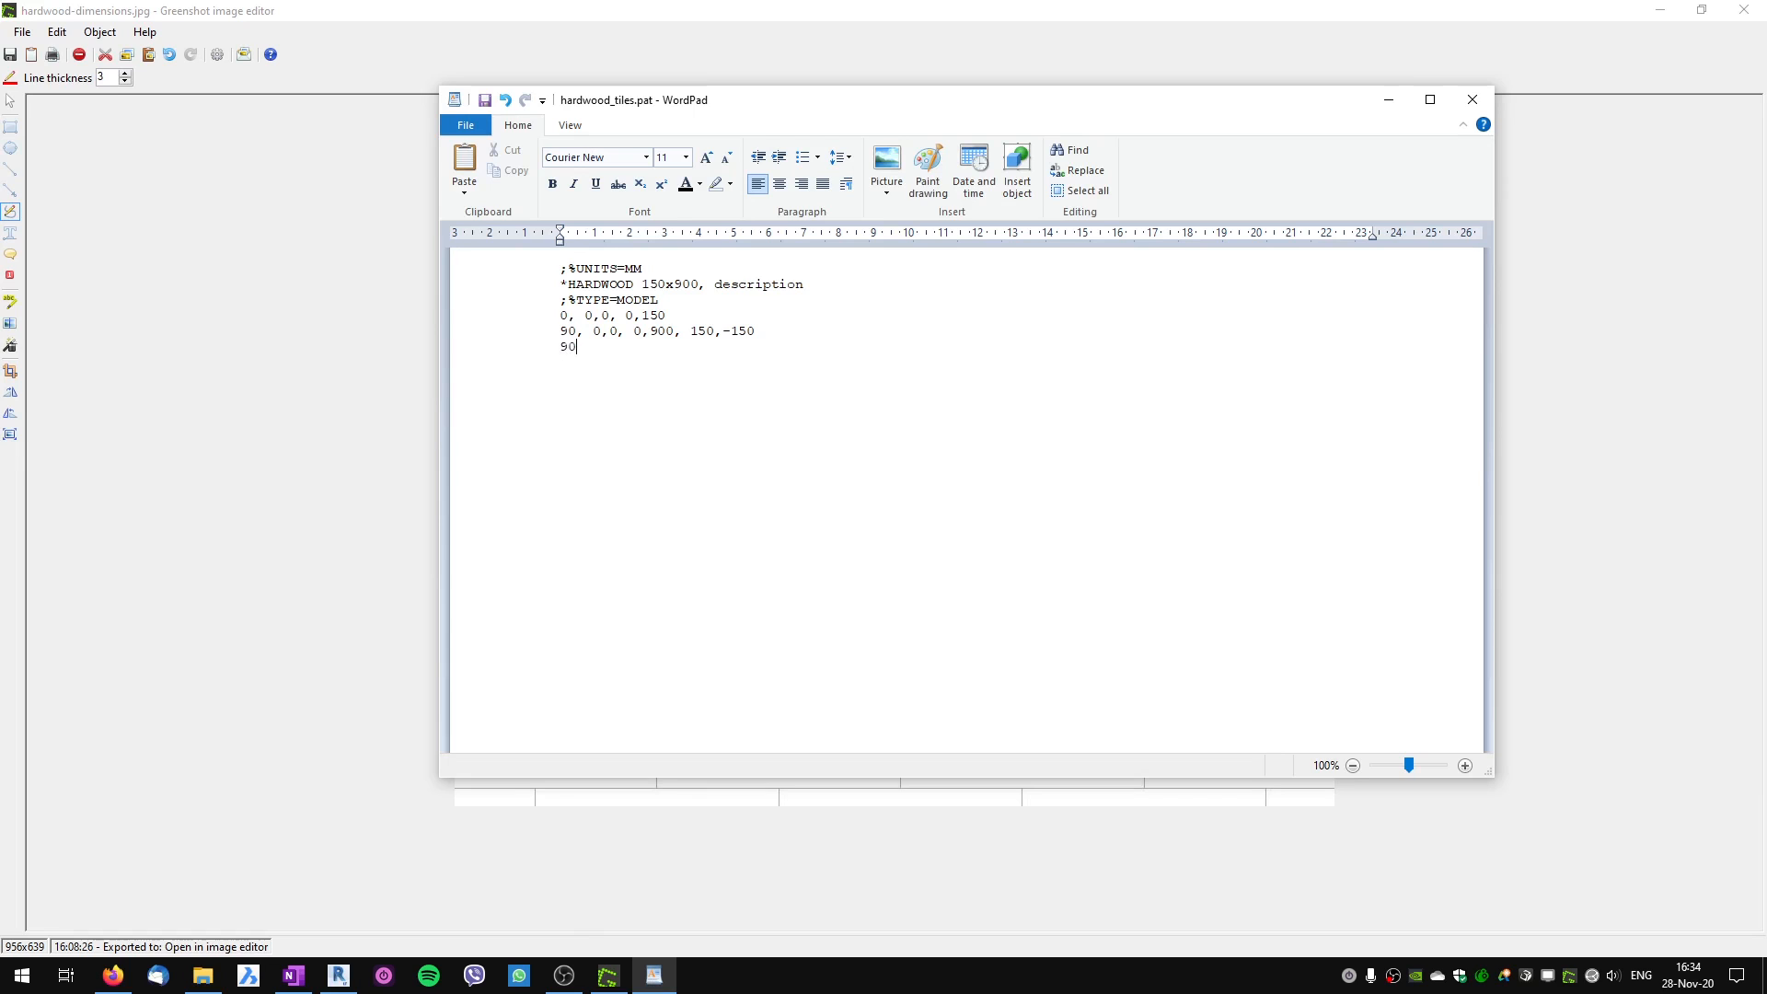
Sketch a double arrow between the two joint lines in Greenshot, and append the origin 450,0 to the new 90-degree line in WordPad.
key(alt+Tab)
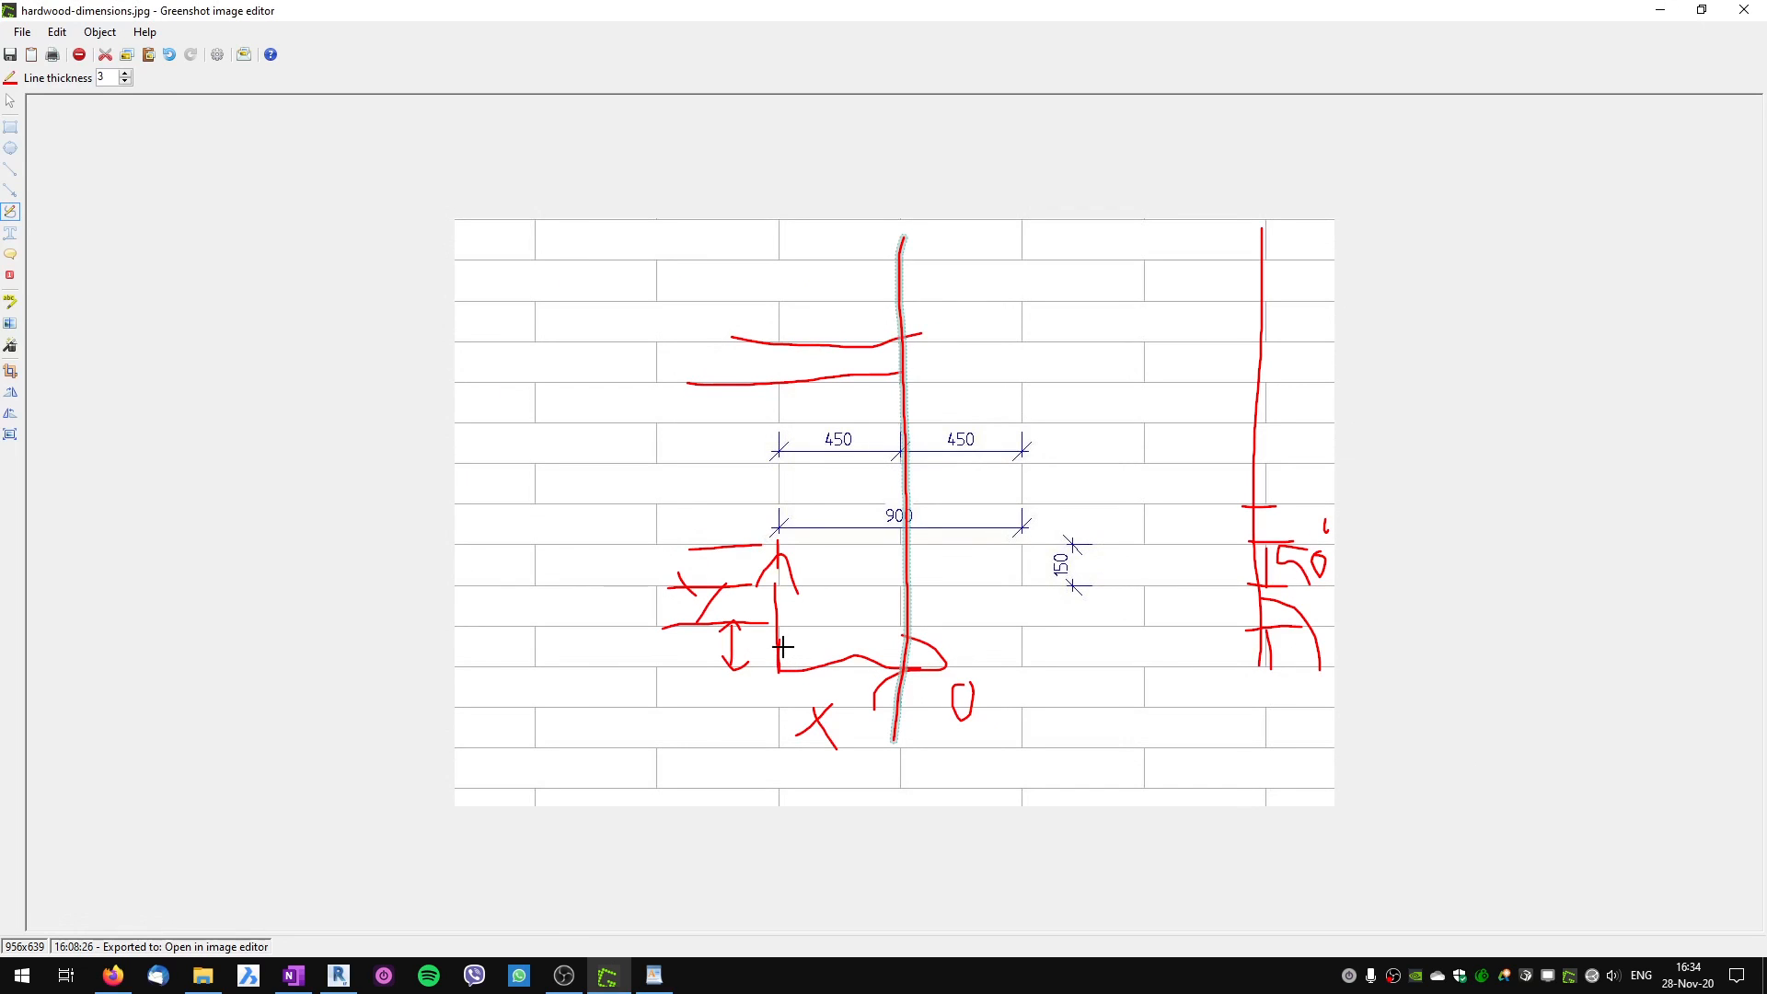
mouse_move(784, 647)
mouse_down()
mouse_move(895, 634)
mouse_move(875, 654)
mouse_move(783, 655)
mouse_up()
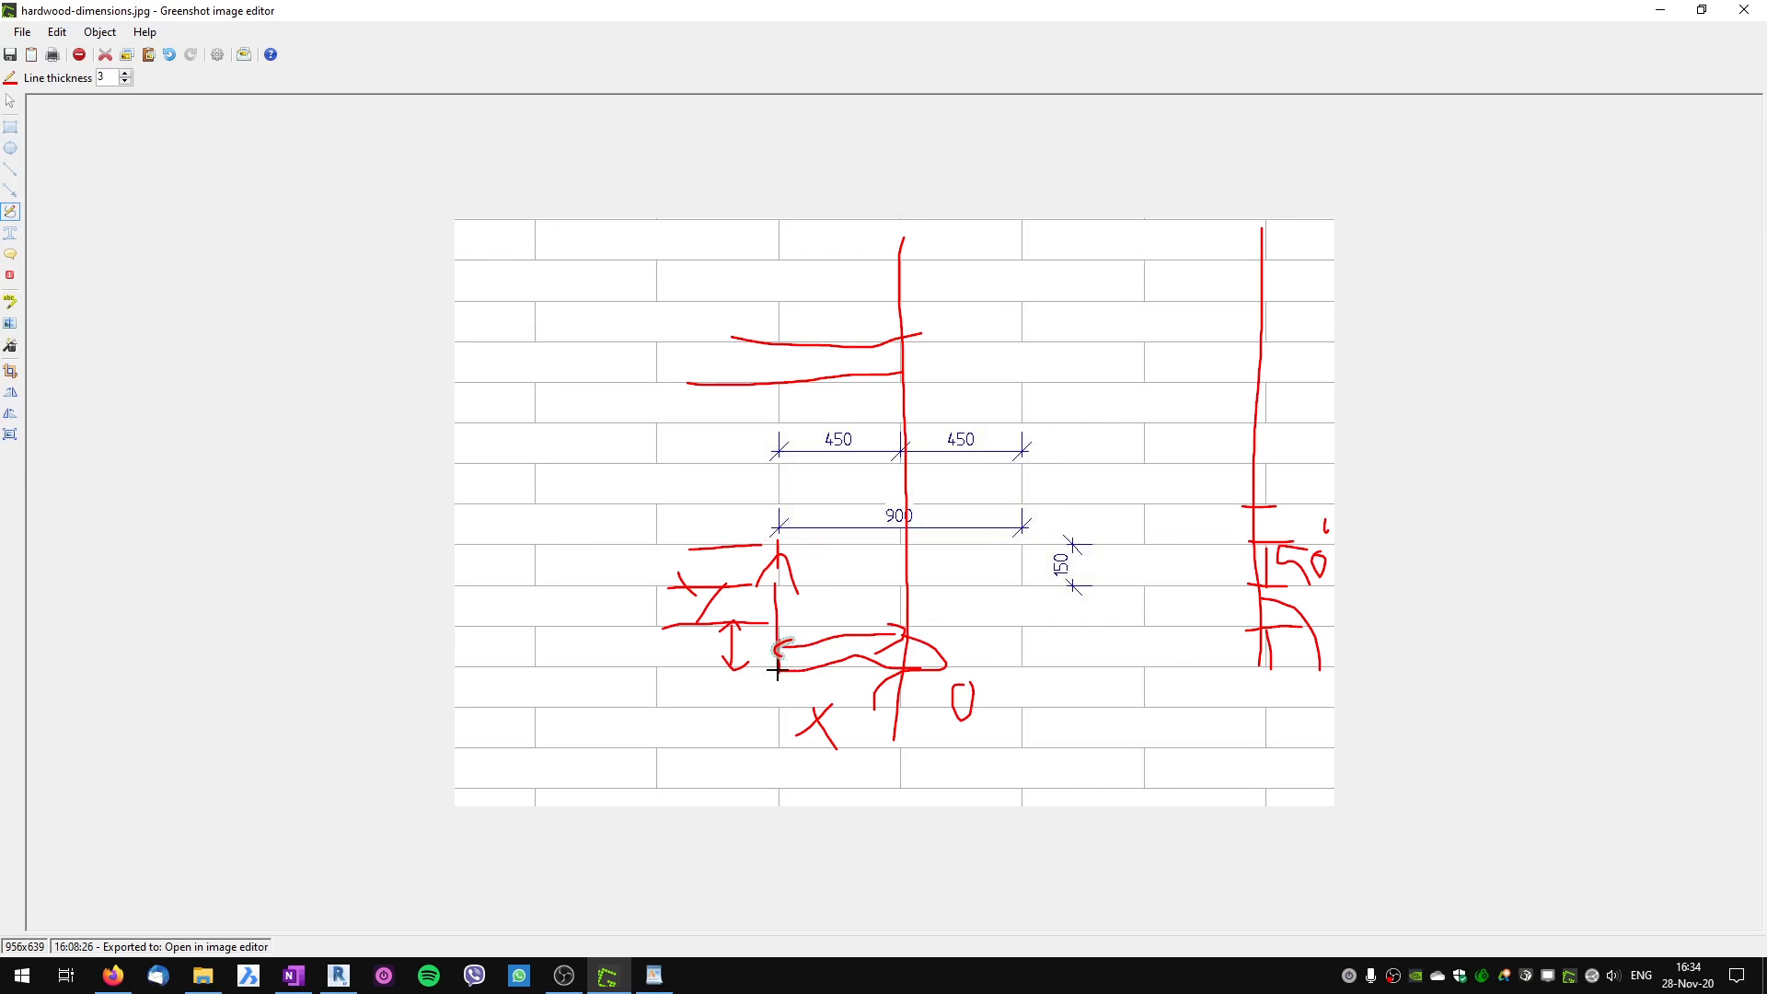
key(alt+Tab)
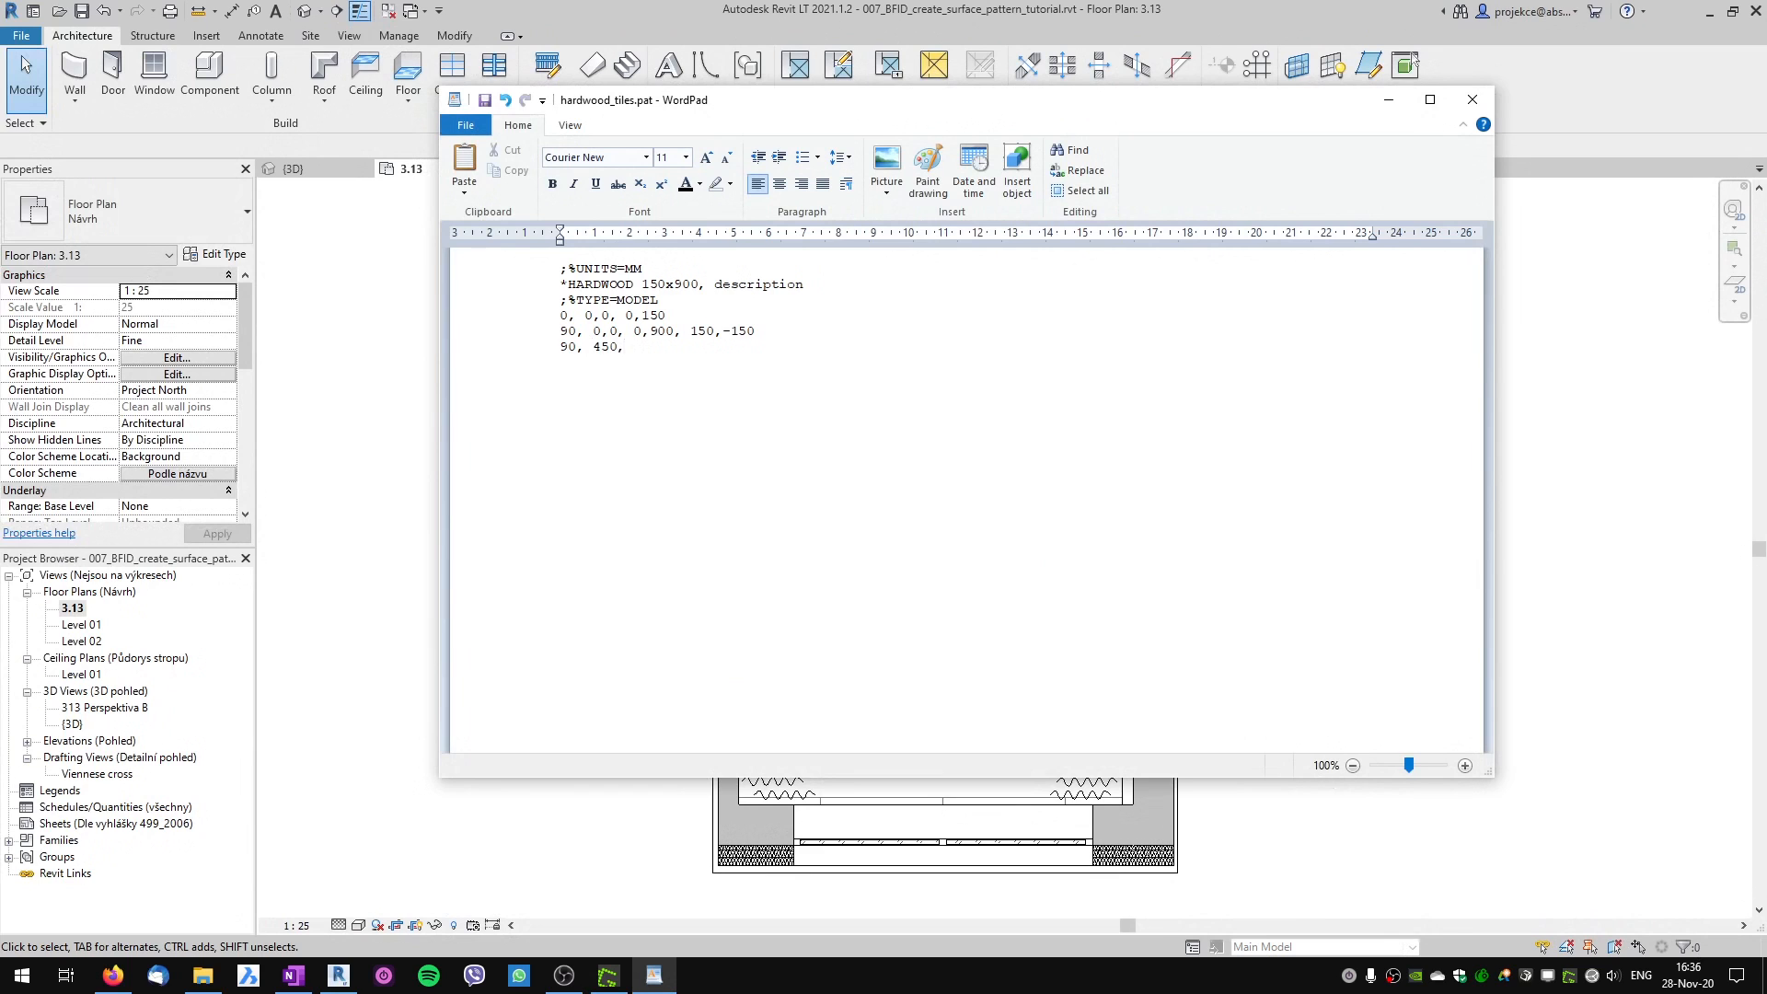
key(alt+Tab)
key(alt+Tab)
click(566, 550)
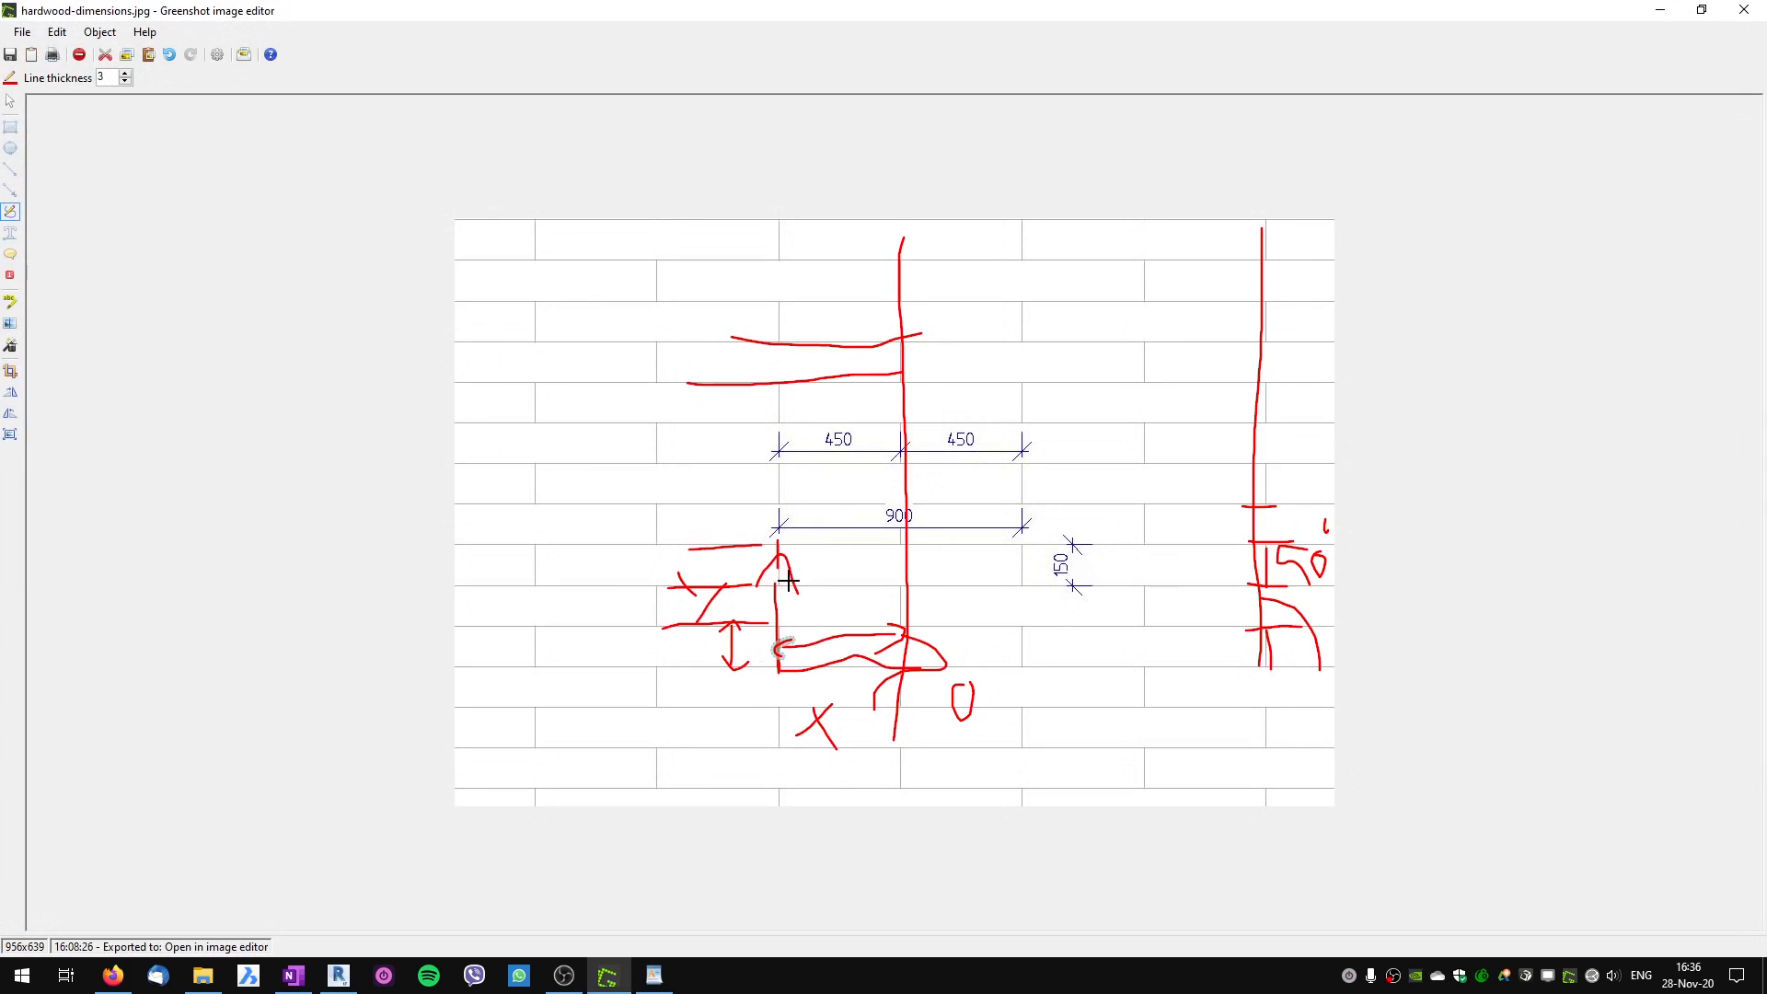
key(alt+Tab)
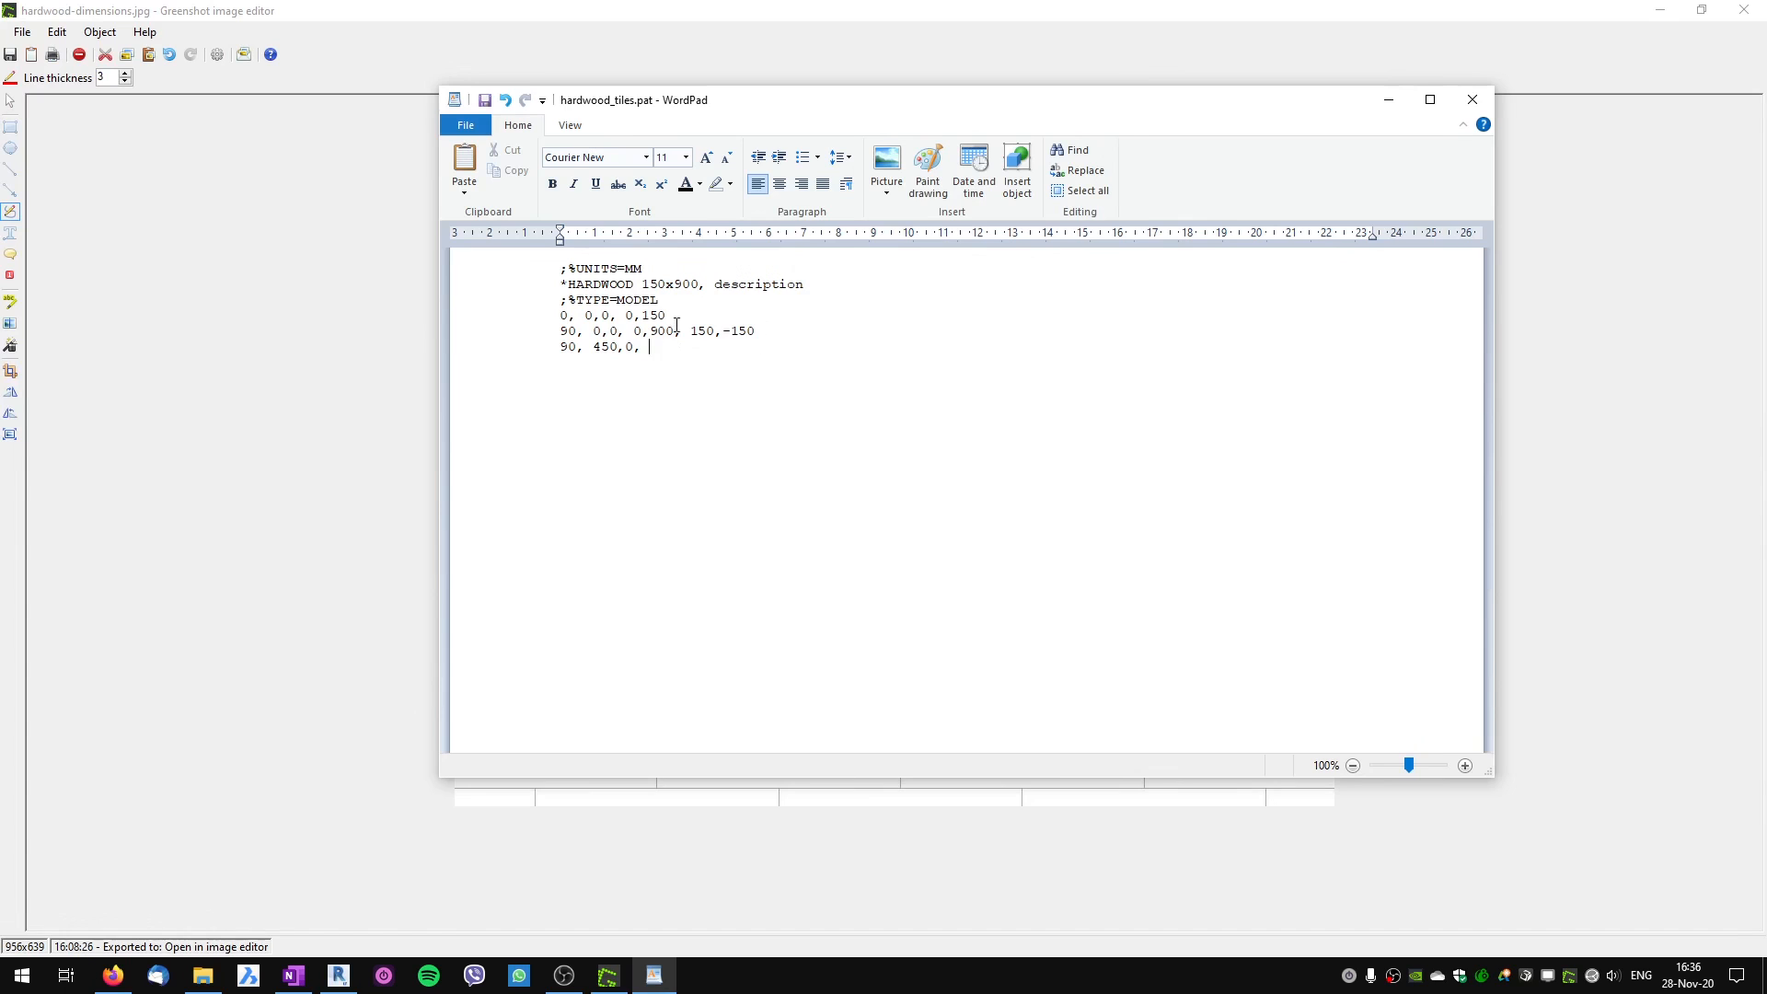
Sketch a double arrow from the offset joint line to its next repetition in Greenshot, and append 0,900 to the second 90-degree line in WordPad.
key(alt+Tab)
click(727, 390)
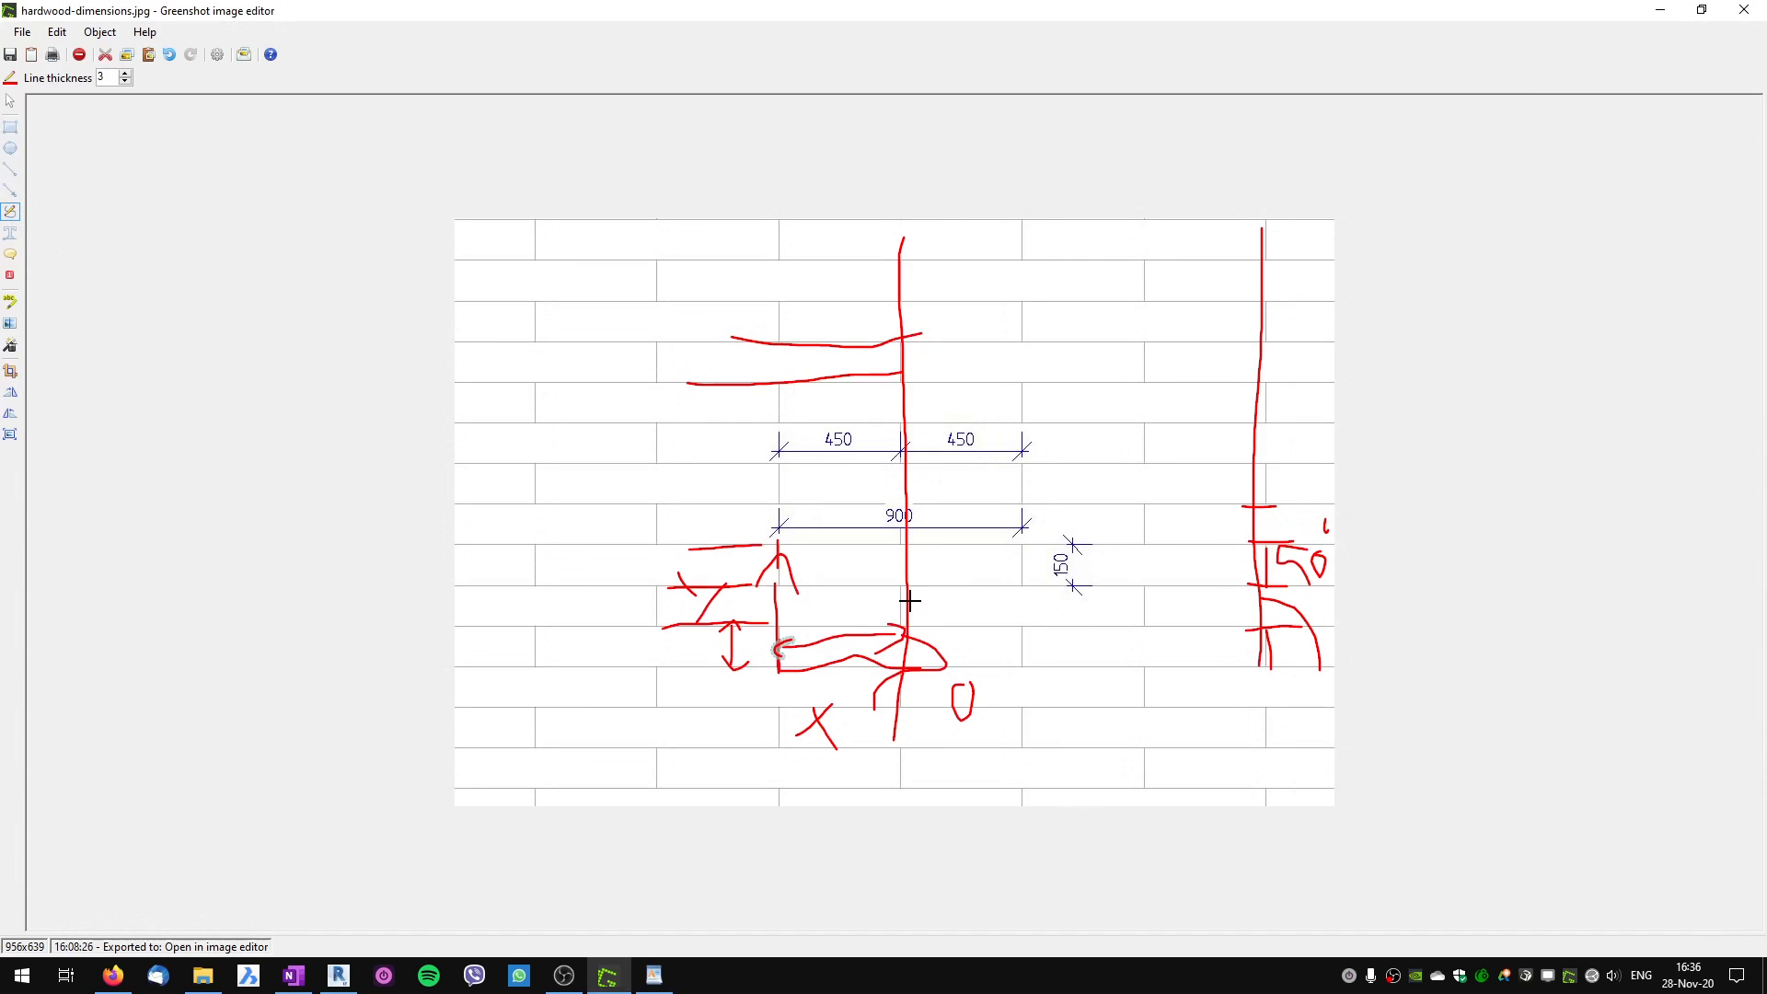
mouse_move(910, 600)
mouse_down()
mouse_move(1128, 604)
mouse_move(1110, 629)
mouse_up()
drag(920, 600, 937, 624)
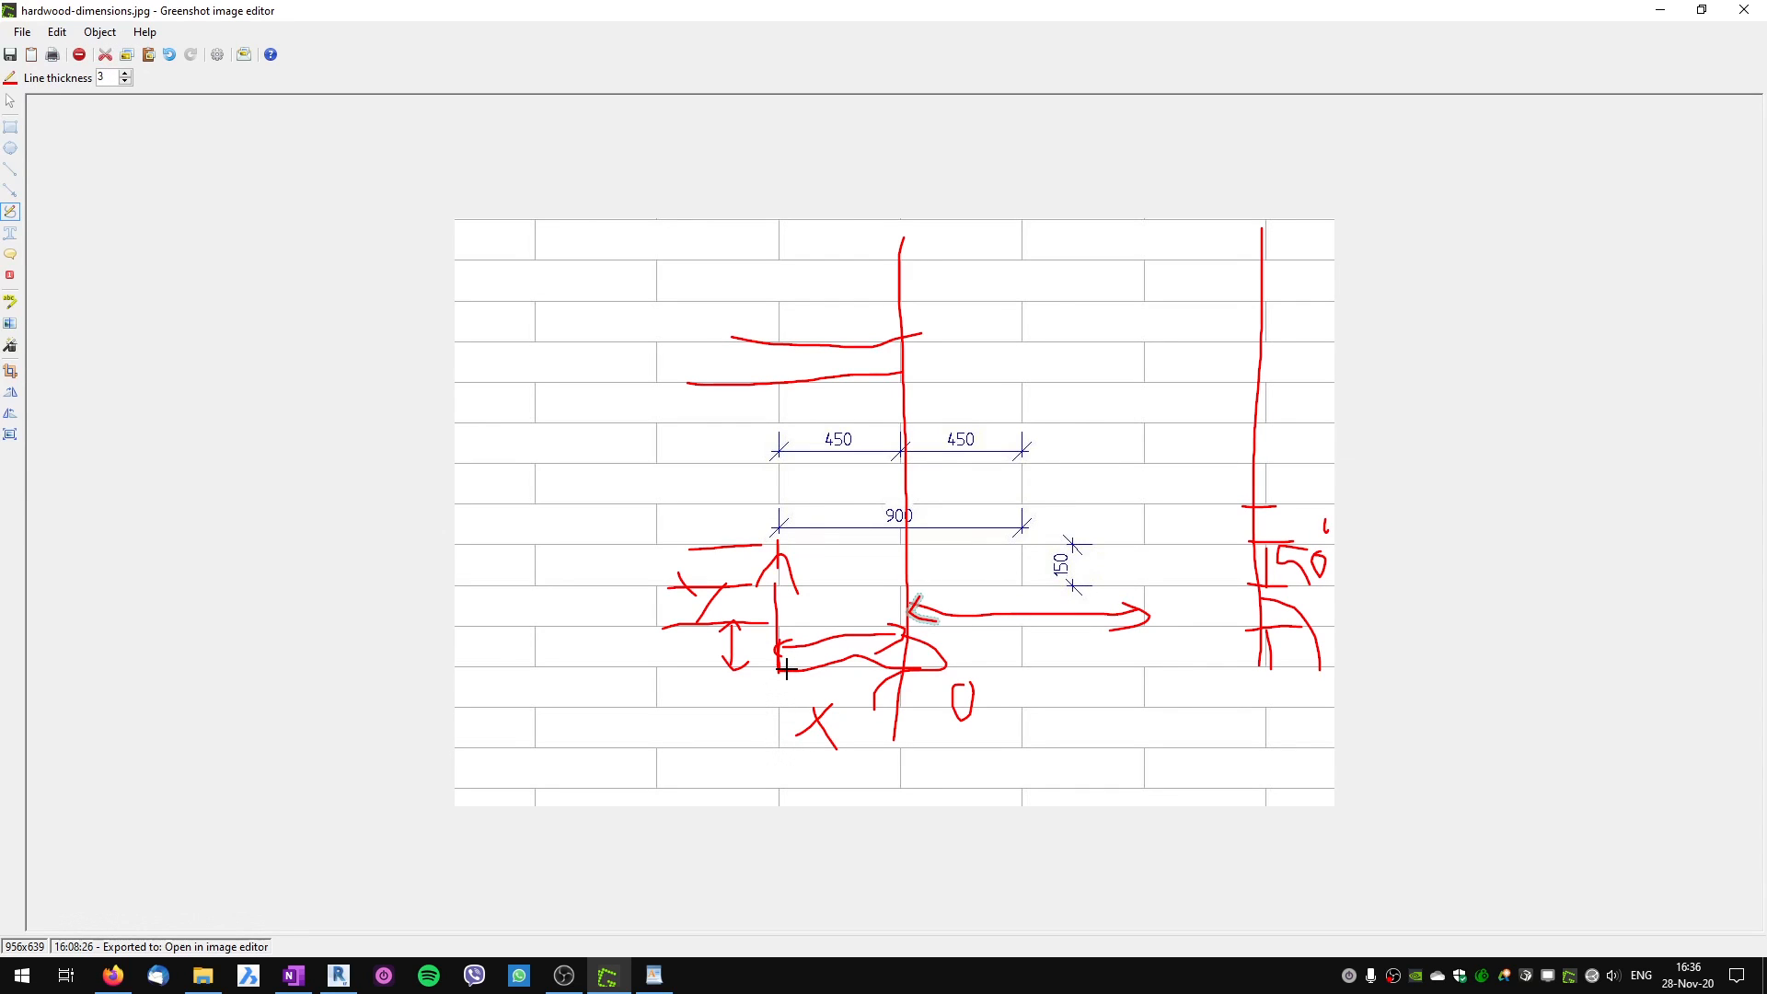
key(alt+Tab)
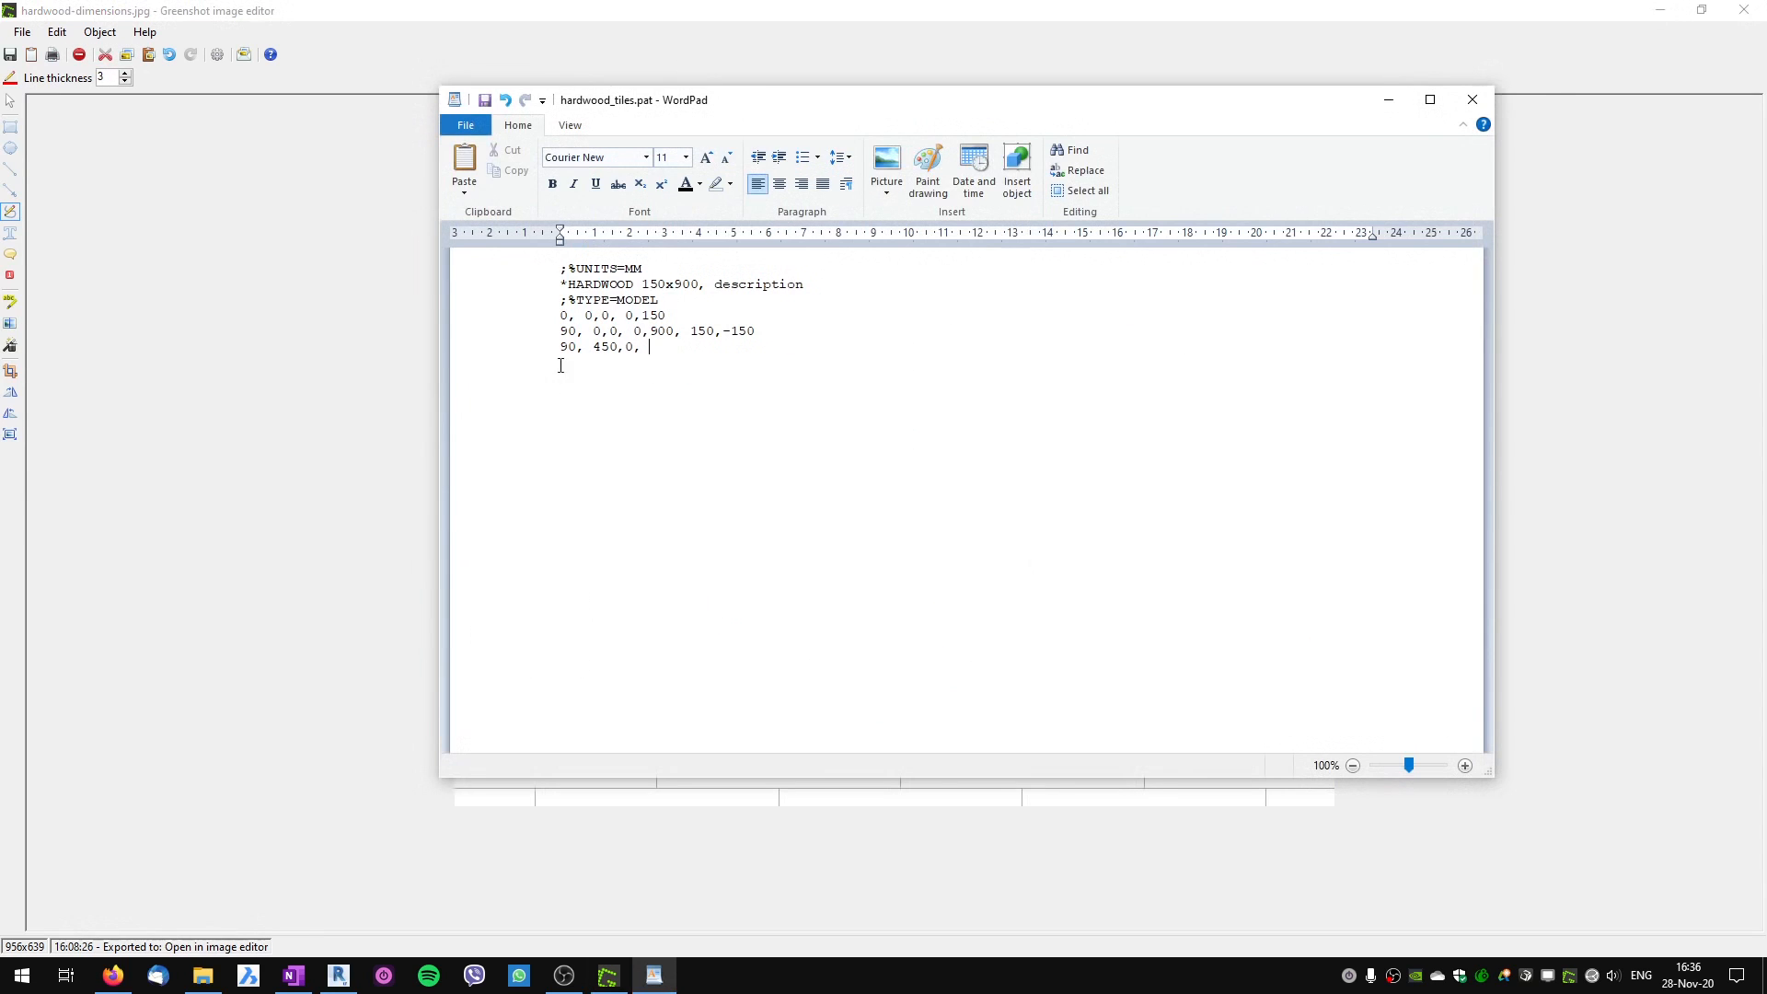
key(alt+Tab)
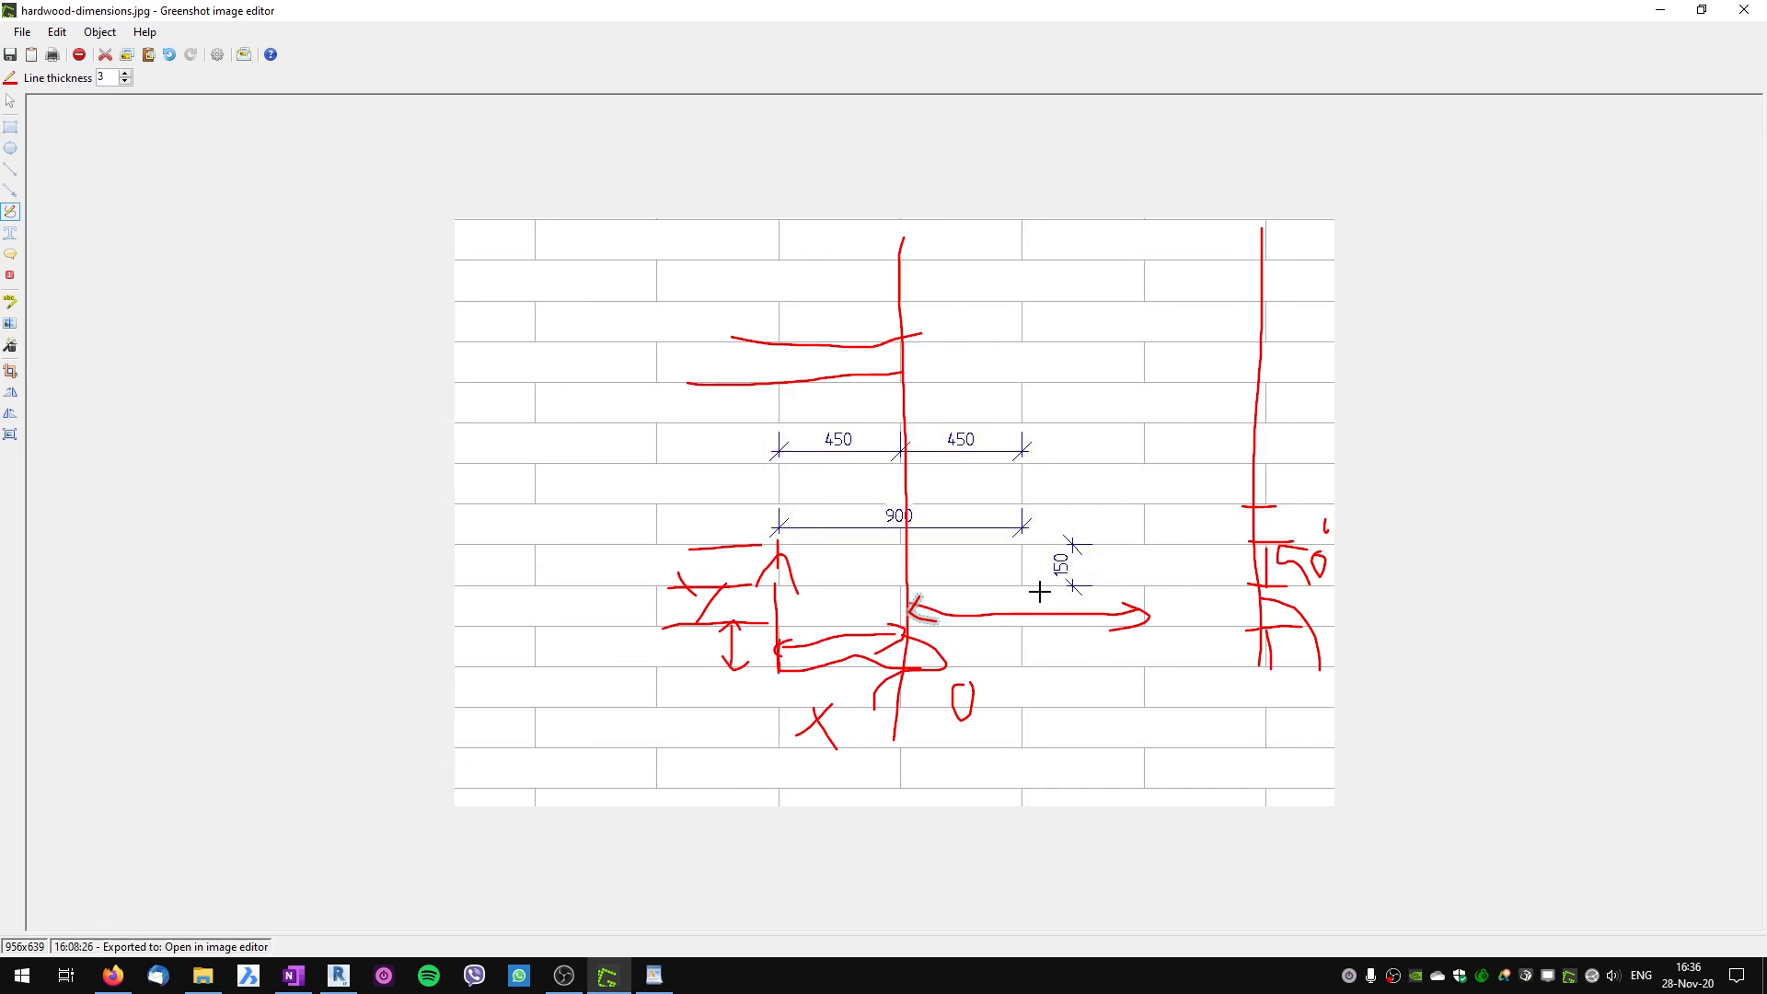
key(alt+Tab)
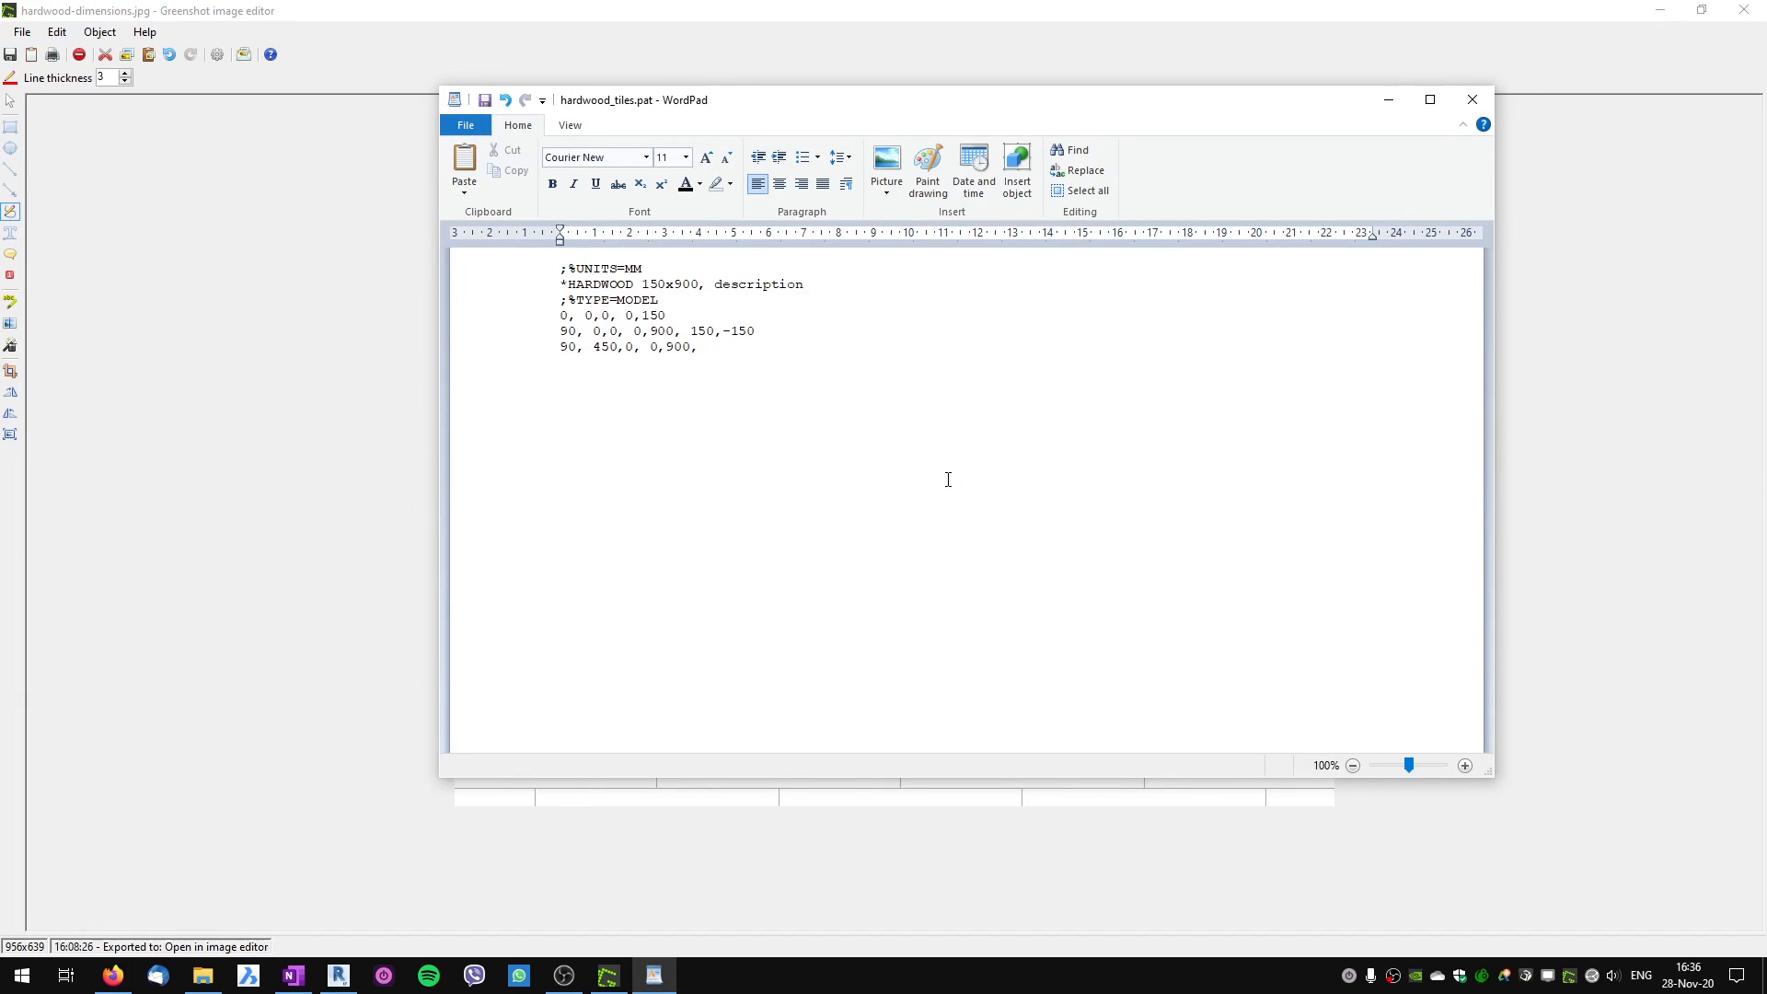
Return to the Greenshot sketch and undo the spacing arrows and the long offset joint line.
key(alt+Tab)
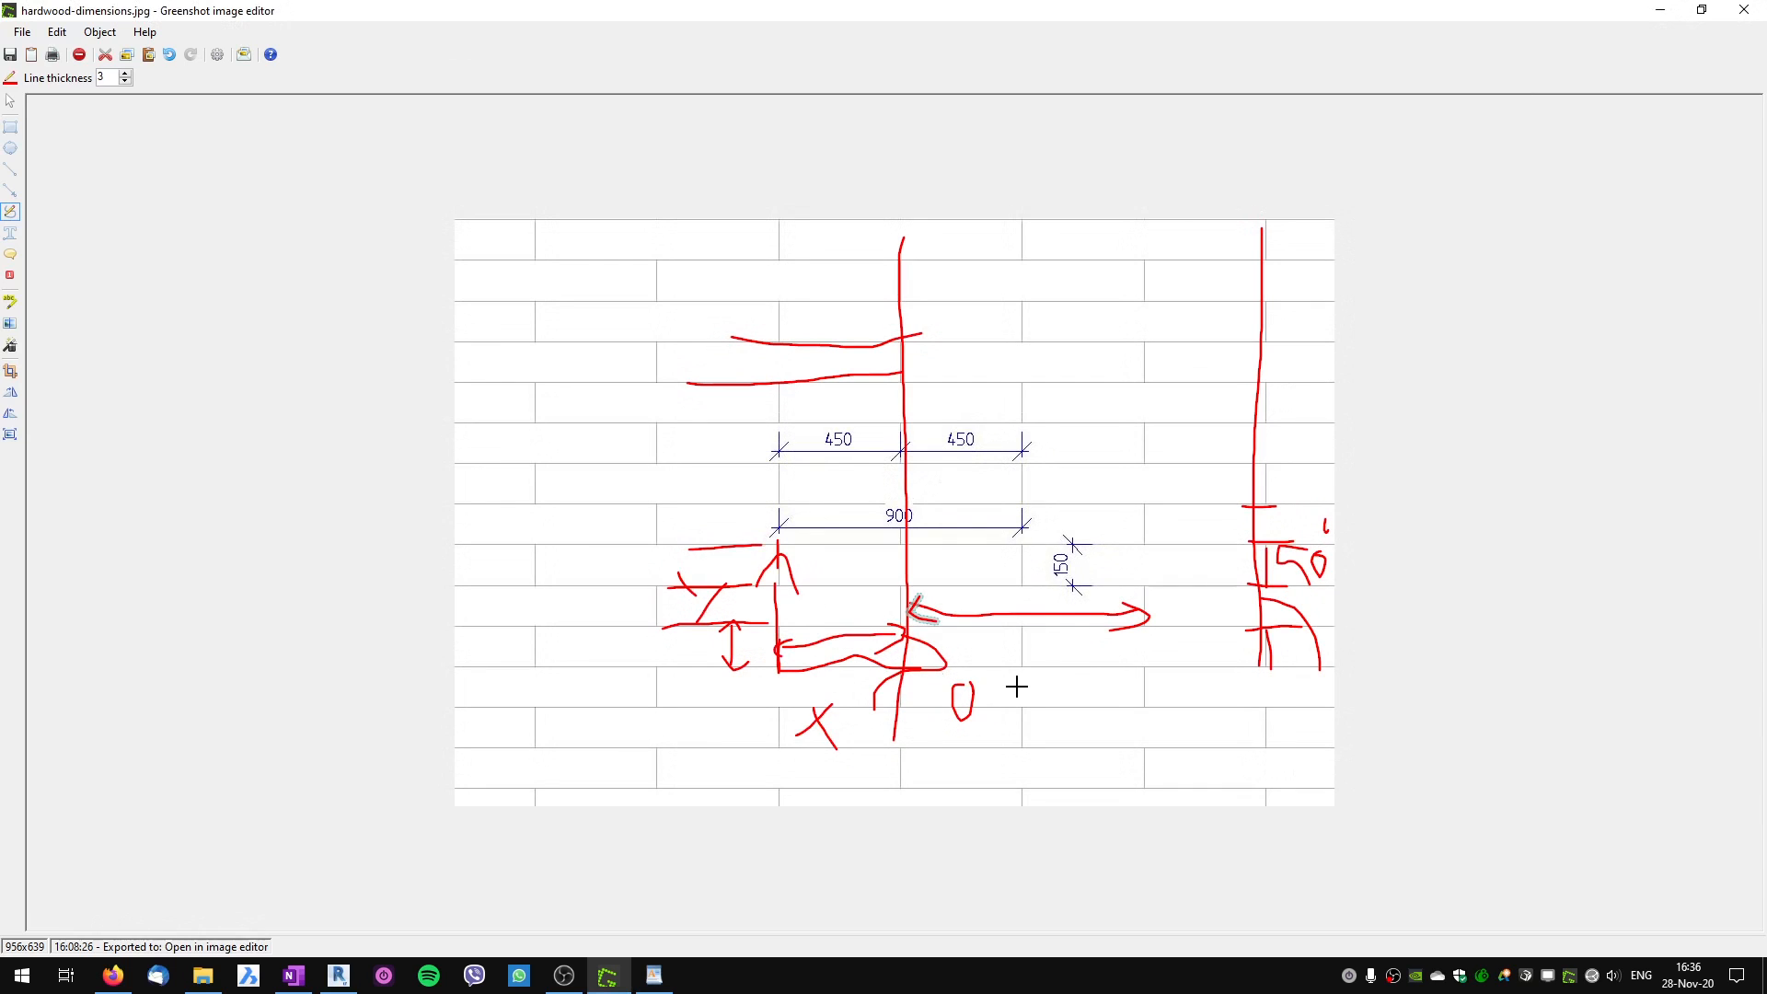
key(ctrl+z)
key(ctrl+z)
key(ctrl+z)
key(ctrl+z)
key(ctrl+z)
key(ctrl+z)
key(ctrl+z)
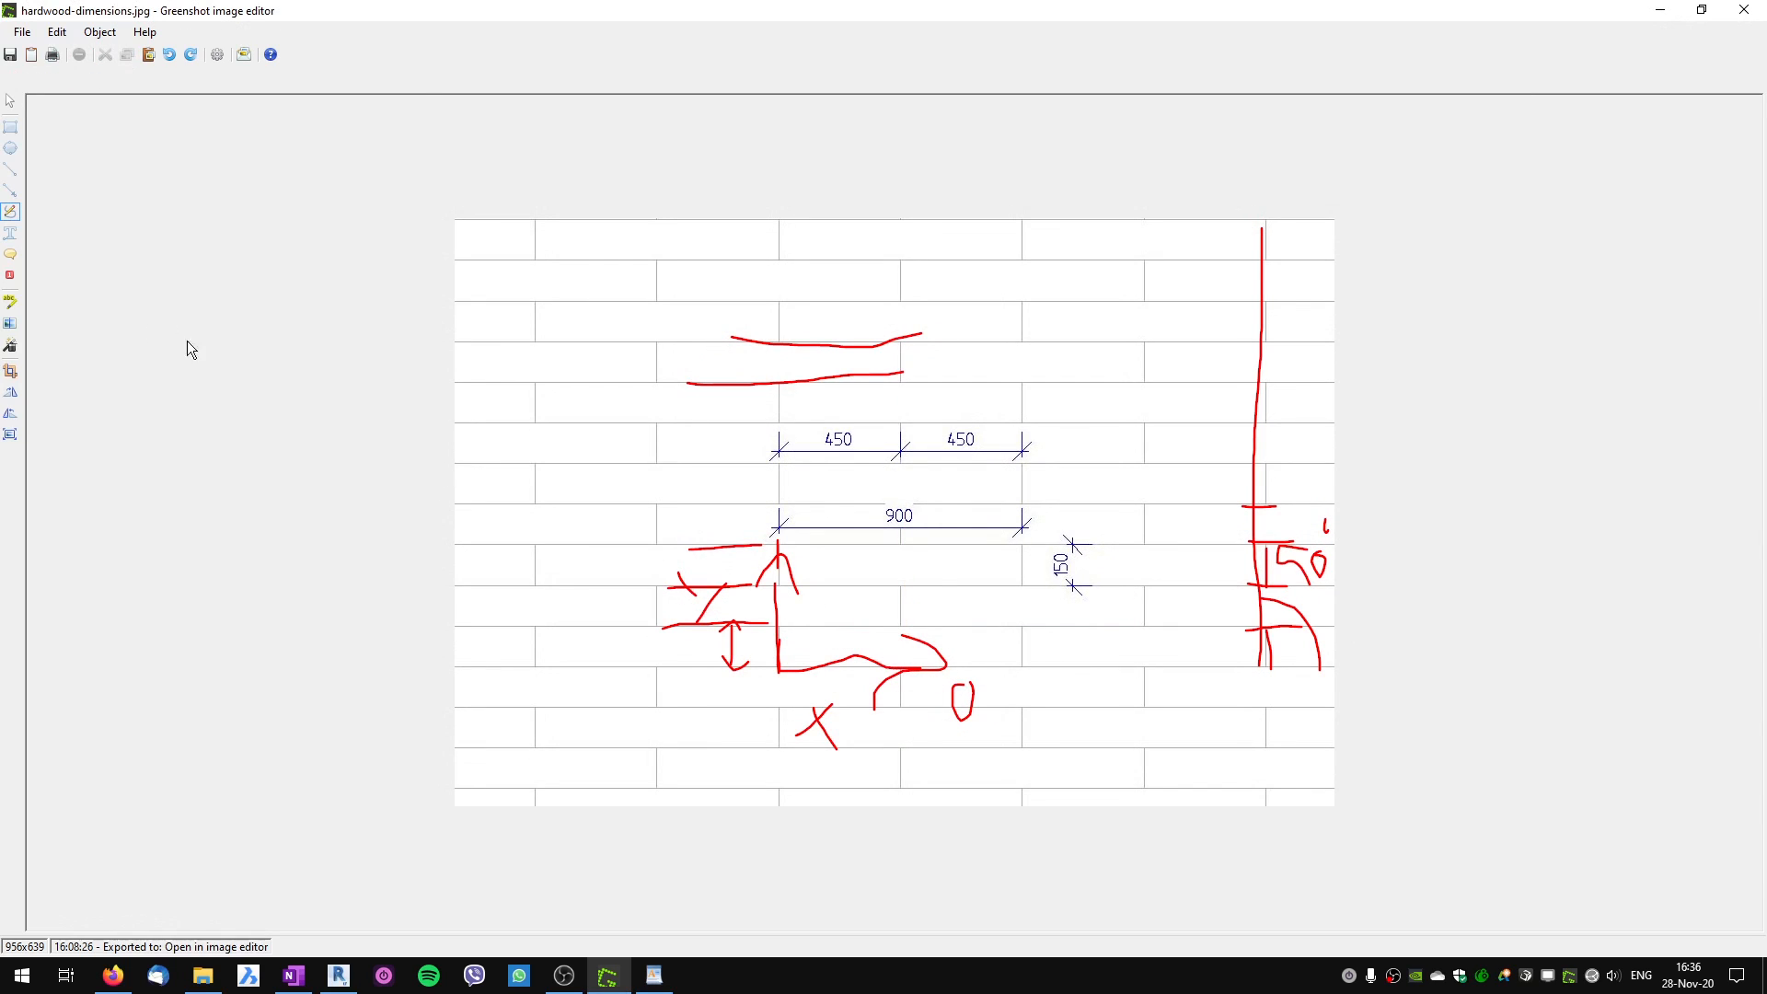
Mark the offset joint's starting point freehand in the Greenshot sketch, and append -150 to the second 90-degree line in WordPad.
click(10, 211)
mouse_move(901, 662)
mouse_down()
mouse_move(901, 681)
mouse_move(929, 673)
mouse_up()
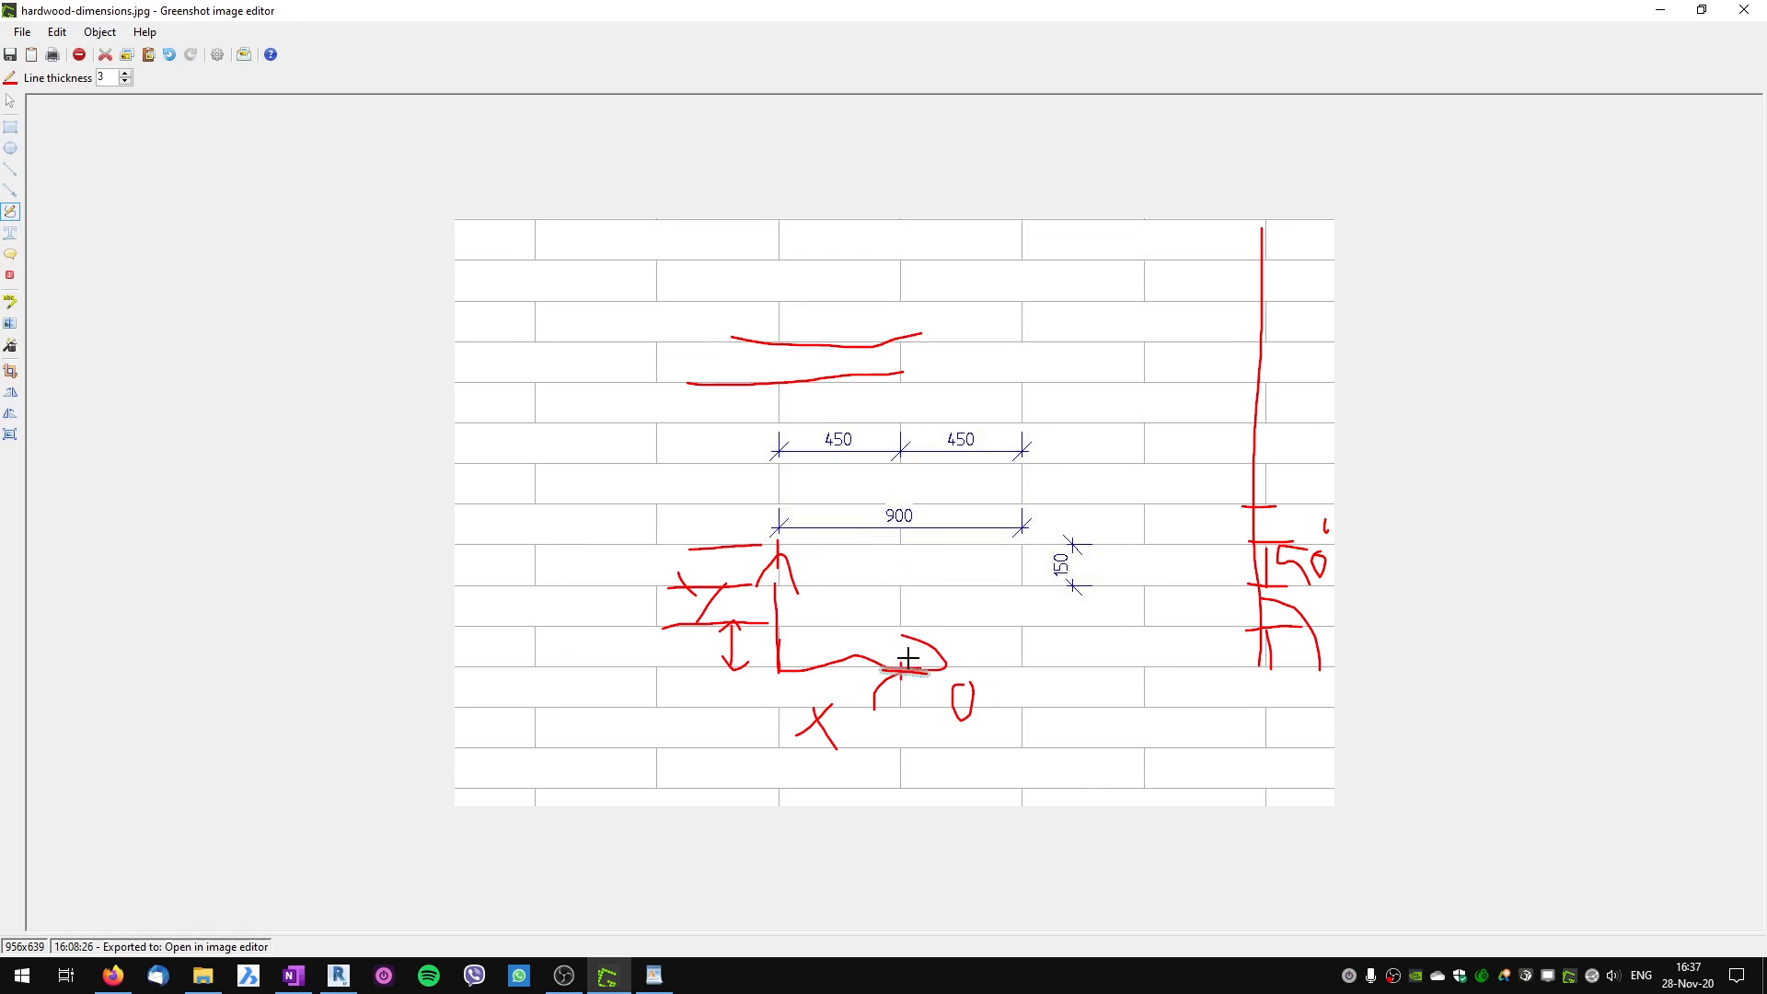
key(alt+Tab)
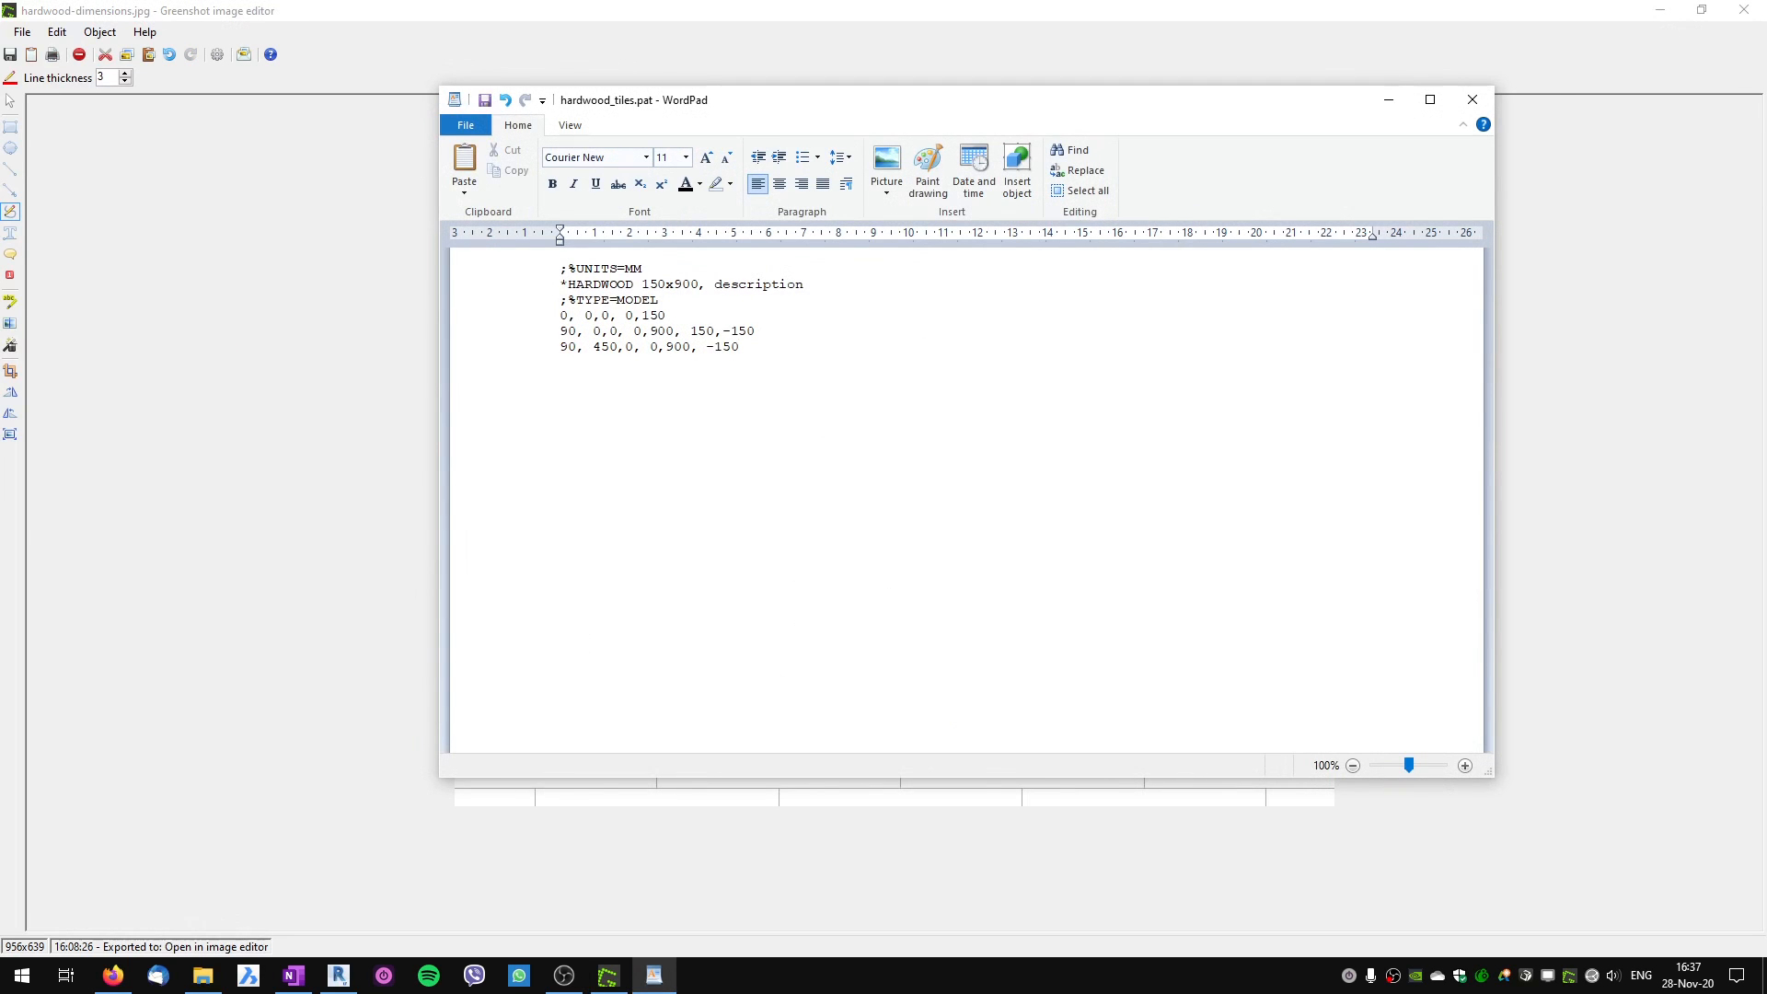
key(alt+Tab)
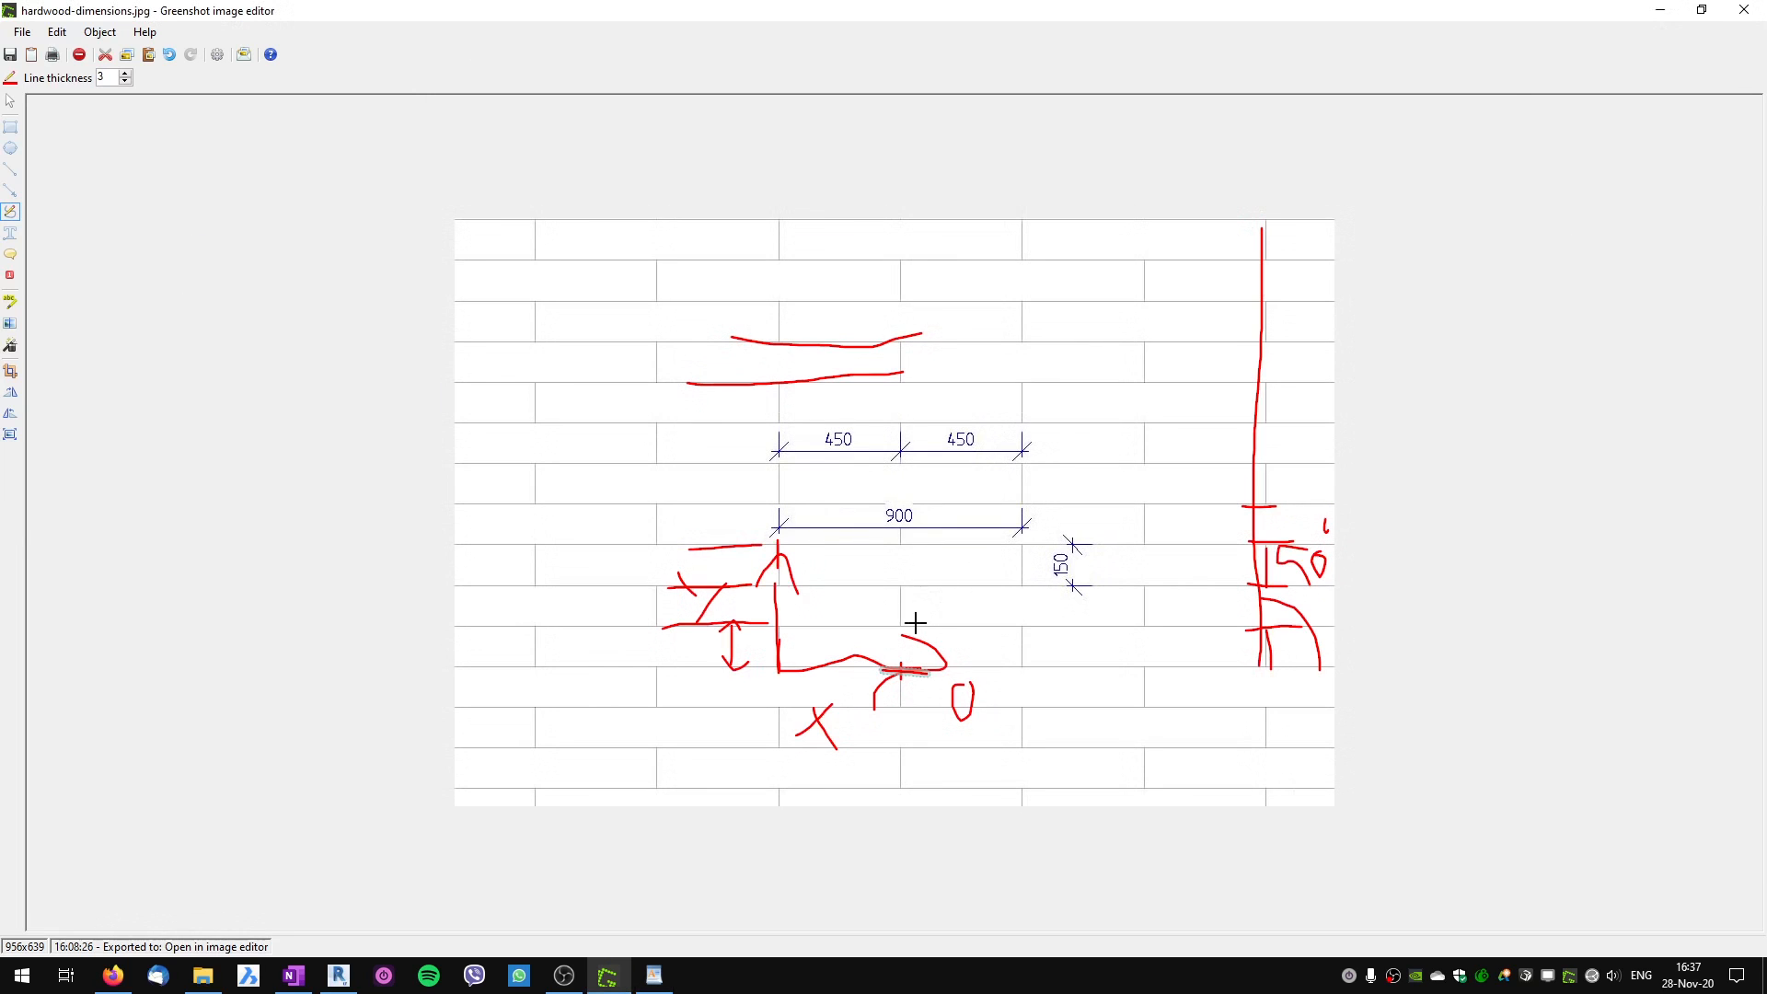
Sketch the offset joint's starting gap and its segment one row up in Greenshot, and complete the second 90-degree line with ,150 in WordPad.
drag(884, 659, 908, 668)
drag(900, 586, 893, 627)
key(alt+Tab)
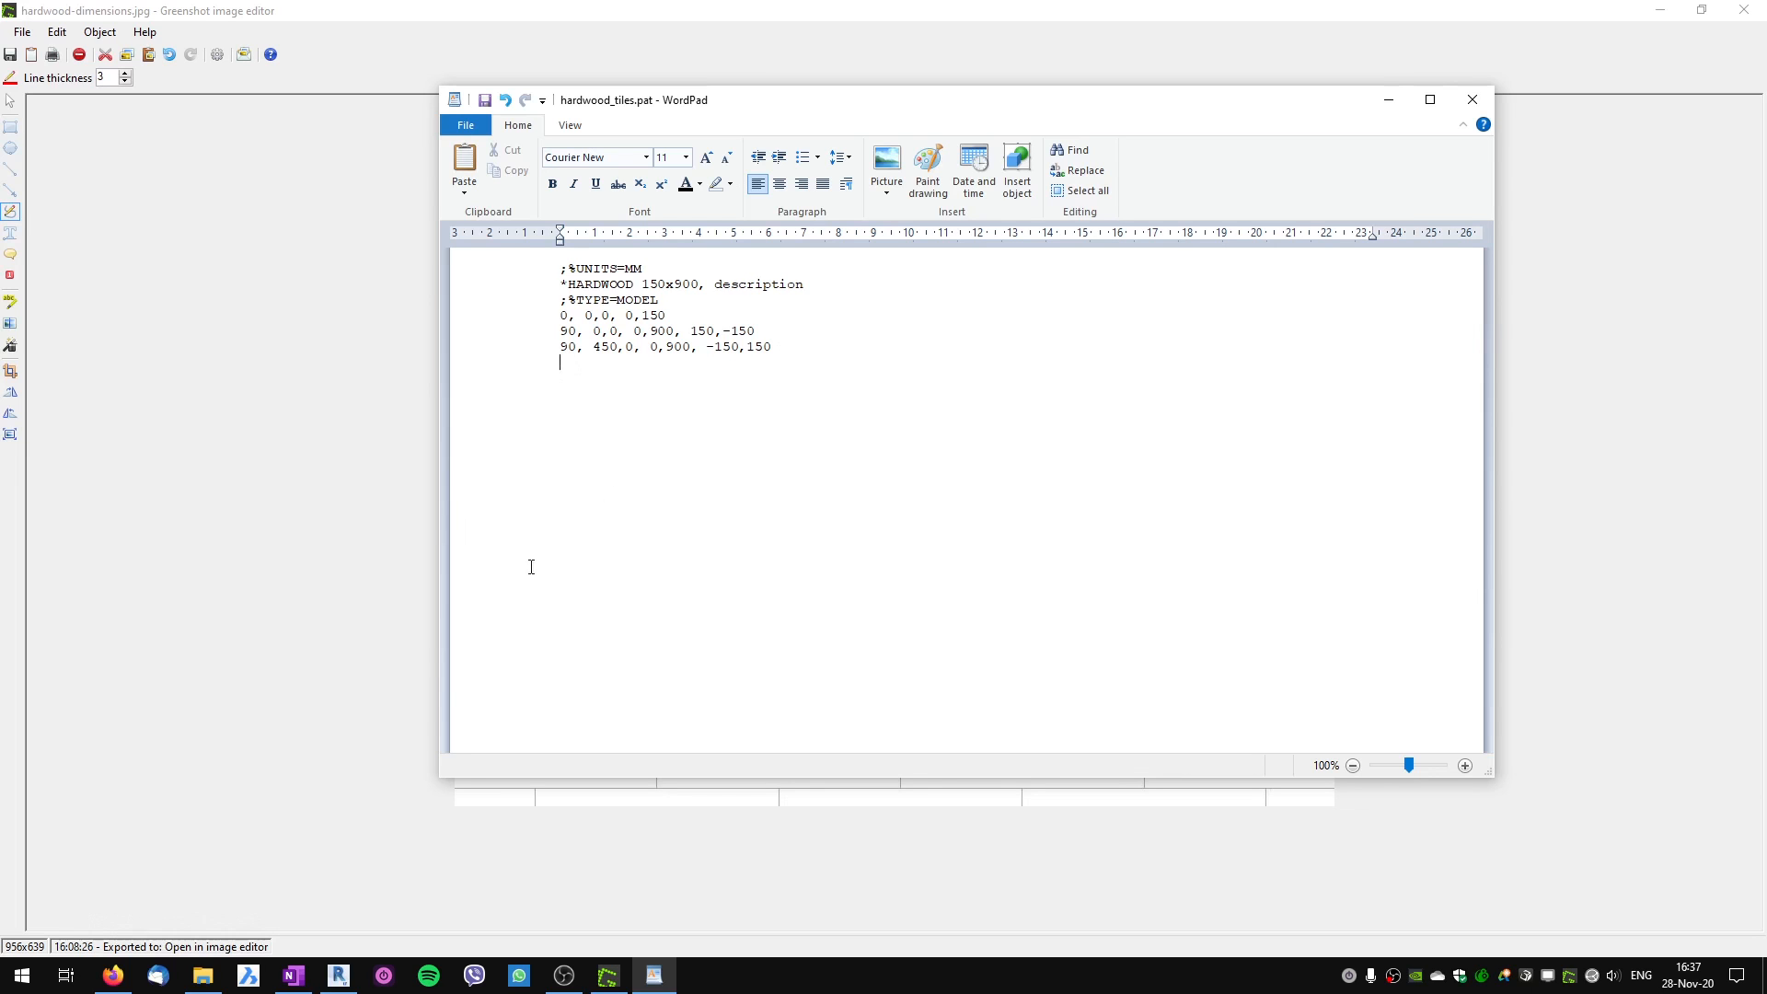
Switch to Revit LT and open the hardwood 900x150 material from the Finish 2 layer of the bedroom floor's type.
click(339, 976)
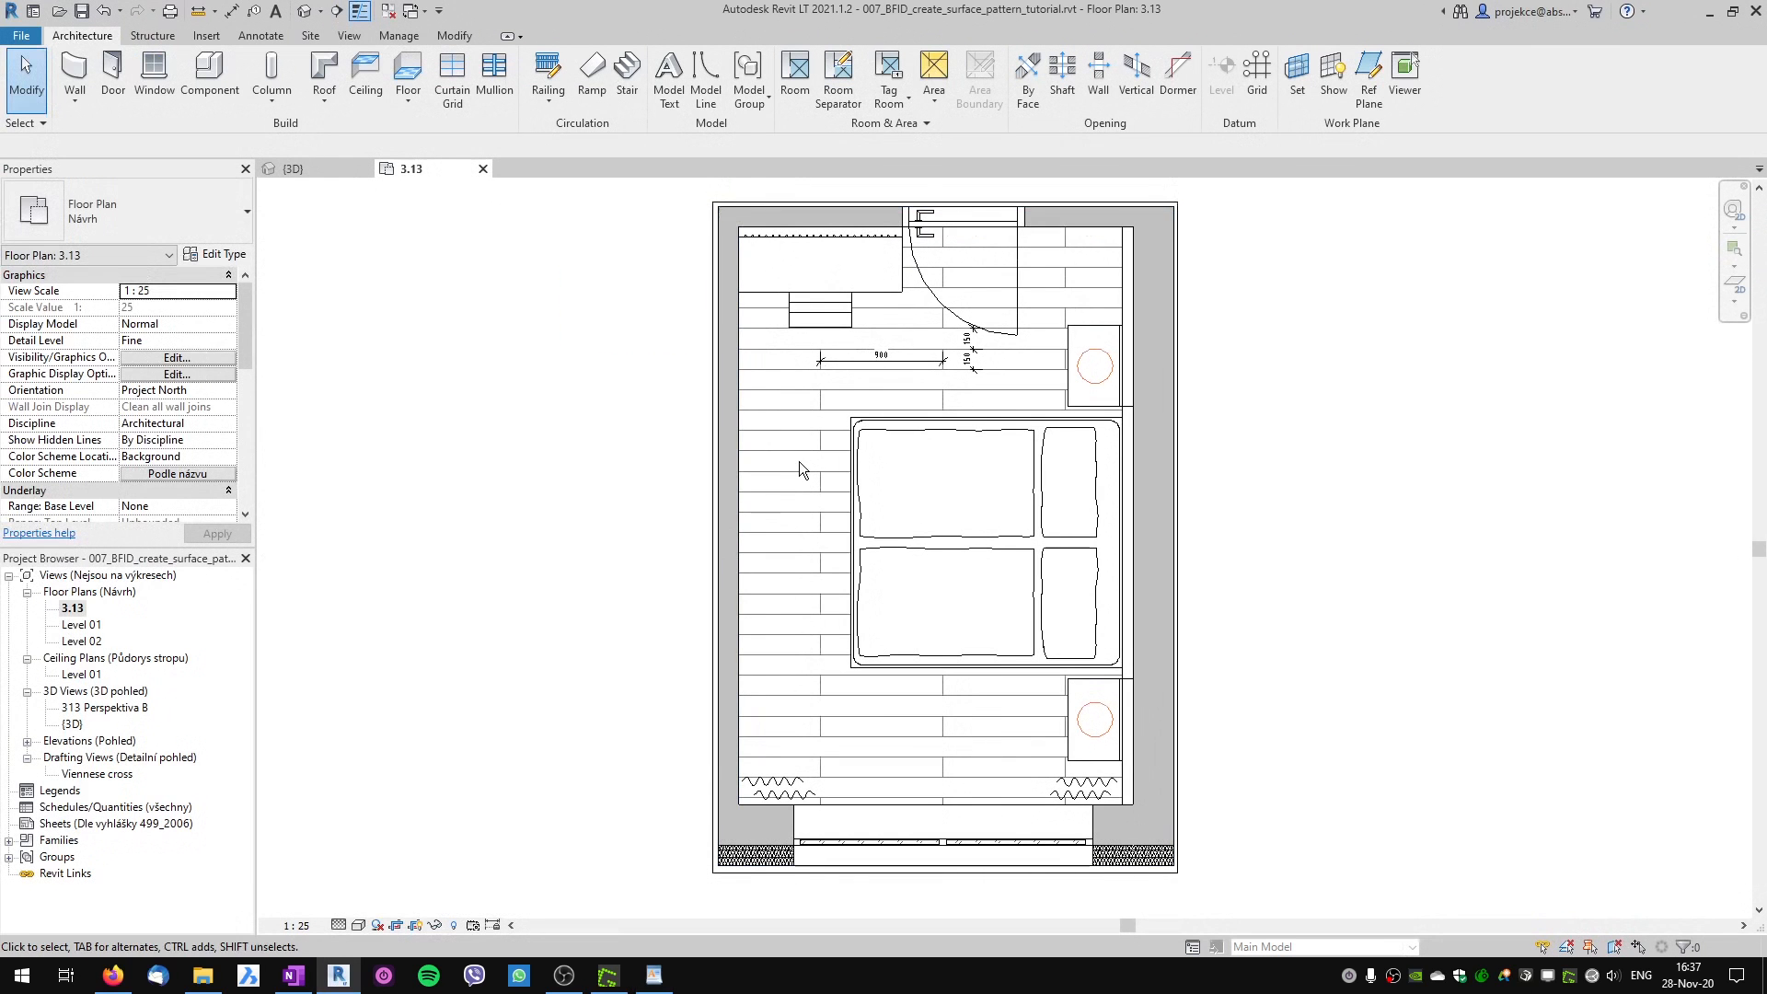
click(799, 459)
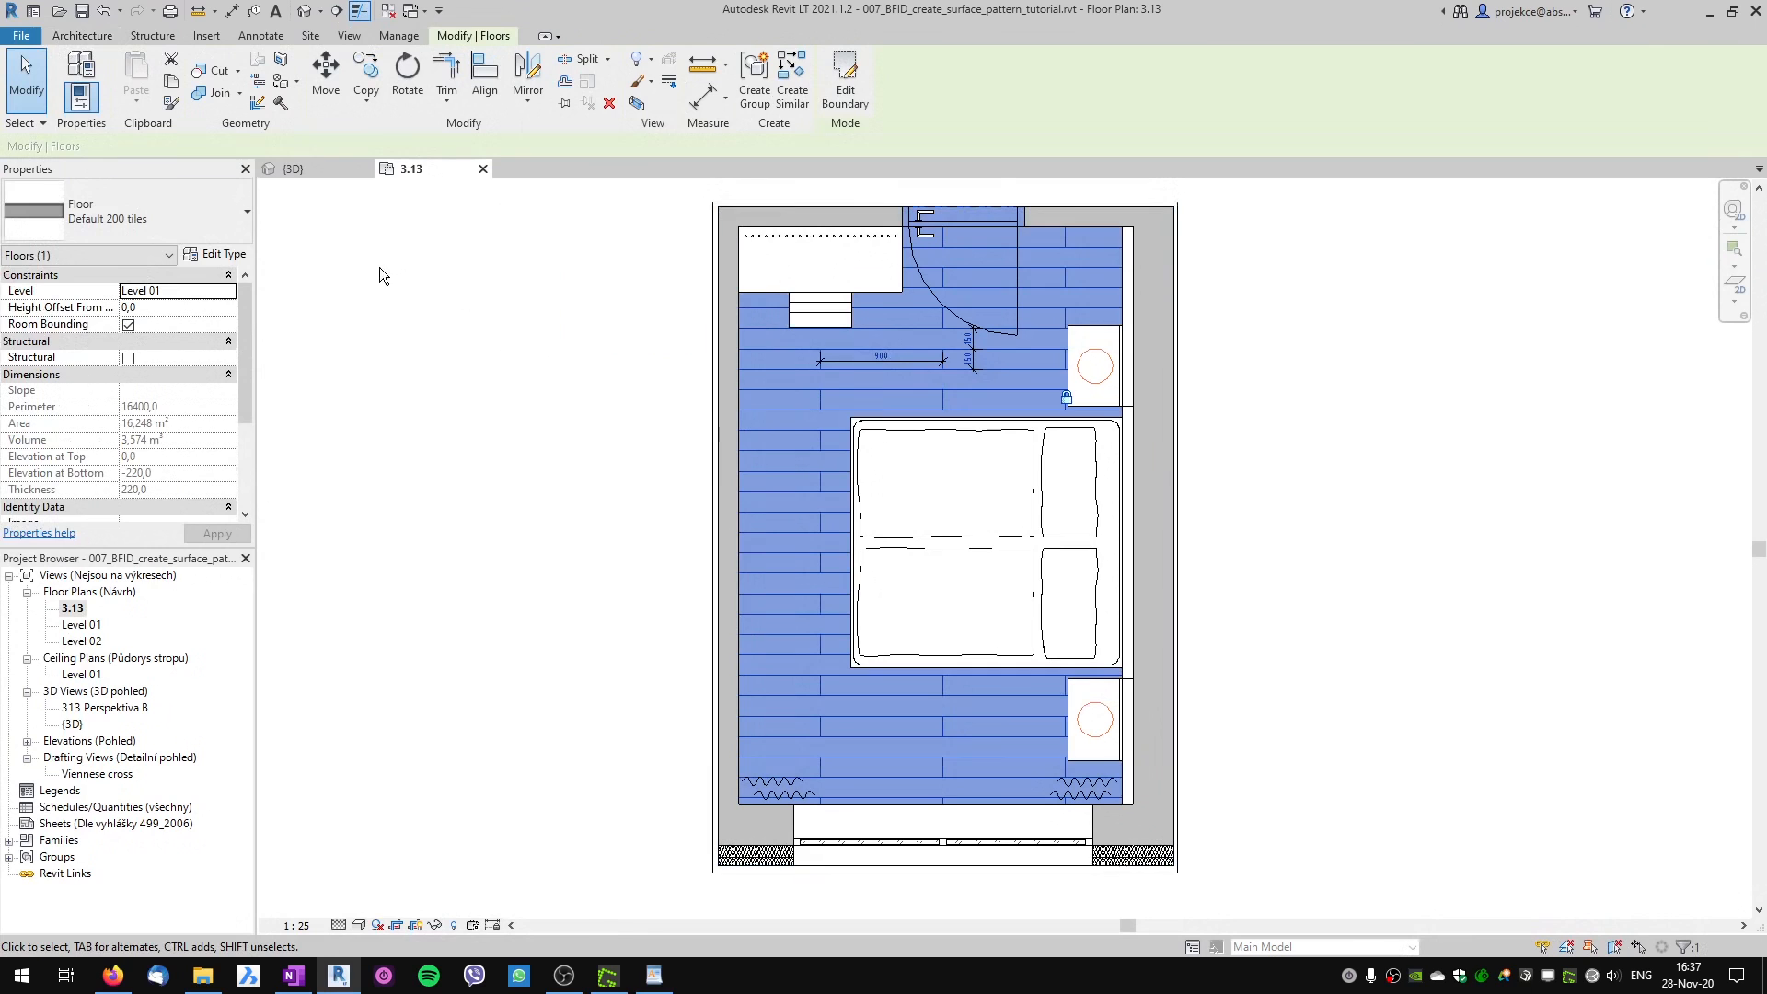
click(219, 258)
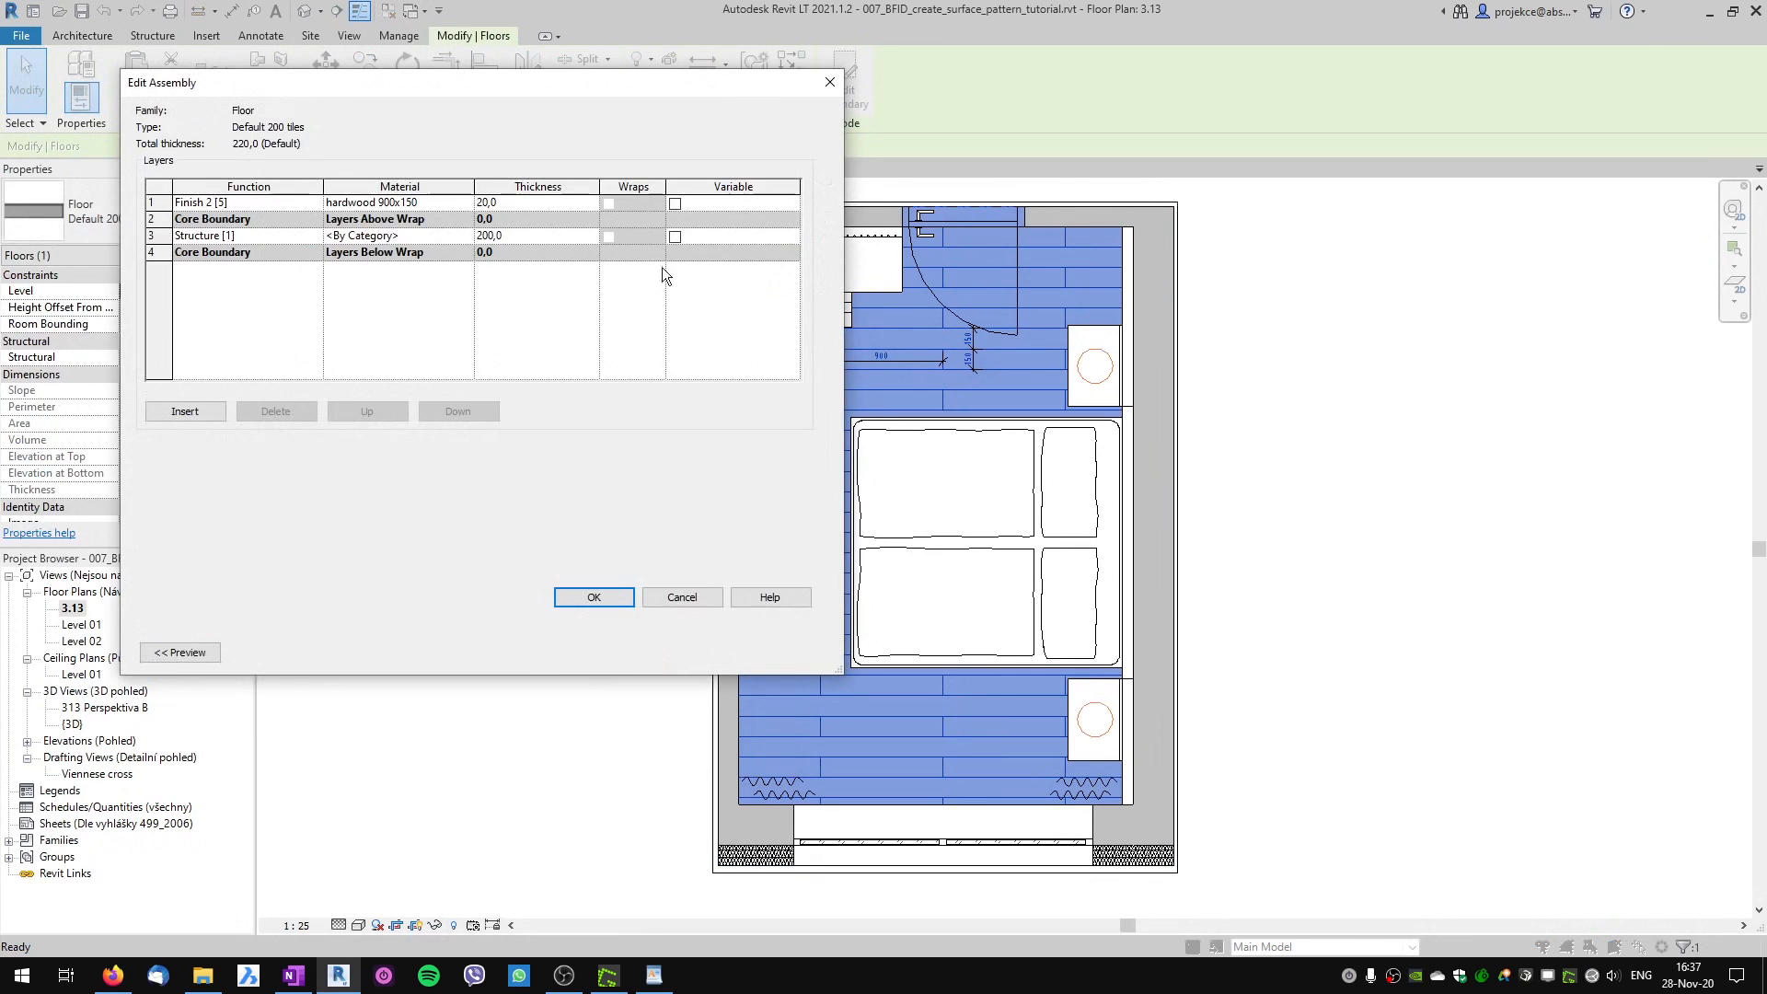
click(721, 261)
click(445, 206)
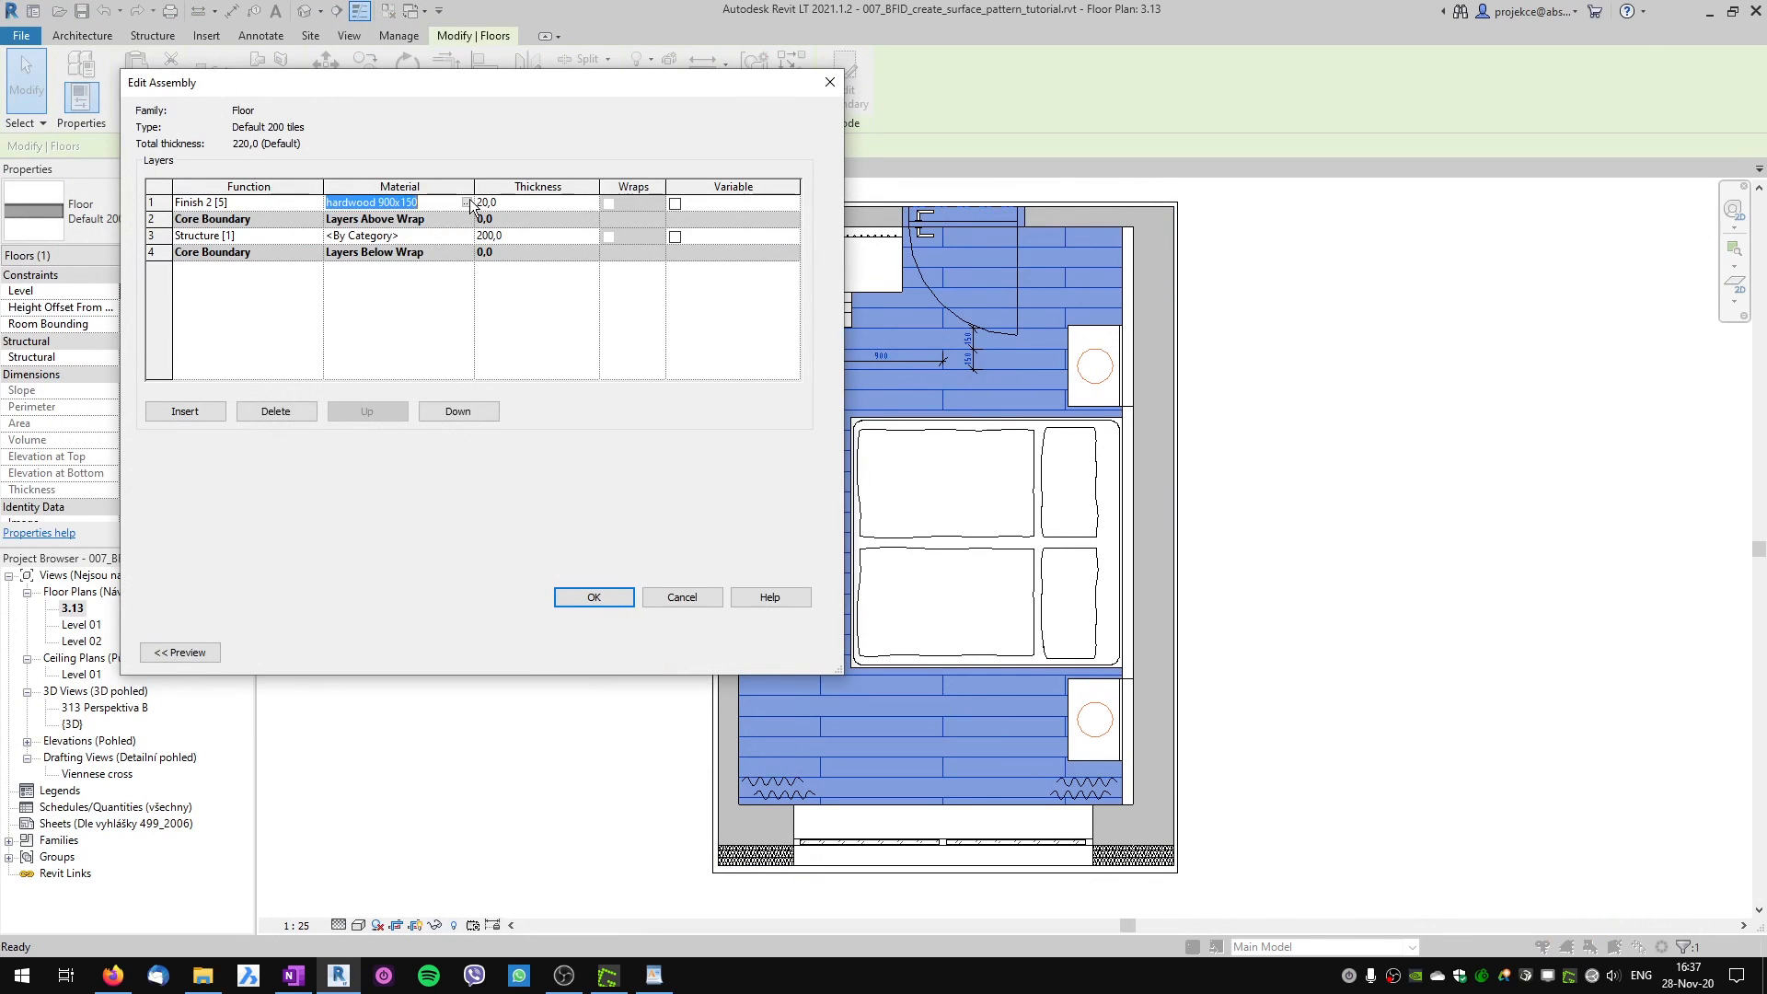
click(467, 203)
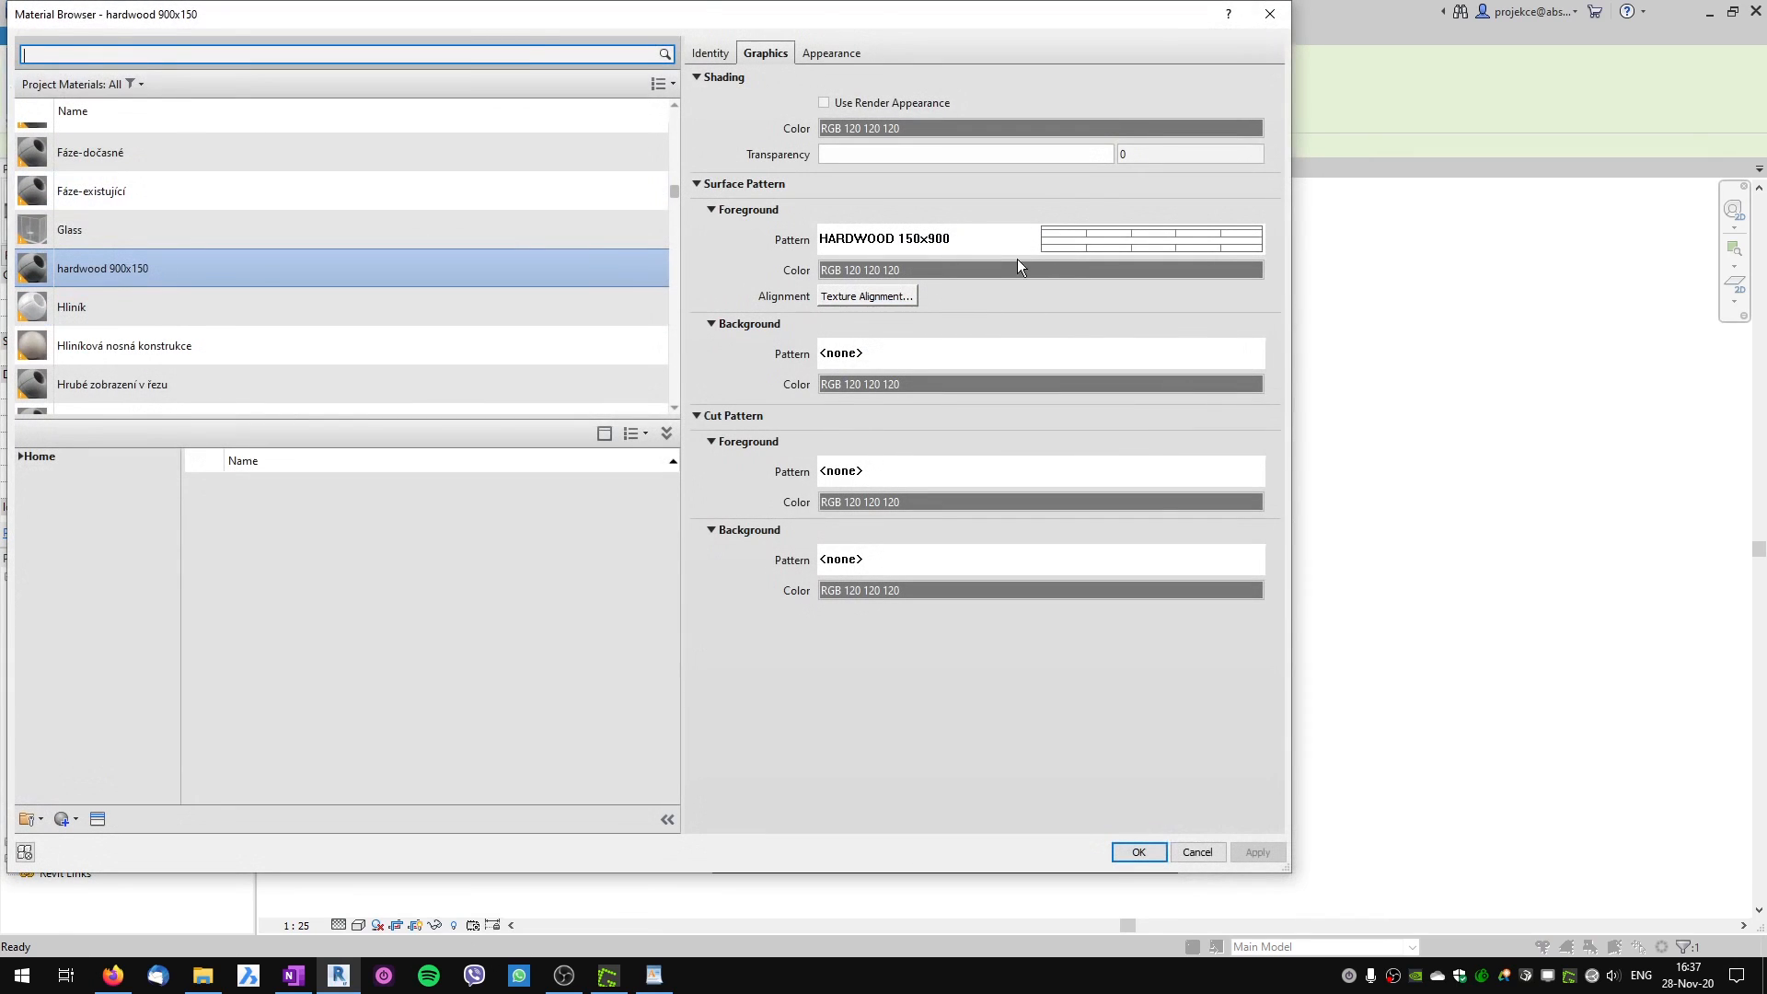
Edit the HARDWOOD 150x900 model fill pattern and reimport it from hardwood_tiles.pat on the Desktop.
click(1075, 240)
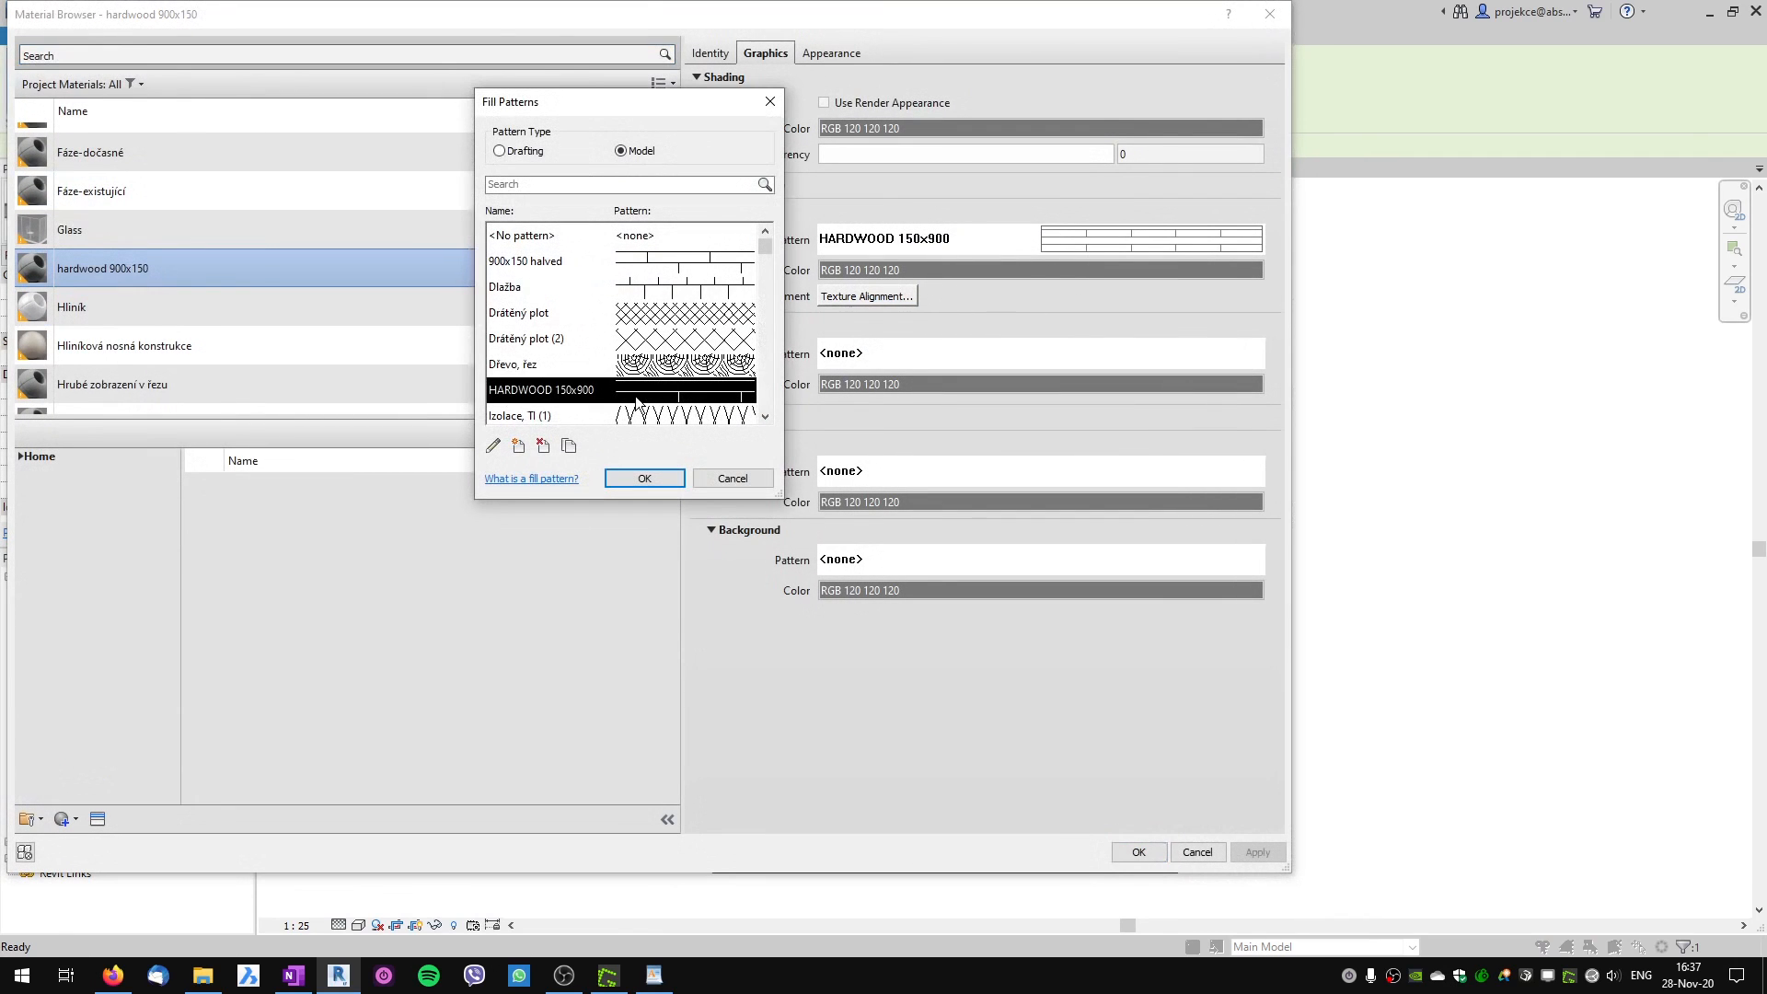
click(494, 447)
click(692, 340)
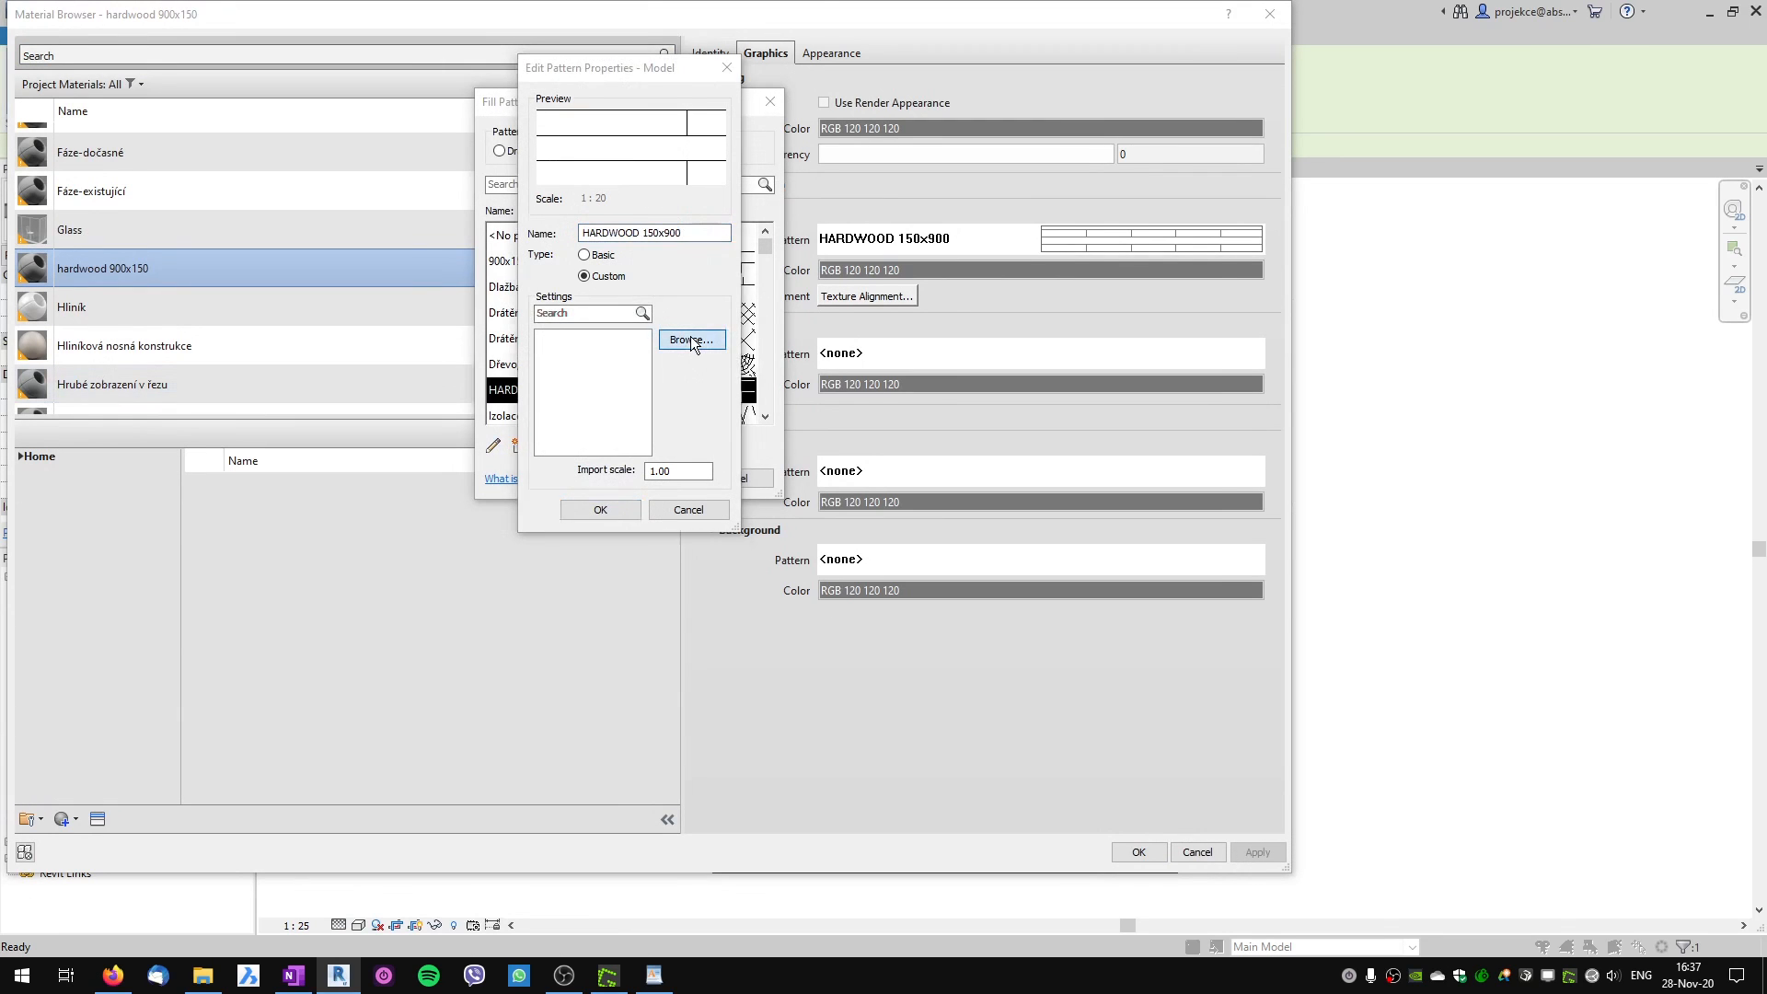
click(707, 433)
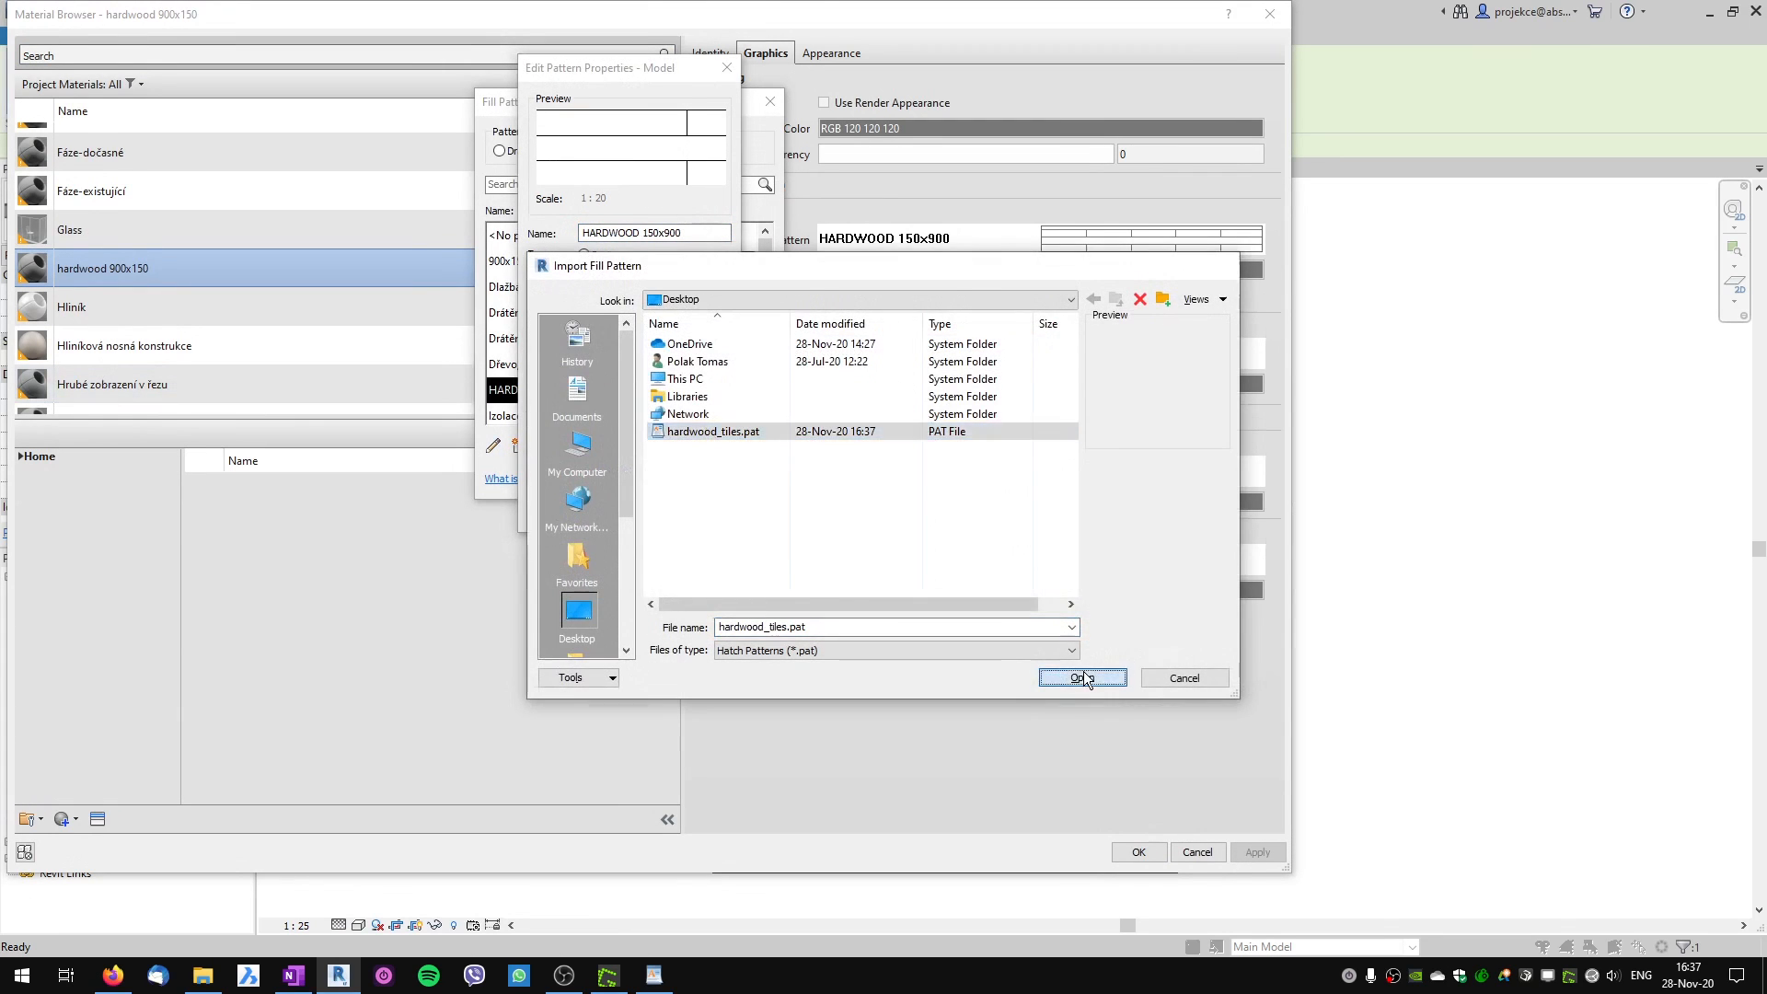
click(1078, 676)
click(615, 508)
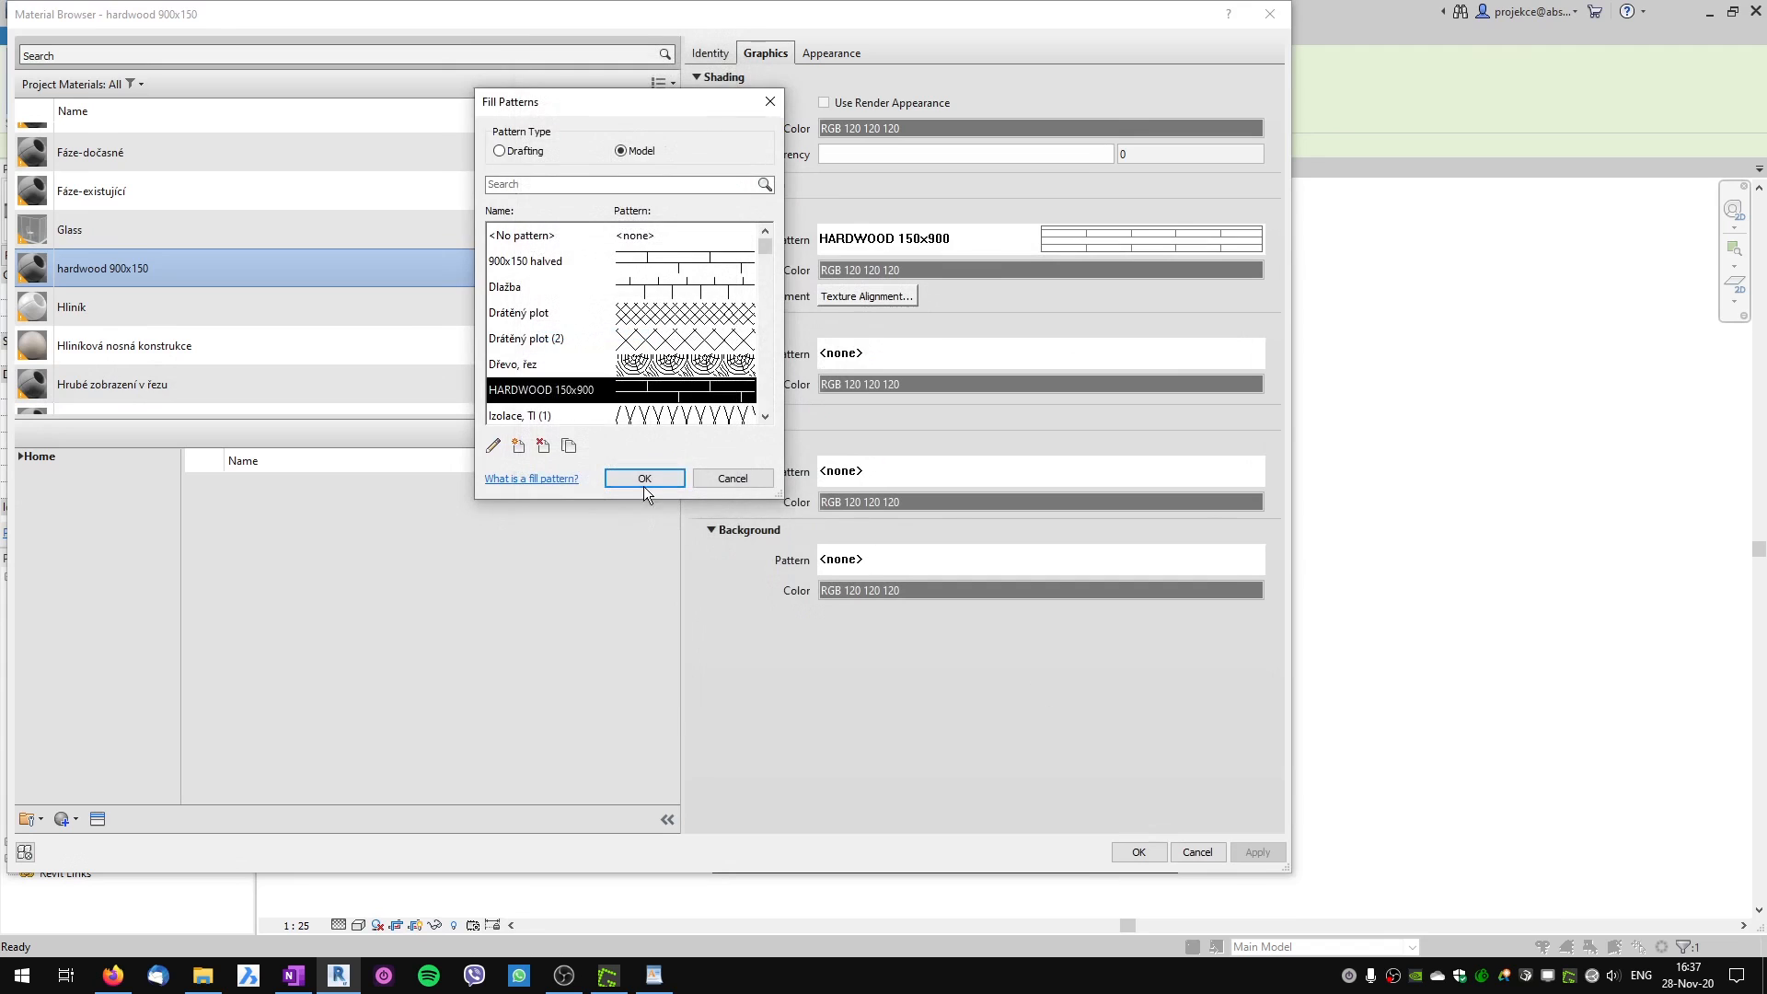
Apply the reimported pattern to the material, remove the conflicting dimension references, and confirm the floor type changes.
click(641, 584)
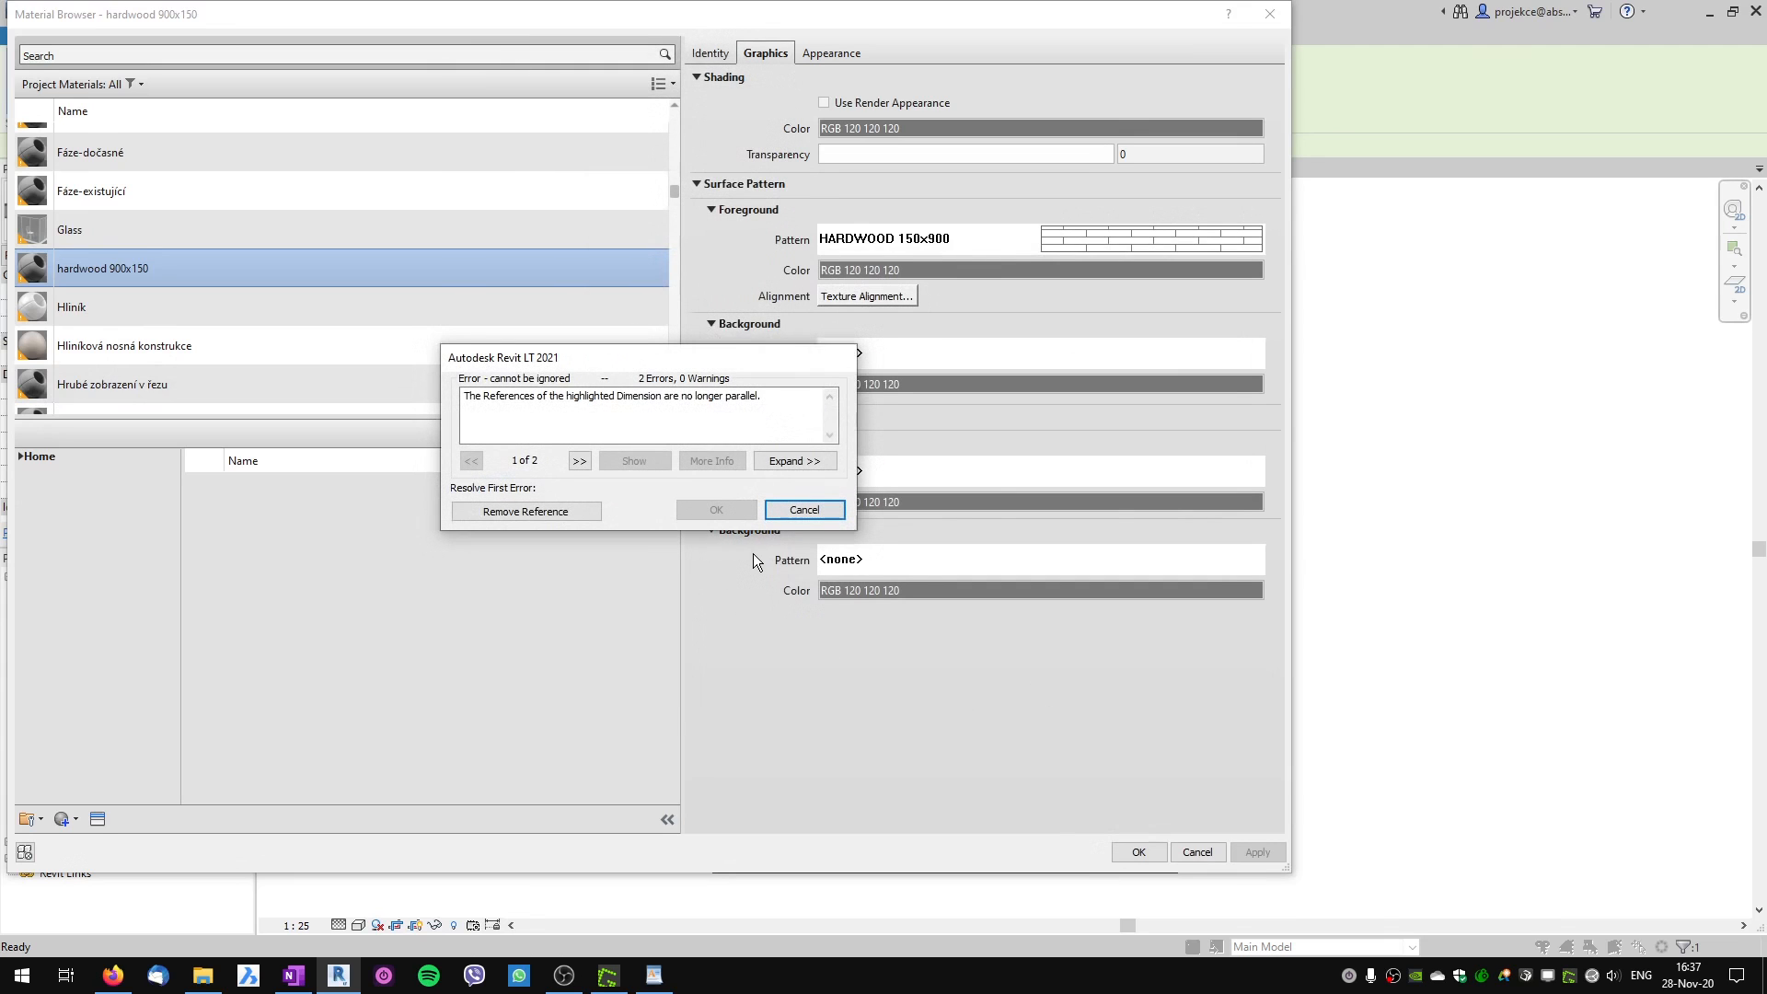
click(539, 512)
click(1115, 854)
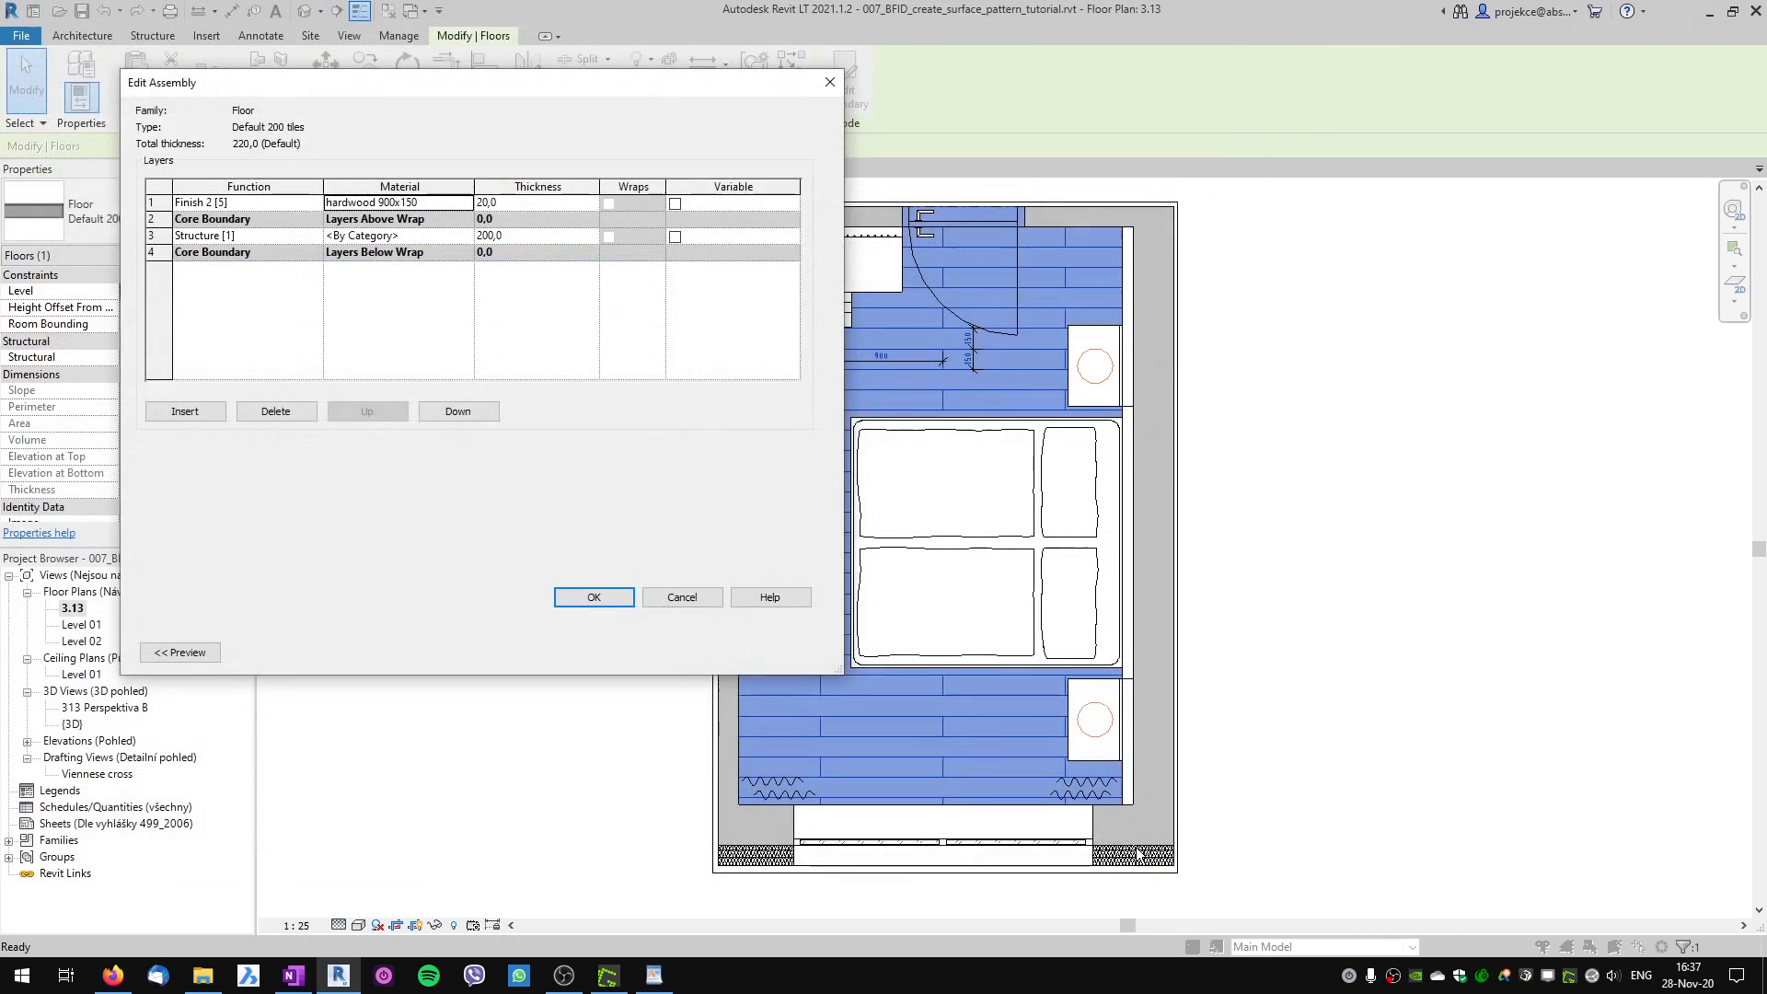
click(604, 597)
click(613, 653)
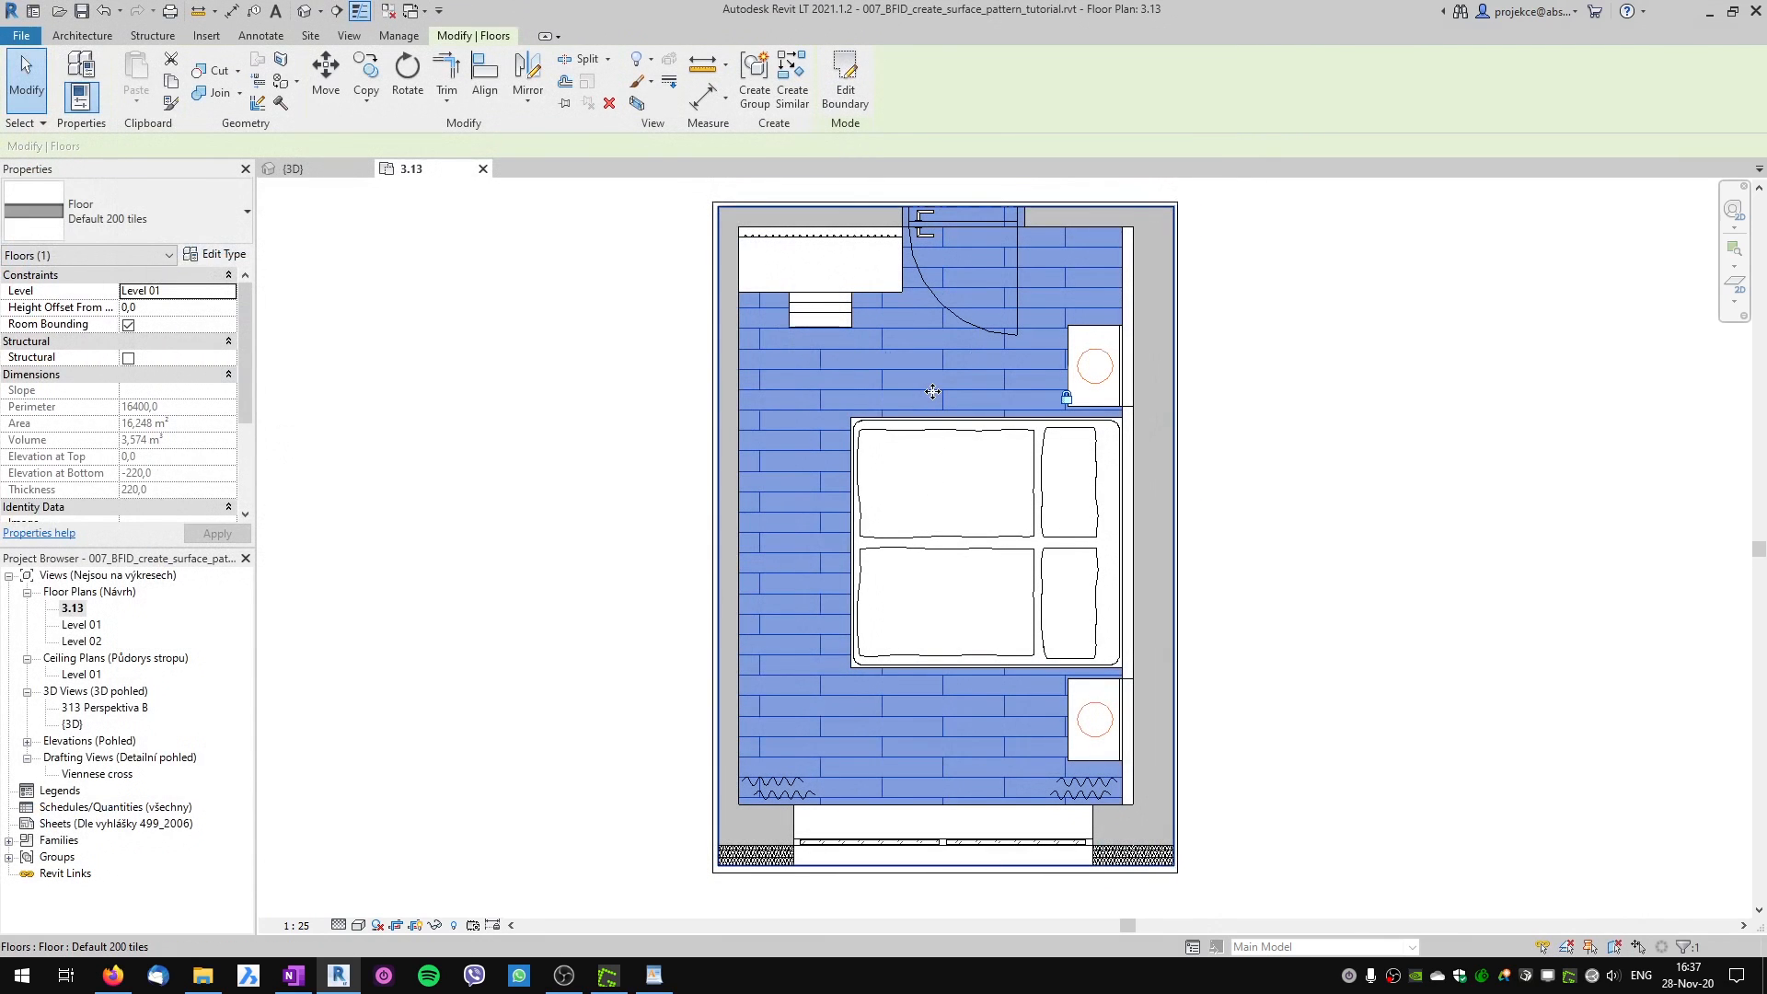
Temporarily isolate the floor in plan 3.13 to examine its hatch, and reset the temporary isolation.
key(Escape)
click(812, 407)
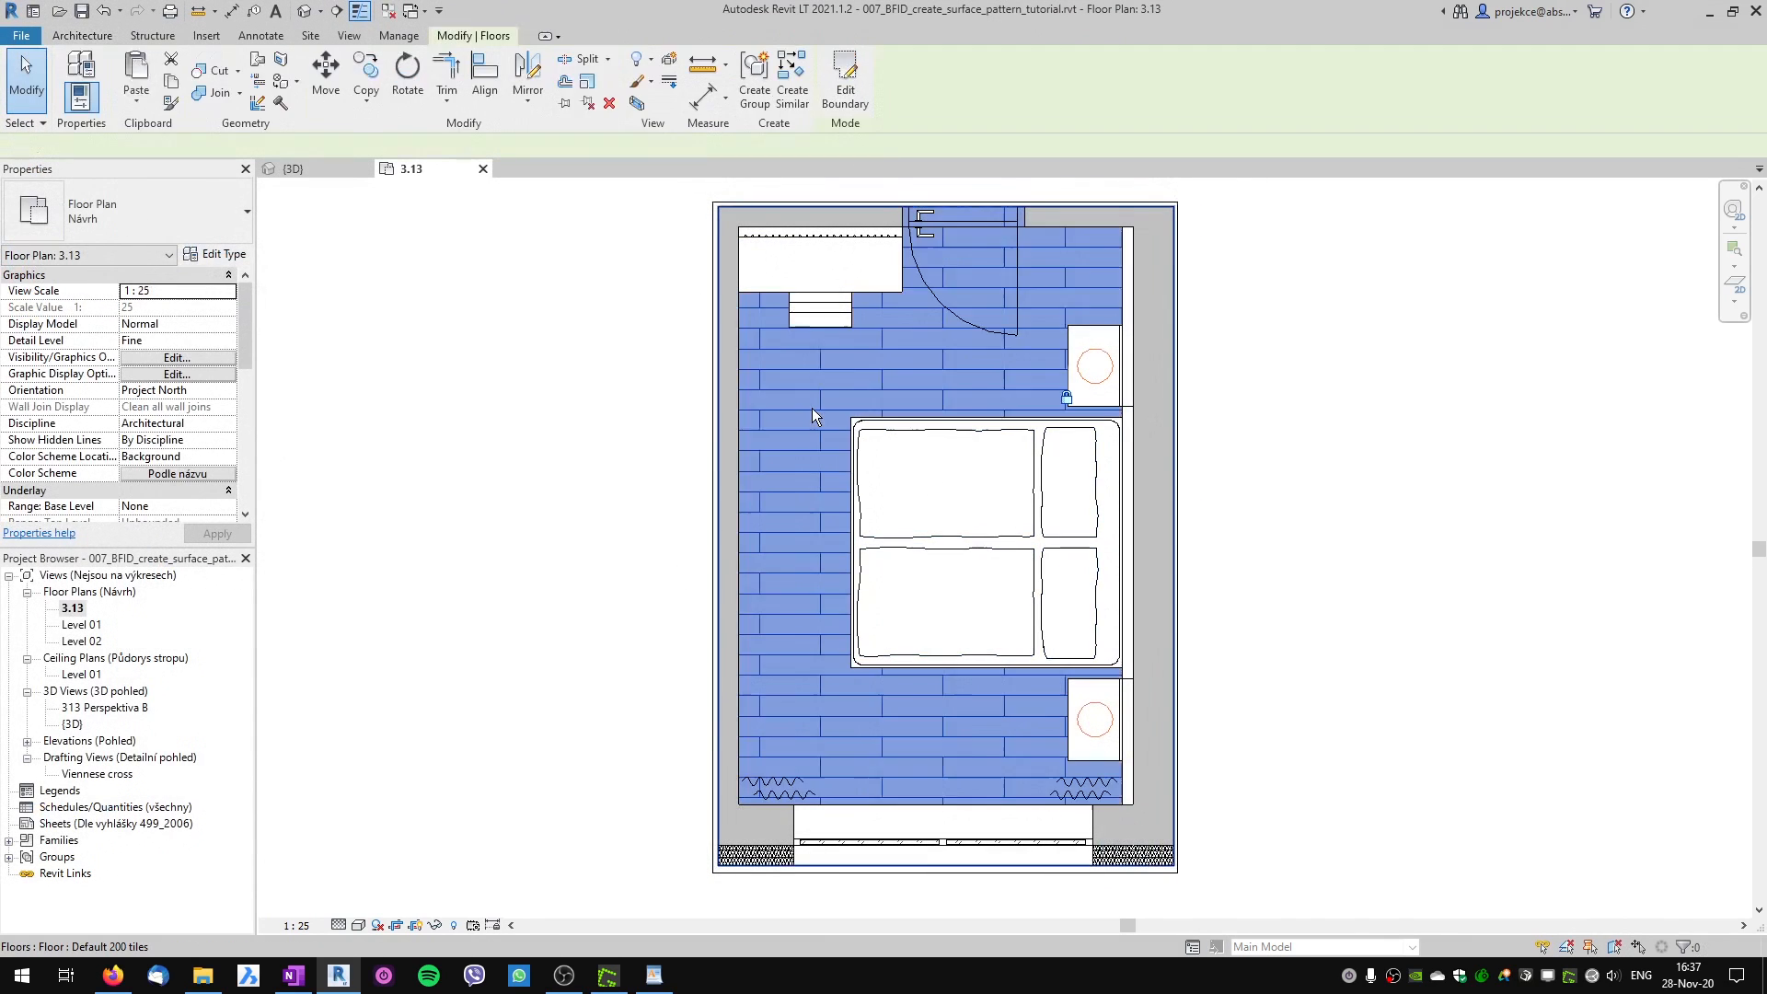
click(434, 925)
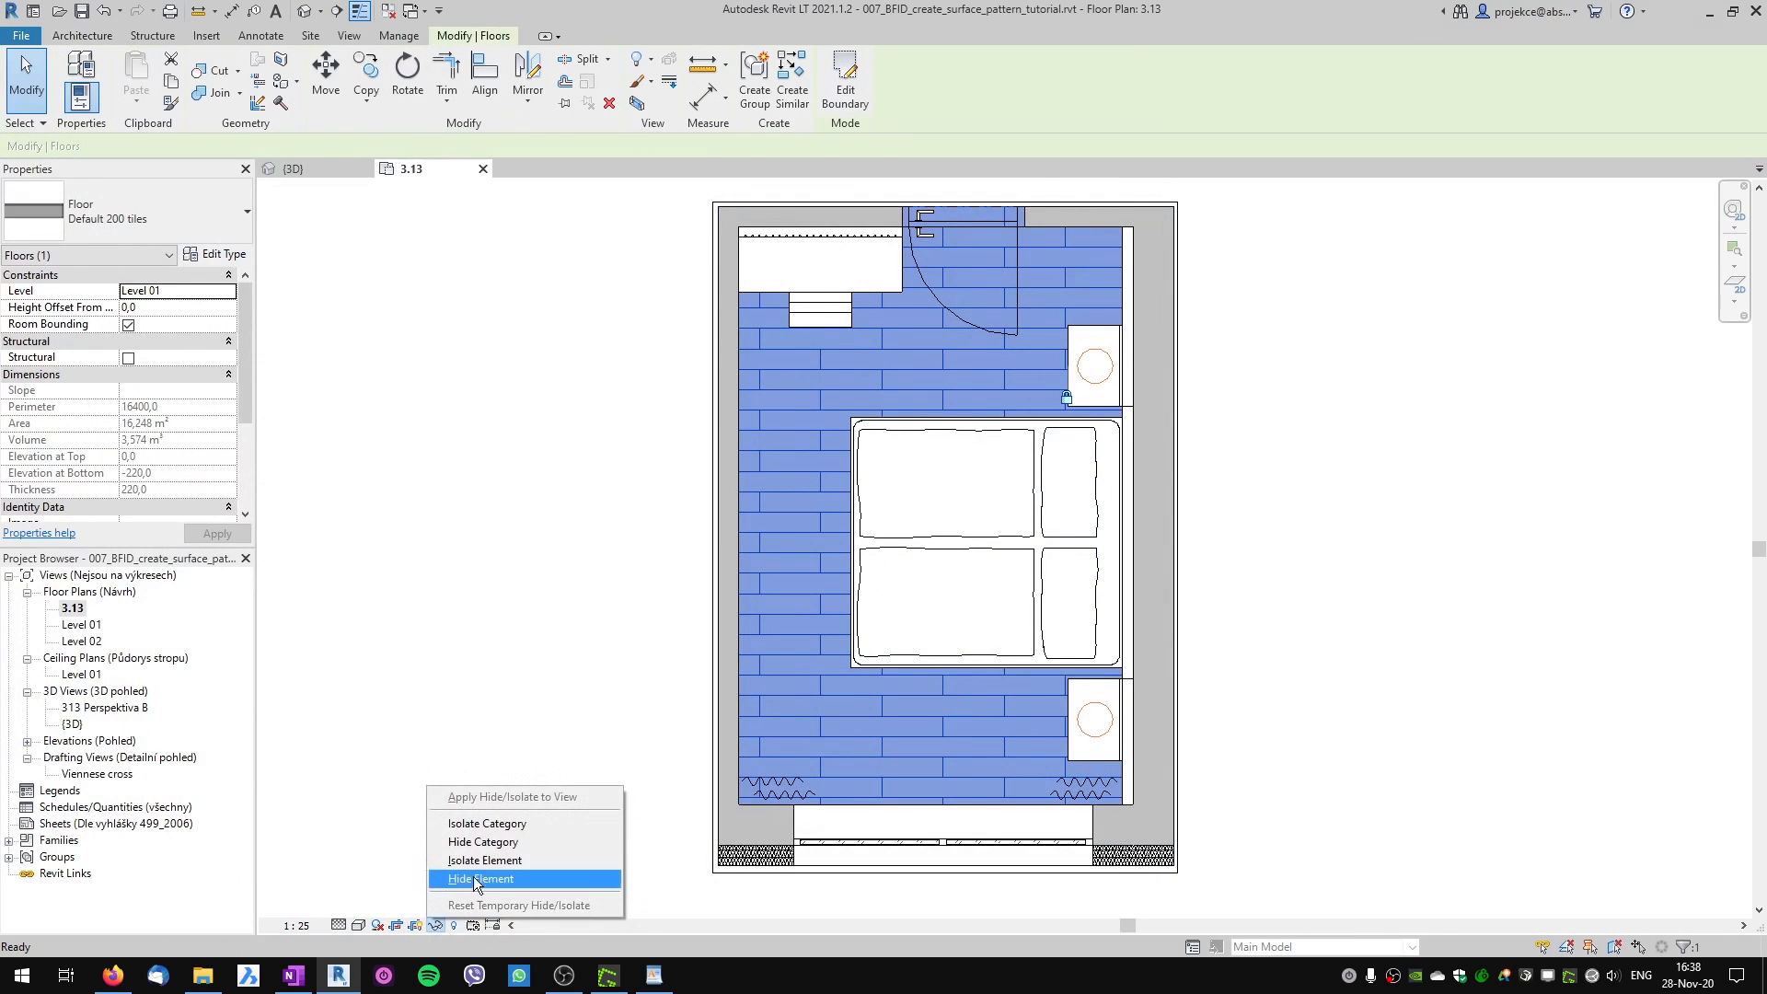
click(481, 863)
key(Escape)
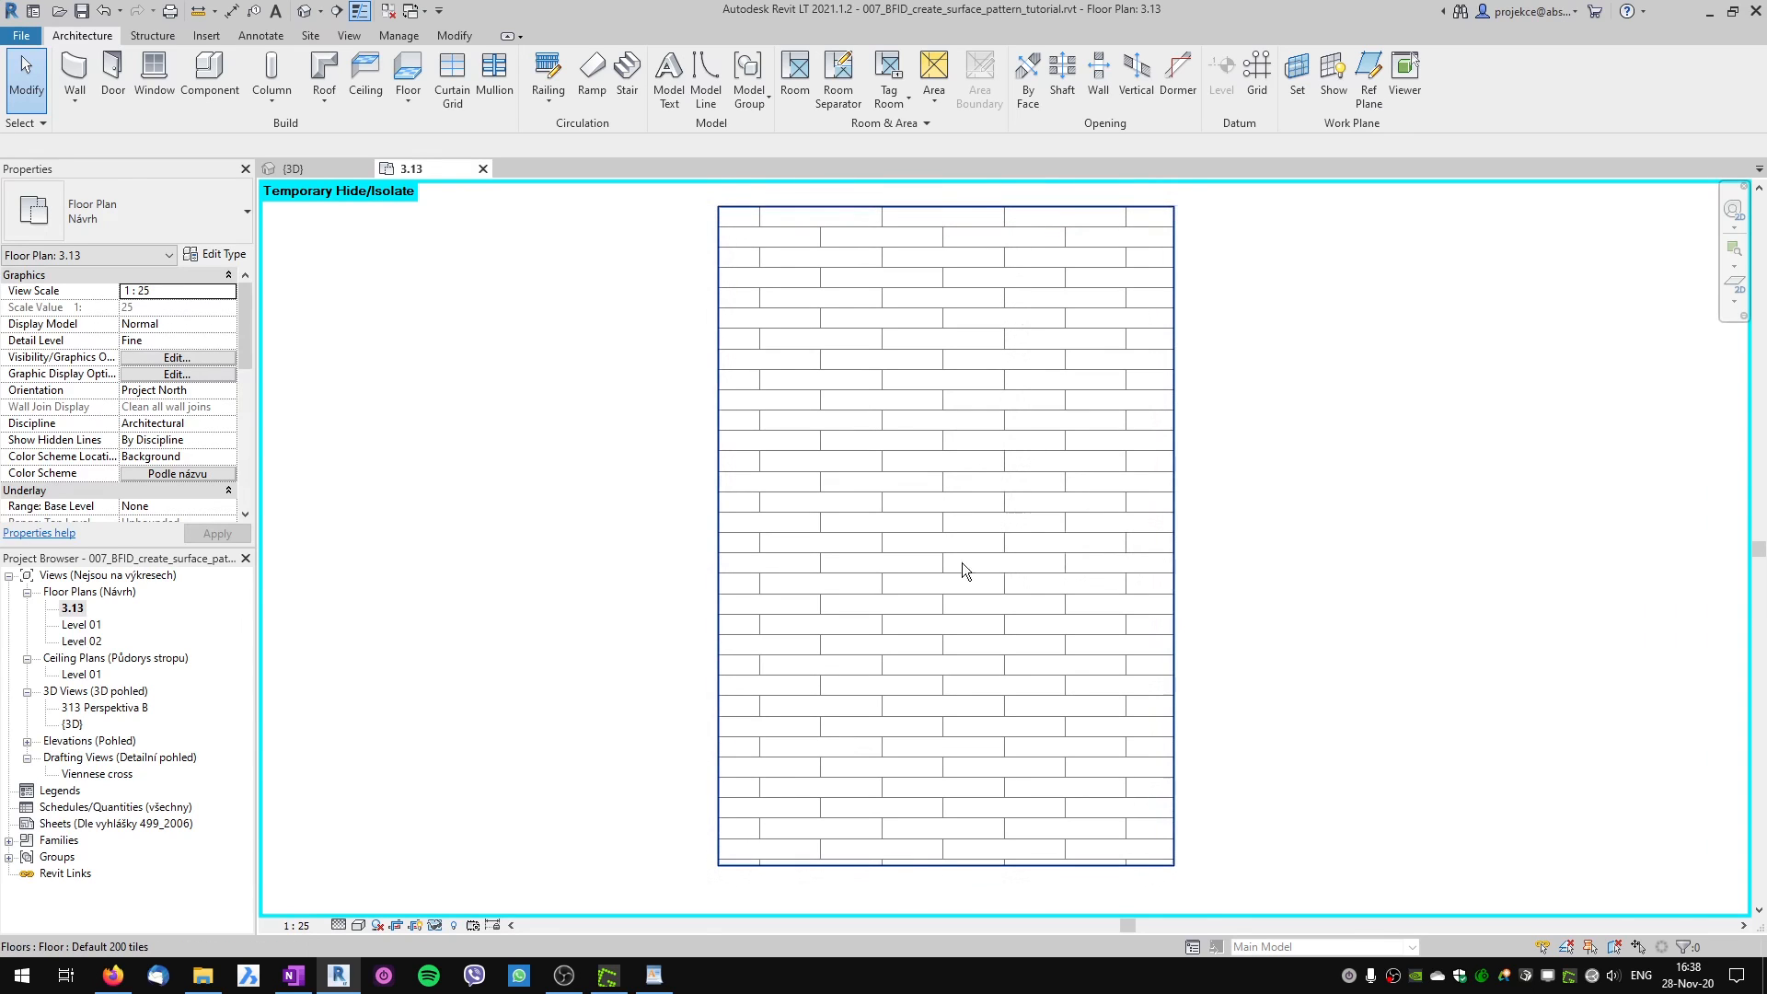
key(h)
key(r)
Add an aligned dimension chain across three successive vertical joints of the floor hatch, above the bed.
middle_drag(823, 586, 767, 615)
scroll(806, 469, up, 2)
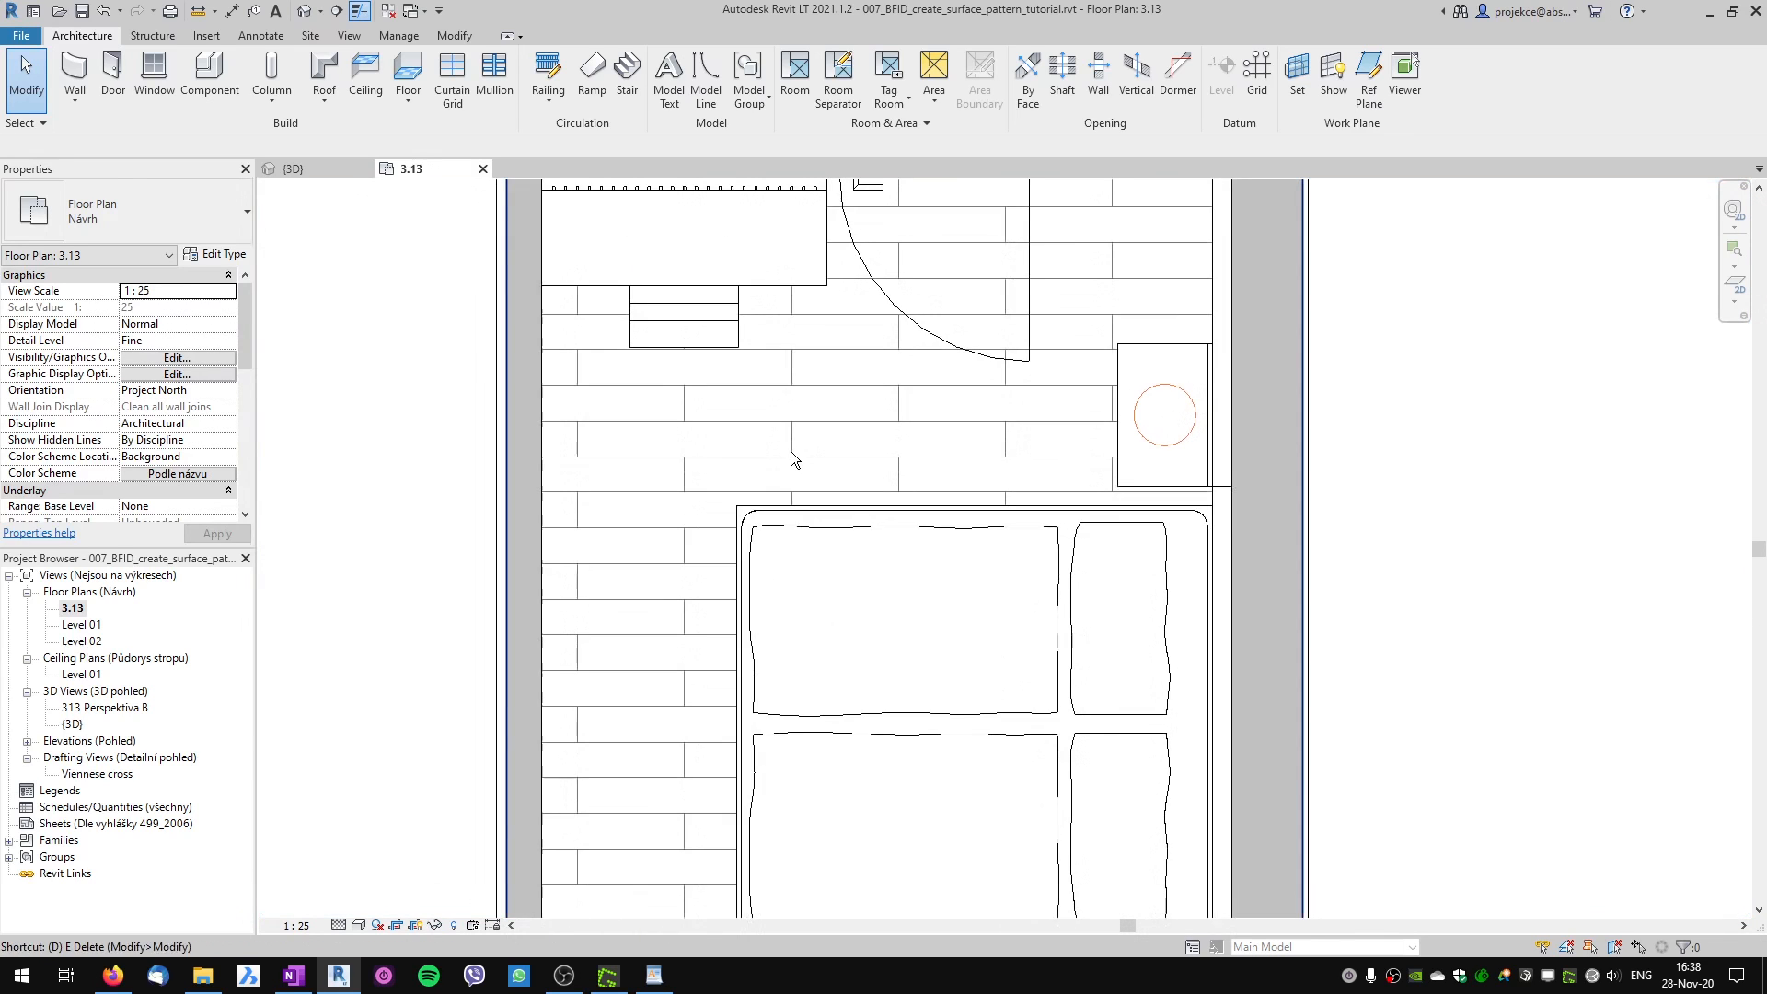
key(d)
key(i)
click(790, 451)
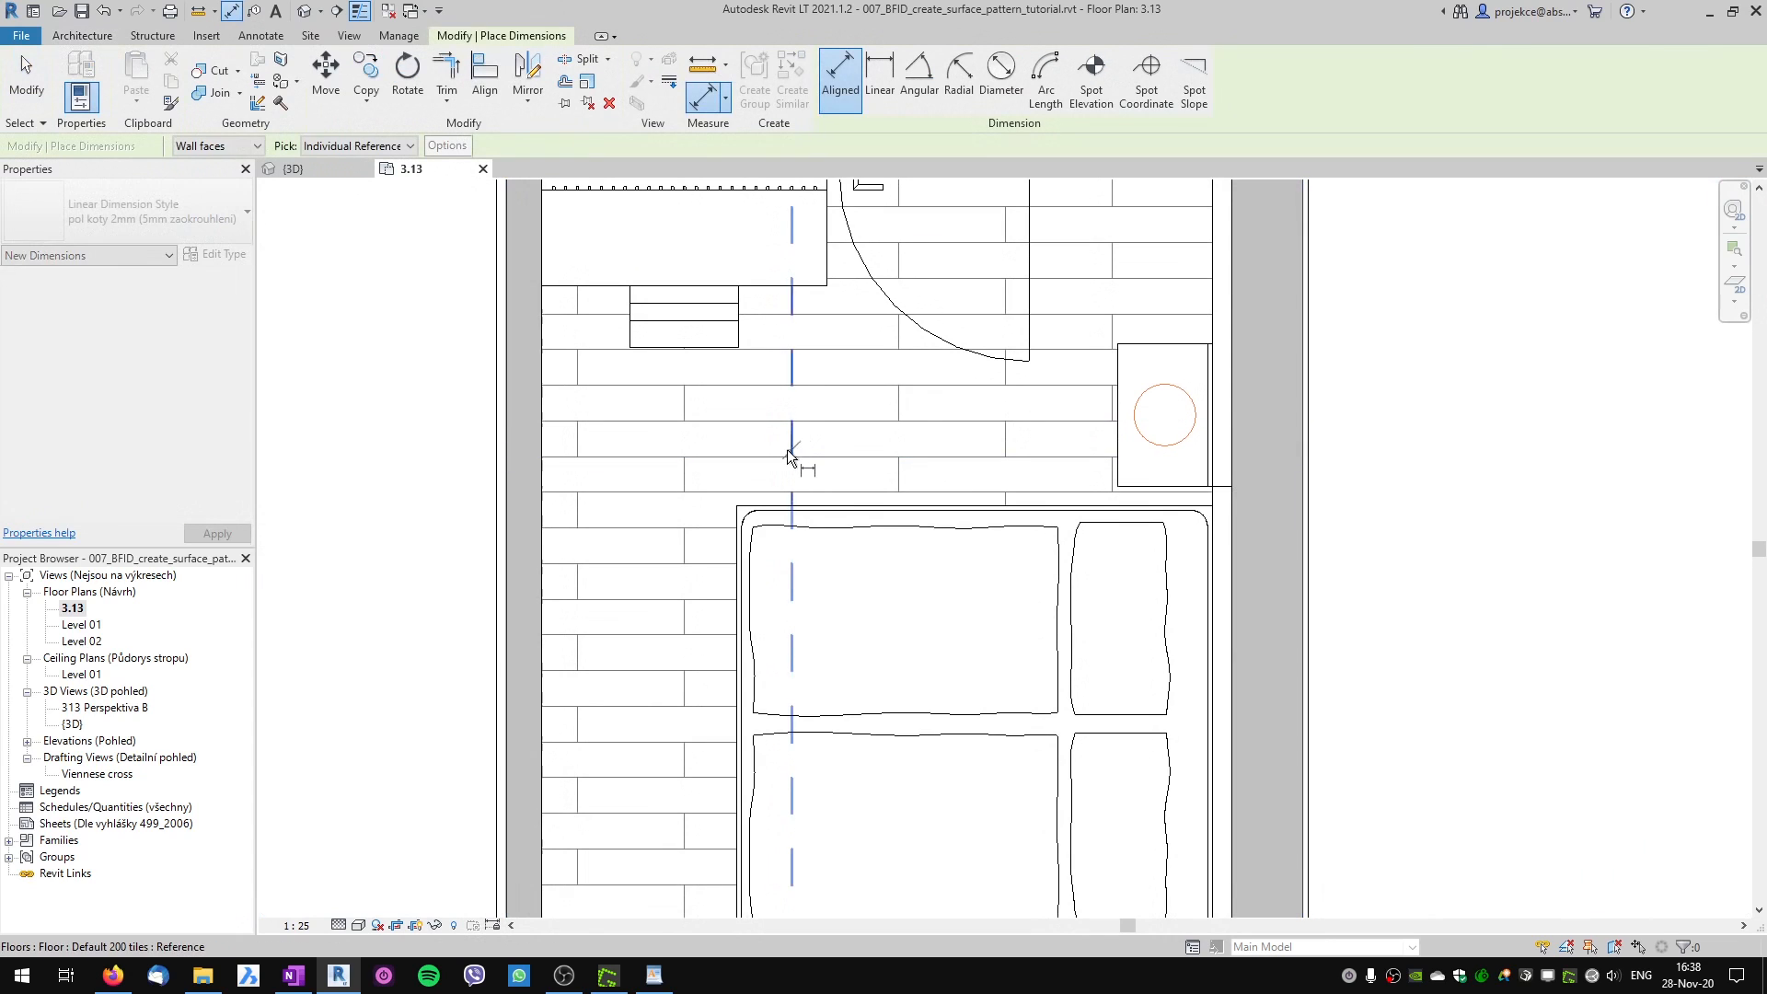
click(899, 410)
click(1005, 428)
click(959, 408)
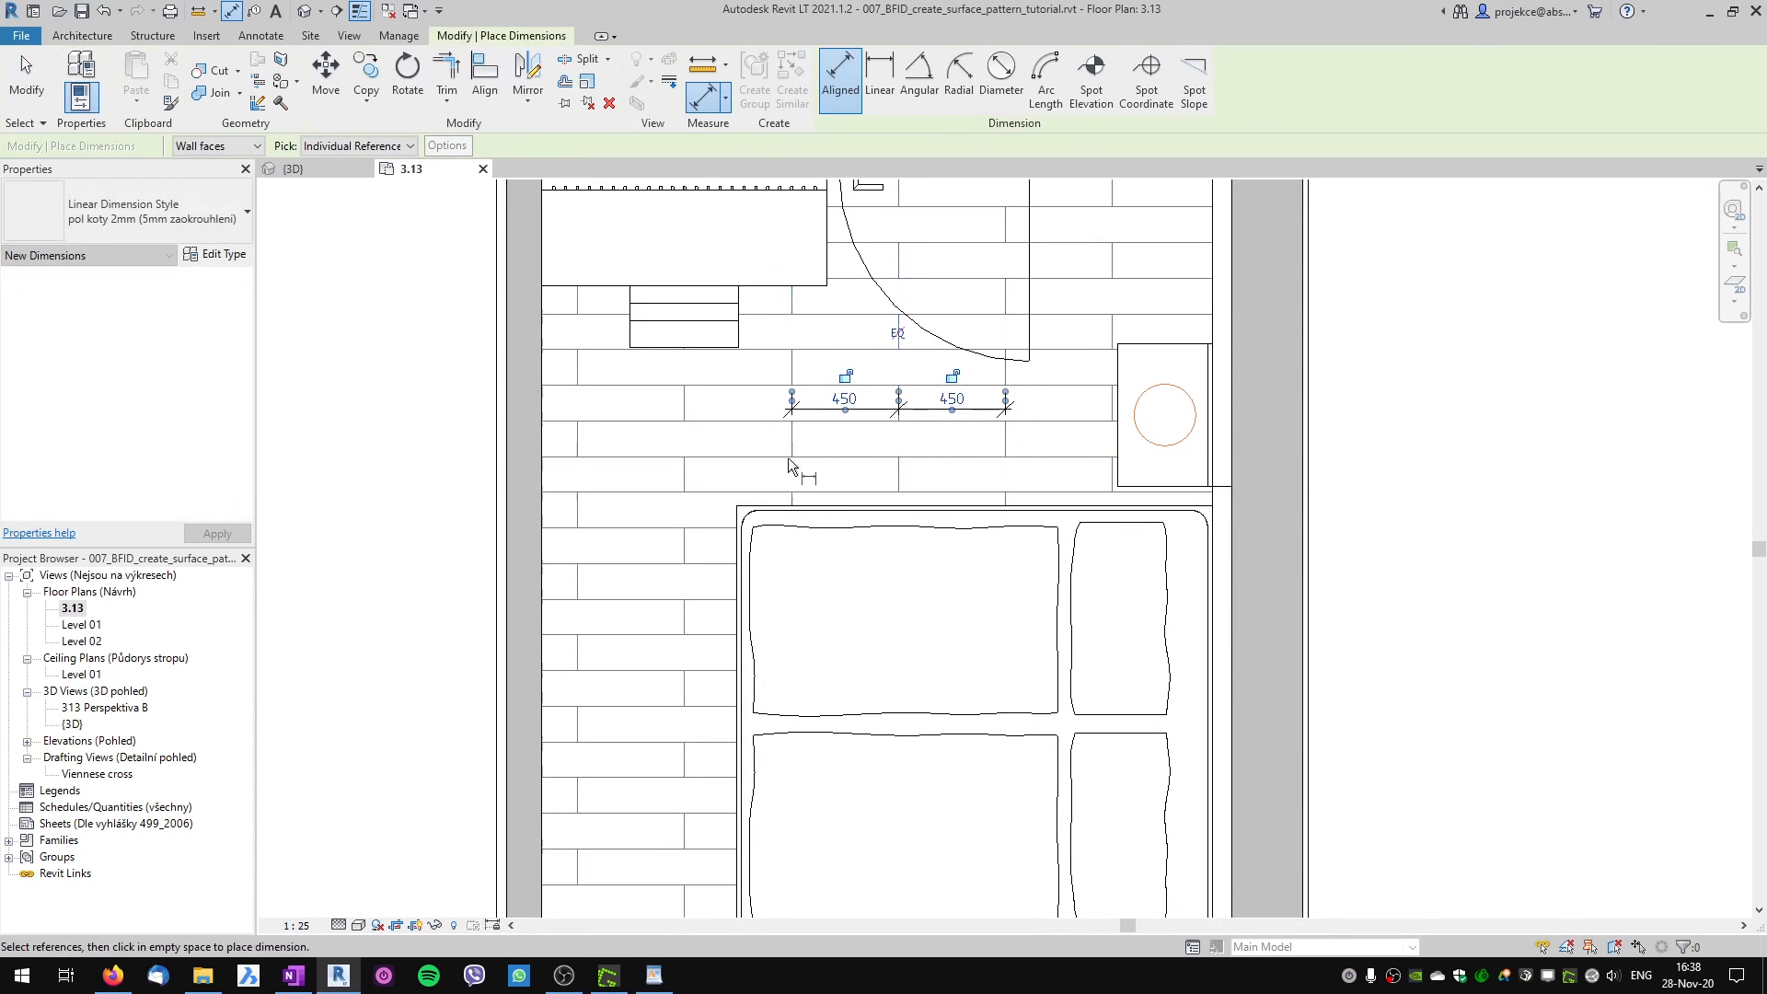
Add an overall aligned dimension between the two outer vertical joints, placed above the existing joint dimension chain.
click(788, 455)
click(1003, 444)
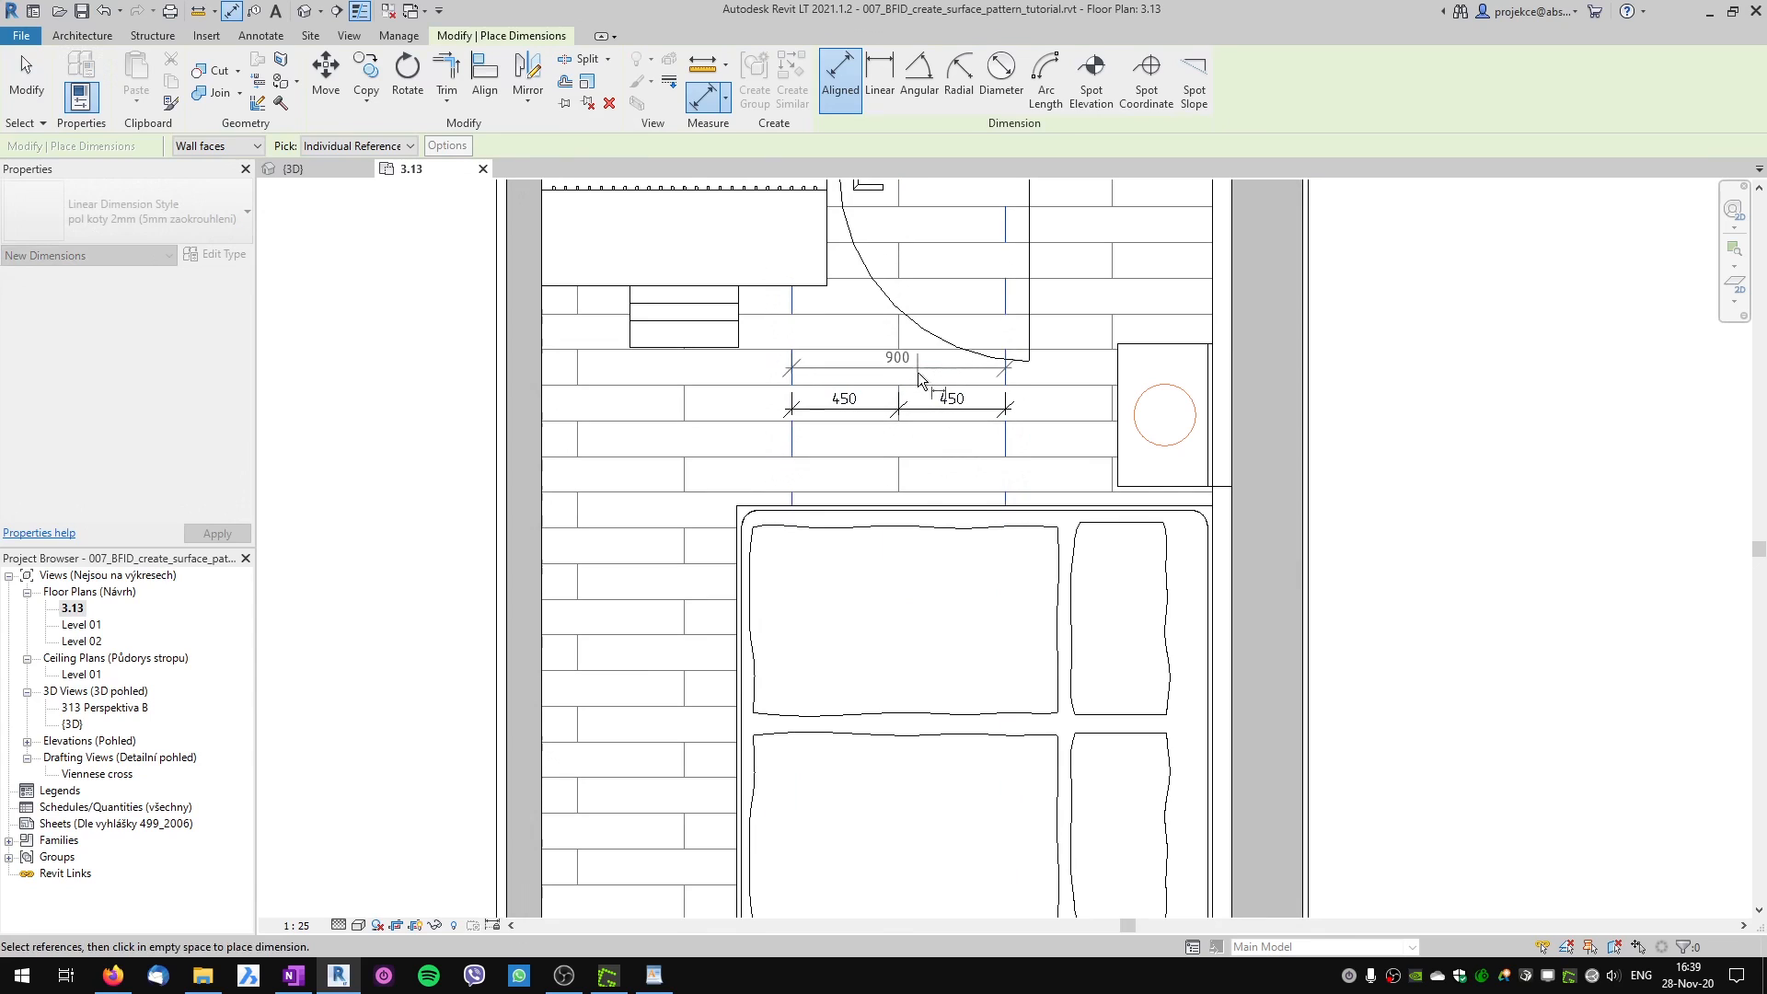
click(919, 372)
Add an aligned dimension chain across four successive horizontal joints of the floor hatch, placed outside the room's left wall.
click(749, 457)
click(745, 421)
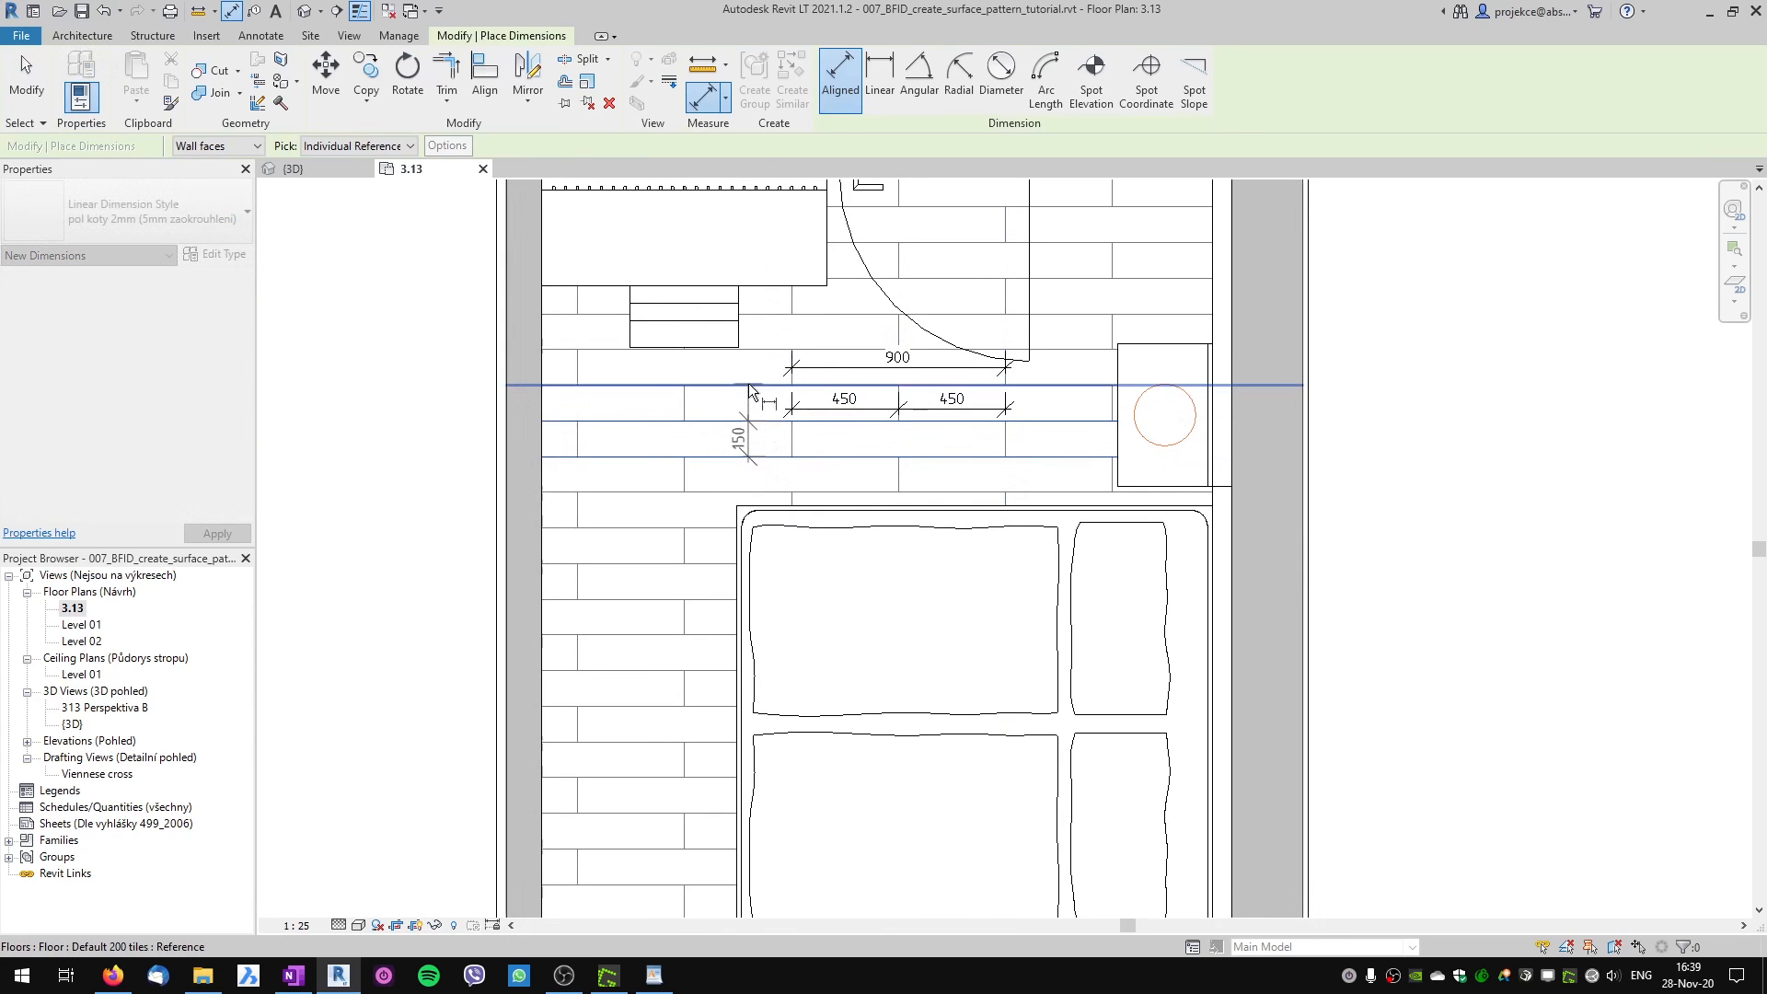
click(743, 385)
click(741, 359)
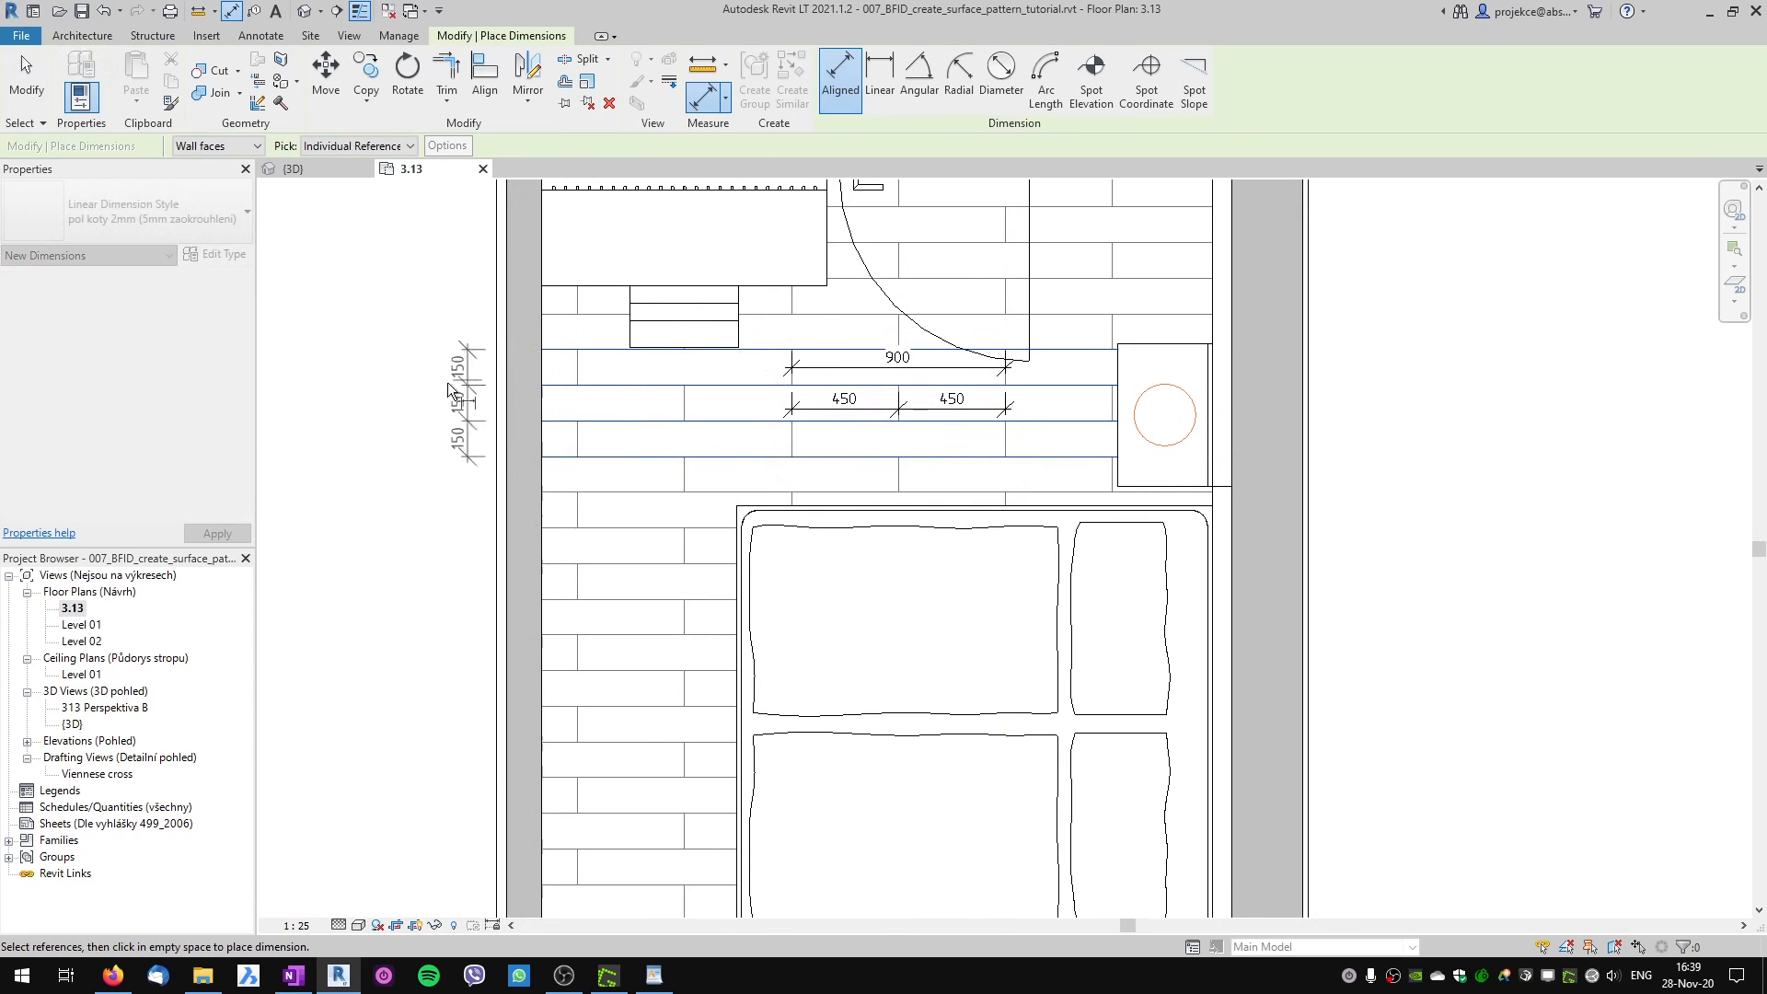
click(447, 386)
key(Escape)
key(Escape)
scroll(681, 442, down, 3)
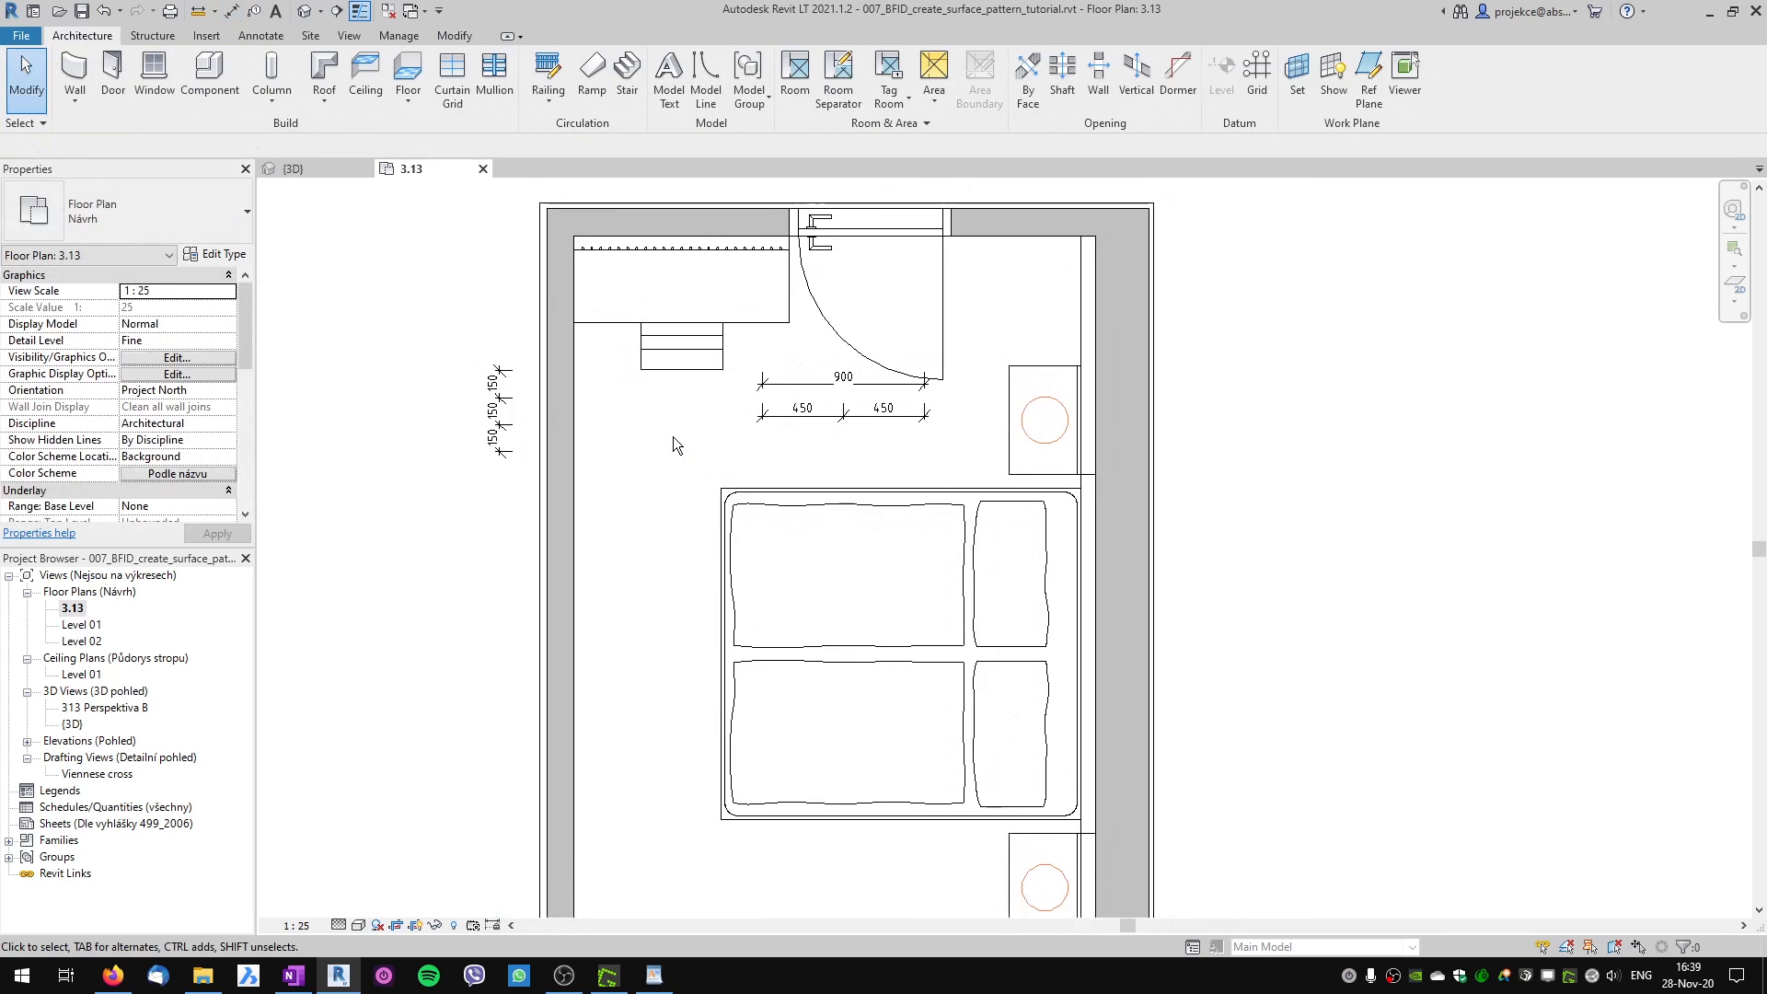
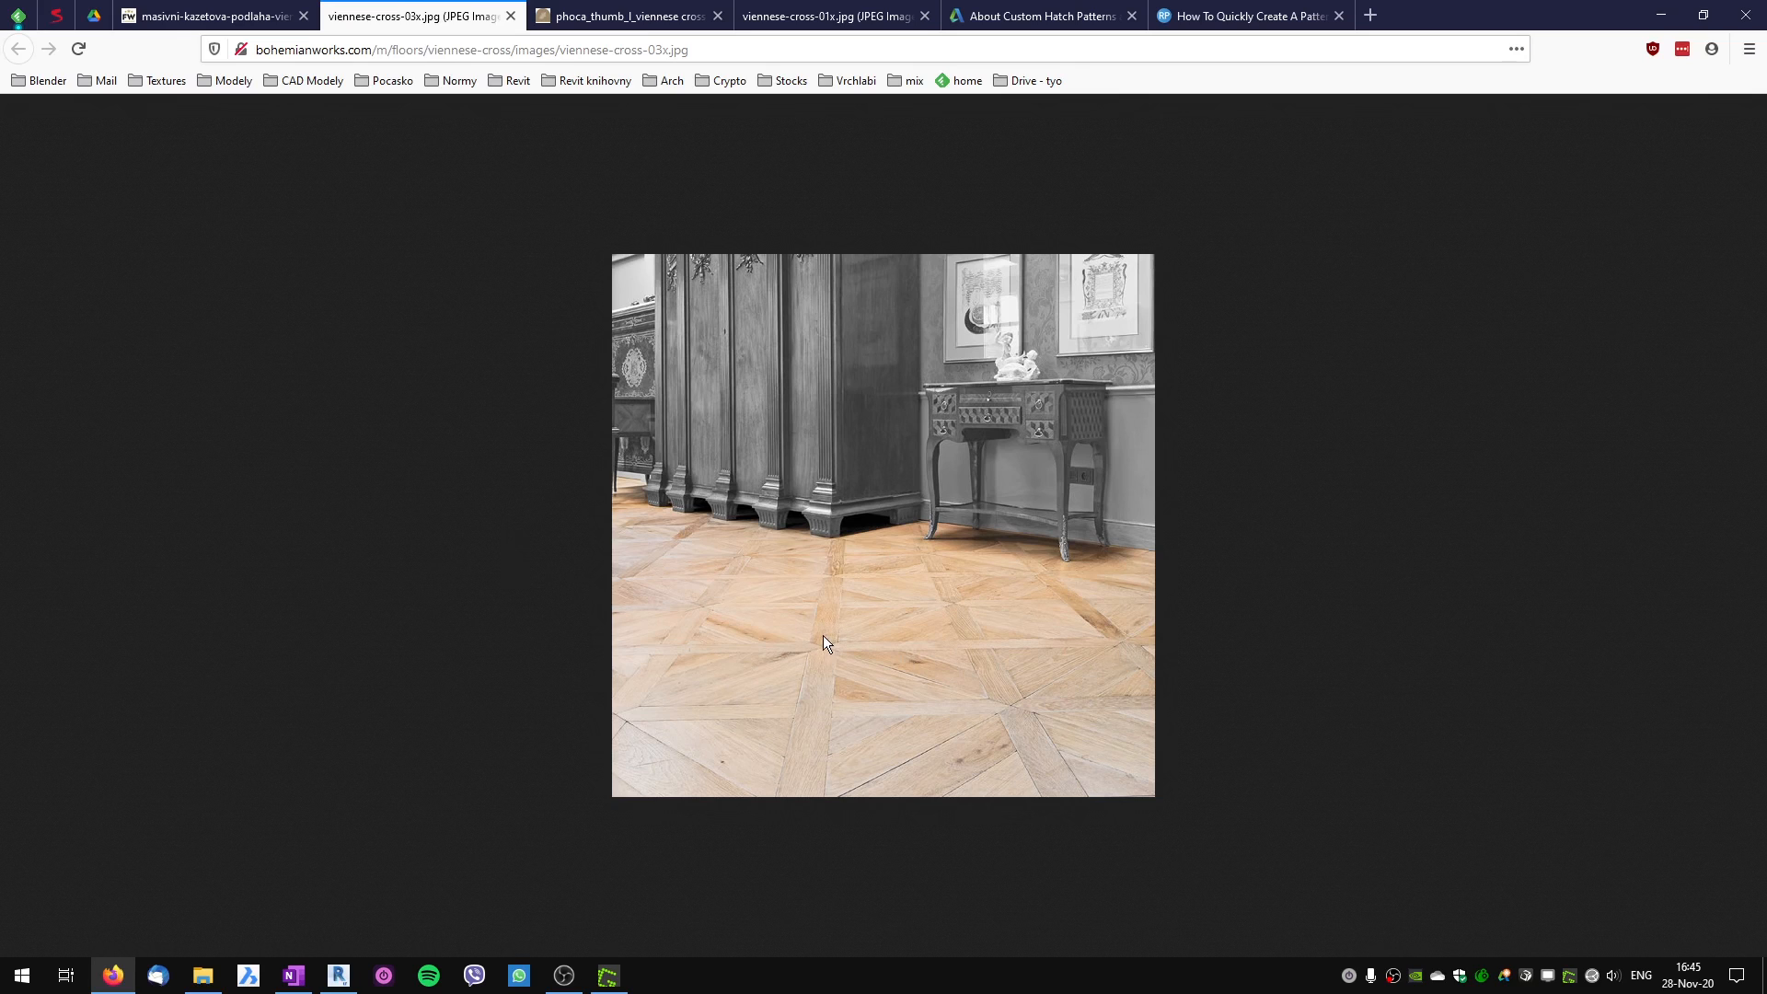
Read the introduction of the Revit Pure article on creating patterns with the pyRevit plugin in the browser.
click(1240, 15)
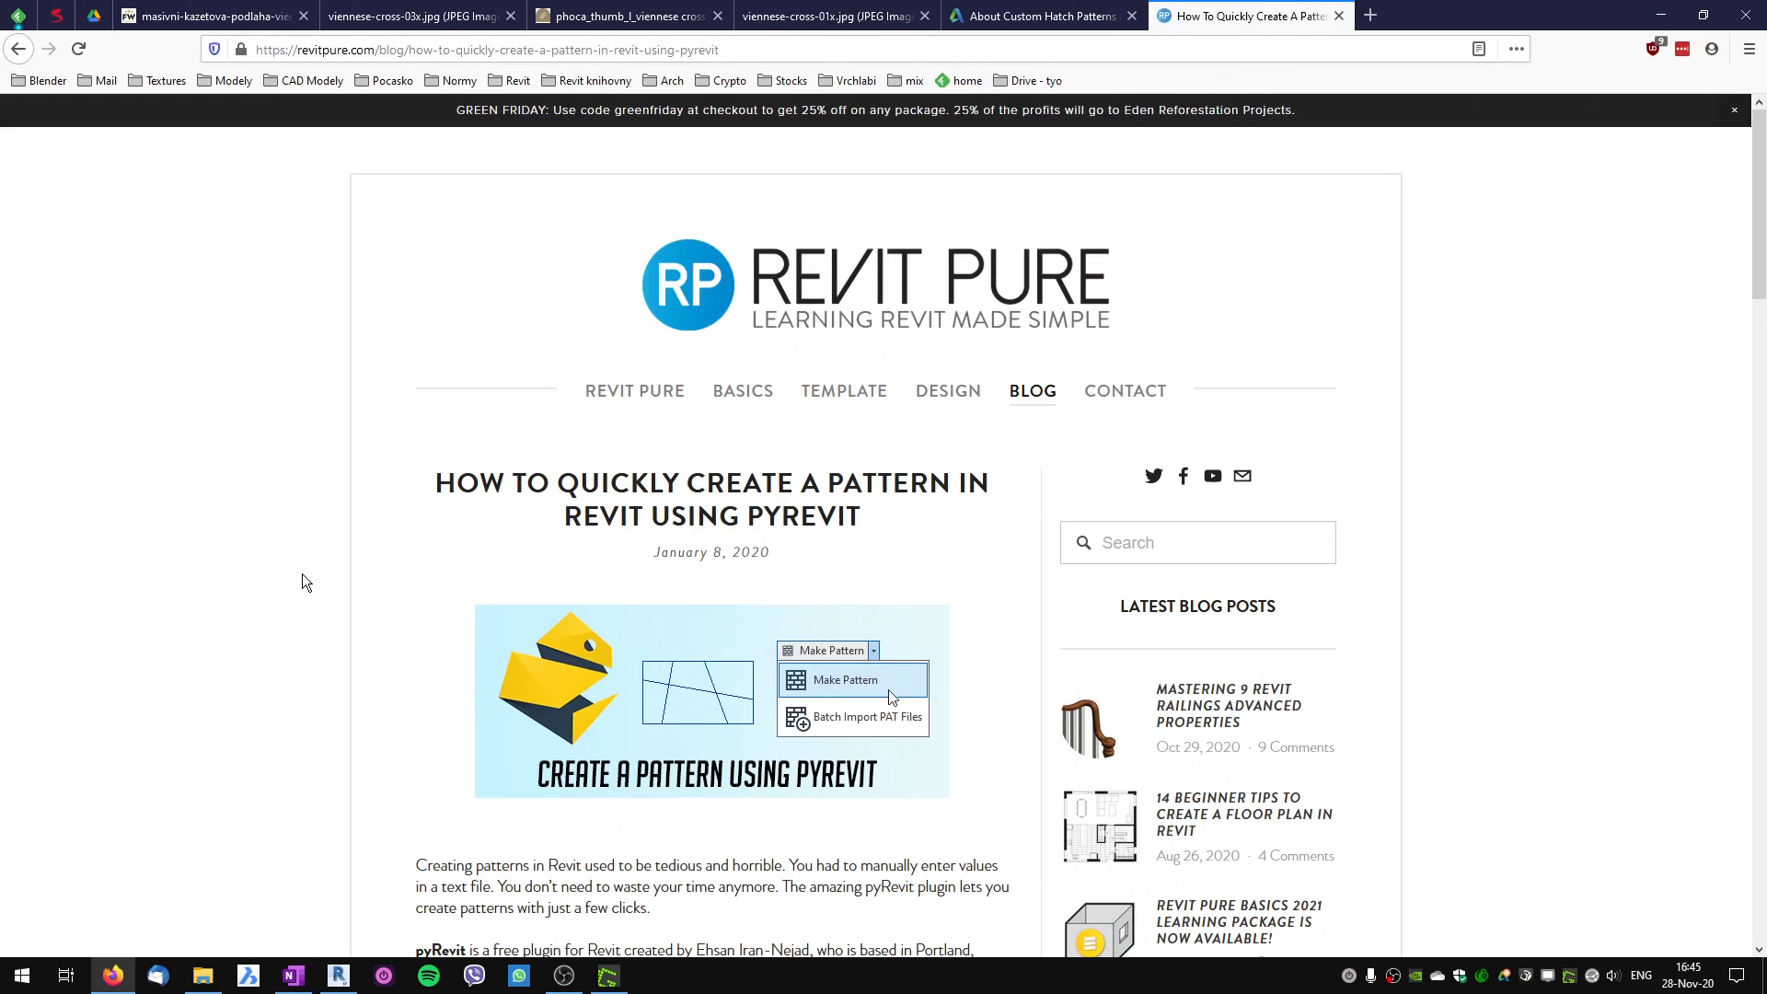
scroll(329, 552, down, 3)
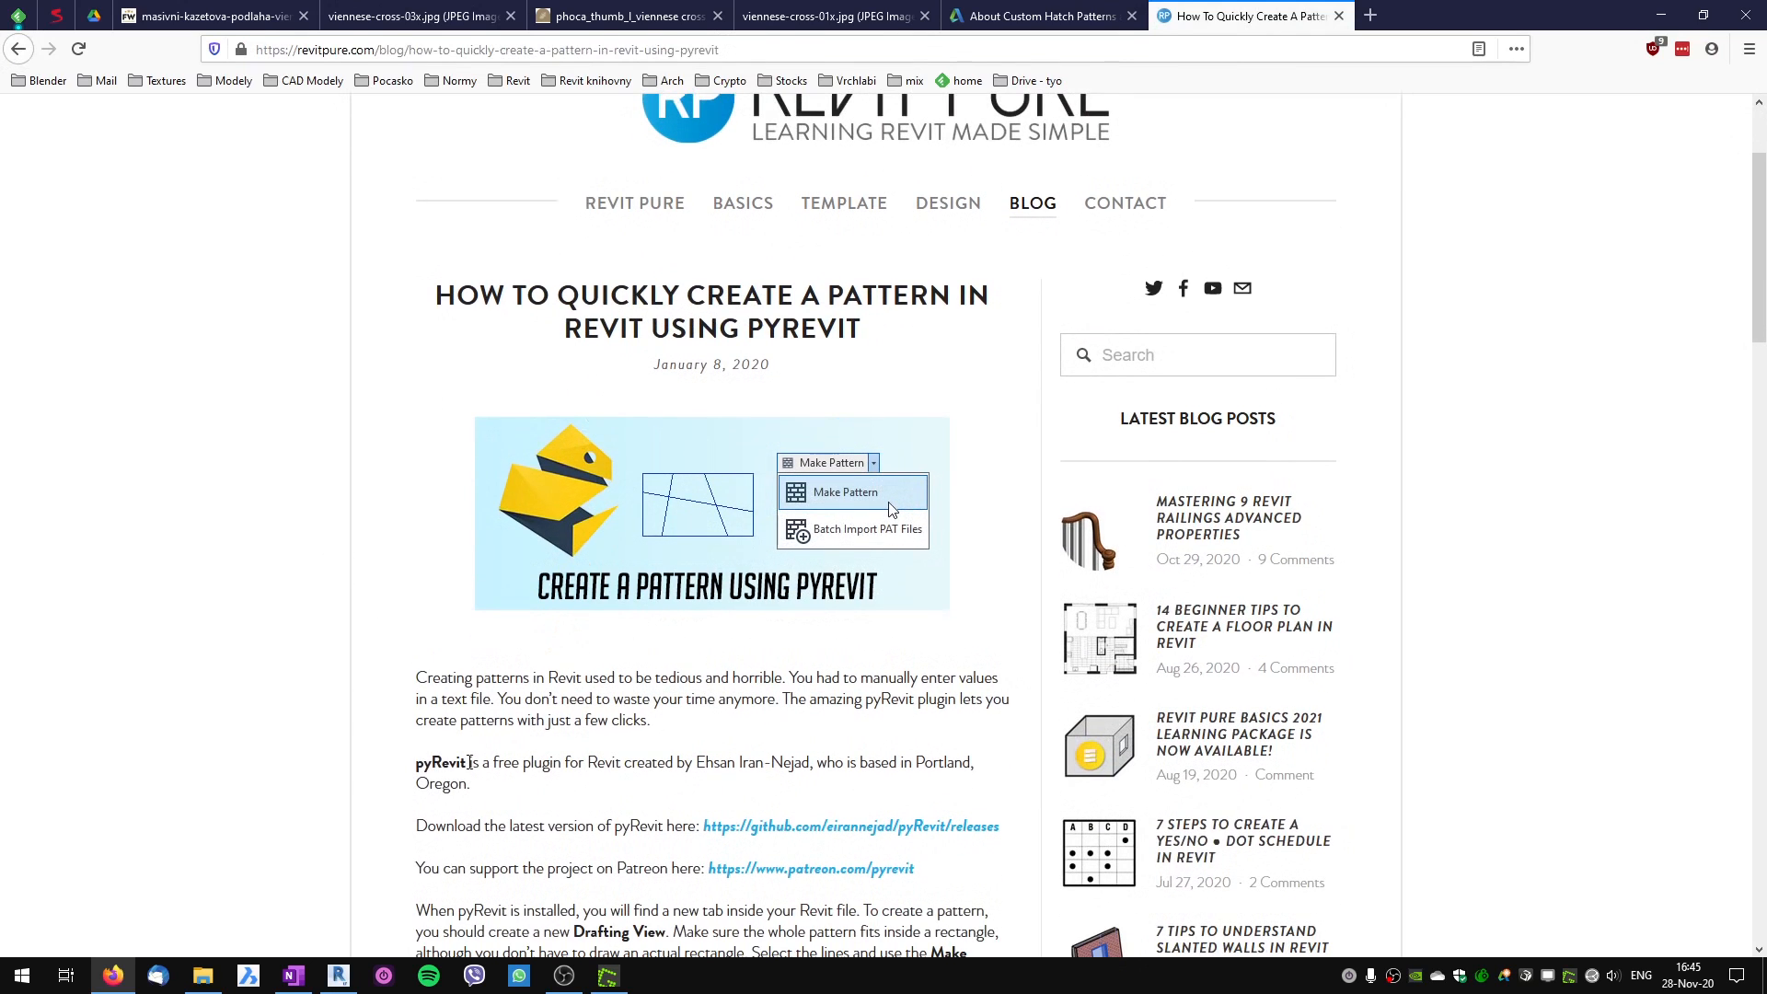
double_click(442, 762)
click(237, 787)
Switch to Revit LT and open the Viennese cross drafting view.
click(341, 985)
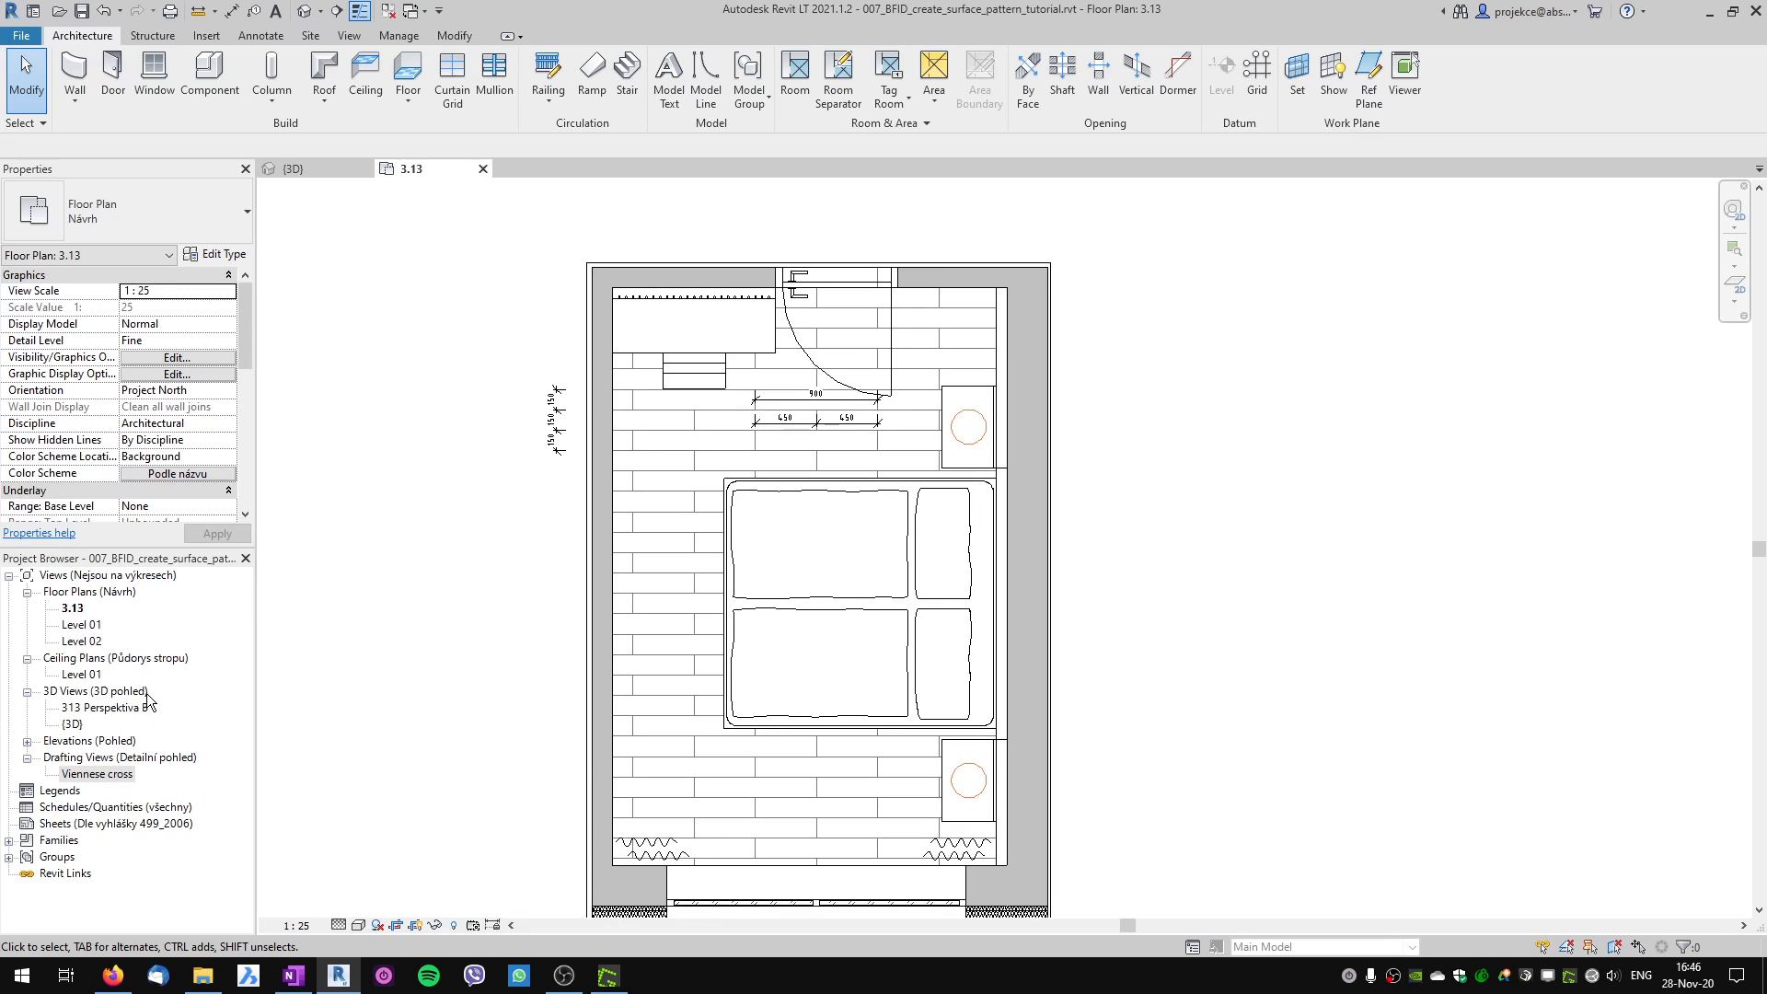
double_click(102, 774)
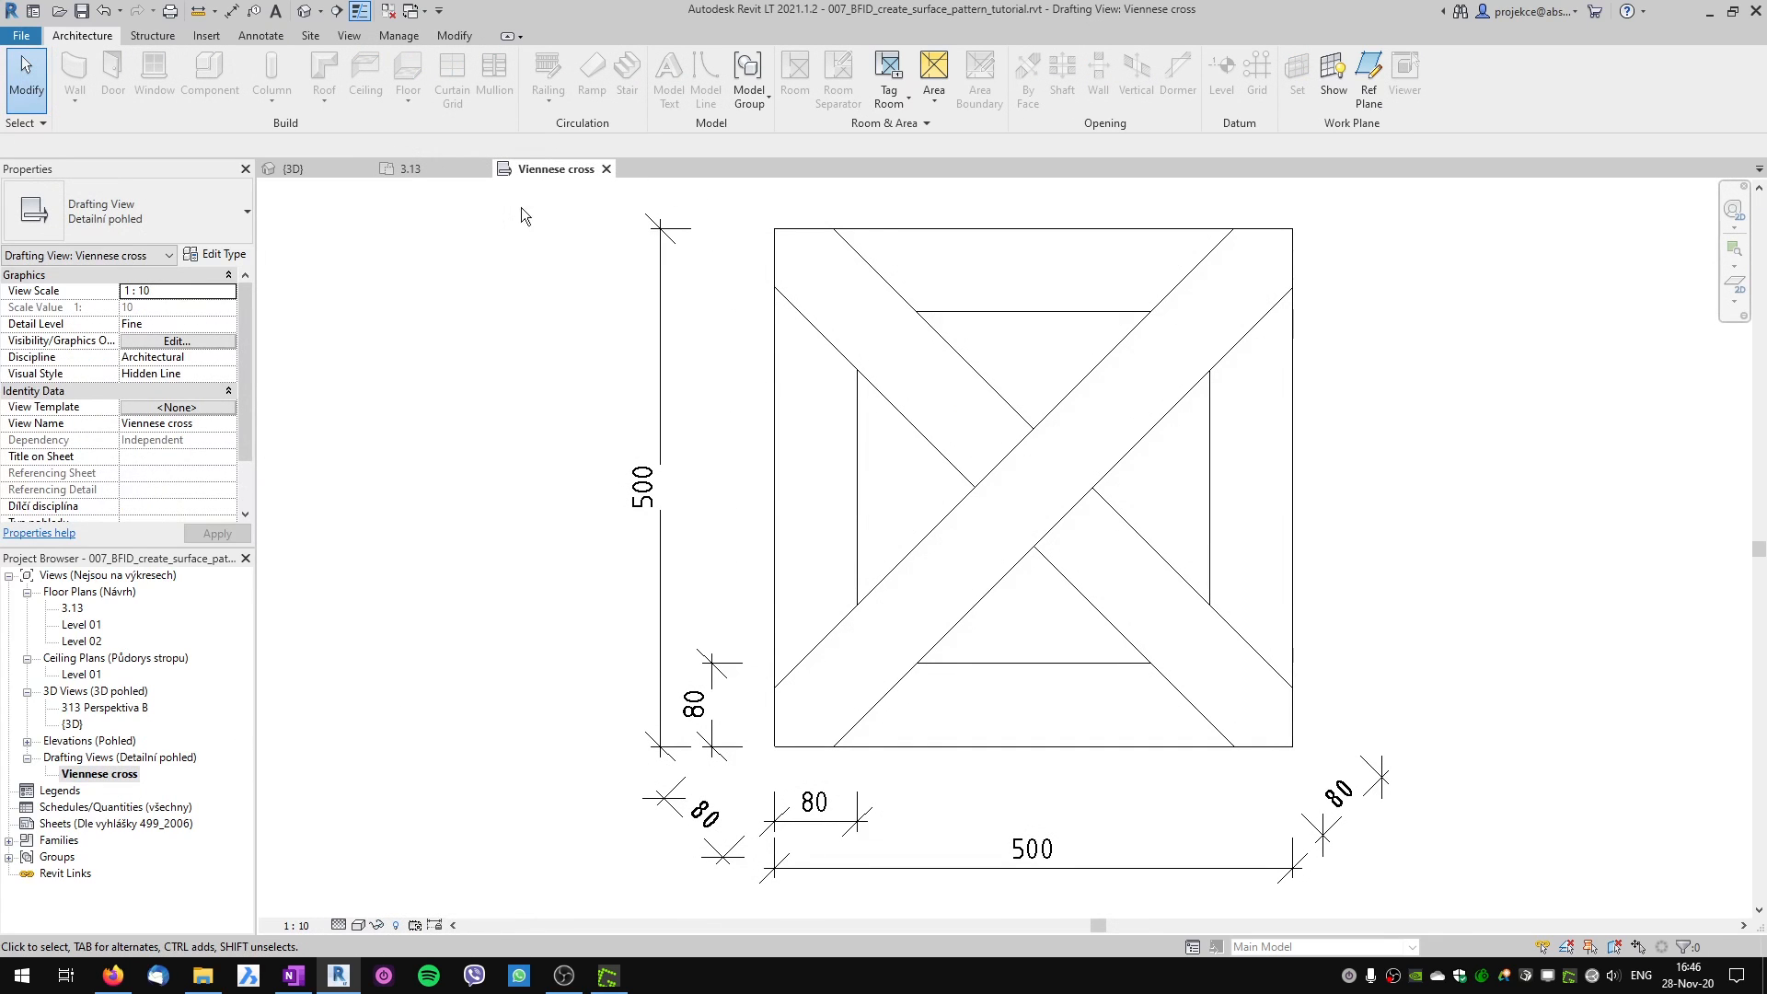
scroll(994, 622, down, 2)
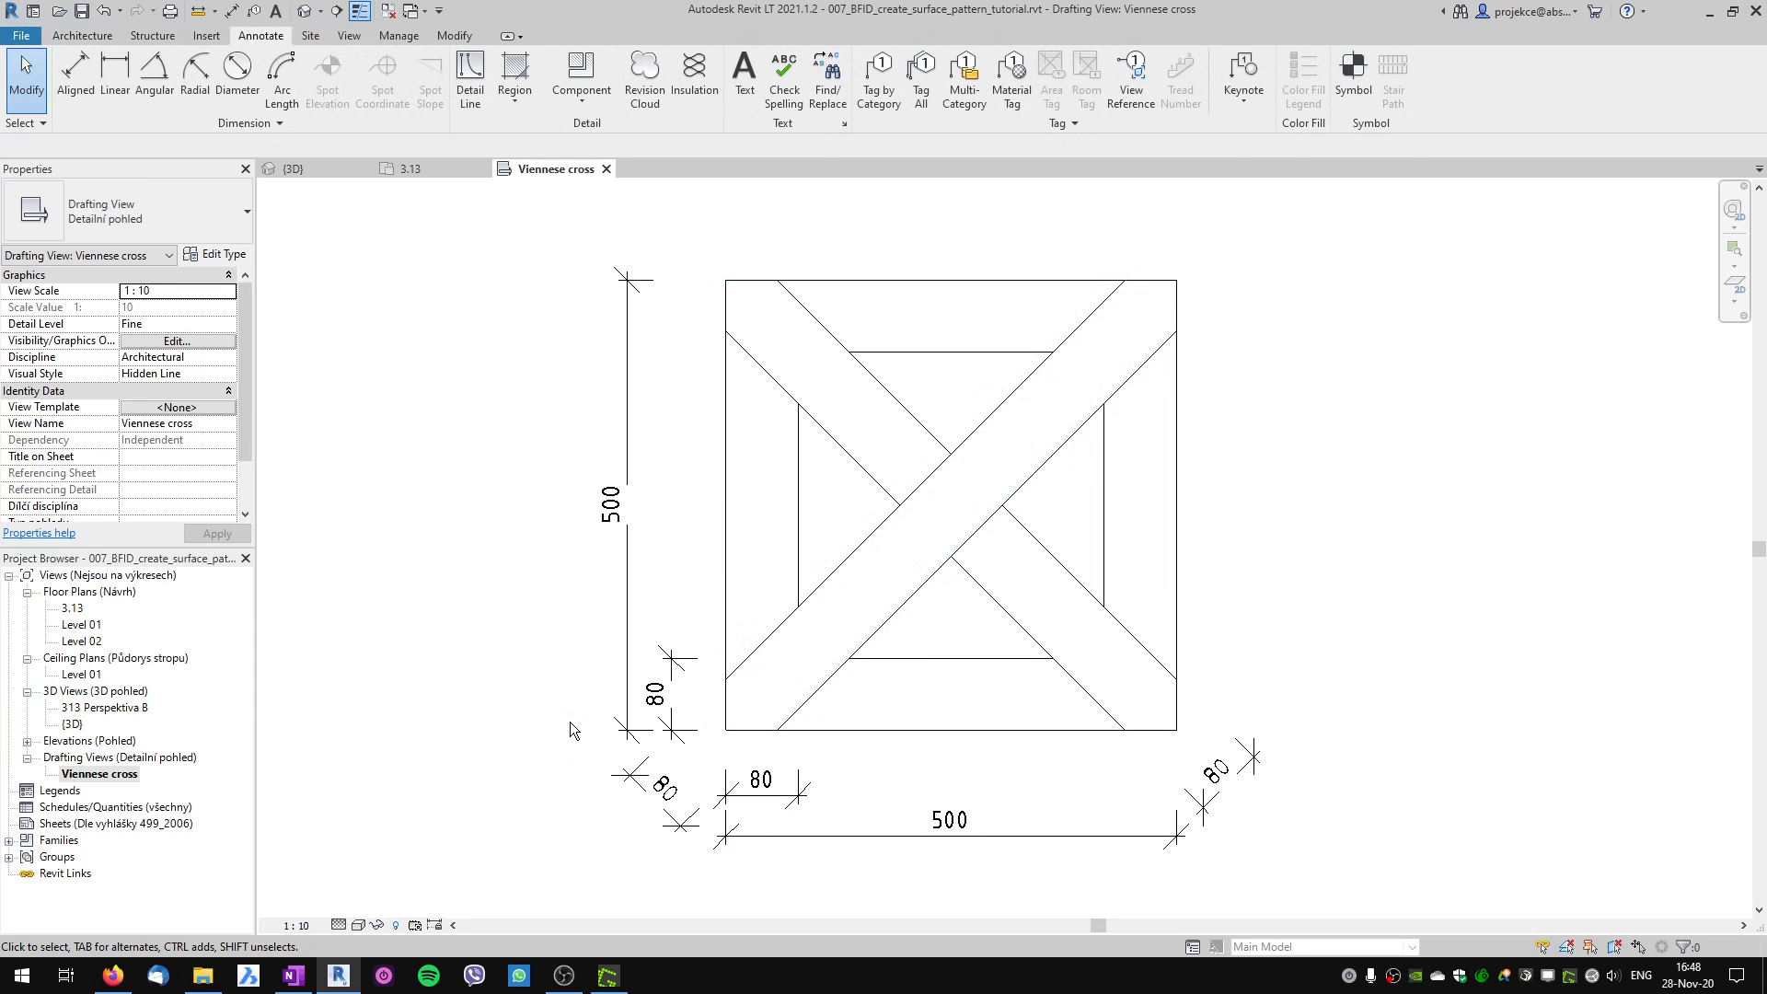
Create a new text document named vinnese_cross in the Desktop folder in File Explorer.
click(202, 976)
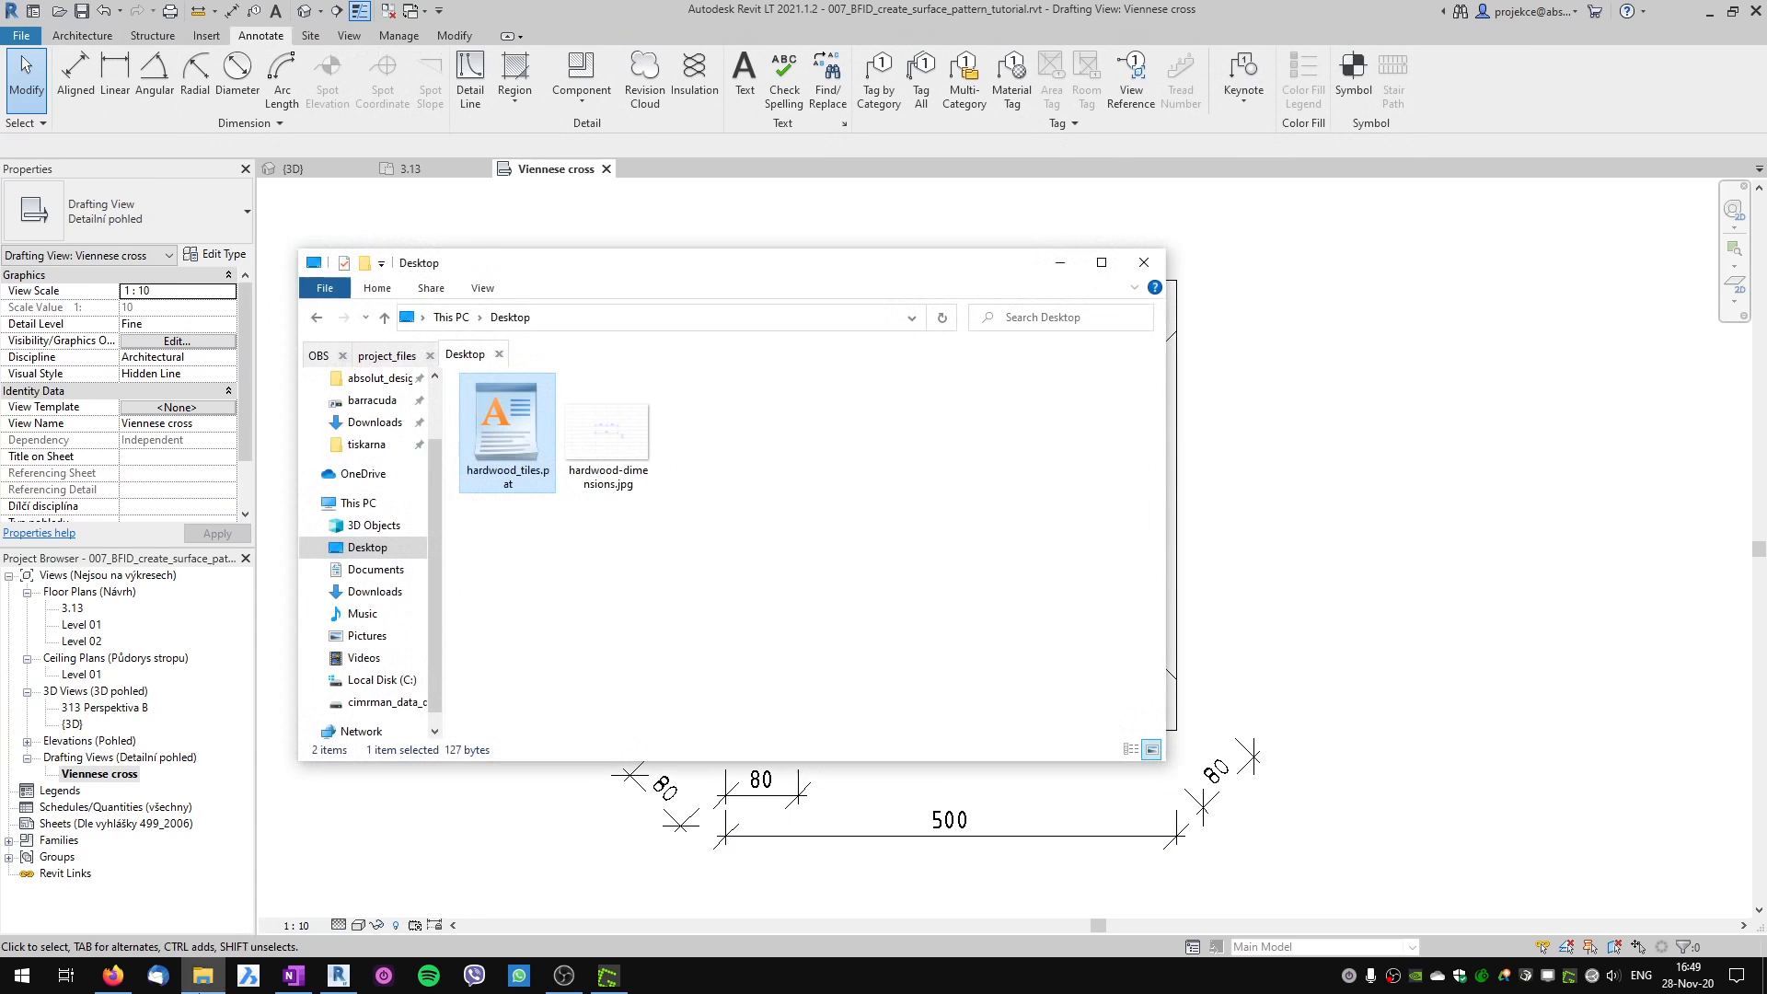
right_click(538, 537)
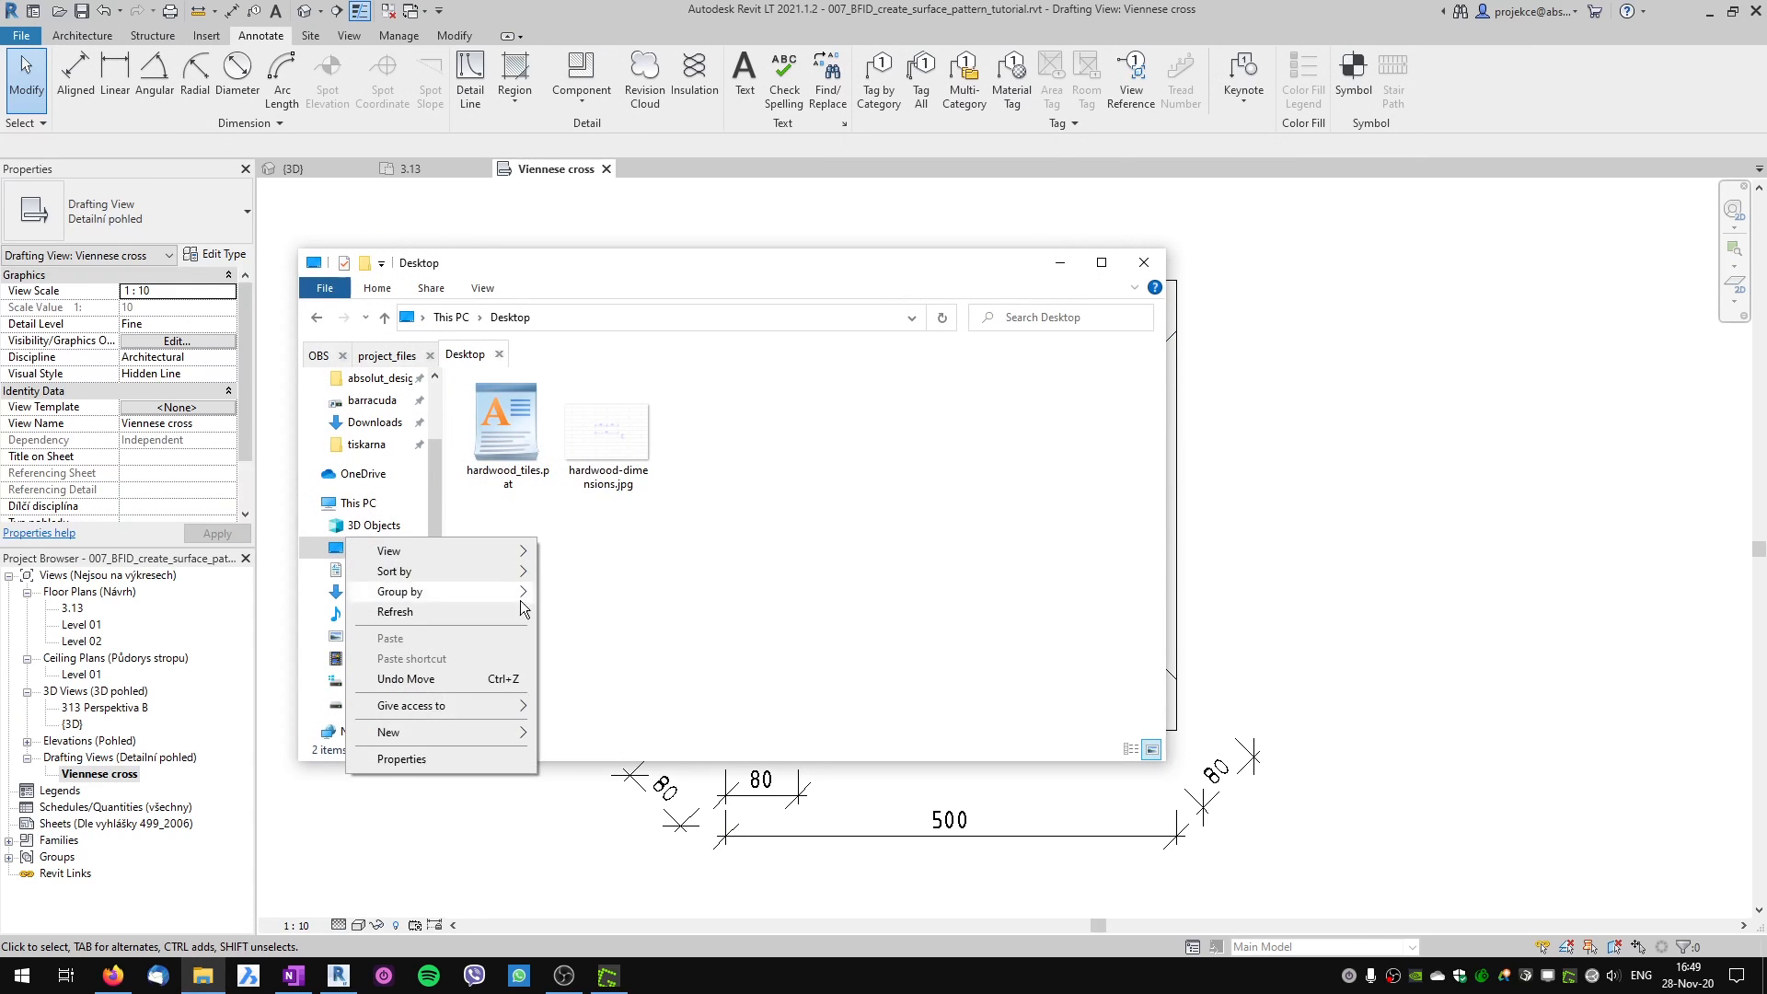
mouse_move(441, 729)
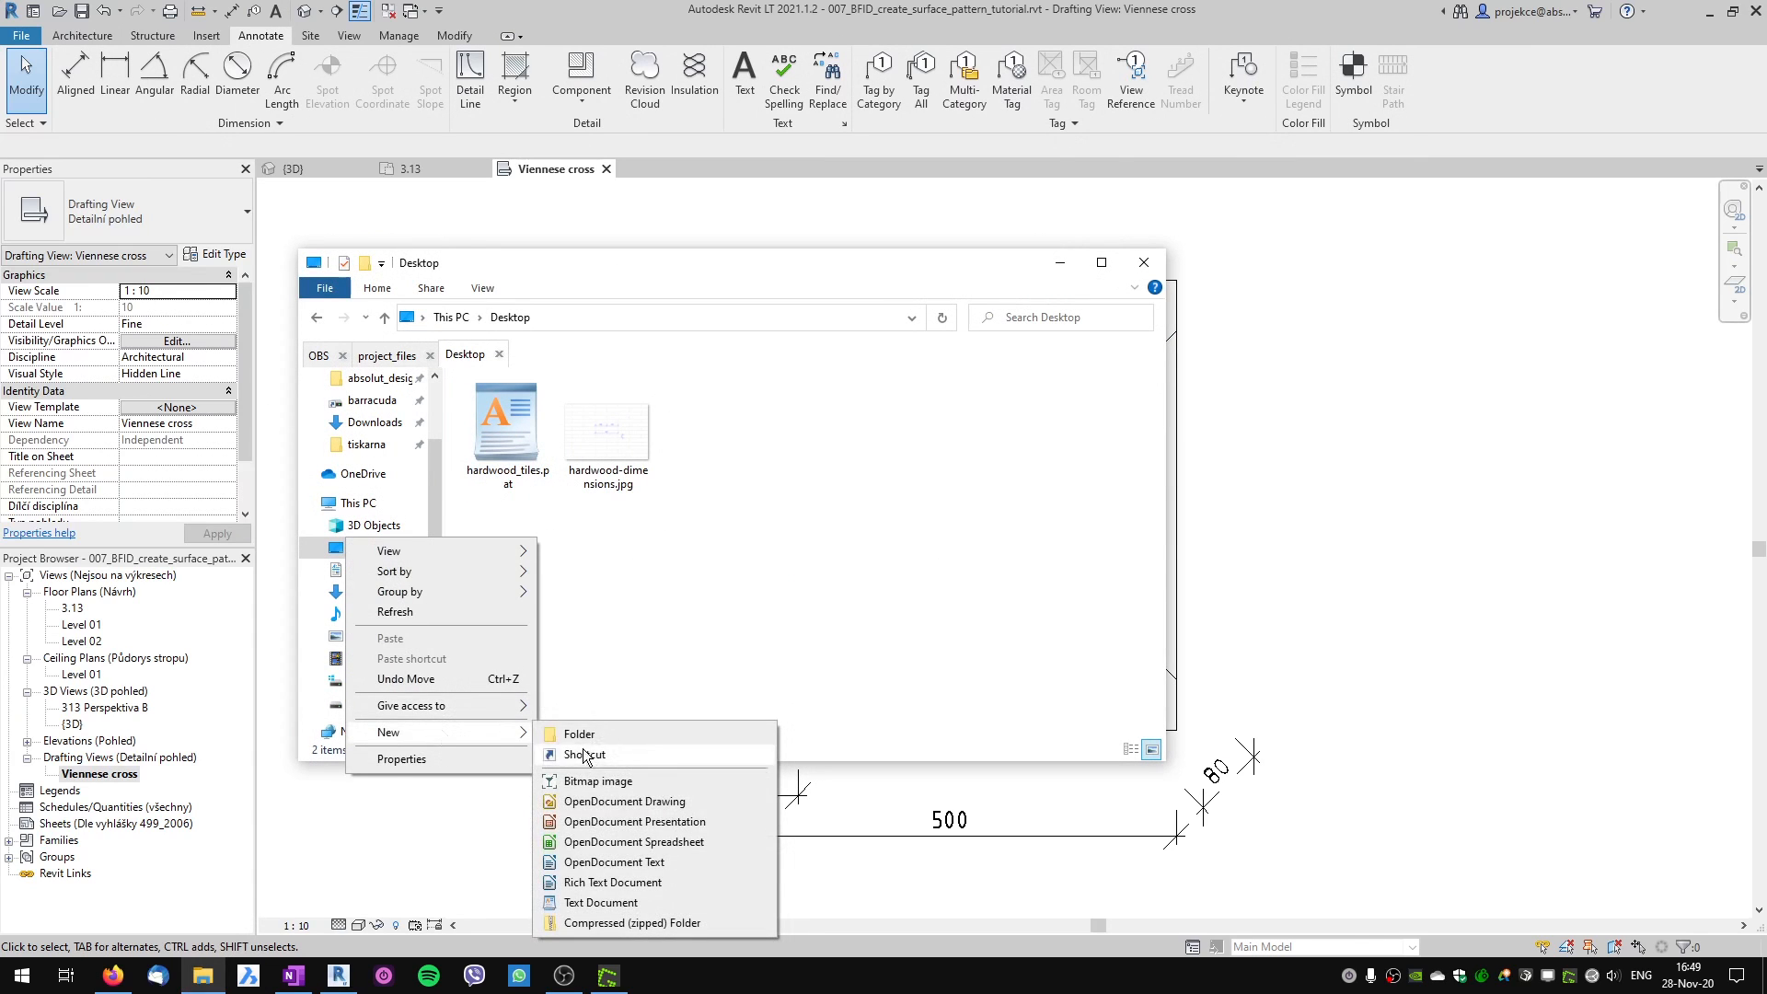
click(591, 902)
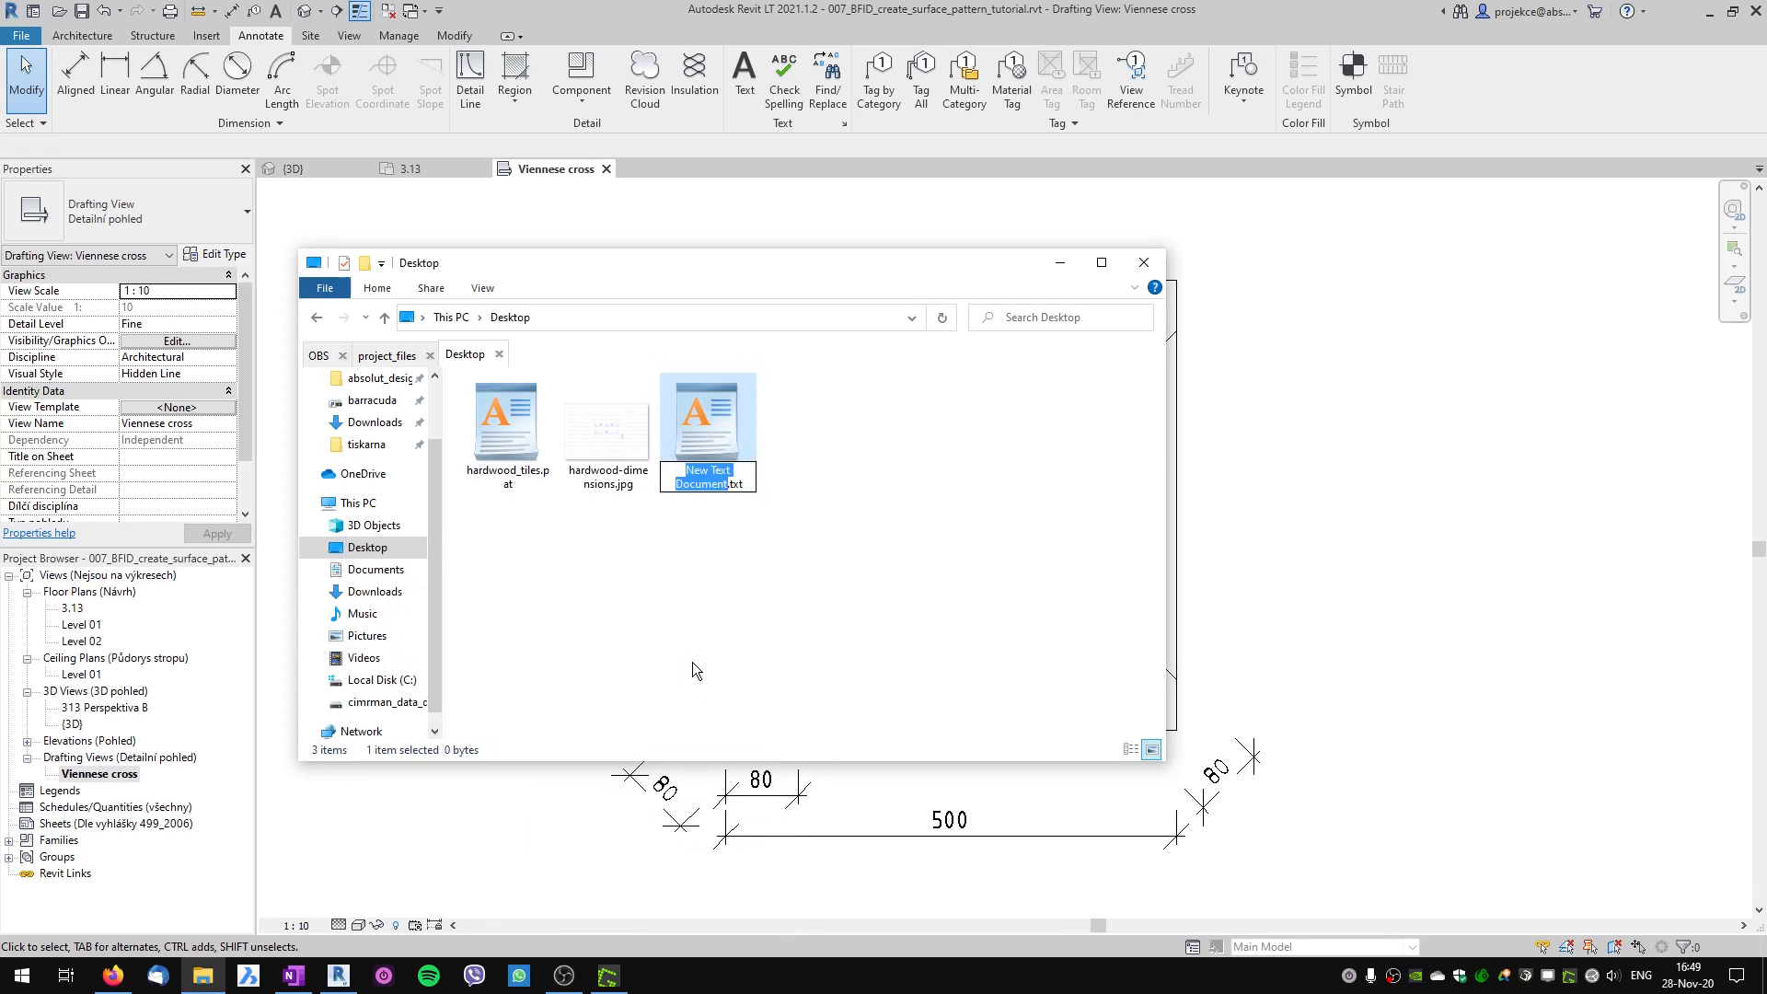
text(vin)
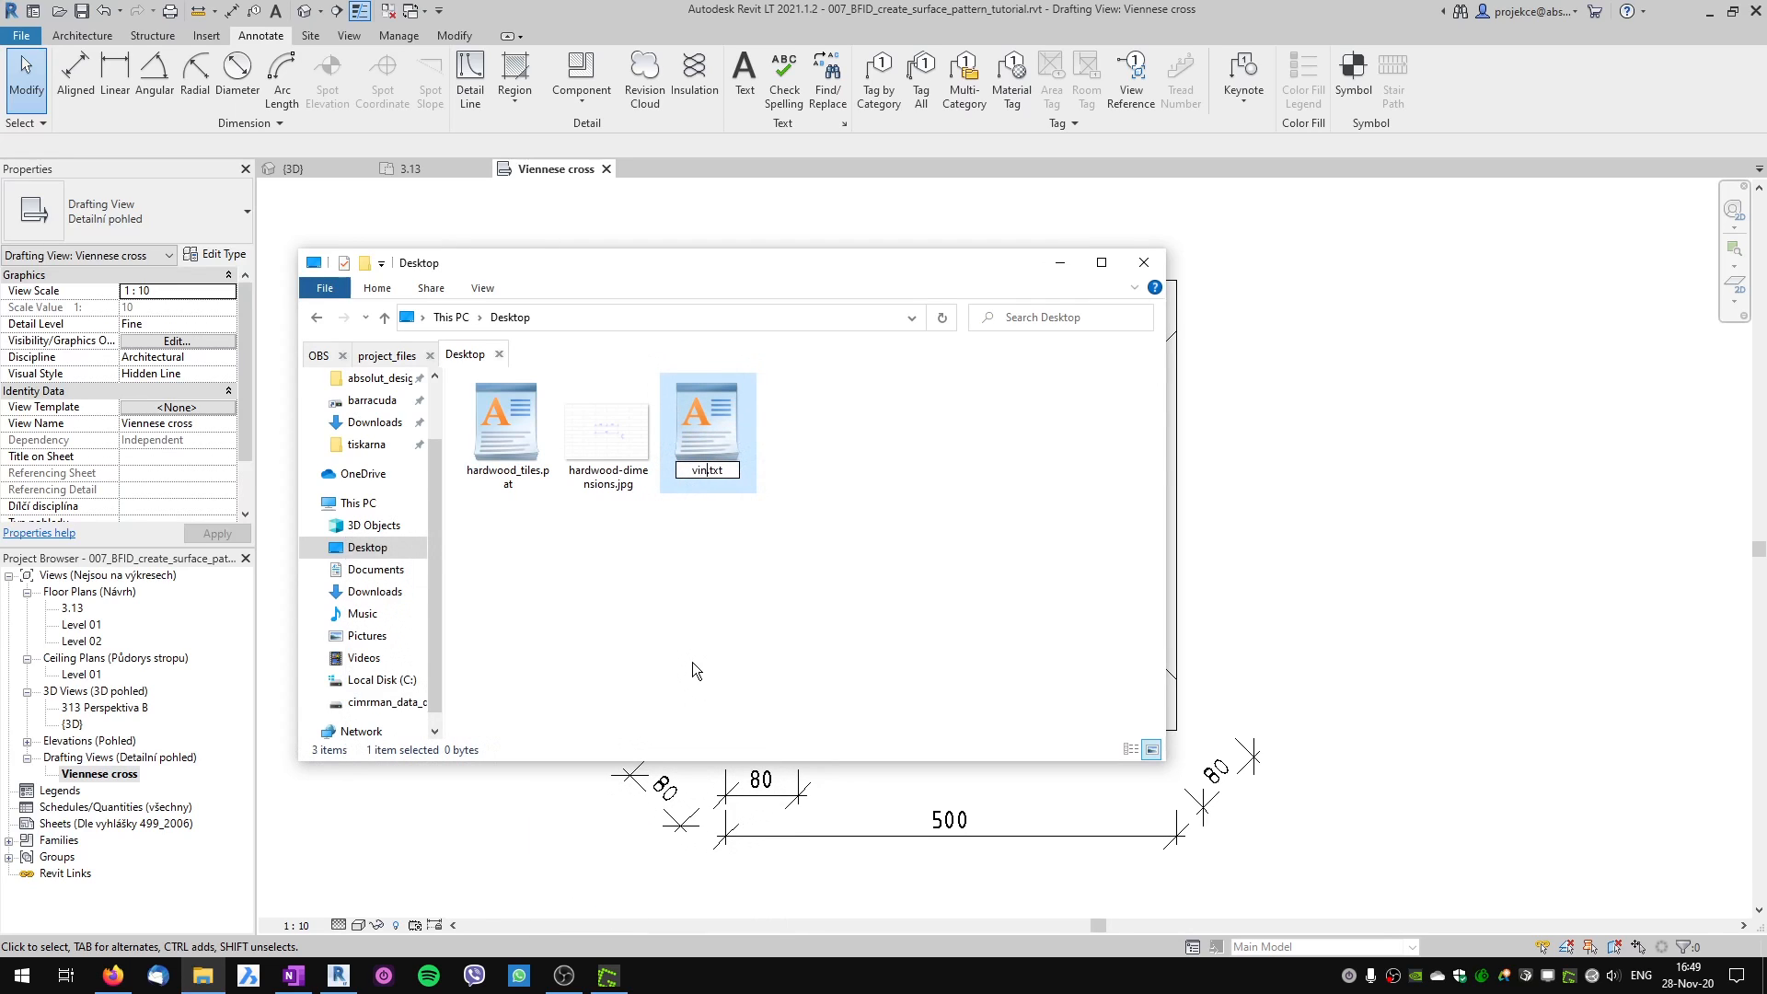
text(nese_cross)
key(Return)
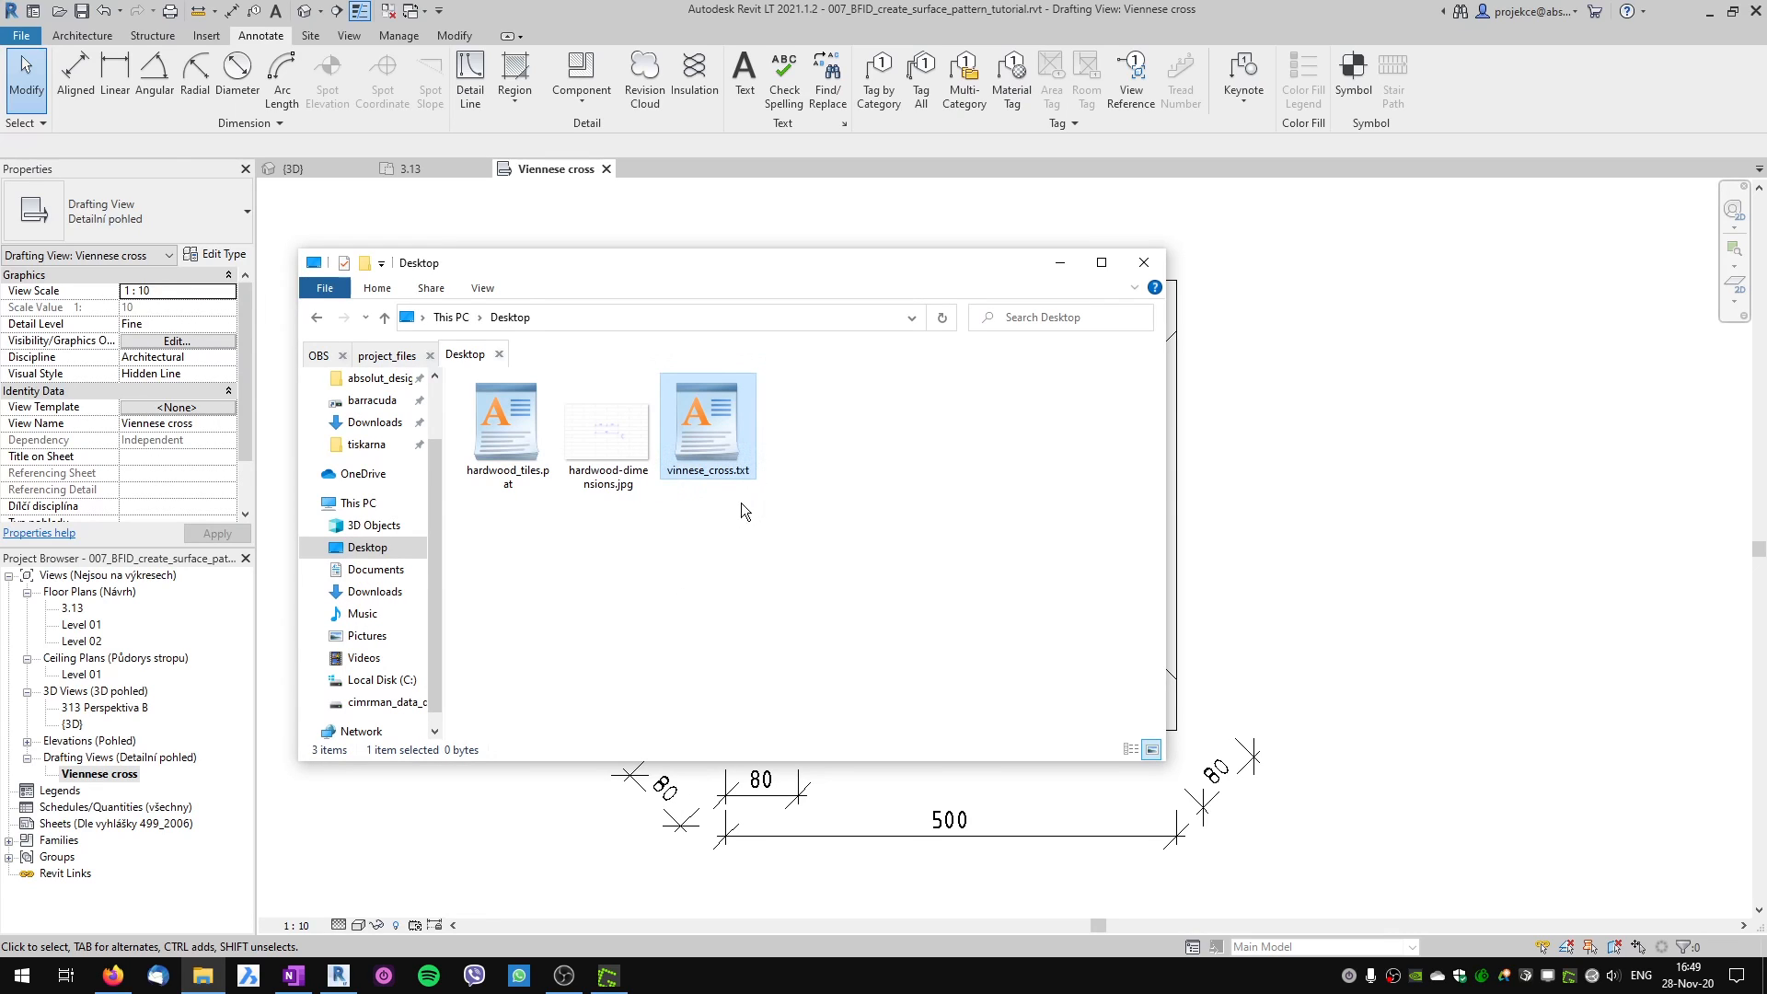
Change the extension of the vinnese_cross file to .pat, accept the extension change, and open the file in WordPad.
right_click(737, 440)
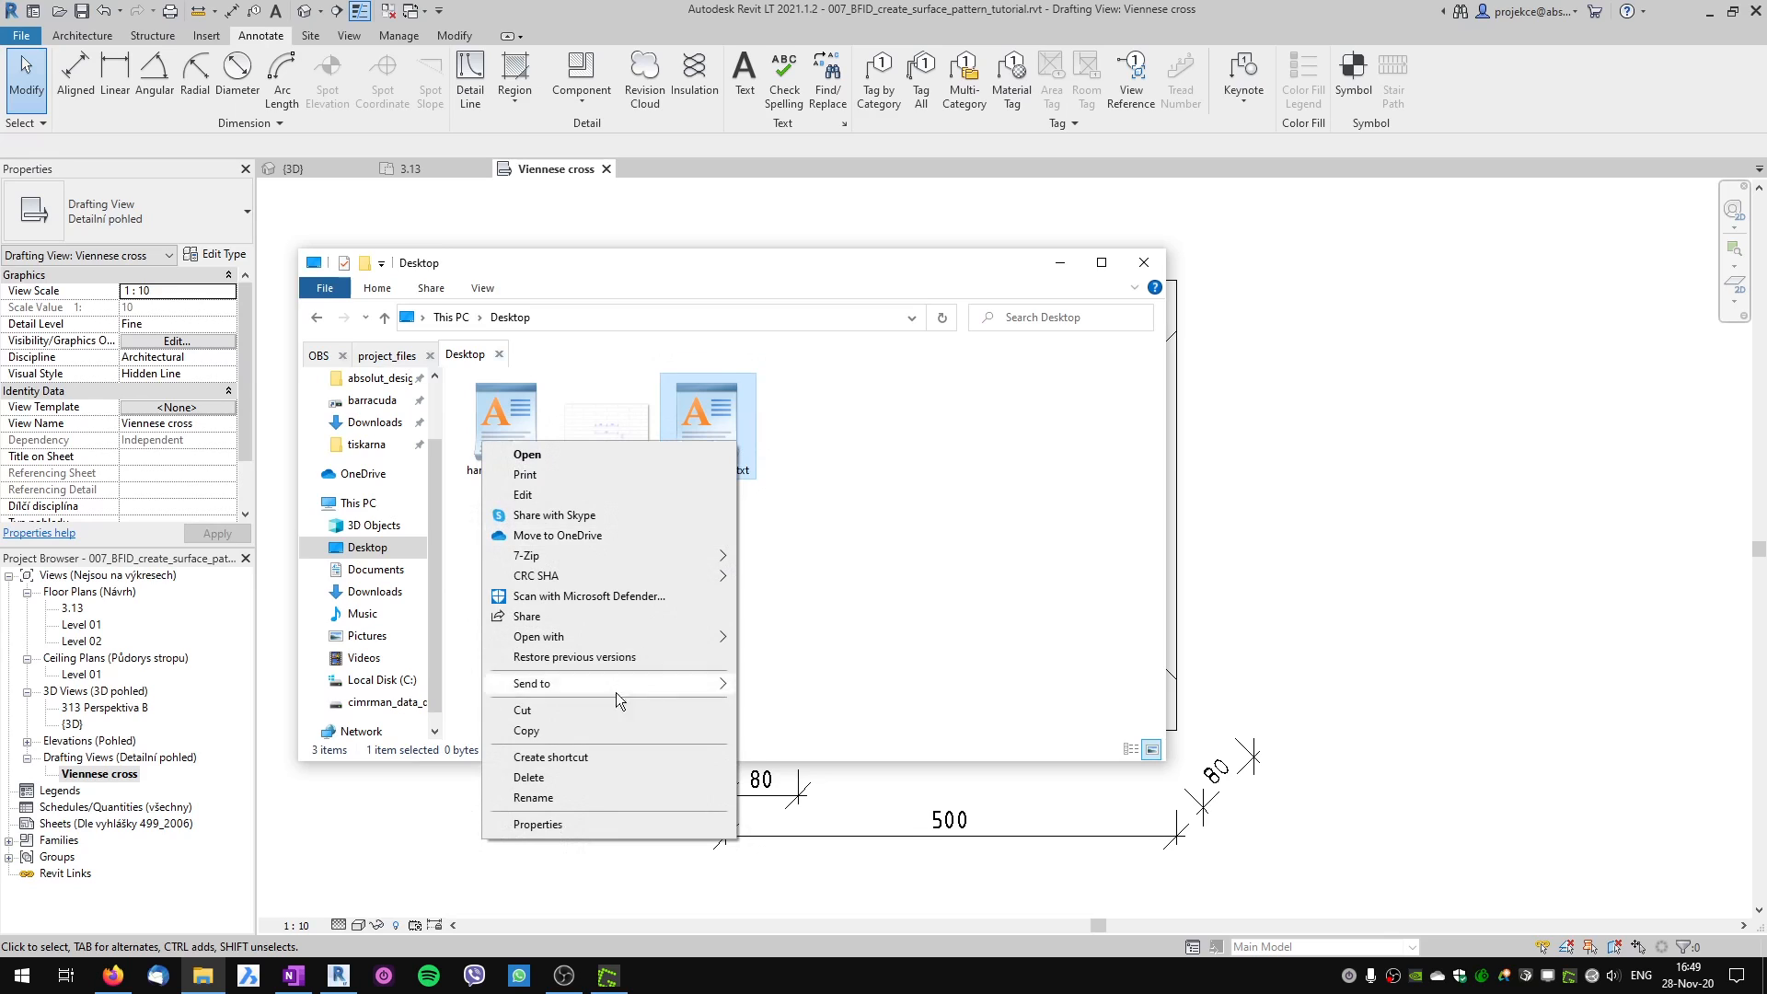
click(540, 798)
key(End)
key(BackSpace)
key(BackSpace)
key(BackSpace)
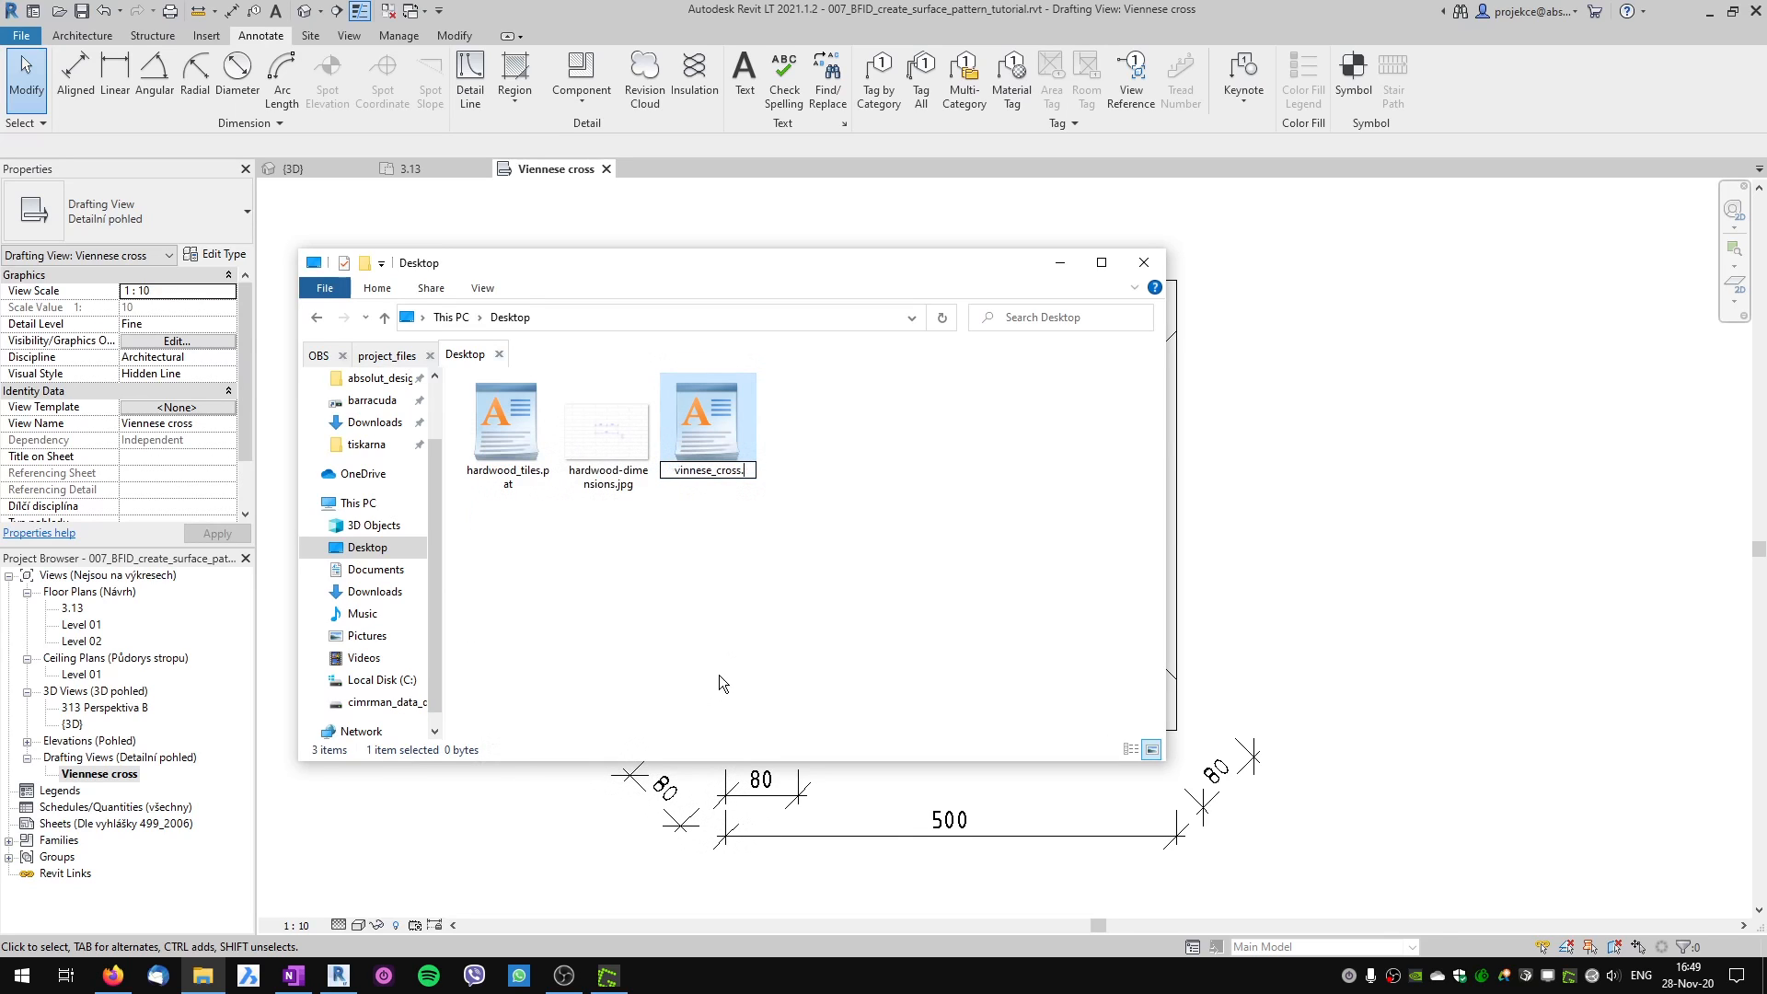
text(pat)
key(Return)
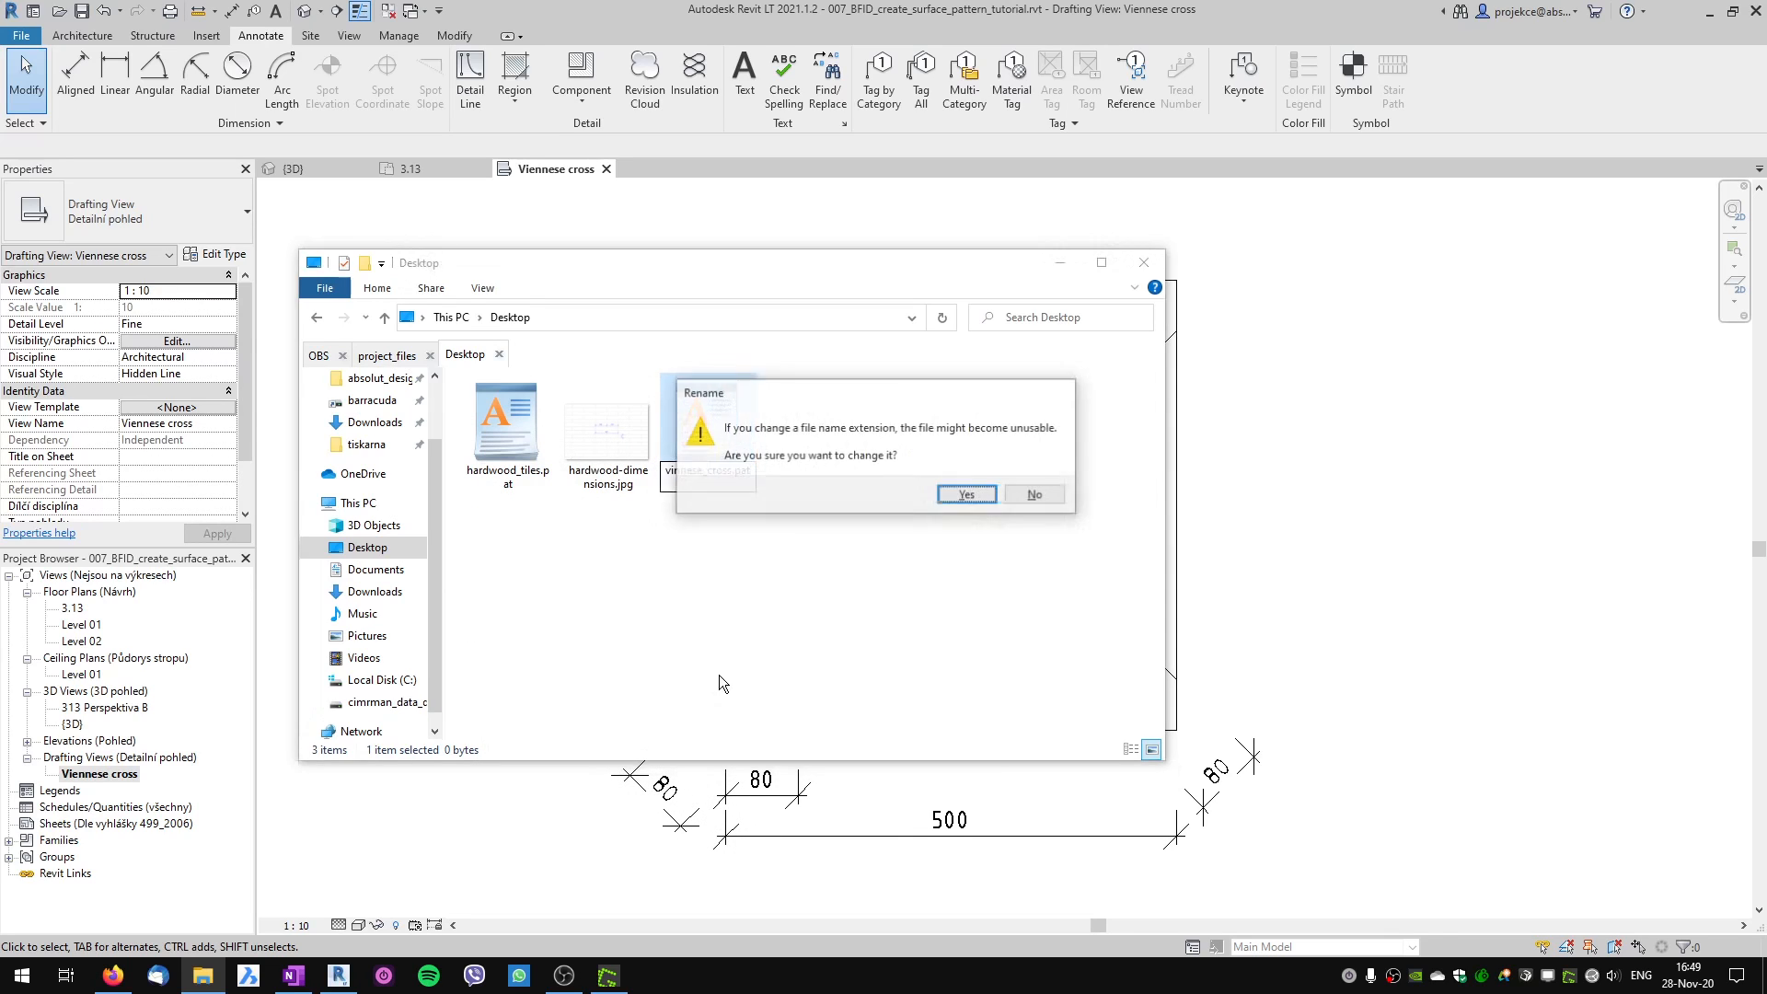
click(965, 495)
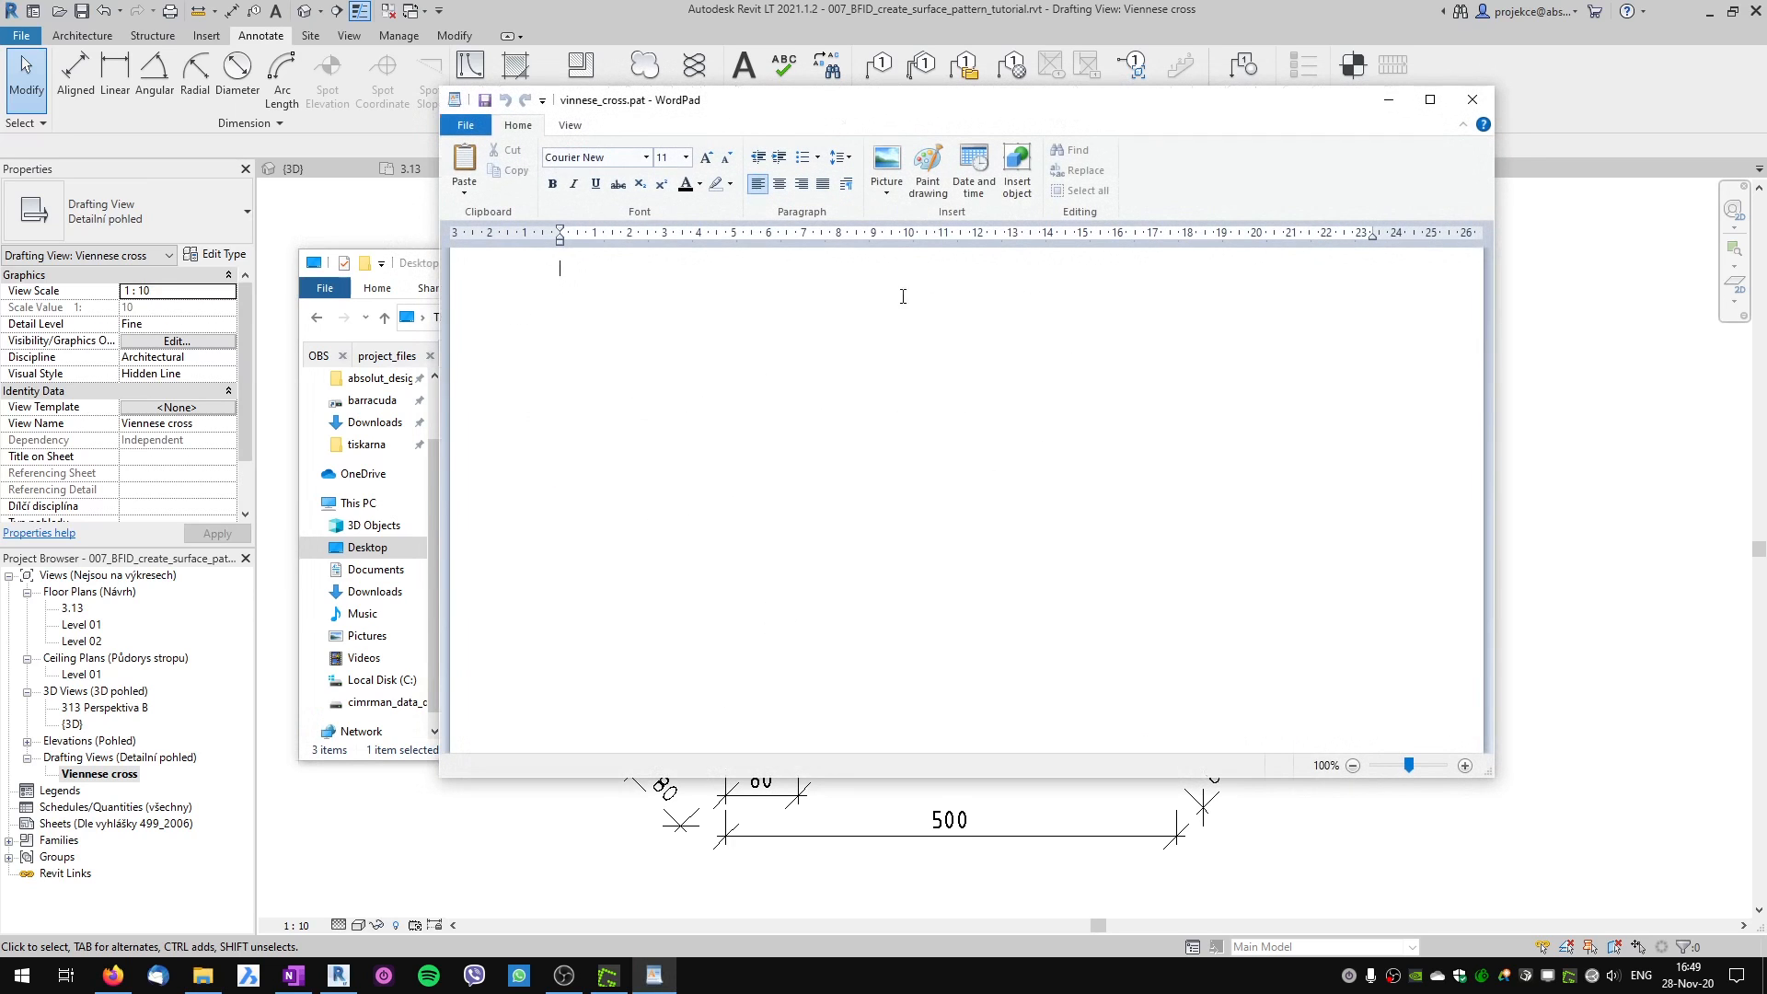
Write the header lines ";%UNITS=MM" and "*VIENNESE CROSS, viennese cross pattern" in the maximized pattern file.
click(1425, 104)
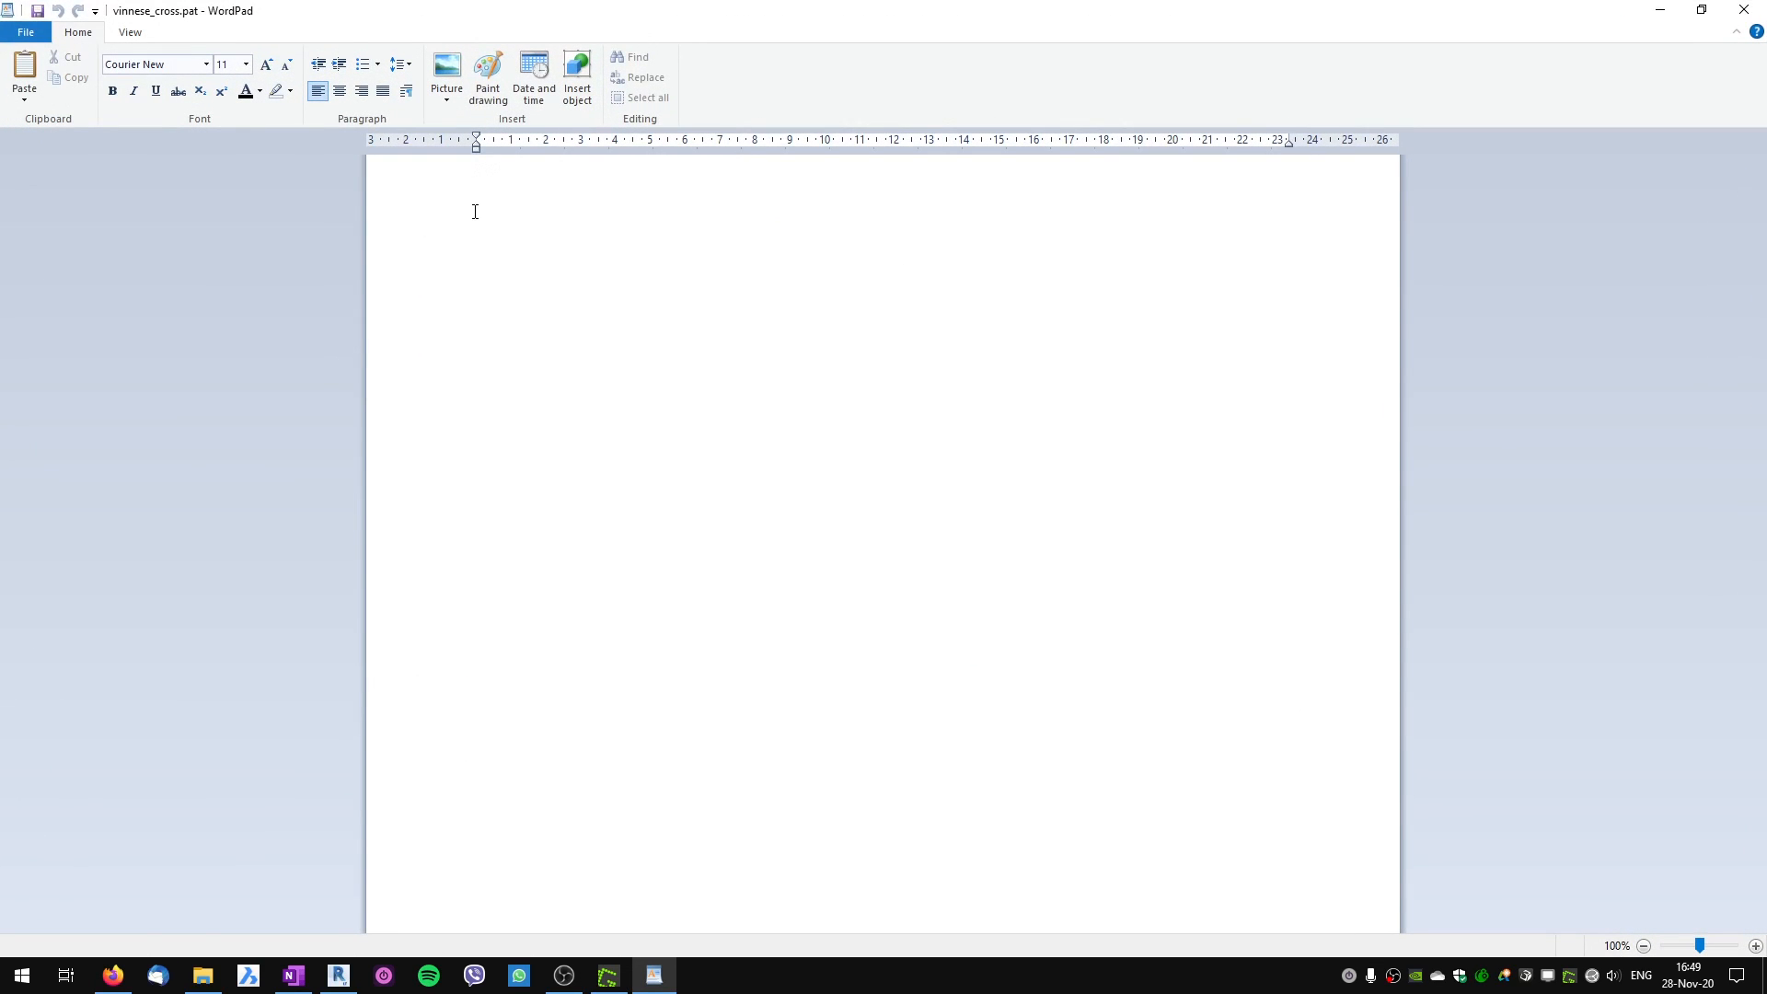
text(;%UNITS=MM )
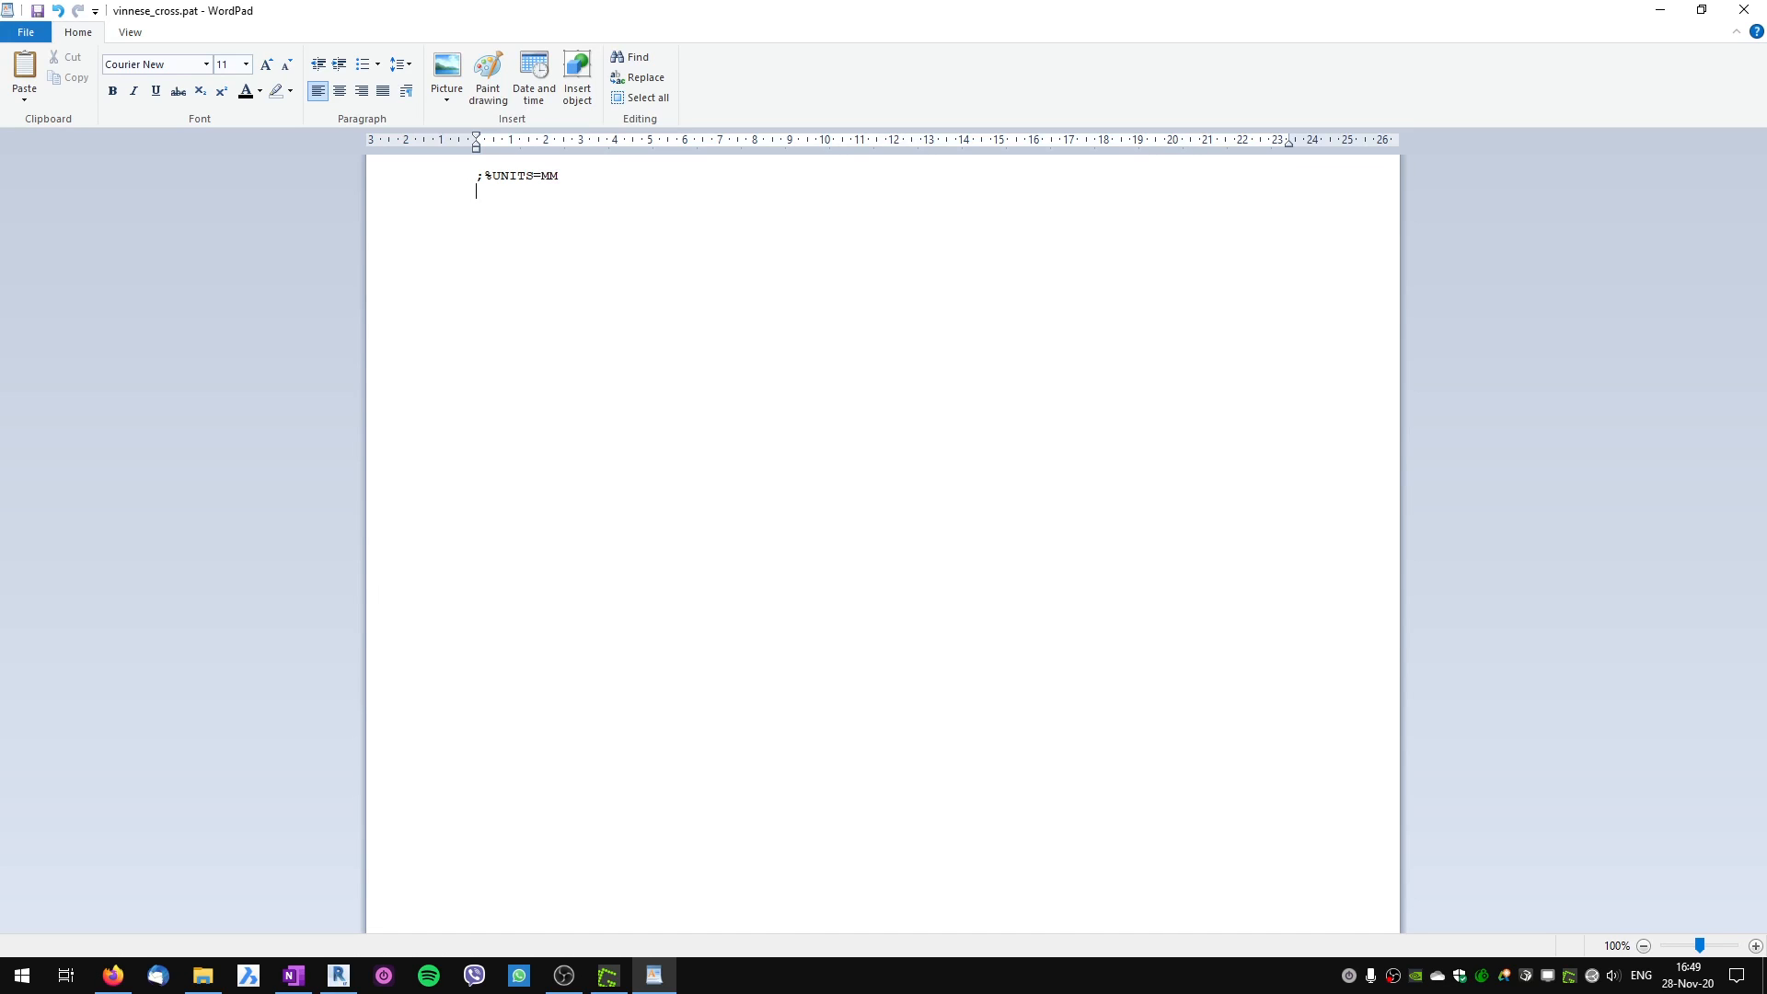
text(*)
key(Caps_Lock)
text(VIENNESE CROSS,)
key(Caps_Lock)
text(viennese cross pattern ;)
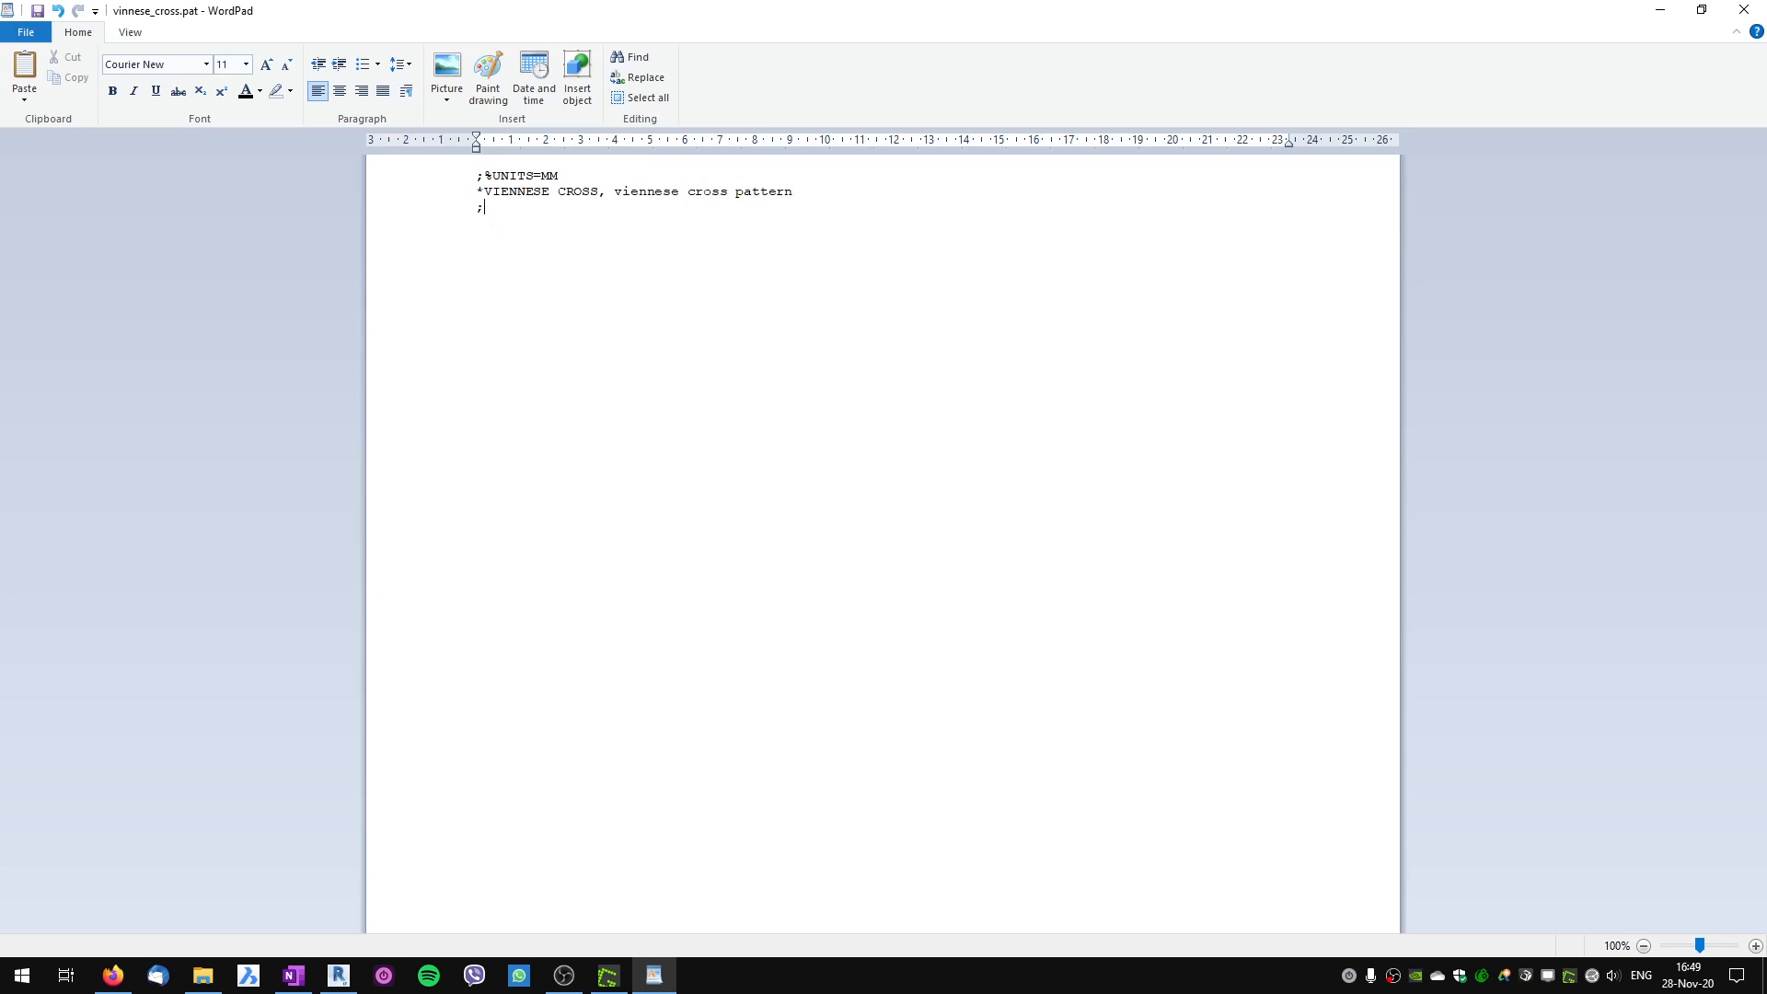
Complete the third header line of the pattern file as ";%TYPE=MODEL".
text(%MODEL=)
key(BackSpace)
key(BackSpace)
key(BackSpace)
key(BackSpace)
key(BackSpace)
key(BackSpace)
text(TYPE=MODEL)
Switch to the Greenshot image editor and mark the square's bottom and left edges with freehand red lines.
click(607, 976)
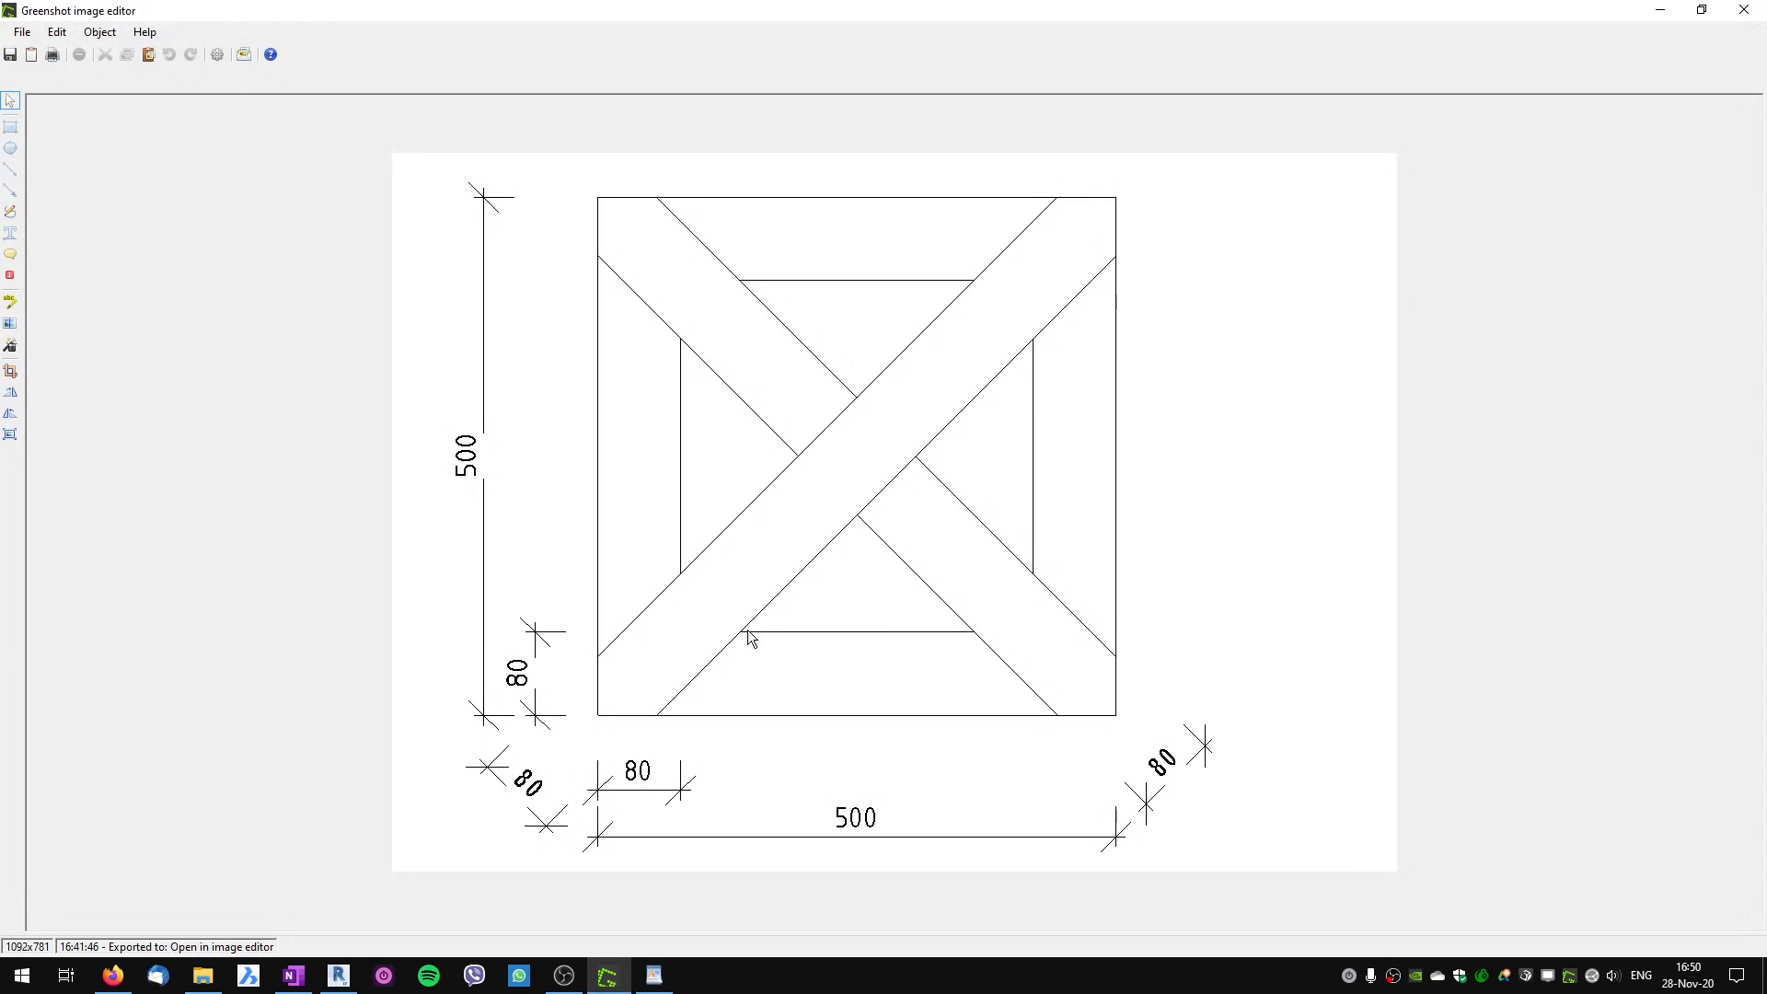
click(10, 211)
drag(596, 719, 1428, 716)
mouse_move(605, 708)
mouse_down()
mouse_move(580, 438)
mouse_move(603, 172)
mouse_up()
Return to WordPad and add the square's outline definitions "0, 0,0, 0,500" and "90, 0,0, 0,500" below the header.
key(alt+Tab)
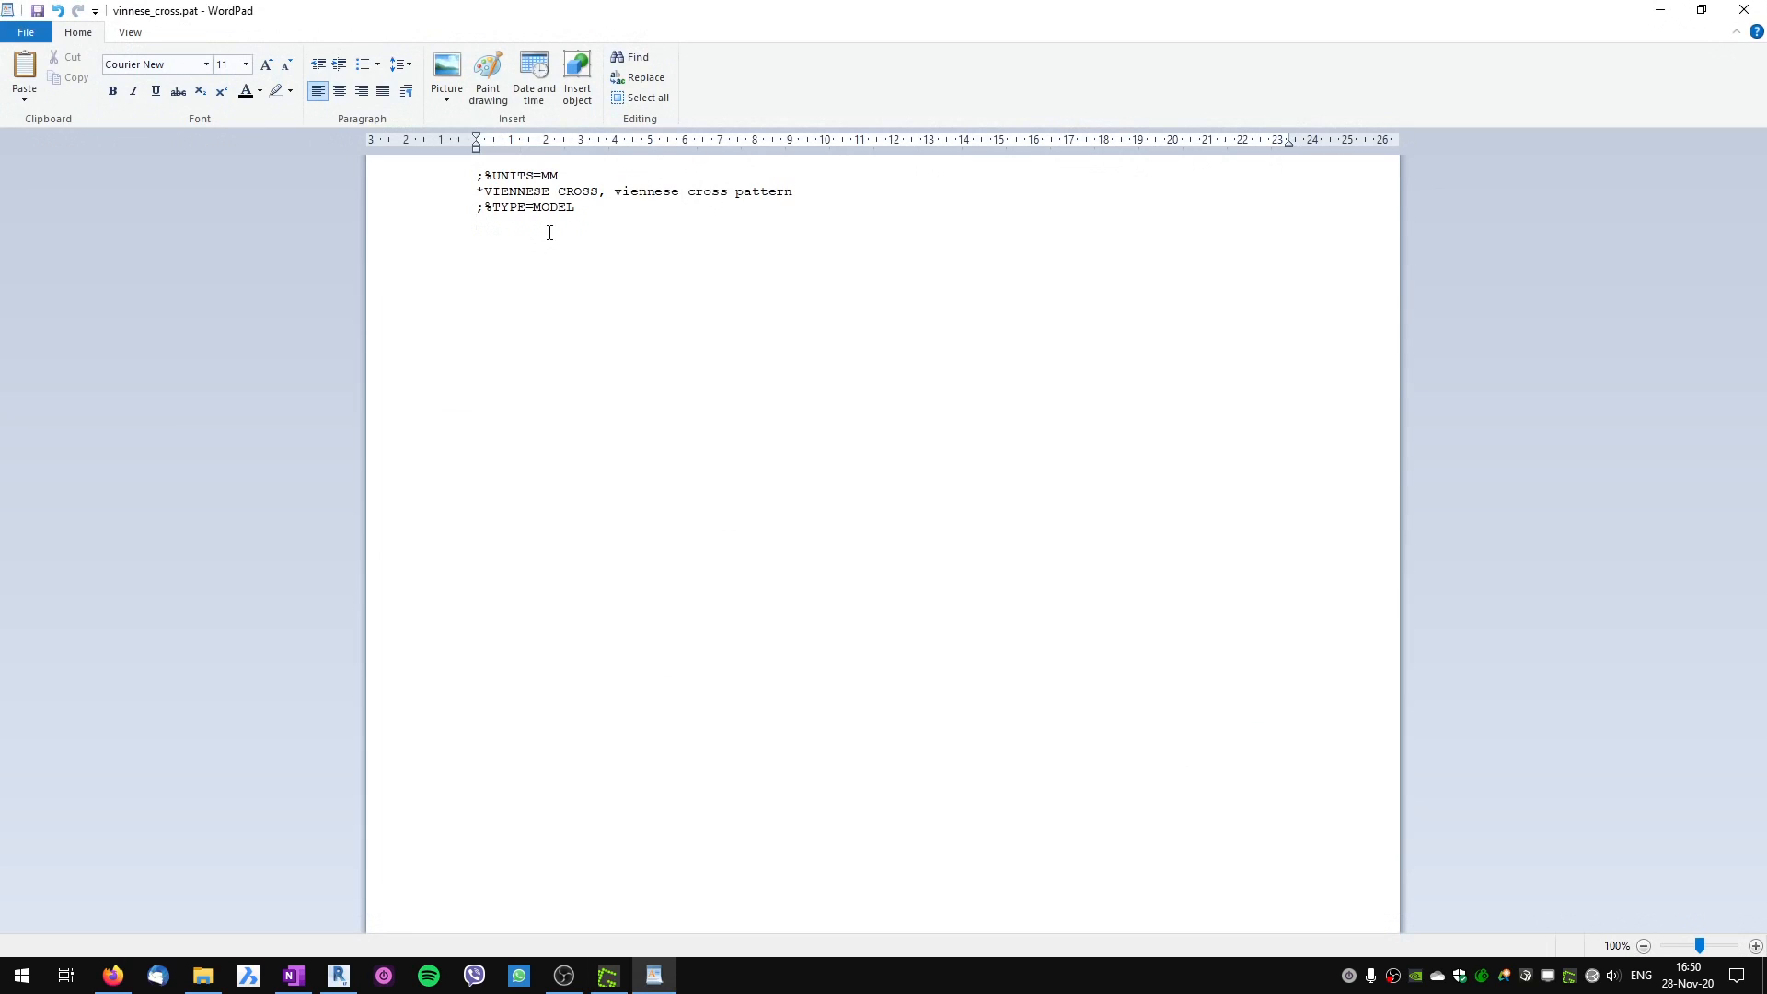
text(0, 0,0, 0,)
key(alt+Tab)
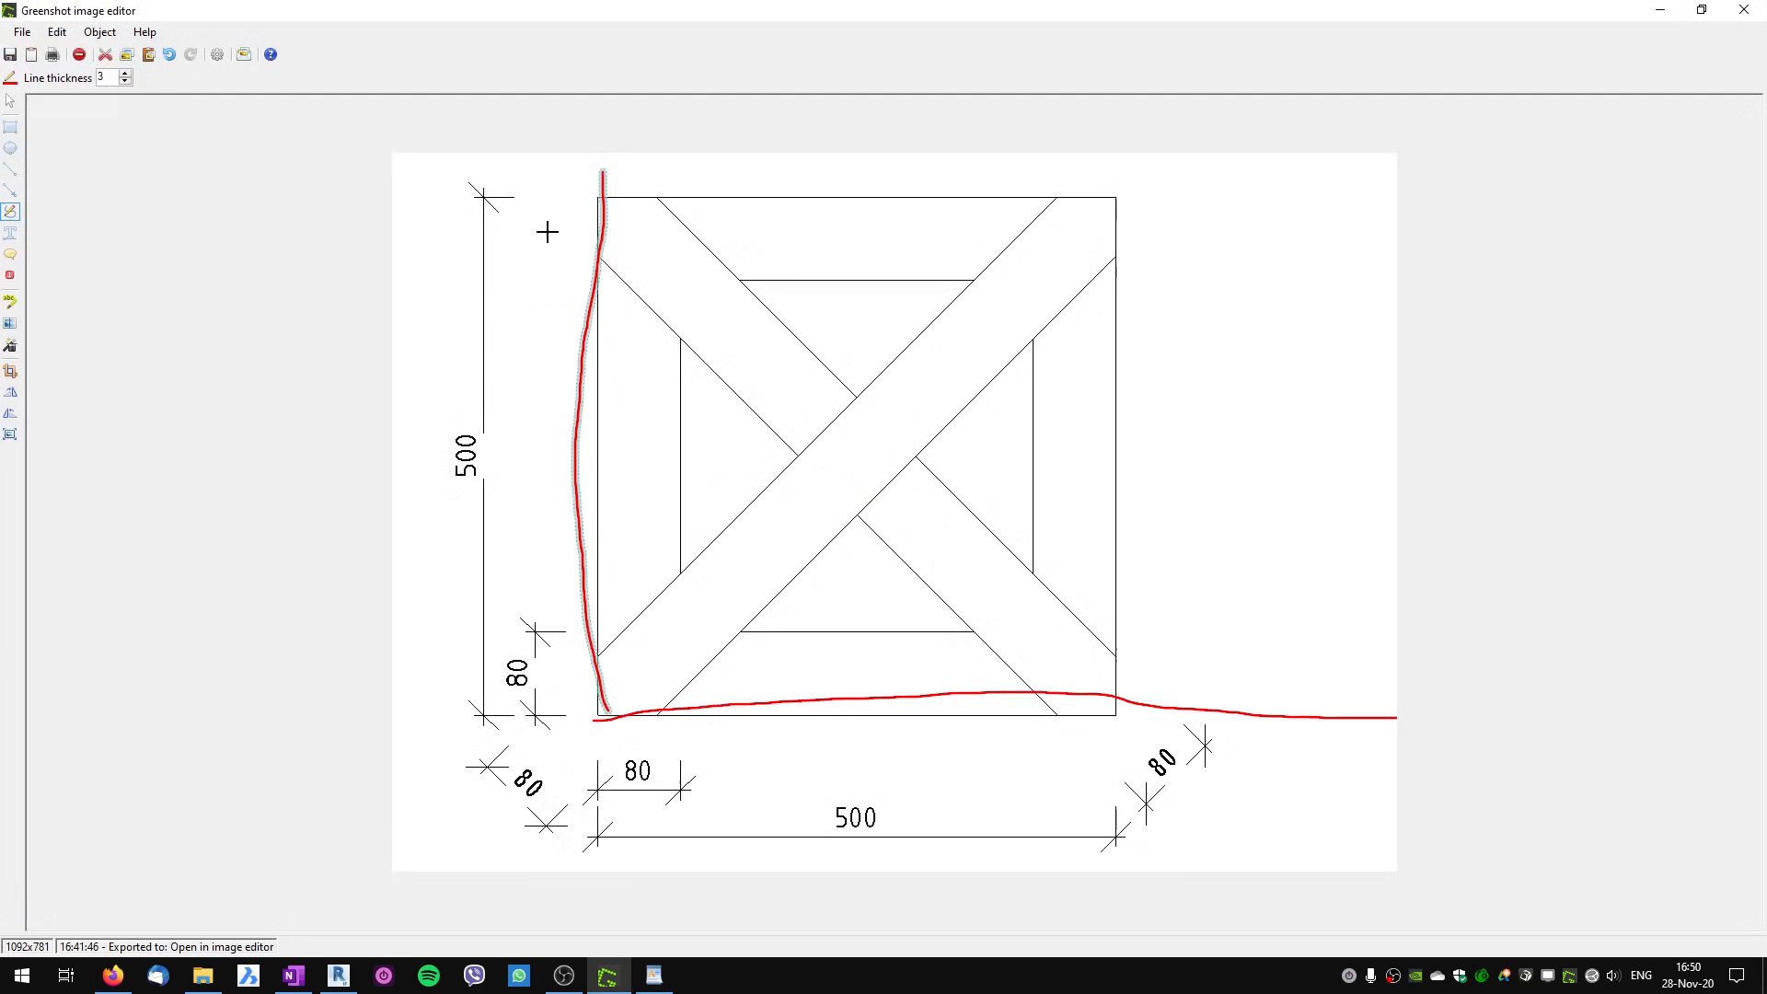
key(alt+Tab)
text(500)
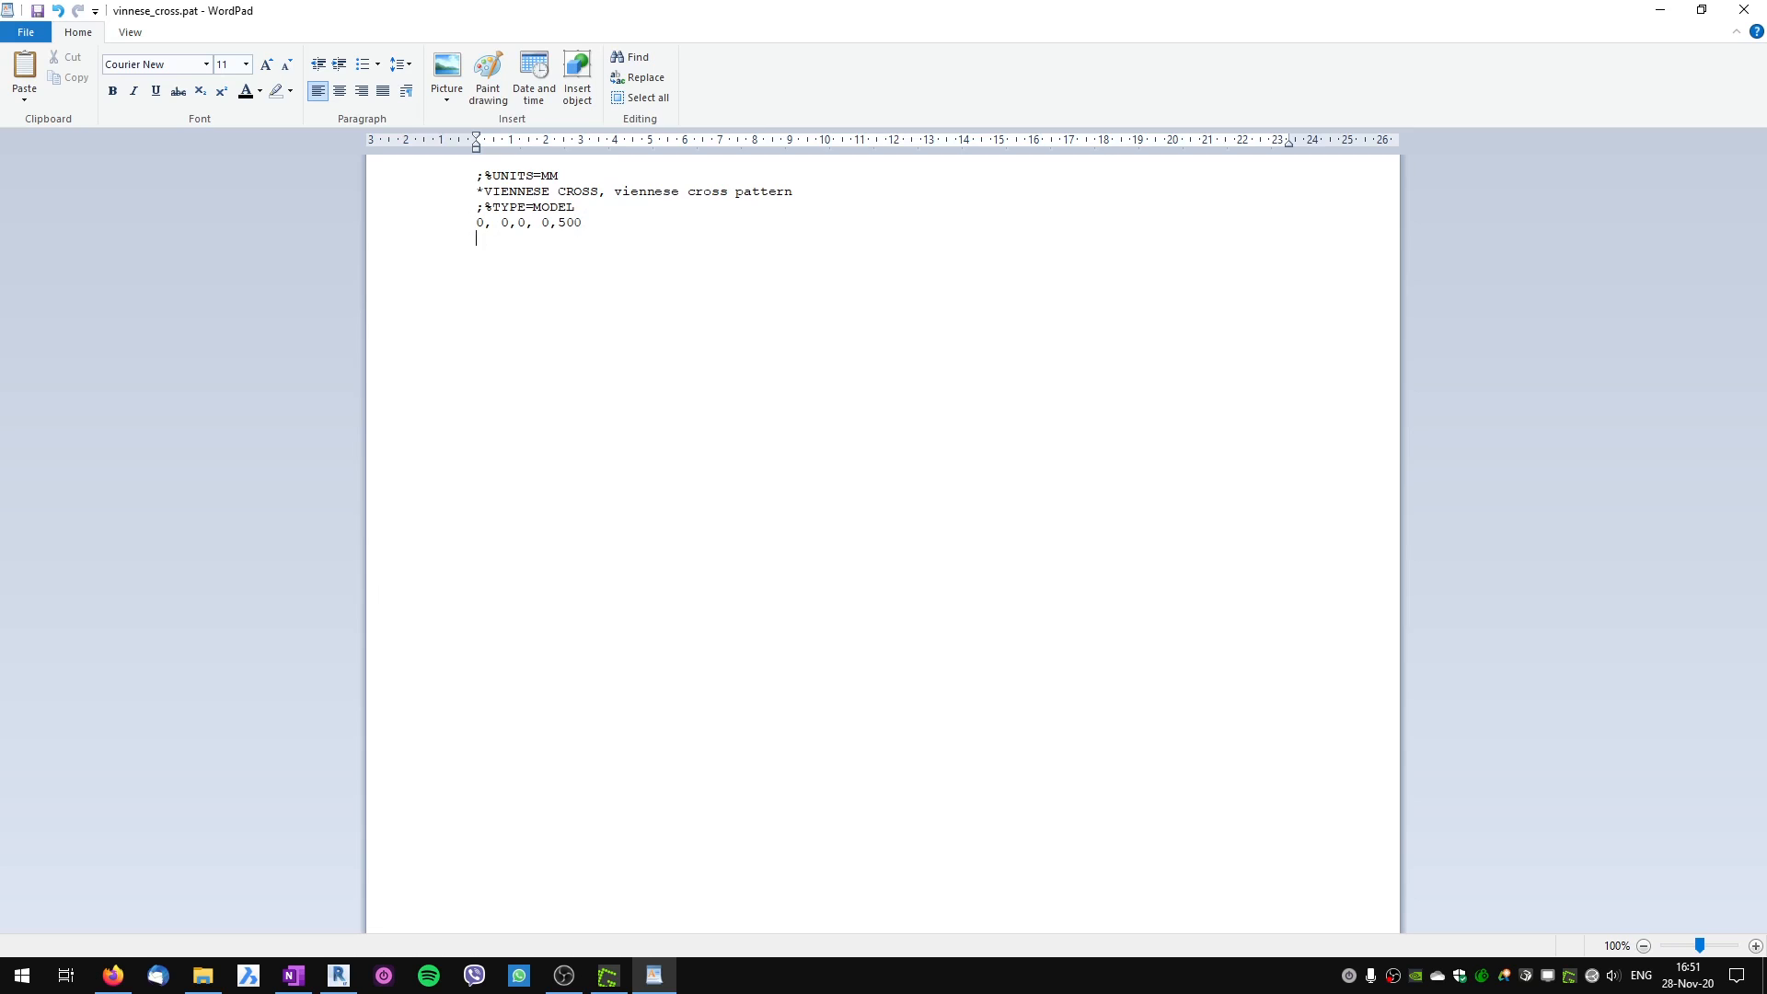
text(90, 0,0,)
text(0,500)
Switch to Revit LT, open floor plan 3.13, and open the material selection for the floor's Finish 2 layer.
click(339, 976)
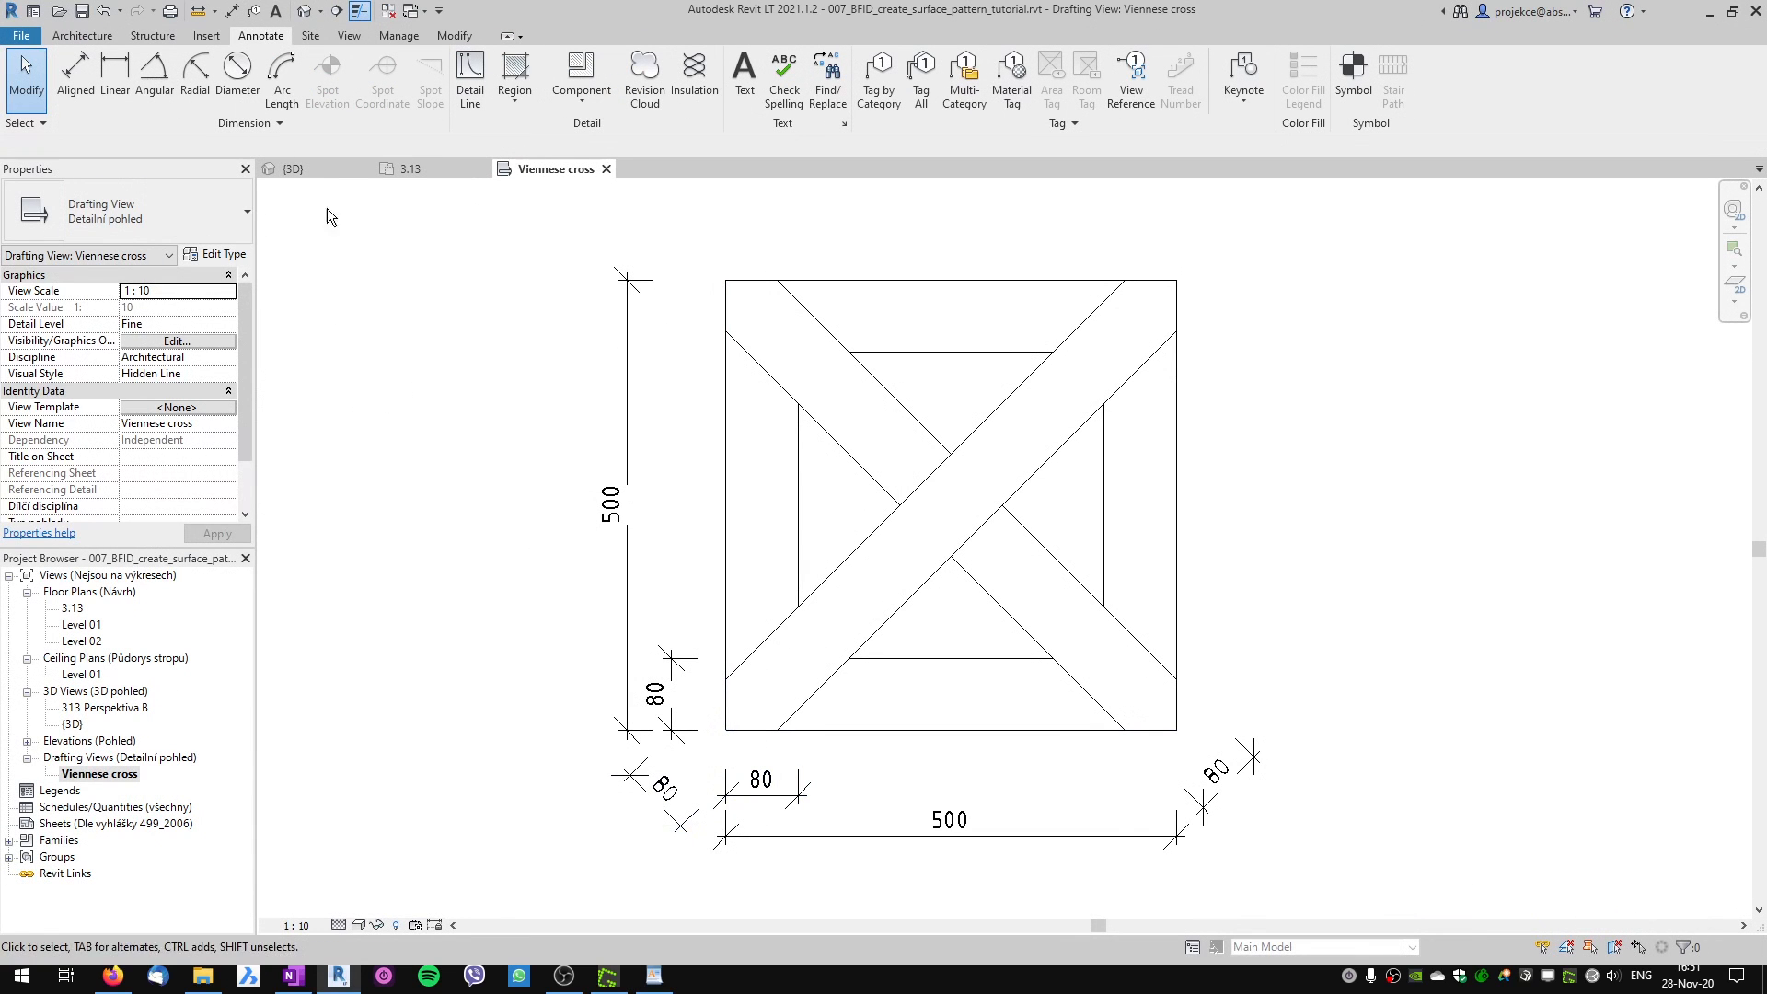
click(414, 170)
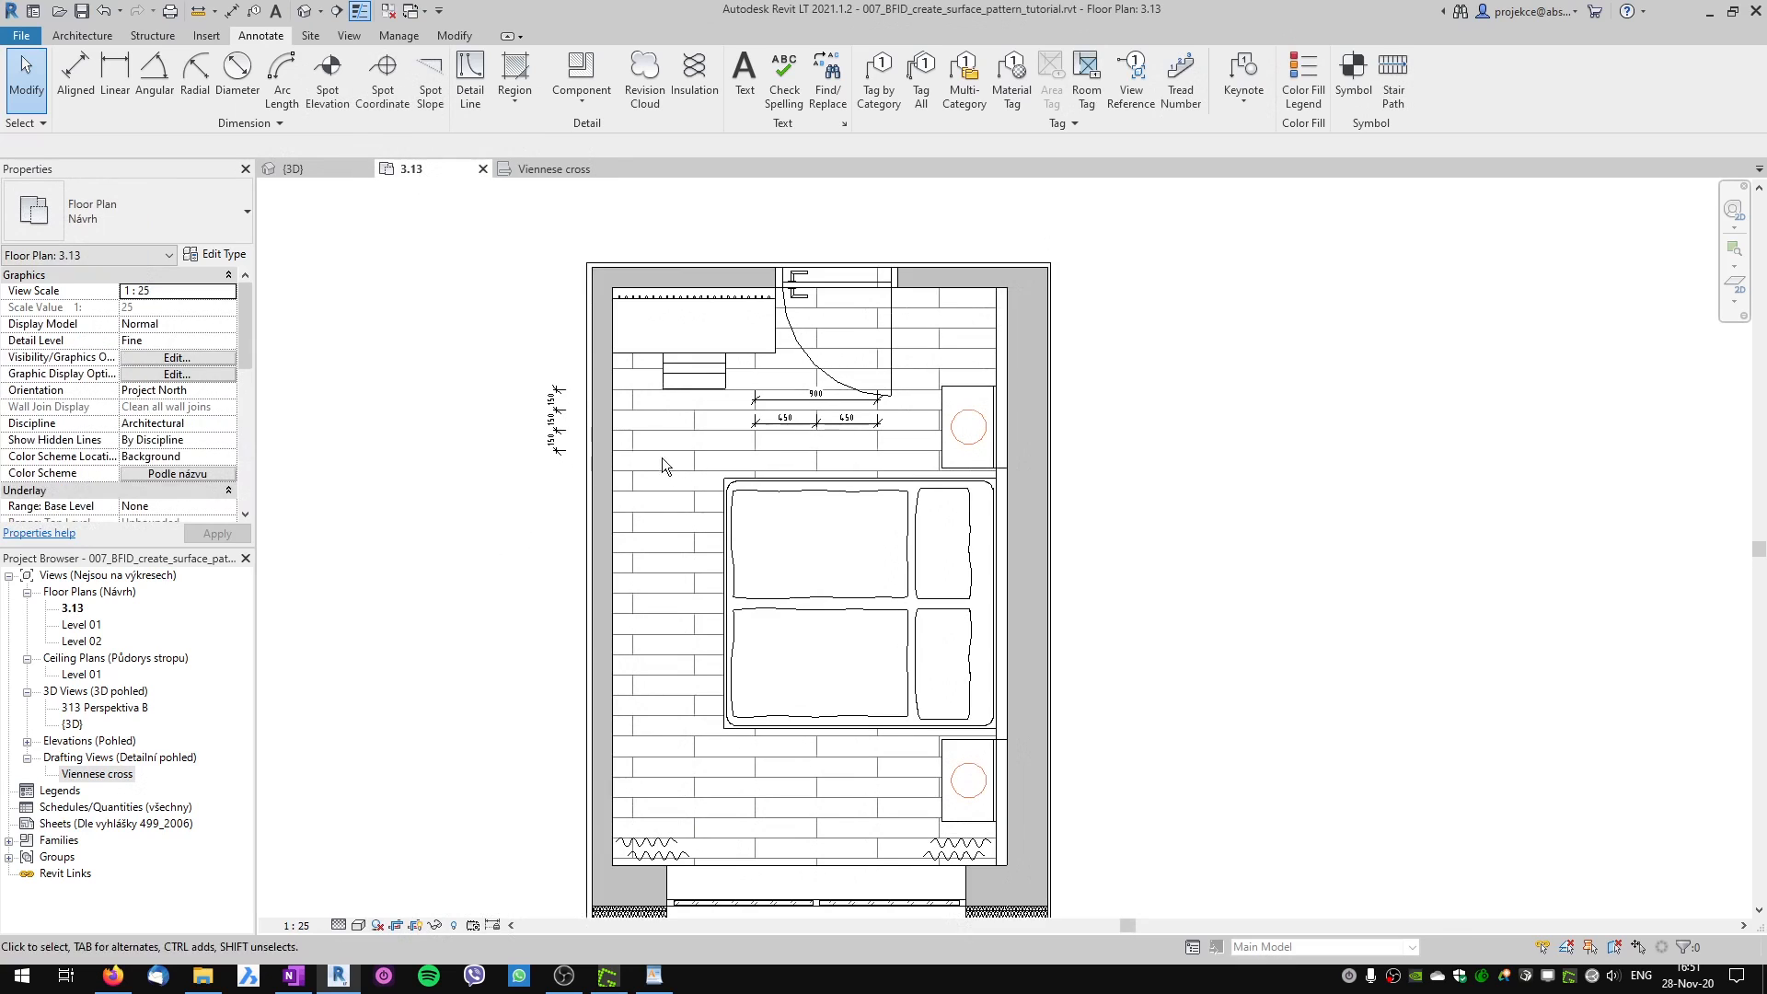
click(660, 493)
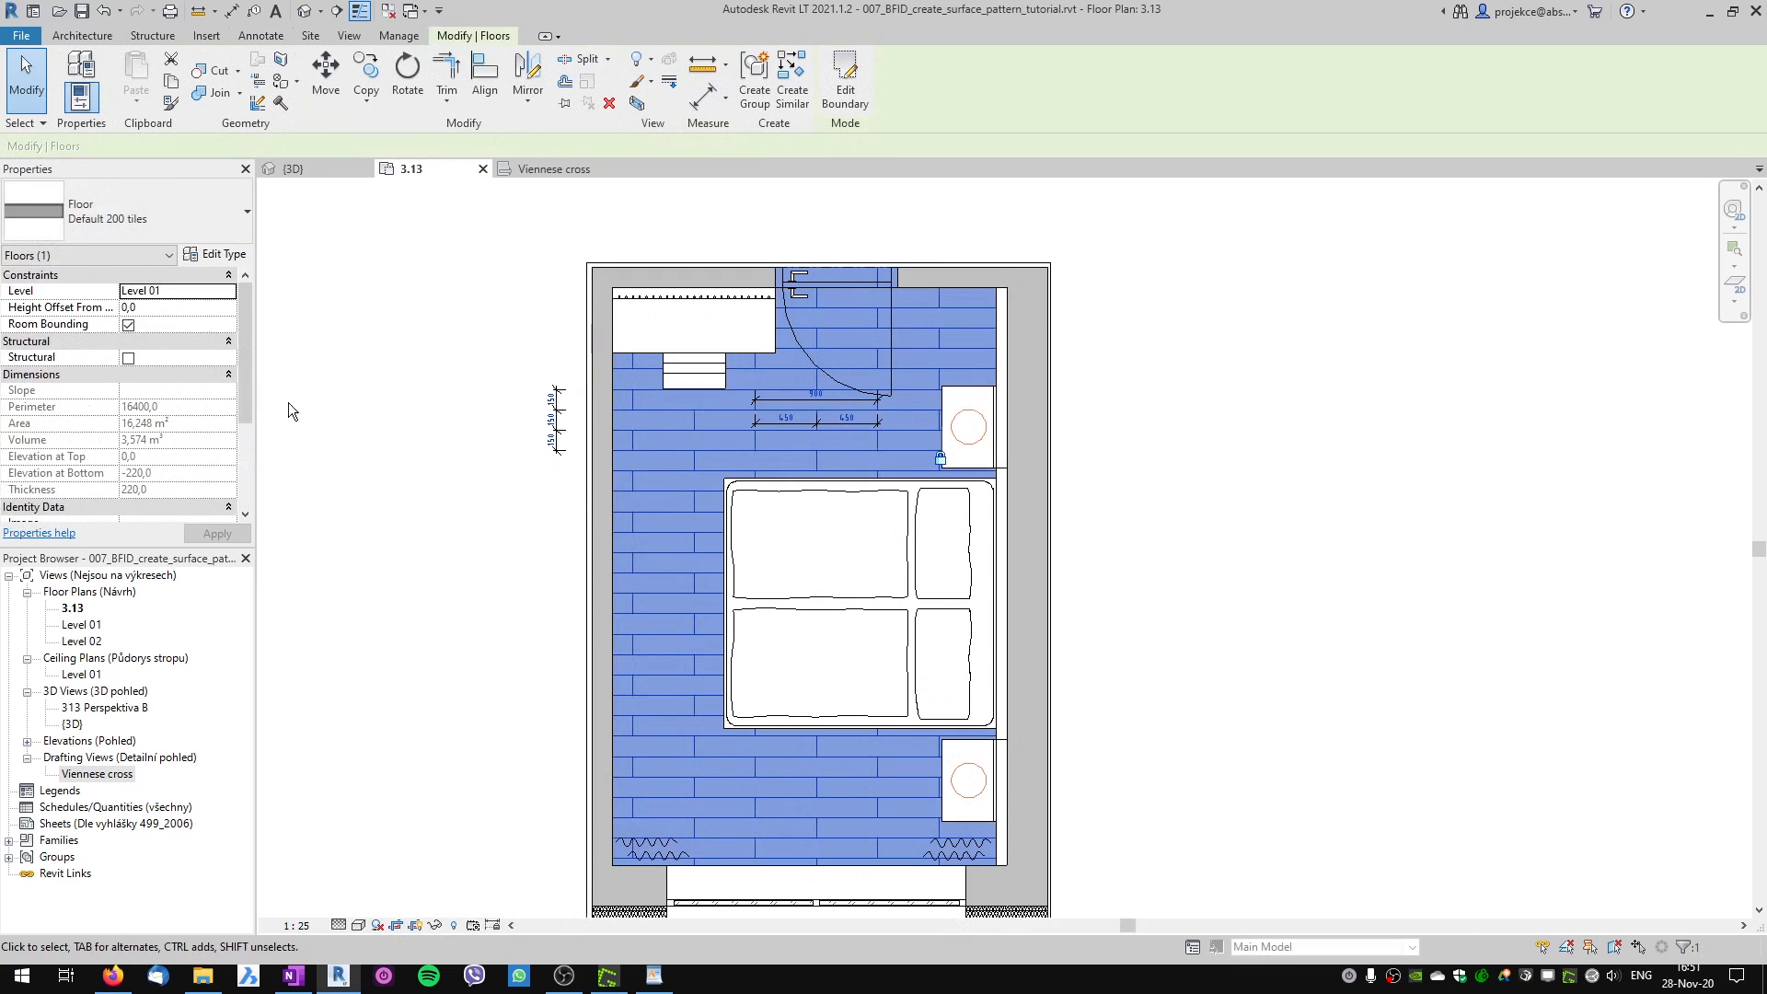
click(216, 254)
click(724, 257)
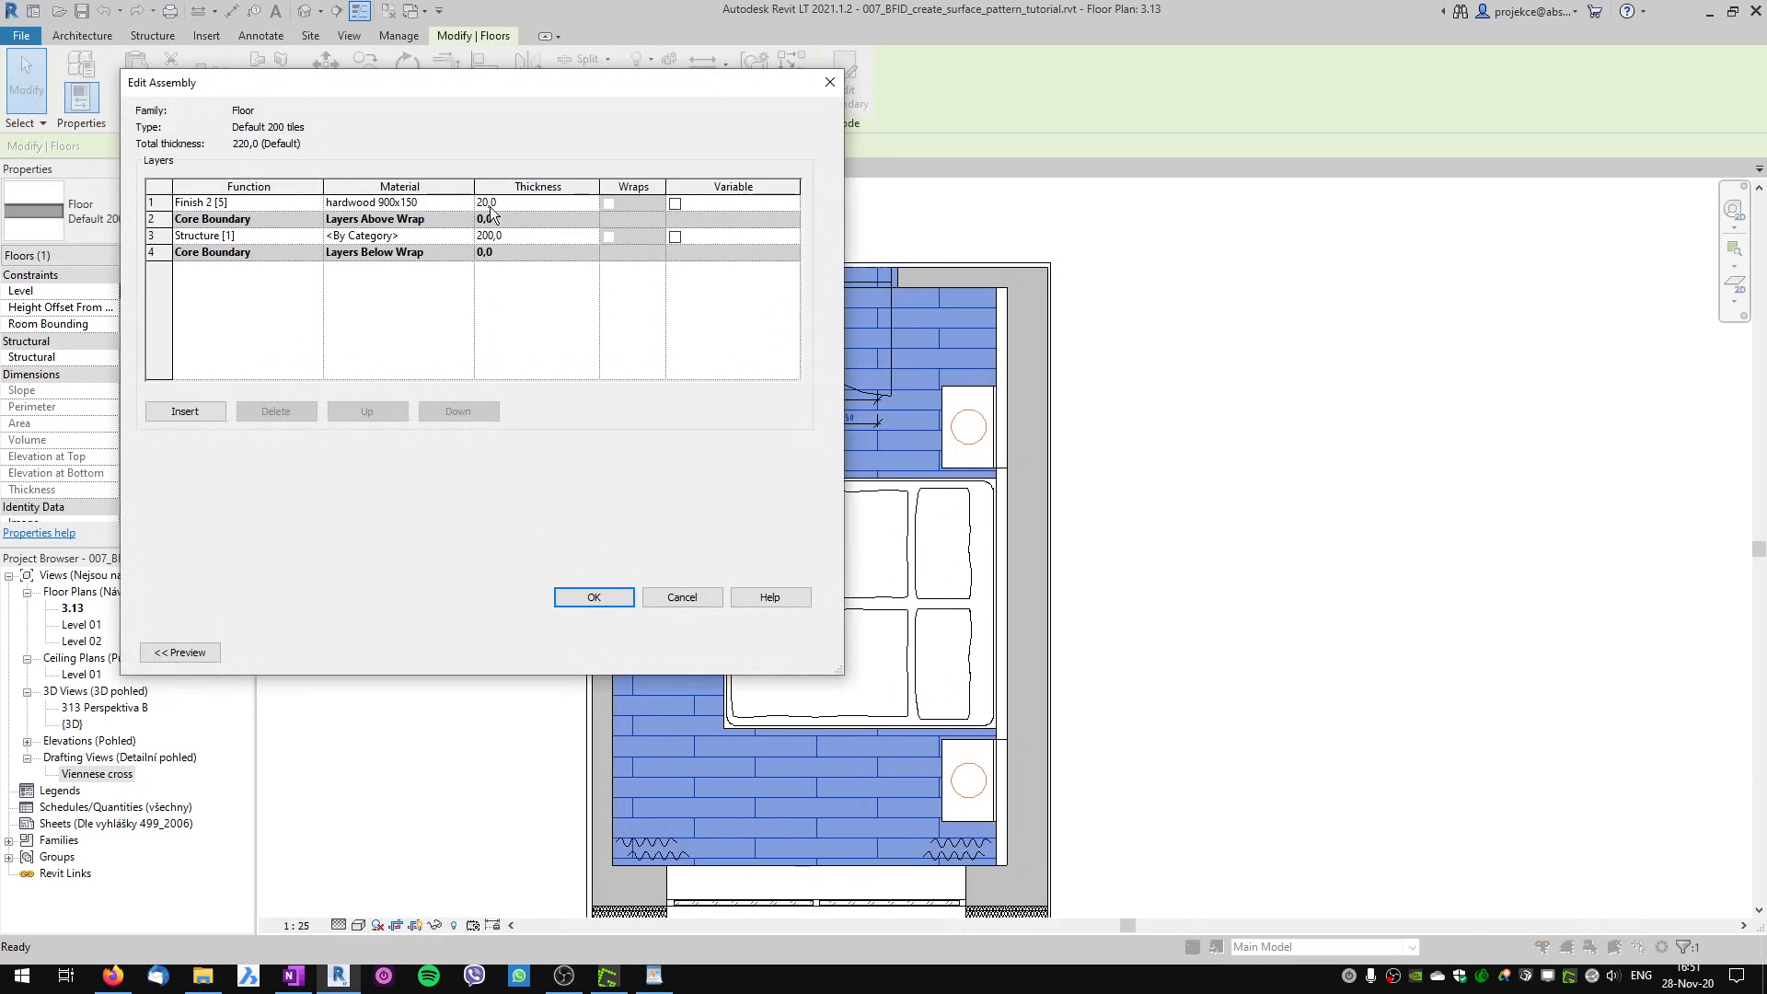
click(460, 203)
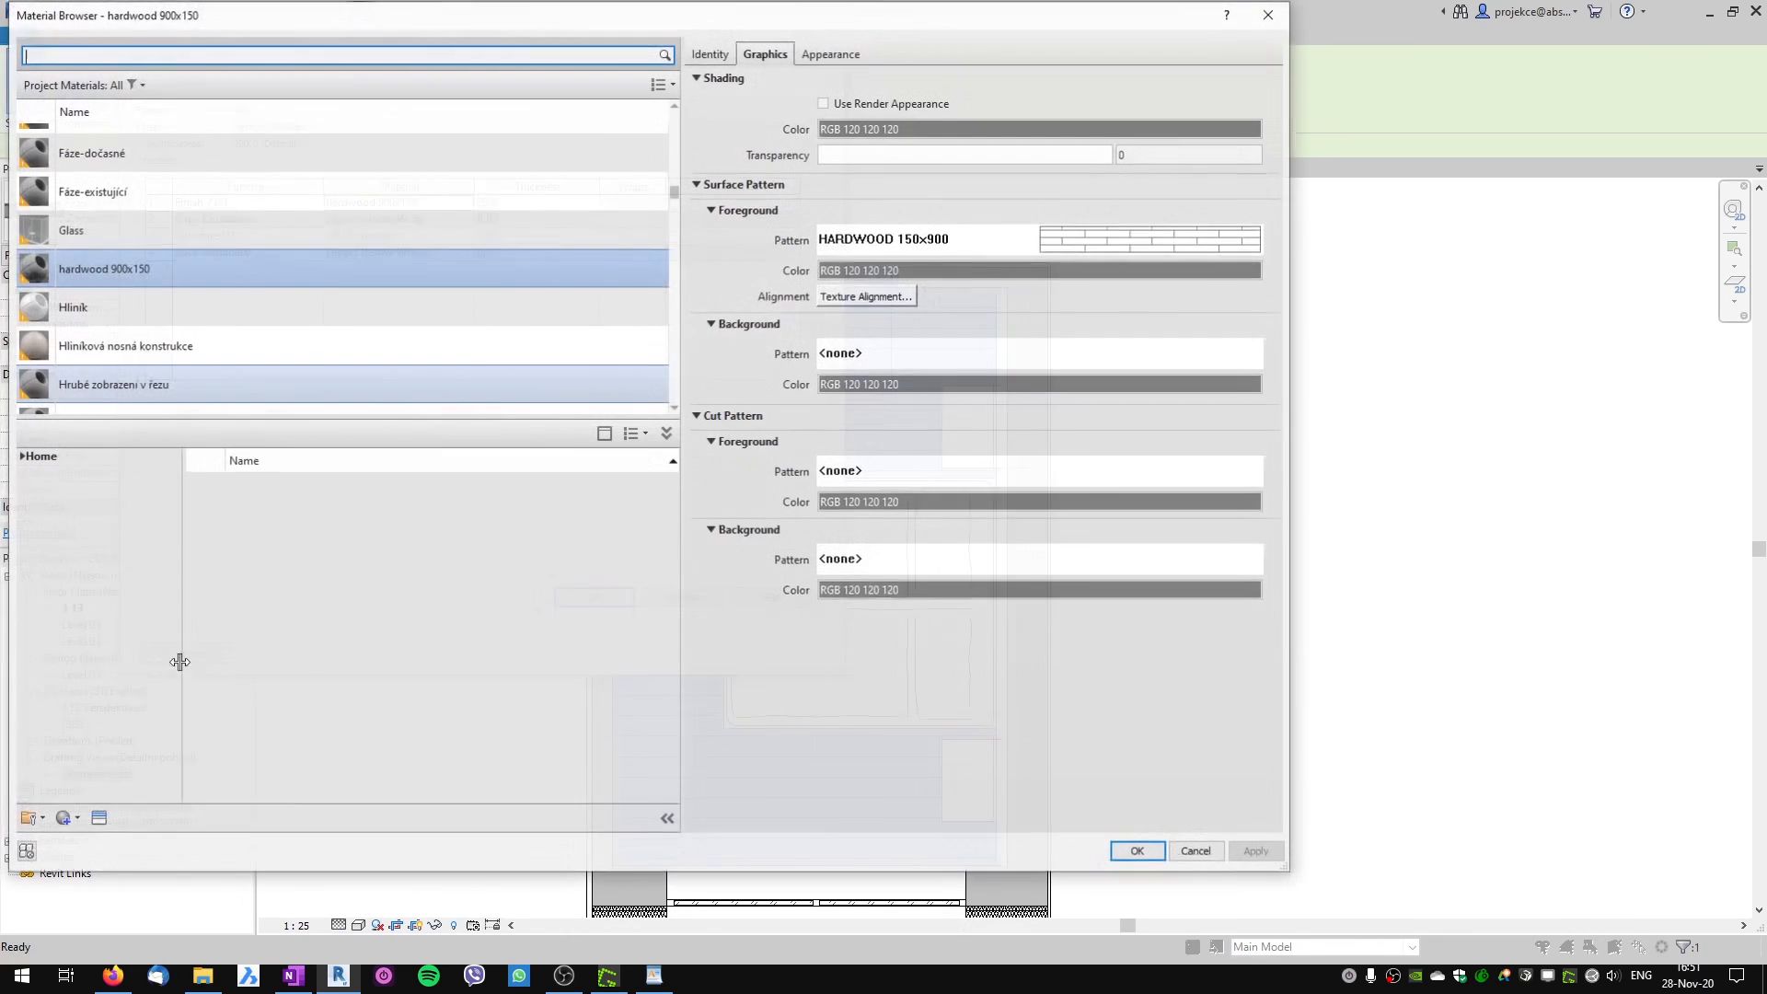
Create a new material and name it viennese cross.
click(66, 820)
click(89, 841)
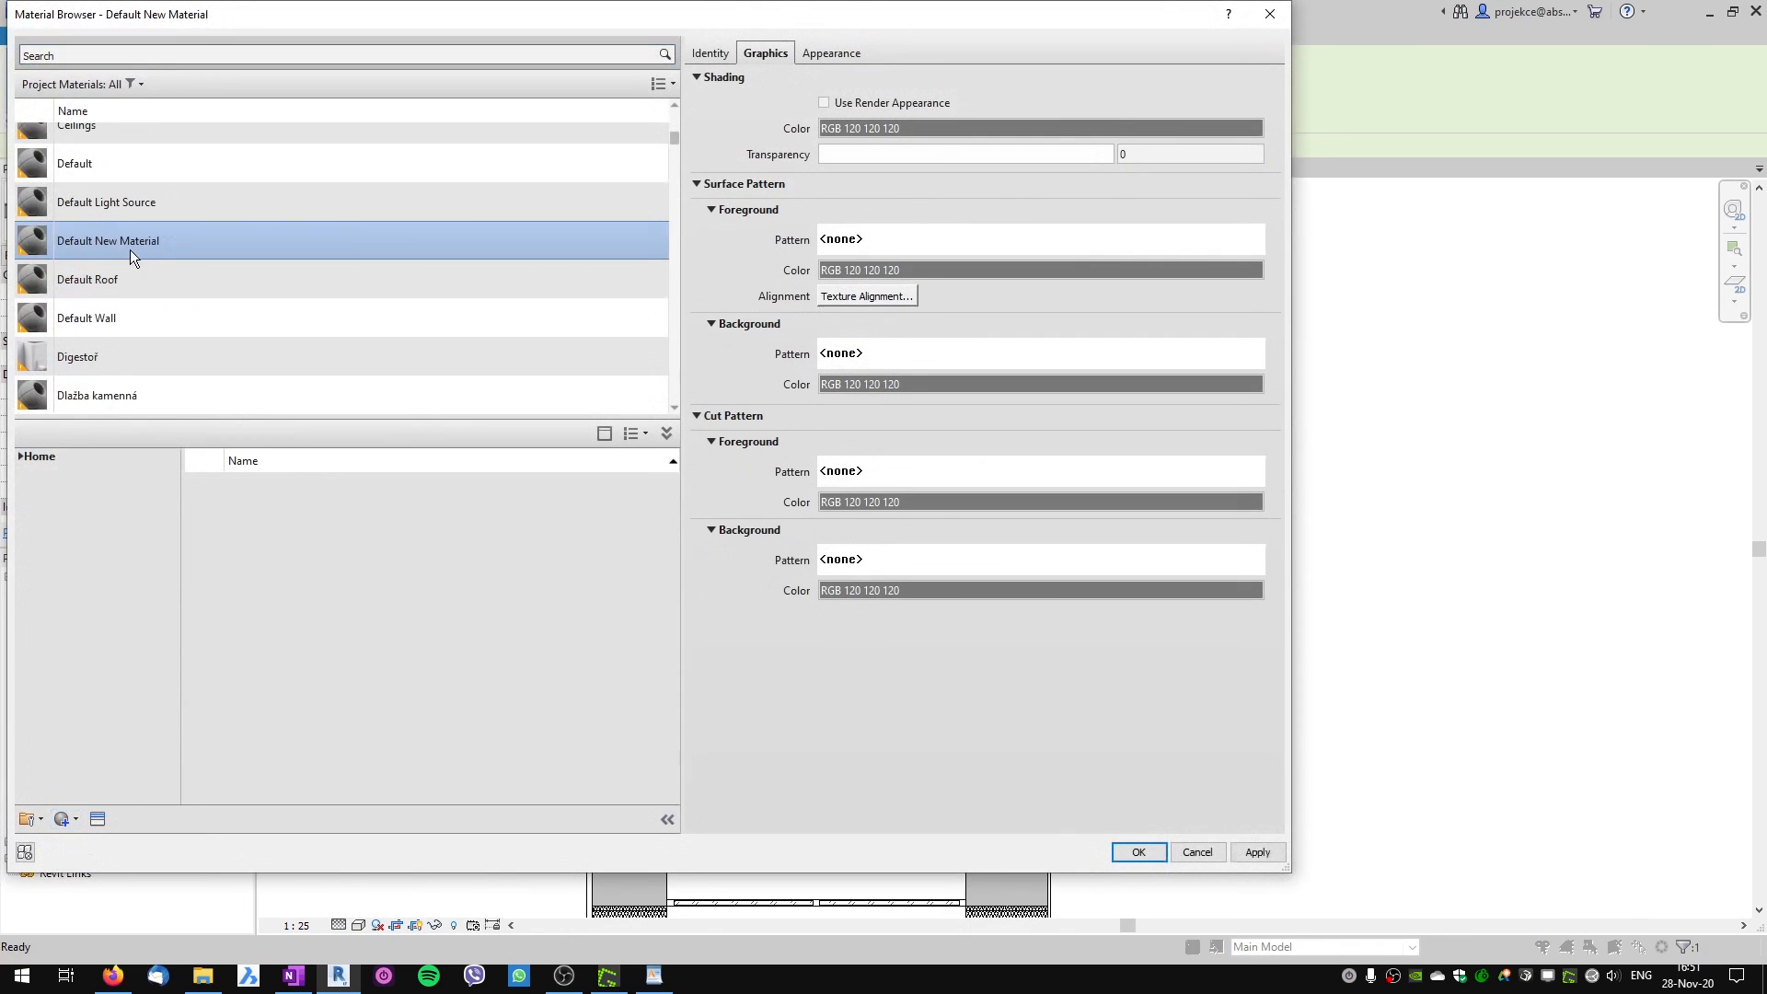
click(129, 243)
text(v)
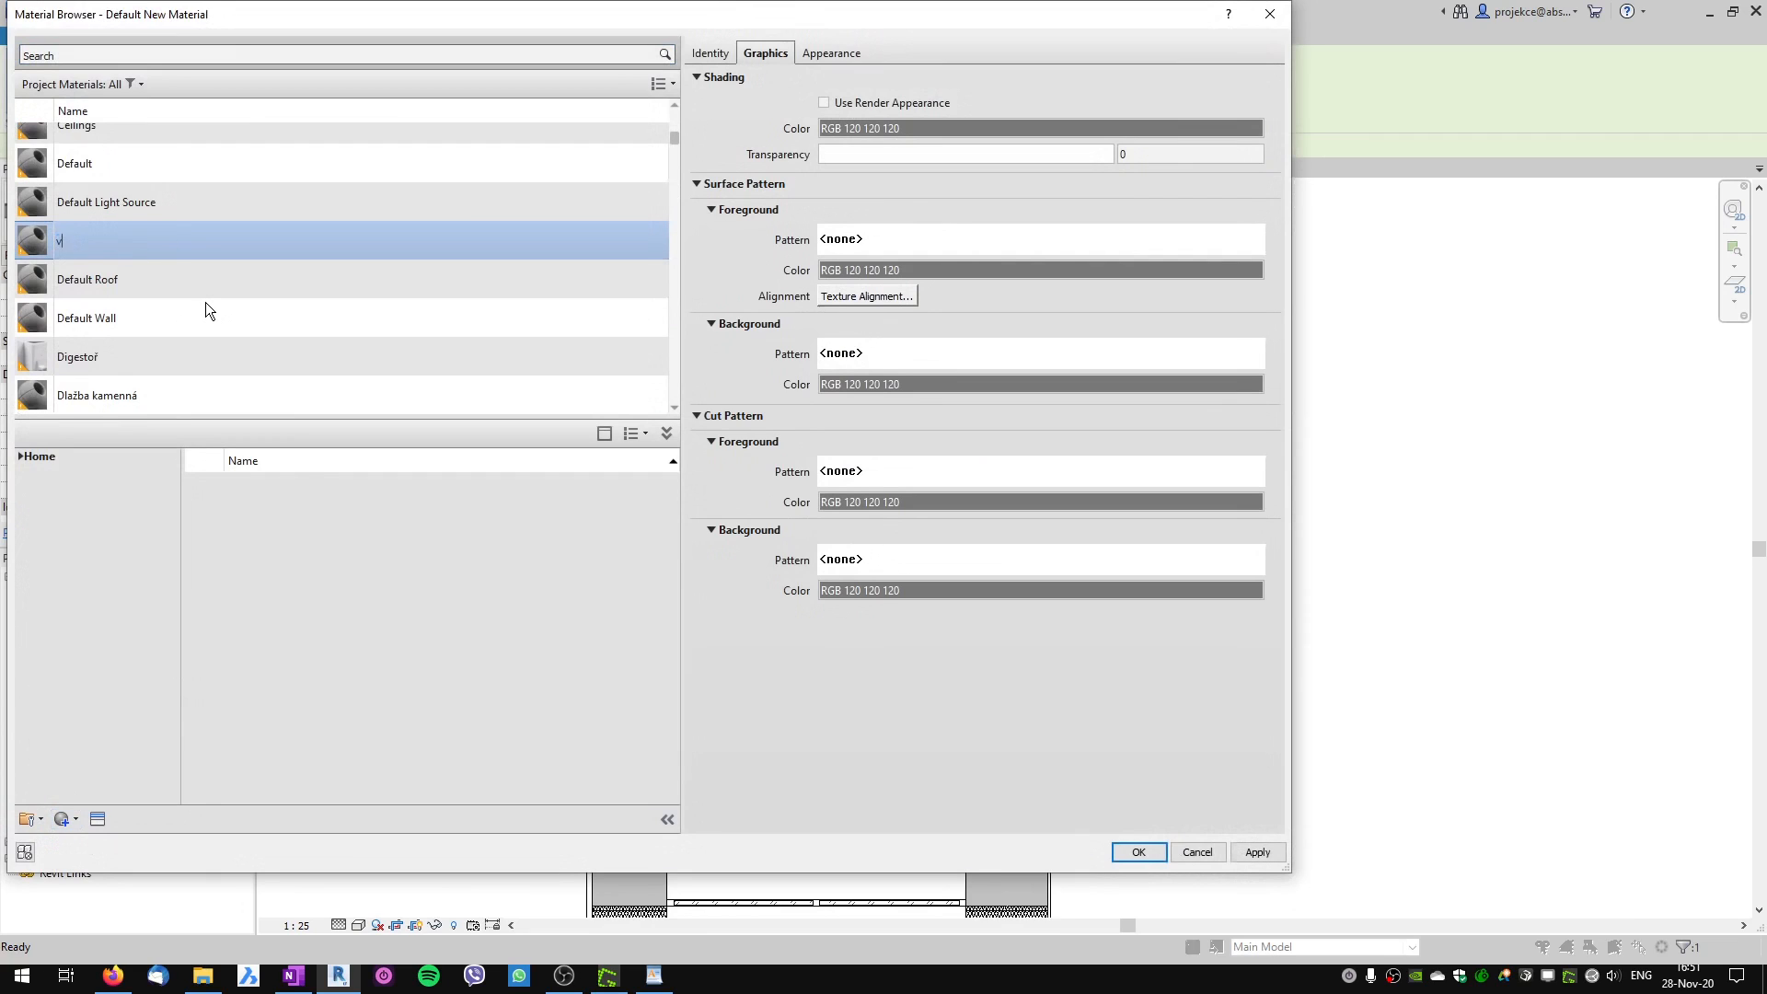
text(iennese cross)
key(Return)
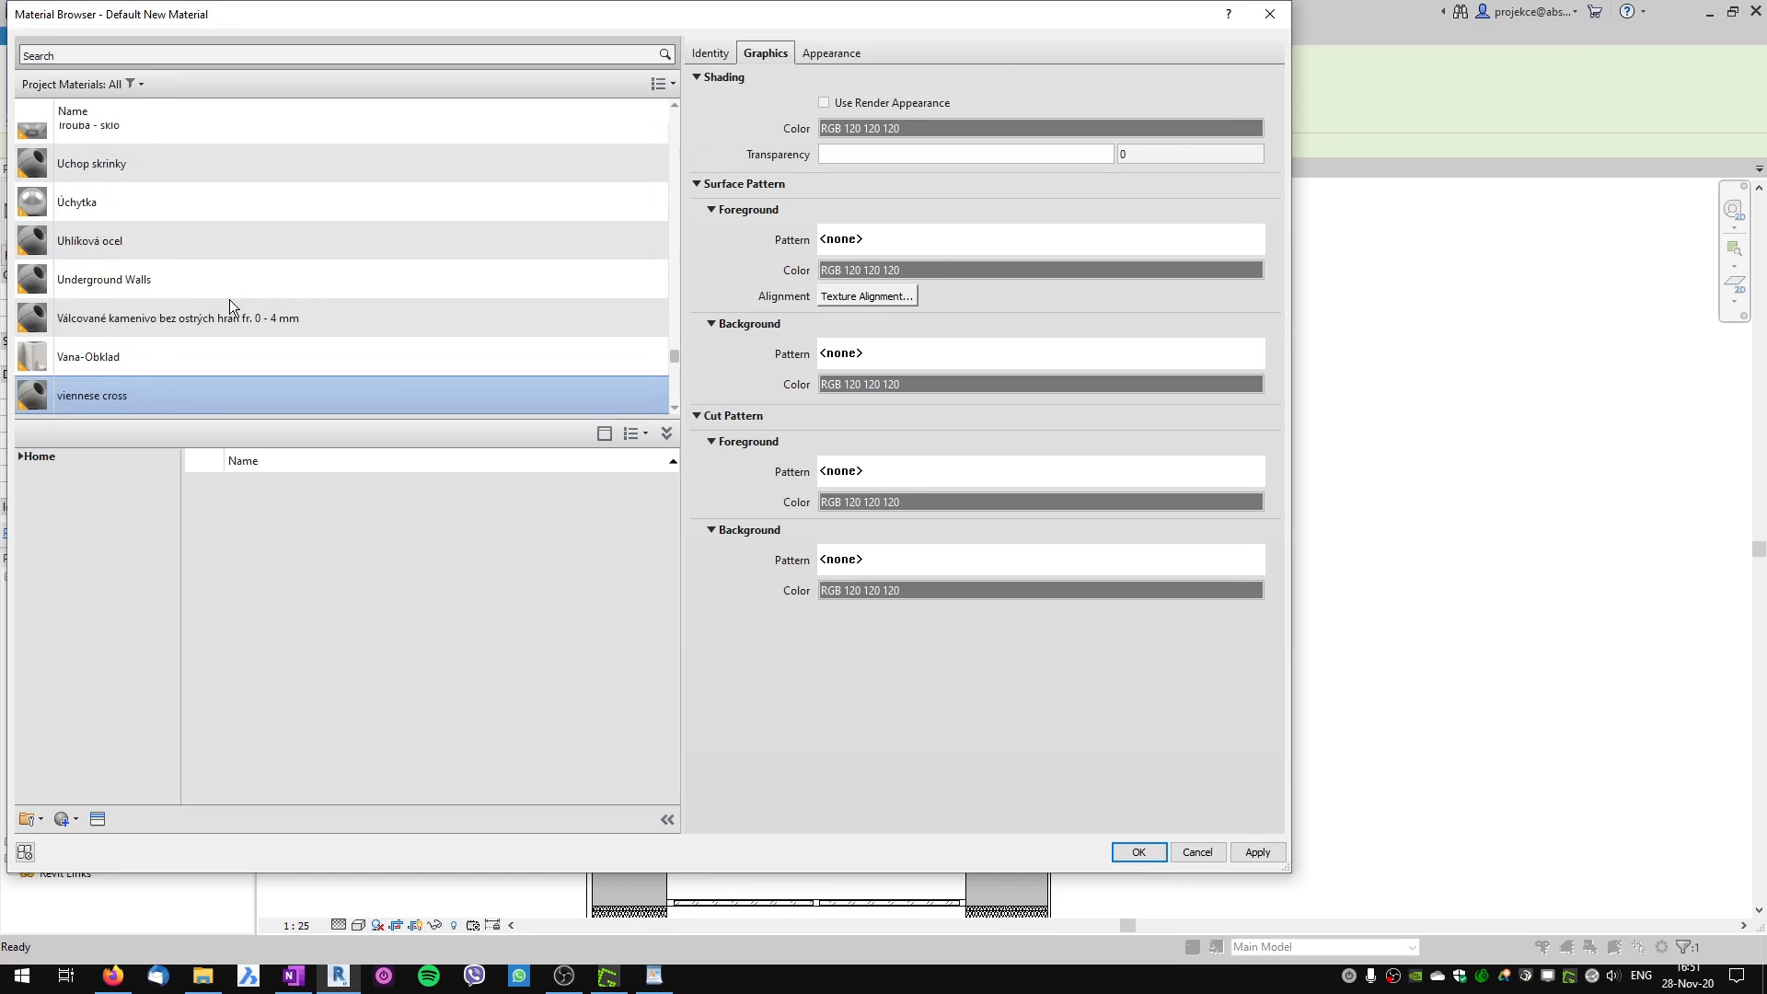
Import vinnese_cross.pat as a custom model pattern and assign it as the material's foreground surface pattern.
click(884, 239)
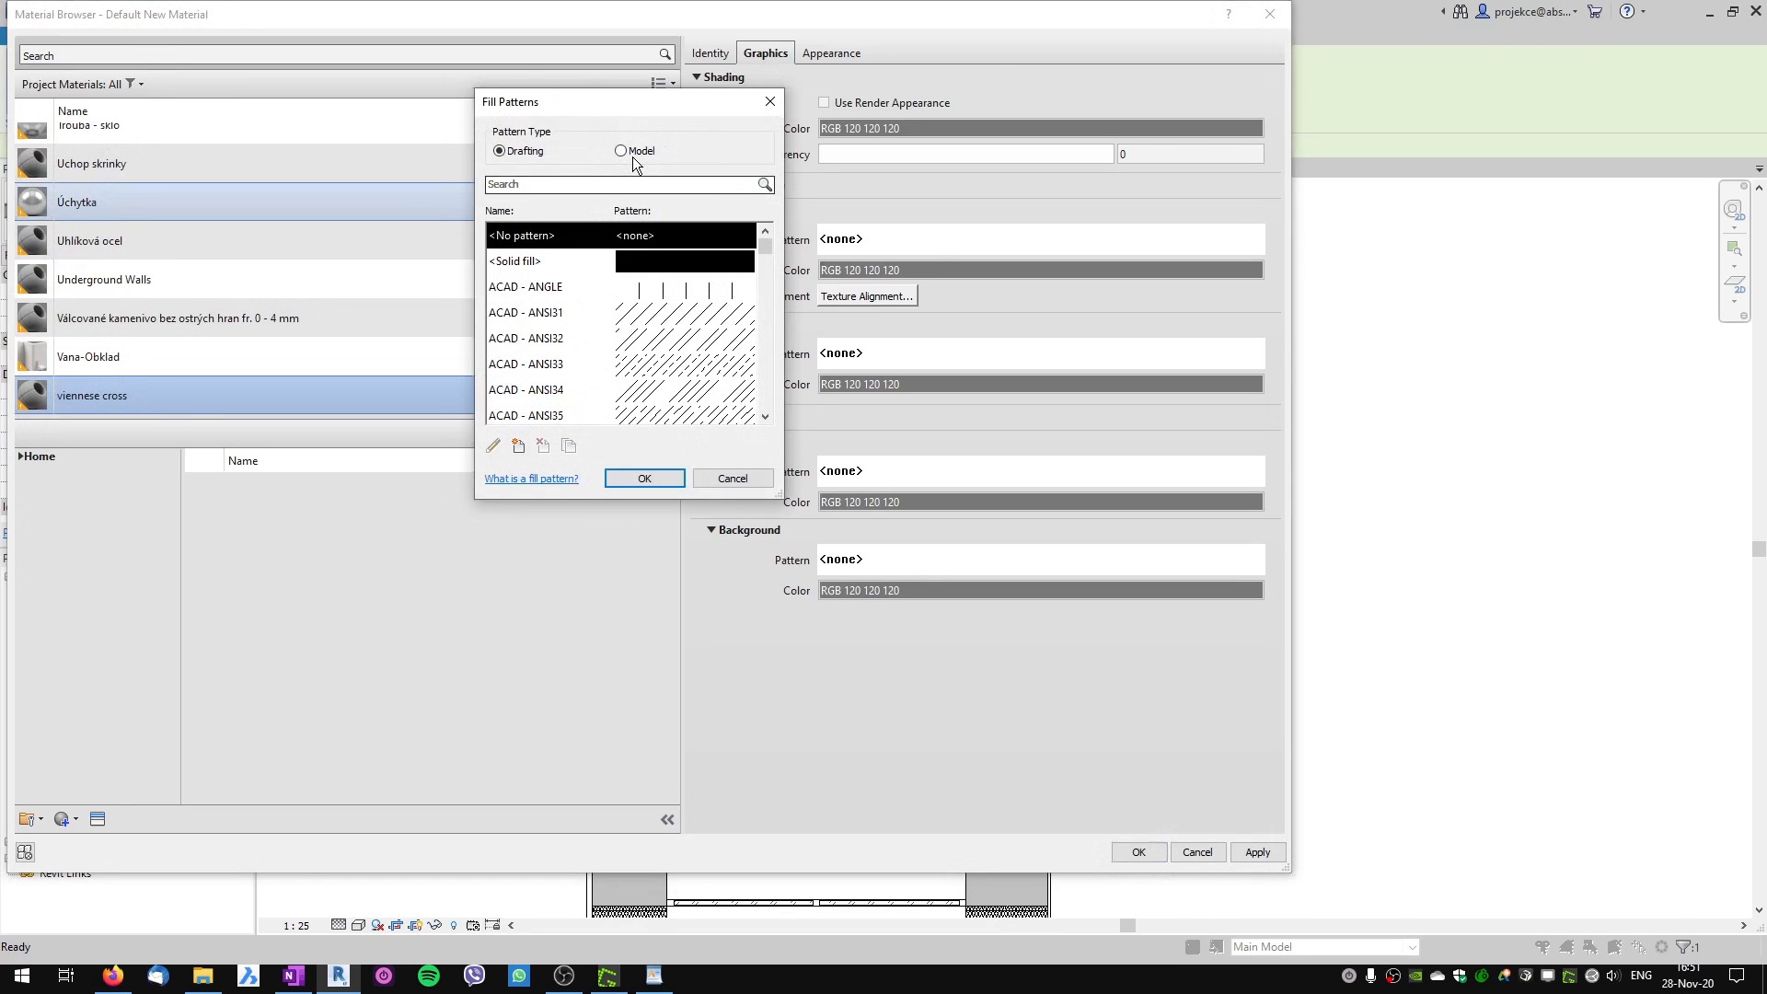
click(631, 154)
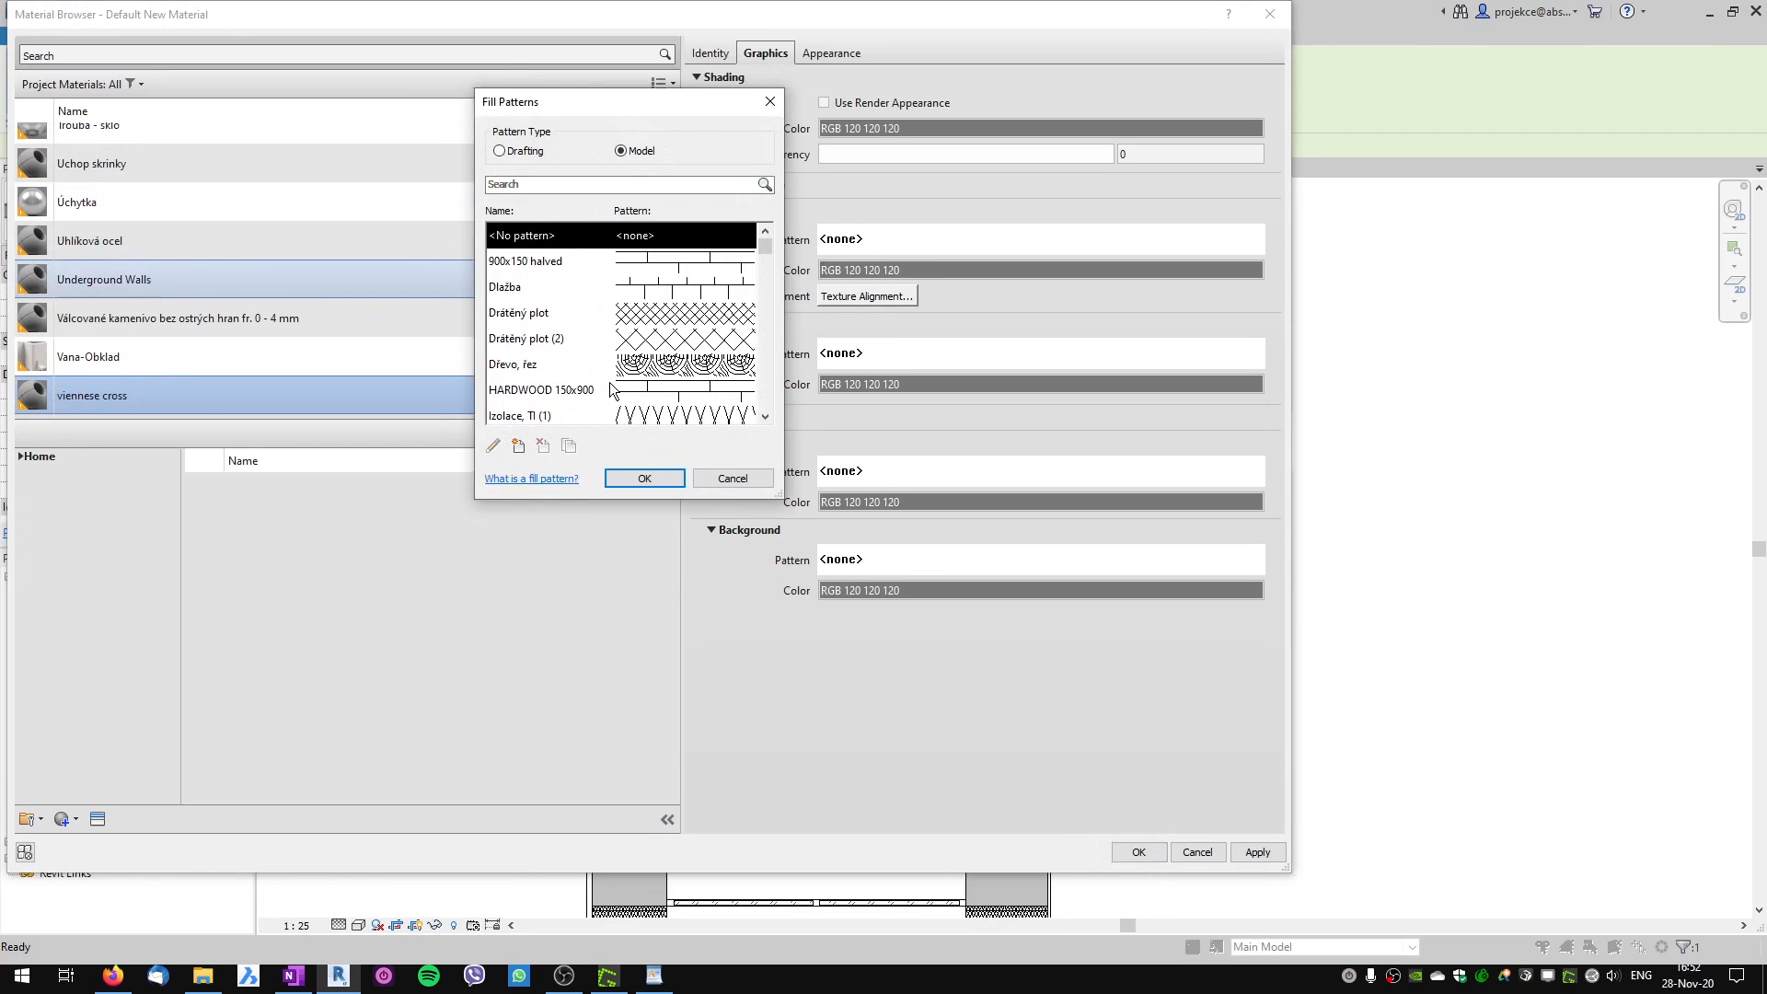
click(518, 445)
click(605, 278)
click(695, 338)
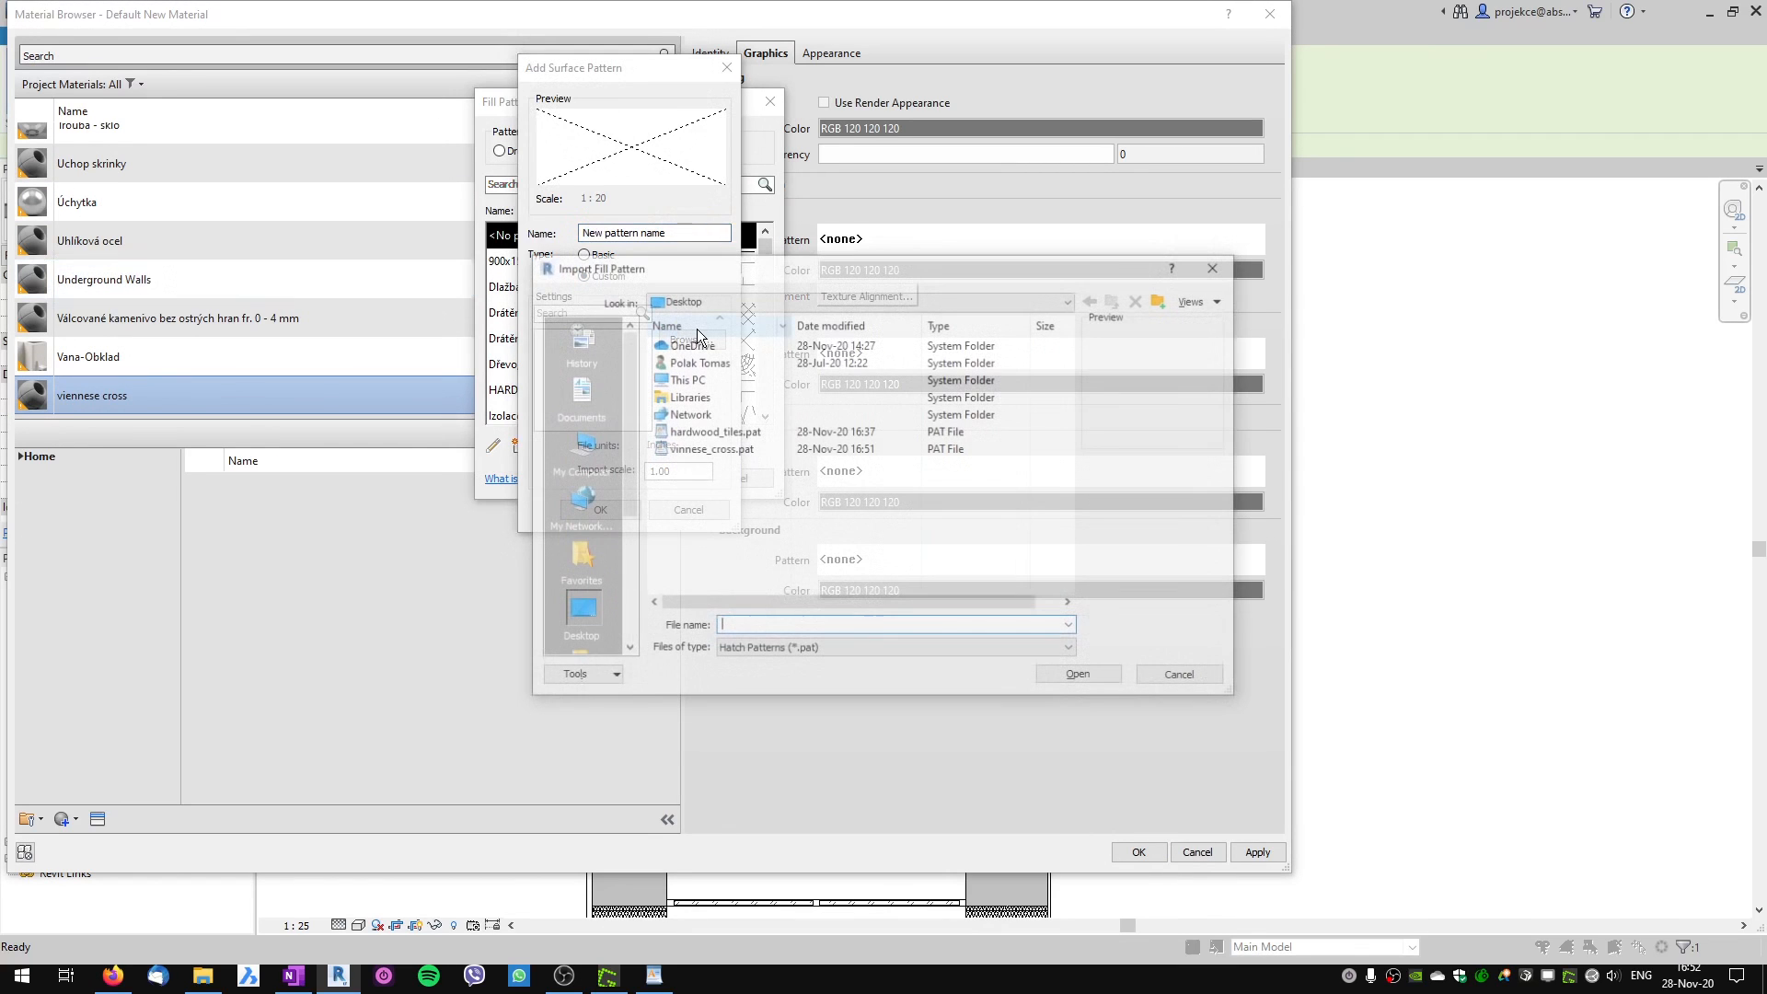
click(709, 448)
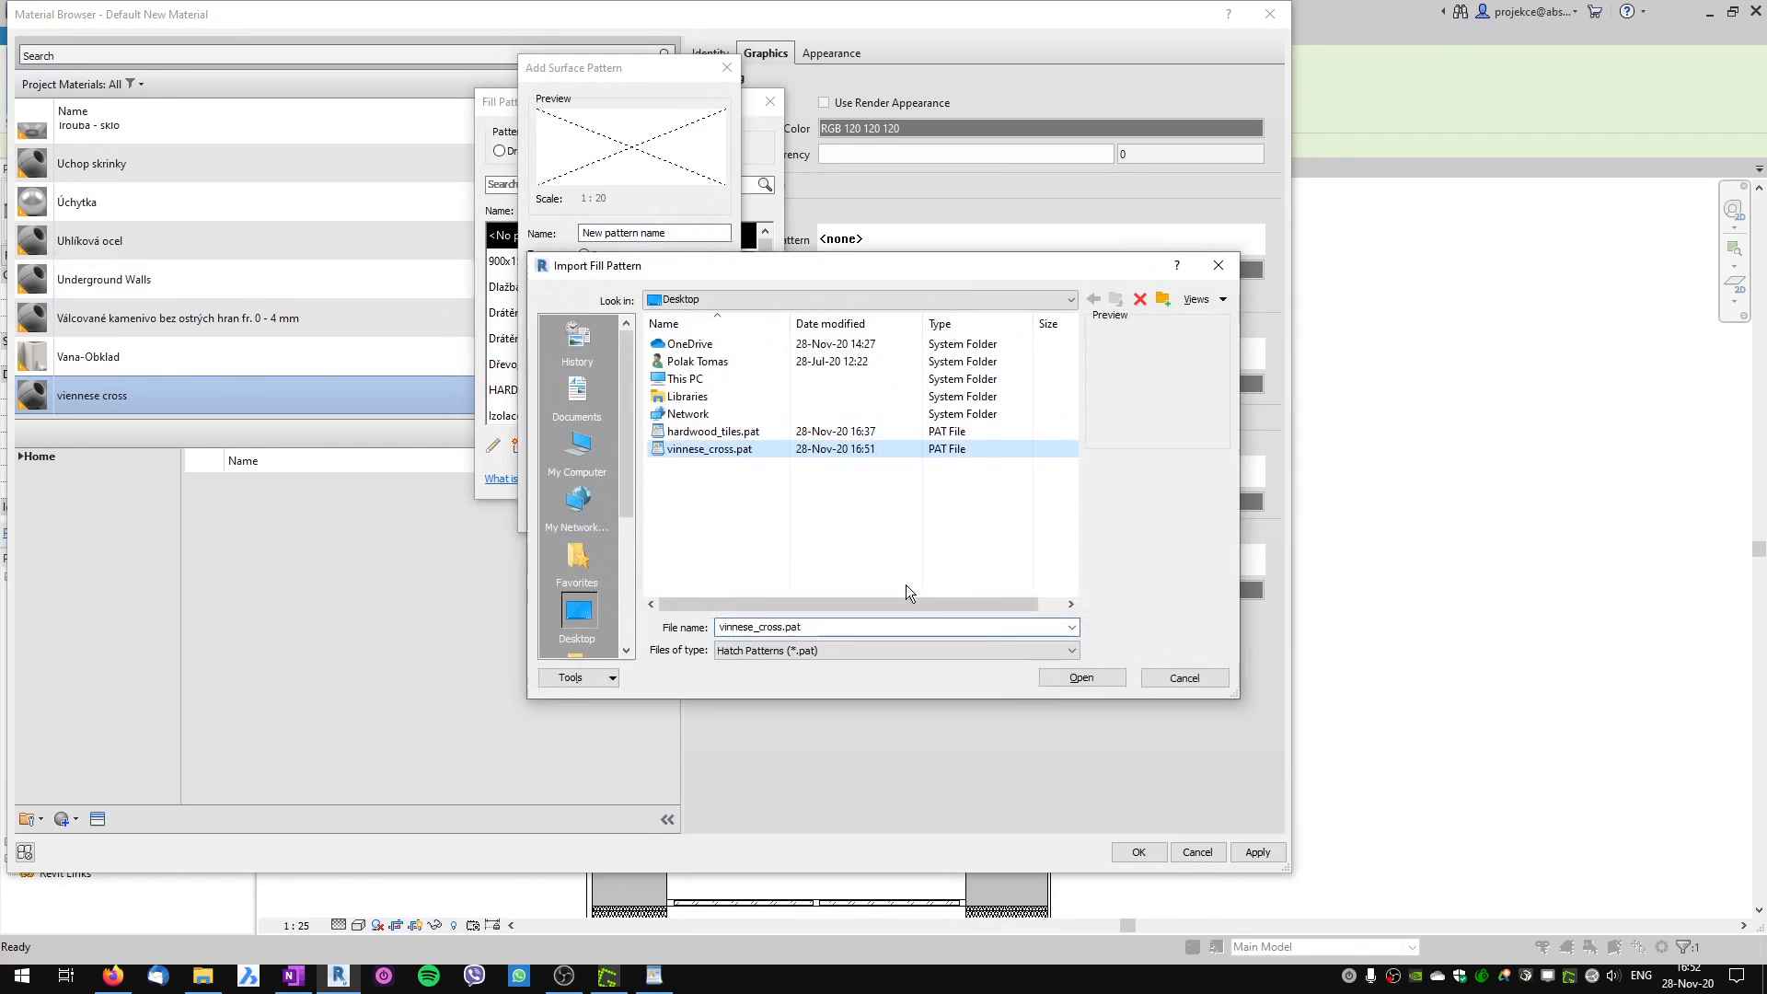
click(1080, 682)
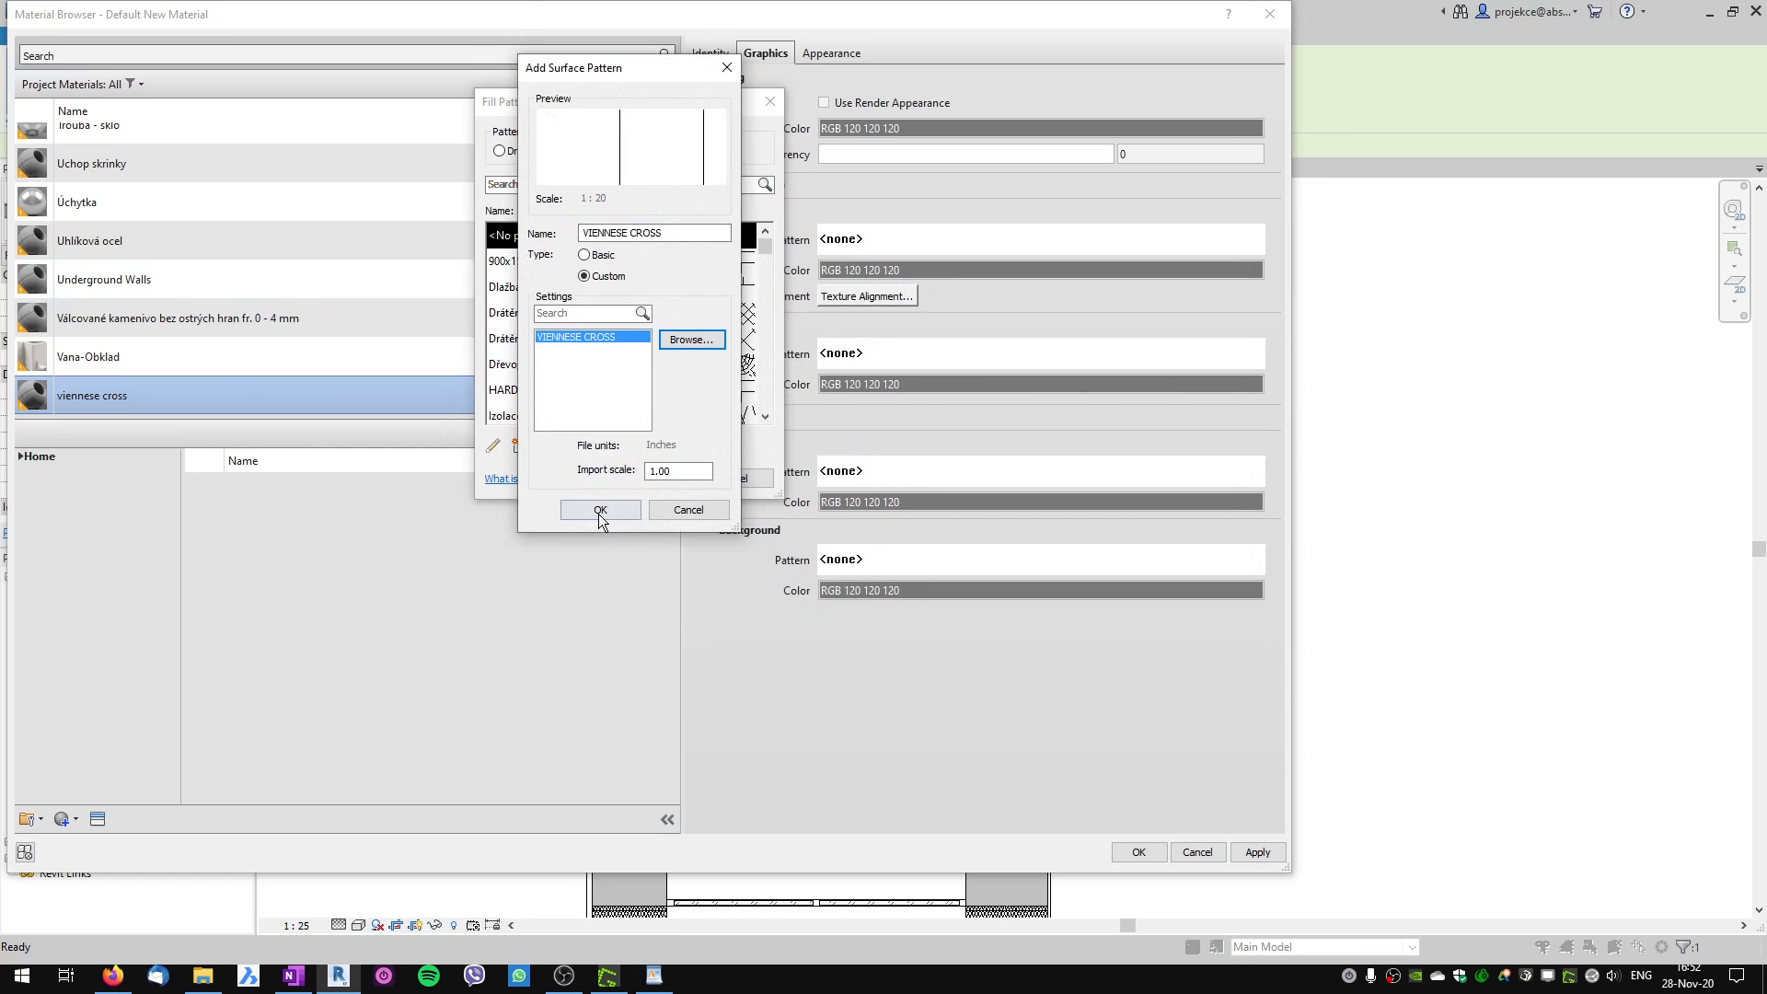
click(599, 509)
click(624, 479)
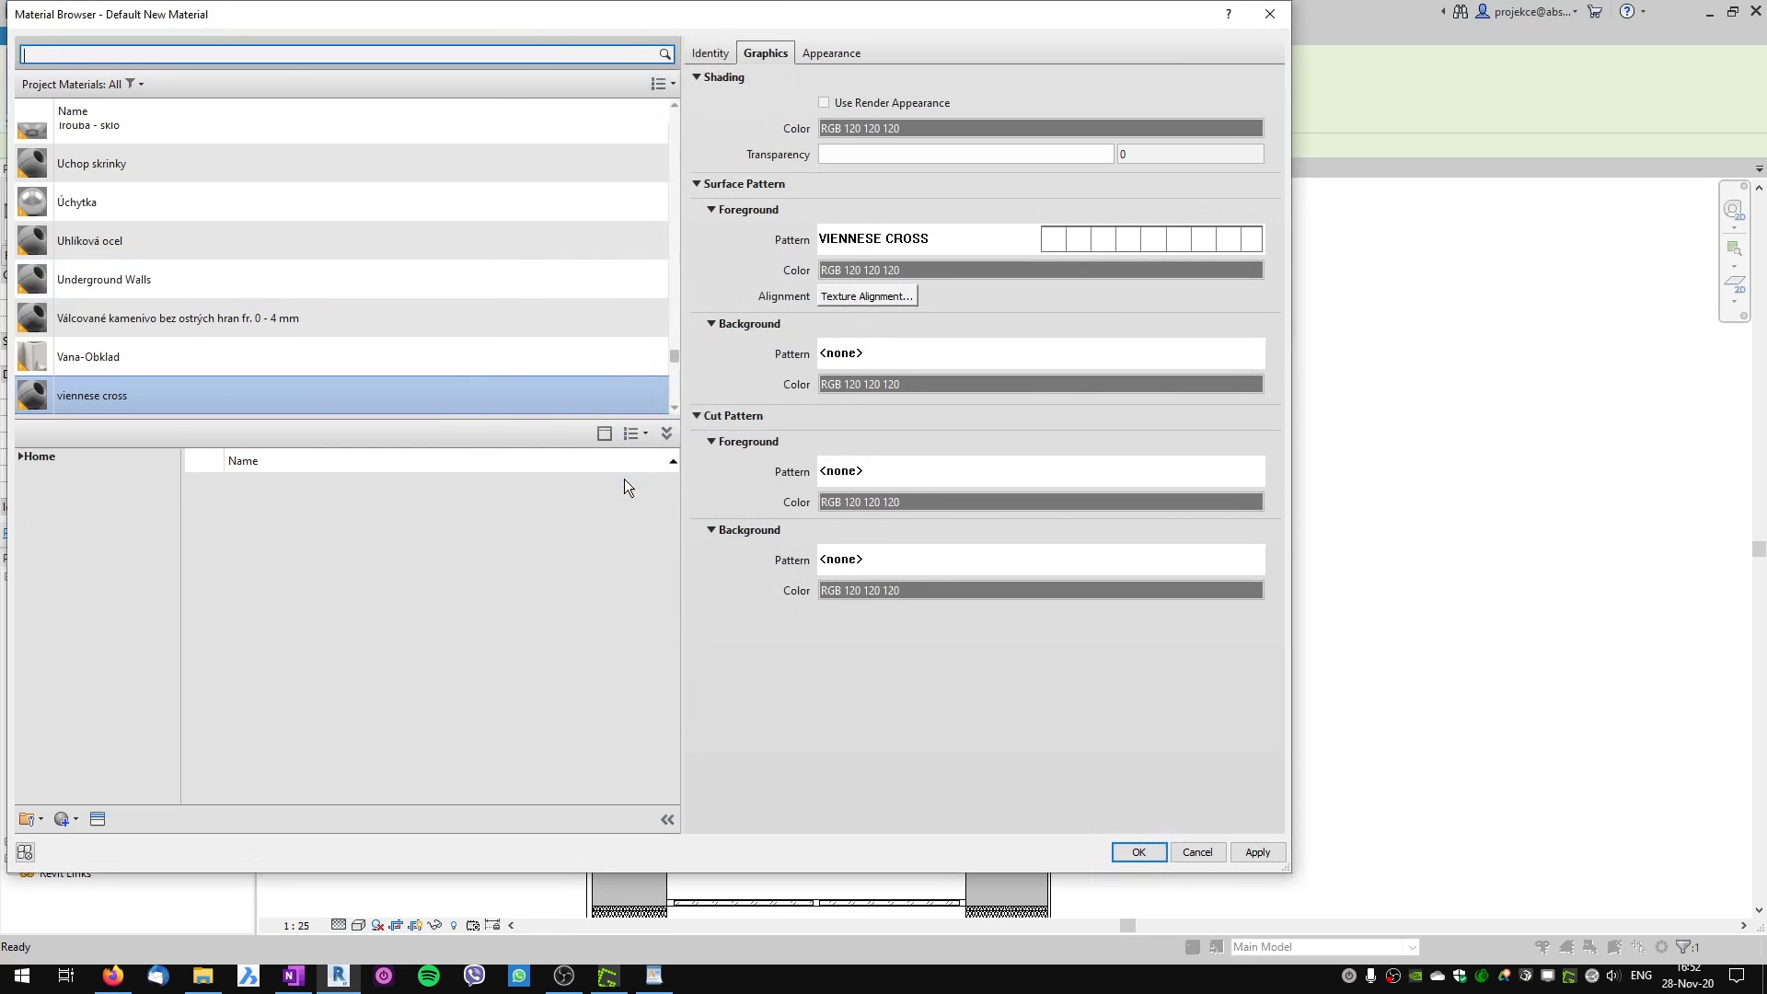
Apply the viennese cross material to the floor's finish layer, removing the dimension references that conflict with it.
click(1140, 853)
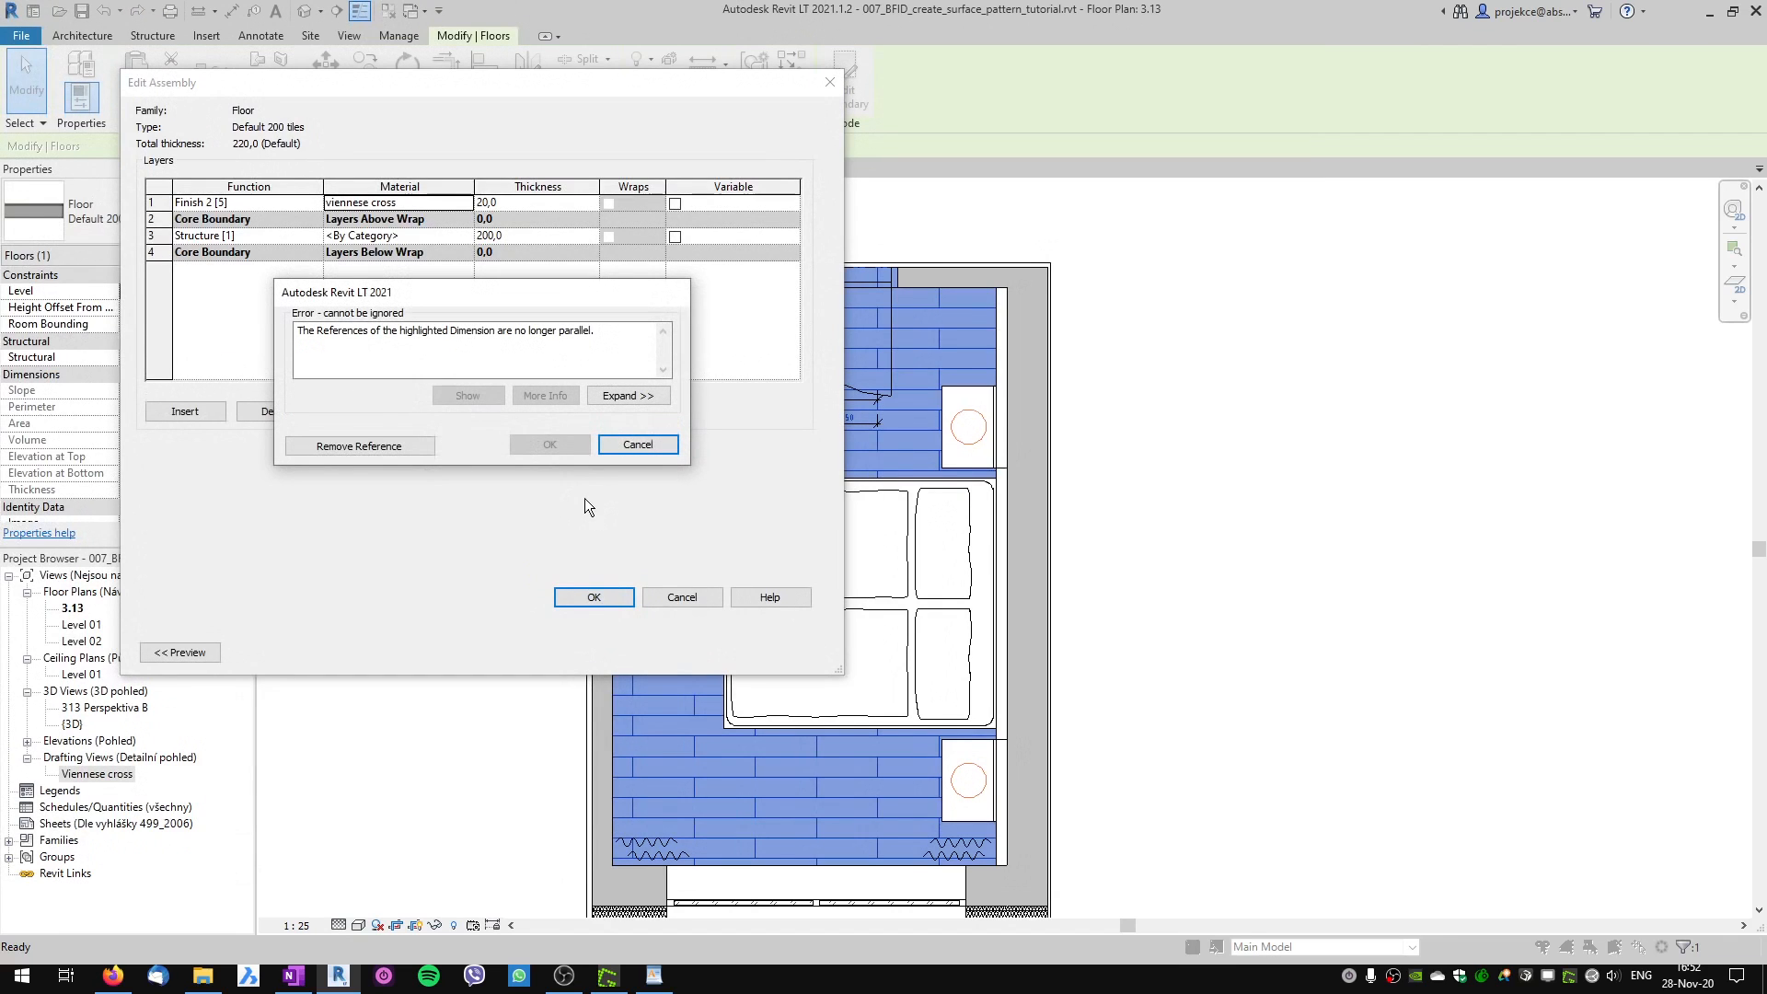
click(358, 446)
click(613, 652)
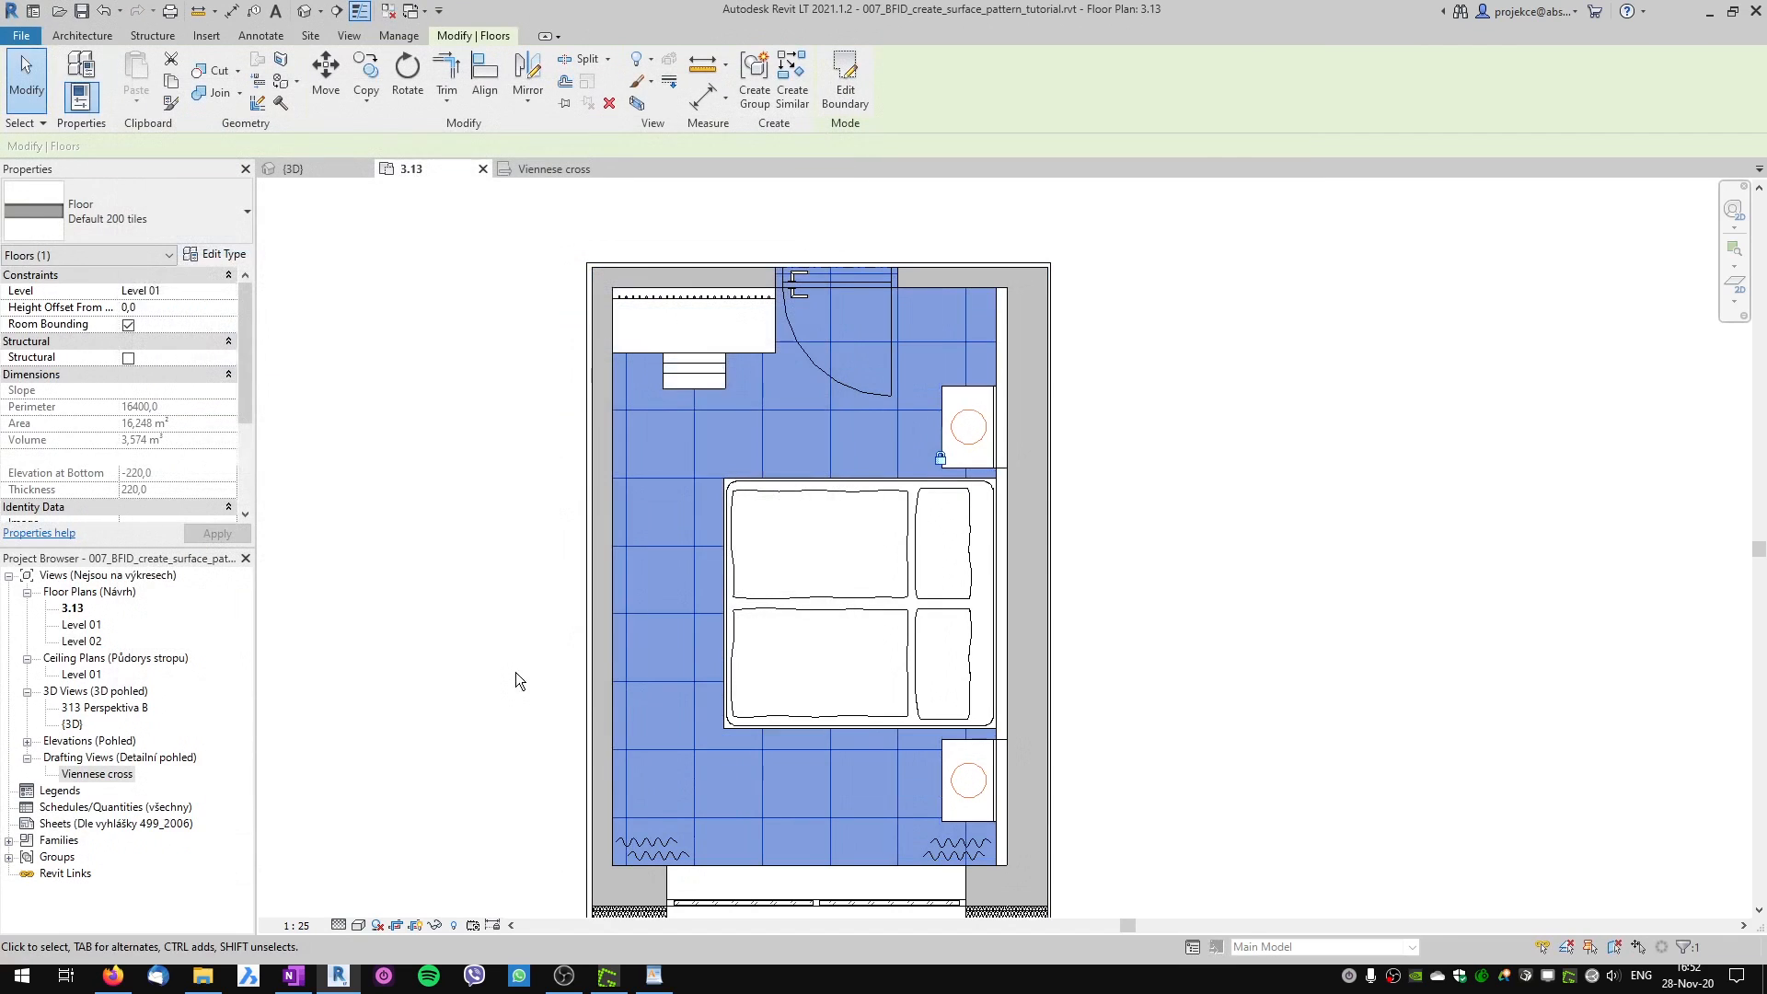
click(513, 656)
Add an aligned dimension between two adjacent vertical joints of the floor pattern, above the bed.
key(d)
key(i)
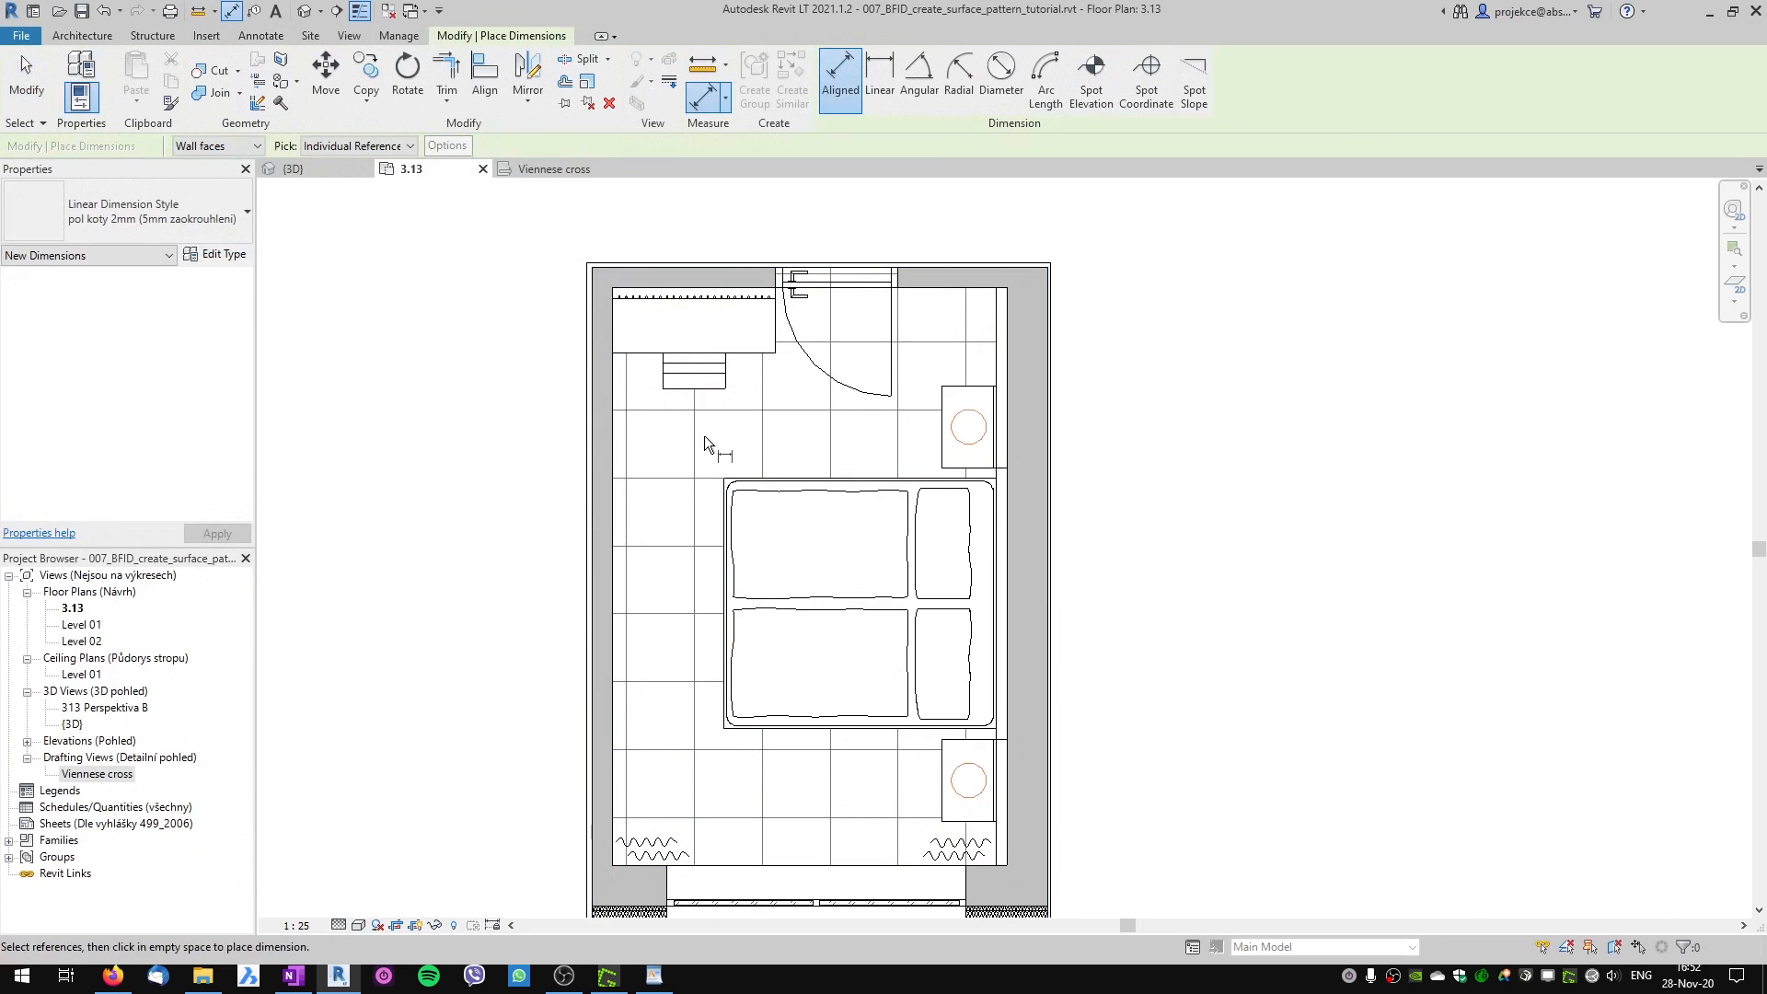
click(703, 434)
click(760, 447)
click(707, 447)
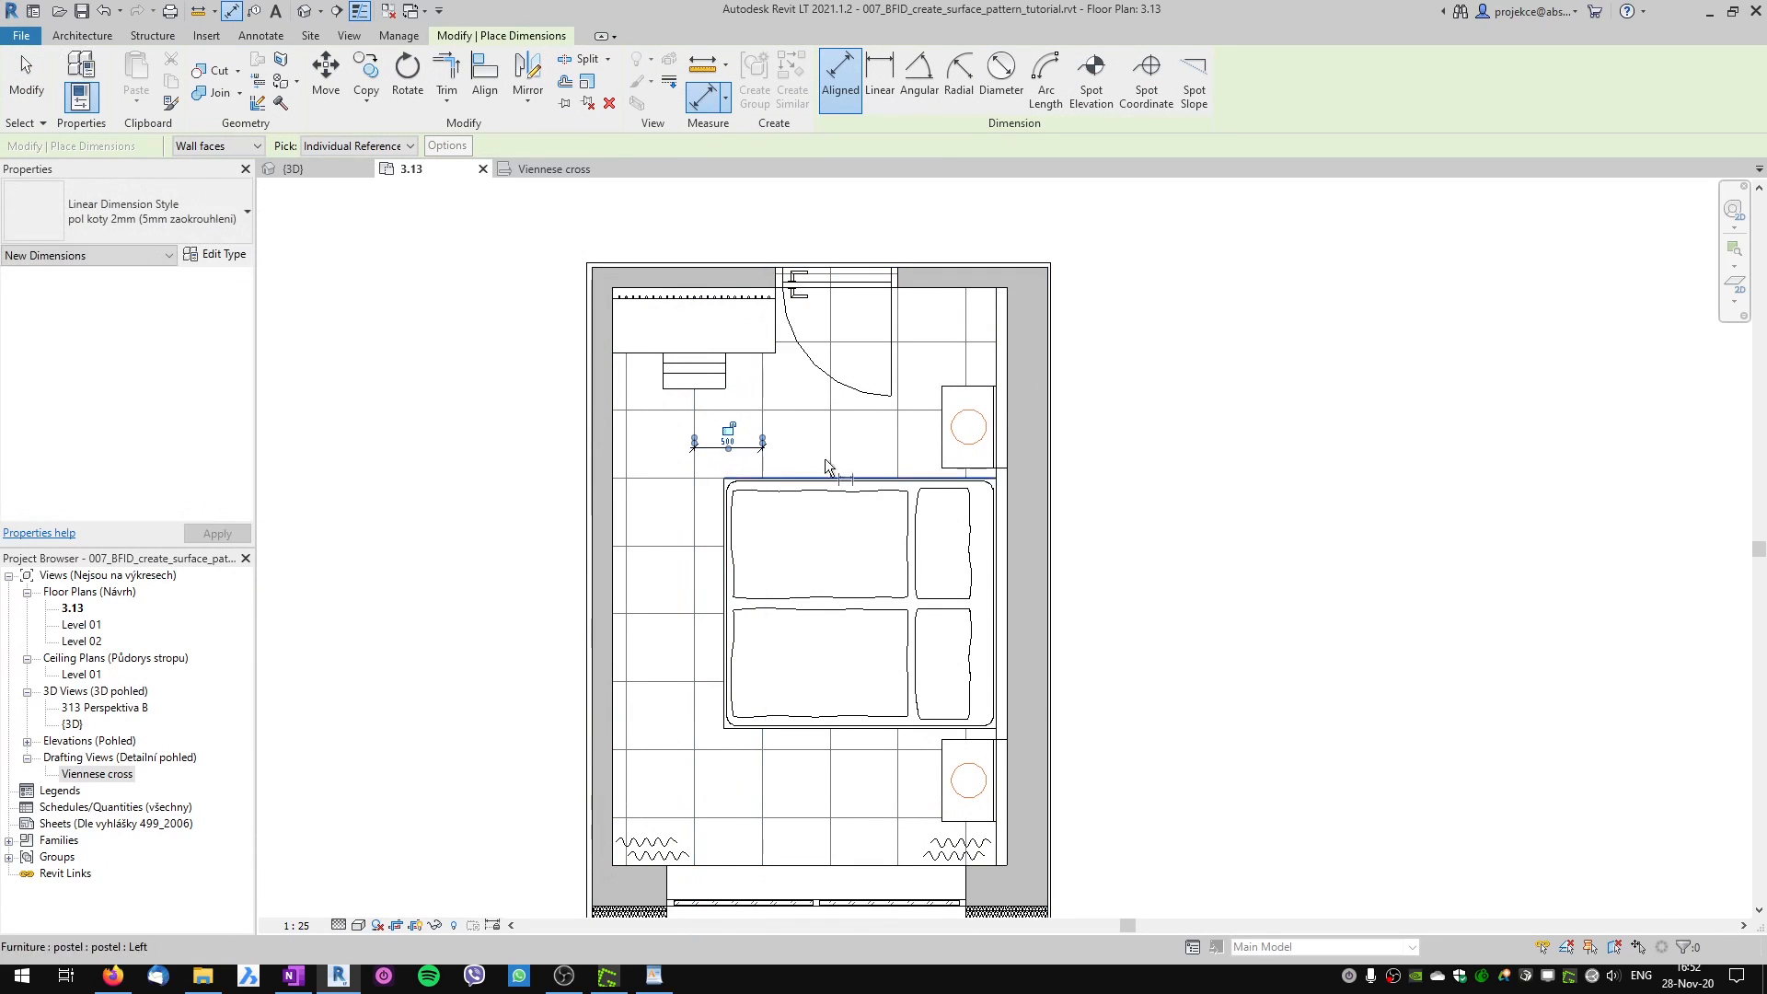
Add an aligned dimension between two adjacent horizontal joints of the floor pattern, beside the door swing.
click(792, 409)
click(791, 341)
click(800, 394)
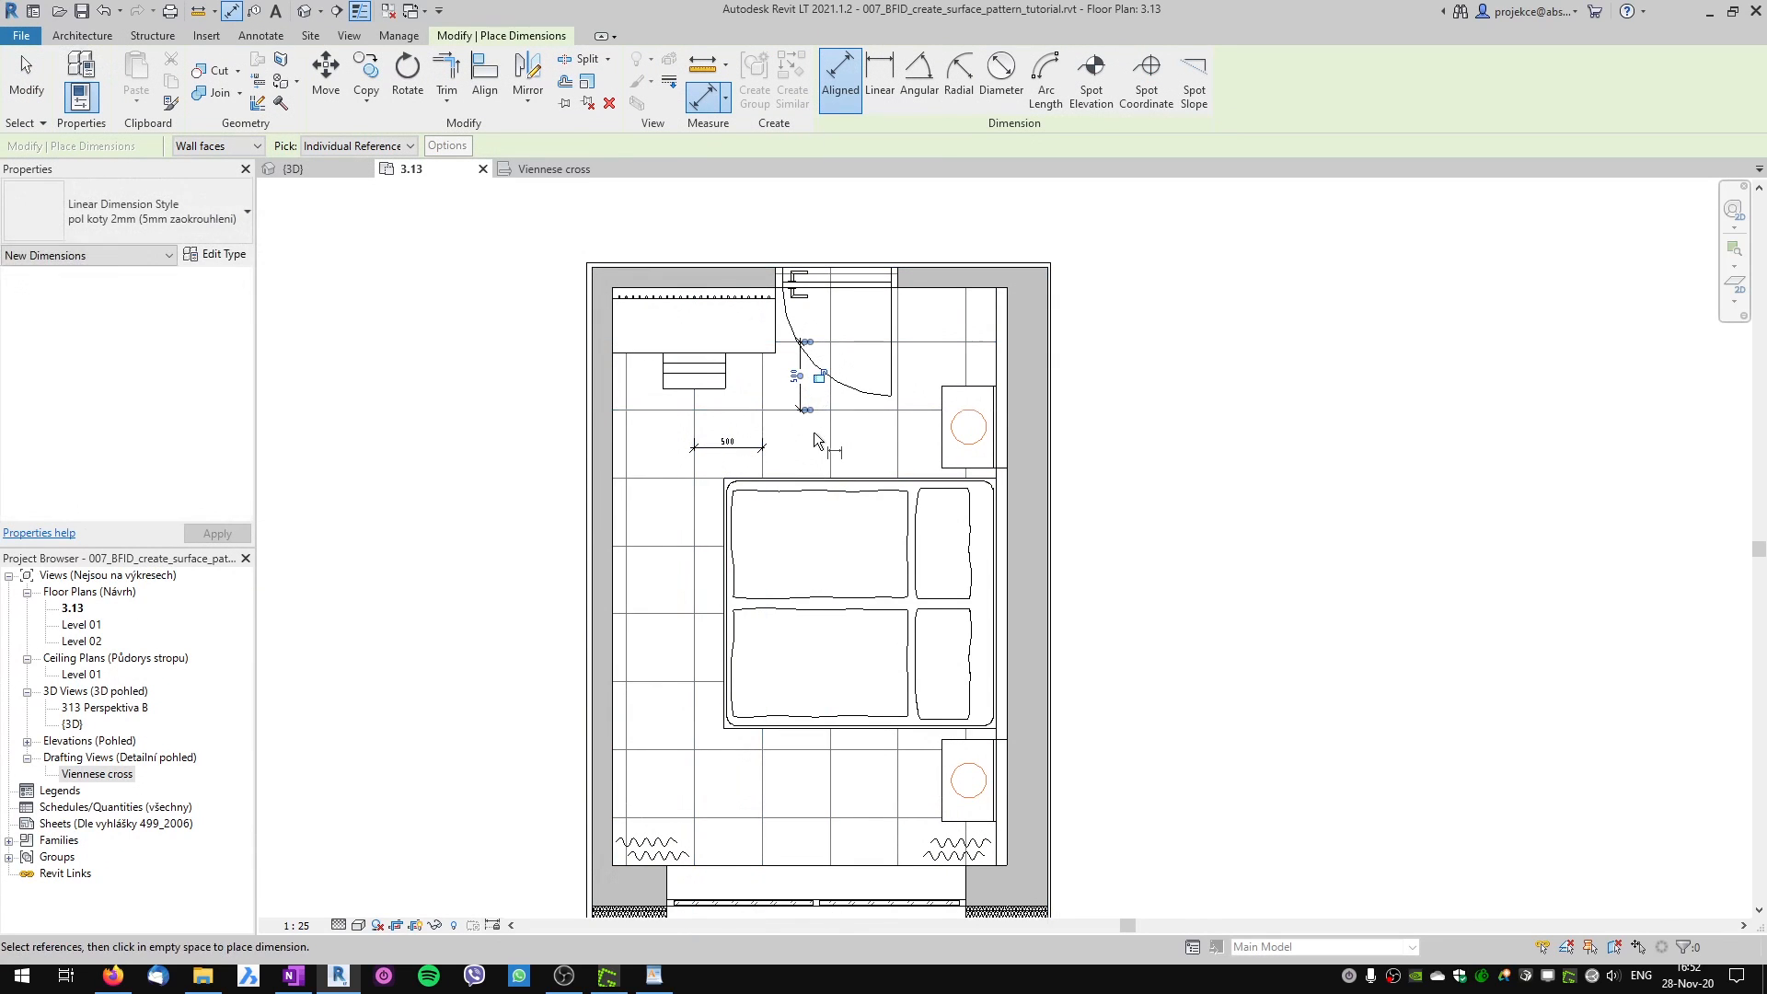
Undo both check dimensions placed on the floor pattern and leave the dimension command.
key(ctrl+z)
key(ctrl+z)
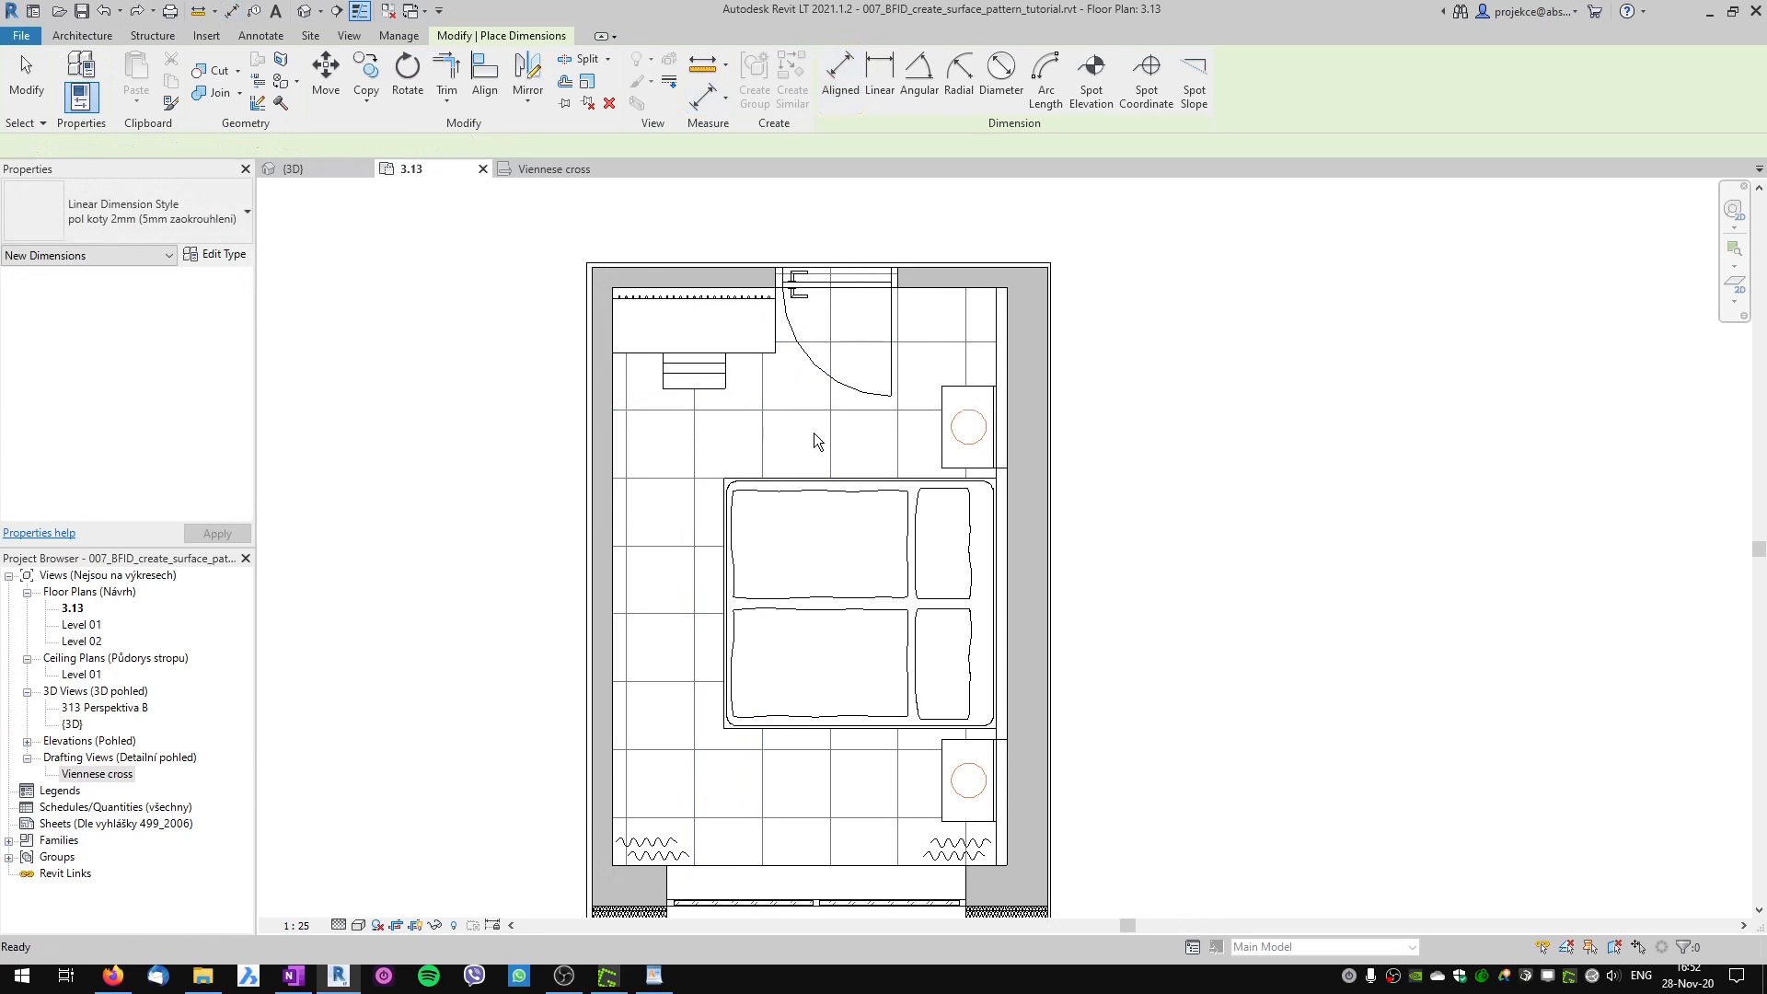
key(Escape)
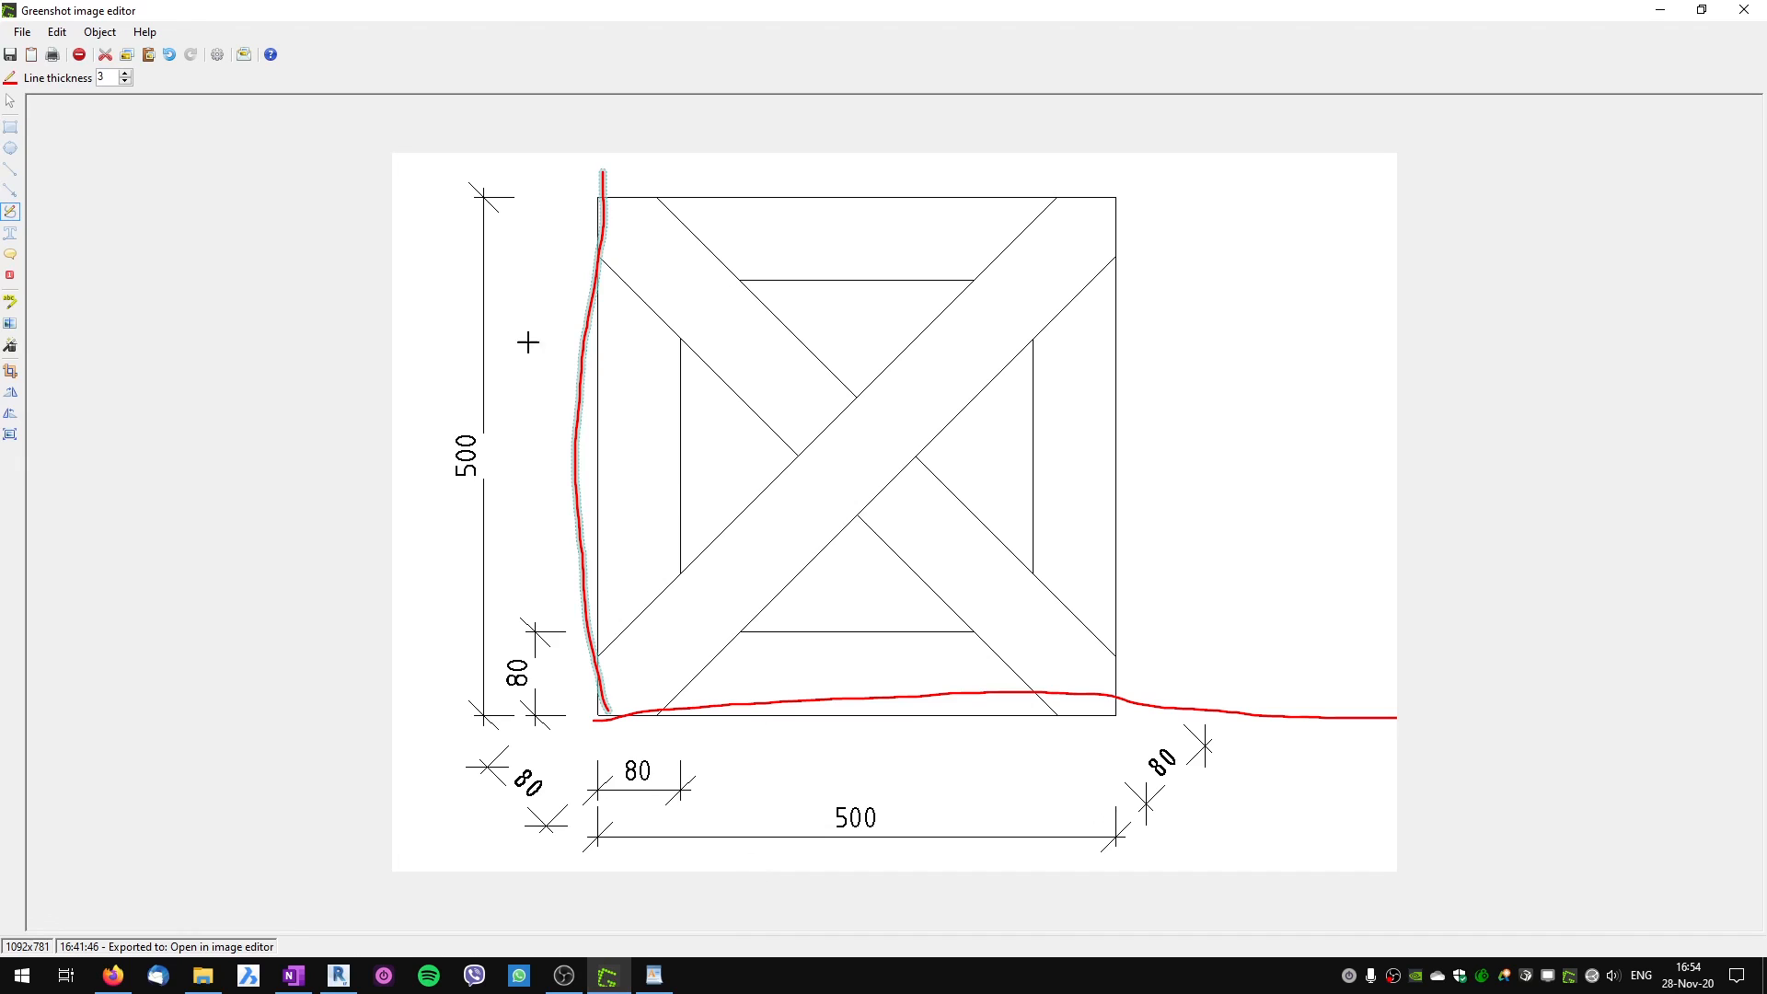
Draw a red line over the left vertical side of the inner square in the Greenshot drawing.
click(10, 169)
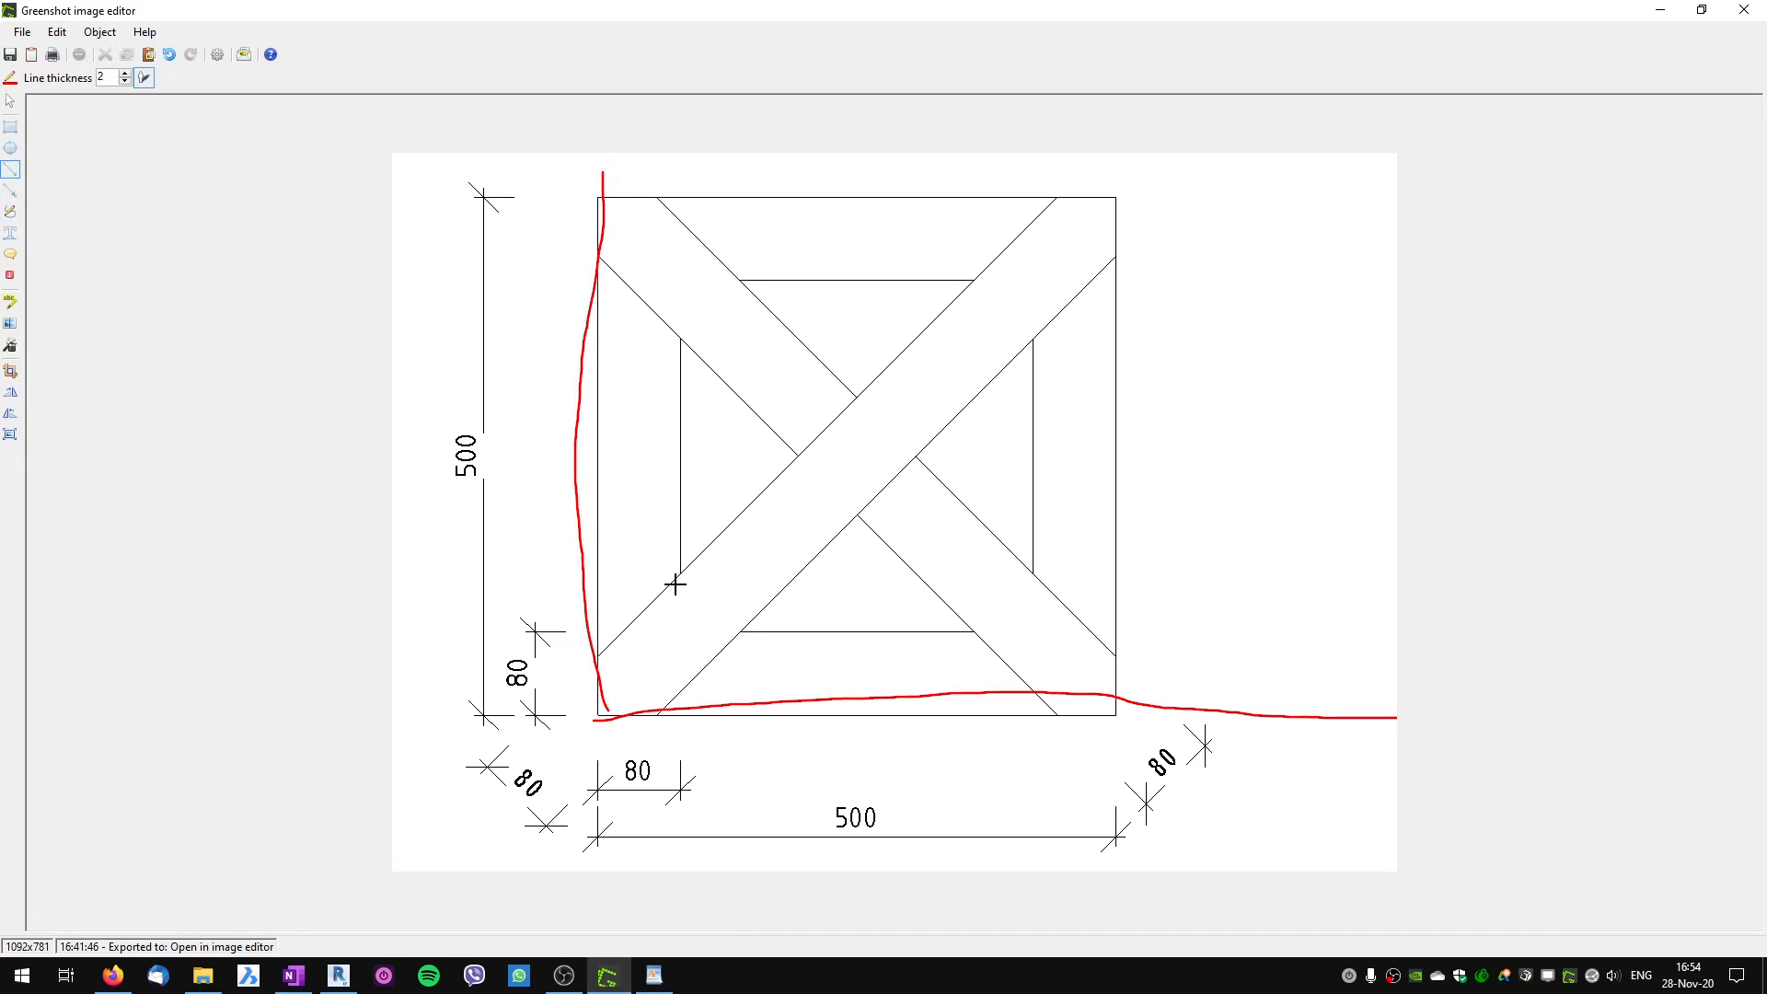
drag(676, 583, 679, 336)
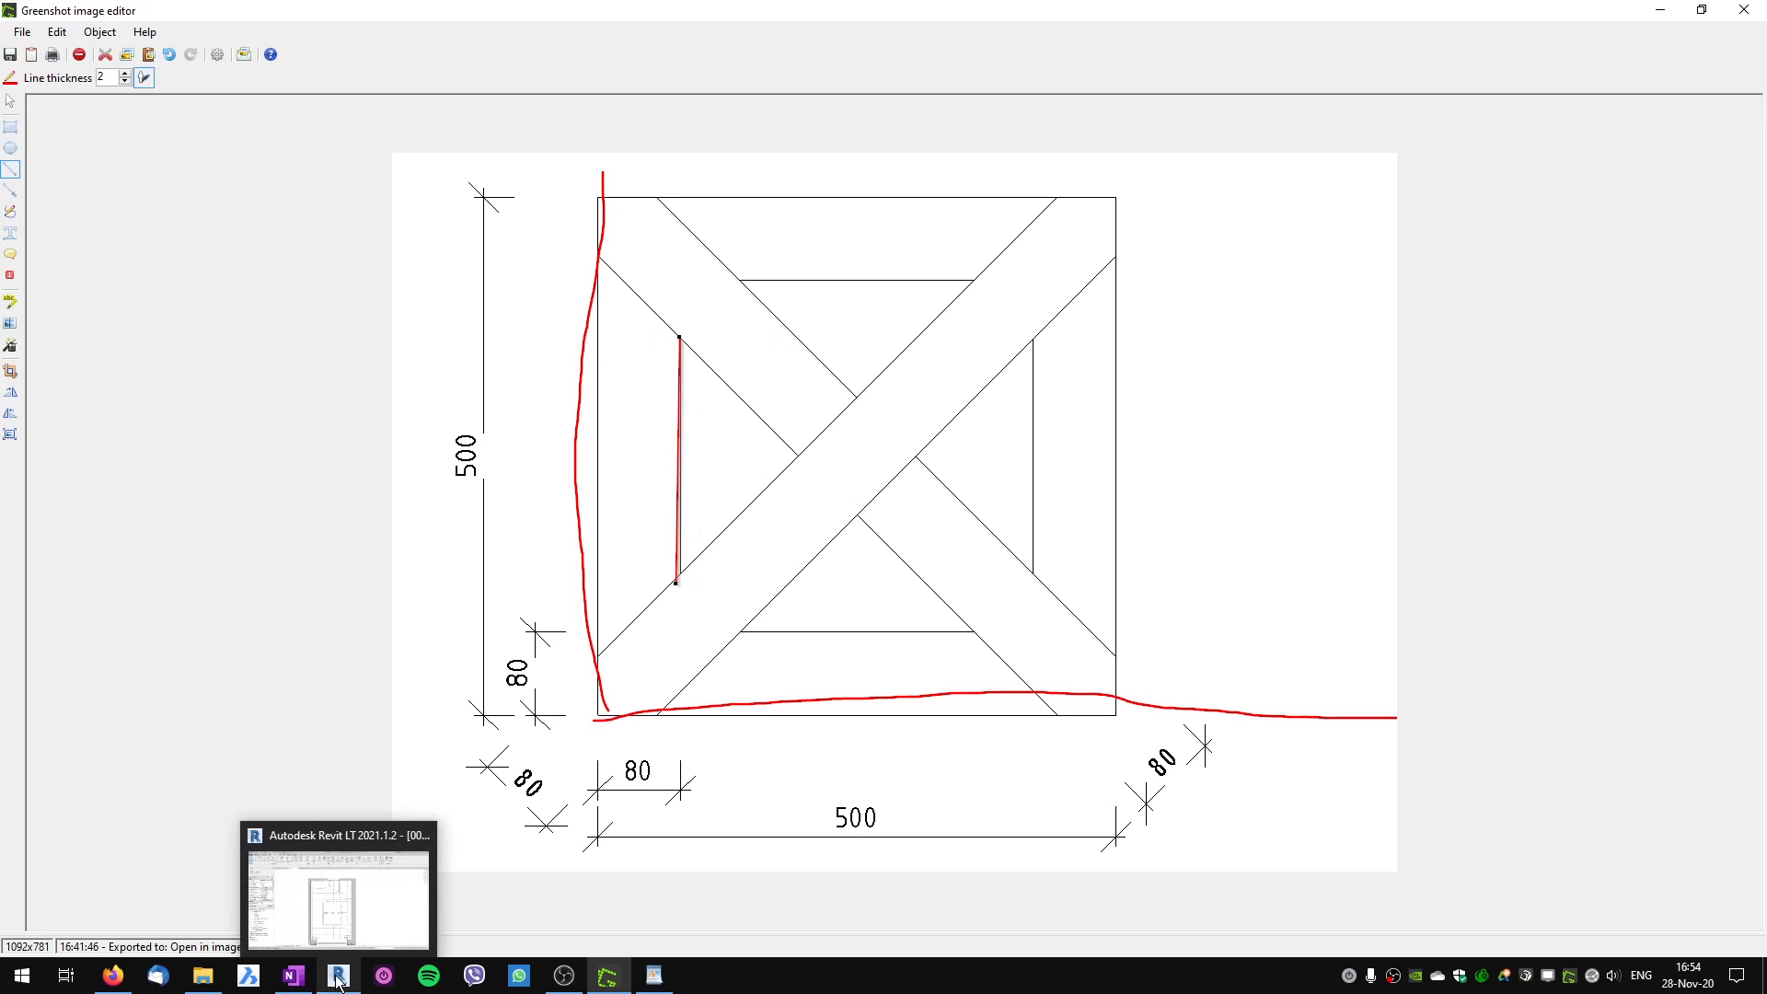
Switch to WordPad and add the comment lines ";main square" above the two grid definitions and ";subsquare" below them in vinnese_cross.pat.
mouse_move(623, 987)
click(660, 871)
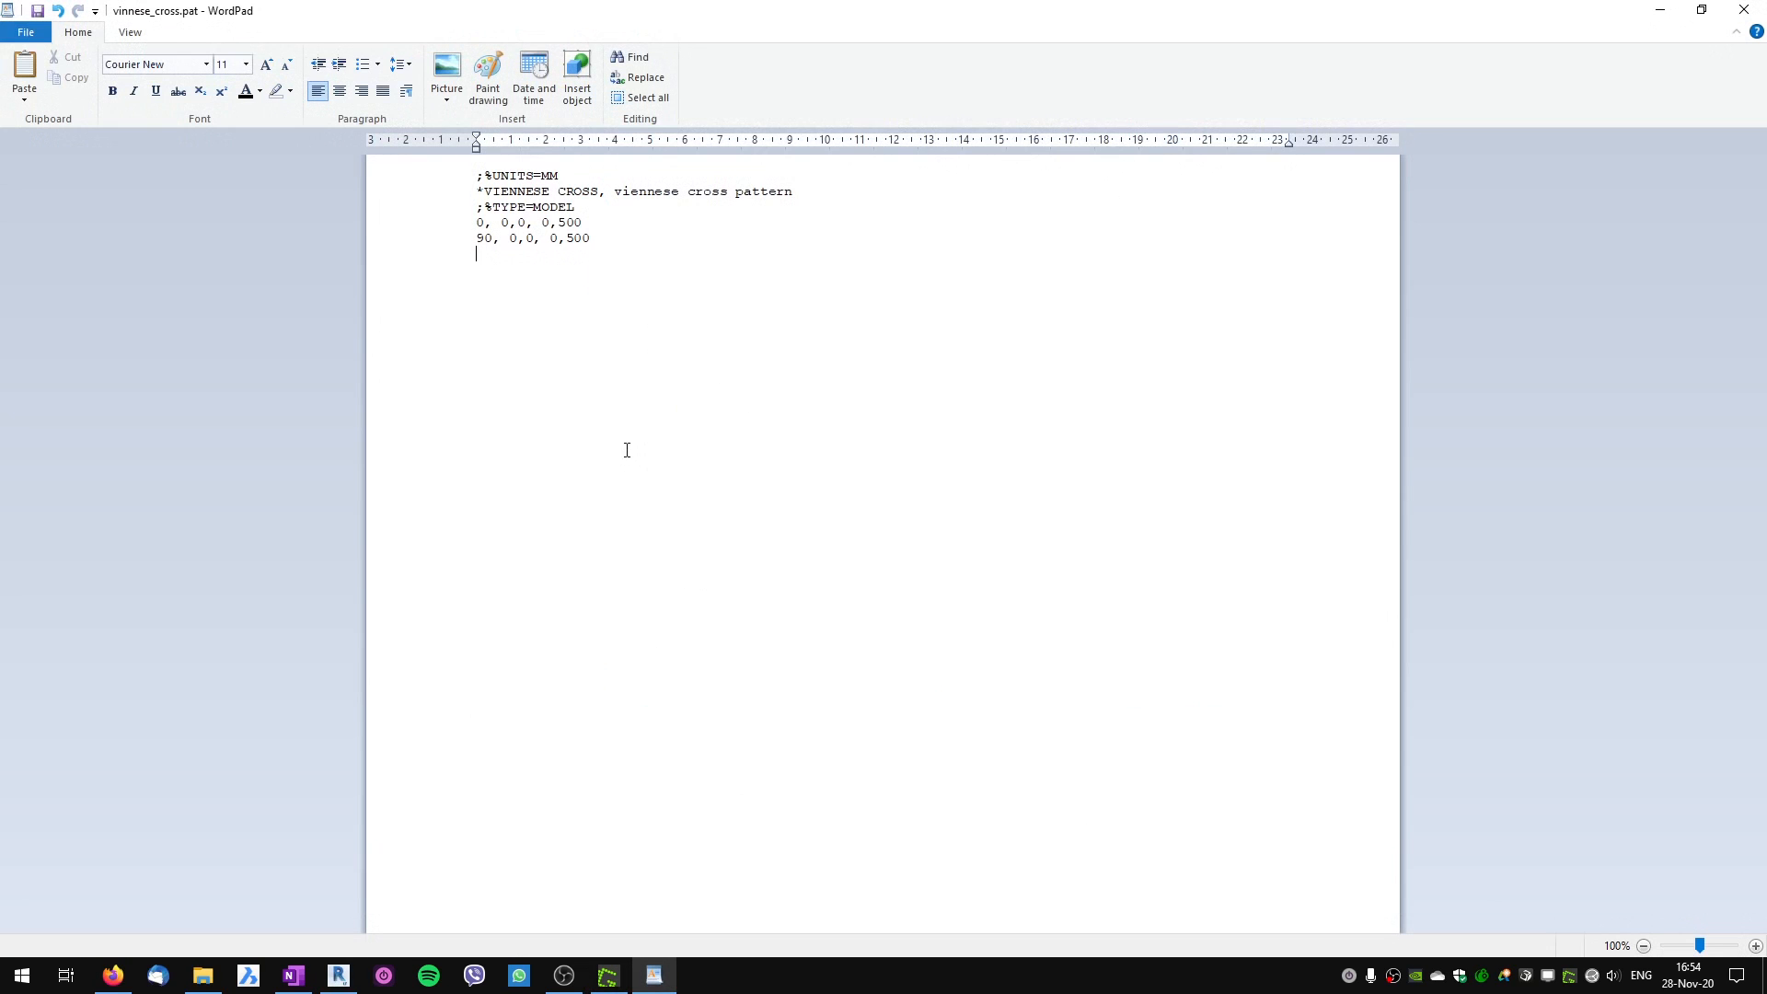
key(Up)
key(Return)
text(;main)
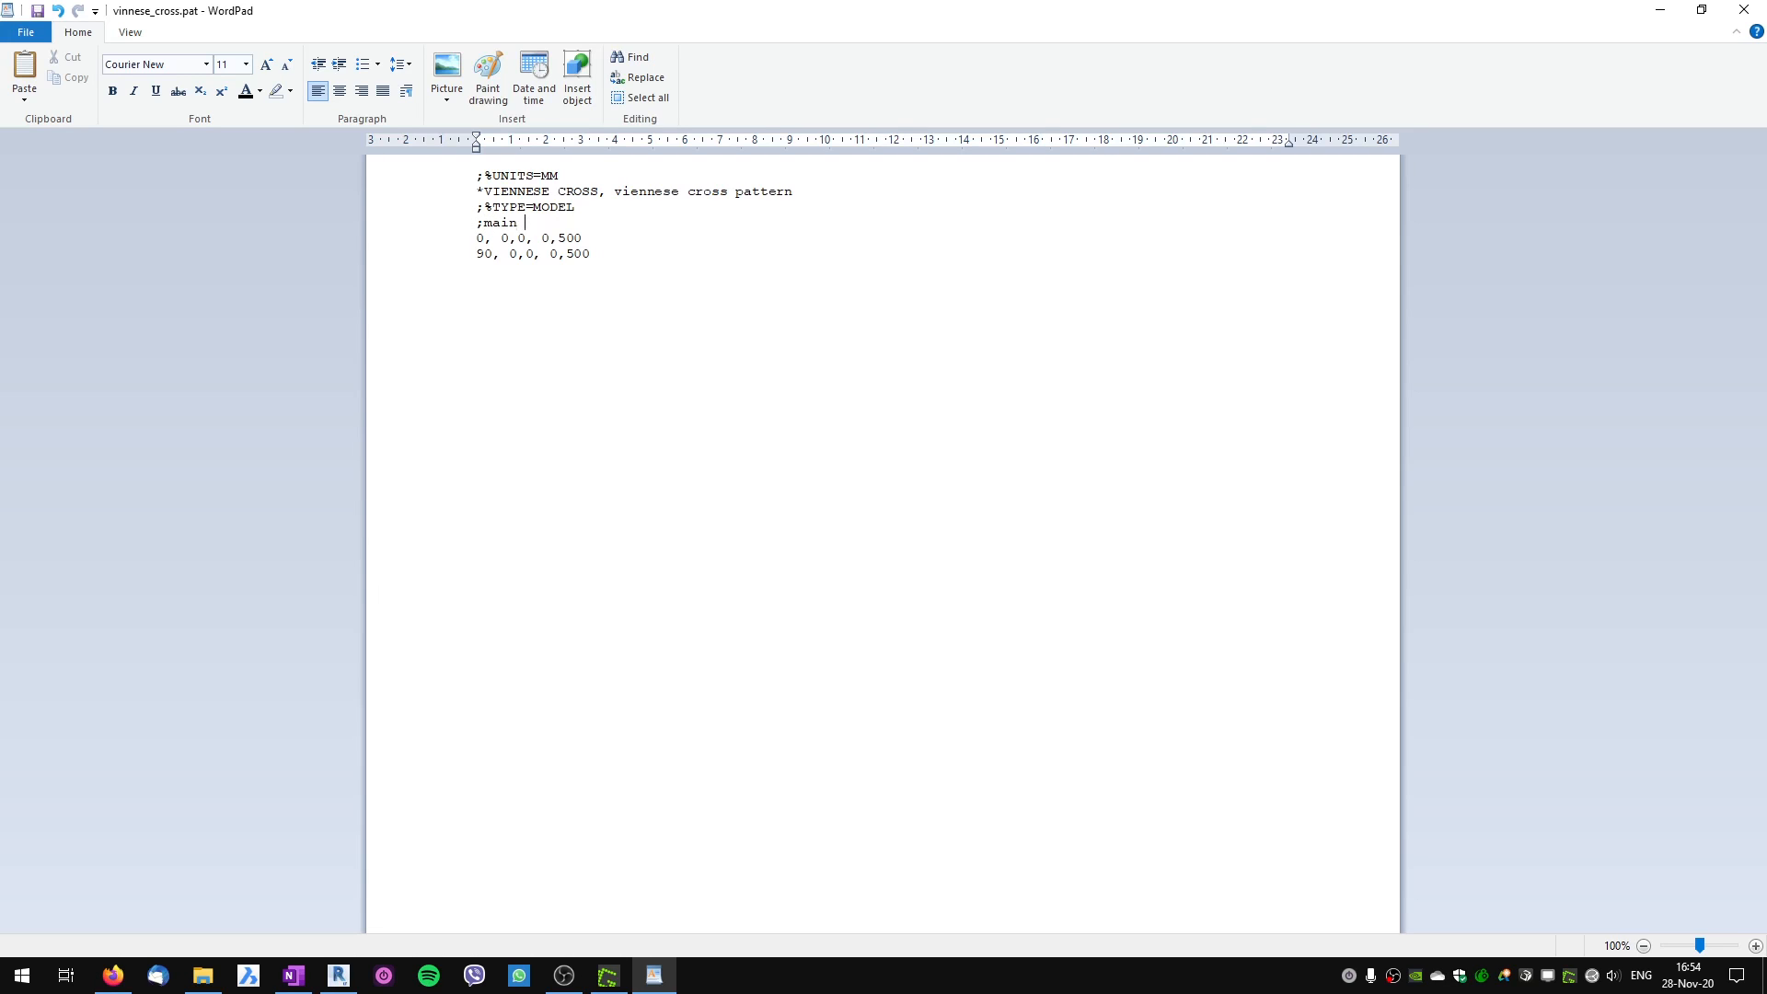
text( squaresub square)
click(517, 270)
key(BackSpace)
Replace the red mark in Greenshot with one along the inner square's lower side, and start its pattern line in WordPad with angle 0.
key(alt+Tab)
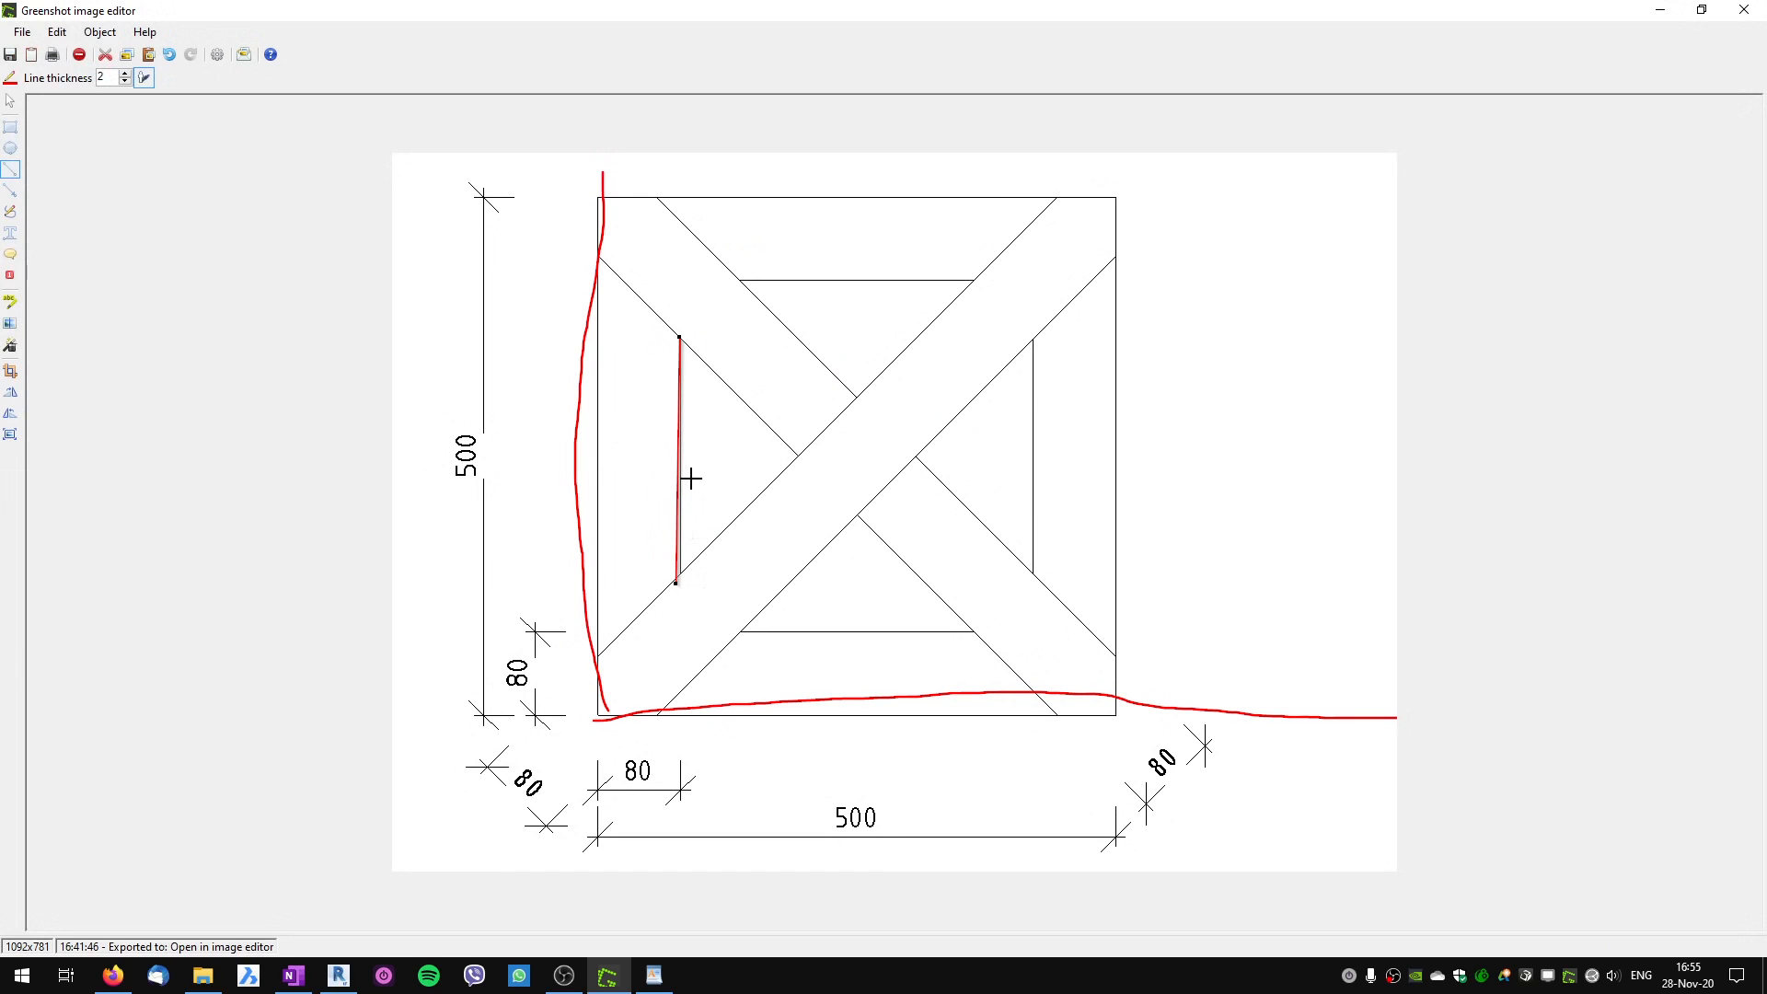
key(Delete)
mouse_move(743, 637)
mouse_down()
mouse_move(979, 622)
mouse_move(980, 638)
mouse_up()
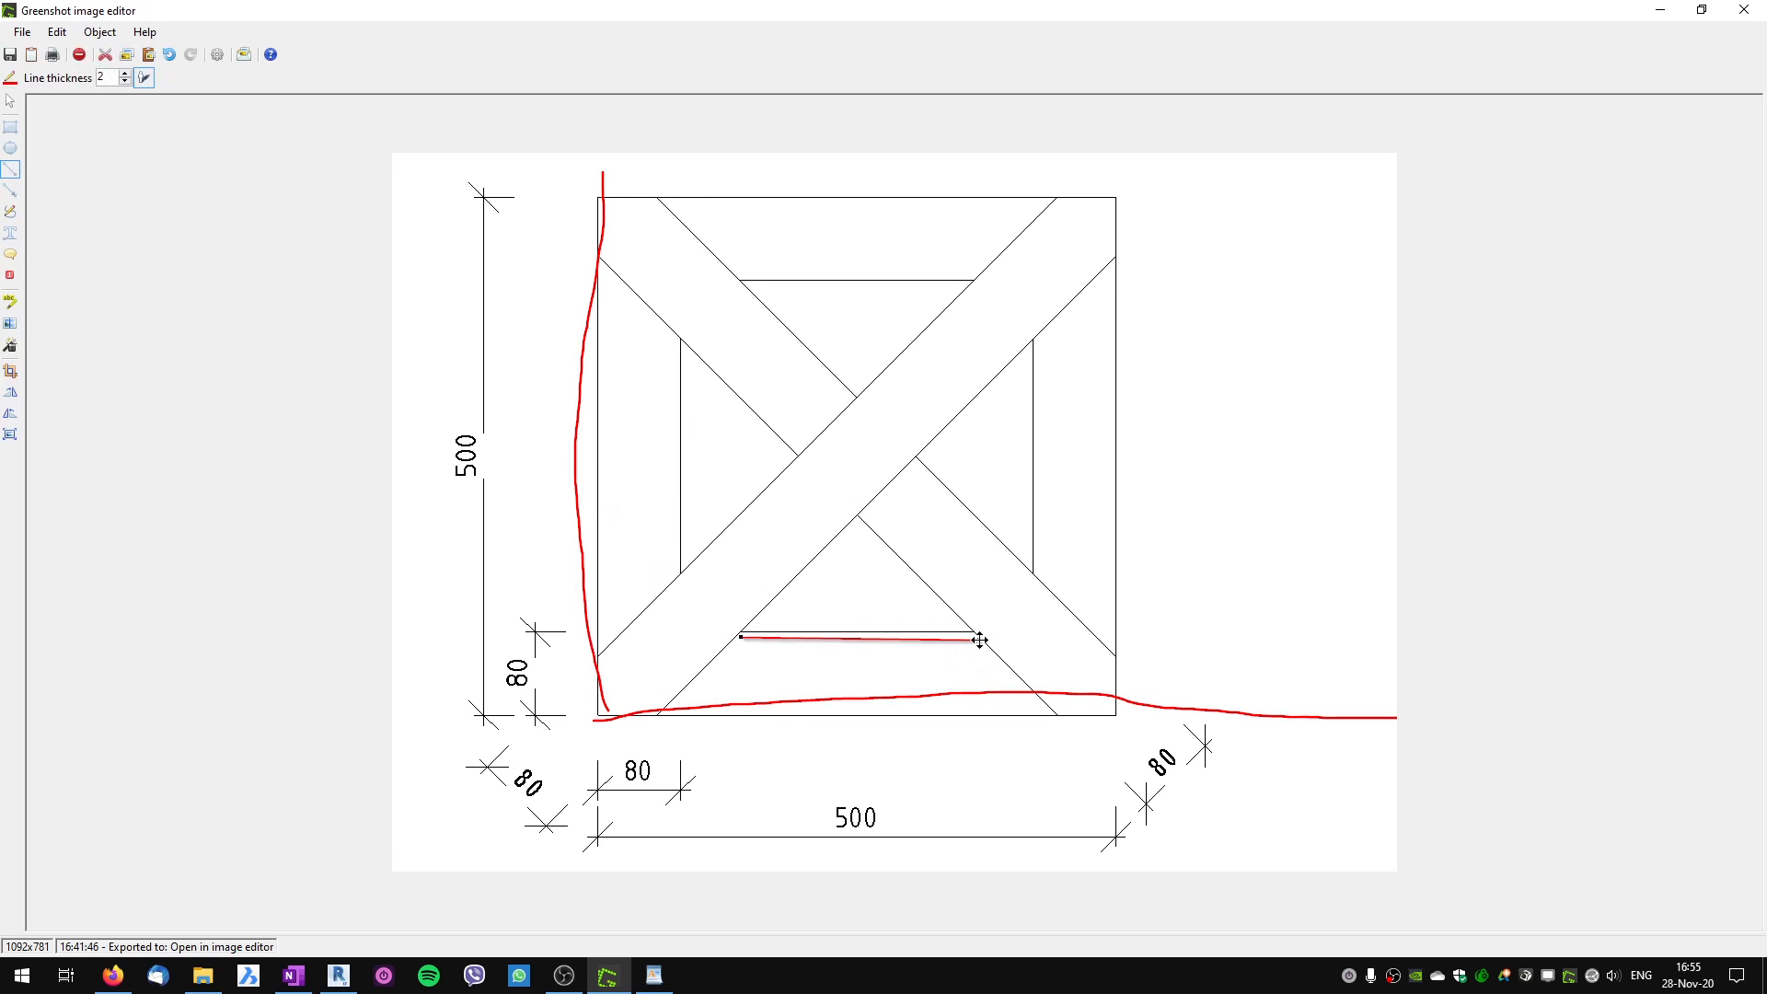
key(alt+Tab)
text(0)
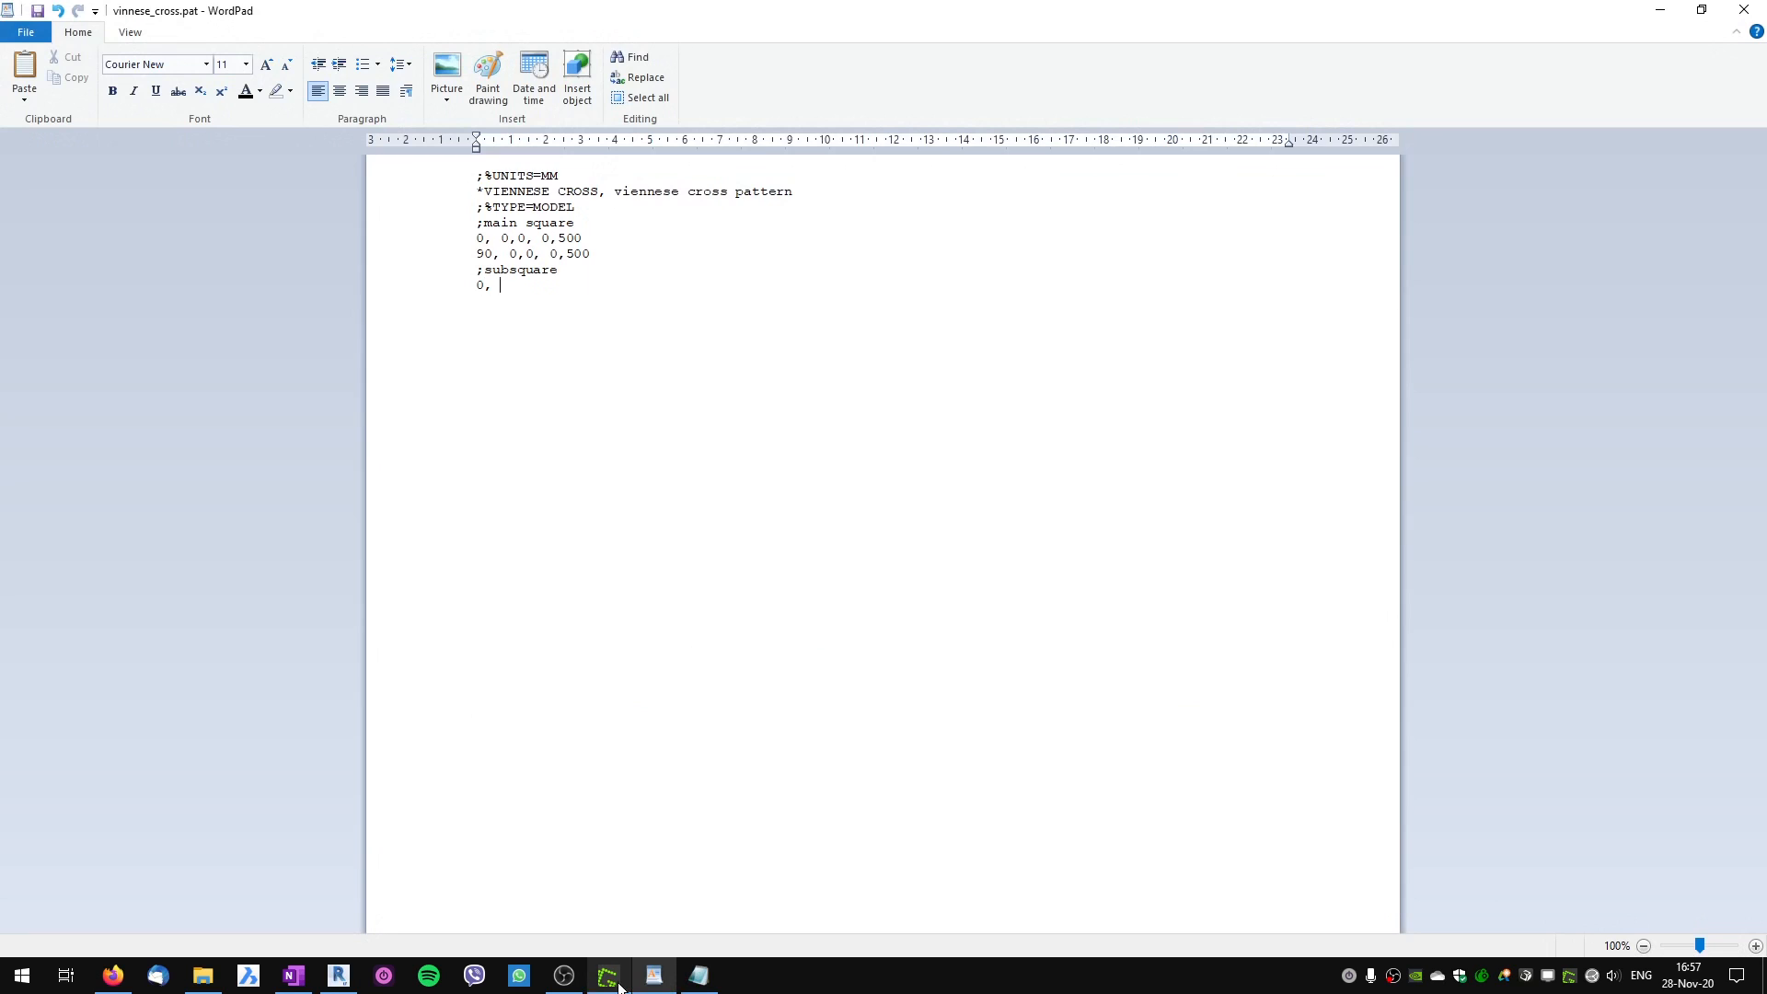
Extend the inner square's lower side as a red line across the Greenshot drawing and mark its 80 mm offset on the tile's left edge.
key(alt+Tab)
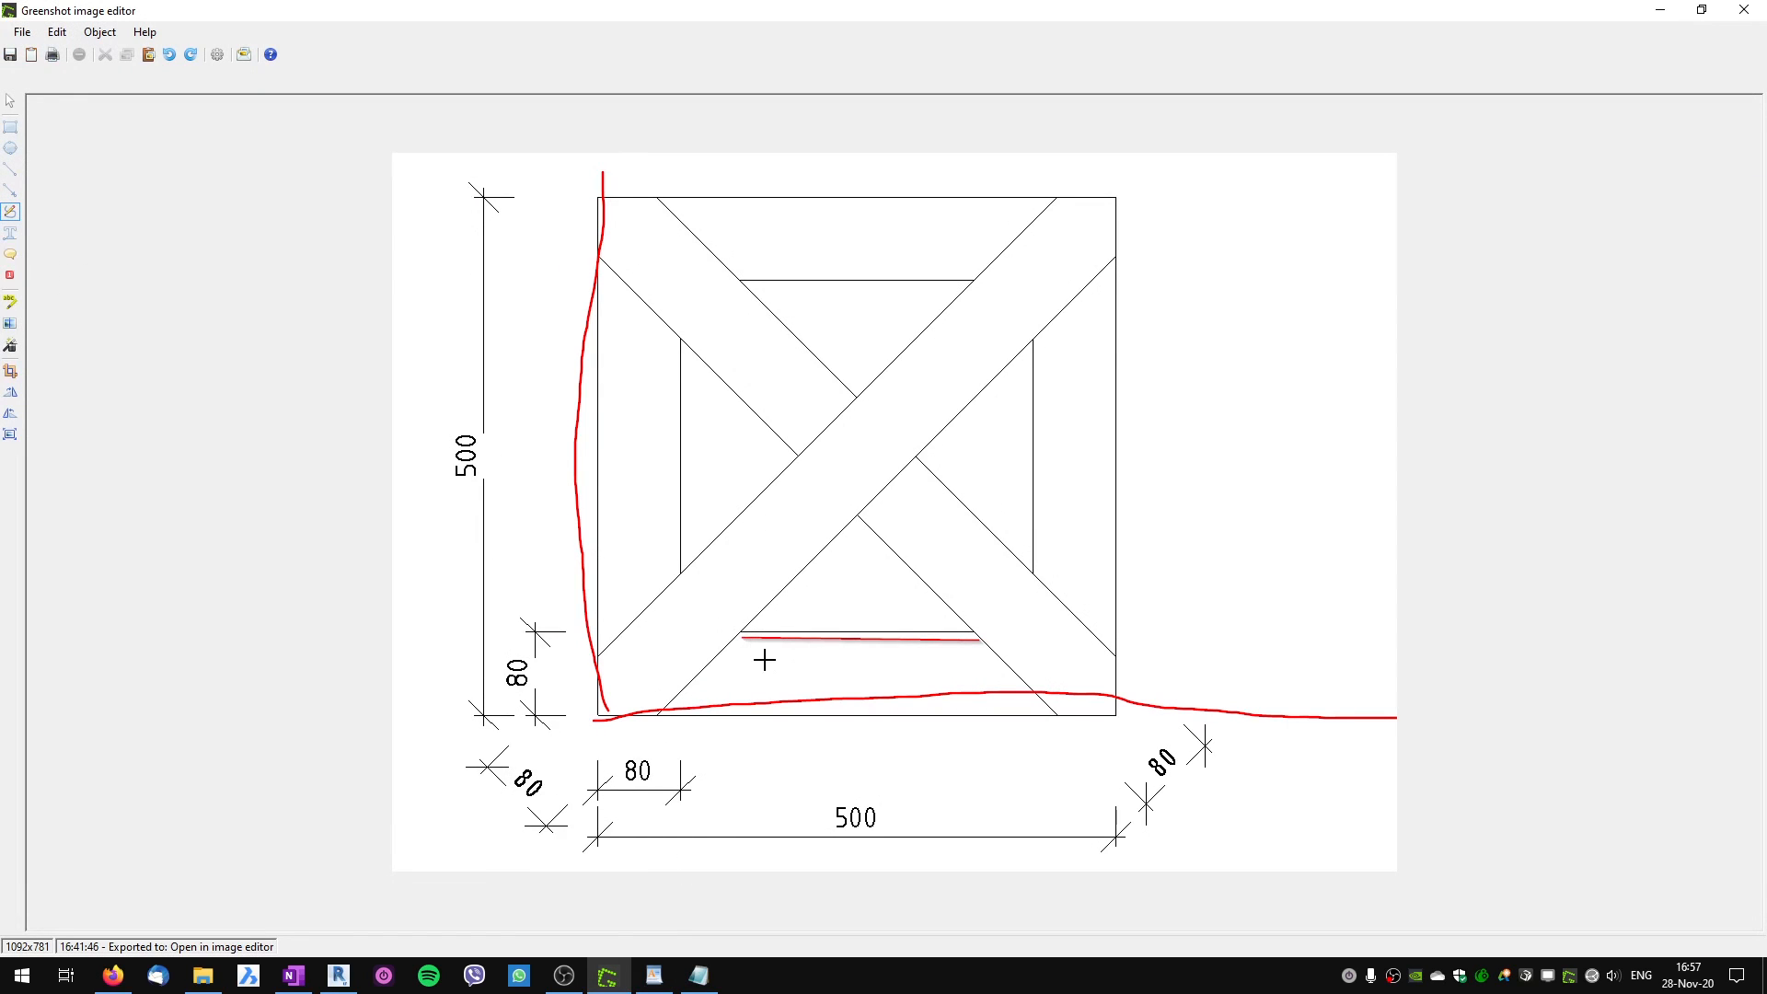
click(8, 170)
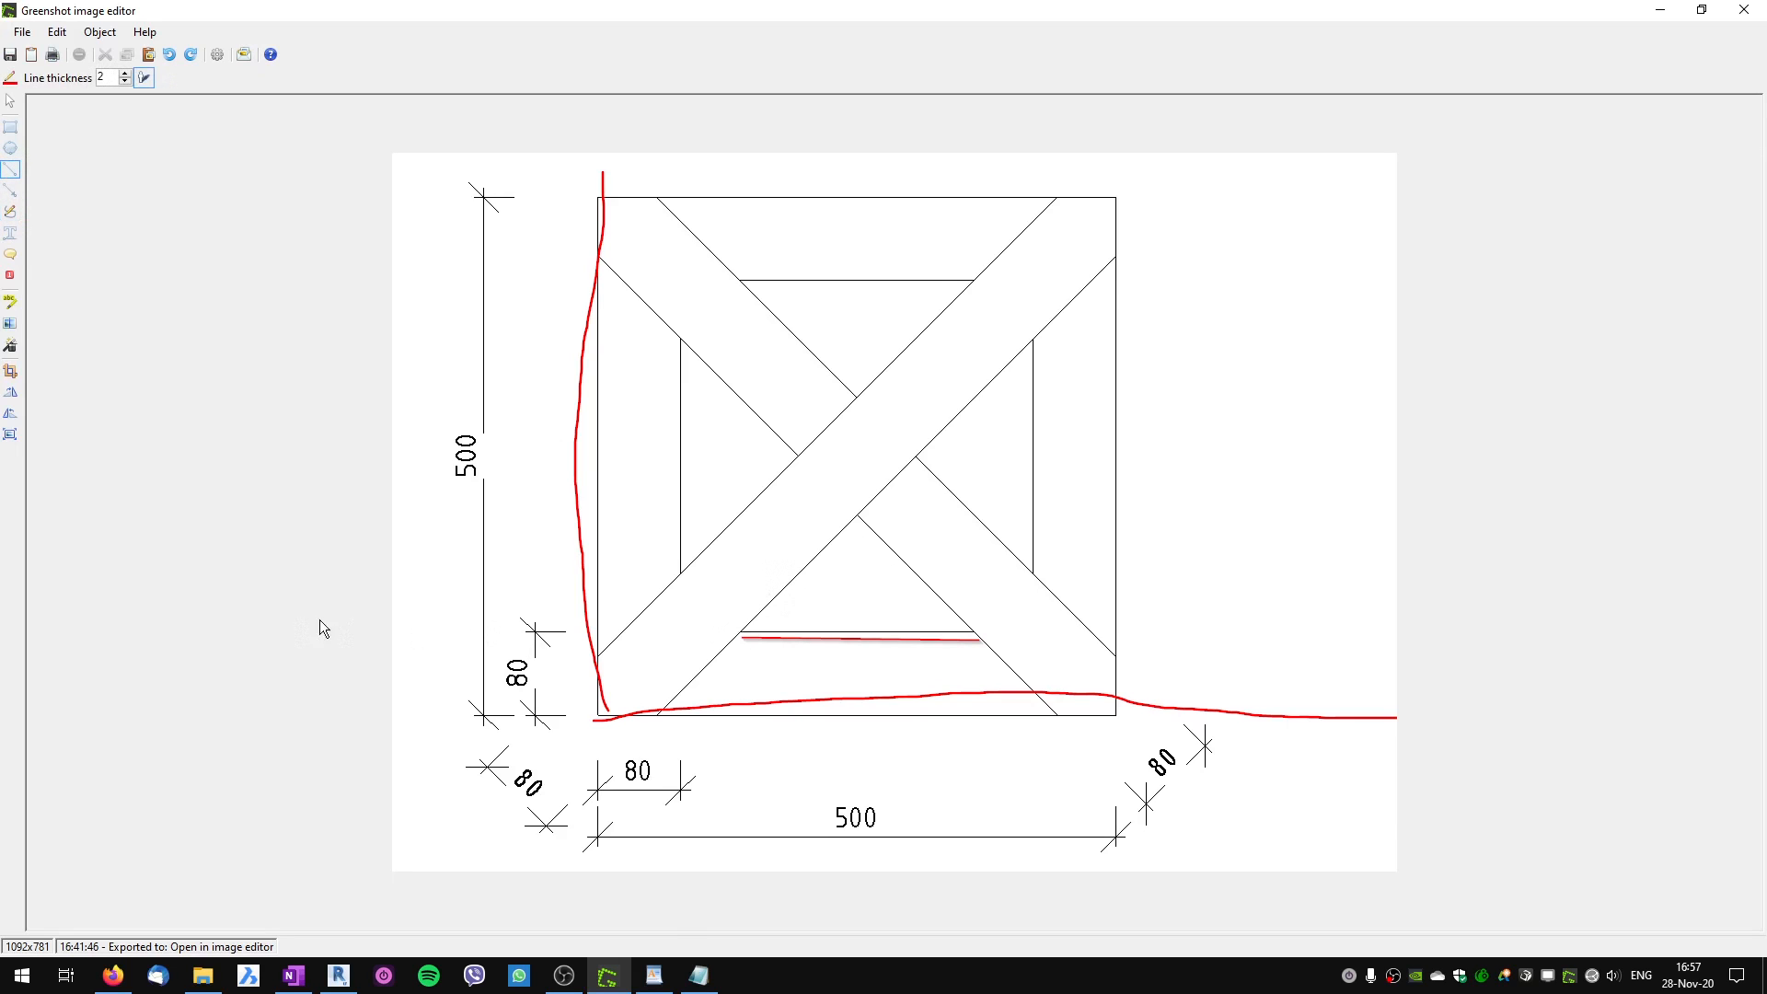
drag(451, 632, 1352, 629)
click(10, 211)
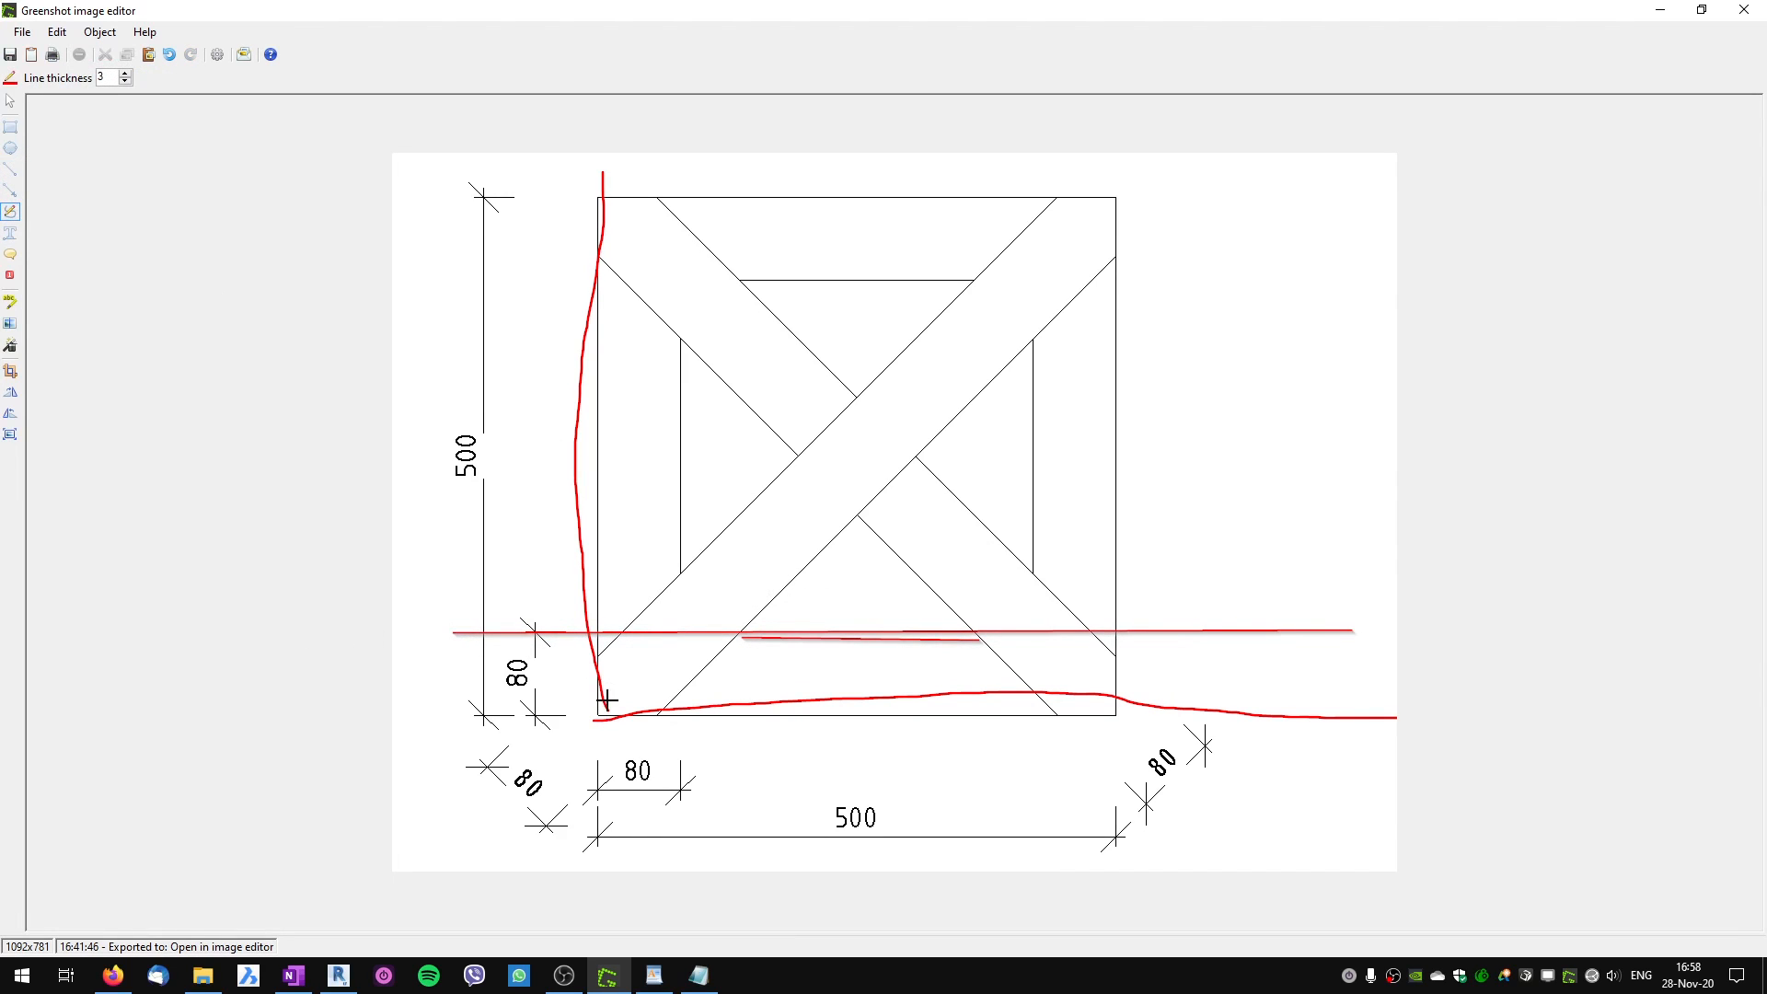
mouse_move(598, 716)
mouse_down()
mouse_move(697, 713)
mouse_move(596, 718)
mouse_move(598, 624)
mouse_up()
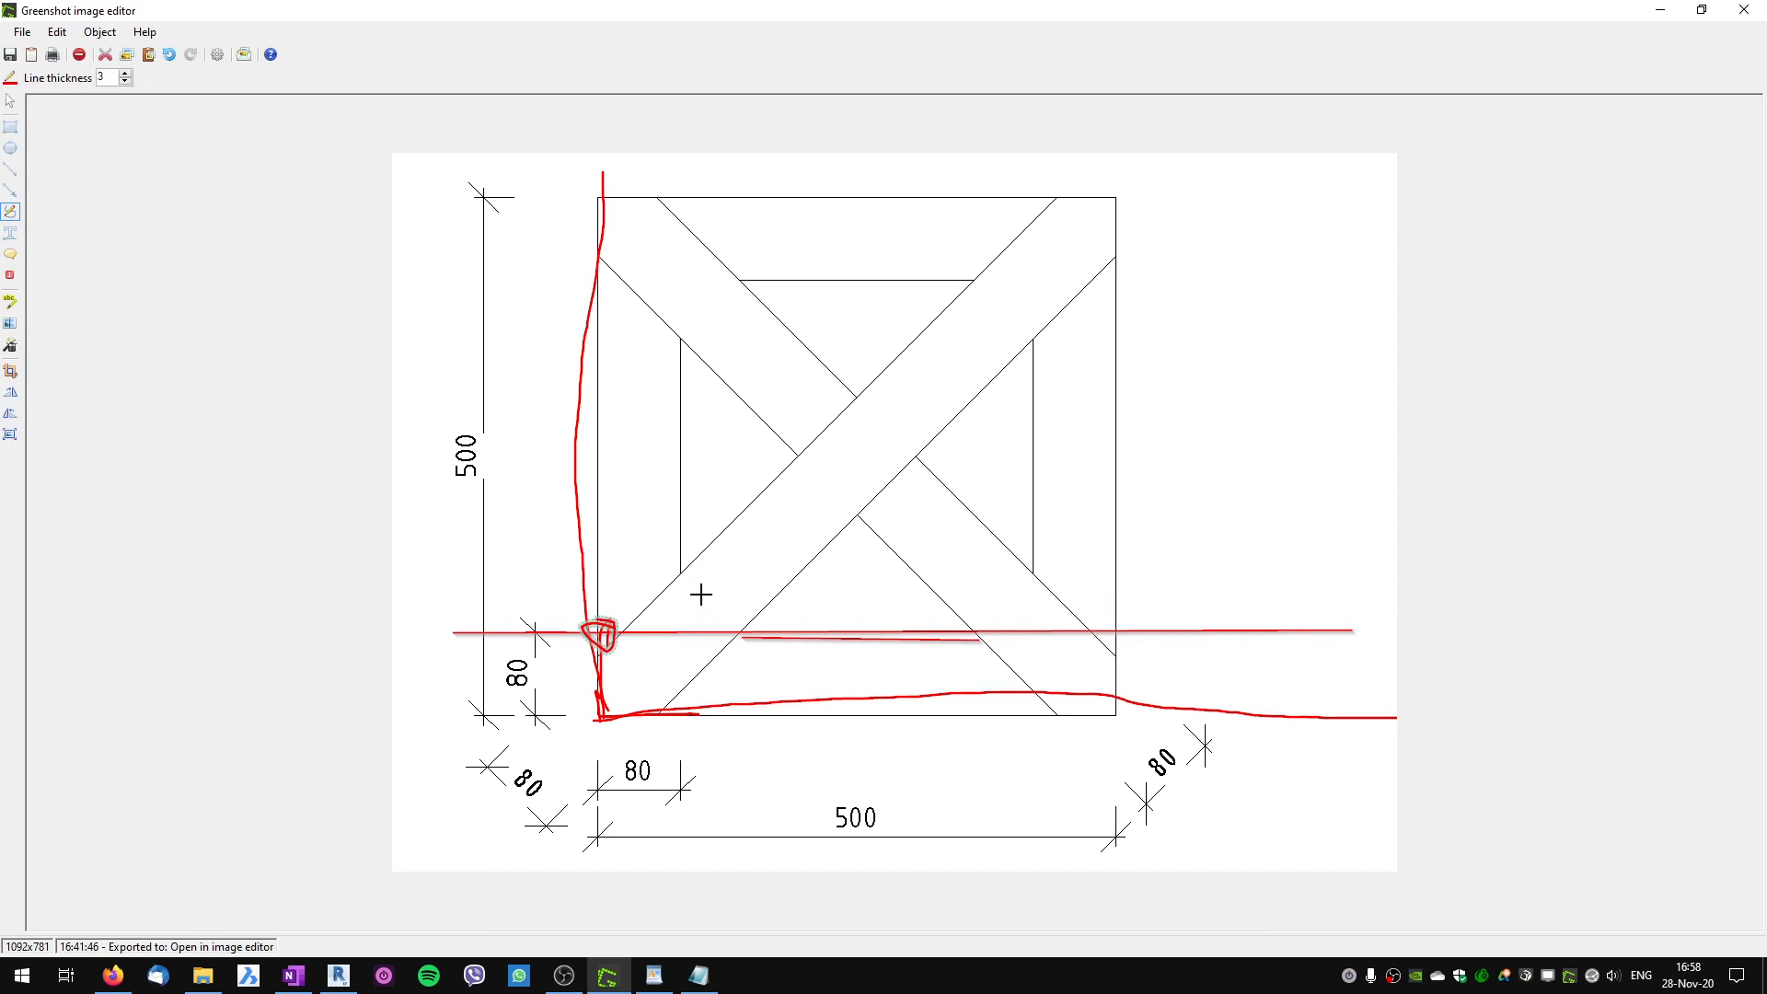
Add the origin 0,80 to the subsquare's pattern line in WordPad.
key(alt+Tab)
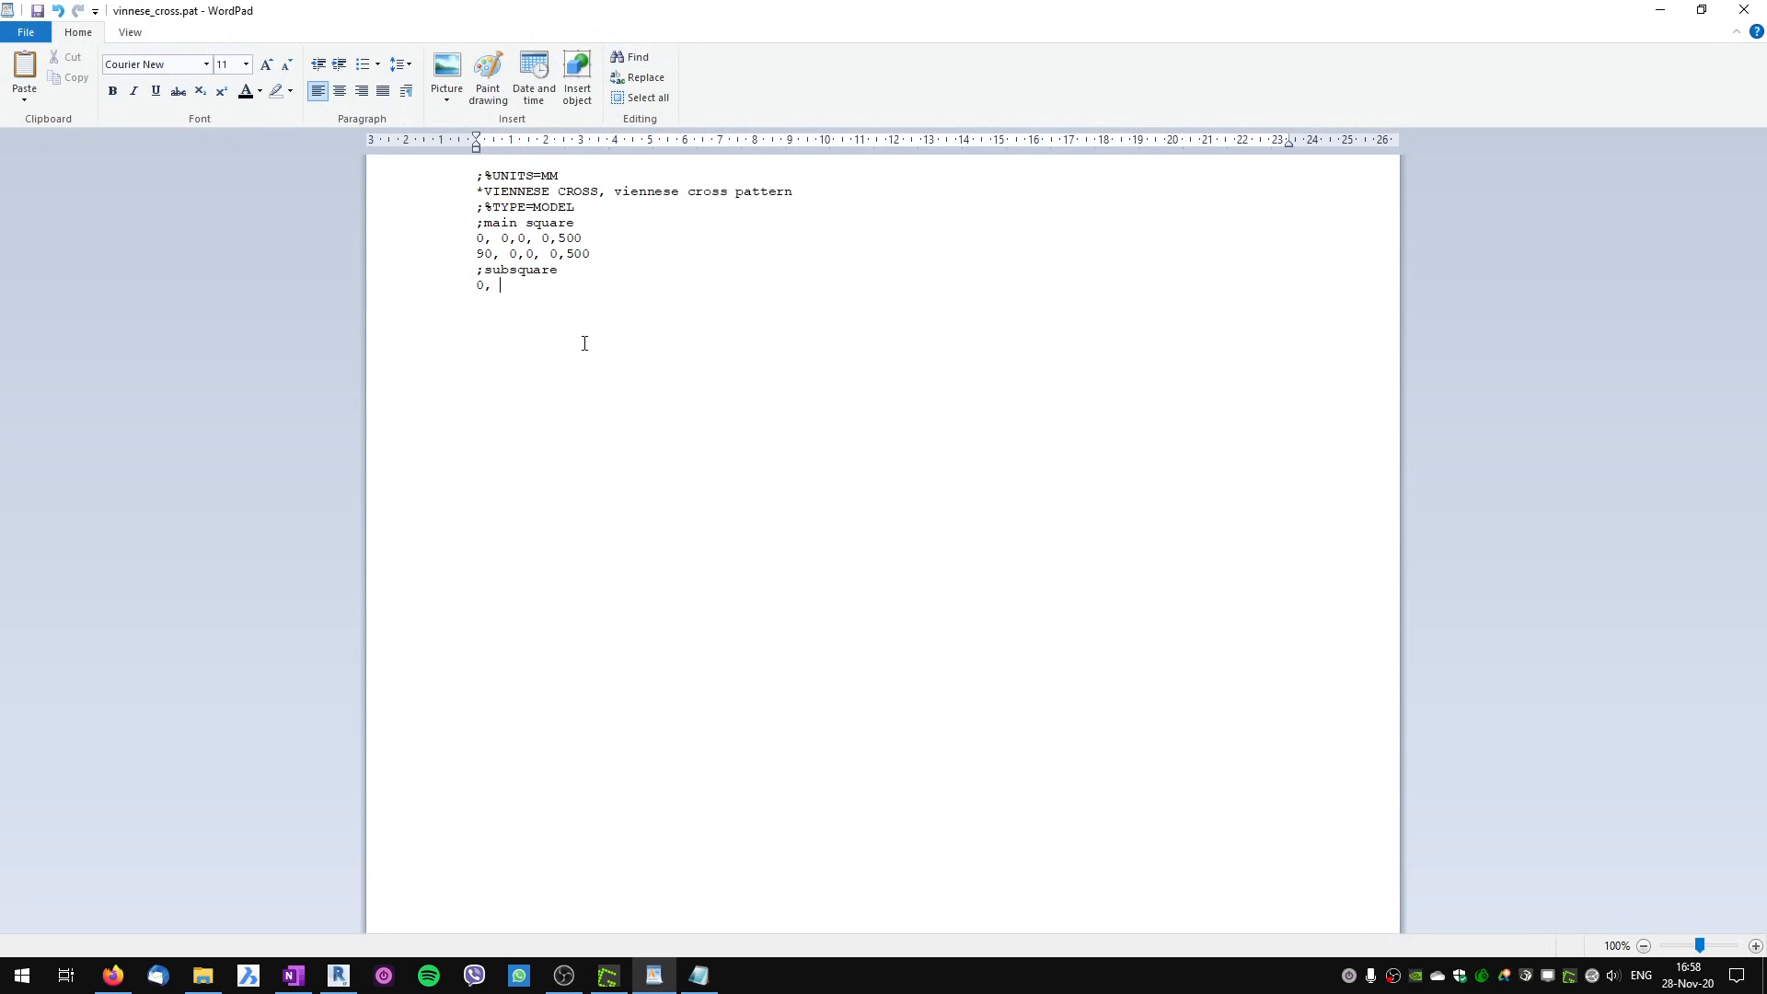
text(0,80,)
Trace the inner square's lower side again in Greenshot, and add the offset 0,500 to its pattern line in WordPad.
click(608, 974)
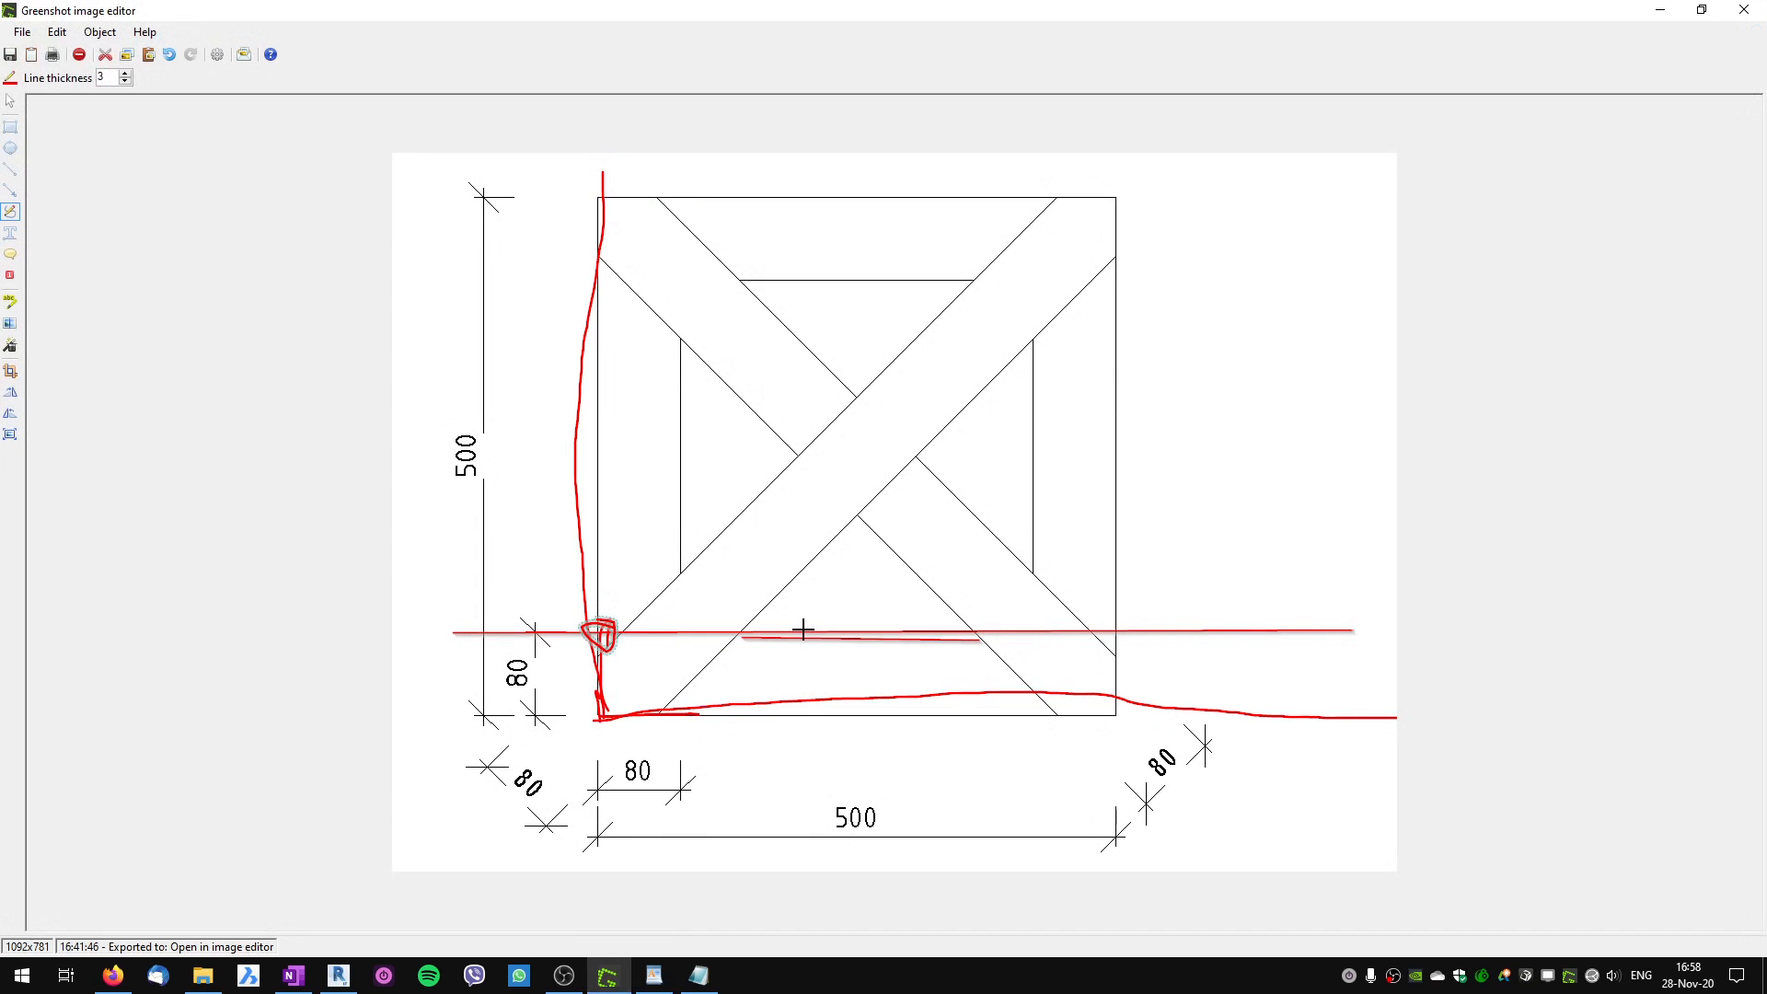
click(11, 171)
drag(722, 635, 934, 630)
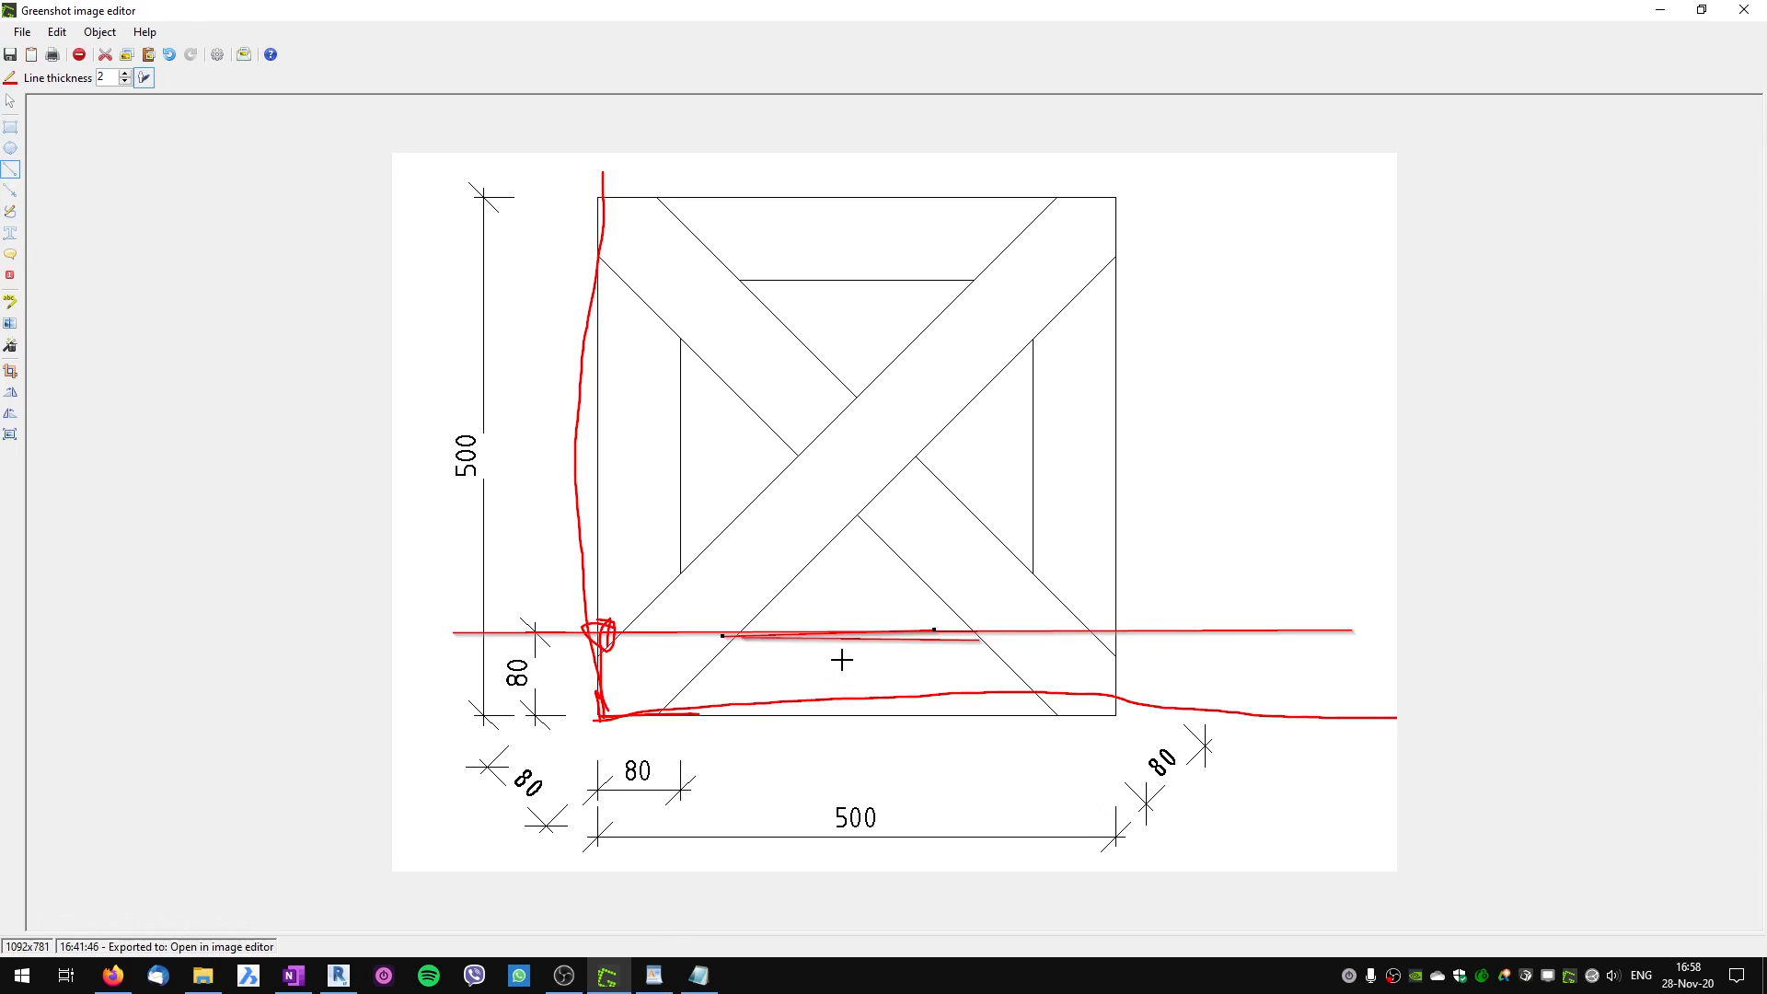
key(alt+Tab)
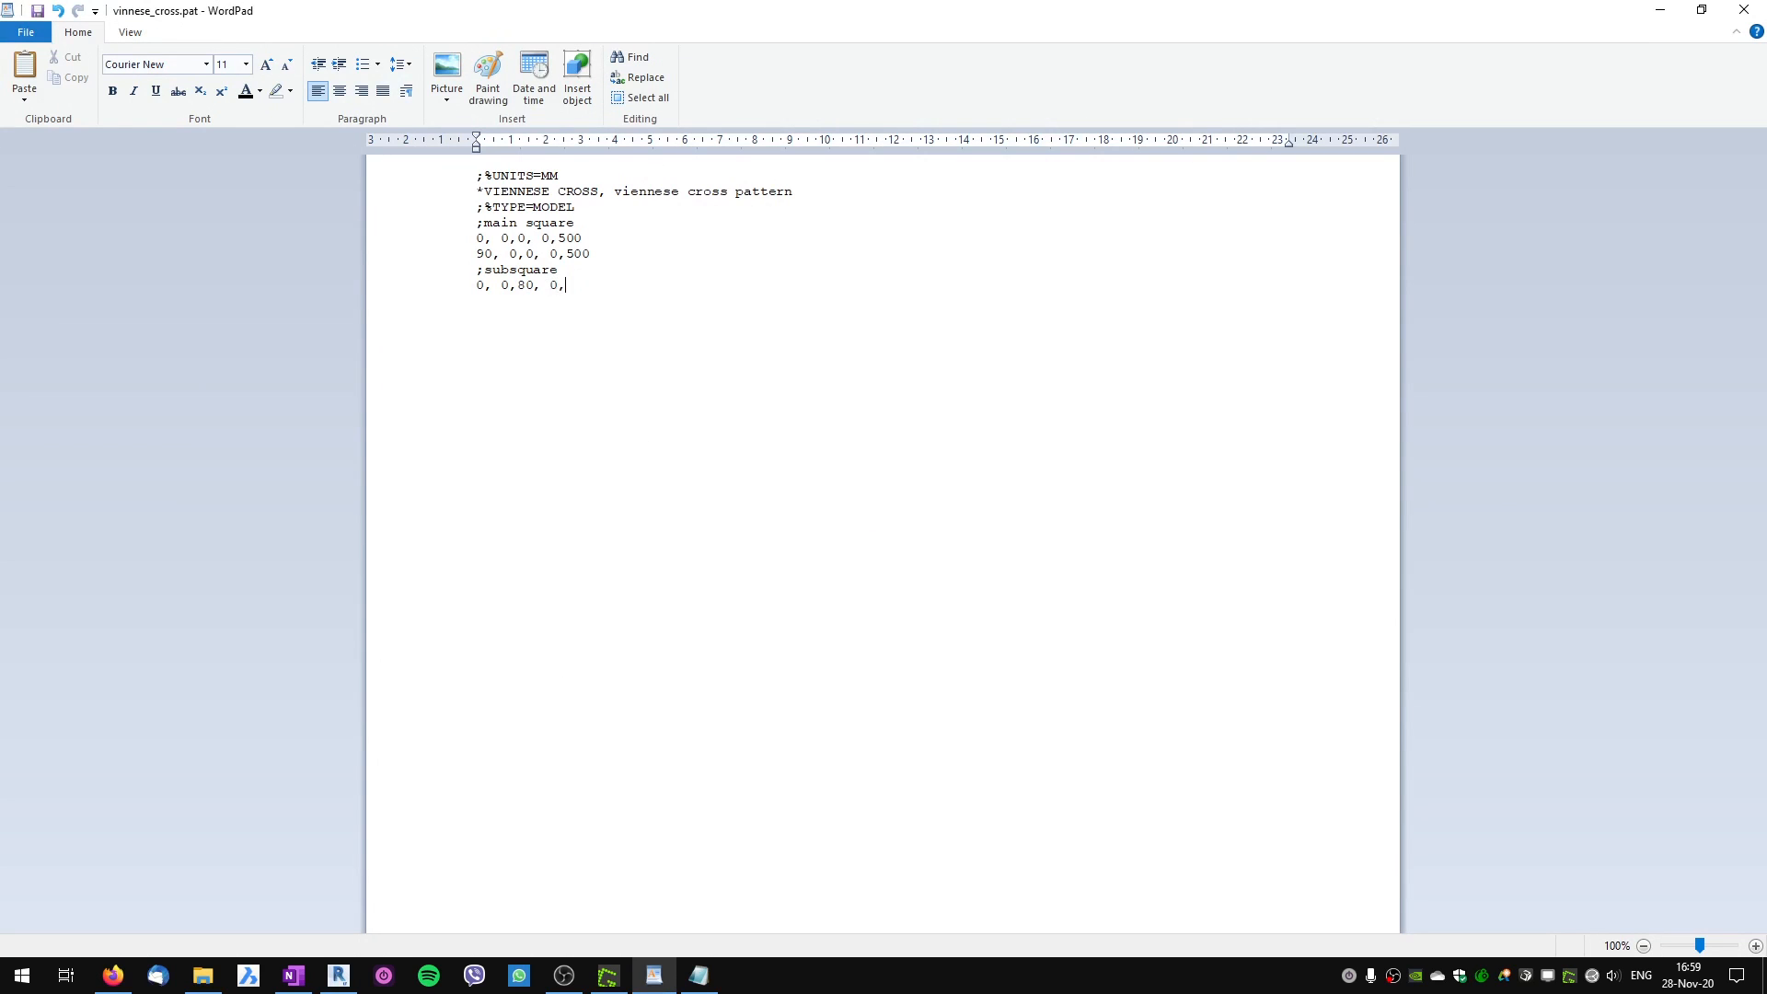
text(500,)
Undo the extended line, the retraced segment and the freehand origin marks in the Greenshot drawing.
click(598, 971)
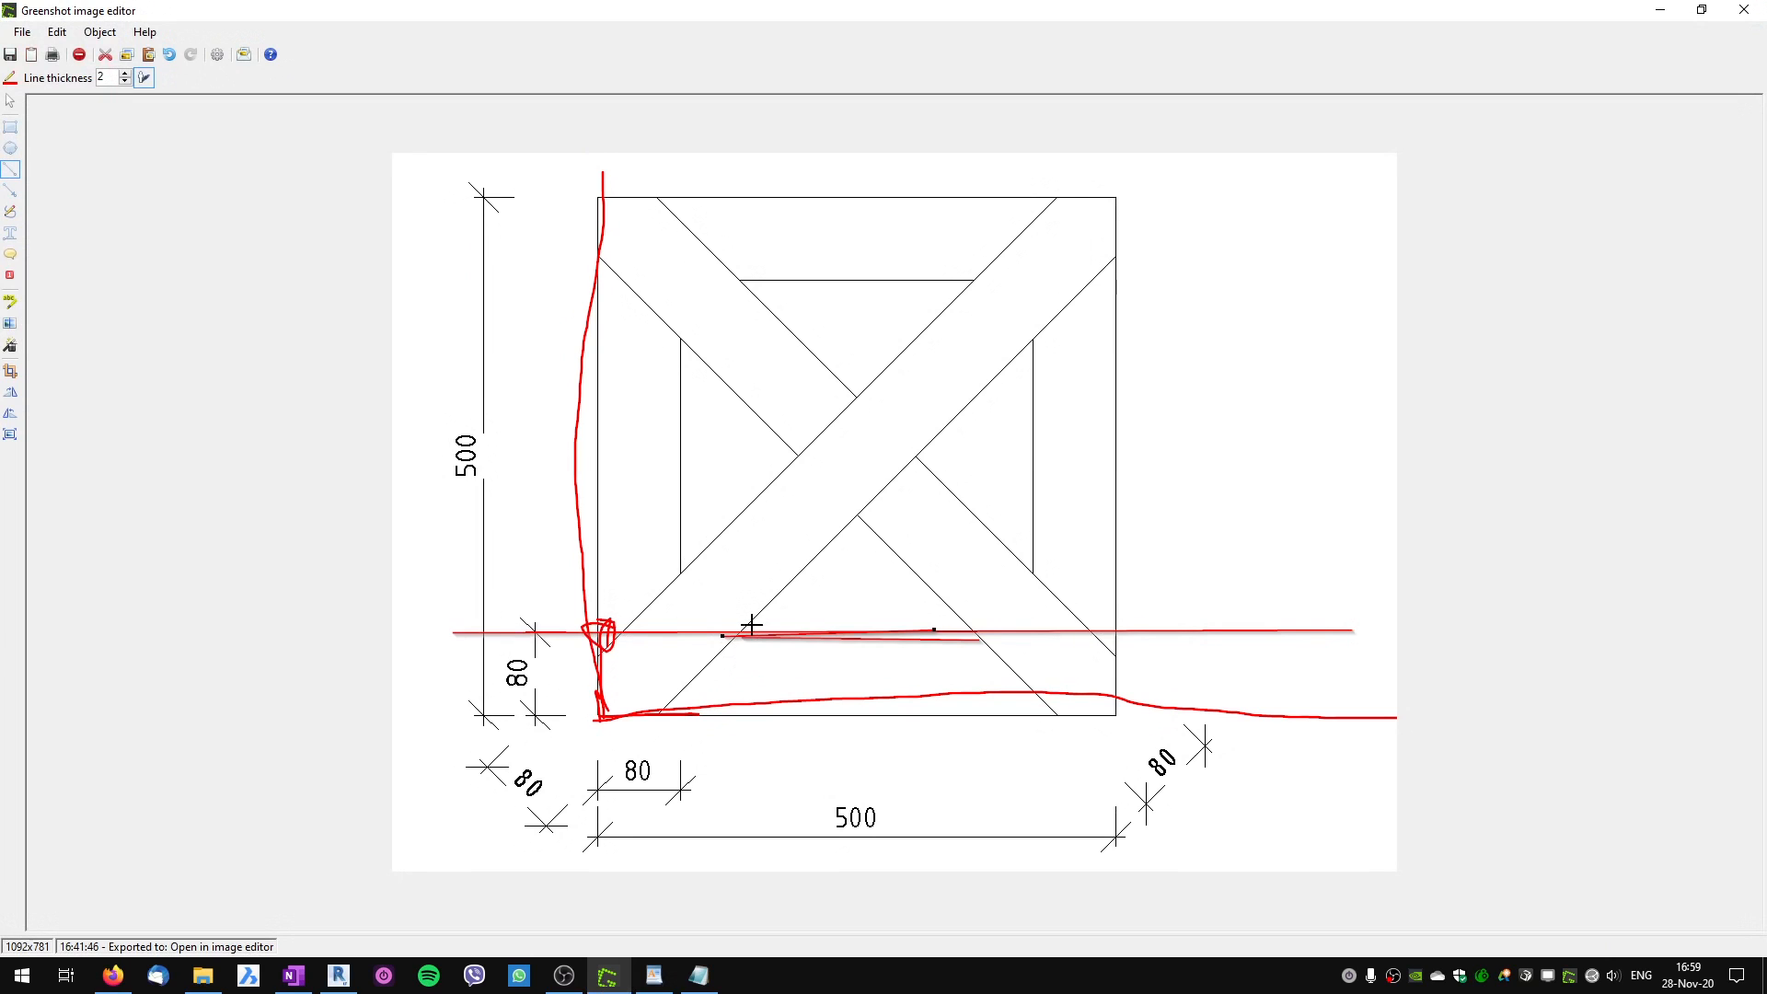
key(ctrl+z)
key(ctrl+z)
key(ctrl+z)
key(ctrl+z)
key(ctrl+z)
key(ctrl+z)
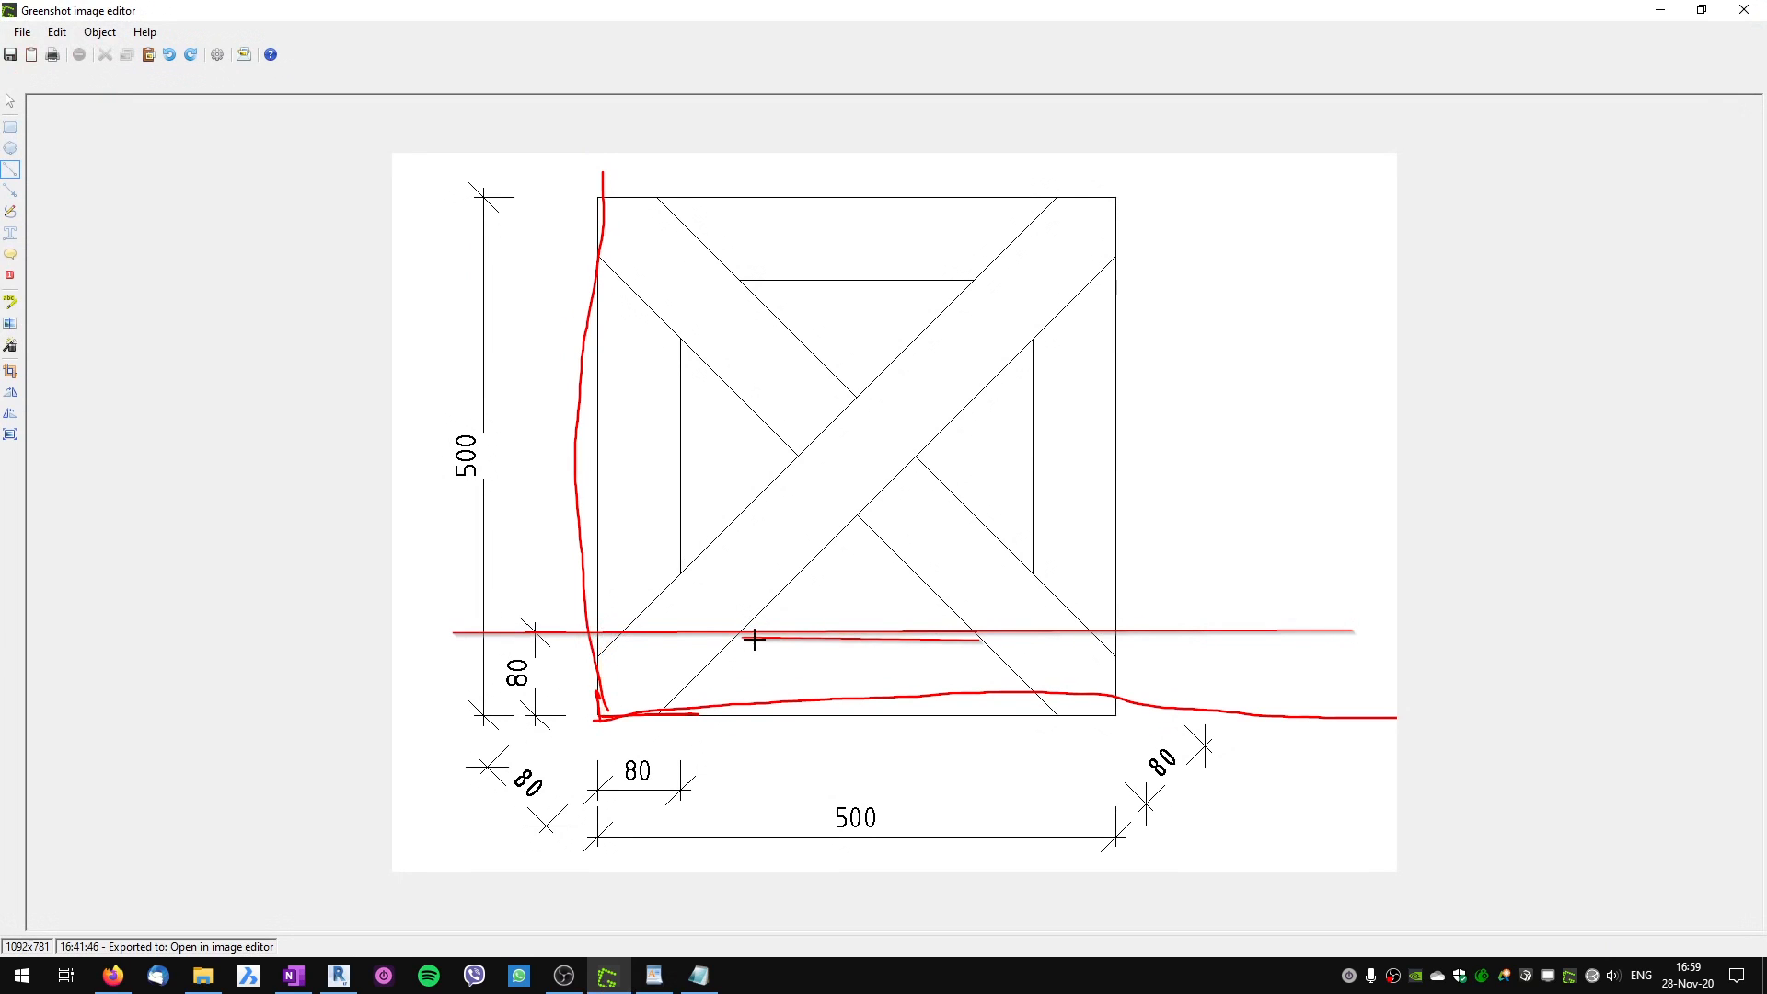
key(ctrl+z)
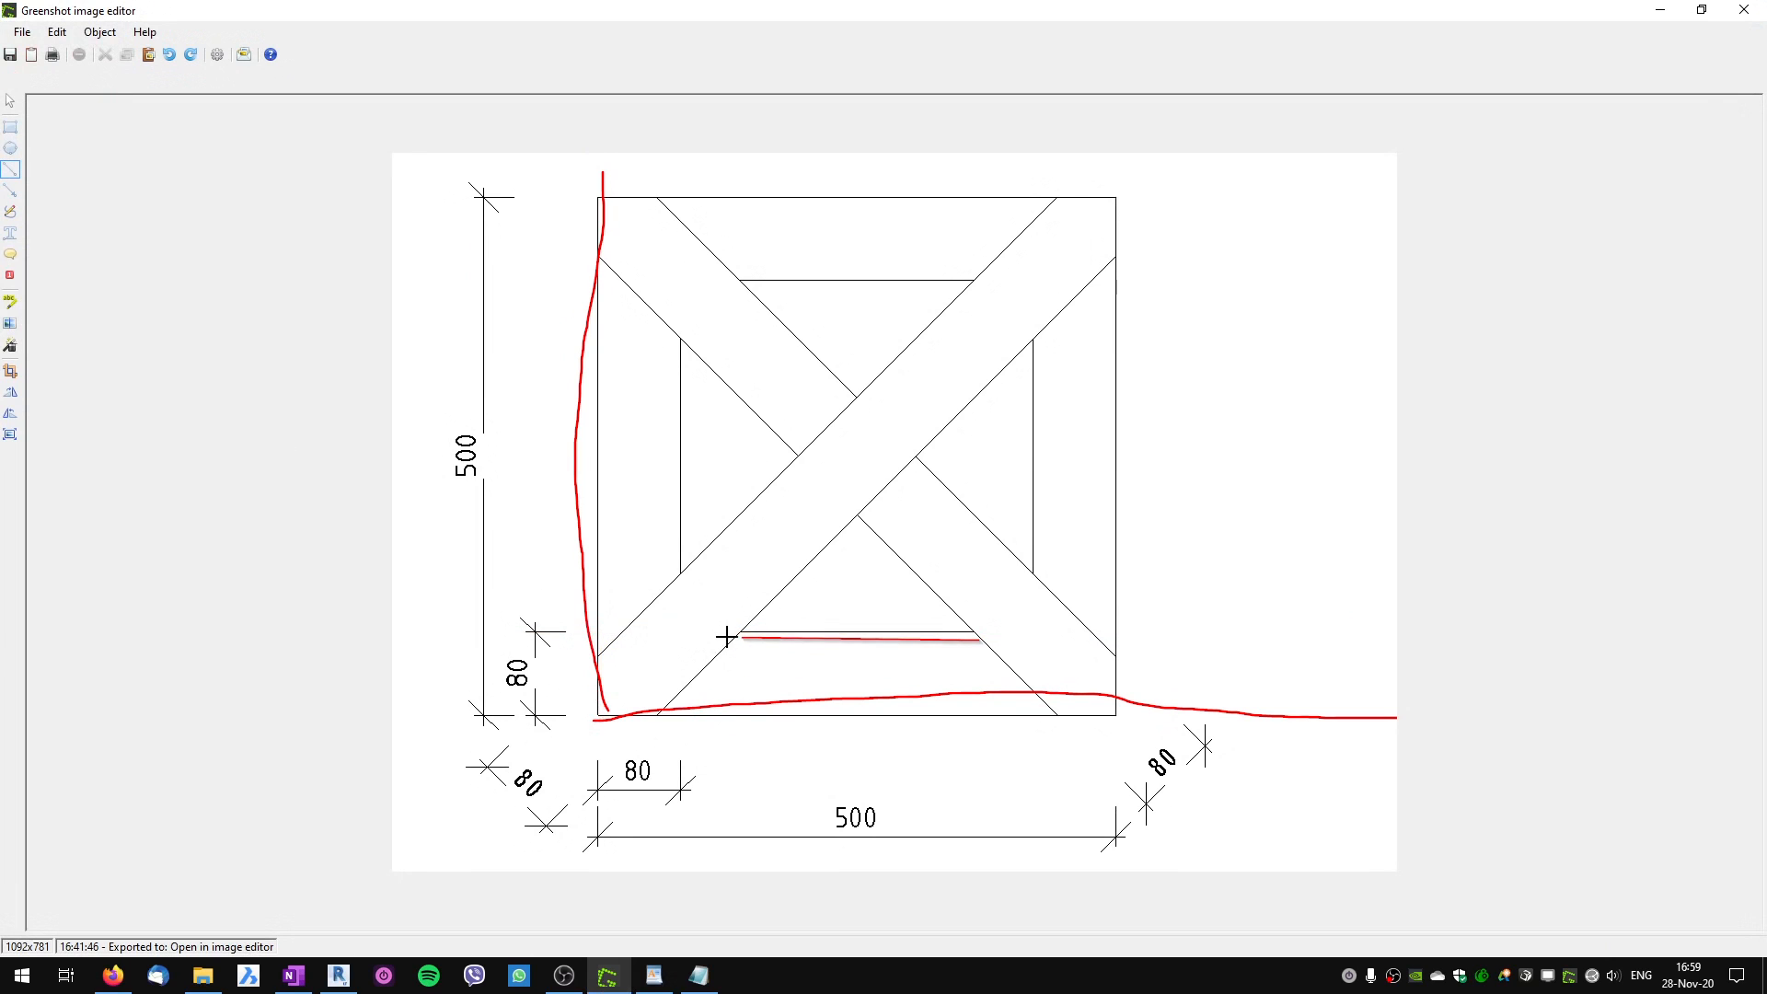
Mark freehand red ticks at both ends of the inner square's lower side and on the tile's left and right edges level with it.
click(10, 211)
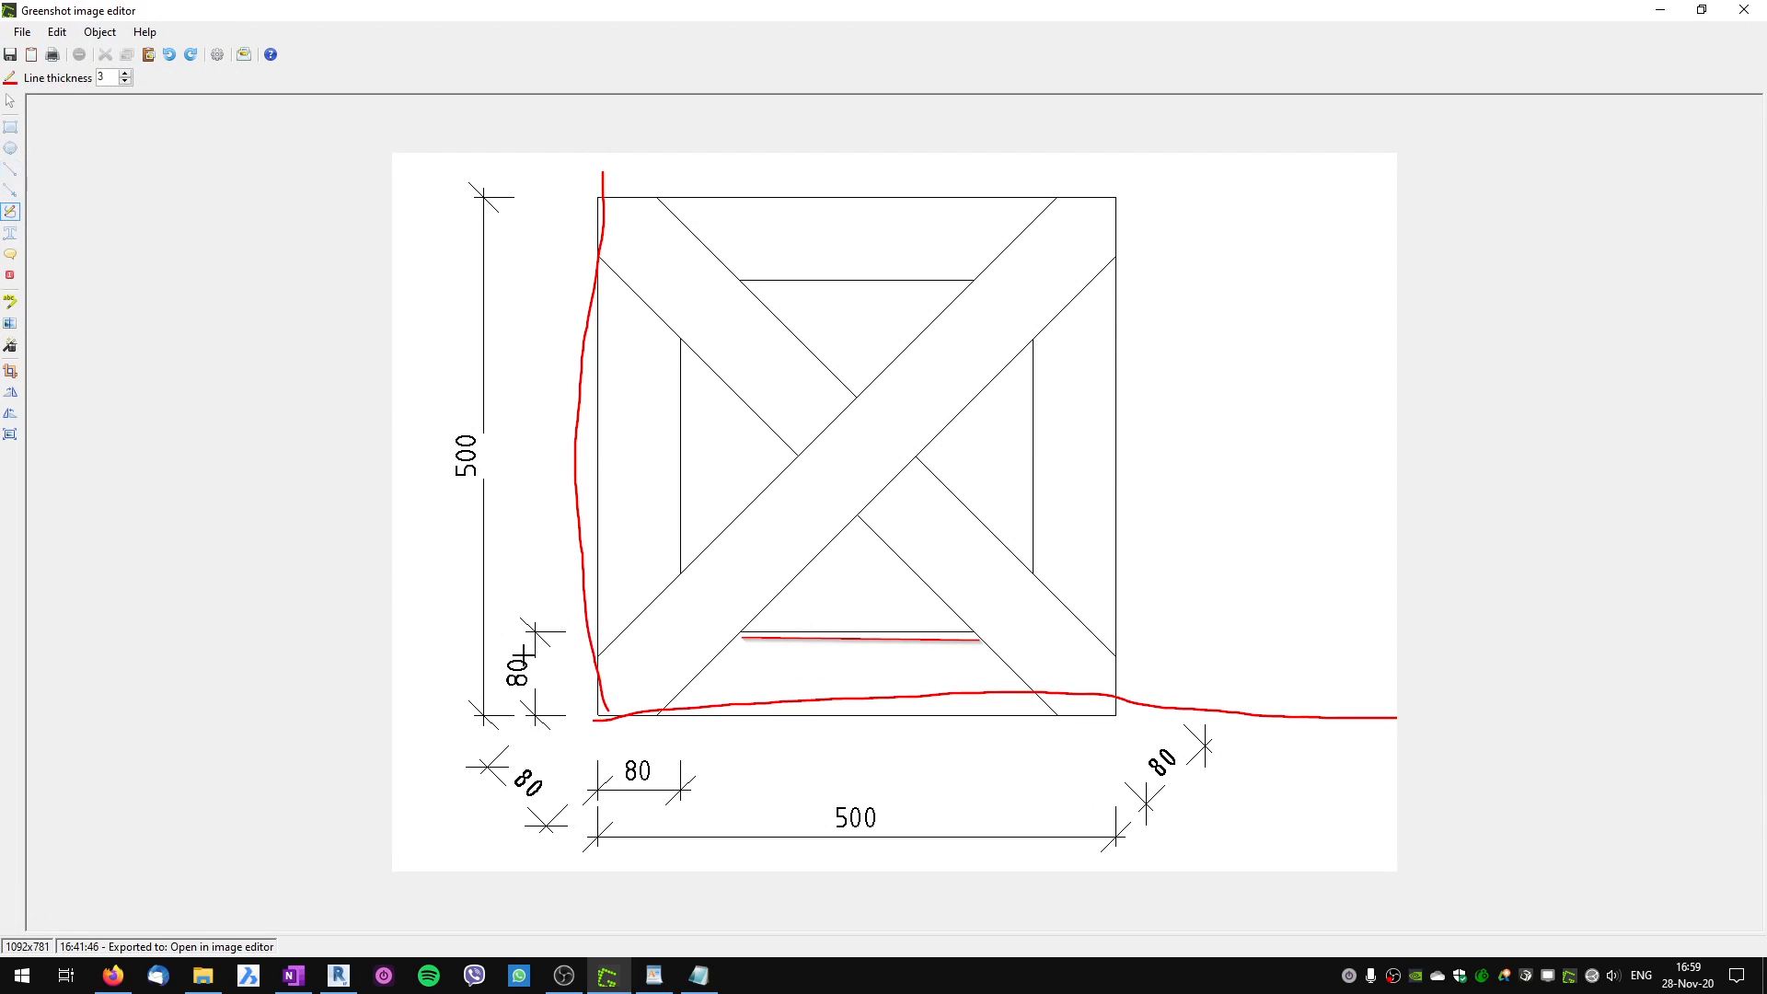
drag(599, 615, 600, 649)
drag(733, 615, 741, 654)
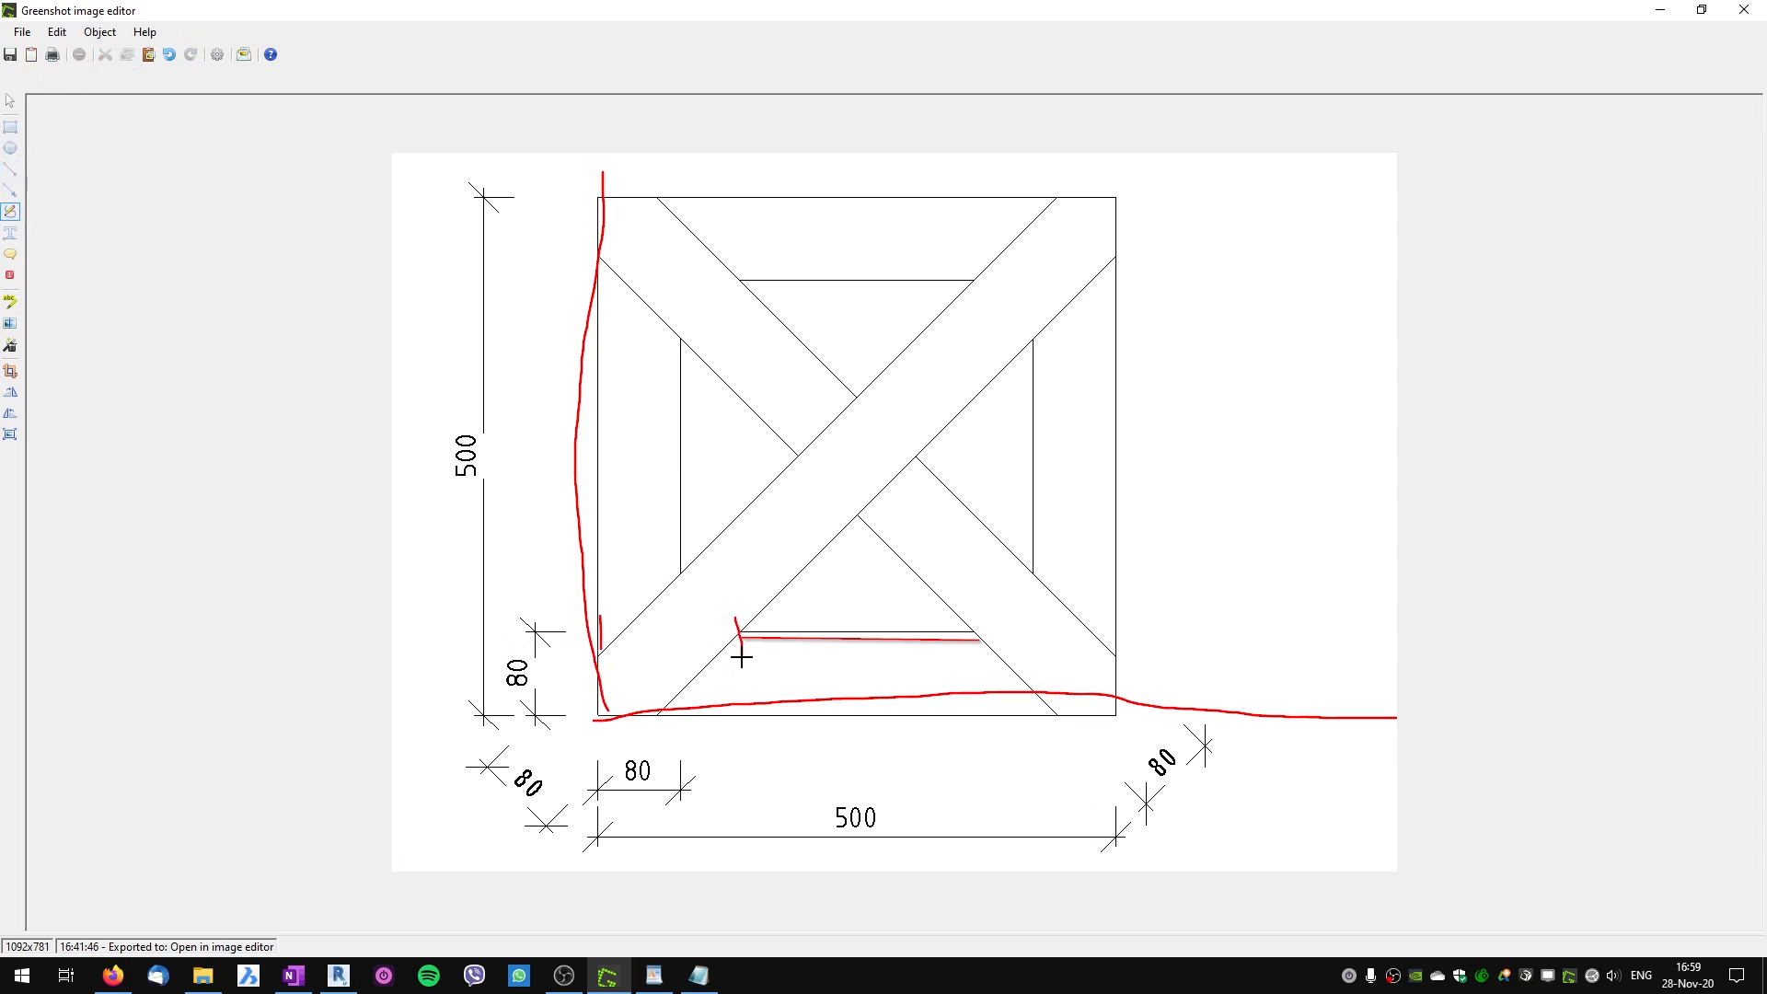
drag(972, 628, 975, 660)
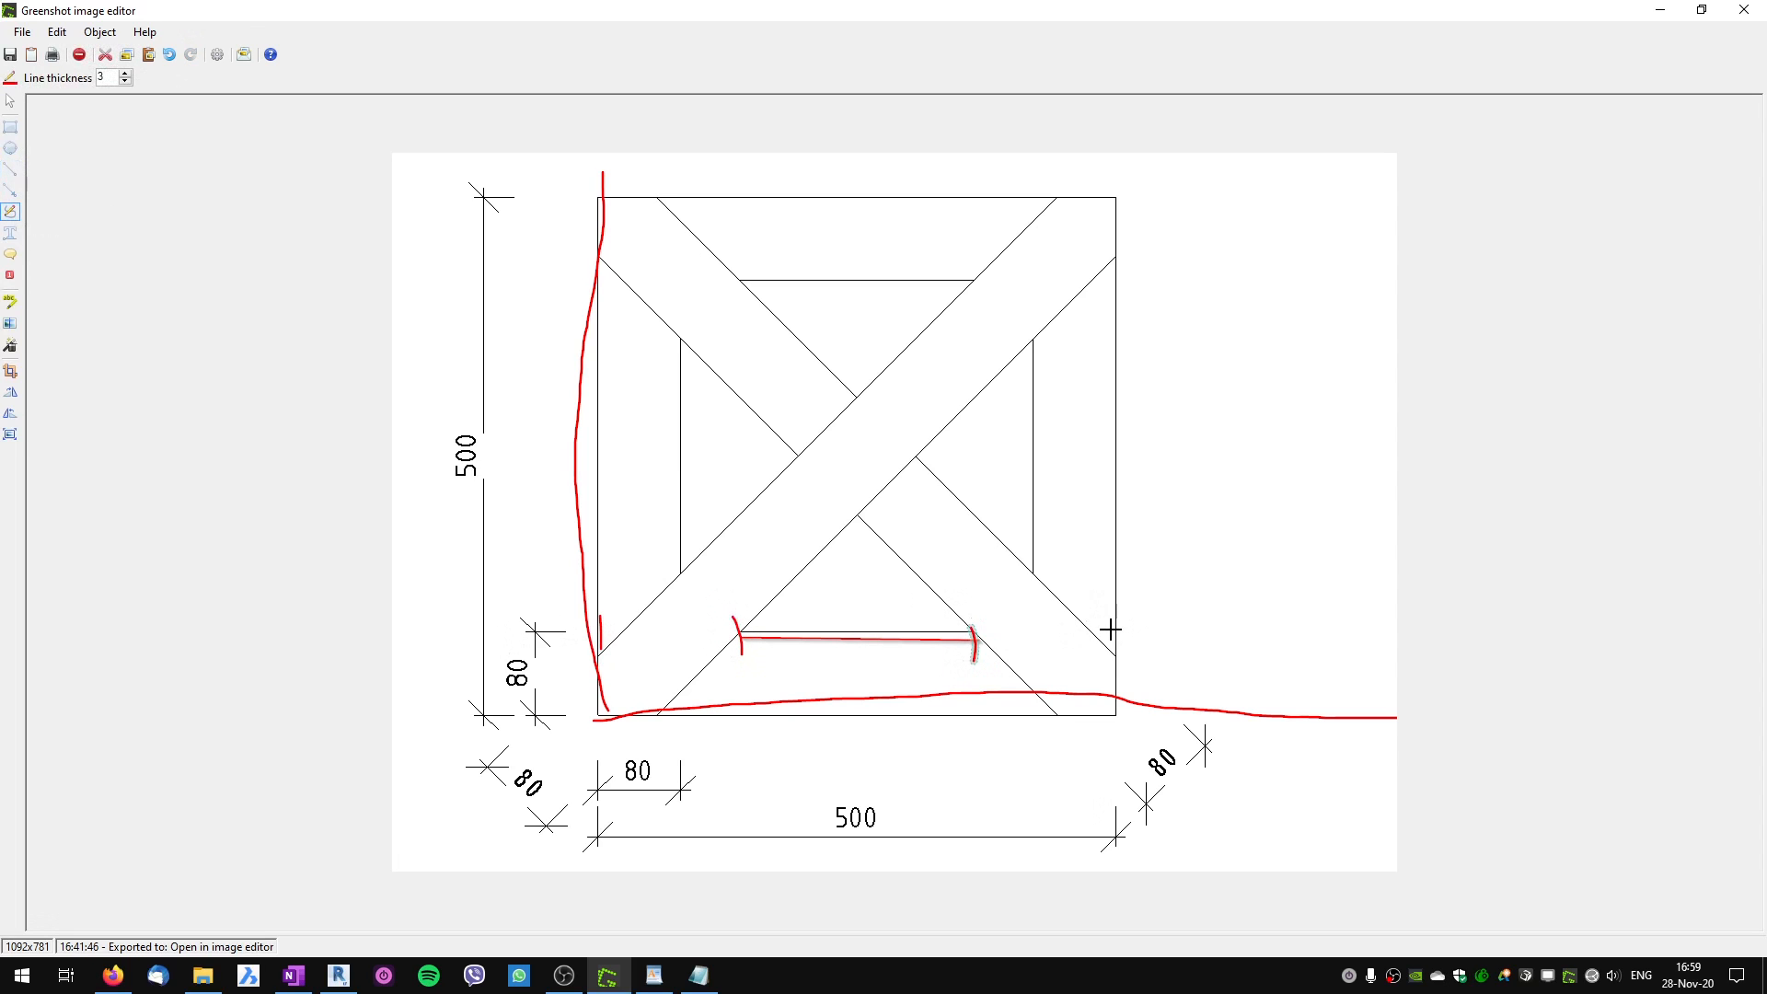
drag(1110, 632, 1109, 657)
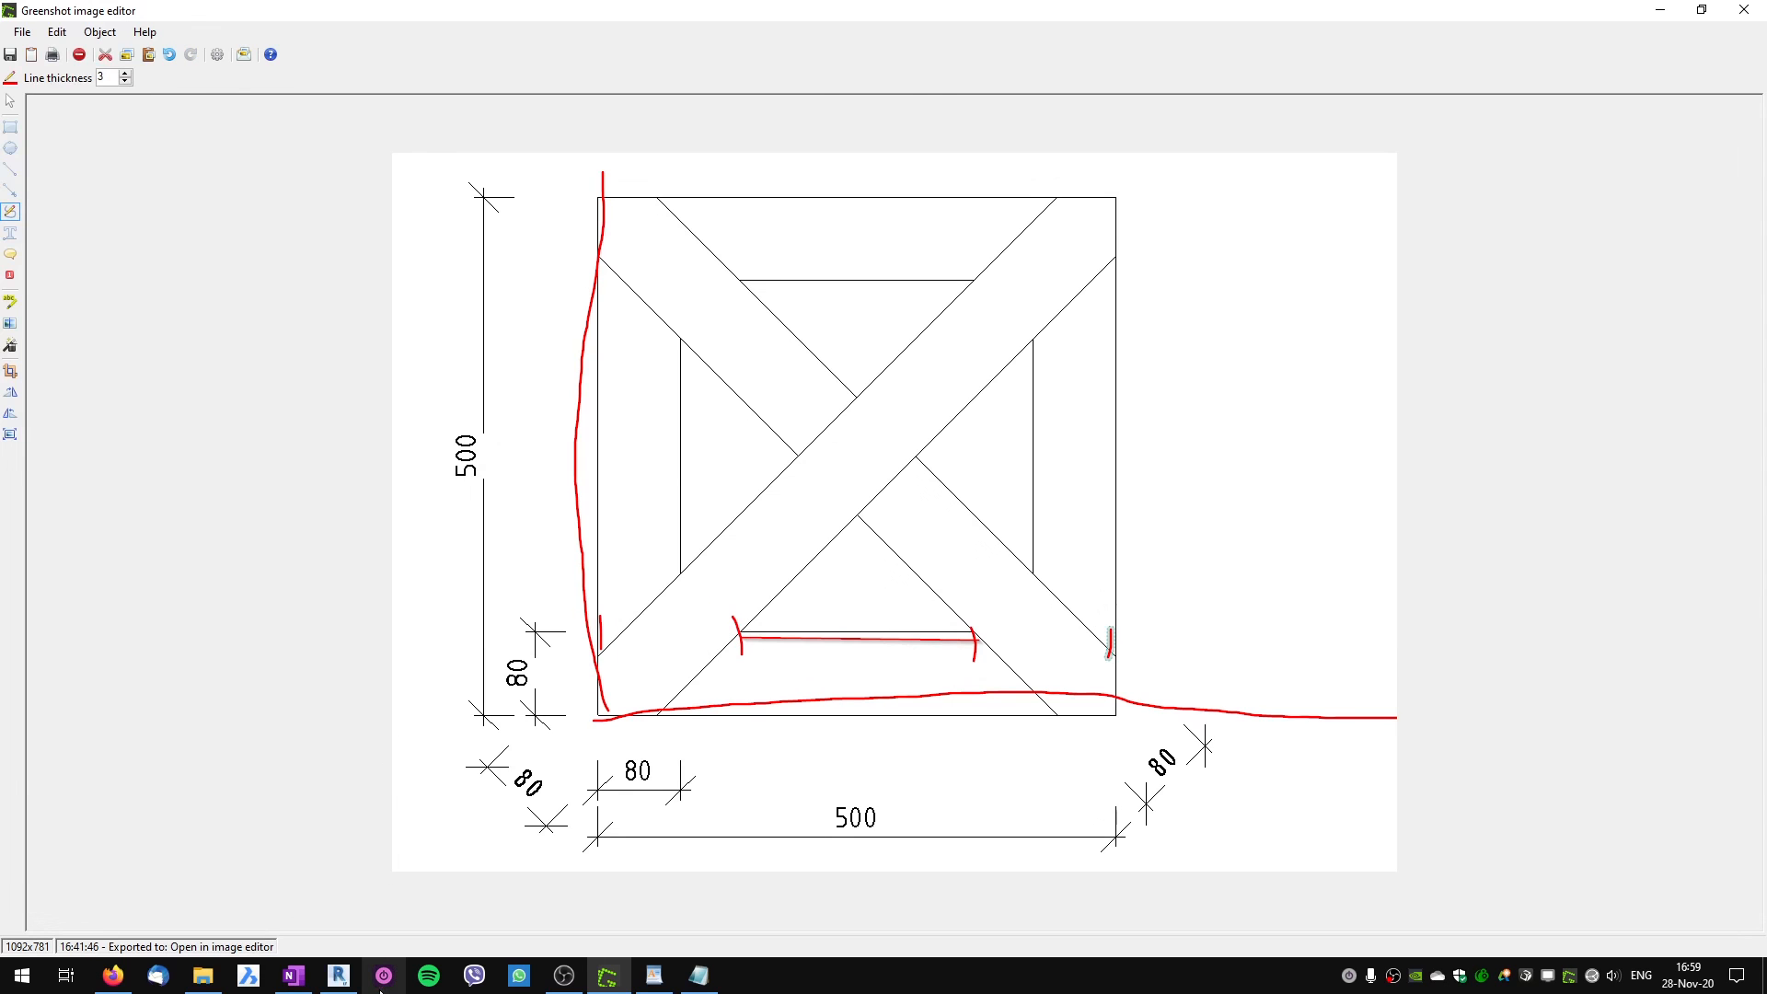
Switch to Revit's Viennese cross view and measure from the tile's left edge to the left end of the inner square's lower side.
click(339, 975)
click(538, 168)
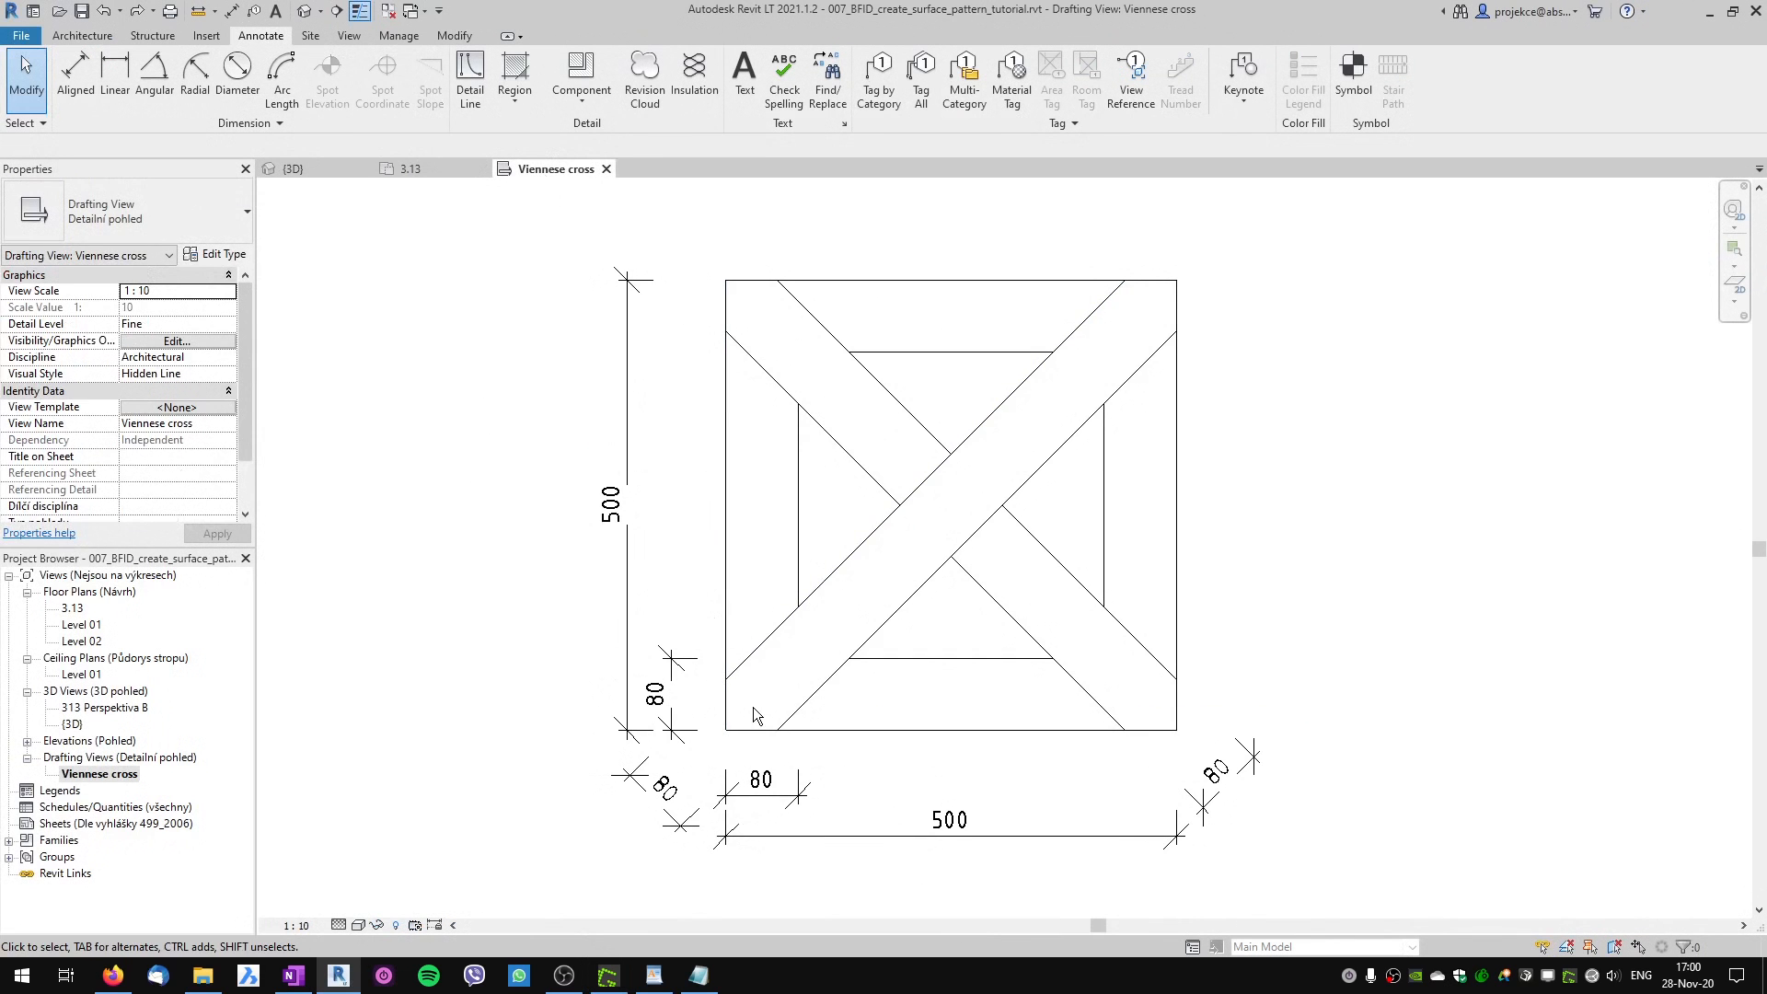
key(d)
key(i)
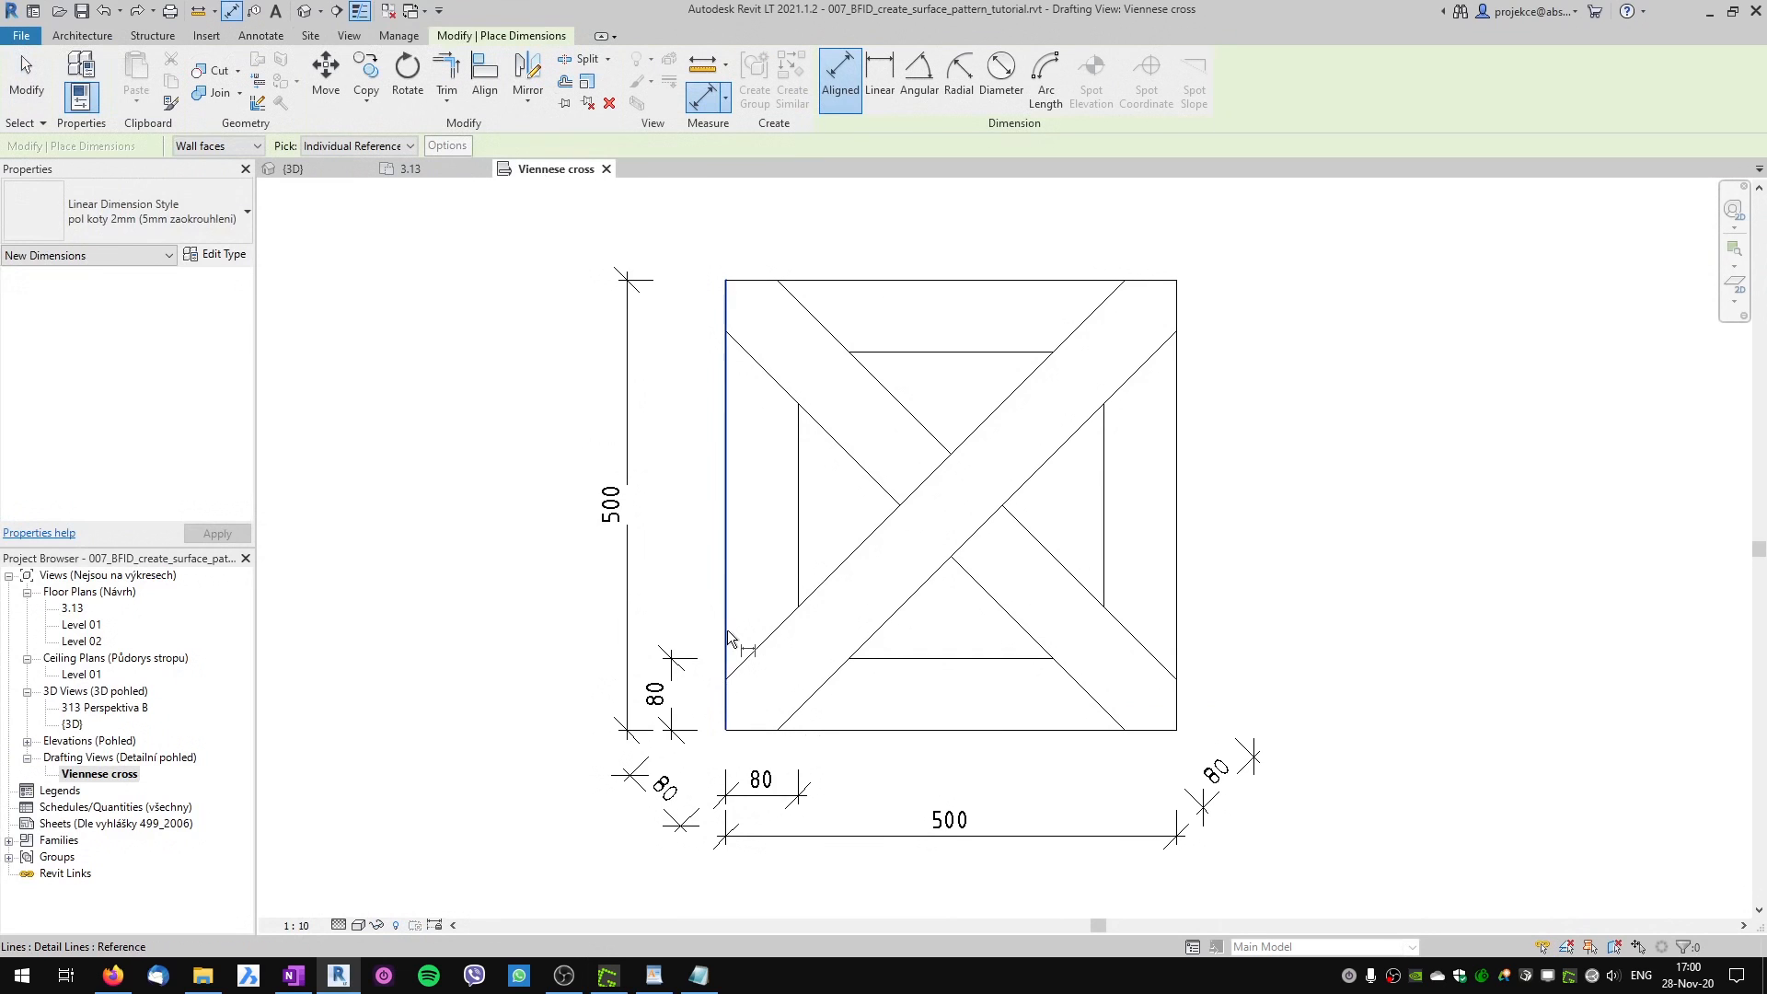
click(728, 633)
click(848, 658)
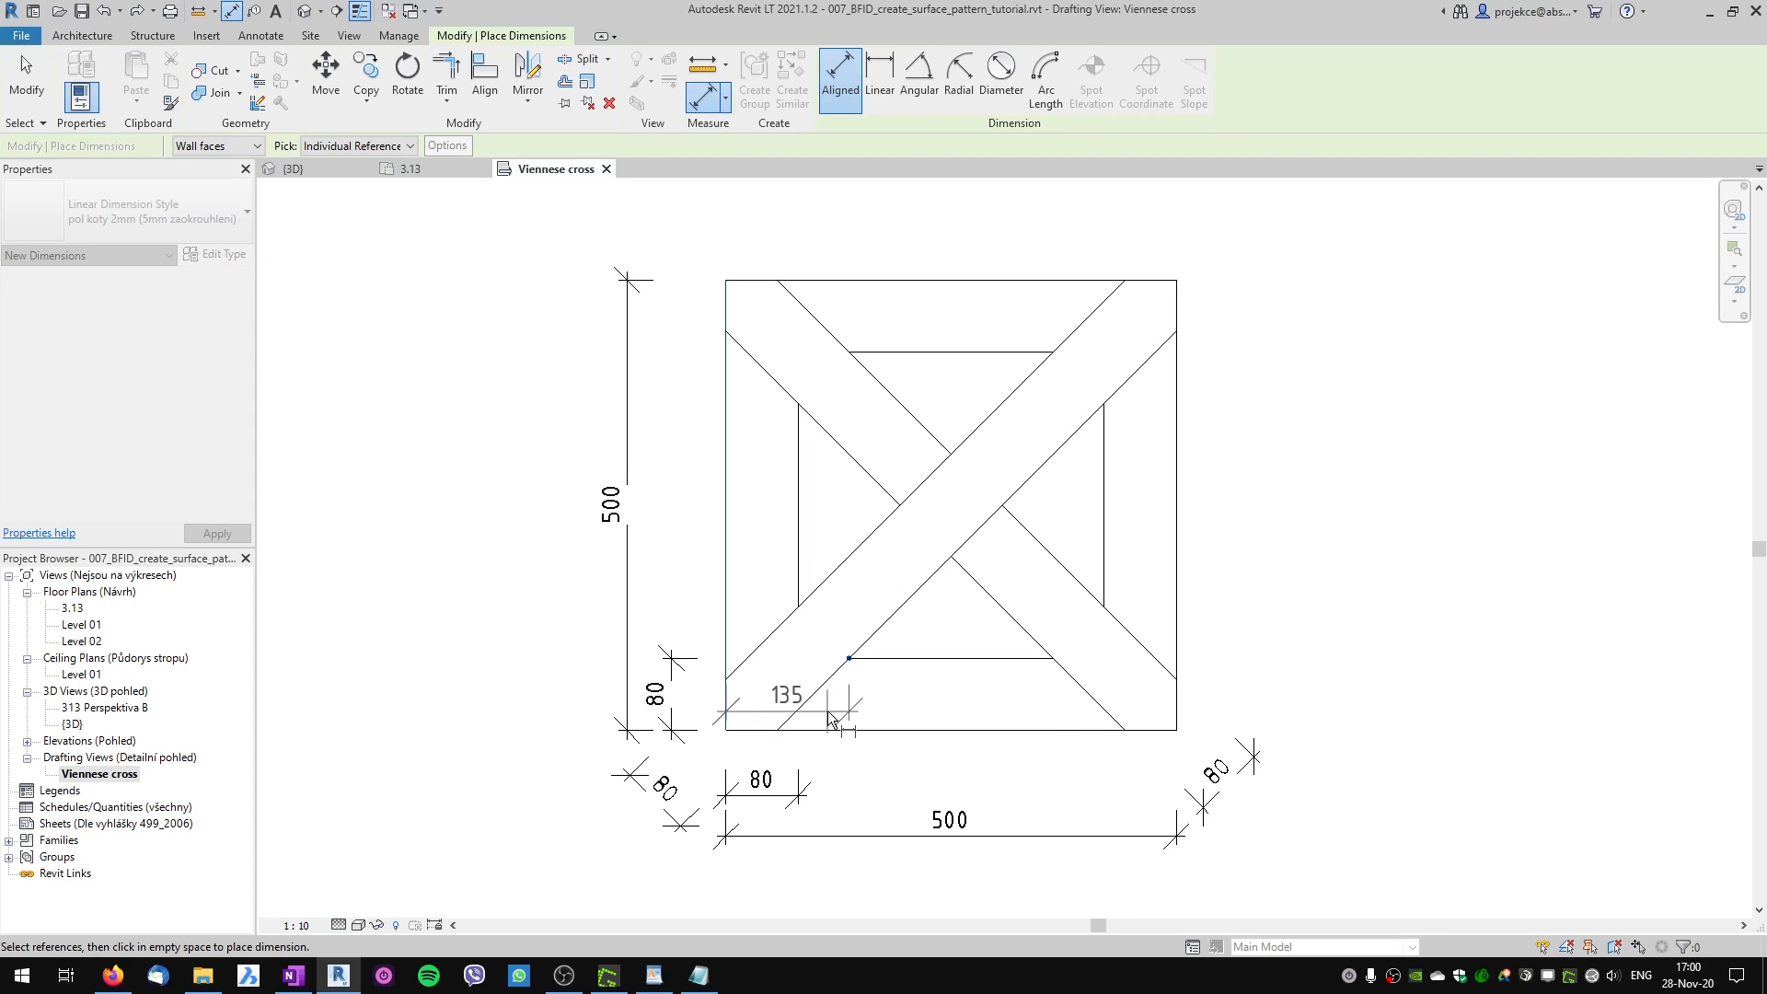
key(Escape)
key(Escape)
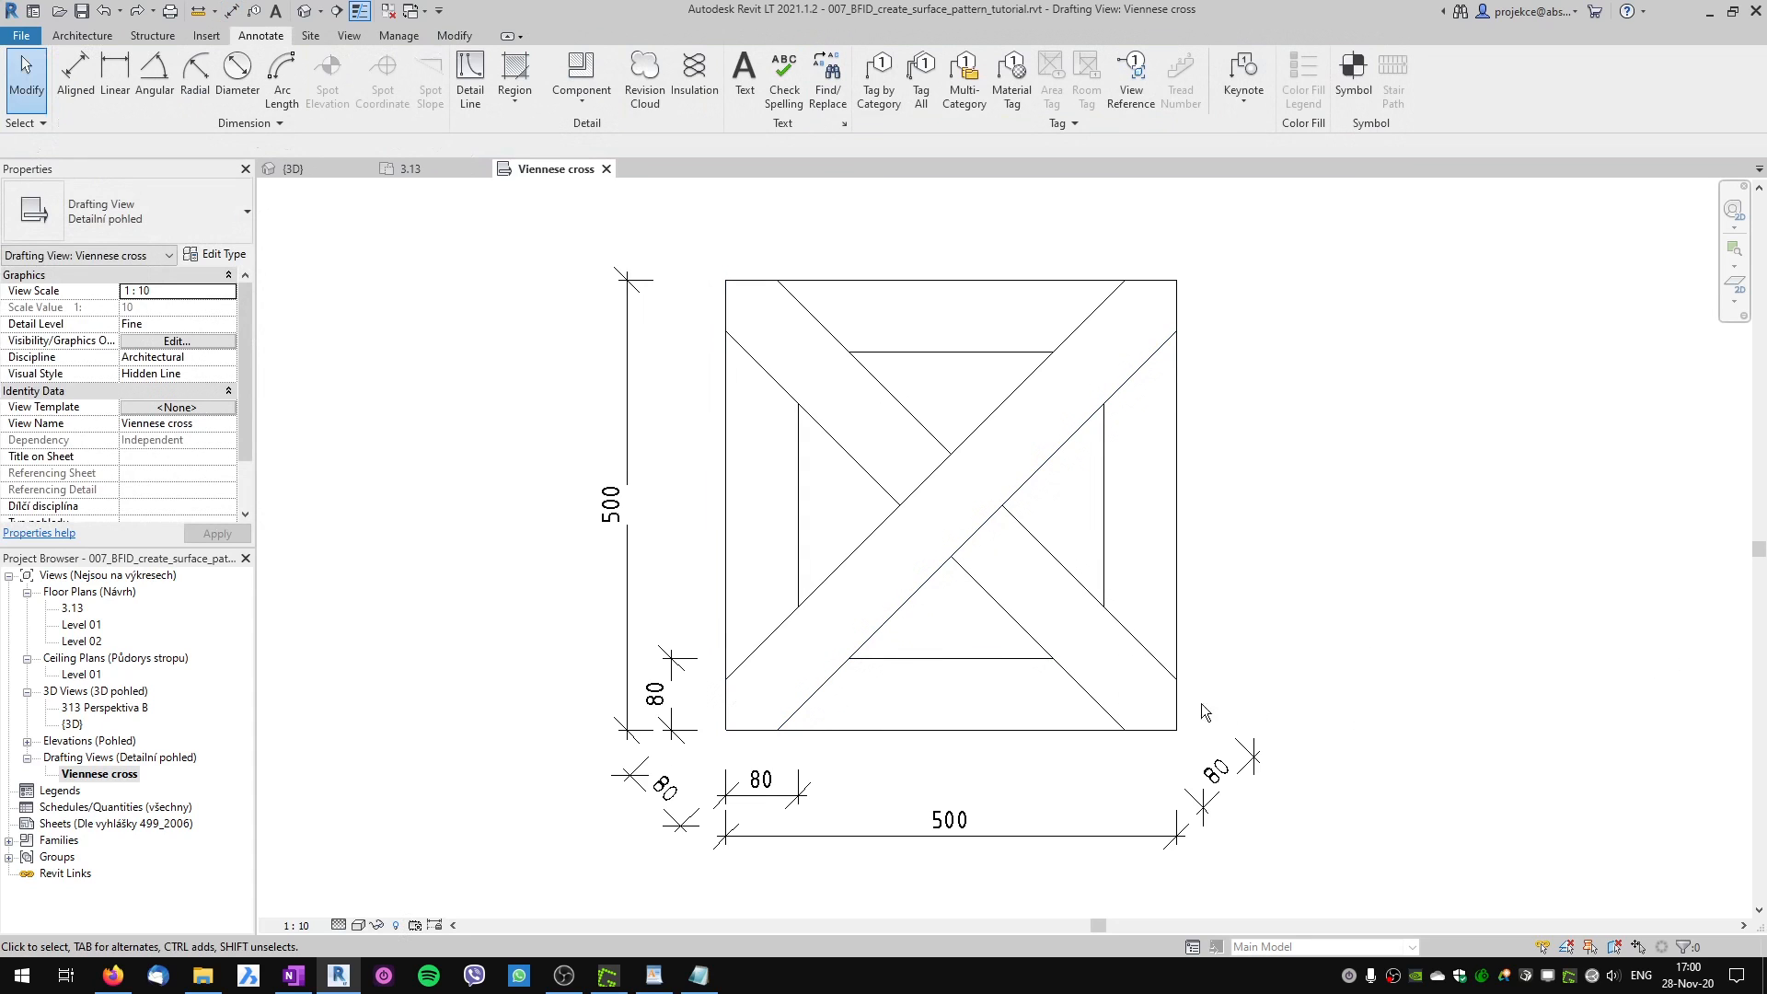
click(439, 175)
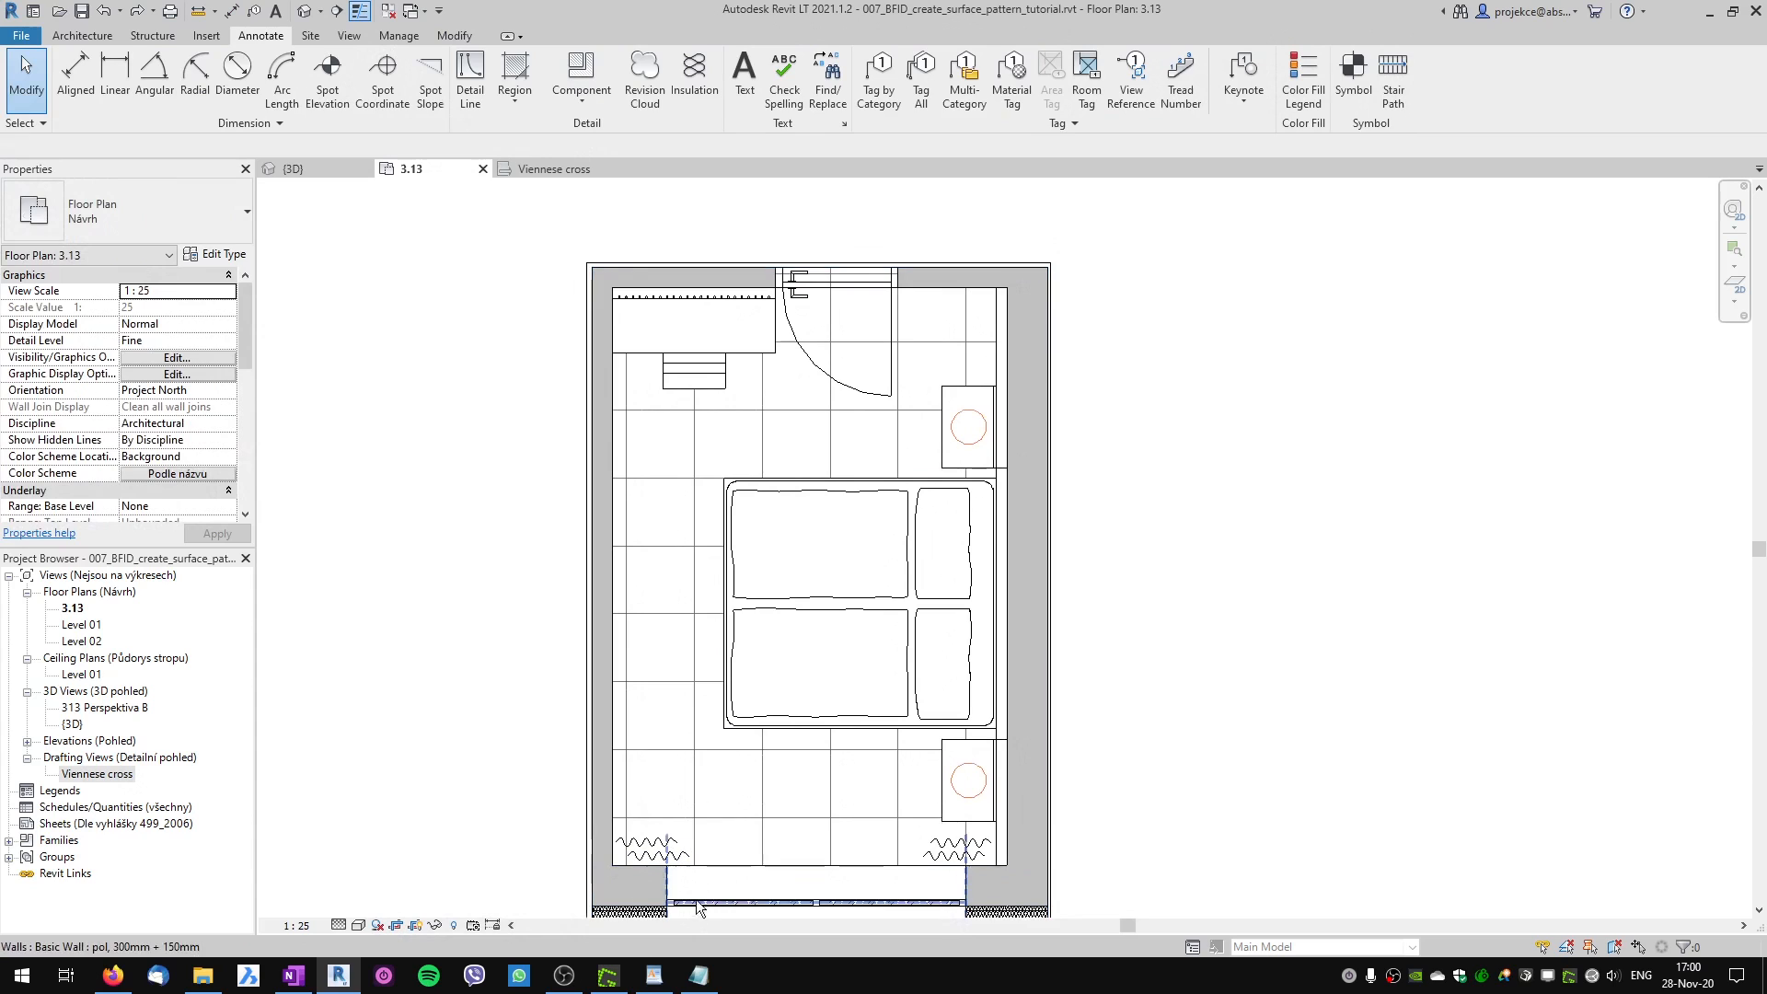
click(547, 169)
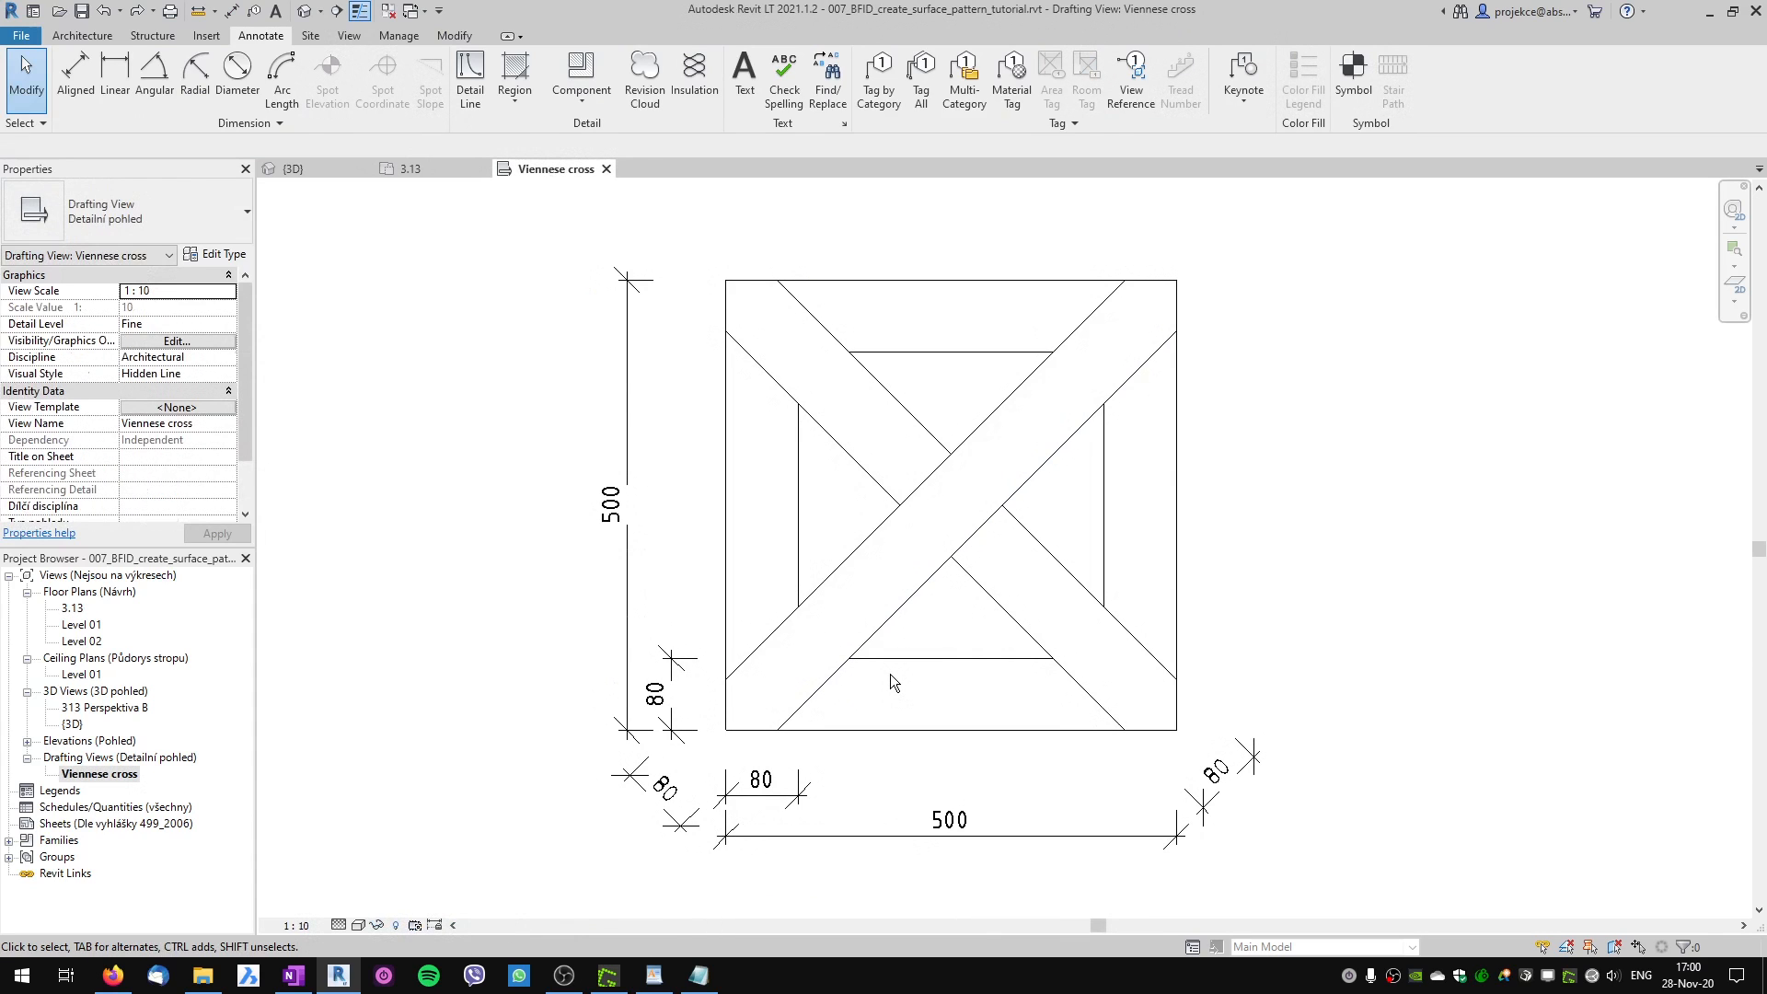
Start an aligned dimension and duplicate its linear dimension type under the name dimensions precise.
key(d)
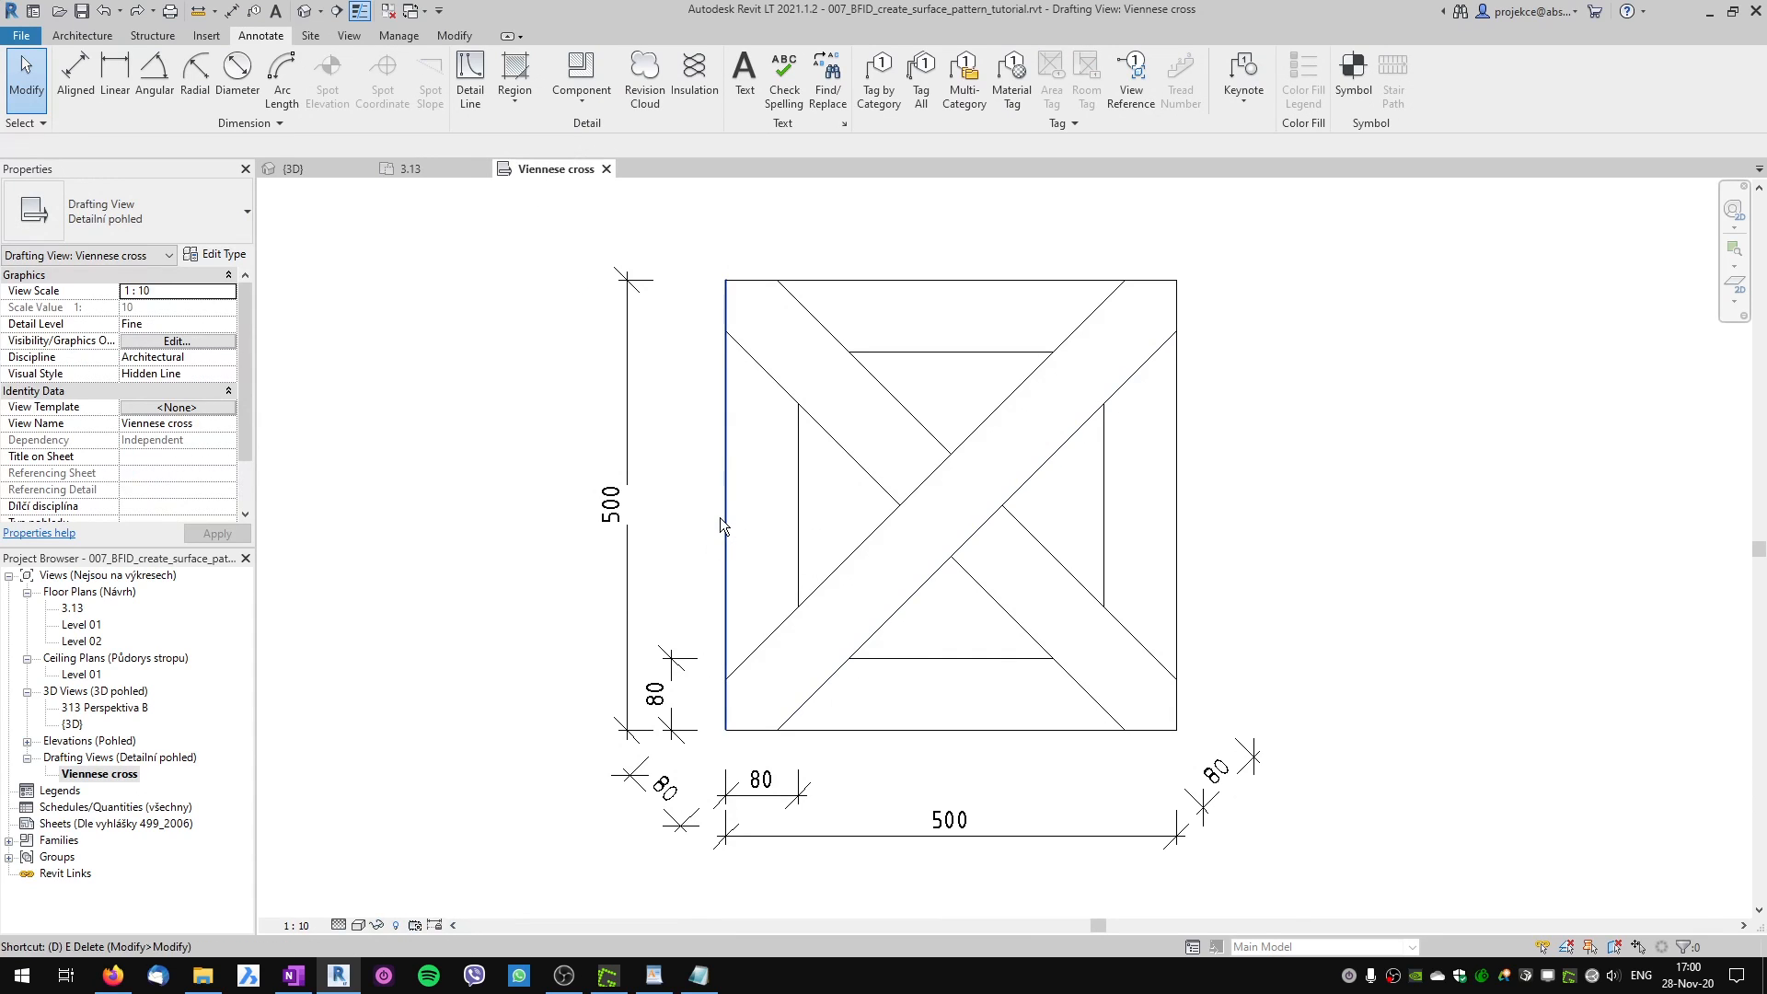
key(i)
click(199, 255)
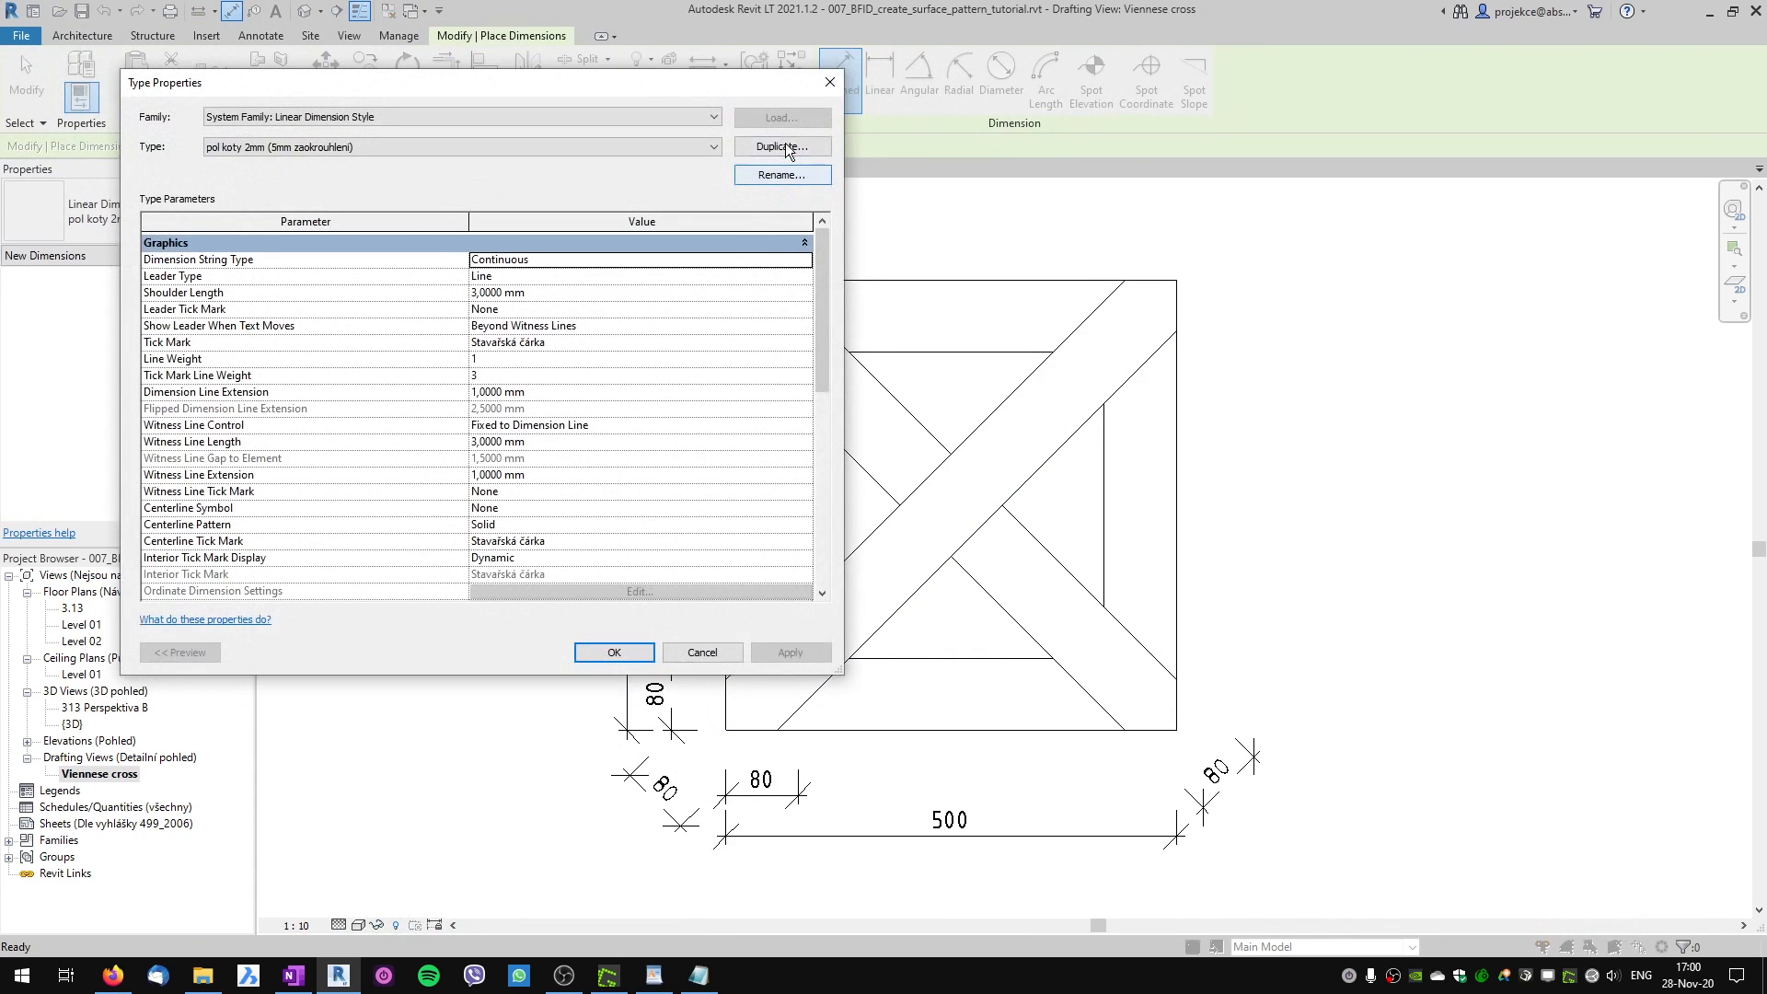
click(783, 147)
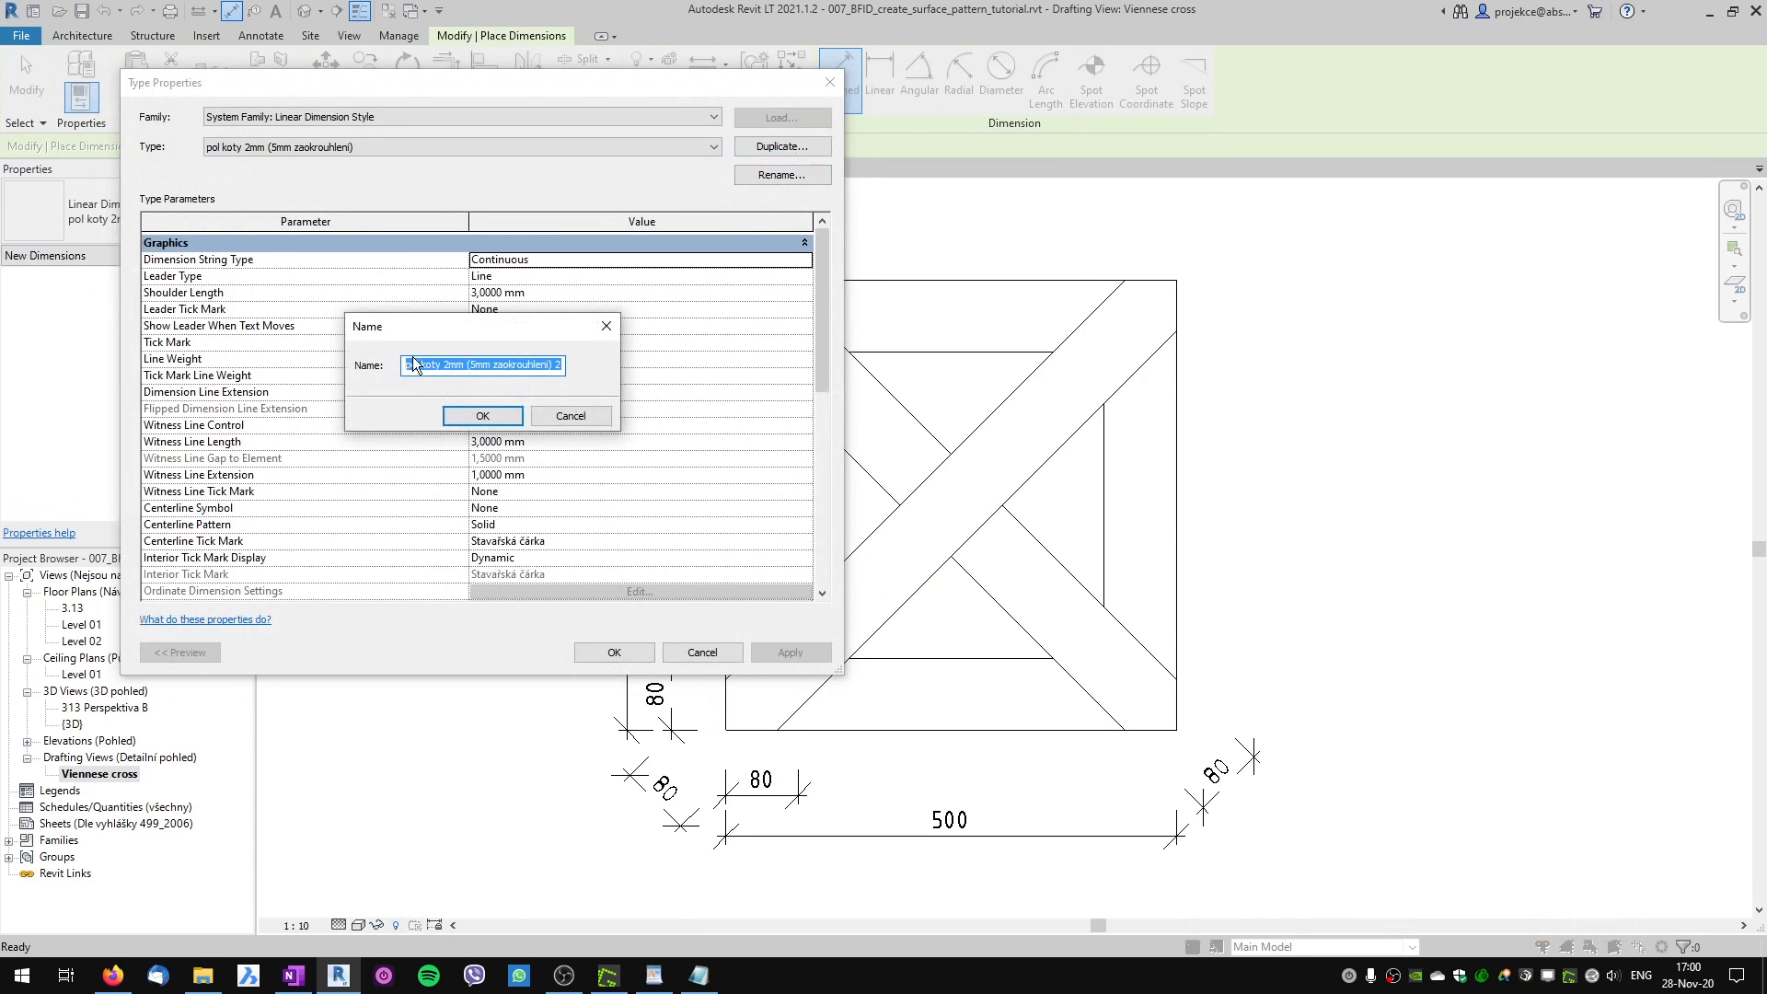
text(di)
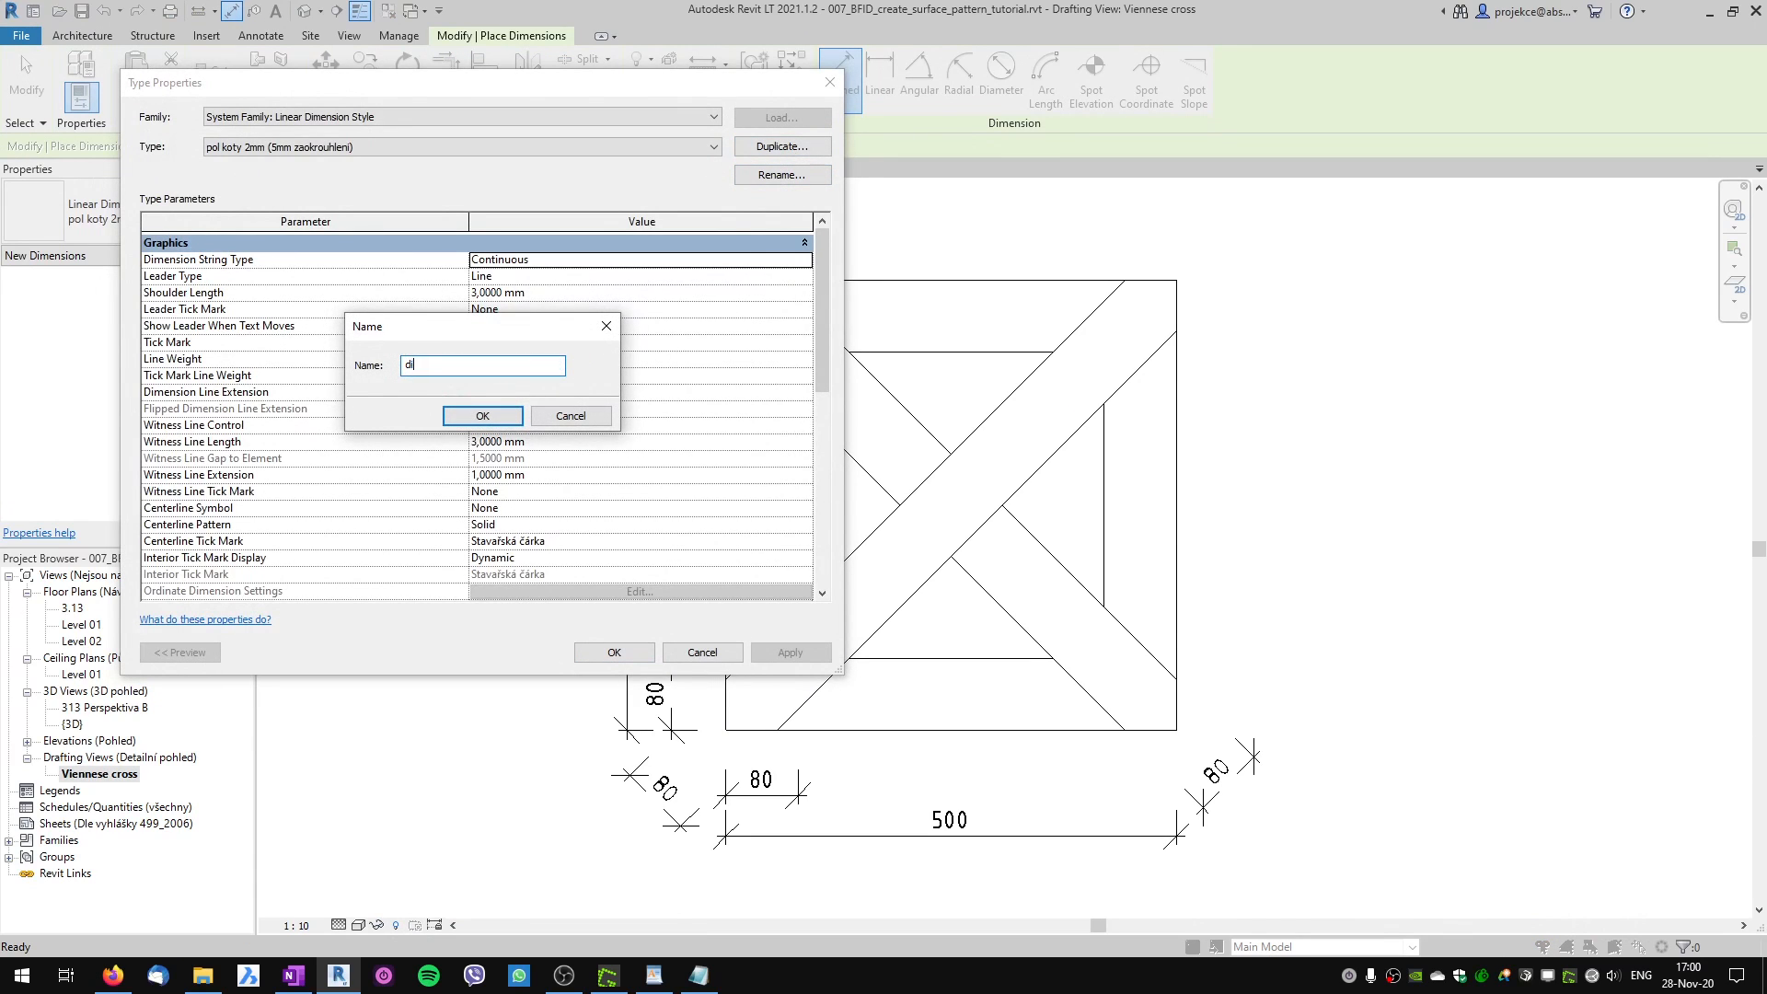
text(mensions precise)
click(460, 415)
Set the colour of the dimensions precise type to blue.
scroll(538, 348, down, 2)
scroll(538, 348, down, 2)
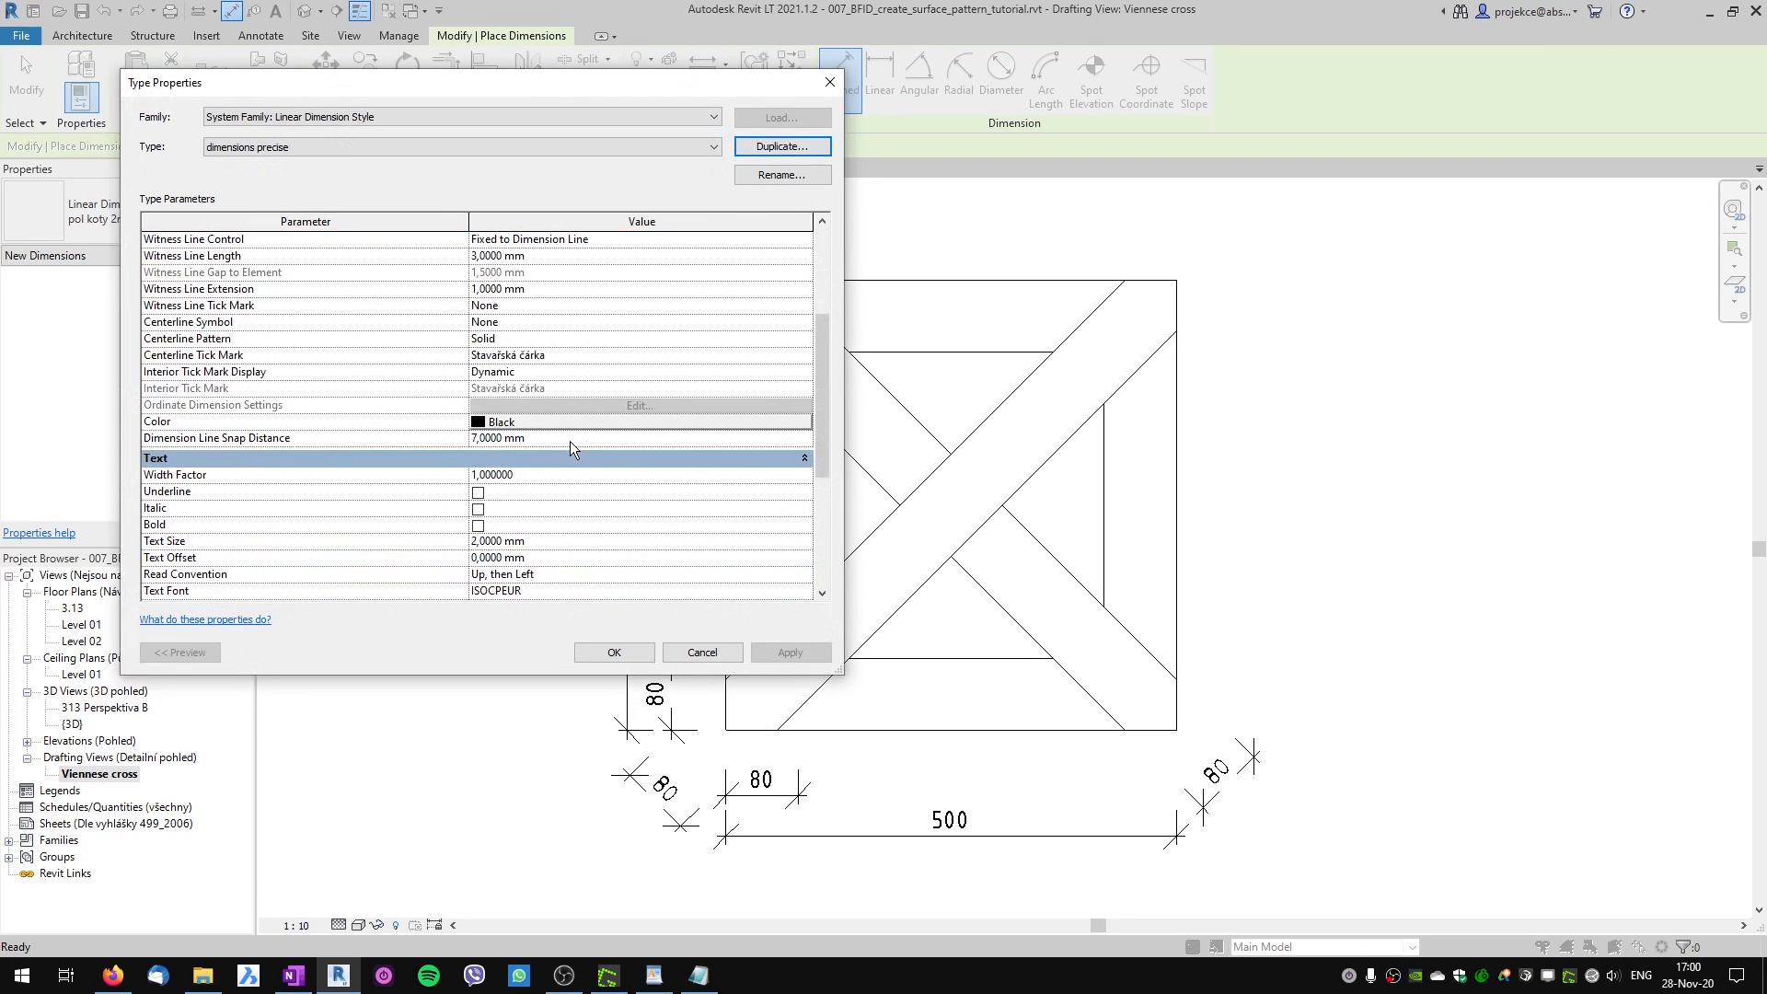
click(561, 423)
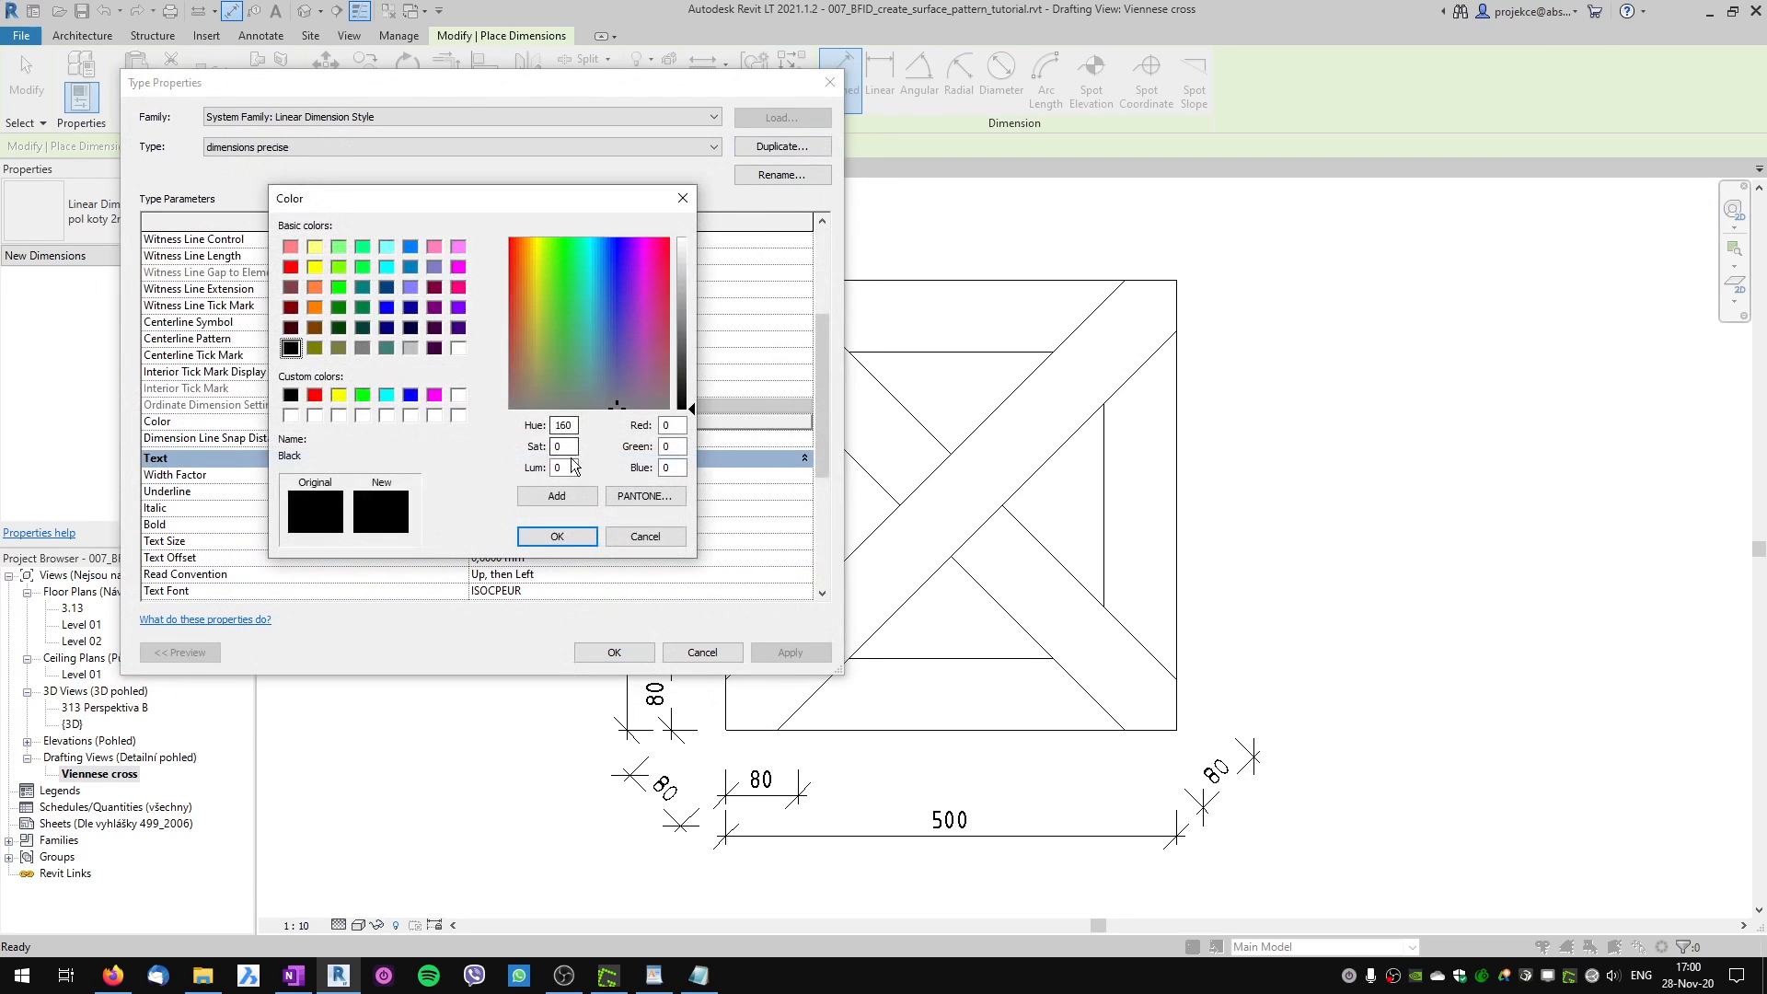
click(410, 395)
click(558, 535)
Set the type's units format to custom rounding with a 0,000001 increment and suppressed trailing zeros, and apply the type changes.
scroll(574, 427, down, 2)
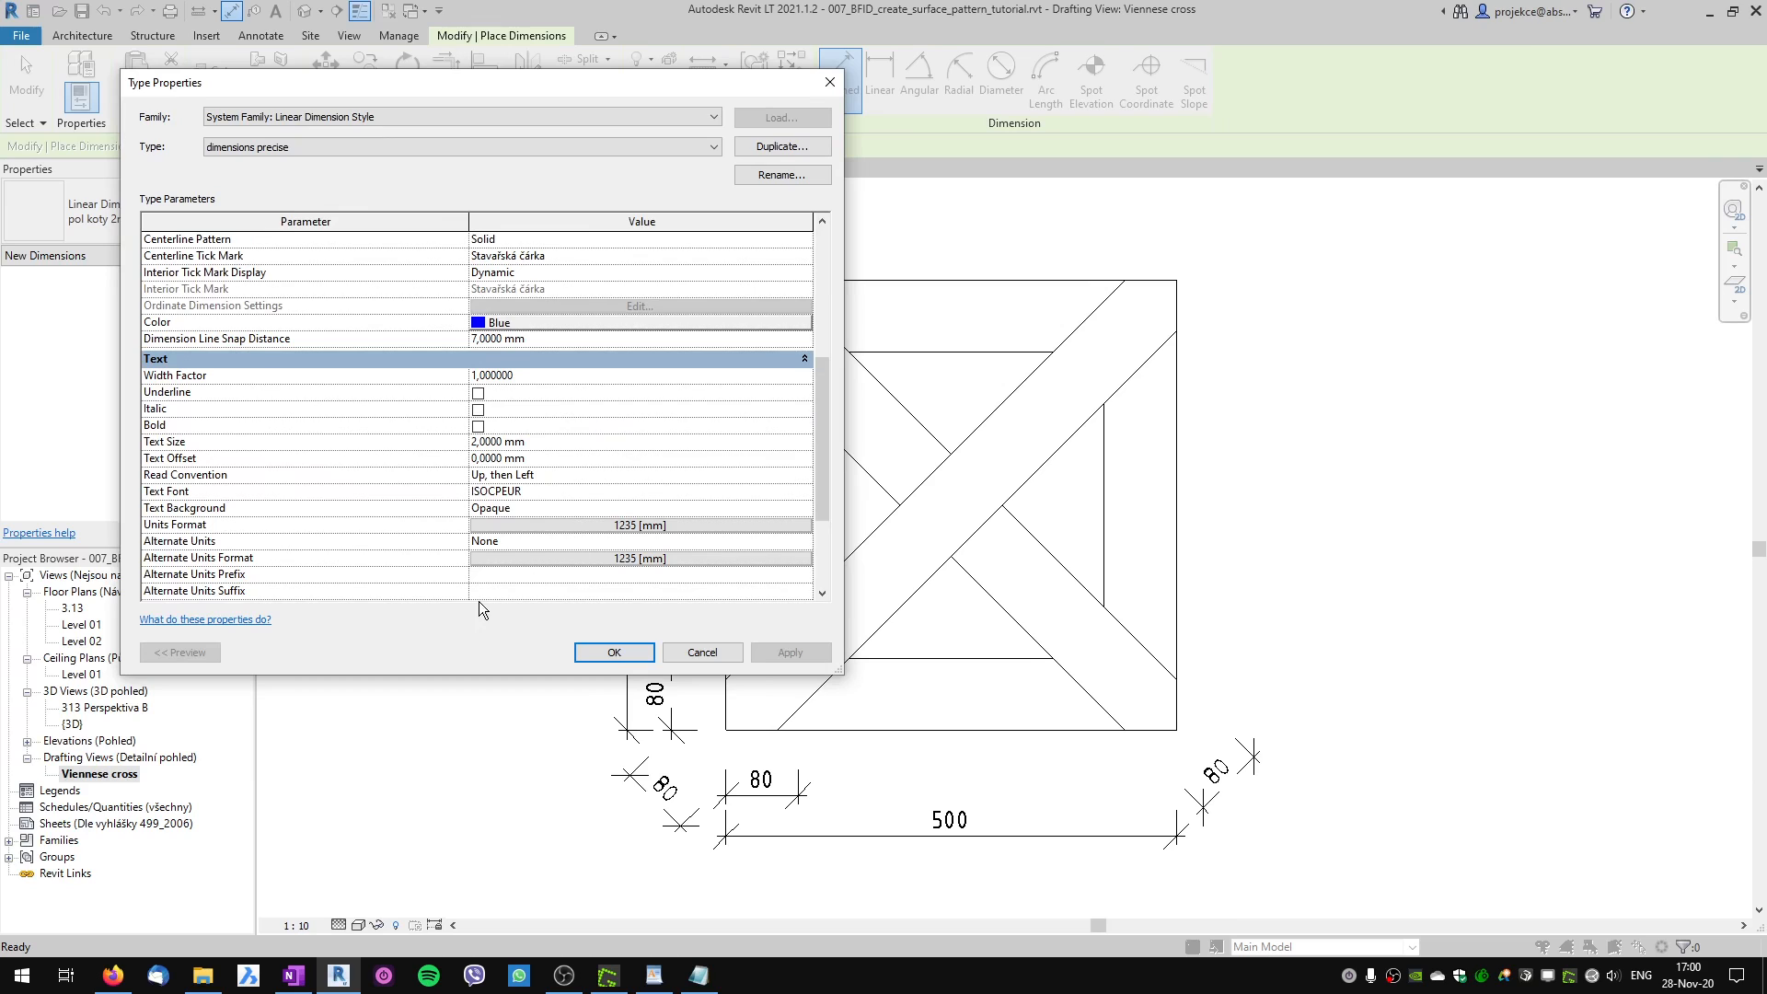
click(650, 528)
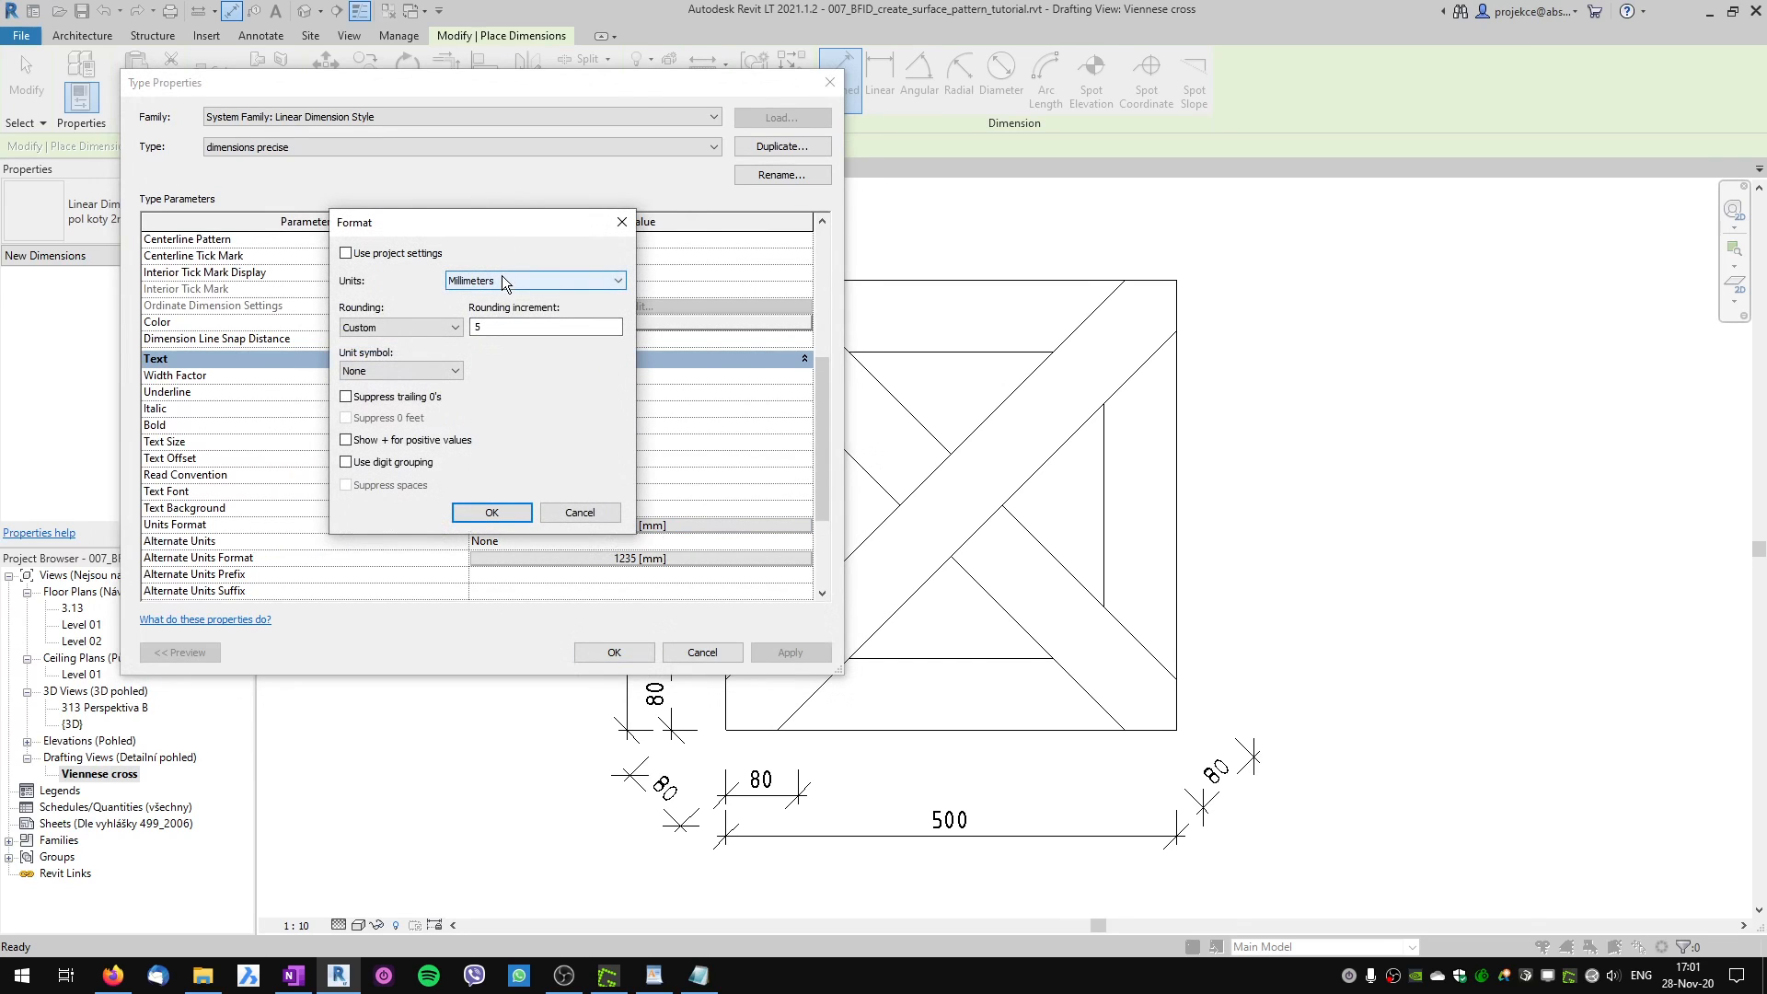
click(414, 328)
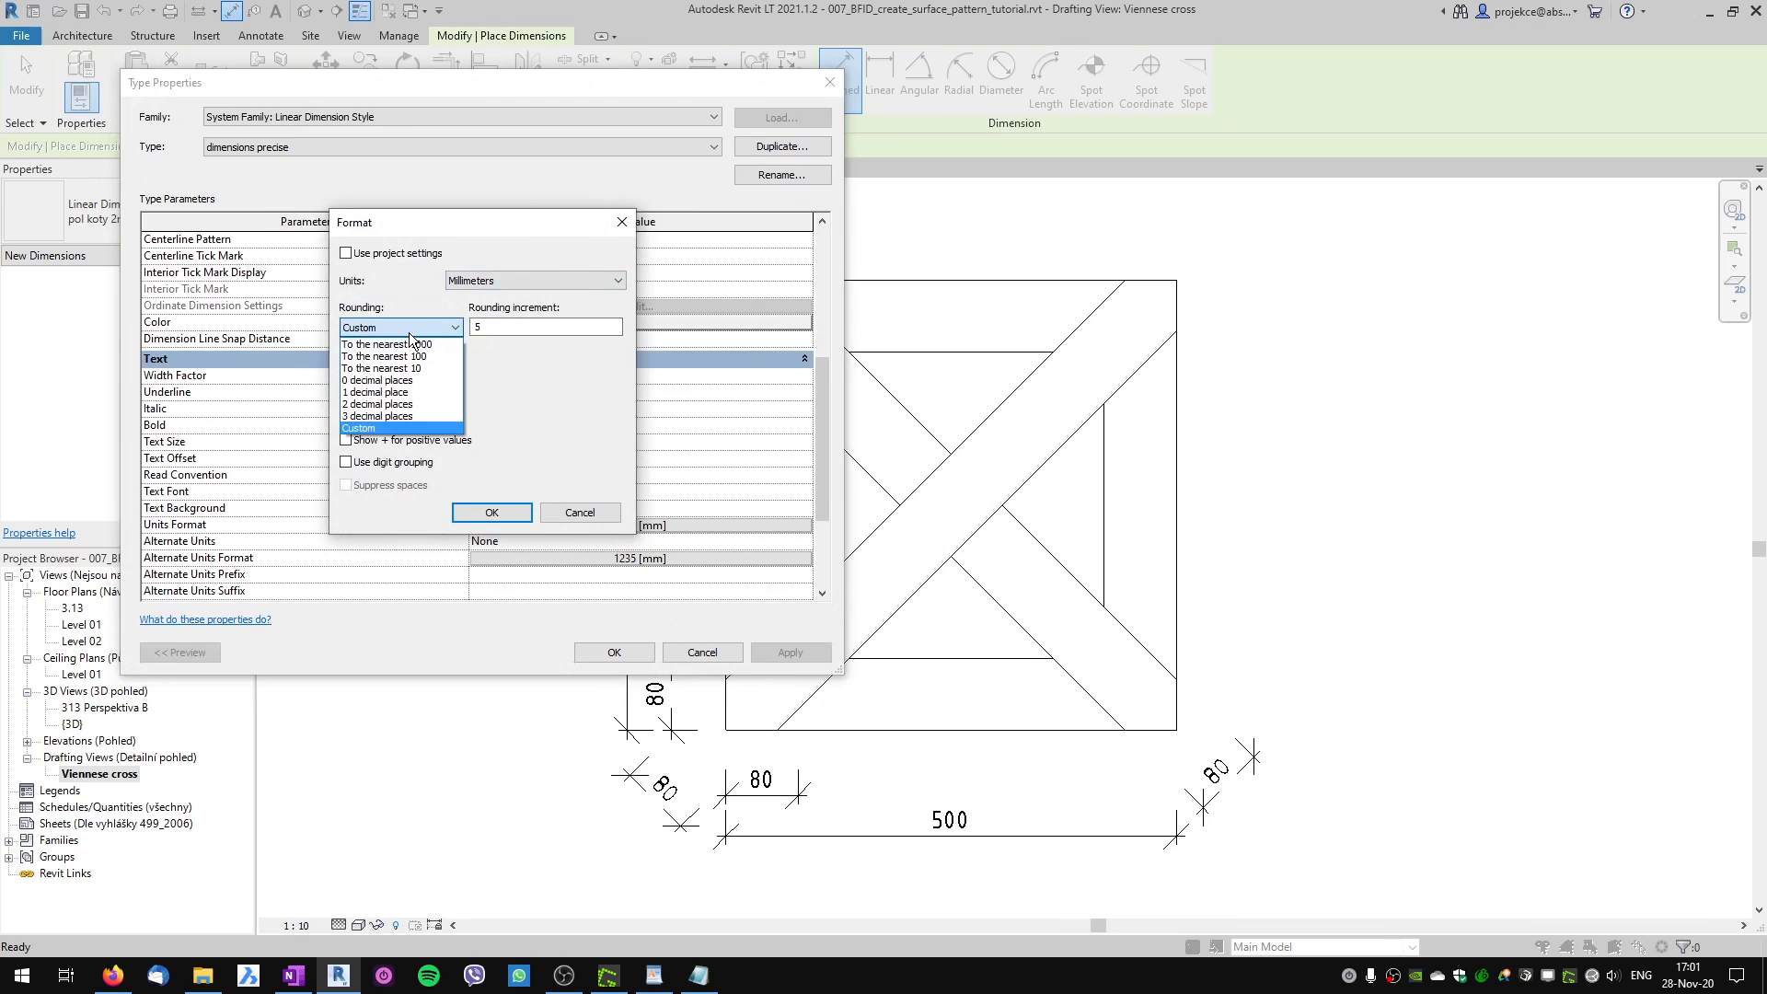
click(399, 428)
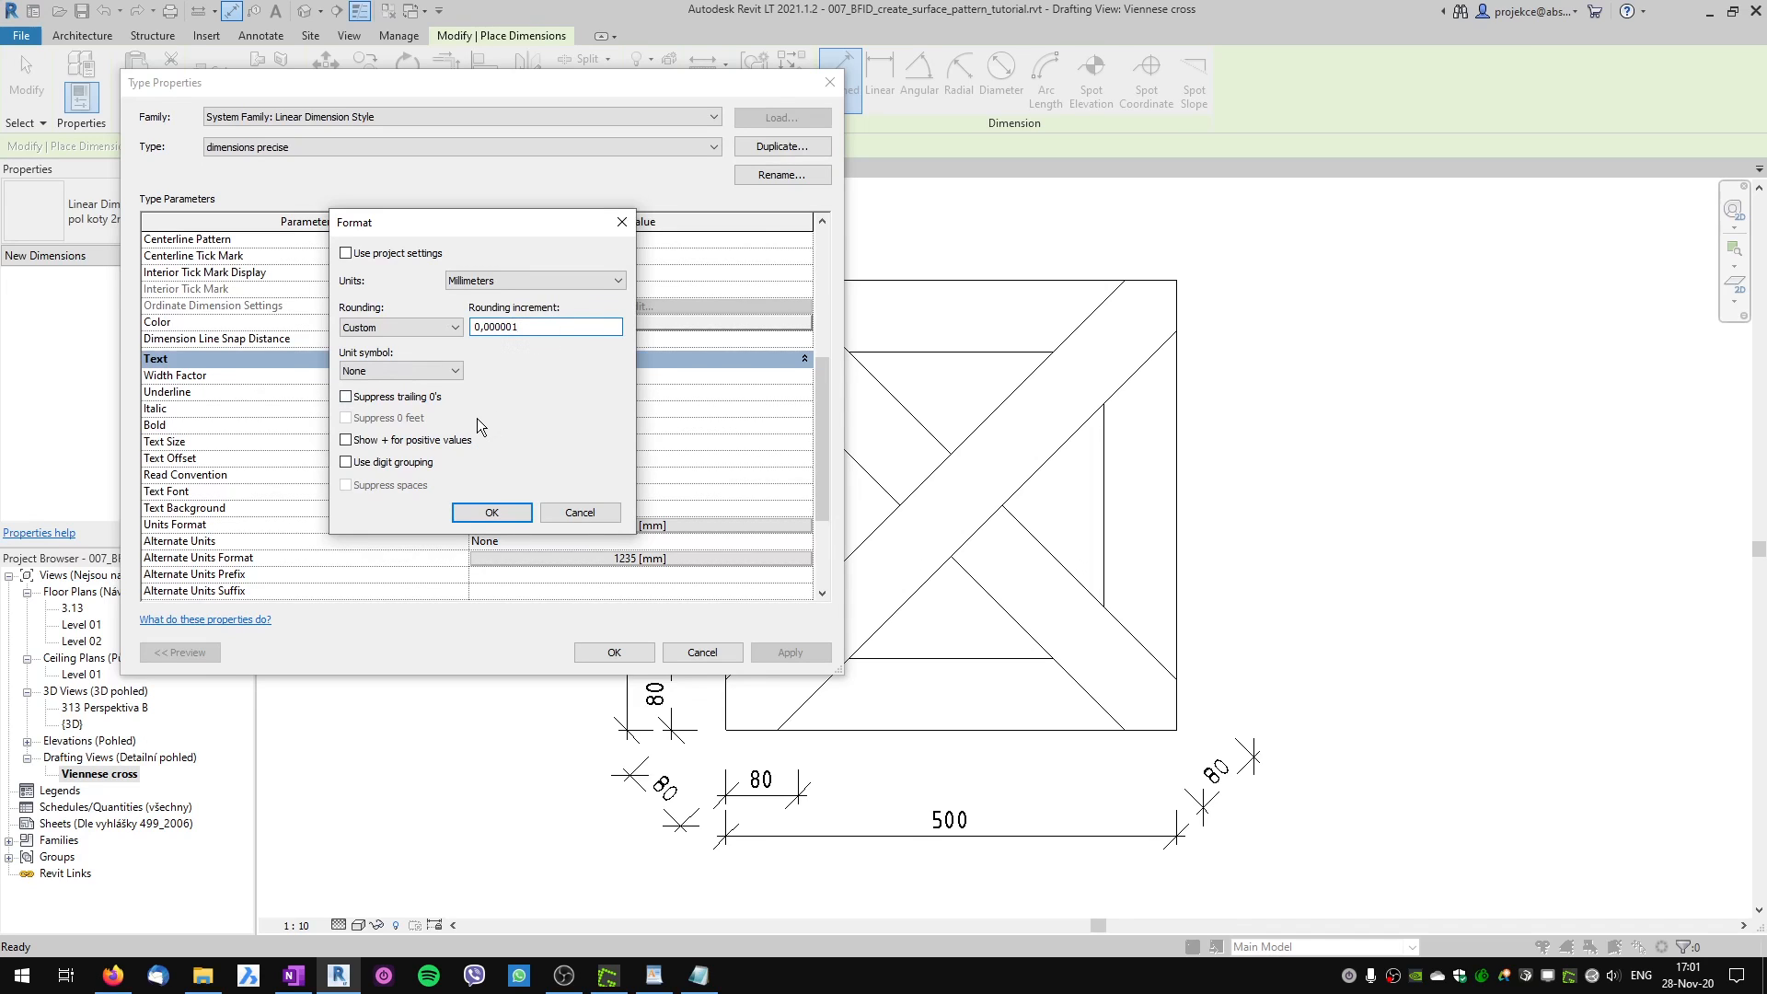
click(347, 396)
click(492, 513)
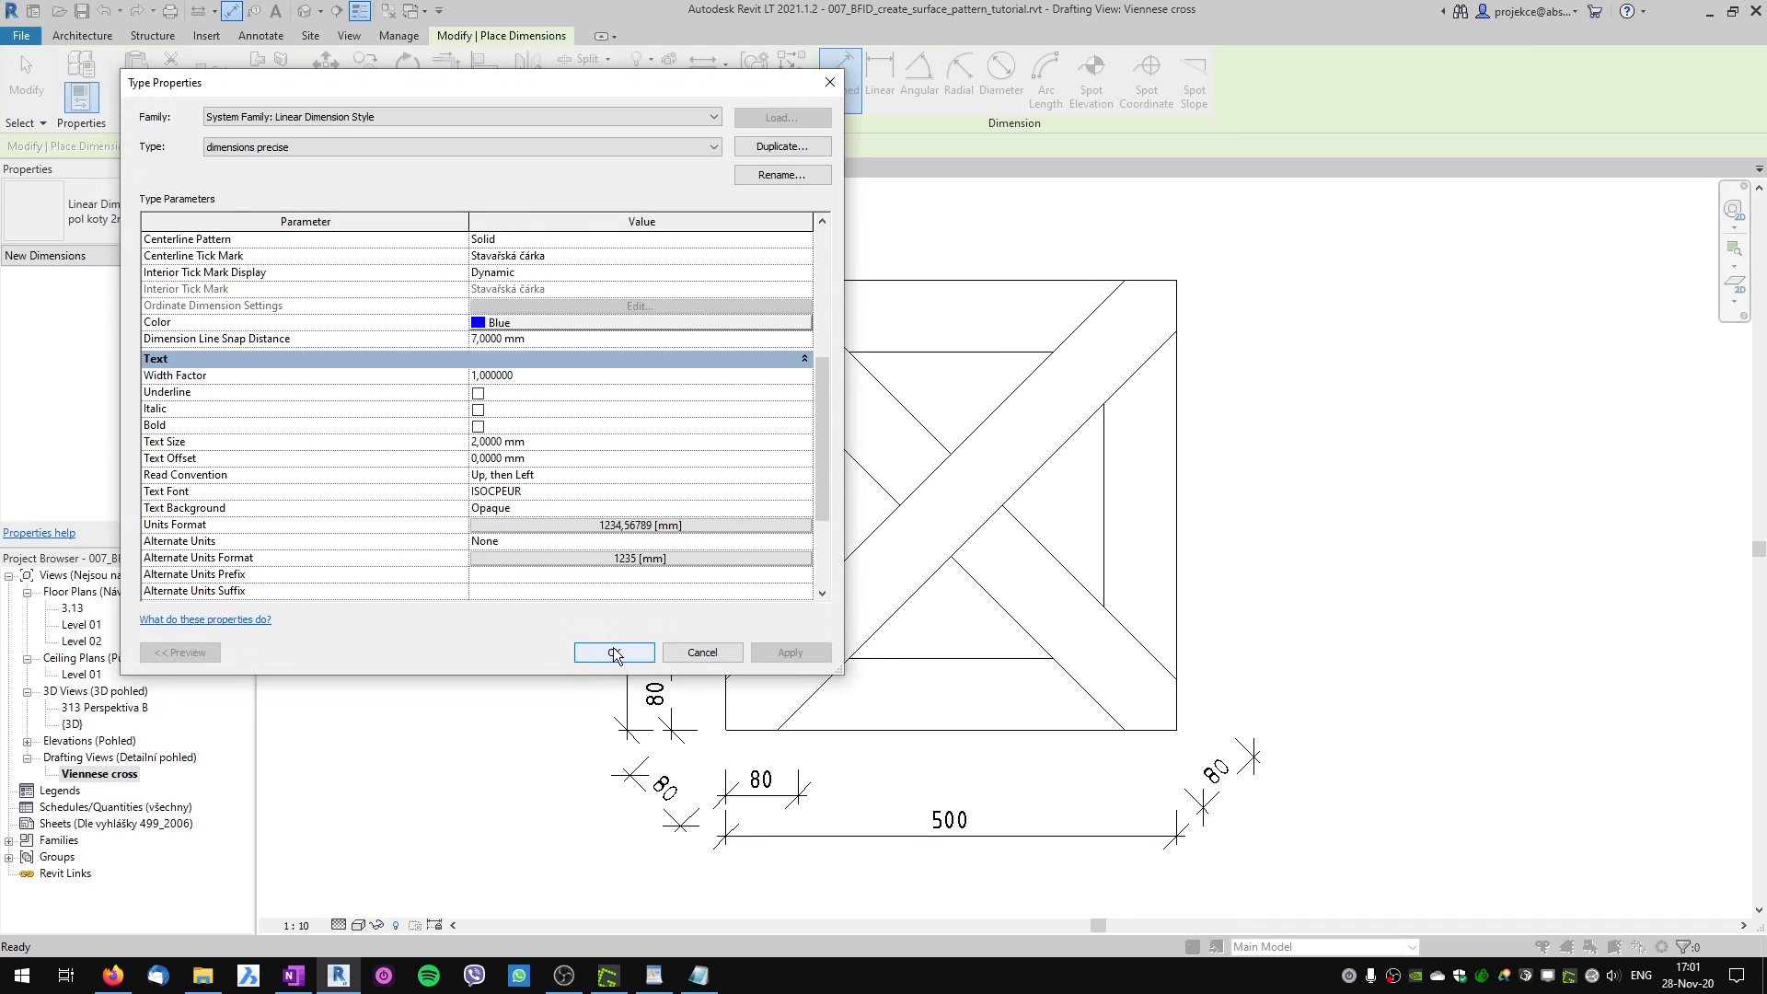
click(613, 653)
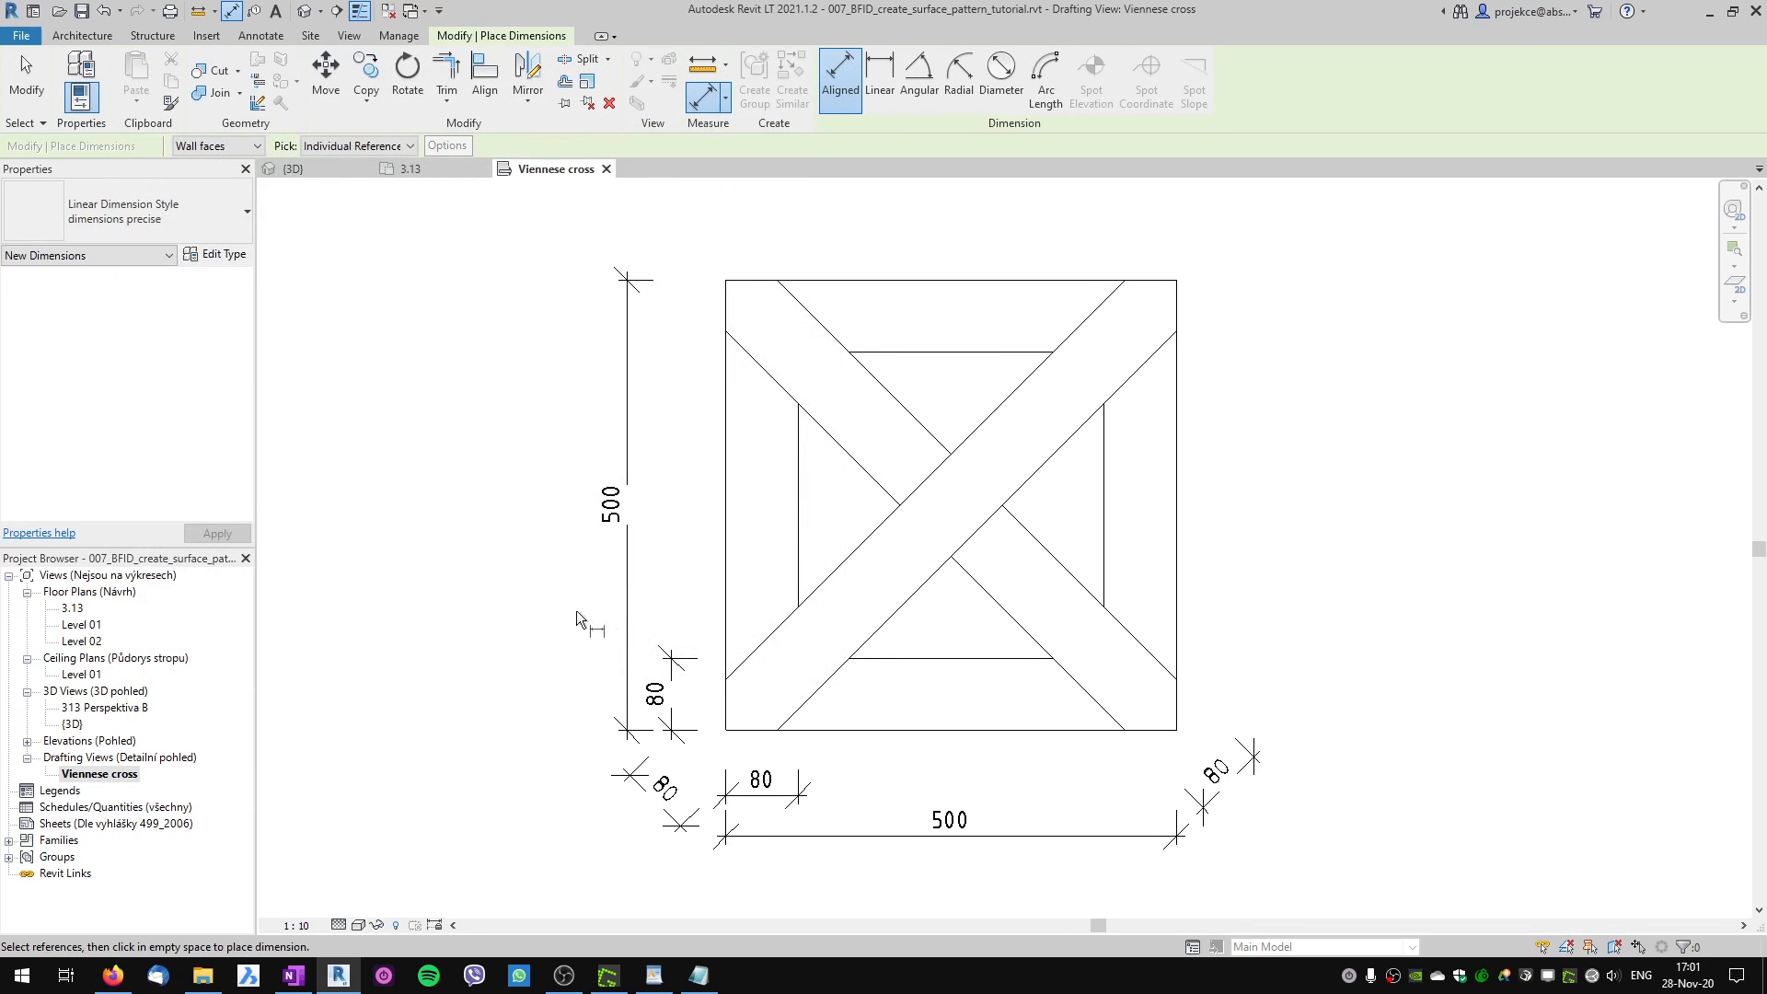
Dimension from the tile's left edge to the left end of the inner square's lower side, placing it below the 500 dimension.
click(727, 599)
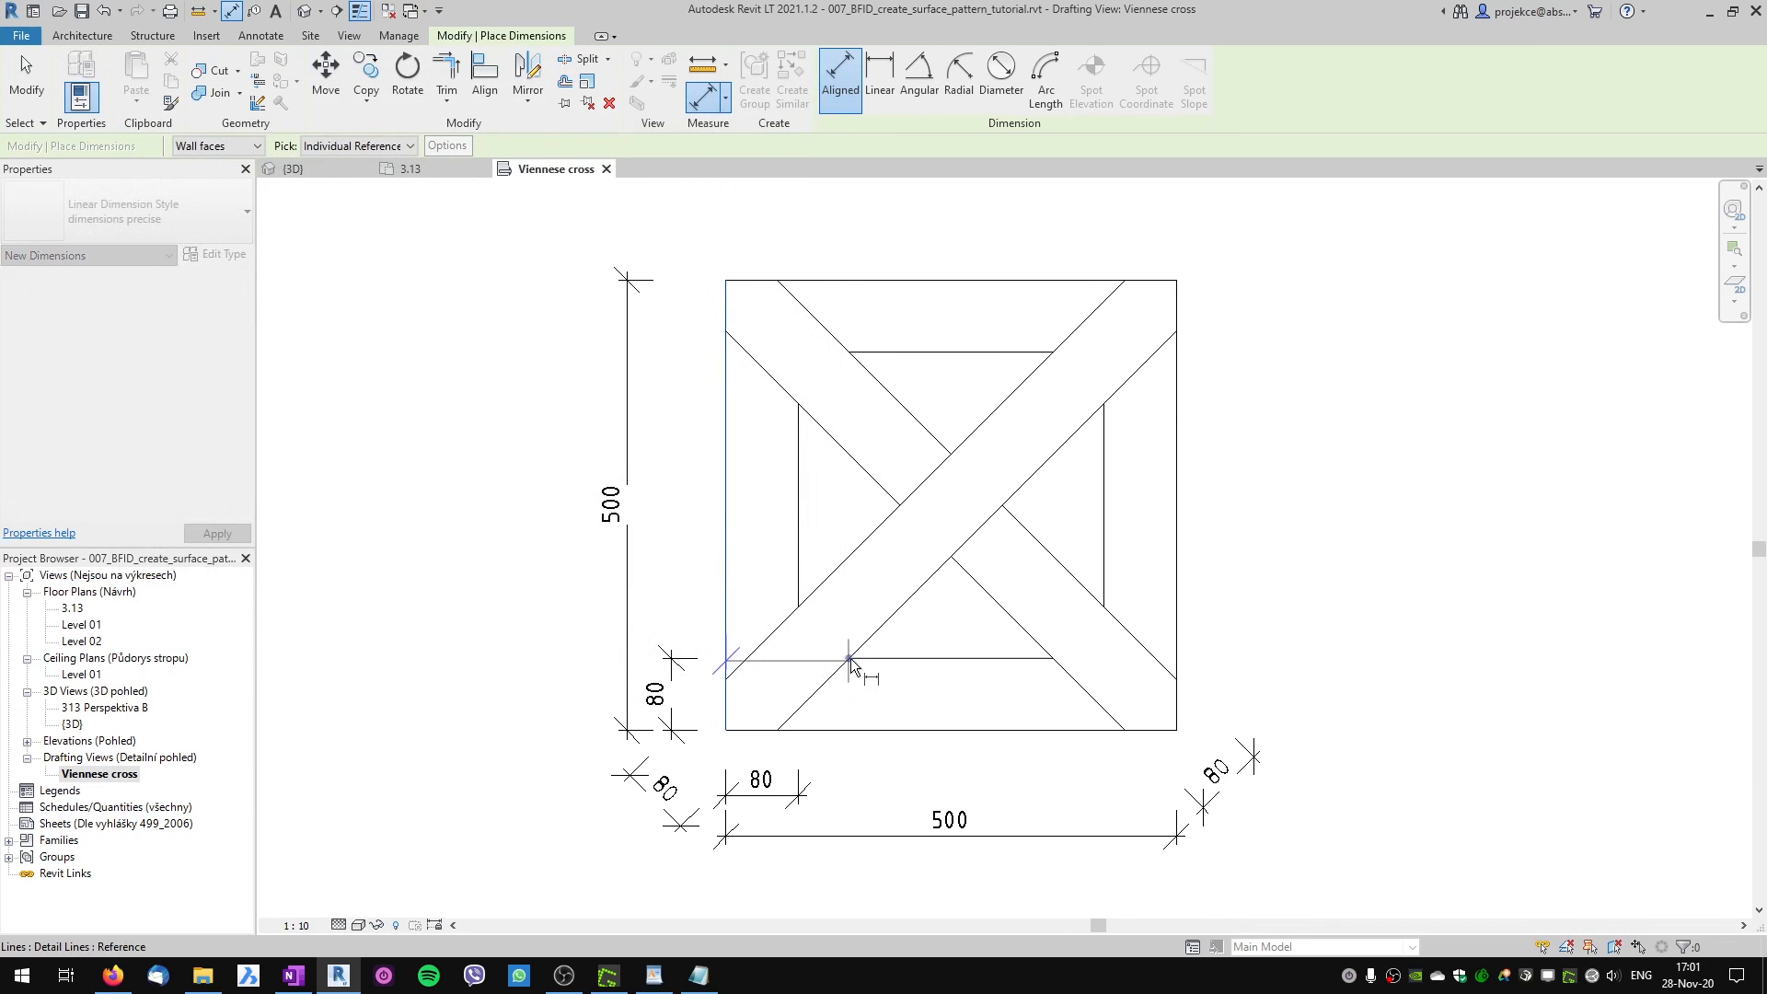
click(845, 662)
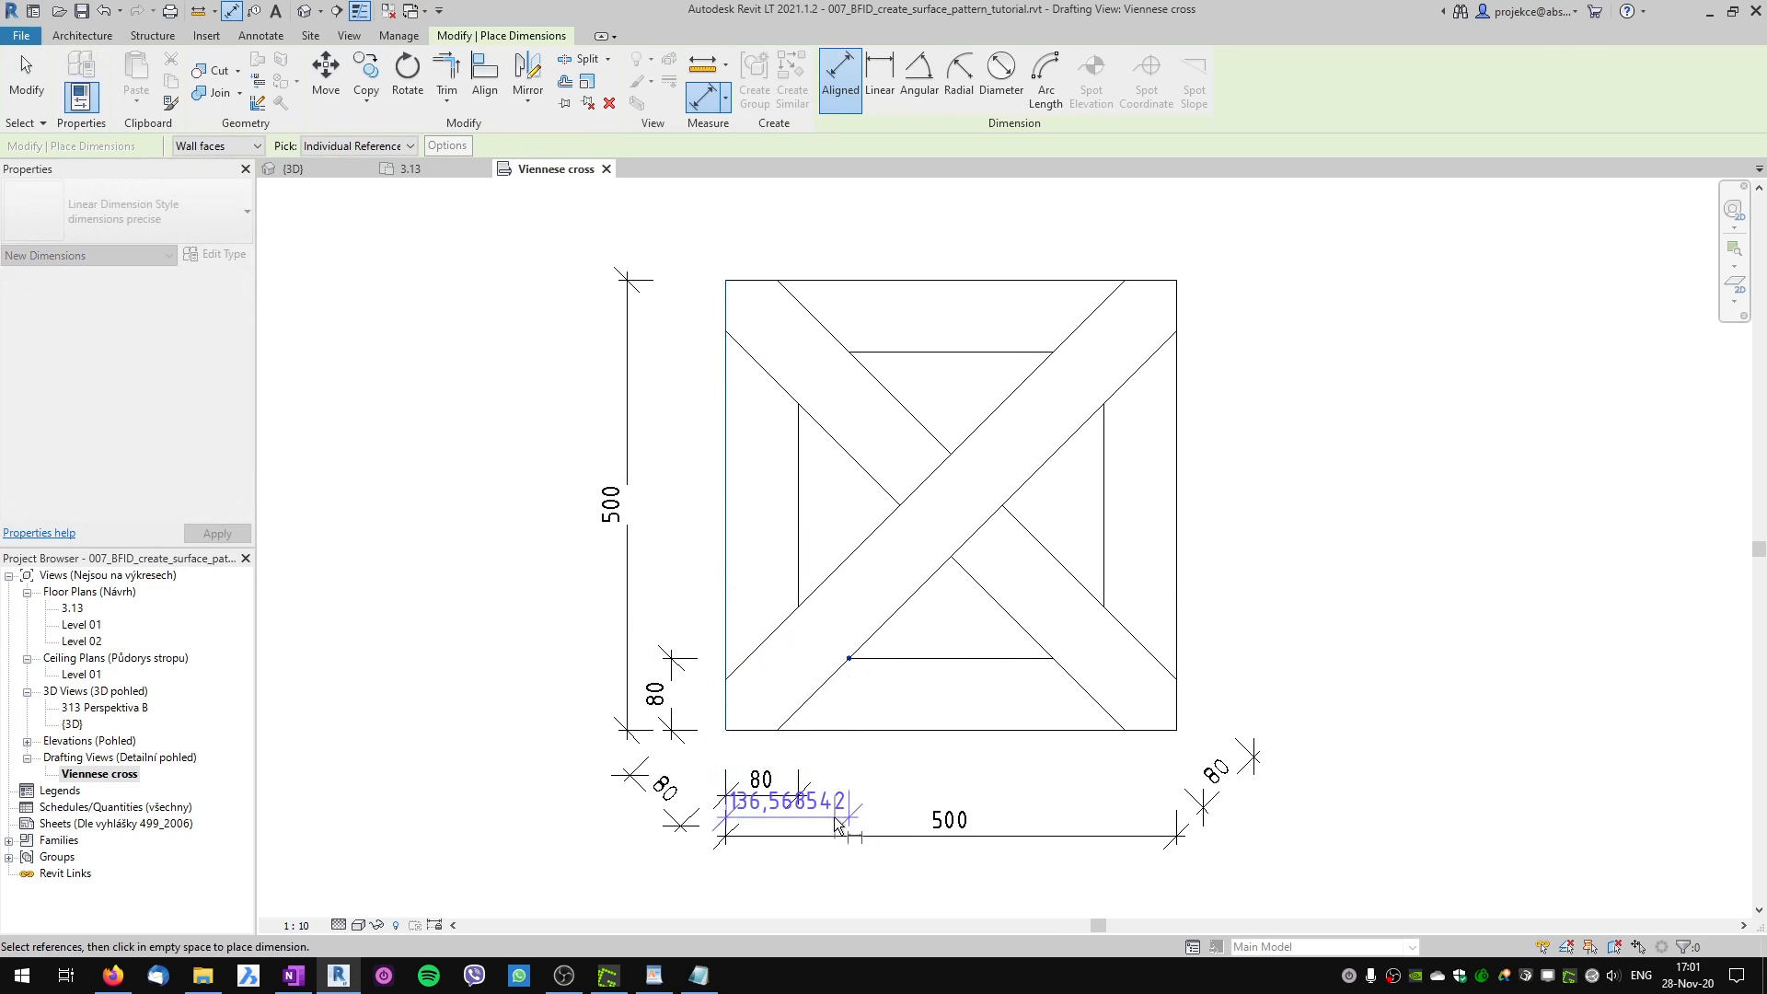
middle_drag(838, 856, 838, 686)
click(836, 724)
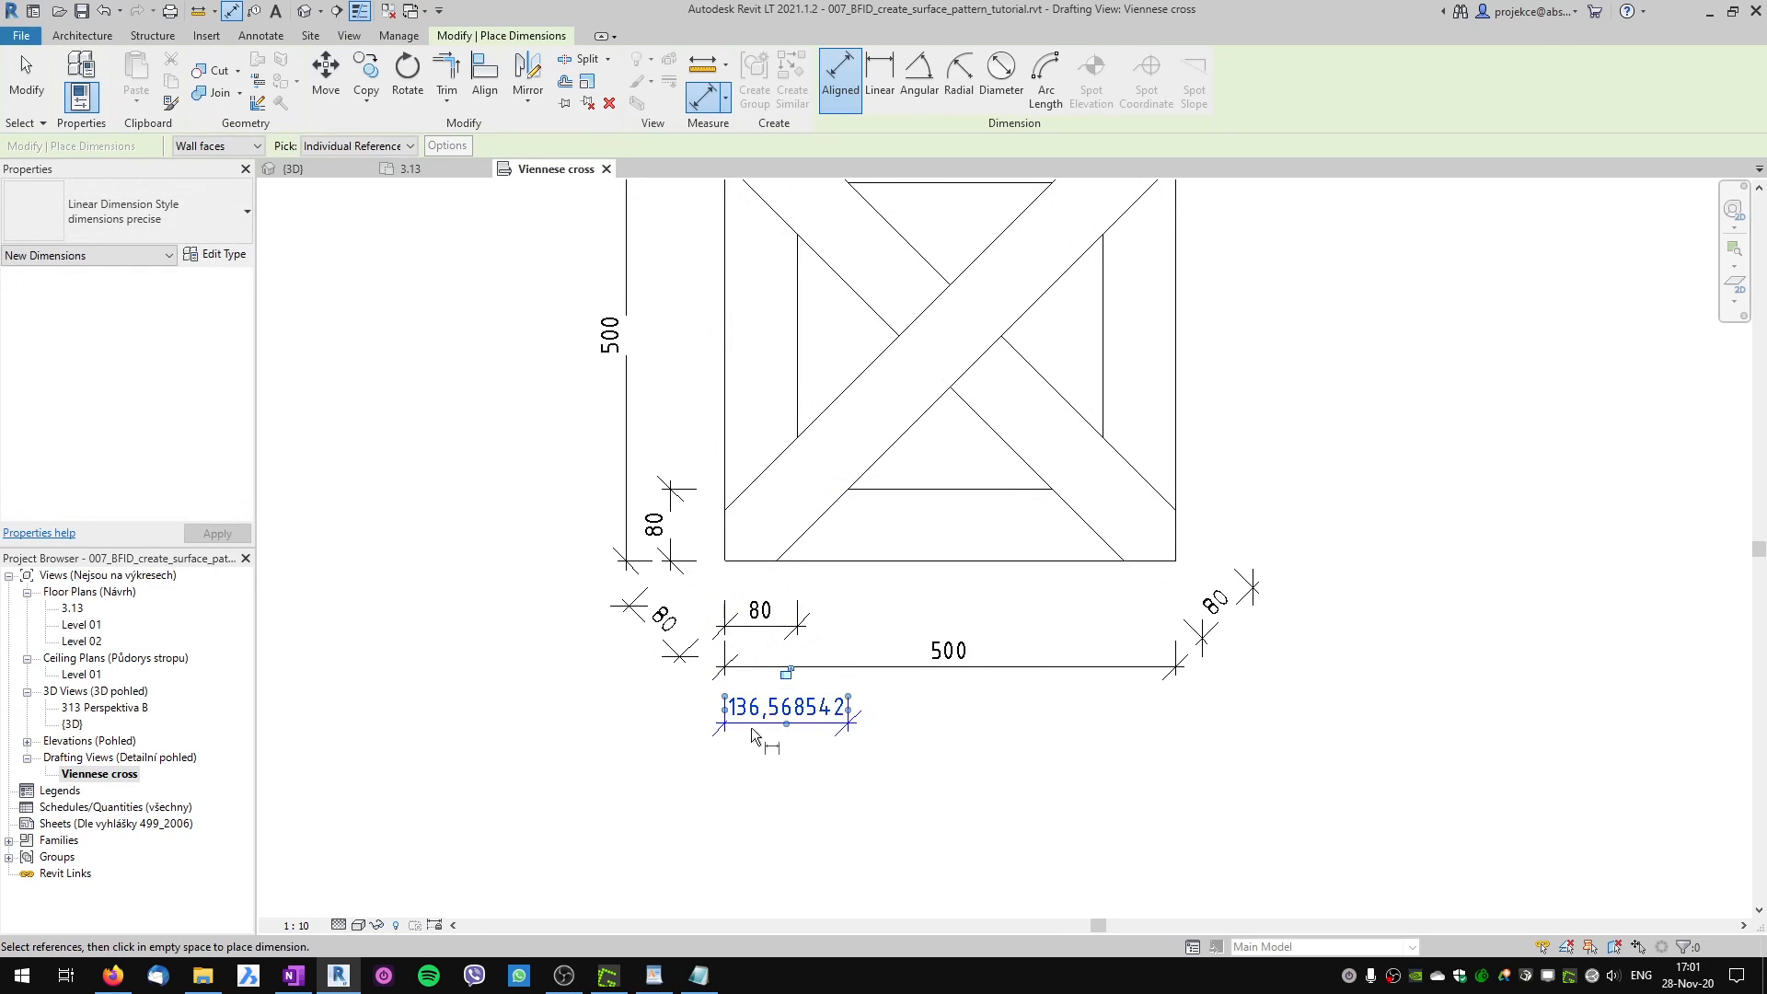
key(Escape)
key(Escape)
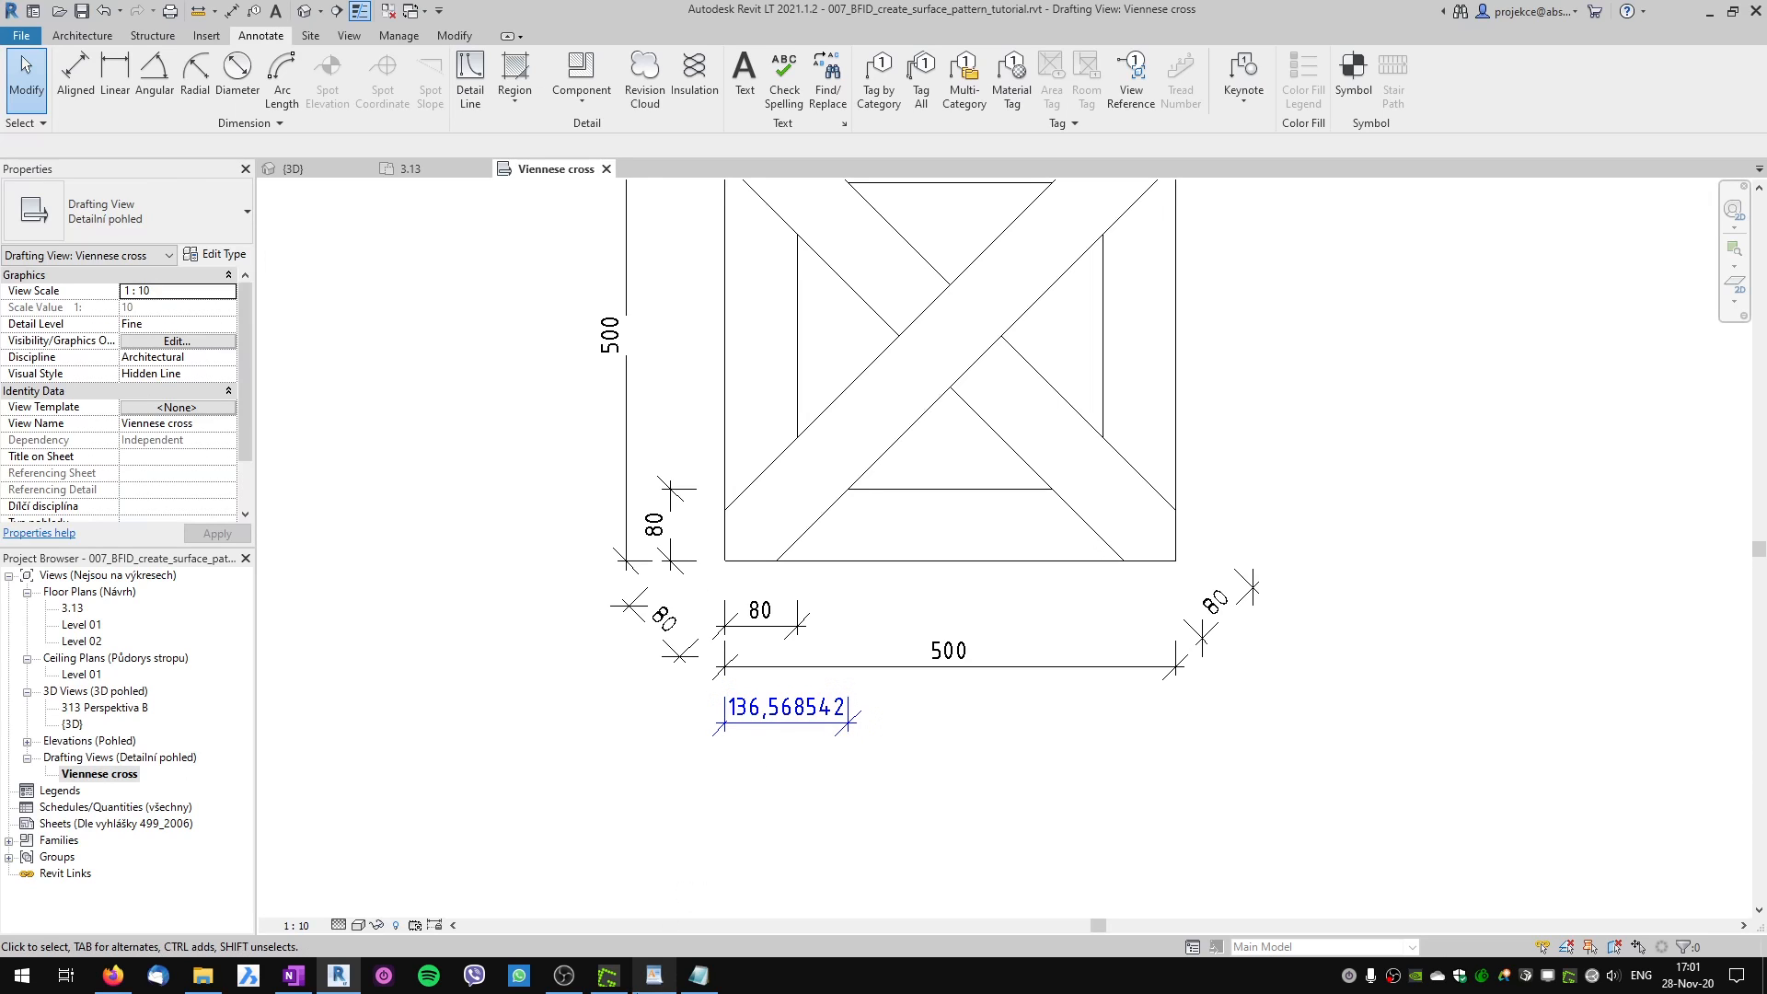
Check the marked-up sketch and the Revit dimension, and add -136.5 to the subsquare pattern line in WordPad.
click(653, 976)
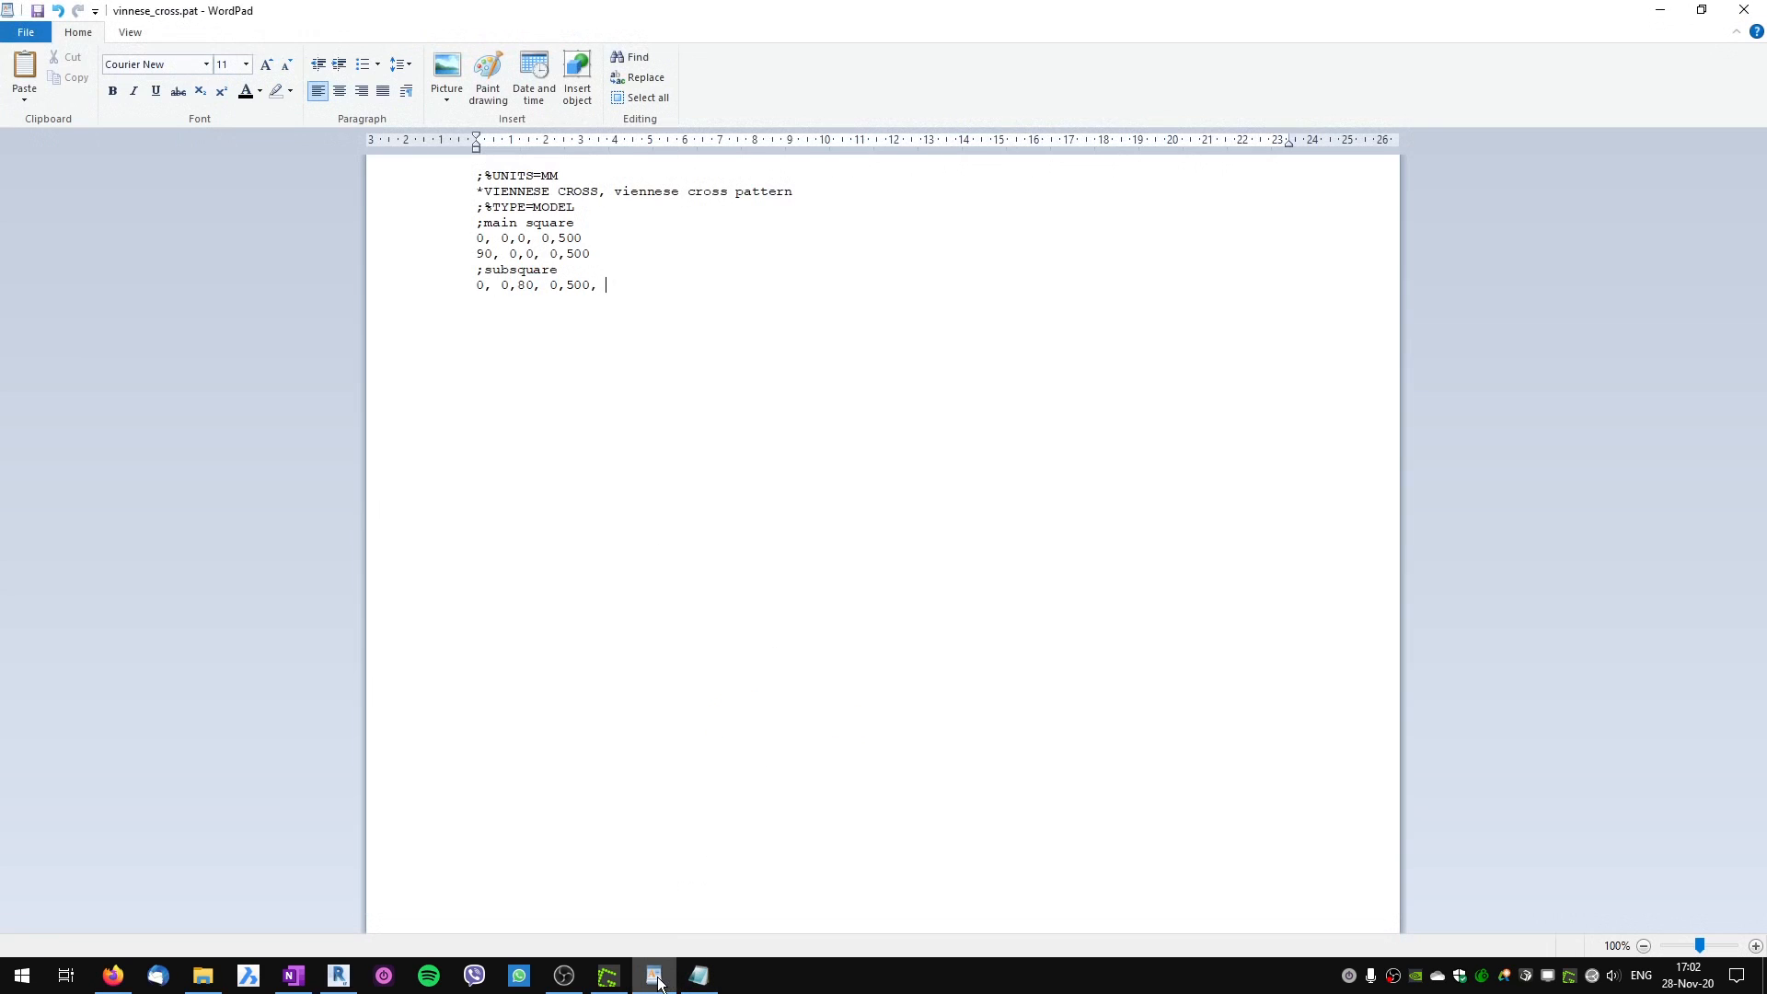
click(651, 295)
click(607, 977)
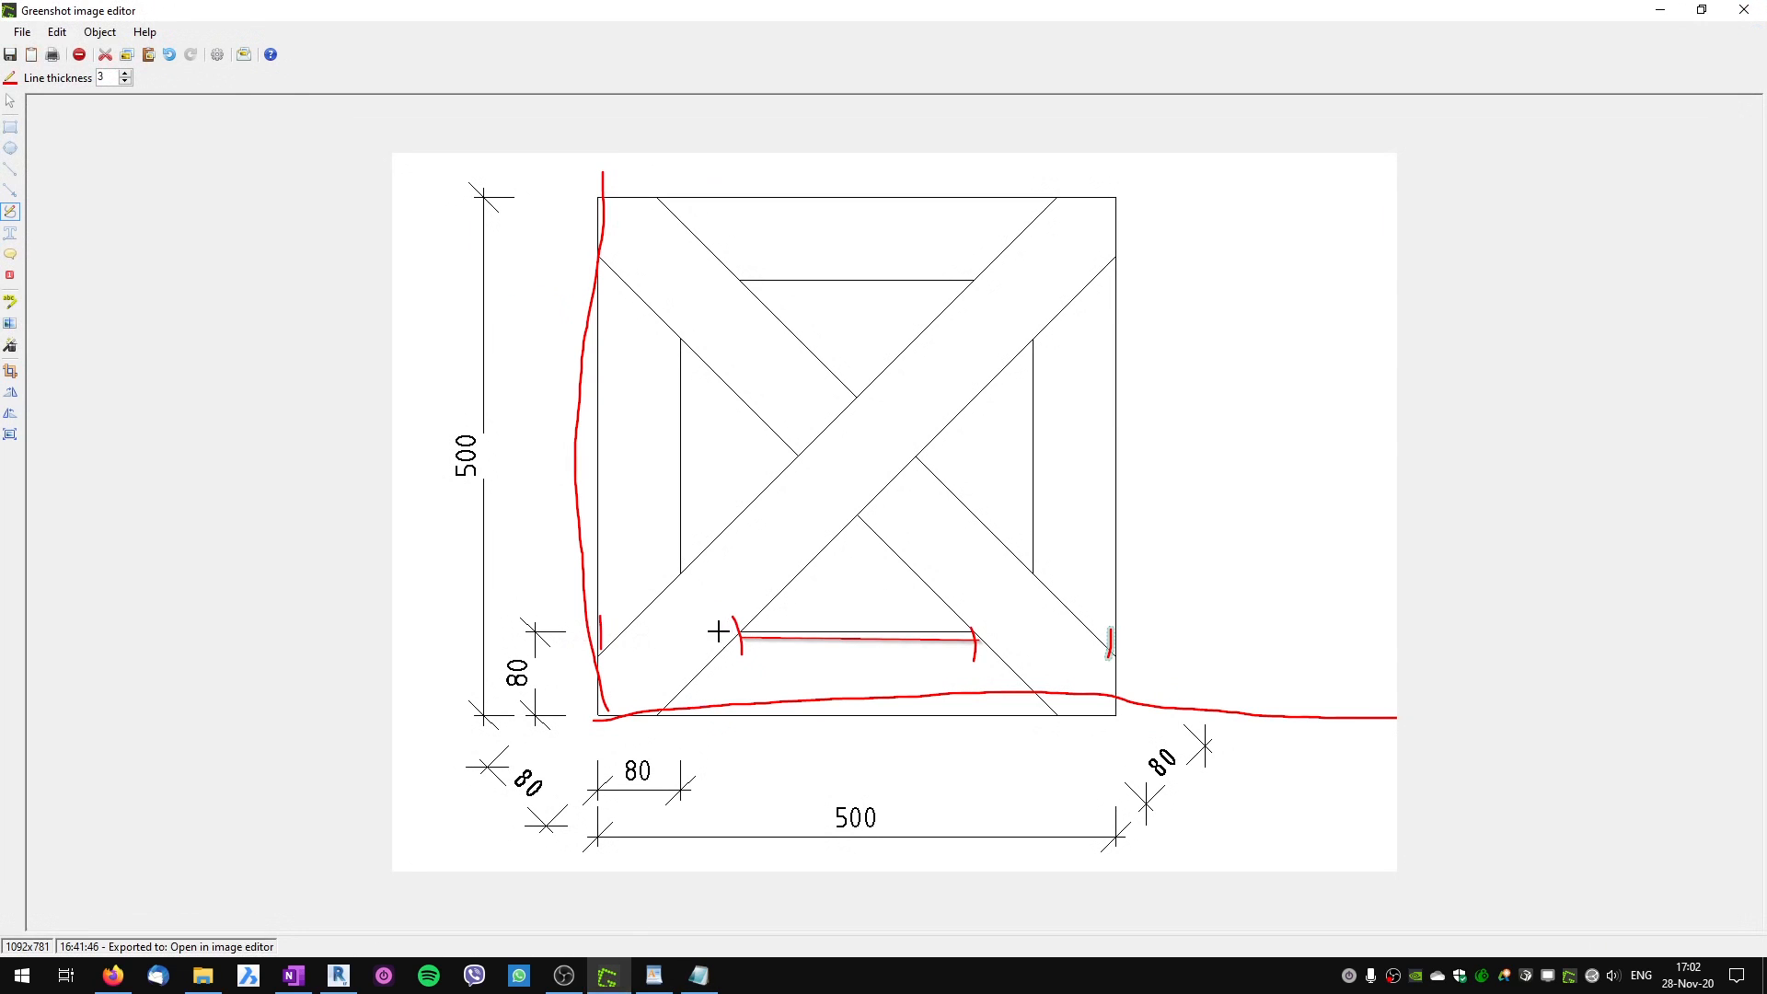
key(alt+Tab)
key(alt+Tab)
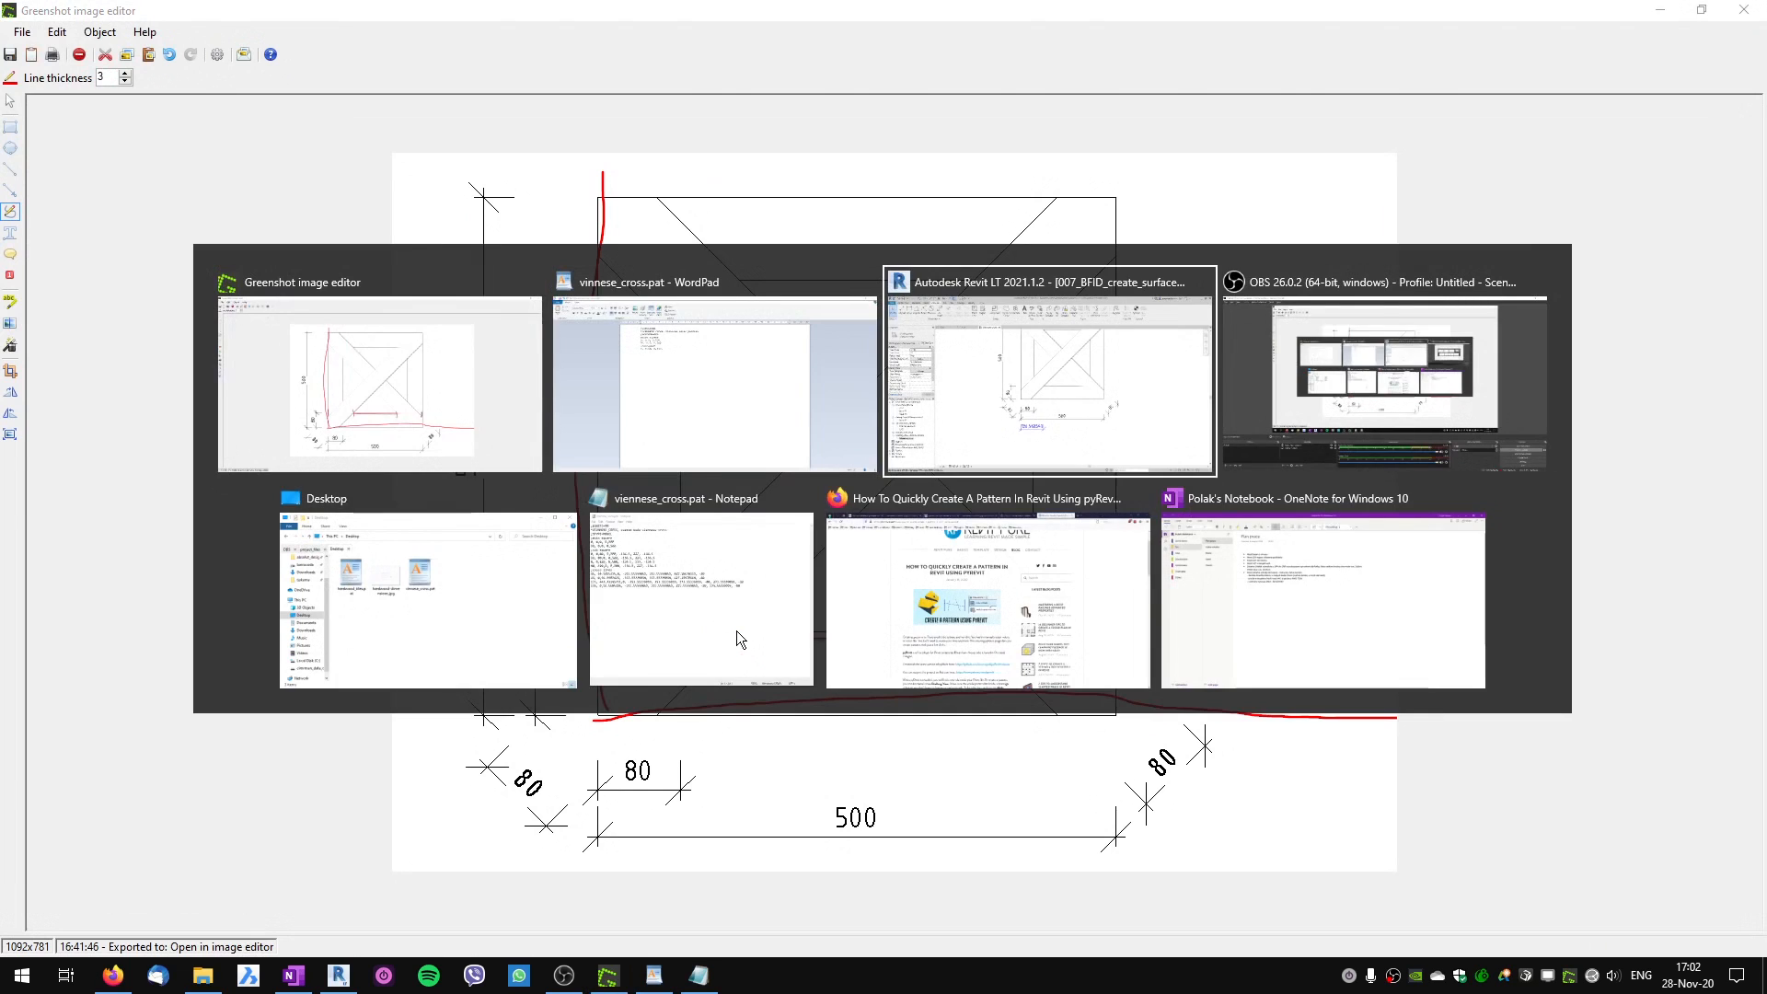
key(alt+Tab)
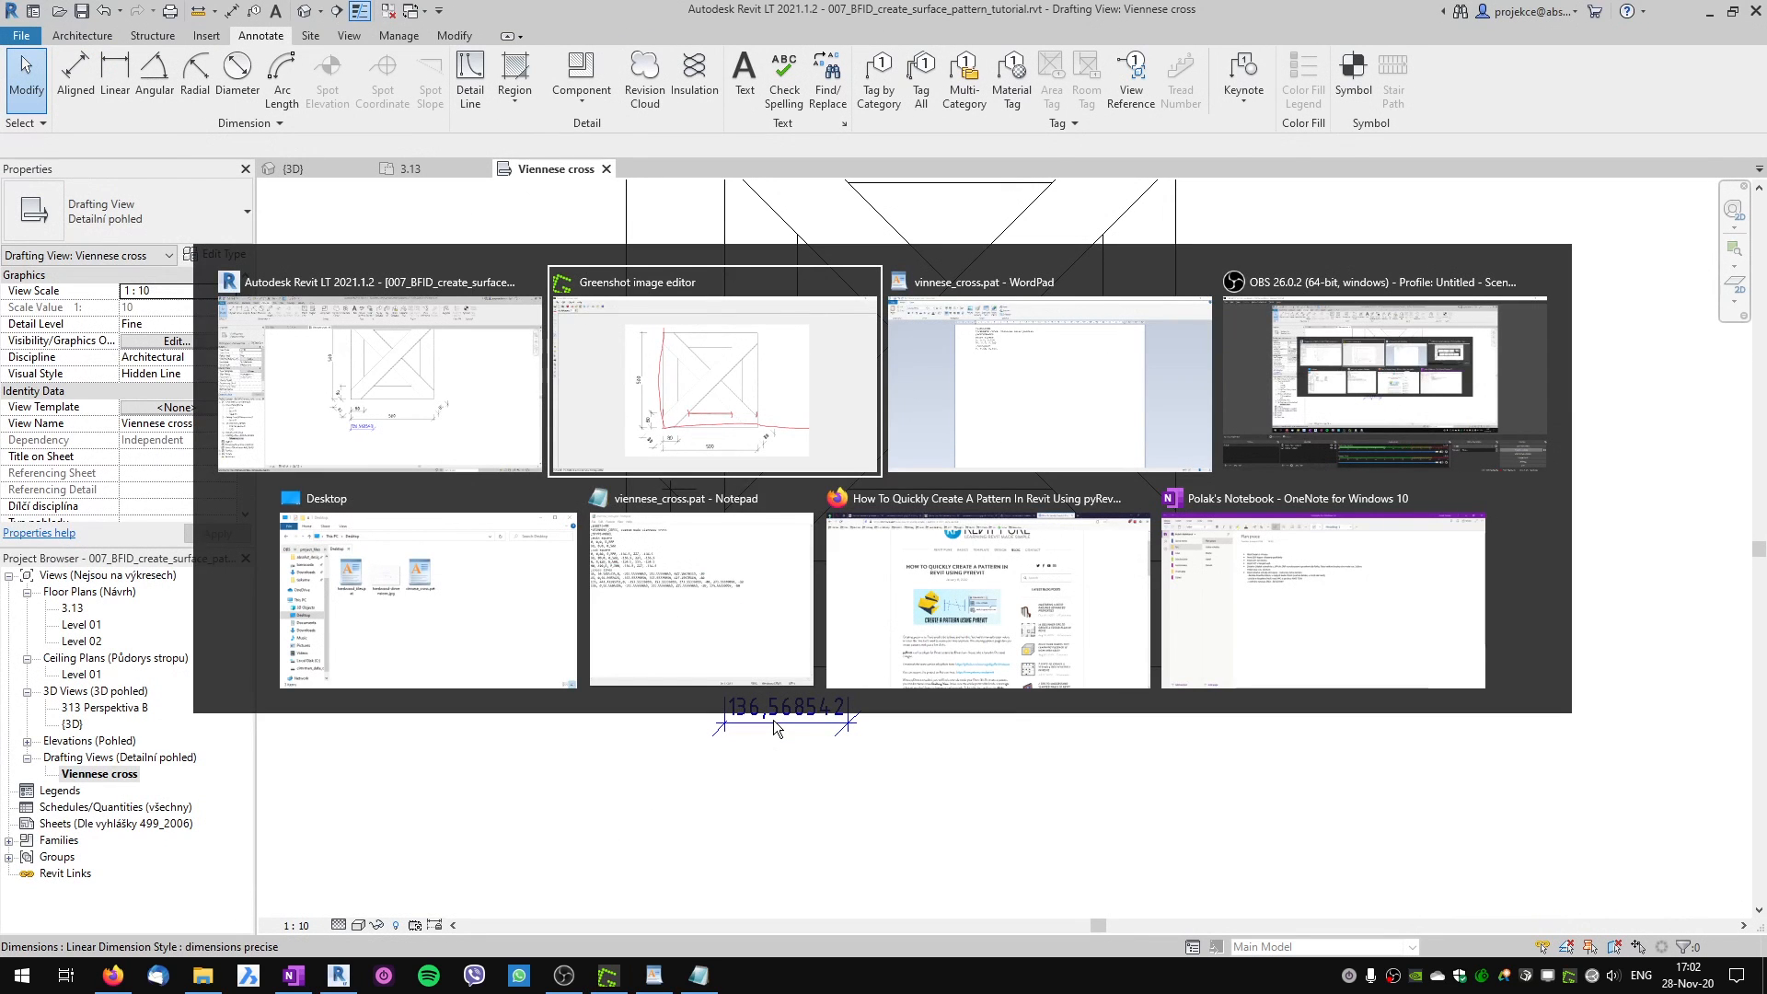
key(alt+Tab)
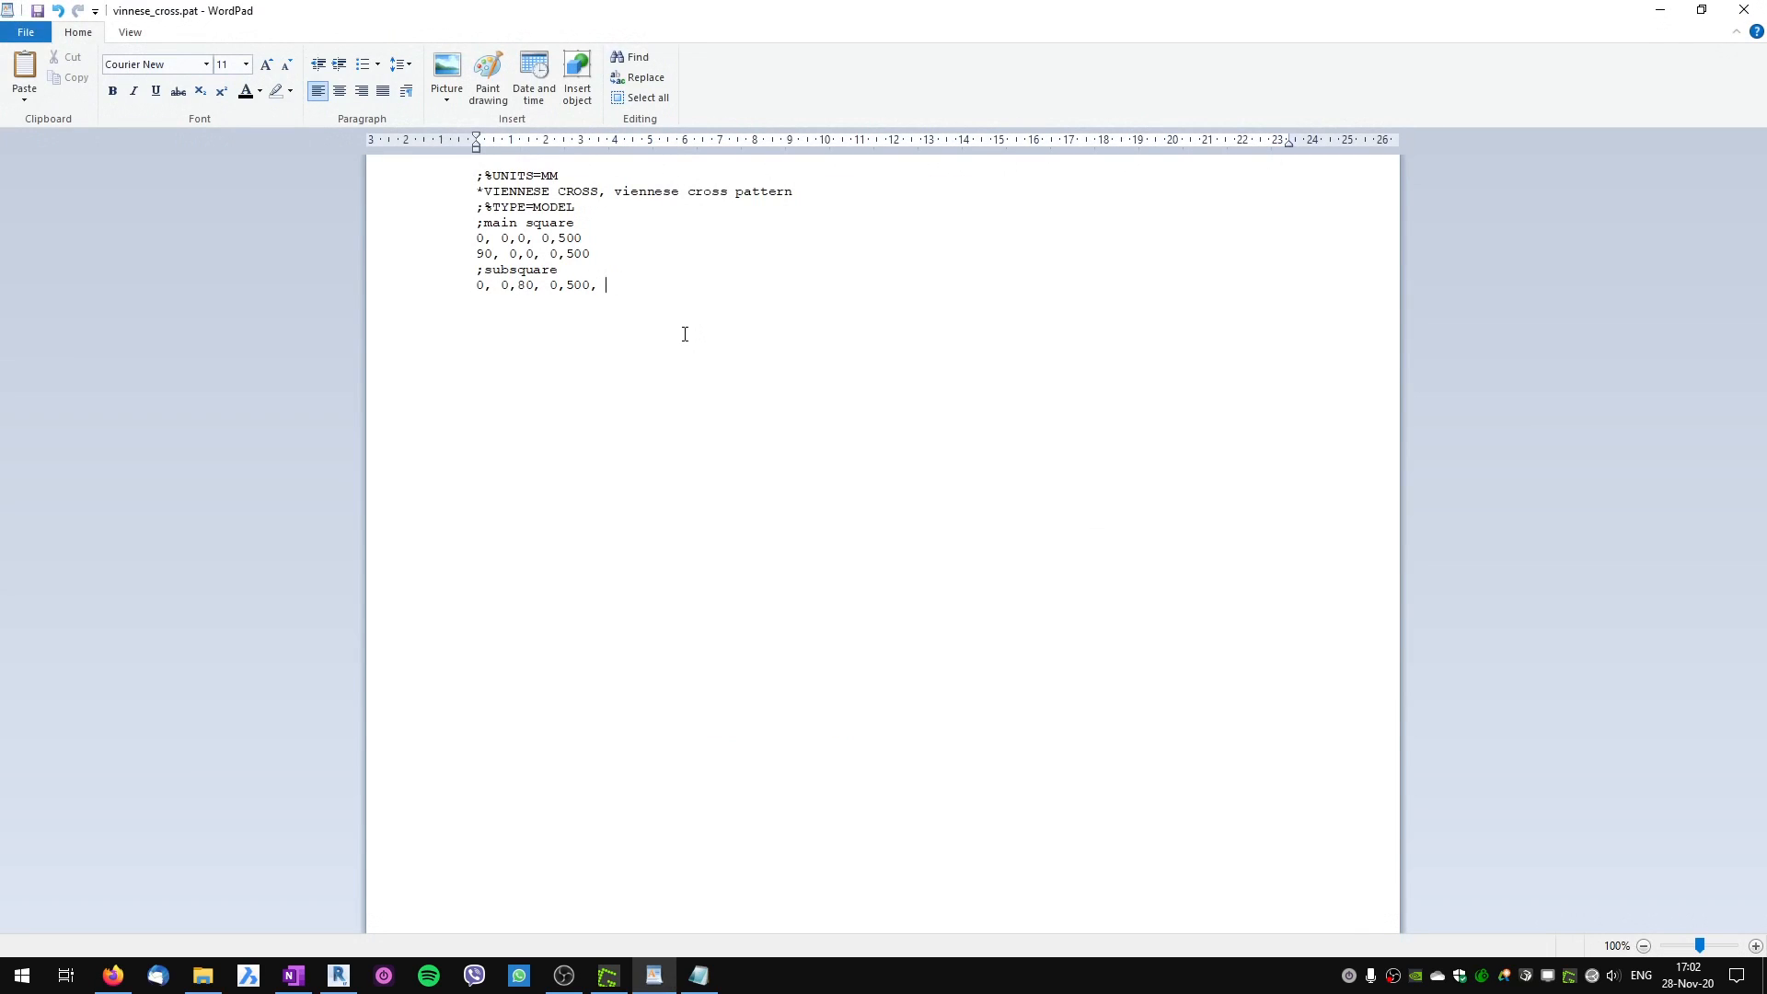
text(136.5,)
Check the drawing in Revit, and extend the subsquare line in WordPad with the placeholder xxx and a second gap of -136.5.
key(alt+Tab)
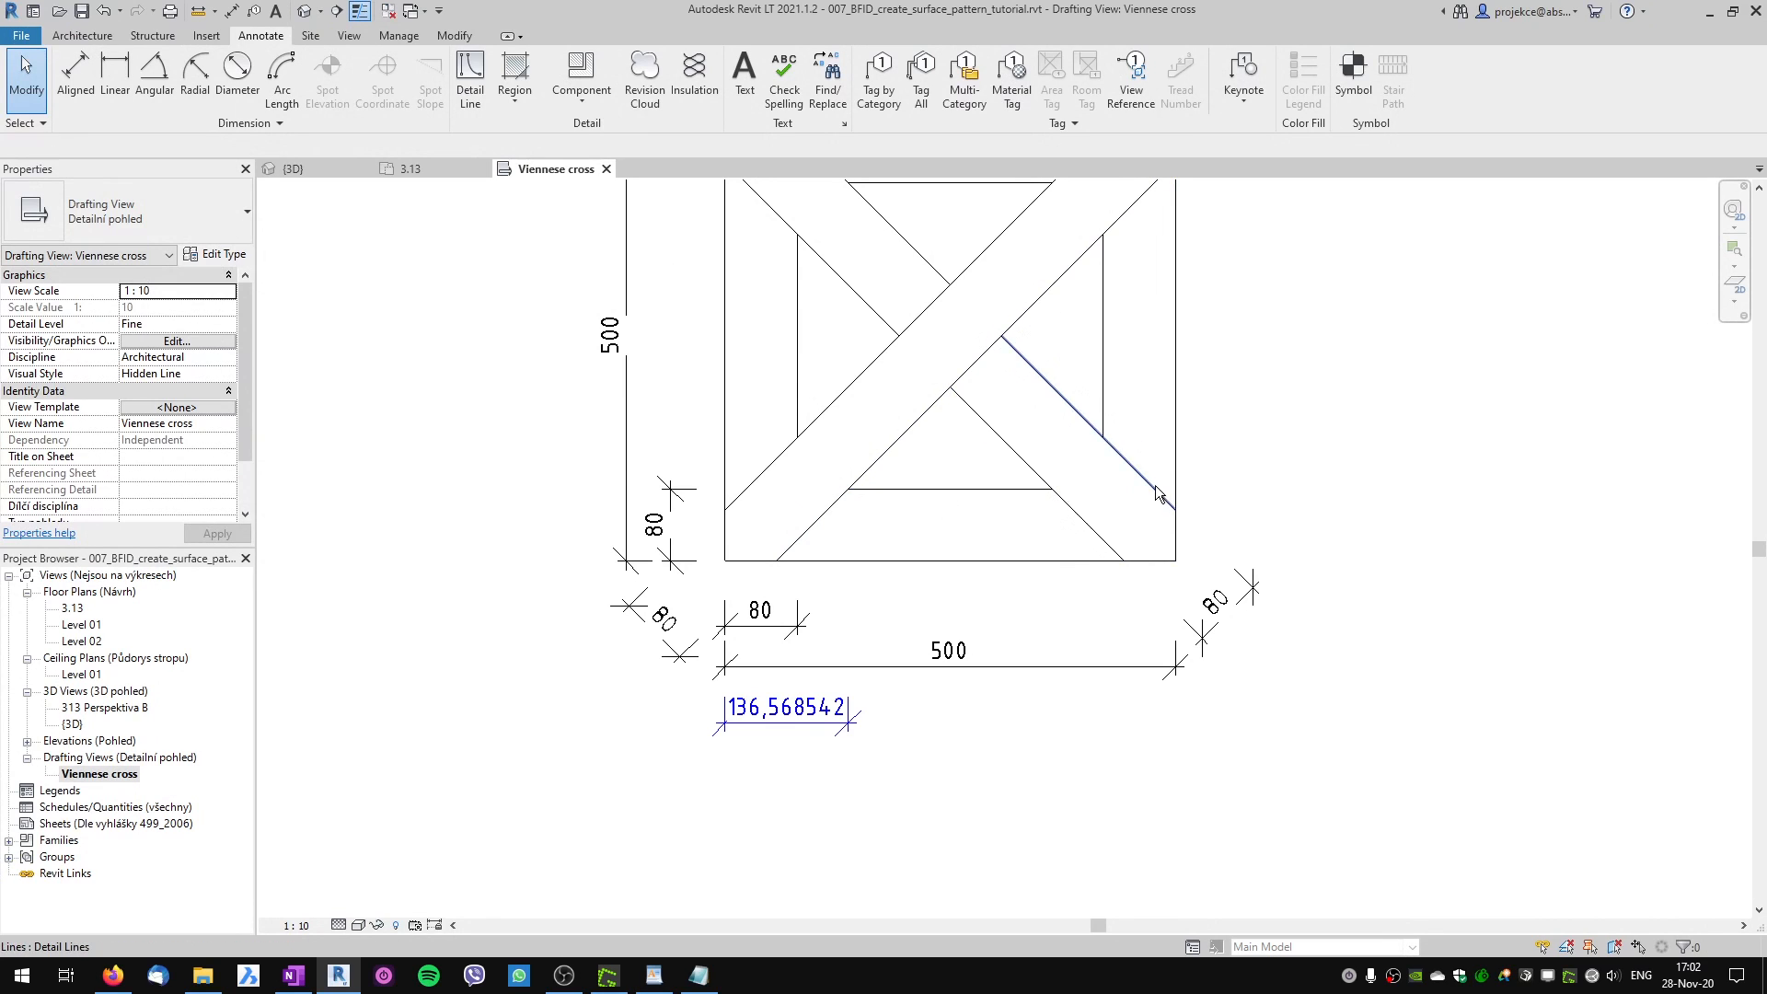
key(alt+Tab)
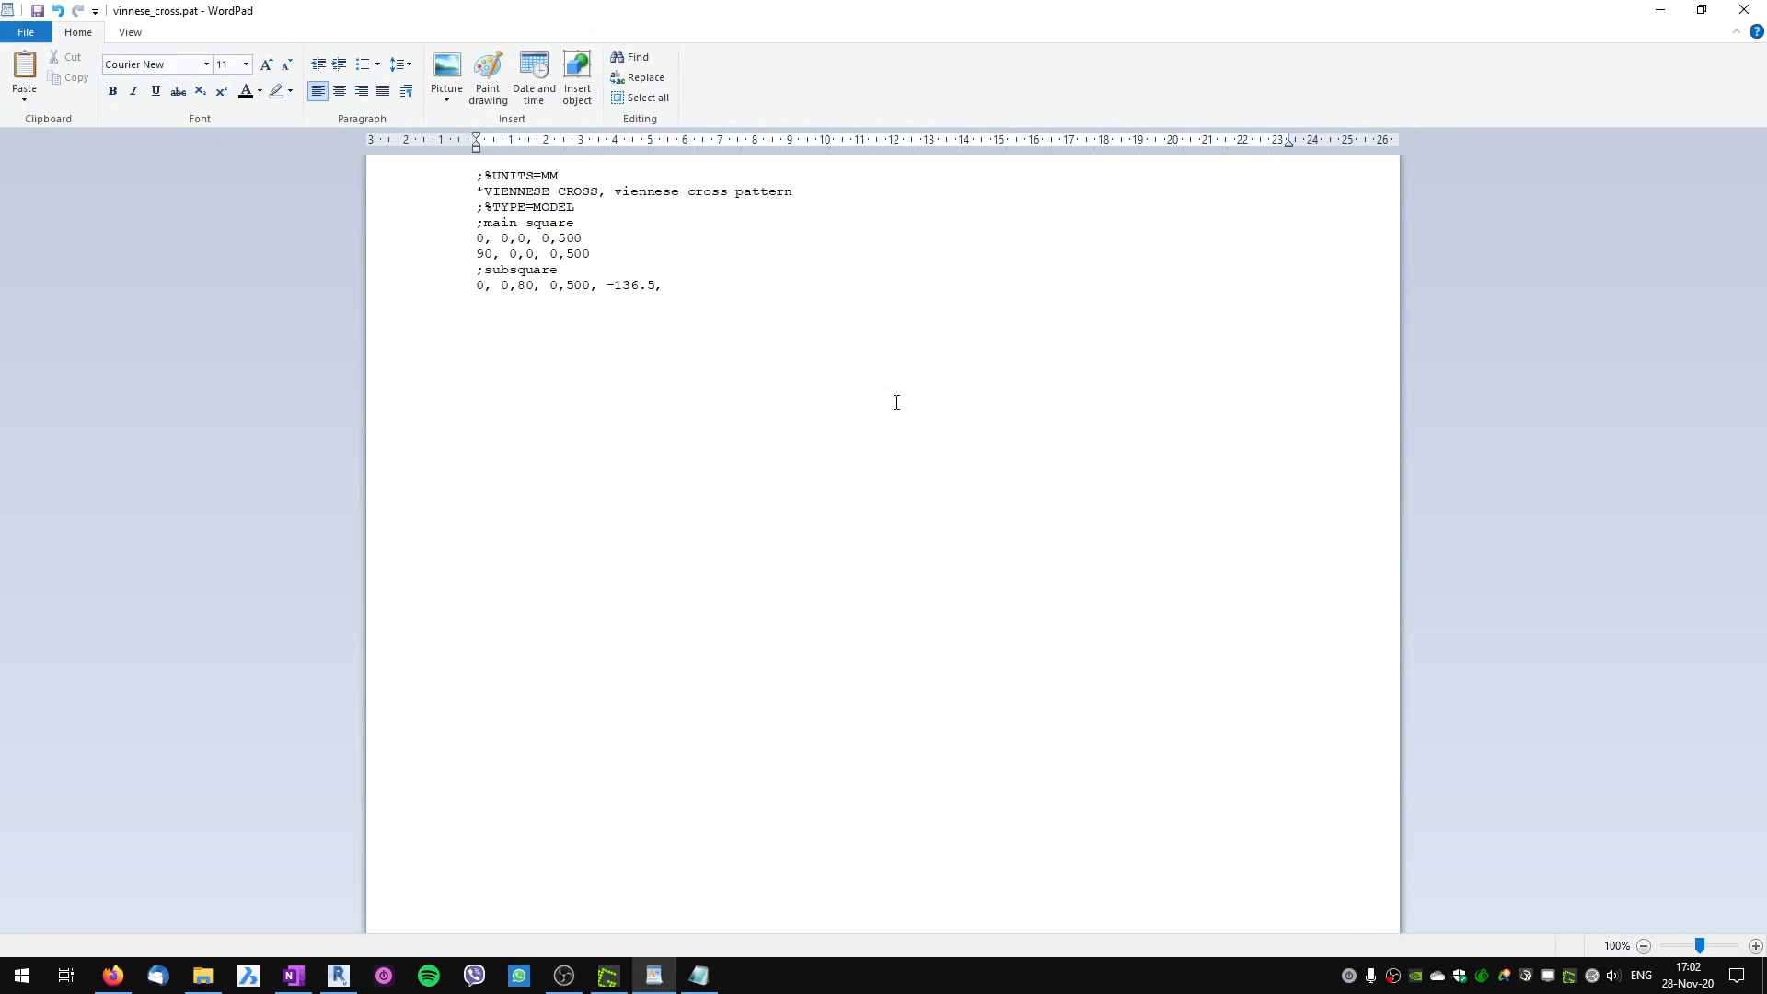
text(xxx, -136.5)
In Greenshot, draw straight red lines across the gaps on both sides of the inner square's lower side and circle that side freehand.
key(alt+Tab)
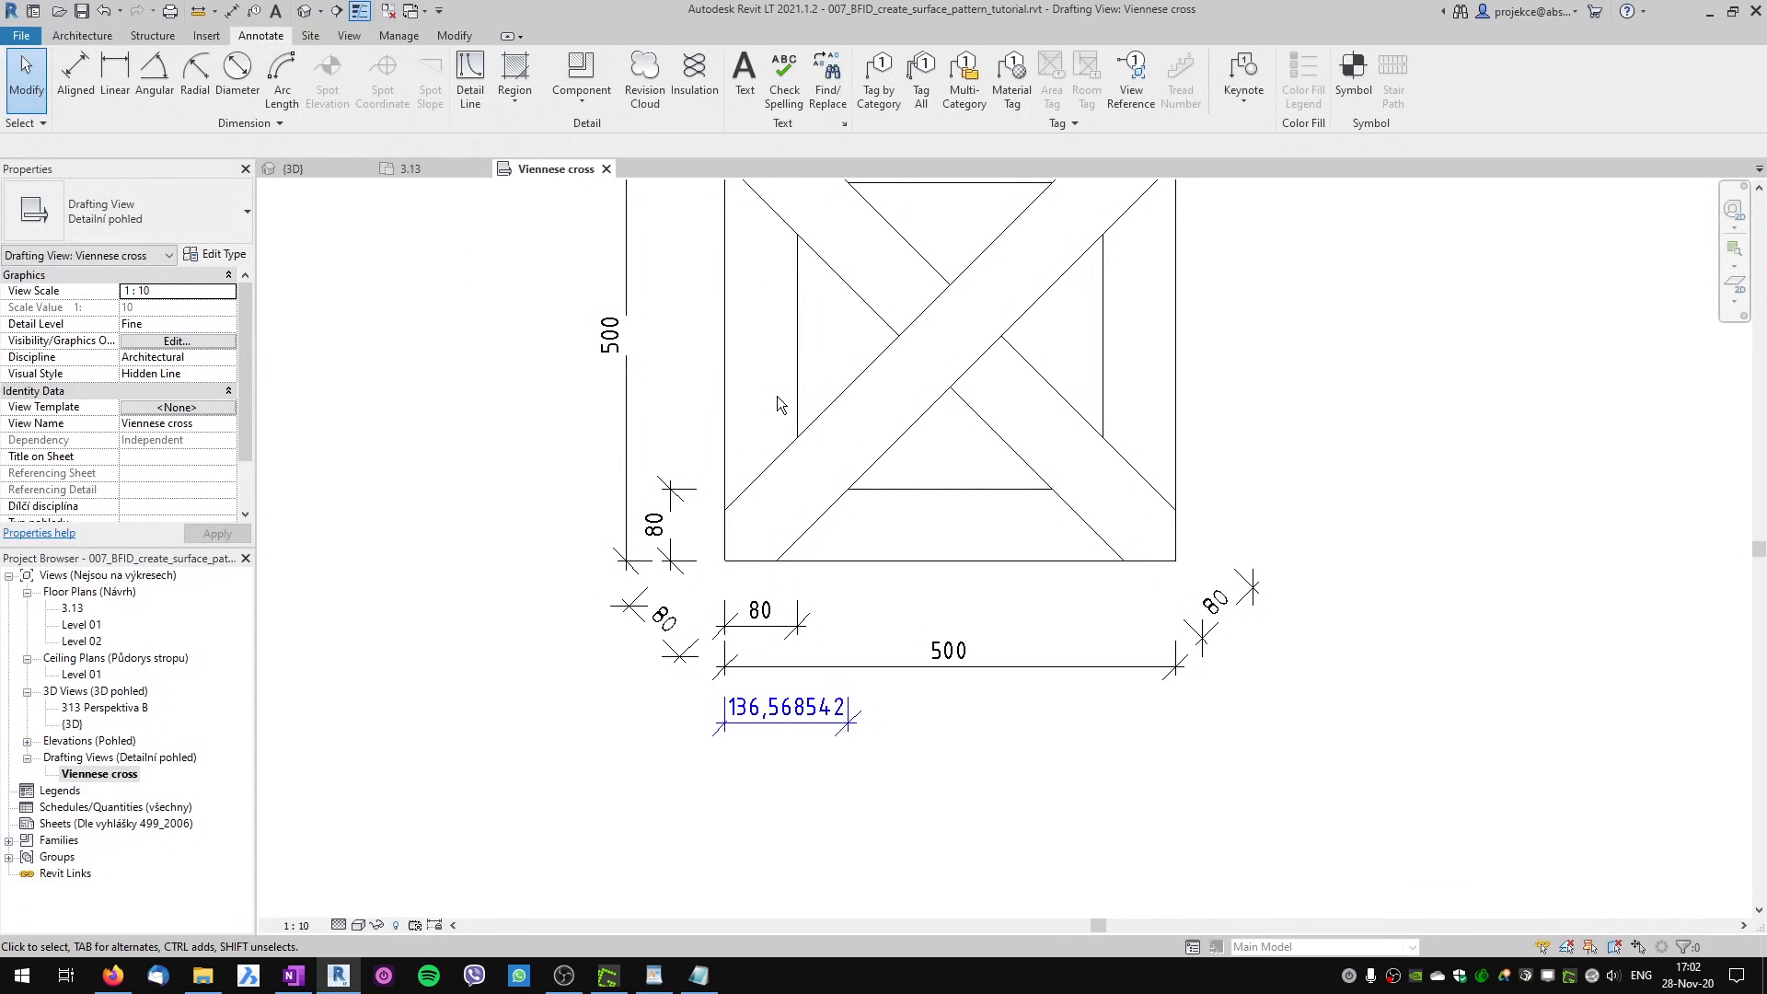
click(607, 975)
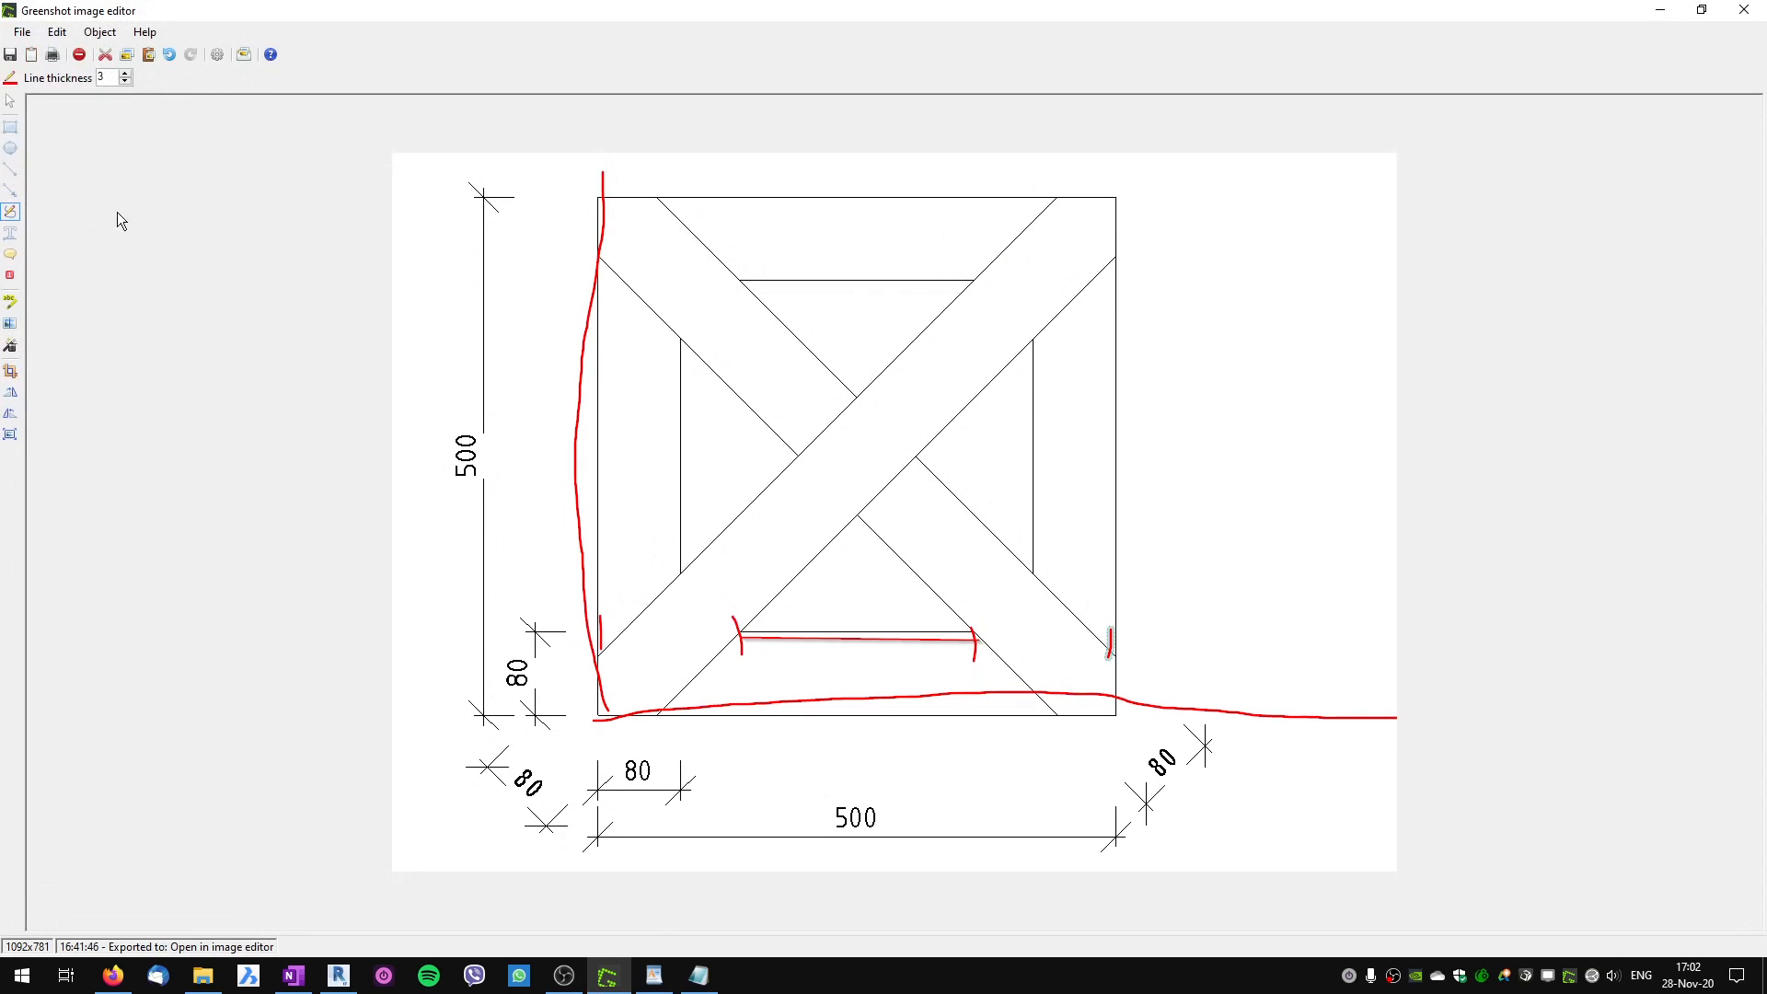
click(13, 173)
drag(601, 635, 730, 642)
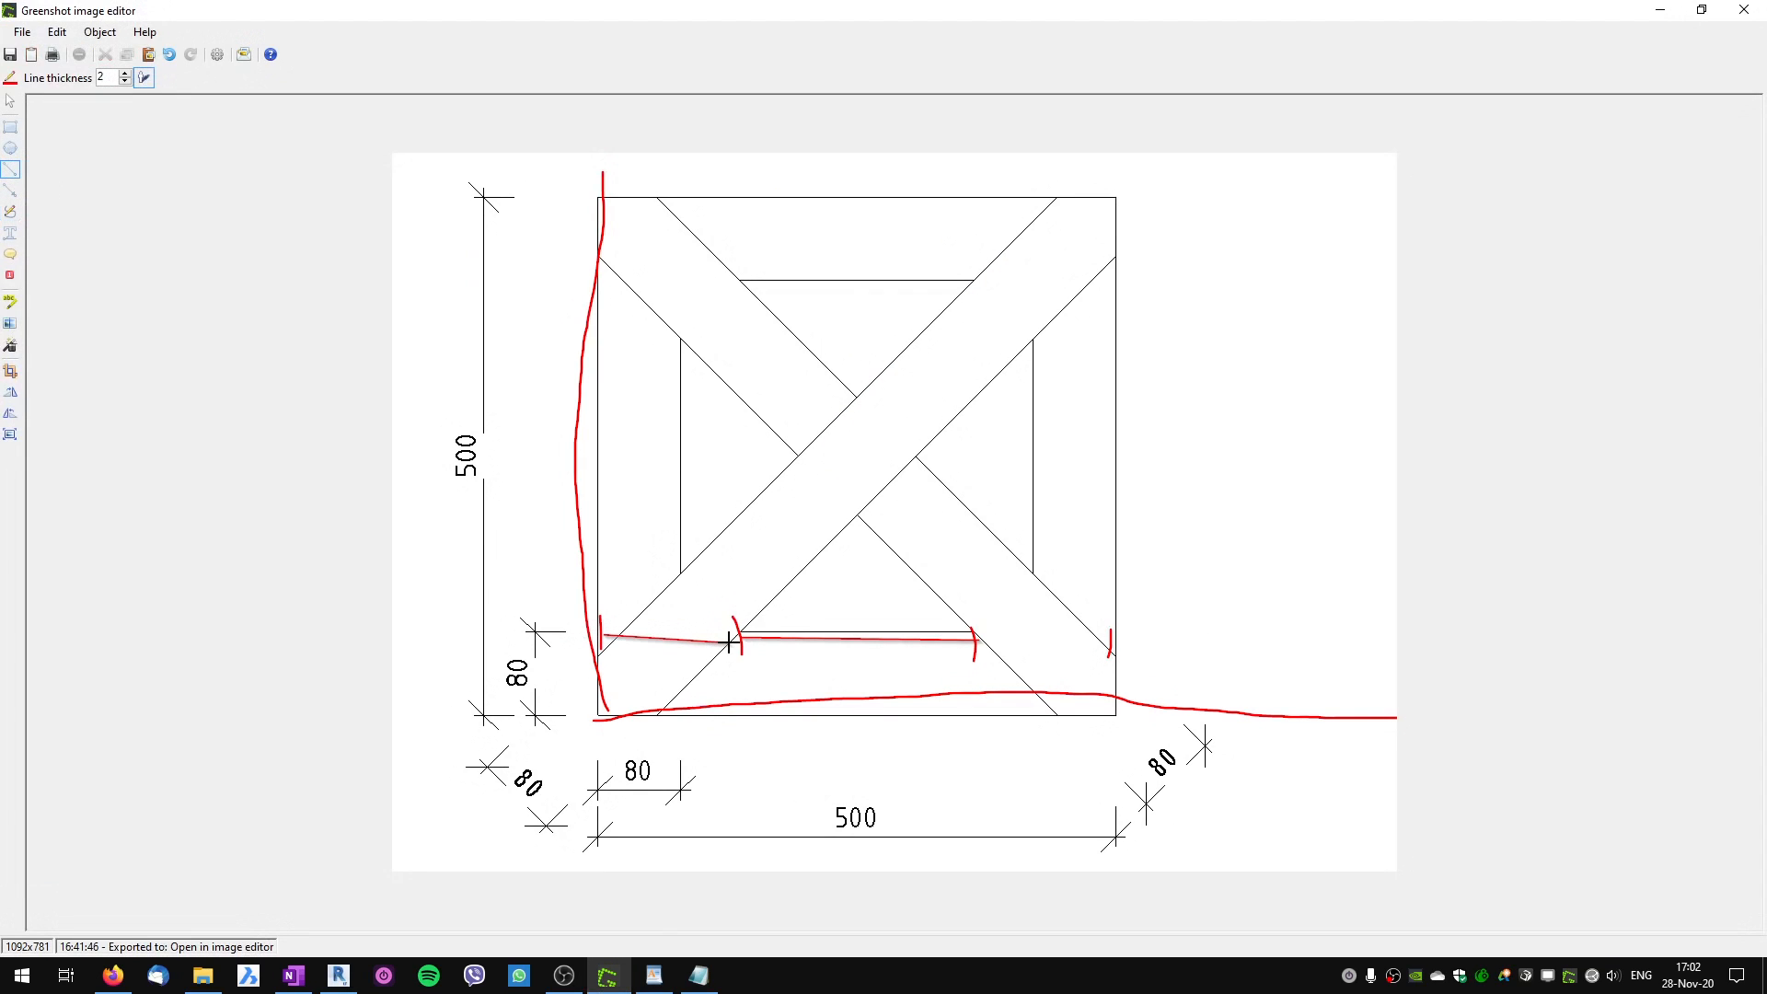
drag(991, 637, 1116, 635)
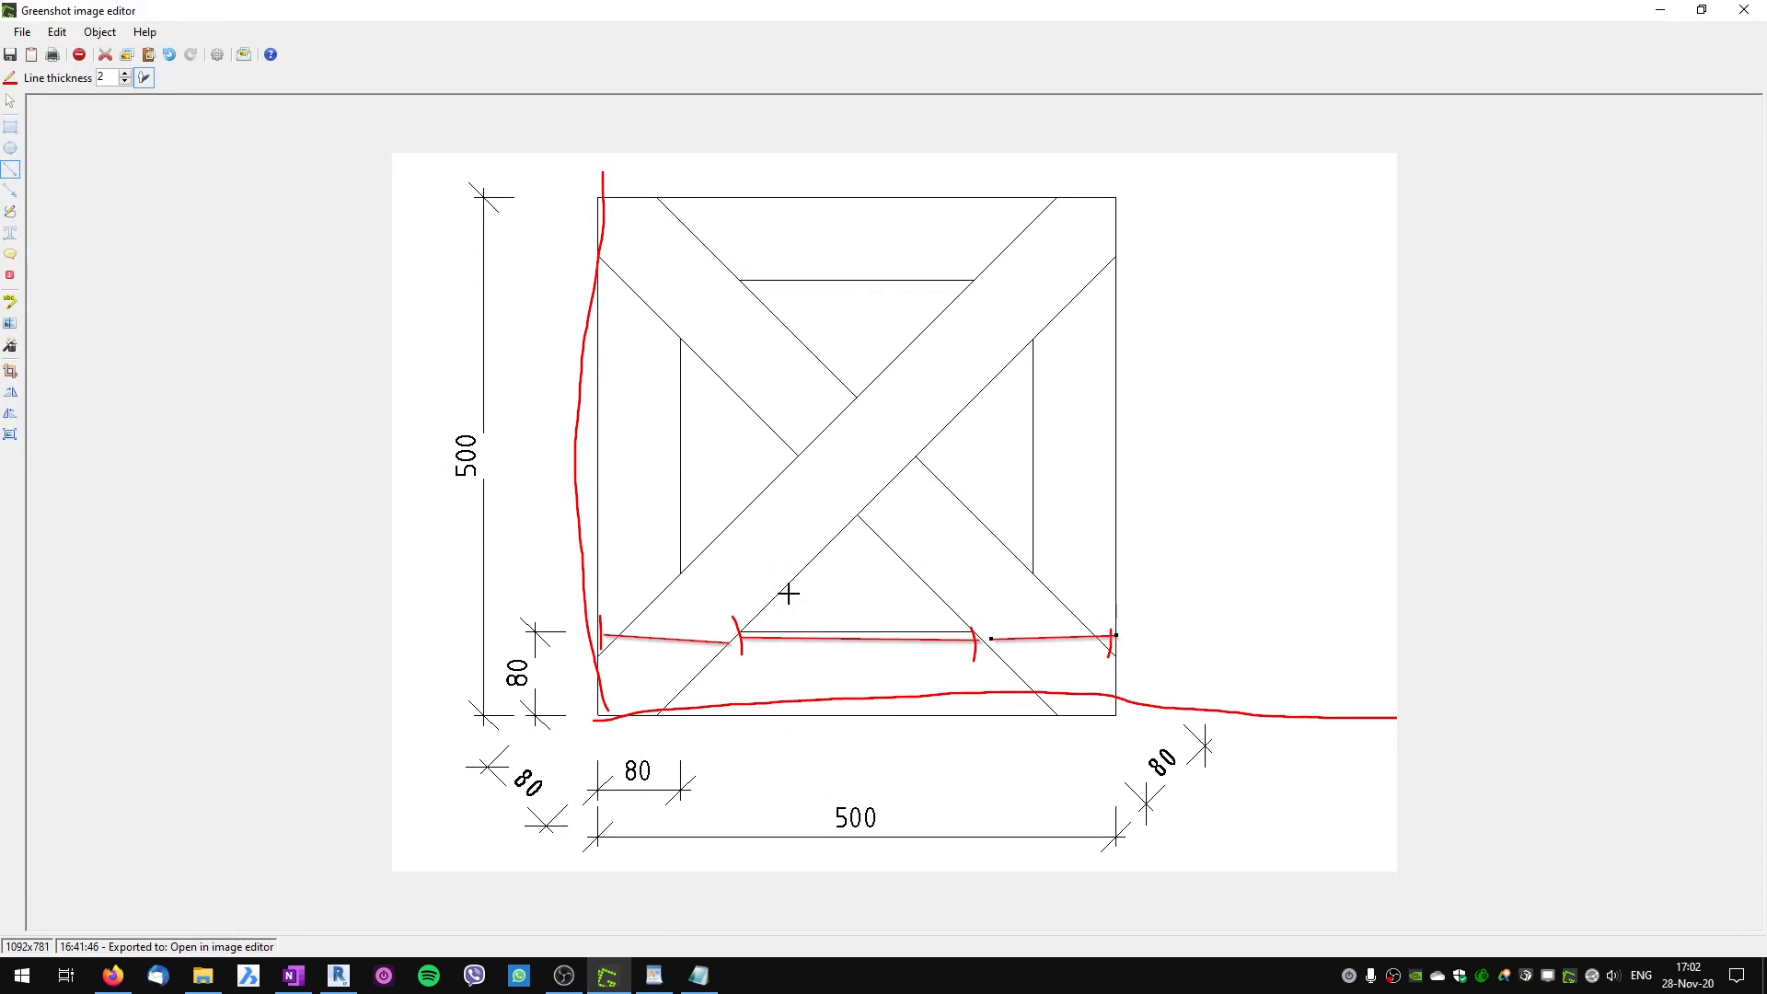
click(10, 211)
mouse_move(836, 590)
mouse_down()
mouse_move(737, 584)
mouse_move(981, 673)
mouse_move(819, 577)
mouse_up()
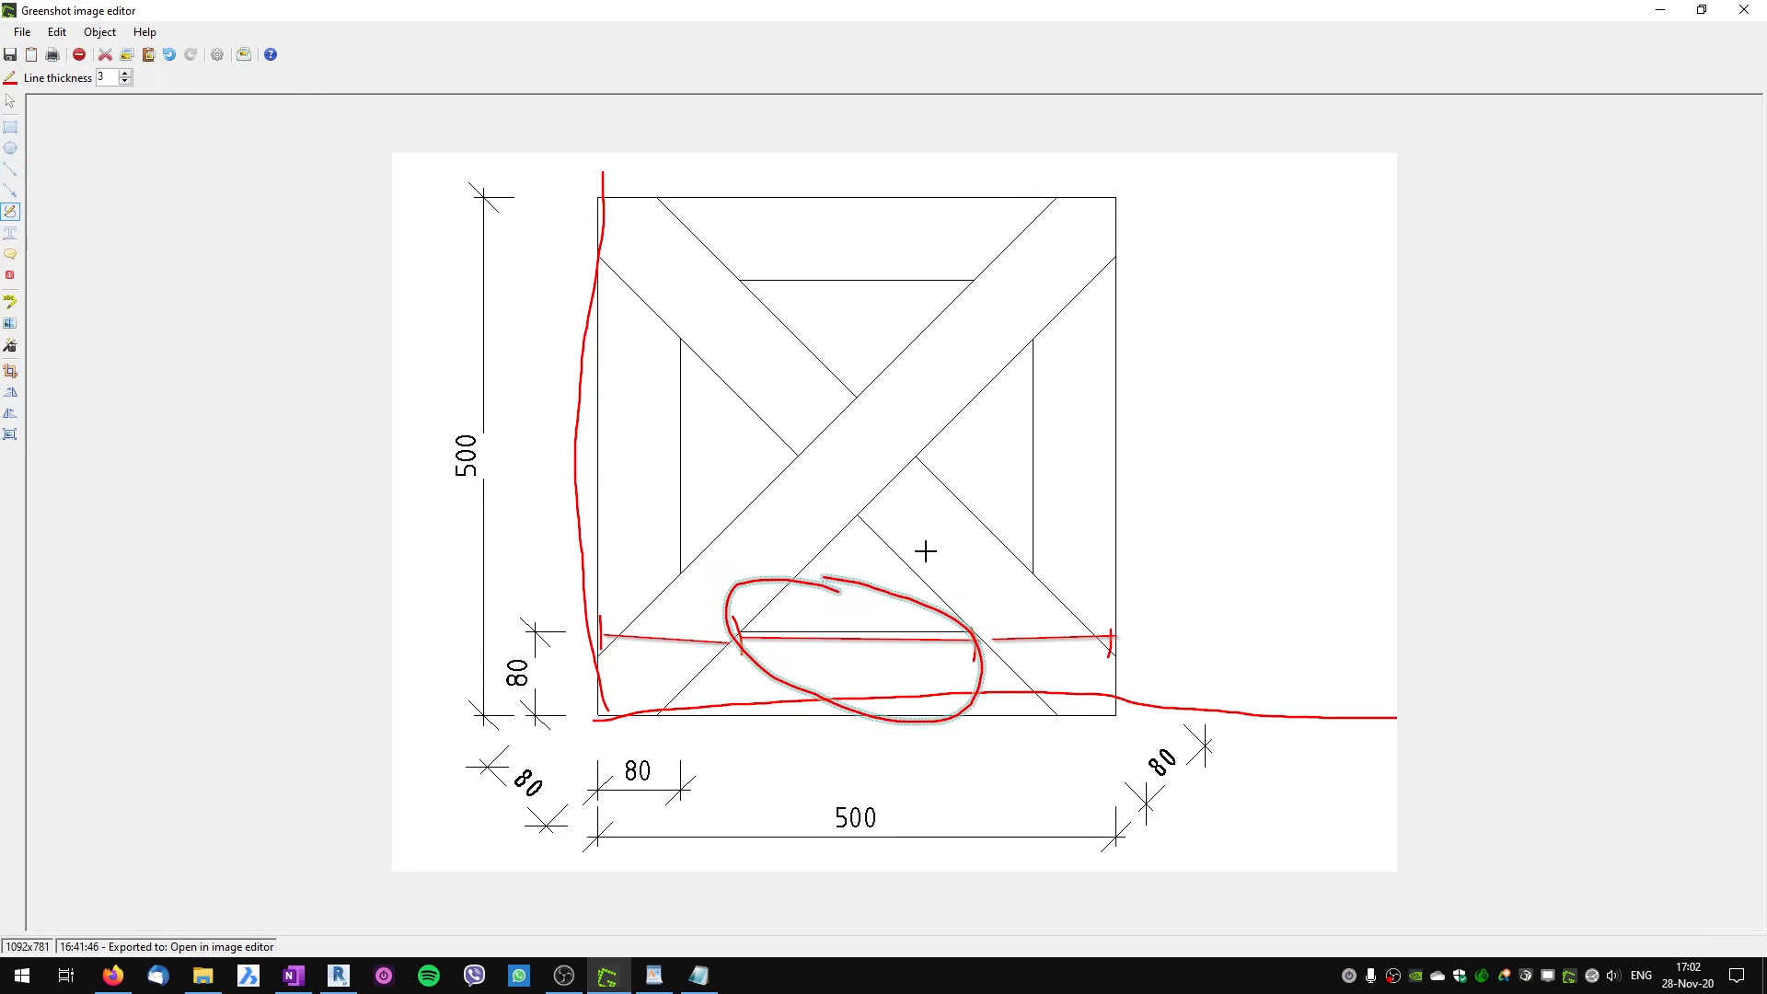
Open the Windows Calculator and place its window clear of the circled segment in the drawing.
key(super)
text(calc)
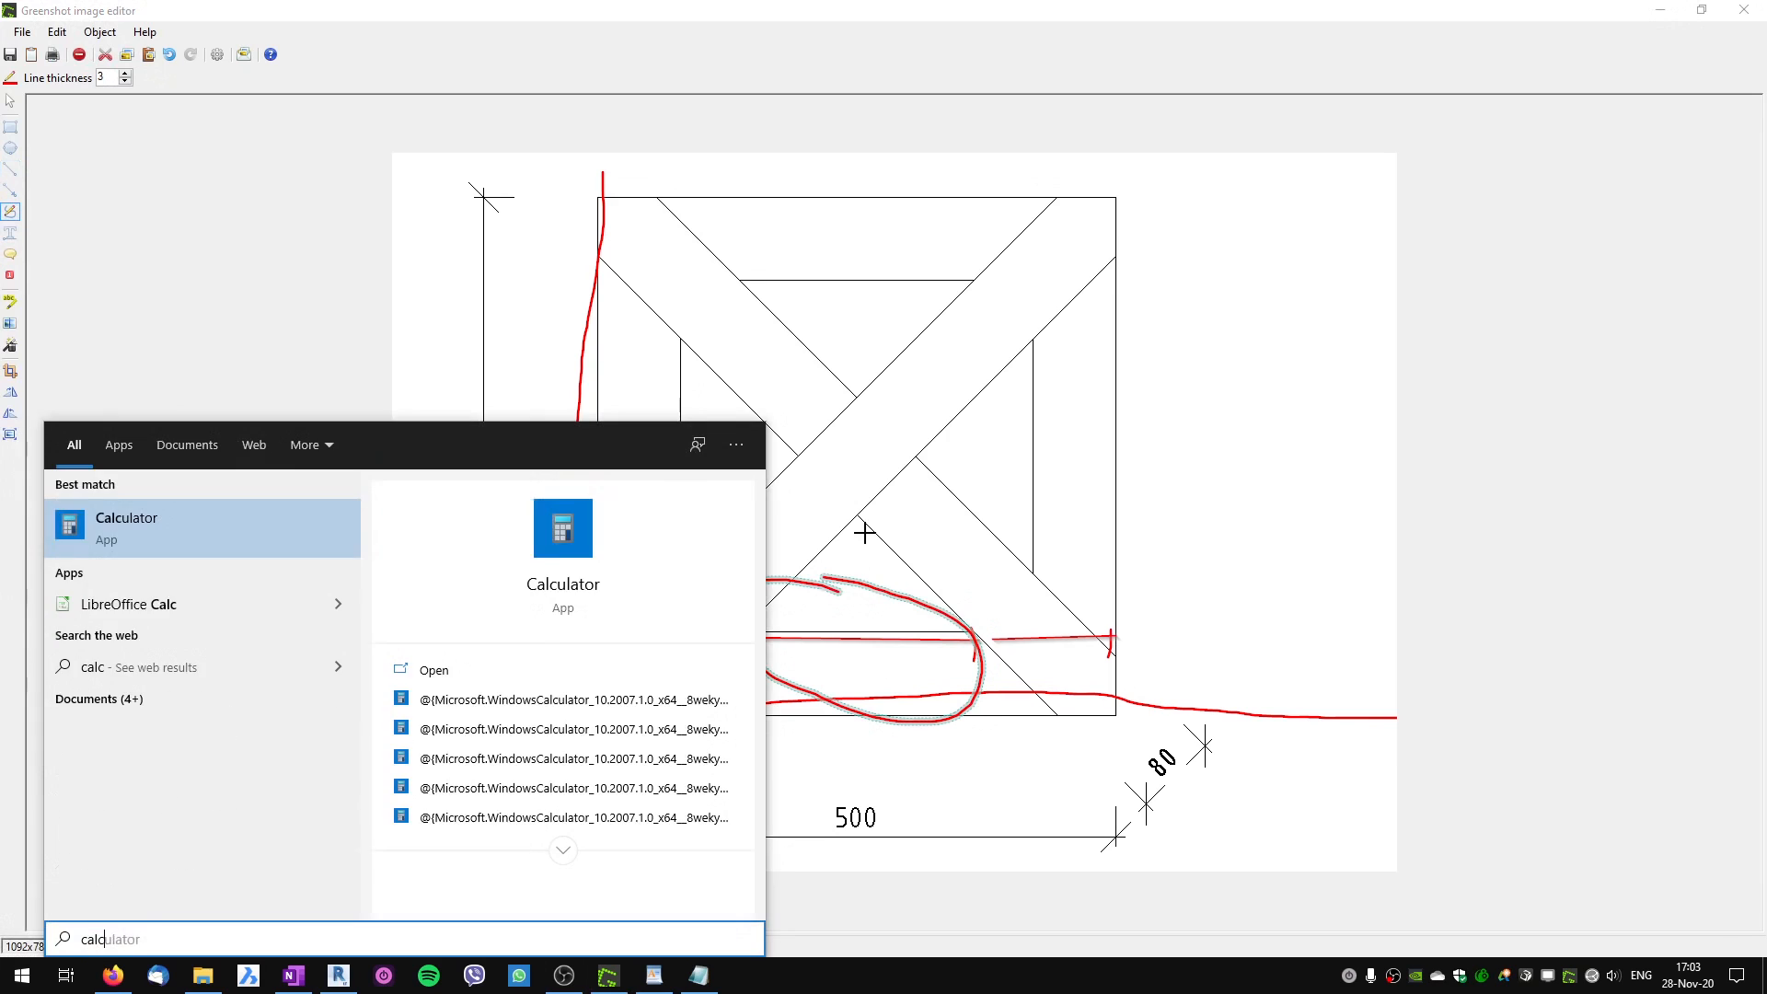
key(Return)
drag(833, 304, 393, 105)
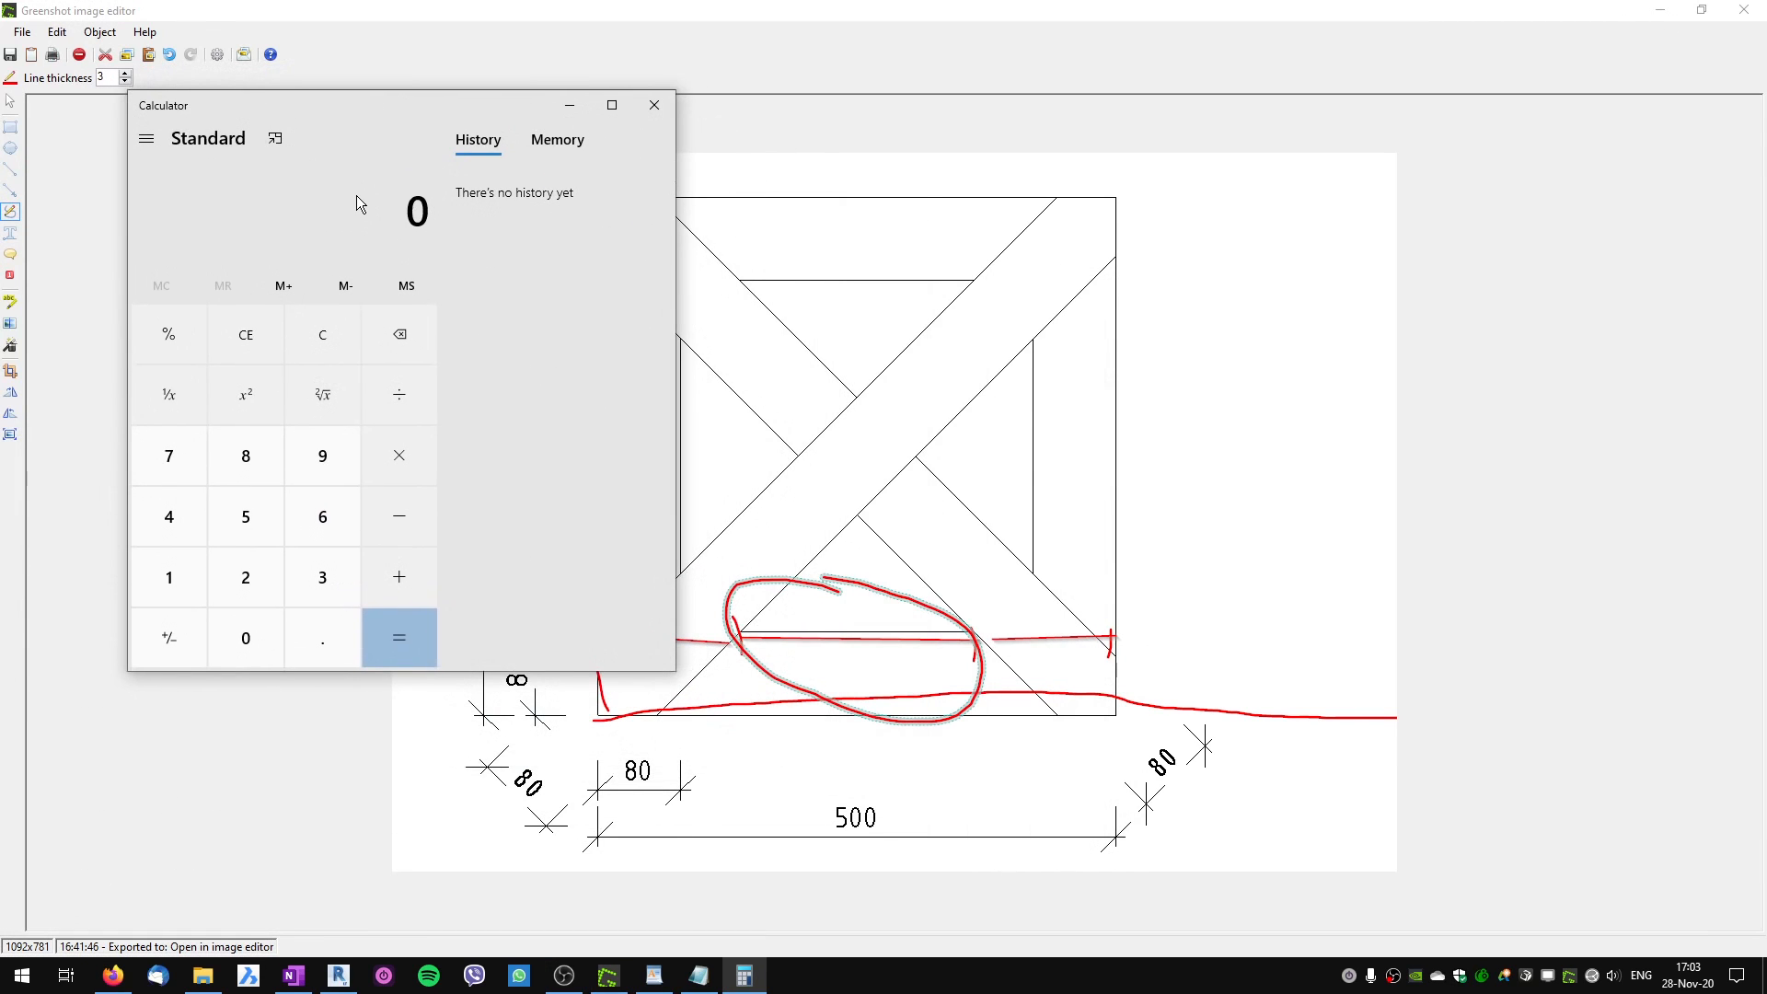
Calculate 136.5 times 2 in Calculator and subtract 500 from the result.
text(136.5*2)
key(Return)
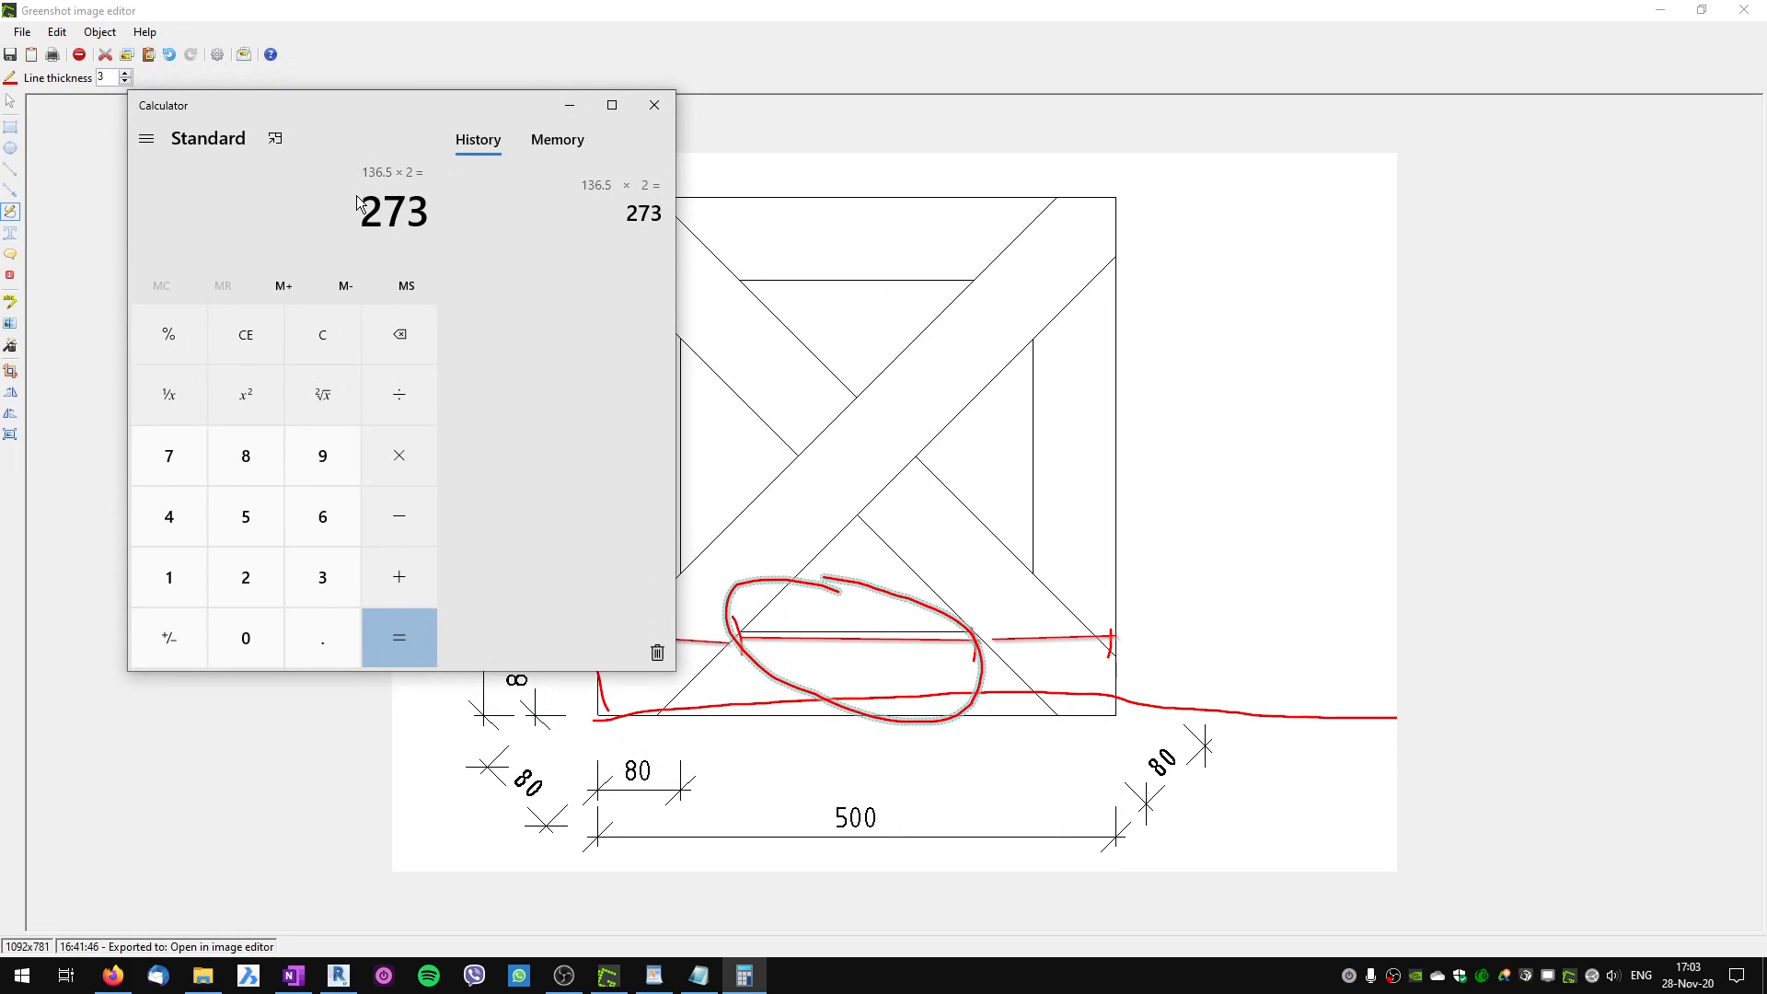
drag(416, 101, 346, 32)
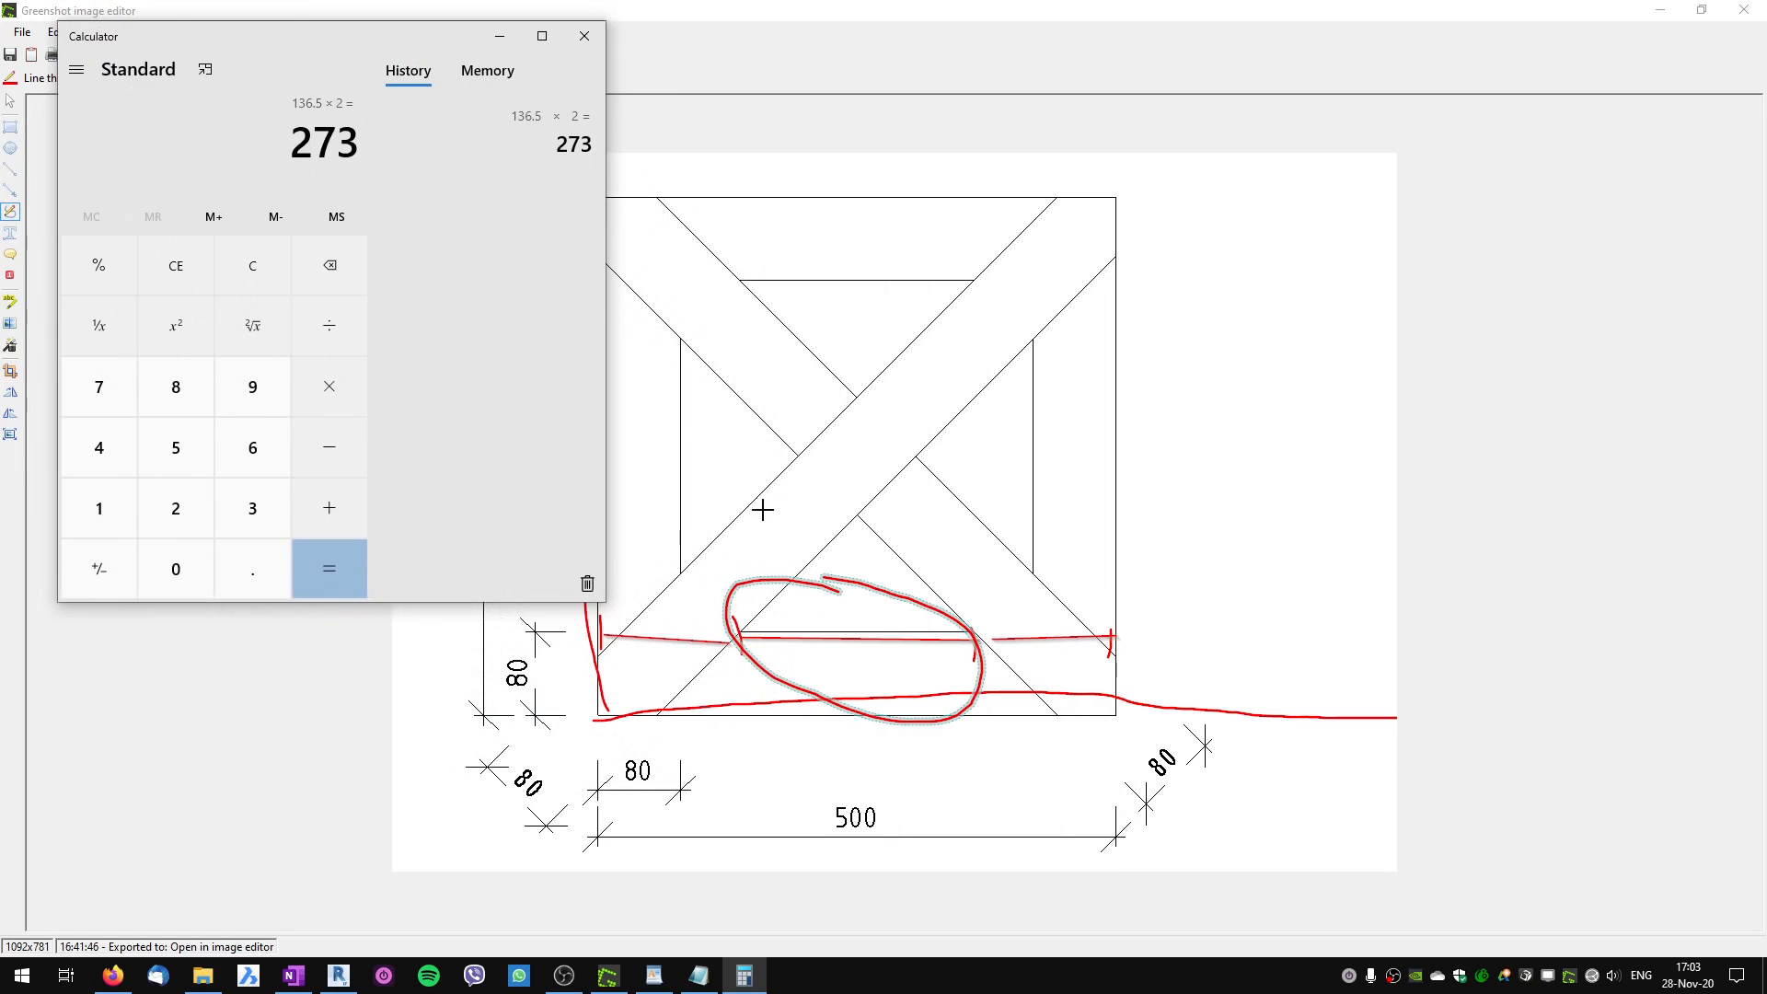
text(-500)
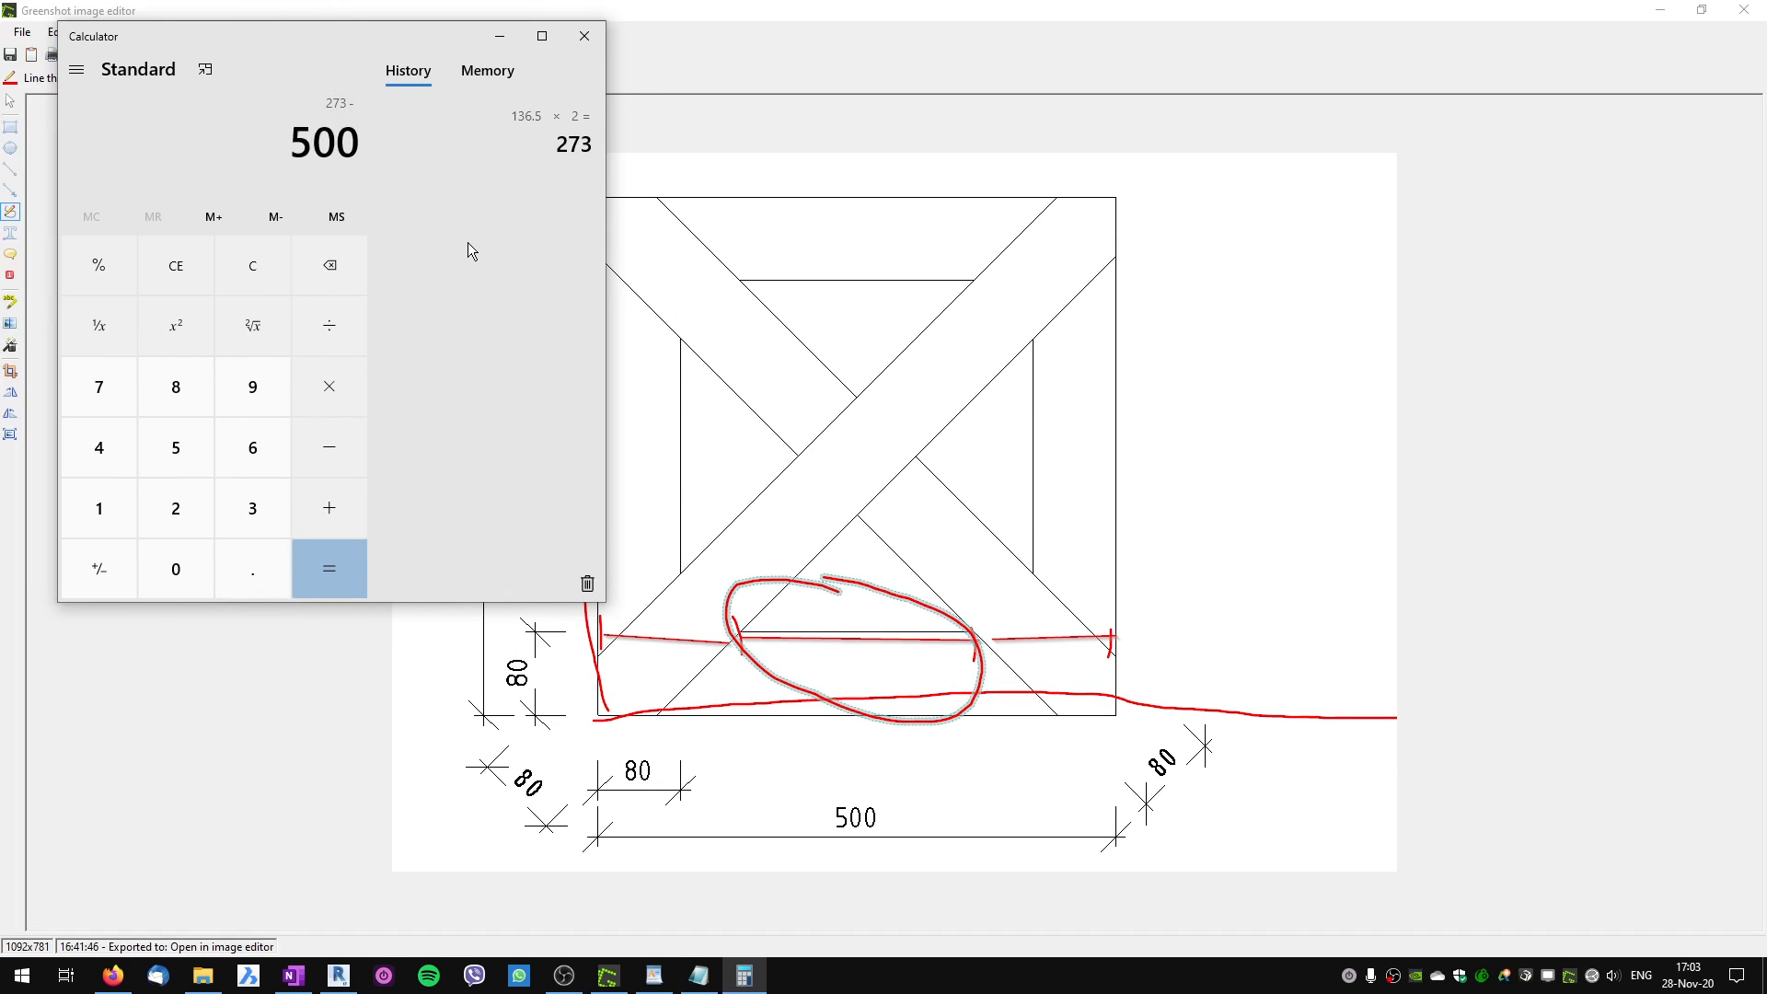
key(Return)
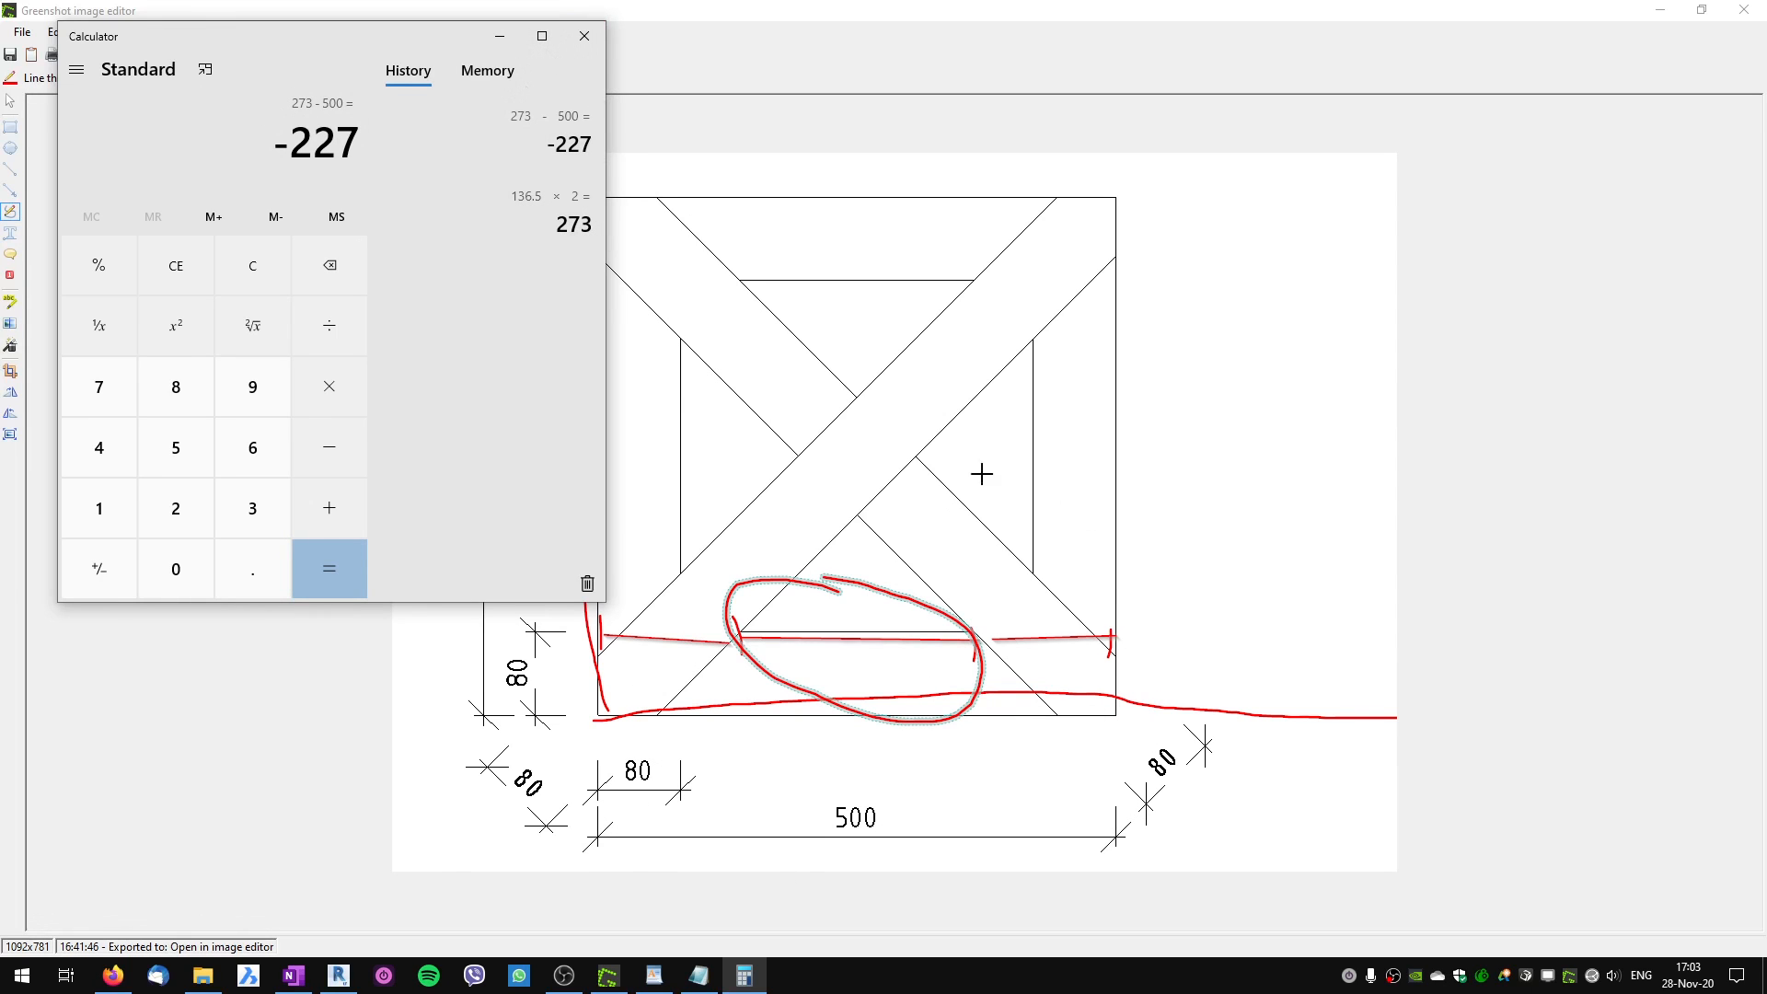
Switch to vinnese_cross.pat in WordPad, append -136.5 to the subsquare line and replace its xxx placeholder with 227.
key(alt+Tab)
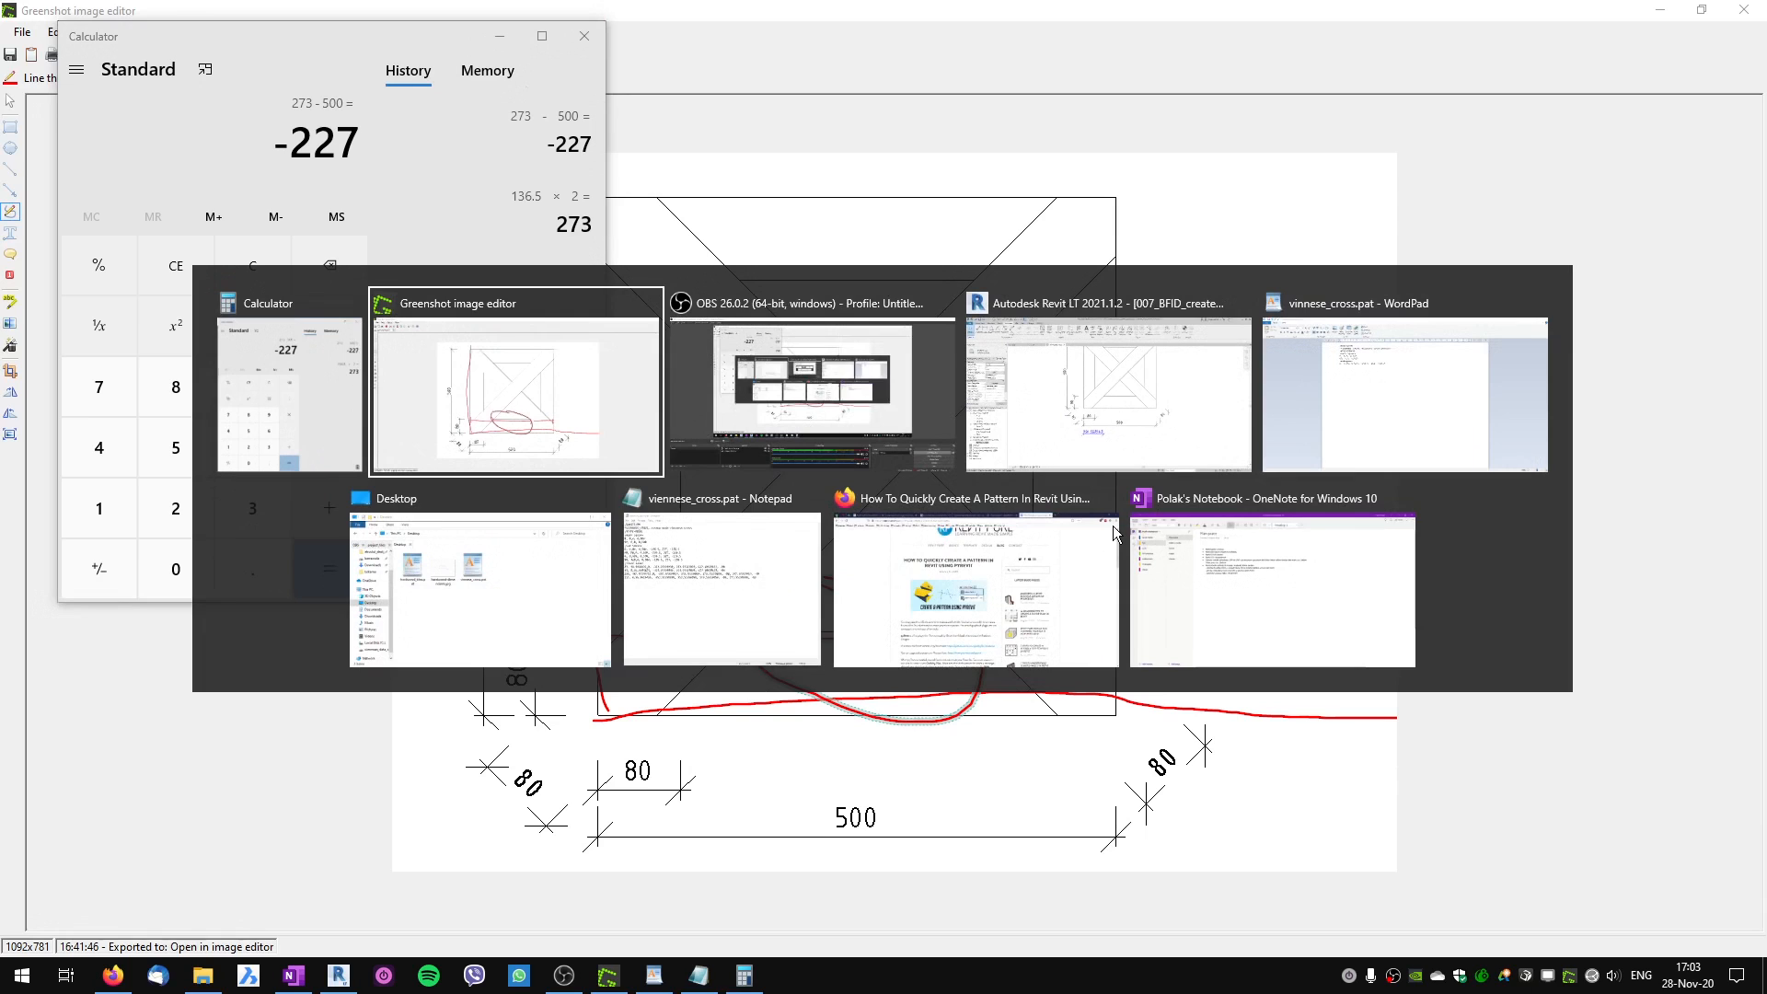
click(1412, 404)
click(697, 285)
text(, -136.5)
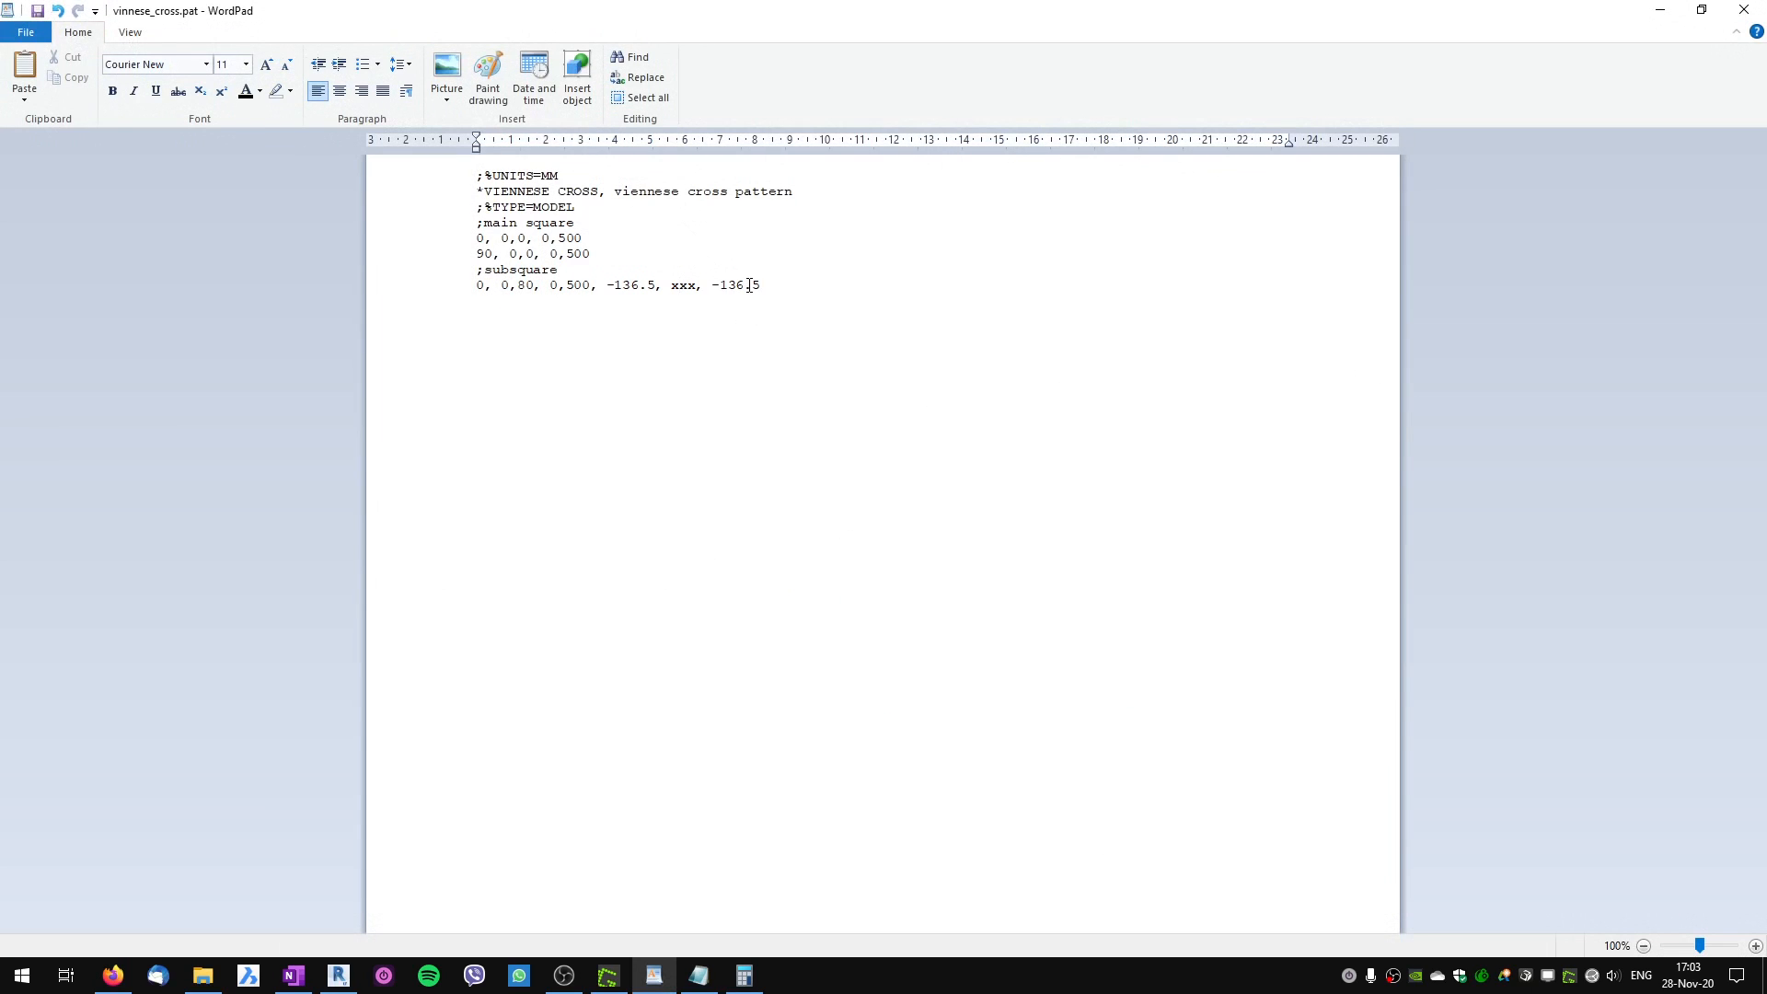
key(Delete)
key(Delete)
key(Delete)
text(227)
In Revit's floor plan 3.13, edit the viennese cross material's surface foreground pattern, set its type to Custom and start browsing for the pattern file.
click(339, 975)
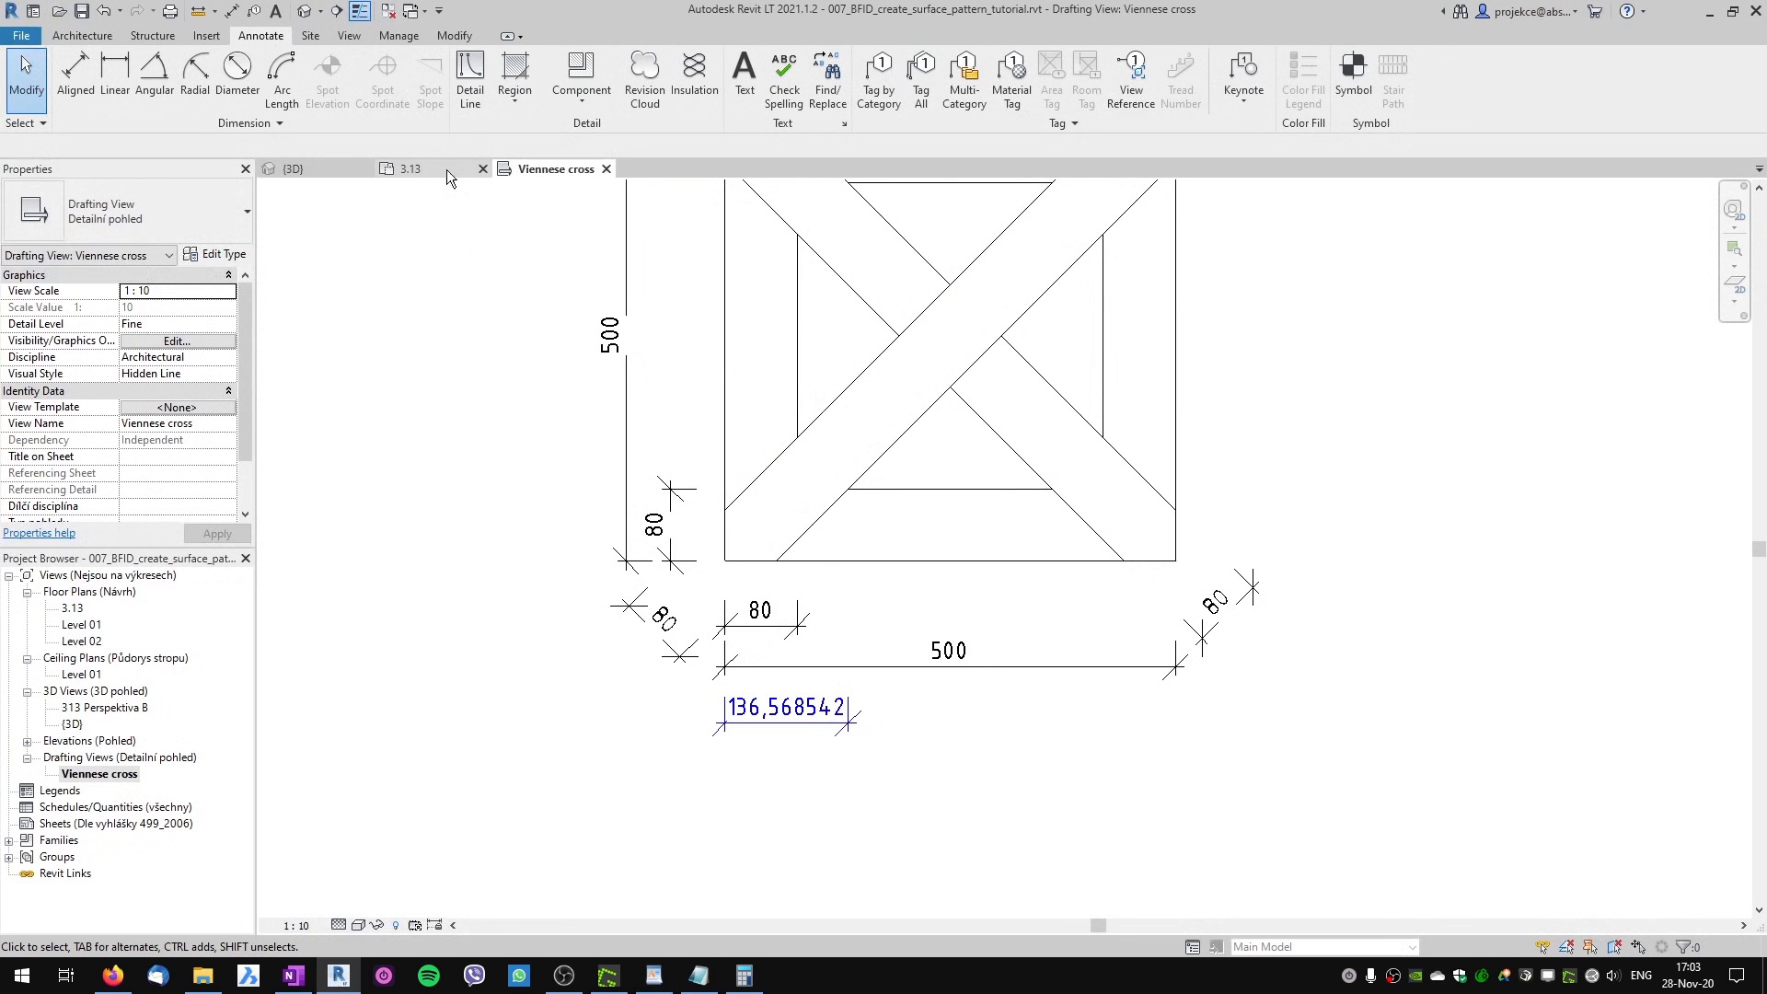
click(422, 162)
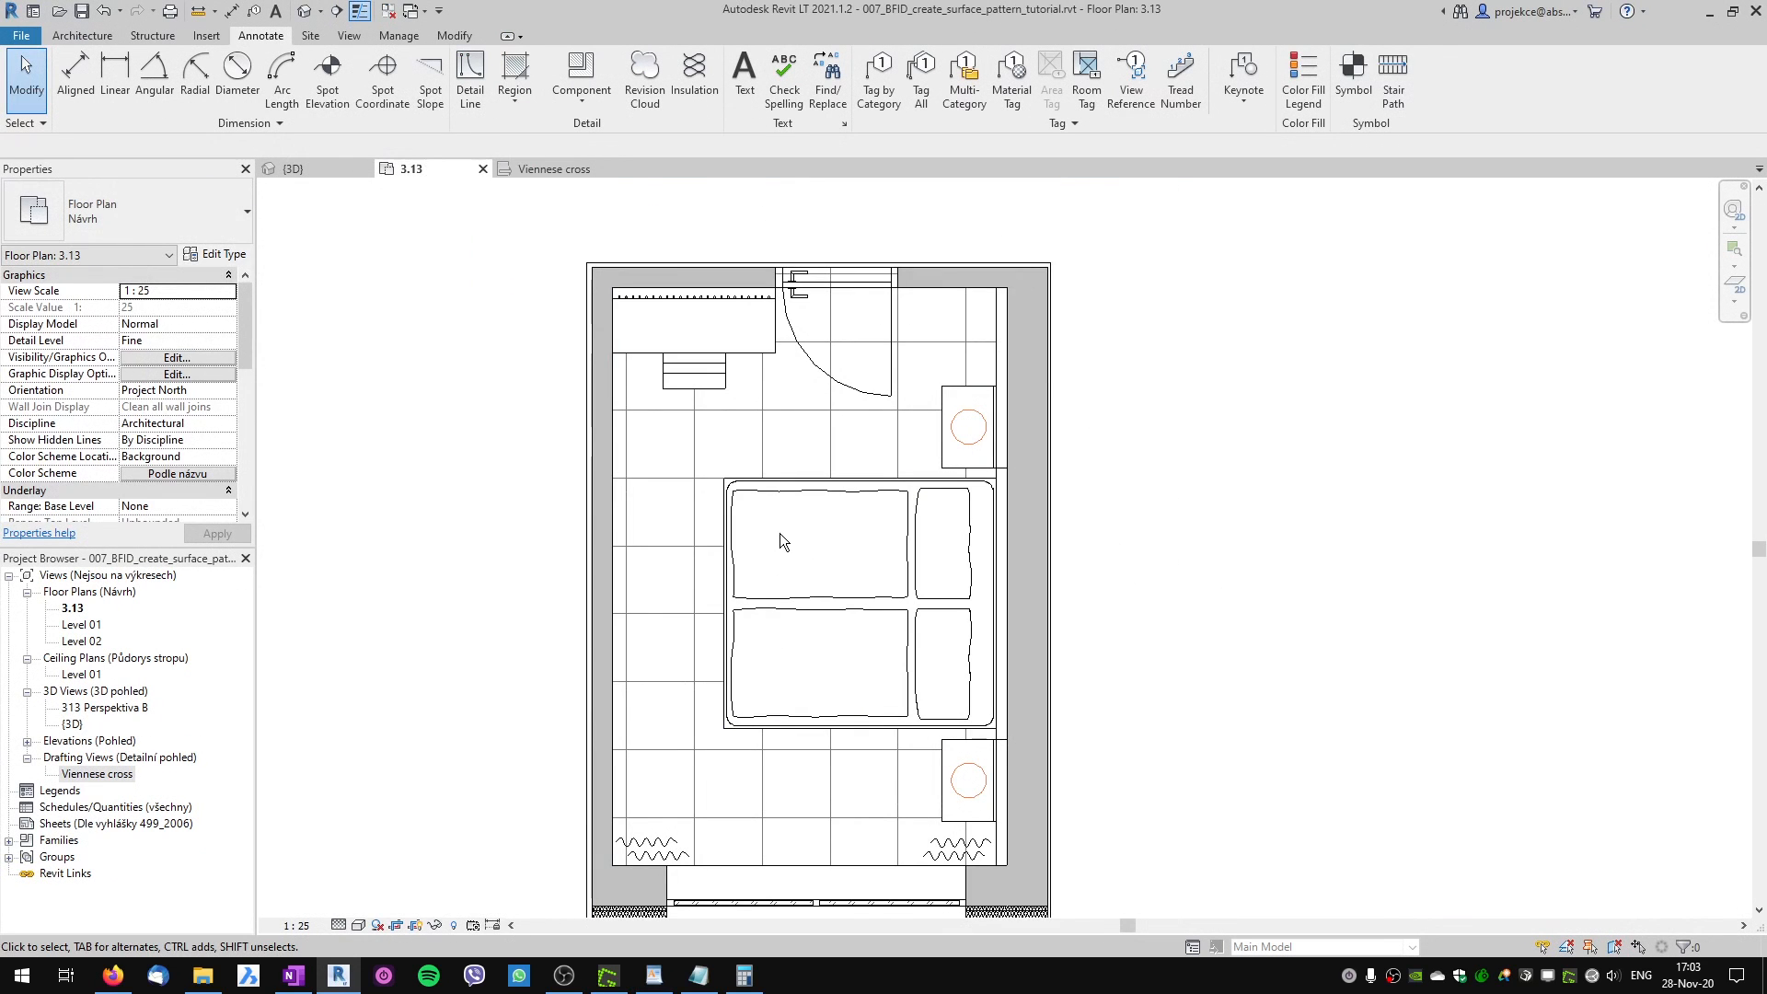
key(m)
key(a)
key(t)
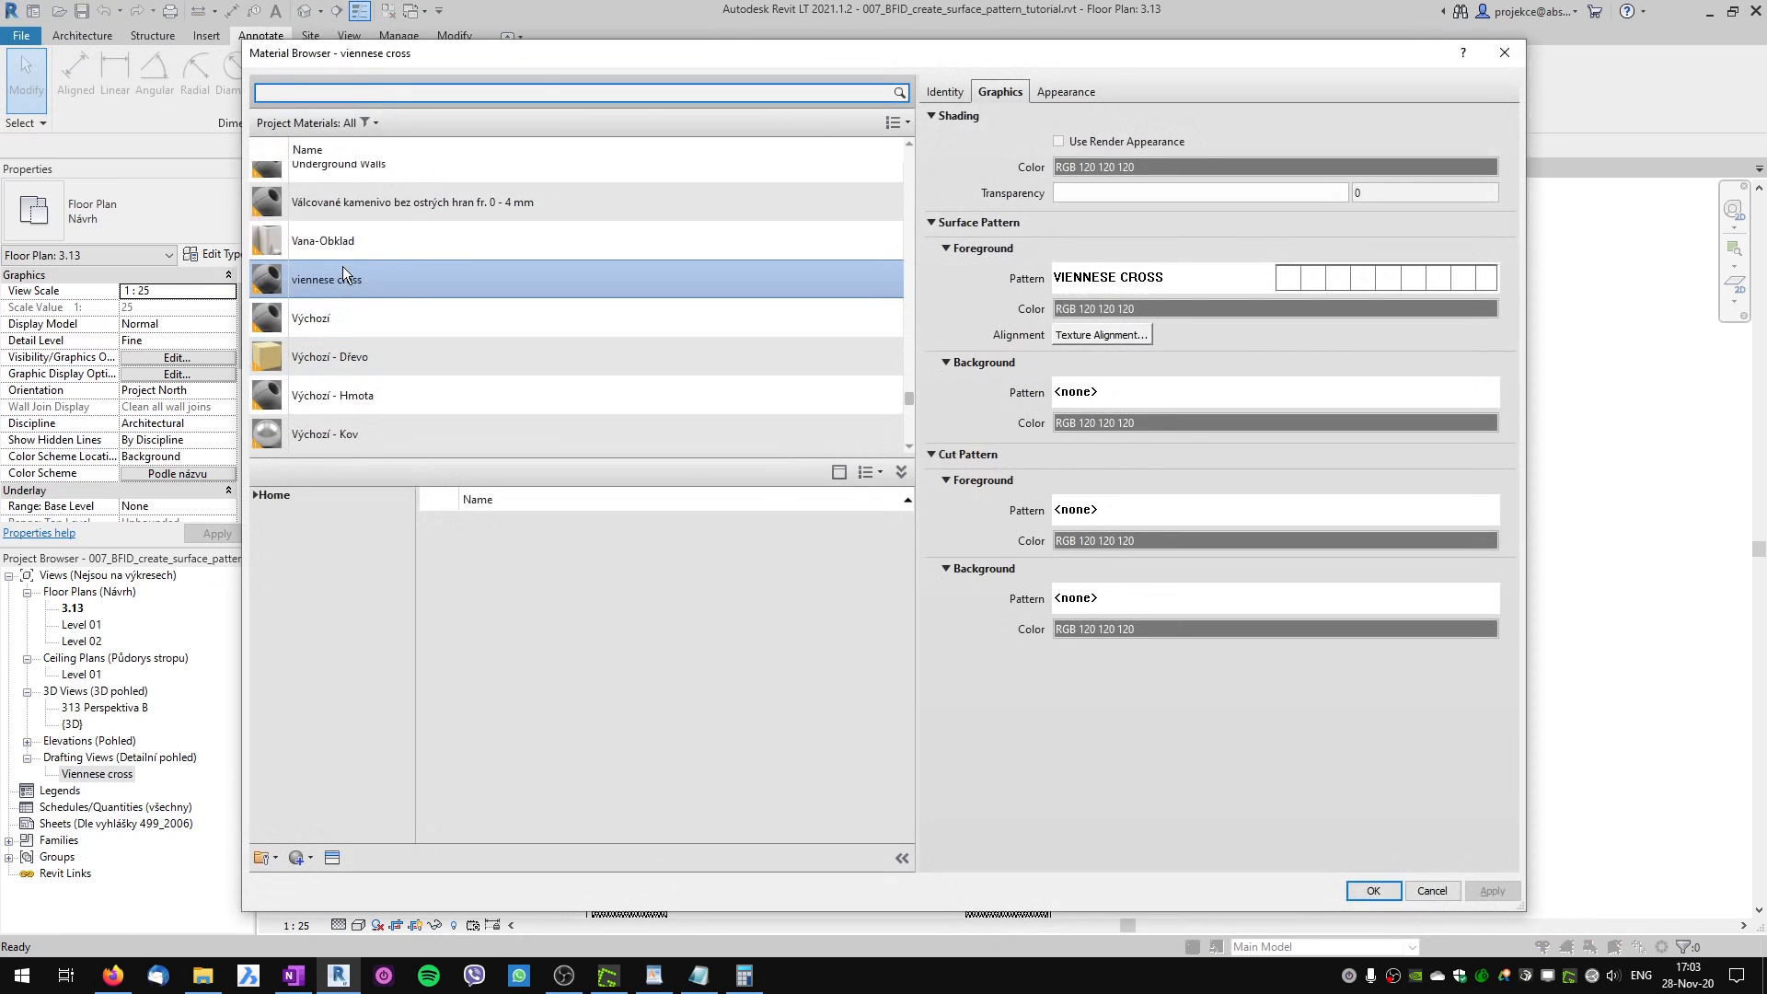
click(1334, 280)
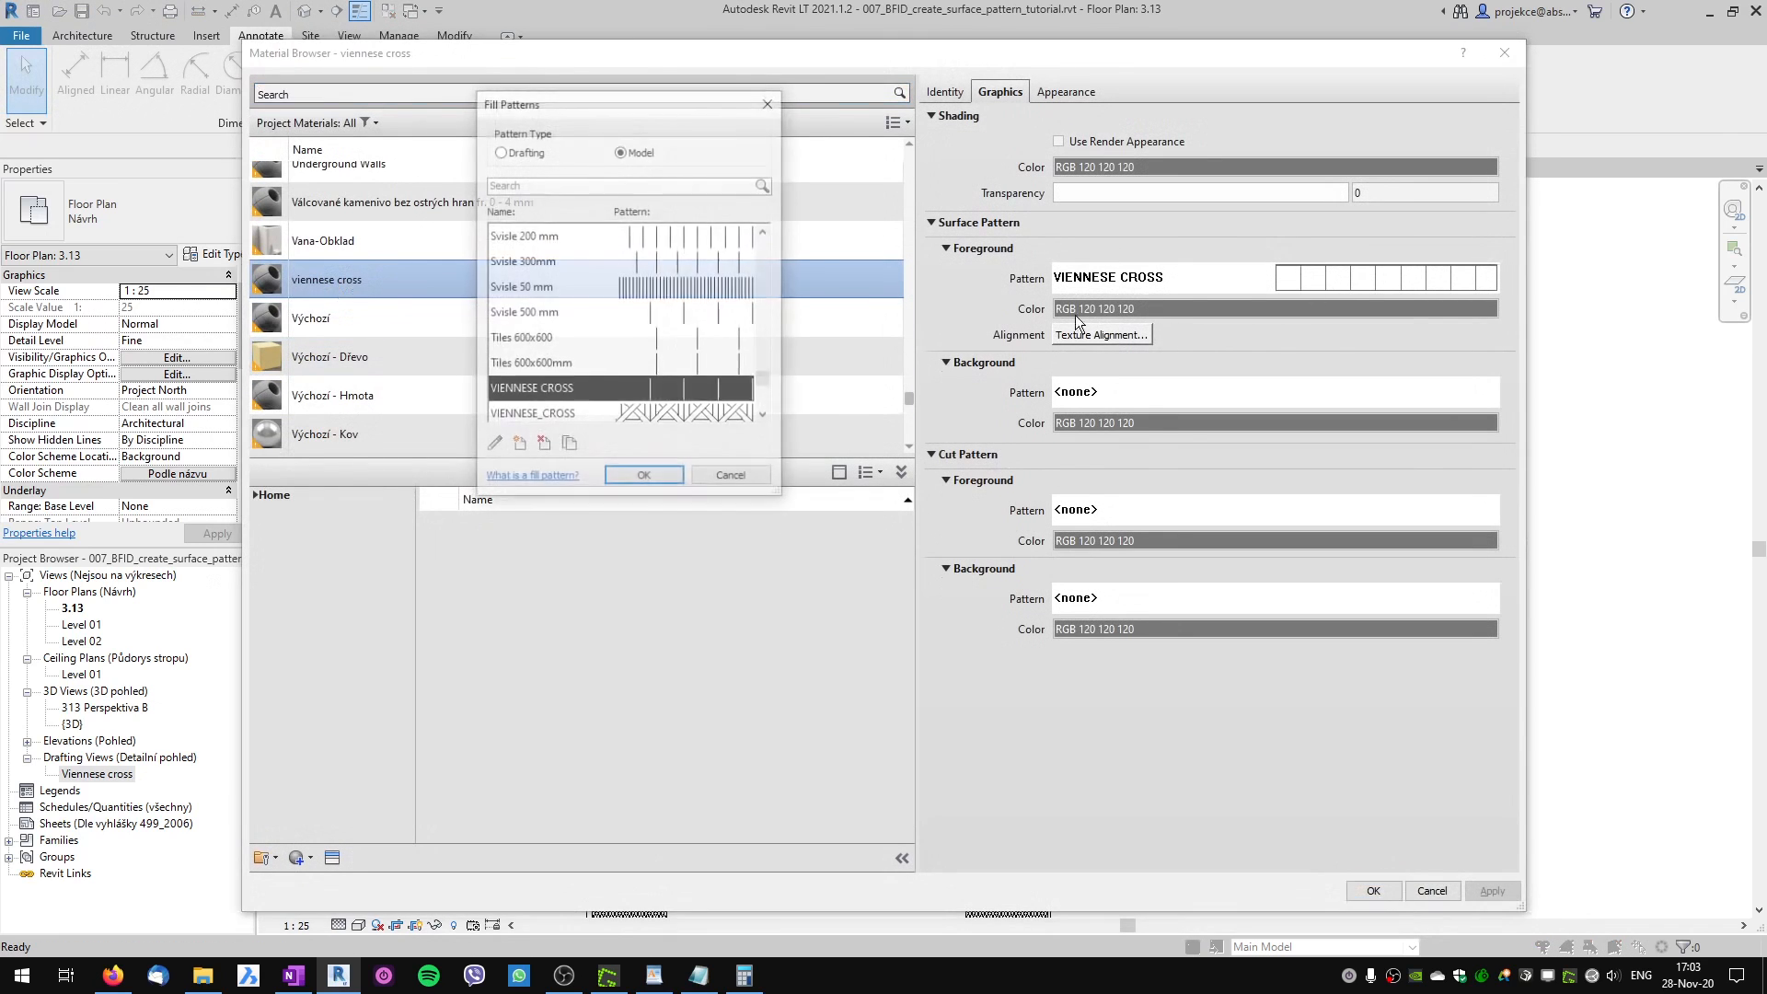
click(493, 446)
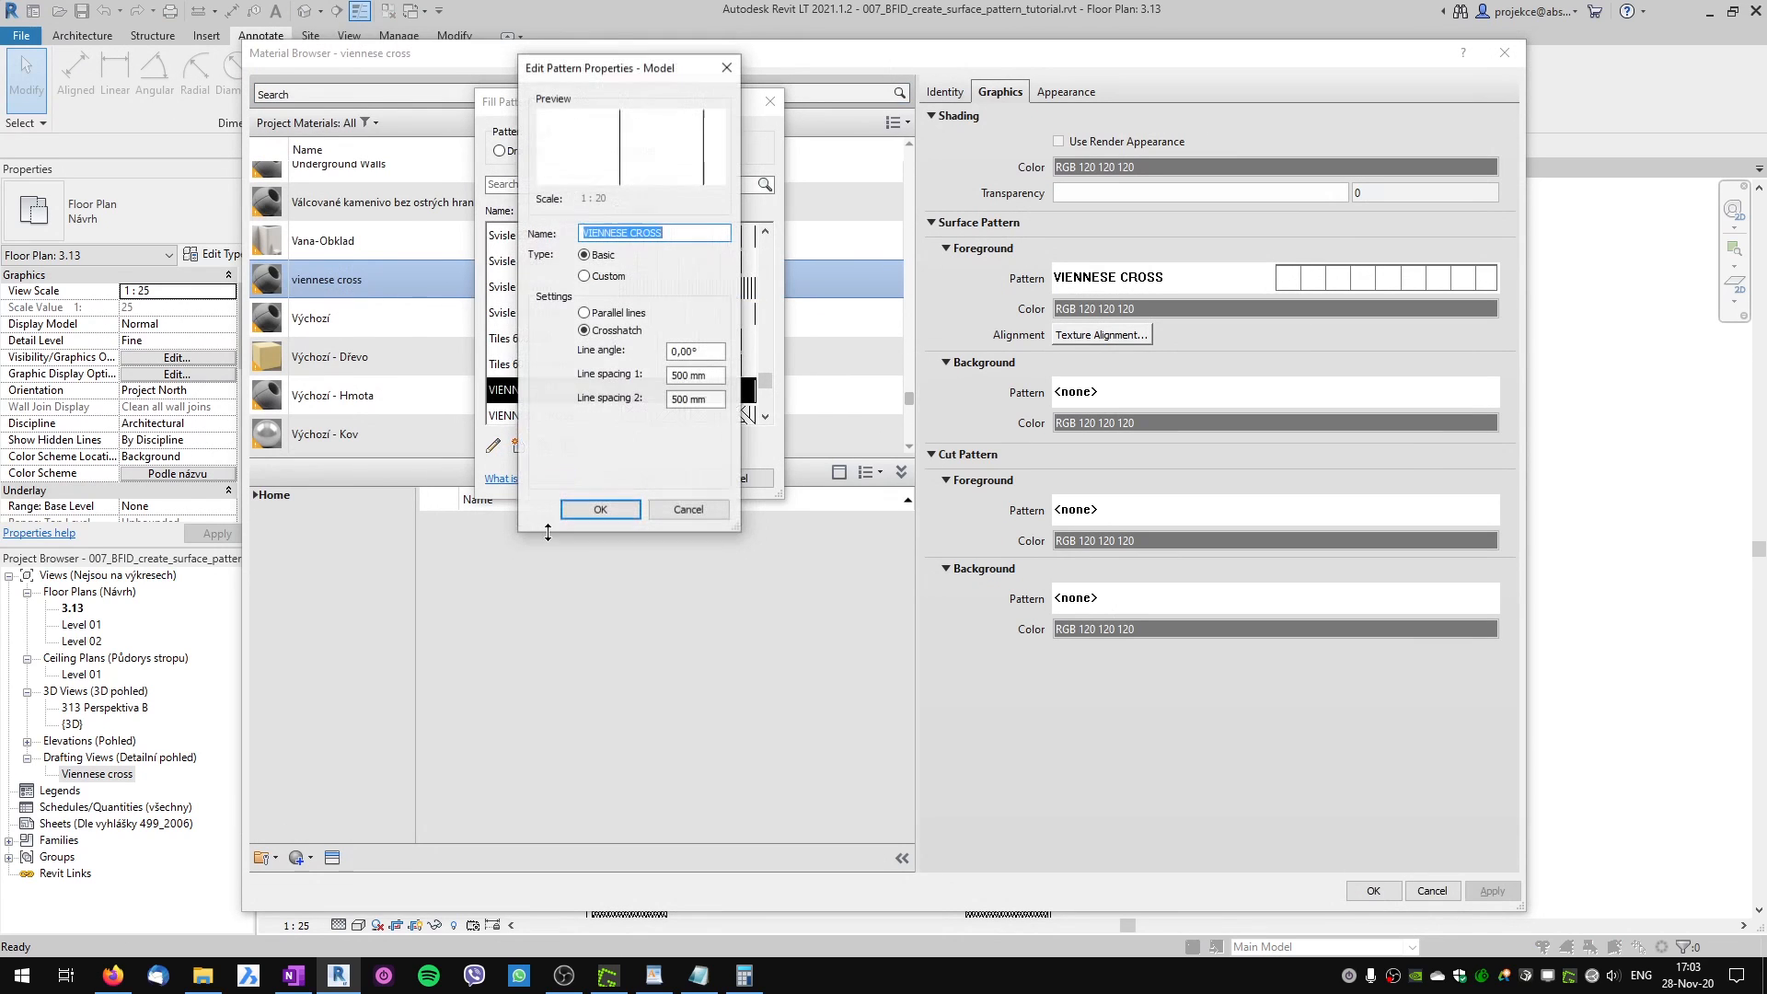
click(610, 277)
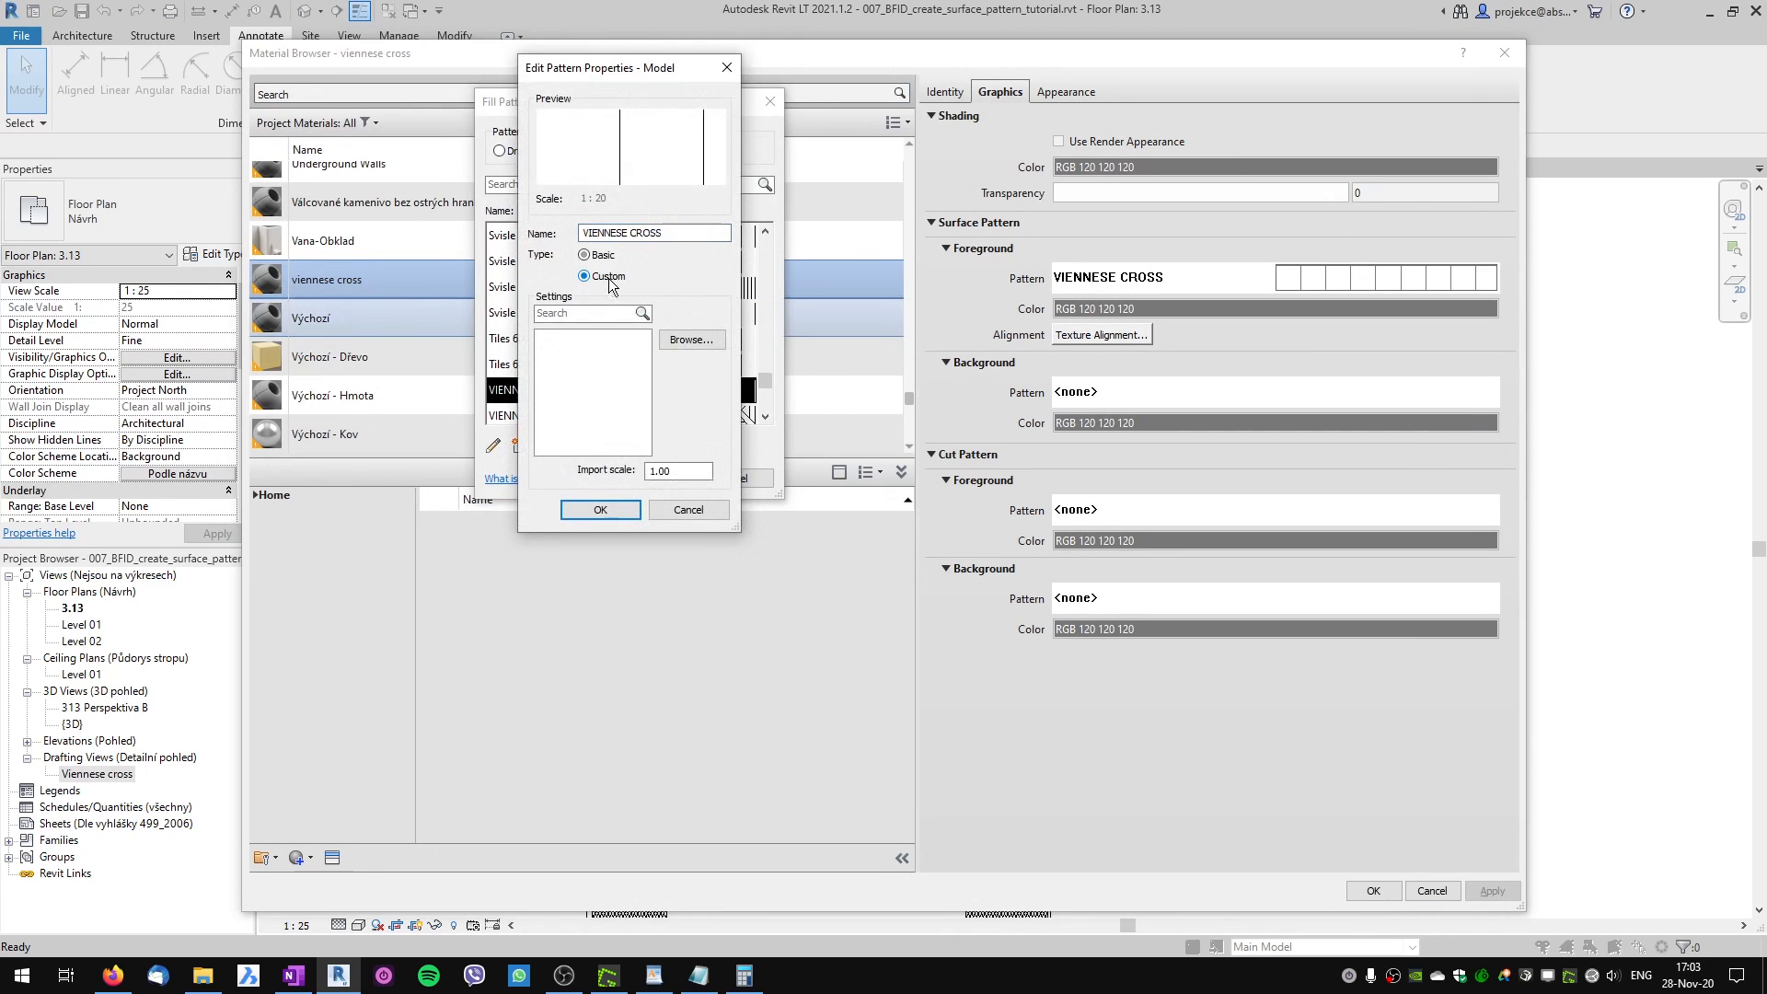
click(690, 343)
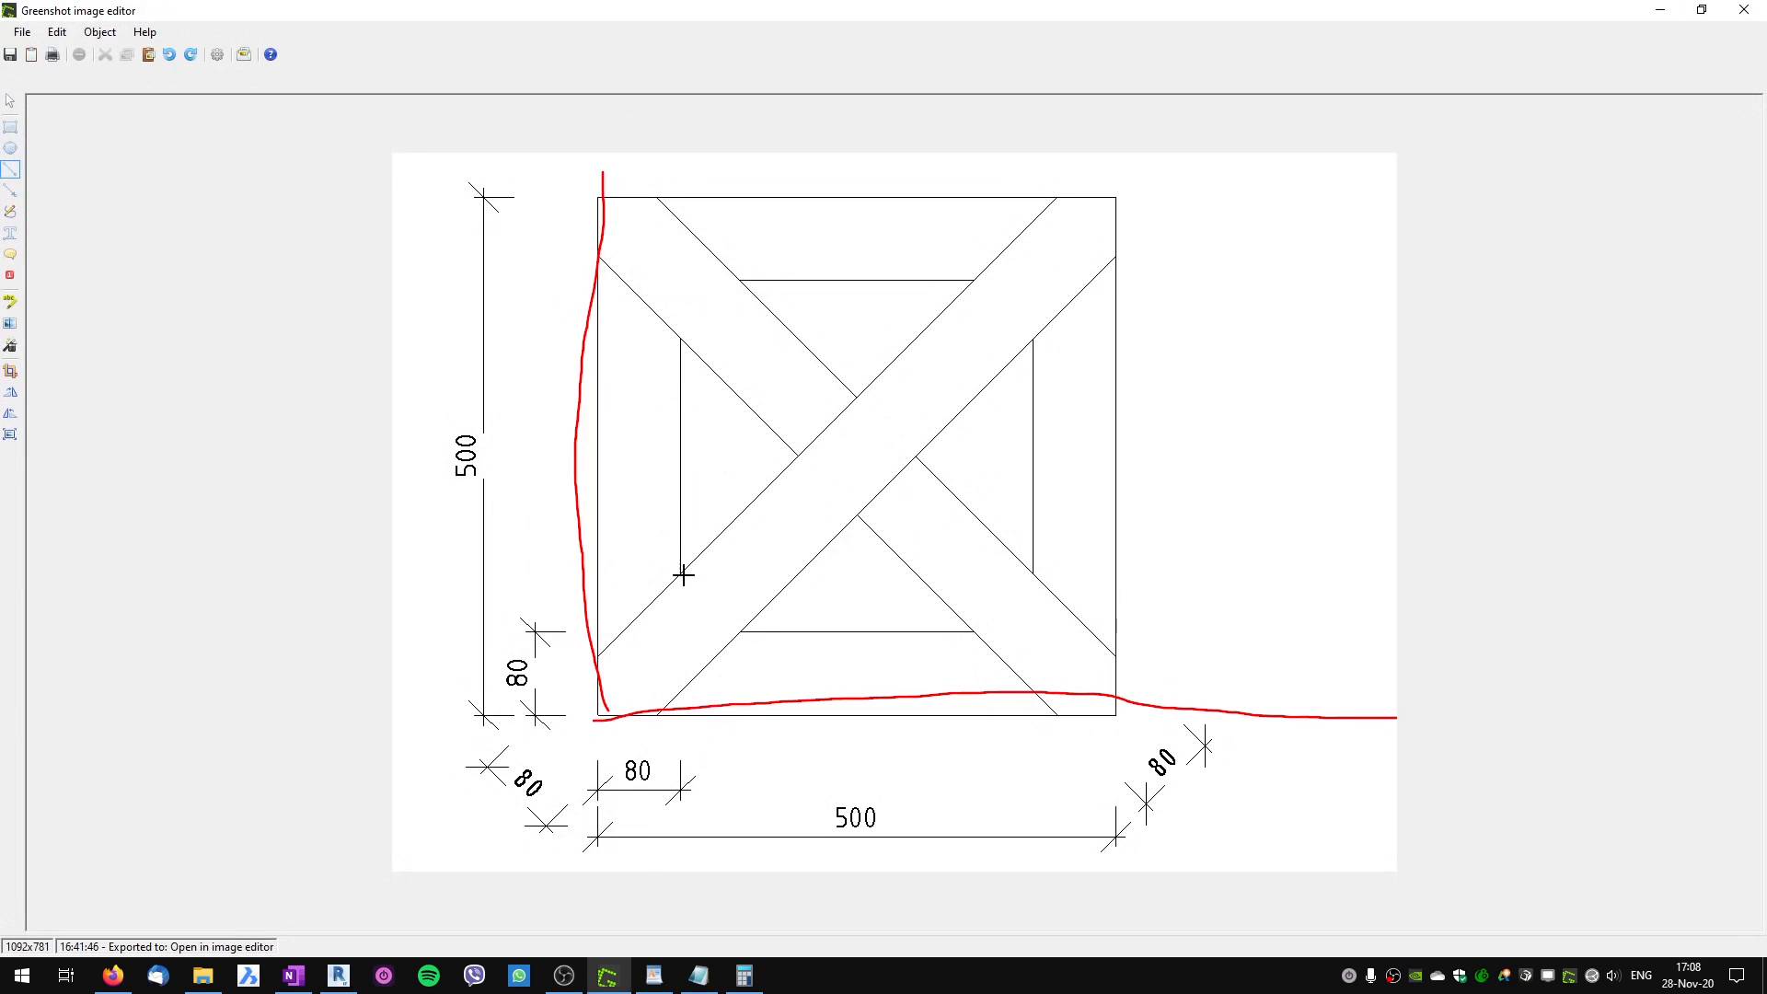
In Greenshot, trace the left inner vertical line in red with a 90° angle note, and mark its start point 80 along the square's bottom edge.
drag(684, 576, 675, 324)
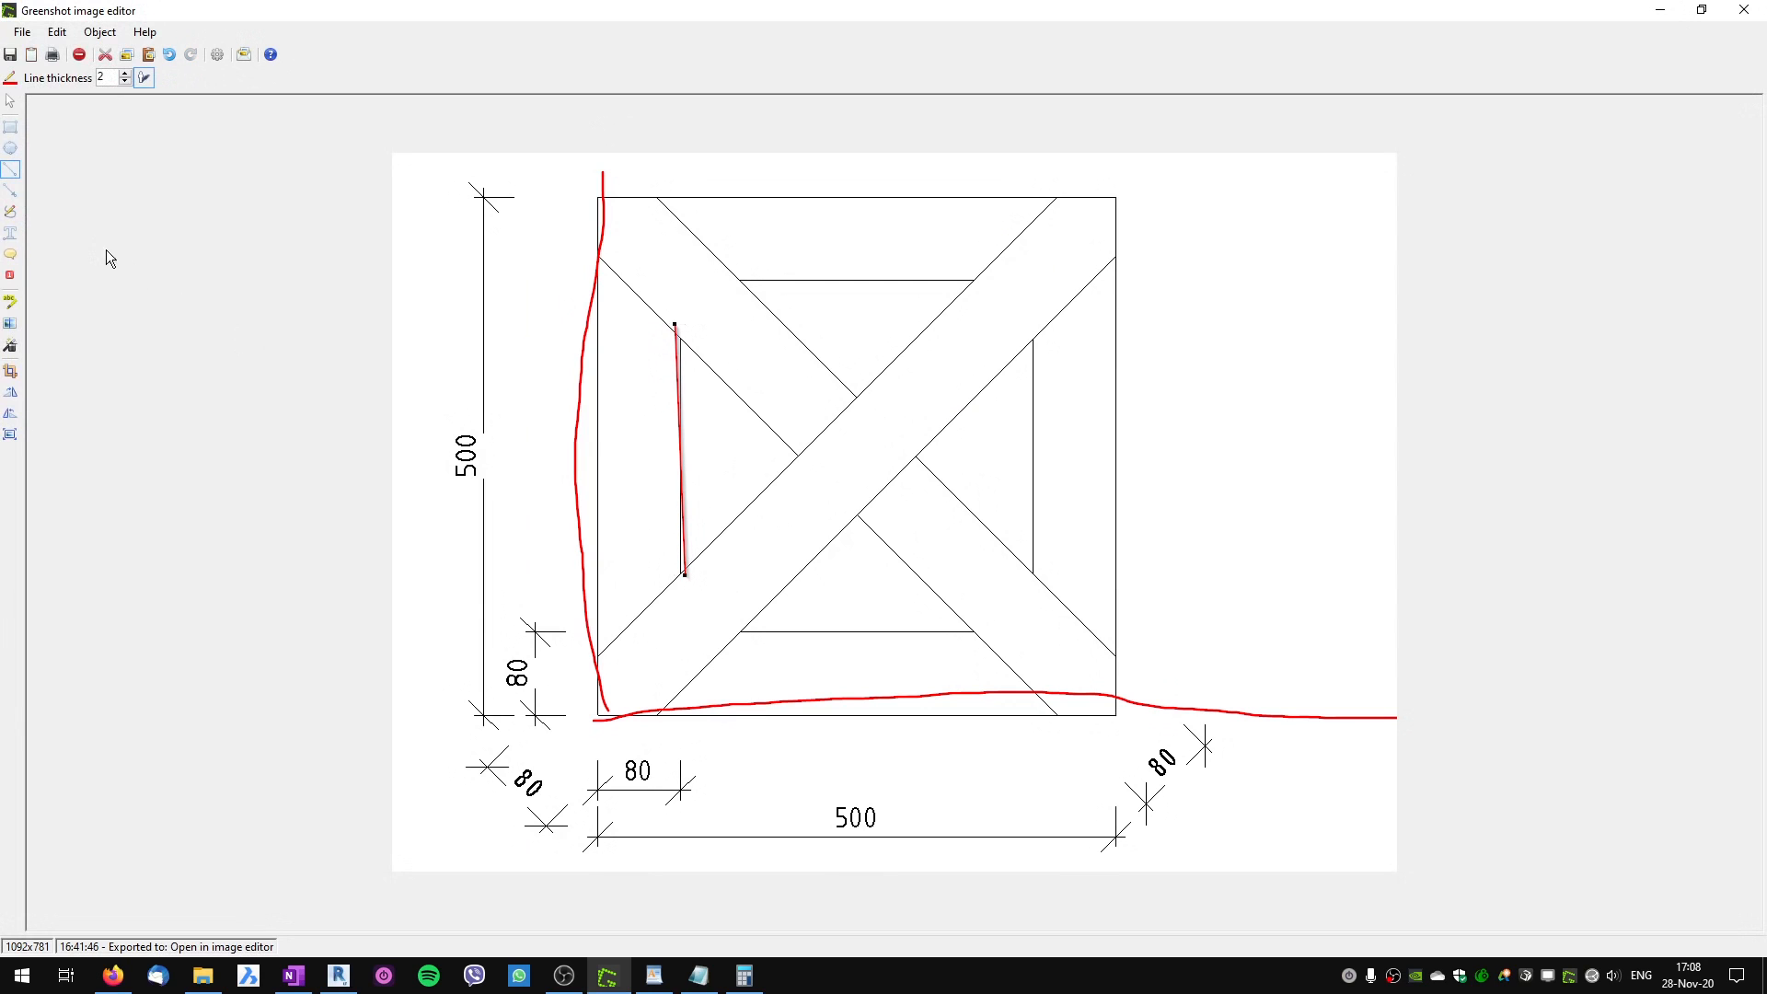
click(11, 211)
drag(679, 454, 771, 557)
mouse_move(773, 447)
mouse_down()
mouse_move(809, 516)
mouse_move(828, 478)
mouse_up()
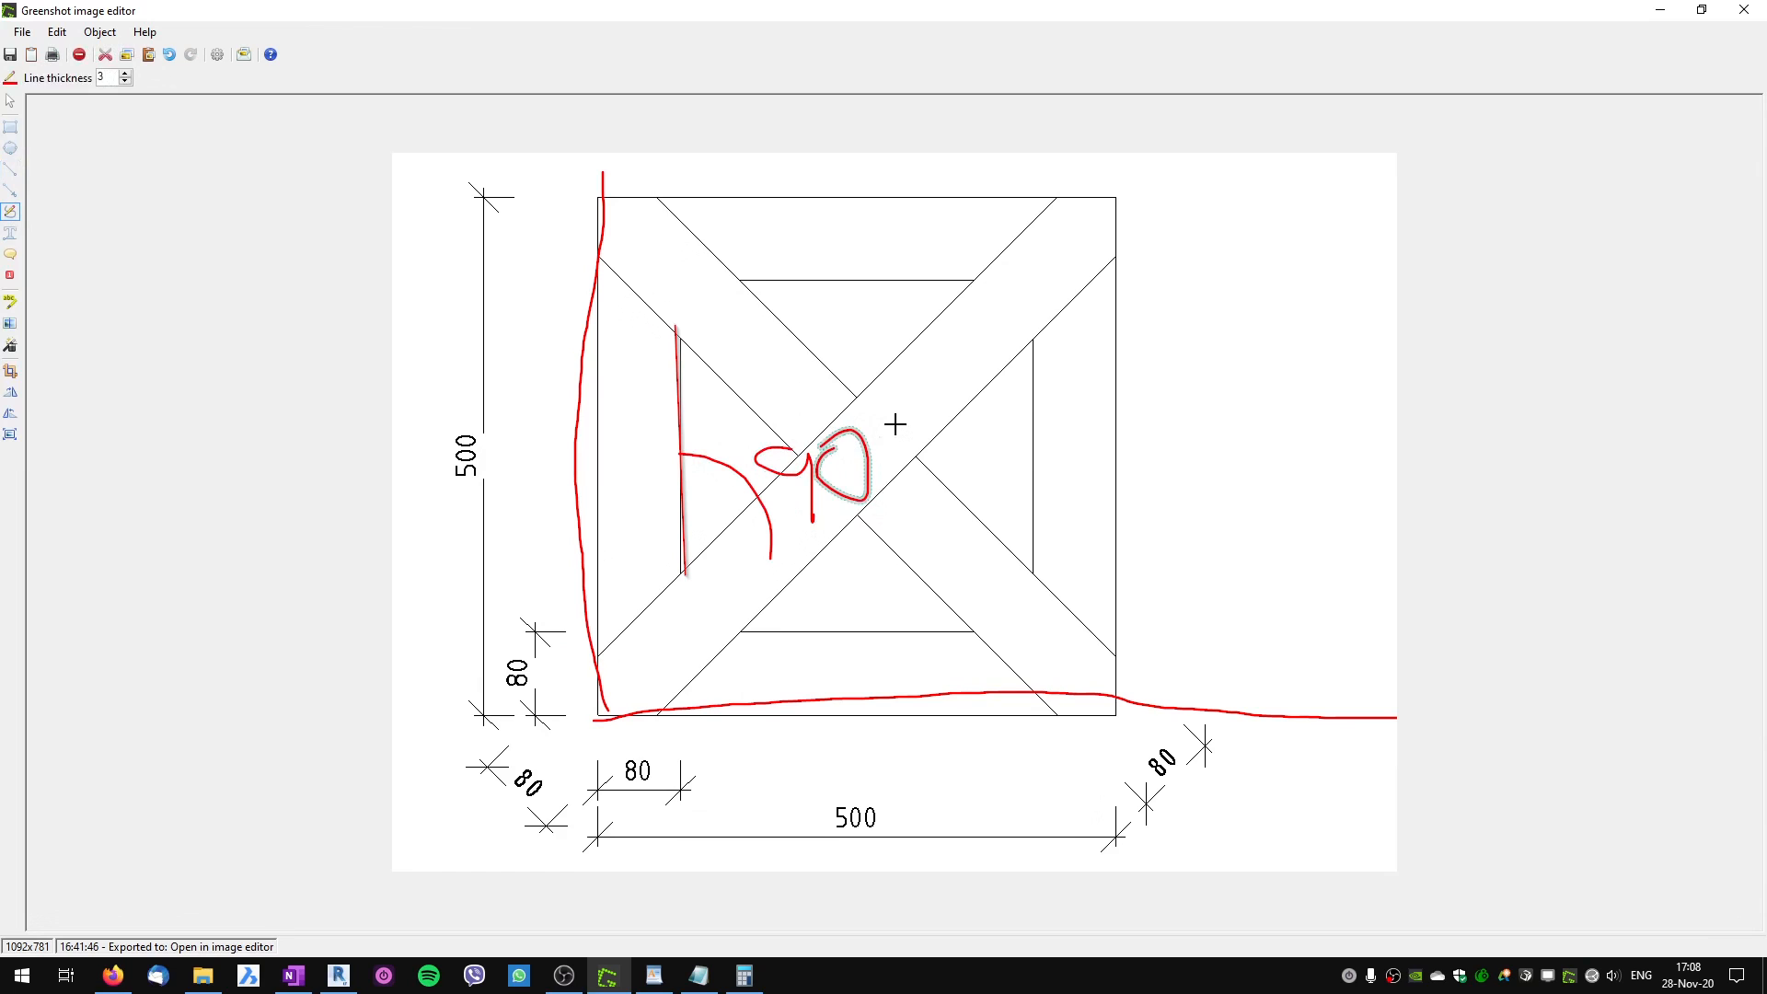
drag(891, 425, 922, 412)
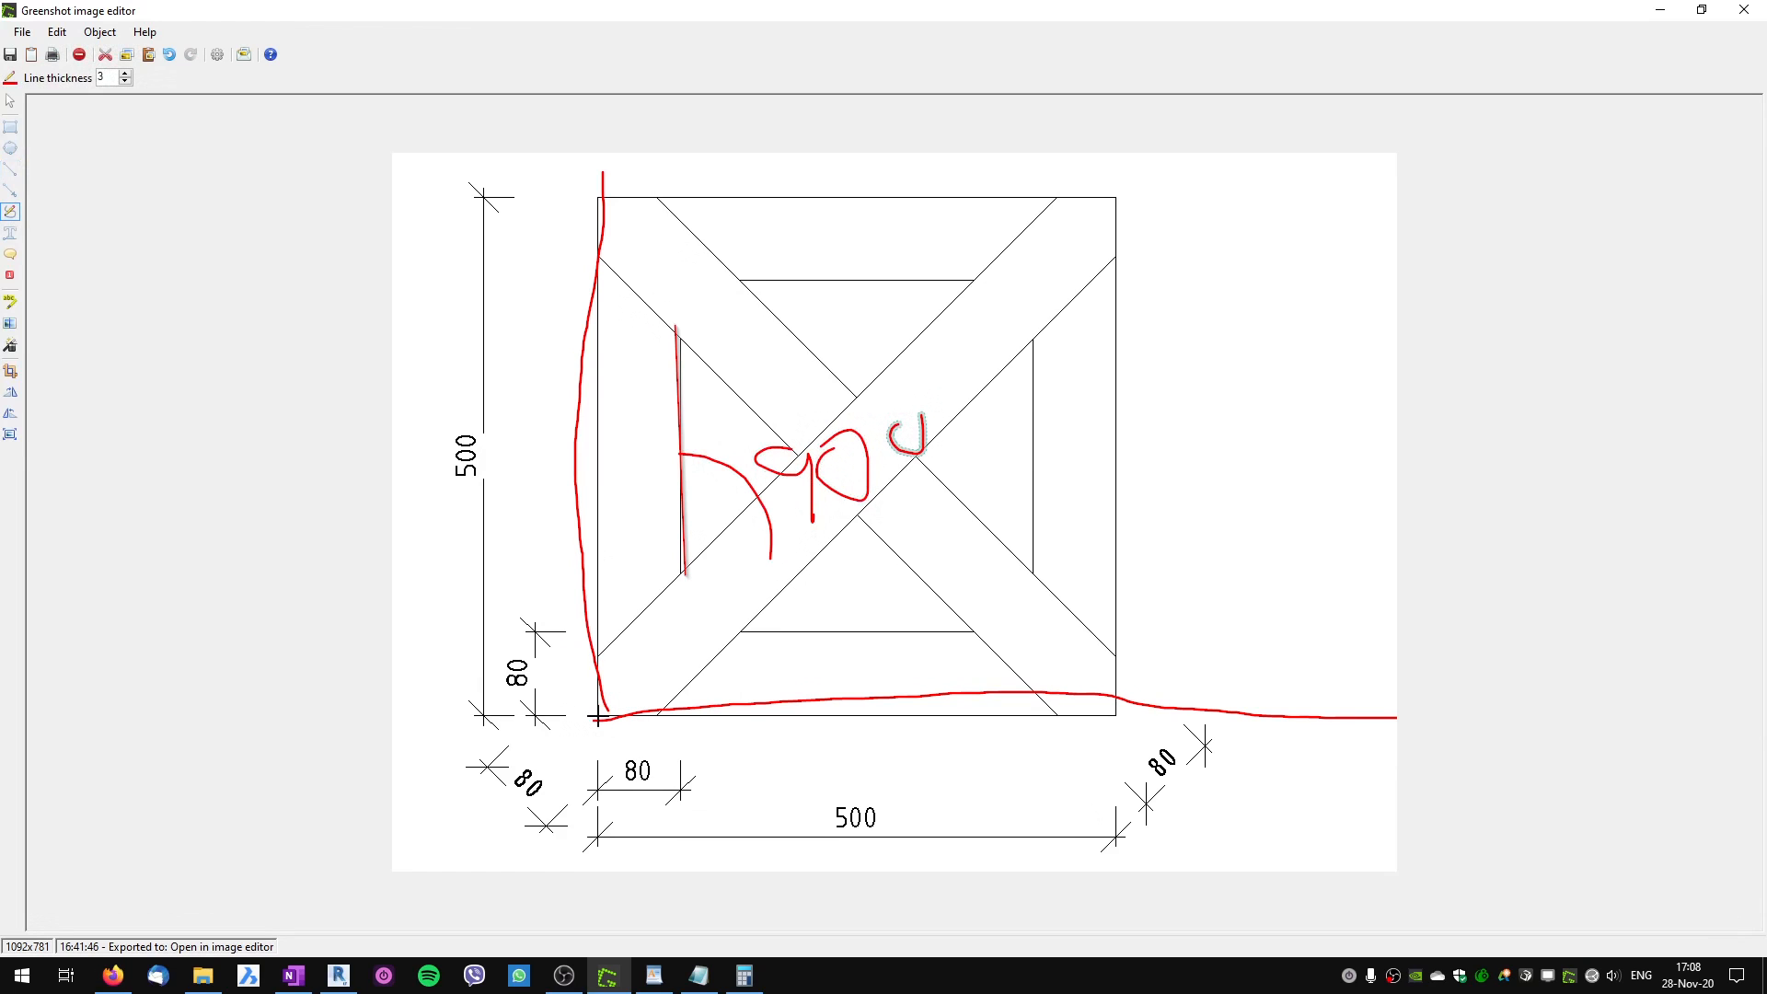
mouse_move(597, 717)
mouse_down()
mouse_move(675, 707)
mouse_move(689, 726)
mouse_up()
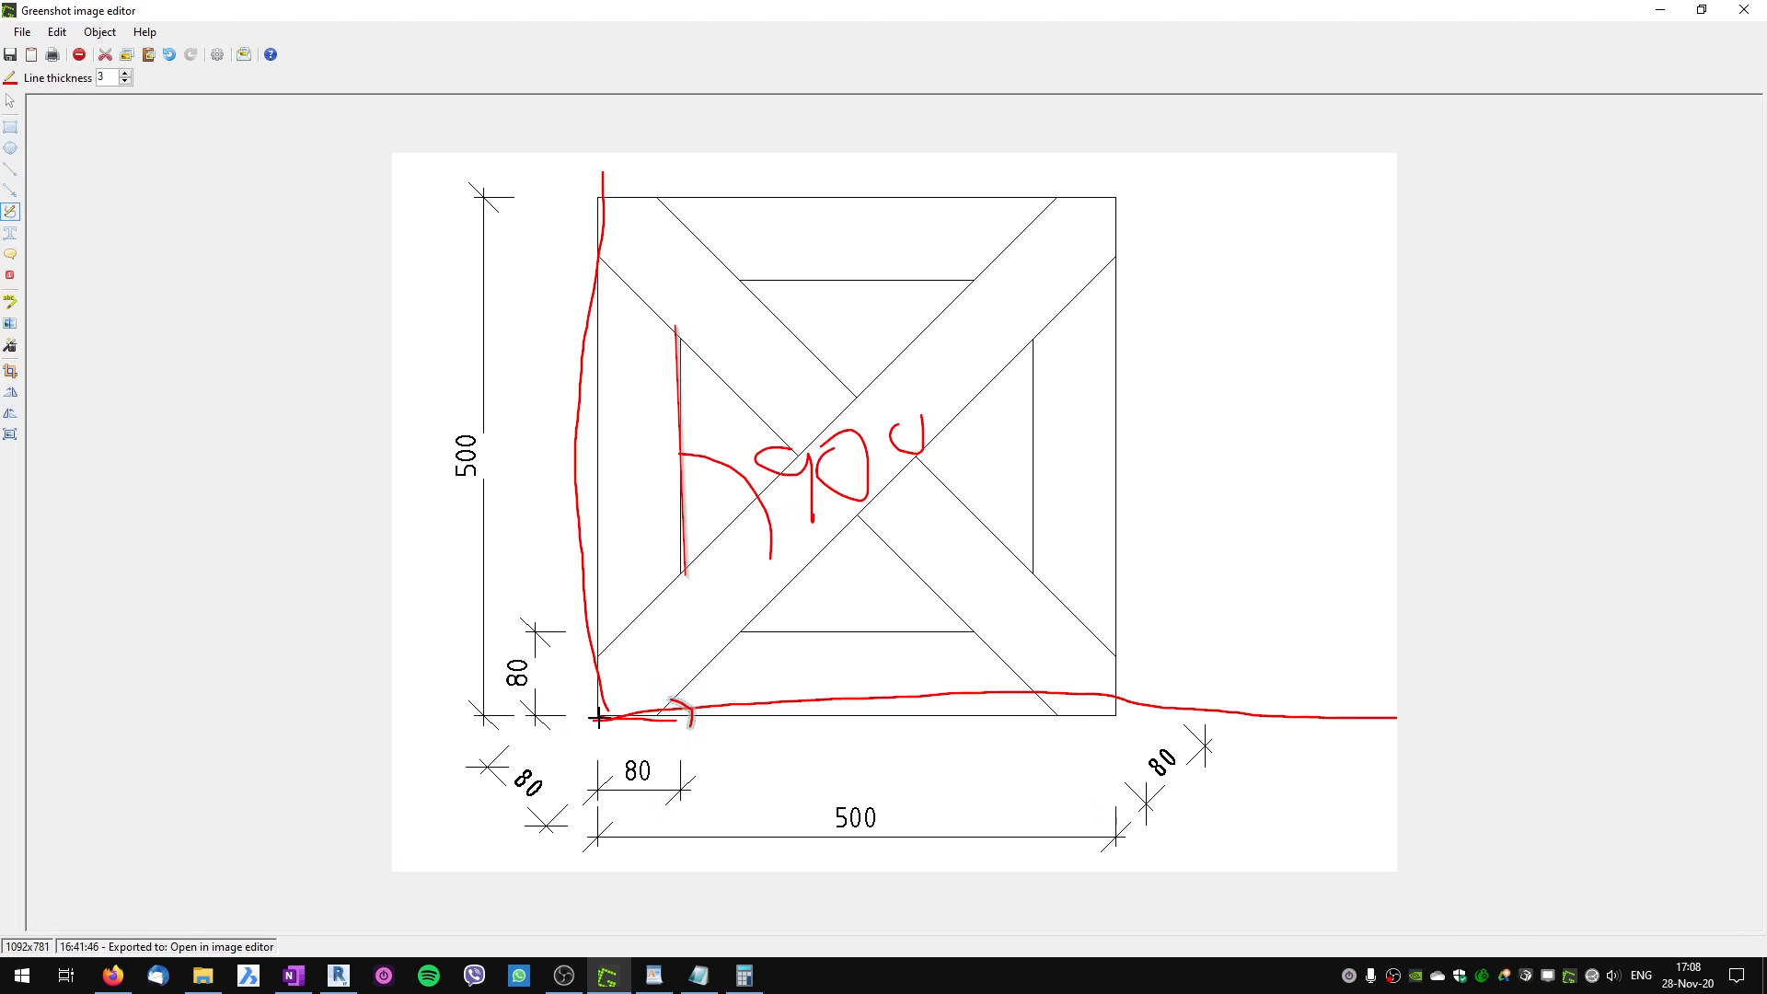
mouse_move(678, 710)
mouse_down()
mouse_move(667, 719)
mouse_move(681, 714)
mouse_up()
Switch to the pattern file in WordPad and begin a second subsquare line with 90, 80,0,.
key(alt+Tab)
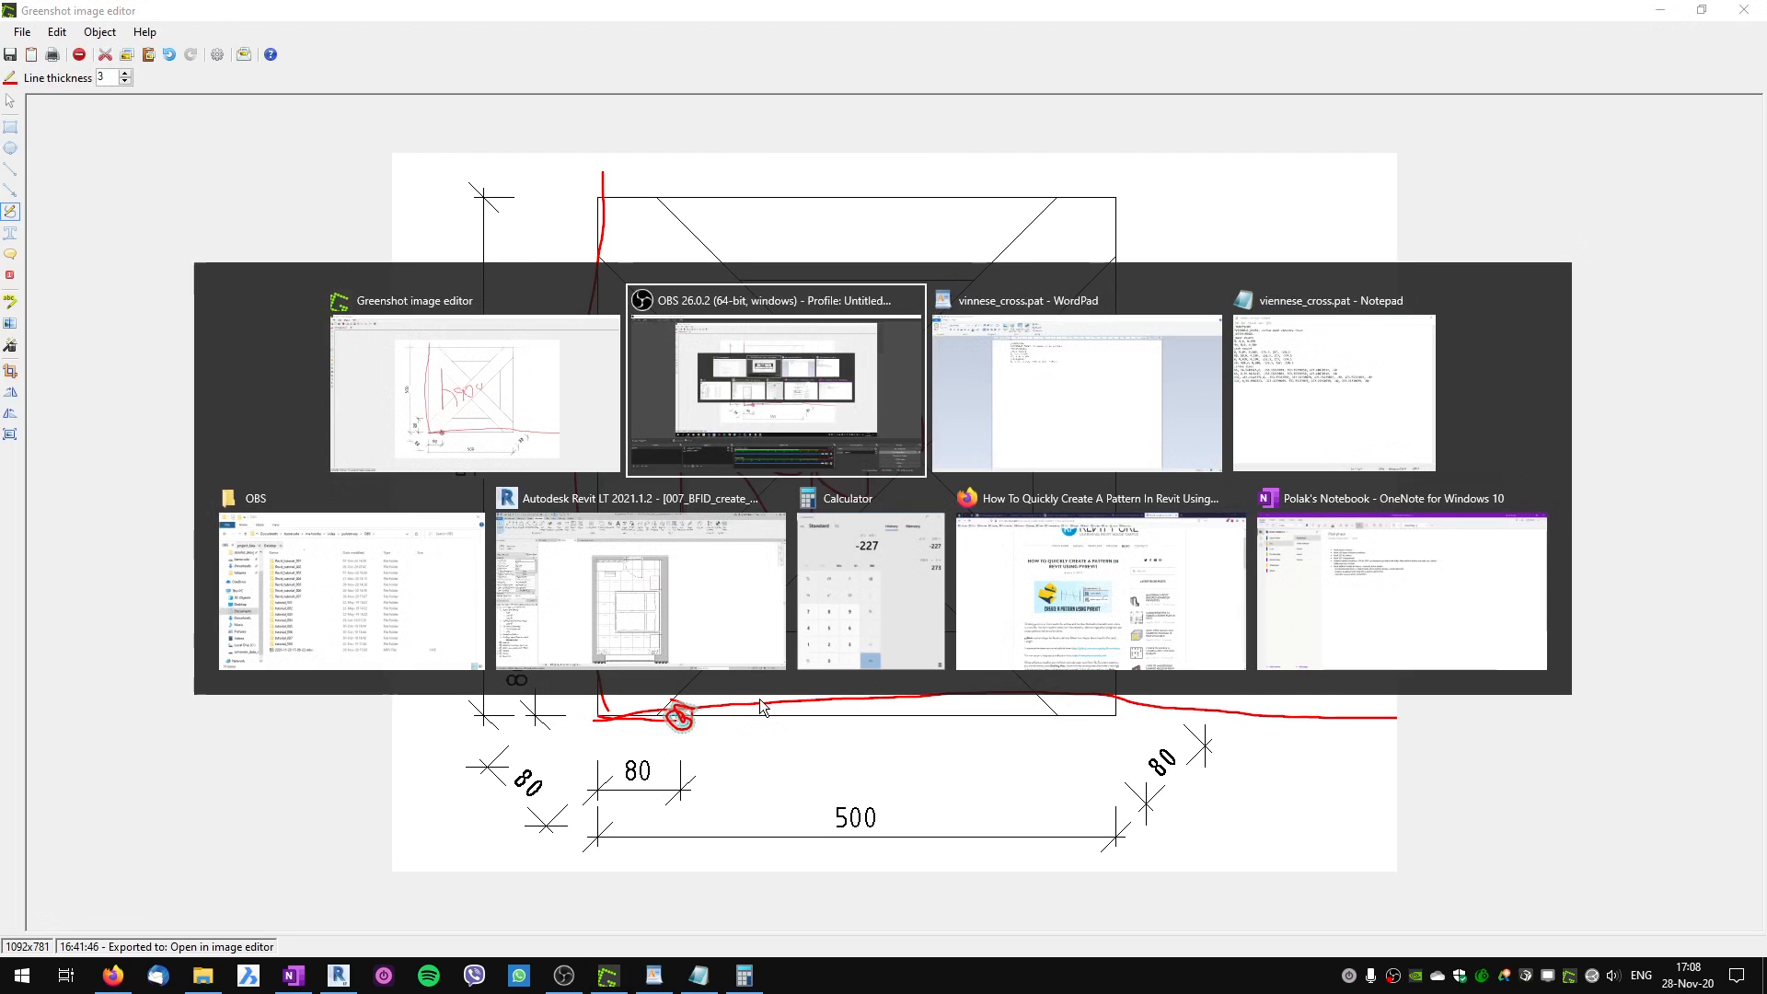
key(alt+Tab)
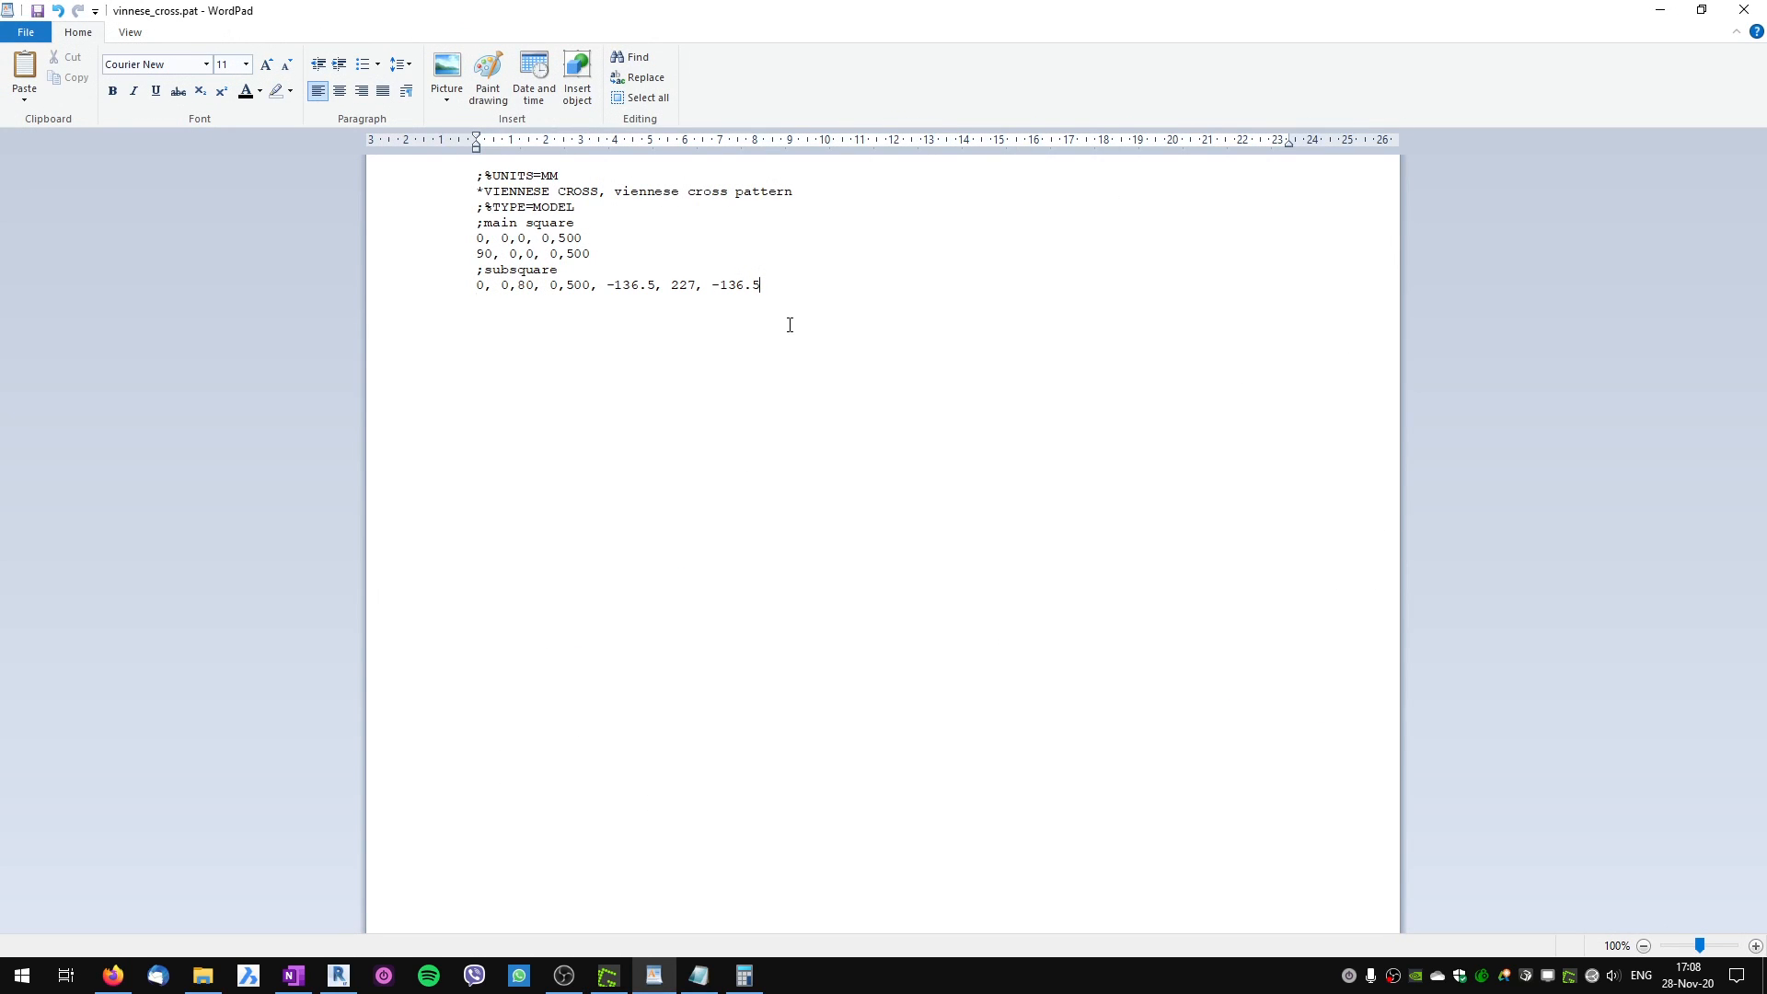
text(90)
text(80,0,)
Back in Greenshot, draw a horizontal arrow from the left inner vertical line to a sketched repeat of it beyond the square.
key(alt+Tab)
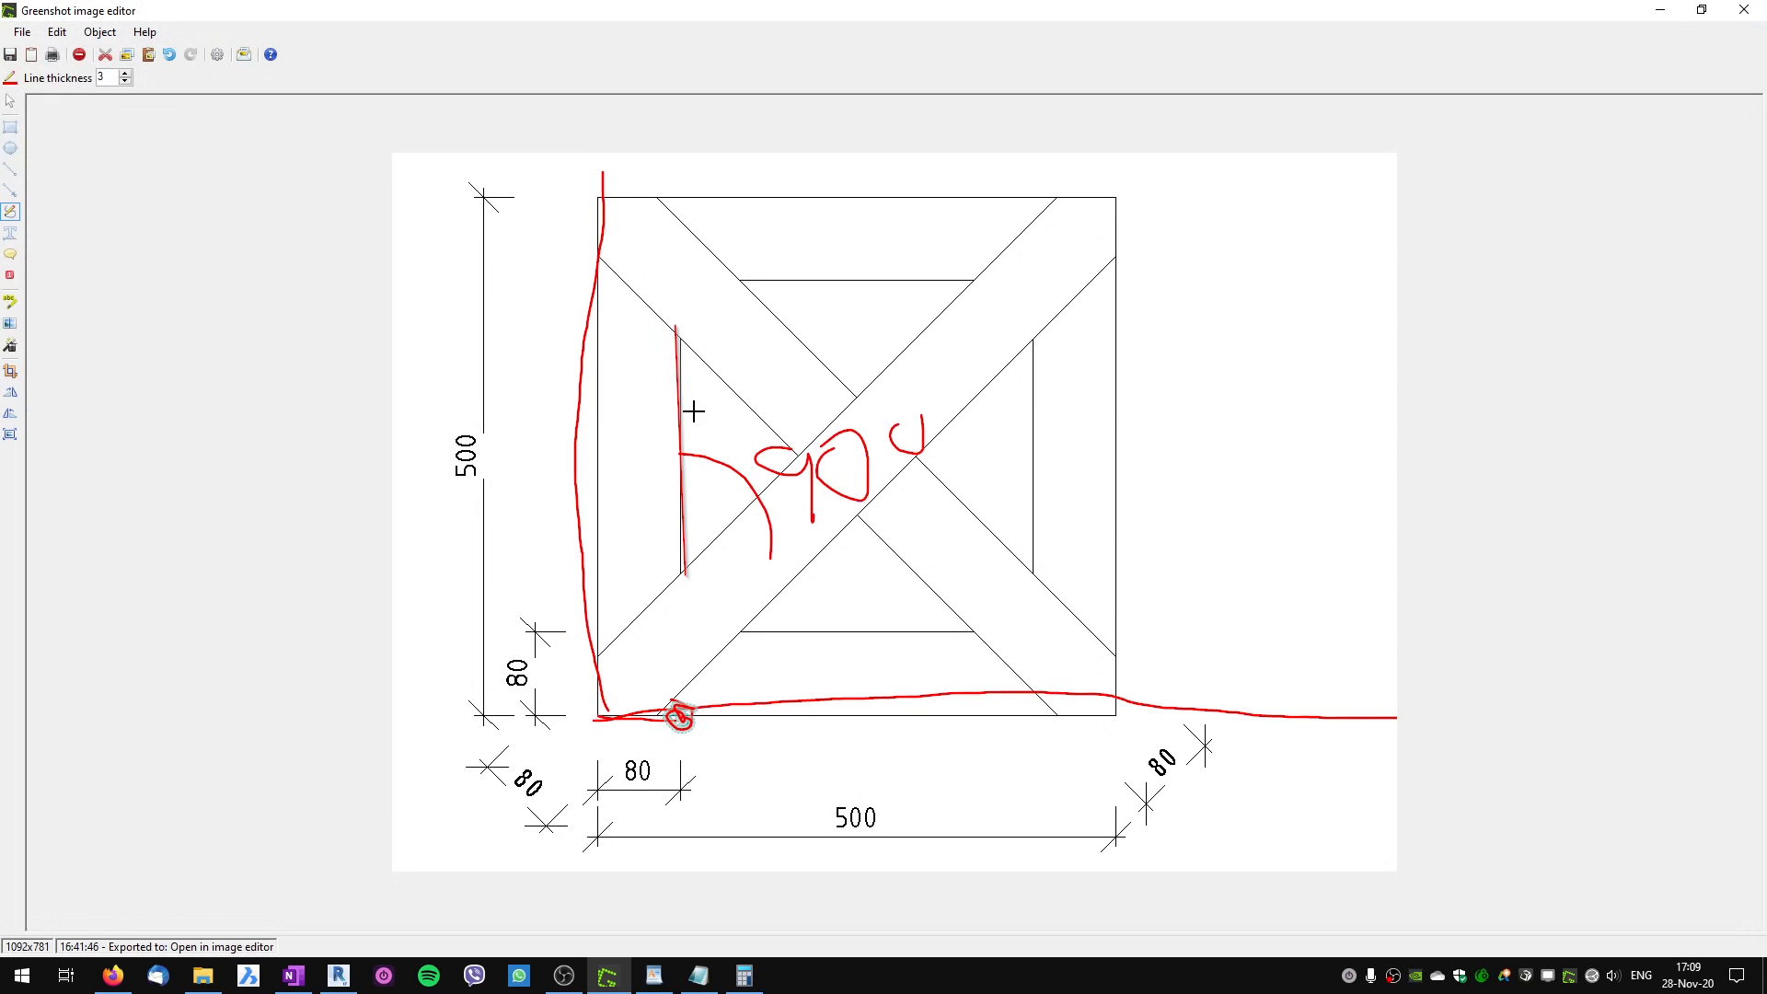
mouse_move(686, 422)
mouse_down()
mouse_move(1227, 398)
mouse_move(1206, 398)
mouse_move(1220, 441)
mouse_up()
drag(1260, 337, 1288, 488)
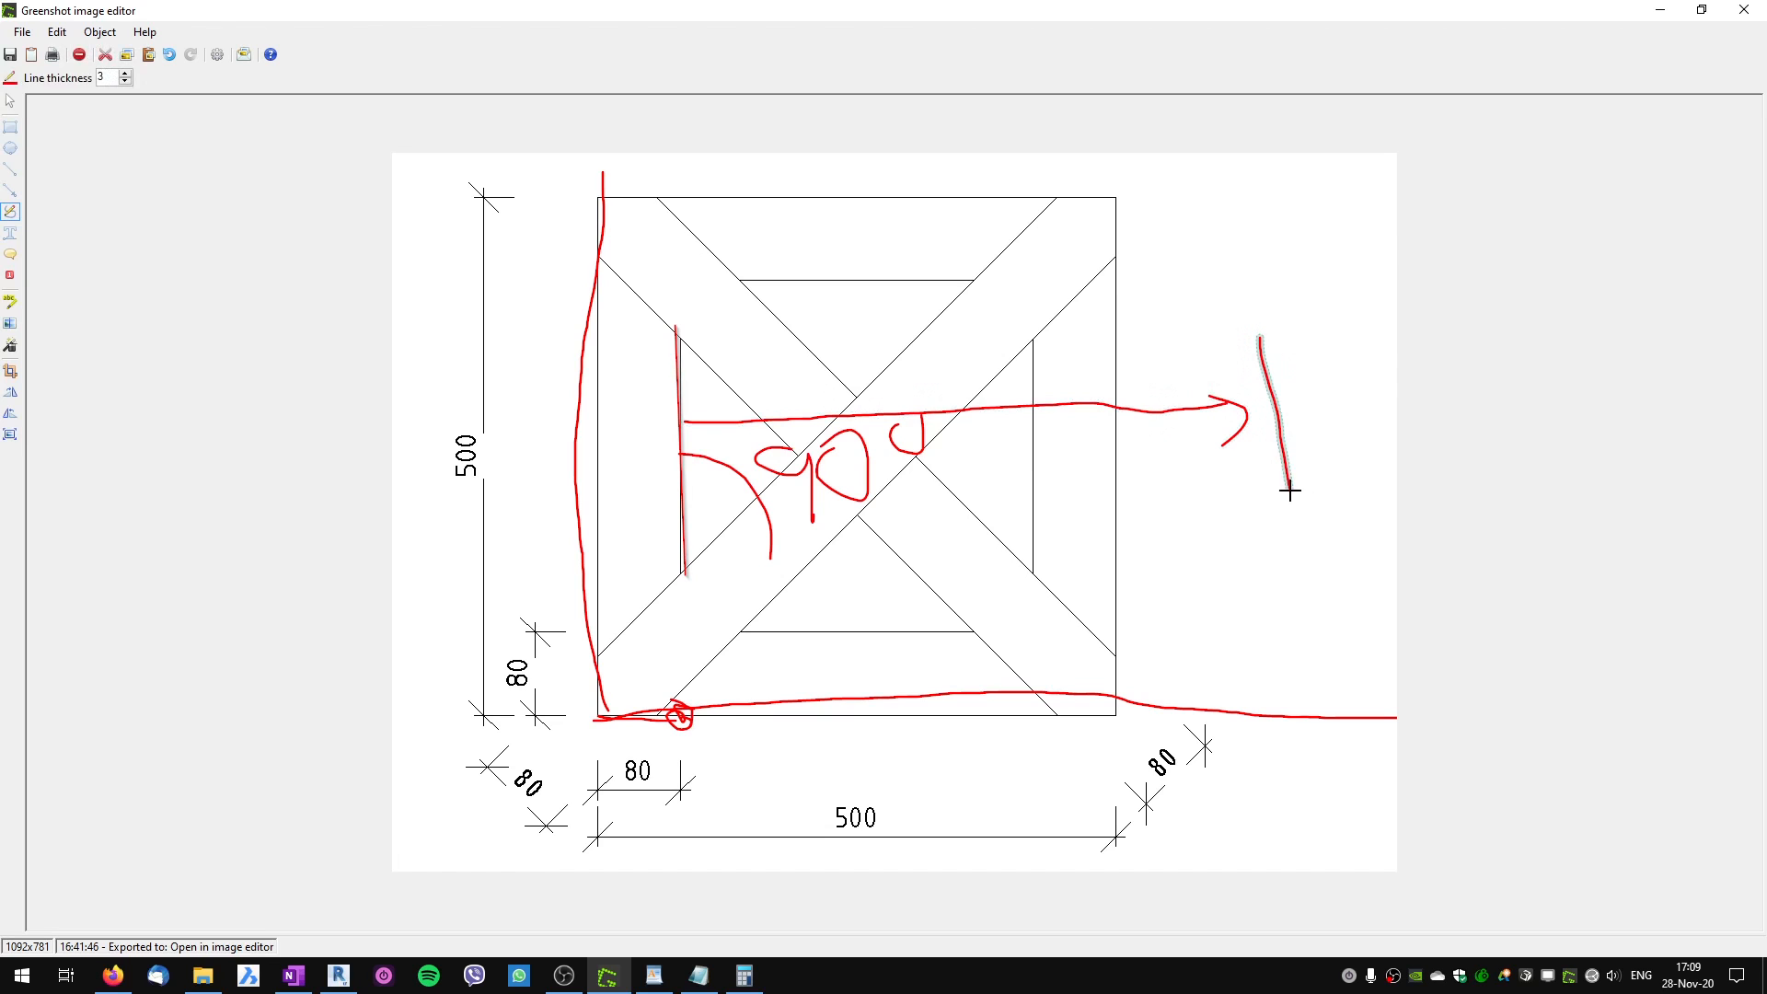
Return to WordPad and add the offset 0,500, to the 90-degree subsquare line.
key(alt+Tab)
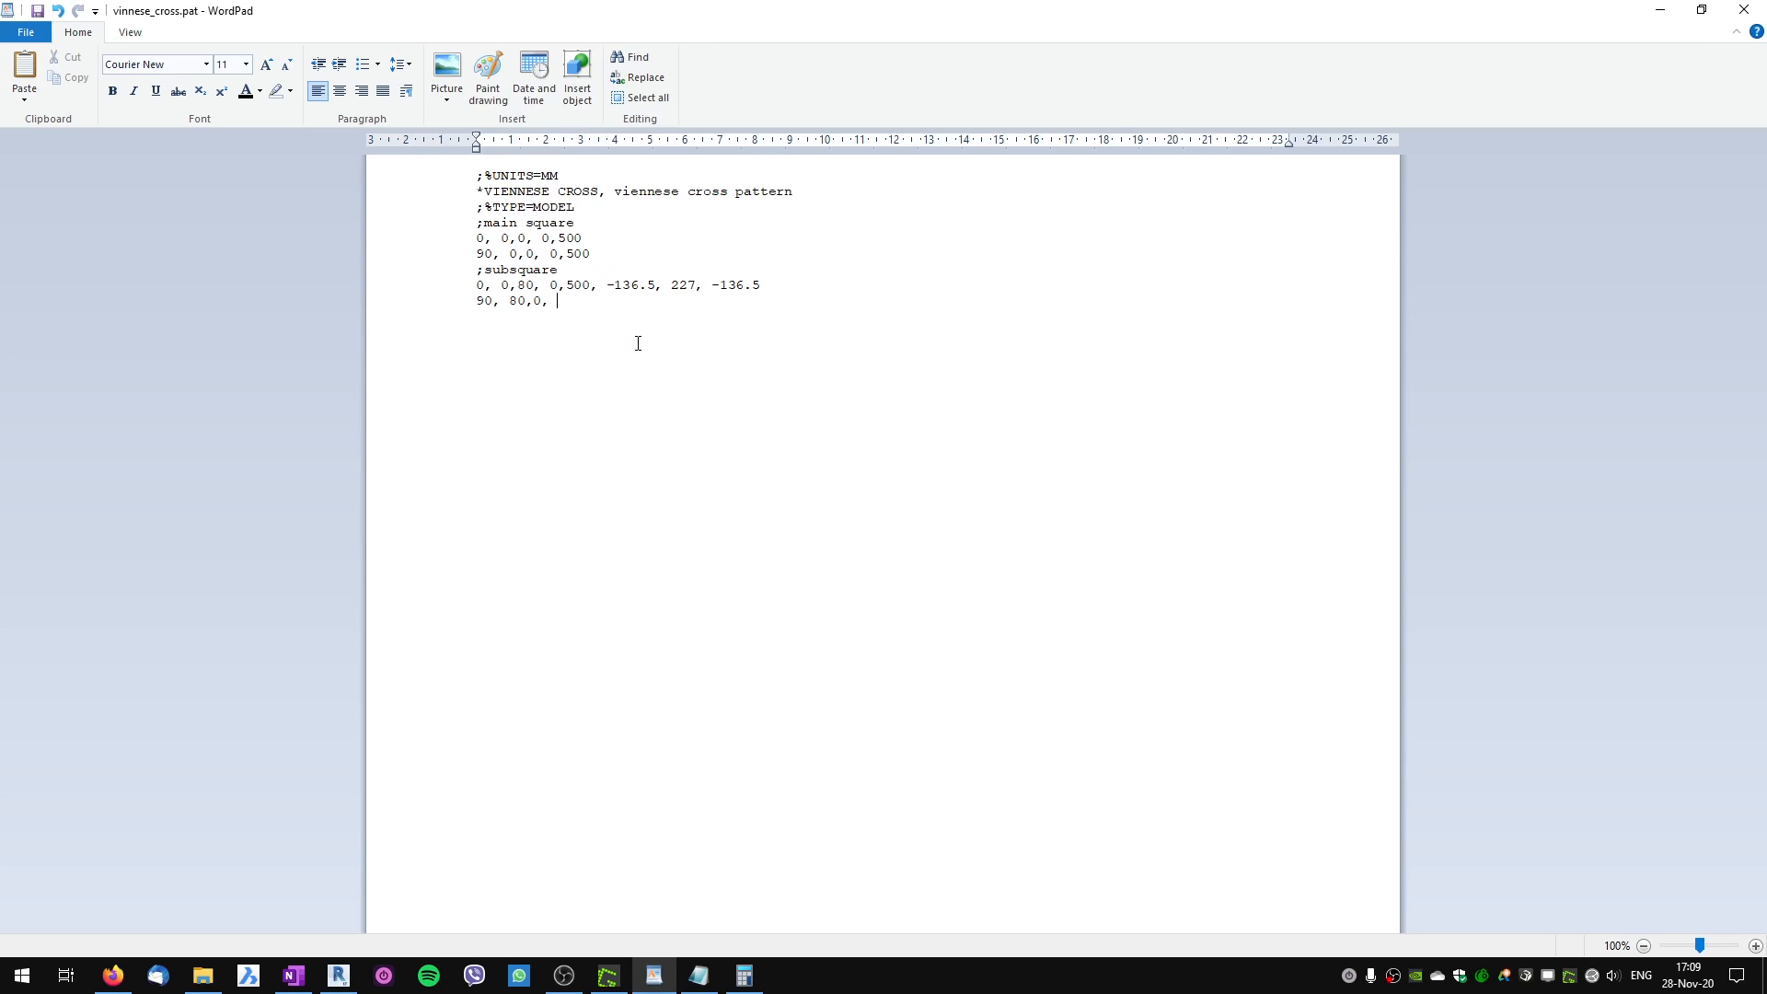
text(500,)
drag(509, 303, 546, 303)
mouse_move(478, 302)
mouse_down()
mouse_move(588, 304)
mouse_move(474, 301)
mouse_up()
click(593, 386)
In Greenshot, sketch the gaps below and above the left inner vertical line and mark each with a circled minus sign.
click(608, 976)
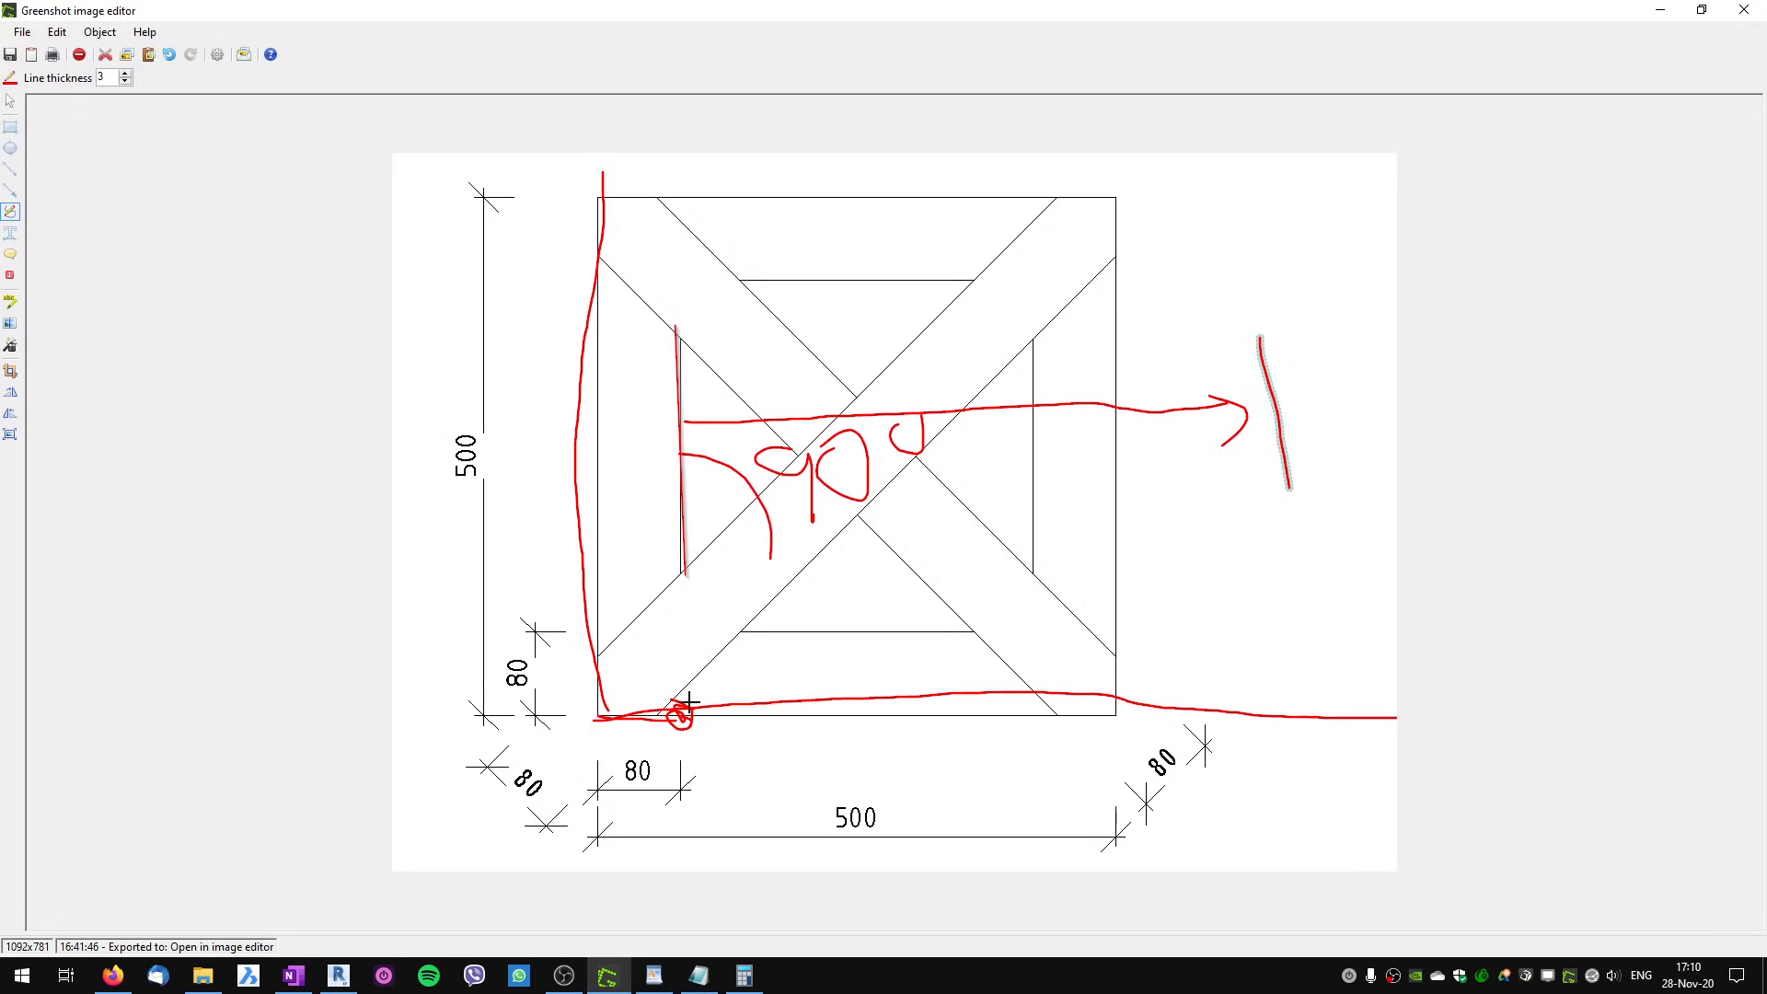
mouse_move(679, 714)
mouse_down()
mouse_move(665, 577)
mouse_move(750, 619)
mouse_move(745, 567)
mouse_up()
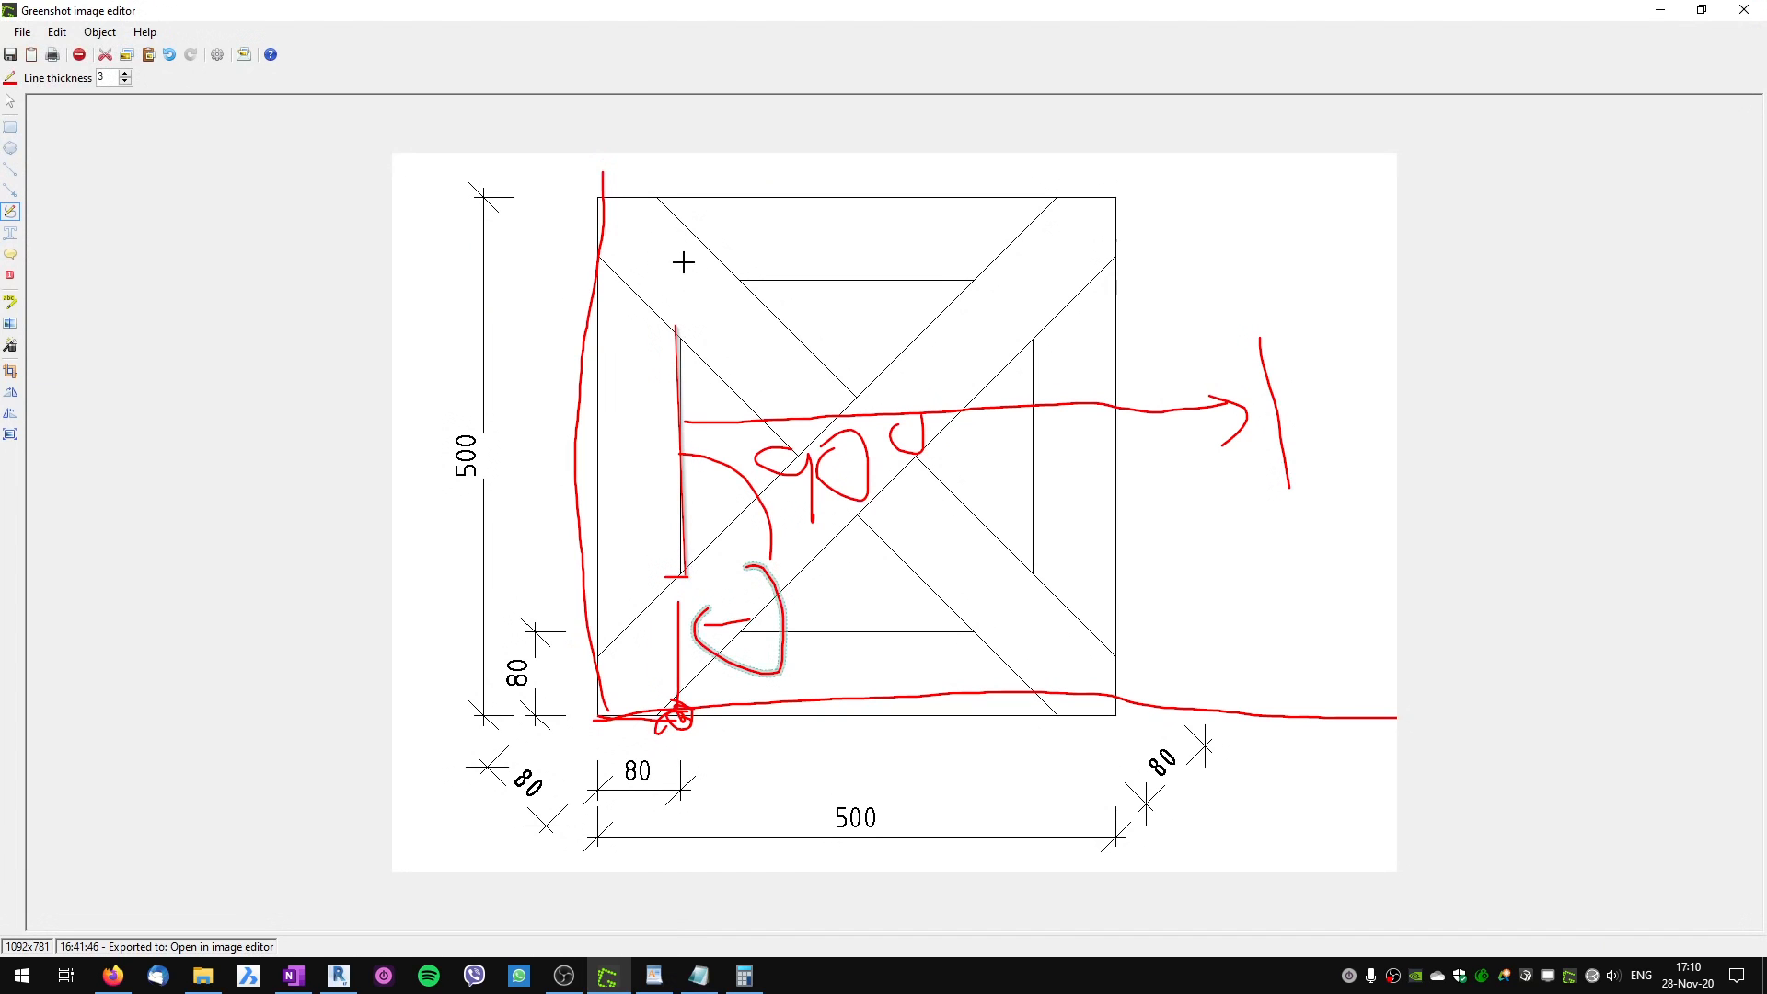
mouse_move(726, 260)
mouse_down()
mouse_move(692, 250)
mouse_move(752, 276)
mouse_up()
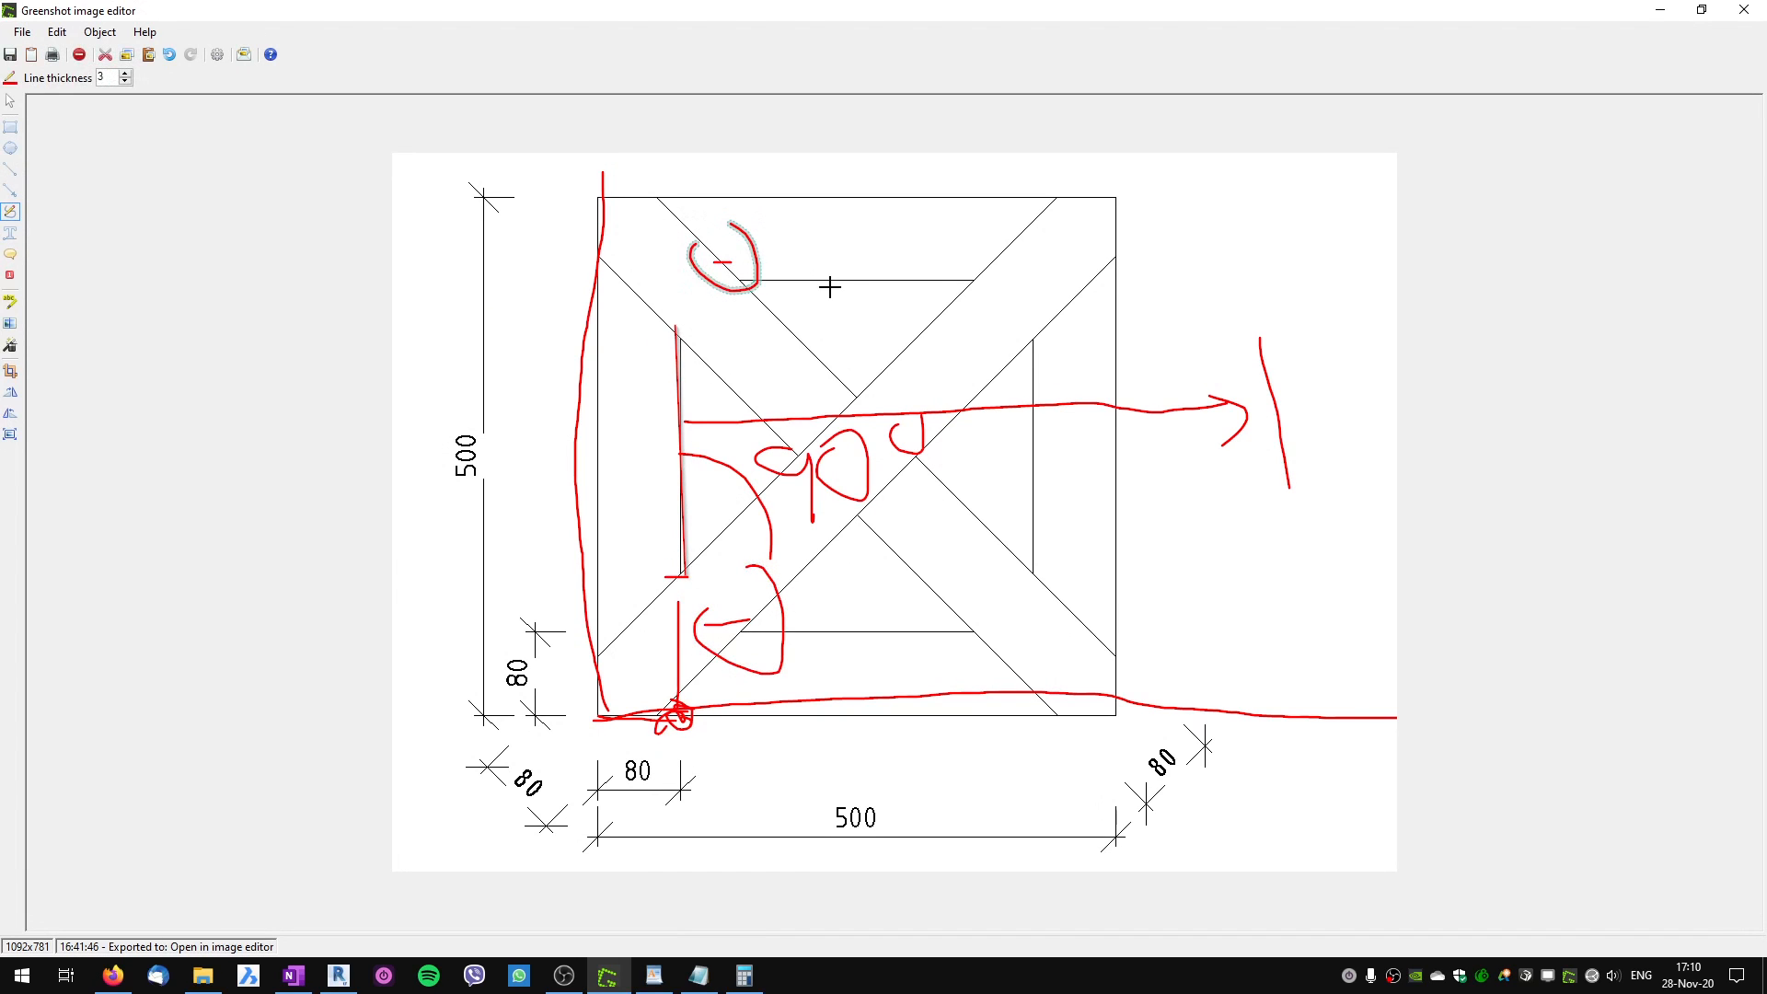
In the WordPad pattern file, copy the values -136.5, 227, -136.5 from the first subsquare line to the end of the 90-degree line.
key(alt+Tab)
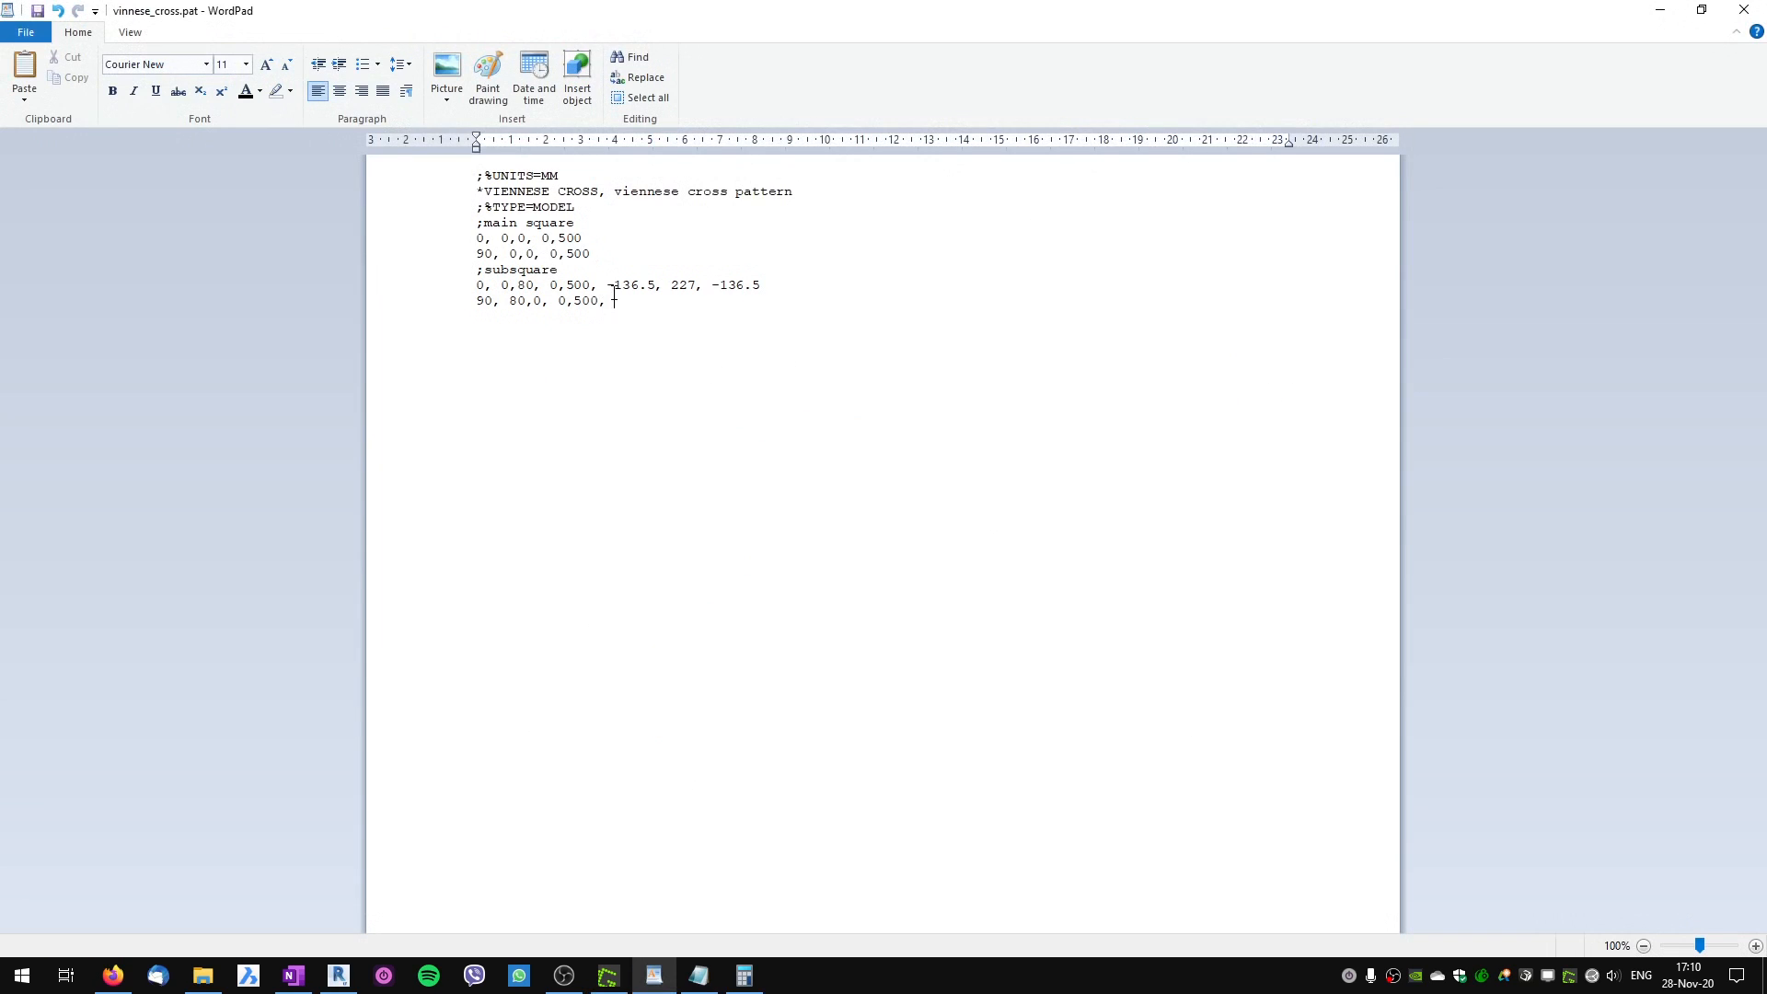
click(609, 284)
key(shift+Home)
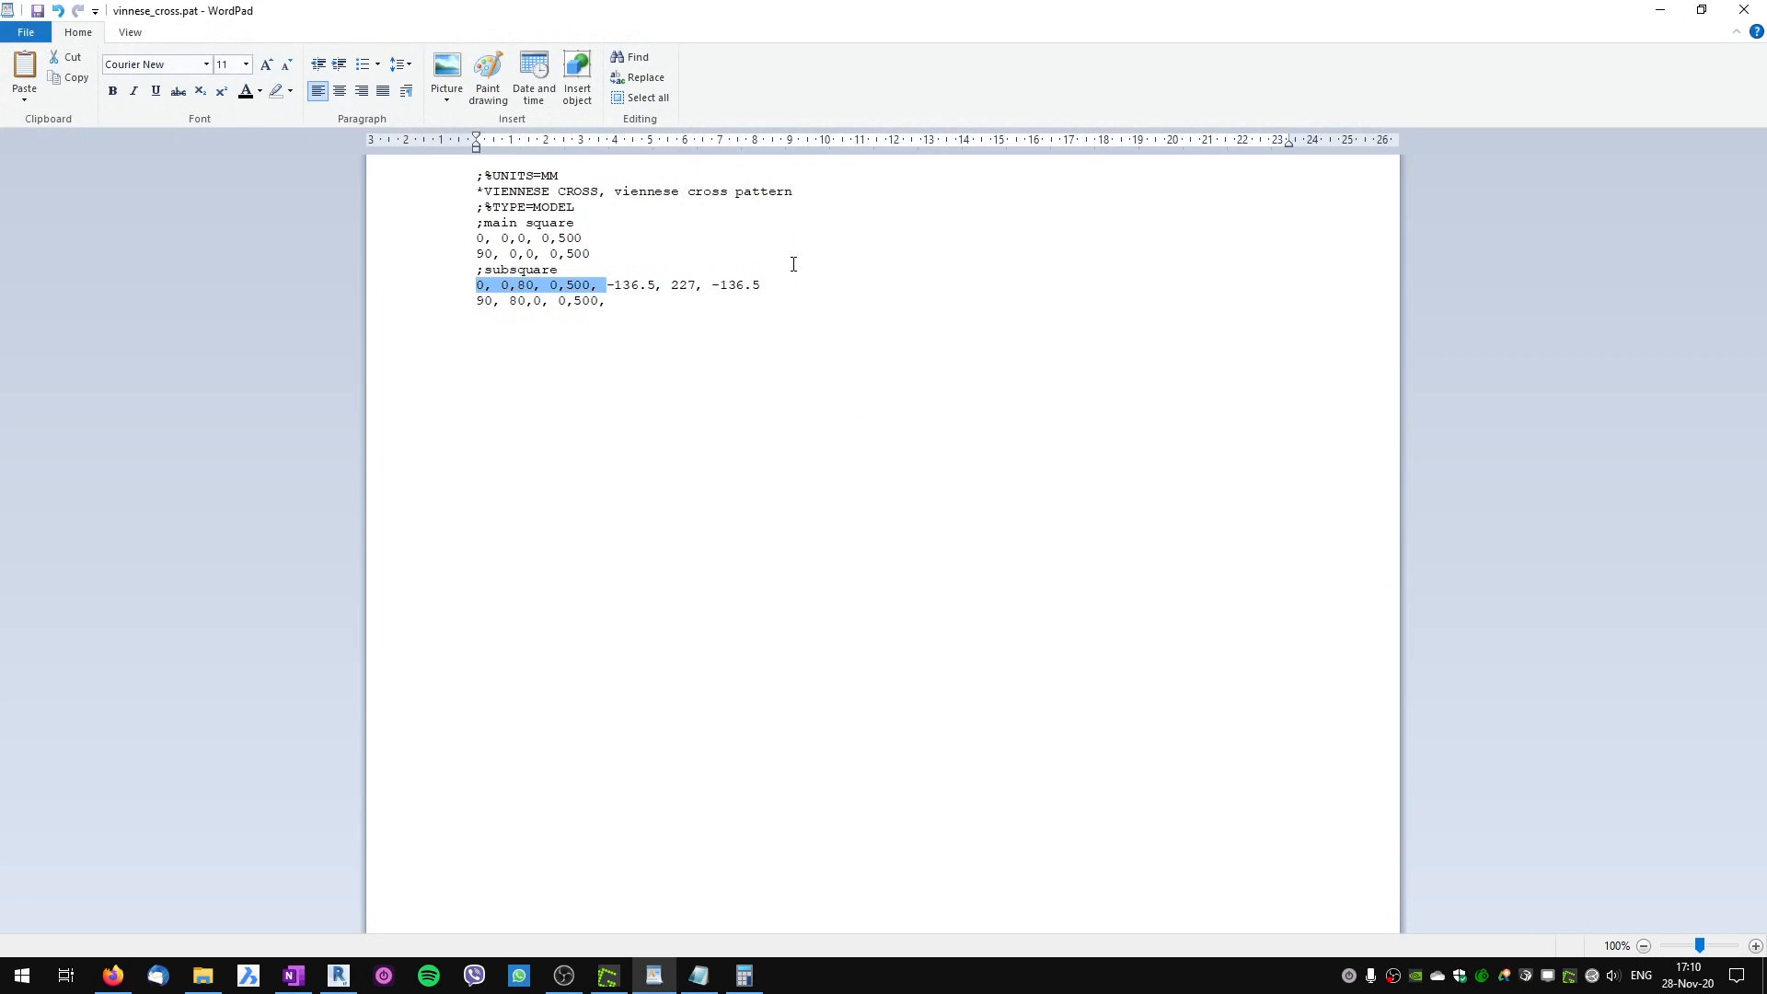
key(shift+End)
key(ctrl+c)
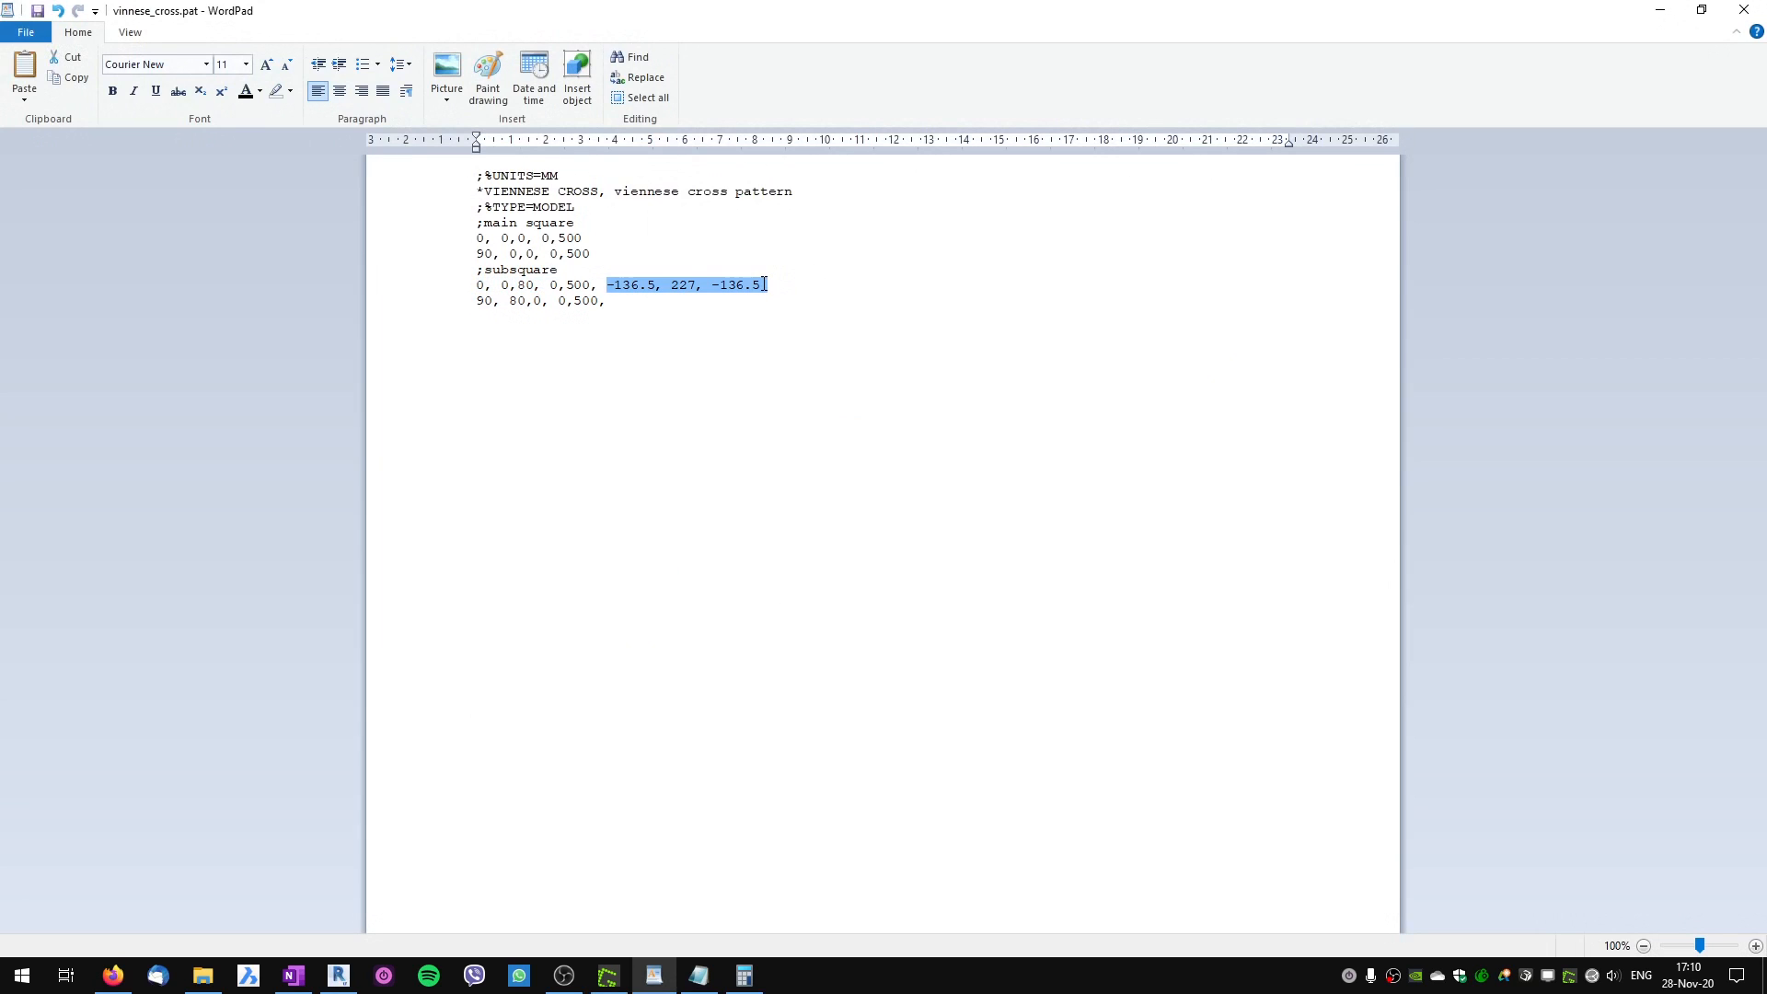
click(630, 301)
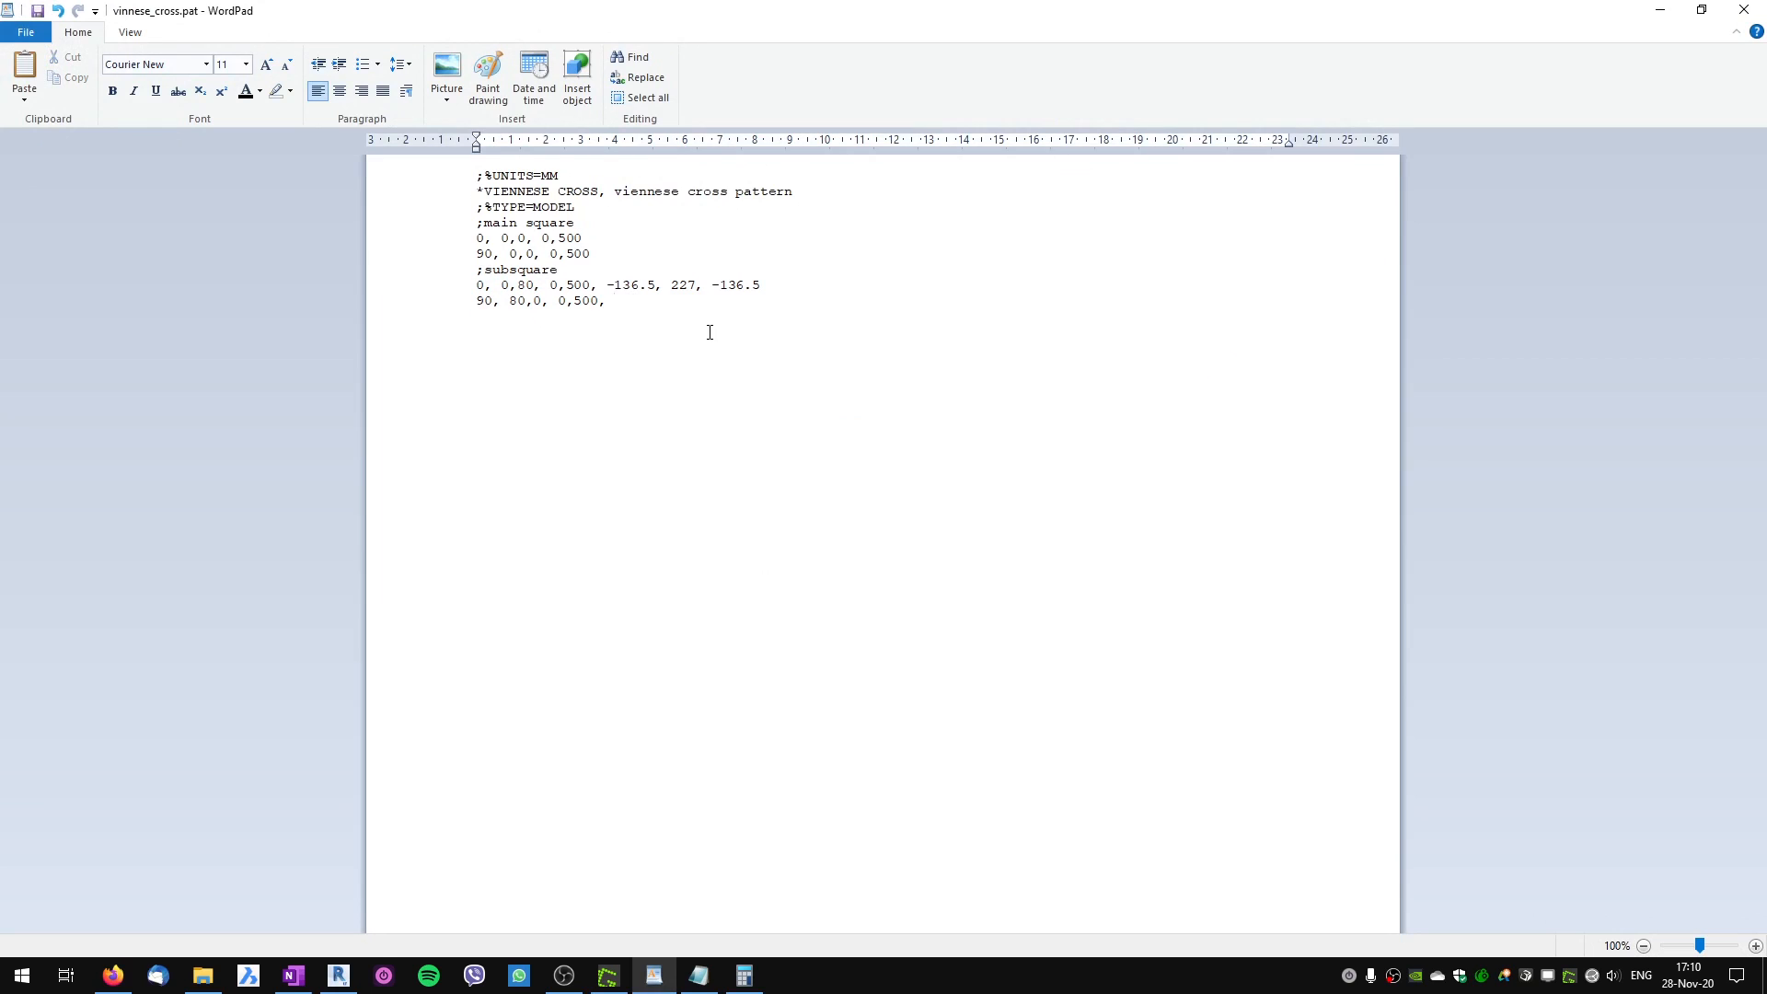
key(ctrl+v)
Add a new line at the end of the pattern file and save it in text-only format.
key(Return)
key(ctrl+s)
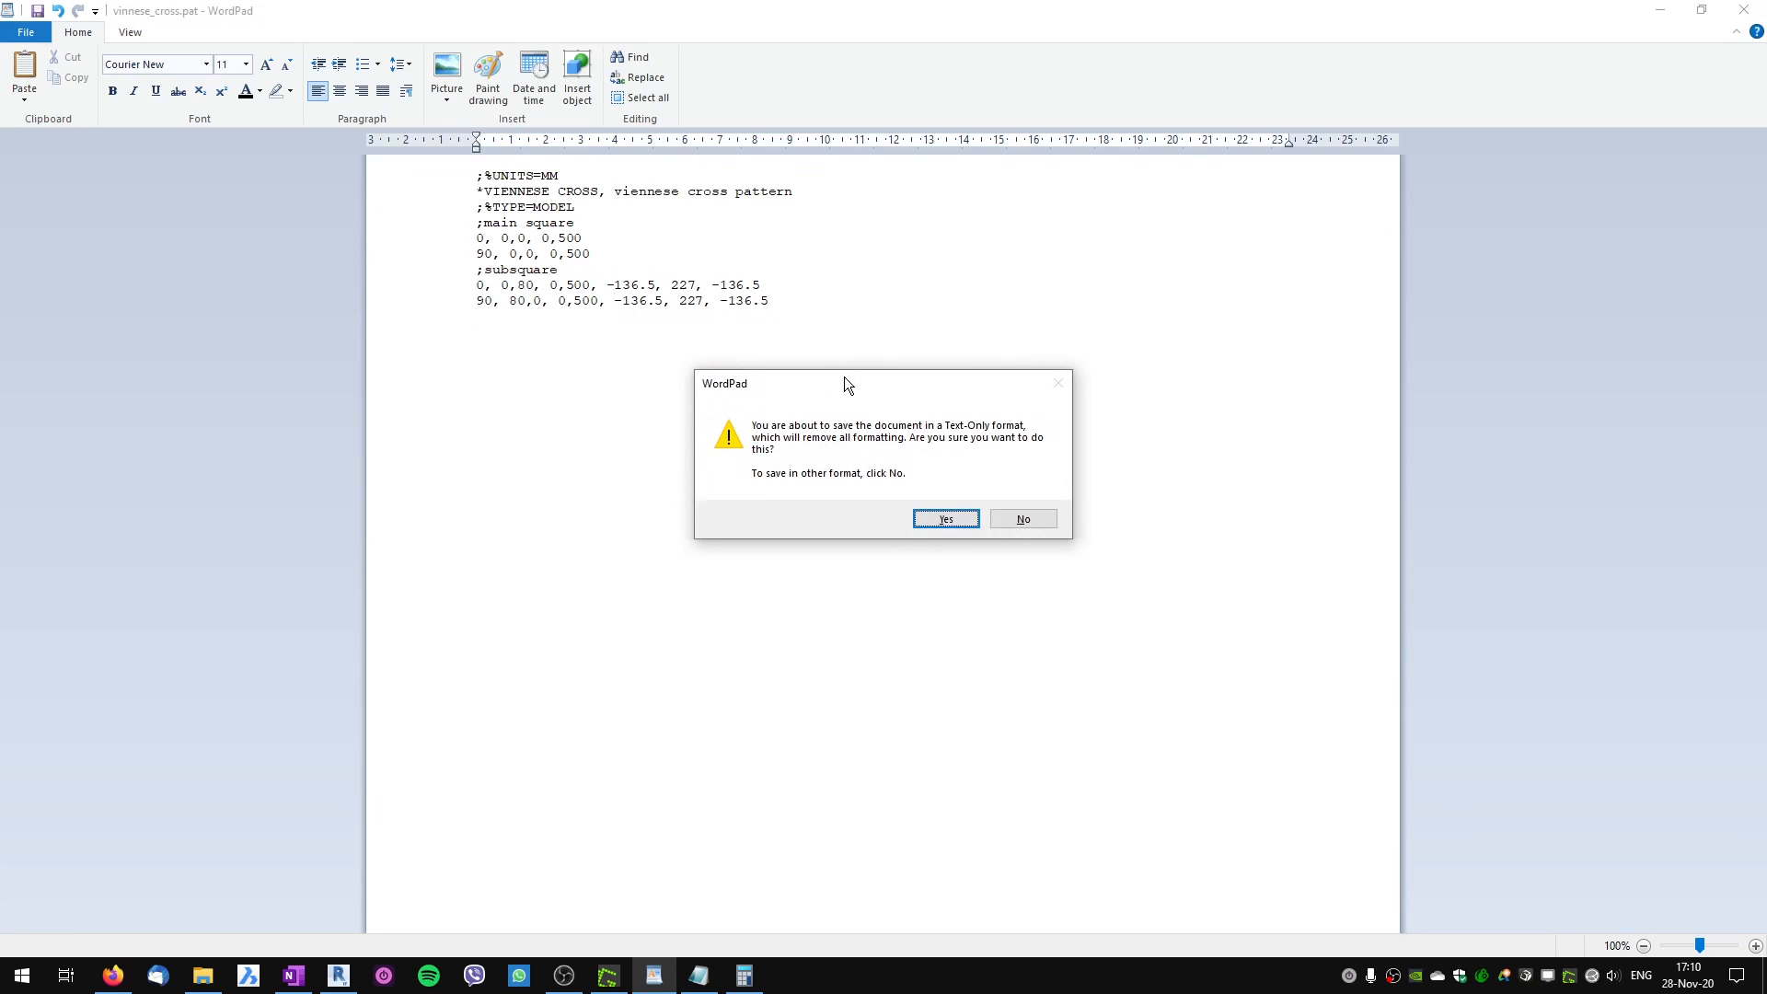
click(946, 538)
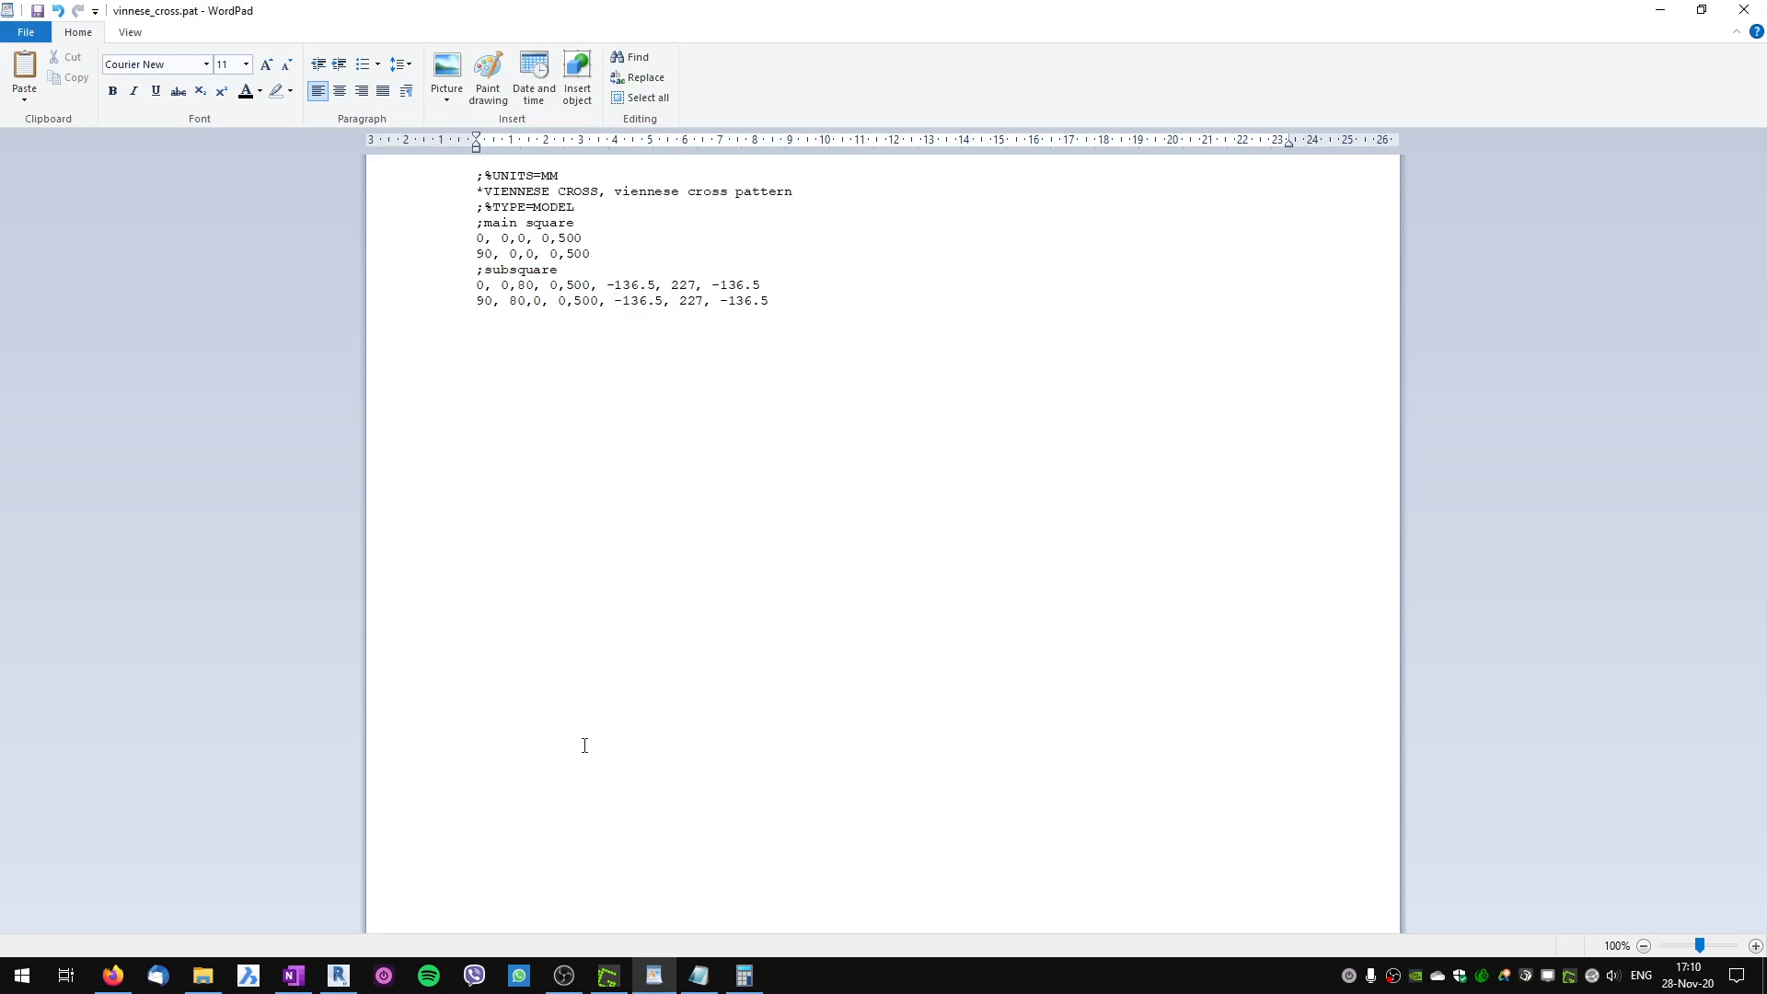
Switch to Revit, dismiss the save reminder and re-import the saved .pat file into the viennese cross material's VIENNESE CROSS foreground surface pattern.
click(339, 976)
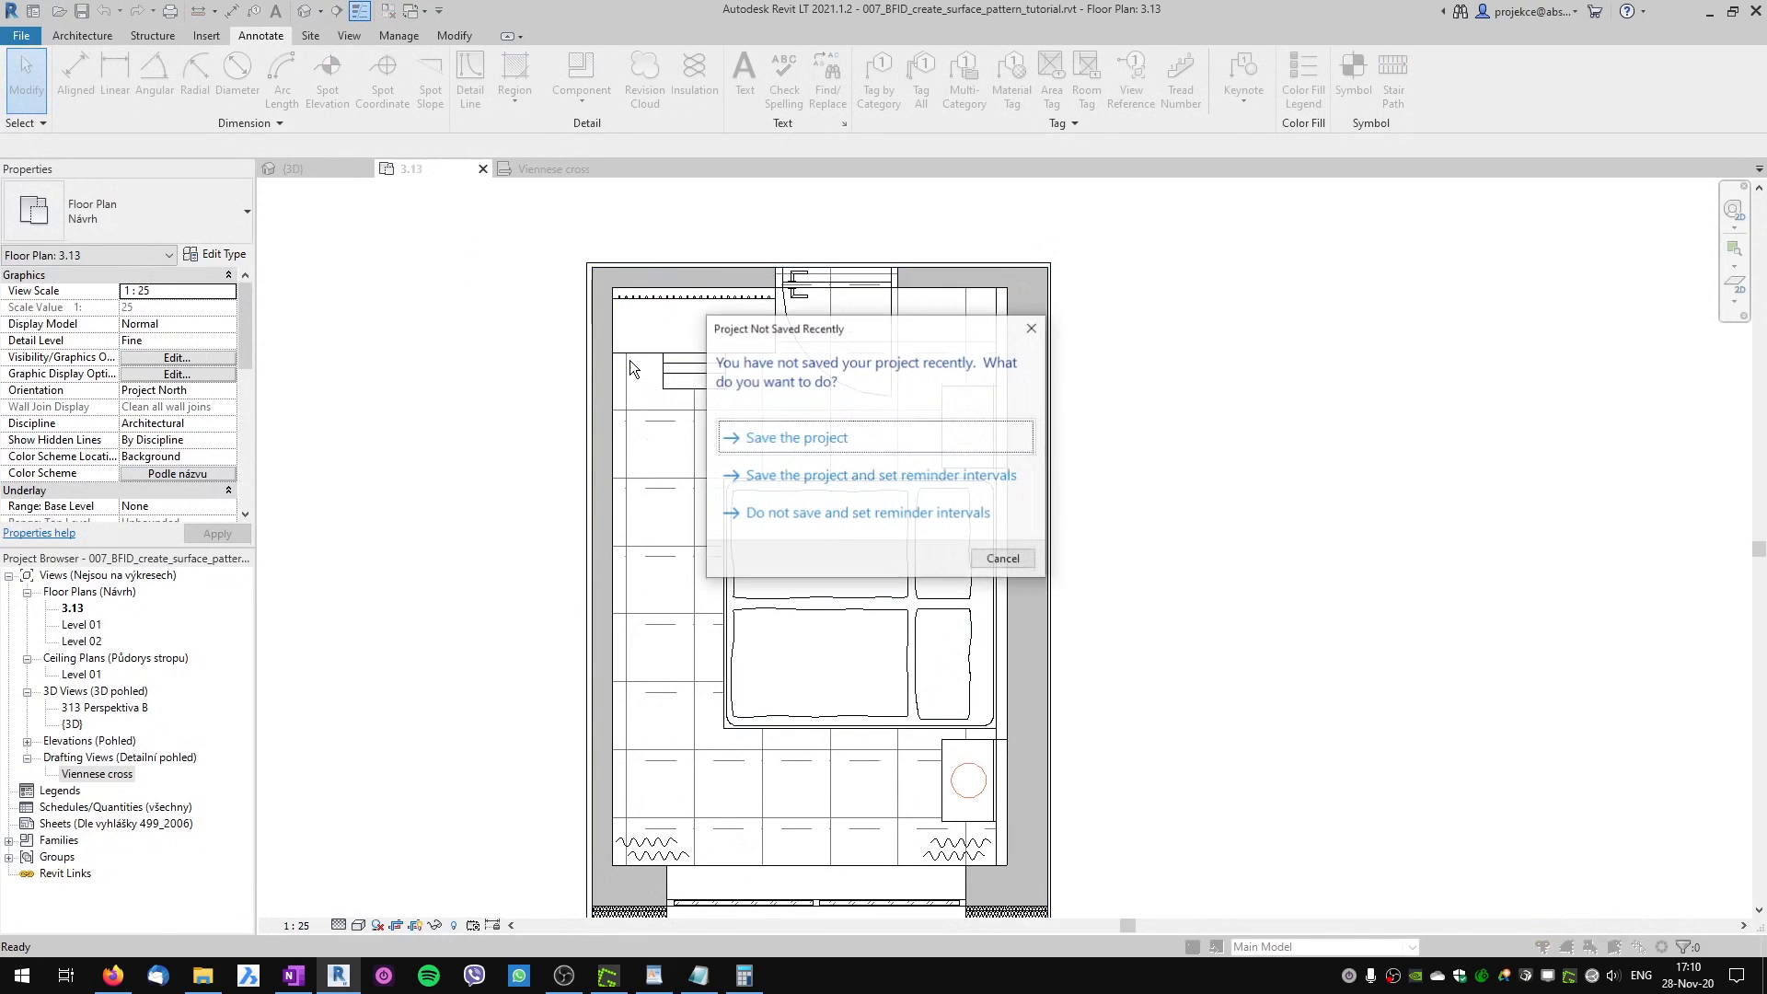
click(1003, 559)
key(m)
key(a)
key(t)
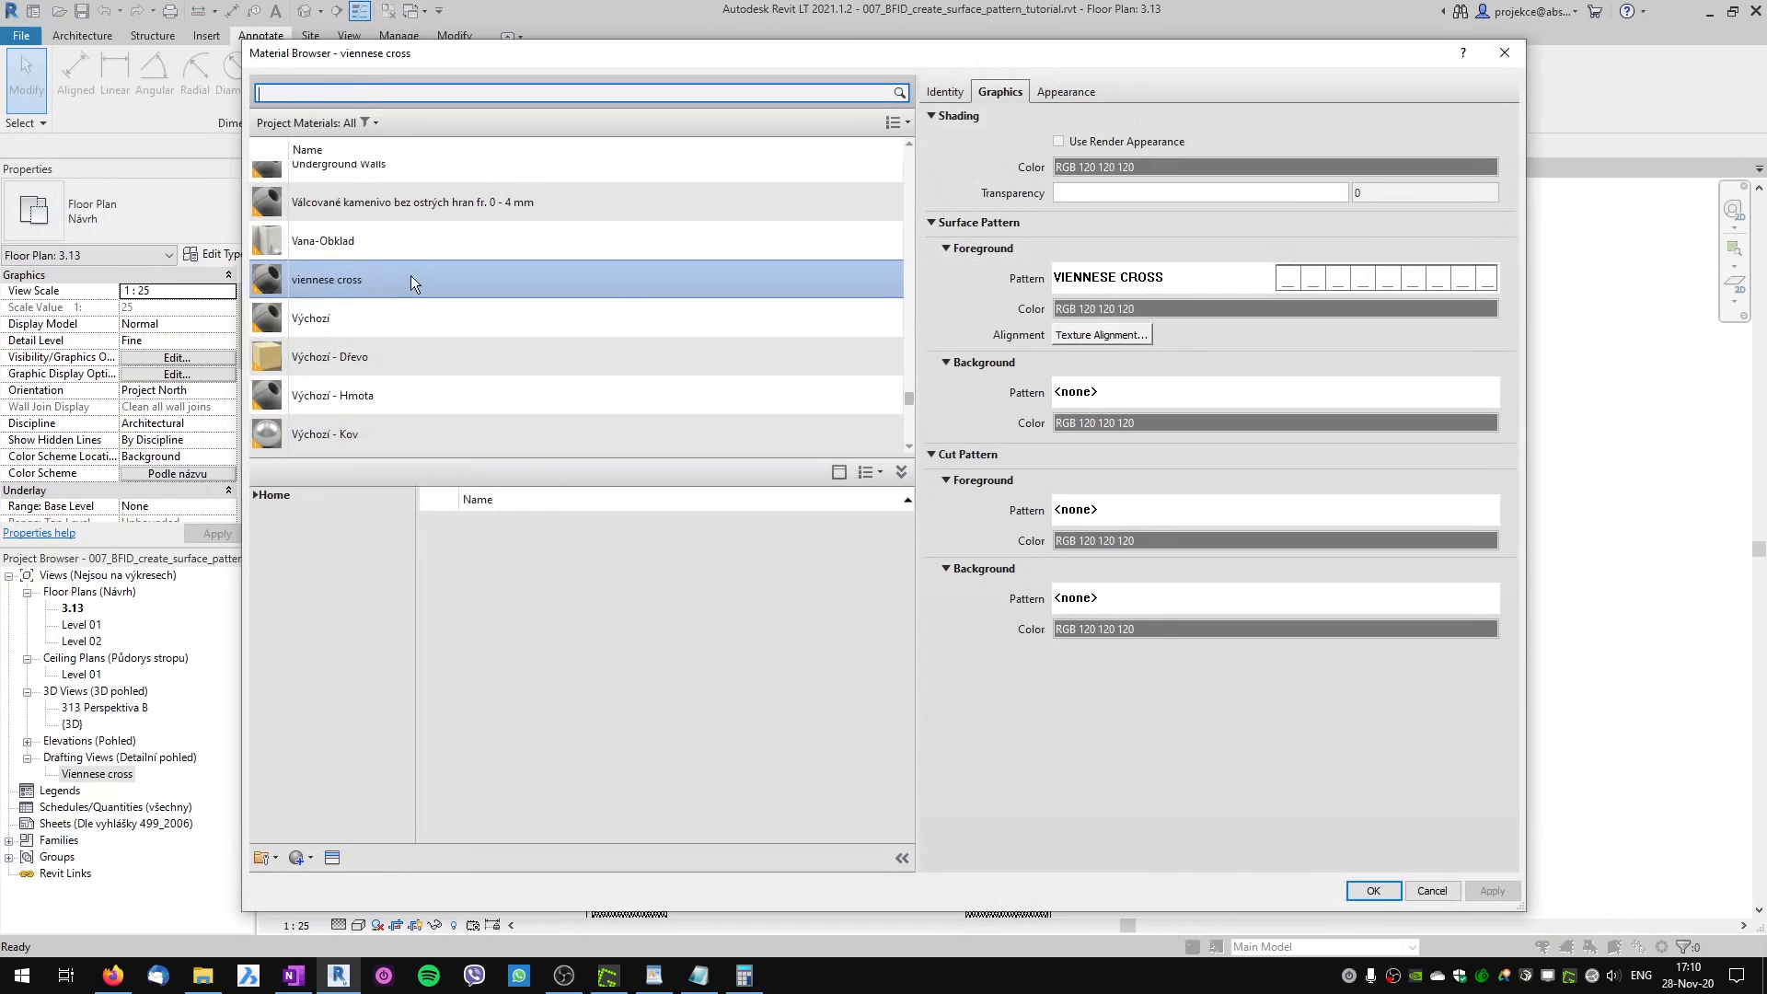
click(1313, 276)
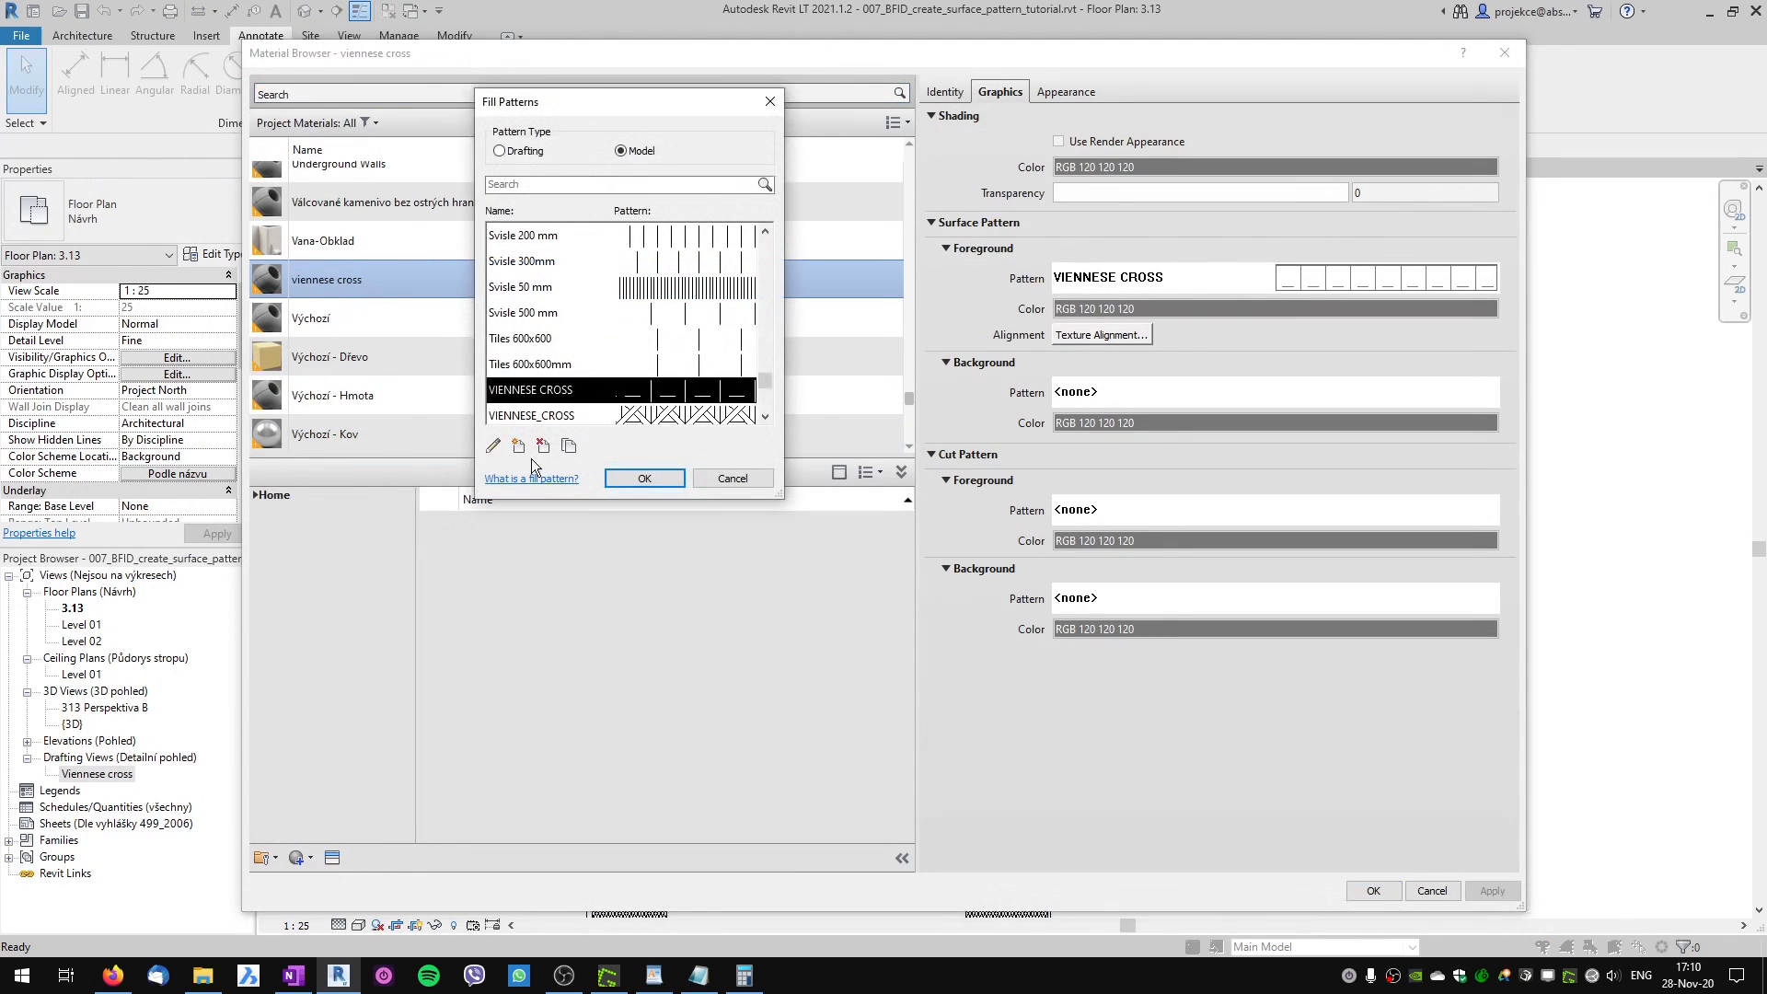
click(492, 446)
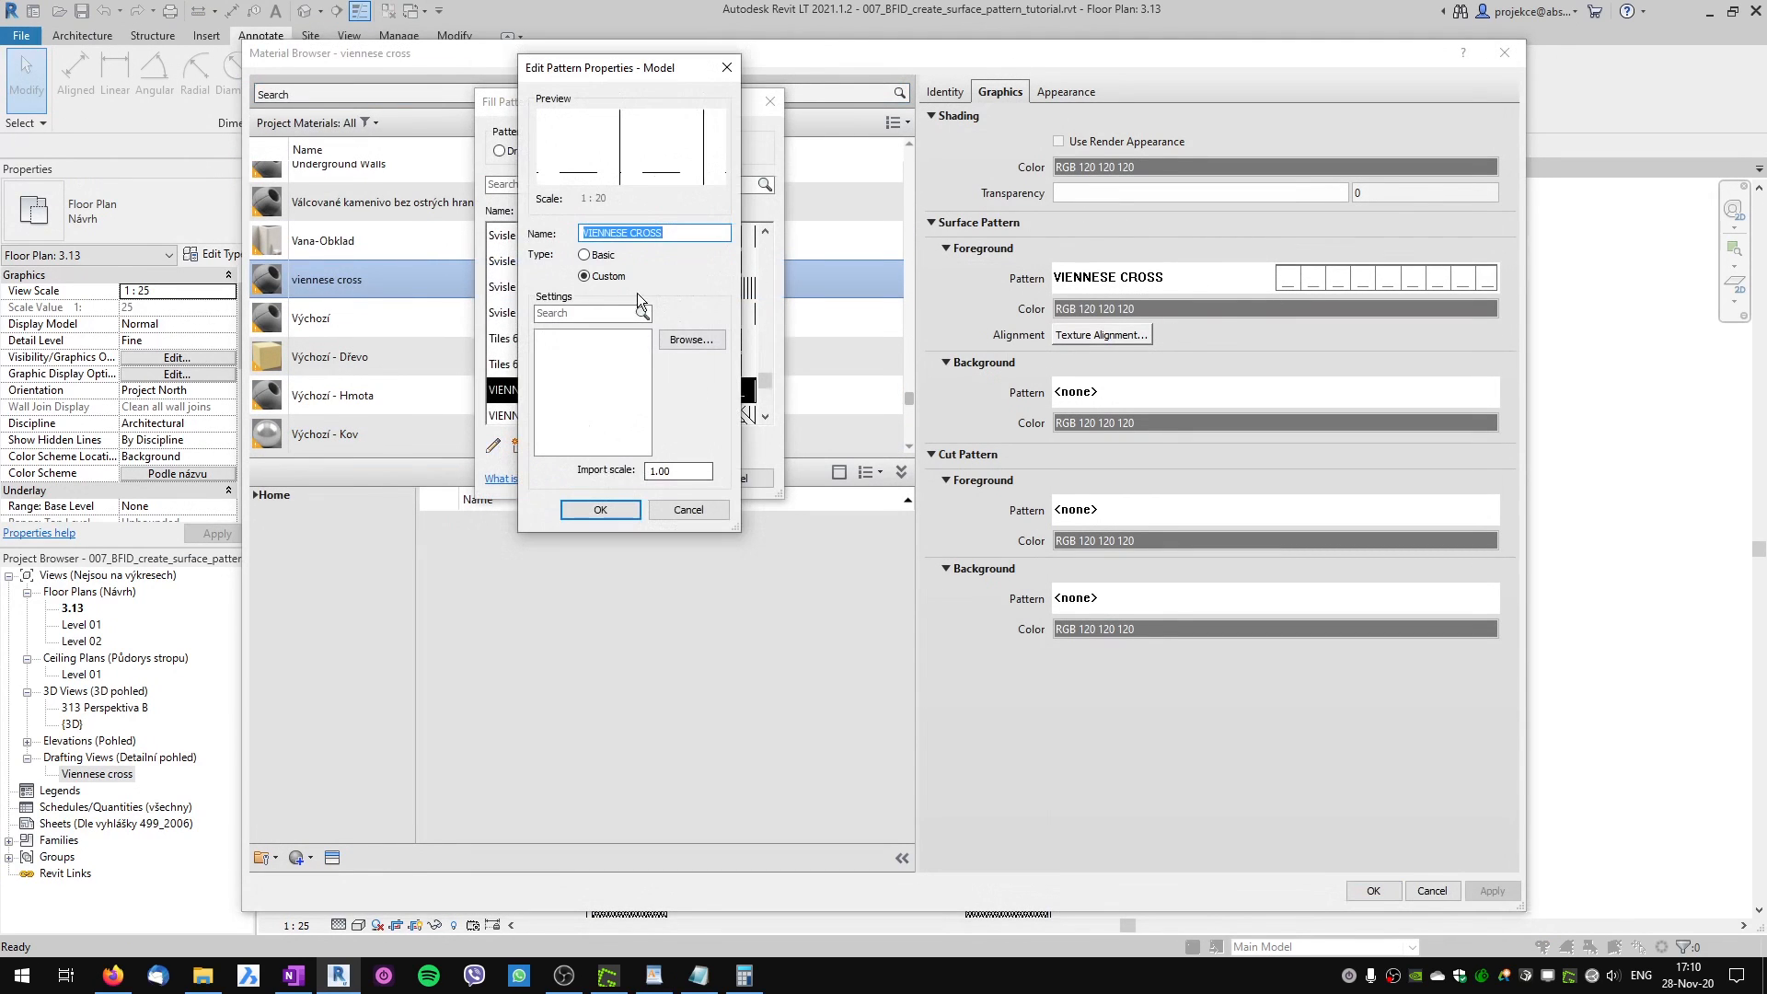
click(699, 342)
double_click(720, 451)
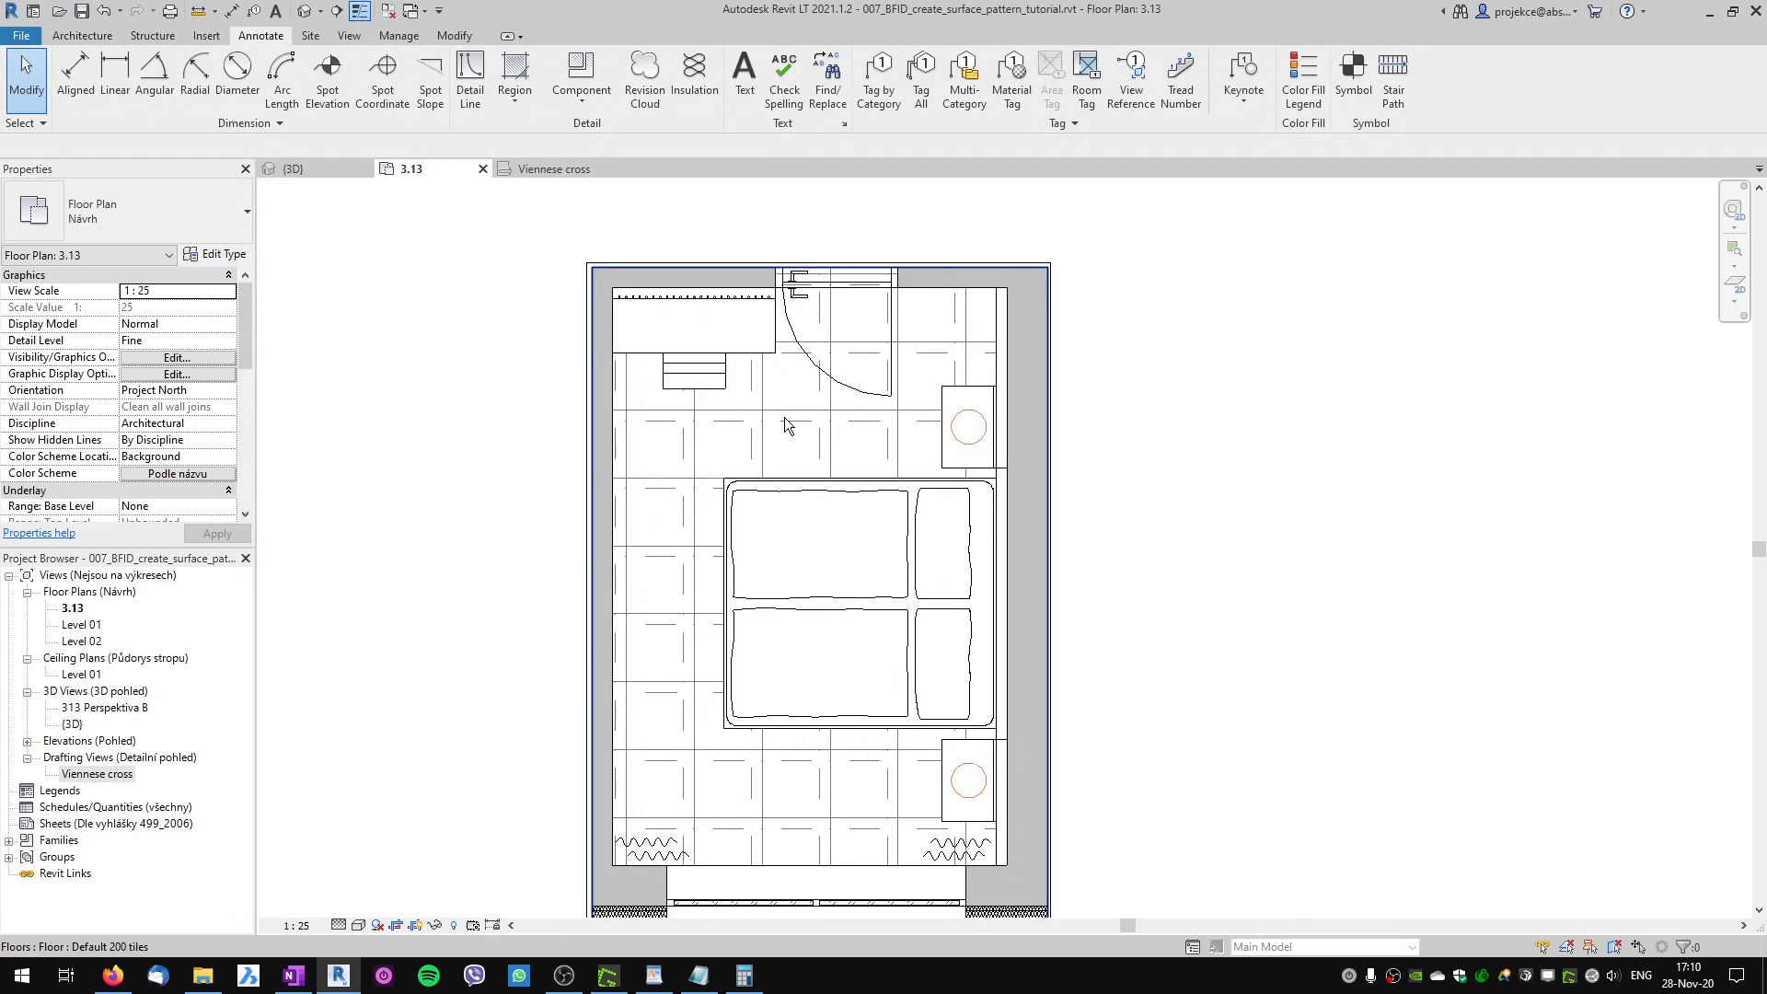
Switch to Greenshot and undo the sketches around the left inner vertical line, keeping only the traced left and bottom edges.
click(609, 976)
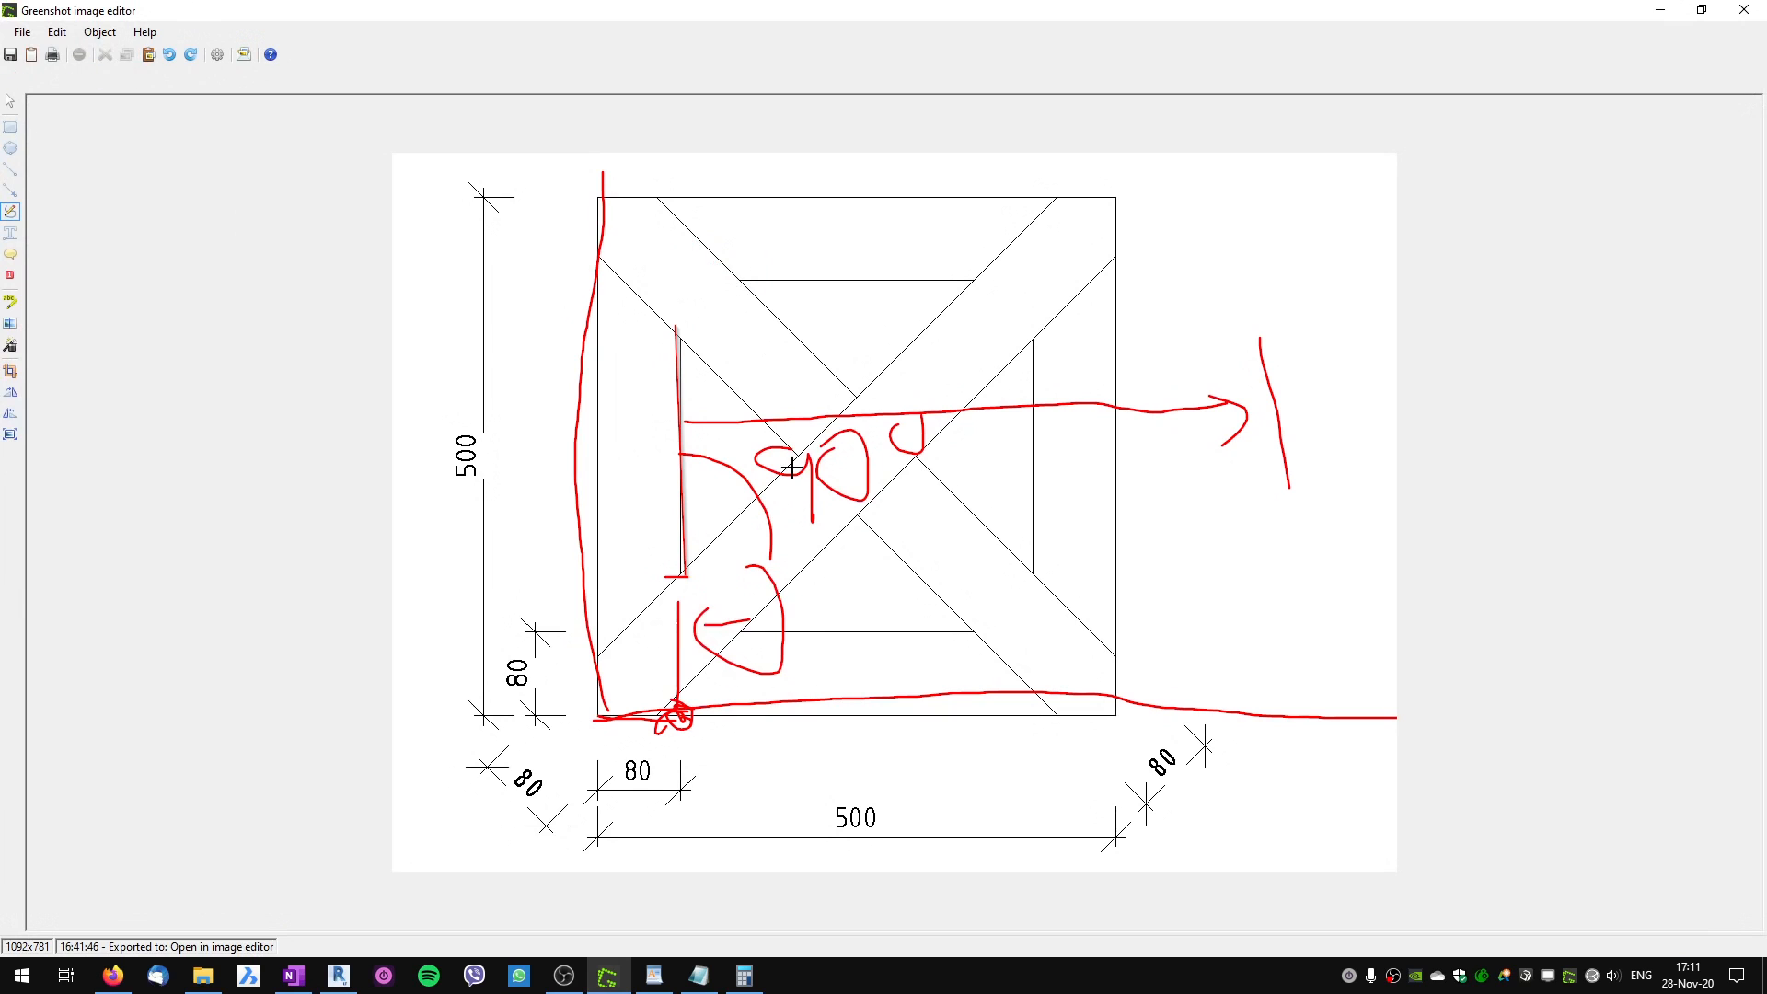
key(ctrl+z)
key(ctrl+z)
key(ctrl+z)
key(ctrl+z)
key(ctrl+z)
key(ctrl+z)
key(ctrl+z)
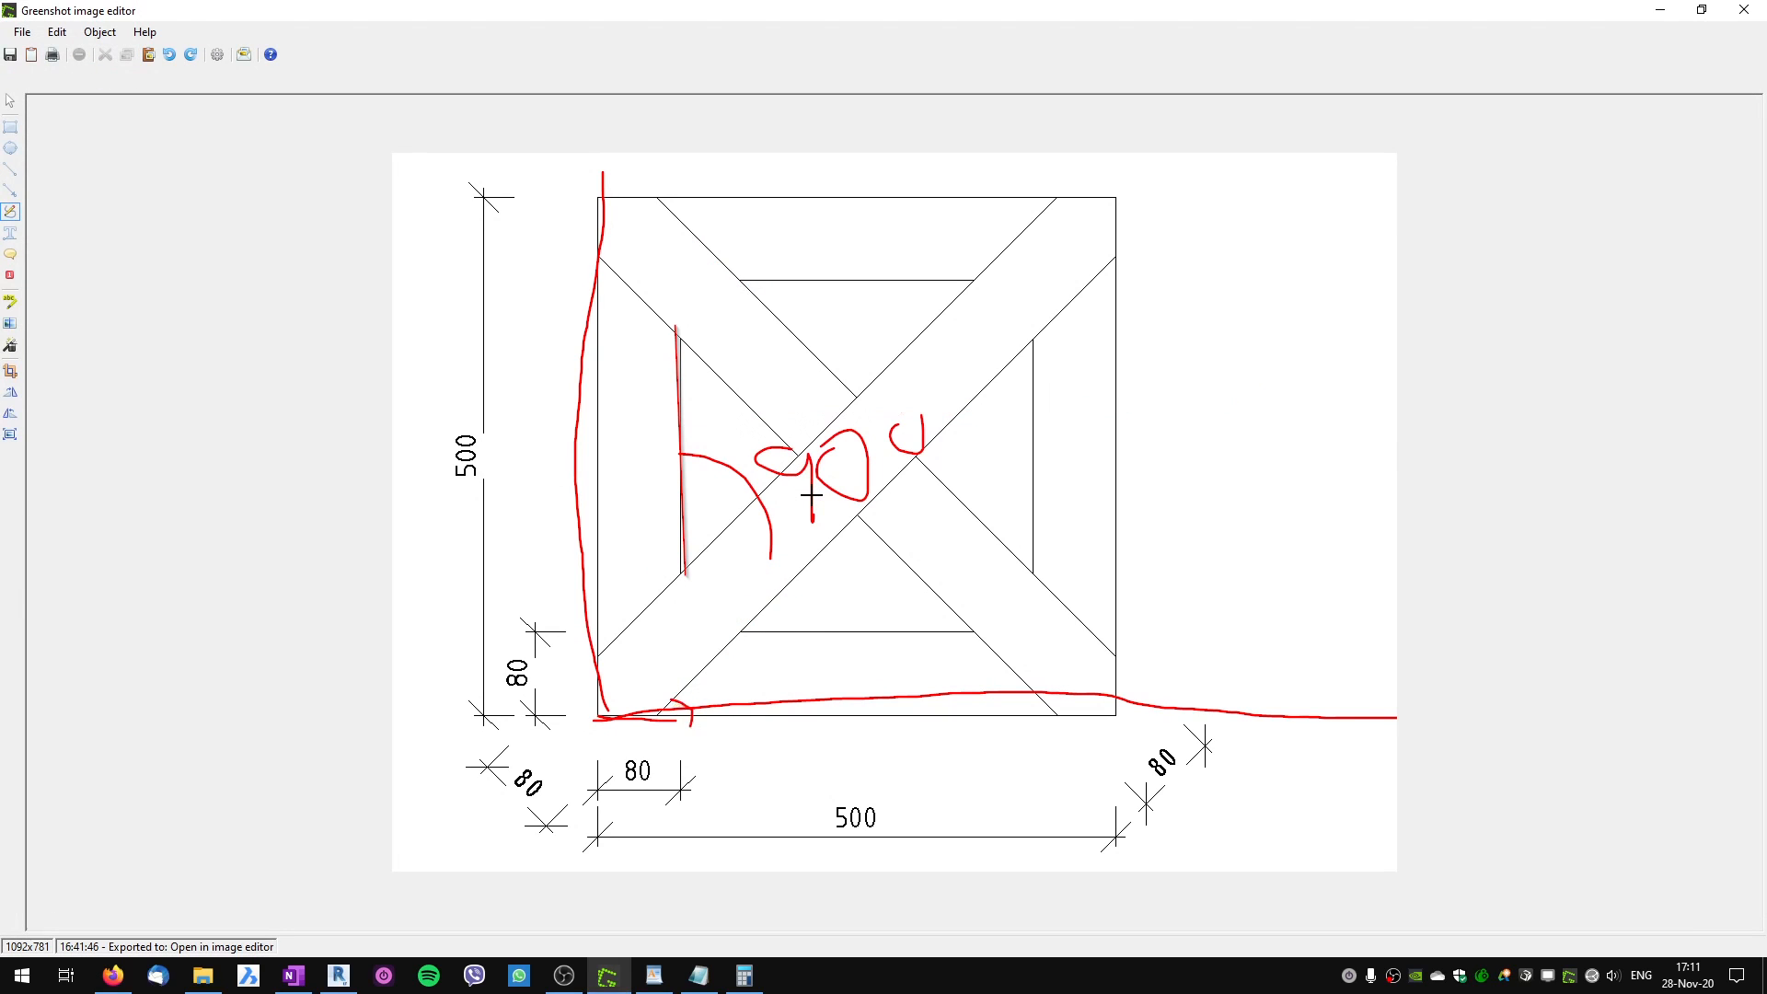
key(ctrl+z)
key(ctrl+z)
key(ctrl+z)
key(ctrl+z)
key(ctrl+z)
key(ctrl+z)
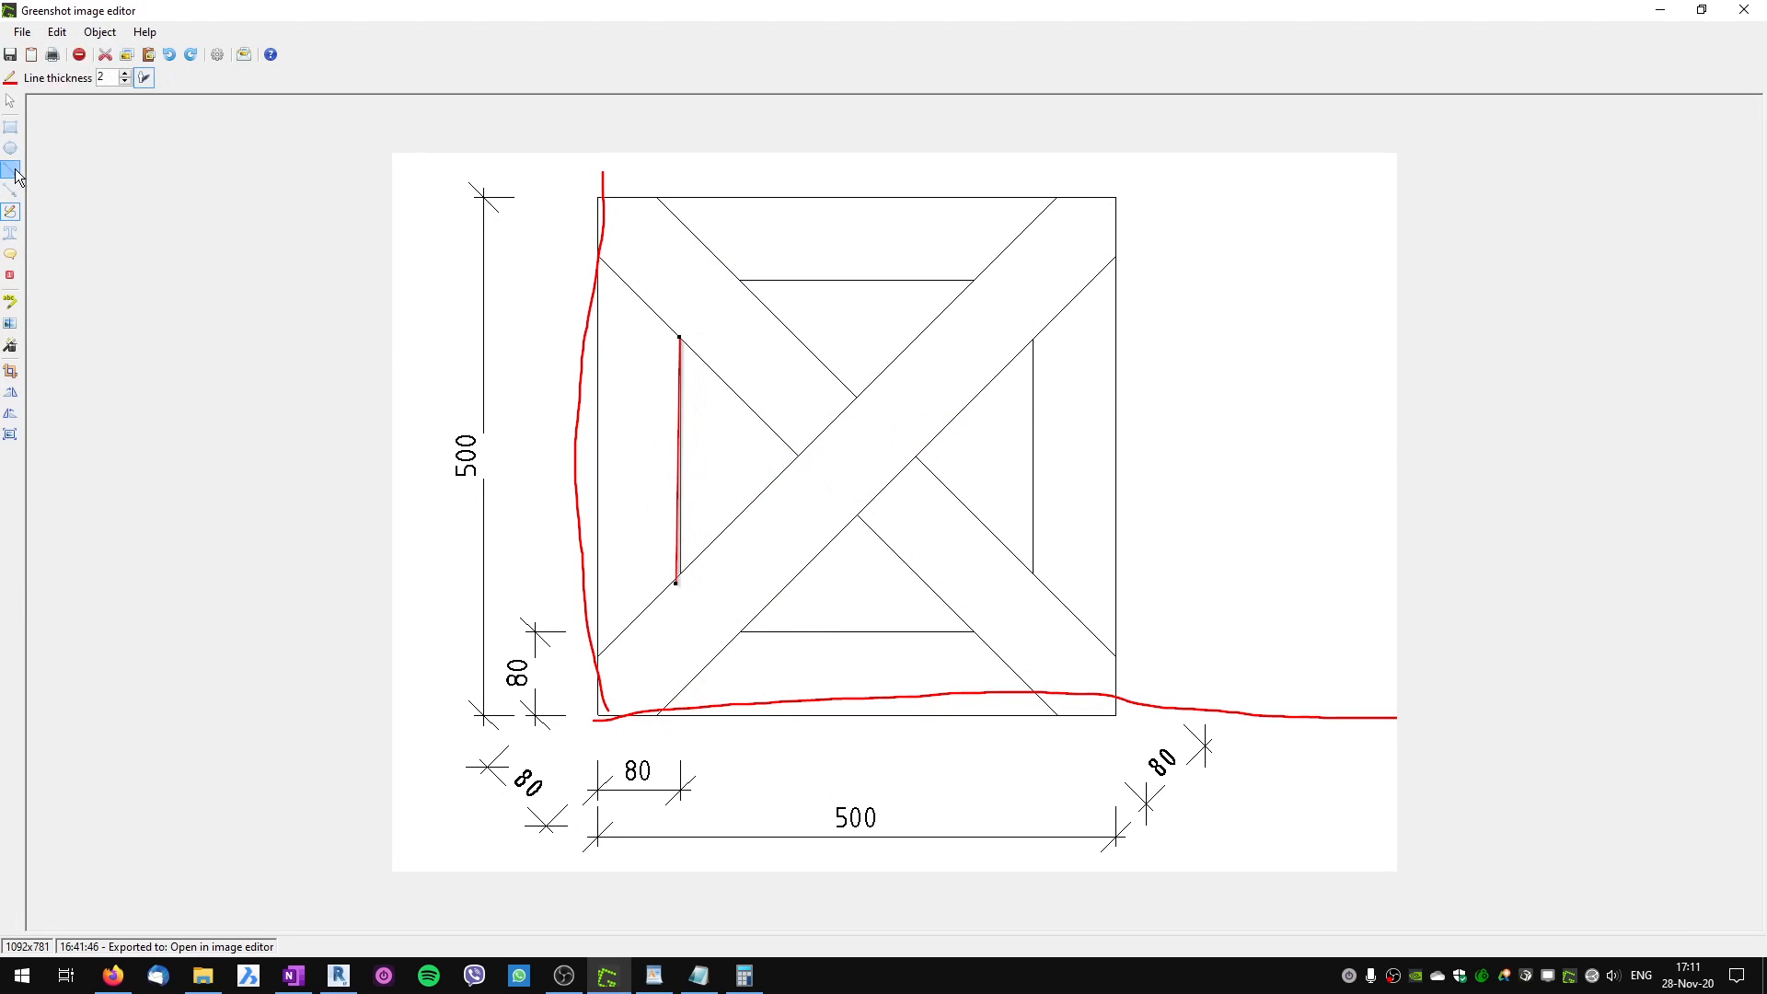
click(12, 171)
key(ctrl+z)
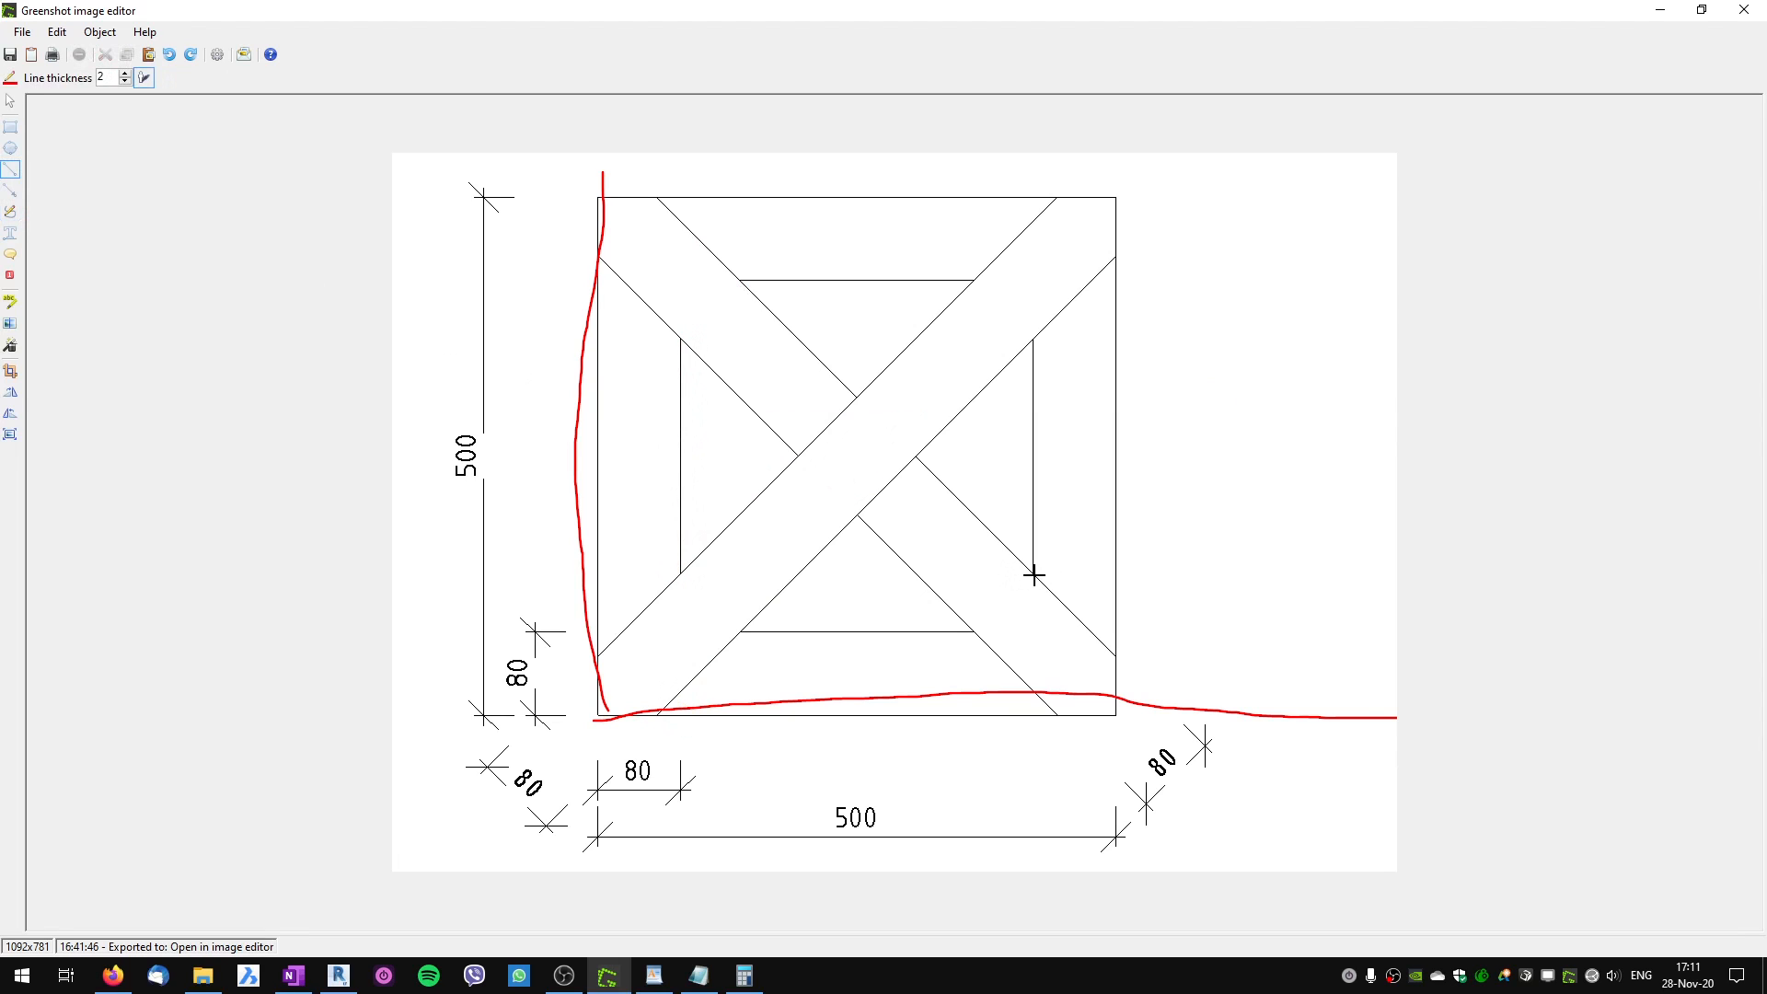
Trace the right inner vertical line, undo it, and trace the upper inner horizontal line with a straight red line.
drag(1034, 575, 1037, 345)
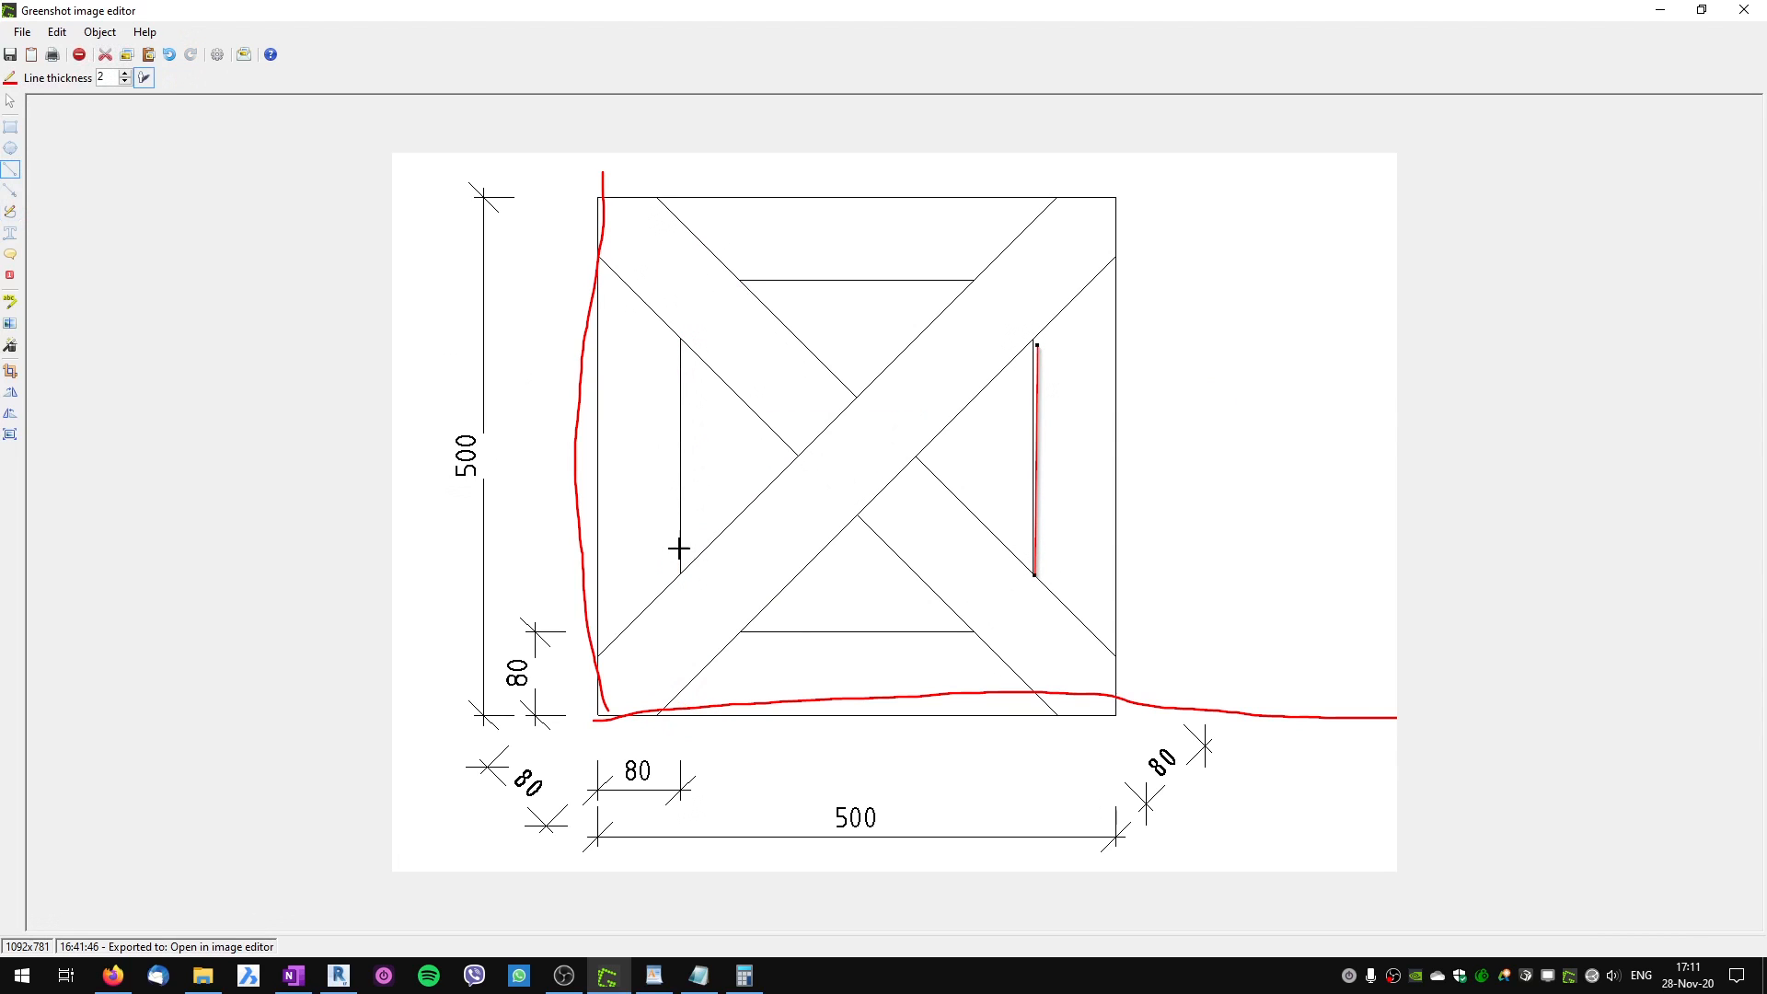
key(ctrl+z)
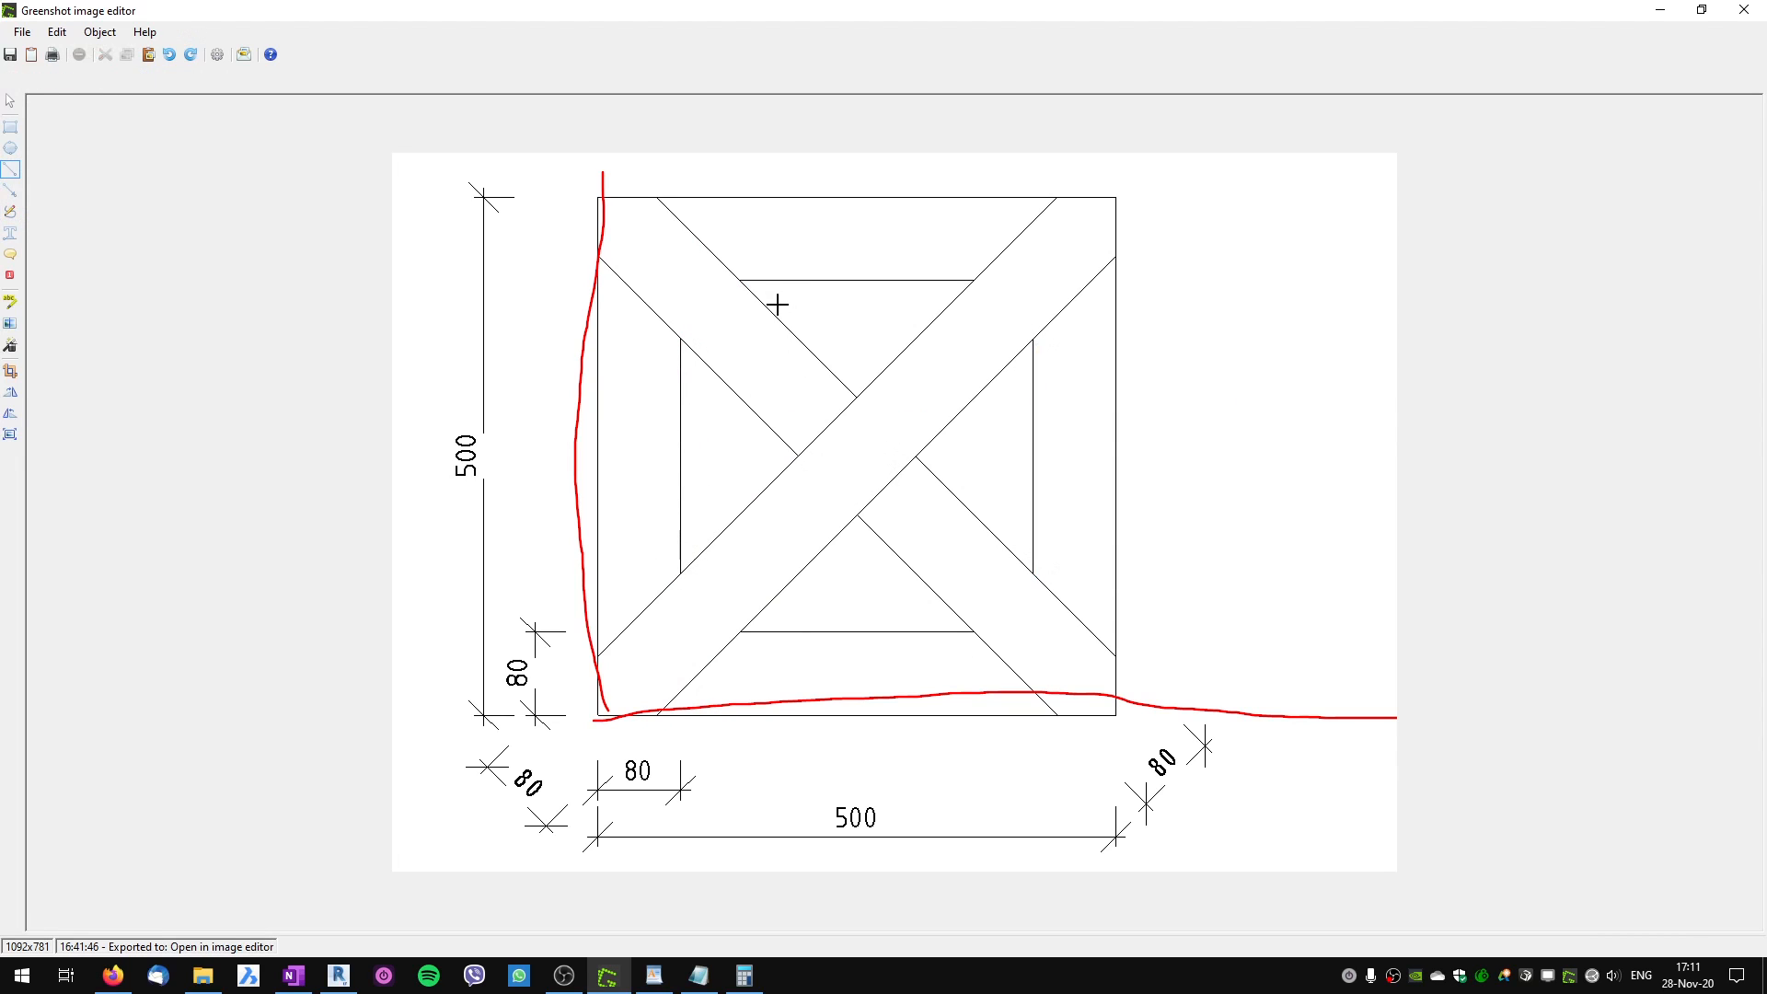
drag(738, 281, 976, 281)
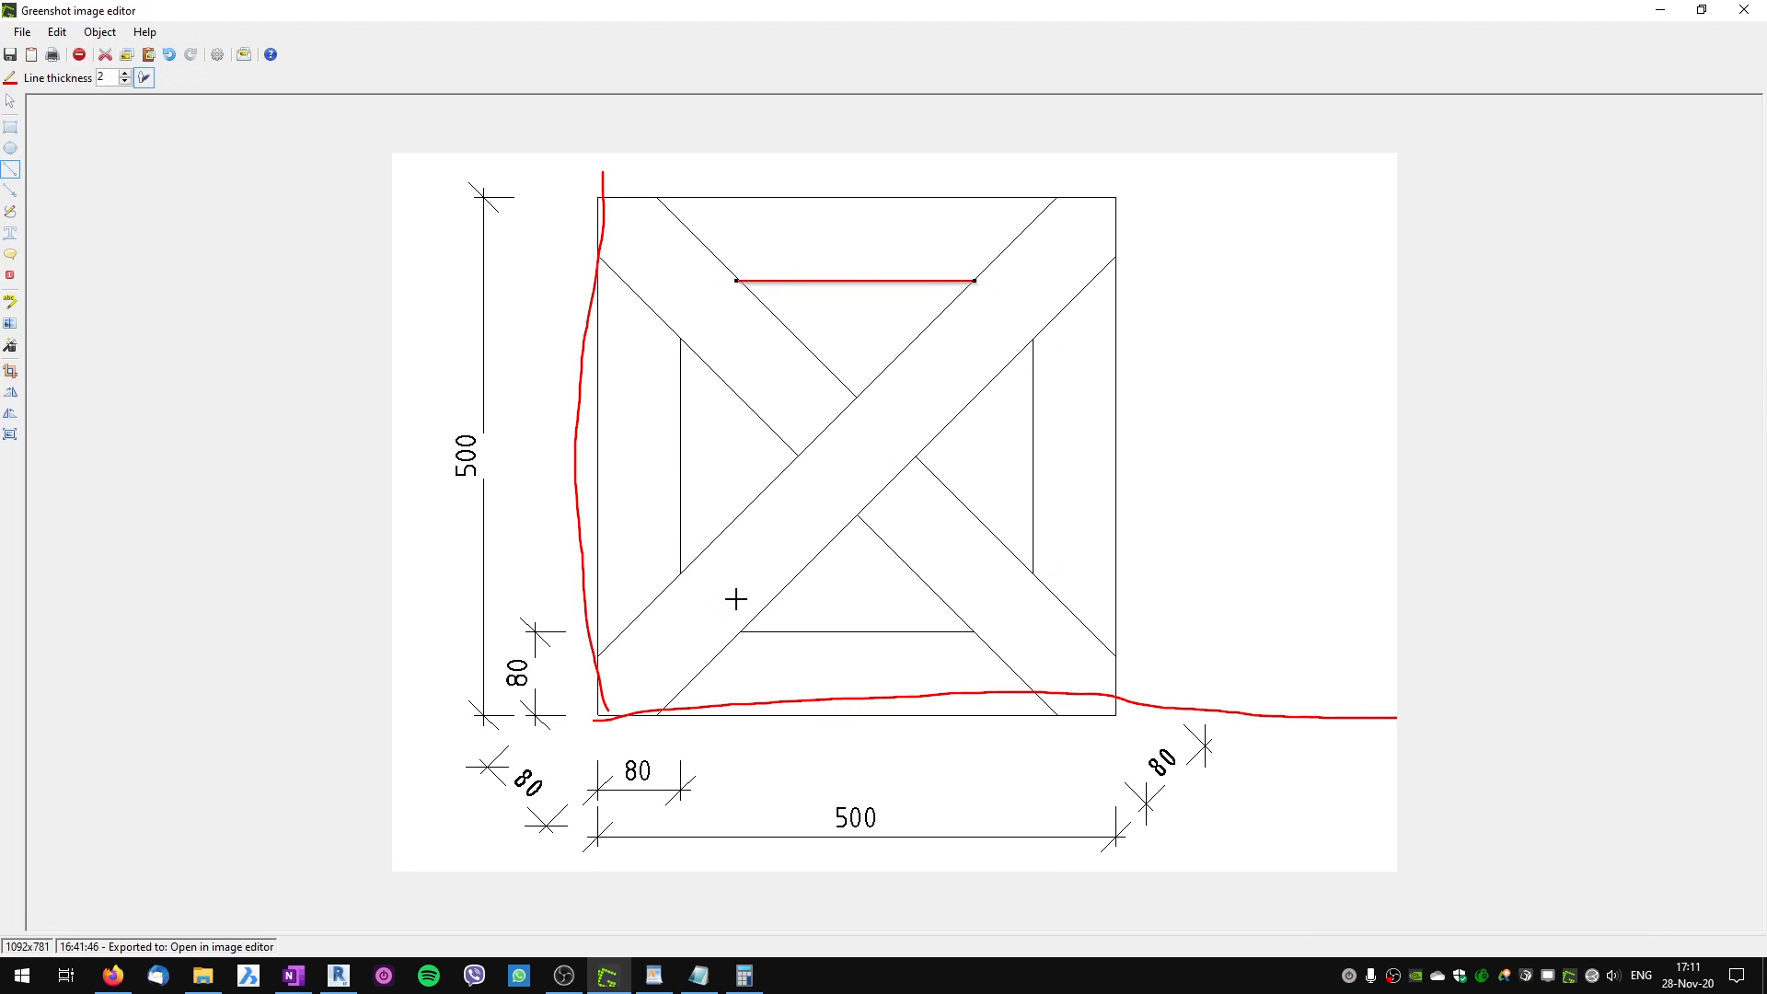
Circle the lower inner horizontal line freehand, sketch a double-headed arrow linking it to the upper one, and mark the lower-left origin corner.
click(10, 210)
mouse_move(779, 597)
mouse_down()
mouse_move(915, 710)
mouse_move(789, 589)
mouse_move(746, 580)
mouse_move(753, 295)
mouse_move(780, 323)
mouse_up()
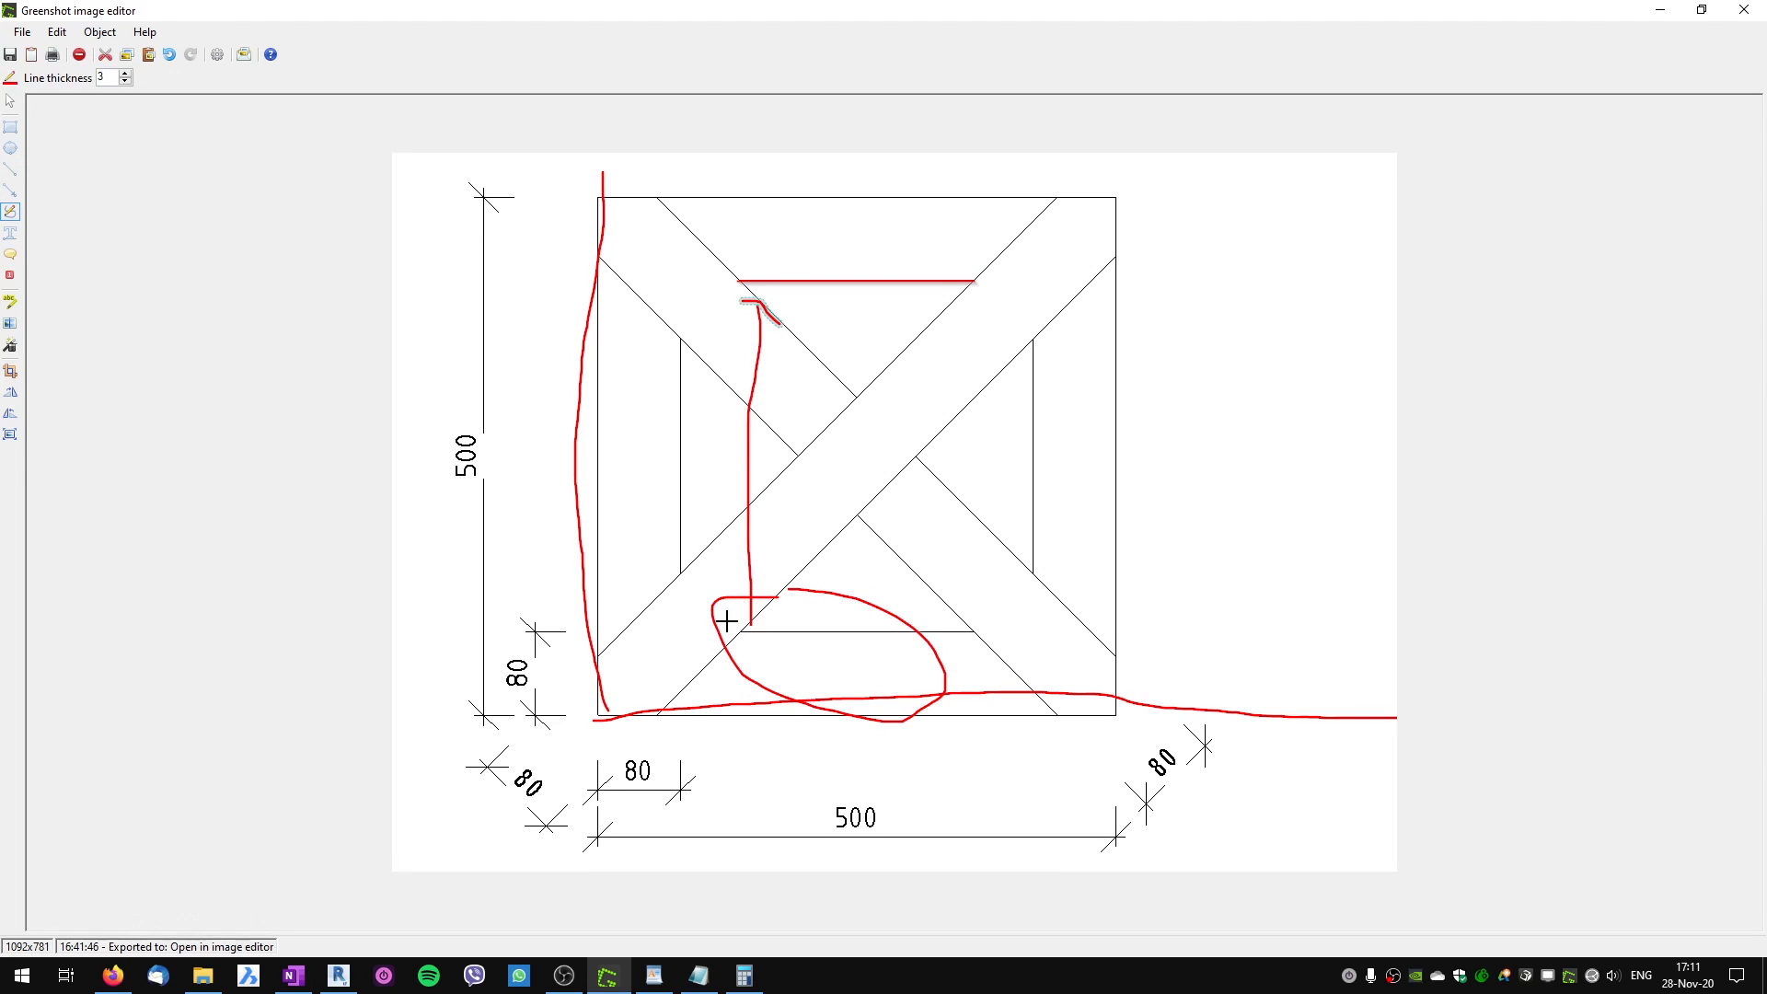
mouse_move(726, 613)
mouse_down()
mouse_move(773, 625)
mouse_move(785, 604)
mouse_up()
drag(594, 710, 573, 705)
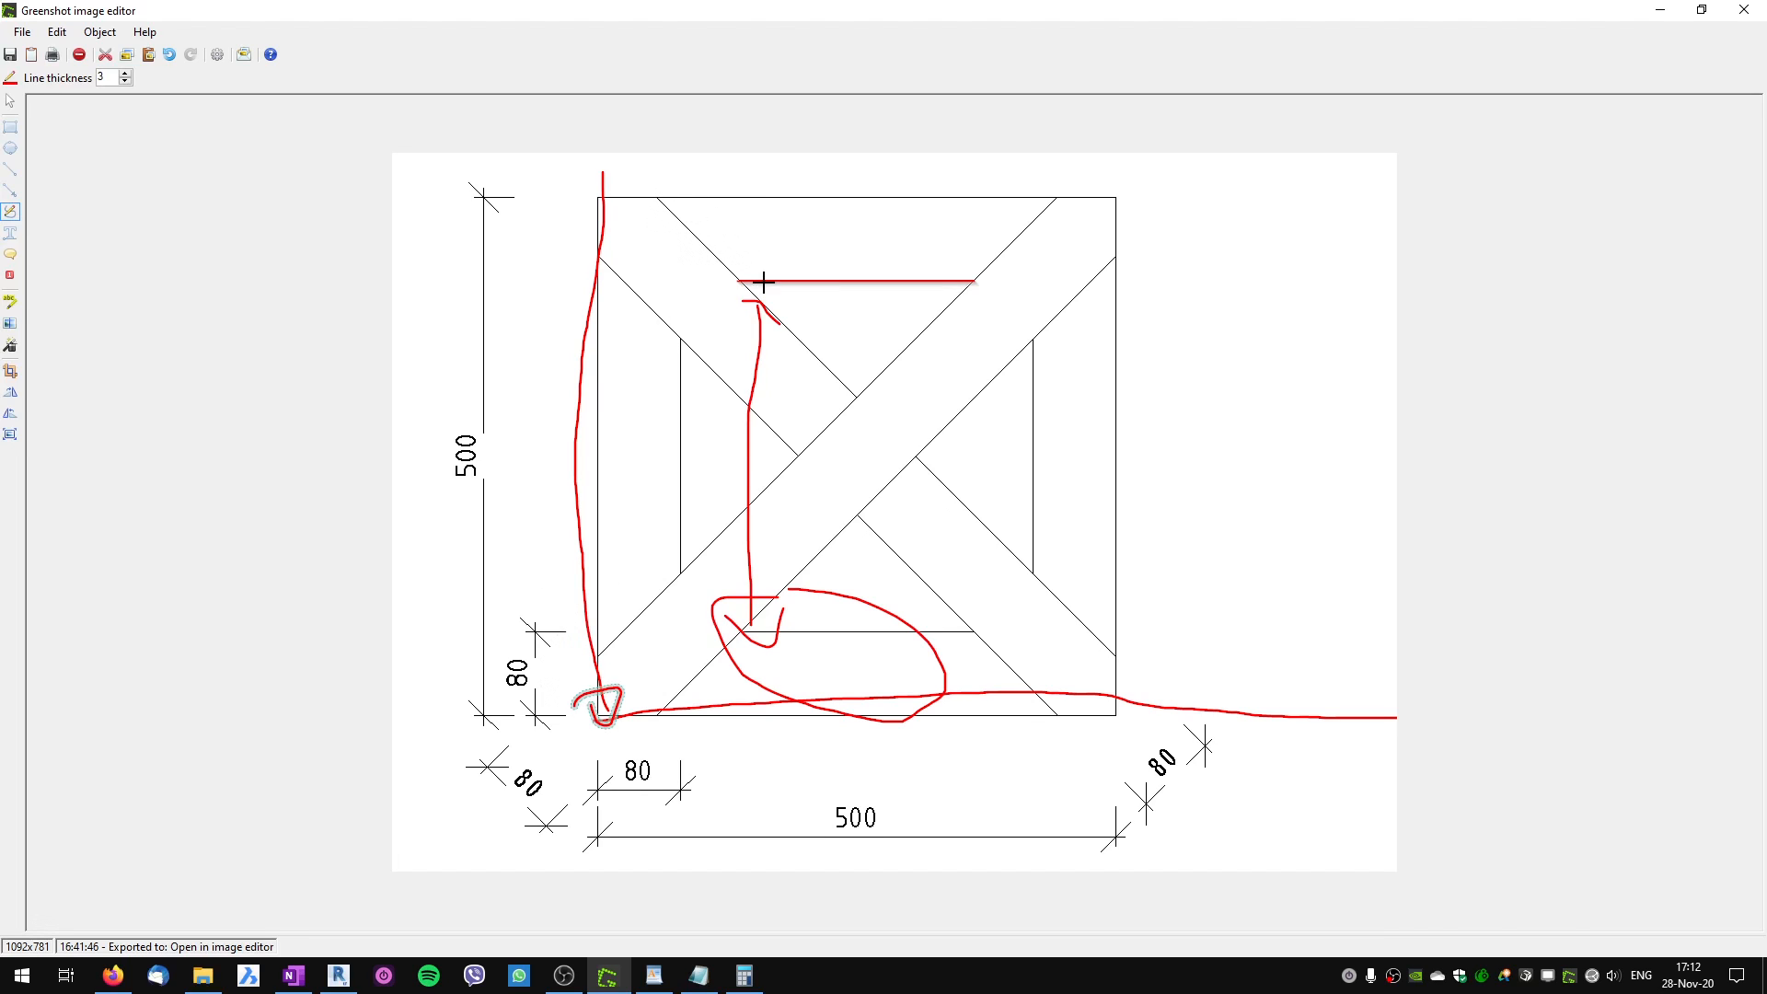
drag(612, 694, 622, 690)
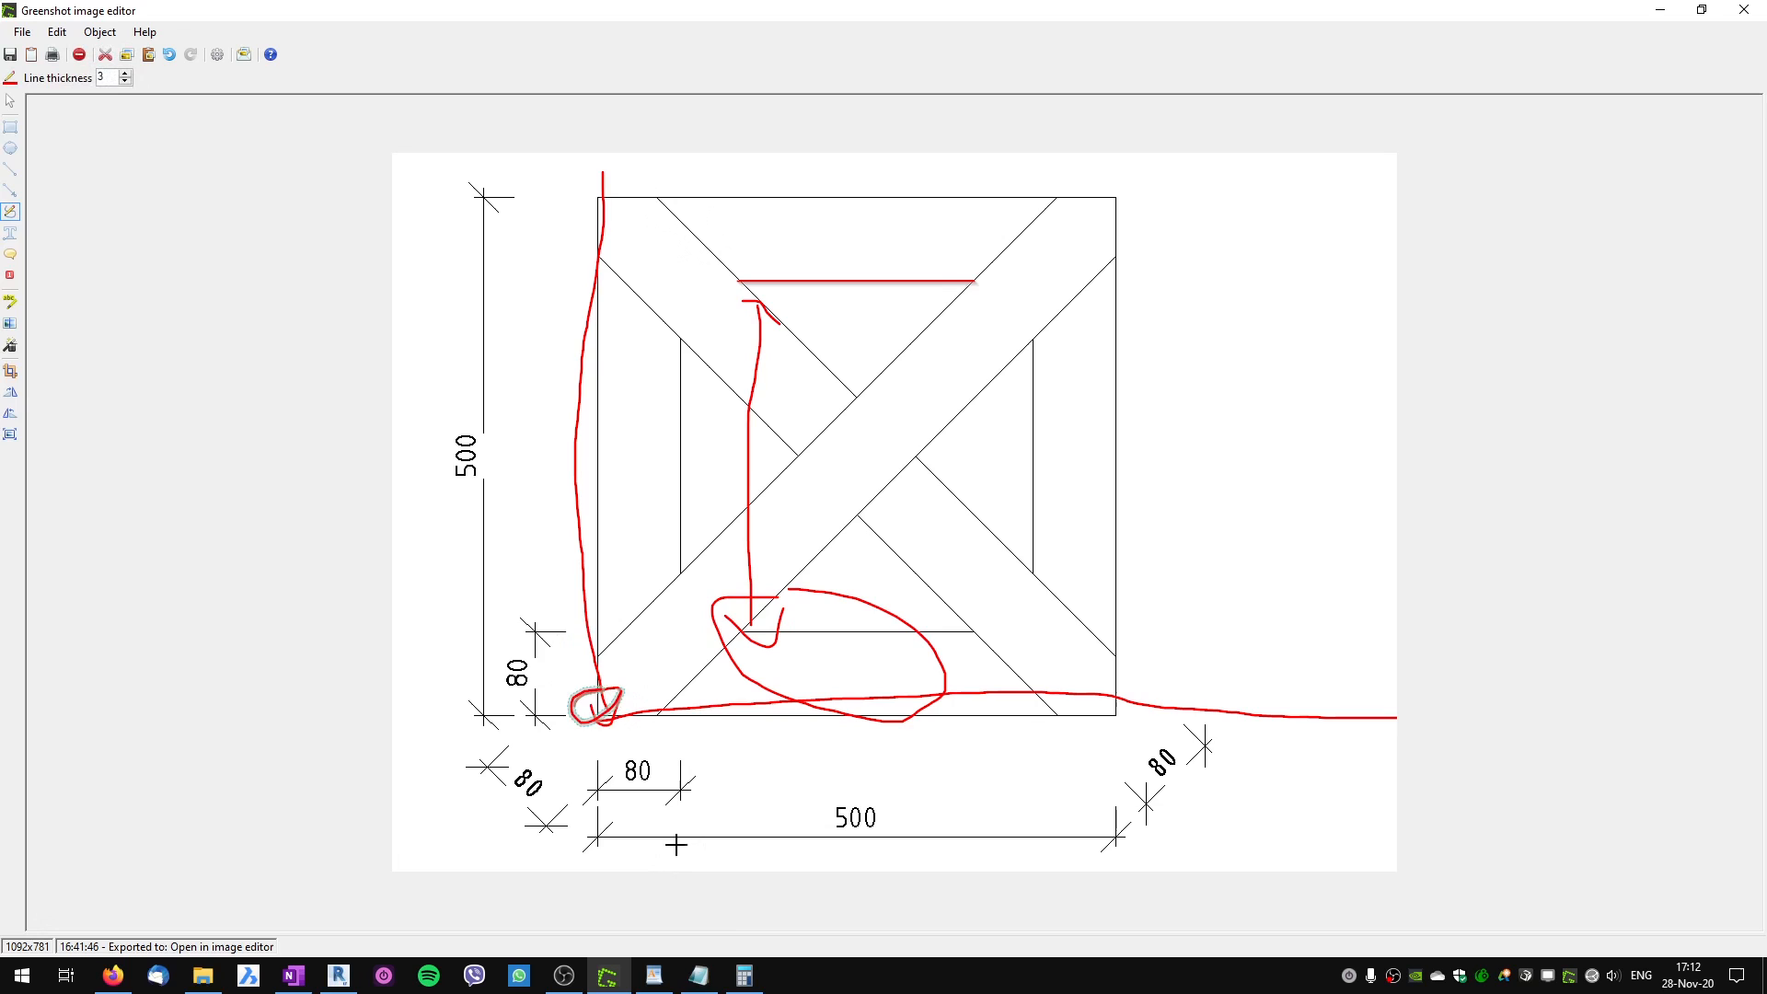
In the WordPad pattern file, copy the 0-degree subsquare line to a new last line and change its origin to 0,420.
click(671, 981)
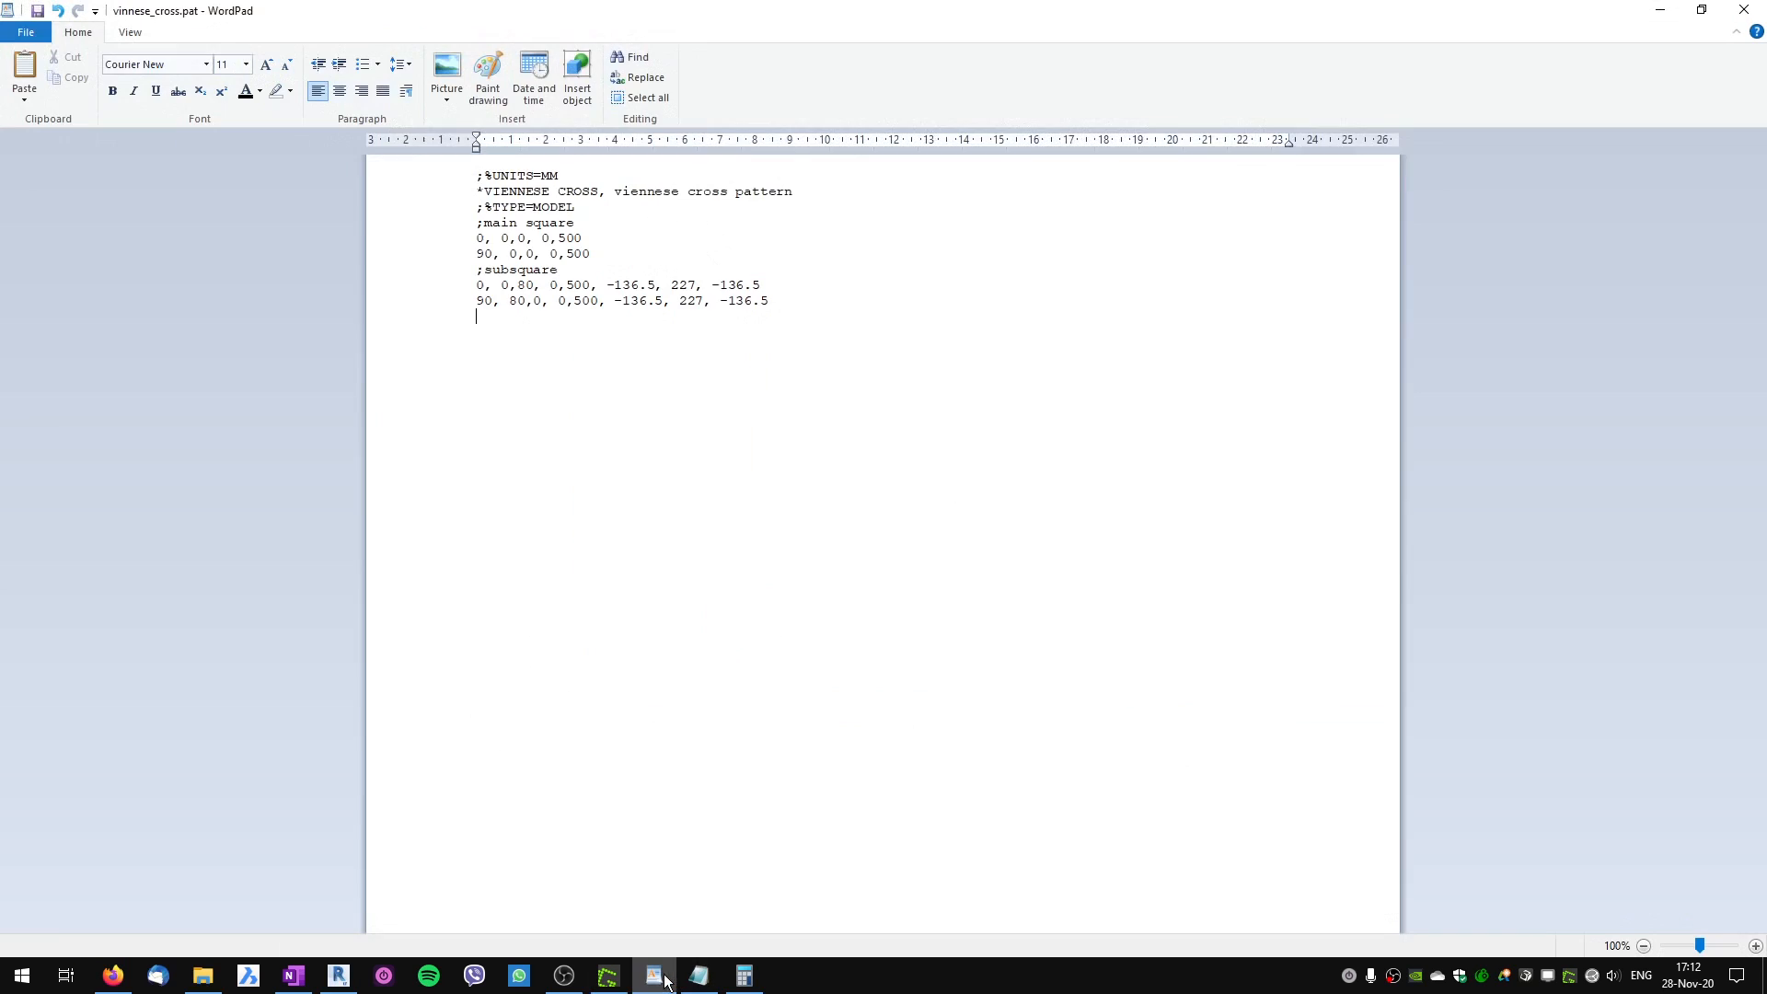
drag(771, 285, 457, 298)
key(ctrl+c)
click(788, 299)
key(ctrl+v)
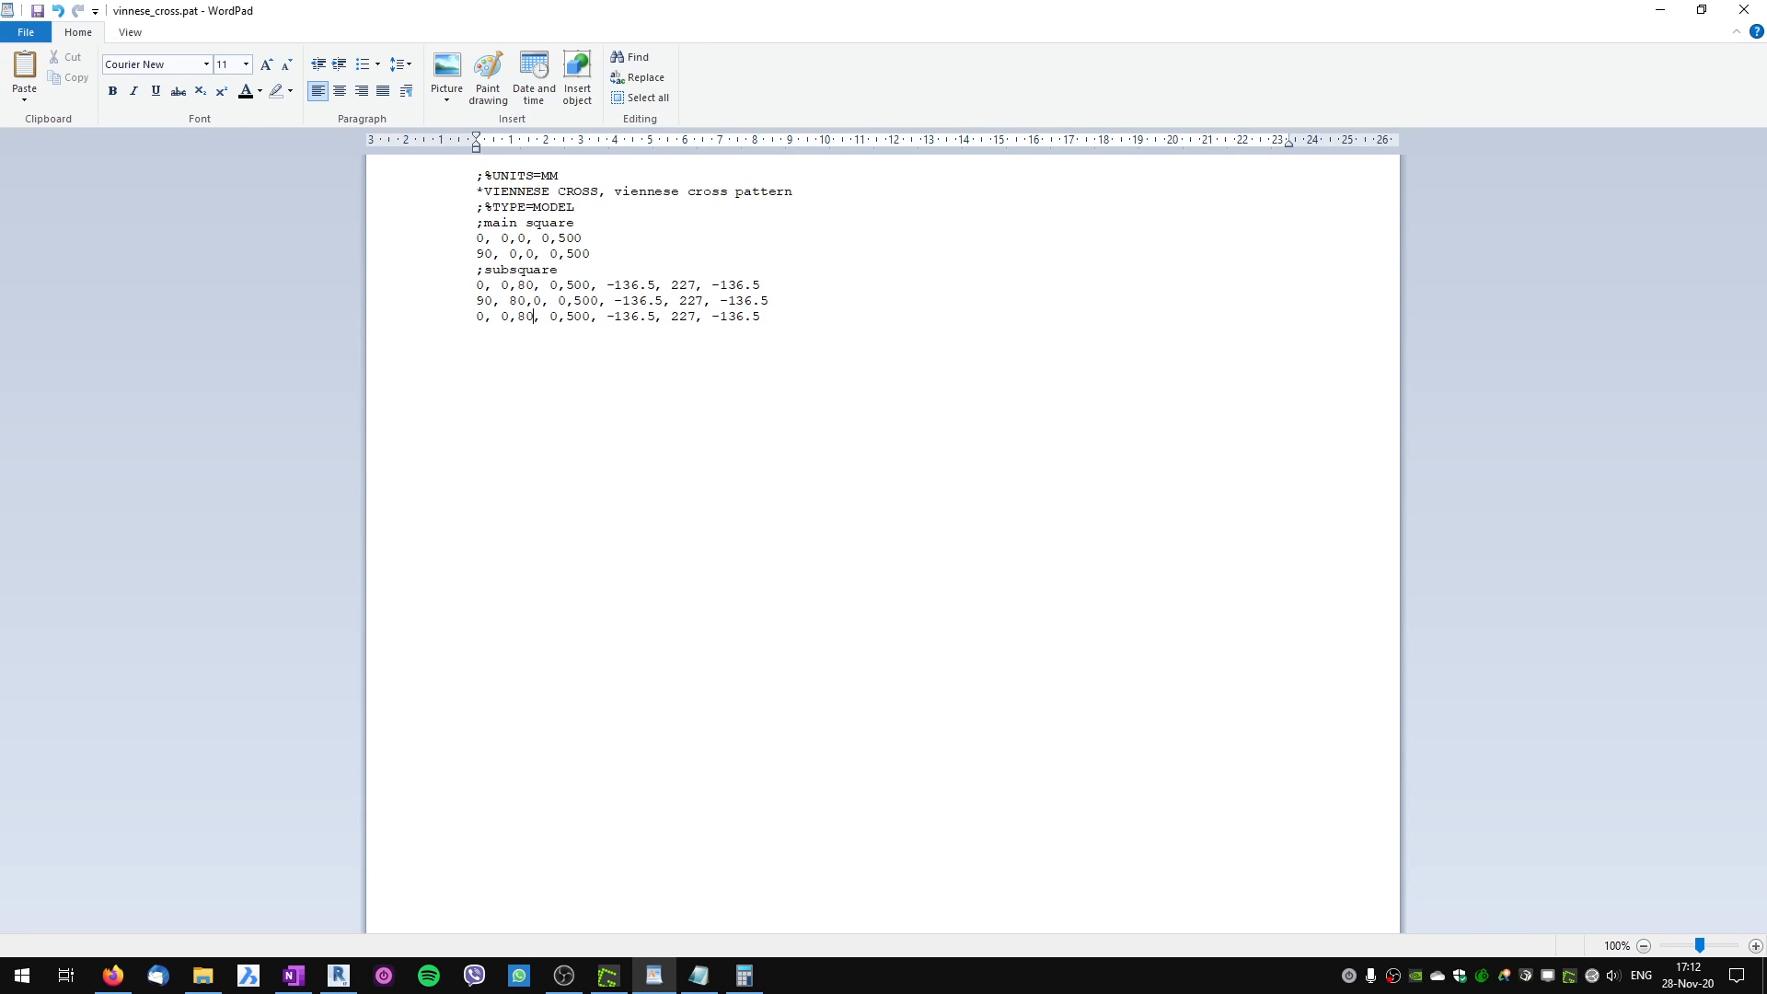
key(BackSpace)
key(BackSpace)
text(420)
In Greenshot, mark the heights of the lower and upper inner horizontal lines on the square's left edge.
key(alt+Tab)
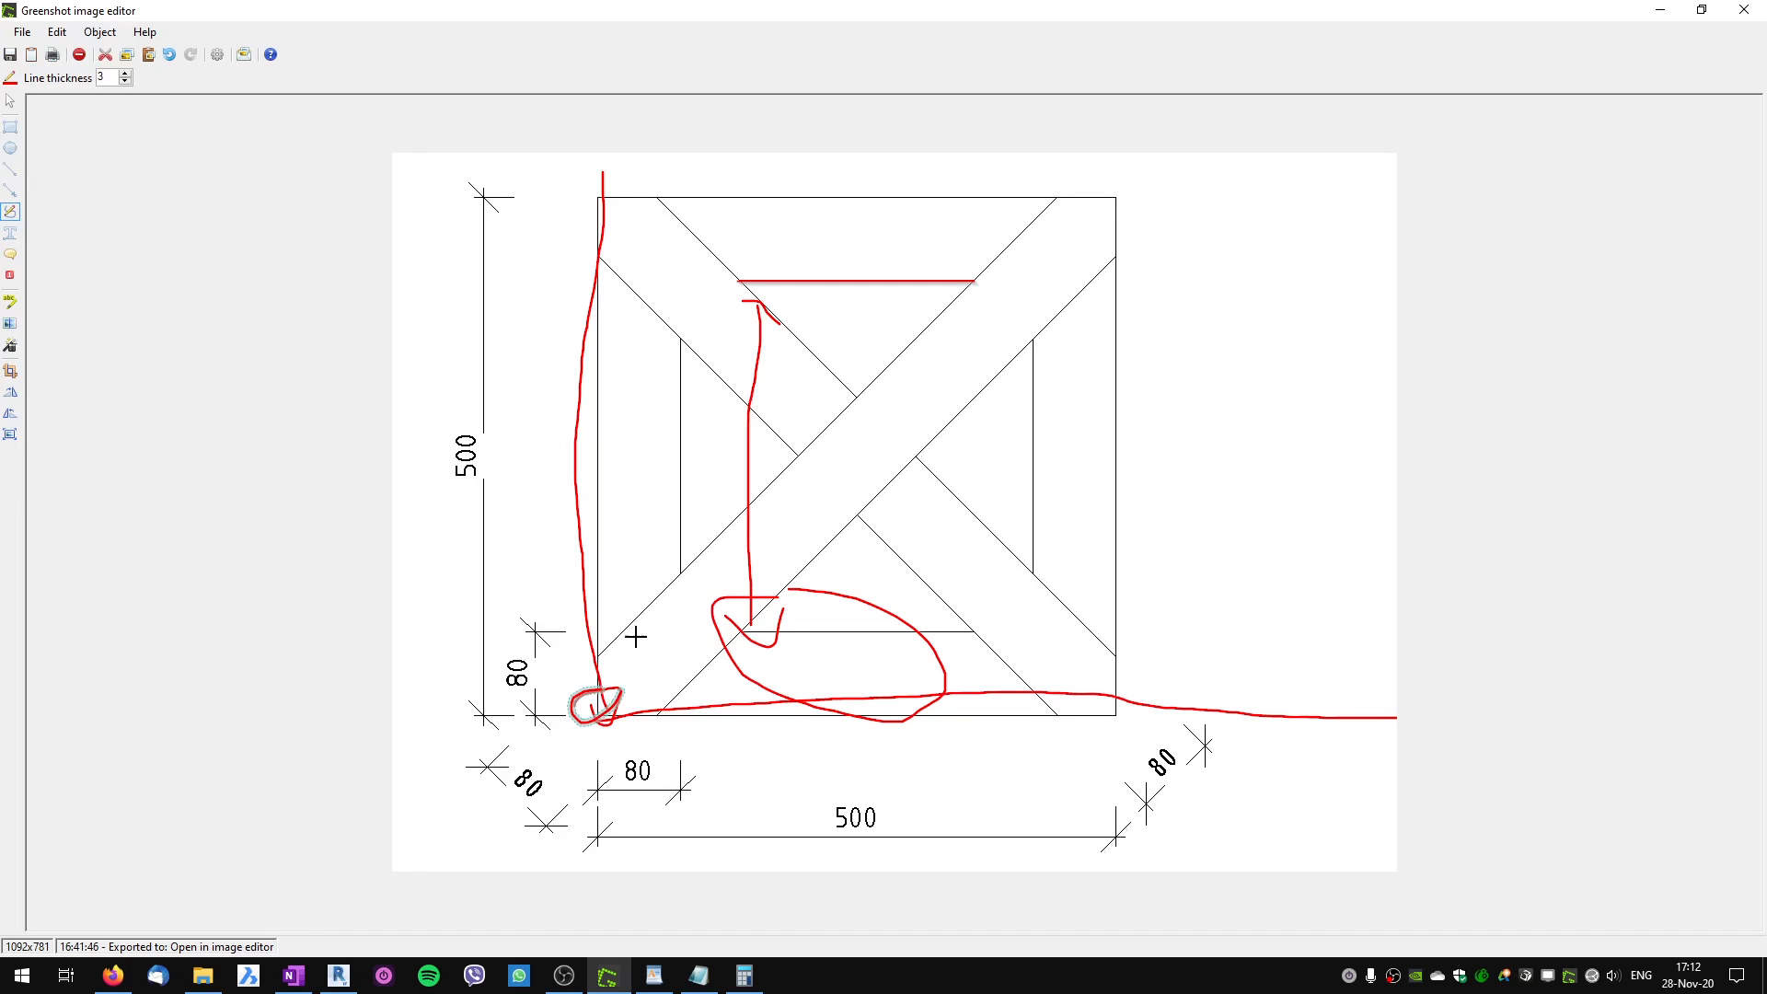
key(Escape)
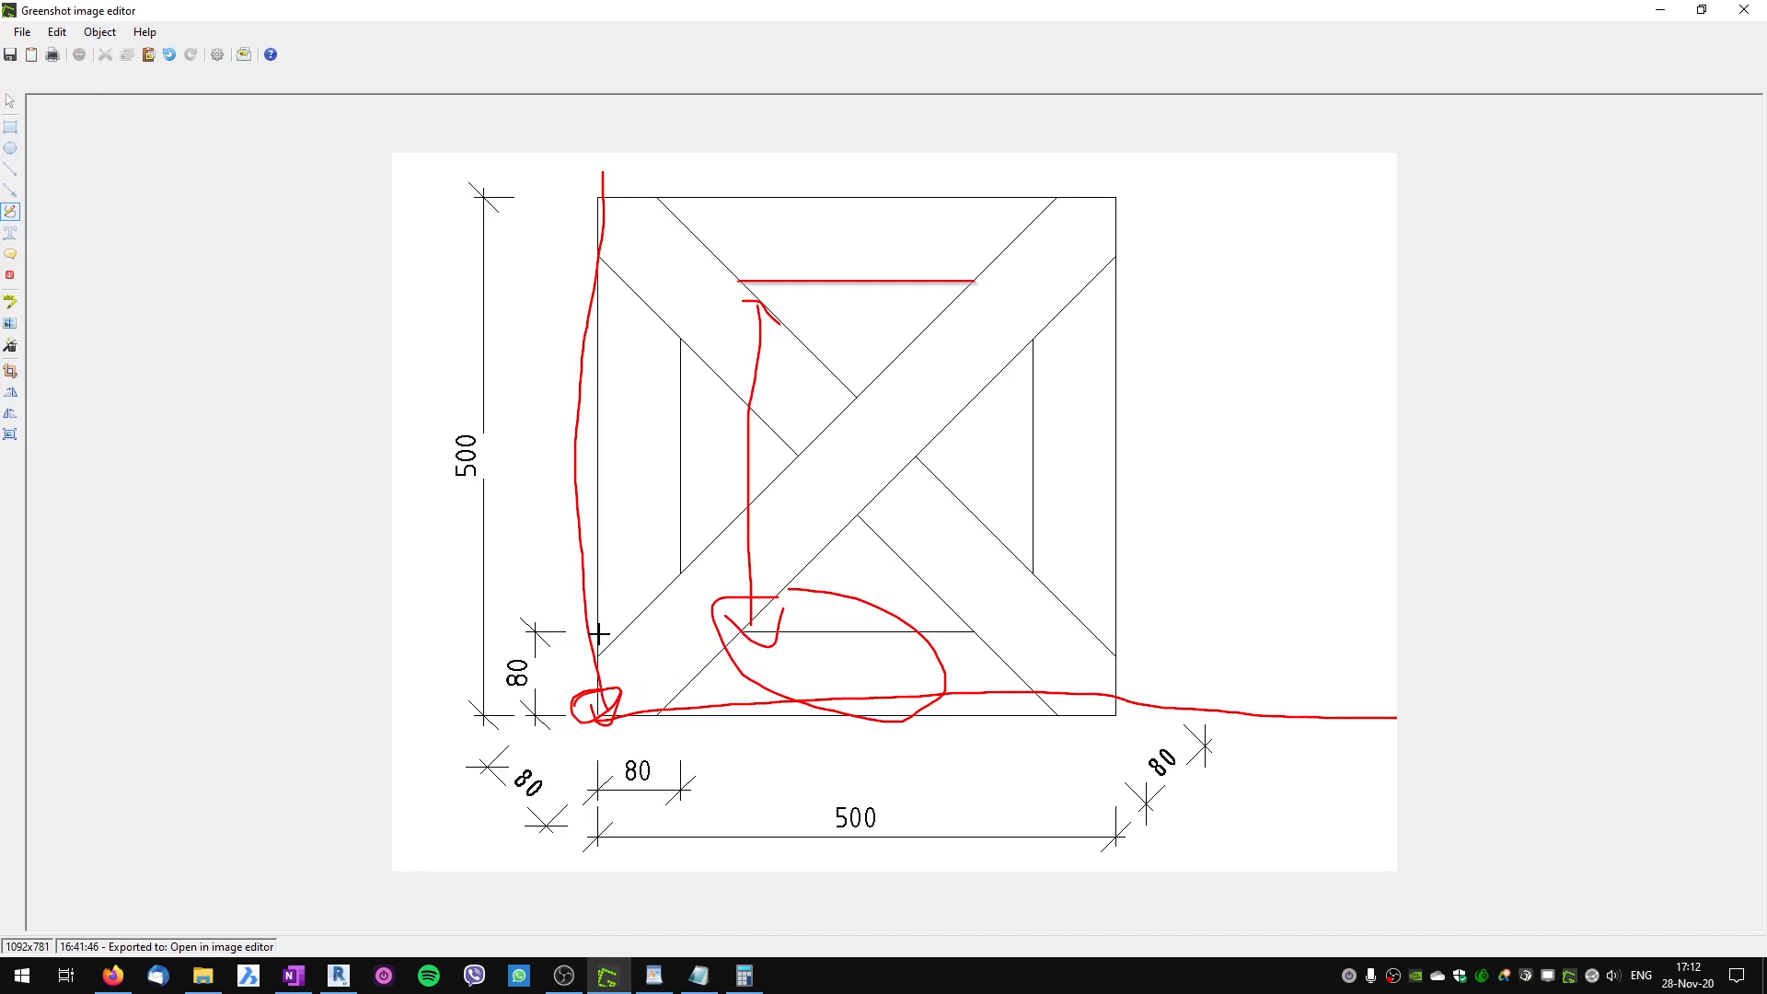
drag(605, 635, 603, 635)
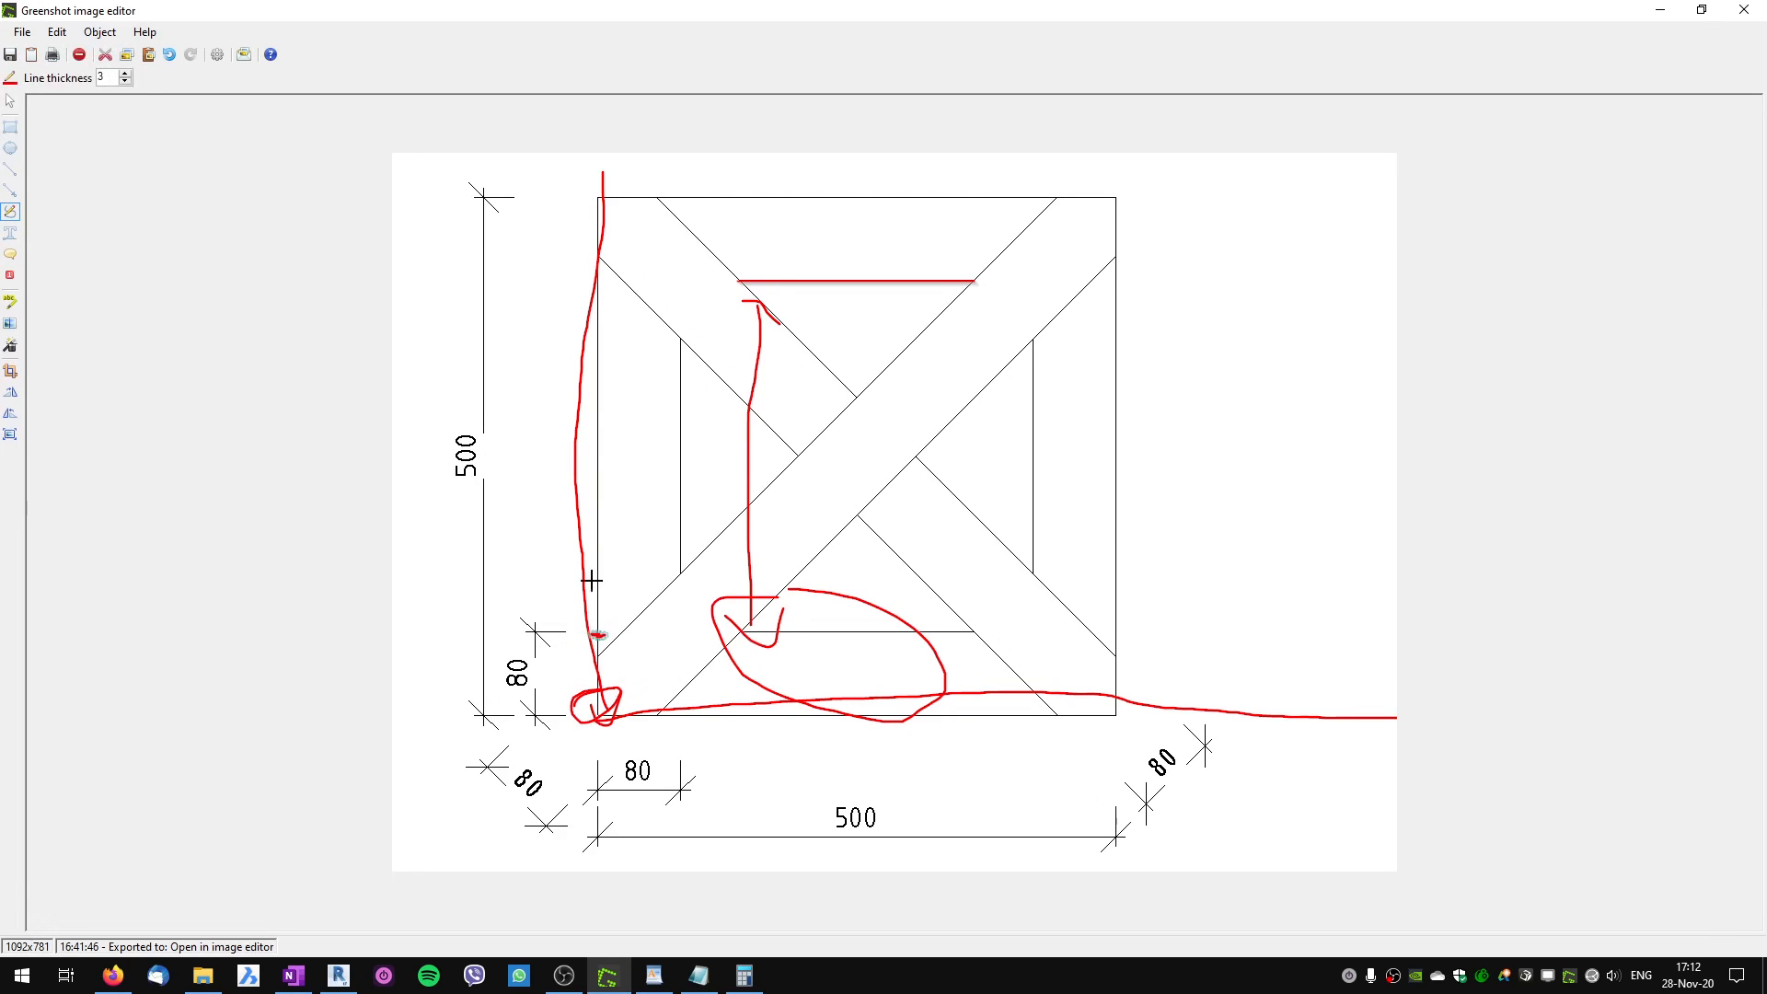
drag(595, 271, 589, 272)
Trace the right and left inner vertical lines freehand and mark their horizontal positions on the square's bottom edge.
mouse_move(1034, 571)
mouse_down()
mouse_move(1058, 451)
mouse_move(1044, 340)
mouse_up()
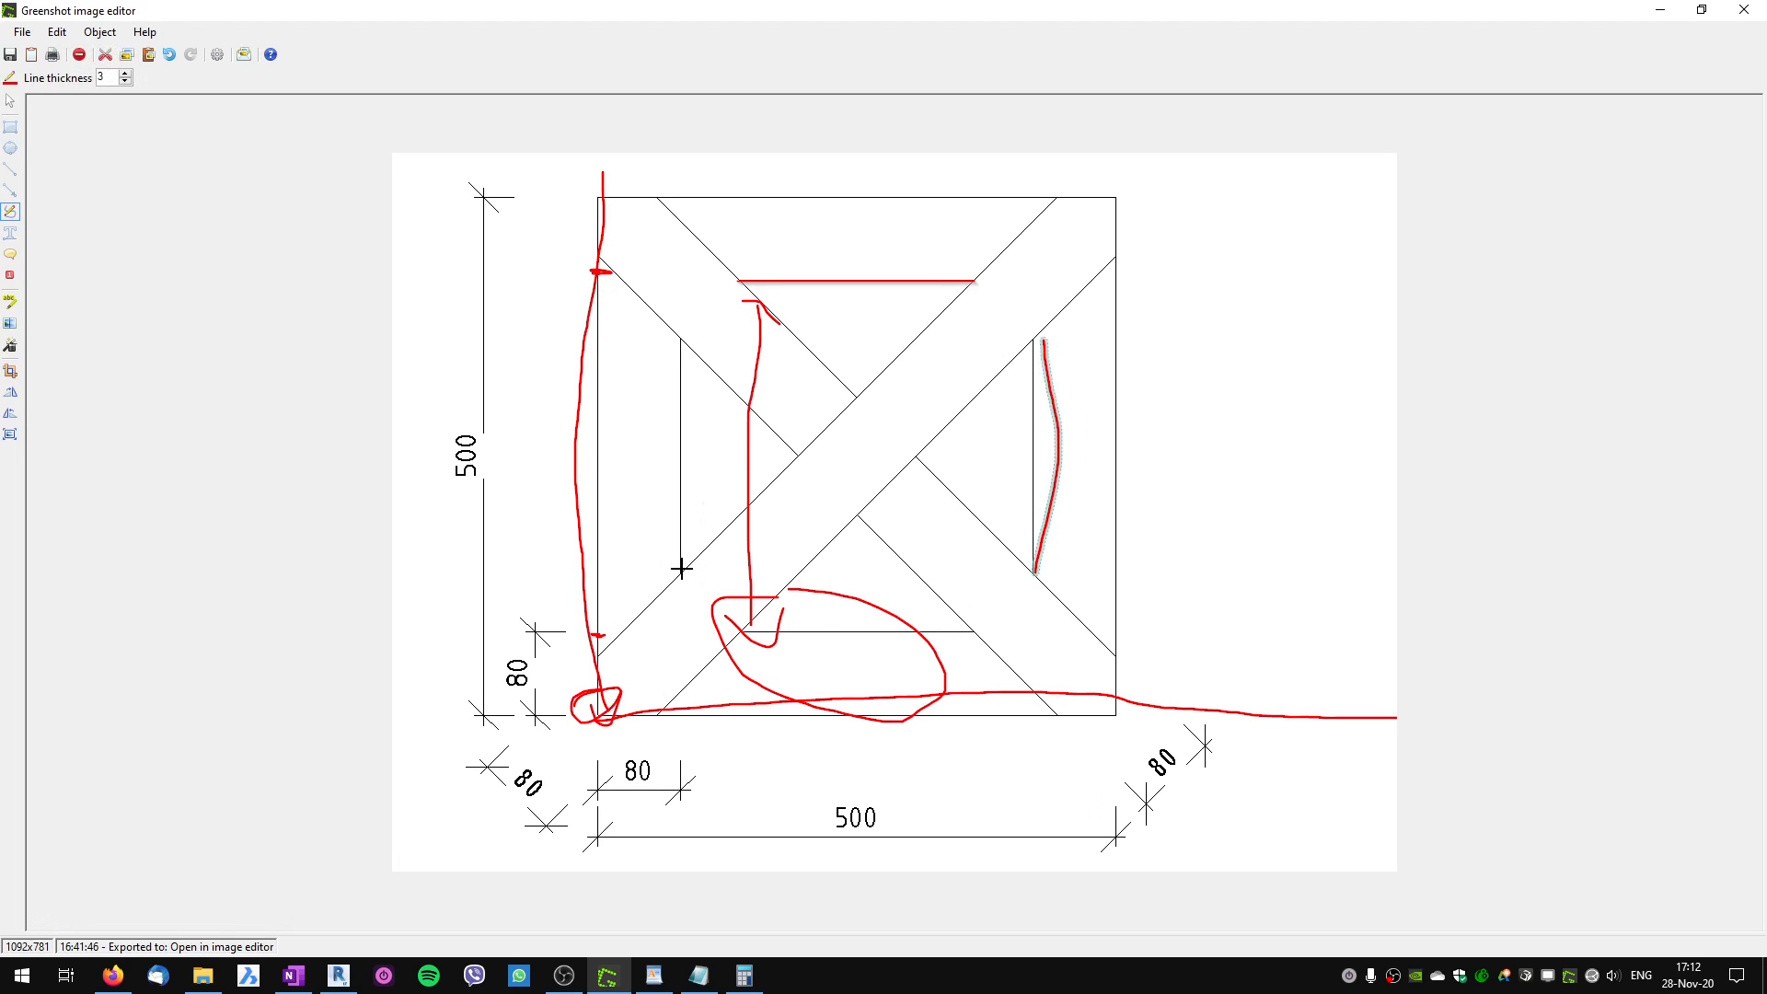
drag(681, 355, 681, 573)
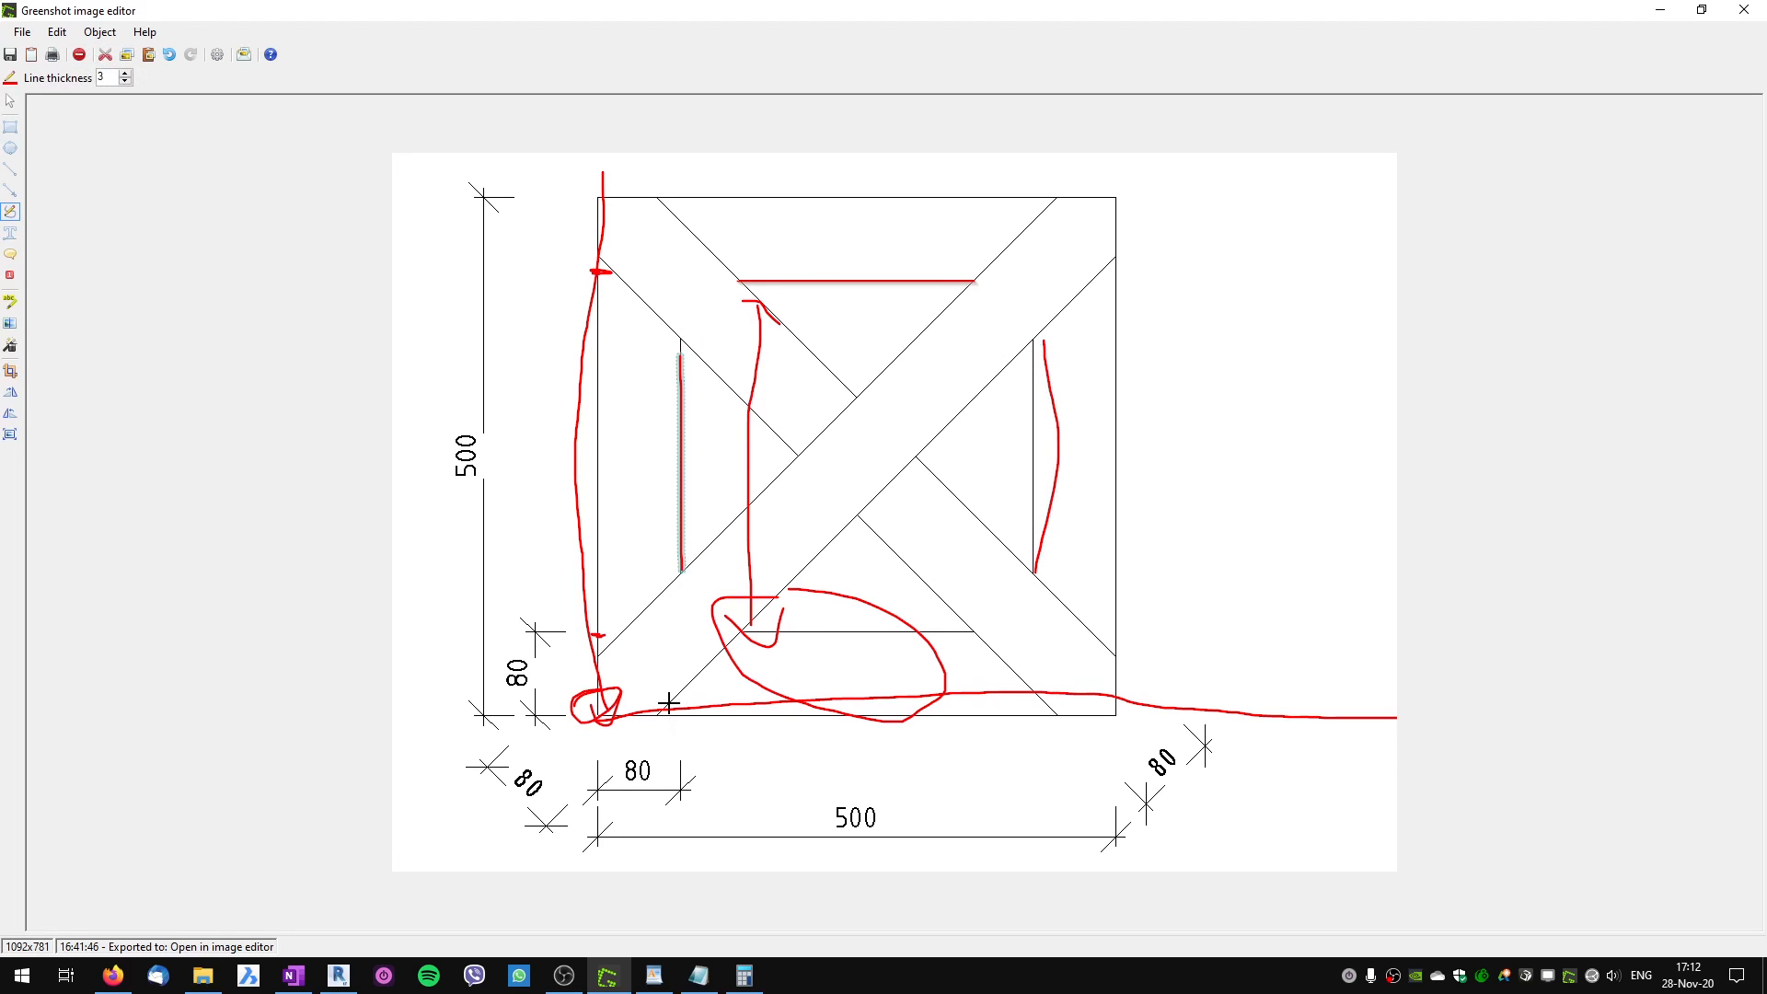
drag(673, 713, 675, 719)
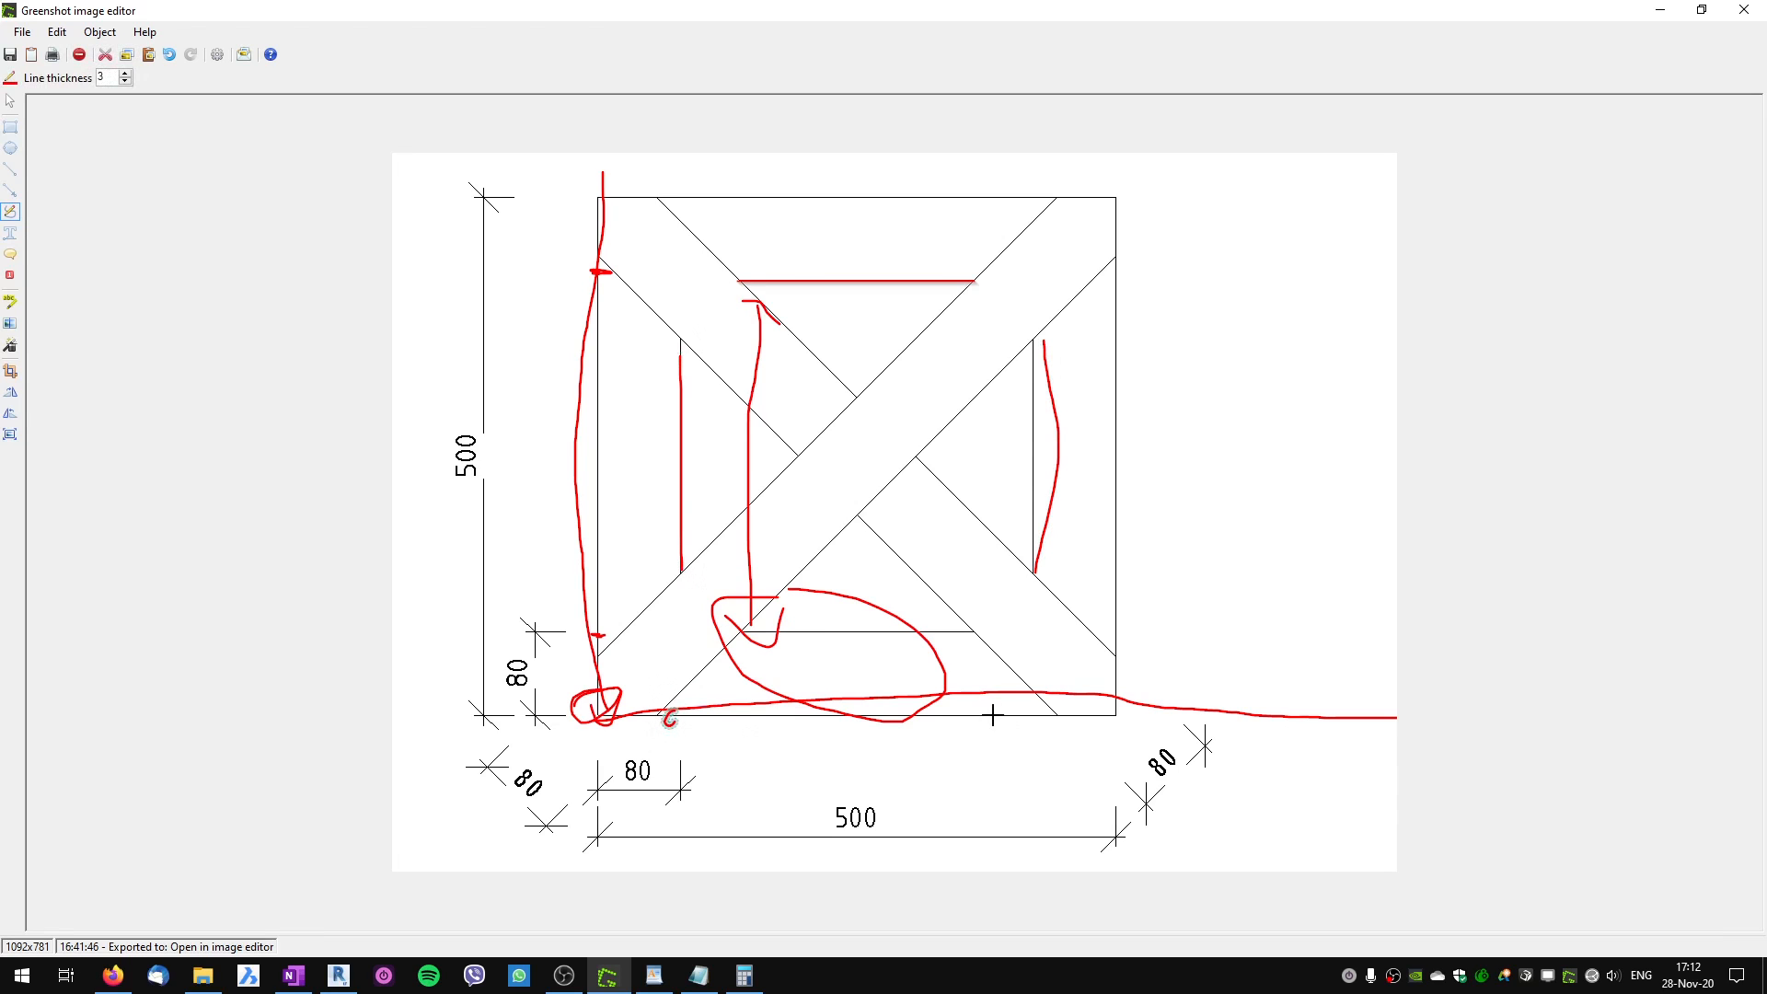
drag(1016, 720, 1020, 729)
Sketch a double-headed distance arrow below the bottom edge, from the origin to the right inner line's mark, and write 42 beneath it.
mouse_move(584, 742)
mouse_down()
mouse_move(1022, 748)
mouse_move(905, 764)
mouse_up()
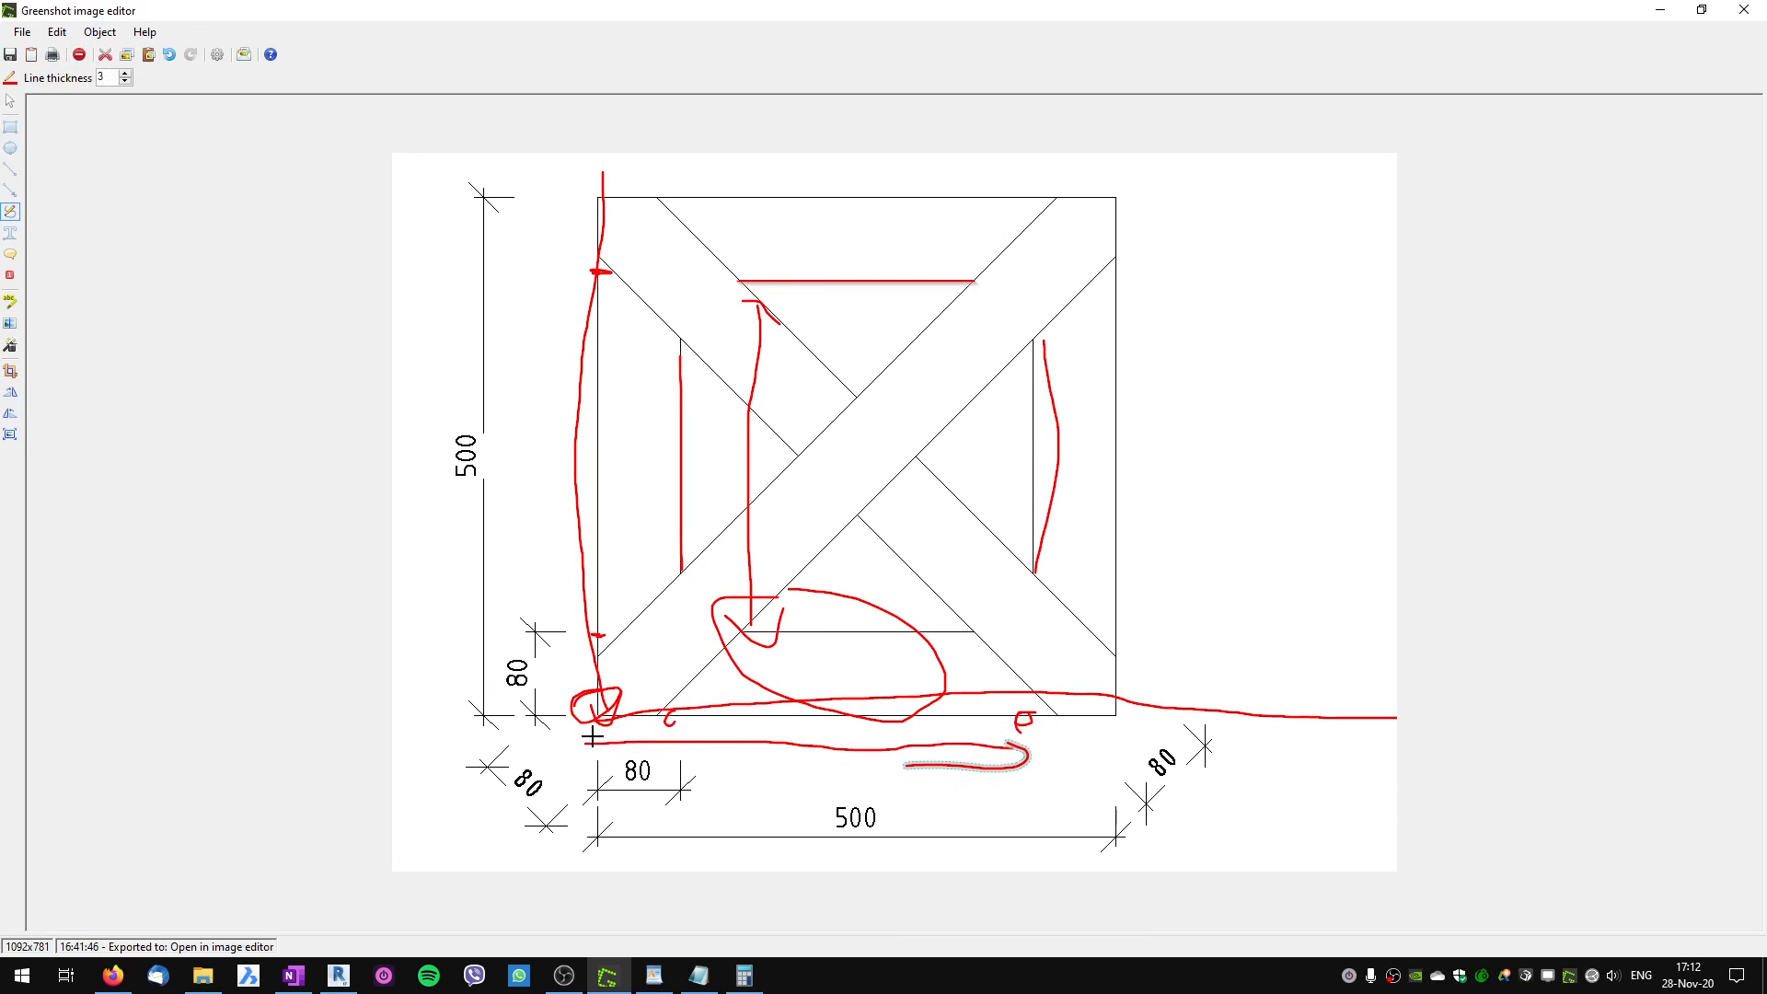
drag(586, 741, 754, 814)
drag(807, 759, 813, 826)
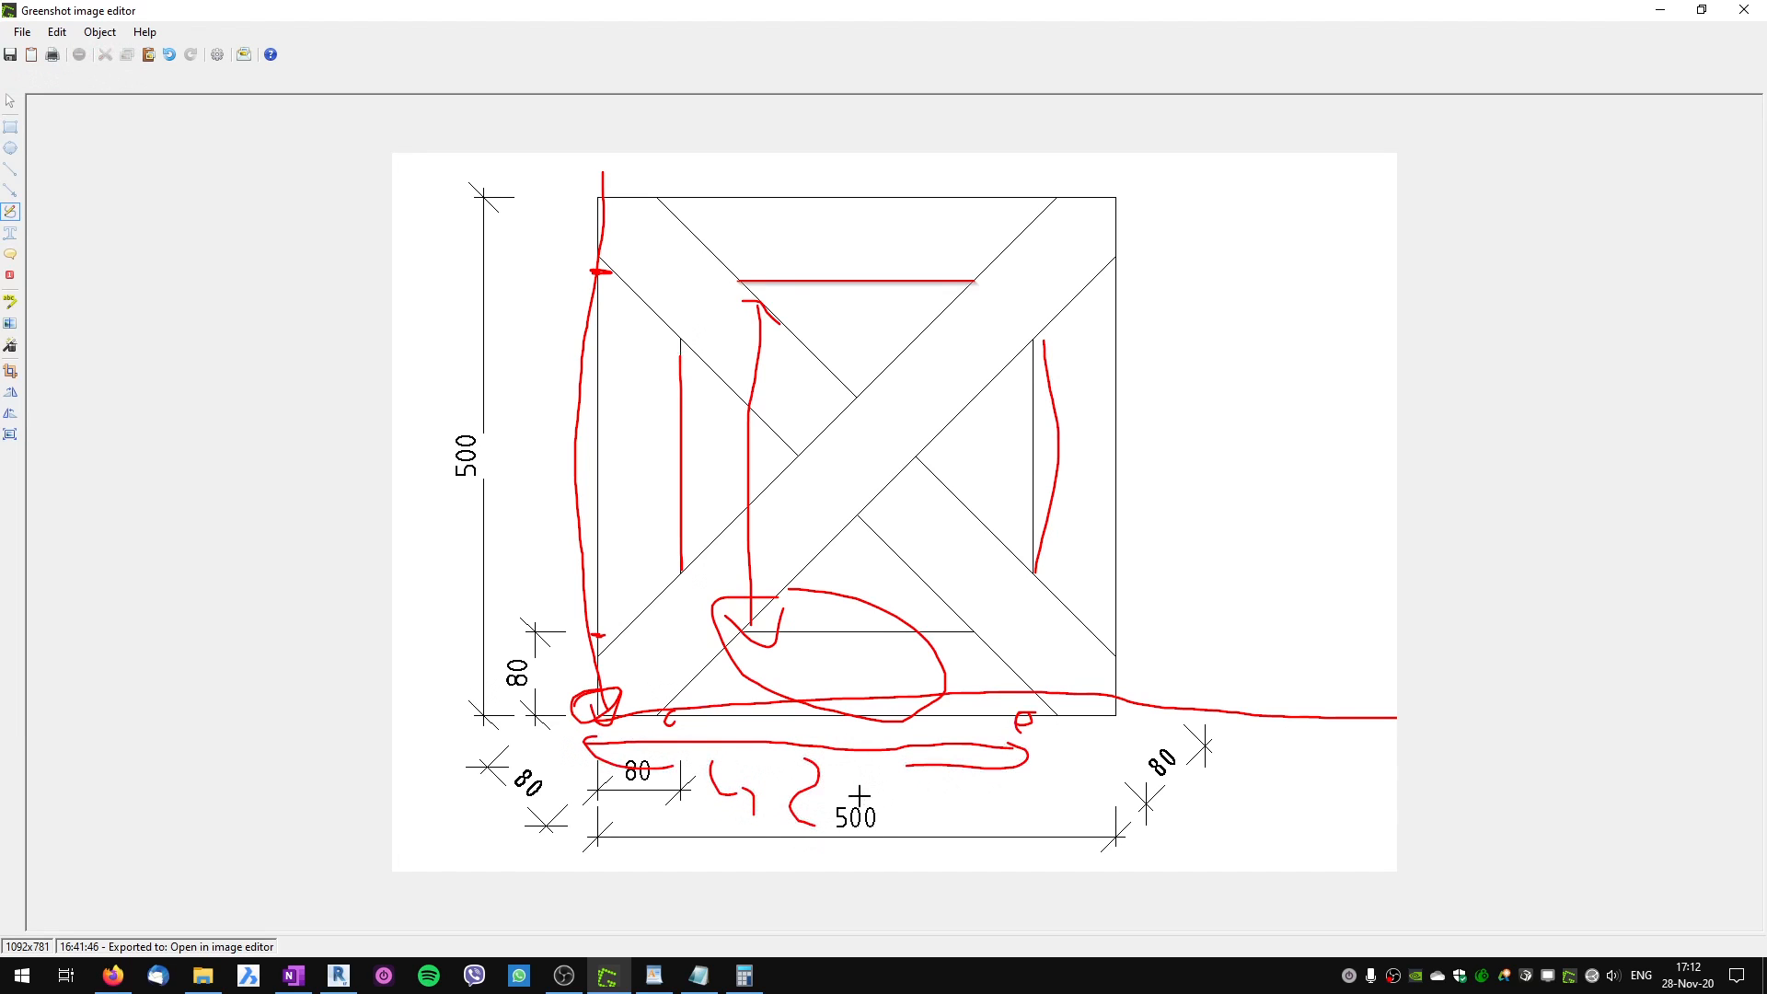
Undo the arrows, marks, circle and inner-line traces sketched over the cross drawing.
key(ctrl+z)
key(ctrl+z)
key(ctrl+z)
key(ctrl+z)
key(ctrl+z)
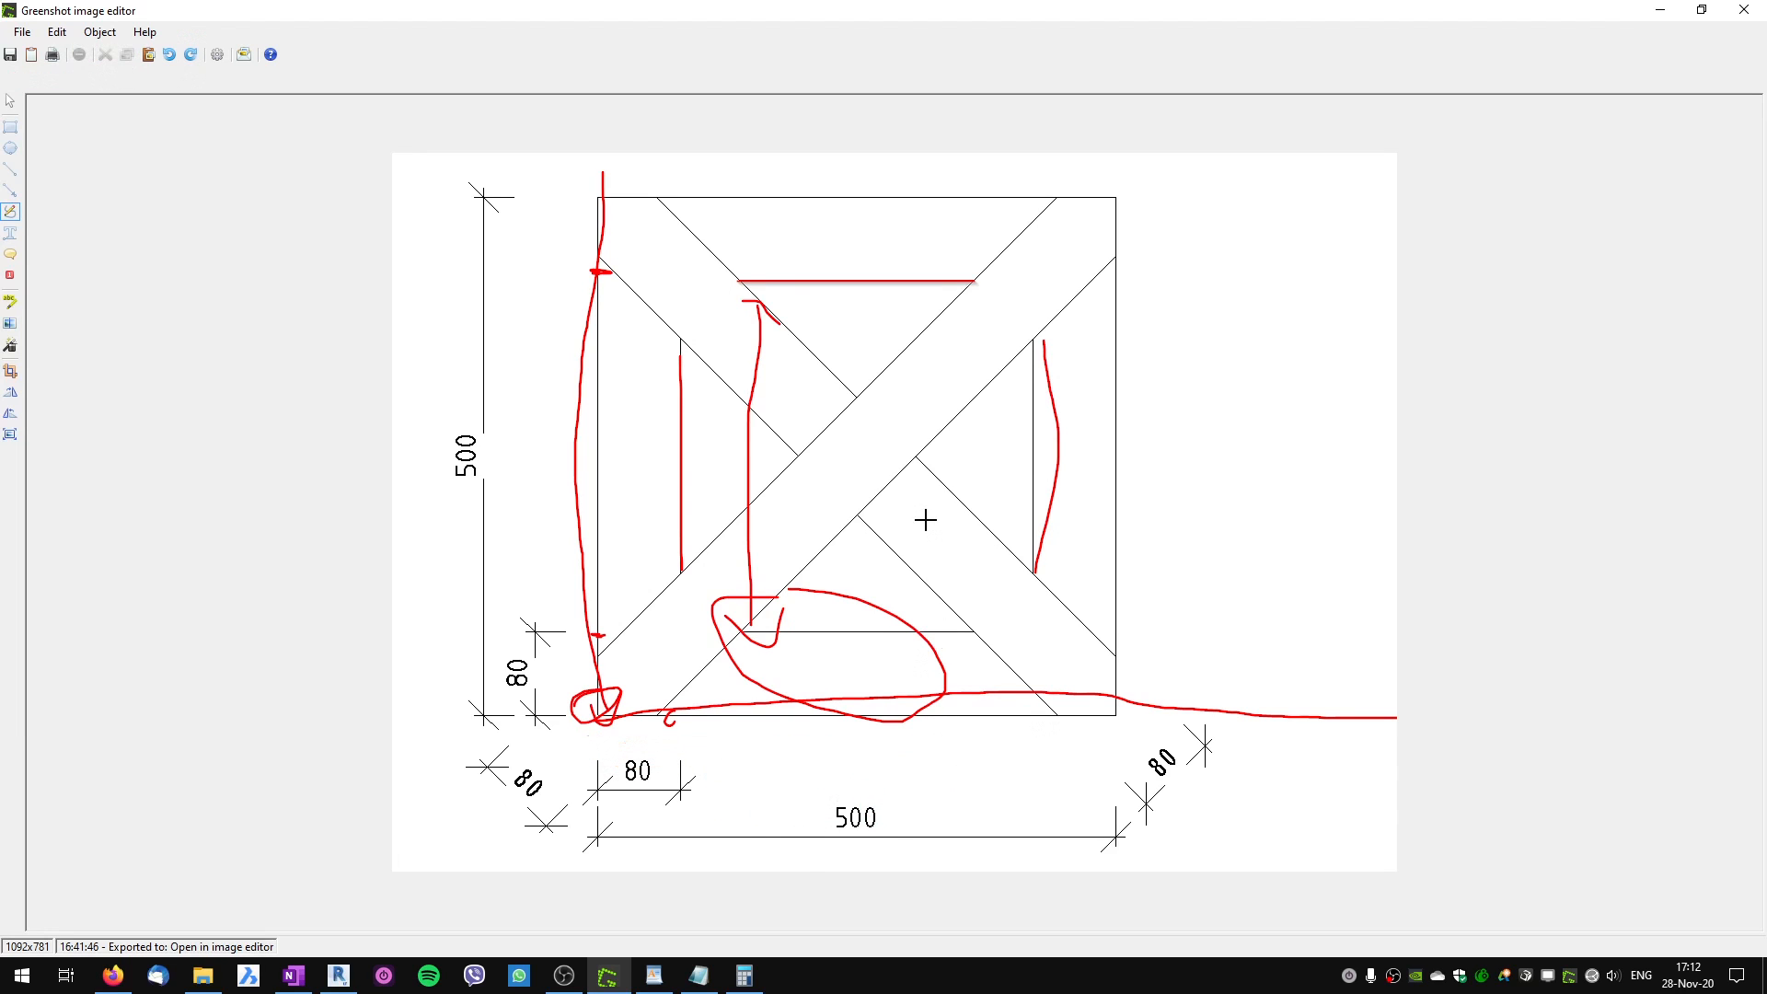
key(ctrl+z)
key(ctrl+z)
key(ctrl+z)
key(ctrl+z)
key(ctrl+z)
key(ctrl+z)
key(ctrl+z)
key(ctrl+z)
key(ctrl+z)
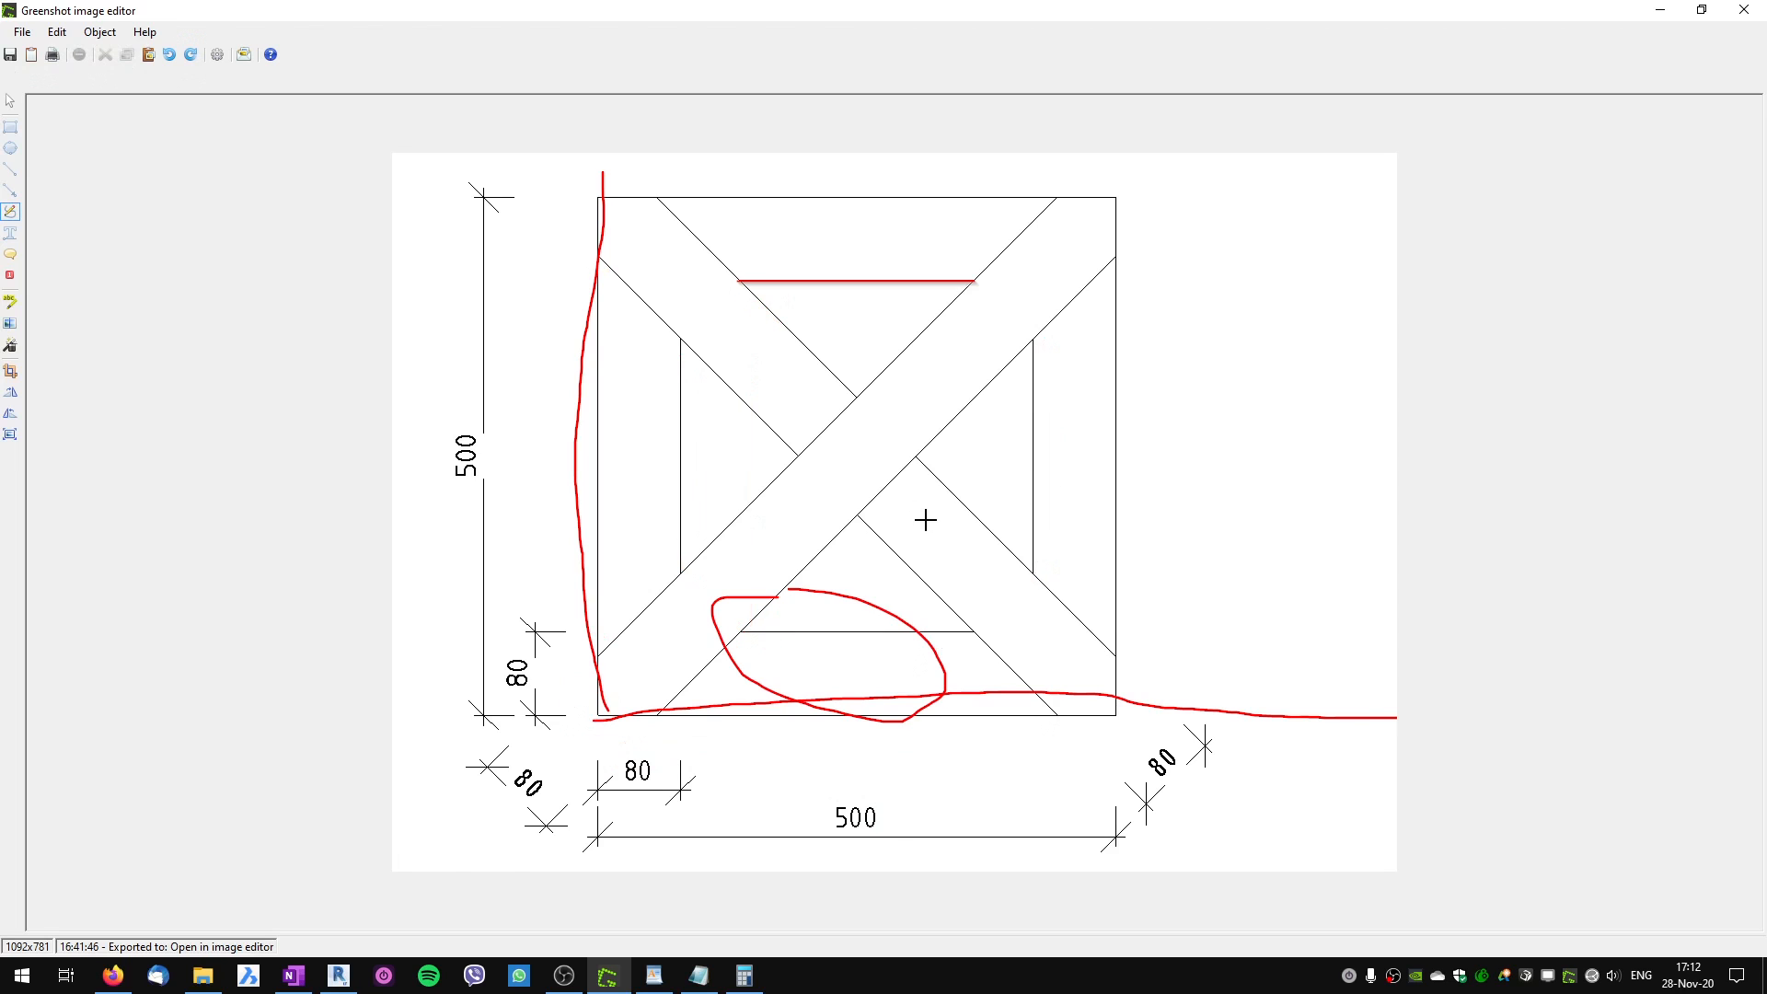
key(ctrl+z)
key(ctrl+z)
key(ctrl+z)
Return to WordPad and copy the 90-degree subsquare line to a new line at the end of the pattern file.
key(alt+Tab)
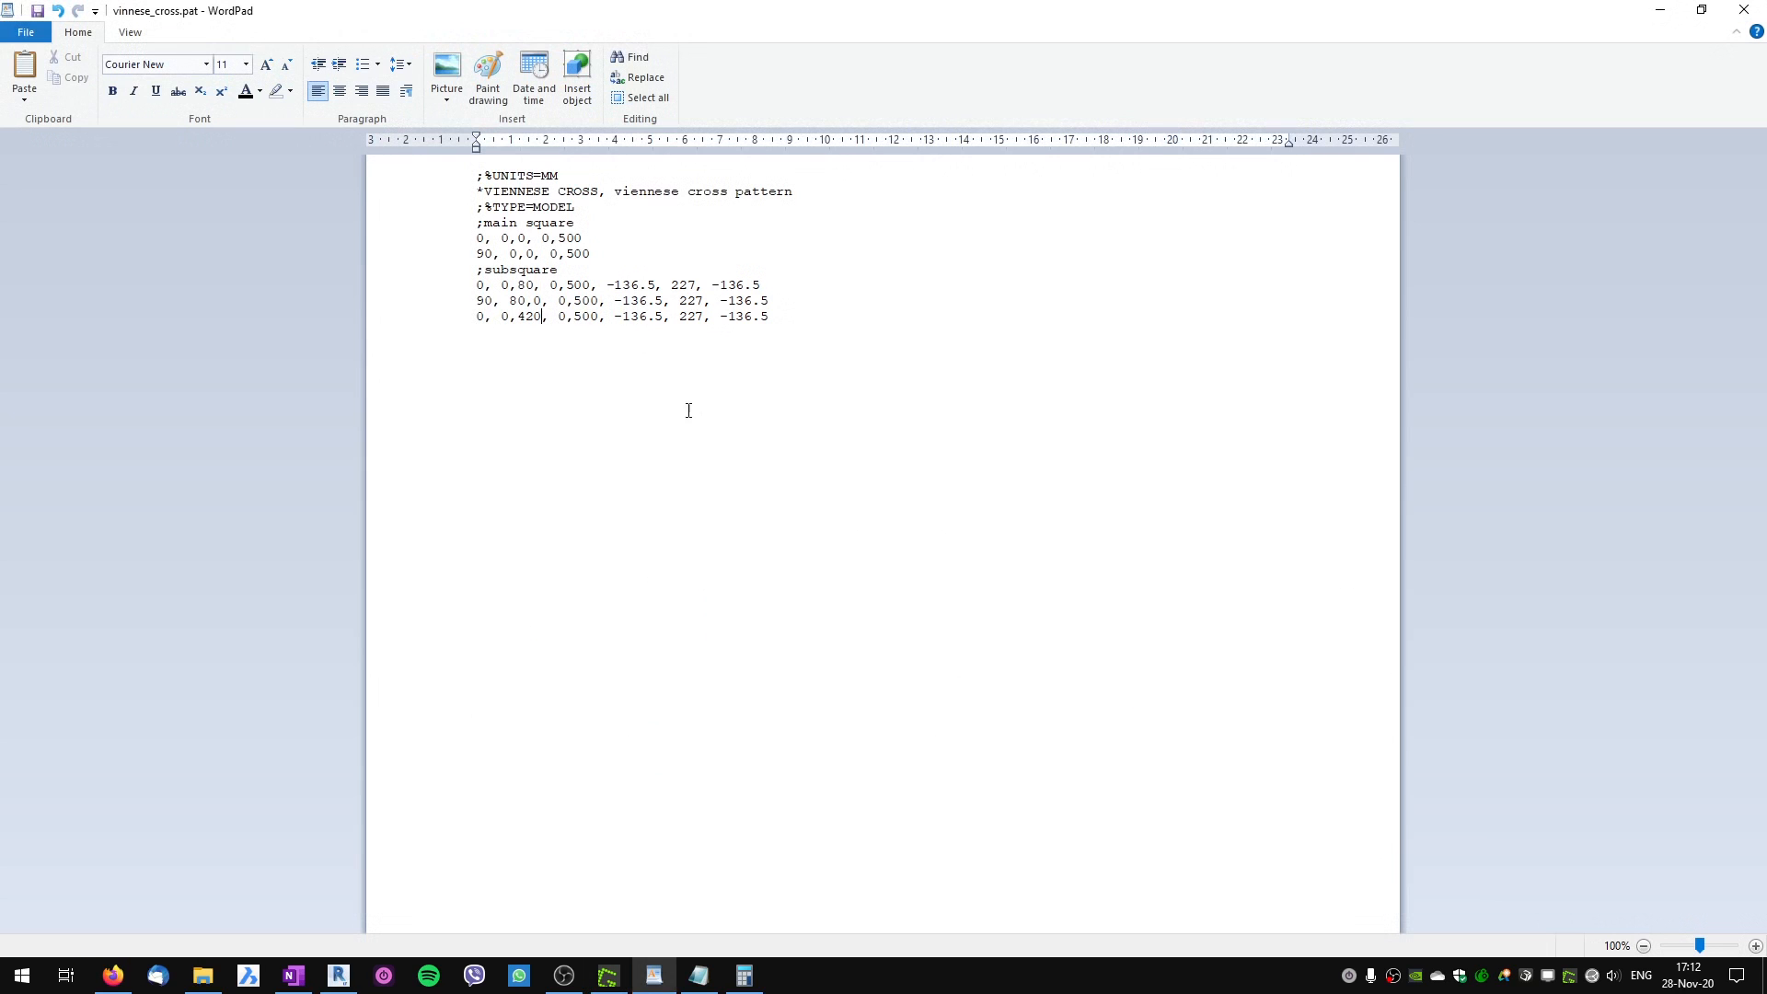
drag(772, 300, 481, 307)
key(ctrl+c)
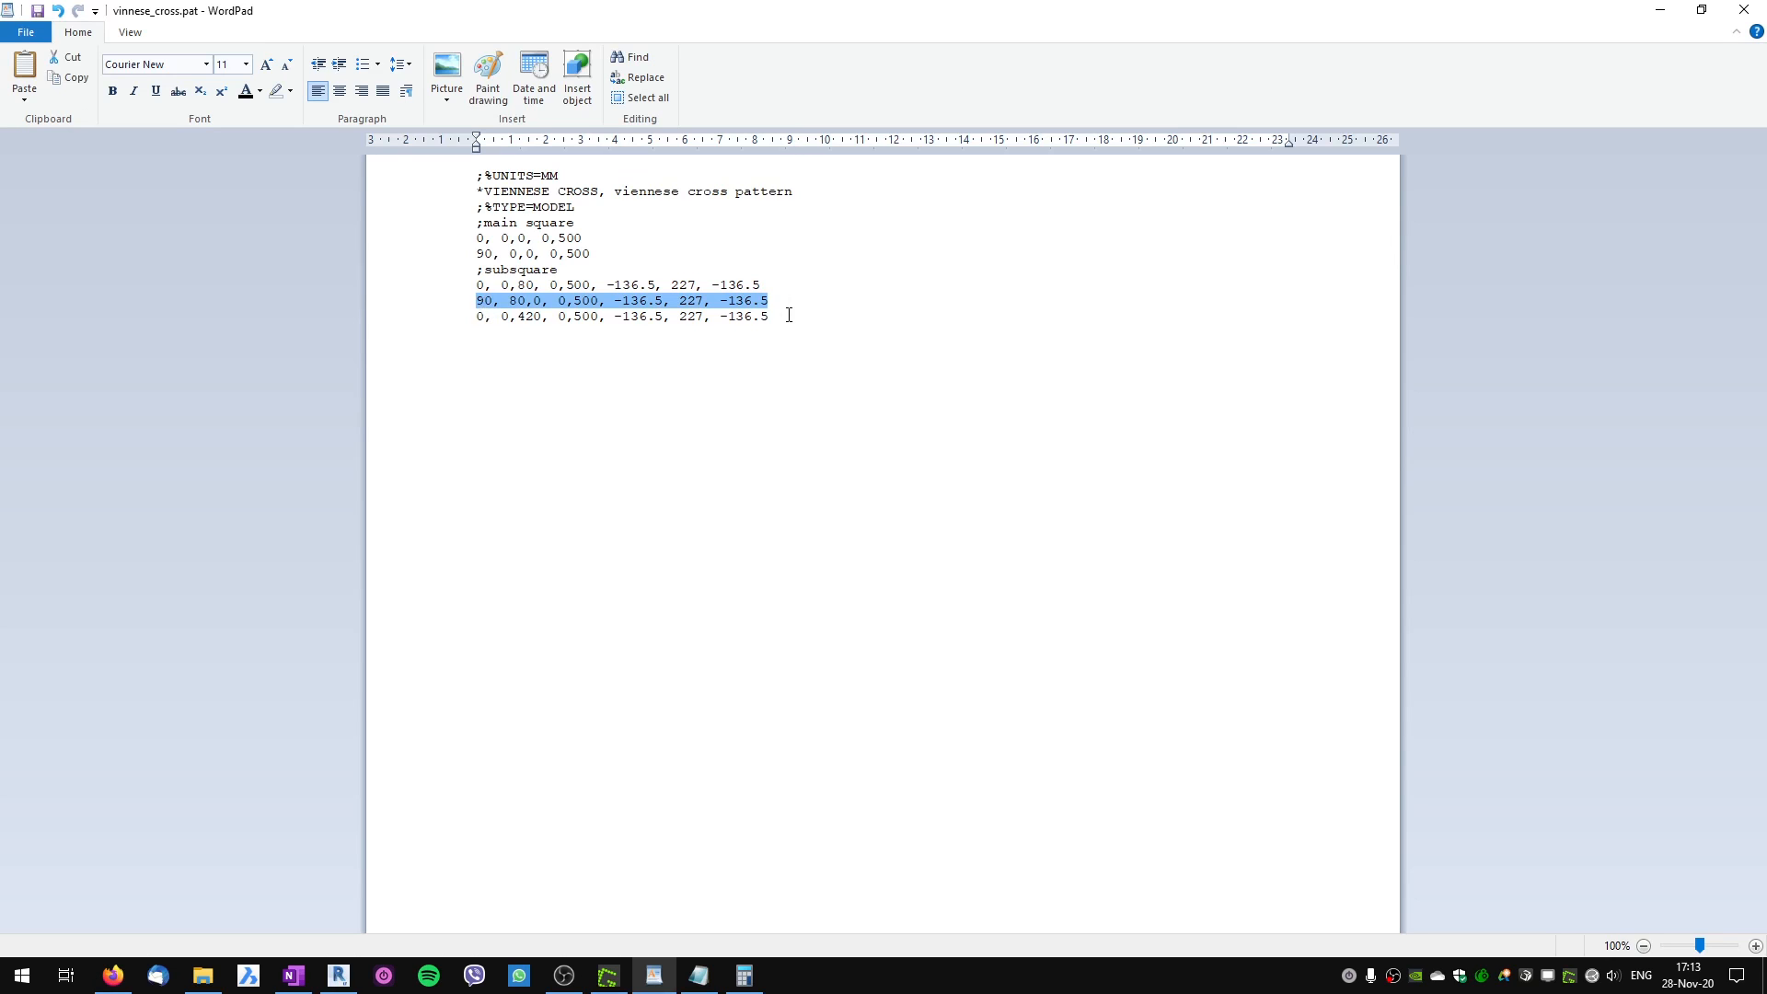
click(789, 314)
key(ctrl+v)
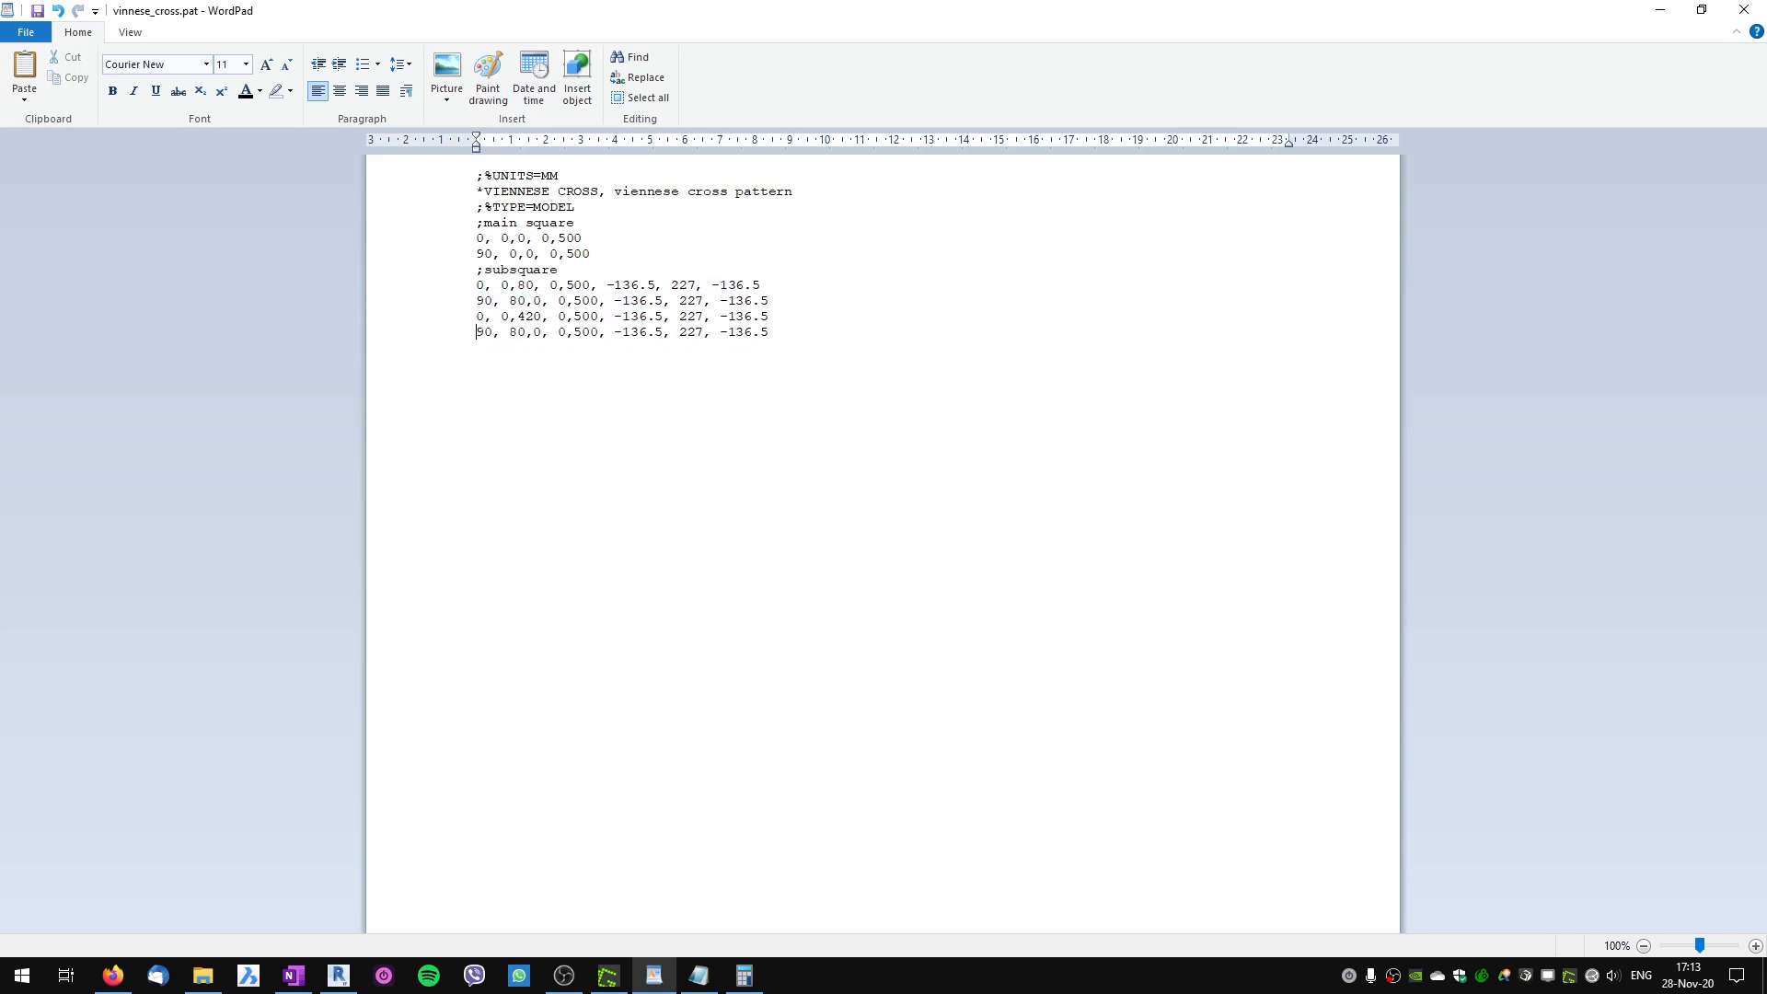
Set the origin of the copied 90-degree line to 420,0 and save the file in text-only format.
key(BackSpace)
text(42)
key(ctrl+s)
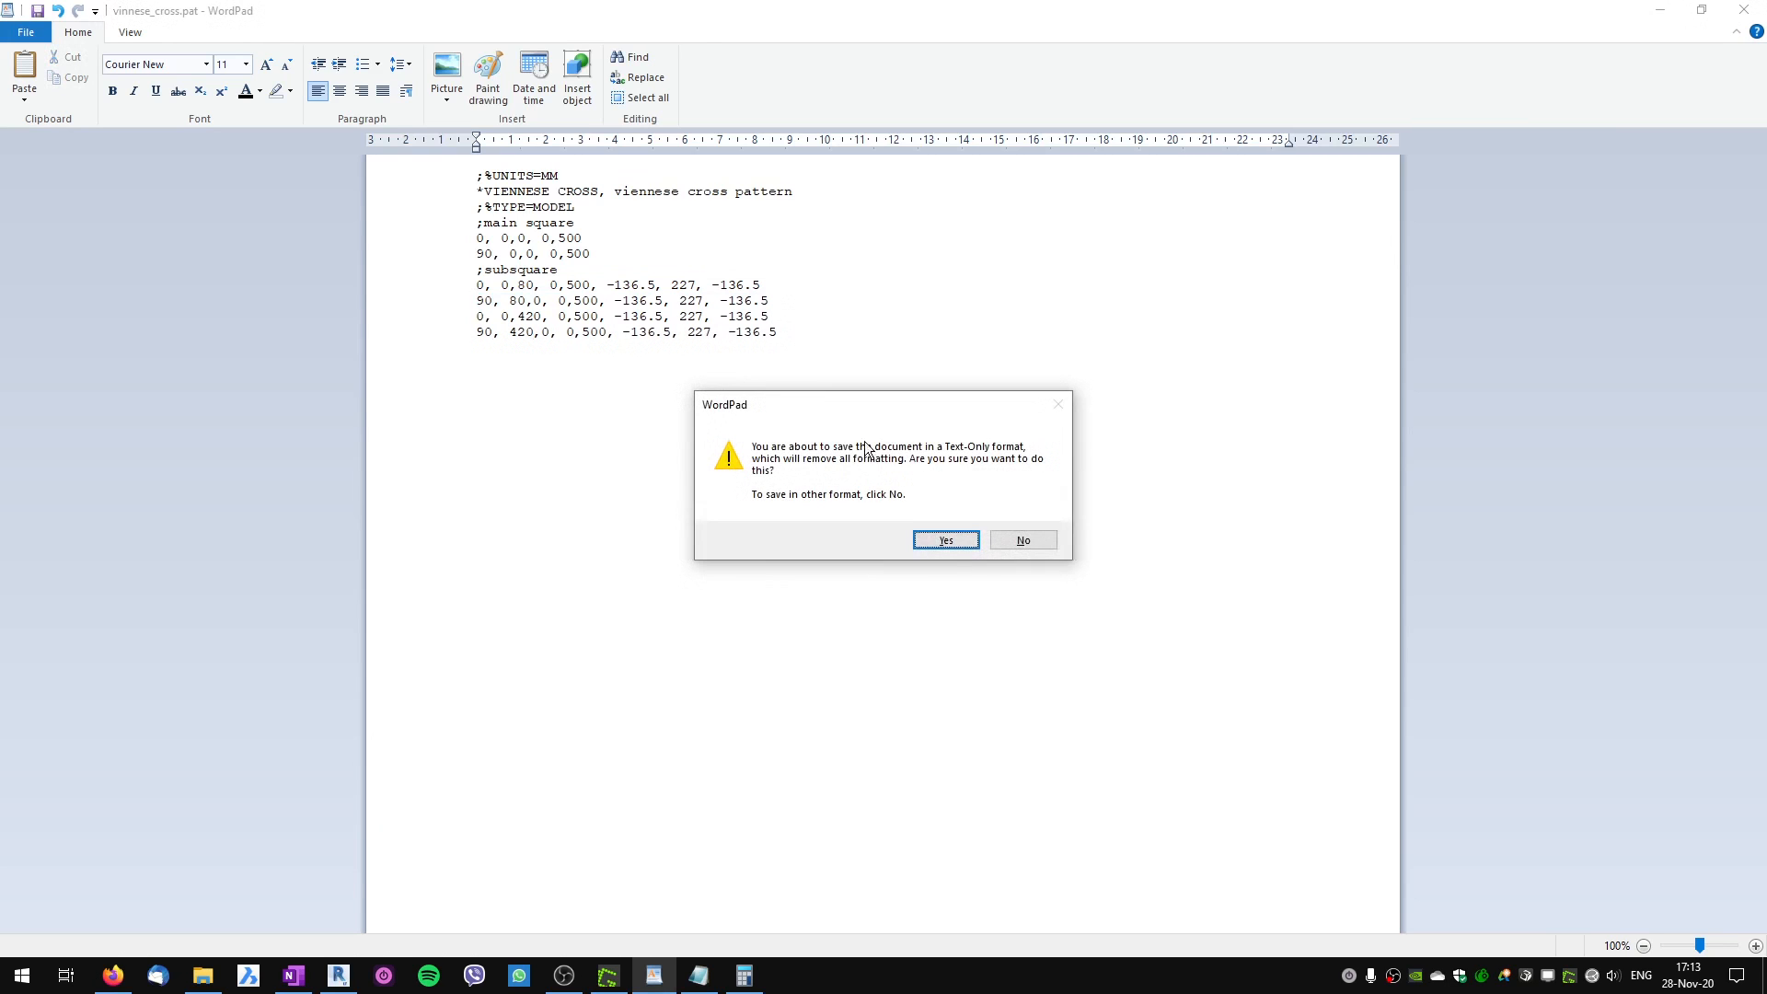
click(937, 541)
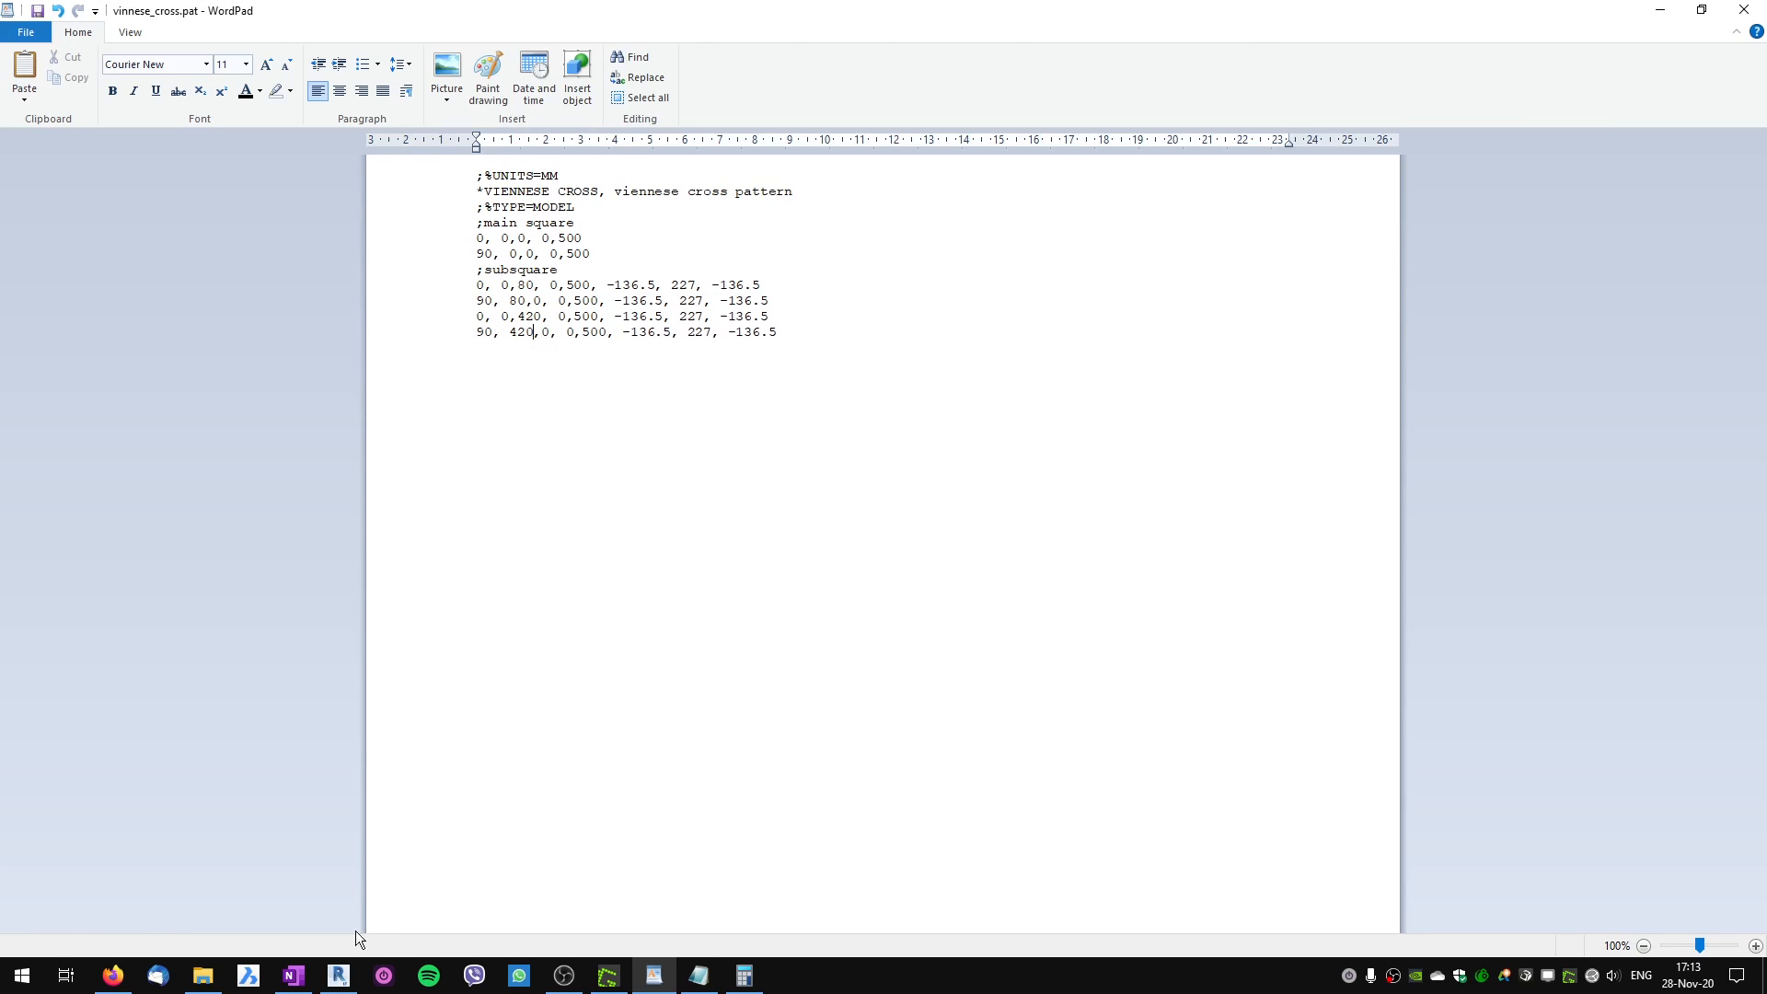
Switch to Revit and update the viennese cross material's VIENNESE CROSS model surface pattern from the edited pattern file.
click(338, 975)
key(m)
key(t)
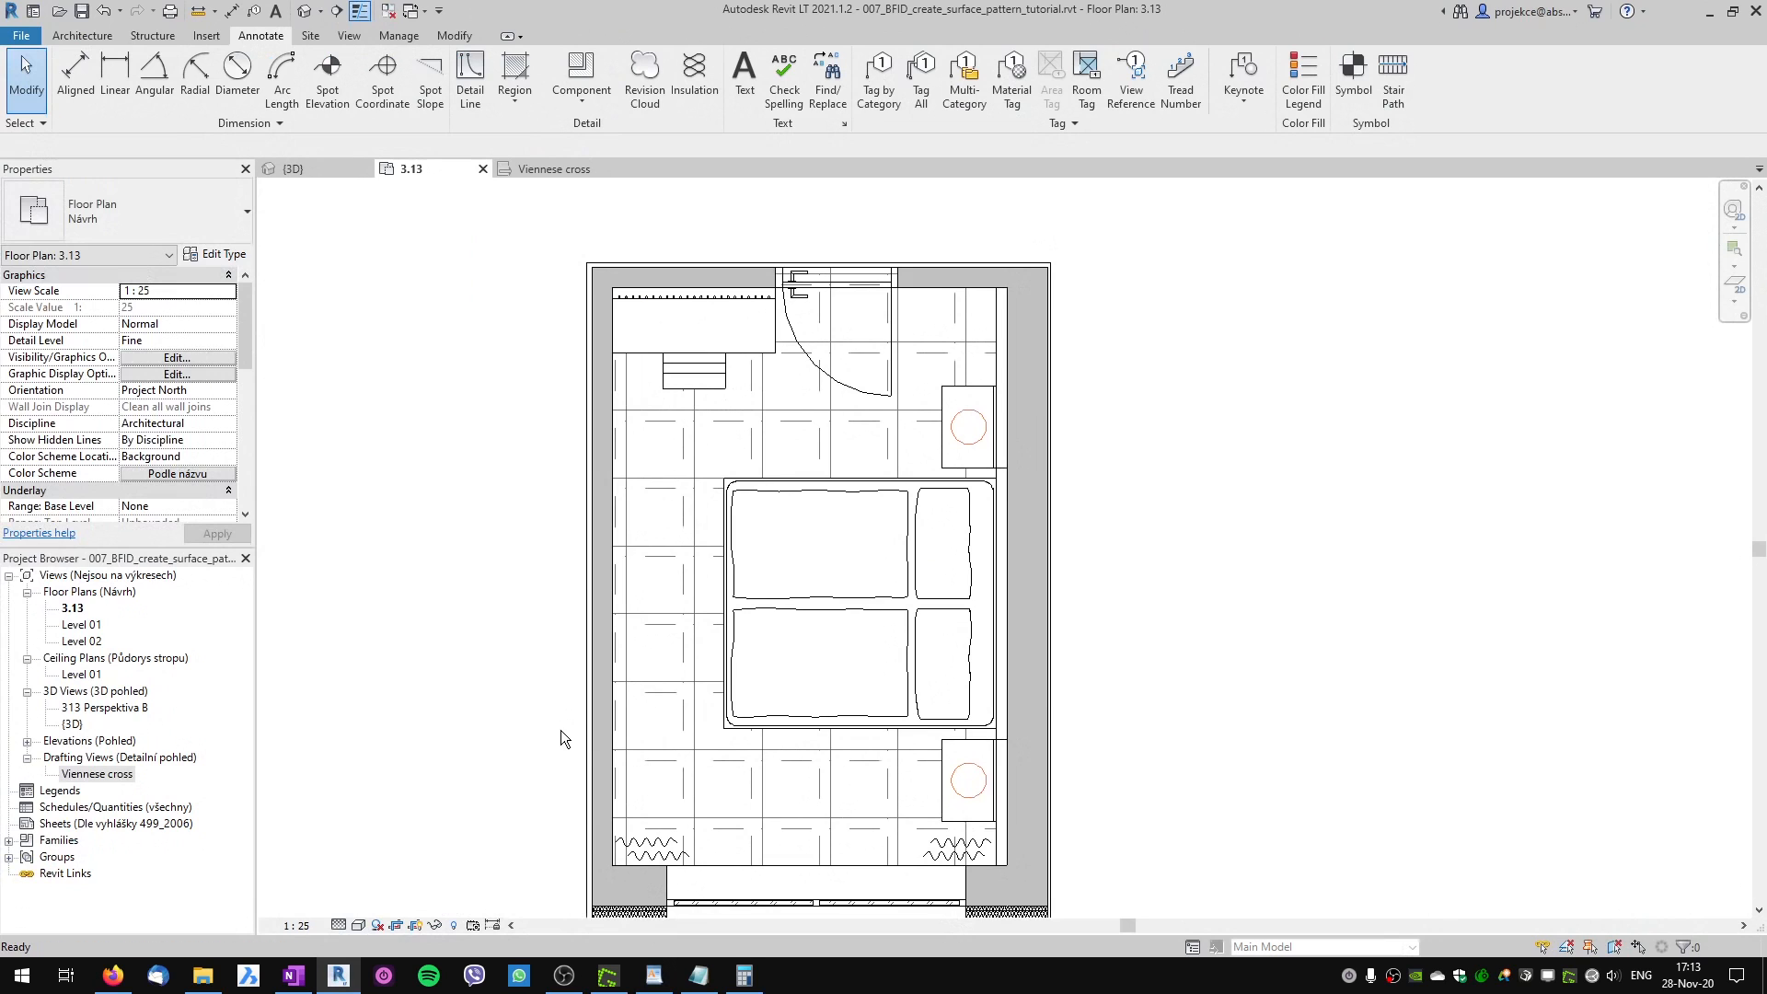
scroll(650, 443, down, 1)
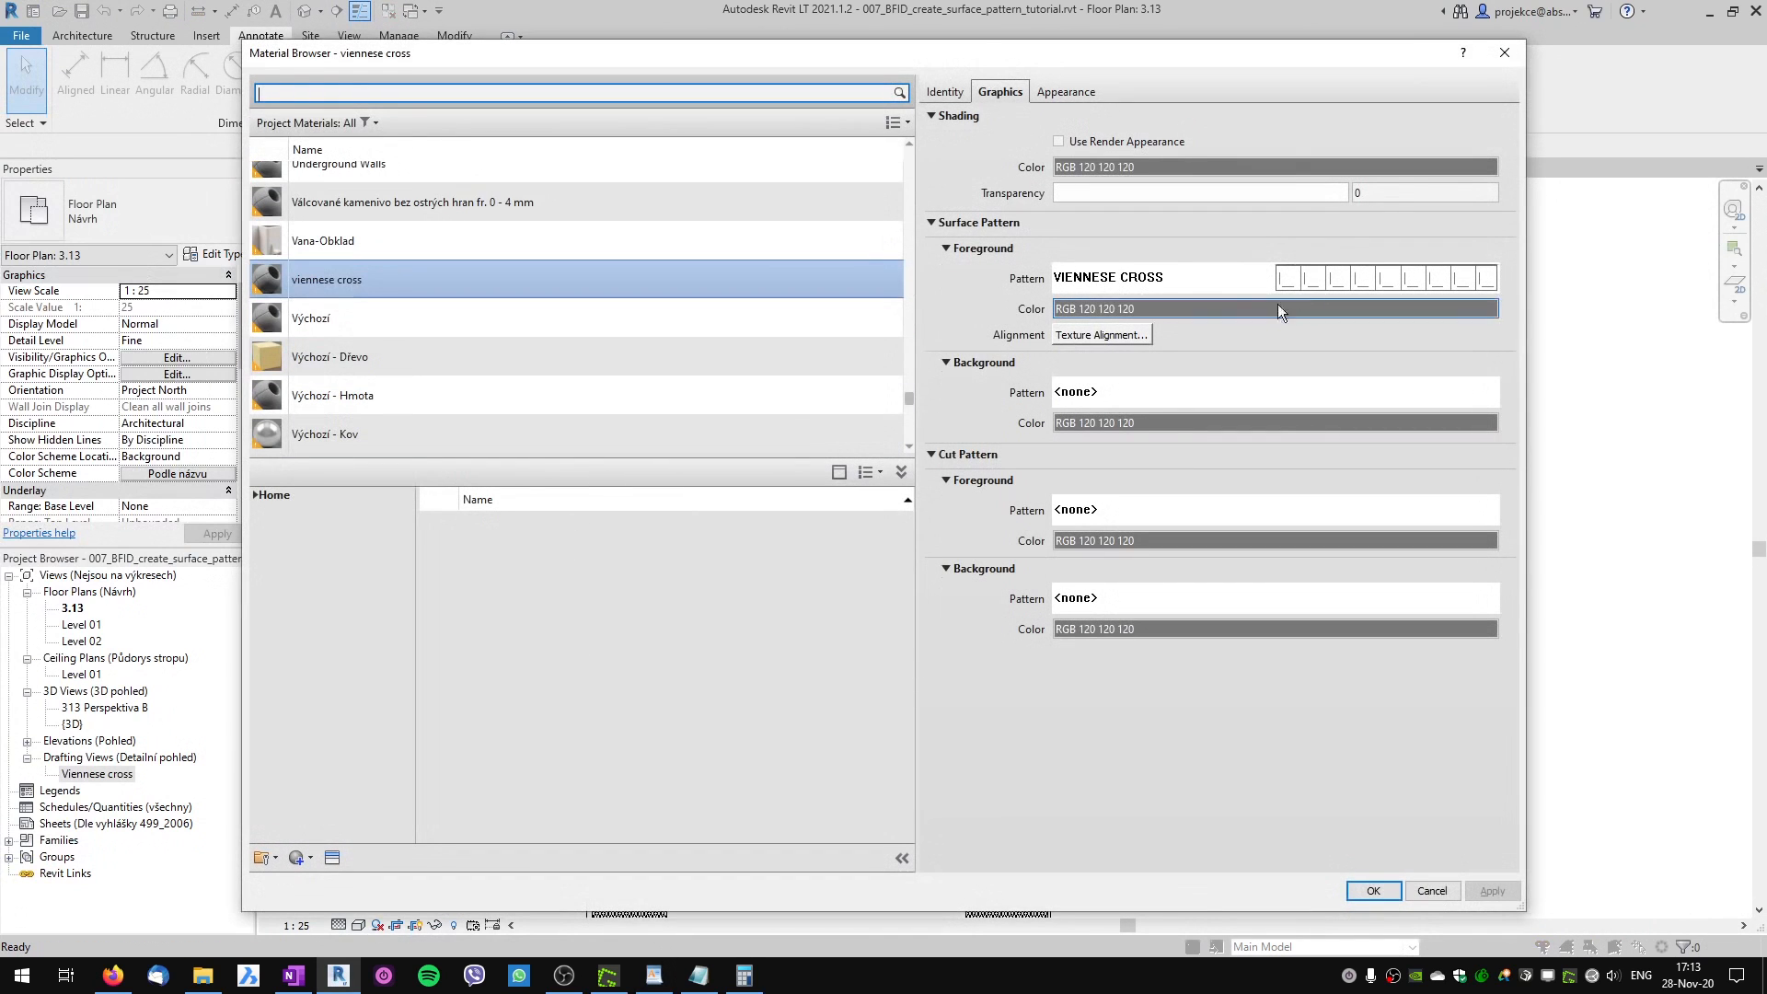
click(1318, 280)
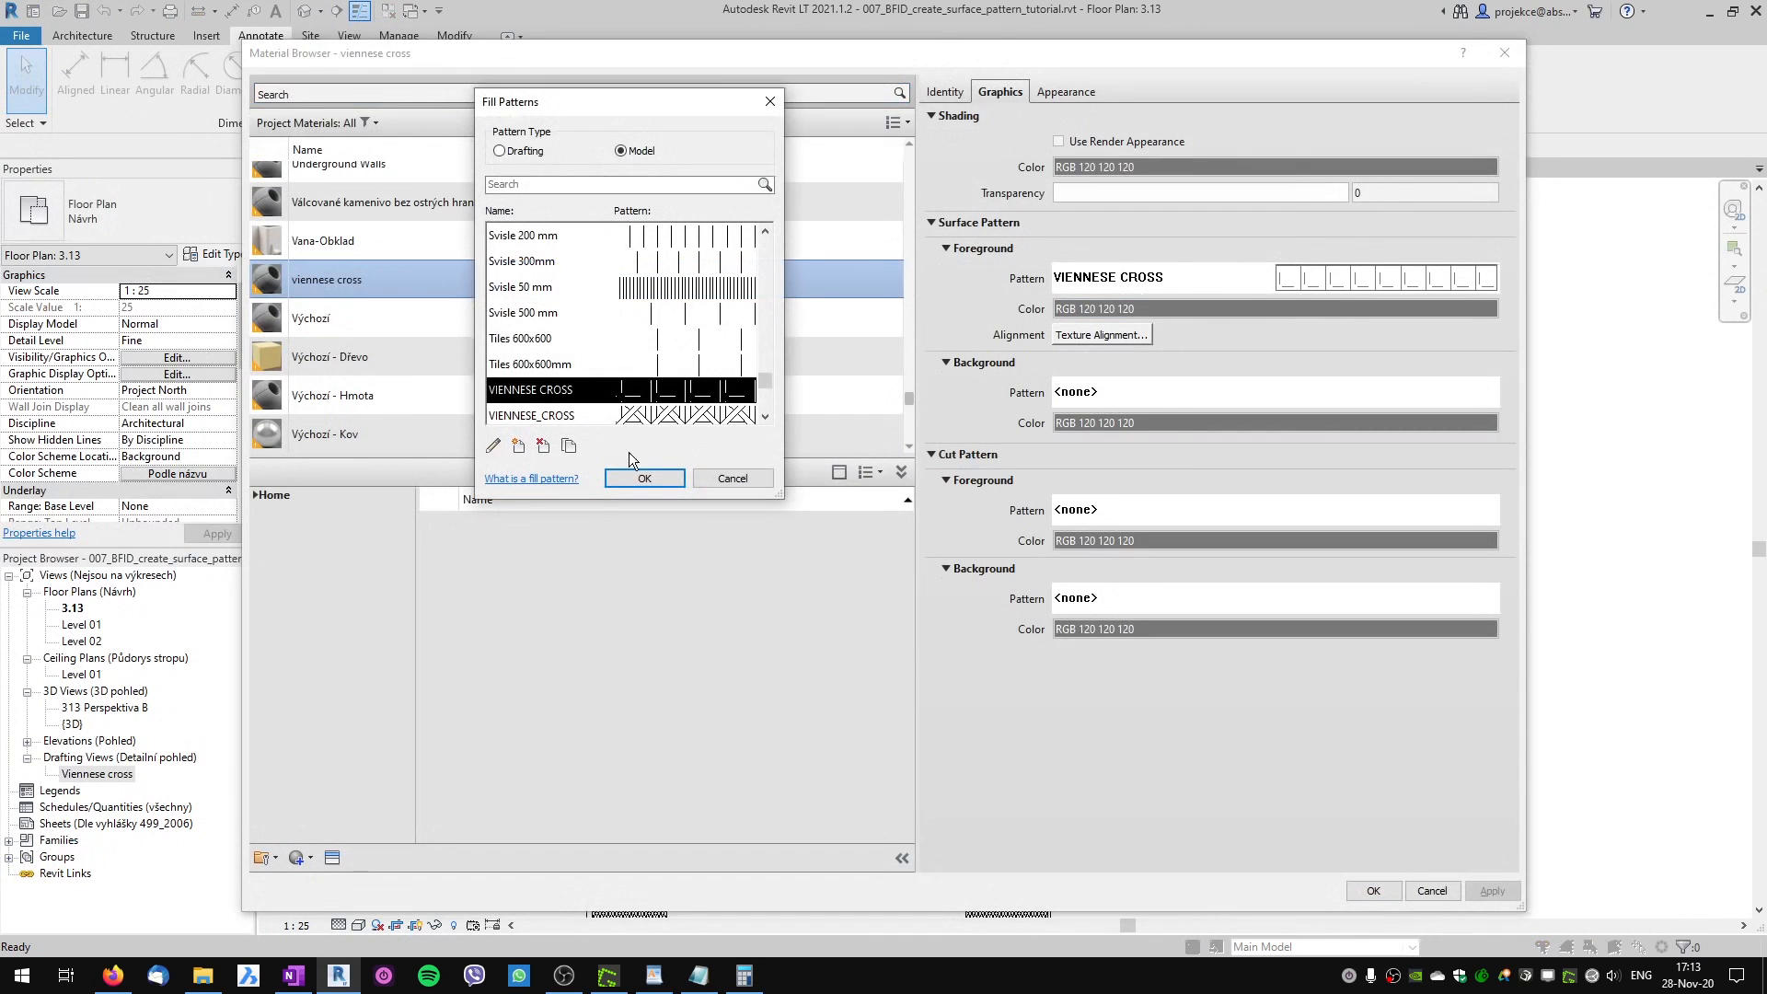
click(495, 447)
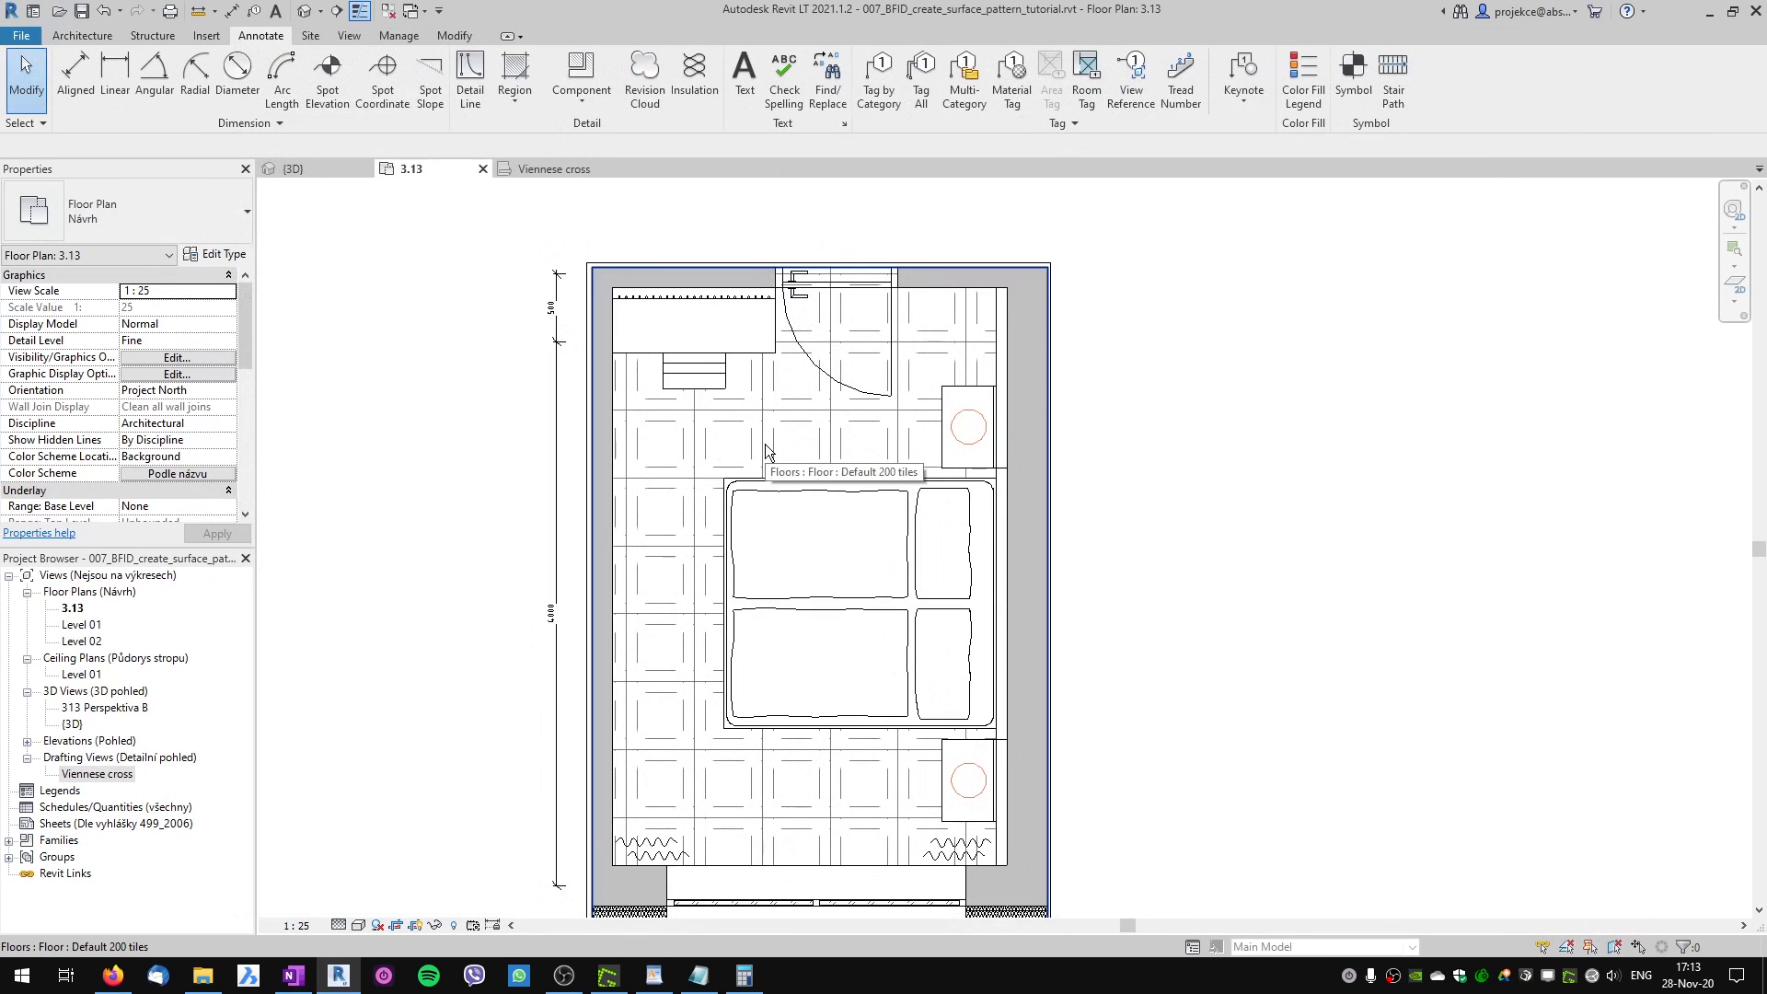
Switch to the cross drawing in Greenshot, trace the lower rising diagonal freehand and mark its angle as 45°.
click(653, 975)
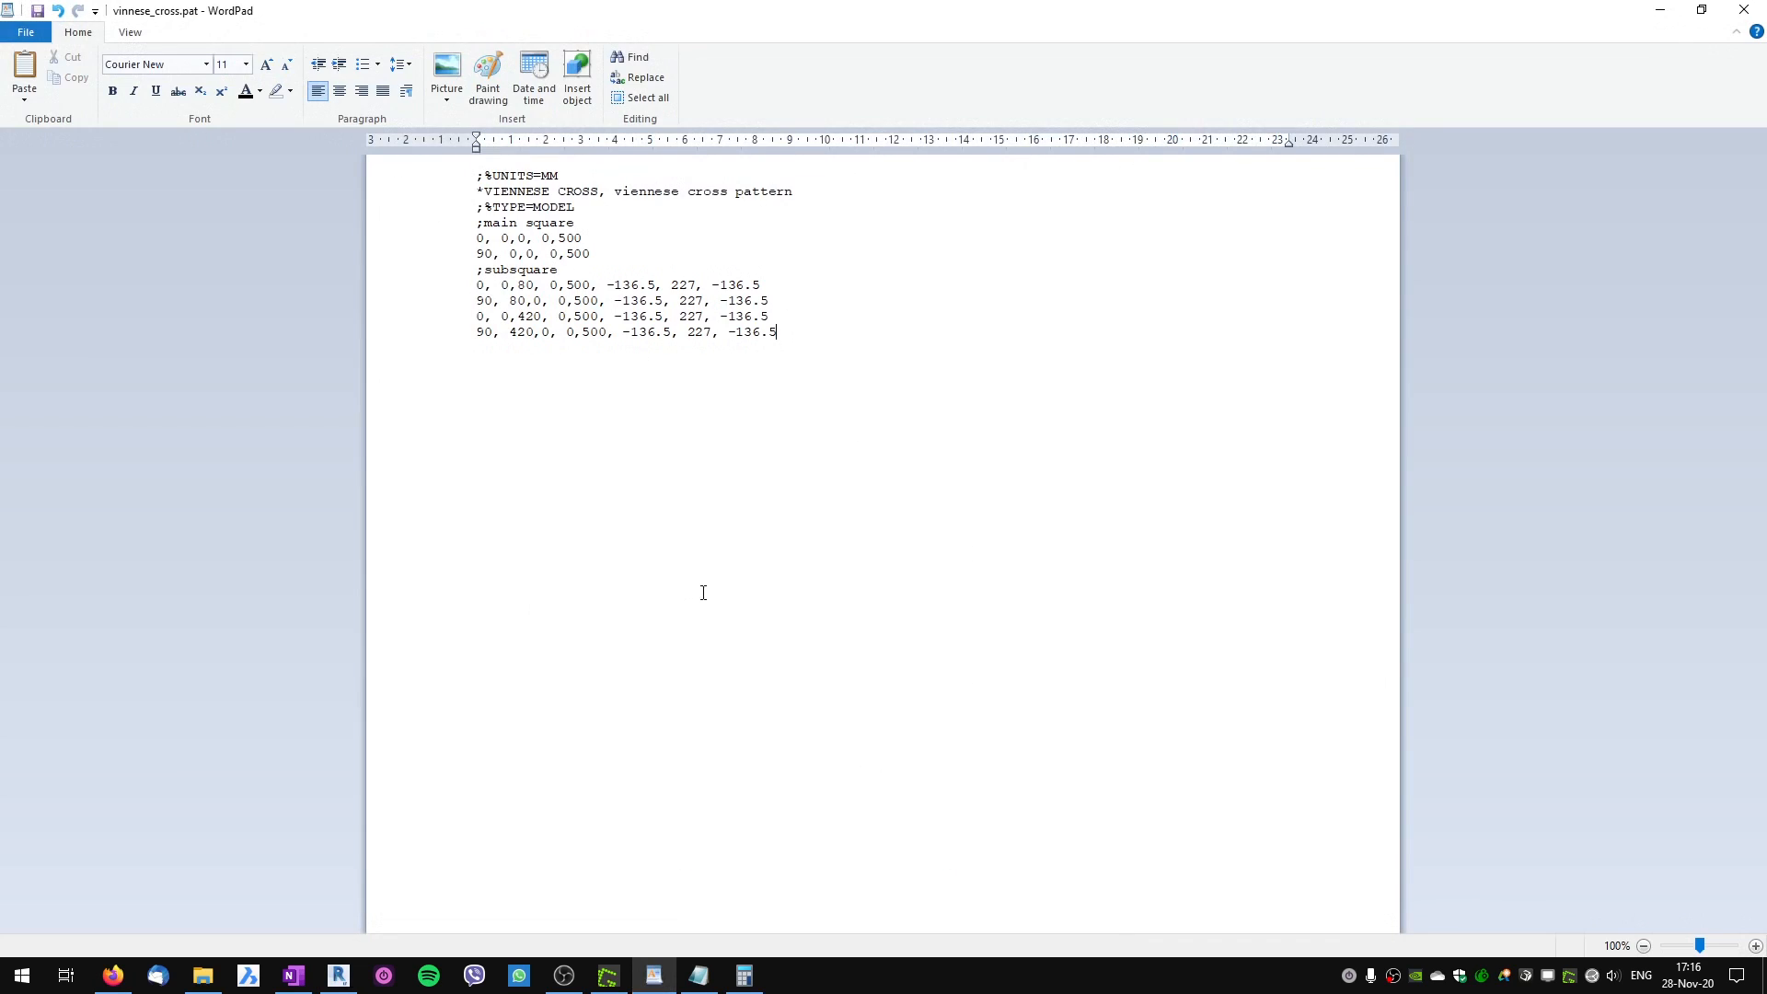
click(608, 976)
click(11, 213)
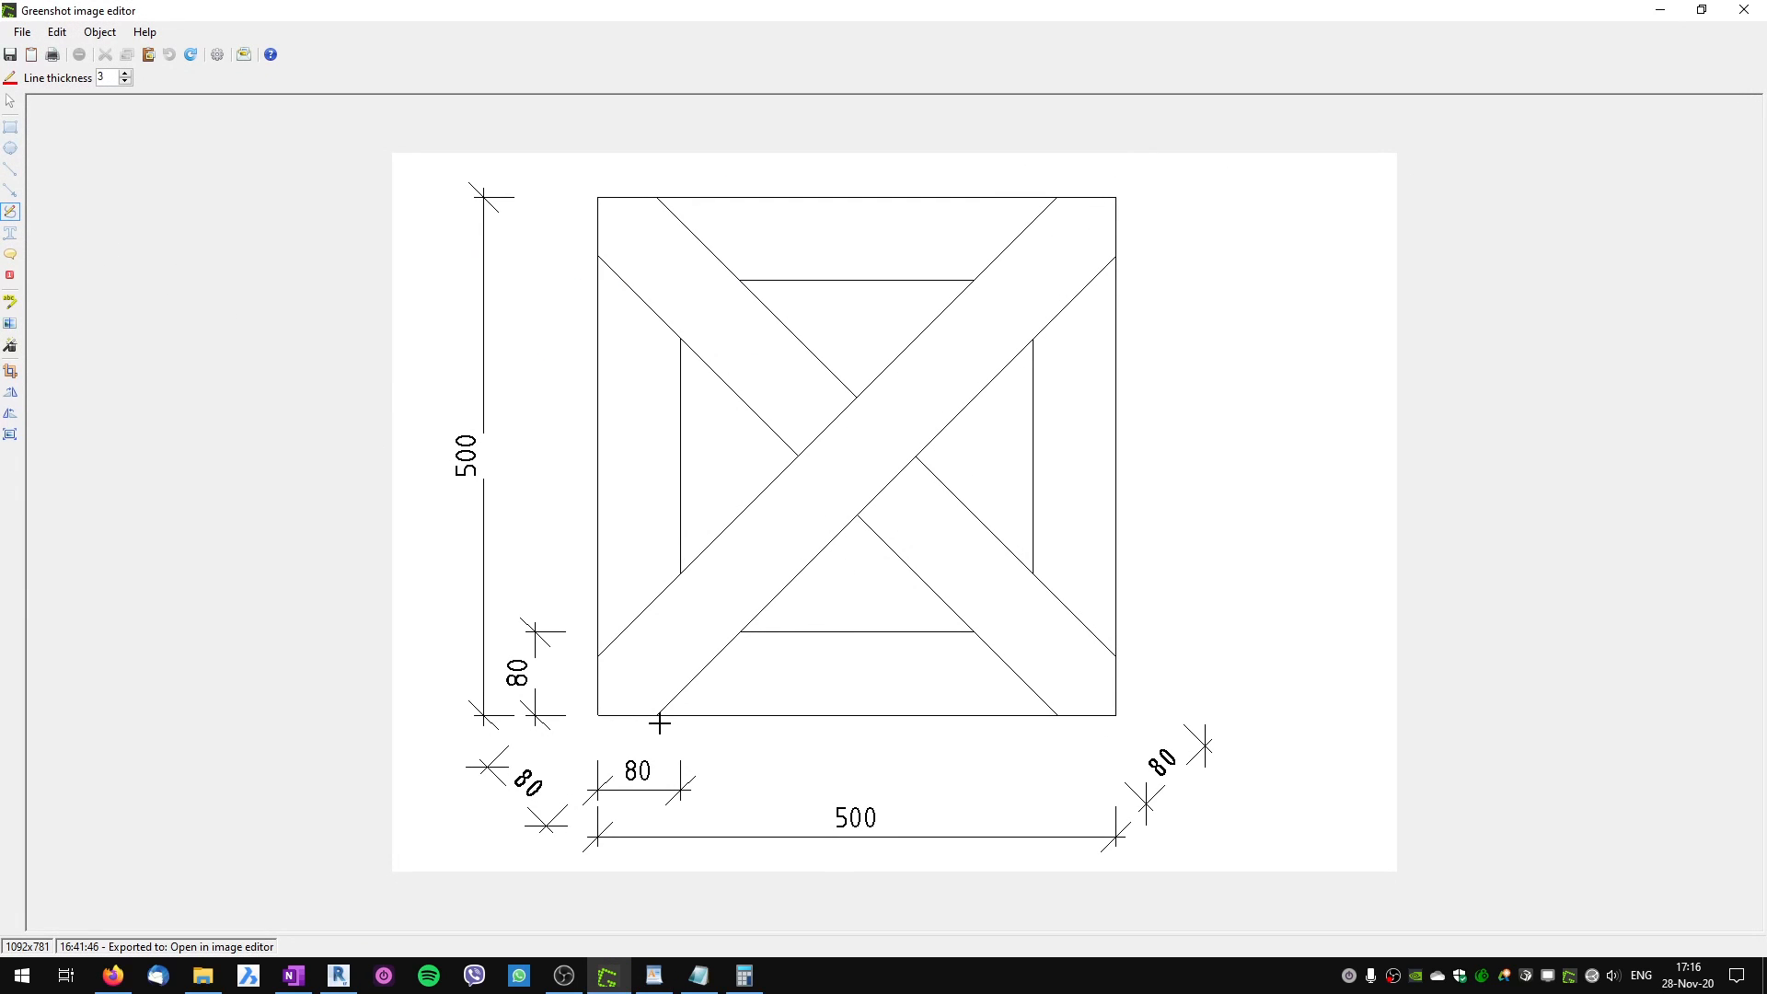
drag(659, 713, 1134, 250)
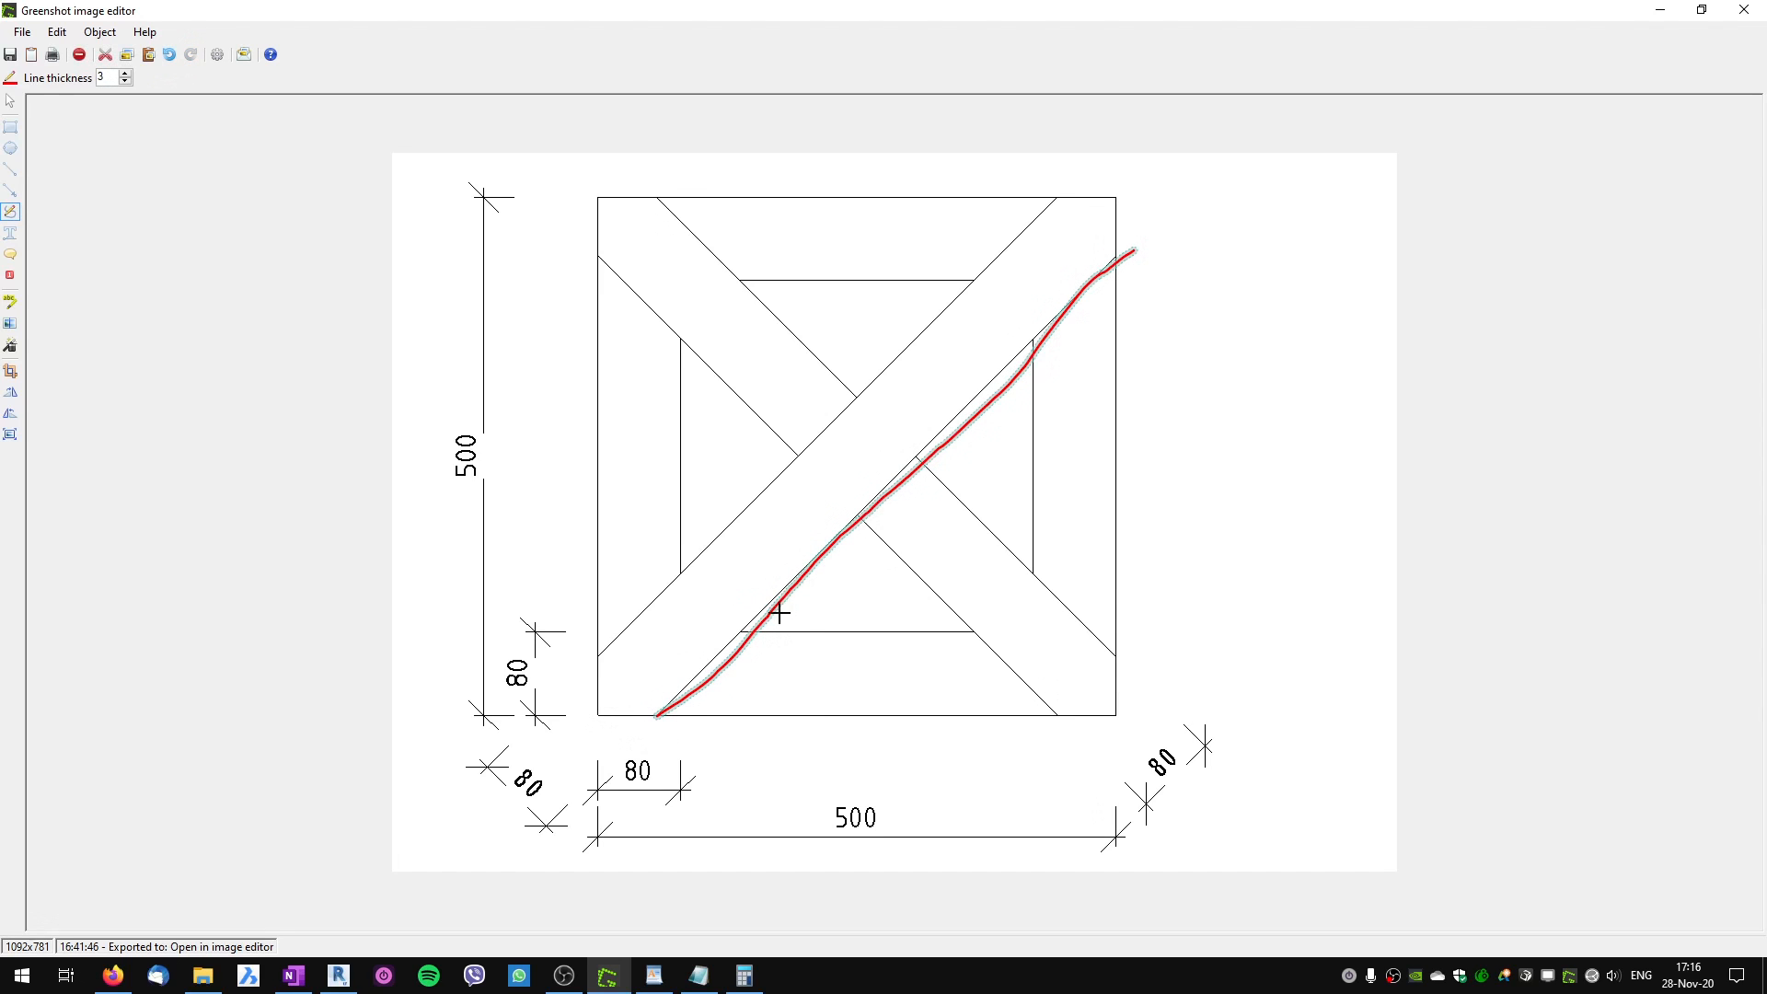
drag(779, 612, 814, 716)
drag(838, 604, 860, 647)
mouse_move(865, 643)
mouse_down()
mouse_move(876, 681)
mouse_move(912, 663)
mouse_move(917, 606)
mouse_move(953, 621)
mouse_move(916, 608)
mouse_up()
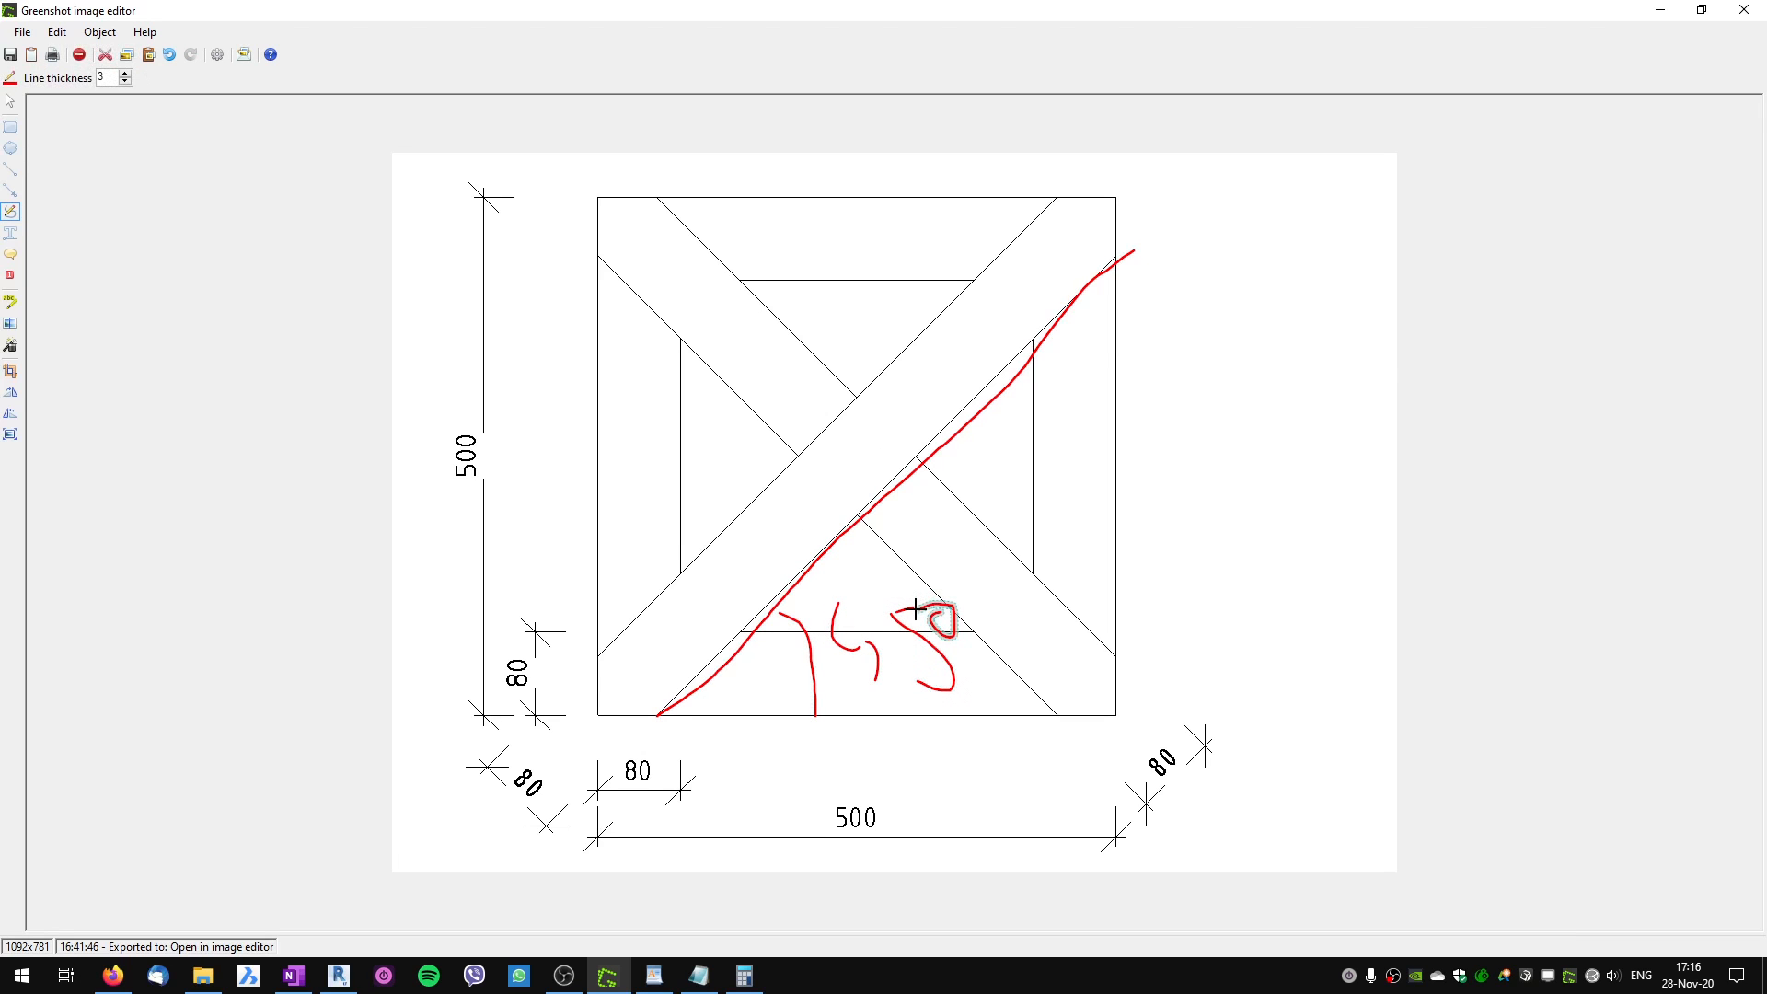
Add a ";cross lines" comment and the angle 45 in WordPad, and mark the diagonal's offset from the square's corner in Greenshot.
key(alt+Tab)
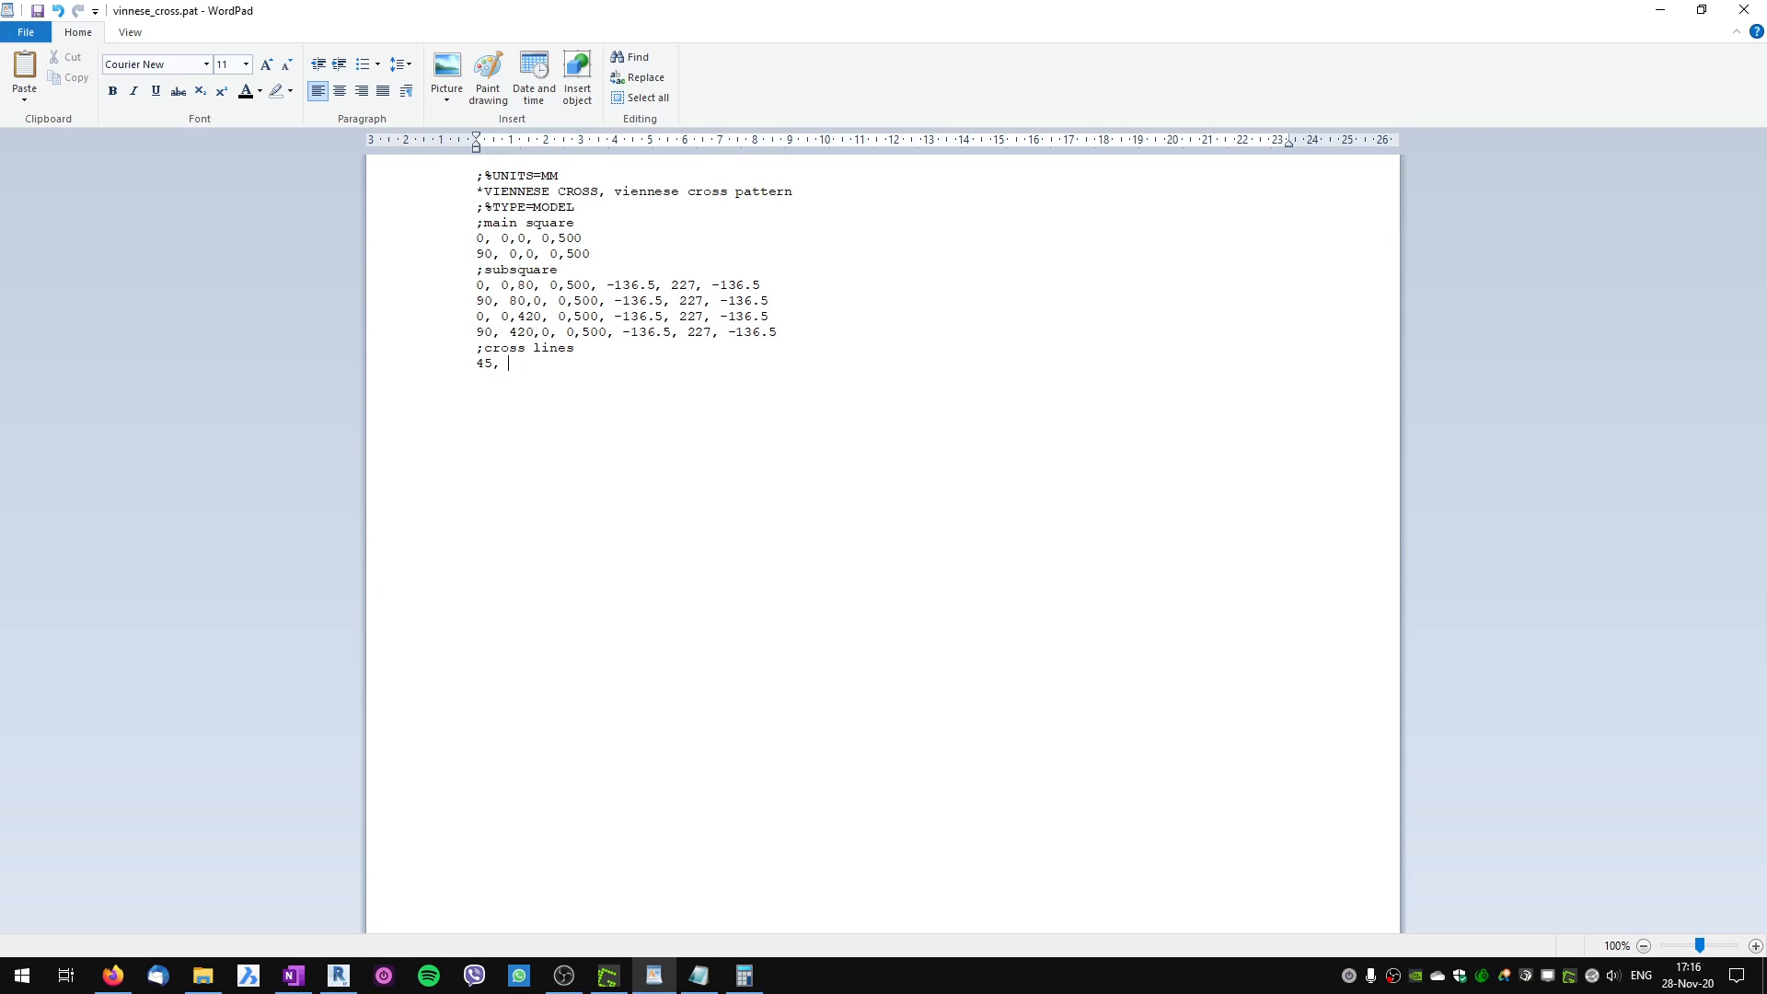
key(alt+Tab)
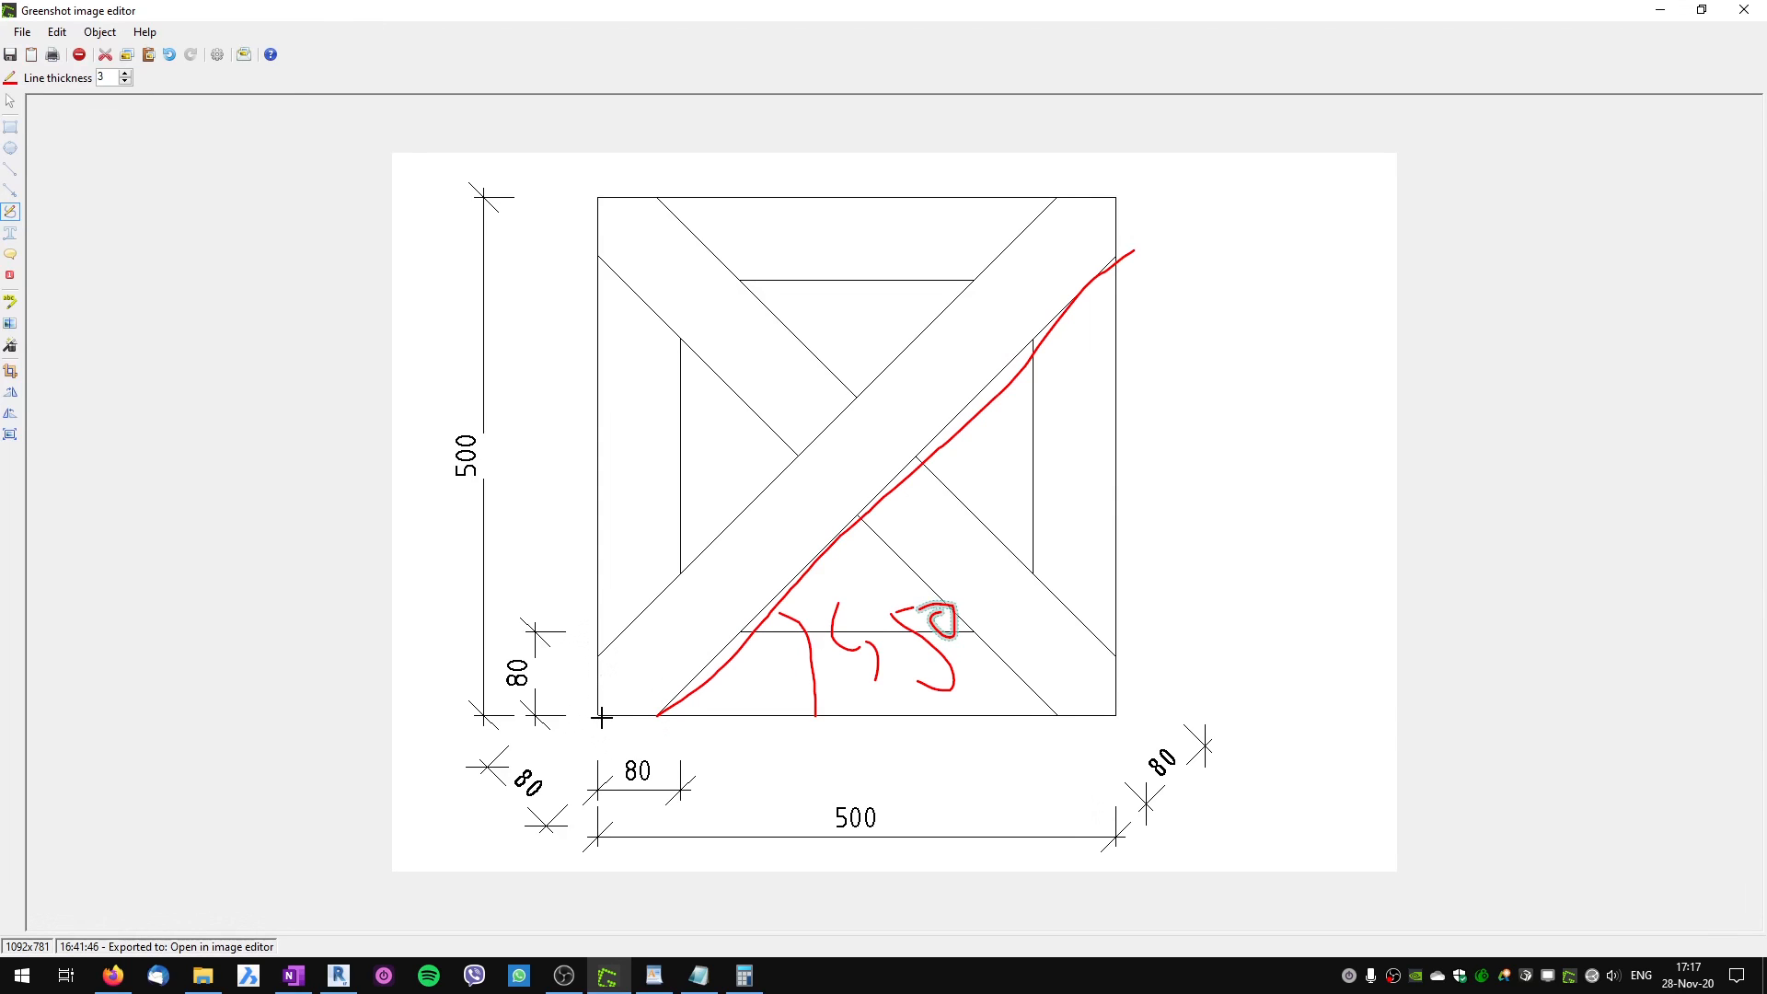
mouse_move(598, 714)
mouse_down()
mouse_move(661, 700)
mouse_move(663, 726)
mouse_move(603, 731)
mouse_up()
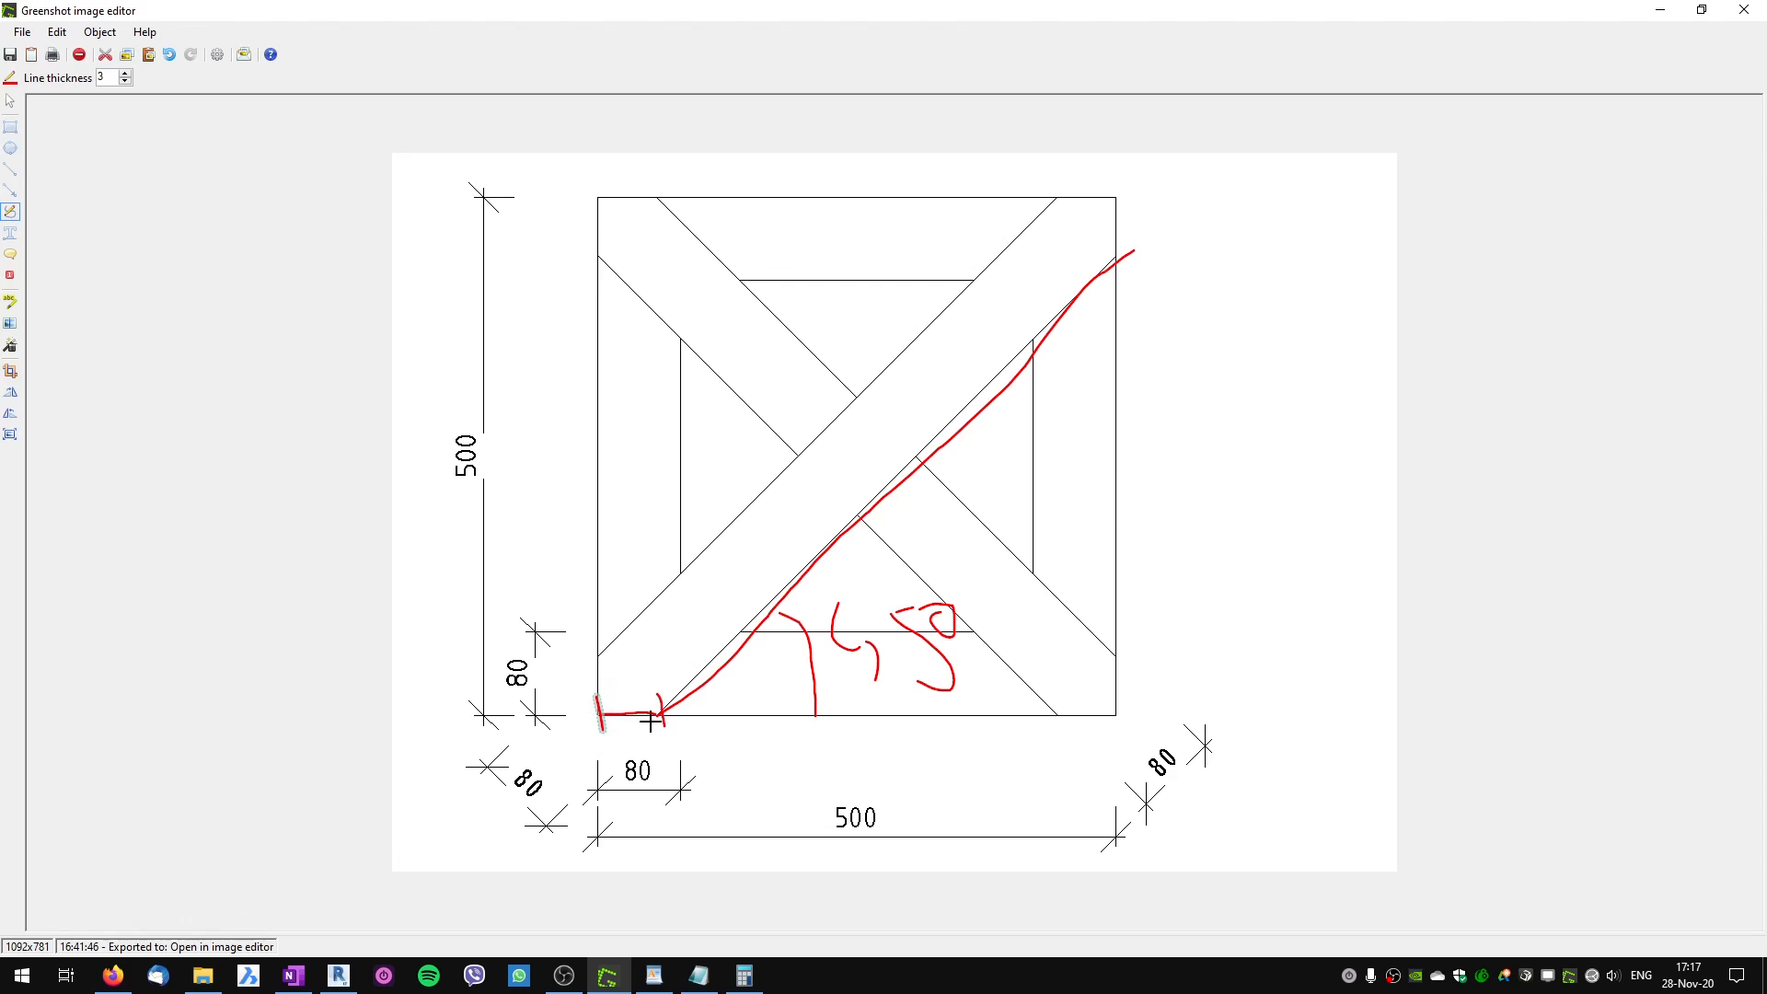
Switch to Revit's Viennese cross drafting view and dimension the horizontal distance from the square's left edge to the lower diagonal's bottom endpoint.
click(354, 975)
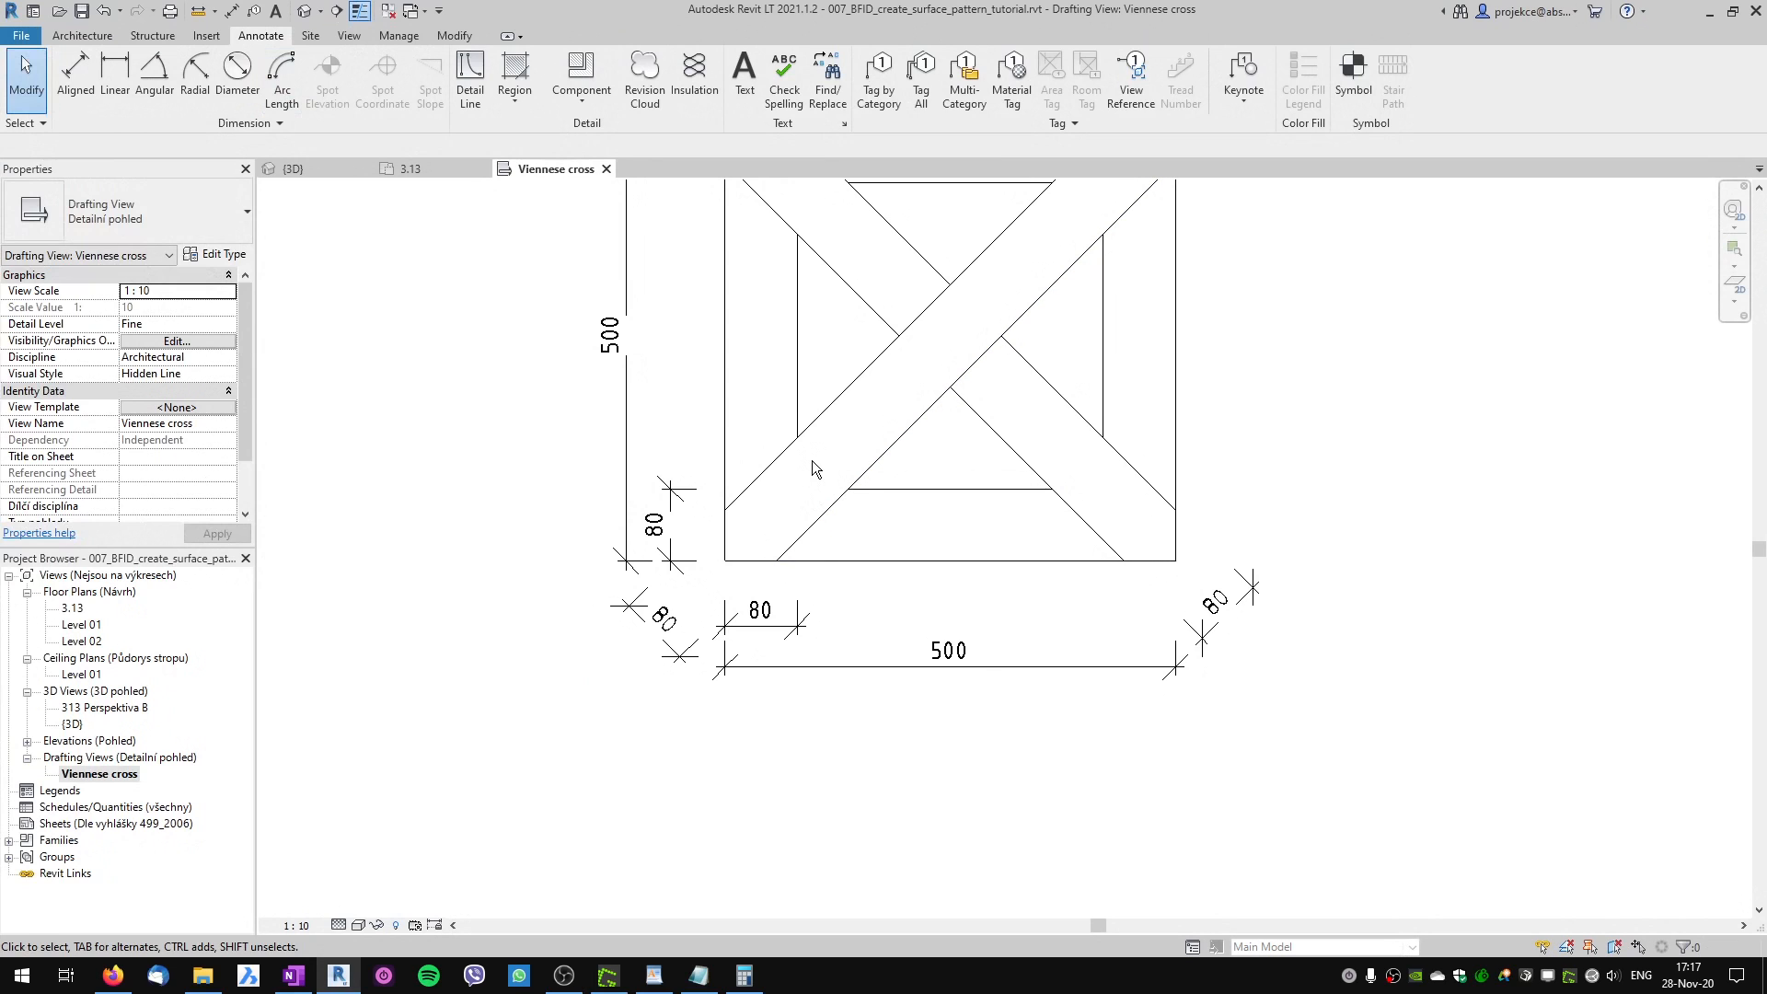
key(d)
key(i)
click(726, 407)
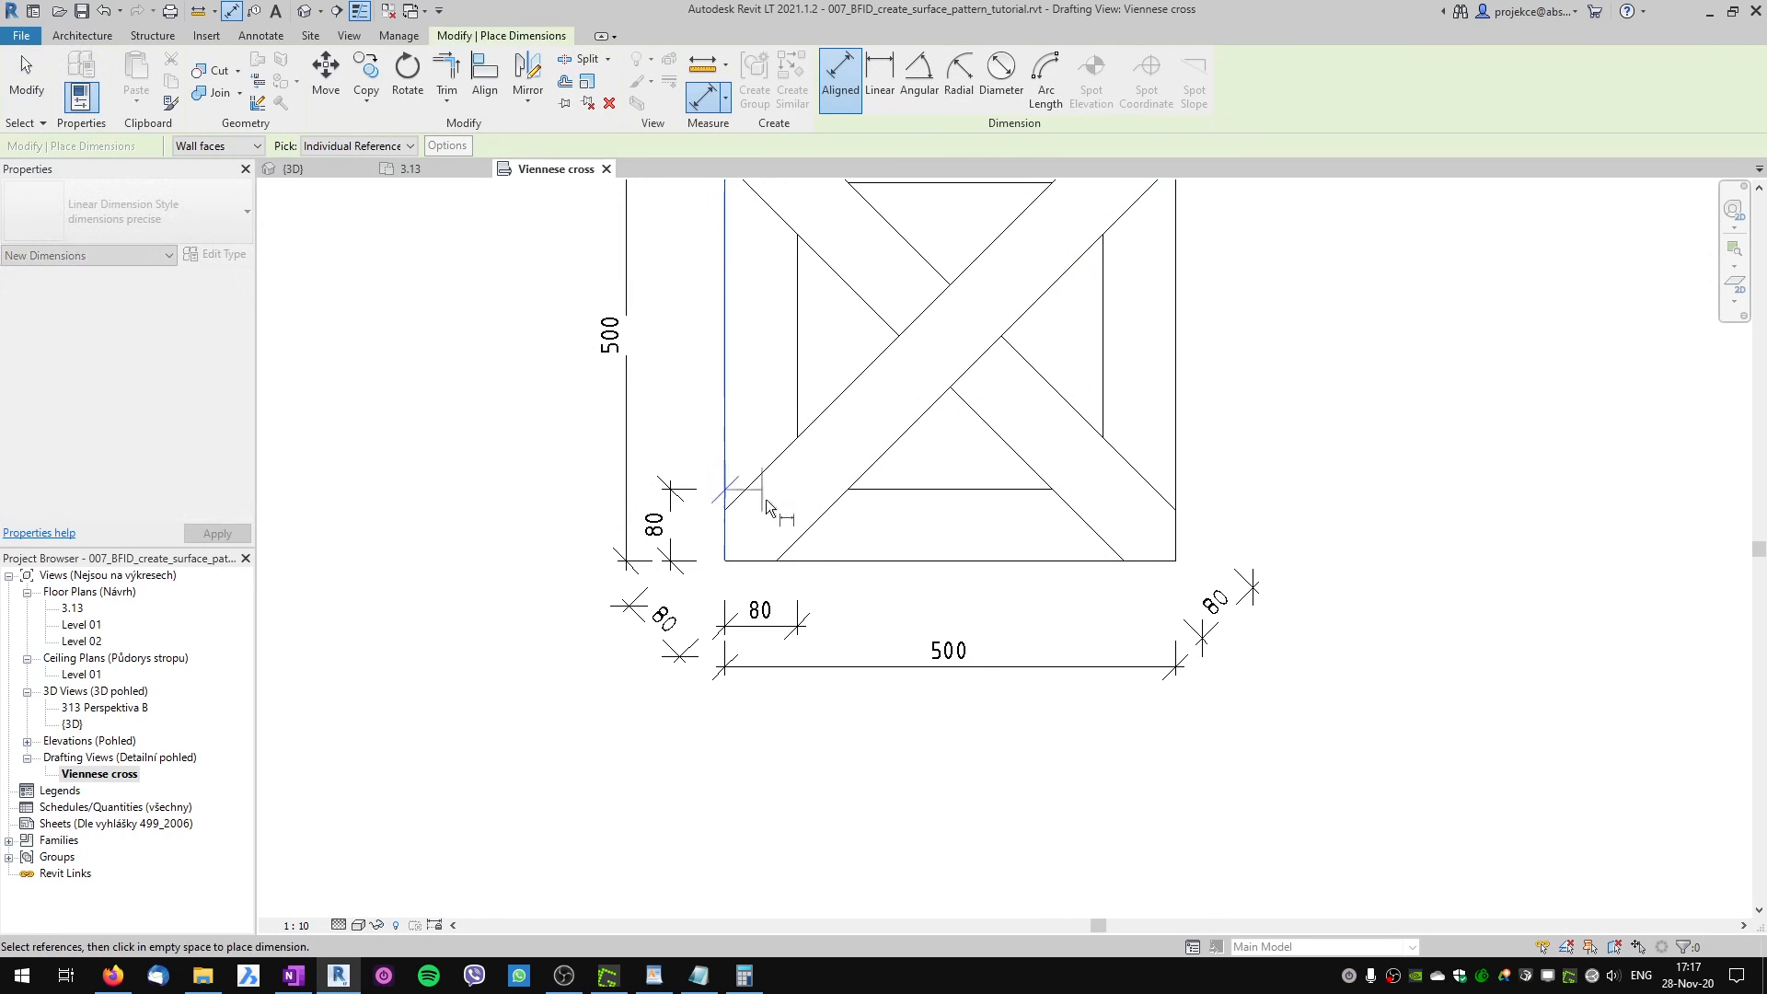
click(778, 563)
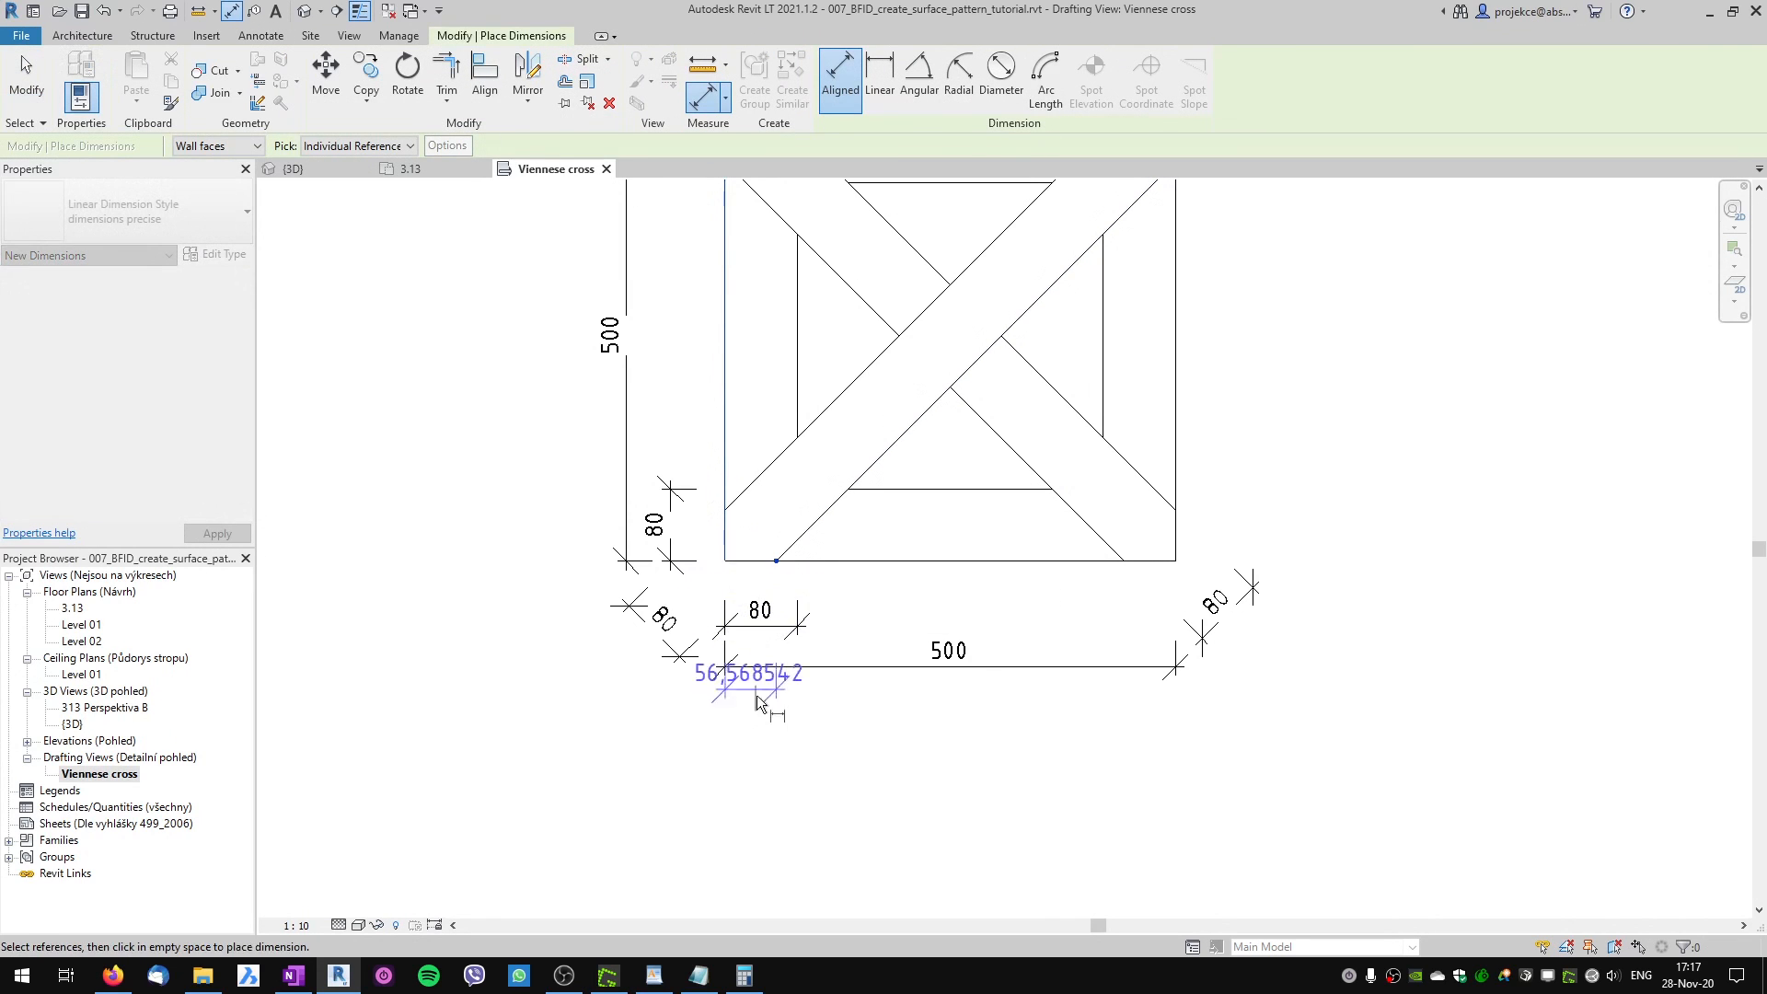
click(750, 731)
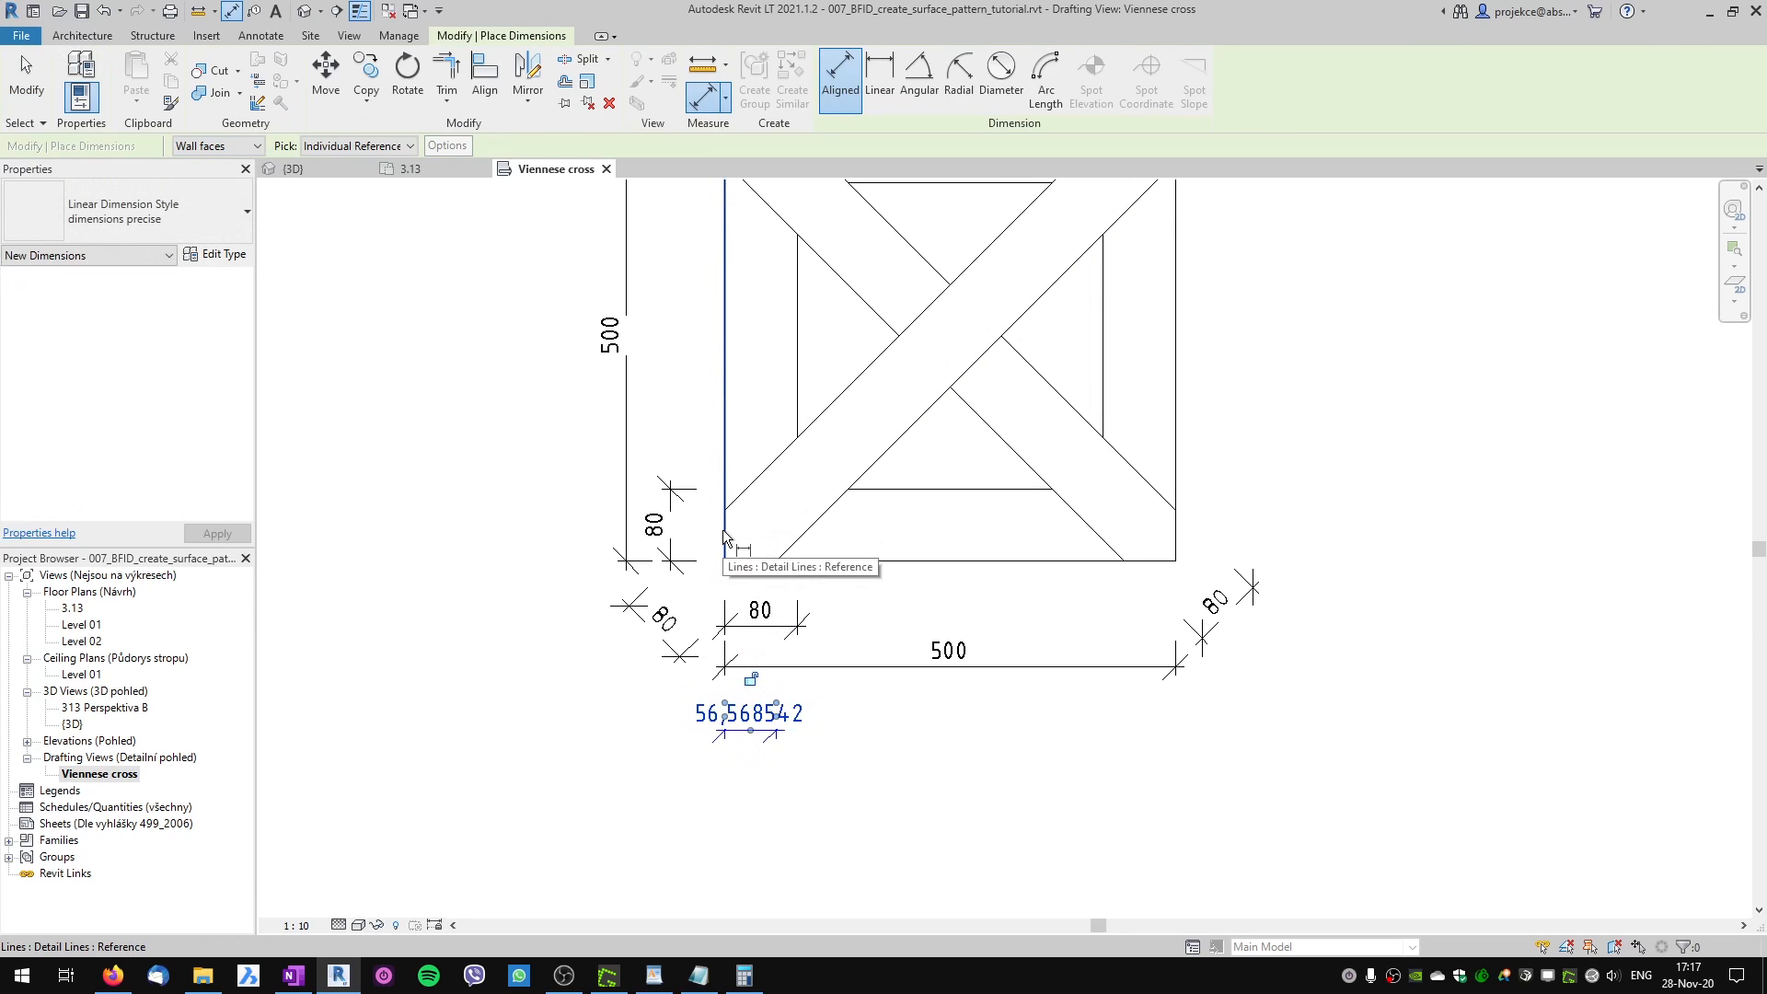
key(Escape)
key(Escape)
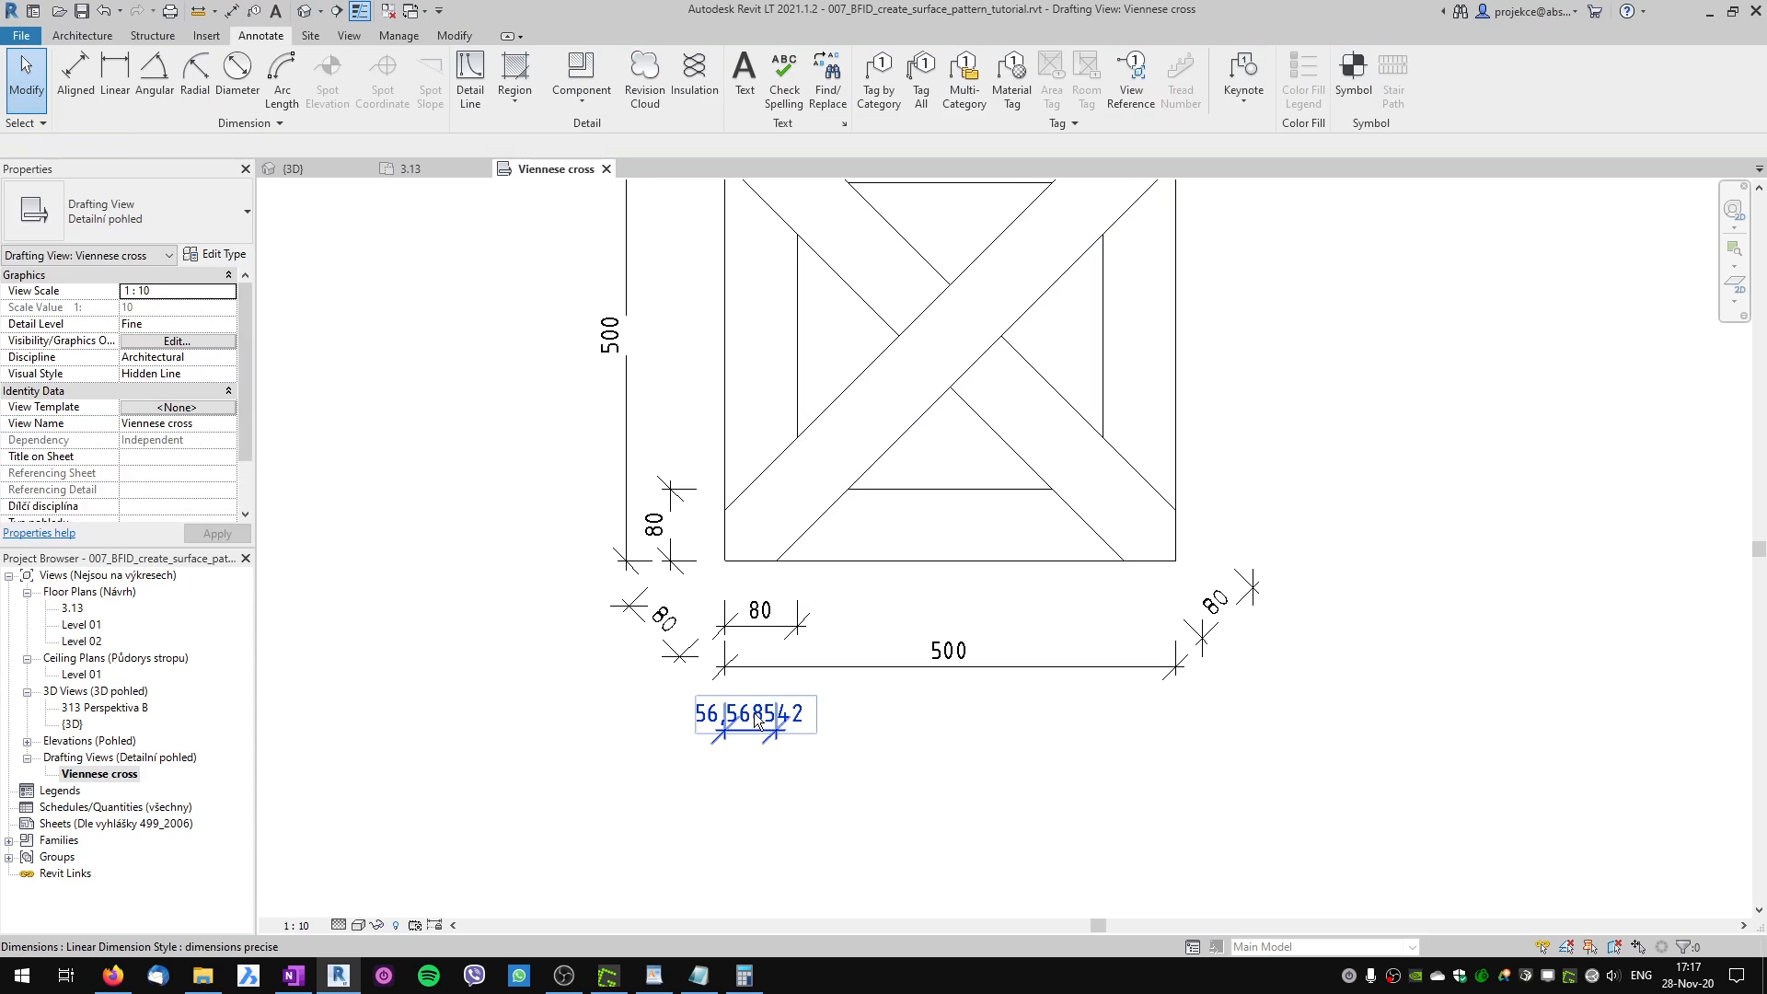
Copy the exact value of the new horizontal dimension and paste it after the angle 45 in the WordPad pattern file.
double_click(755, 718)
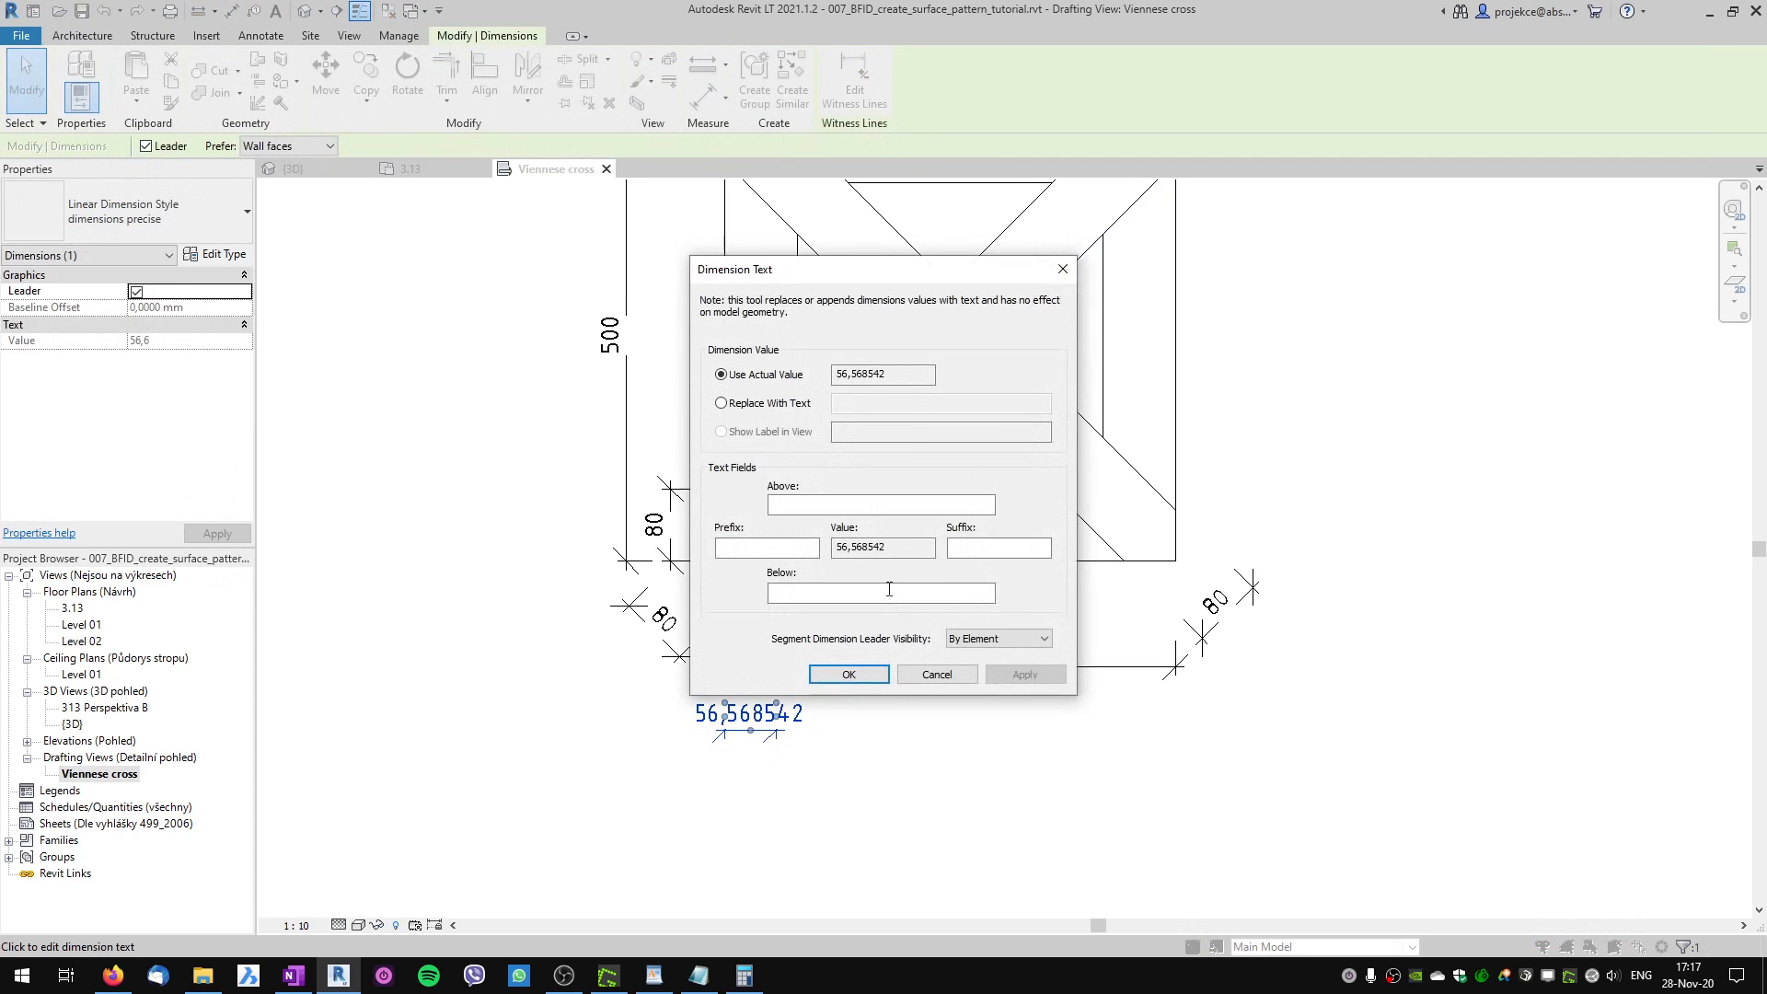
double_click(856, 547)
right_click(850, 549)
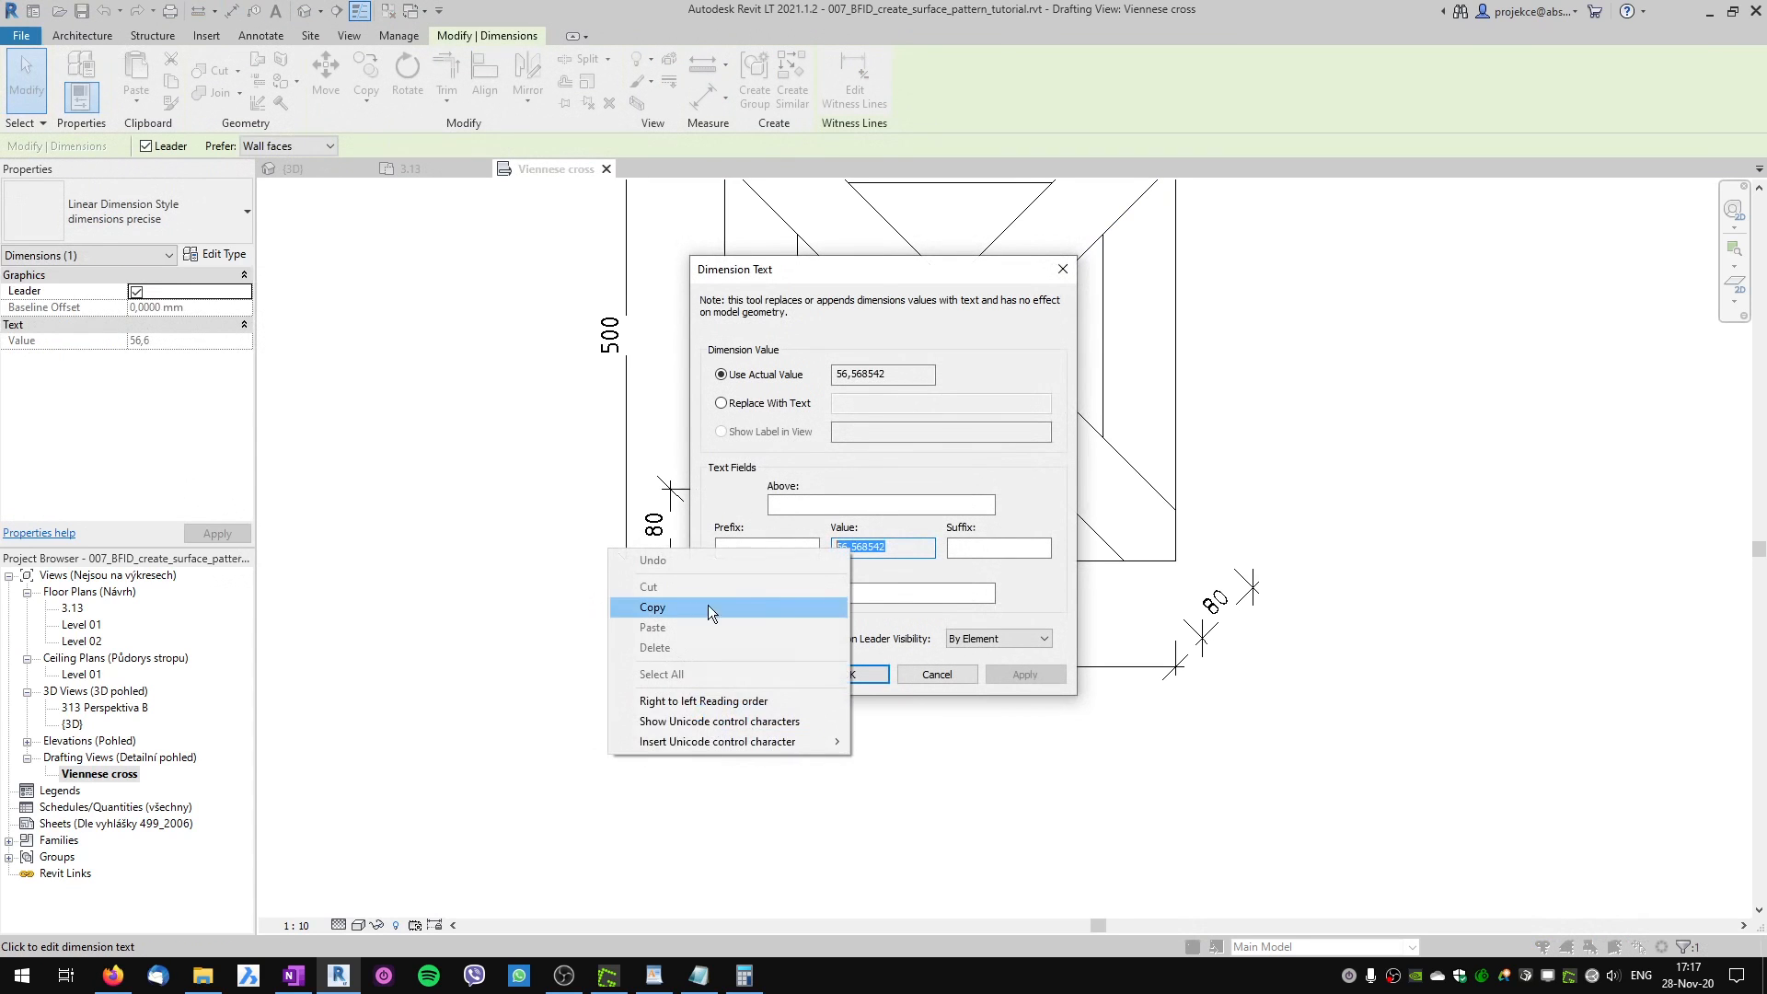
click(708, 608)
click(849, 673)
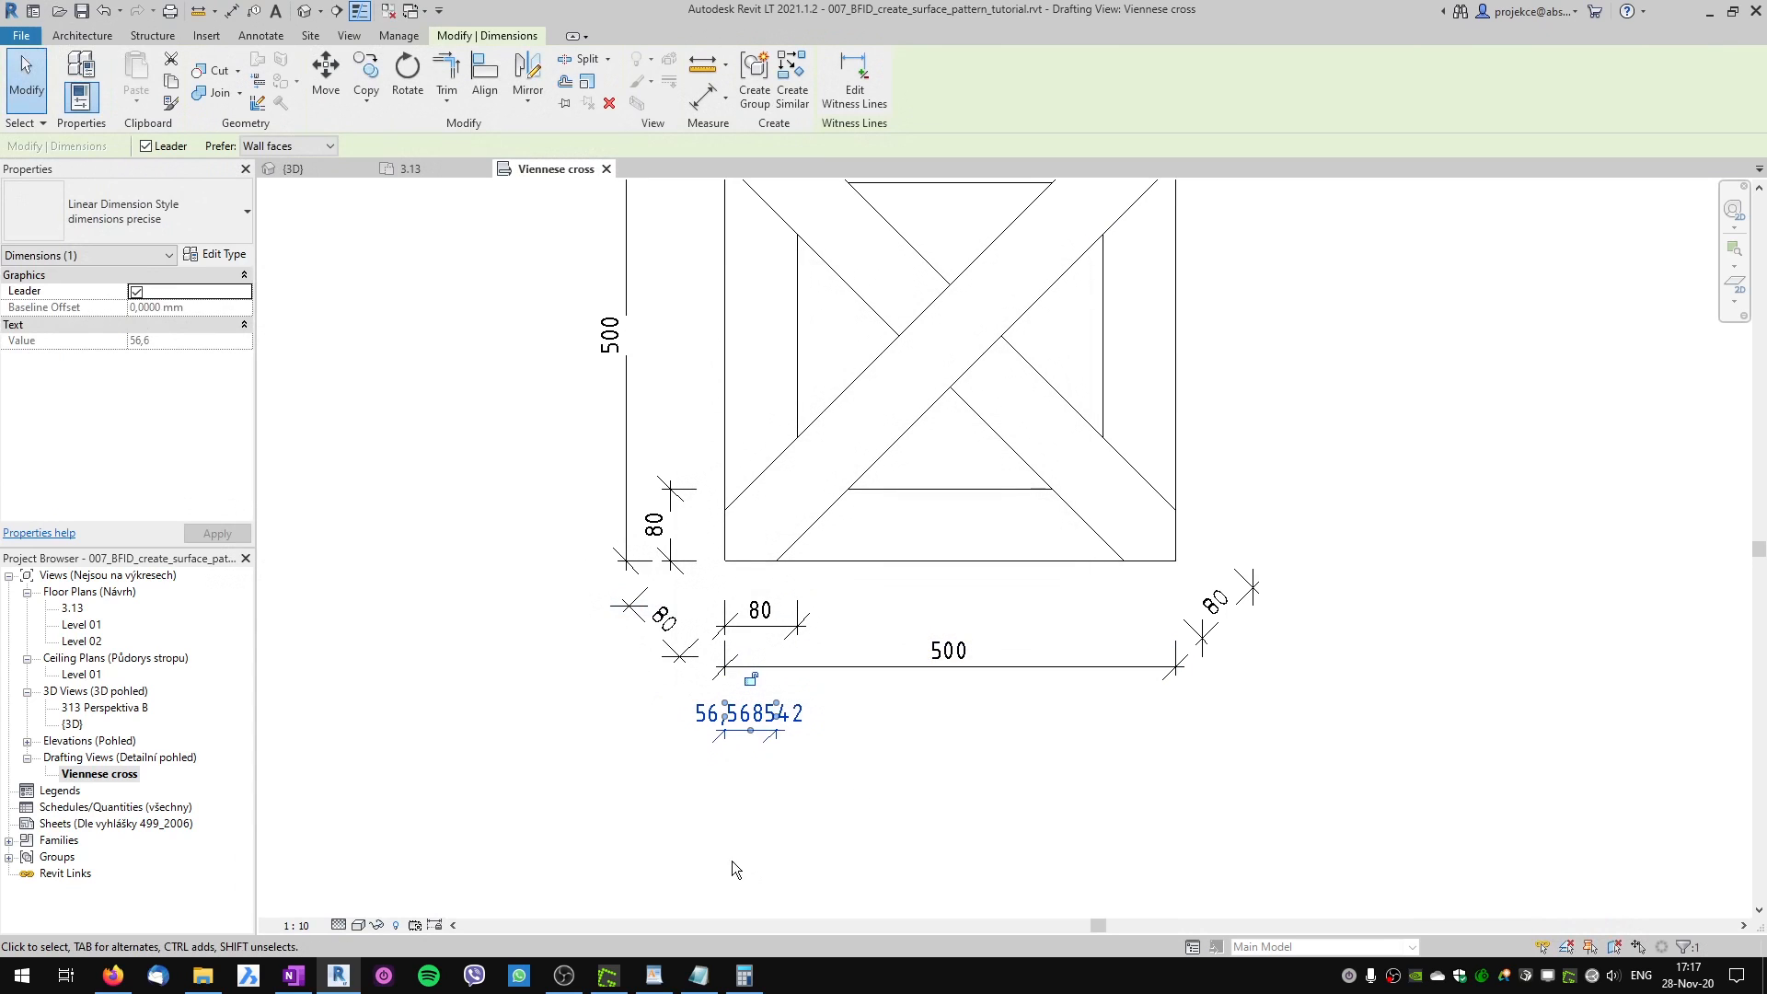
click(654, 975)
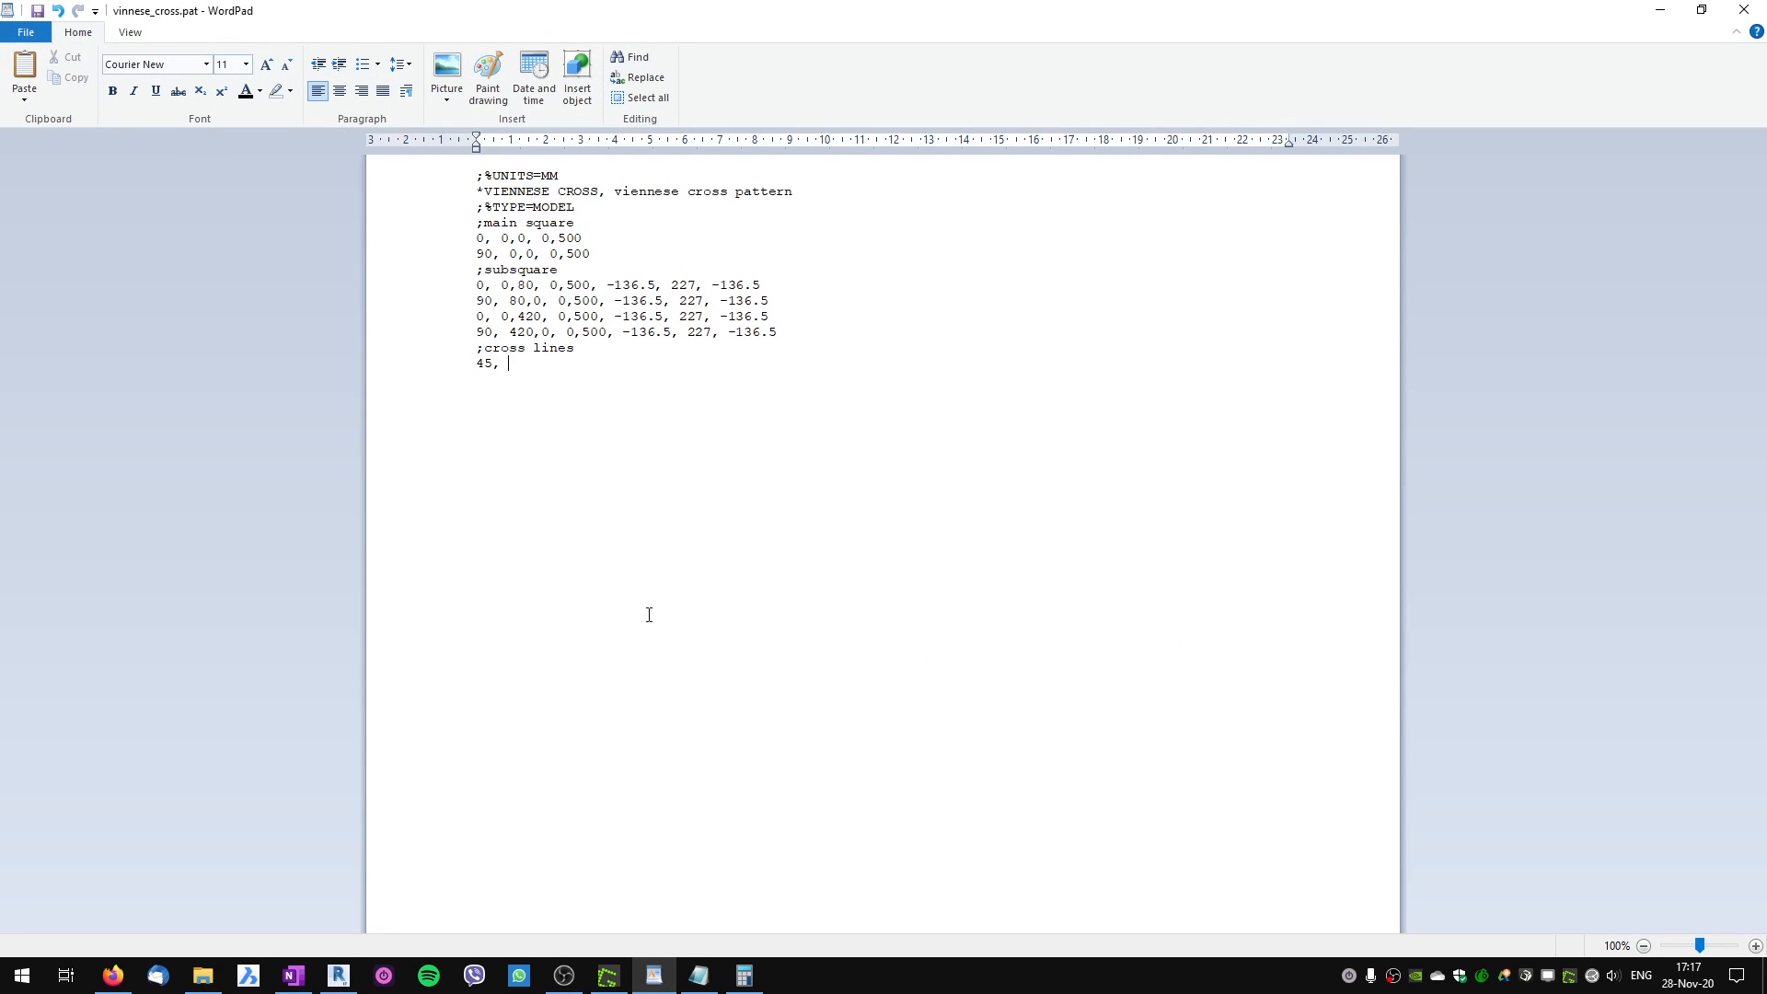
key(ctrl+v)
In Greenshot, sketch a parallel repeat of the diagonal outside the square with a double-headed spacing arrow between the two lines.
click(608, 971)
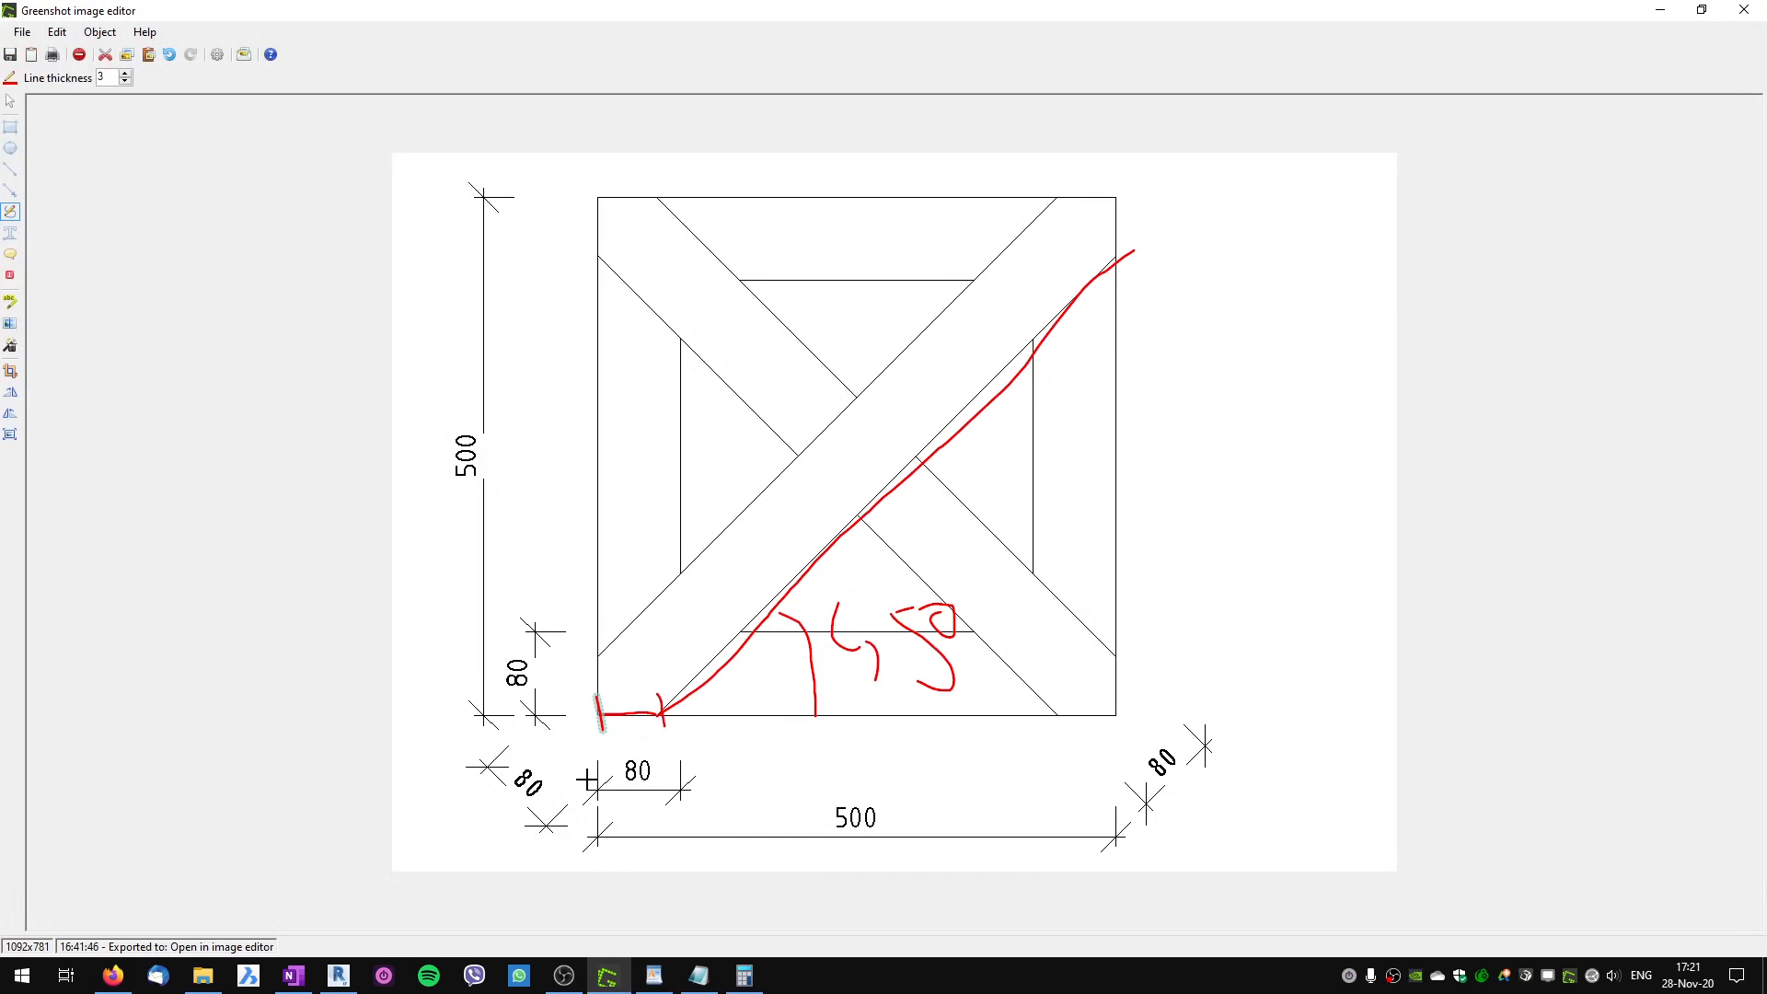
mouse_move(485, 862)
mouse_down()
mouse_move(686, 694)
mouse_move(1193, 182)
mouse_up()
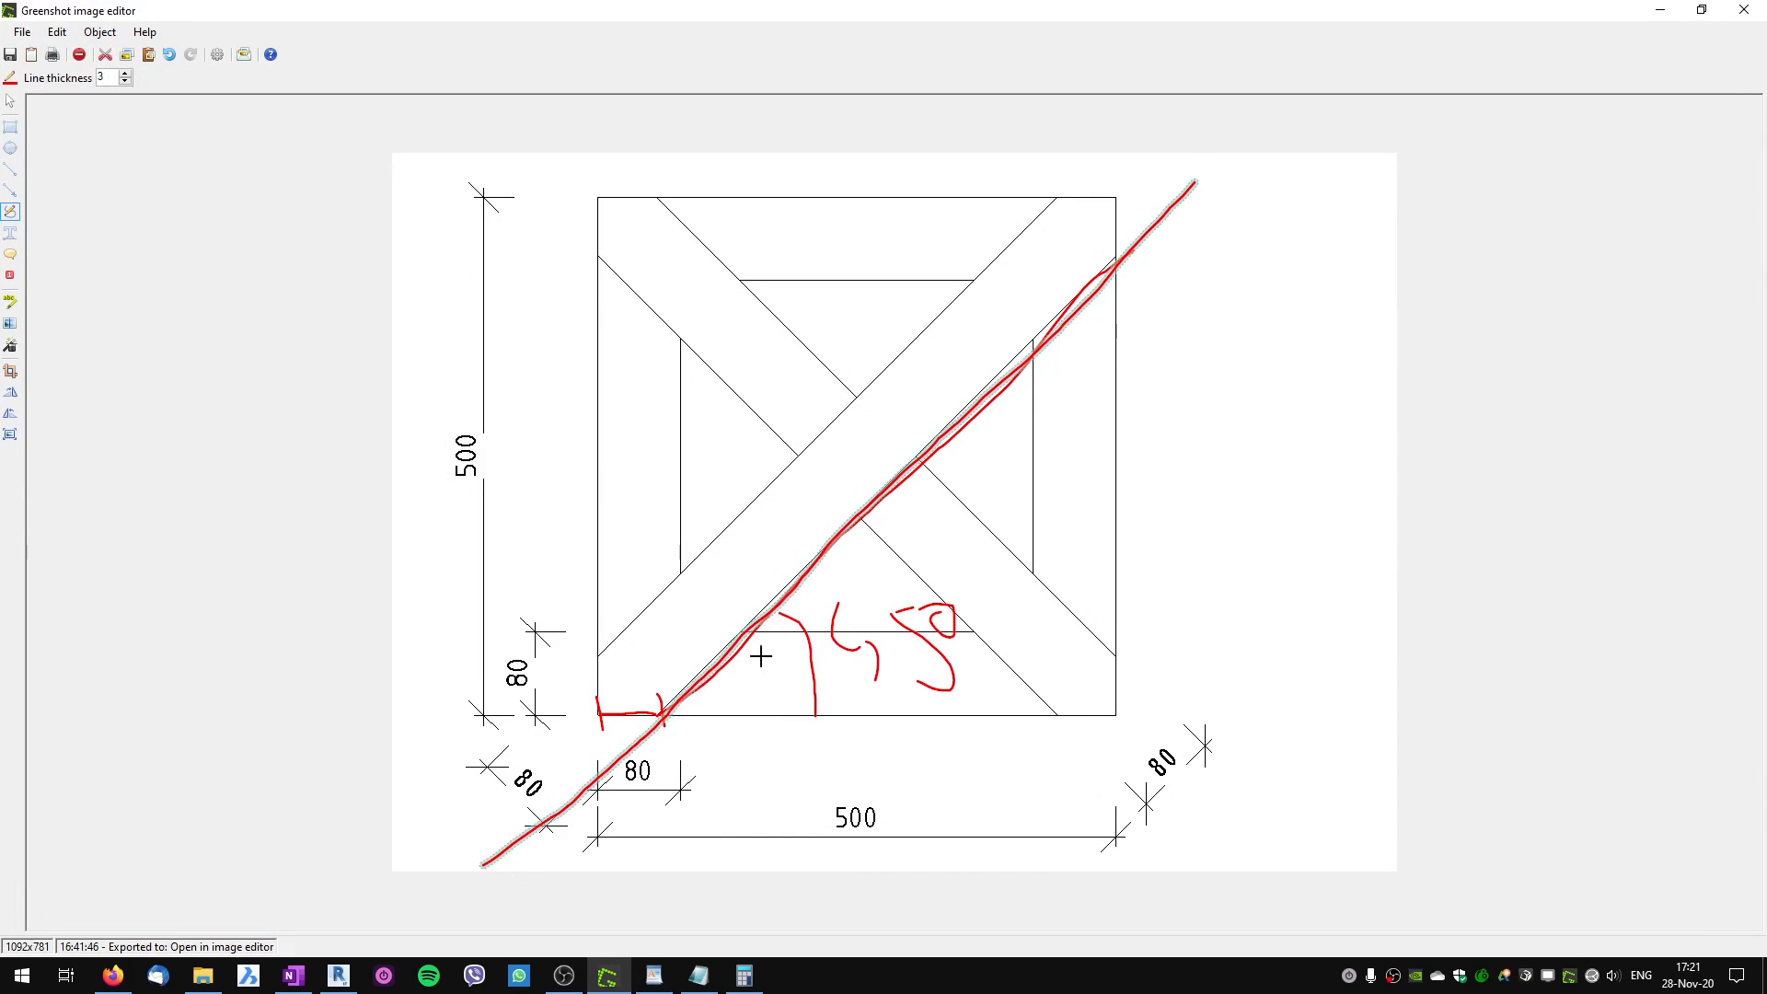
key(ctrl+z)
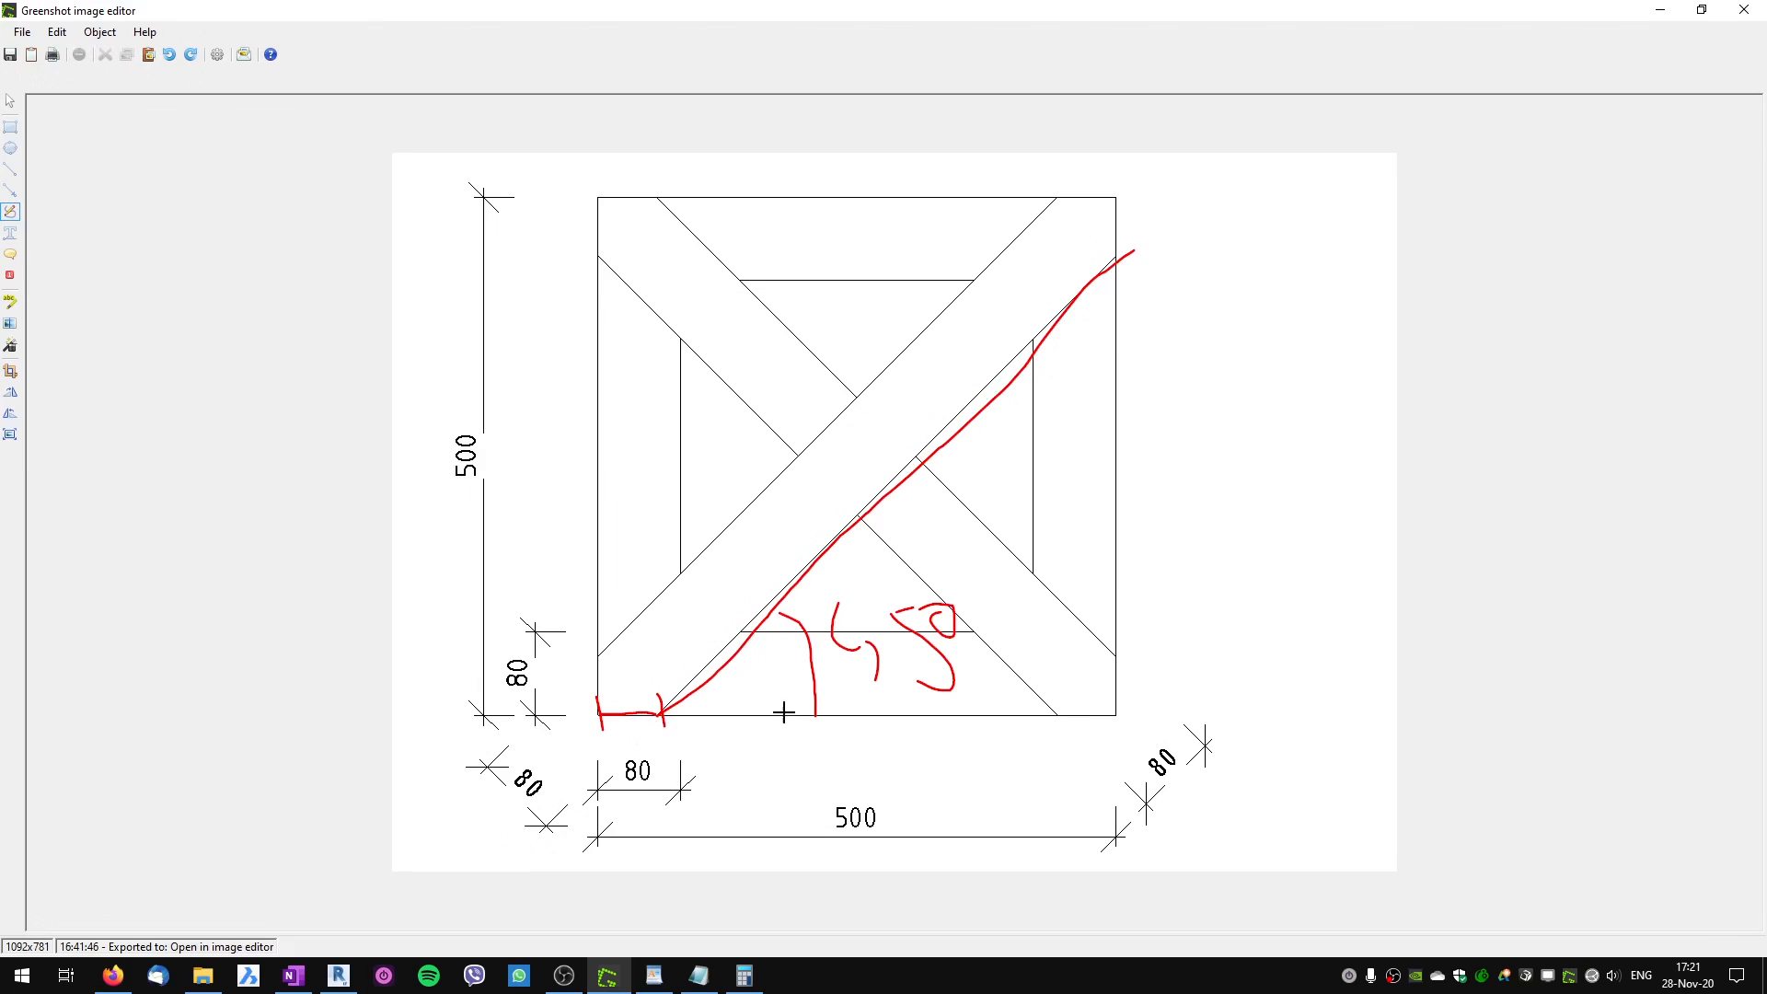
drag(1048, 856, 1353, 538)
mouse_move(1012, 415)
mouse_down()
mouse_move(1269, 635)
mouse_move(979, 419)
mouse_up()
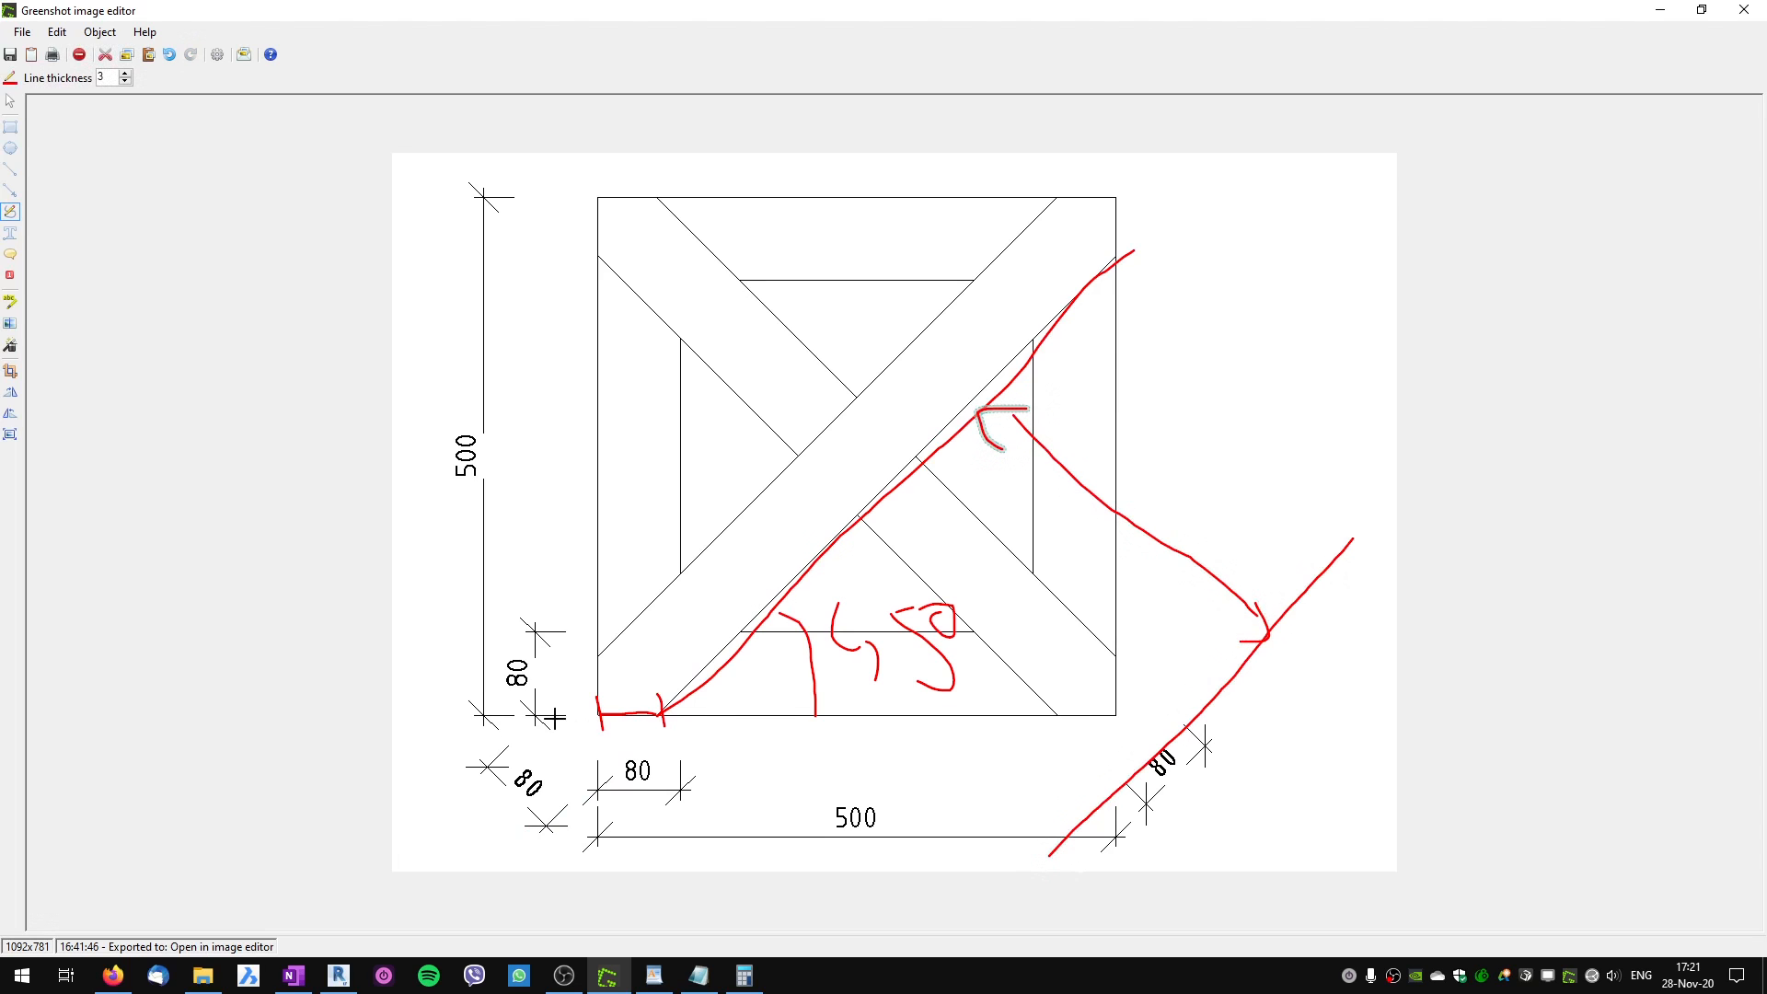
In Revit, copy the lower rising diagonal from the square's bottom-left corner to its bottom-right corner.
click(338, 976)
middle_drag(1069, 413, 803, 508)
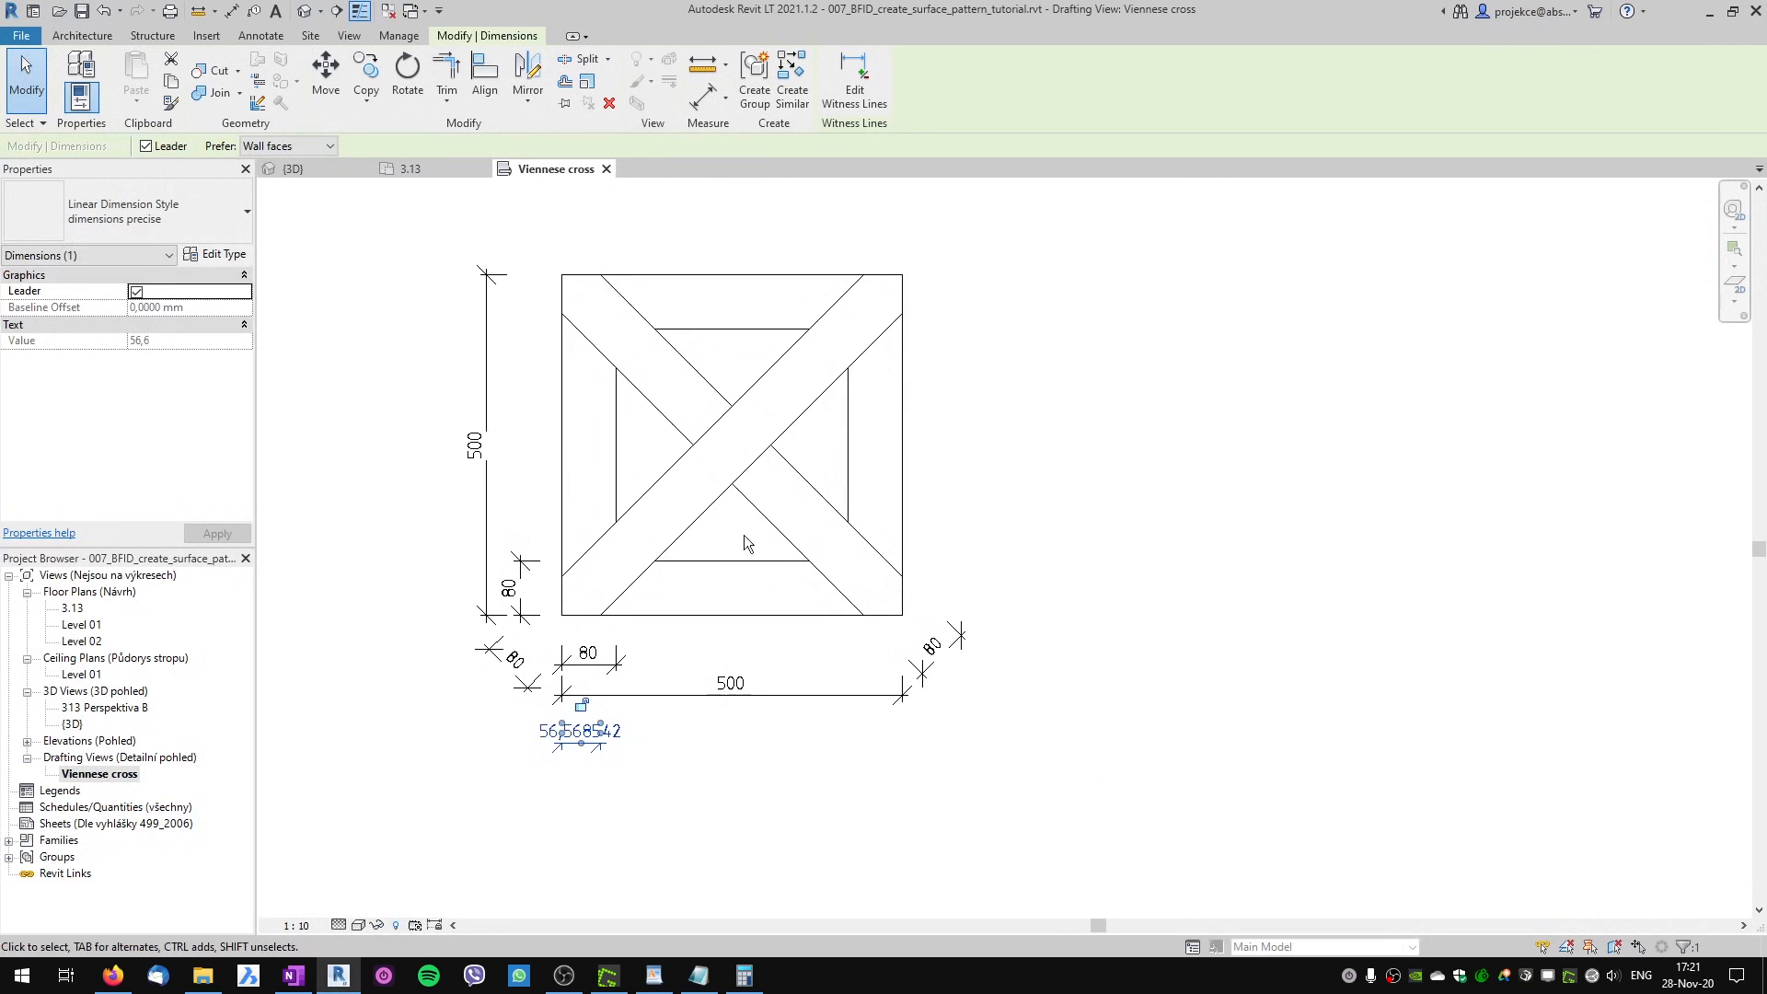
click(682, 532)
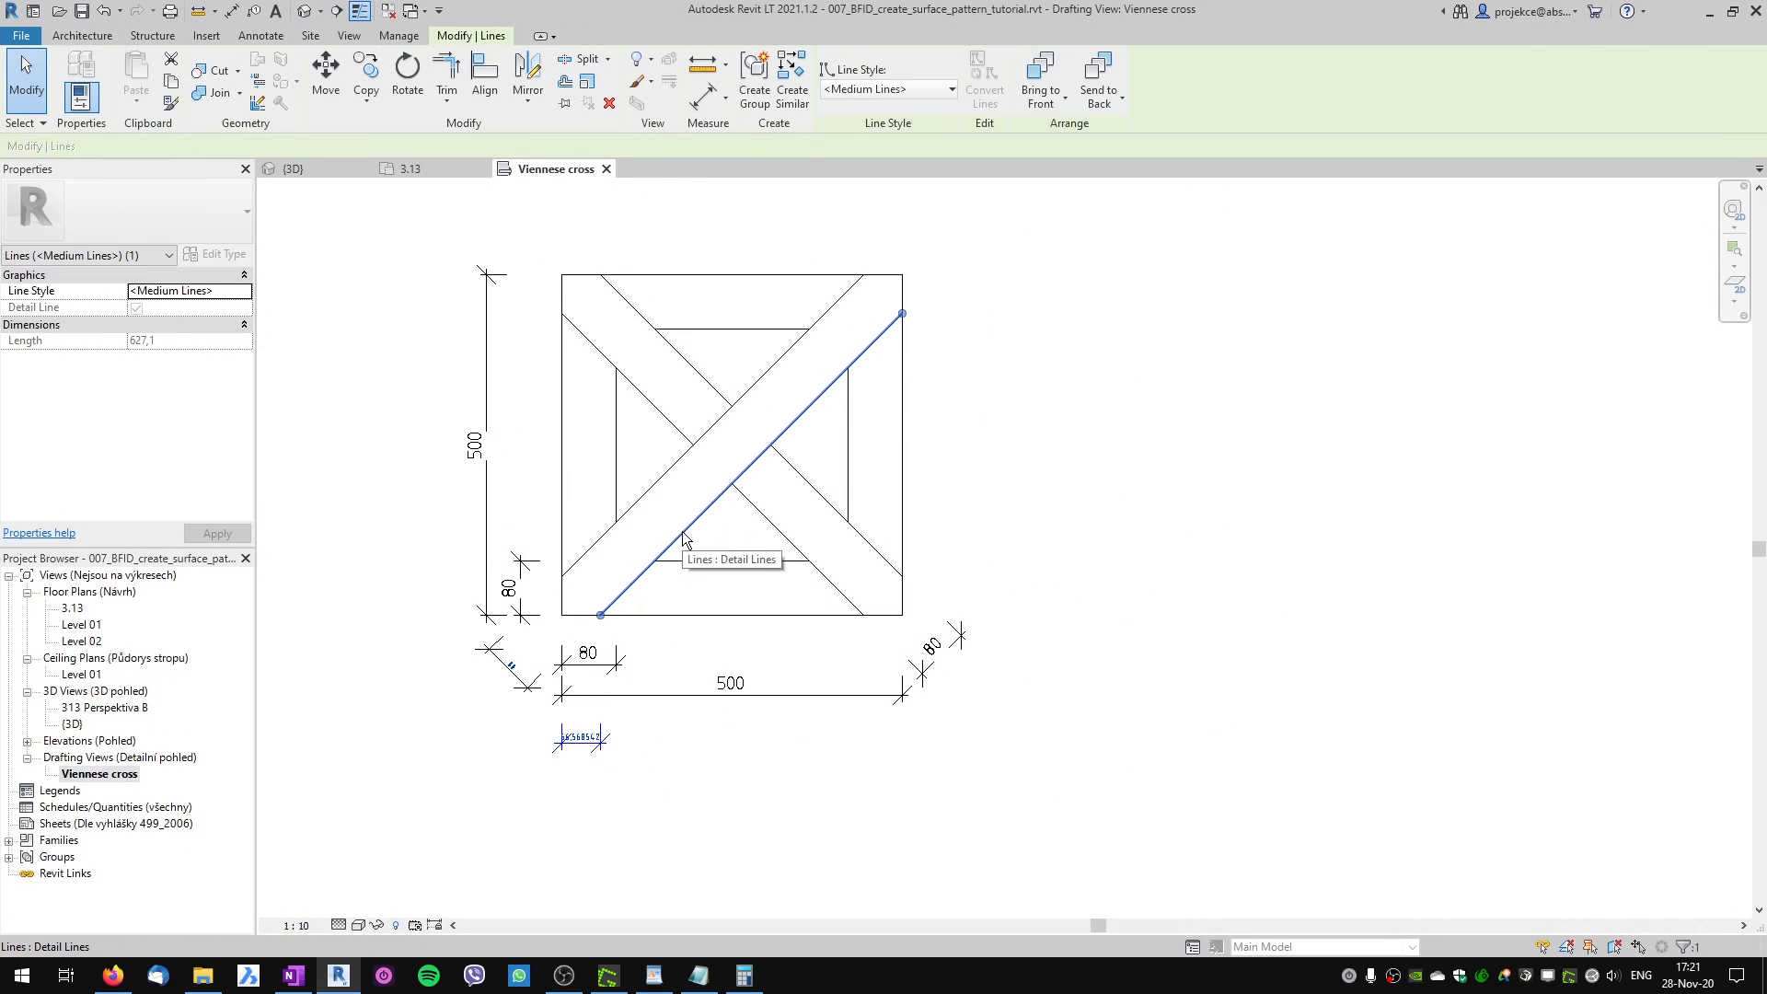
key(c)
key(o)
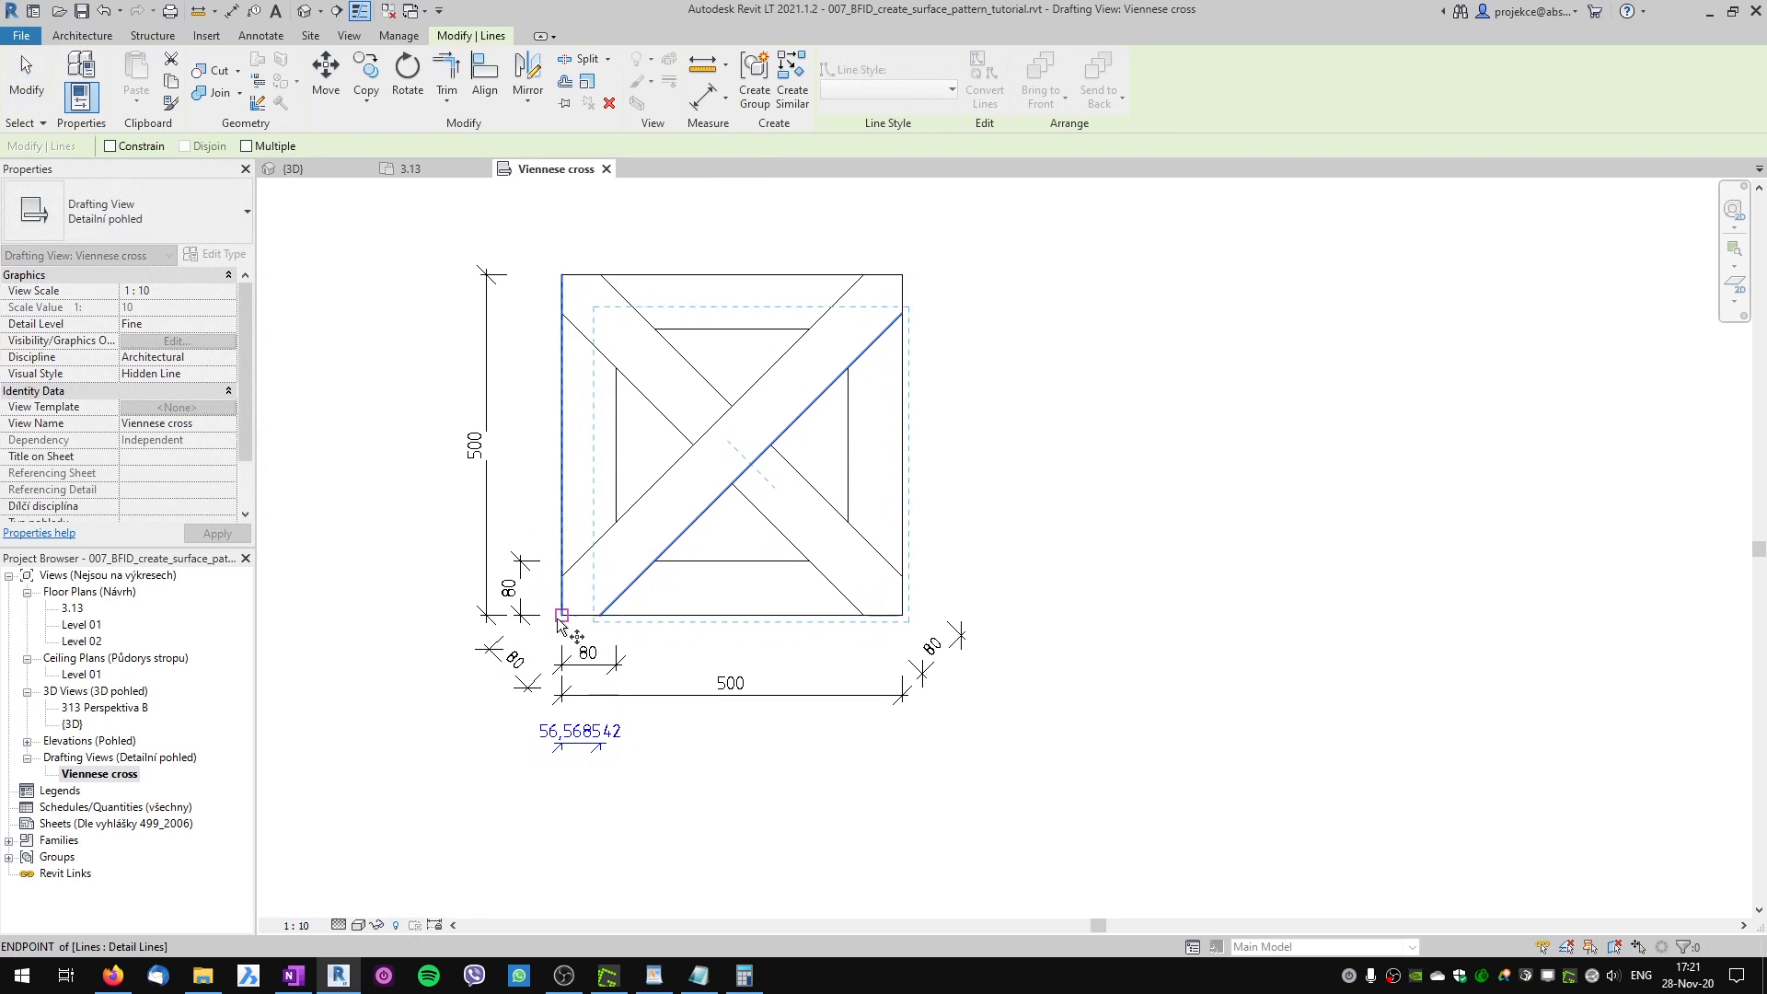
click(561, 614)
click(906, 615)
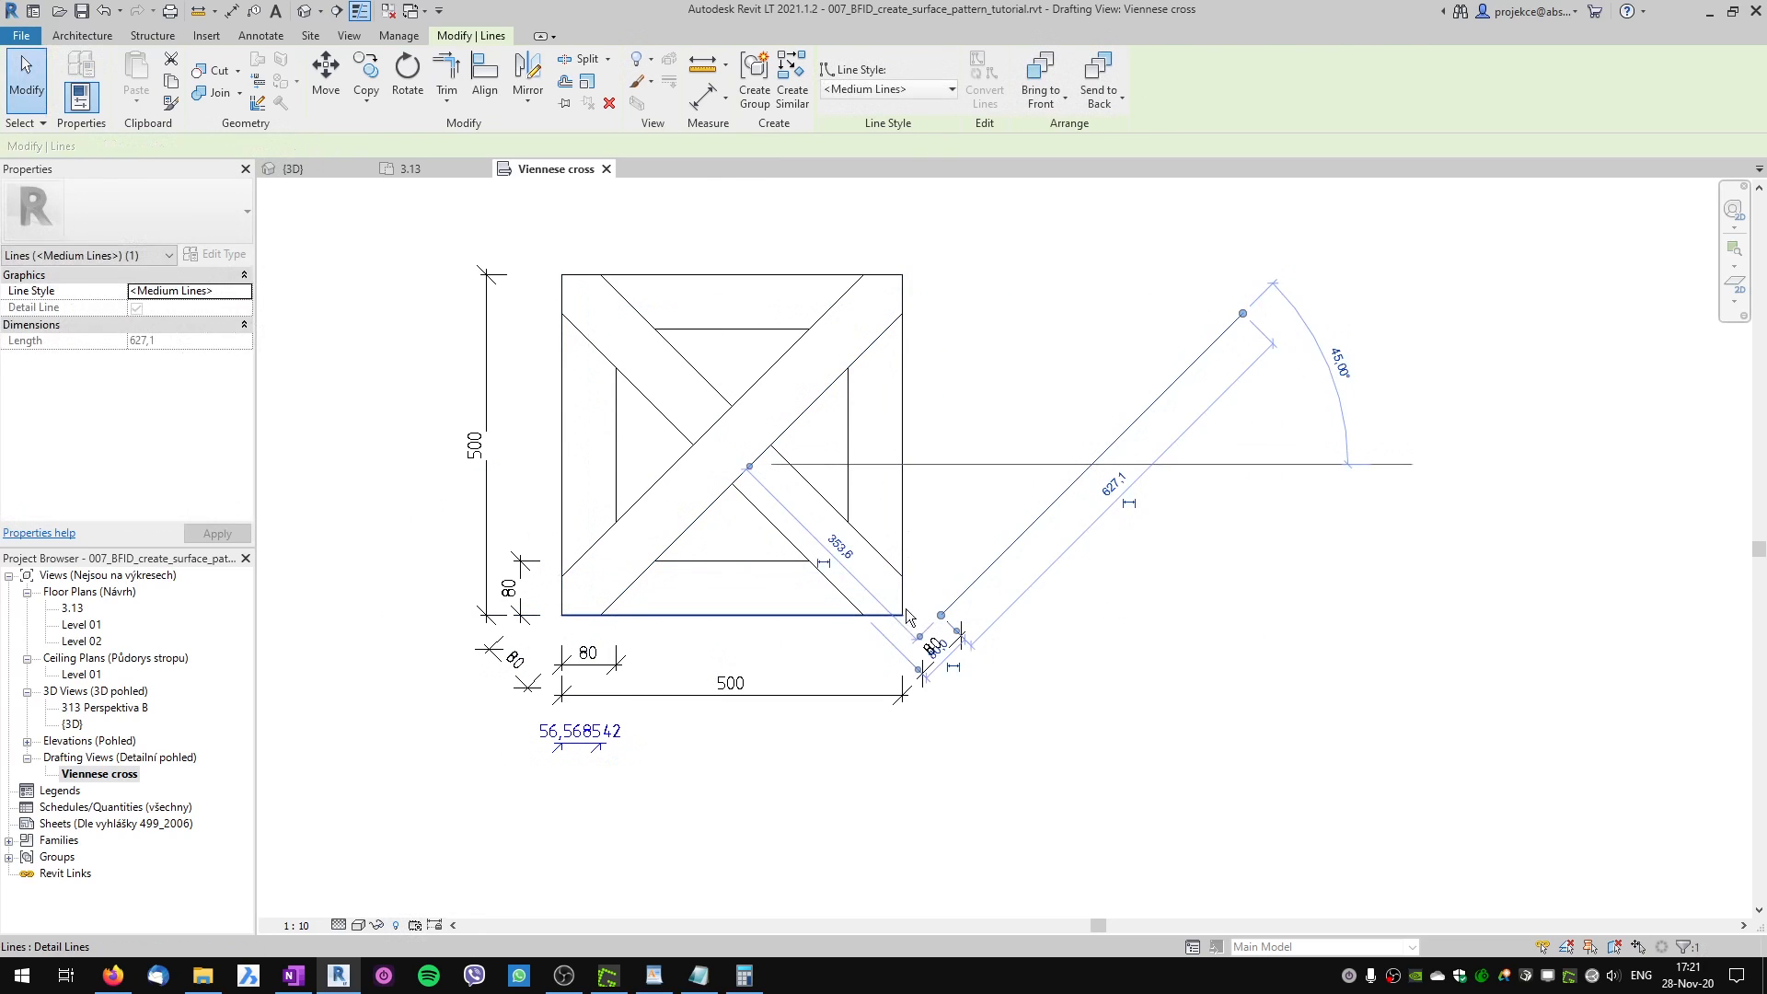
key(Escape)
Dimension the perpendicular distance between the copied diagonal and the original one.
key(d)
key(i)
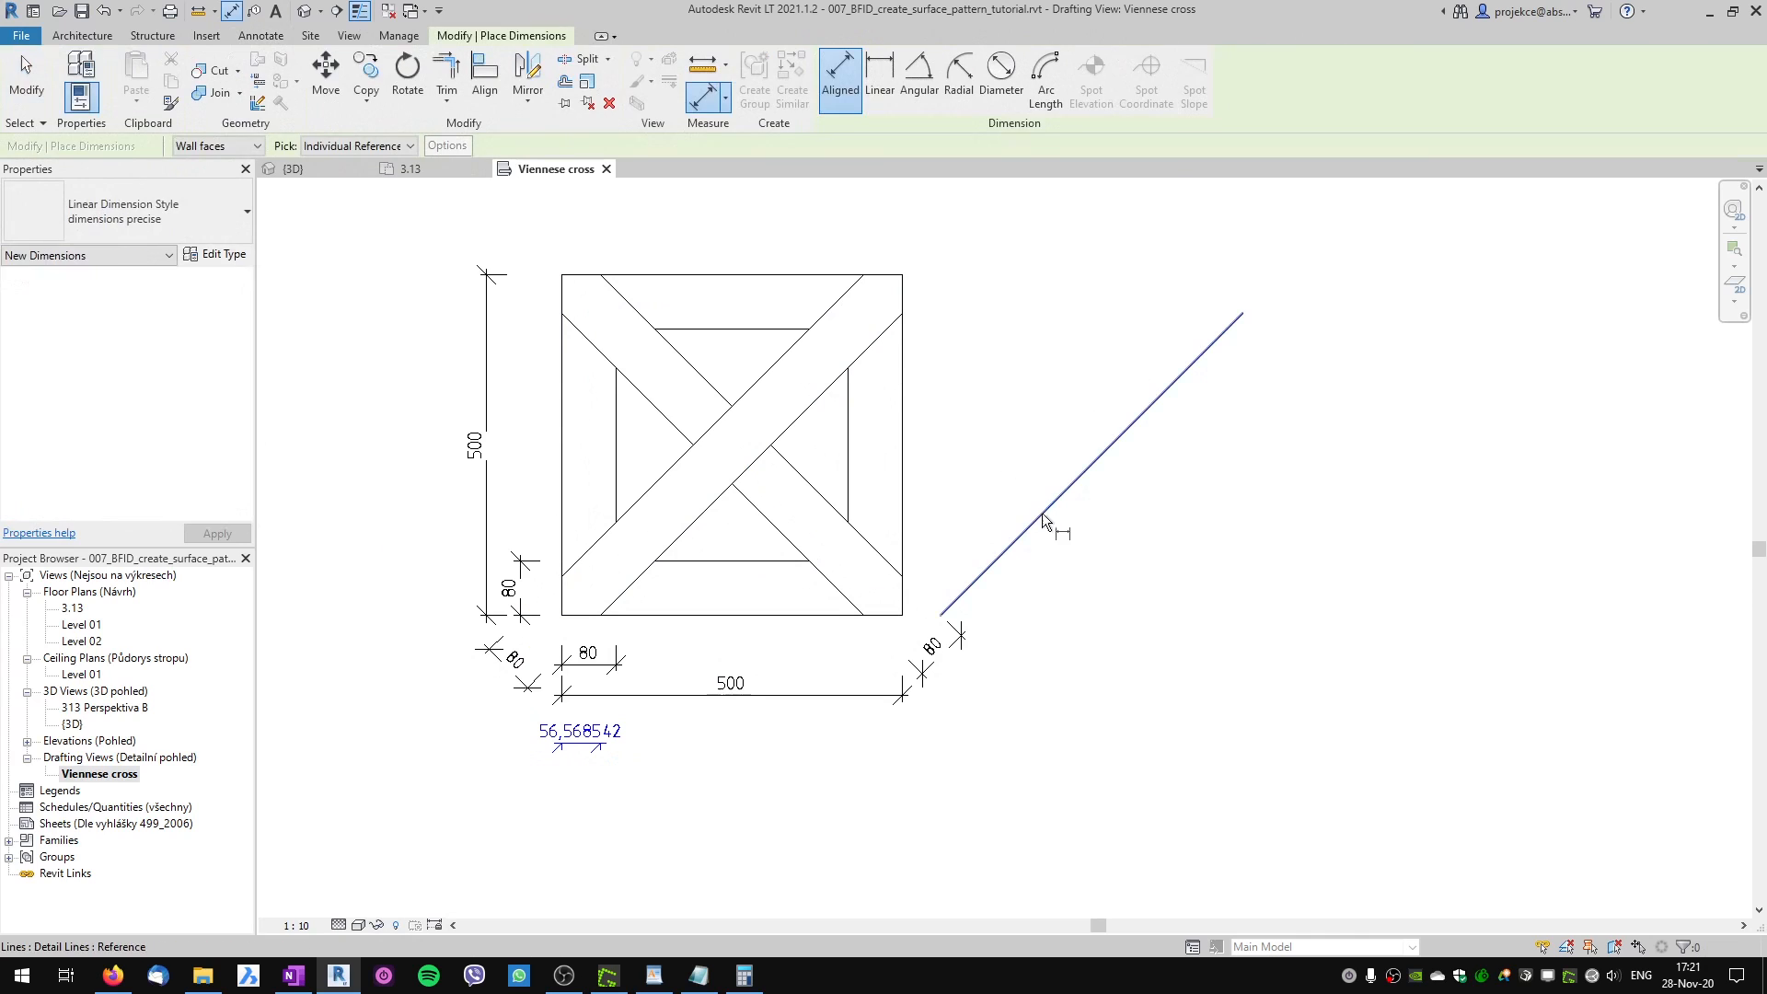
click(1042, 513)
click(865, 351)
click(958, 400)
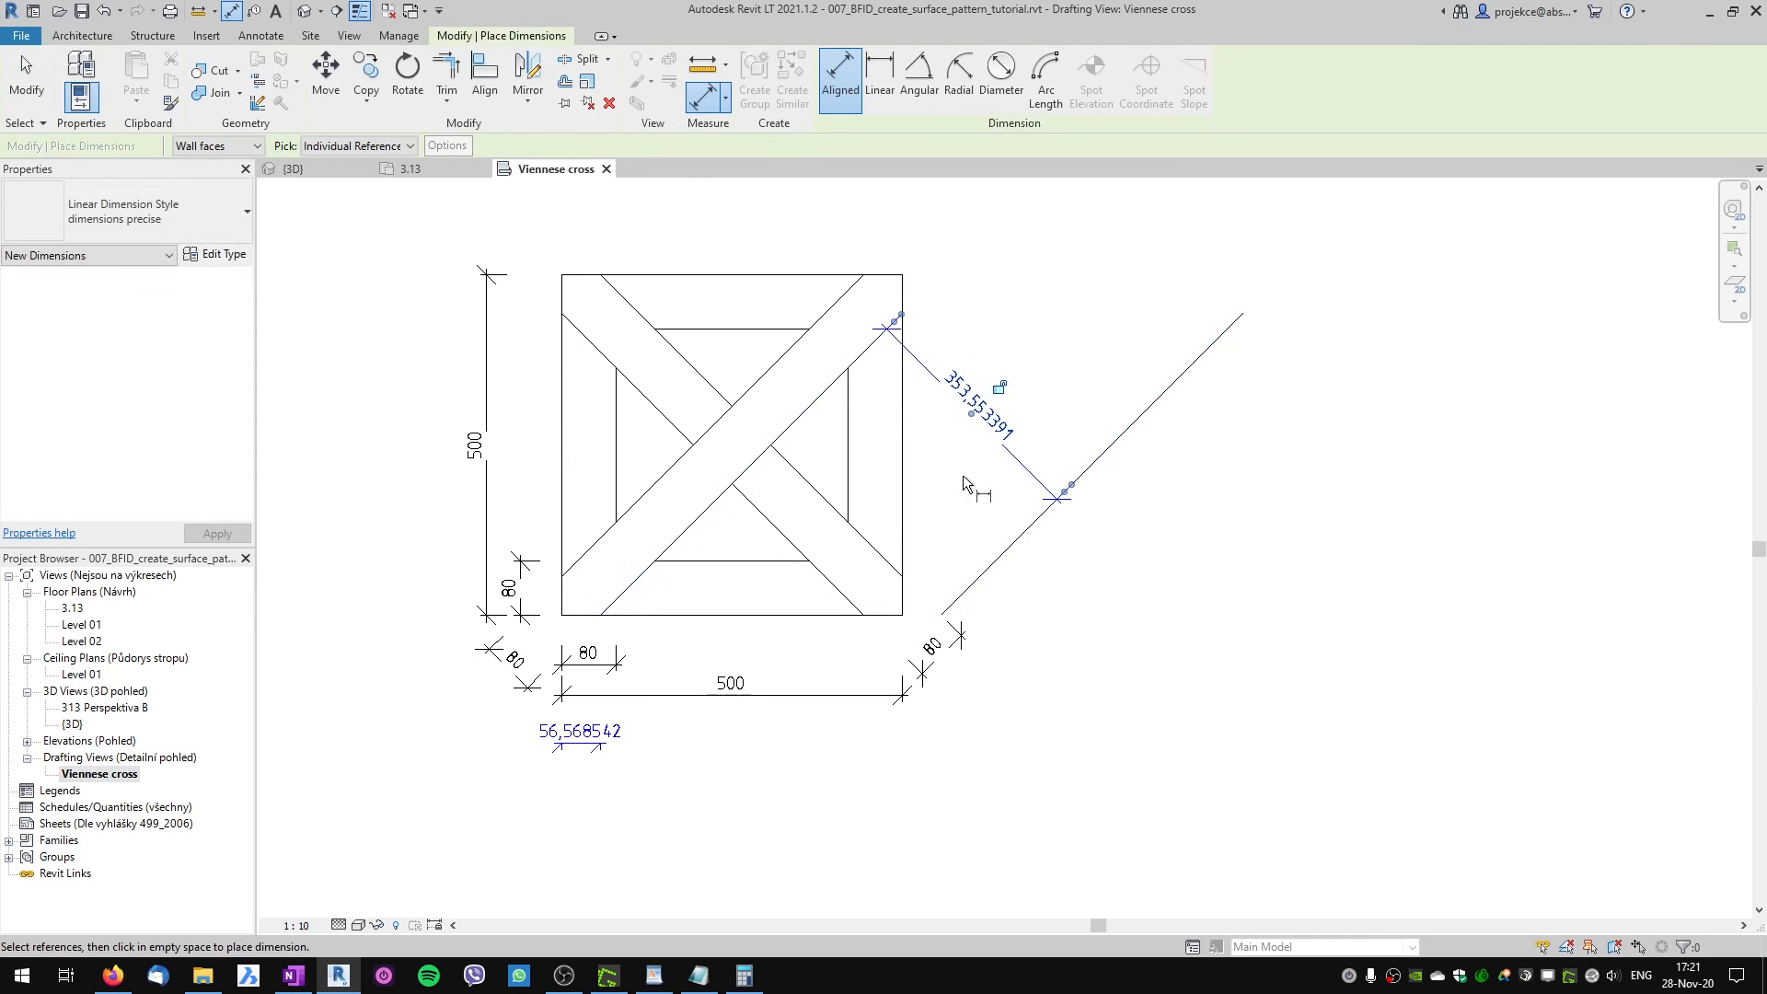
key(Escape)
key(Escape)
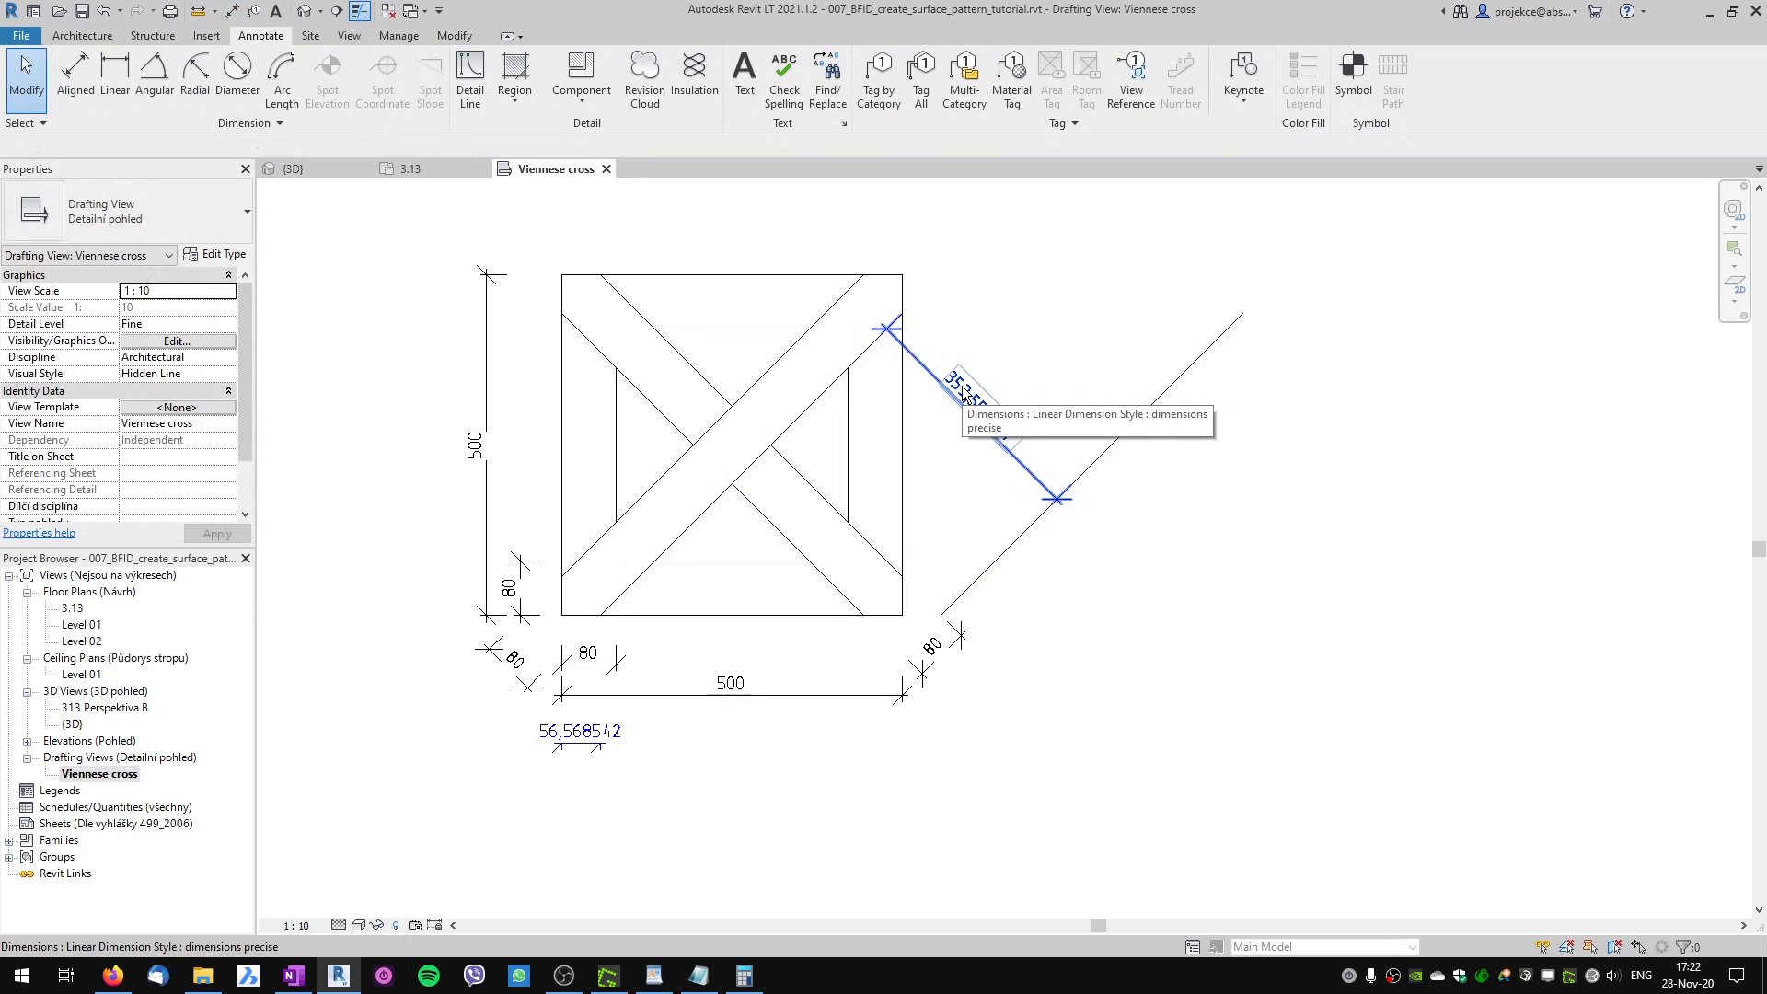
Copy the spacing dimension's exact value, paste 353,553391 at the end of the 45-degree line in the WordPad file, and save as text-only.
double_click(963, 392)
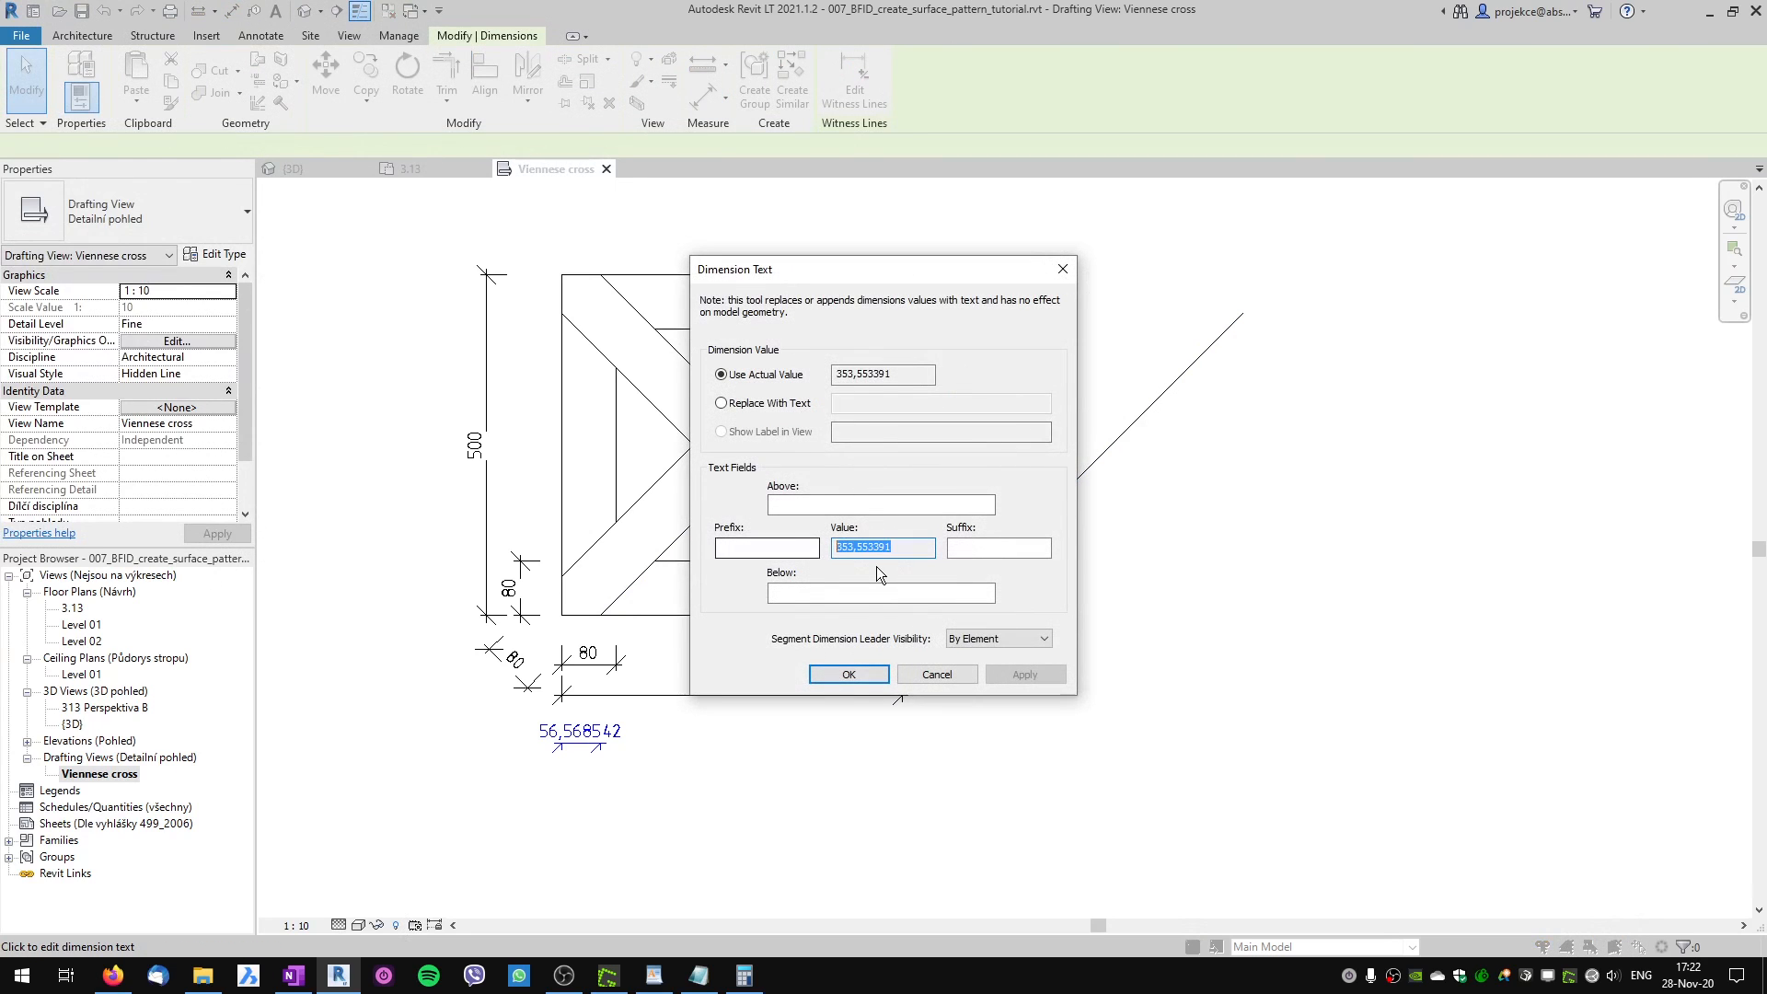
right_click(873, 550)
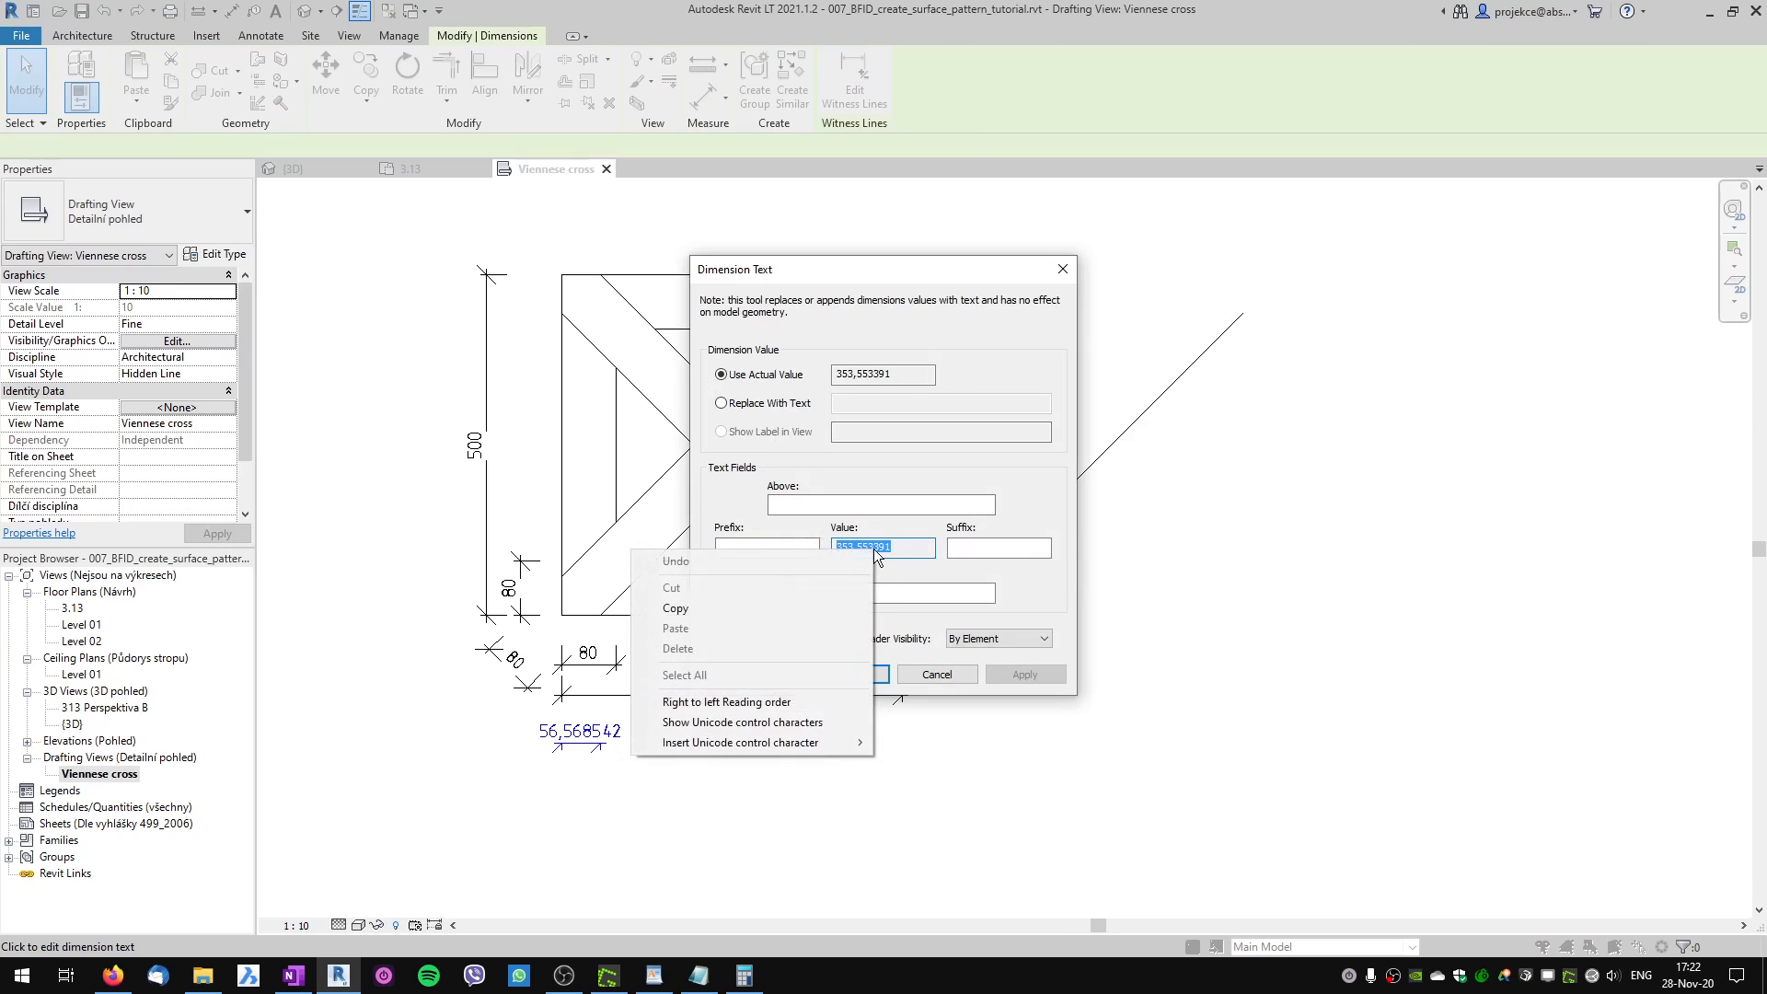
click(697, 611)
click(864, 676)
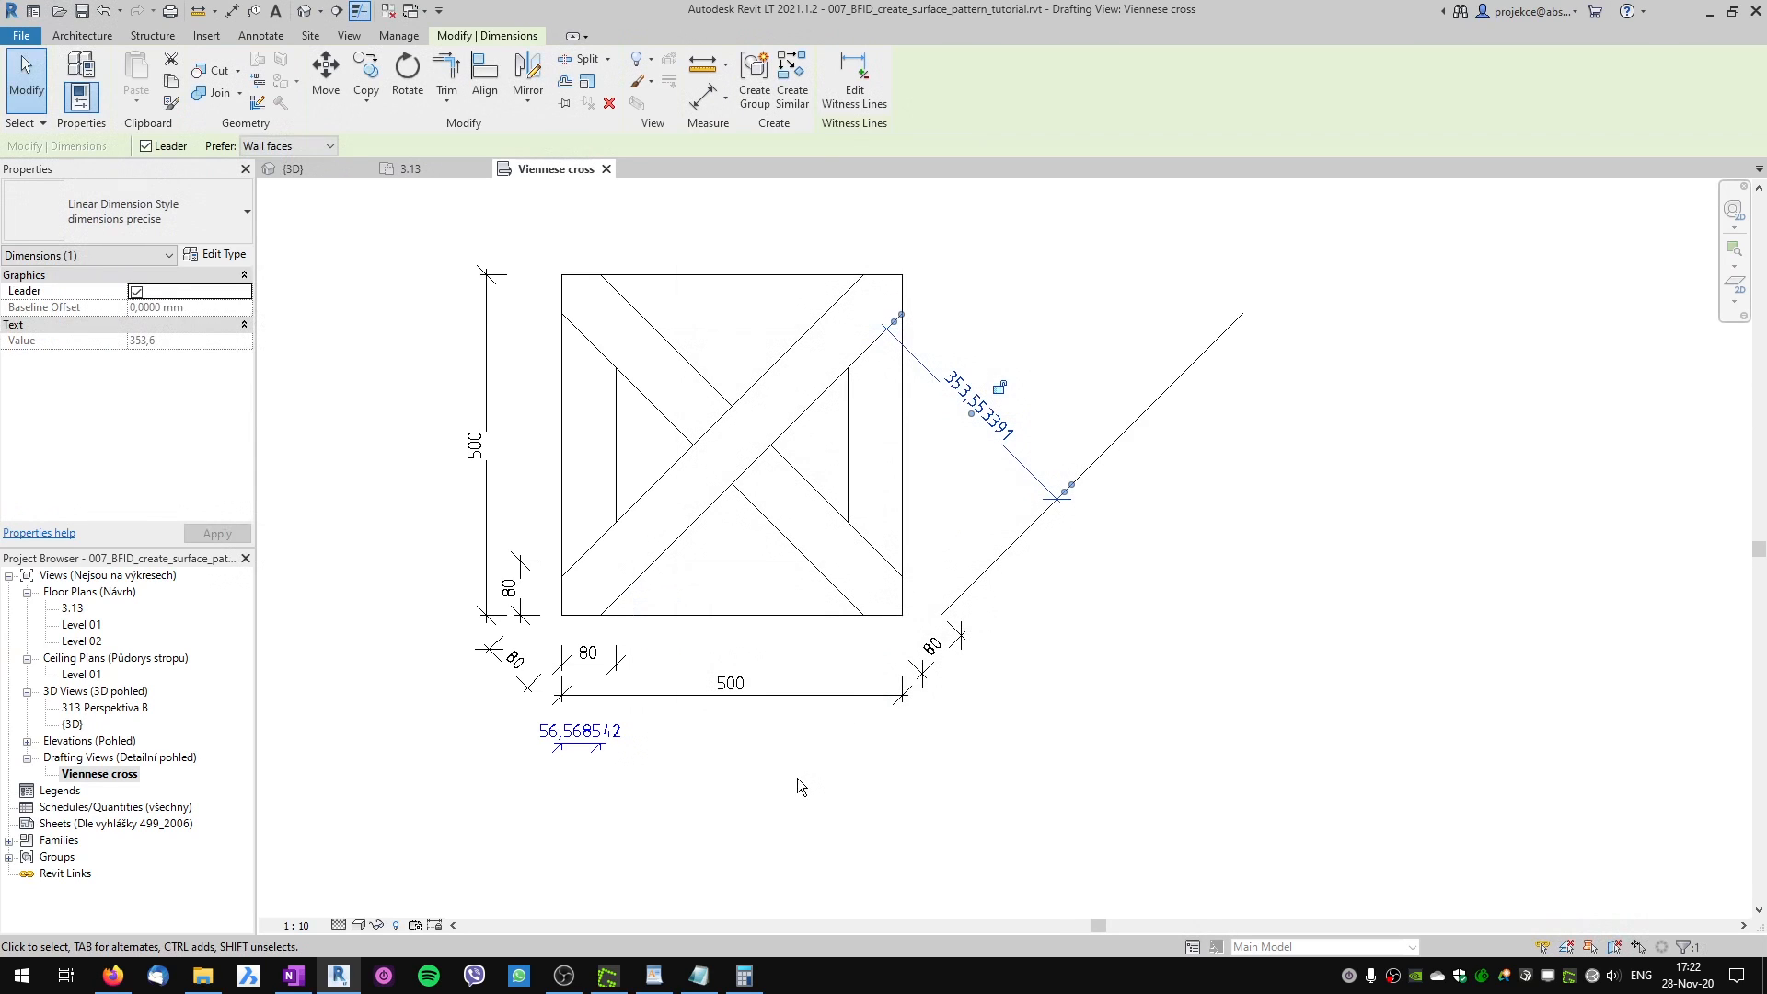
click(653, 975)
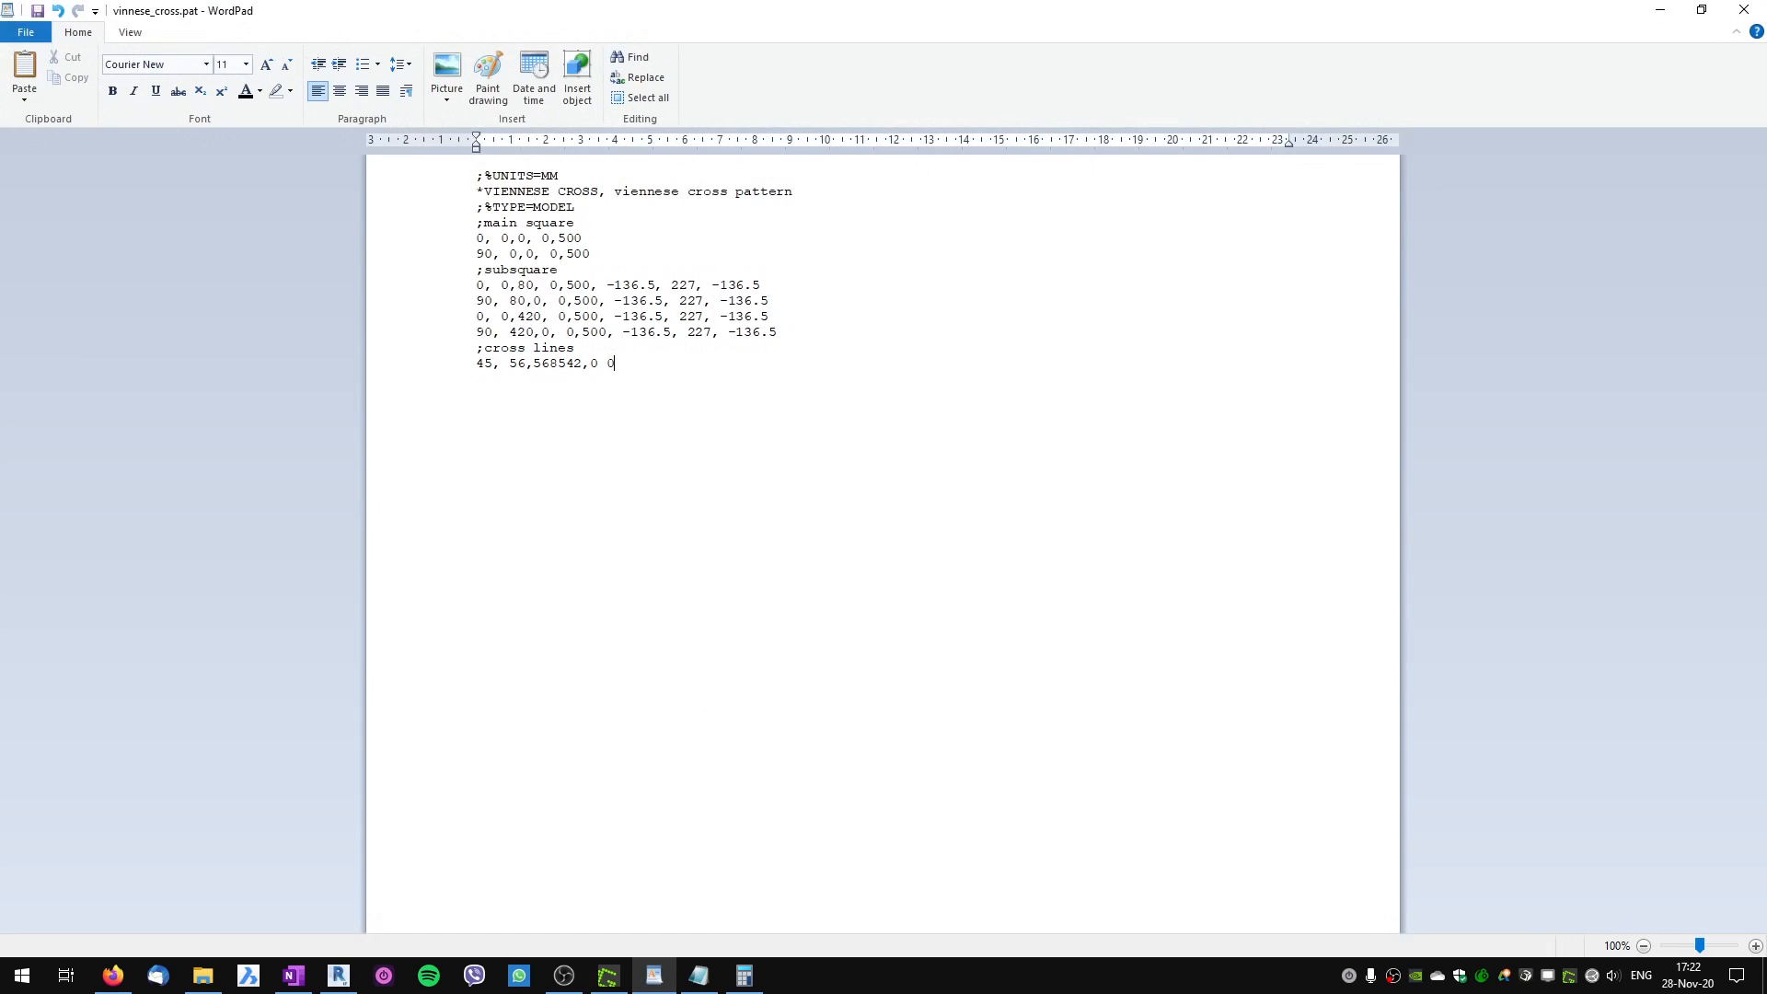
key(ctrl+v)
key(ctrl+s)
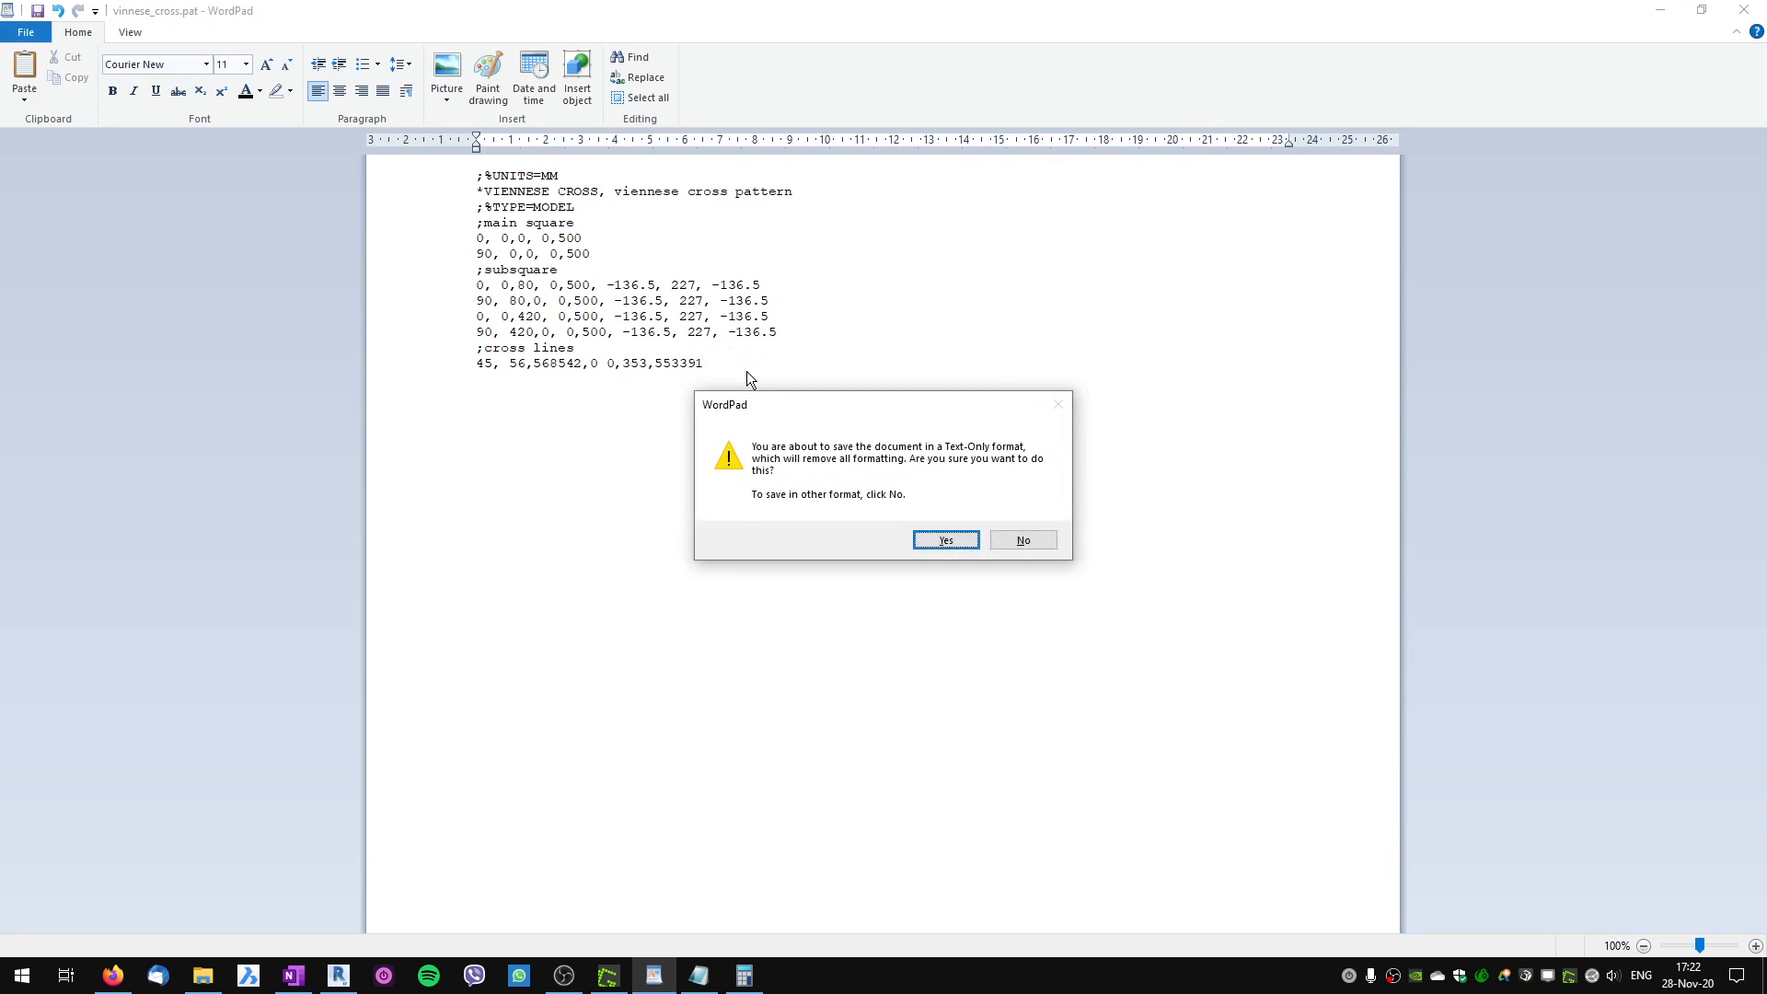
click(964, 545)
In Revit's 3.13 plan, open the viennese cross material's foreground surface pattern for editing and browse for a custom pattern file.
click(339, 975)
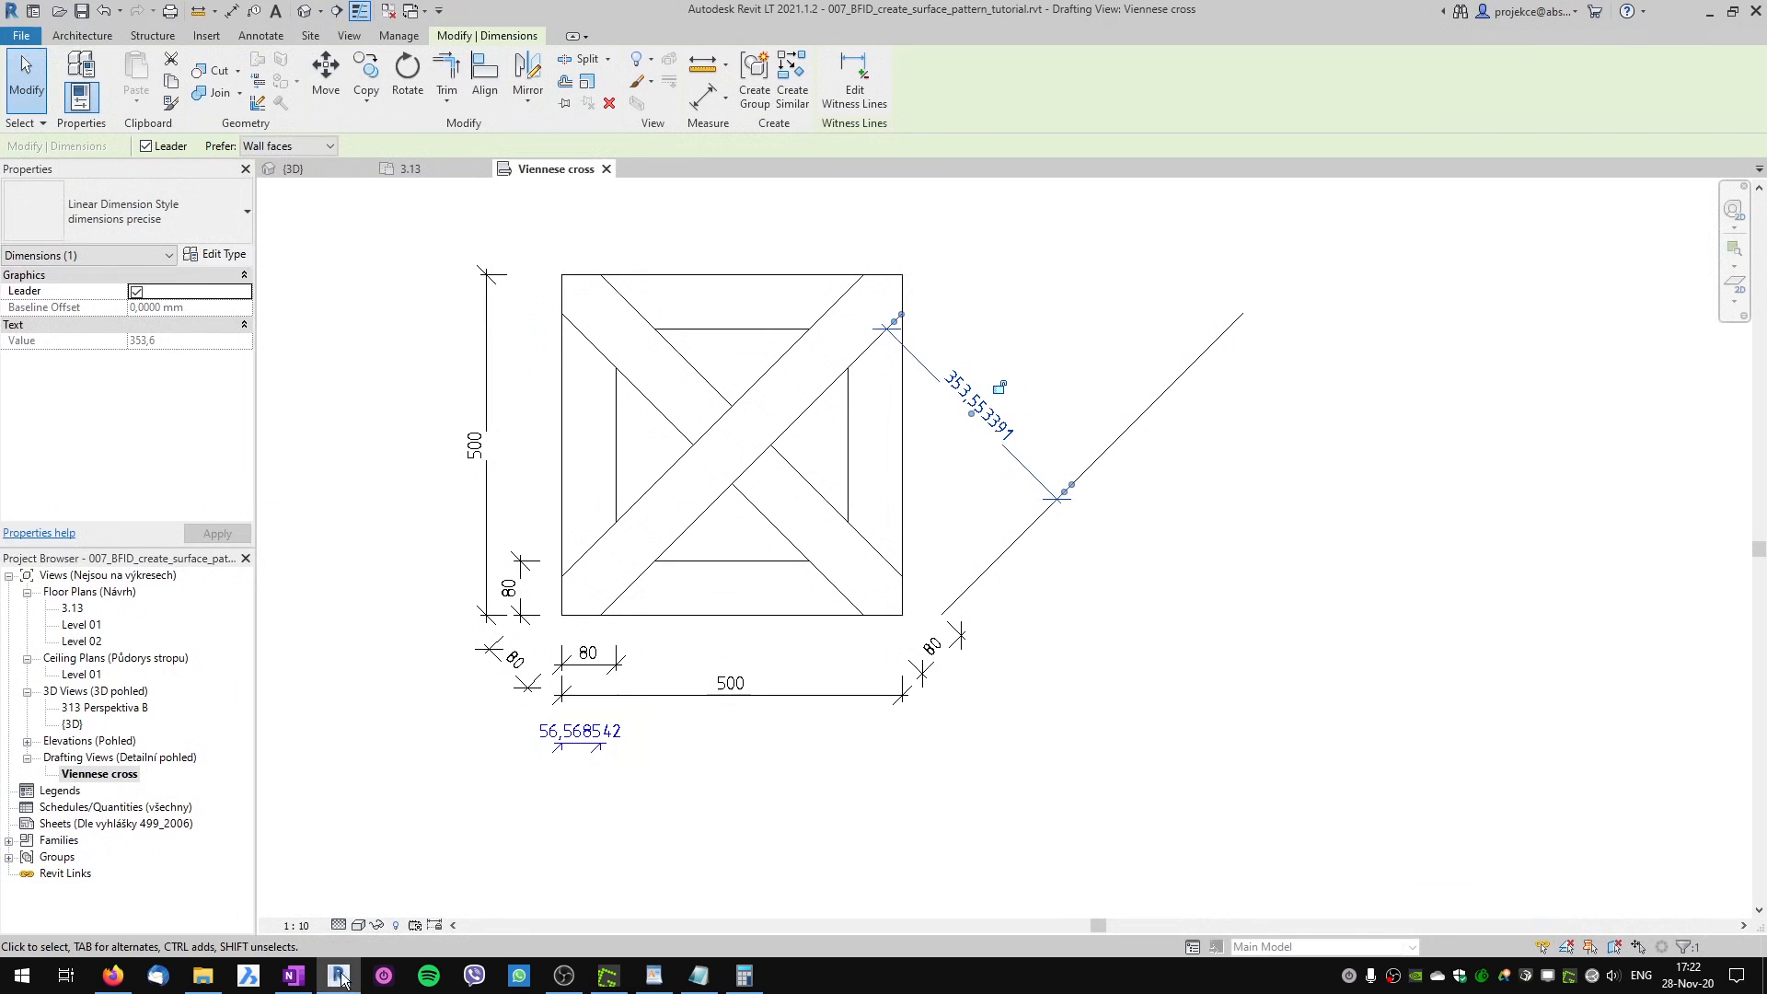
click(410, 169)
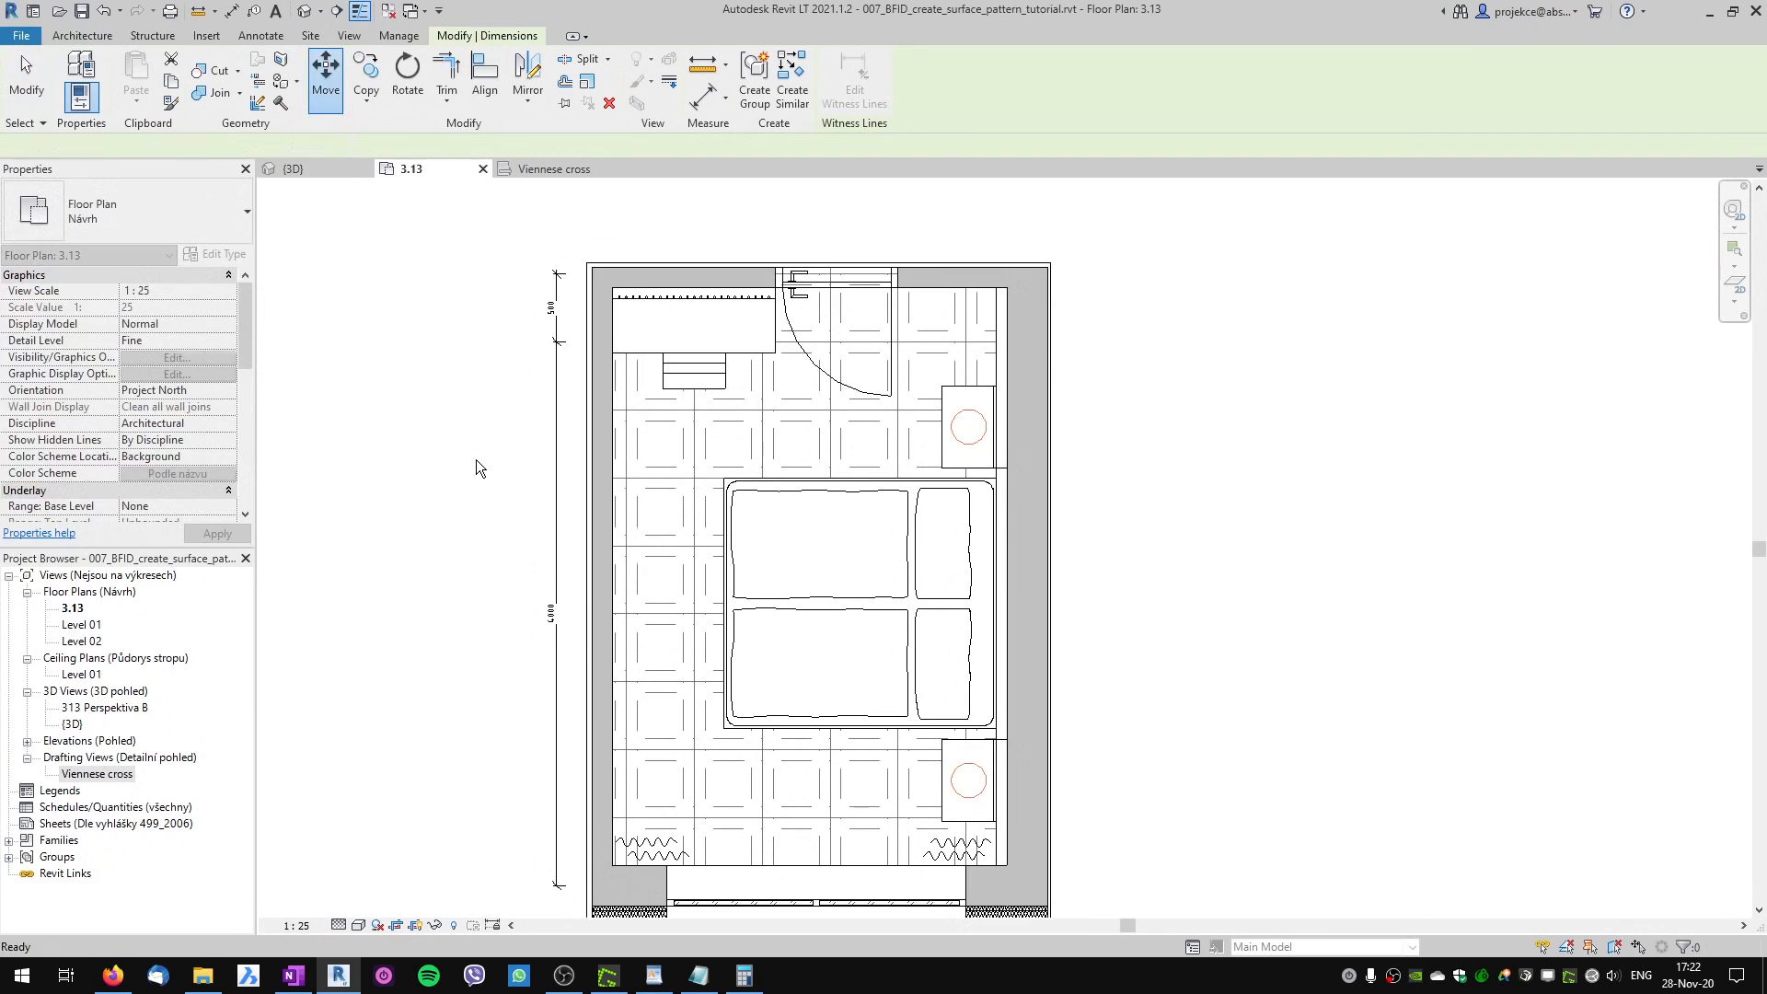
key(m)
key(t)
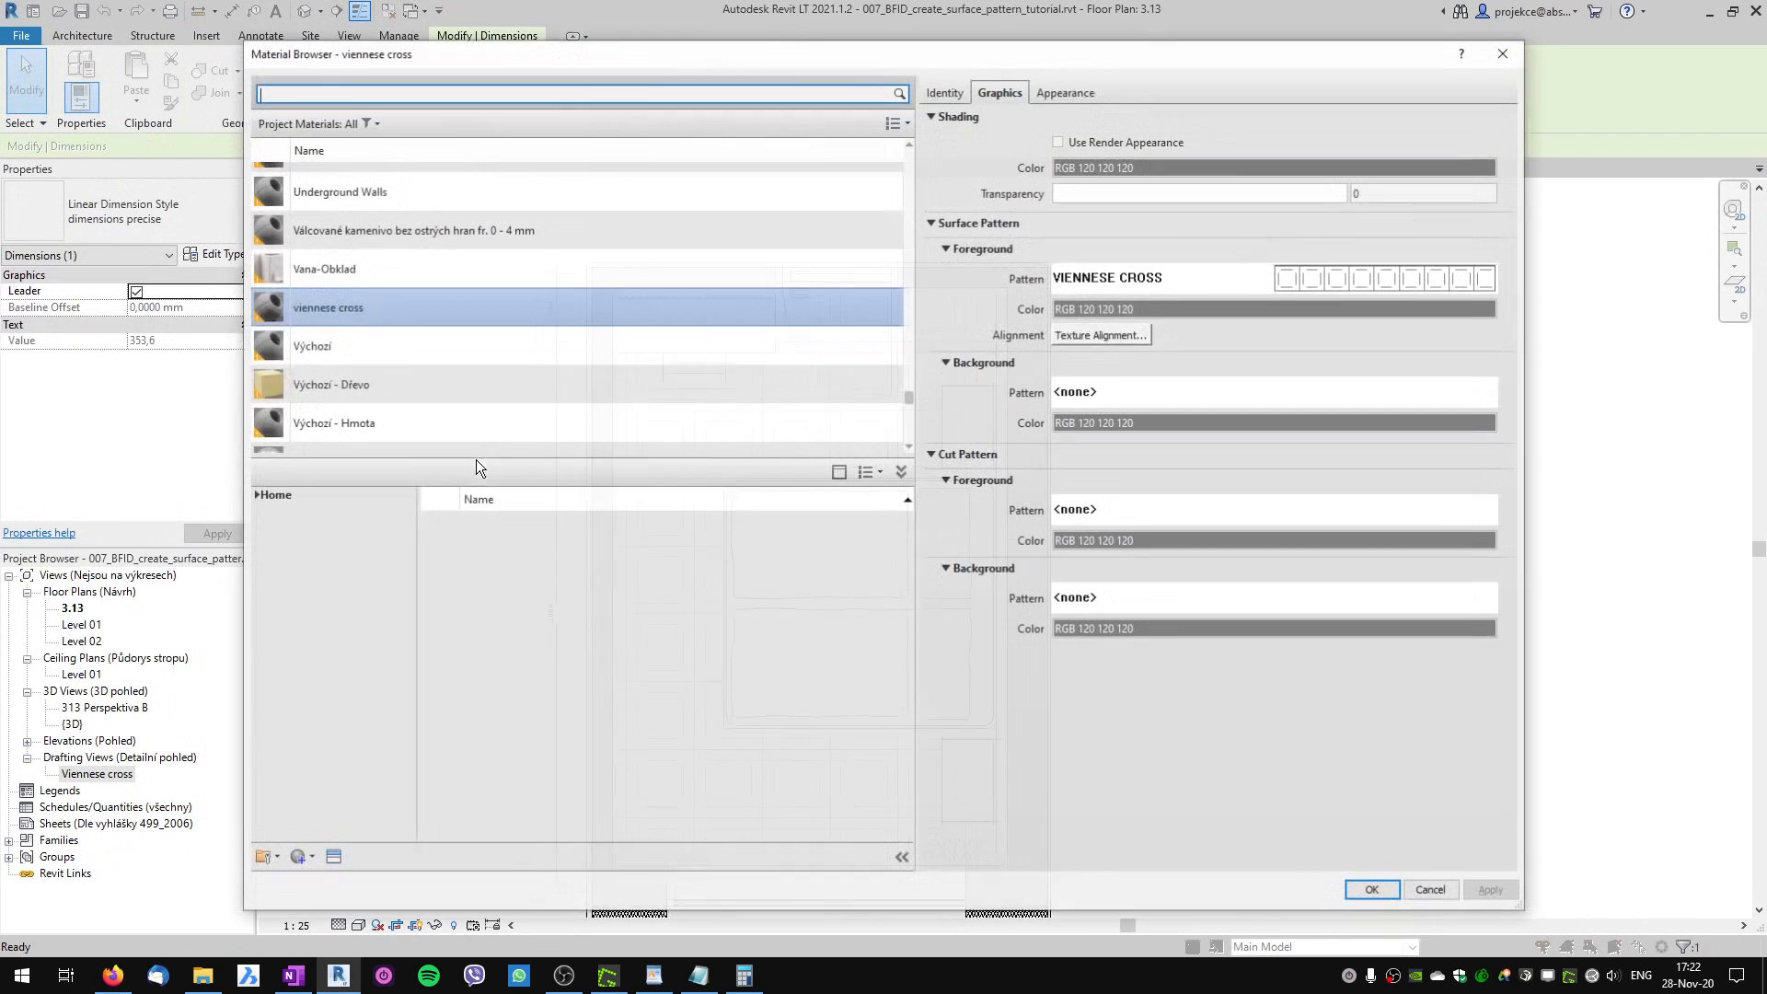
click(1284, 283)
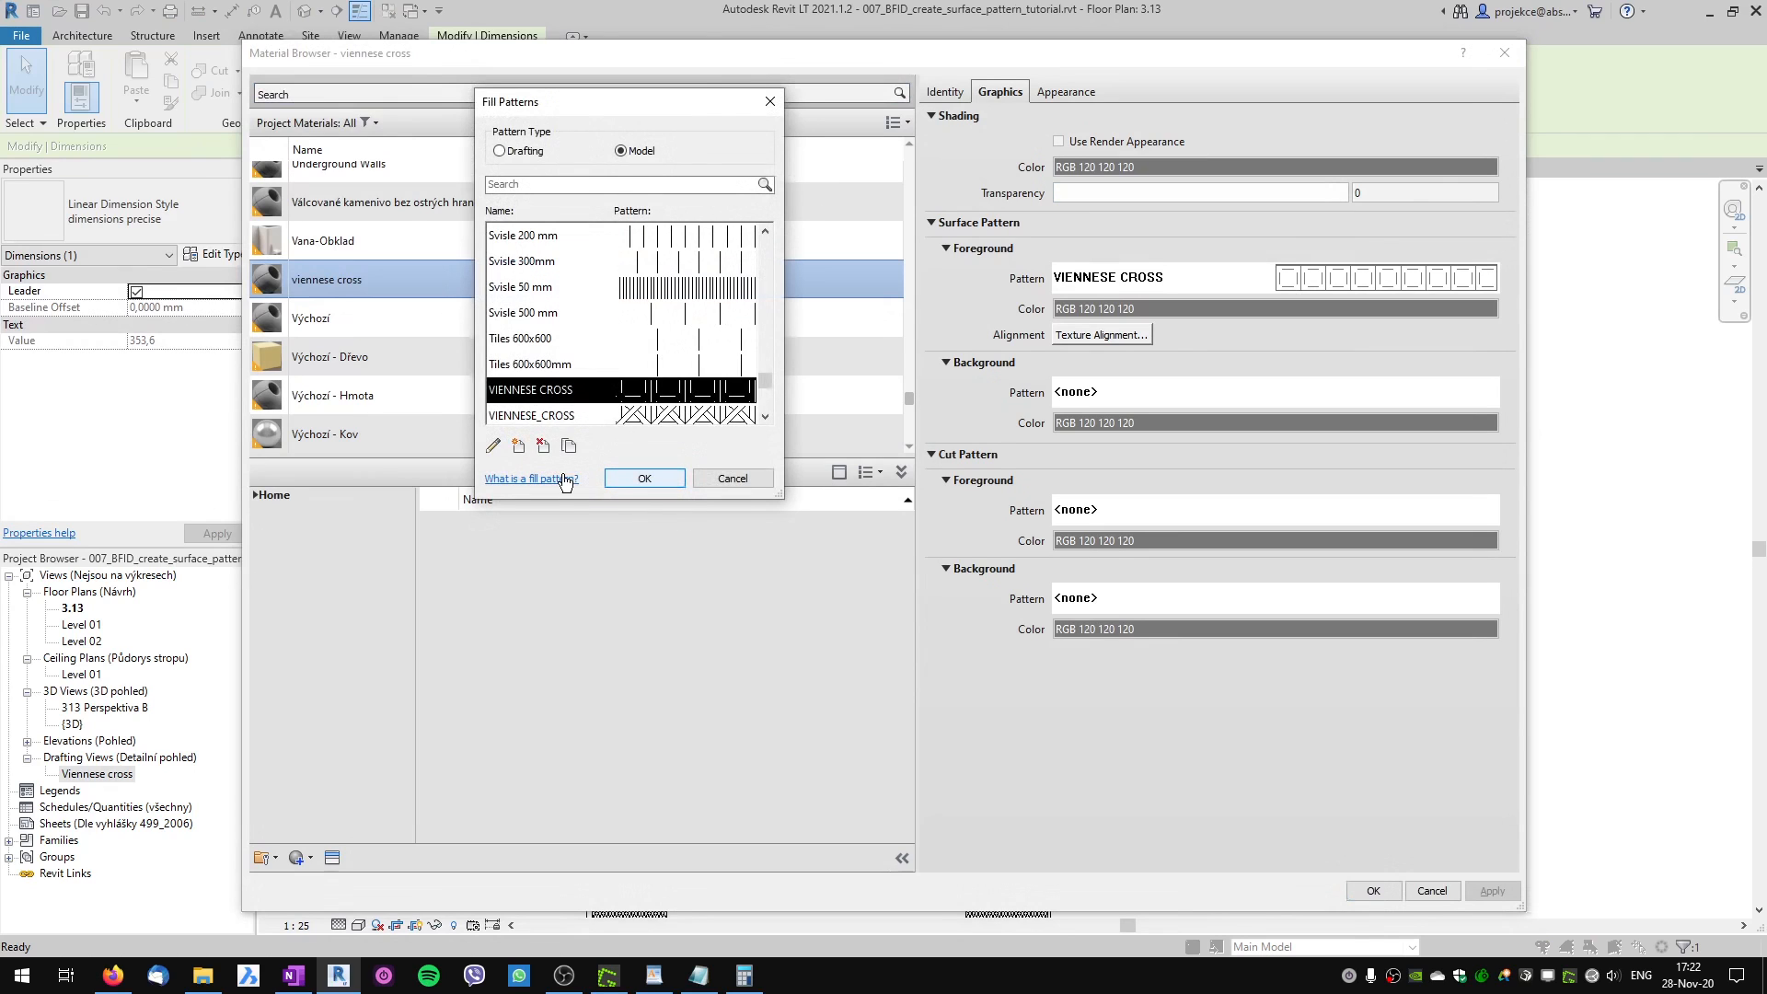
click(493, 445)
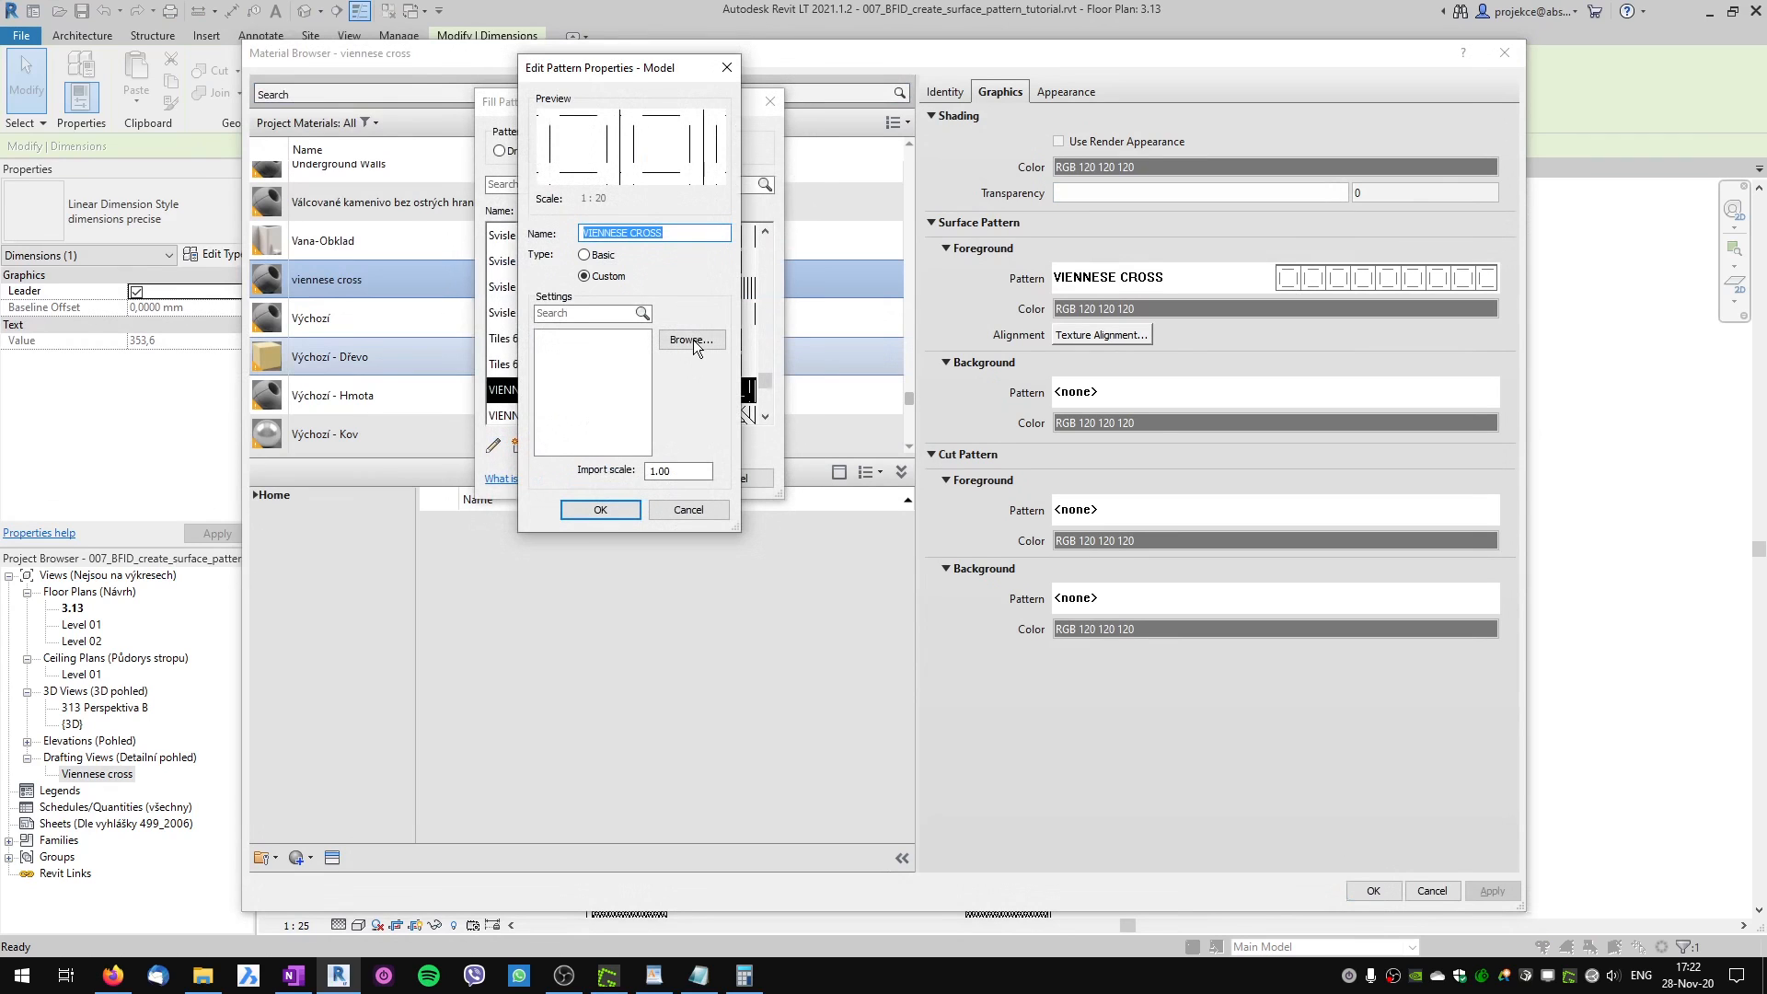
click(692, 341)
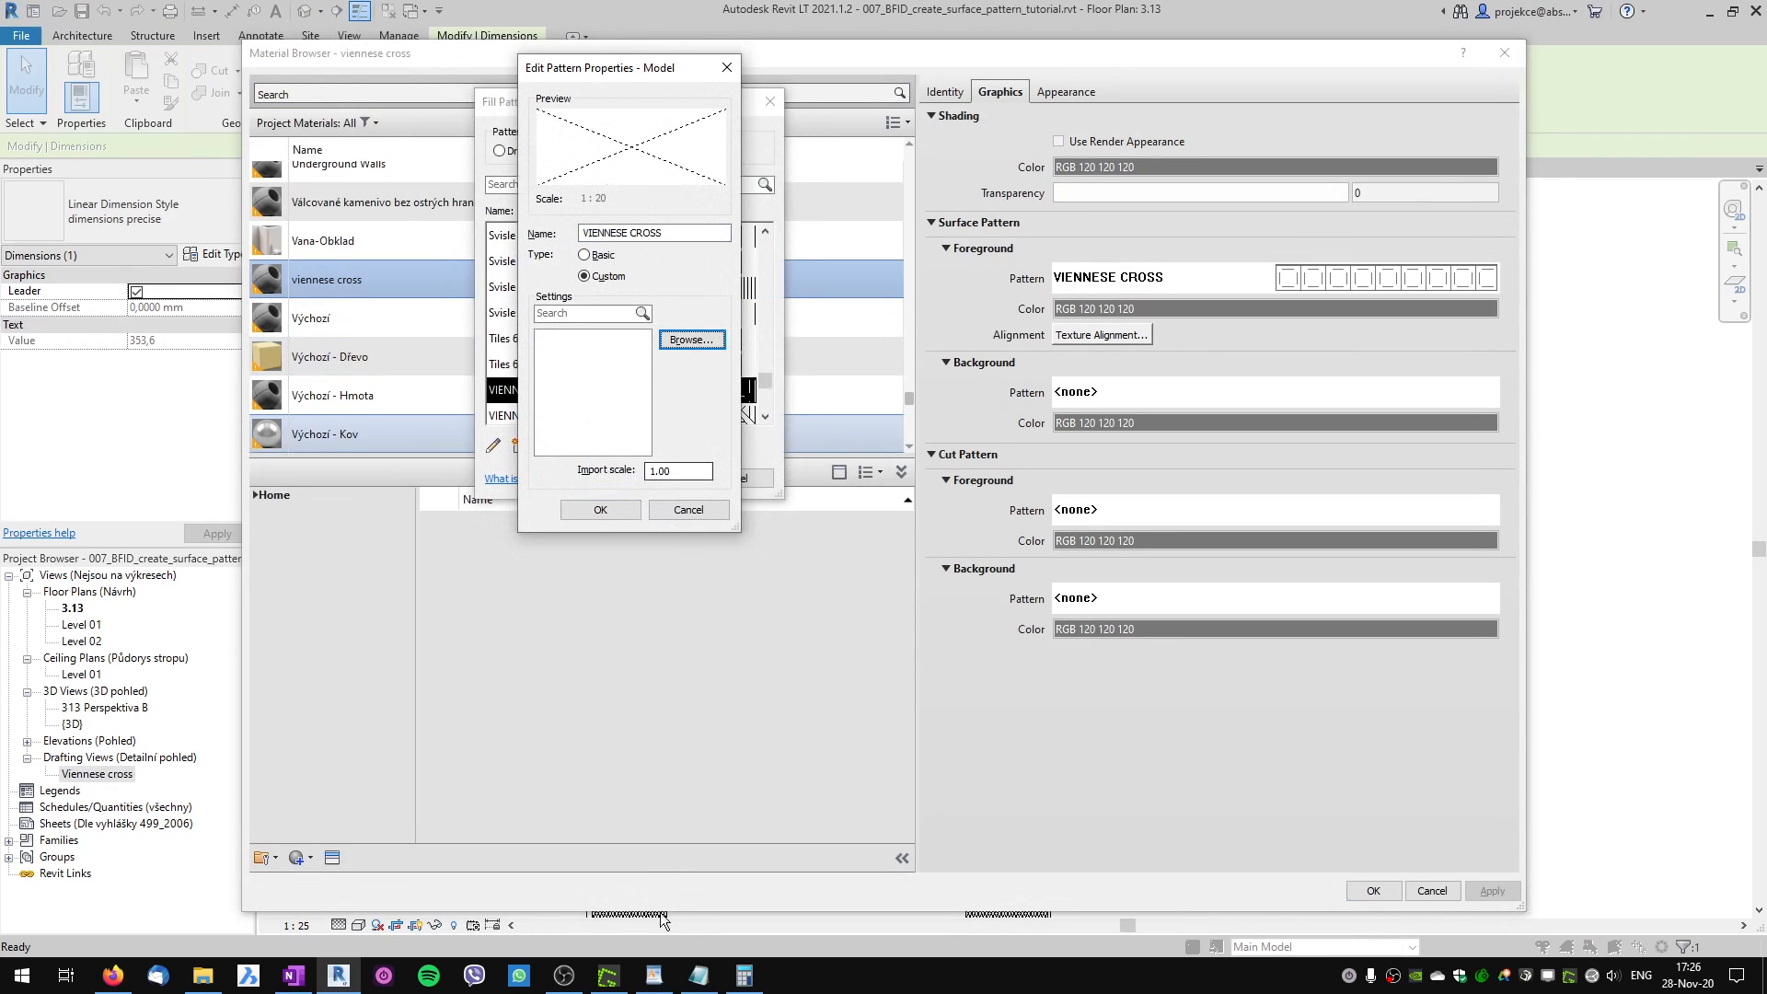
In WordPad, correct the cross line to read 45, 56.568542,0, 0,353.553391 and save the file as text-only.
click(654, 975)
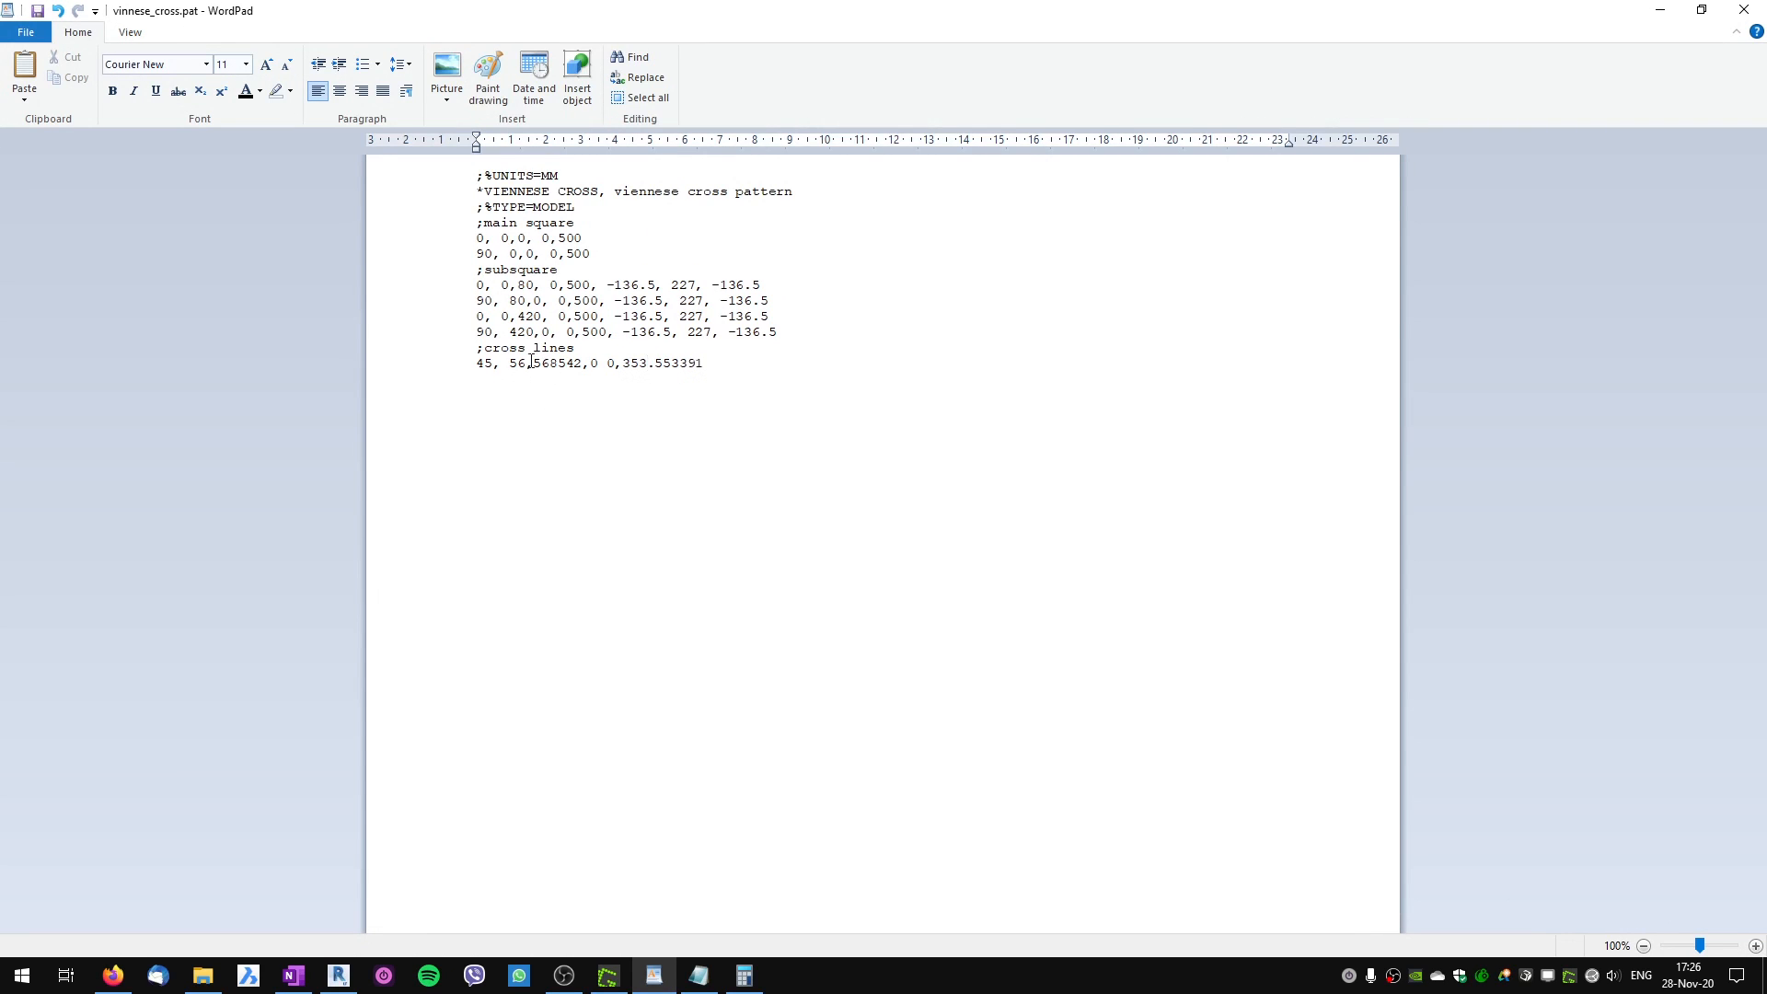
key(BackSpace)
text(.)
text(,)
key(ctrl+s)
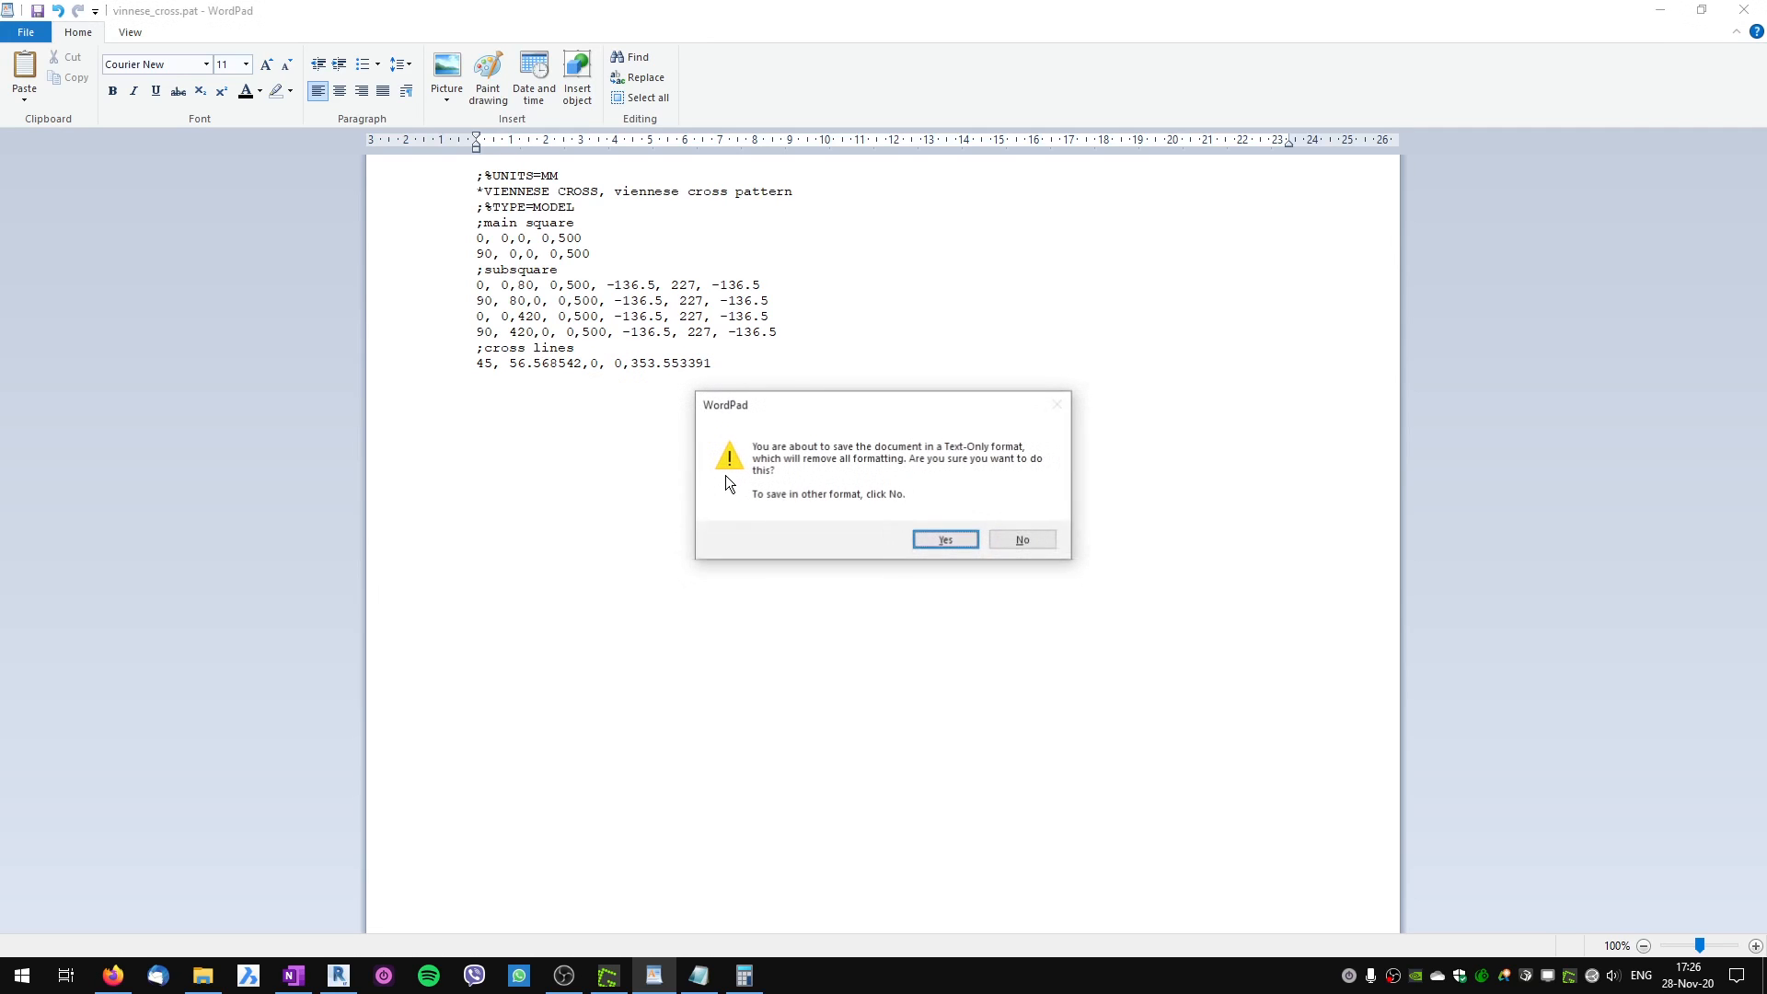
click(947, 539)
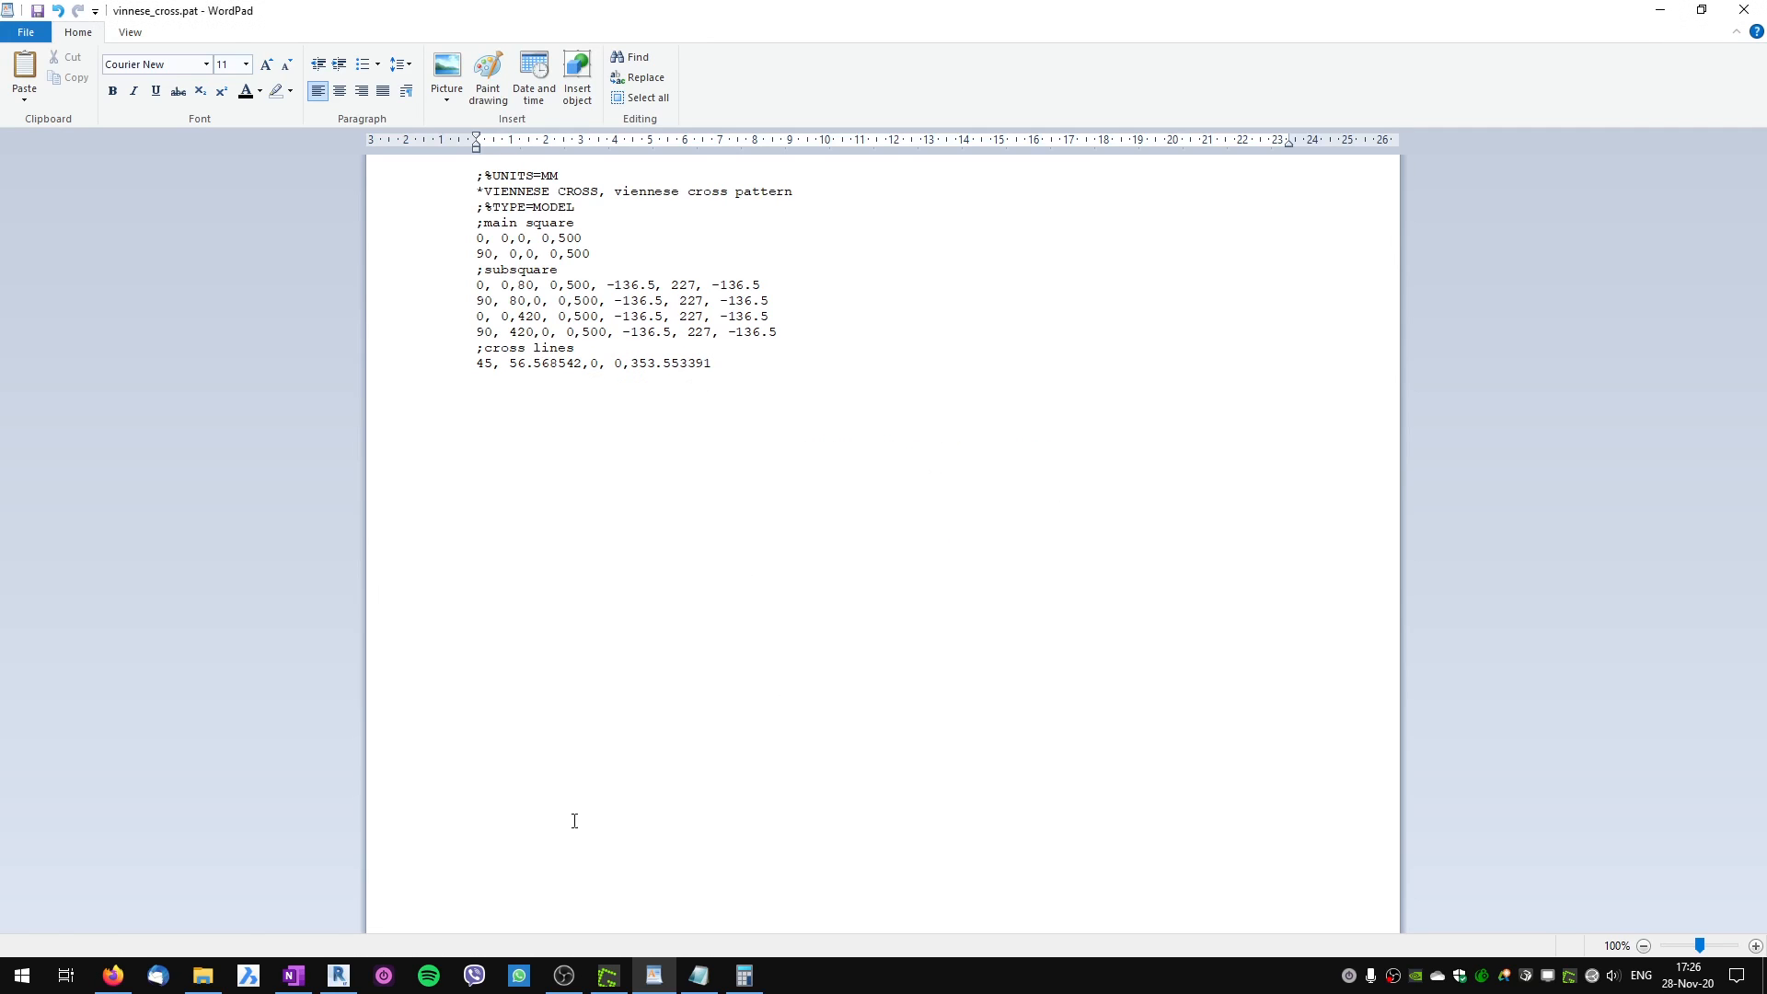
In Revit, import vinnese_cross.pat into the VIENNESE CROSS pattern, apply it to the material, and remove the conflicting dimension reference.
click(338, 975)
click(691, 341)
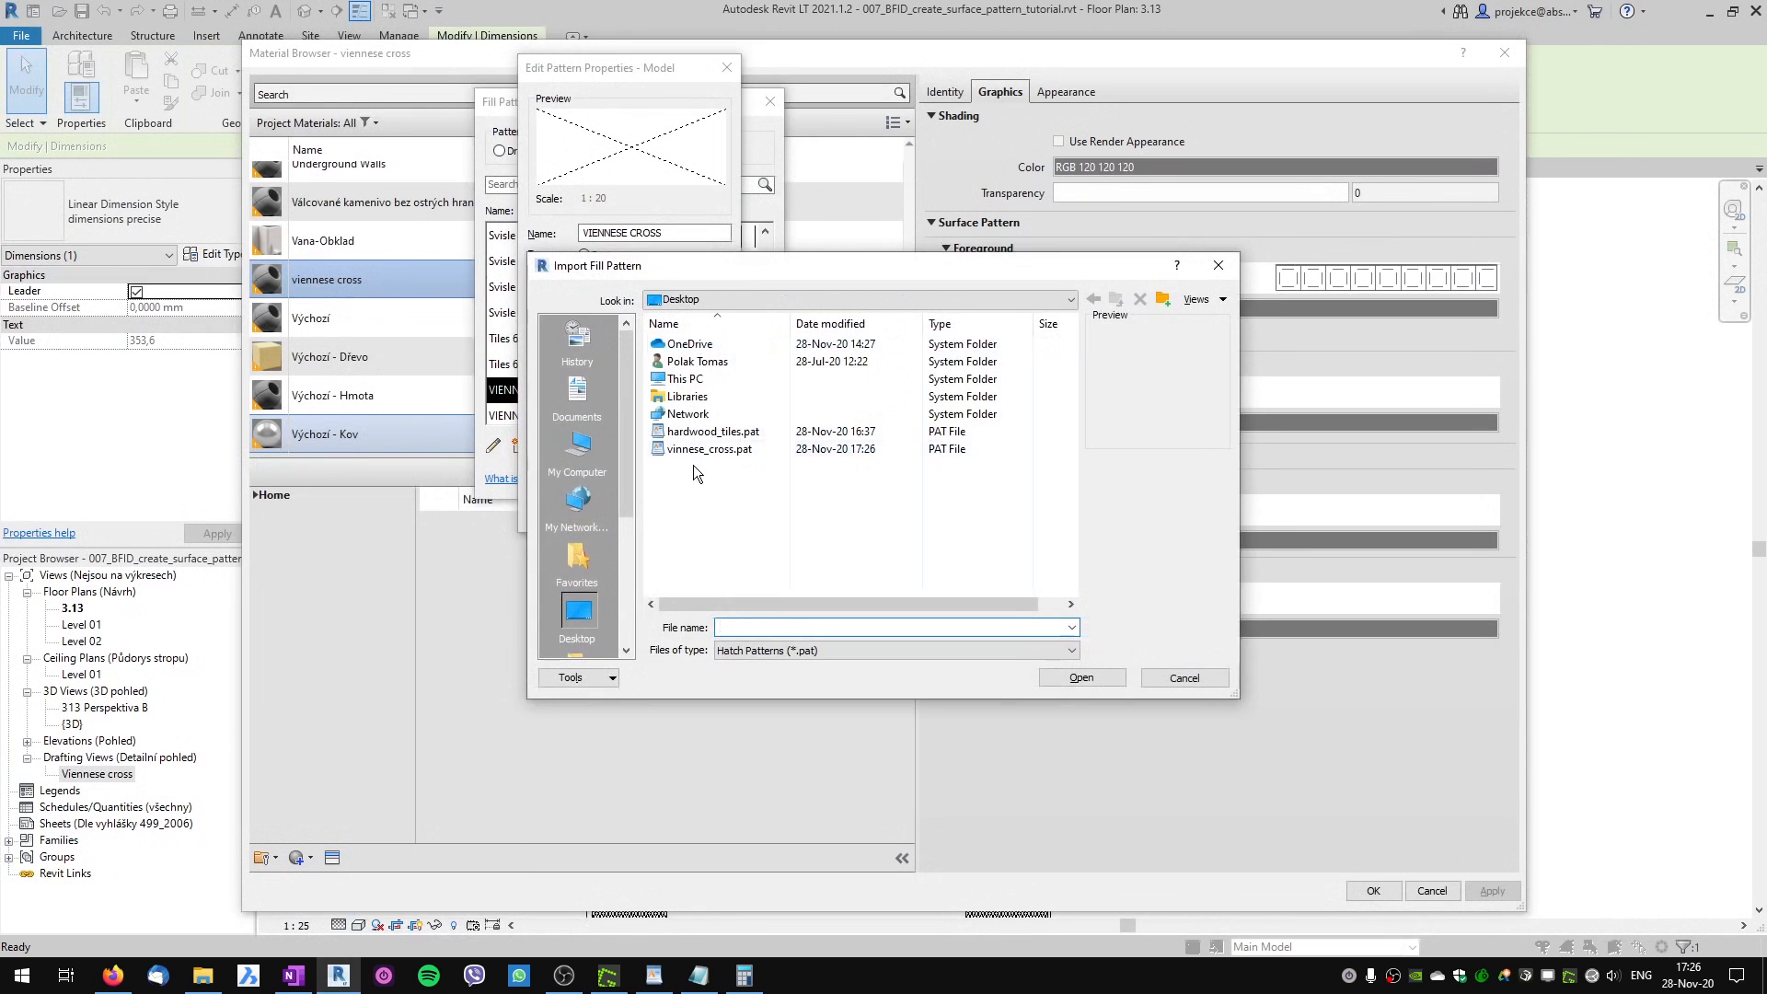
click(701, 448)
click(1078, 681)
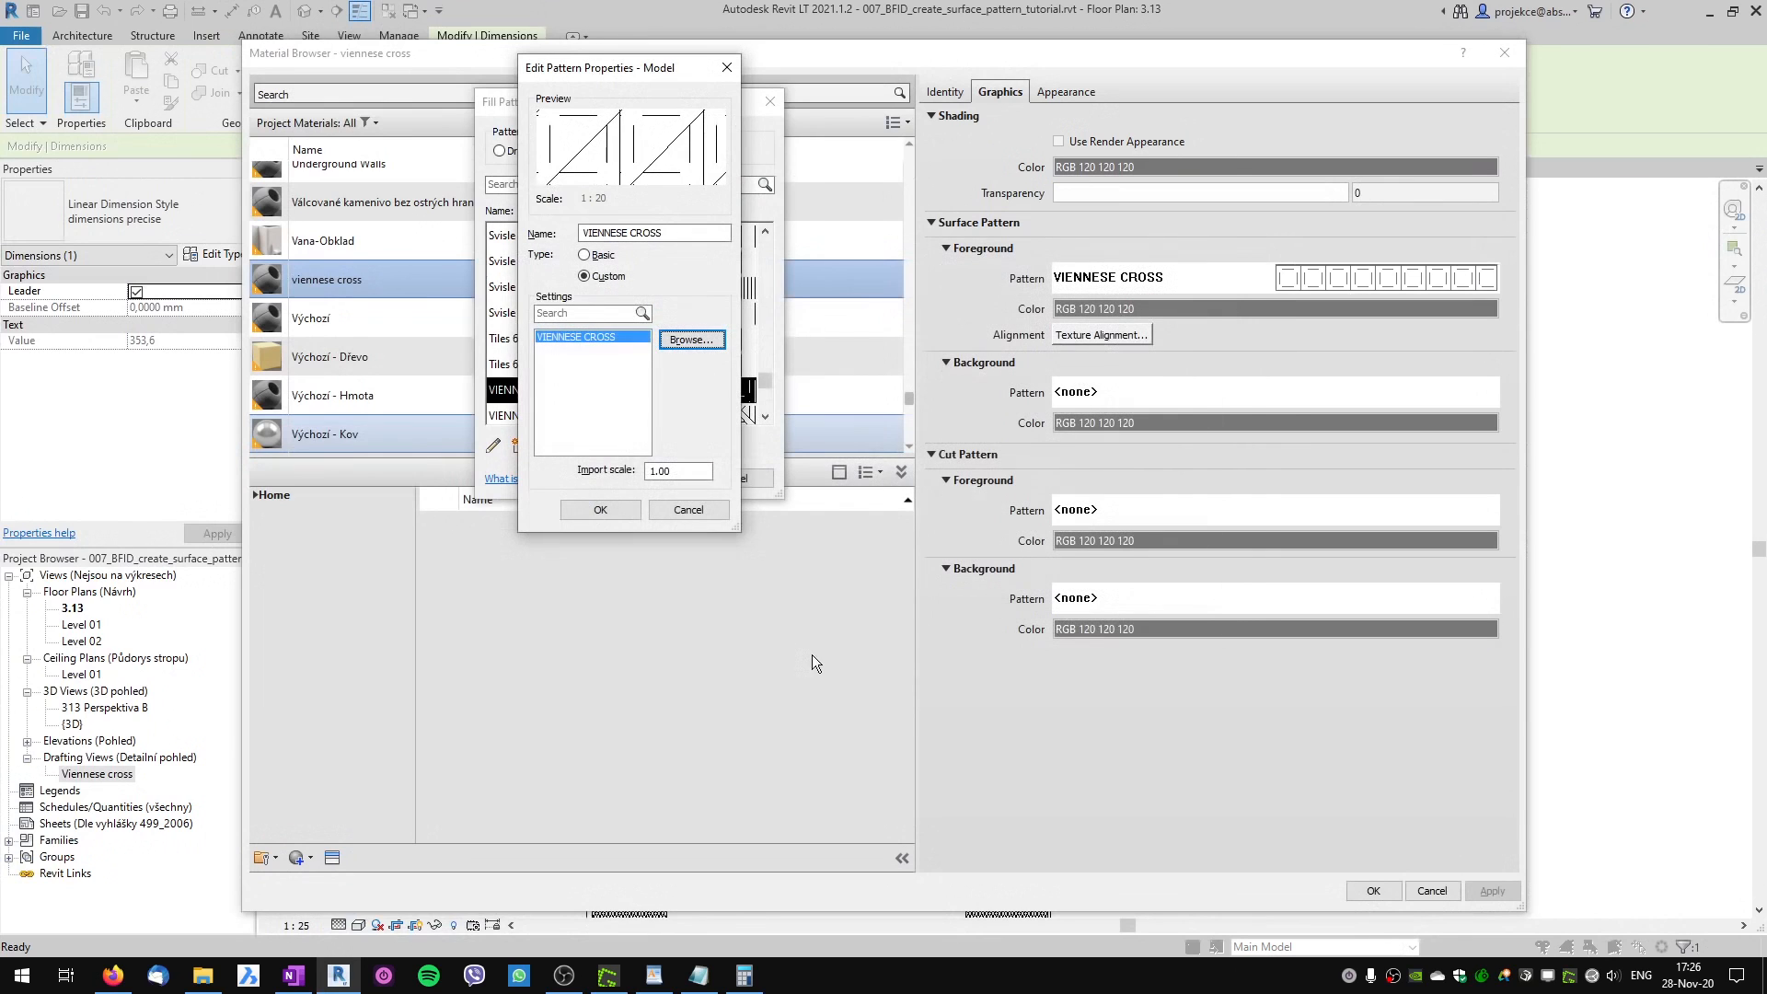
click(600, 509)
click(635, 479)
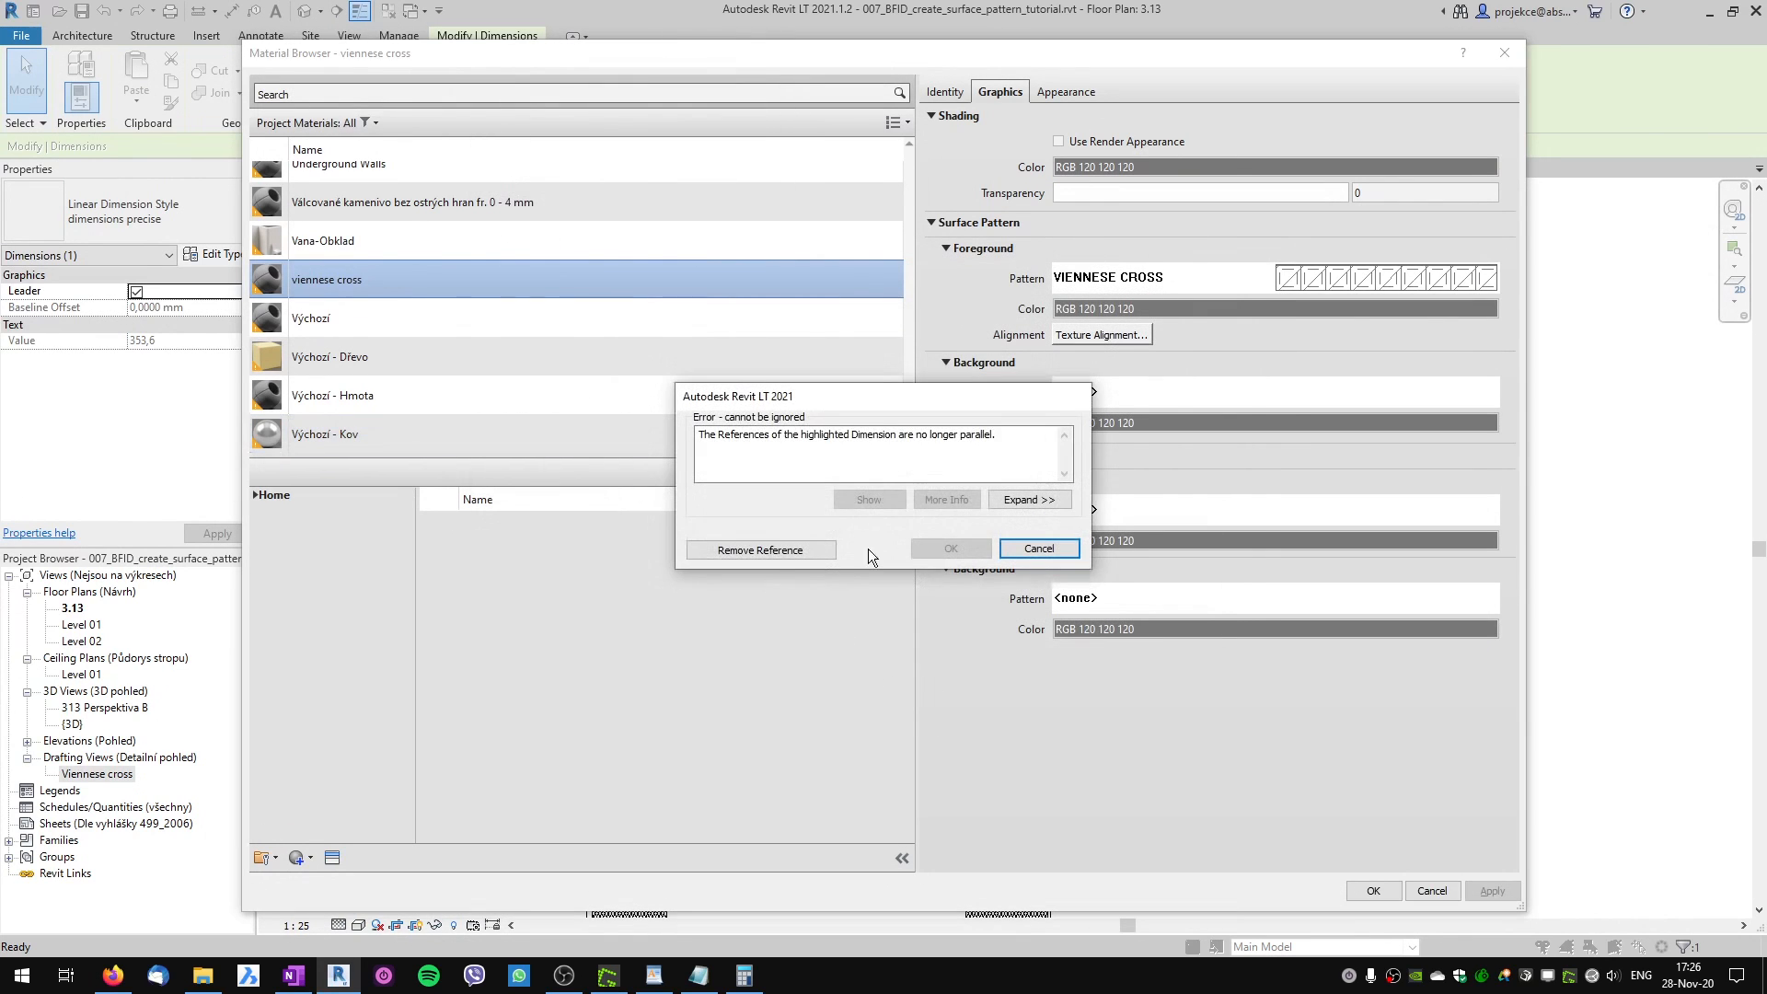
click(783, 550)
click(1373, 890)
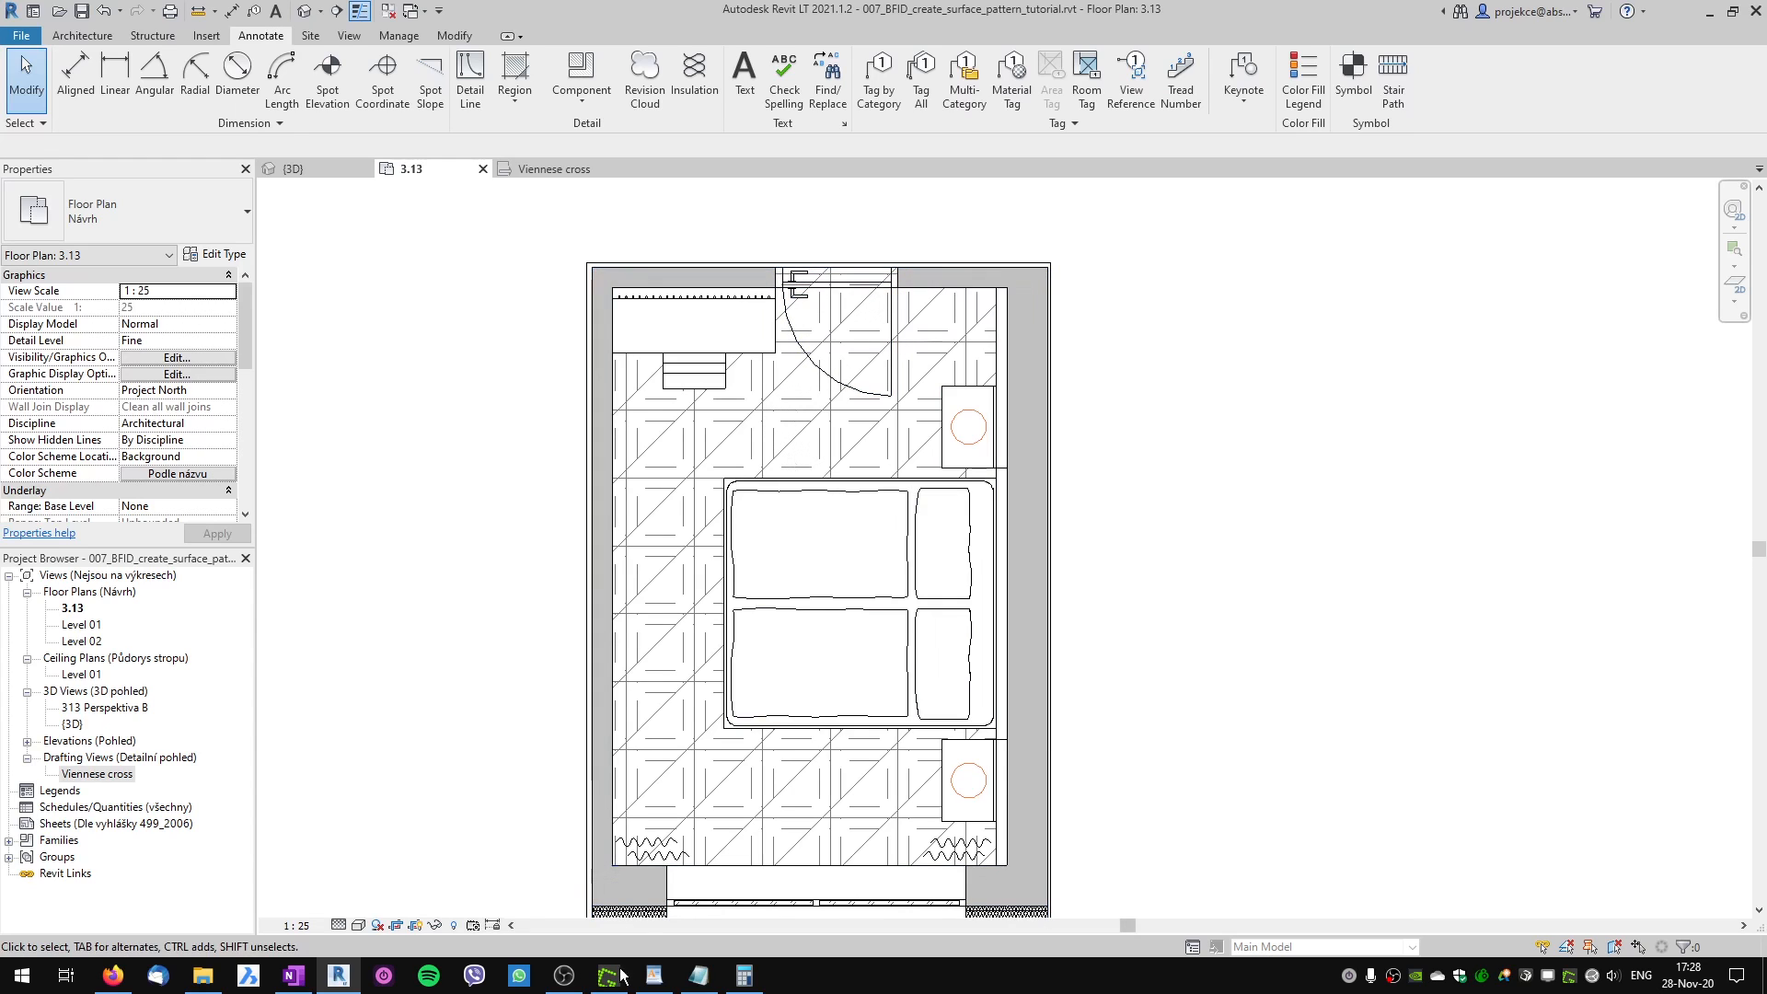
In Greenshot, undo the sketched spacing arrow, the parallel repeat line and the offset marks on the cross drawing.
click(620, 976)
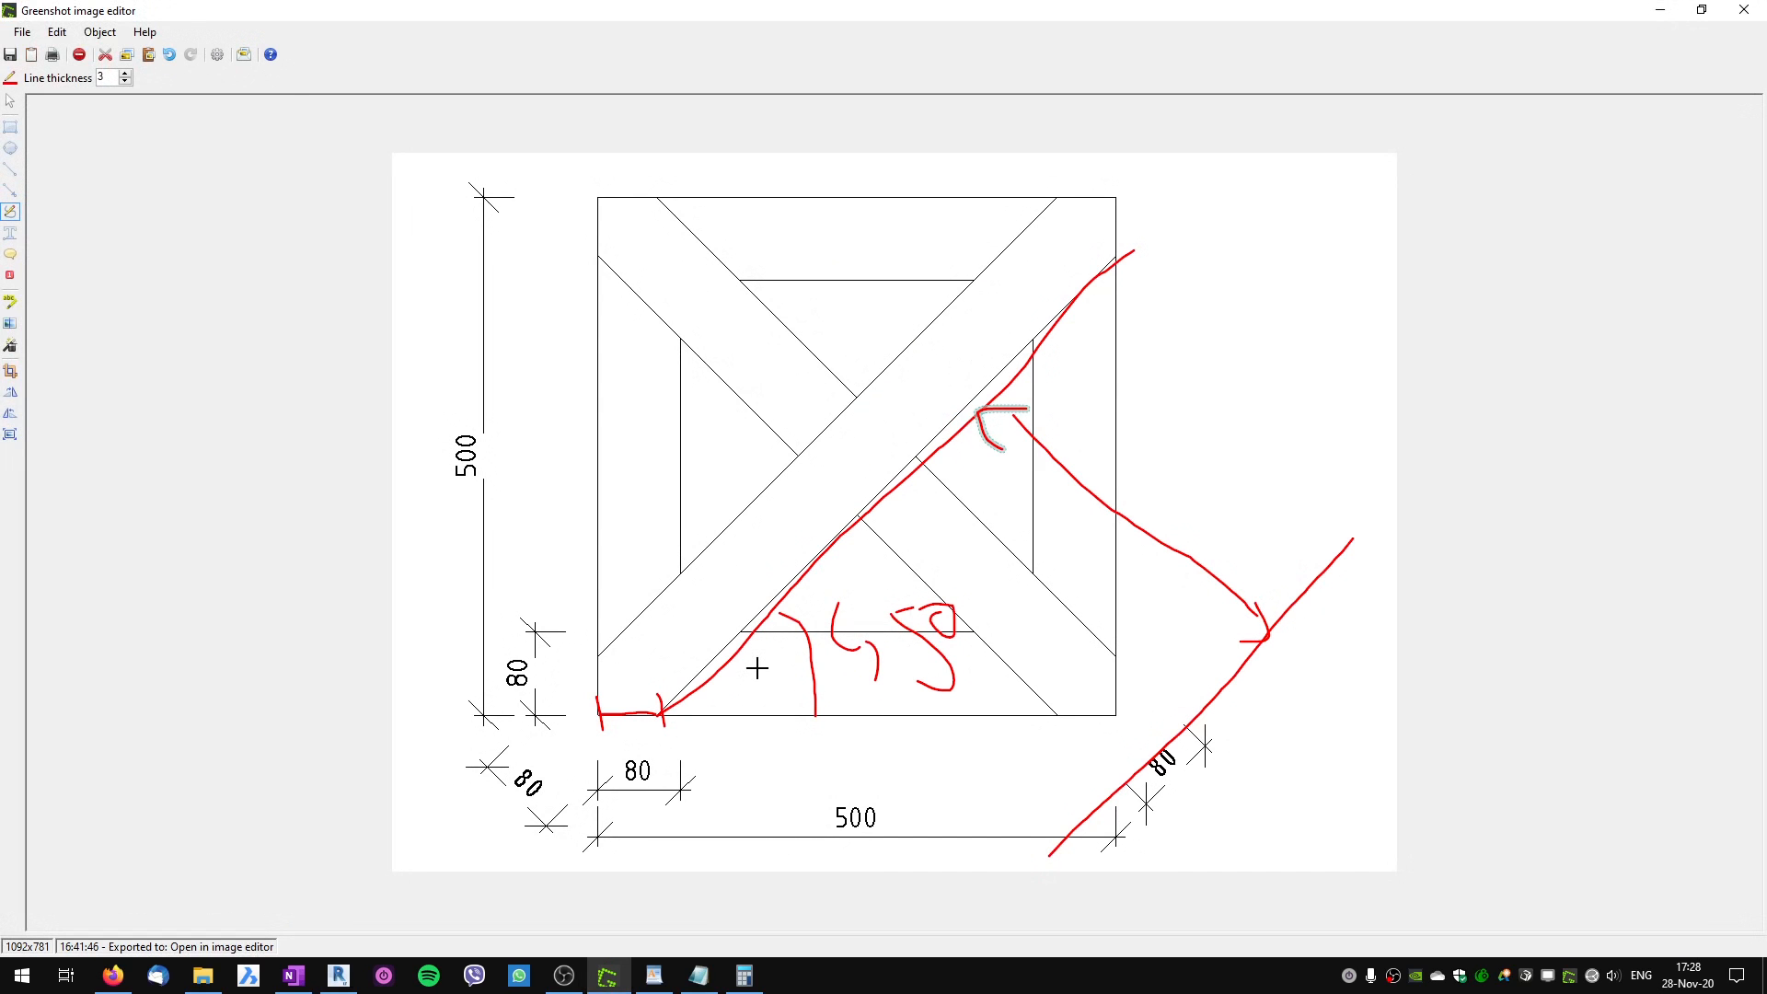
key(ctrl+z)
key(ctrl+z)
key(ctrl+z)
key(ctrl+z)
key(ctrl+z)
key(ctrl+z)
key(ctrl+z)
key(ctrl+z)
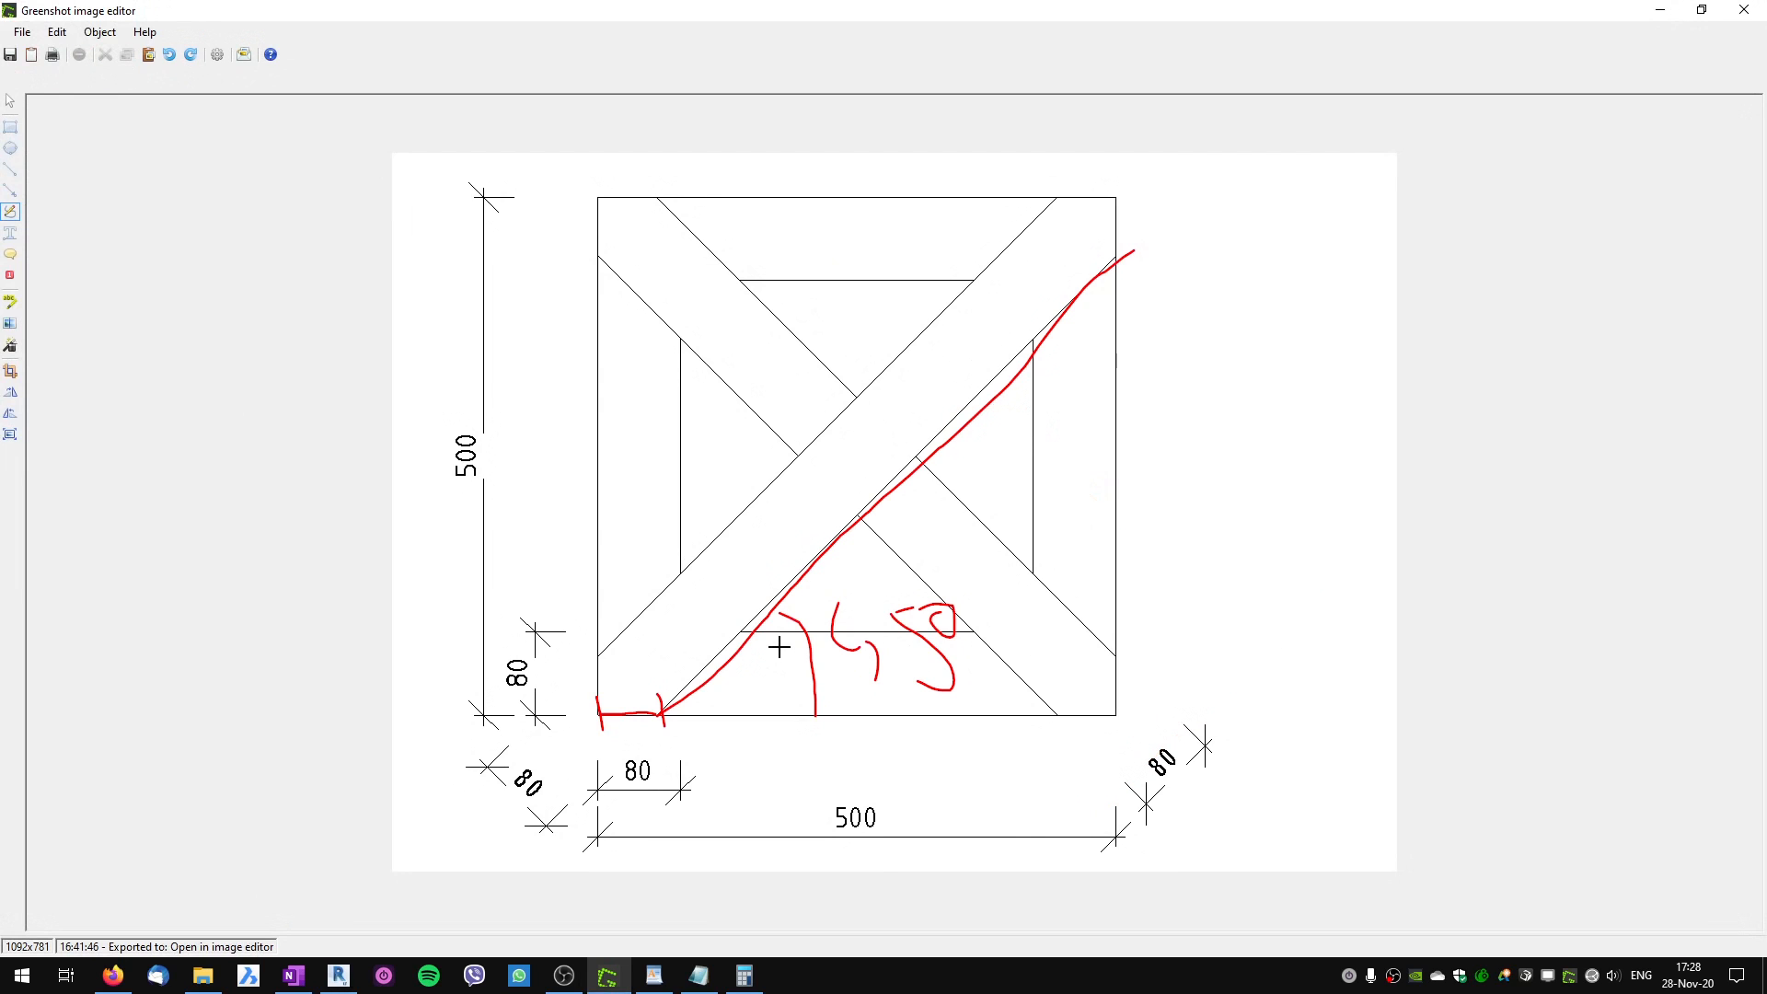
Sketch the rising diagonal extended up to the level of the square's top edge, and mark its length with a freehand brace.
click(10, 171)
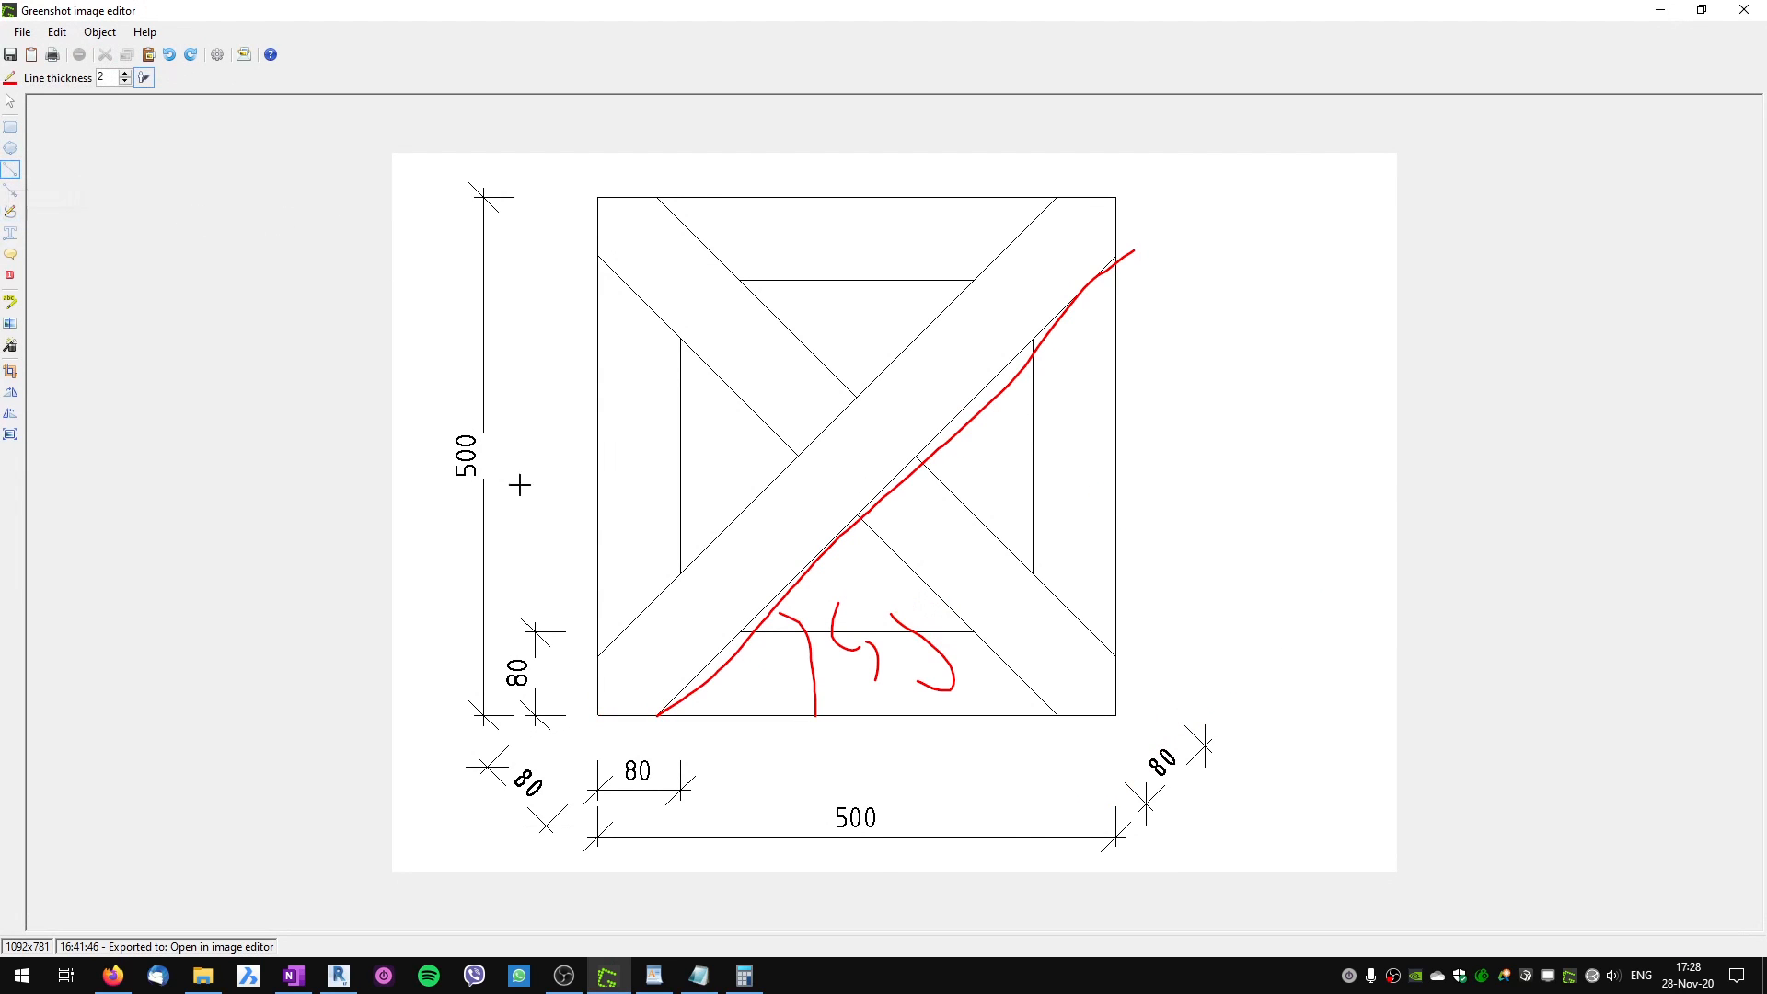
mouse_move(659, 714)
mouse_down()
mouse_move(801, 604)
mouse_move(1135, 248)
mouse_move(1171, 185)
mouse_move(1216, 197)
mouse_up()
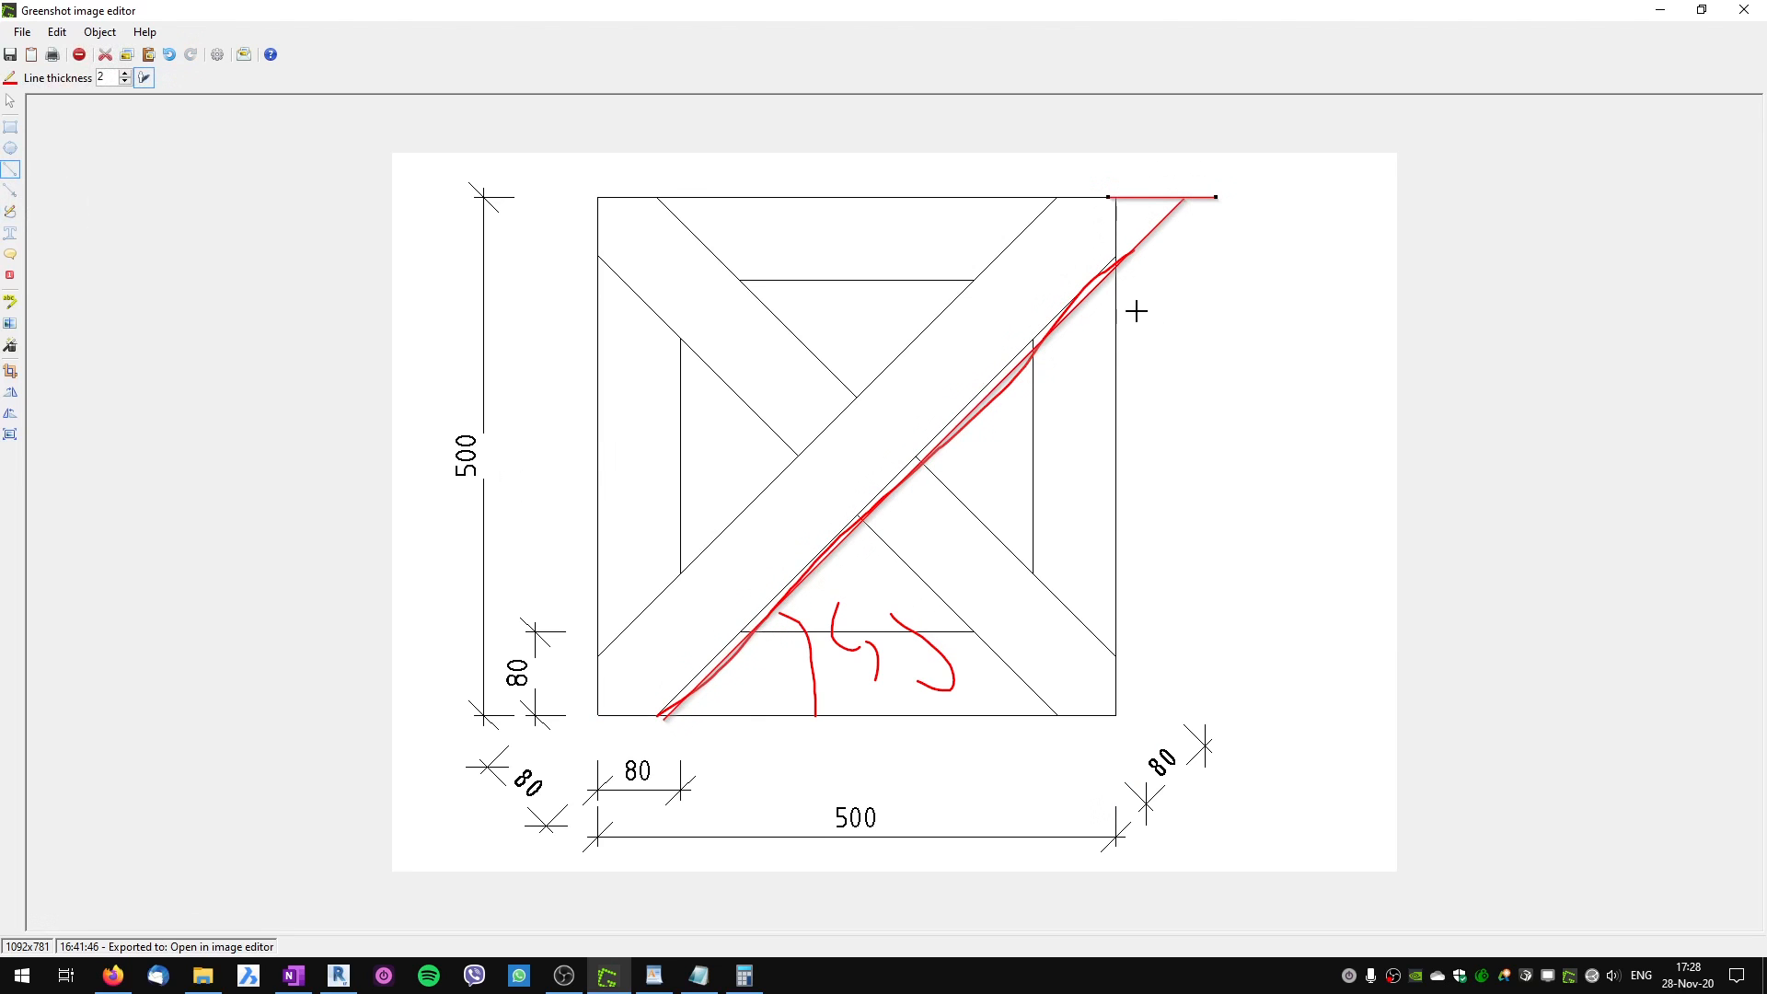
click(10, 211)
mouse_move(662, 714)
mouse_down()
mouse_move(737, 548)
mouse_move(1120, 268)
mouse_move(1139, 283)
mouse_move(1227, 221)
mouse_move(1192, 190)
mouse_up()
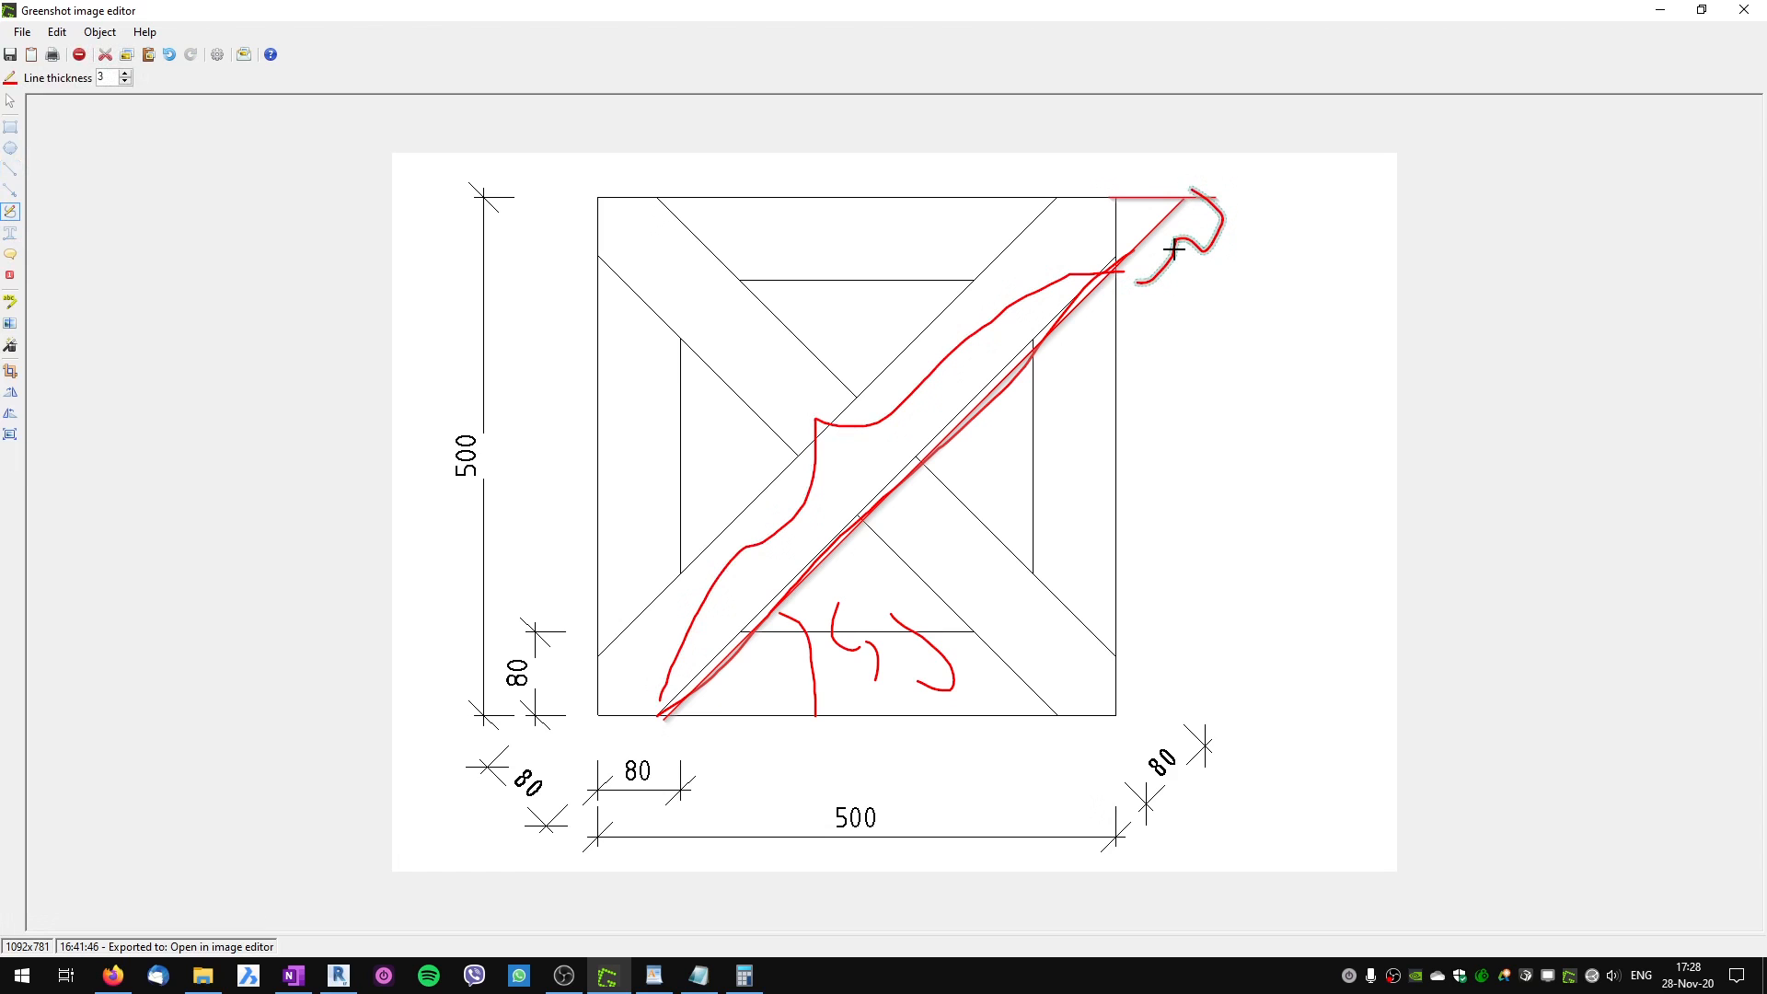
In Revit's Viennese cross view, dimension the lower rising diagonal between its endpoints on the square's bottom and right edges.
click(338, 975)
click(549, 165)
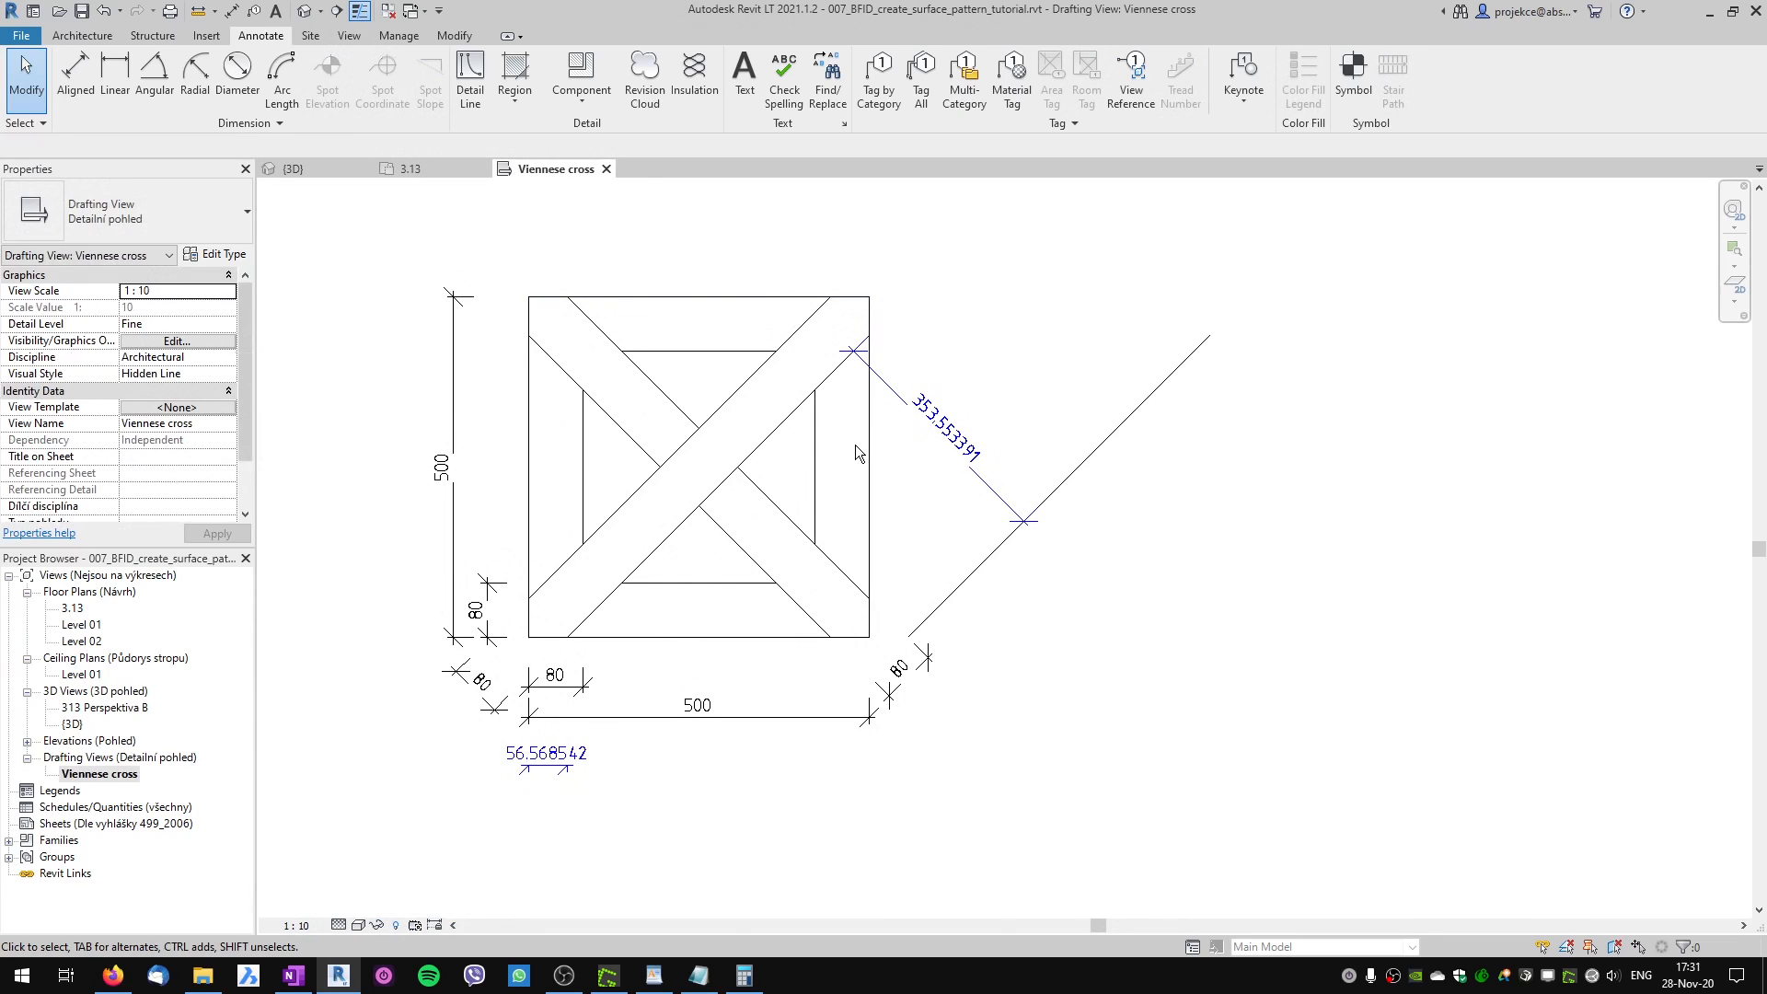
key(d)
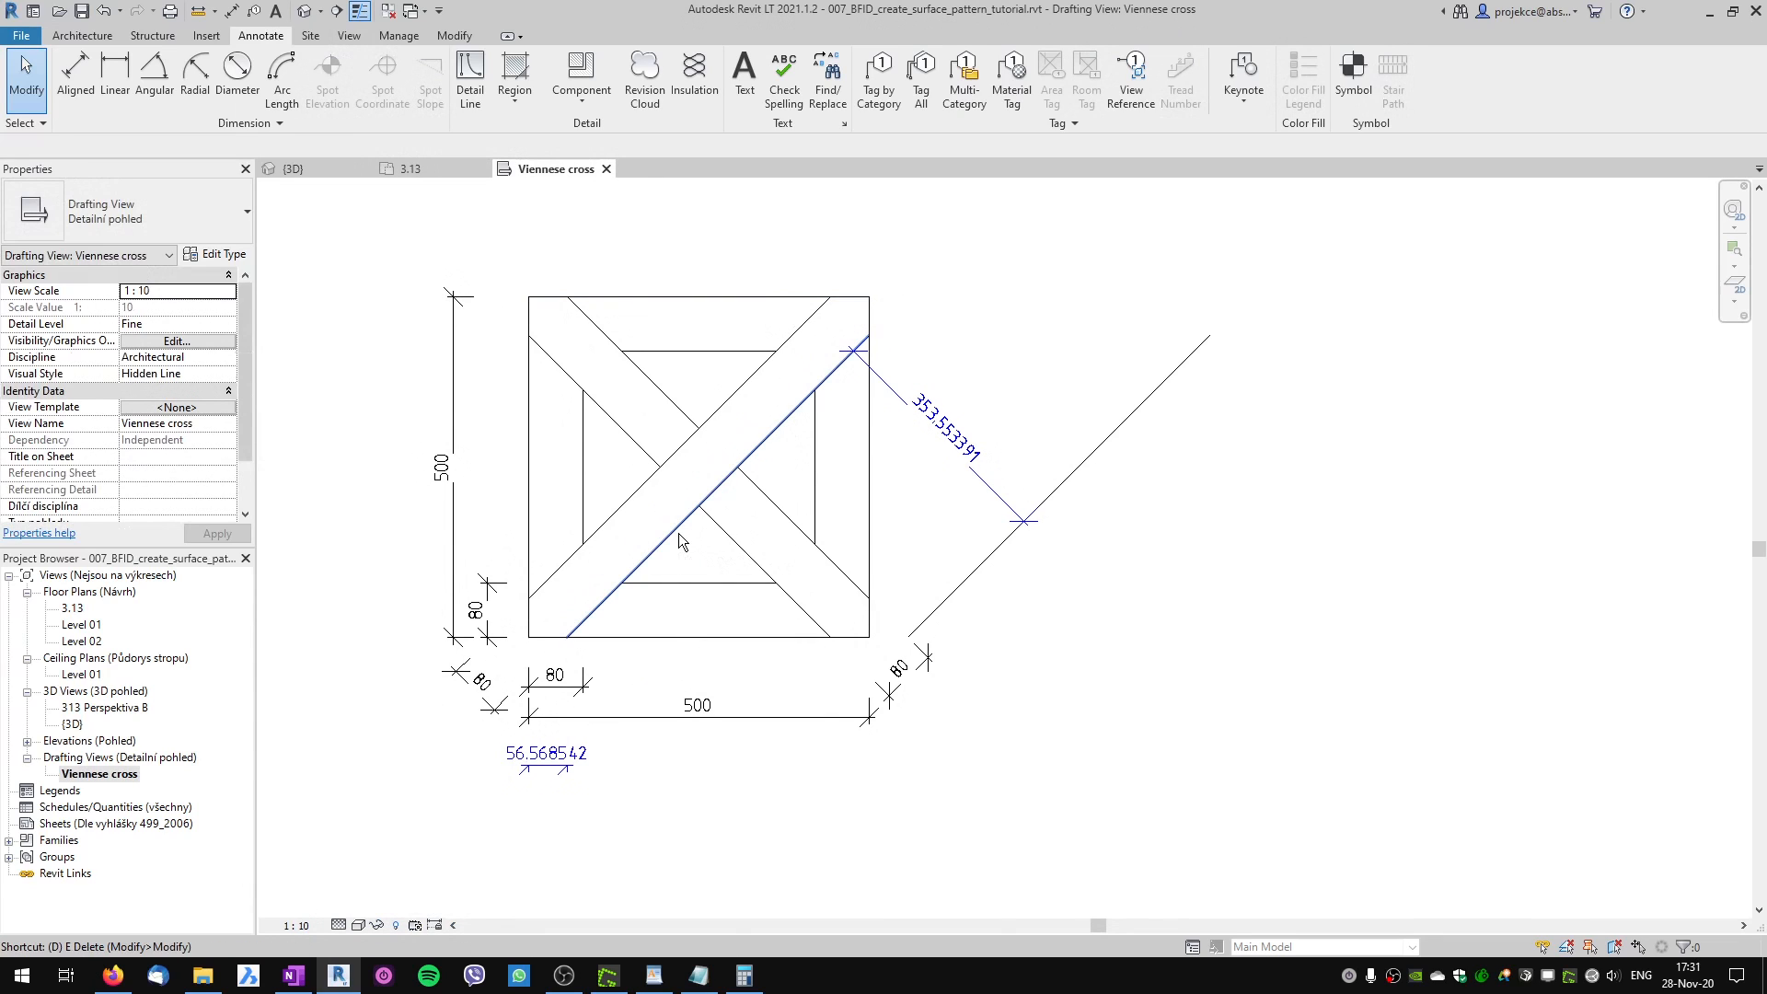
key(i)
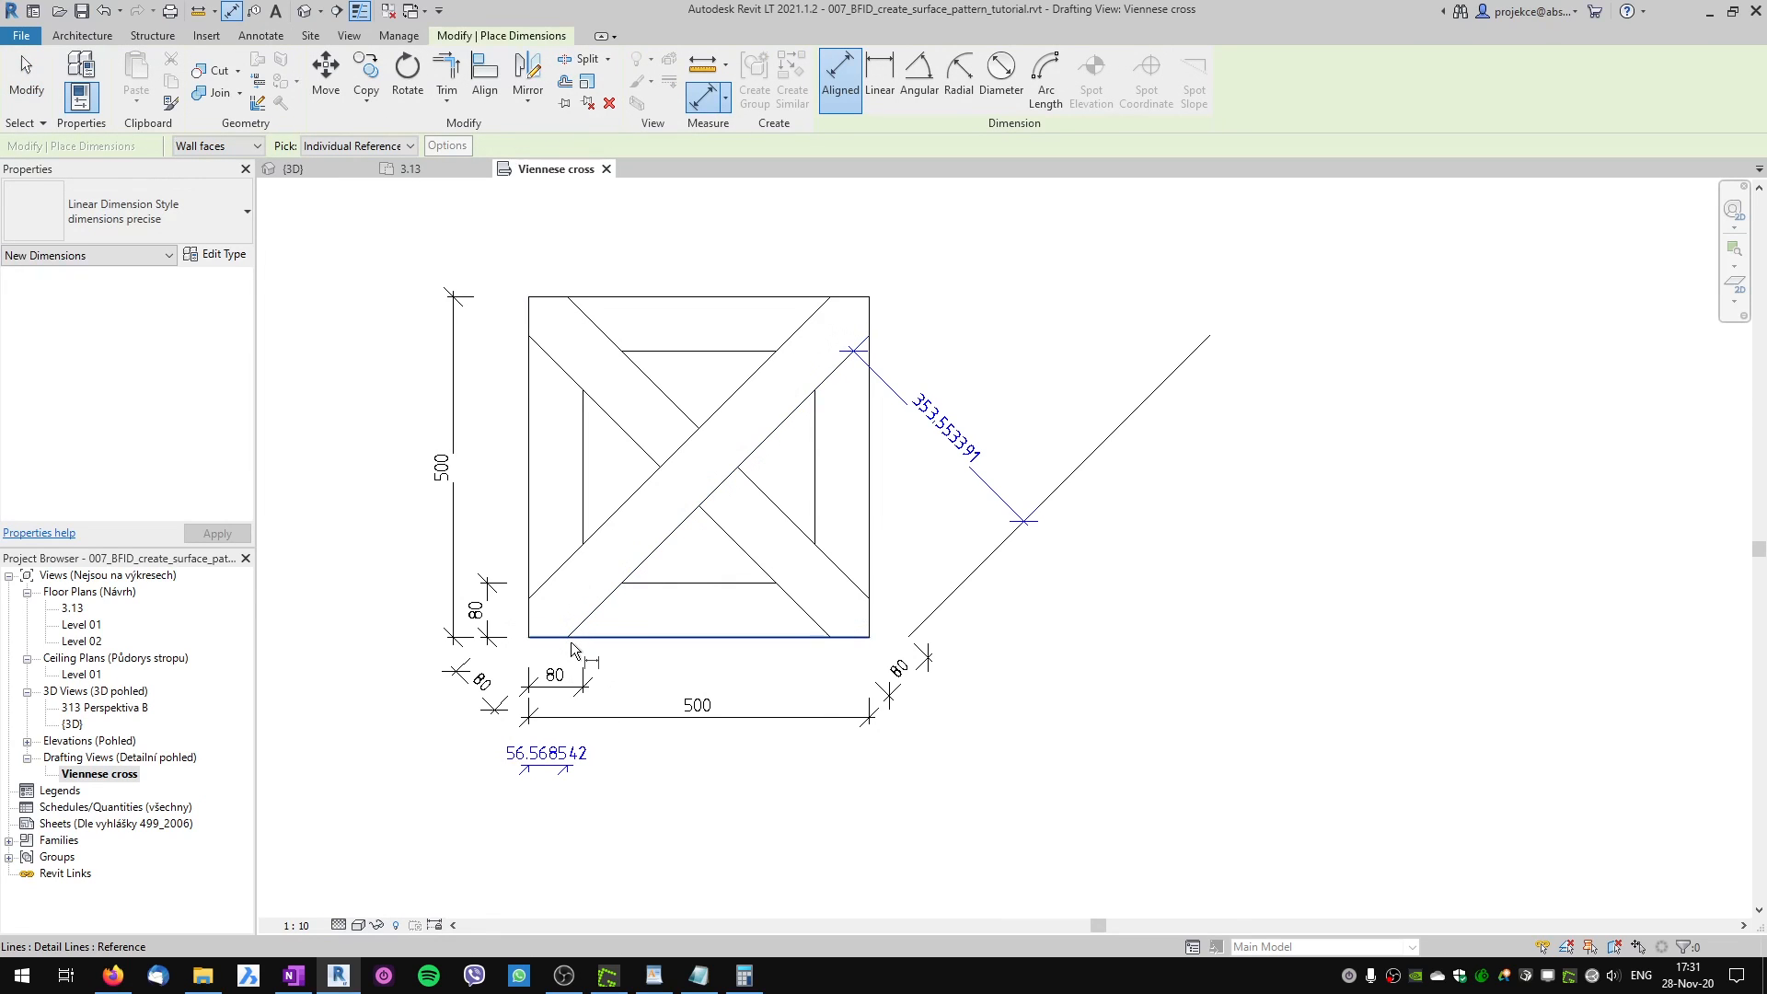
click(567, 637)
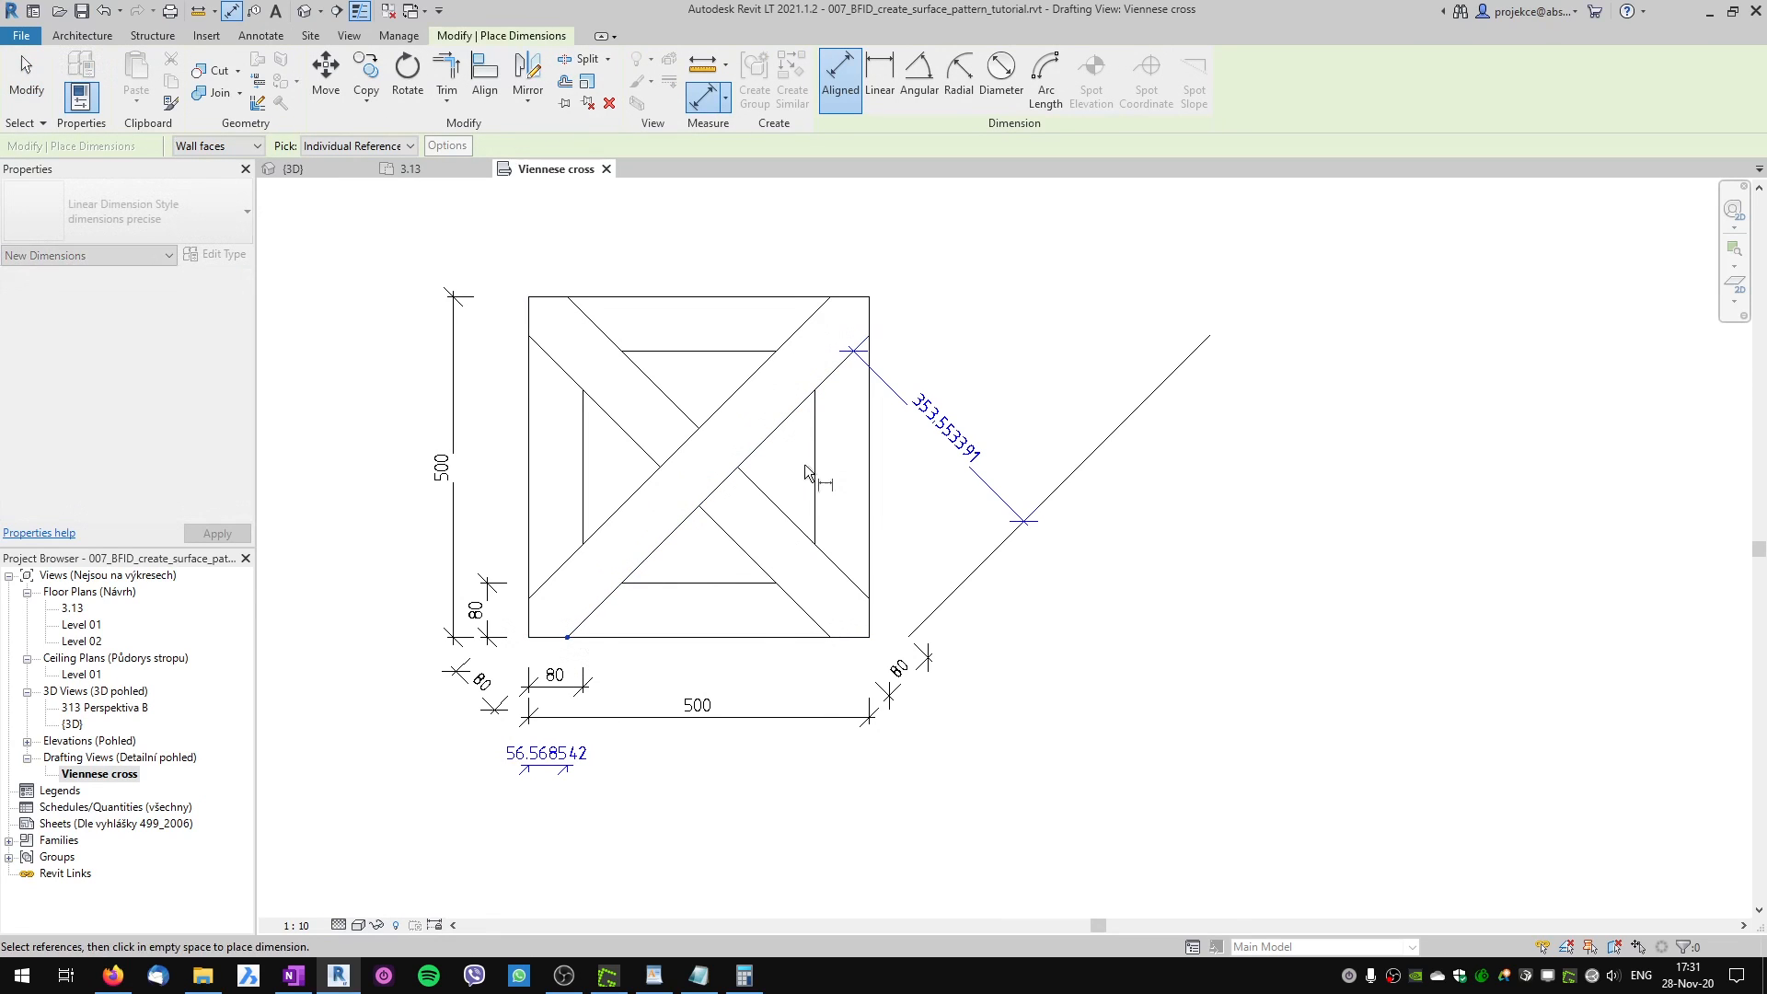
click(875, 329)
click(663, 226)
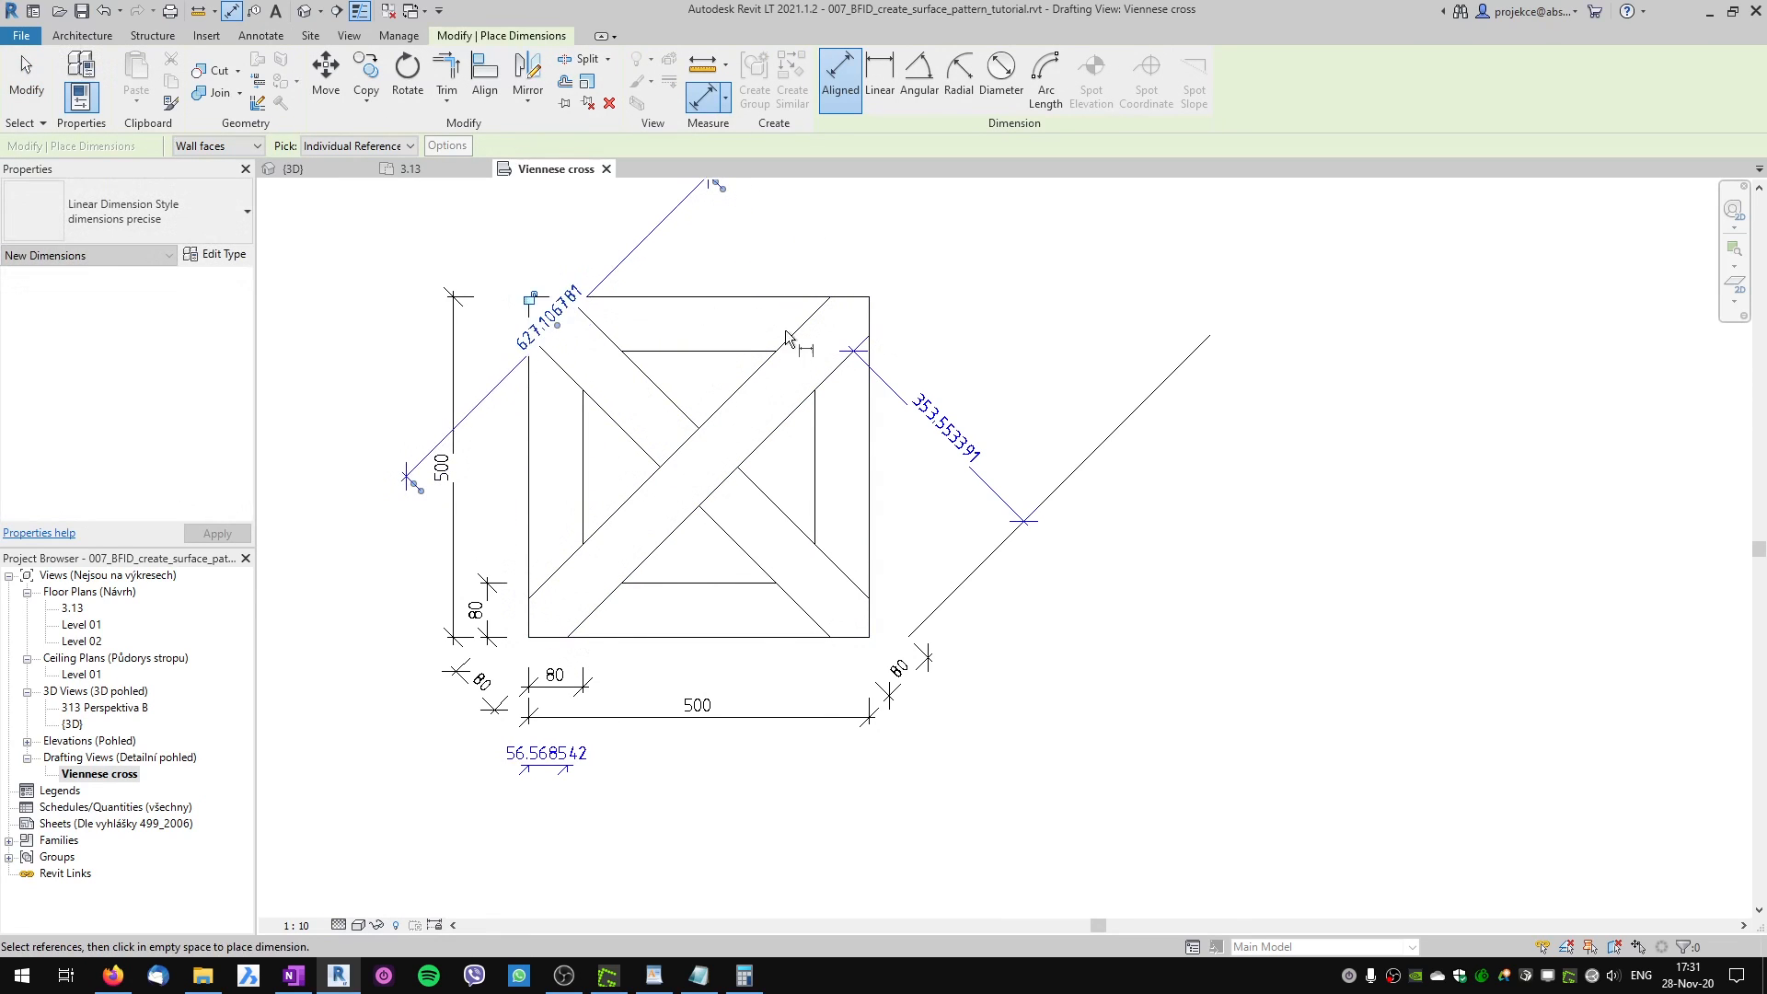
key(Escape)
key(Escape)
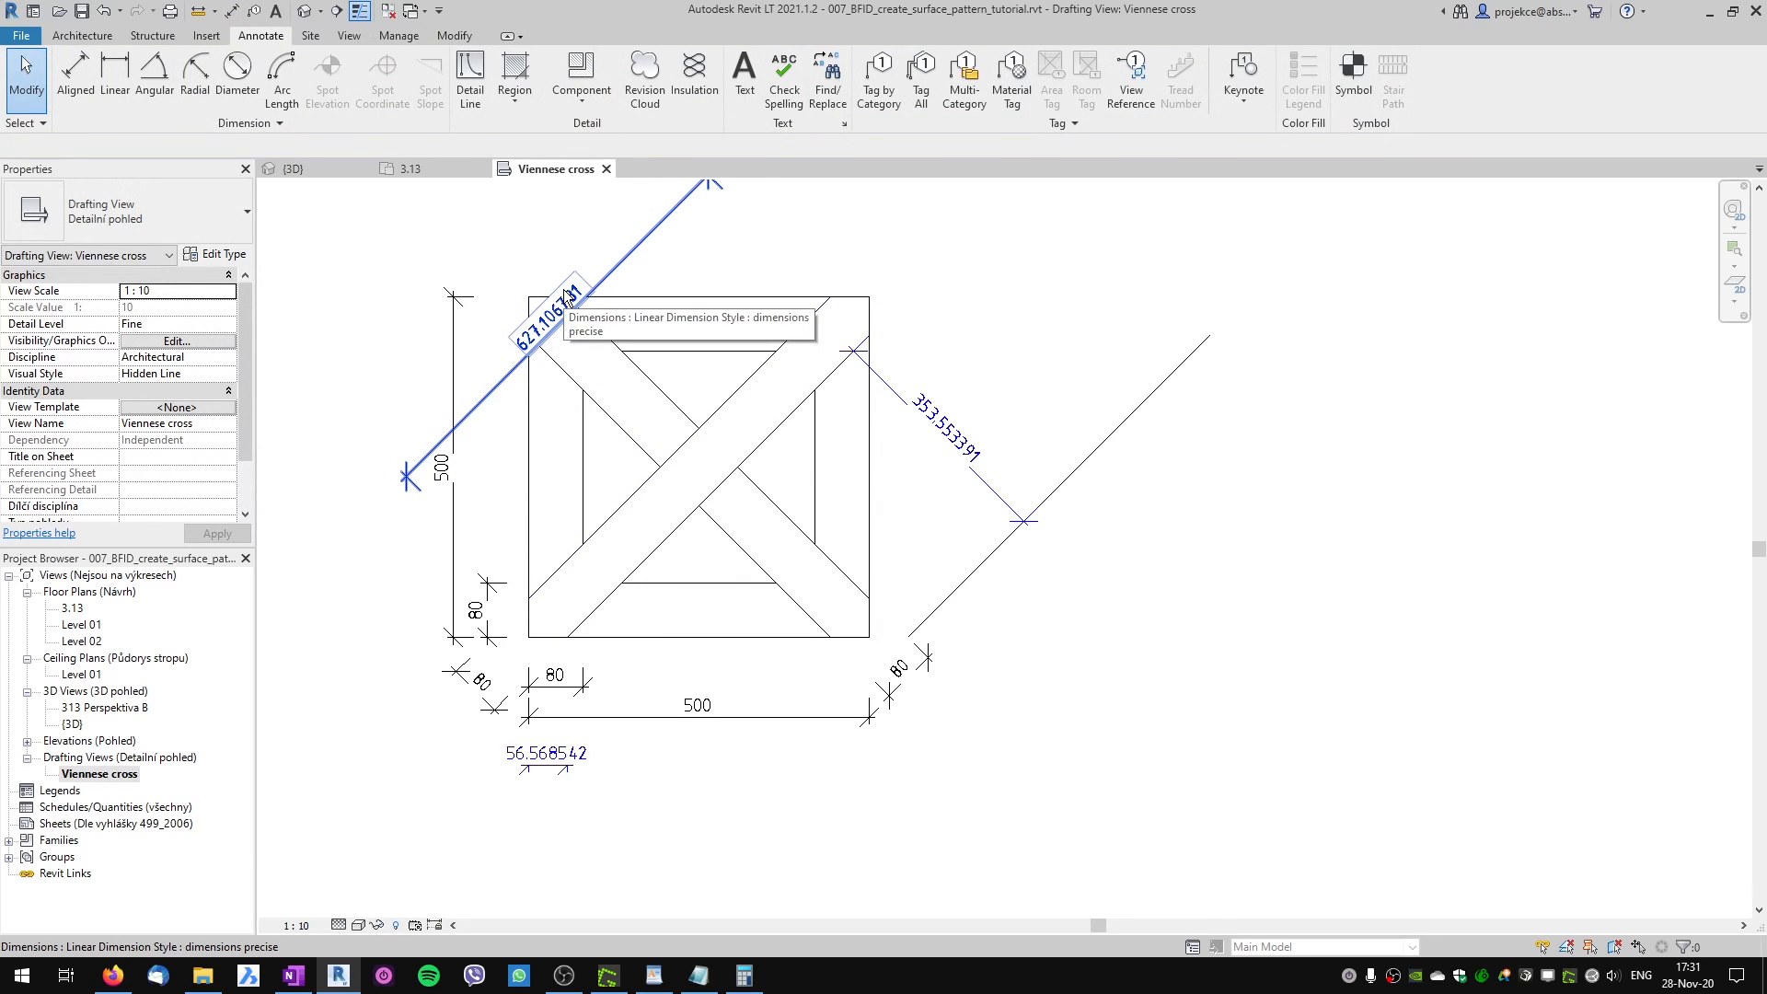
Copy the diagonal length dimension's exact value and paste 627.106781 after 353.553391 in the WordPad pattern line.
double_click(568, 297)
double_click(883, 550)
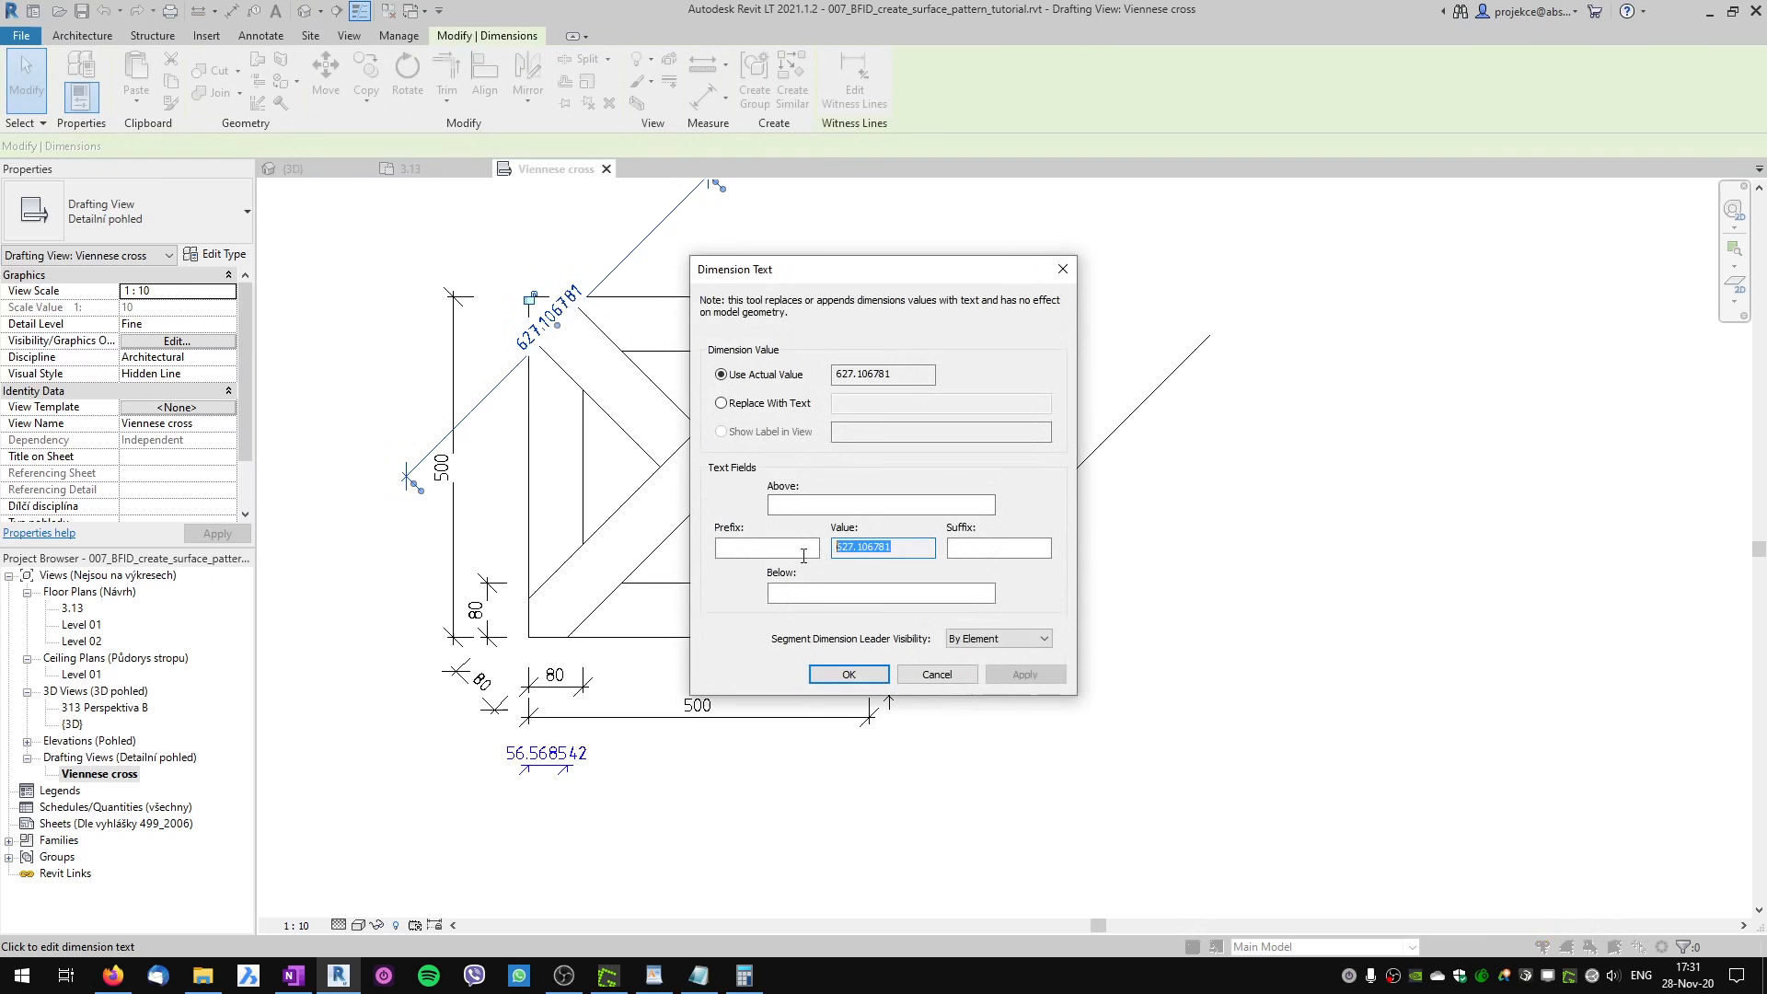
right_click(881, 556)
click(690, 613)
click(654, 977)
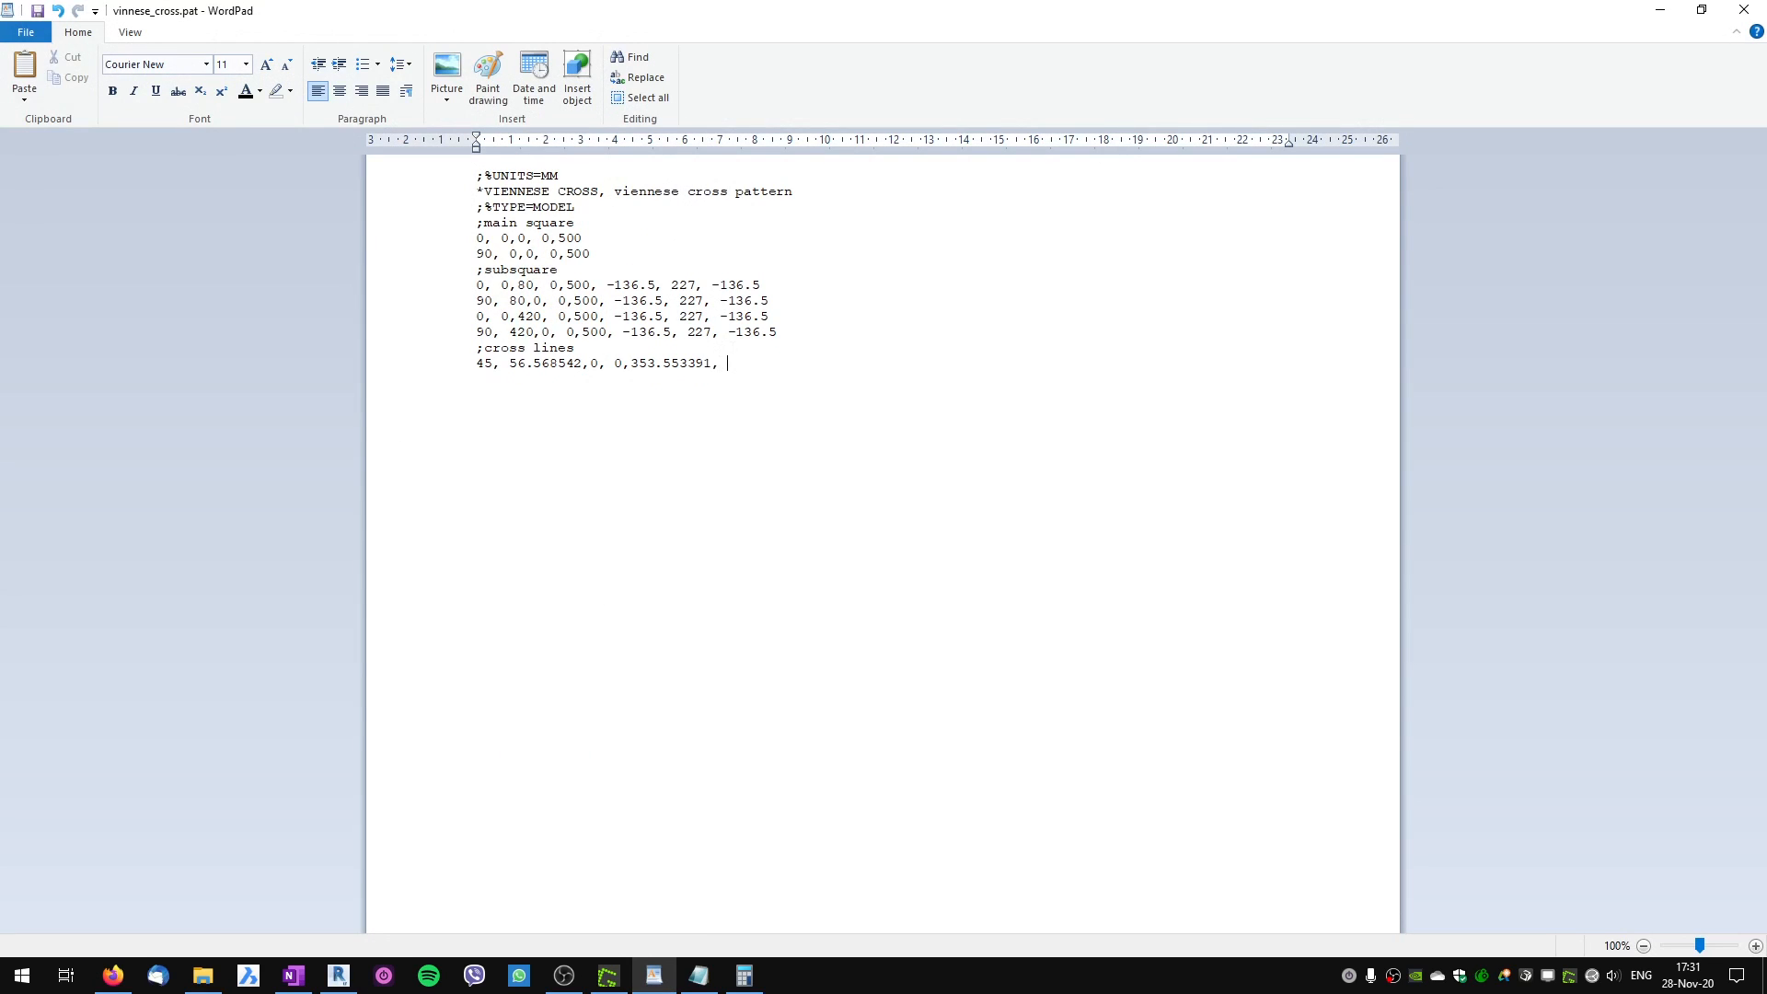
key(ctrl+v)
In Revit, extend the lower rising diagonal and the square's top line to meet at a corner outside the square.
key(alt+Tab)
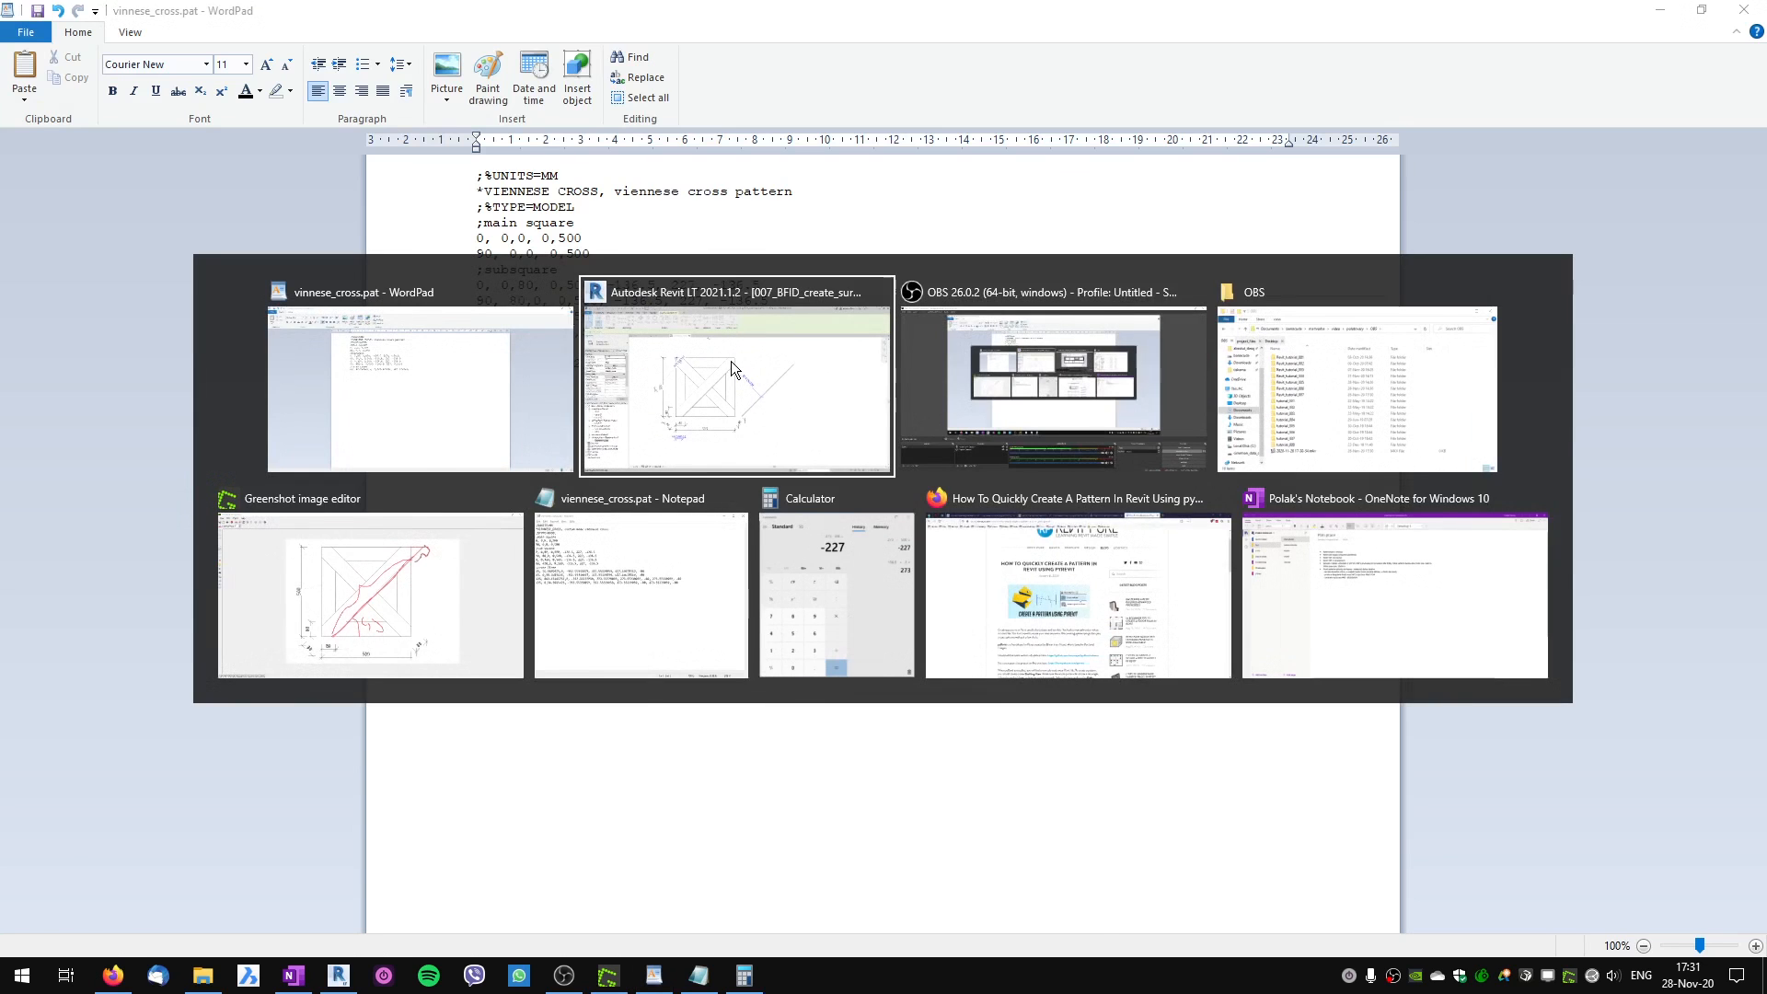
key(Escape)
key(Escape)
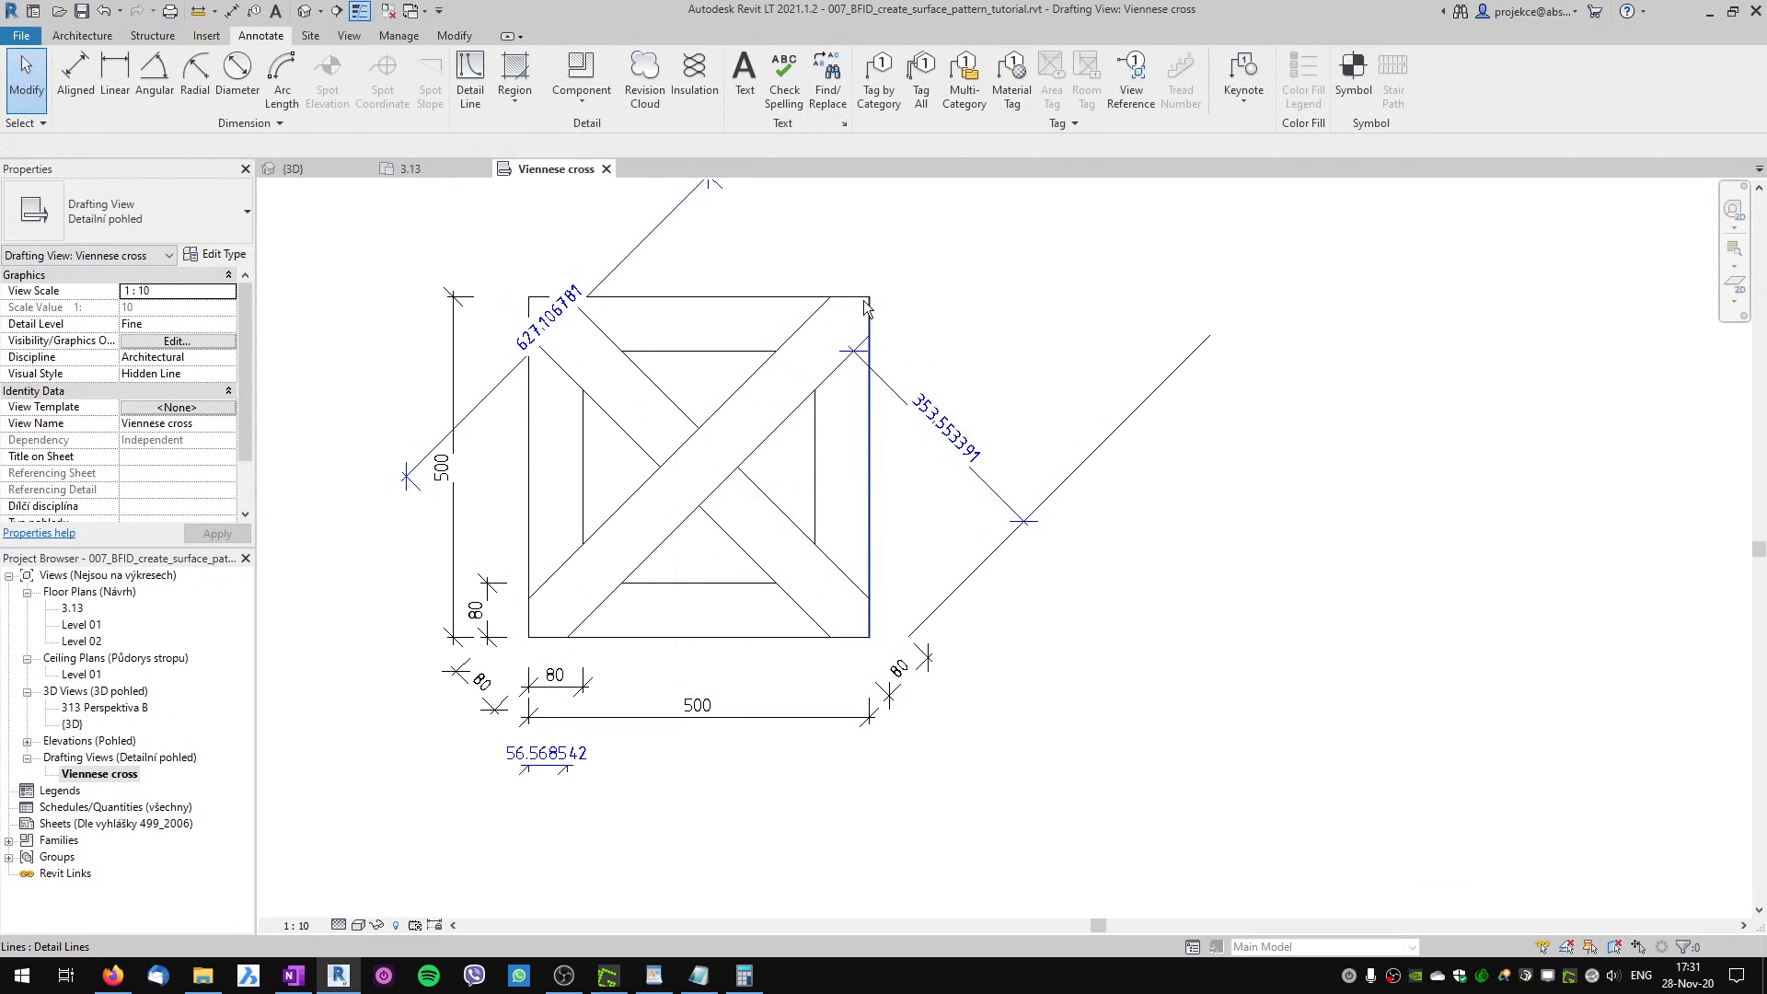
key(t)
key(r)
click(810, 396)
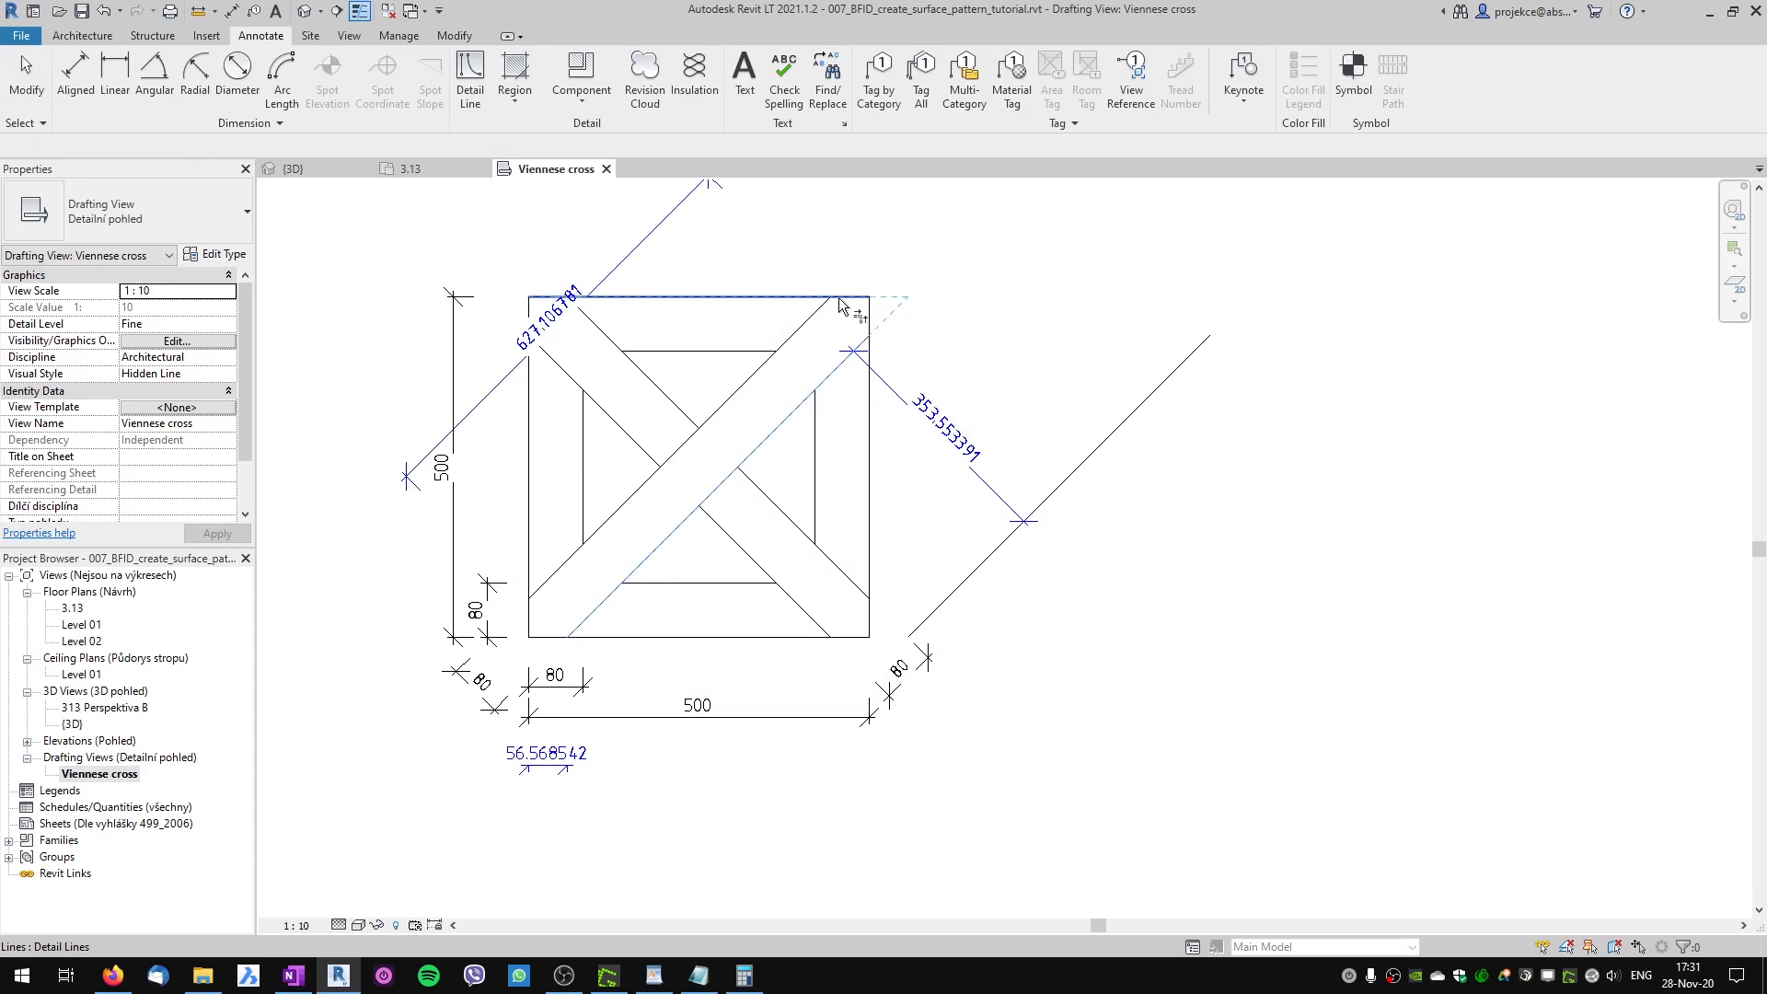
click(840, 298)
key(Escape)
Undo the corner extension of the lower rising diagonal and delete that diagonal's length dimension.
key(d)
key(i)
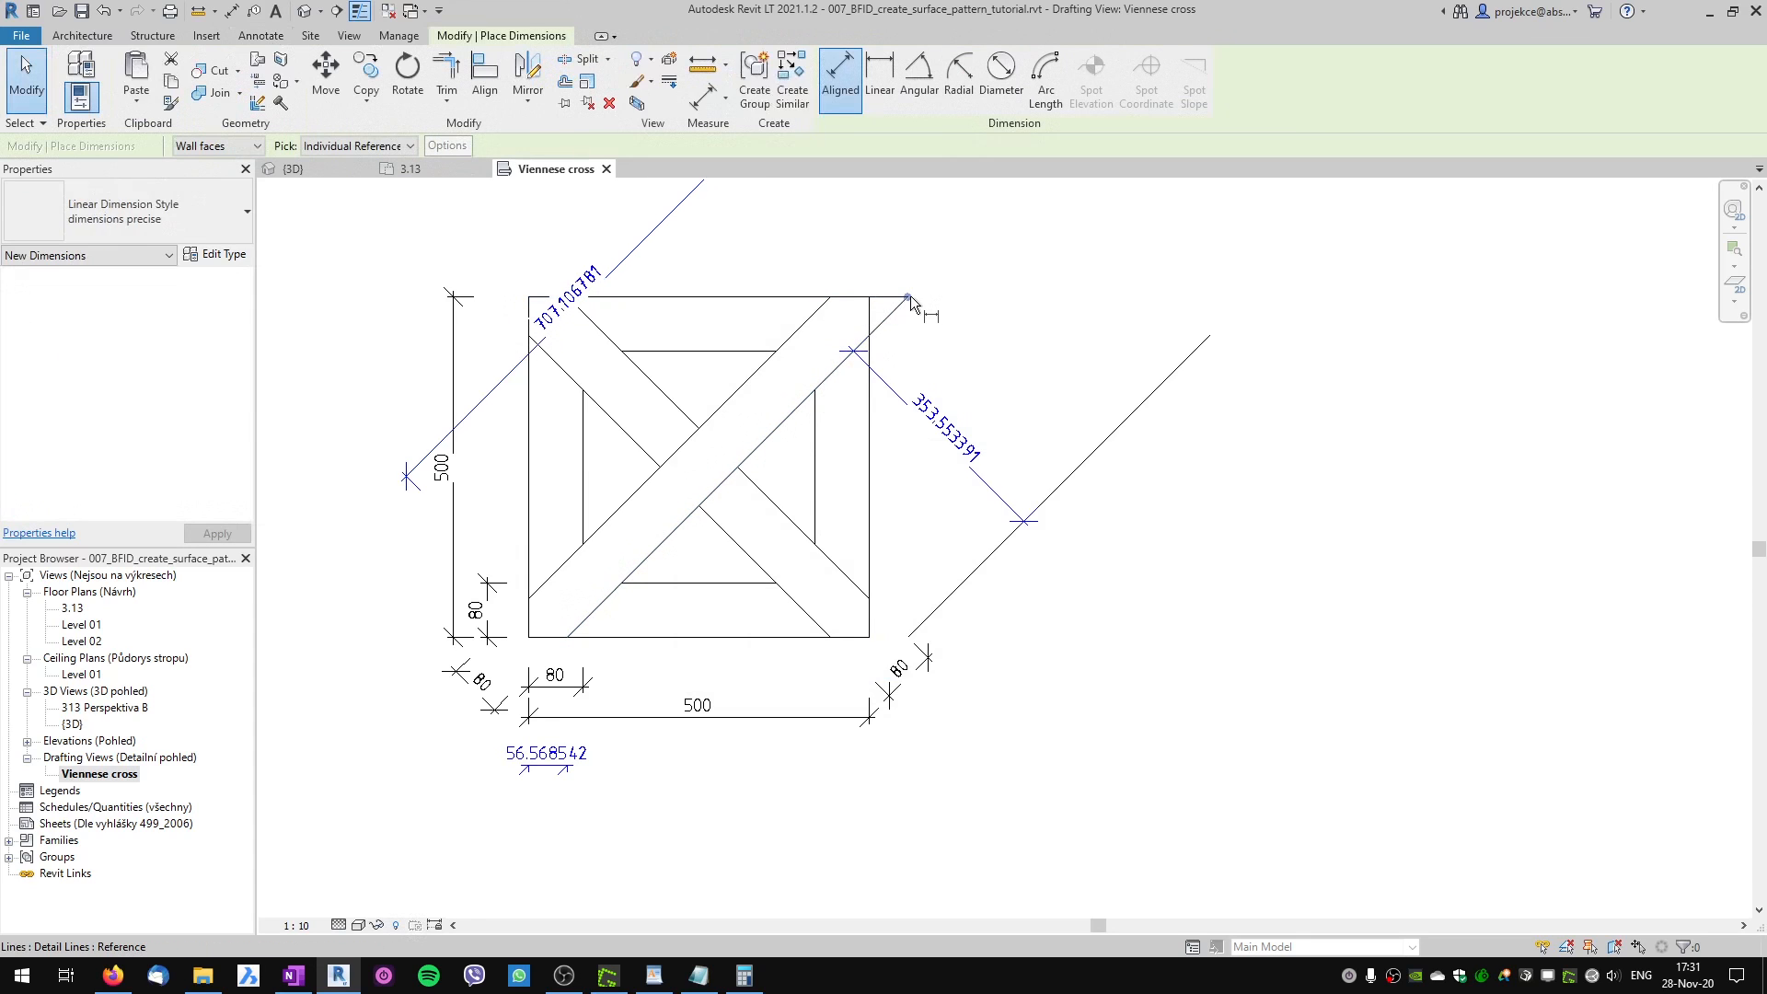
key(Escape)
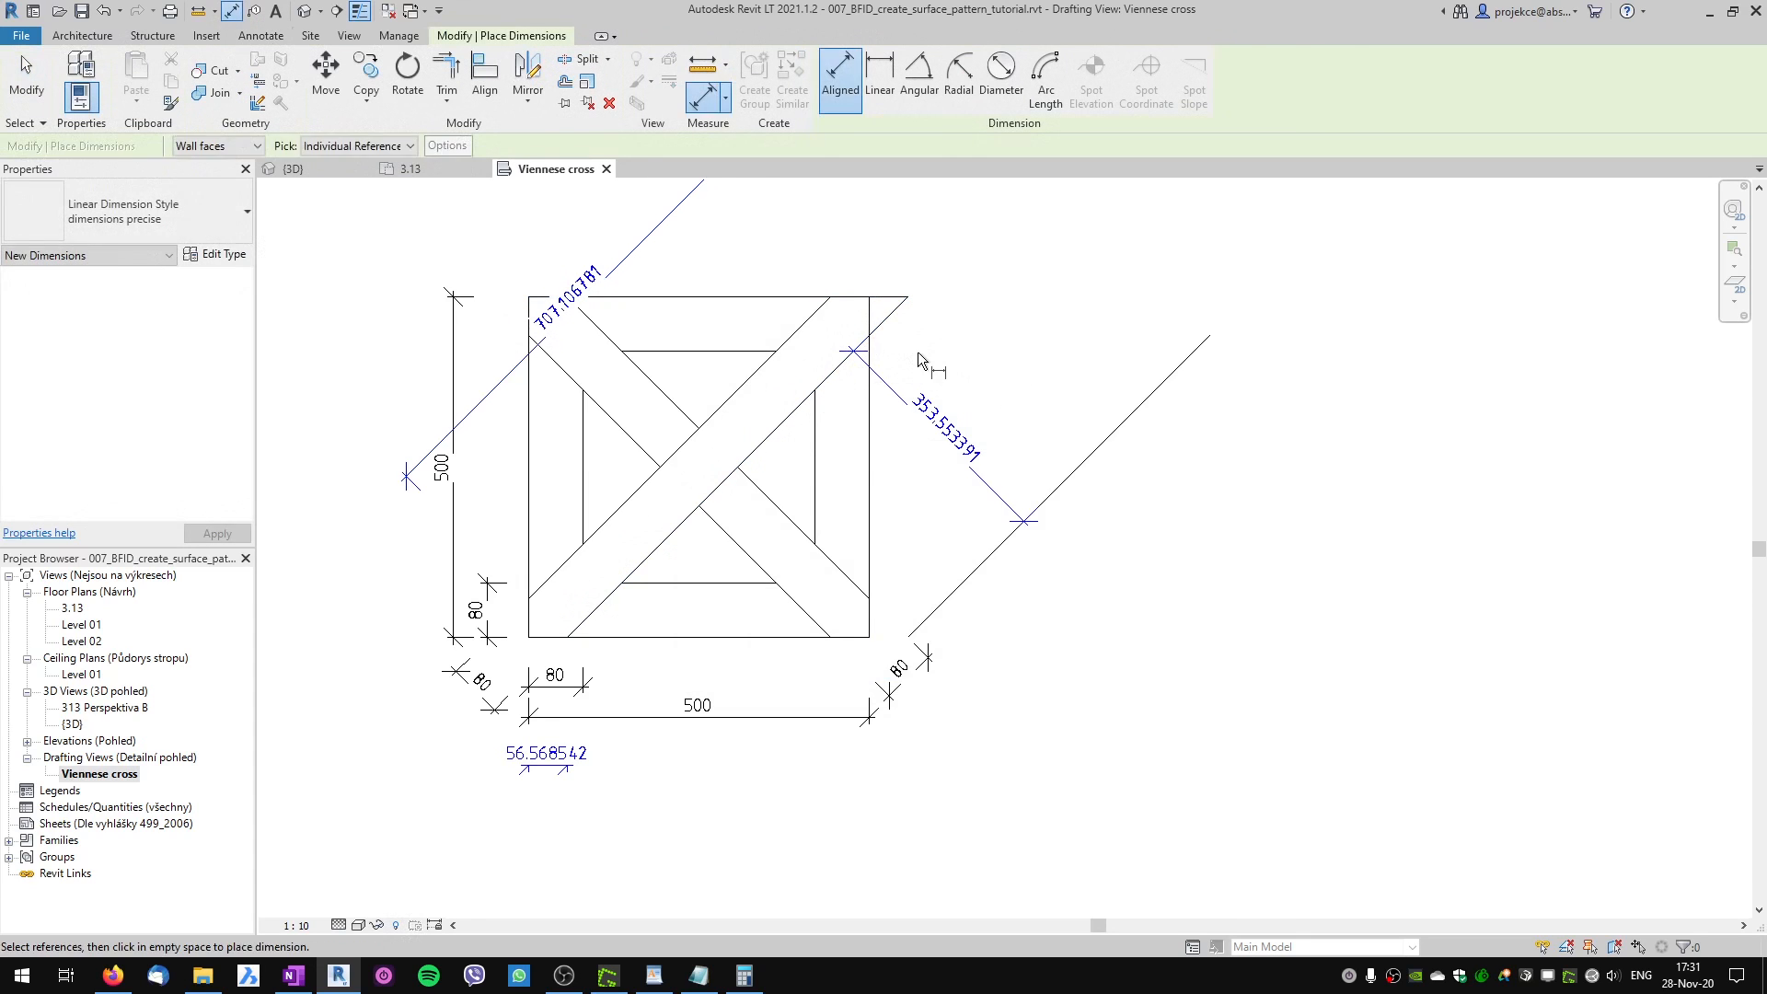
key(Escape)
key(ctrl+z)
click(675, 213)
key(Delete)
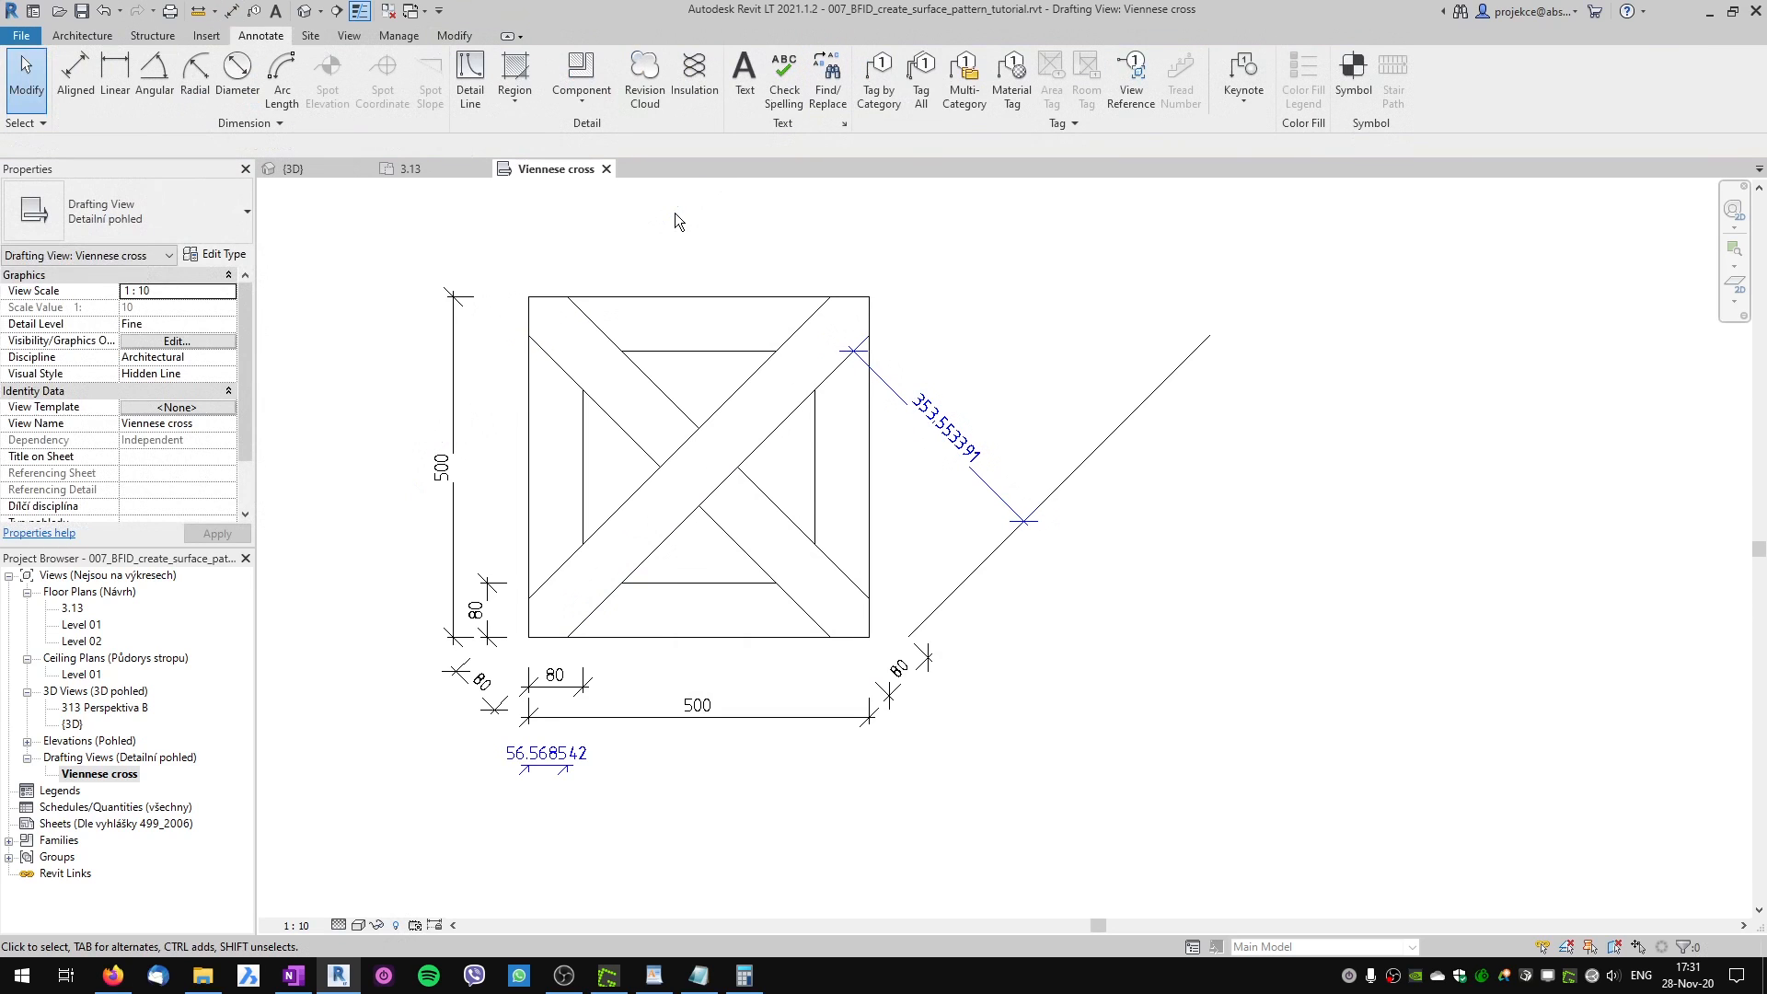
Draw a detail line about 85 mm long at 45° that continues the lower rising diagonal beyond the square's right edge.
click(470, 83)
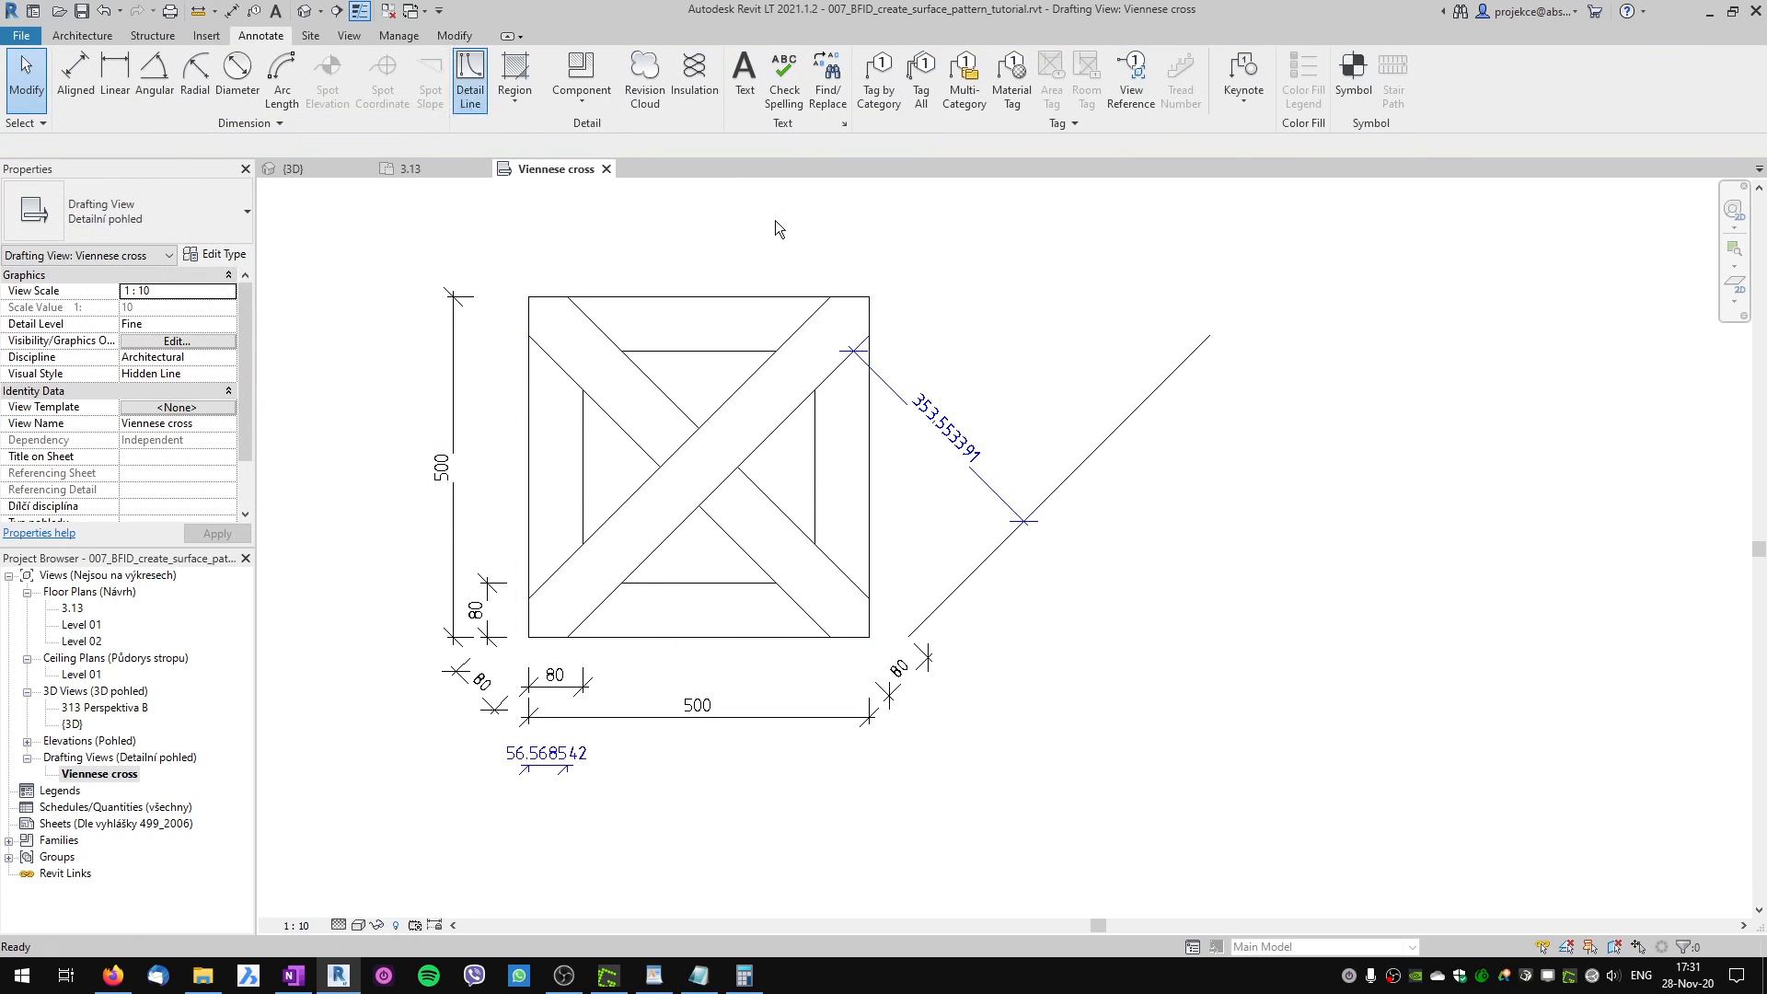
click(869, 335)
scroll(888, 313, up, 3)
click(927, 278)
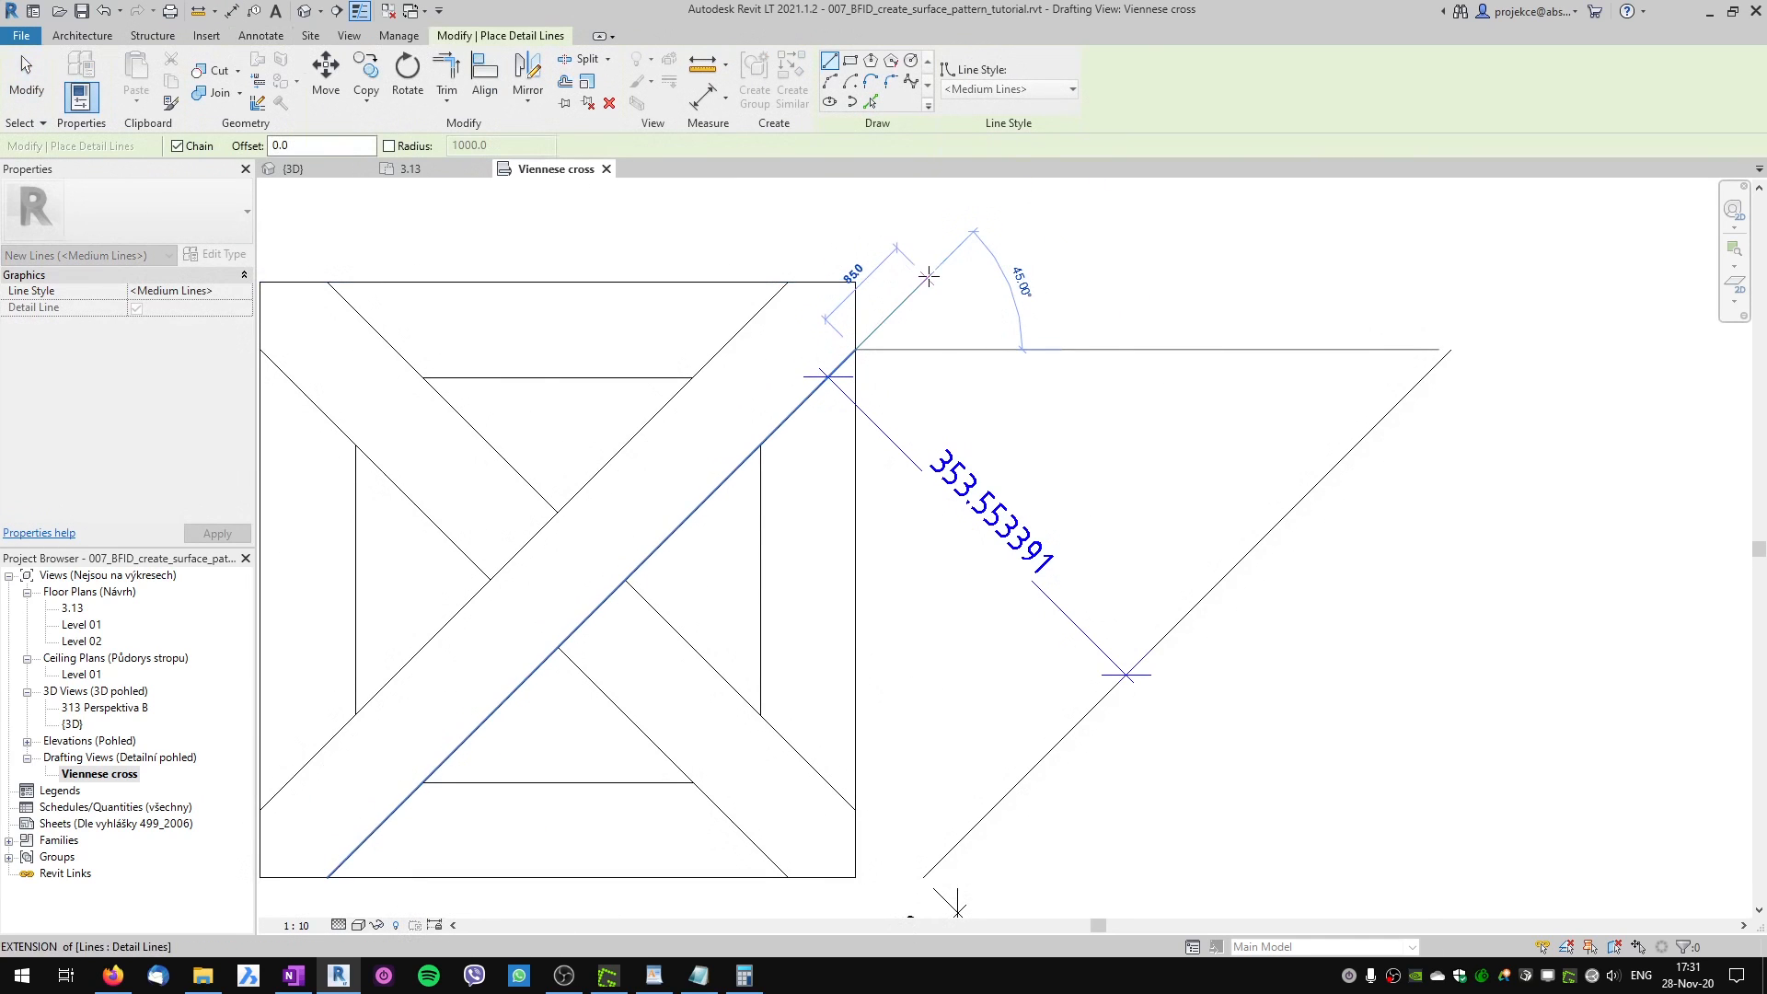
key(Escape)
key(Escape)
Trim the new extension line and the square's top line to a common corner outside the square.
key(t)
key(r)
click(913, 297)
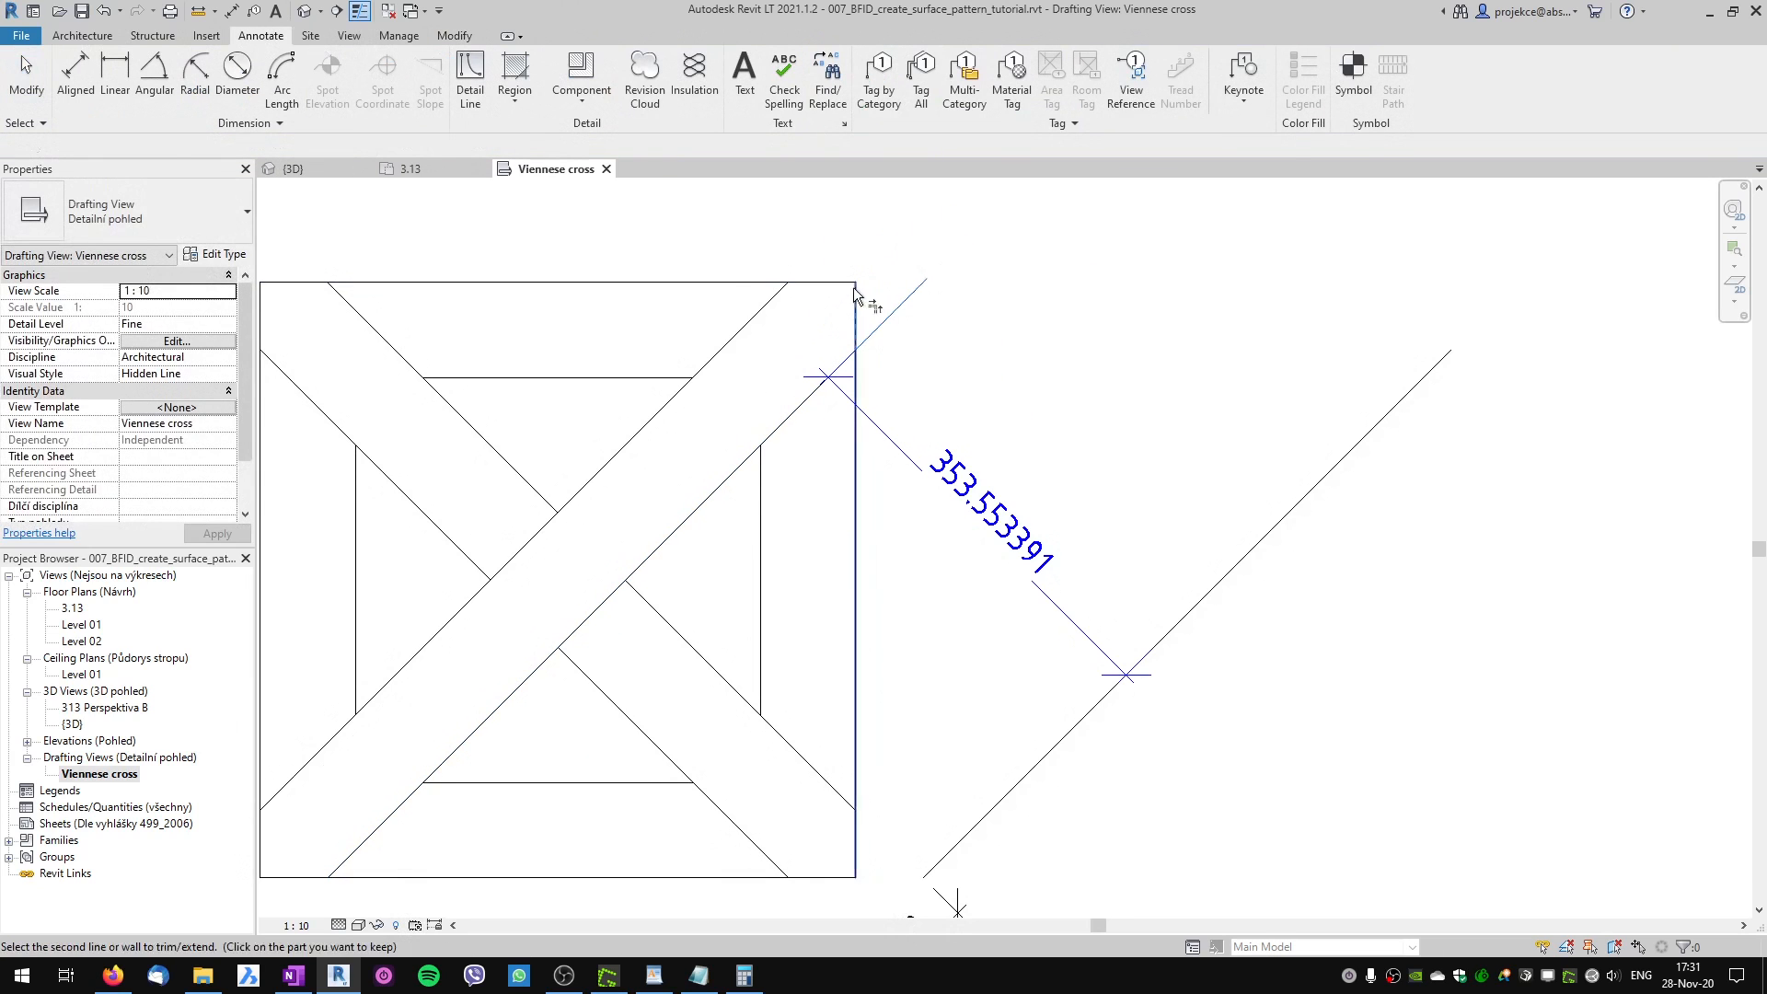
click(841, 284)
Dimension the diagonal's extension between the square's right edge and the new outer corner.
key(d)
key(i)
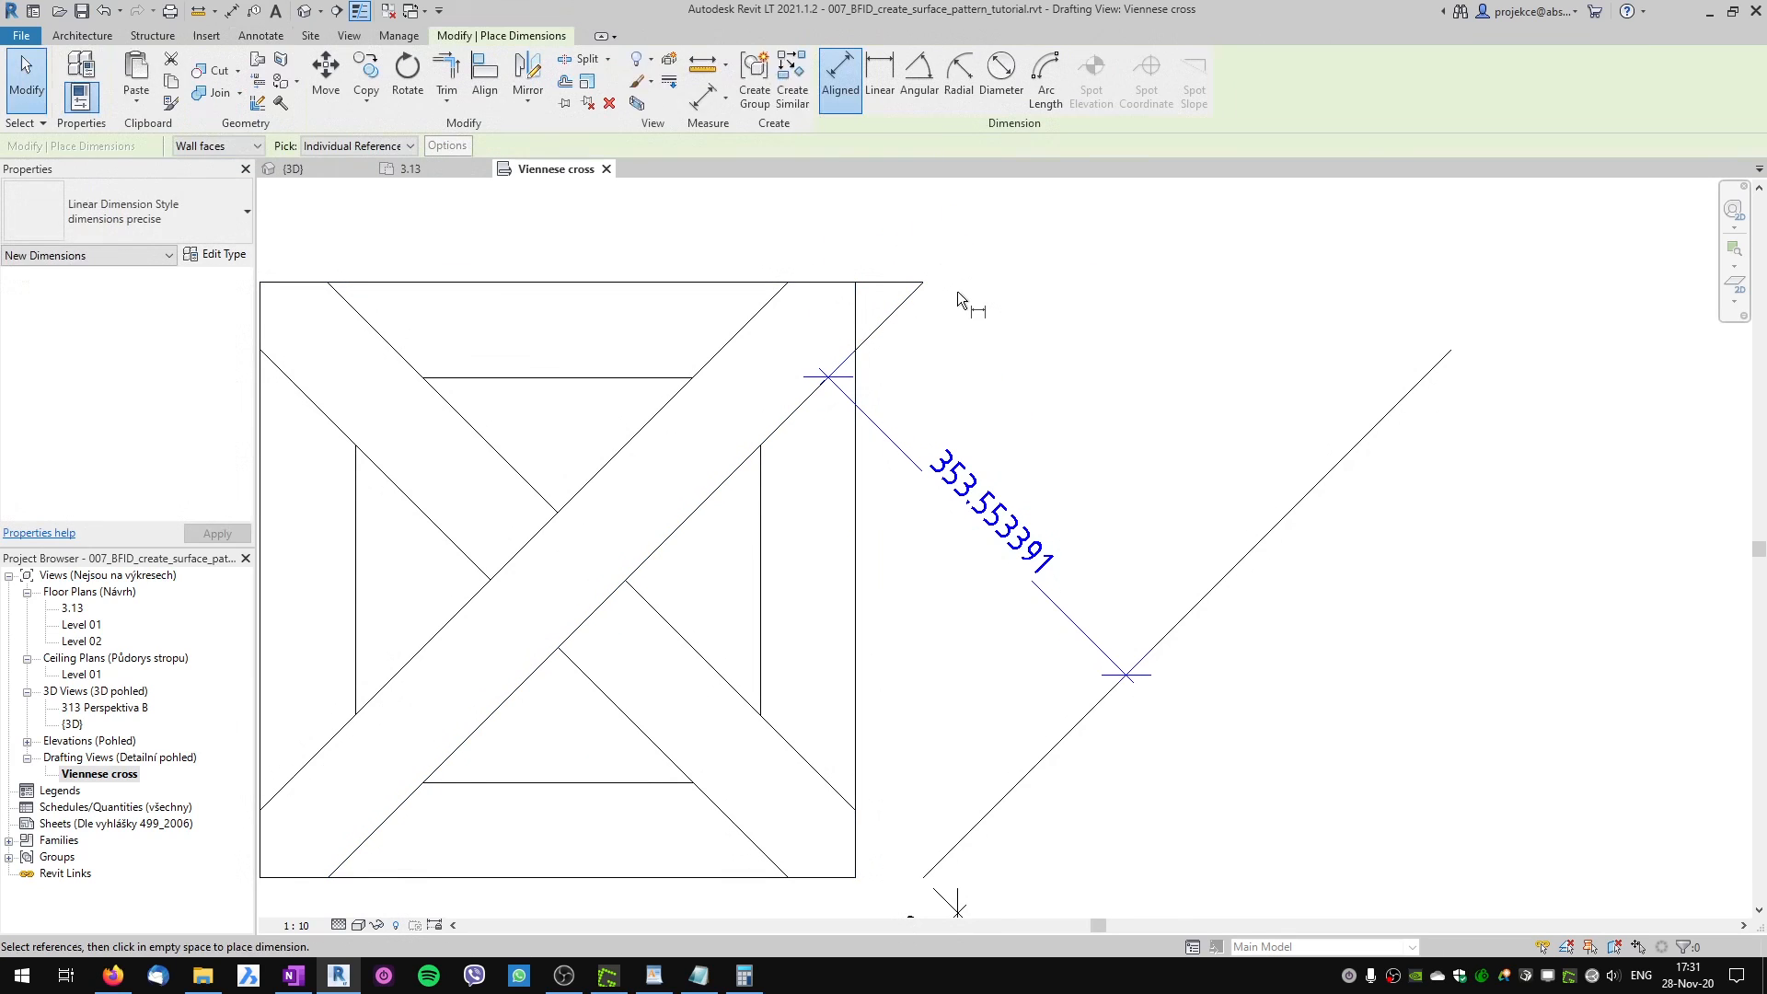
click(856, 351)
click(923, 283)
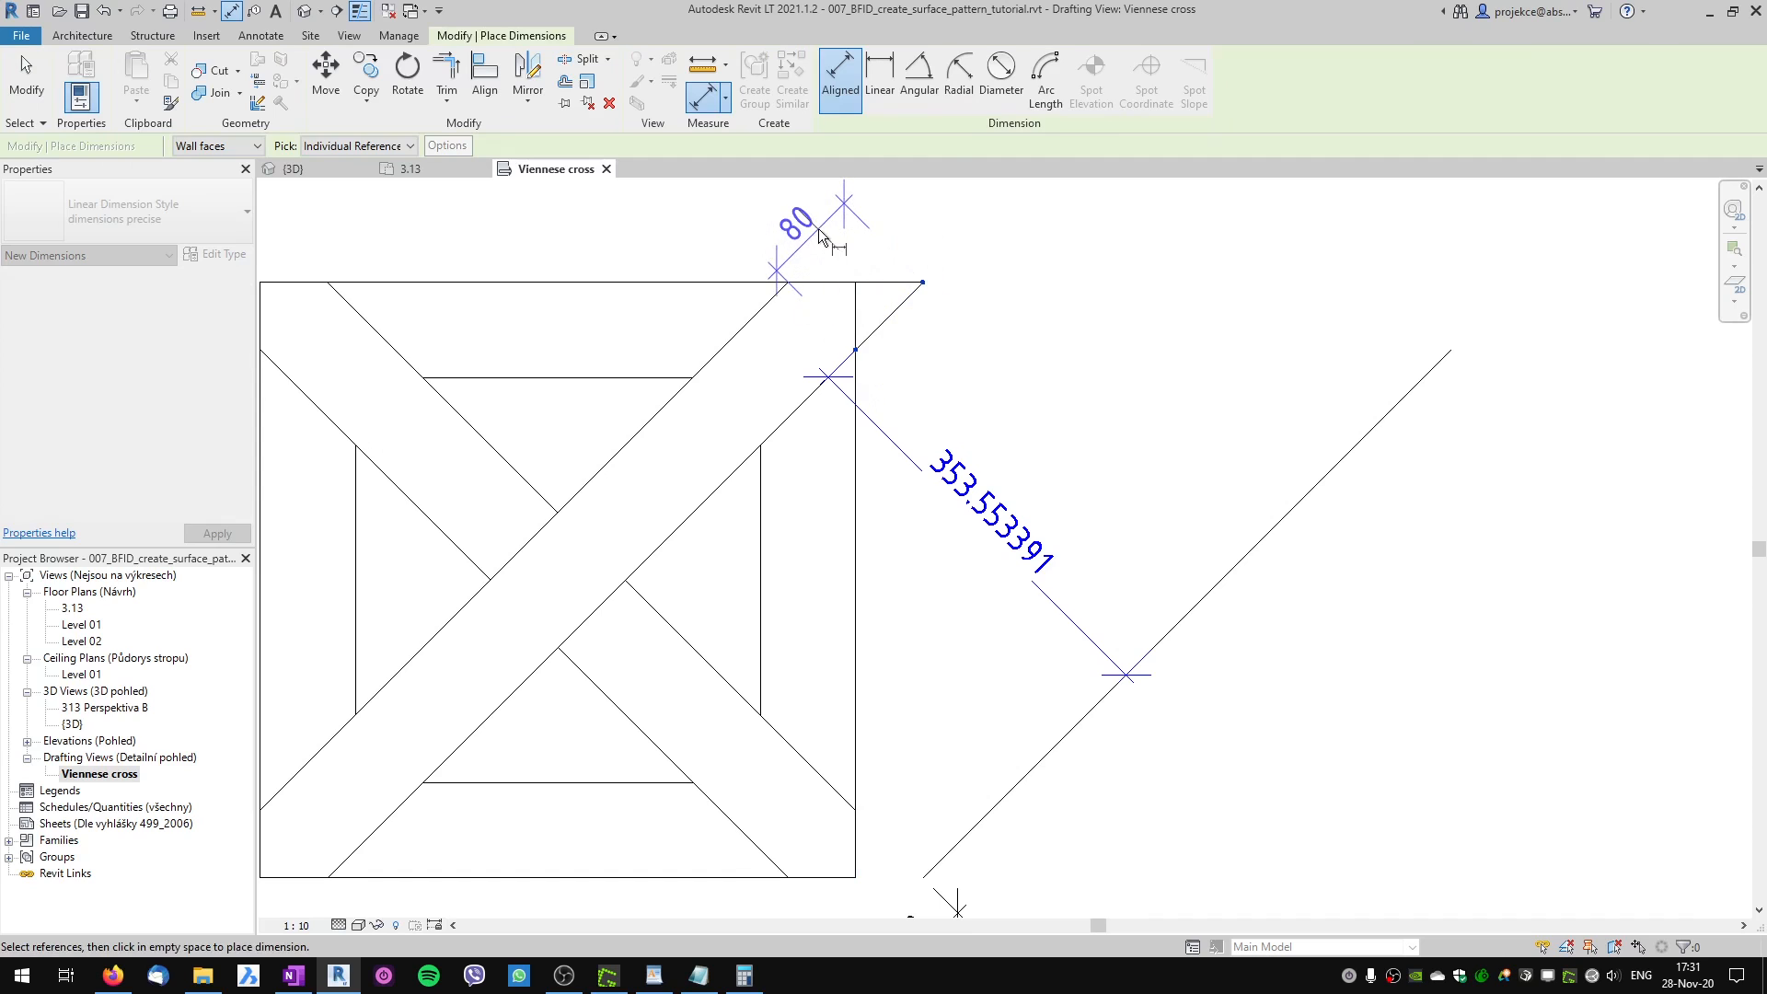
click(791, 256)
key(Escape)
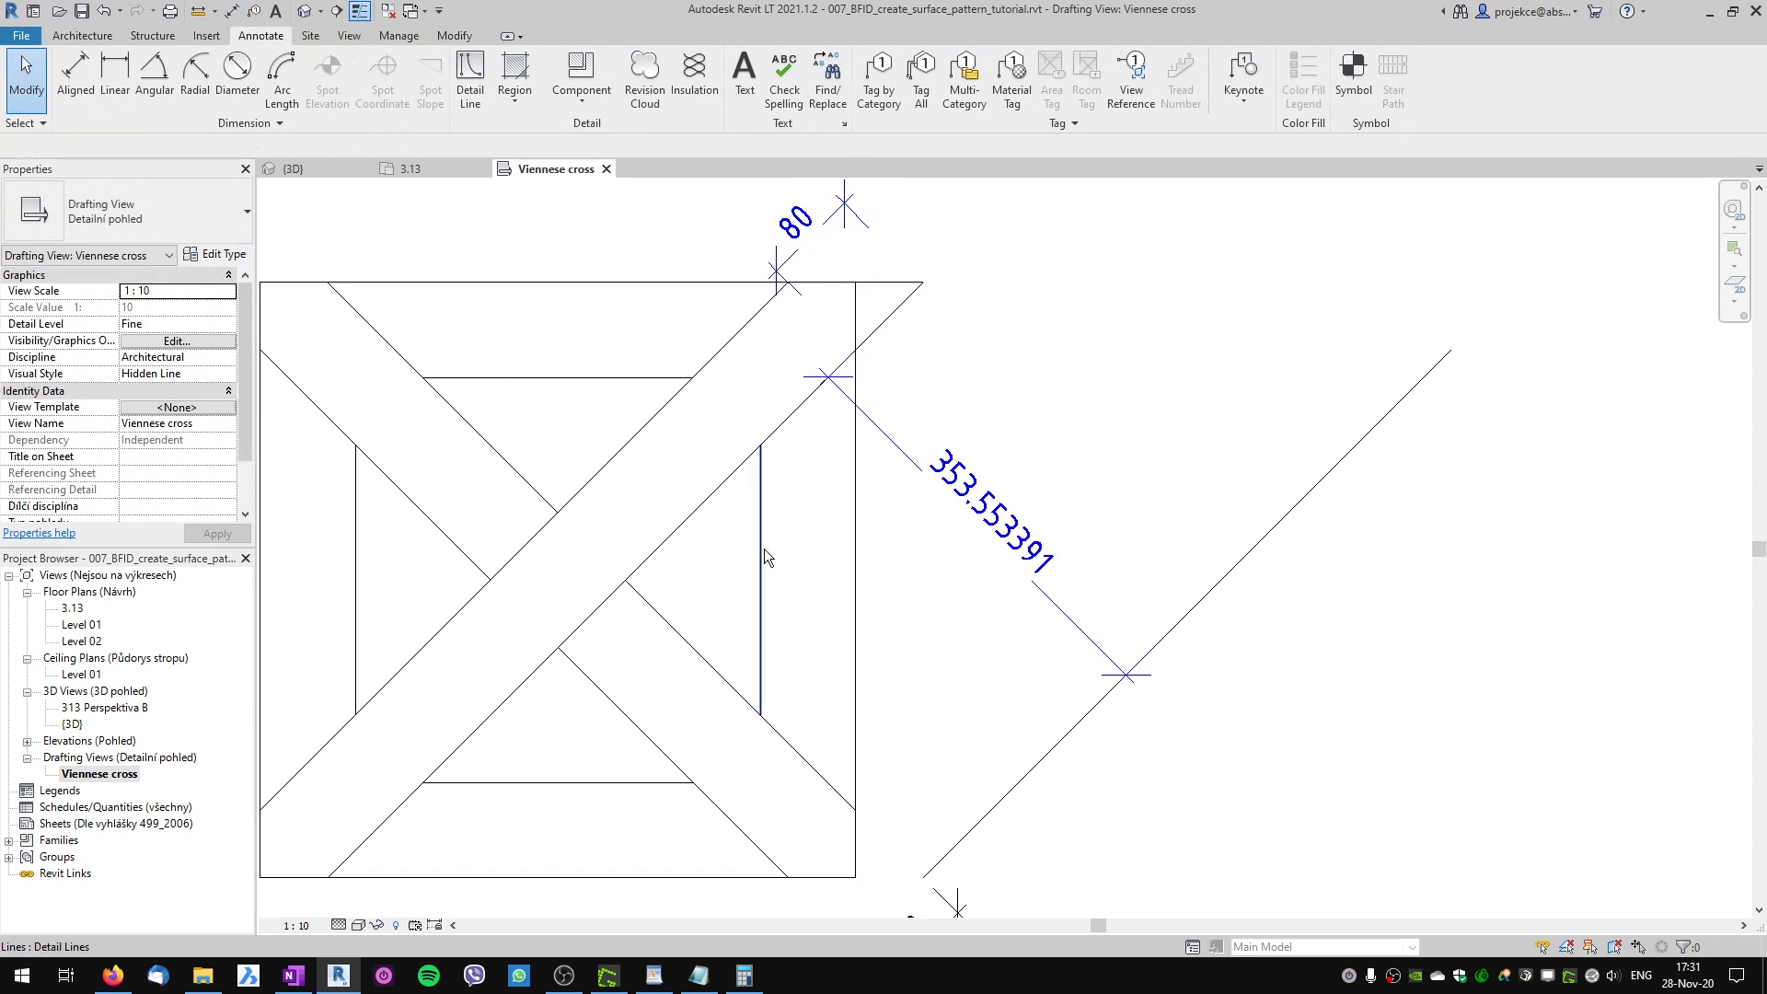
In WordPad, add a -80 gap after 627.106781 in the 45° cross line and save the pattern file.
scroll(780, 521, down, 2)
middle_drag(781, 521, 1013, 471)
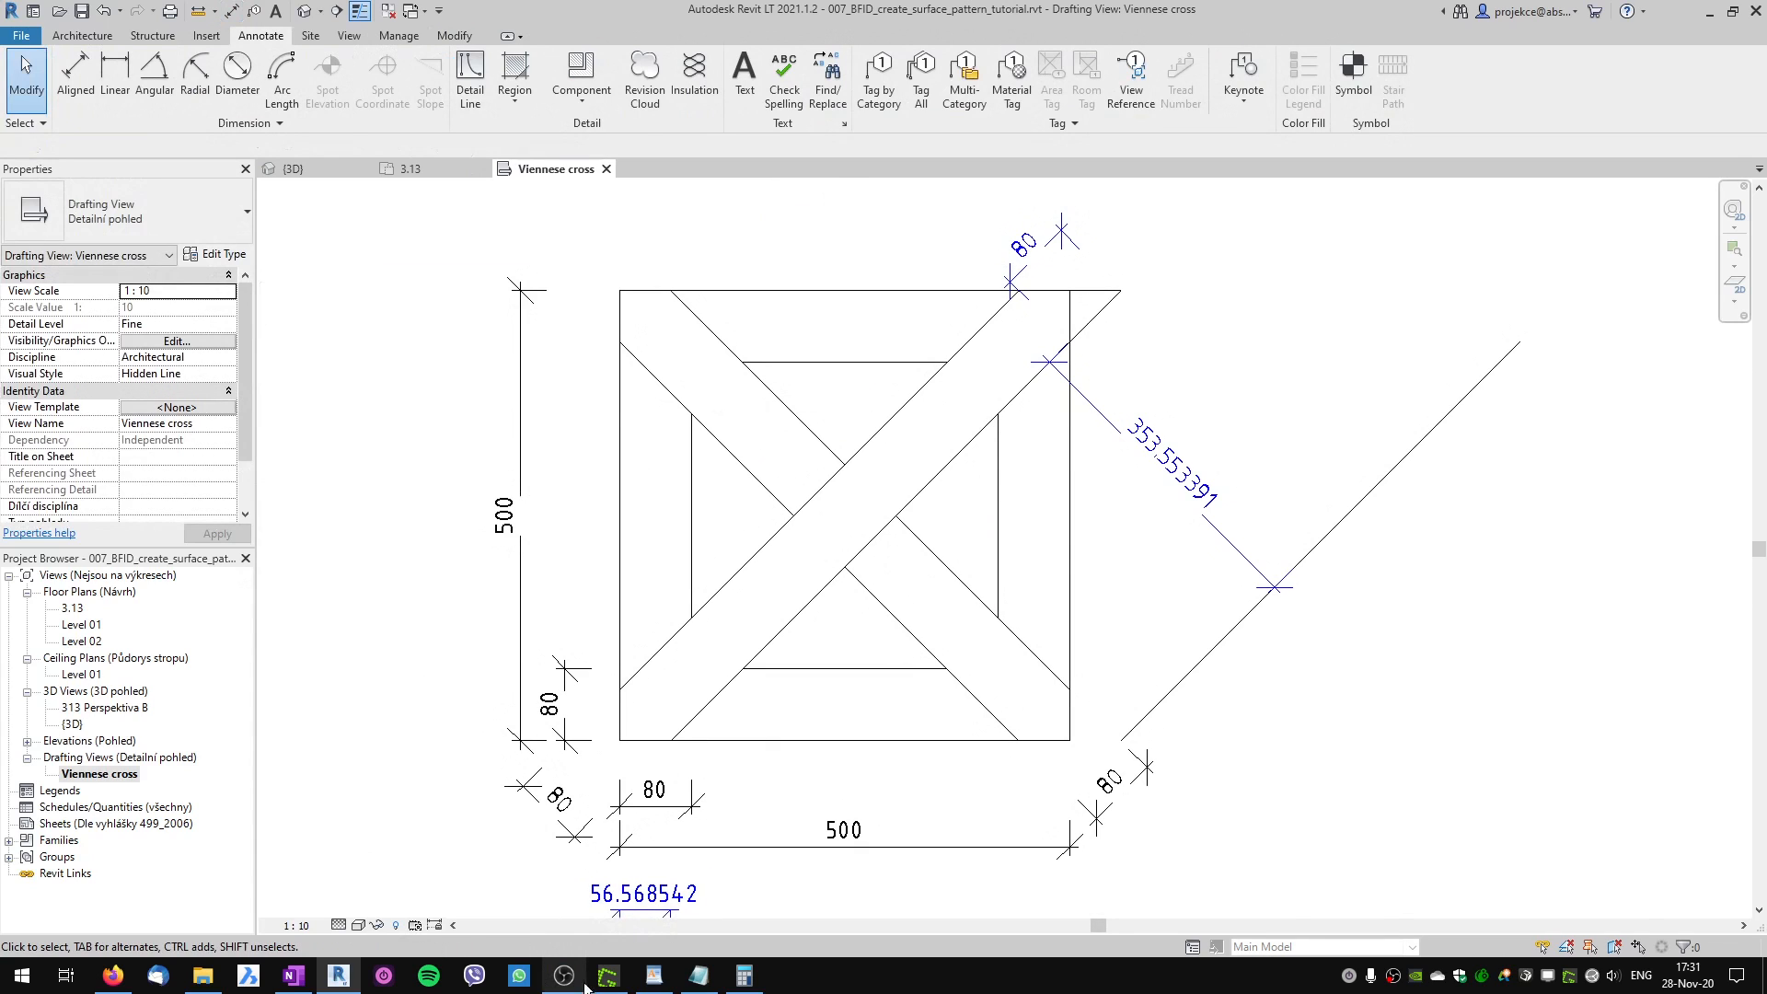
click(653, 976)
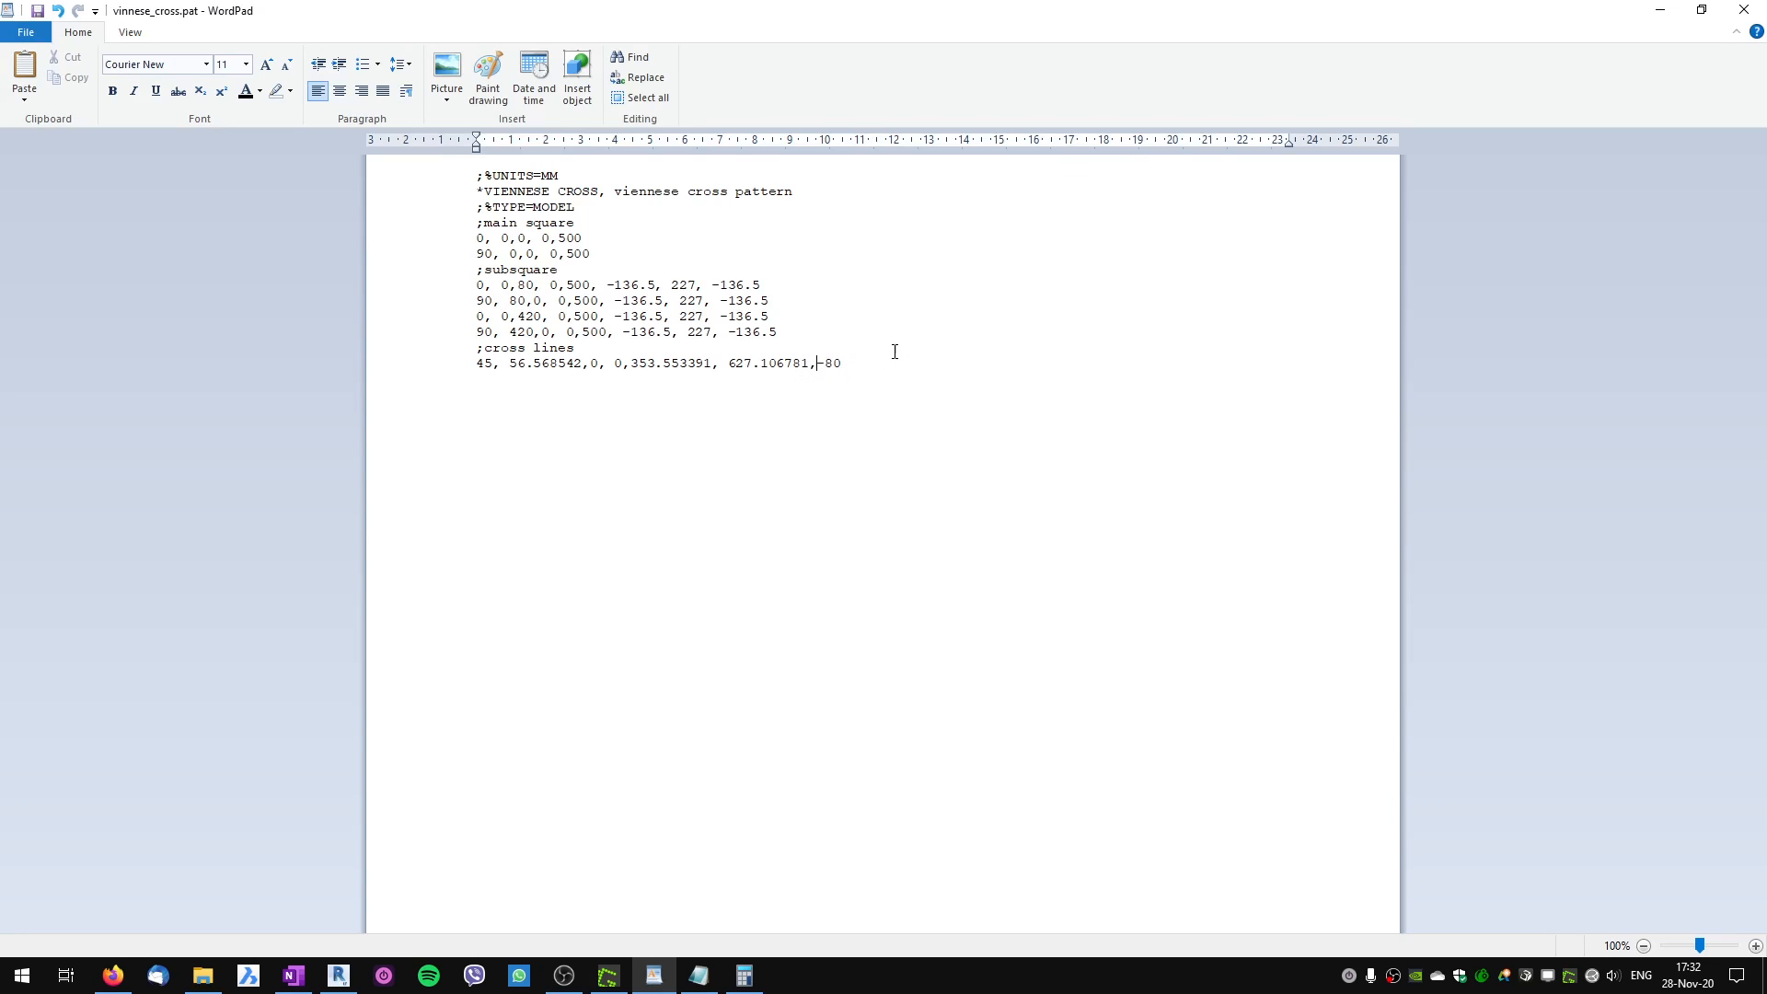
key(ctrl+s)
click(948, 539)
In Revit, import vinnese_cross.pat again into the VIENNESE CROSS foreground surface pattern of the viennese cross material.
click(340, 974)
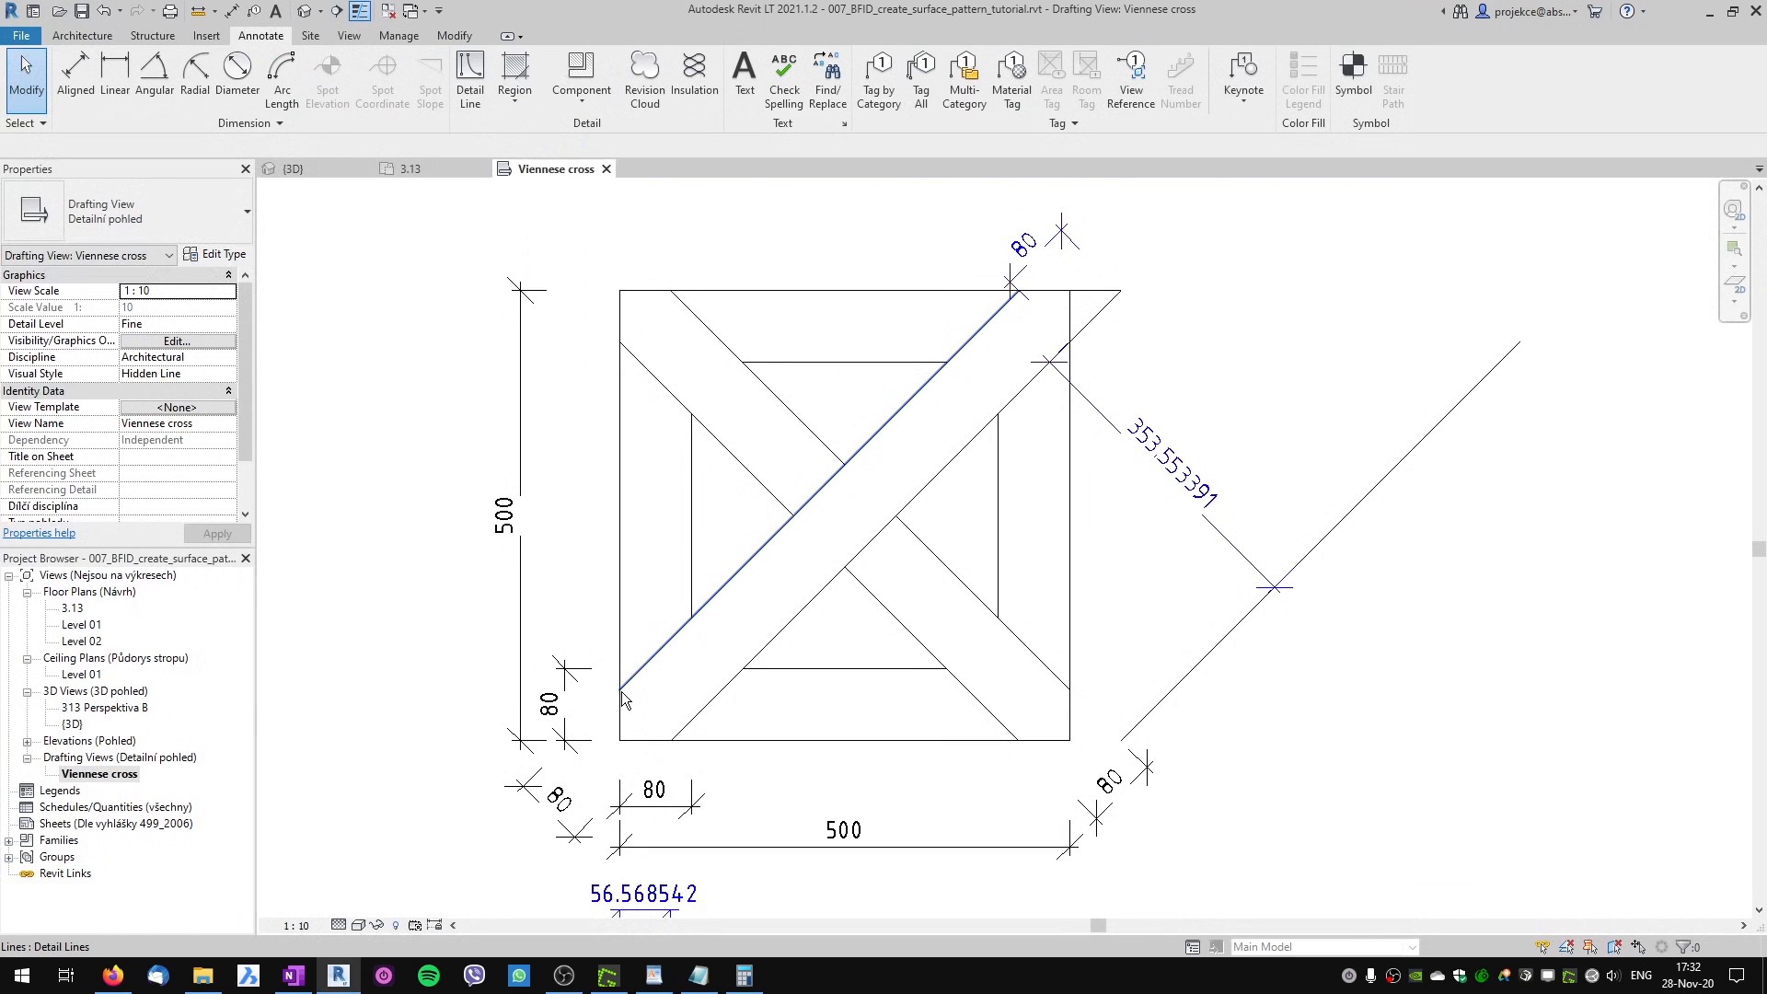
key(t)
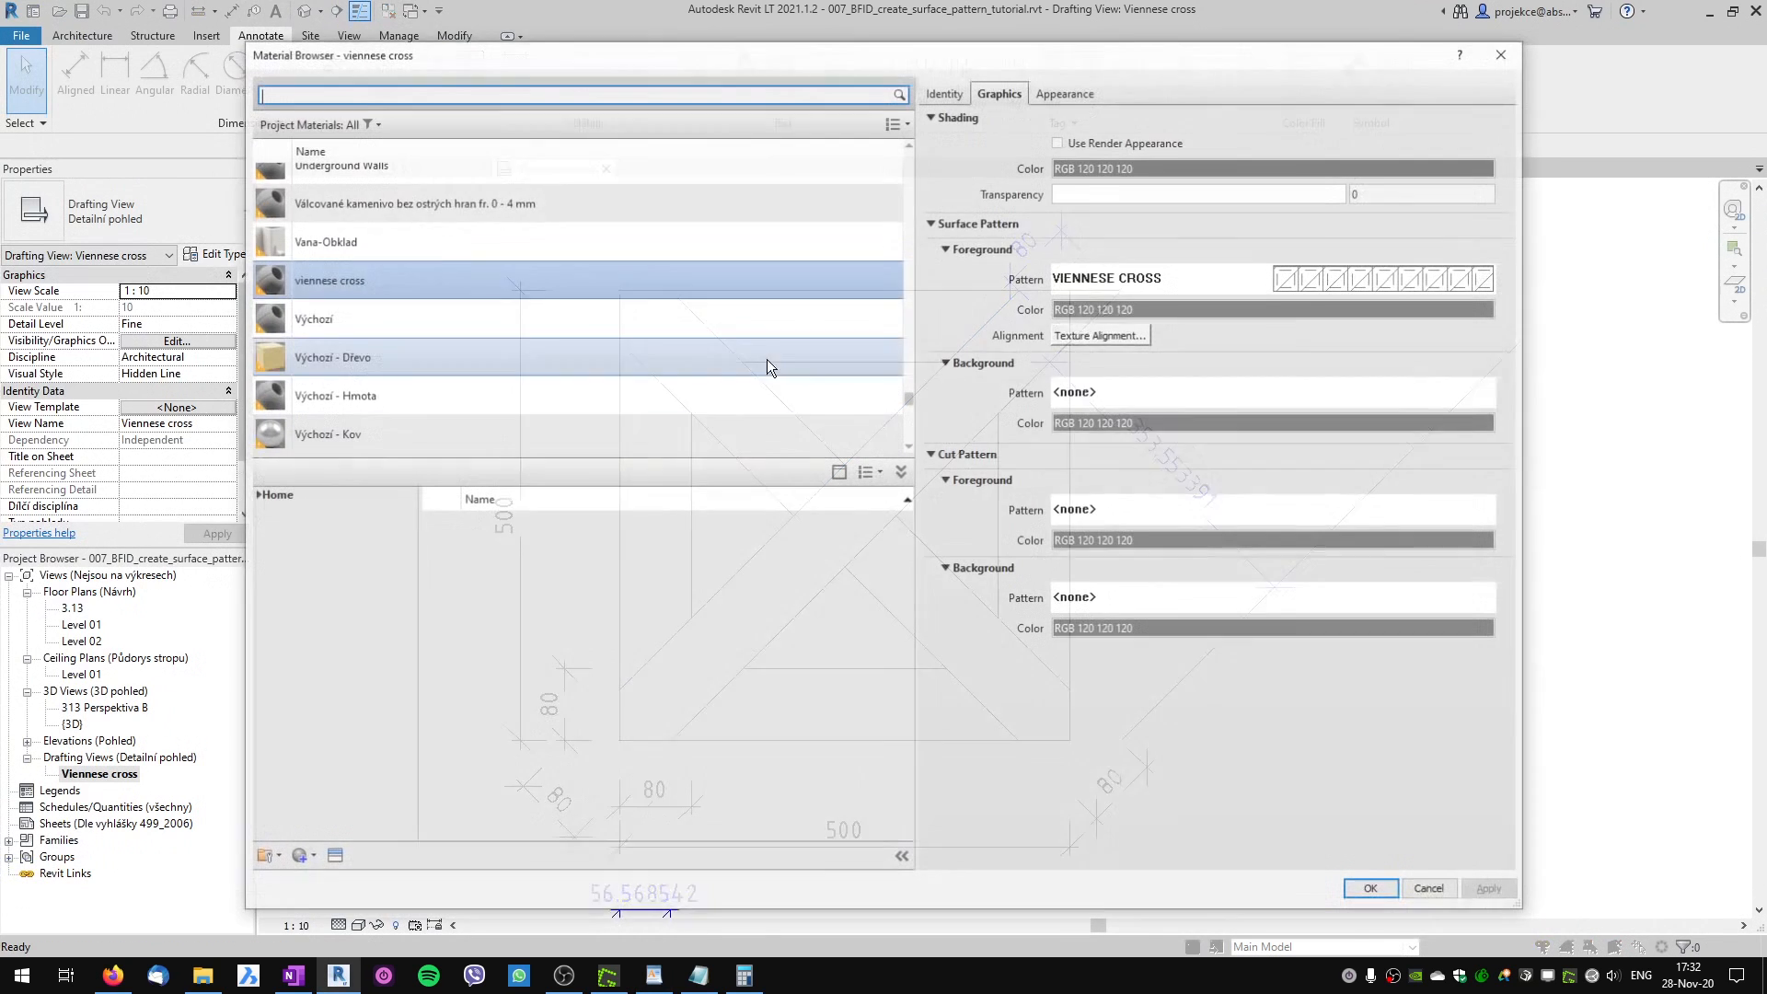
click(1321, 265)
click(1321, 265)
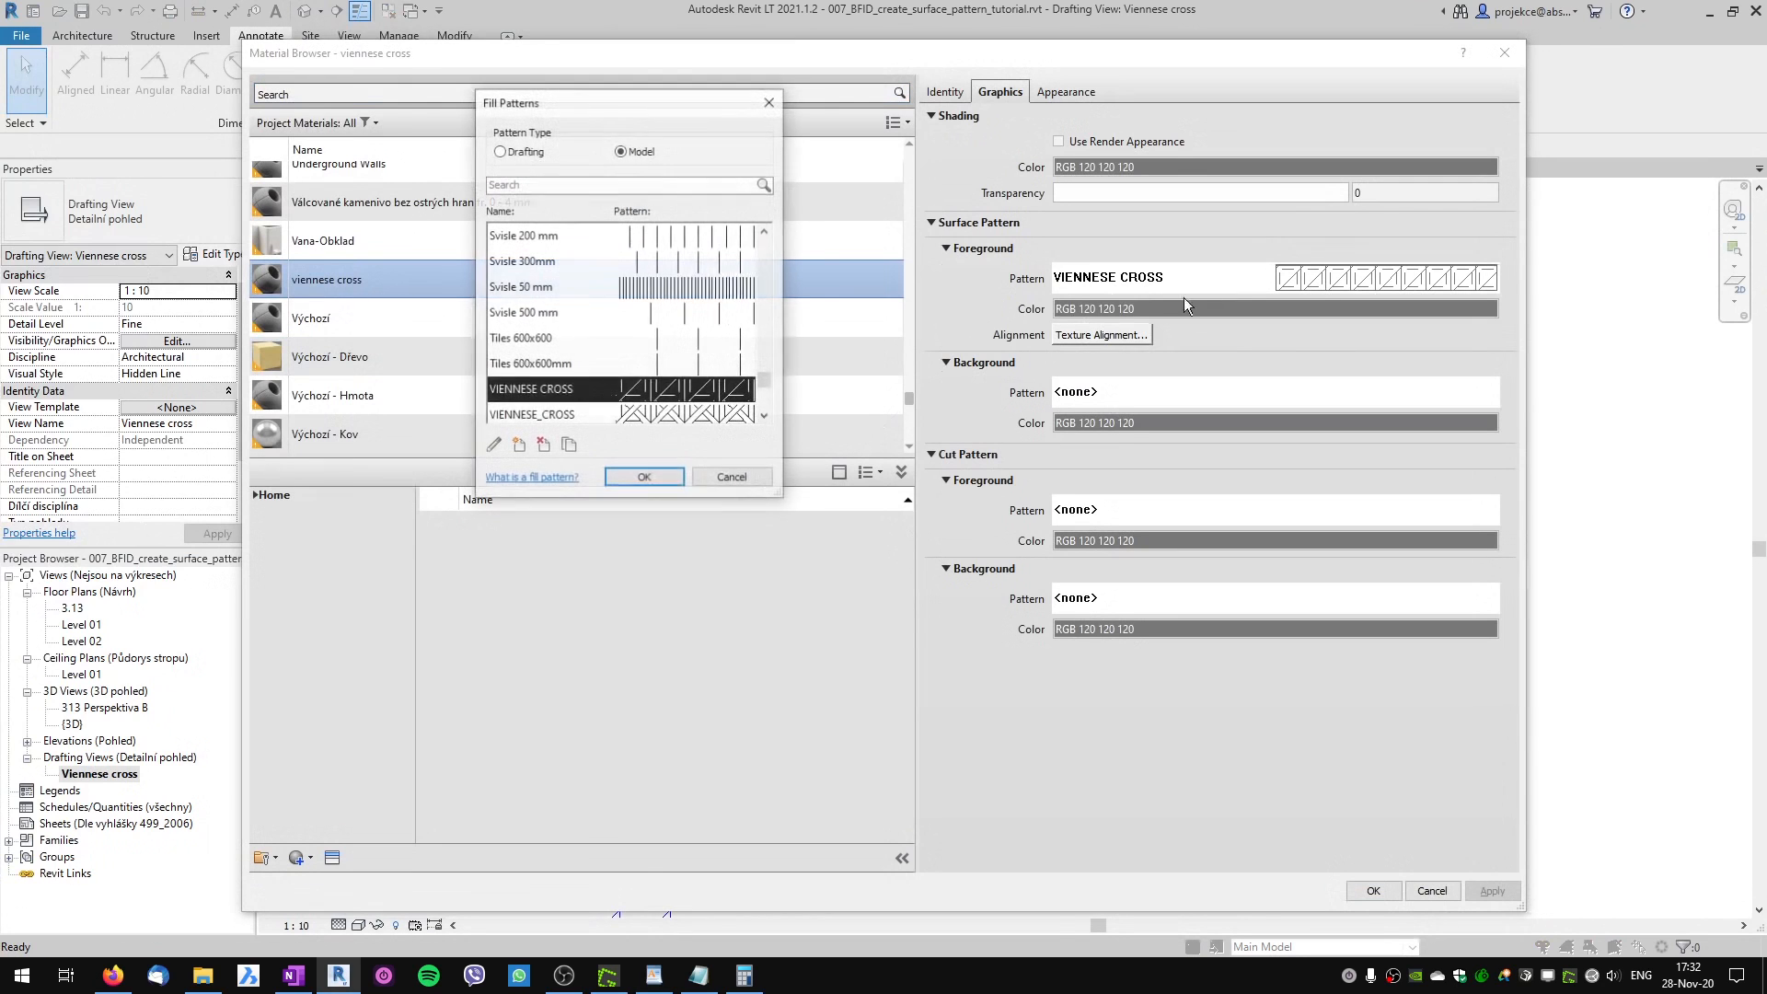
click(501, 448)
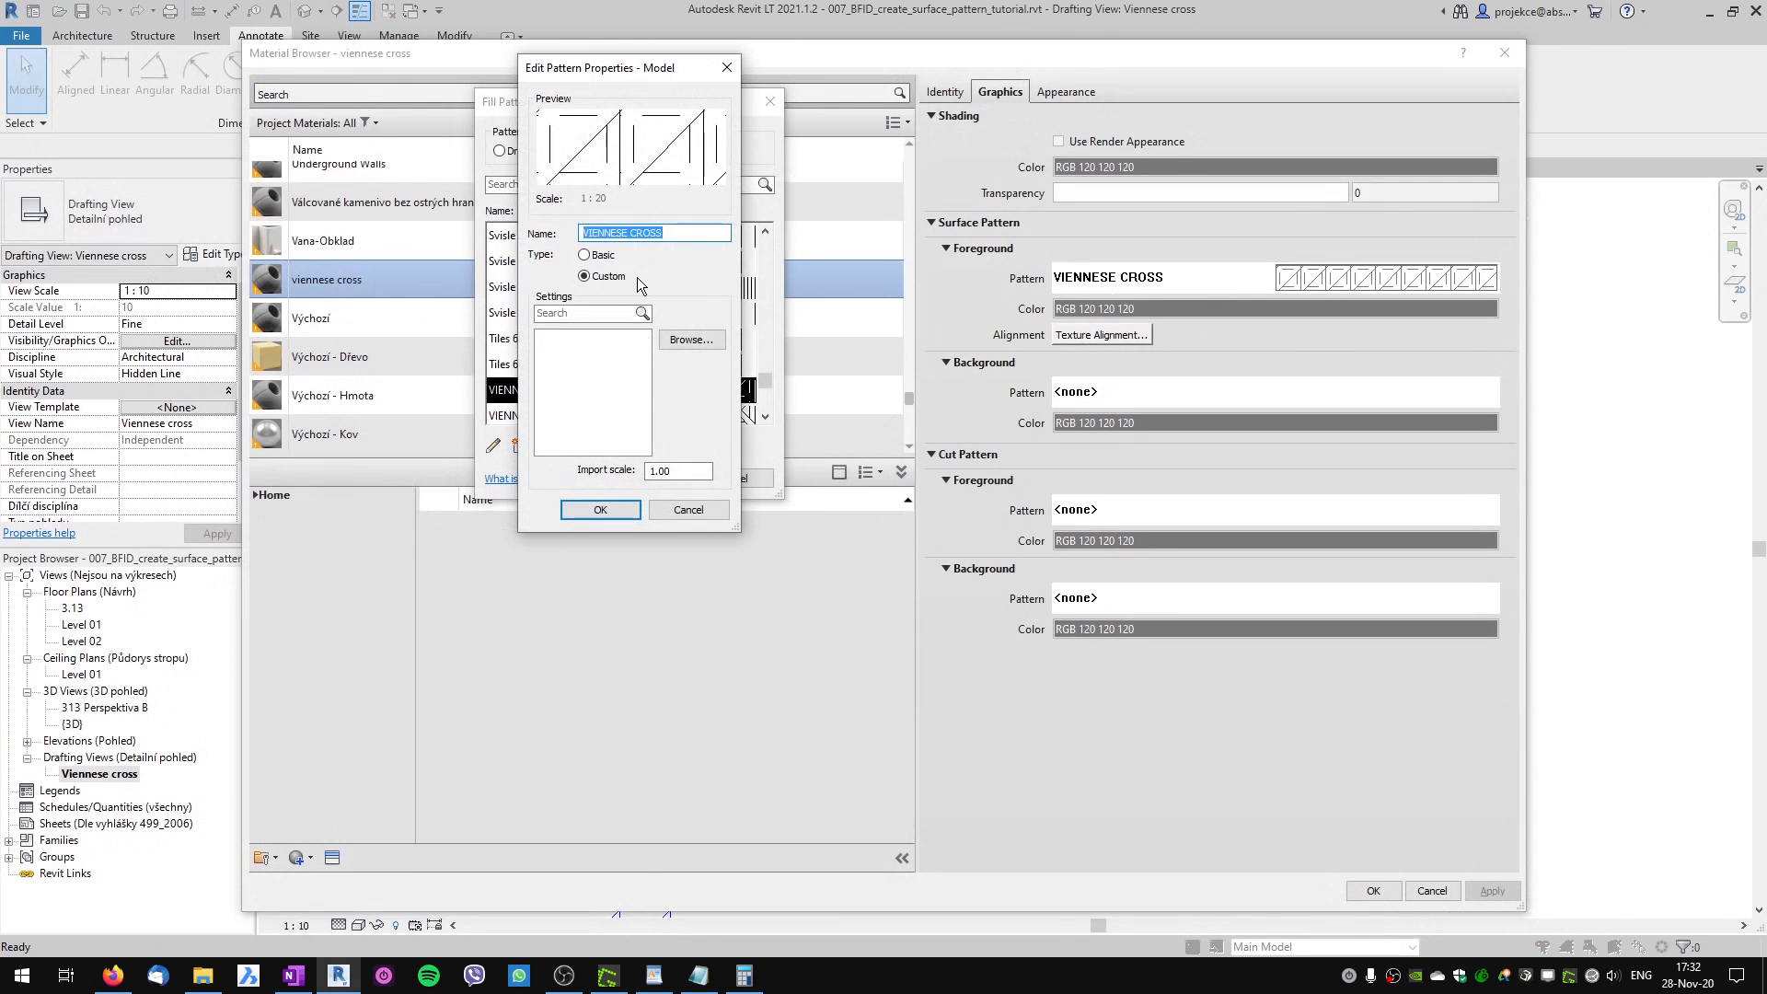
click(677, 339)
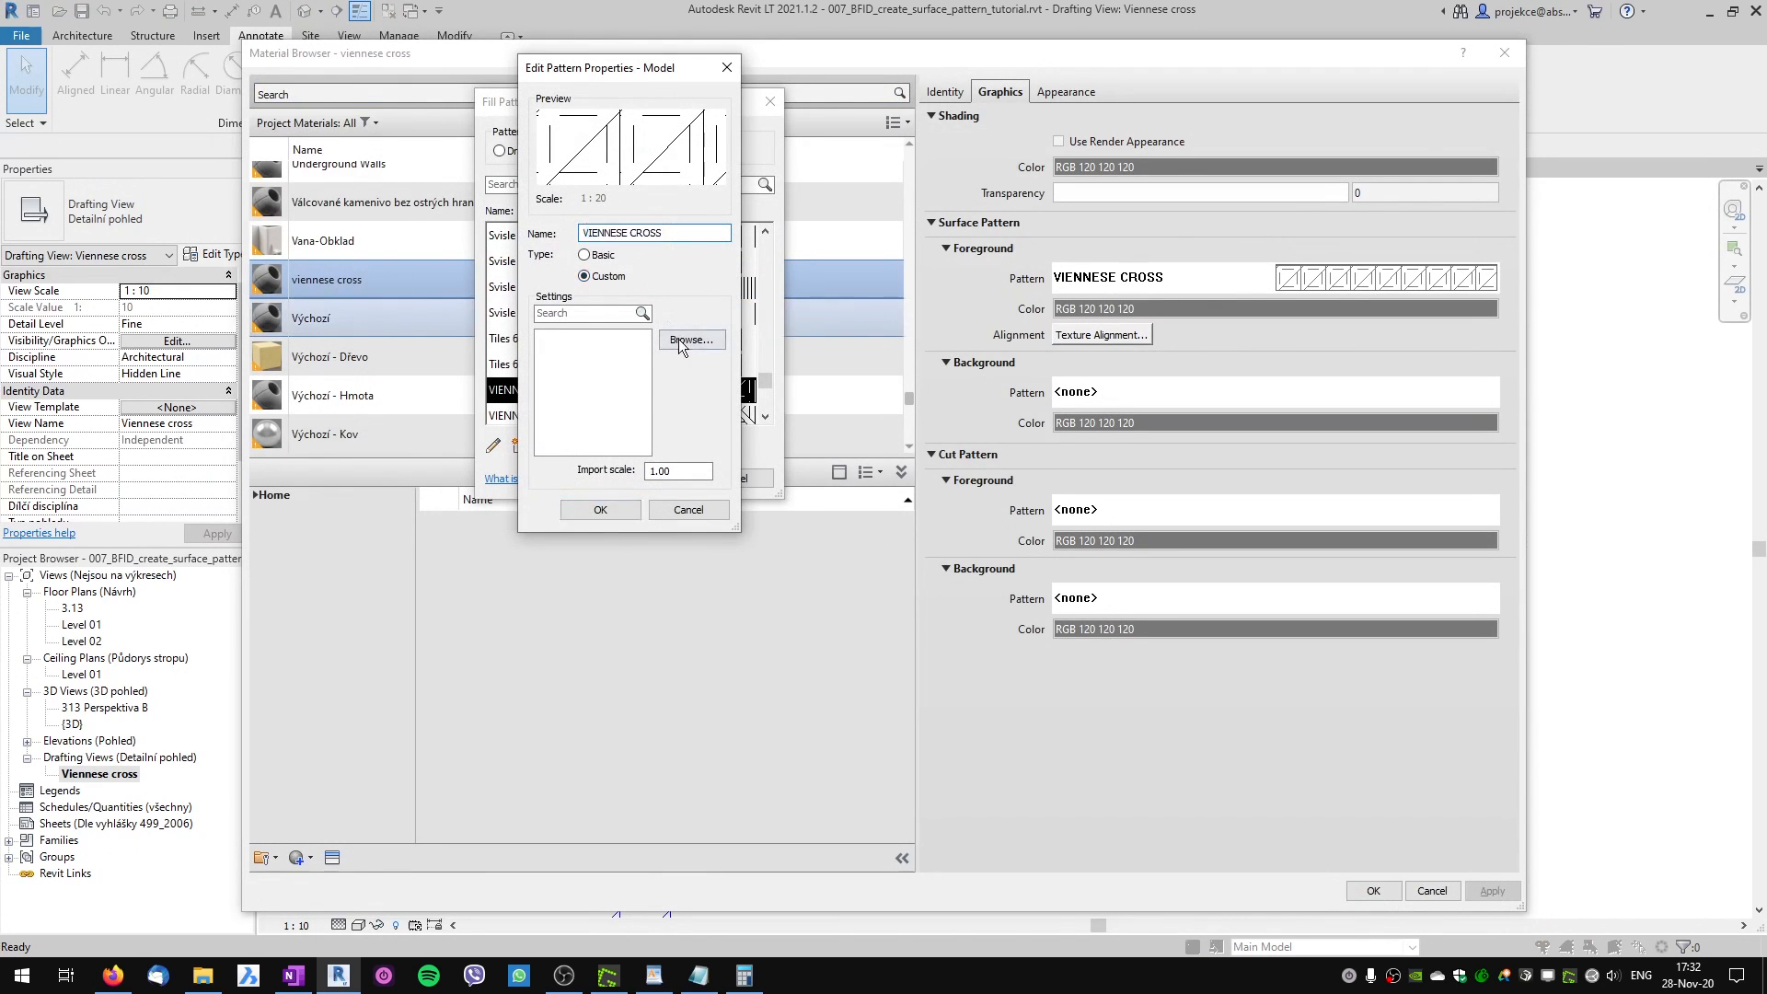
click(727, 449)
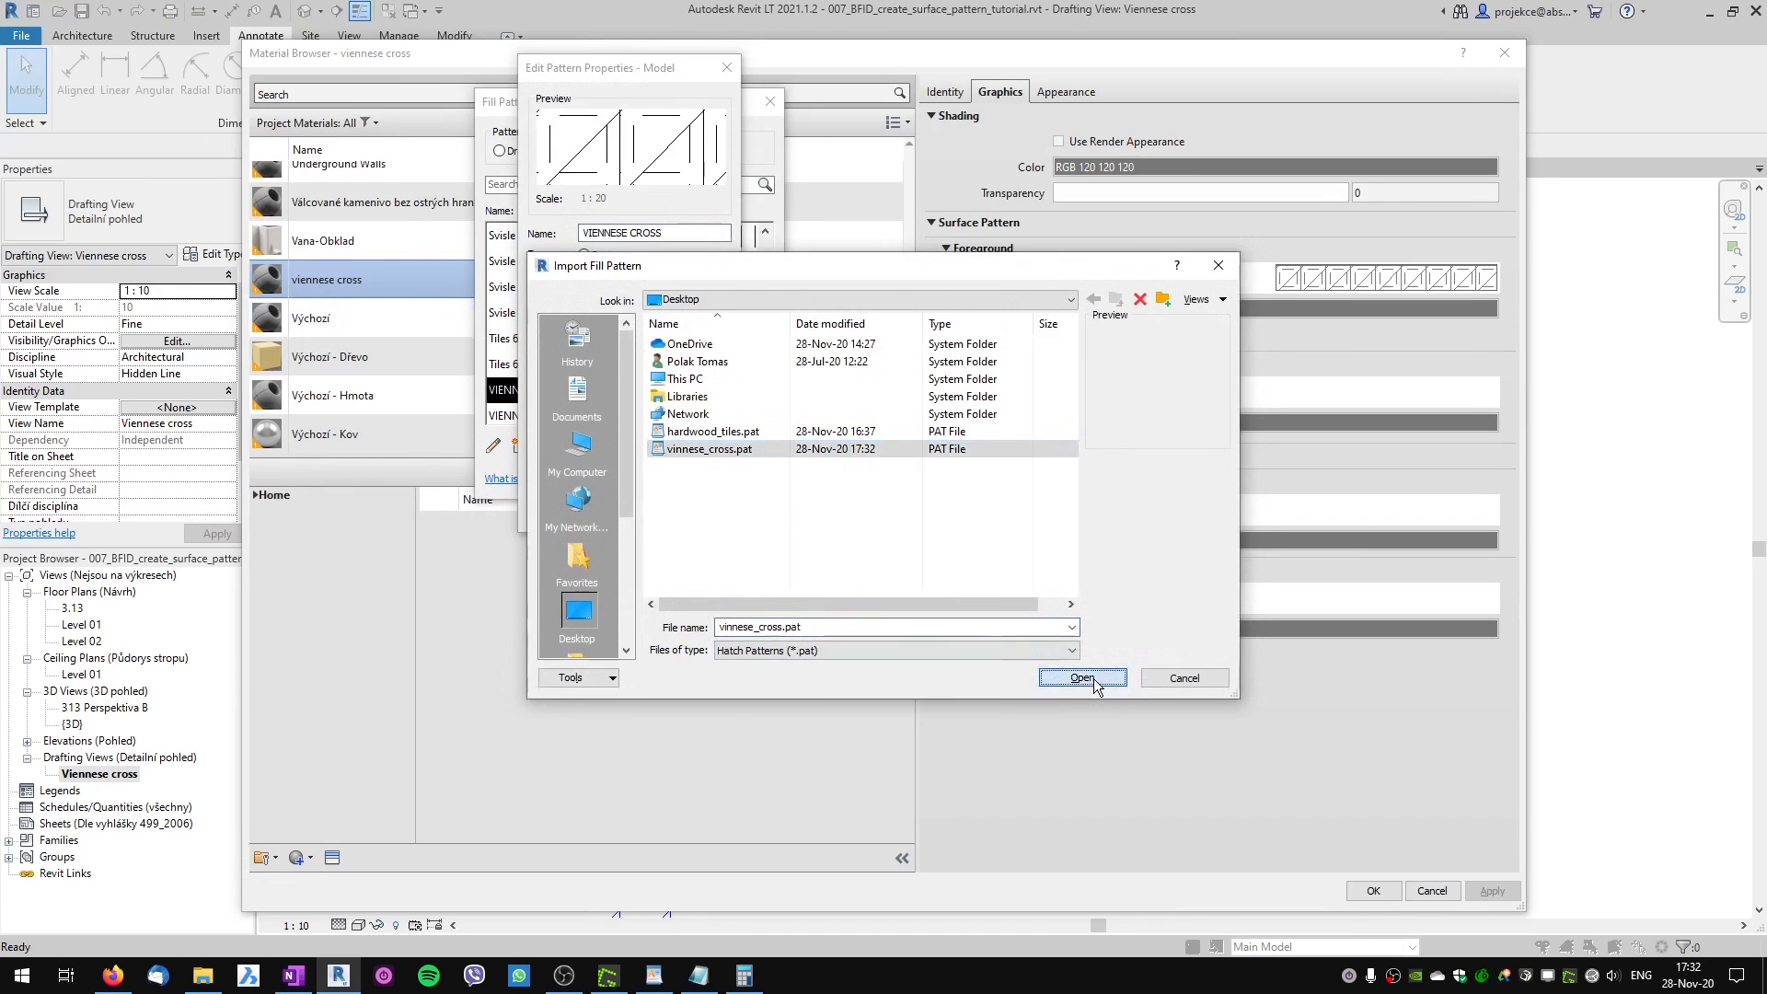
click(1081, 677)
click(600, 509)
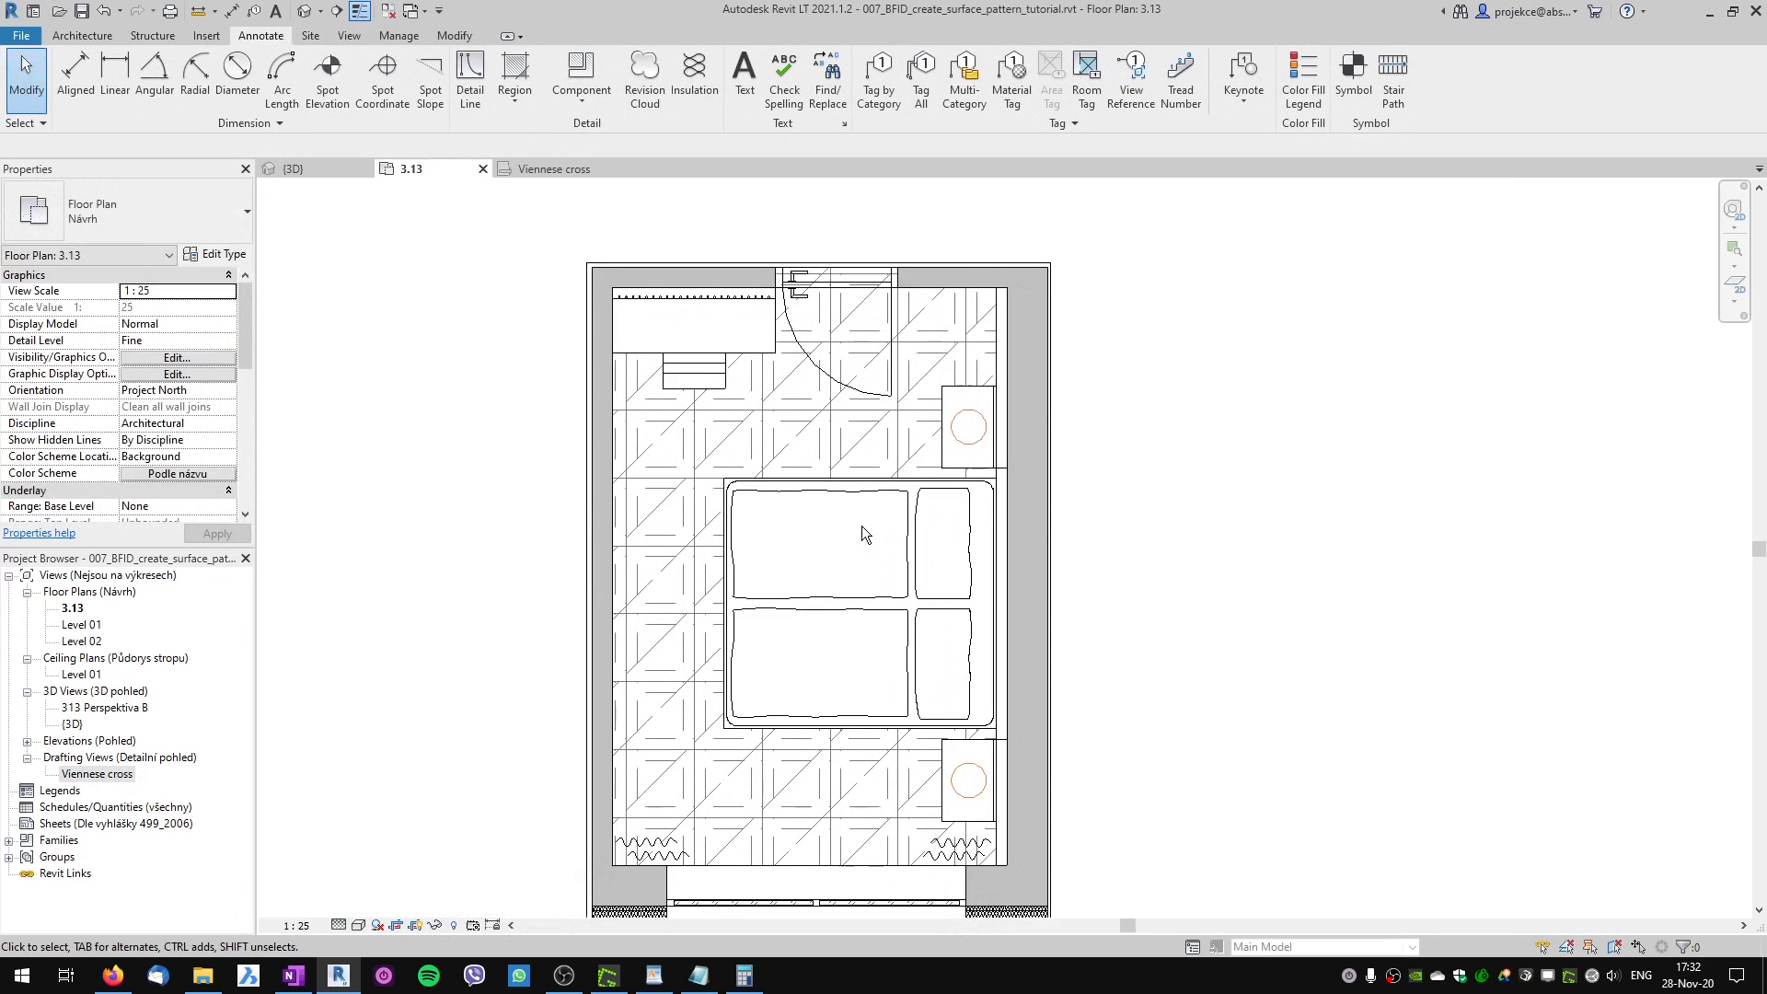
Temporarily isolate the tiled floor in floor plan 3.13.
click(695, 472)
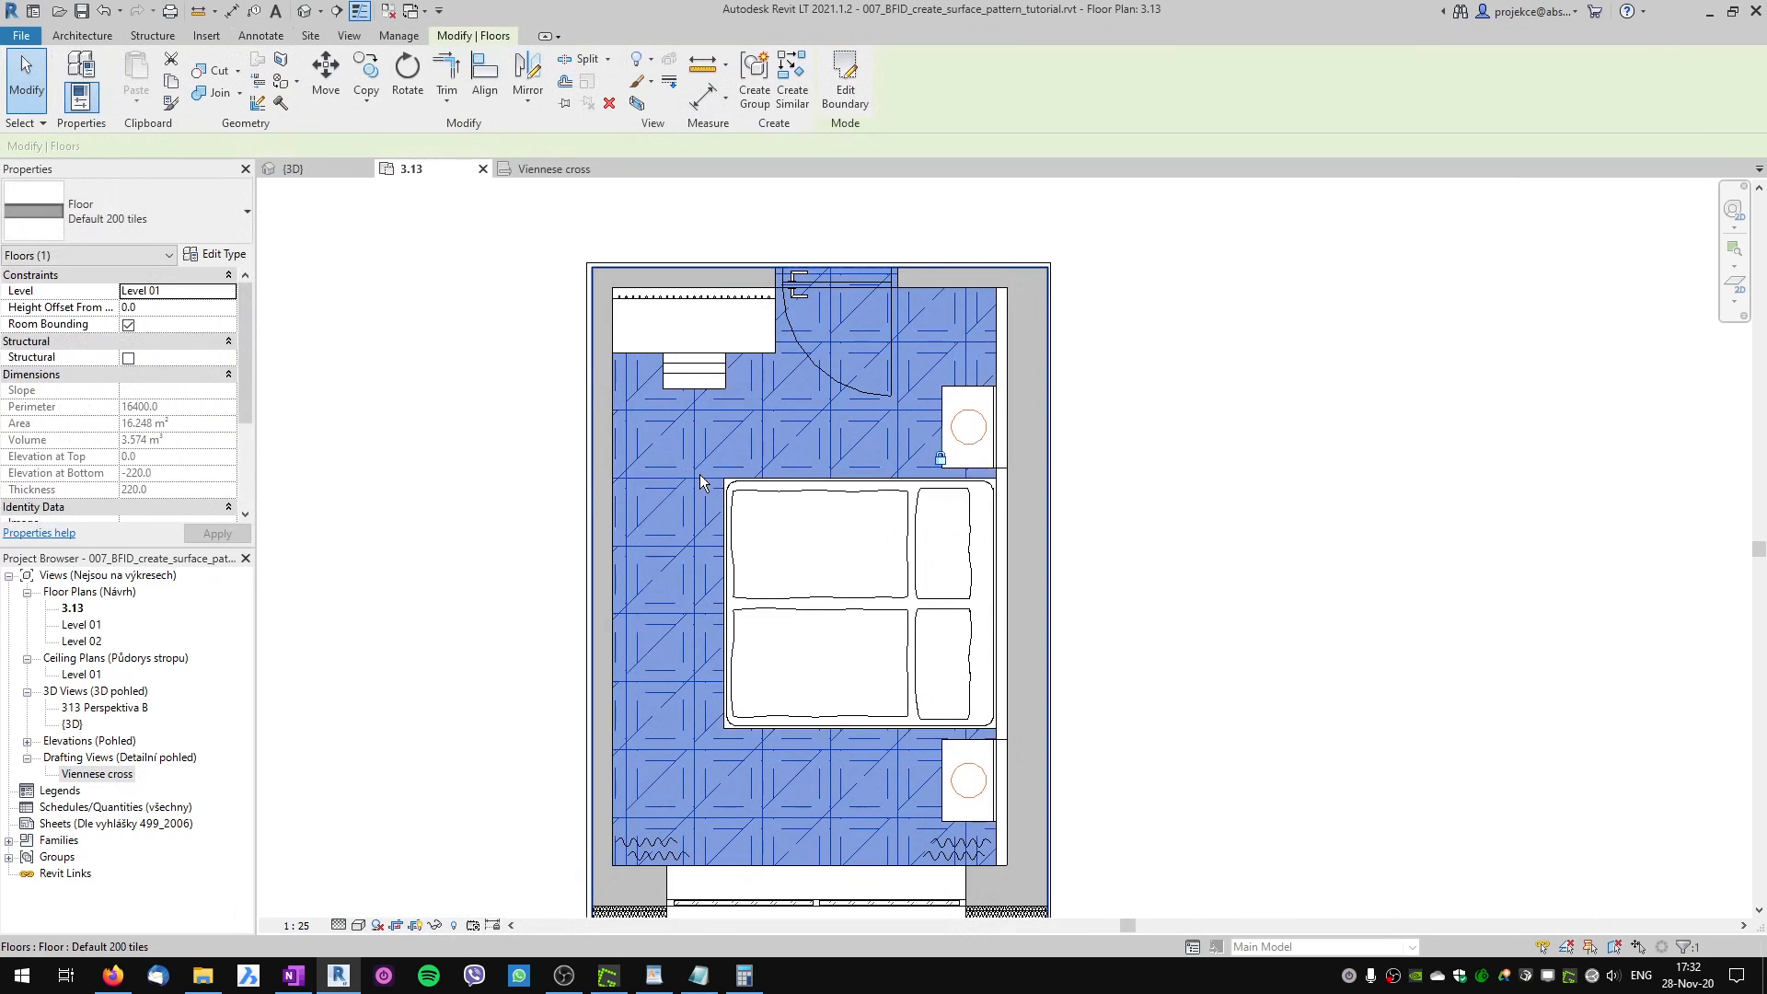
click(434, 925)
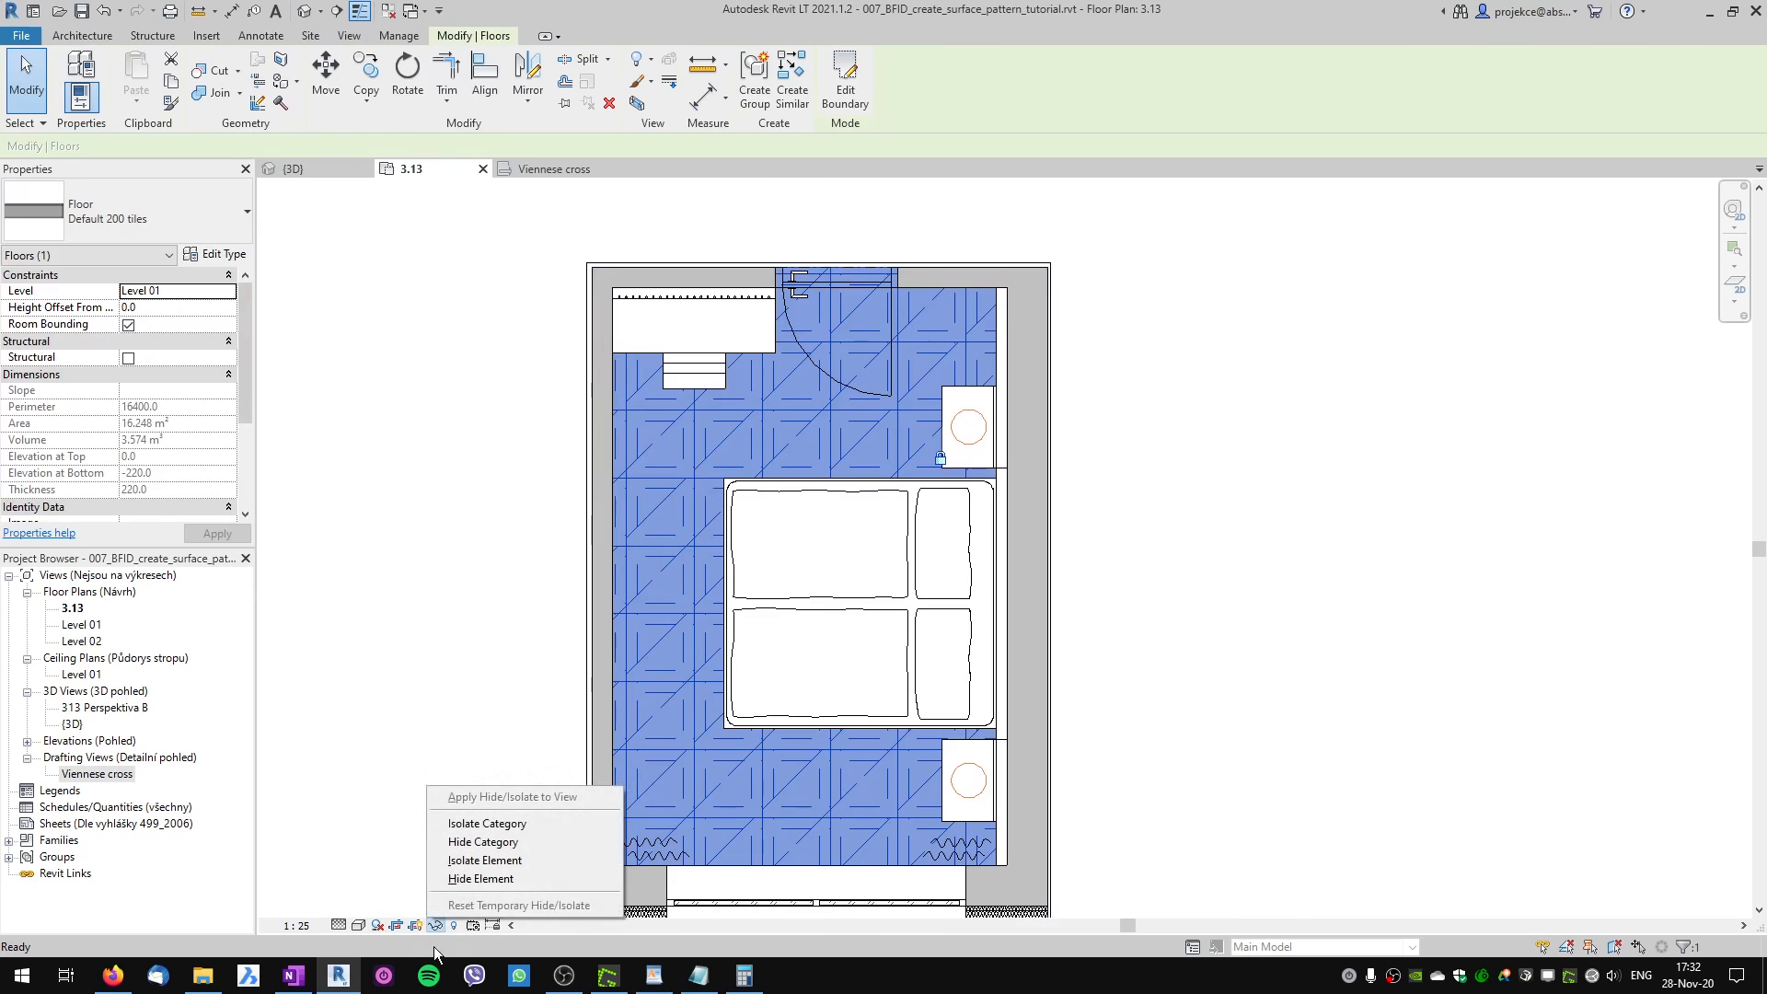
click(499, 864)
click(462, 702)
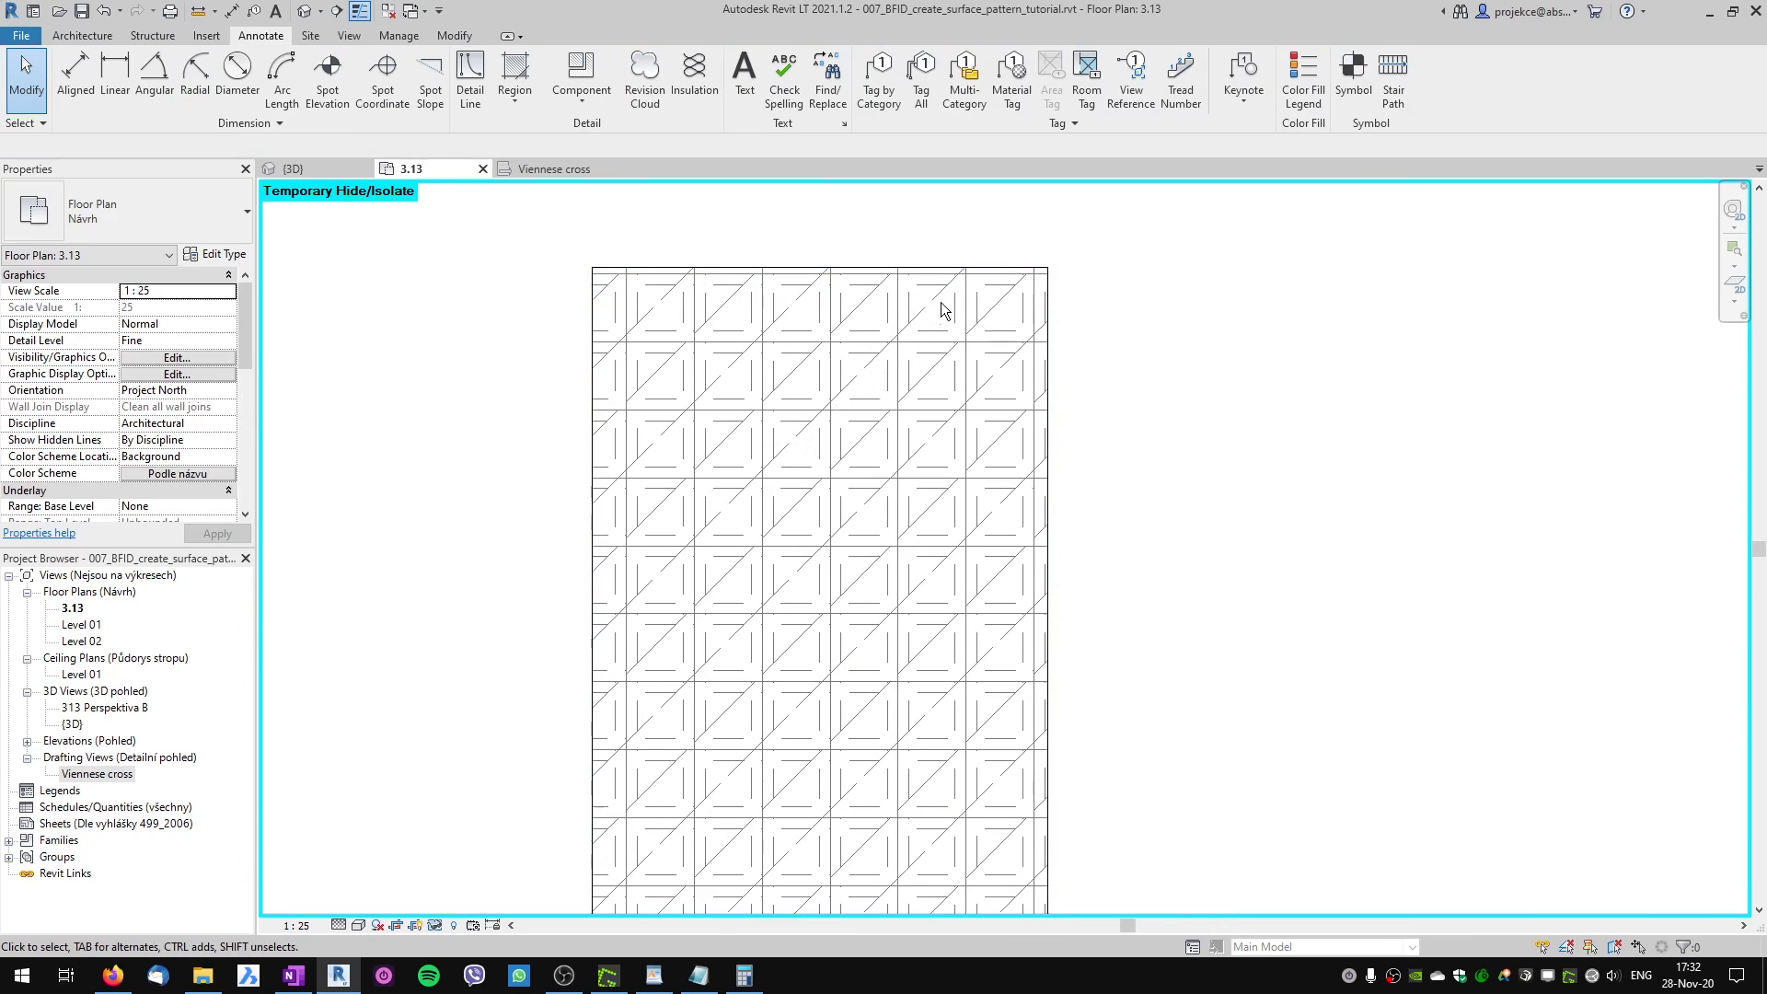
In the Greenshot image editor, trace the lower rising diagonal freehand and sketch a parallel repeat line beyond the square's lower right corner.
click(607, 976)
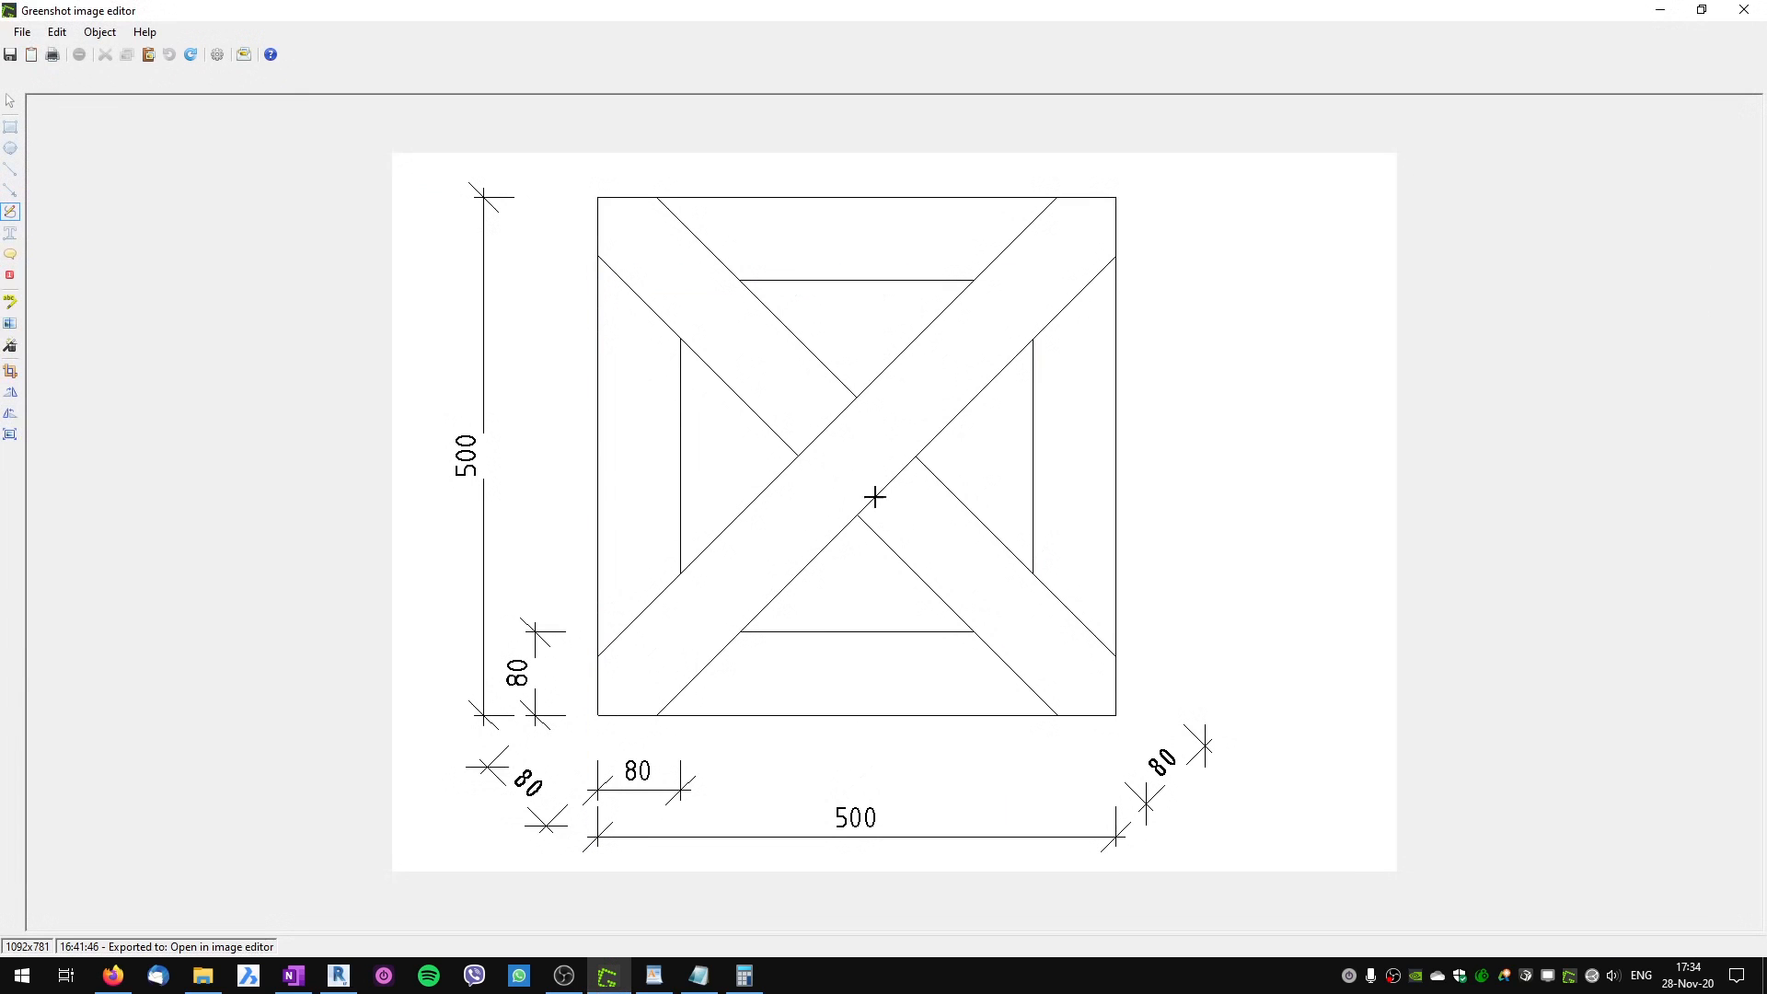
click(10, 214)
mouse_move(658, 720)
mouse_down()
mouse_move(958, 466)
mouse_move(1115, 264)
mouse_up()
drag(1147, 203, 1160, 203)
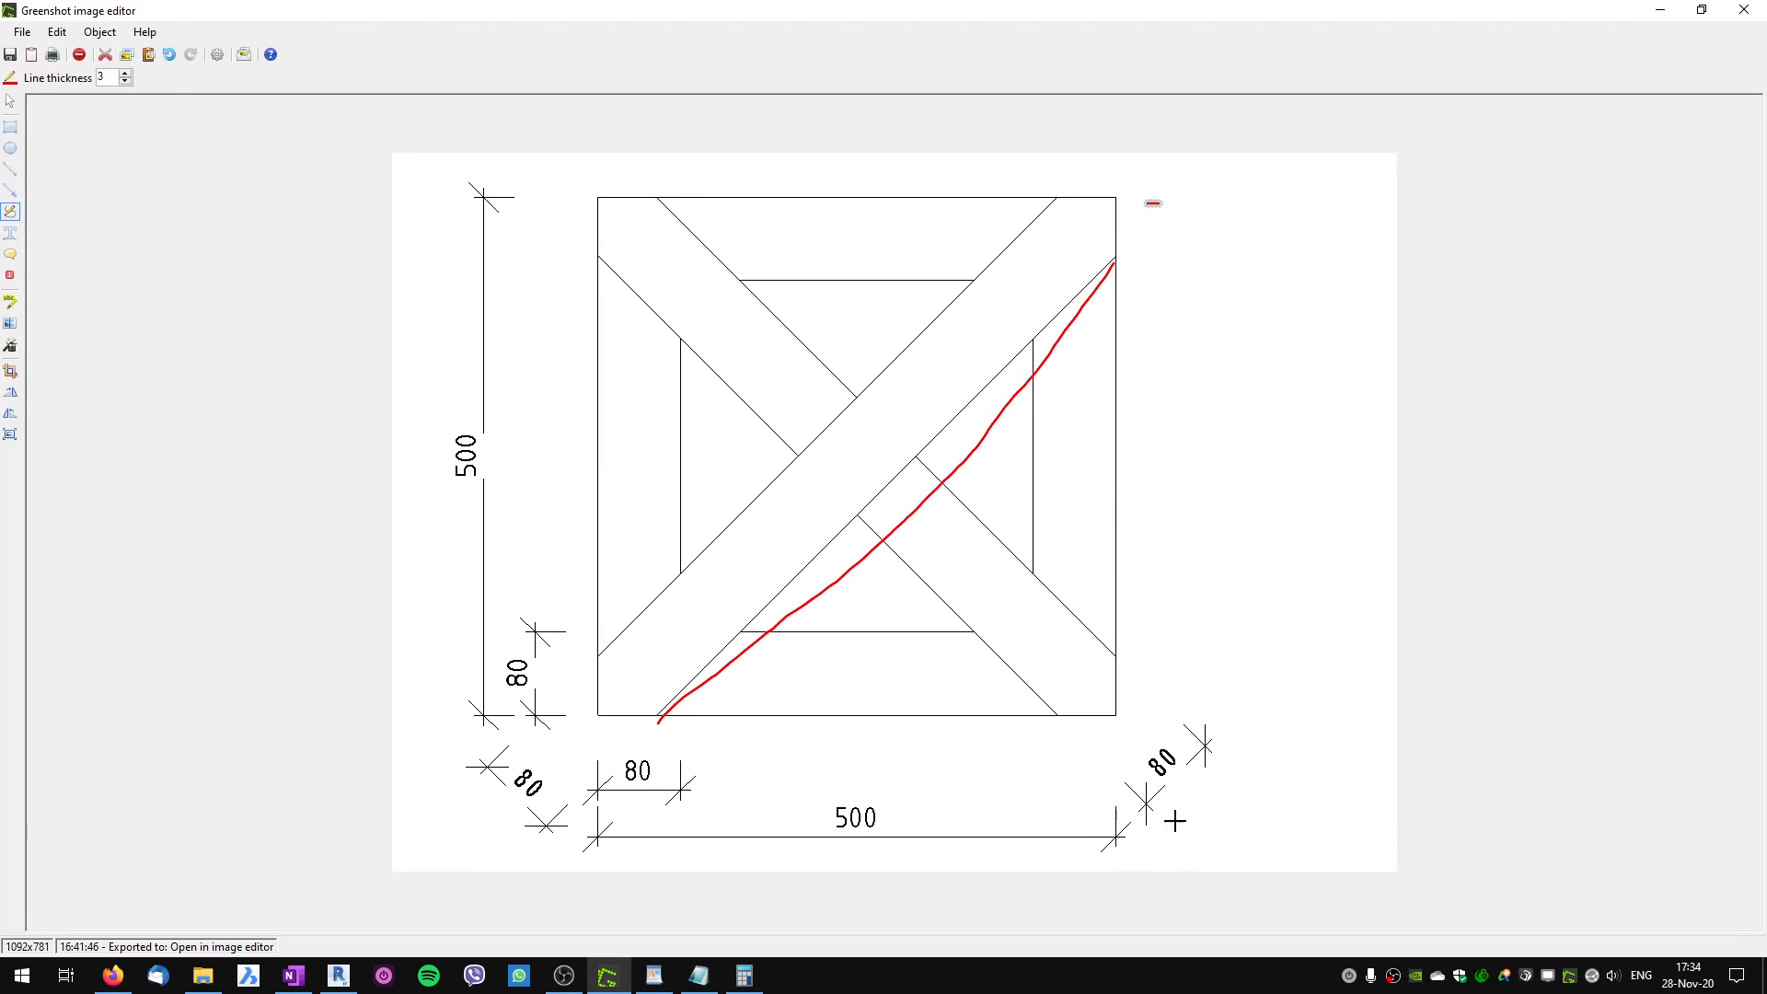
drag(1146, 856, 1348, 637)
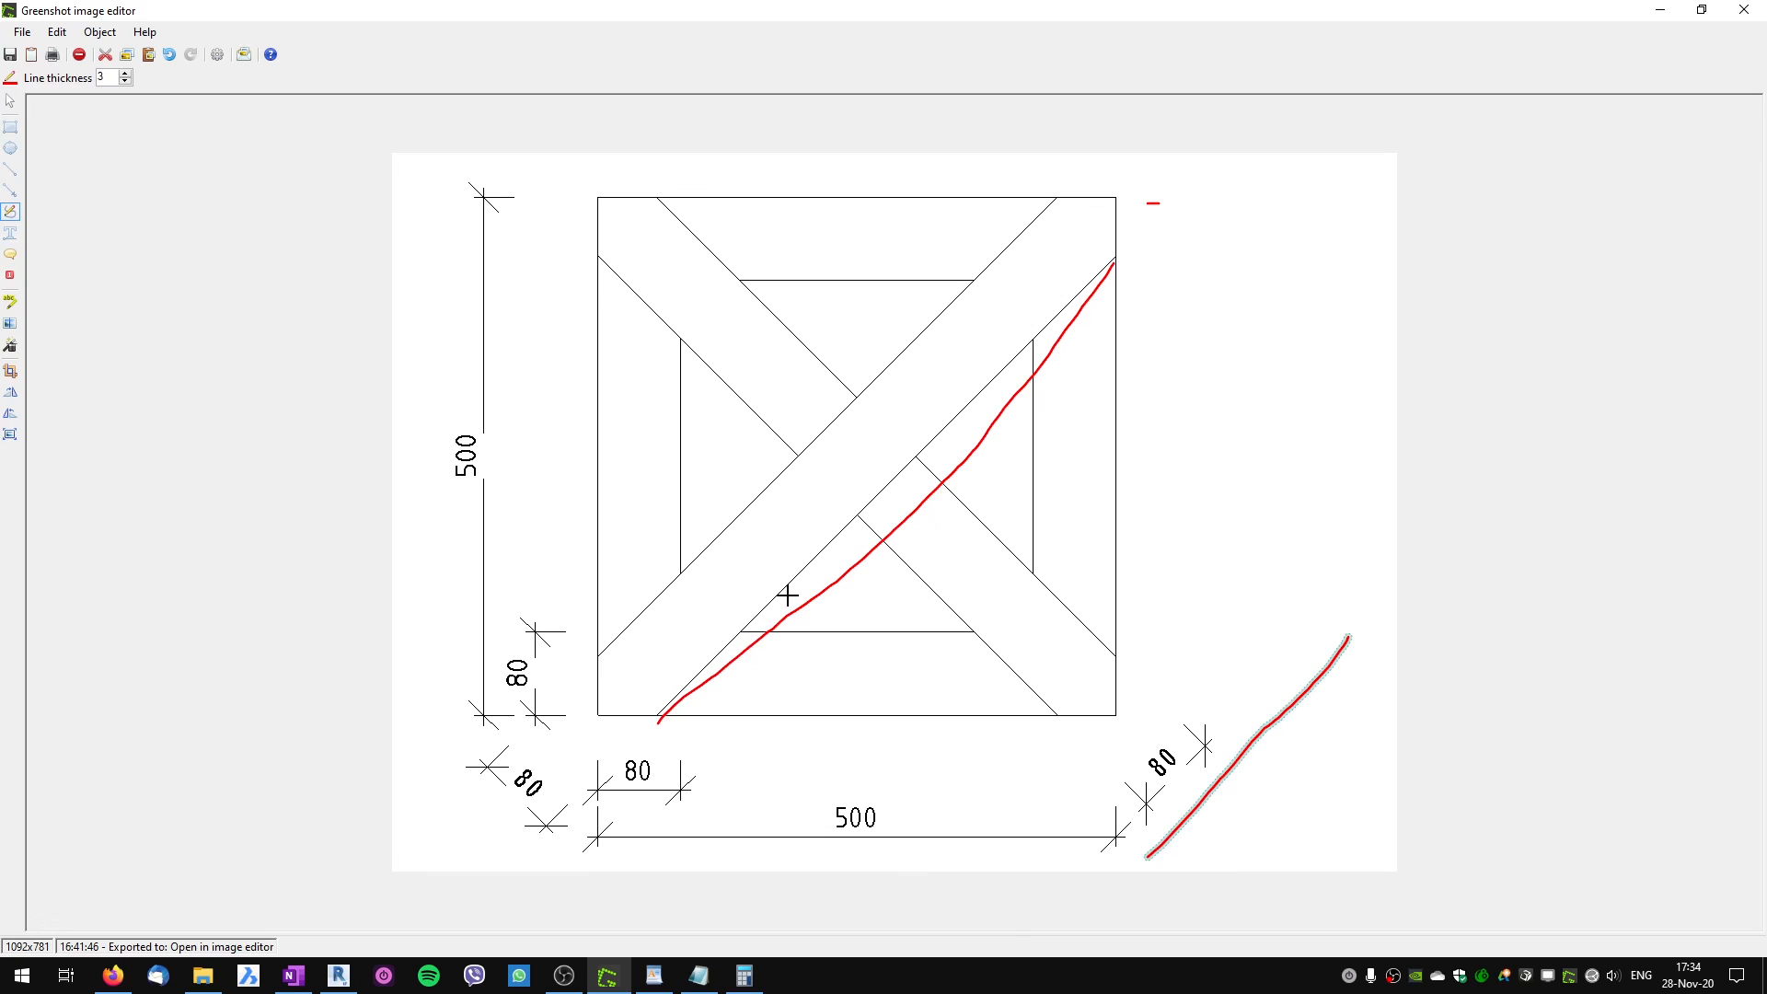
In Revit's Viennese cross view, draw a detail line continuing the outer parallel diagonal down and left at 45°.
click(653, 975)
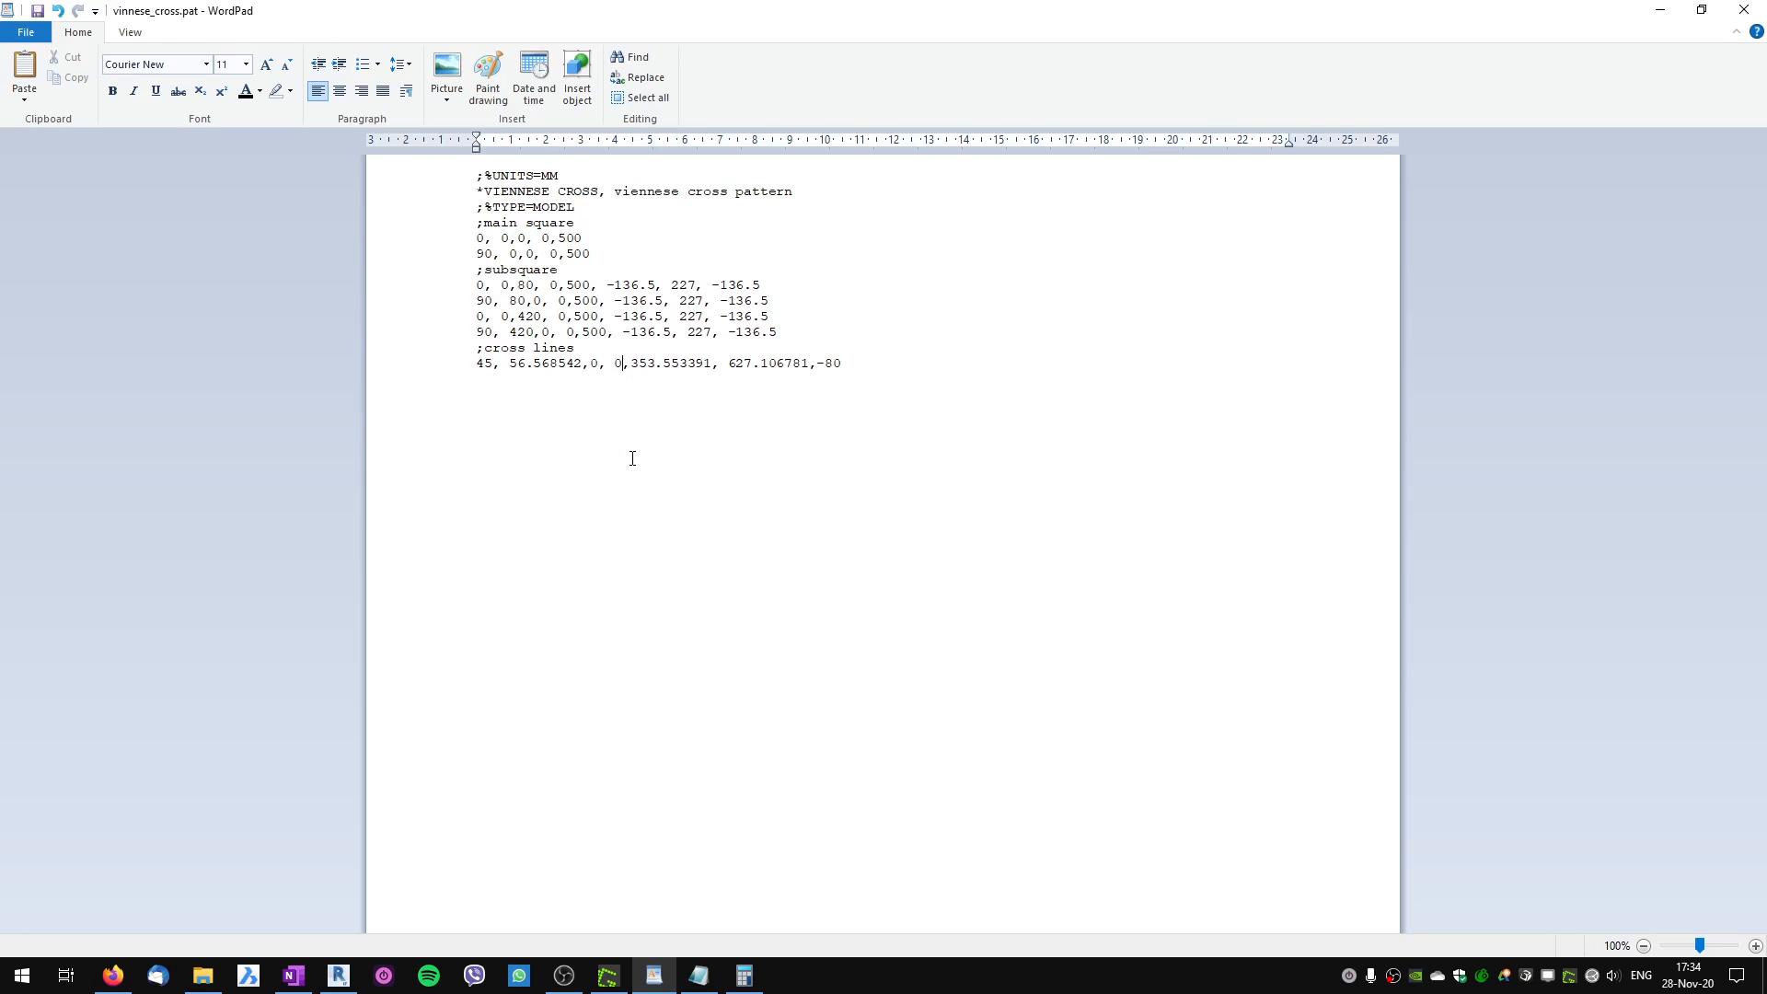
click(338, 976)
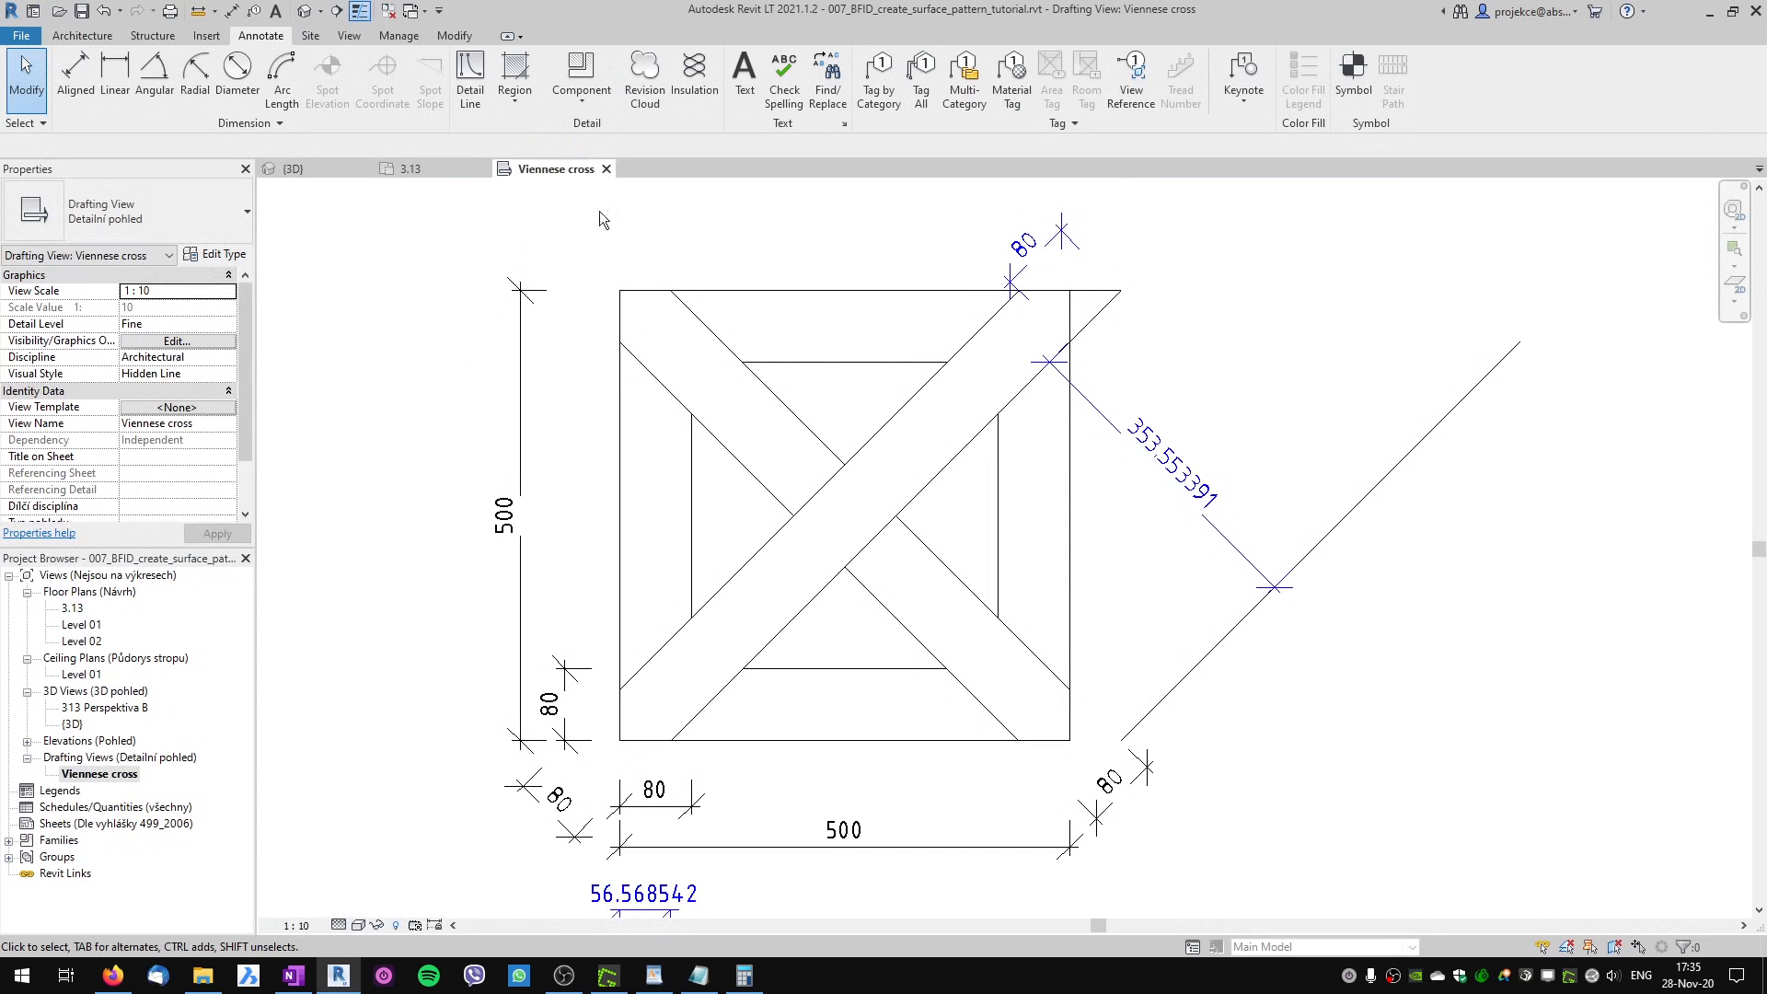
middle_drag(945, 693, 992, 584)
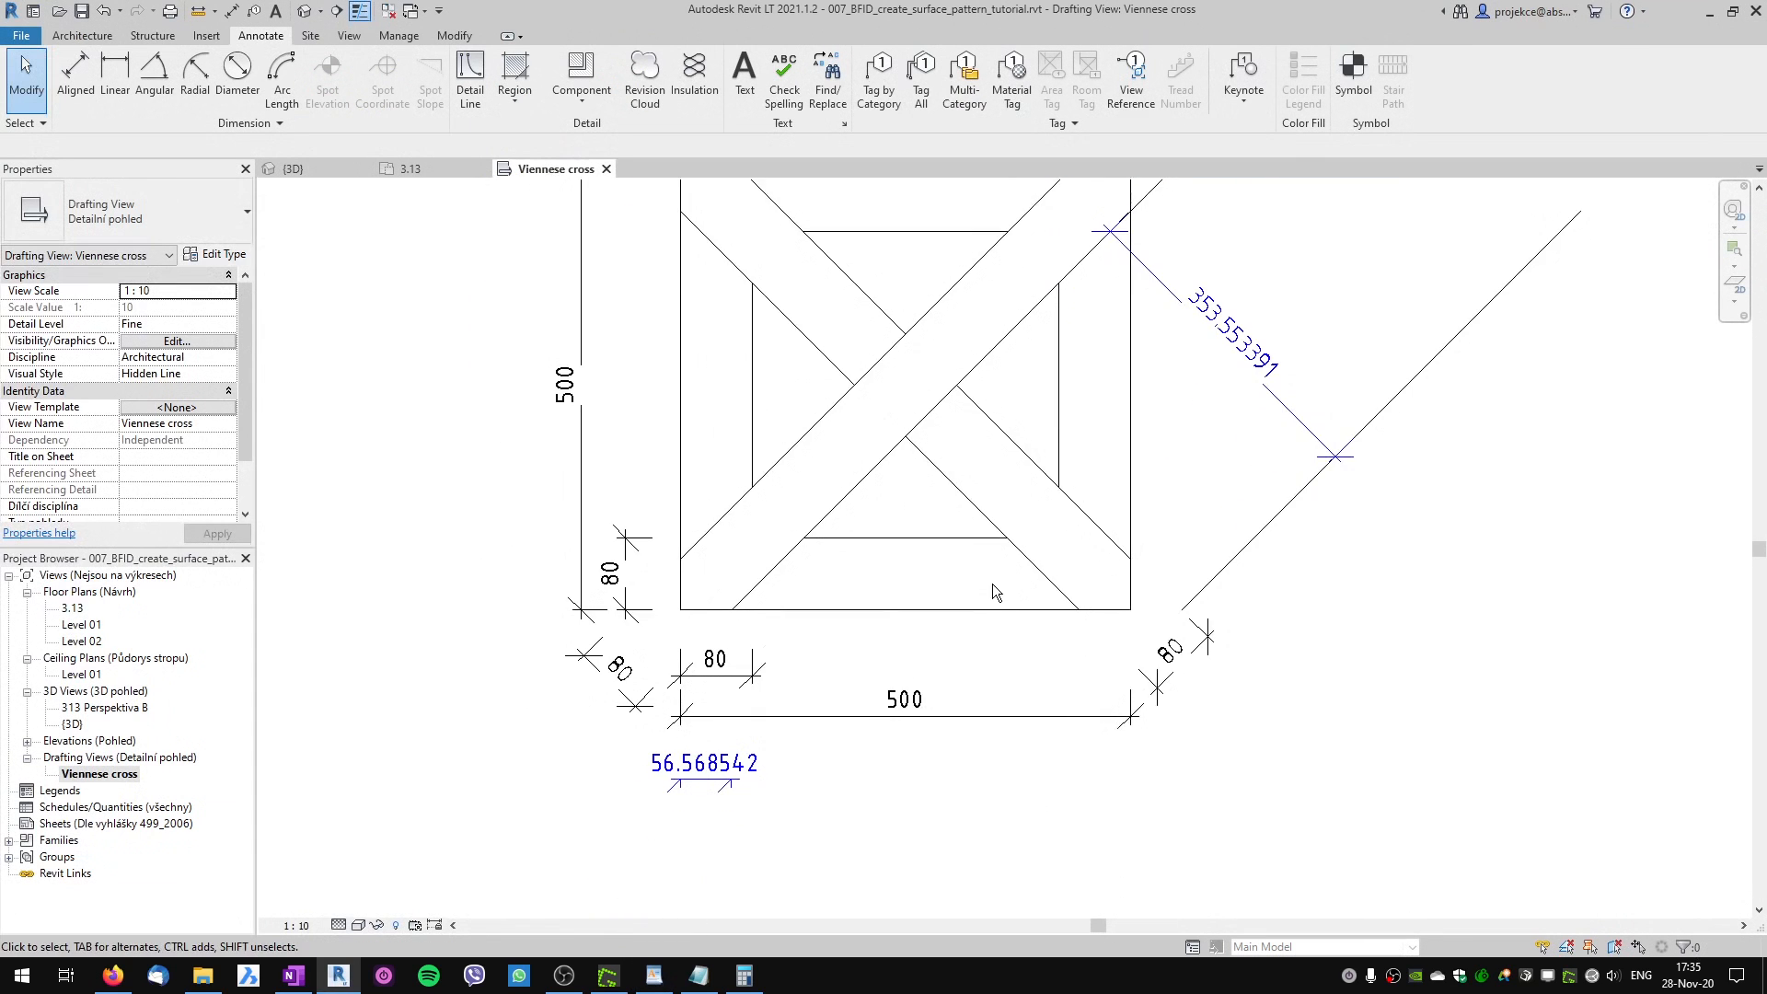
click(471, 75)
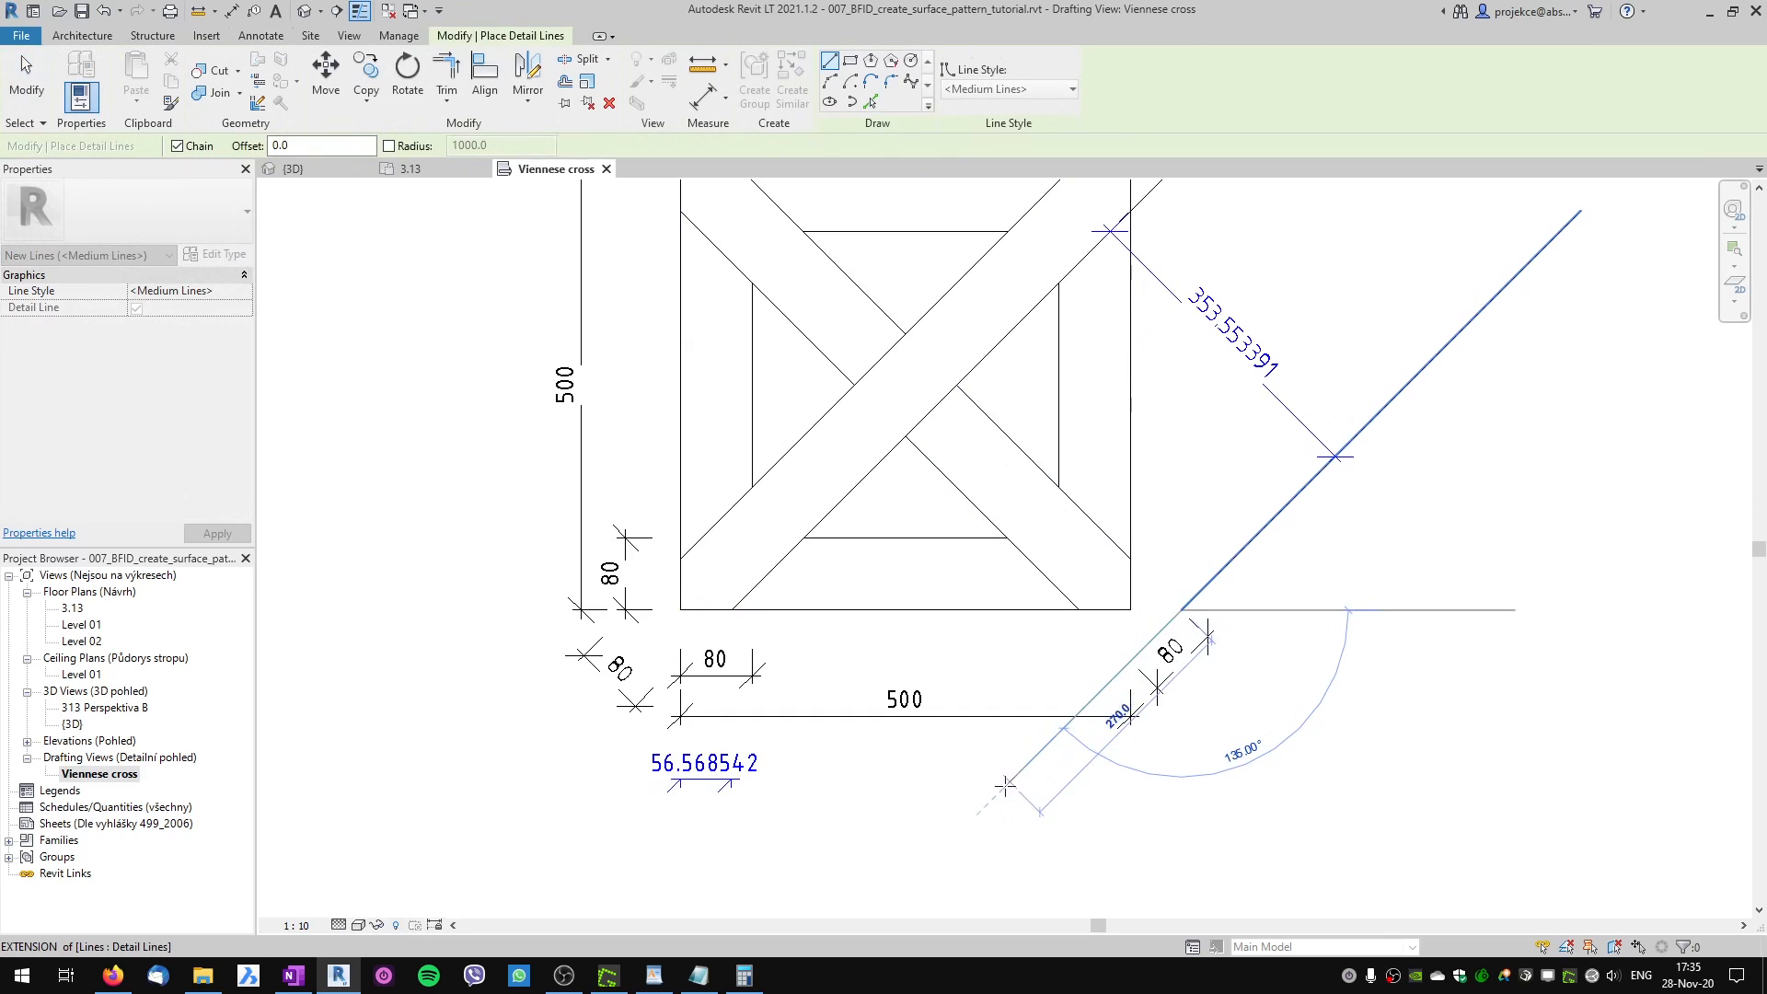
click(939, 851)
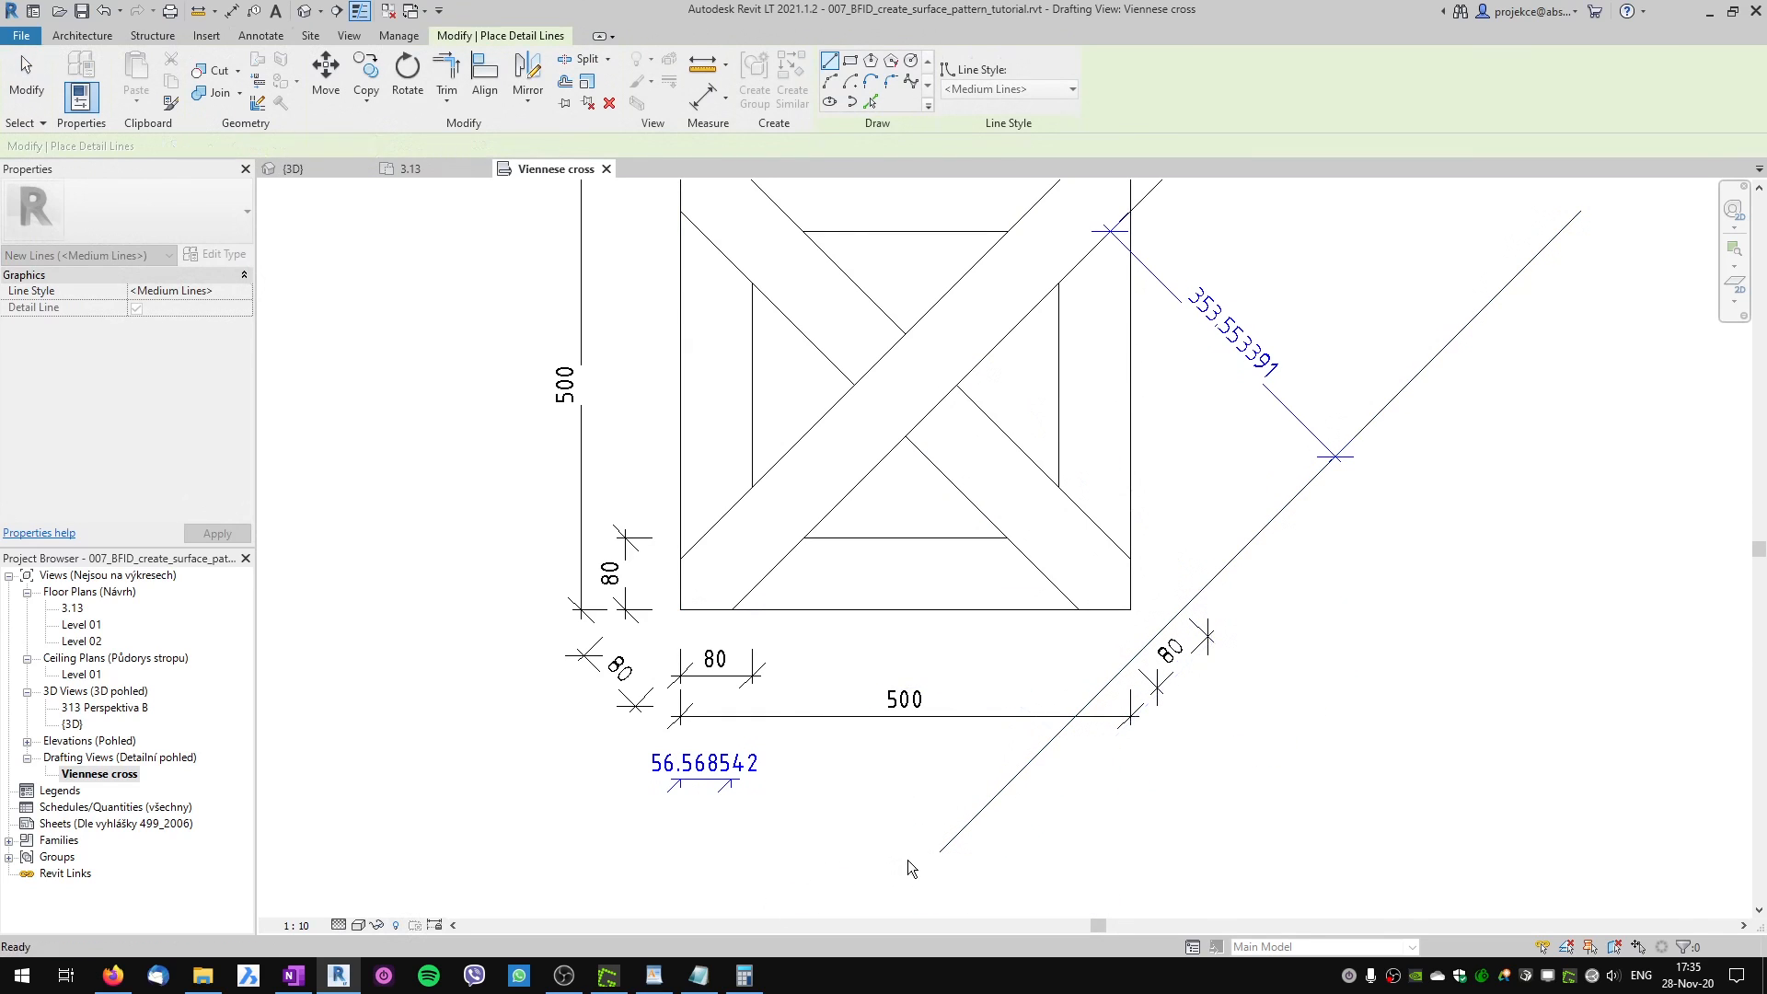
key(Escape)
key(Escape)
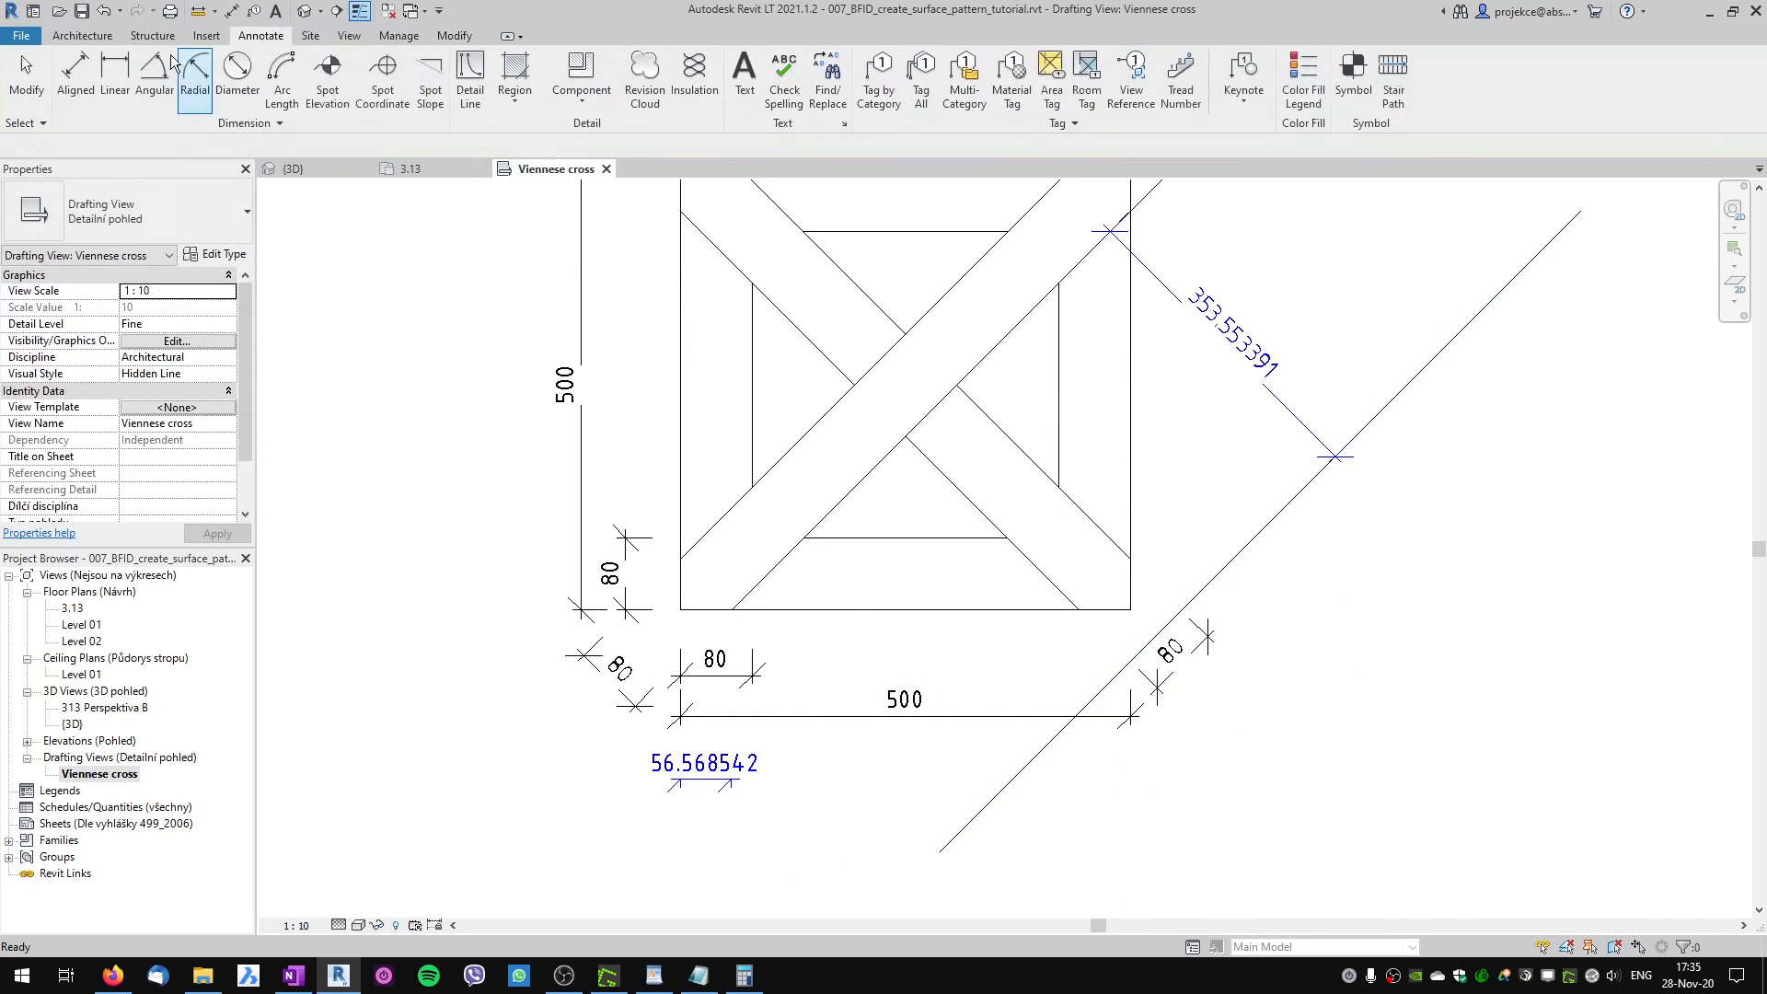
Draw a 280 mm detail line from the lower rising diagonal's bottom endpoint, perpendicular to it, towards the outer parallel line.
click(470, 79)
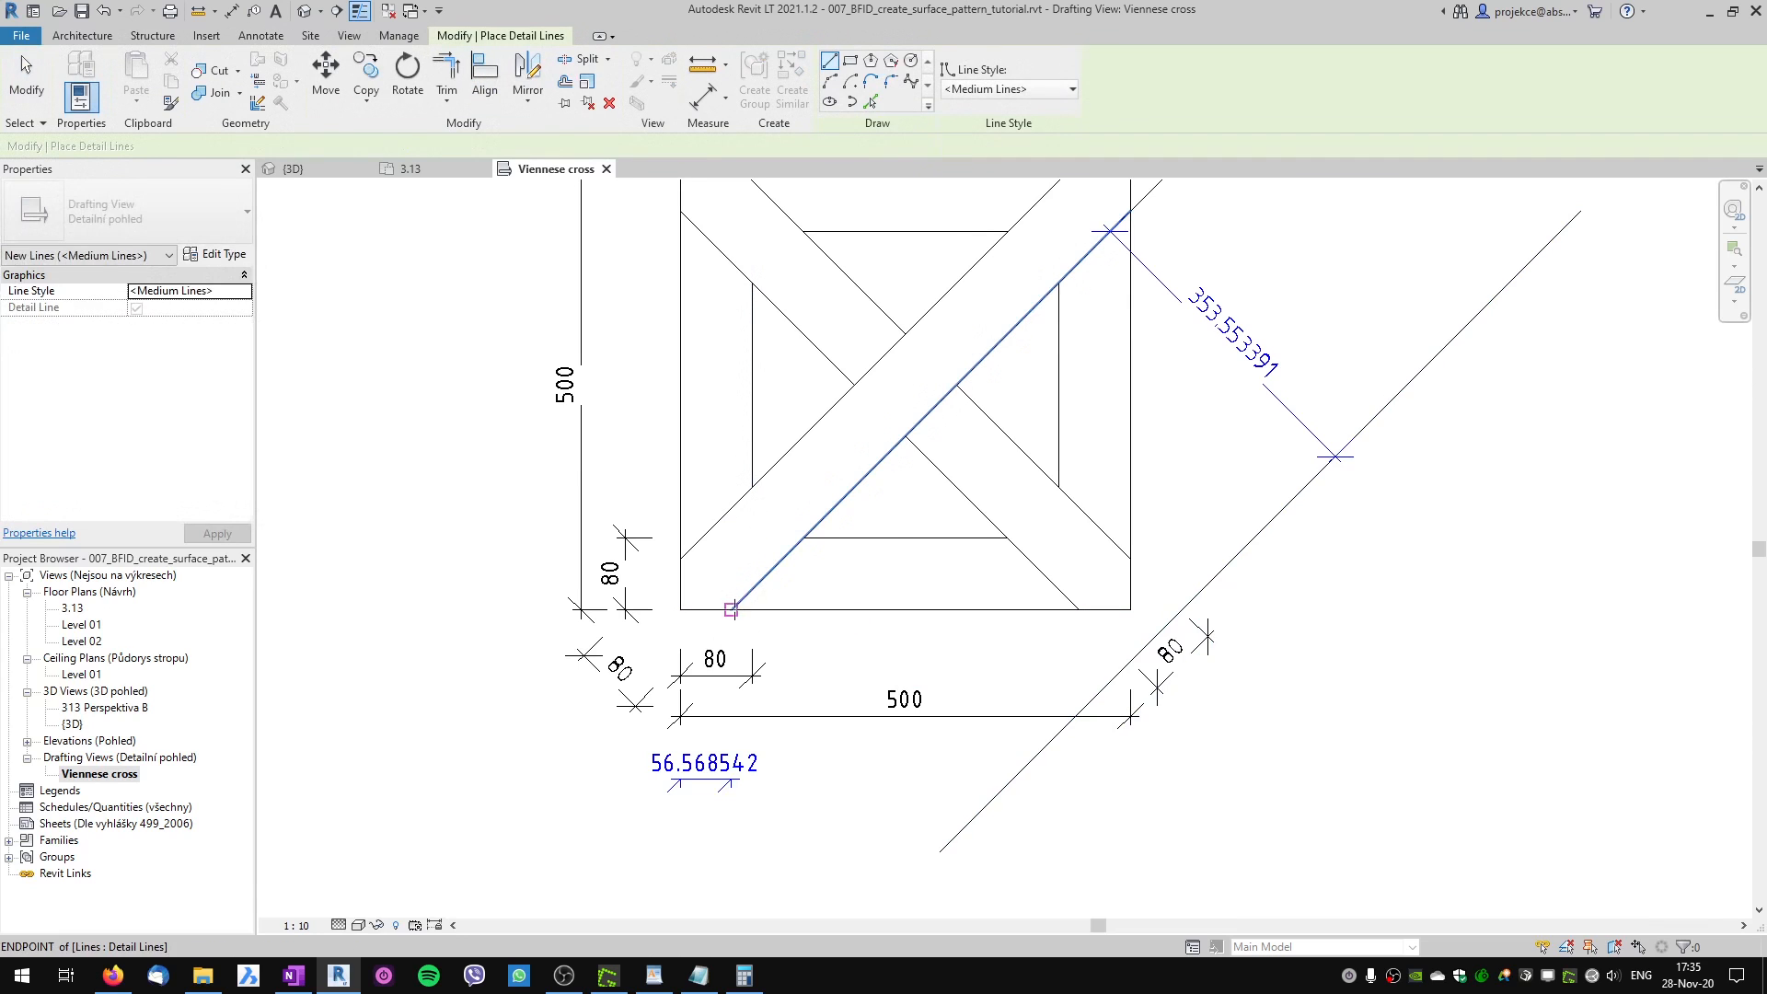
click(732, 610)
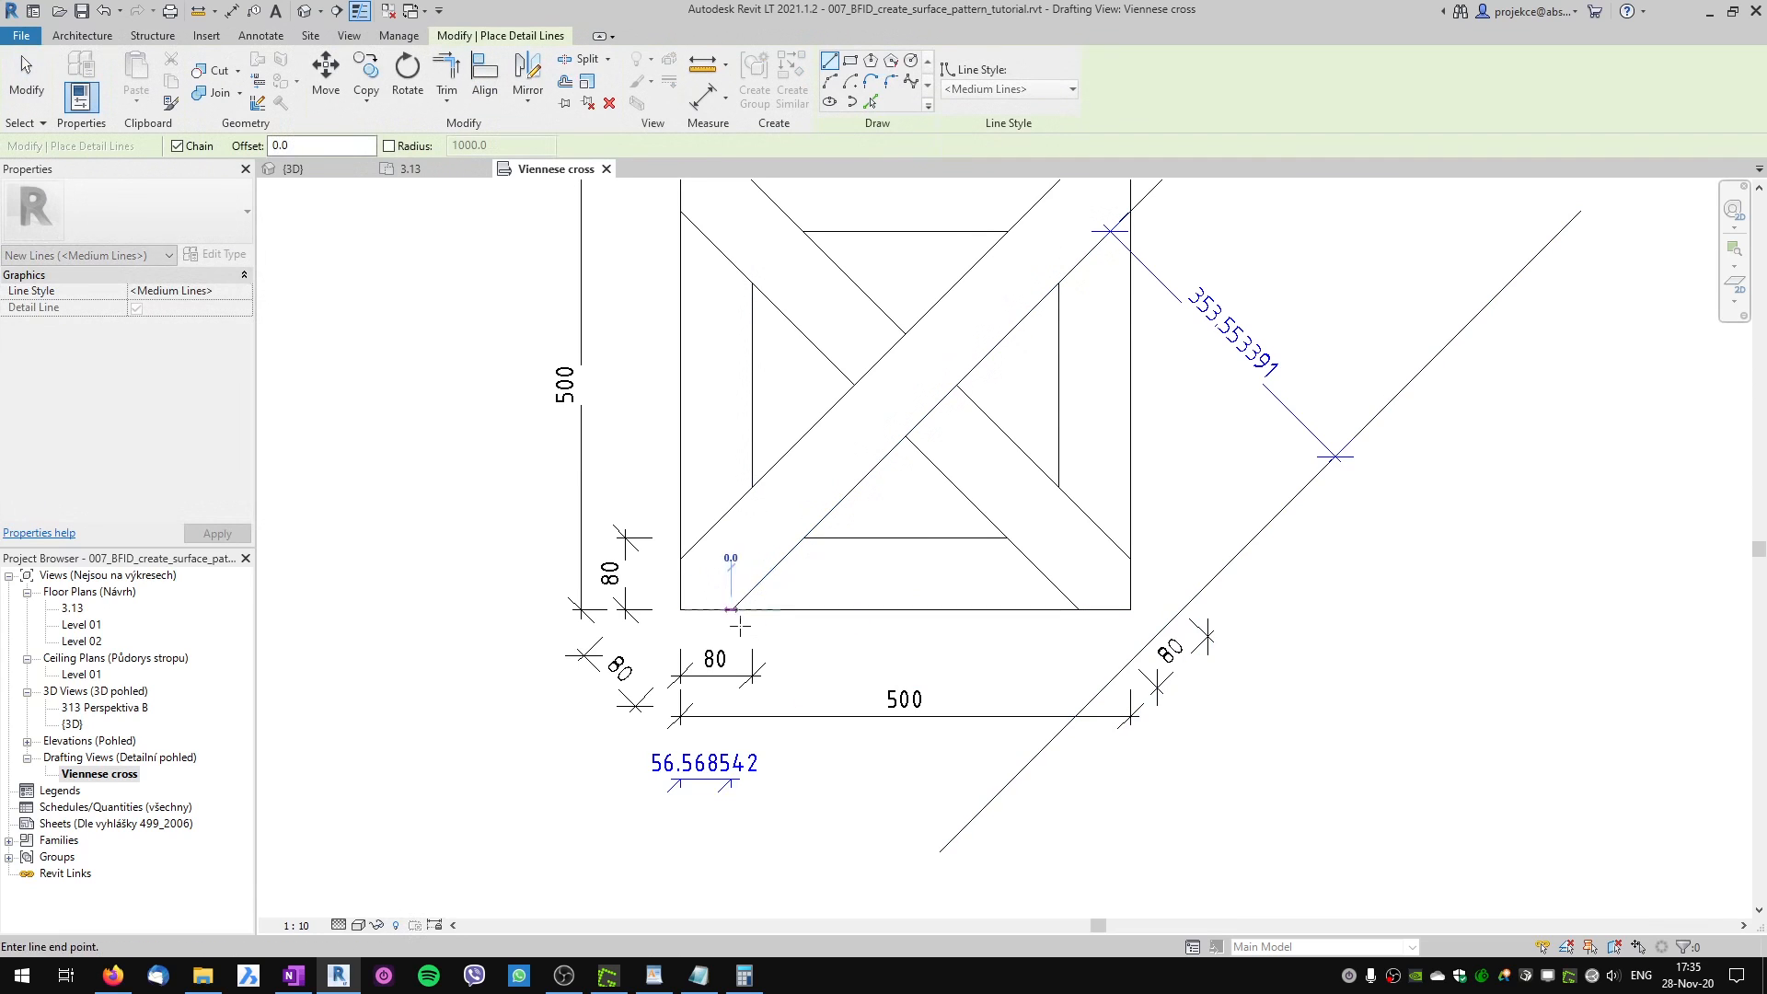
click(908, 787)
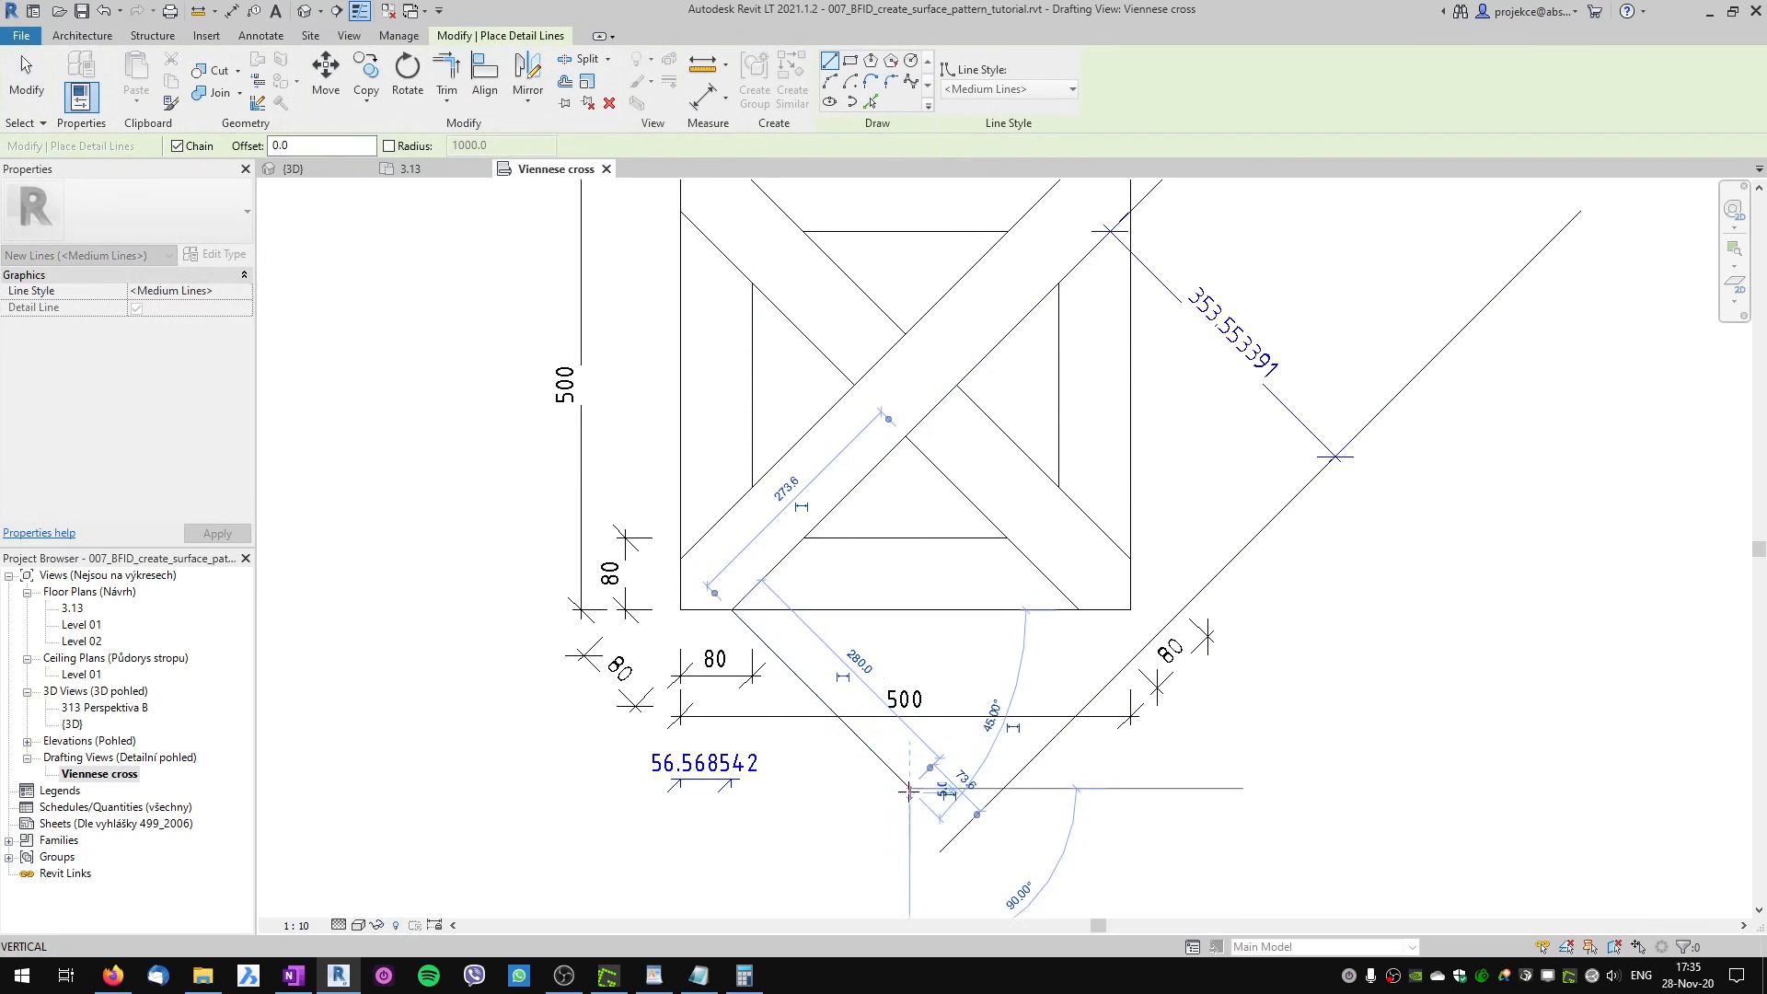
key(Escape)
key(Escape)
Trim the perpendicular detail line and the outer parallel diagonal so they meet in a corner below the square.
key(t)
key(r)
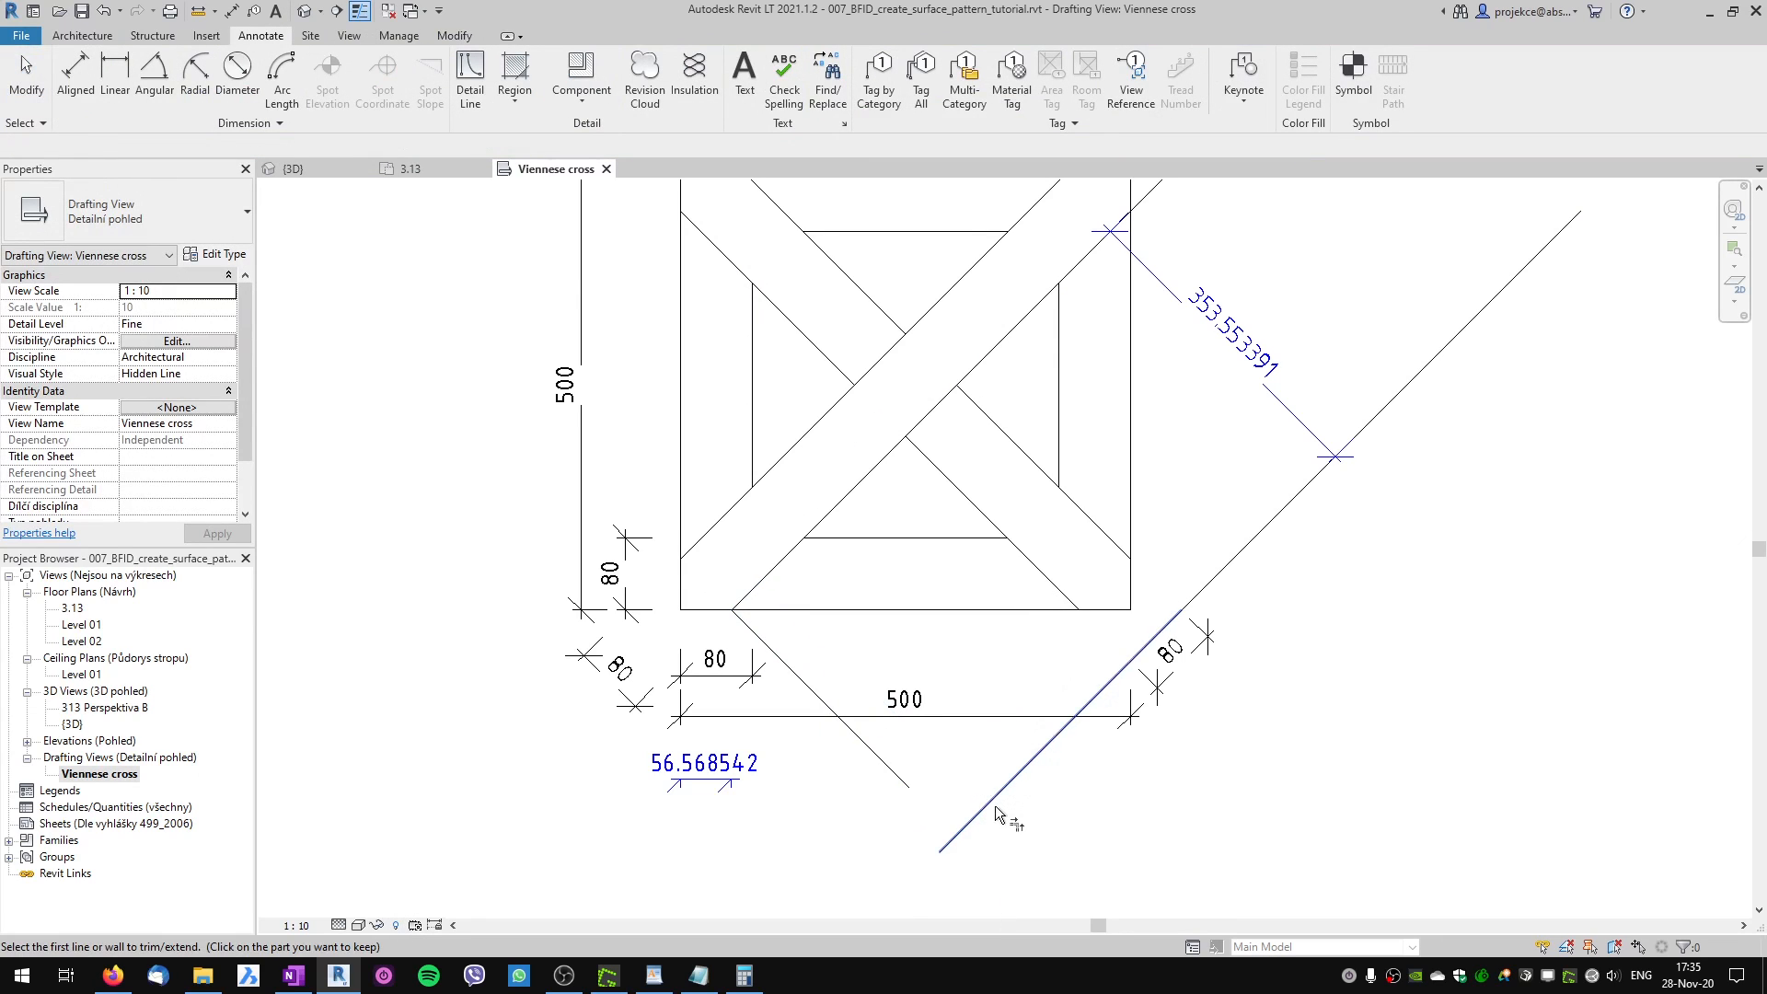
click(900, 778)
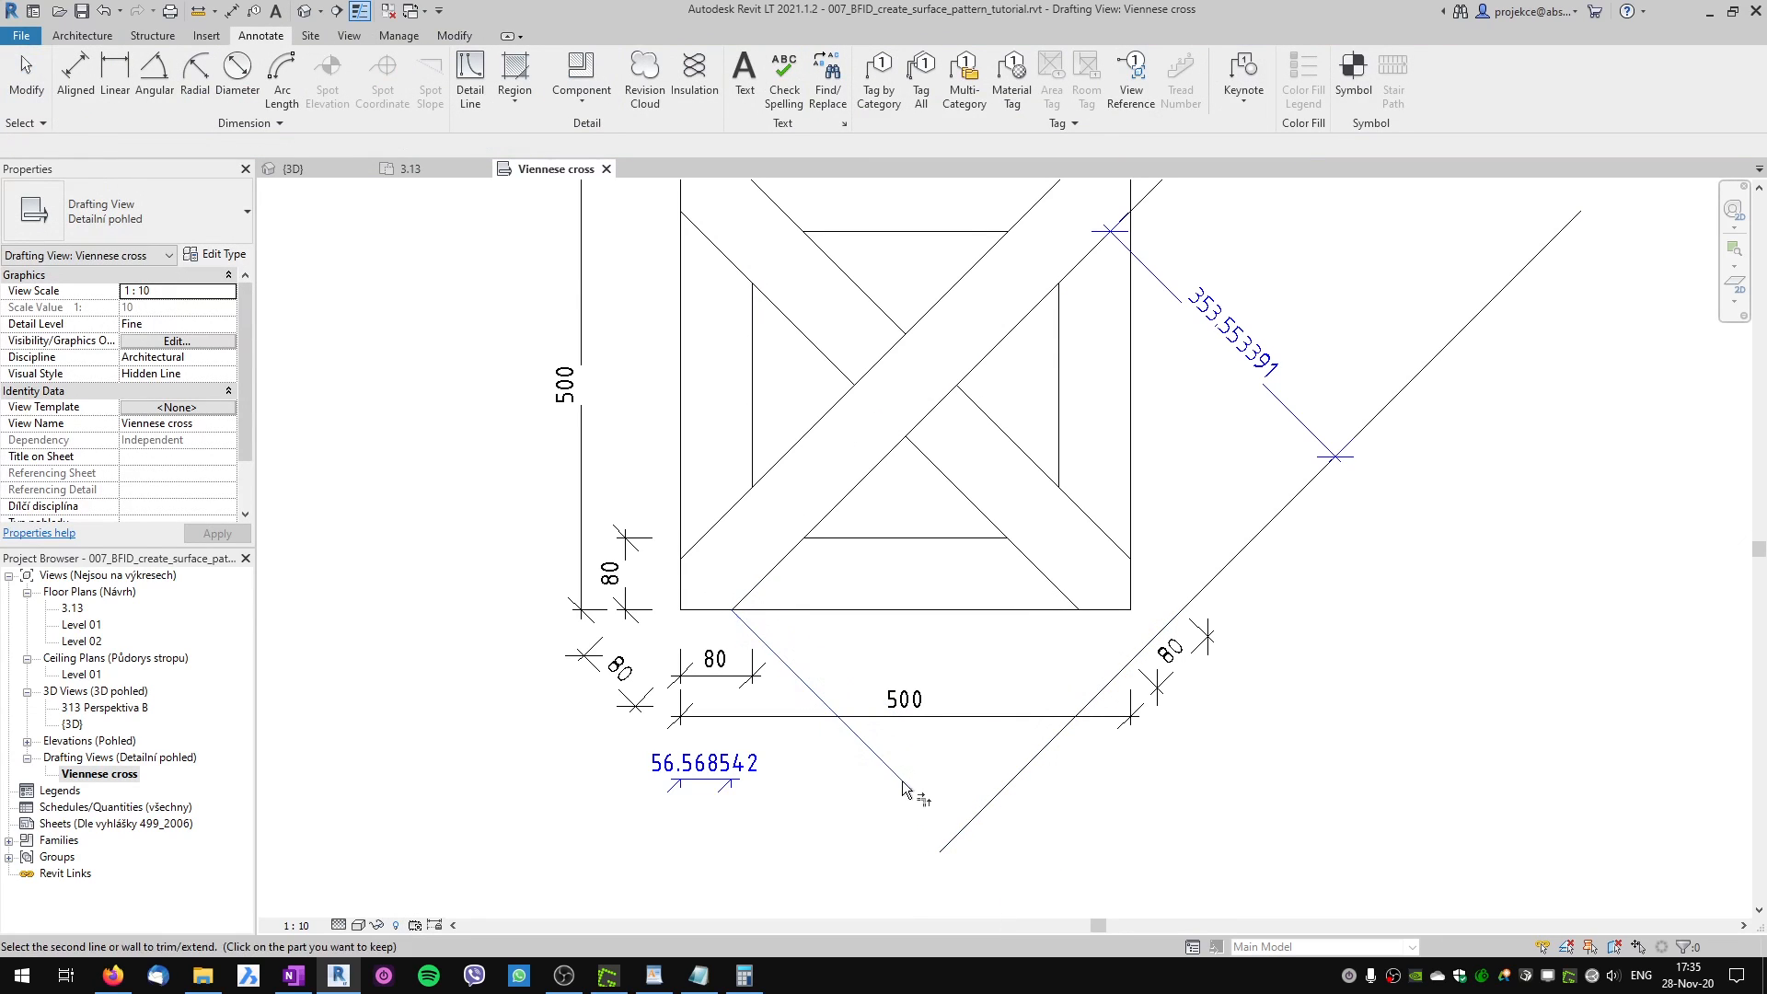
click(1009, 782)
key(Escape)
Add an aligned dimension along the outer diagonal from the new corner to the endpoint near the square's lower right corner.
key(d)
key(i)
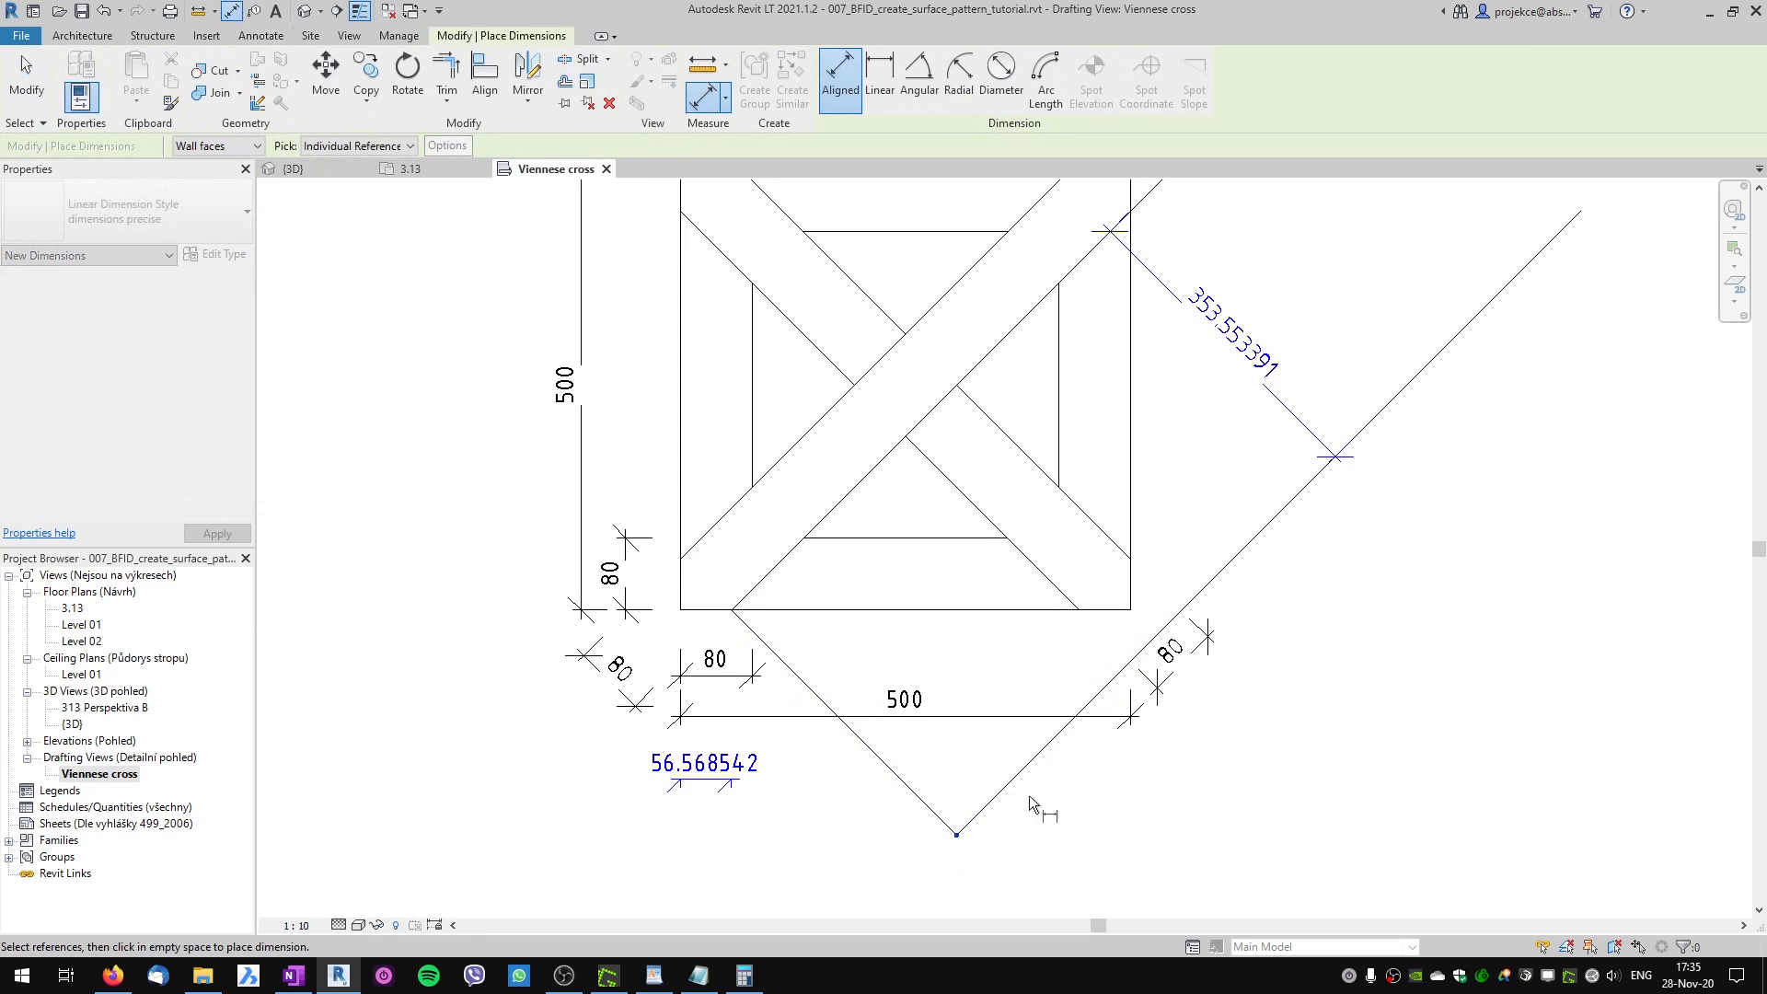
click(1173, 629)
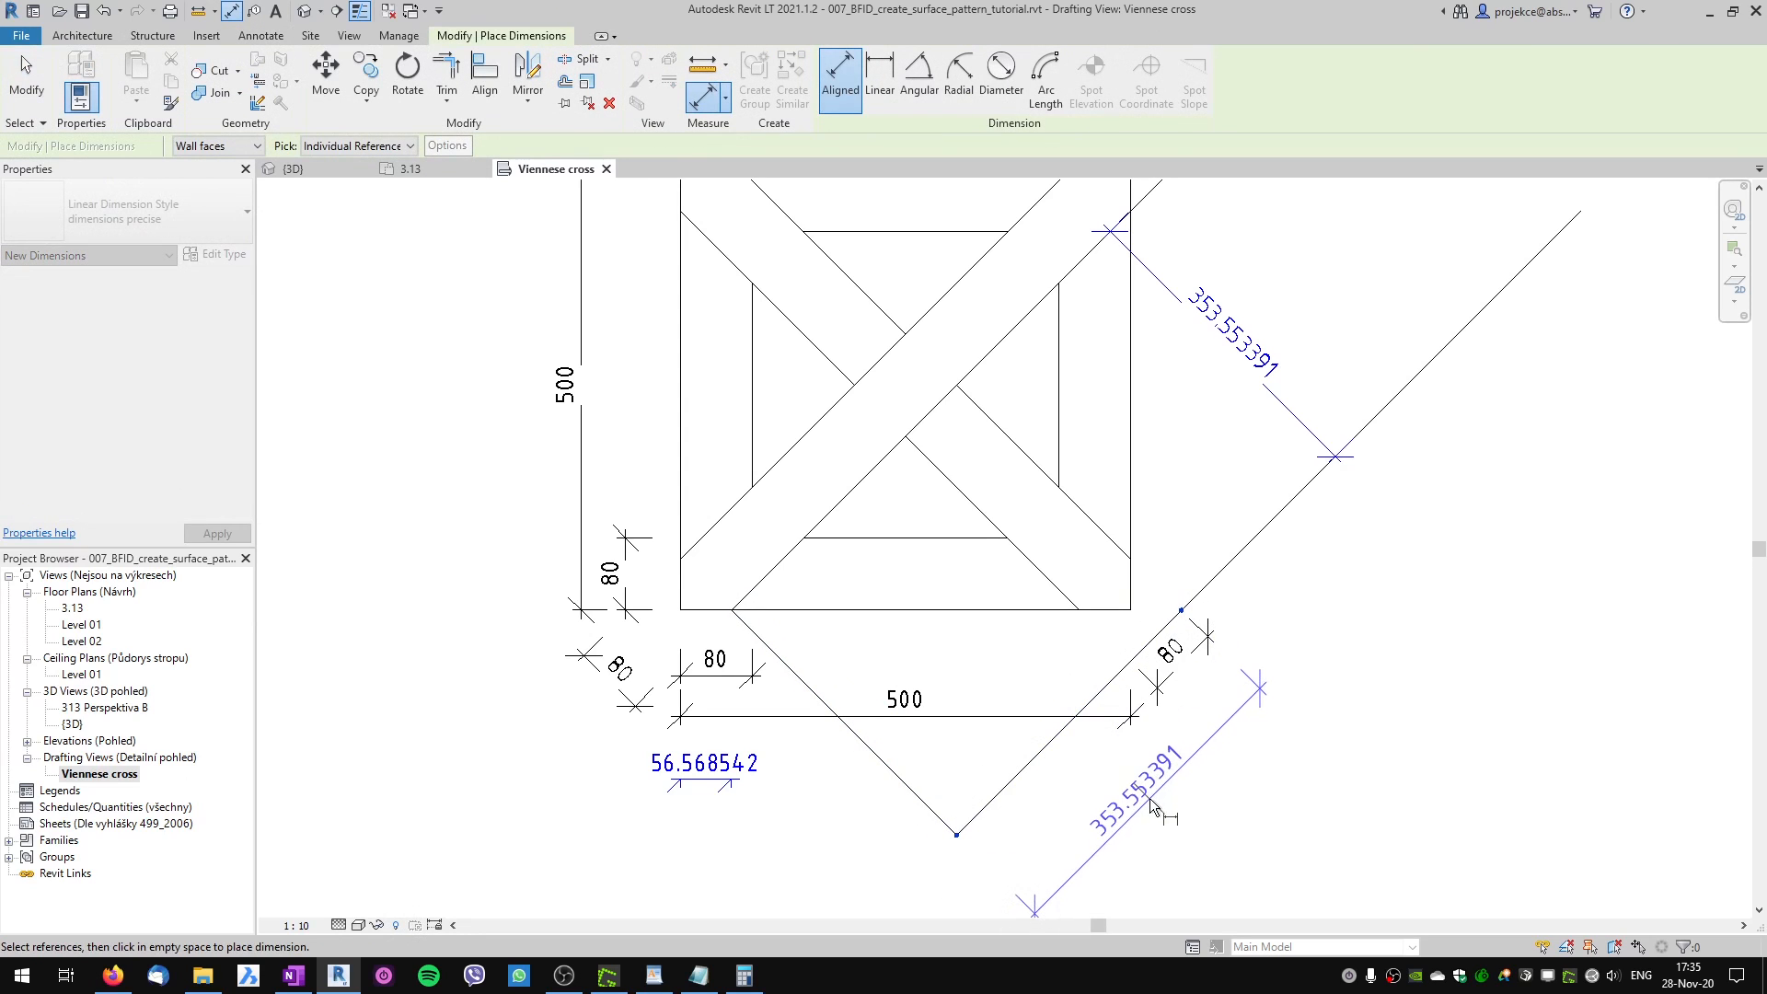
click(1150, 798)
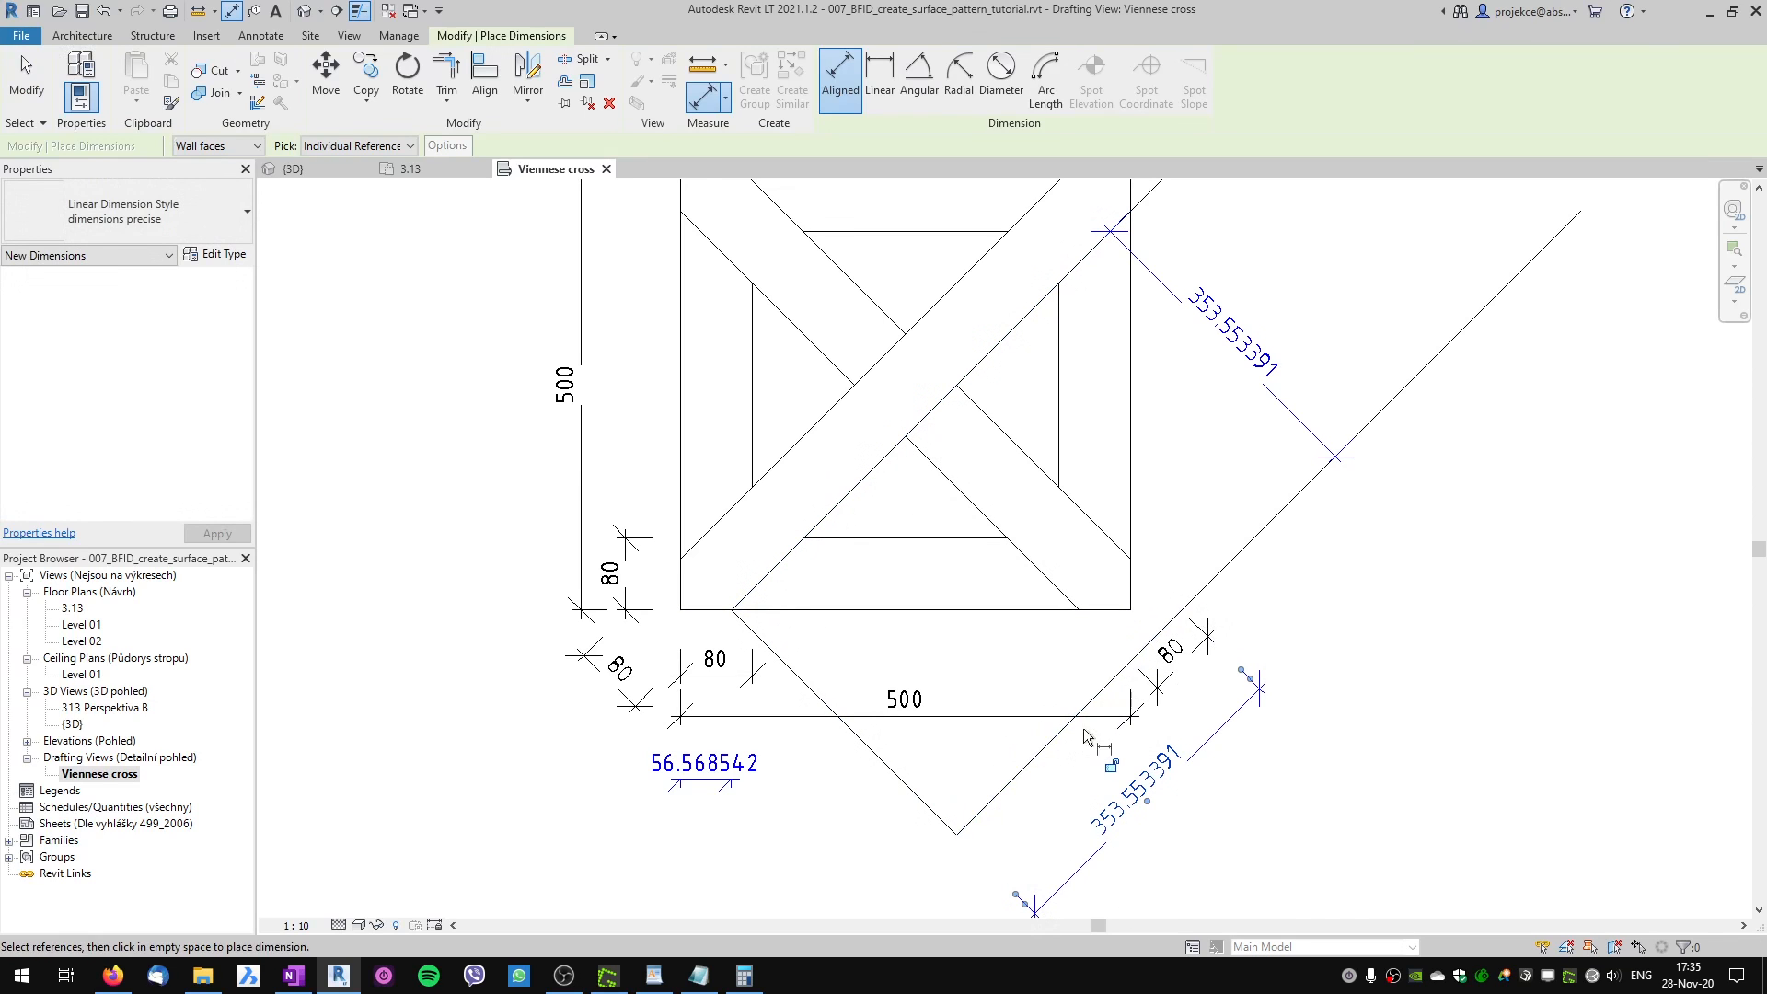
Copy the new dimension's exact value and paste it in WordPad as the 45° cross line's shift, replacing 0 with 353.553391.
click(1110, 799)
drag(910, 551, 824, 550)
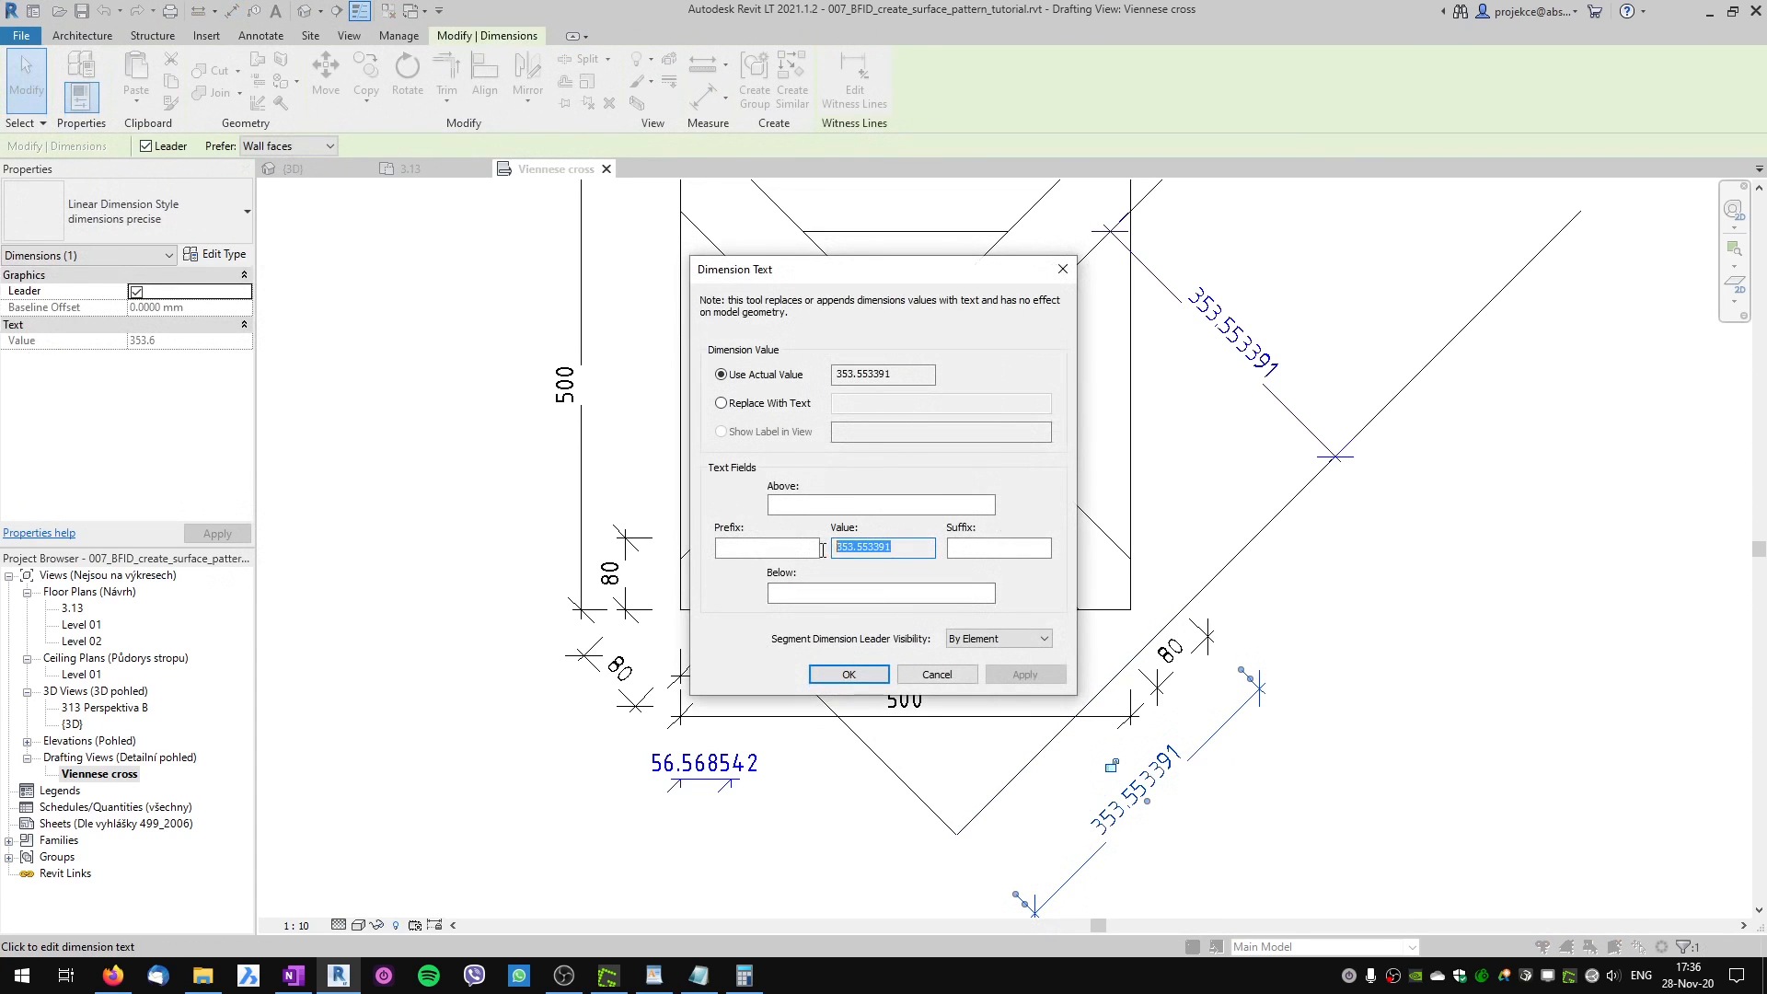
right_click(847, 550)
click(707, 609)
key(alt+Tab)
key(alt+Tab)
key(alt+Tab)
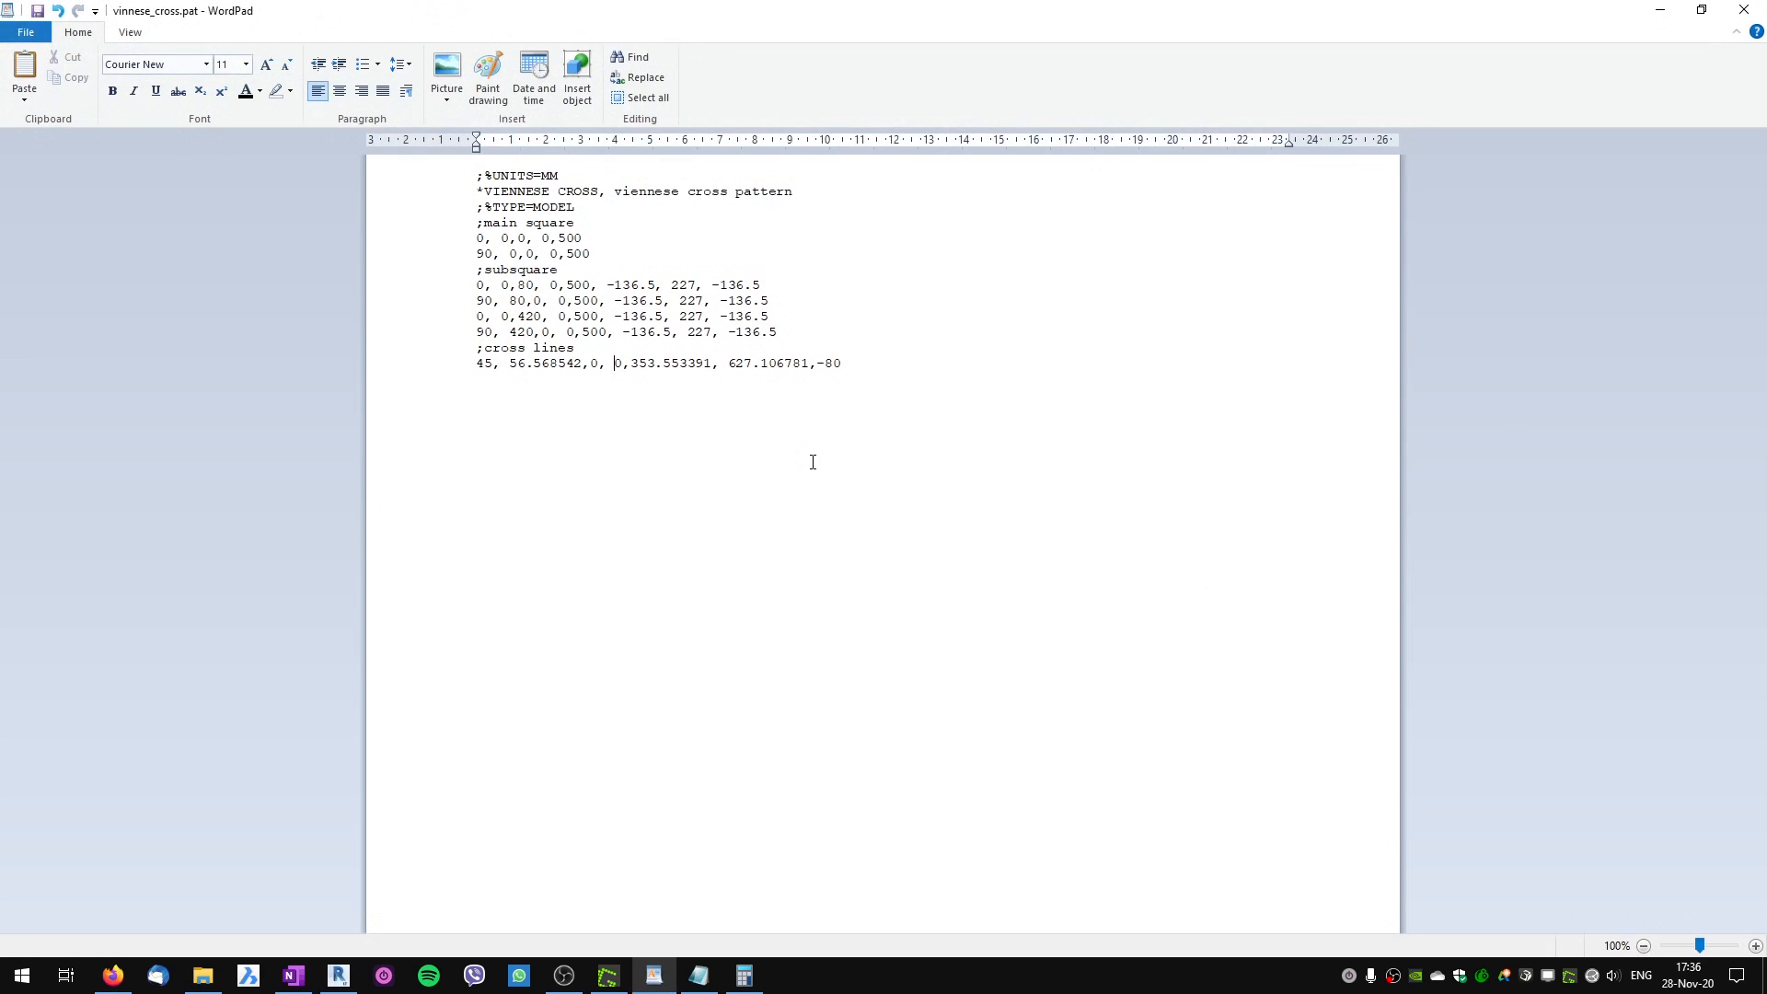
key(Delete)
key(ctrl+v)
Back in Revit, close the Dimension Text dialog without changes and deselect the dimension.
click(339, 976)
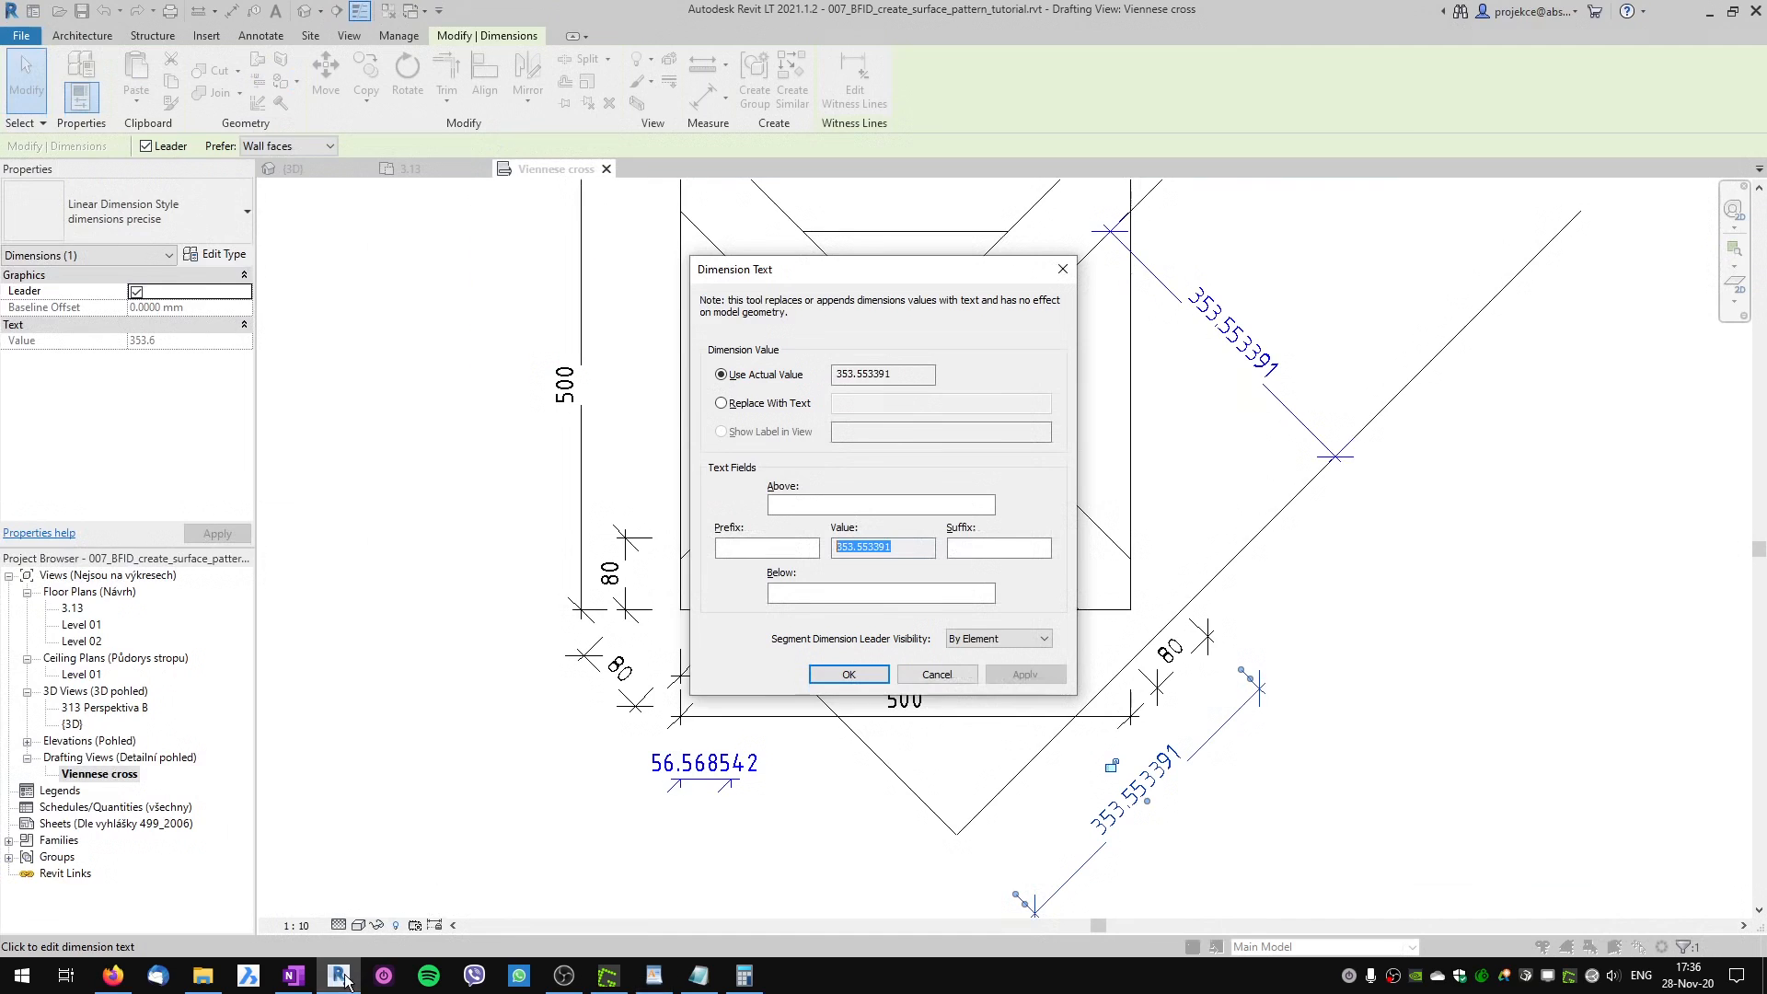
click(935, 675)
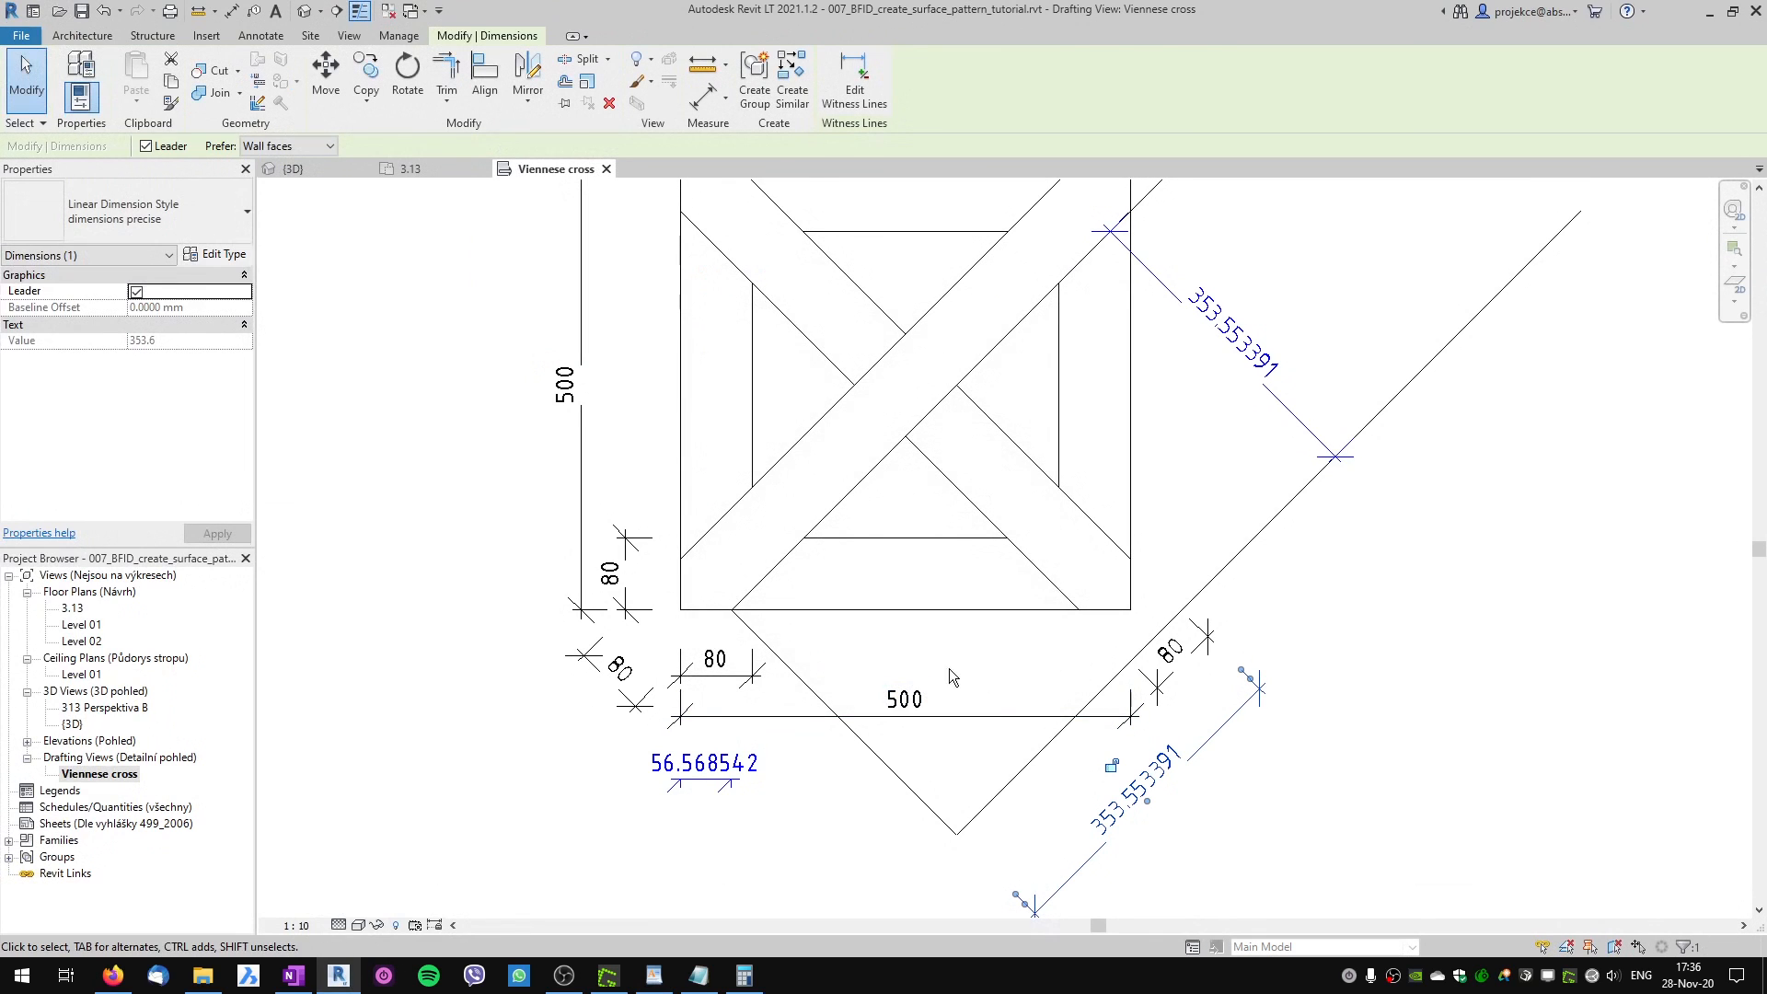
key(Escape)
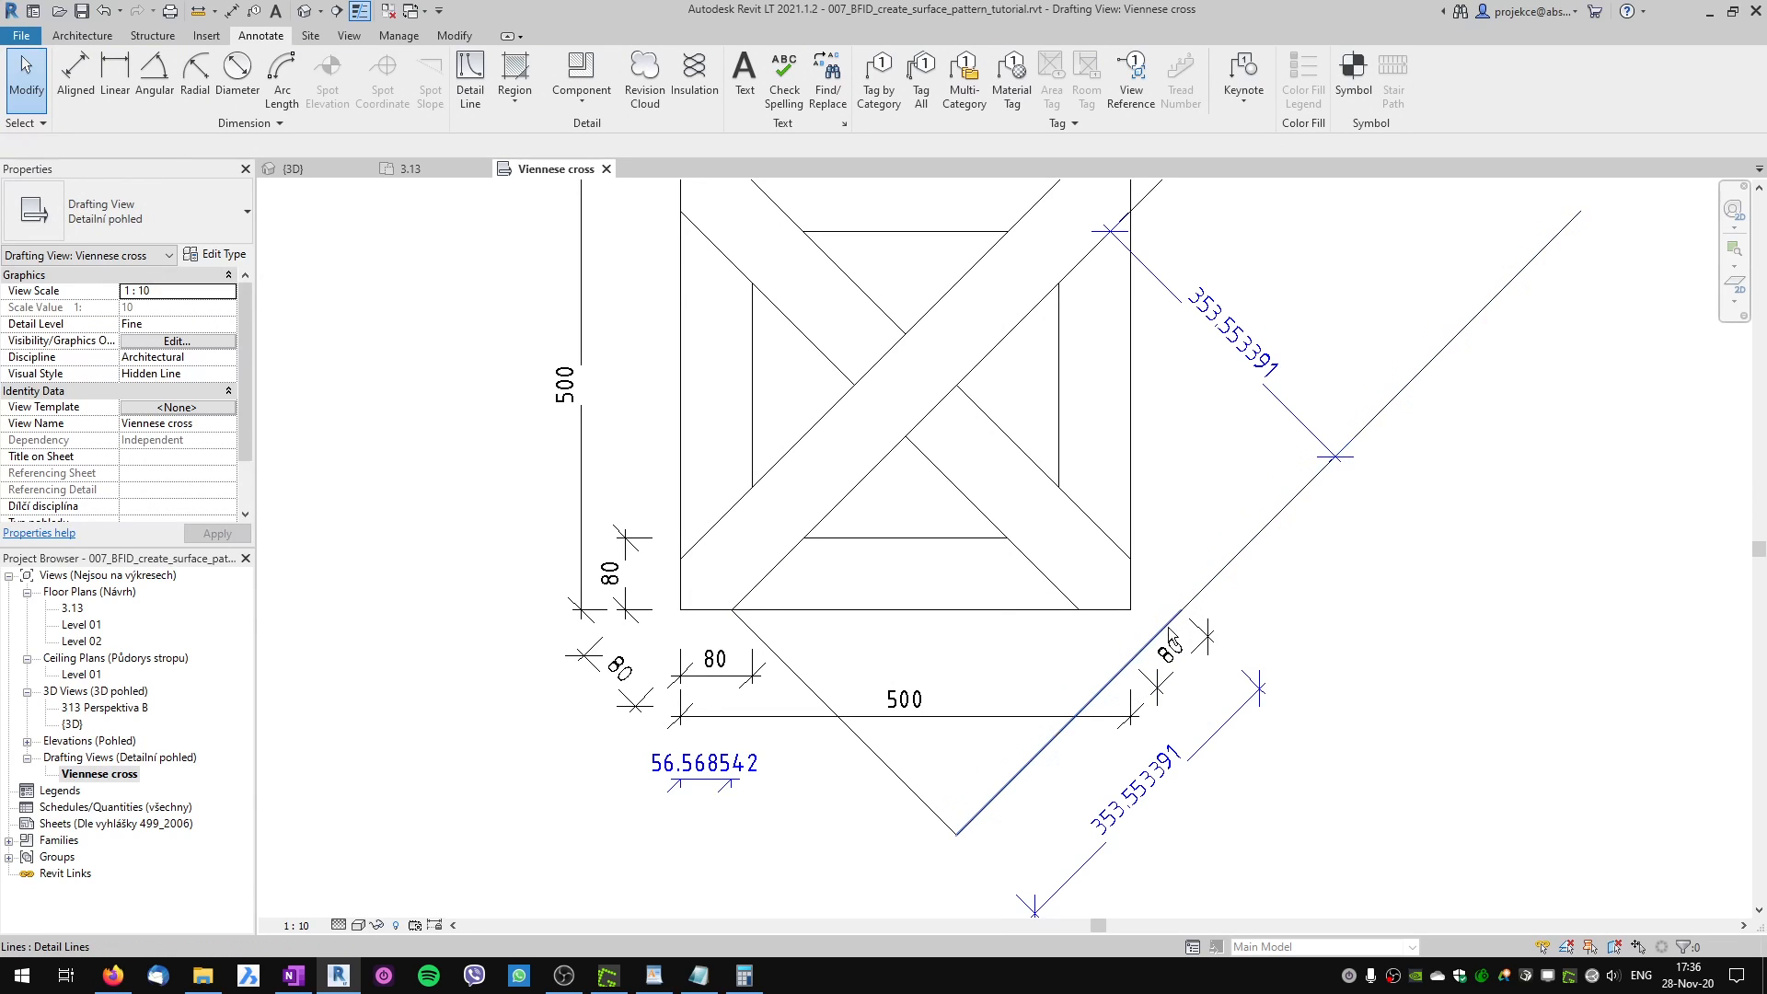
In WordPad, make the 45° line's shift negative as -353.553391 and save the .pat file as text only.
key(alt+Tab)
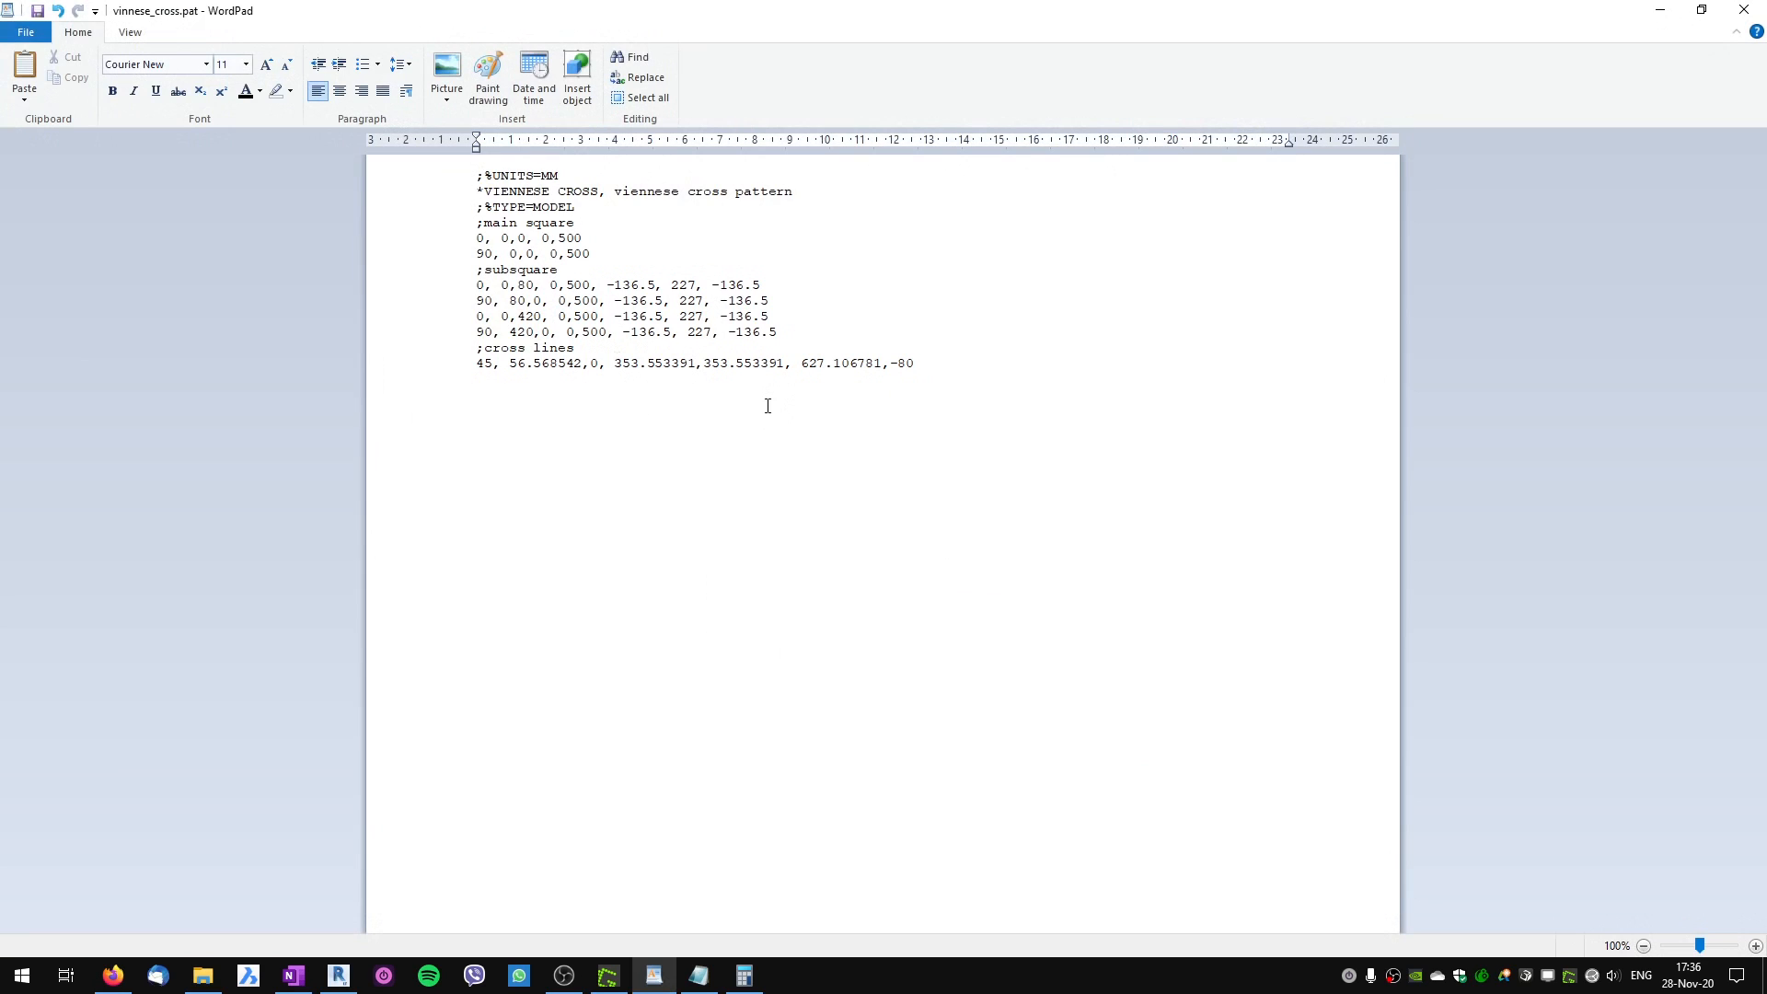
text(-)
key(ctrl+s)
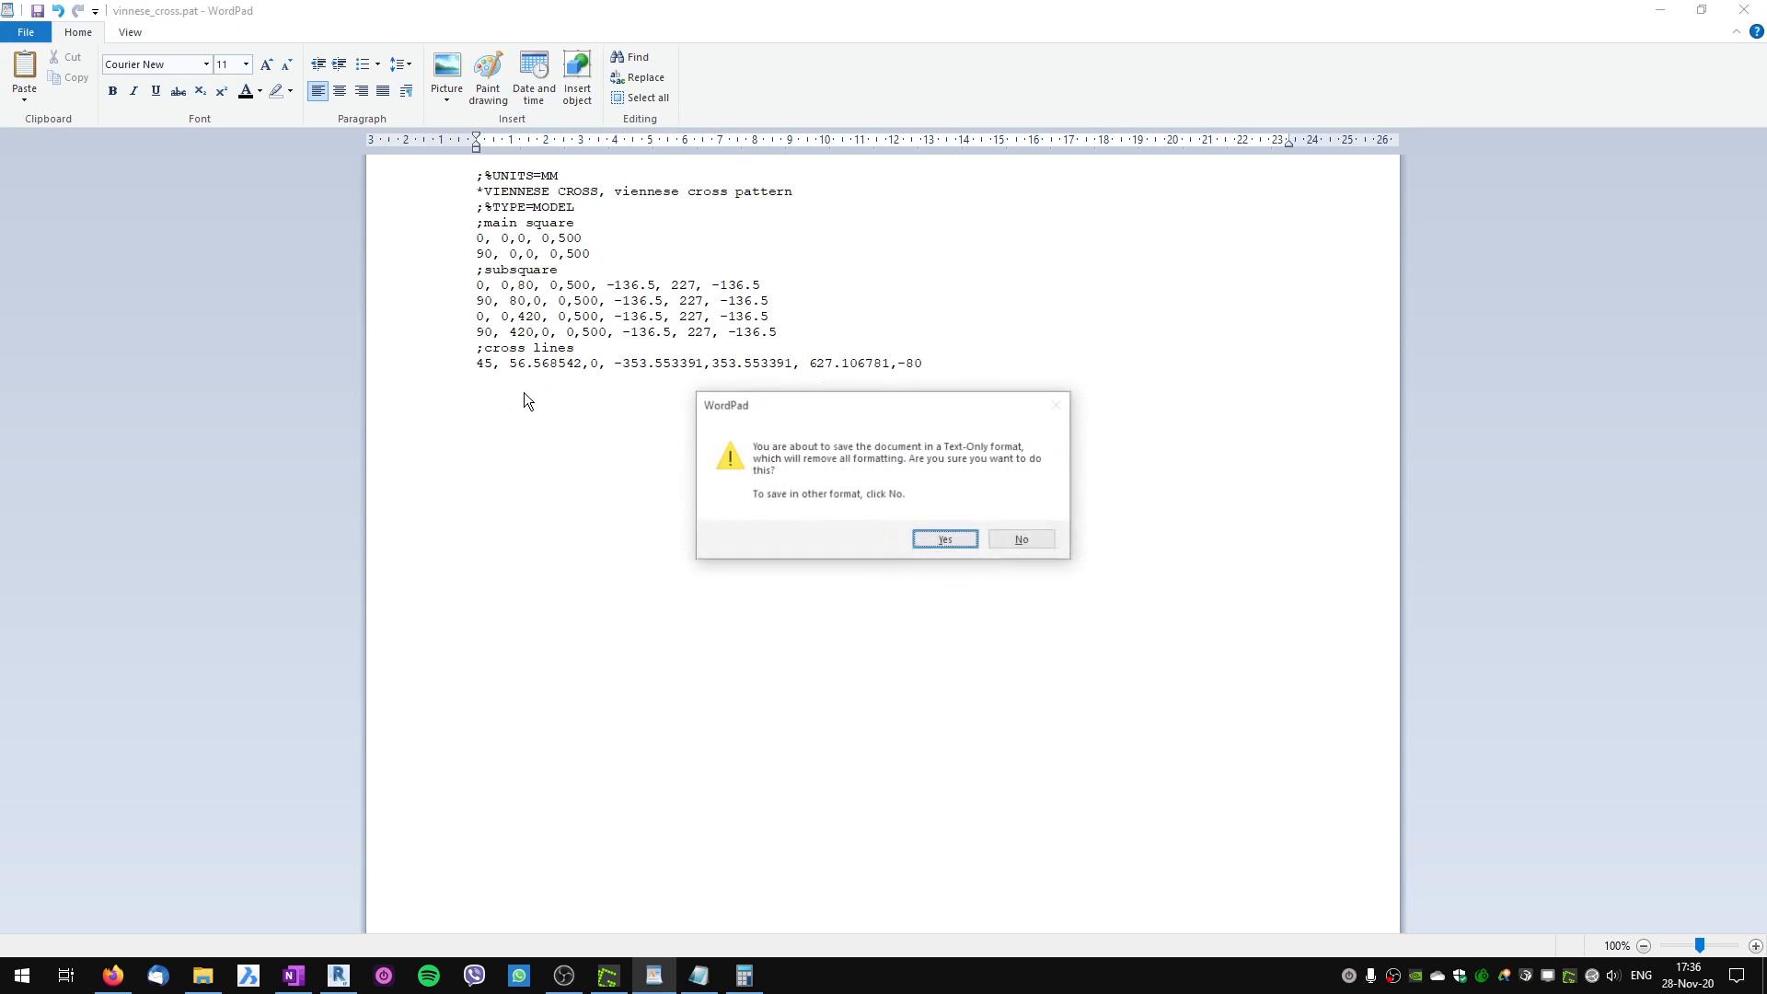
click(934, 542)
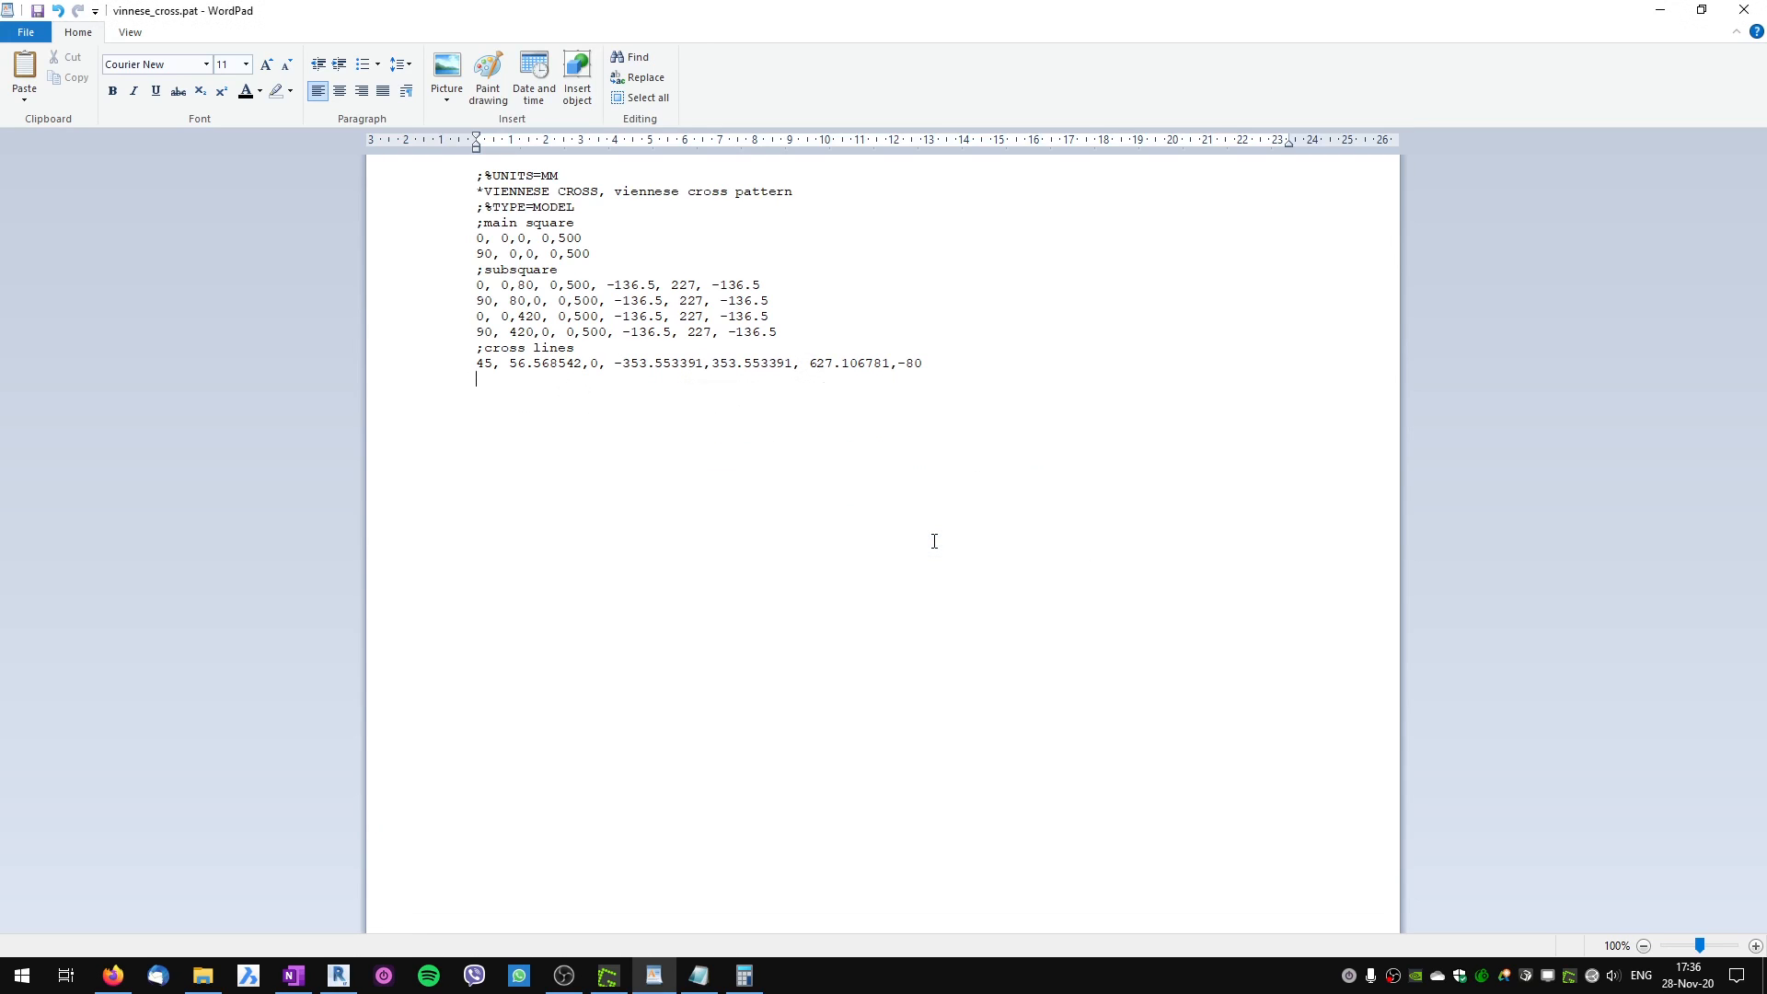
In Revit's floor plan 3.13, reimport the updated .pat file into the viennese cross material's VIENNESE CROSS foreground surface pattern.
click(337, 976)
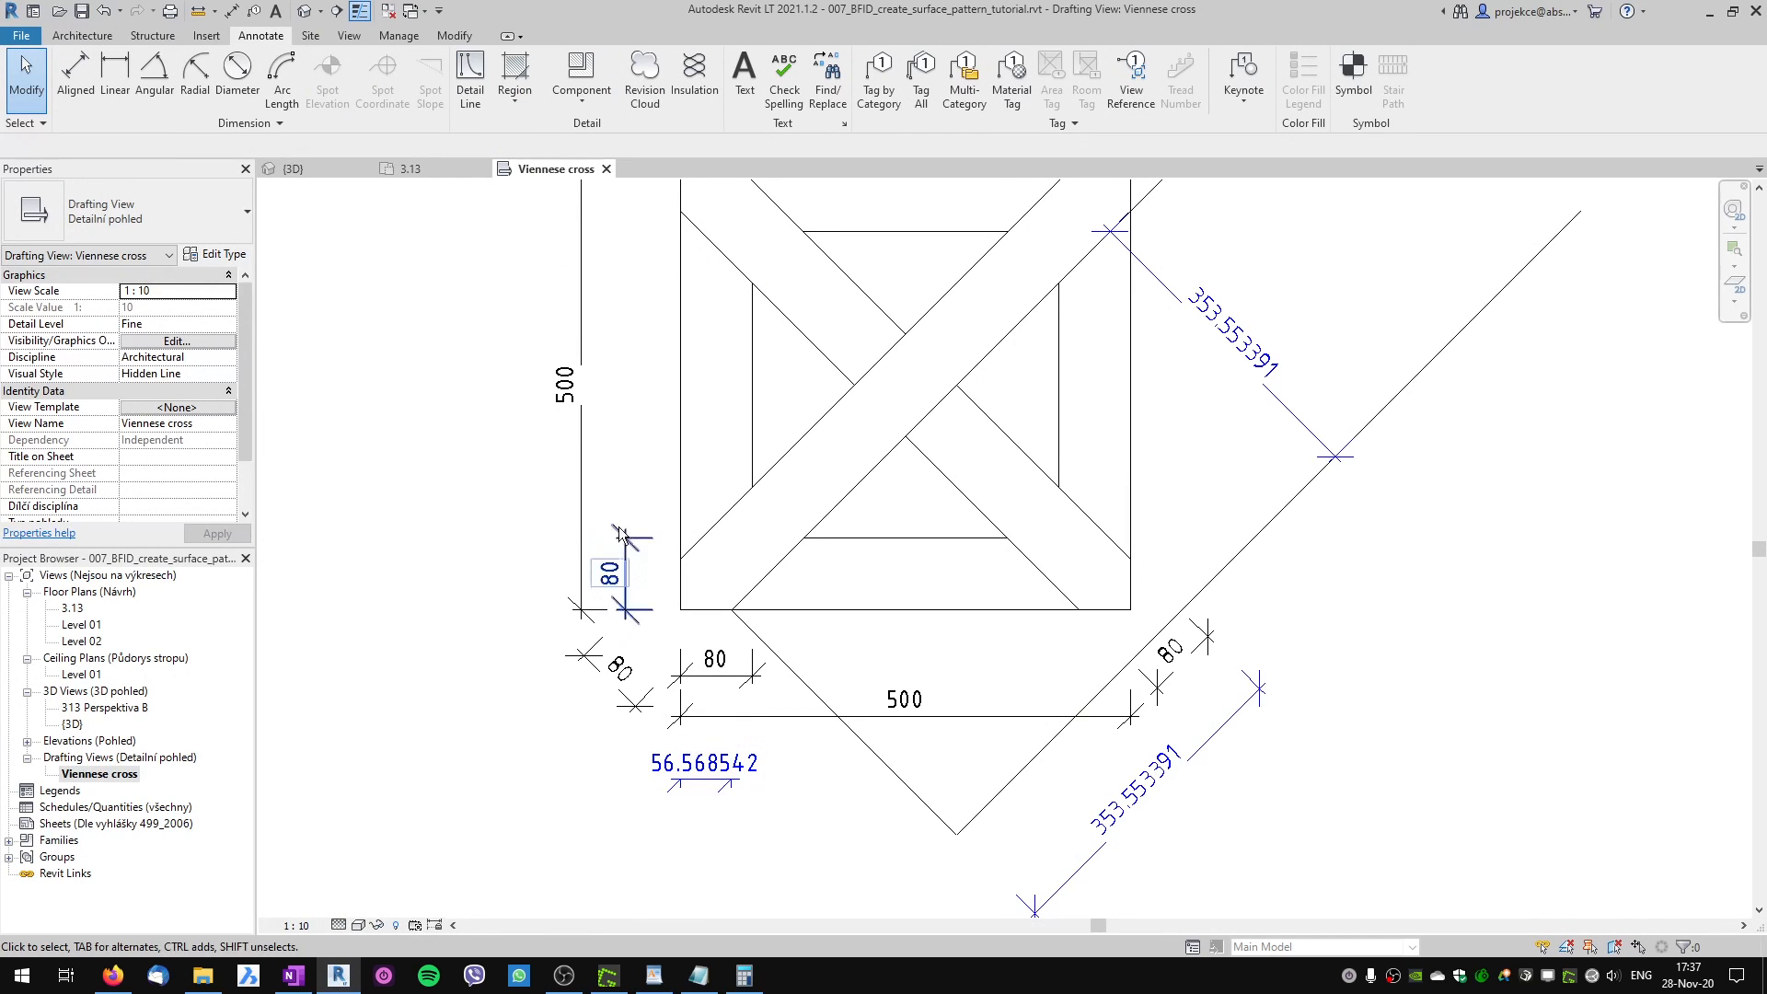
click(420, 169)
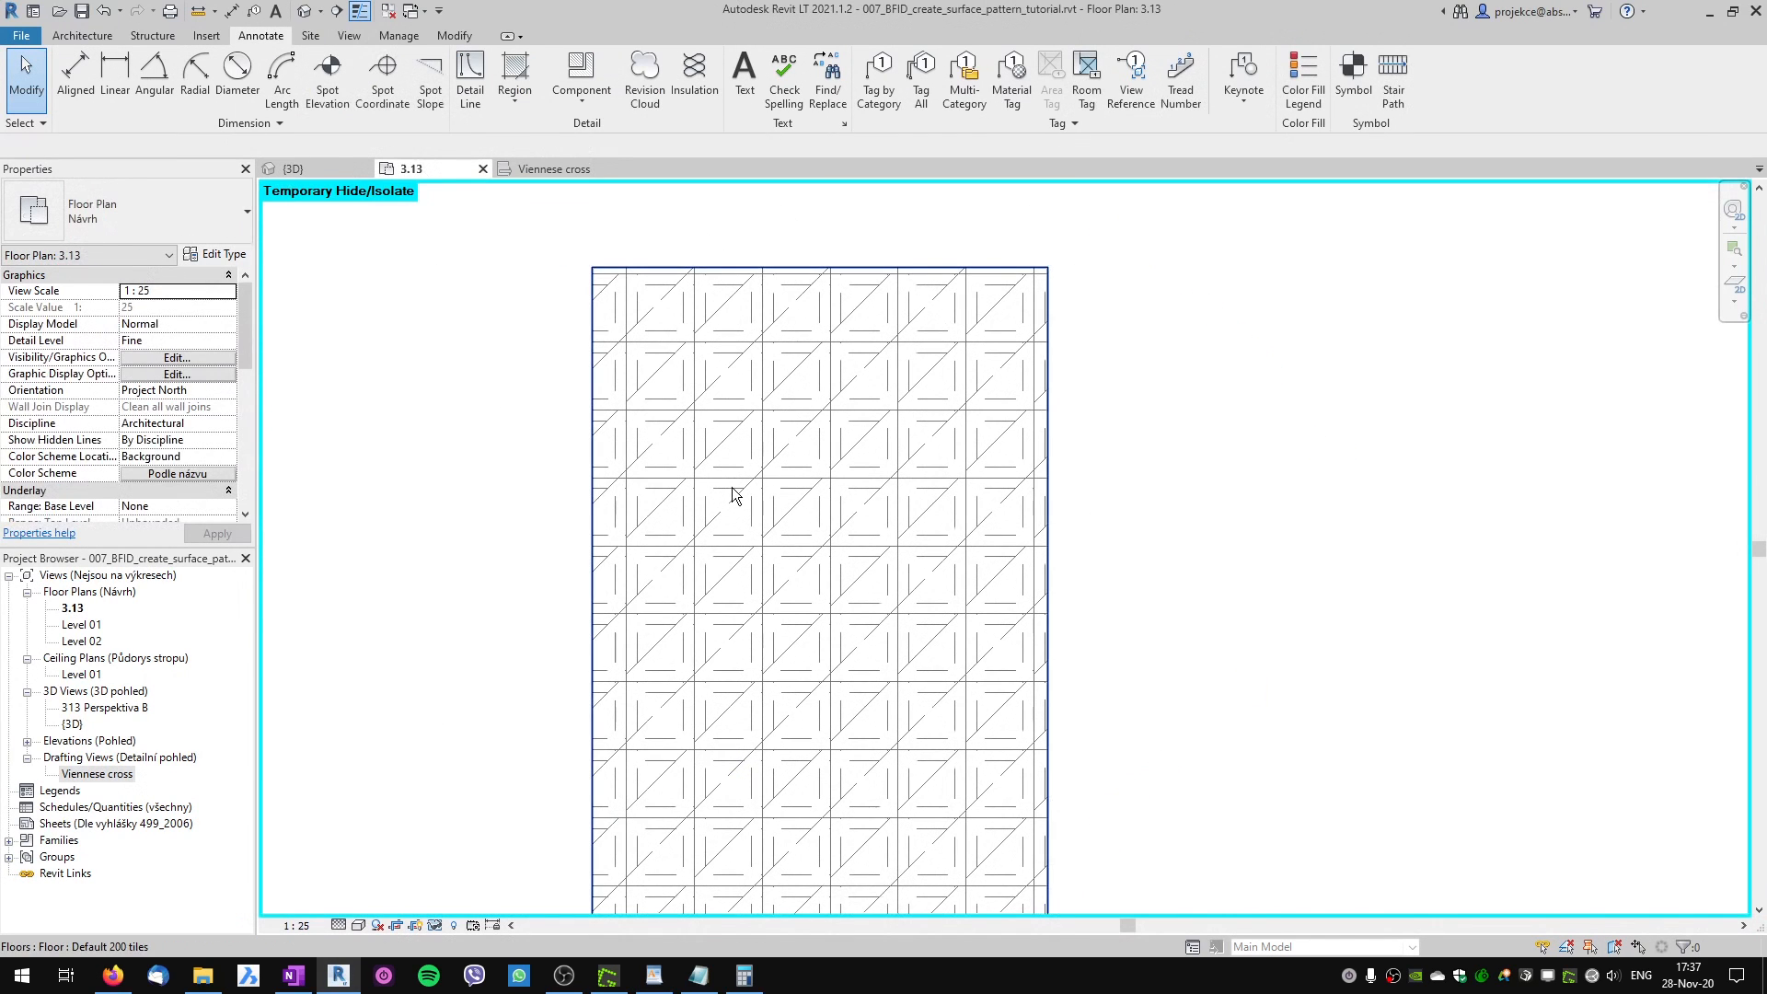
key(m)
key(t)
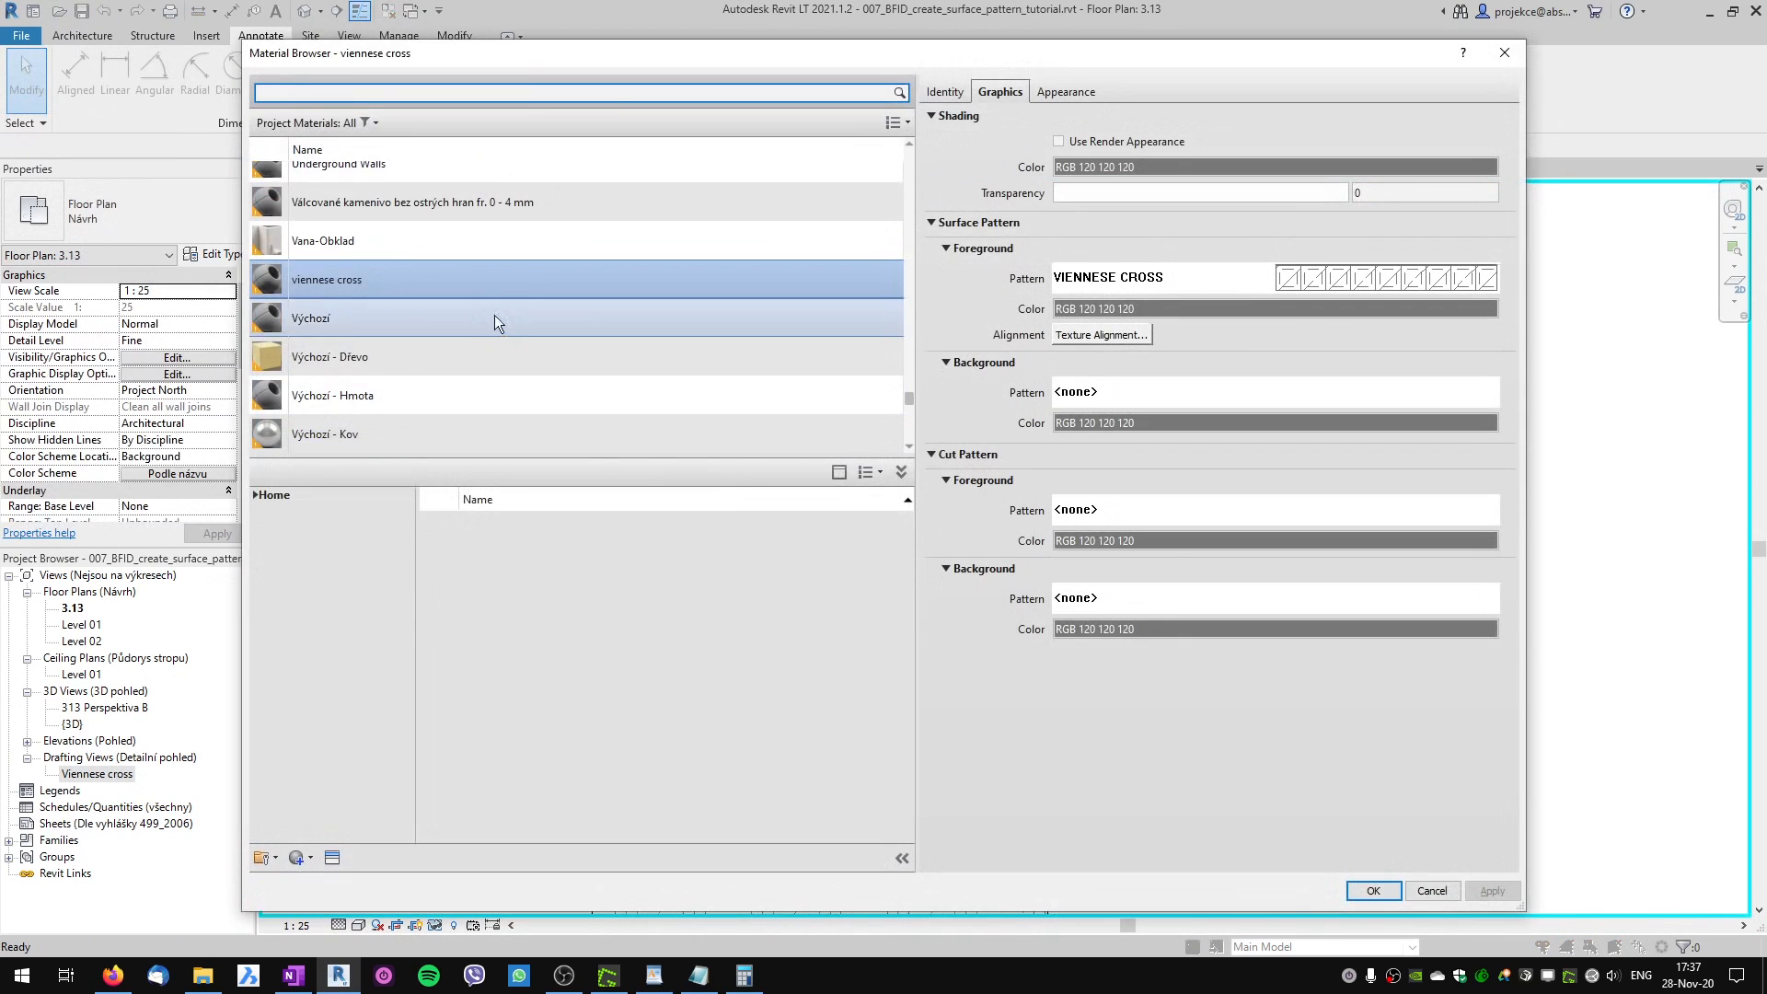
click(1351, 280)
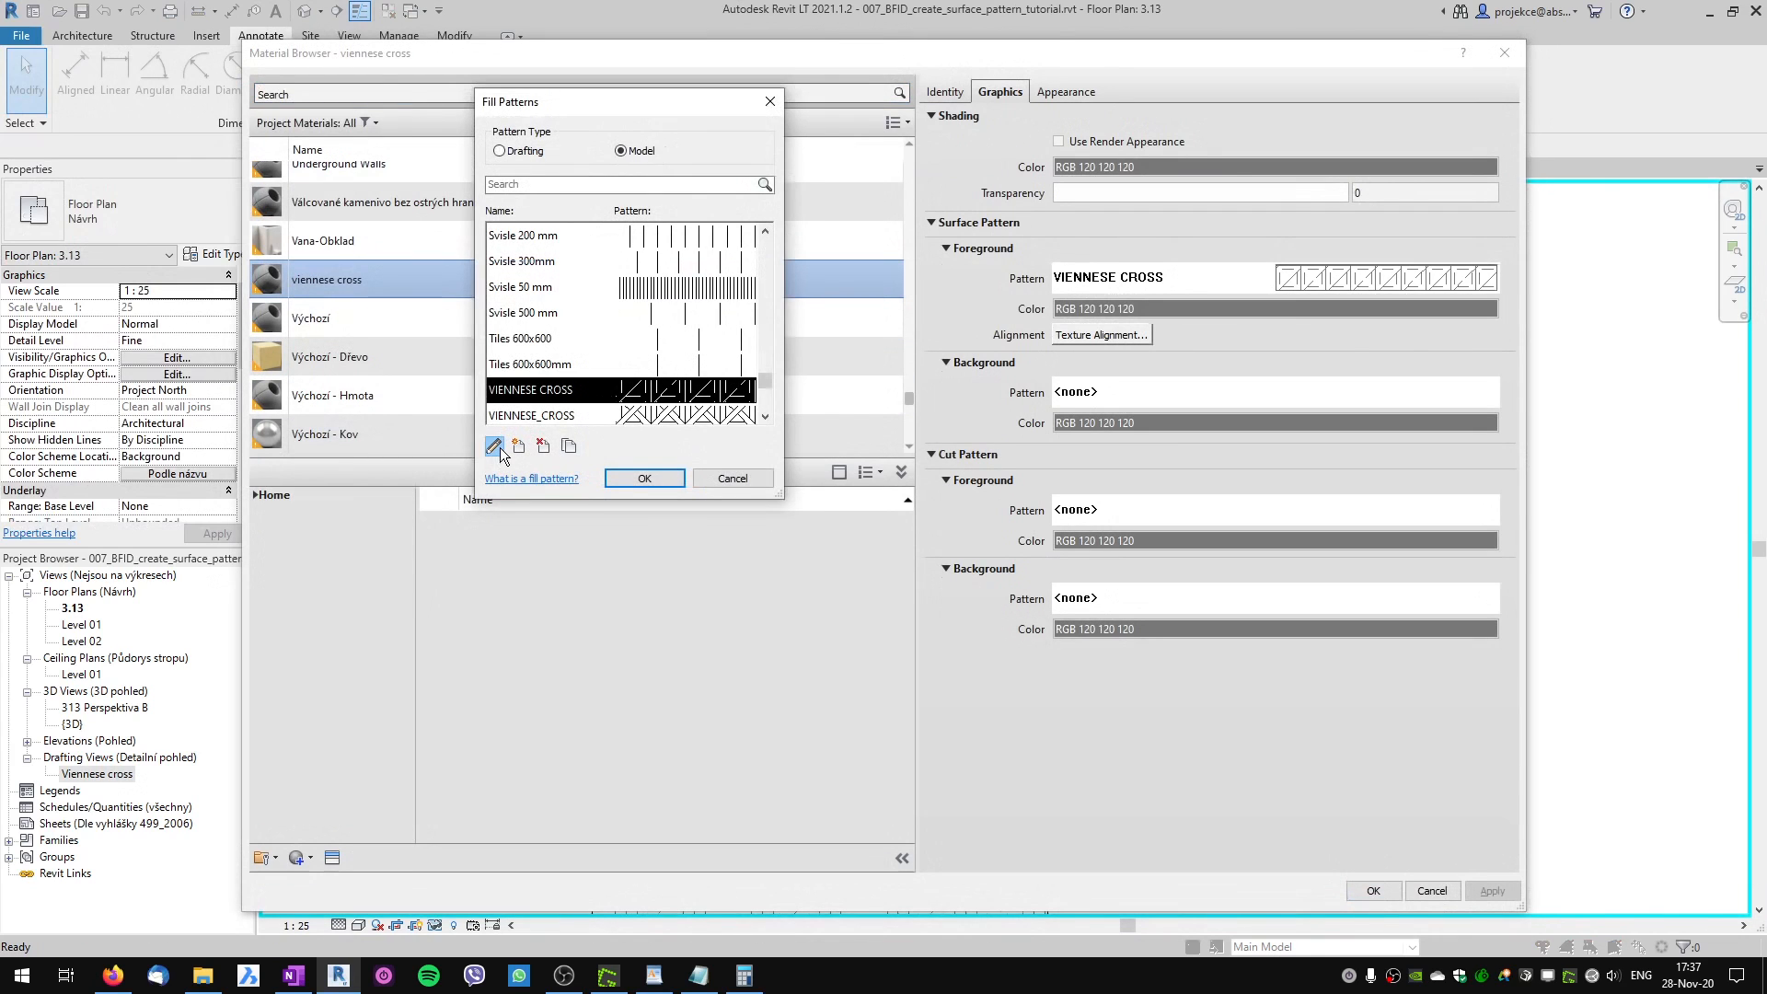
click(494, 446)
click(691, 340)
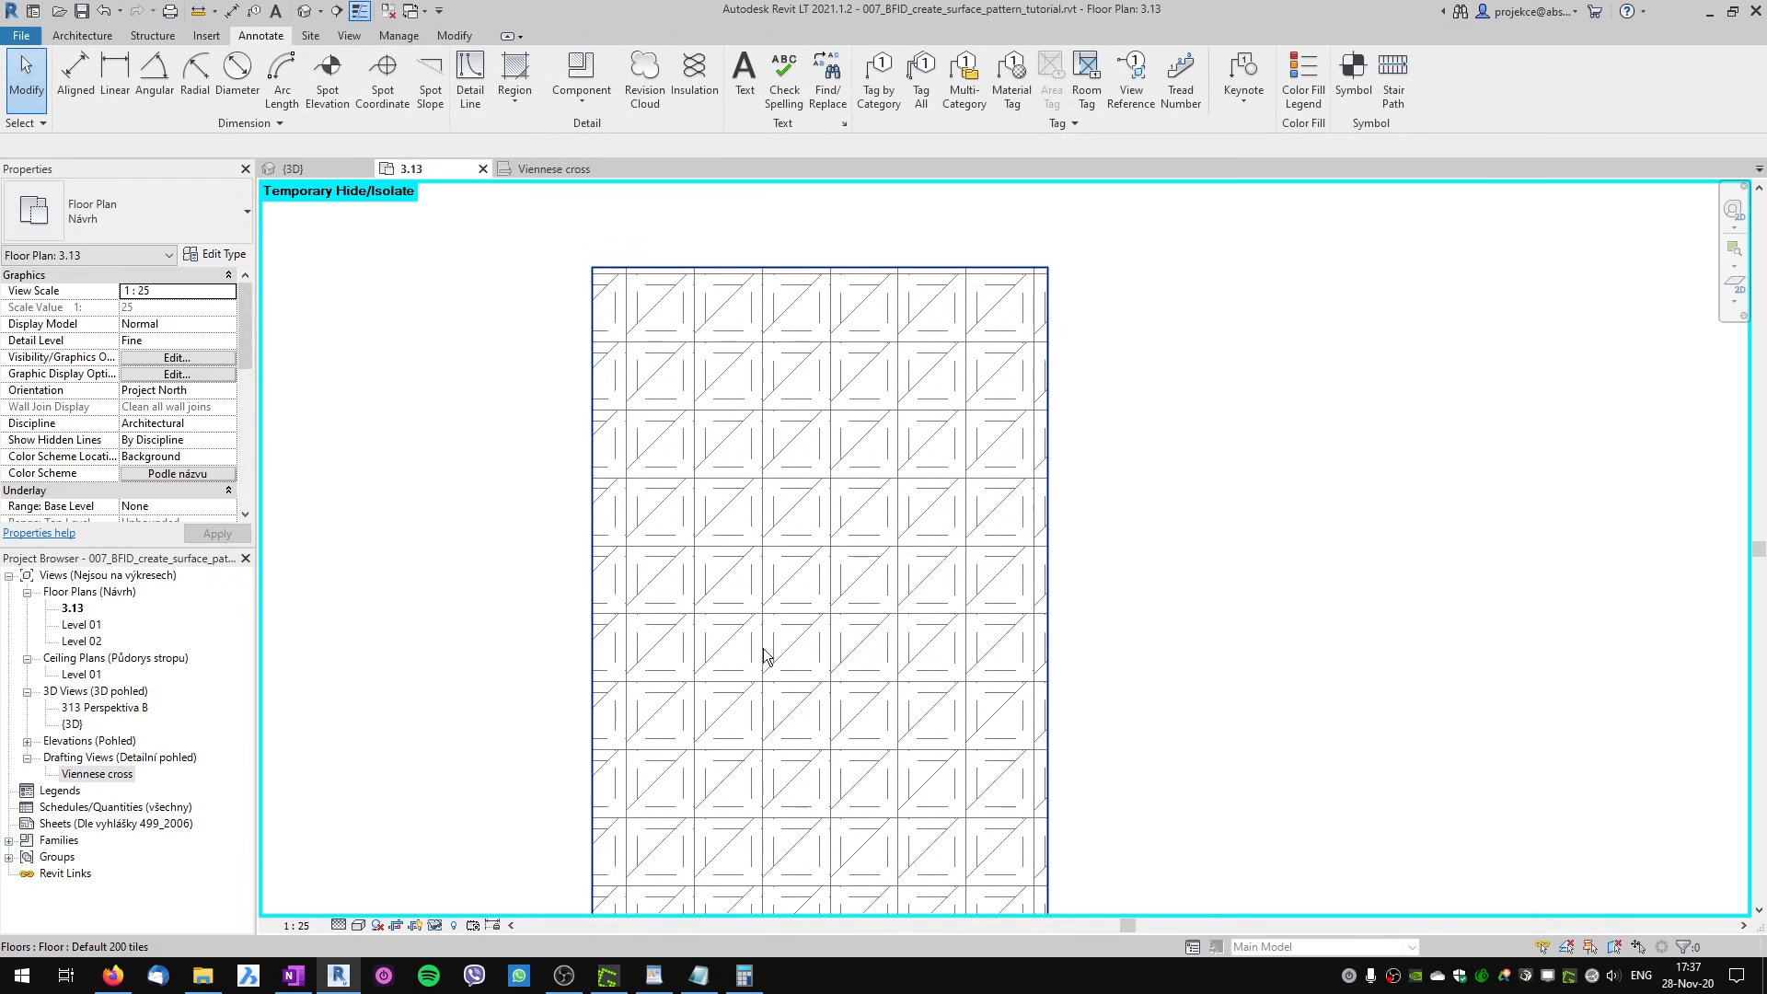
In the Greenshot image editor, trace the upper rising diagonal freehand and circle a portion of the lower rising diagonal.
click(605, 981)
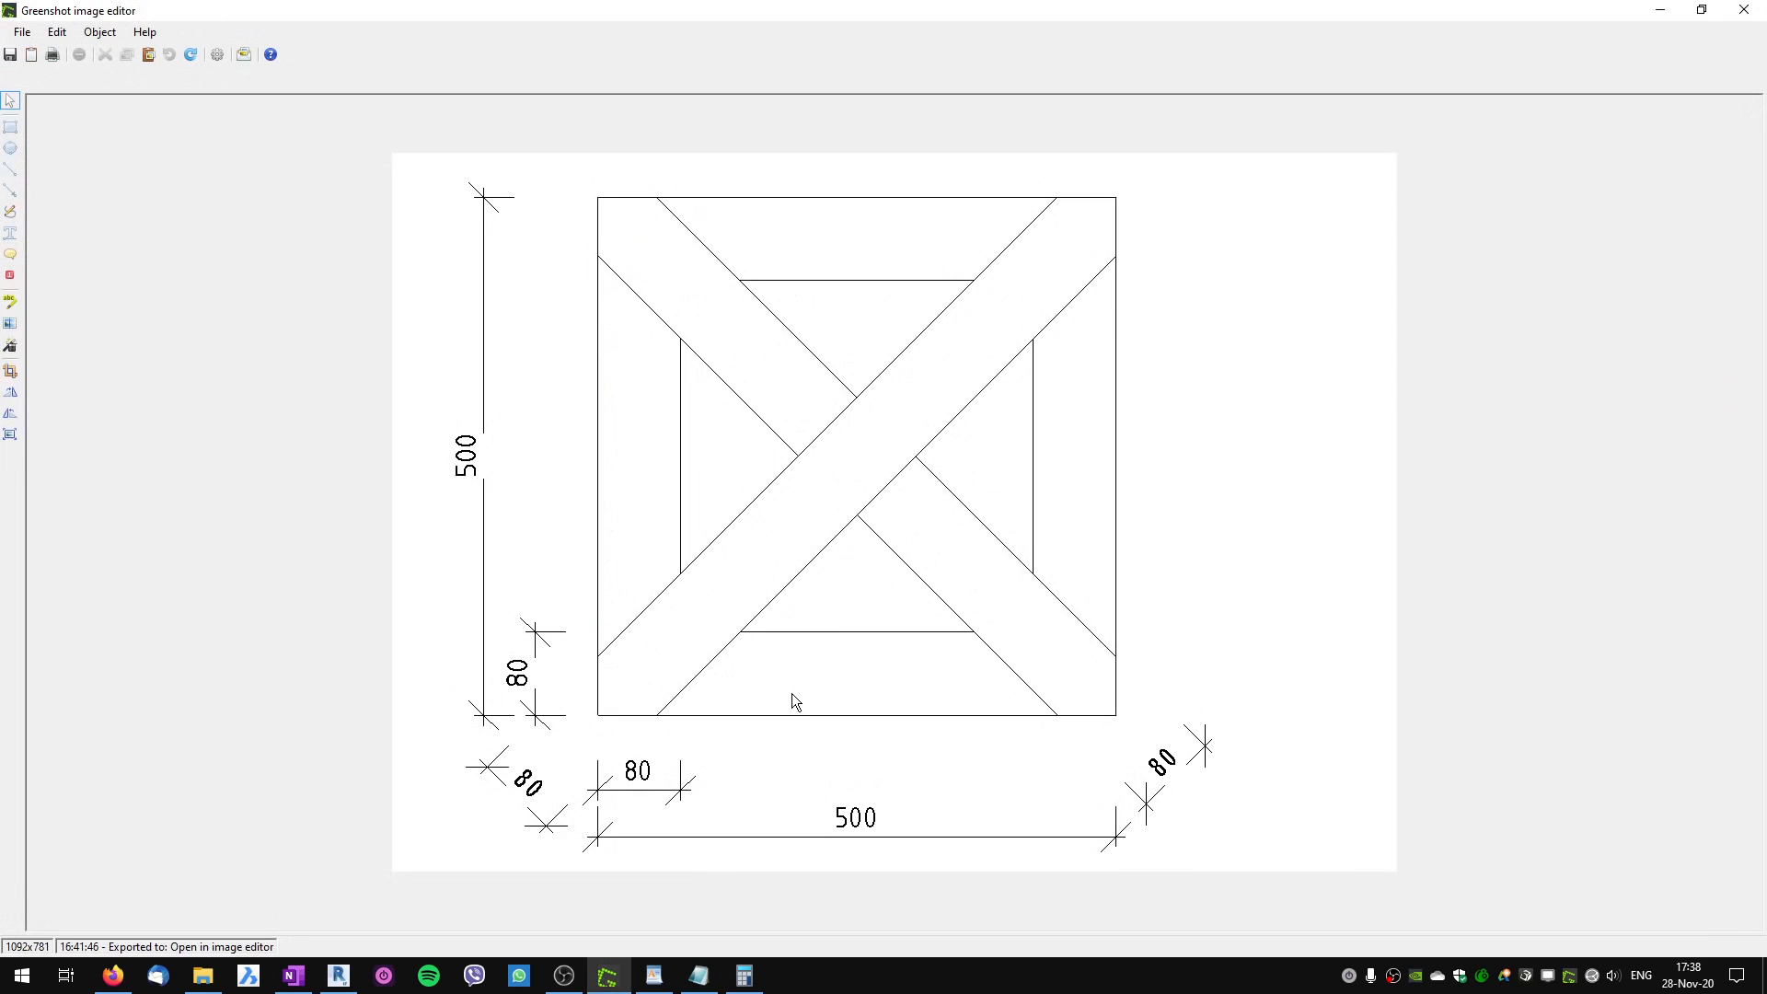
click(10, 212)
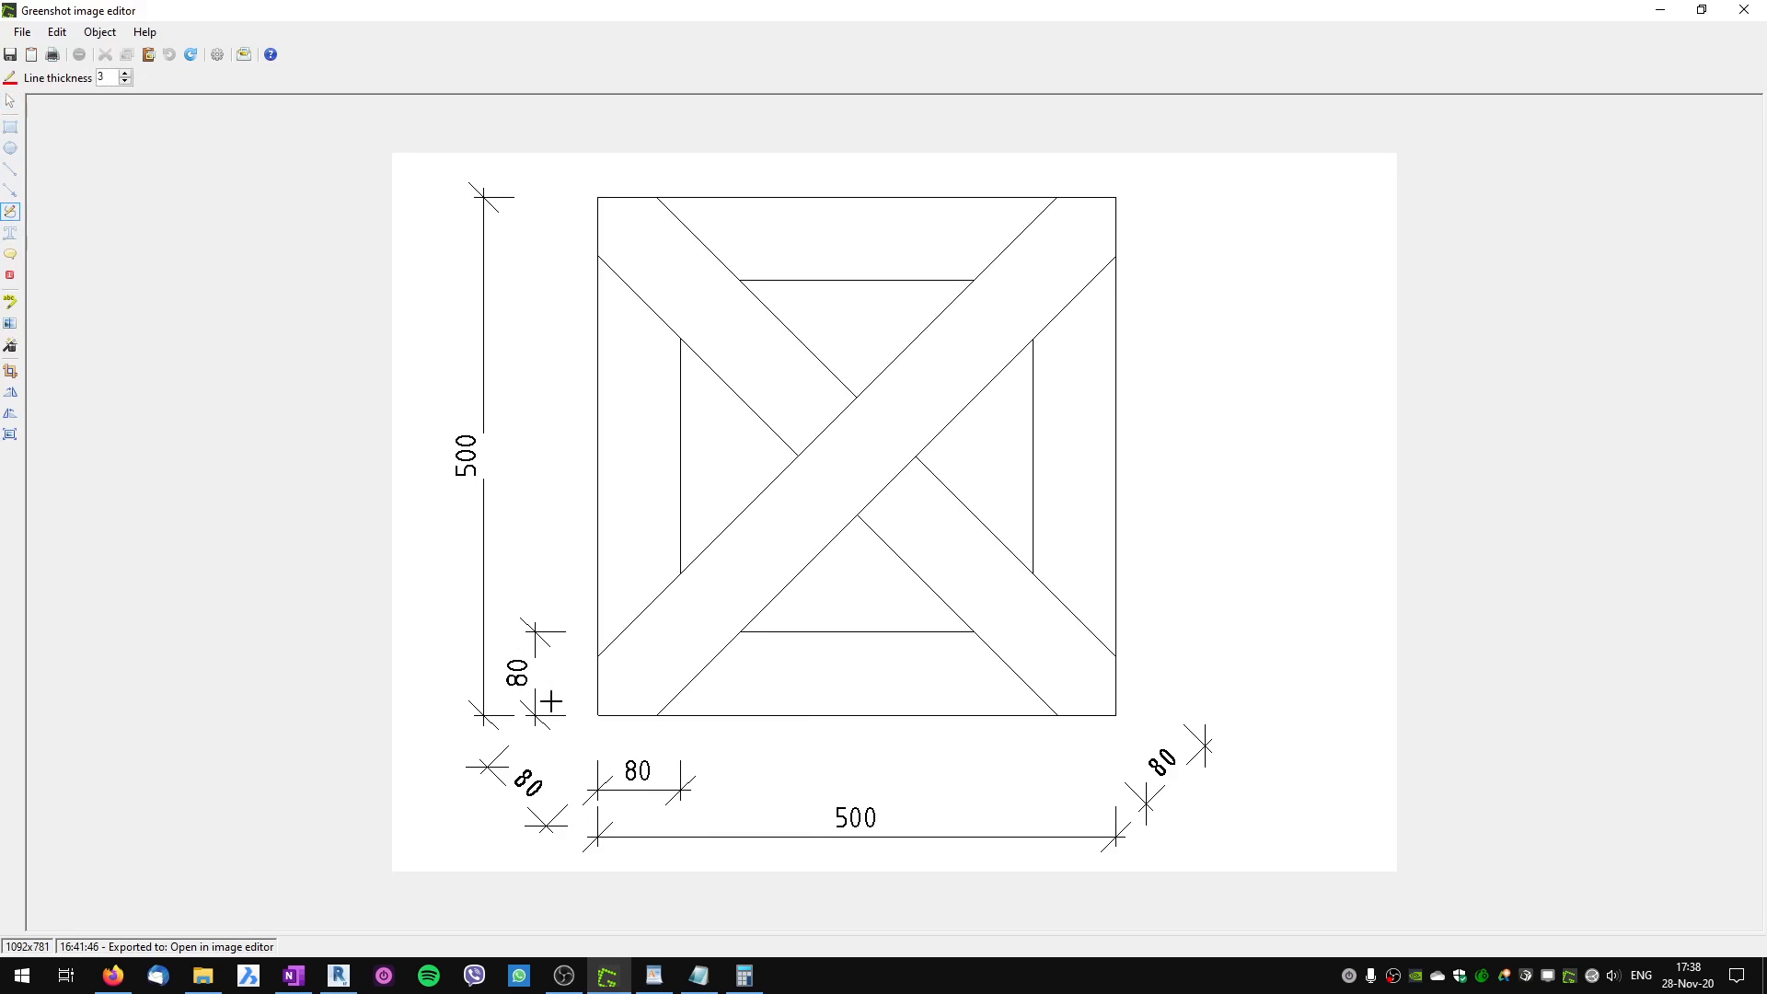
drag(597, 654, 1056, 199)
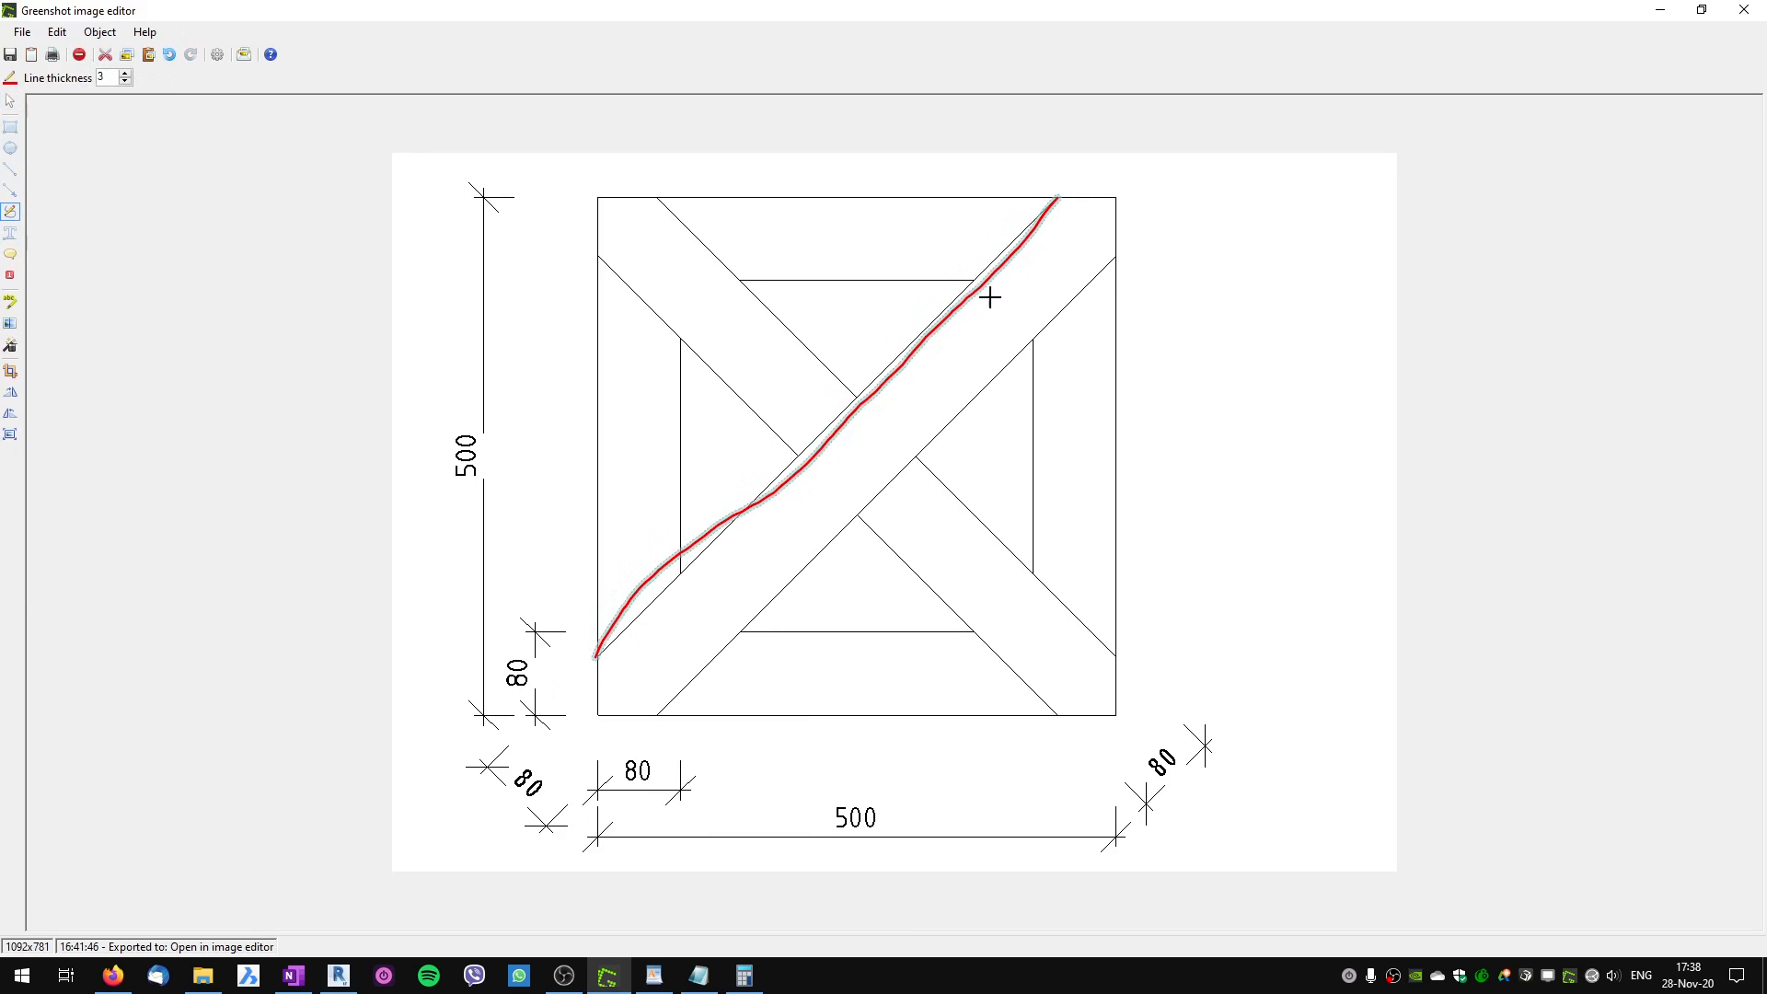
mouse_move(806, 563)
mouse_down()
mouse_move(829, 584)
mouse_move(810, 561)
mouse_up()
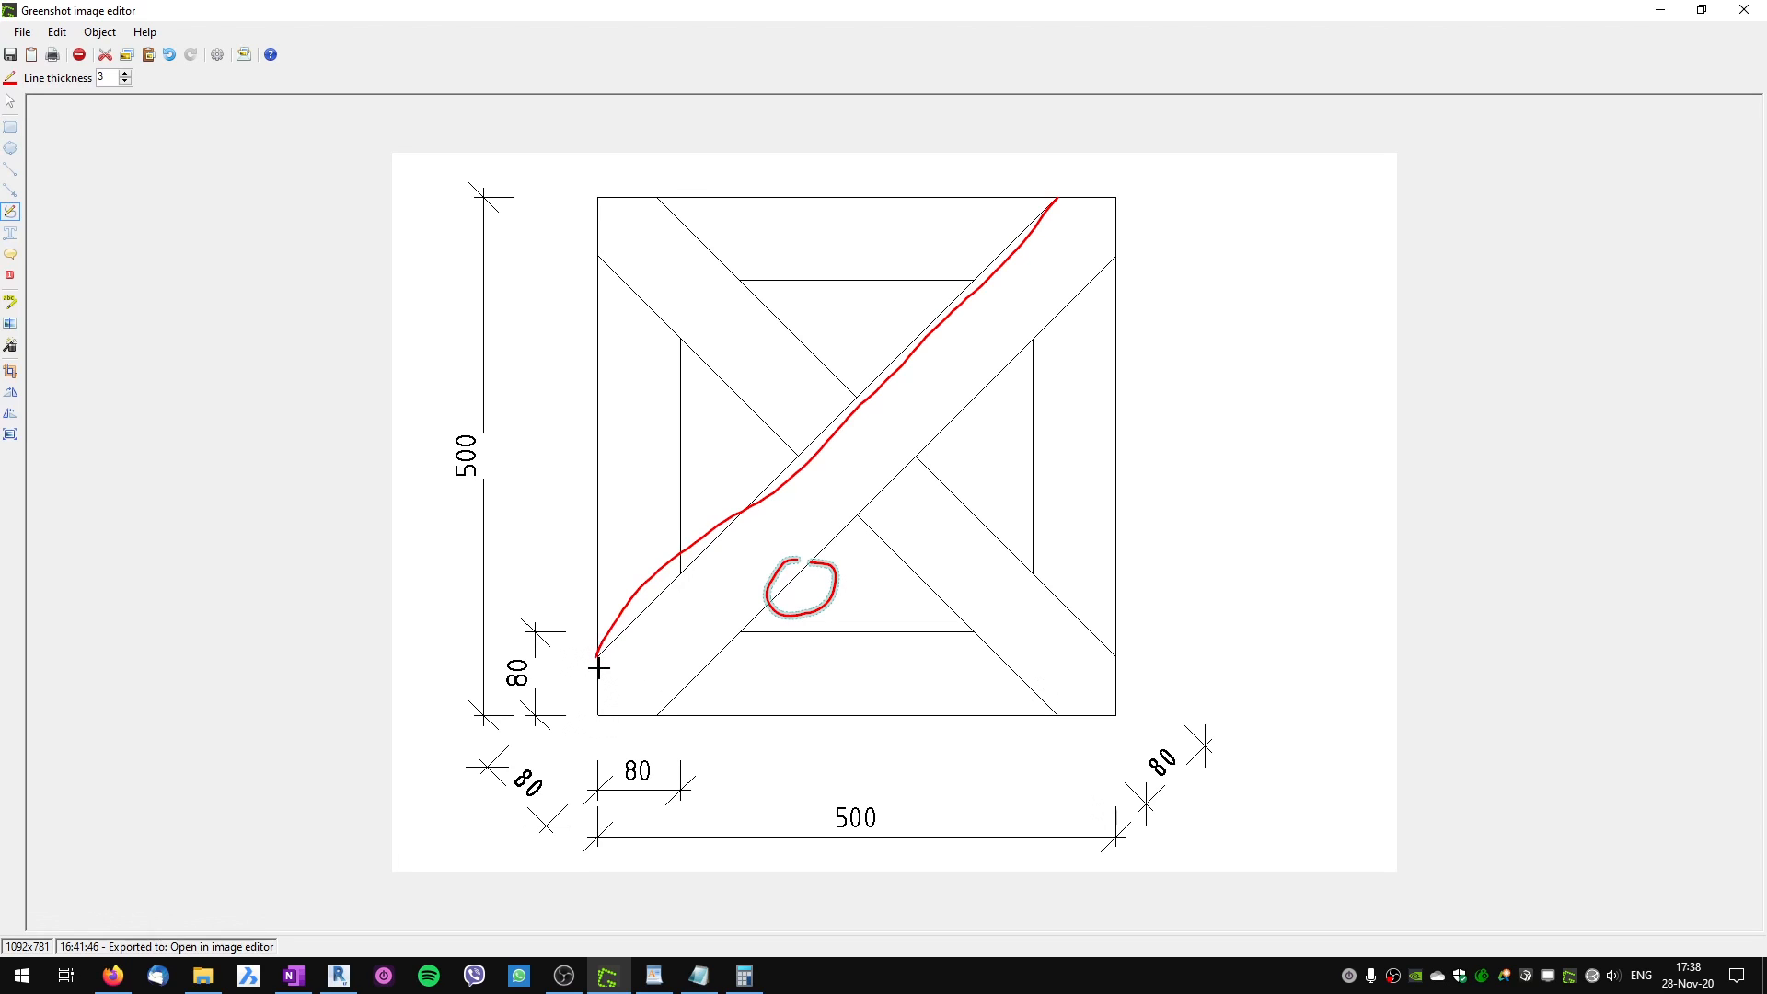
In WordPad, duplicate the 45° cross line definition onto a new line directly below it.
key(alt+Tab)
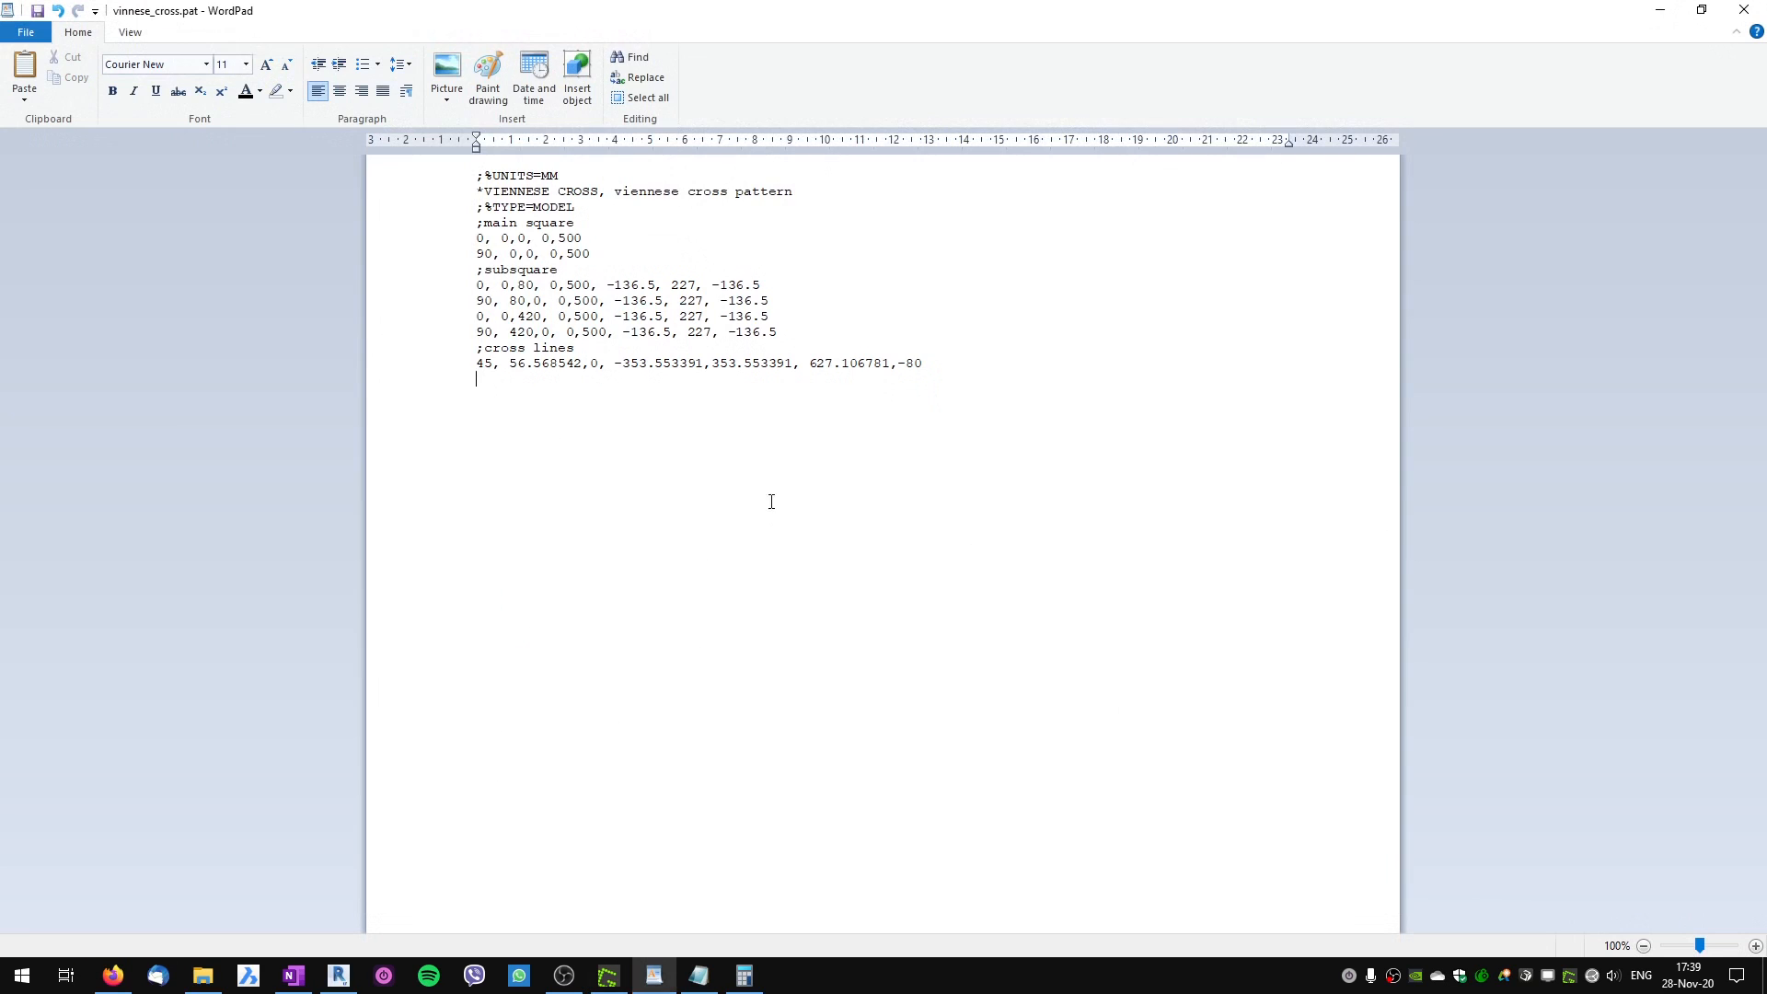
drag(933, 363, 468, 369)
click(955, 364)
key(Return)
key(ctrl+v)
key(Return)
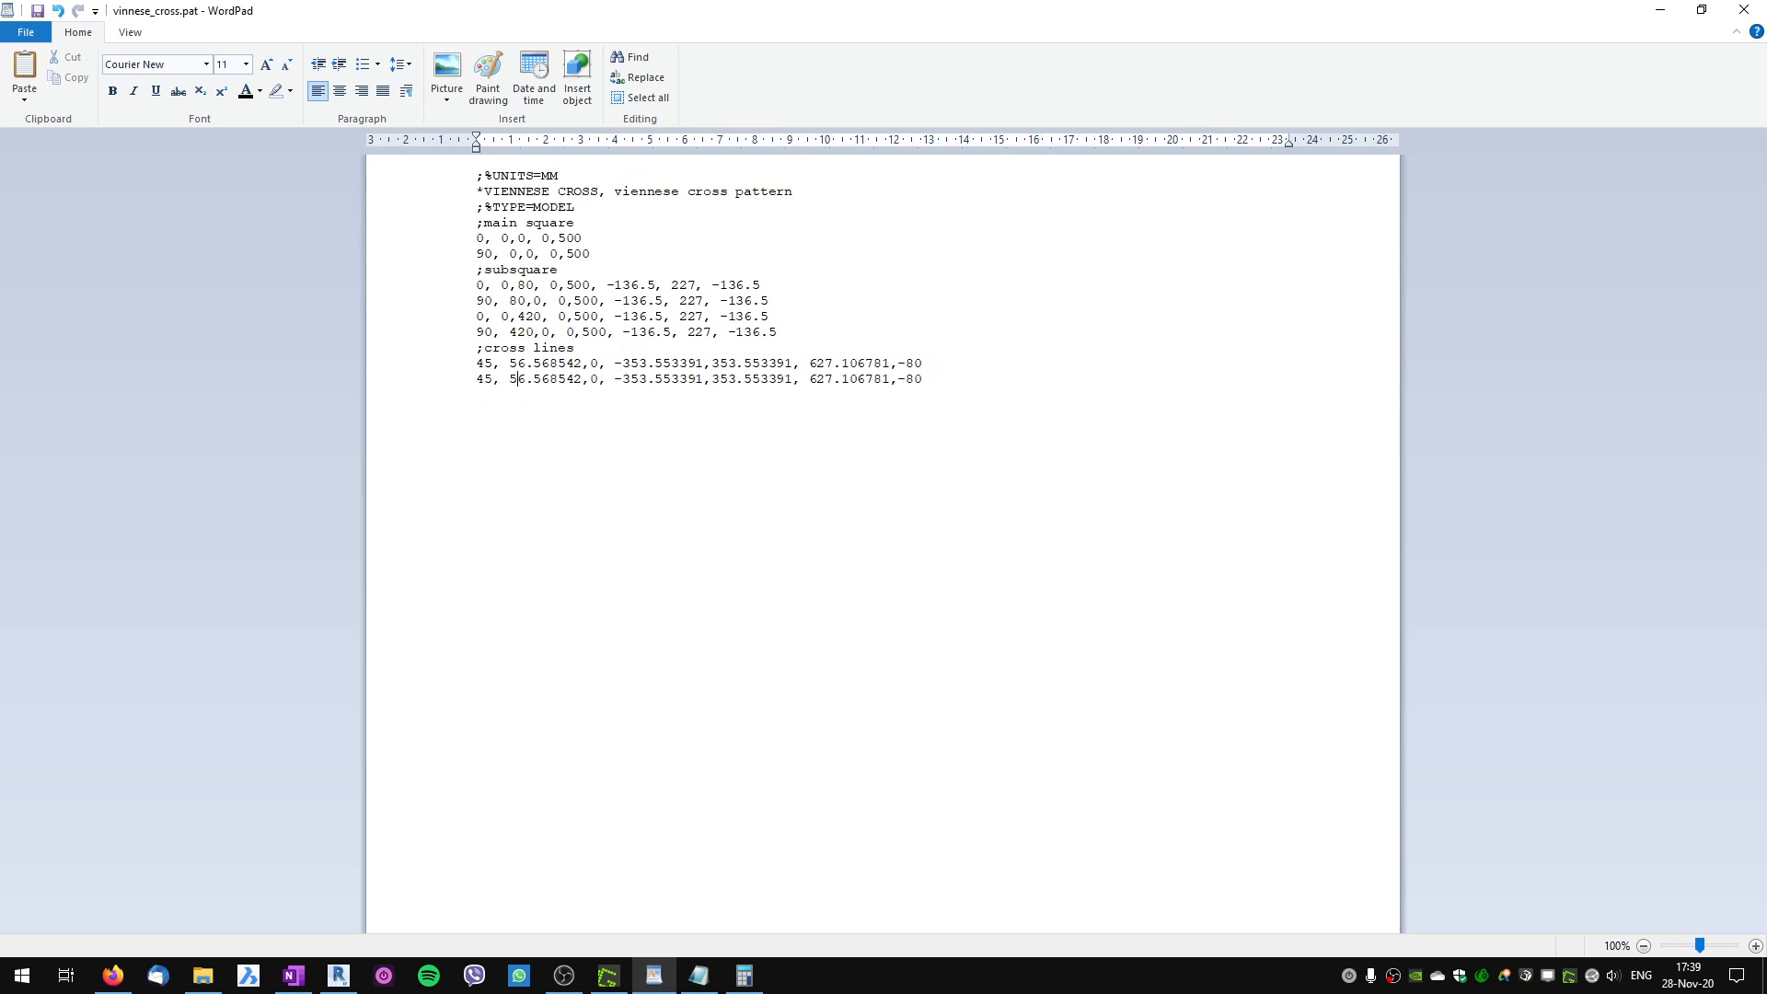
Set the duplicated 45° line's origin to 0,56.568542 and save the .pat file as text only.
drag(509, 379, 582, 379)
key(Delete)
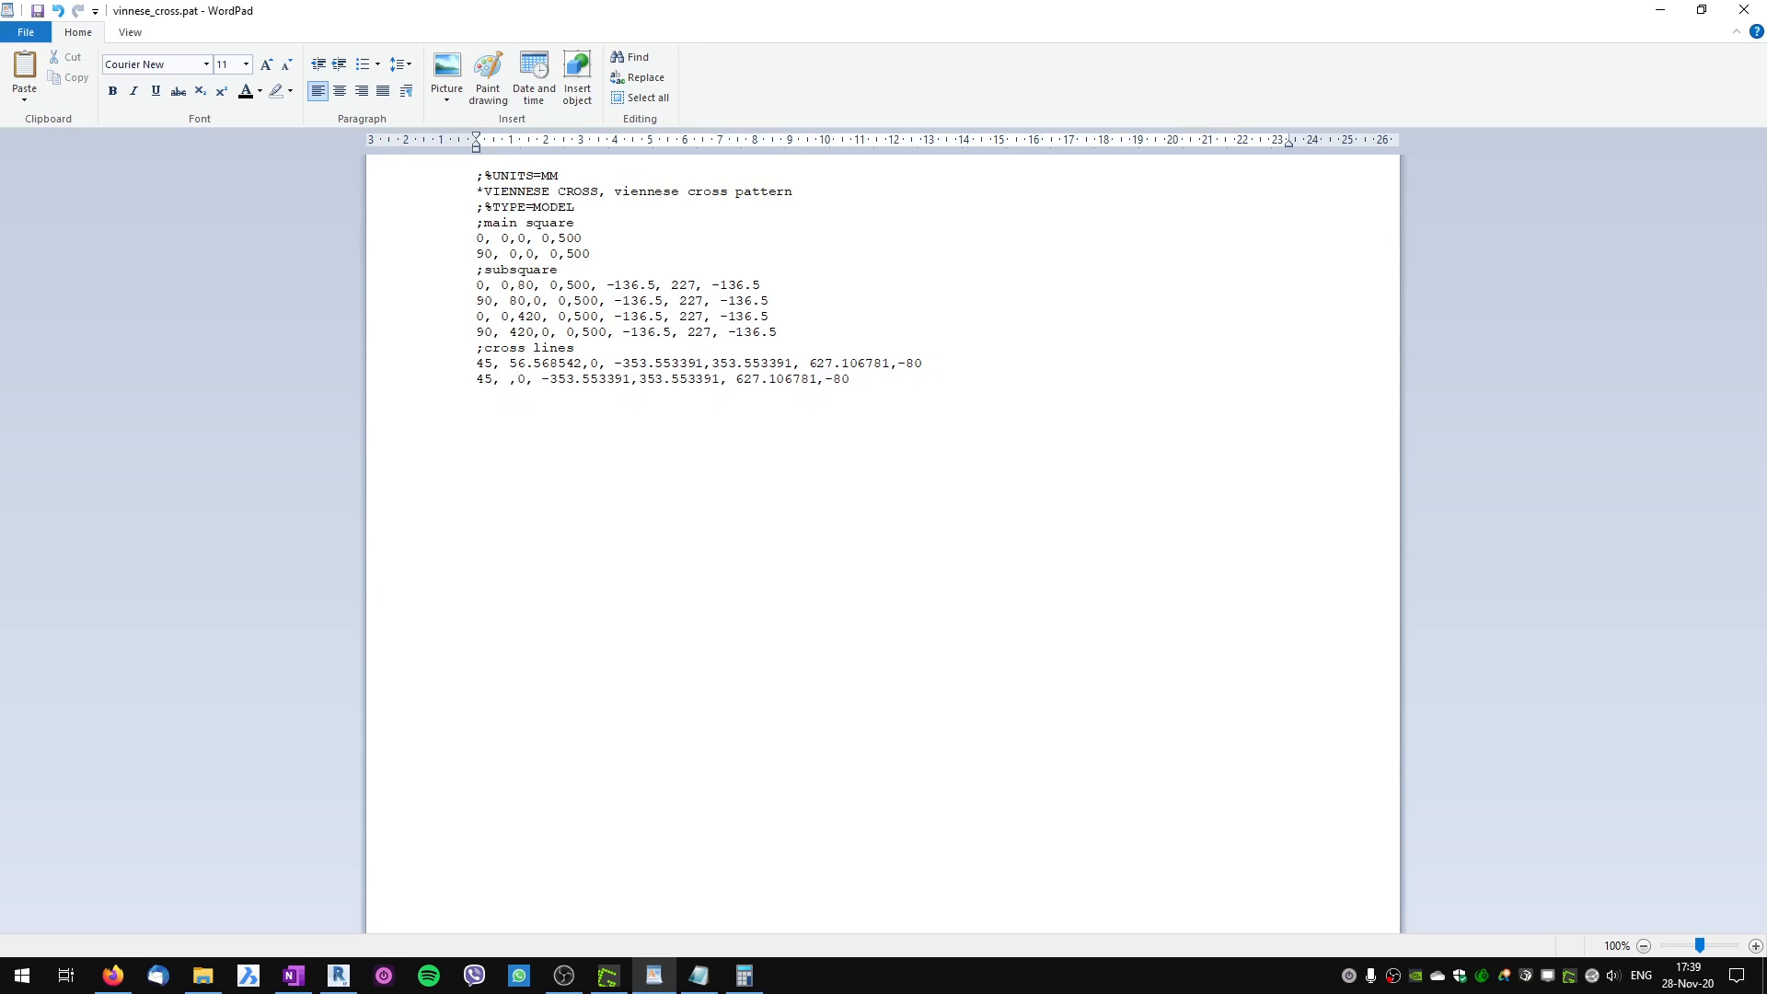
key(Delete)
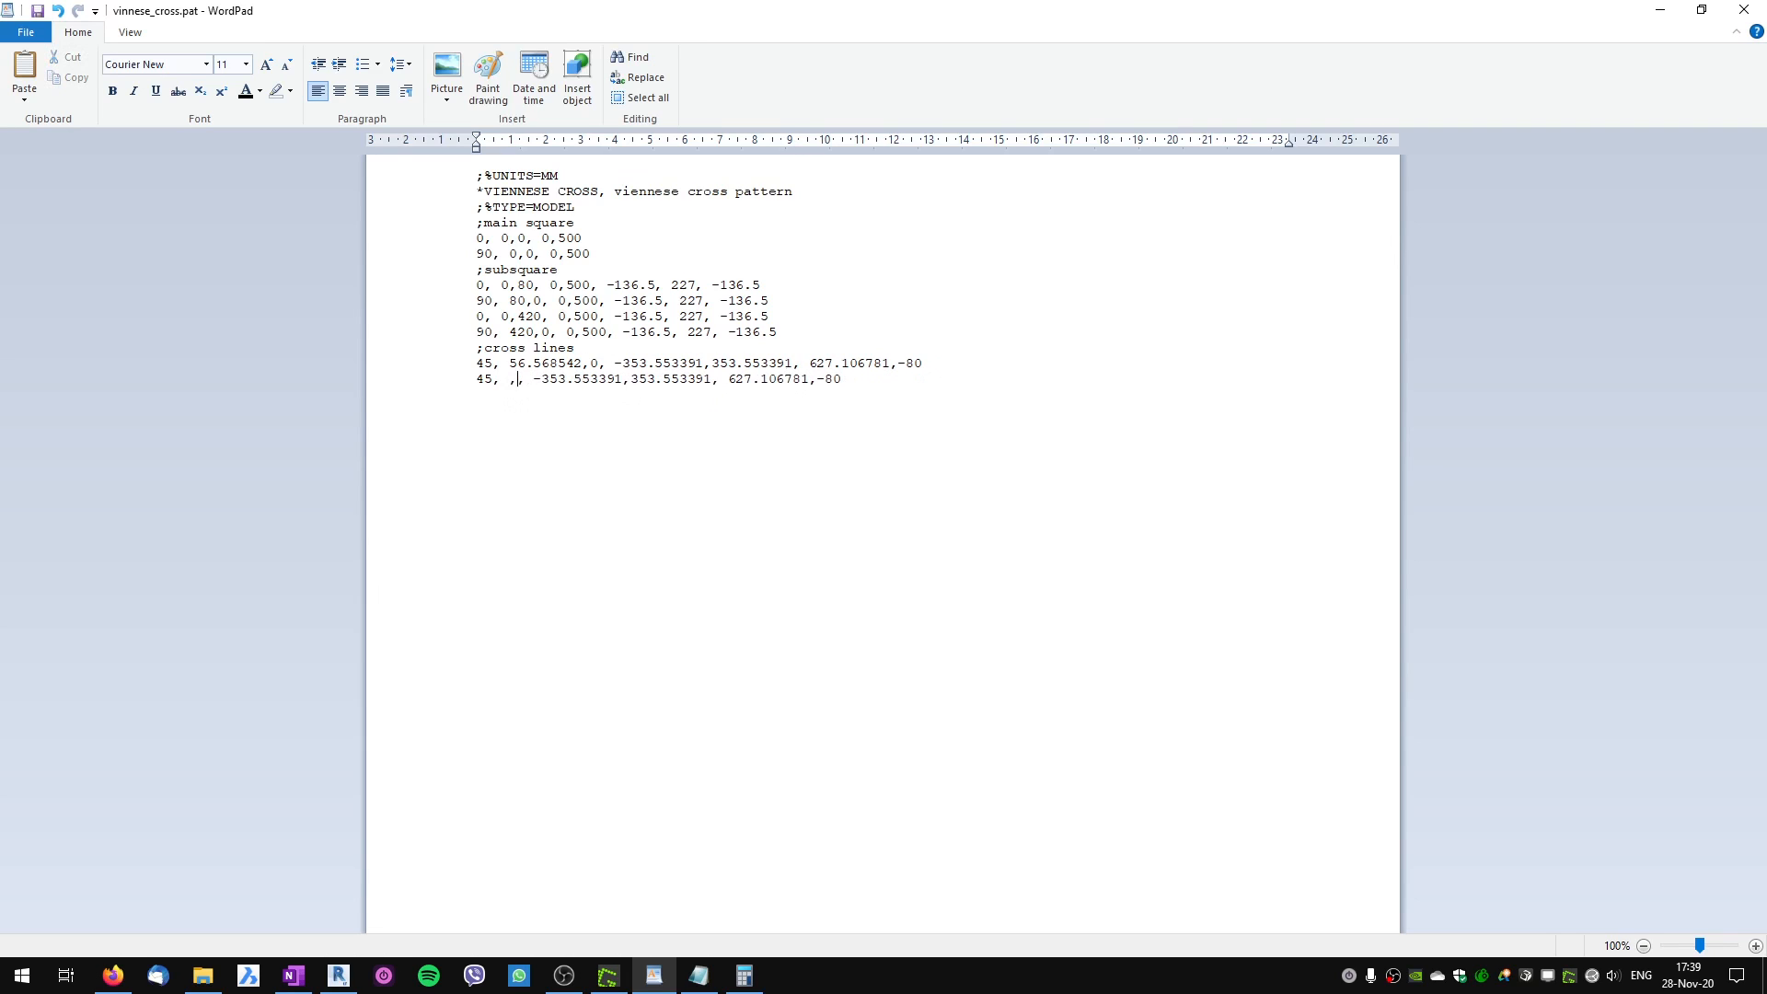
key(ctrl+v)
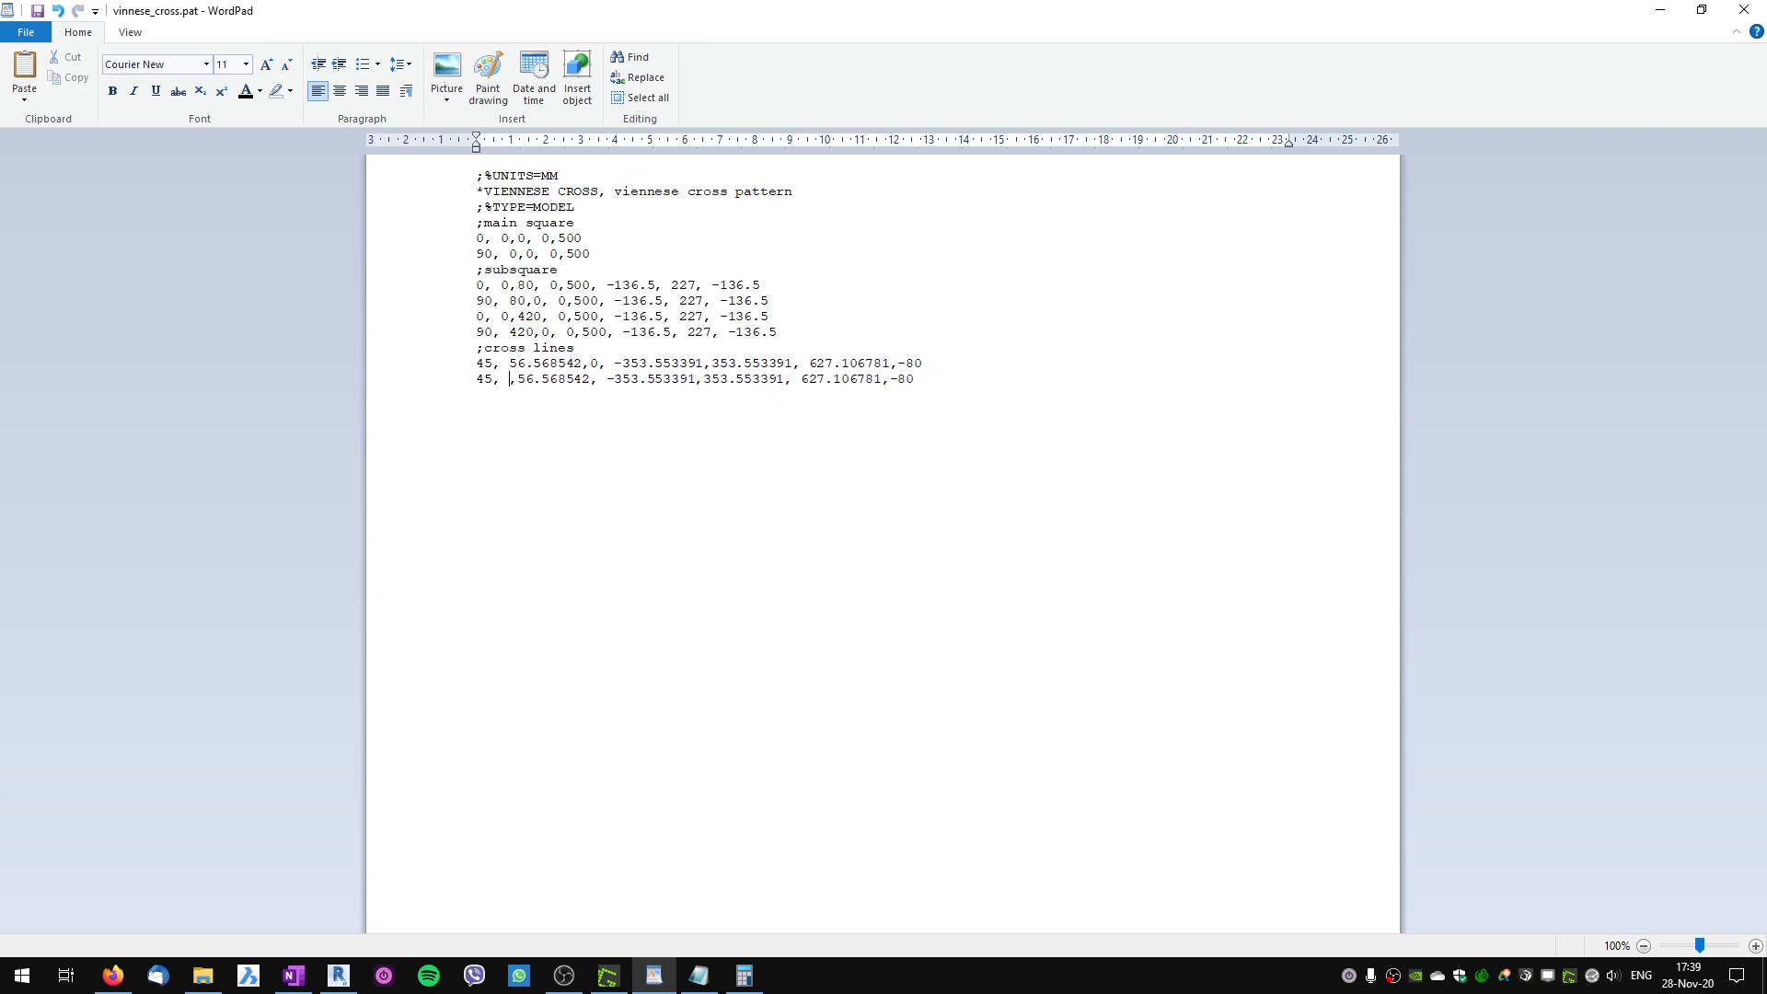
text(0)
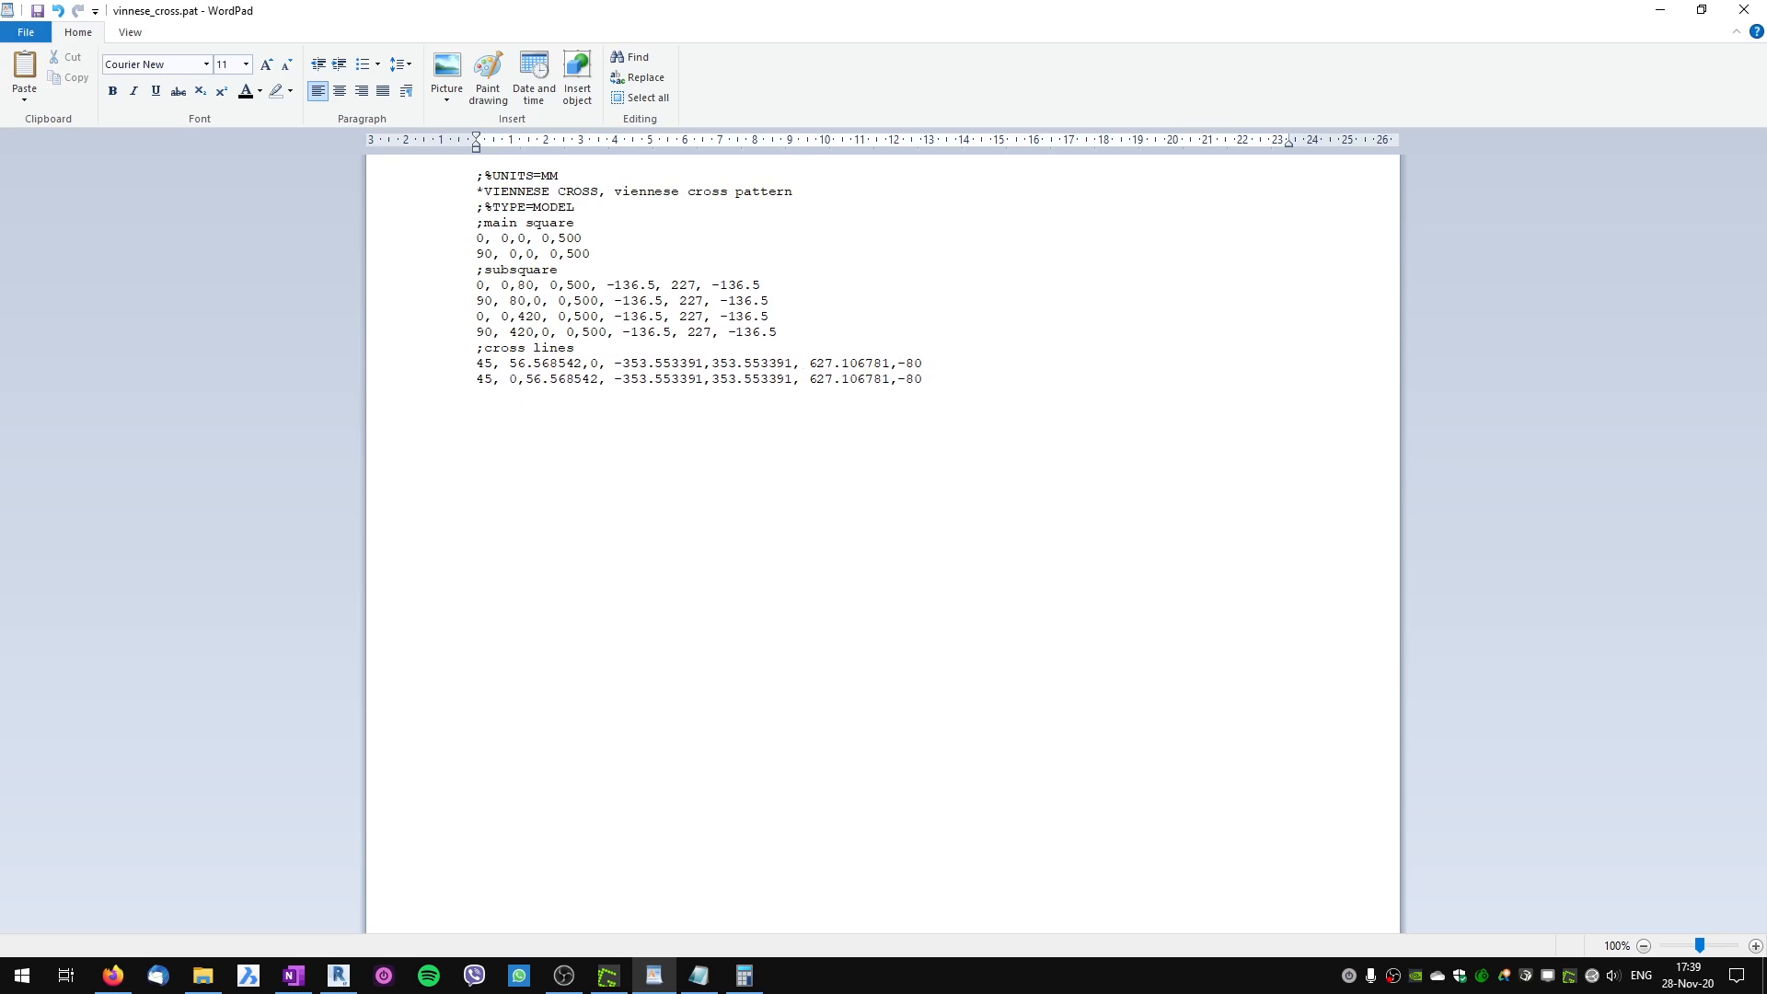
key(ctrl+s)
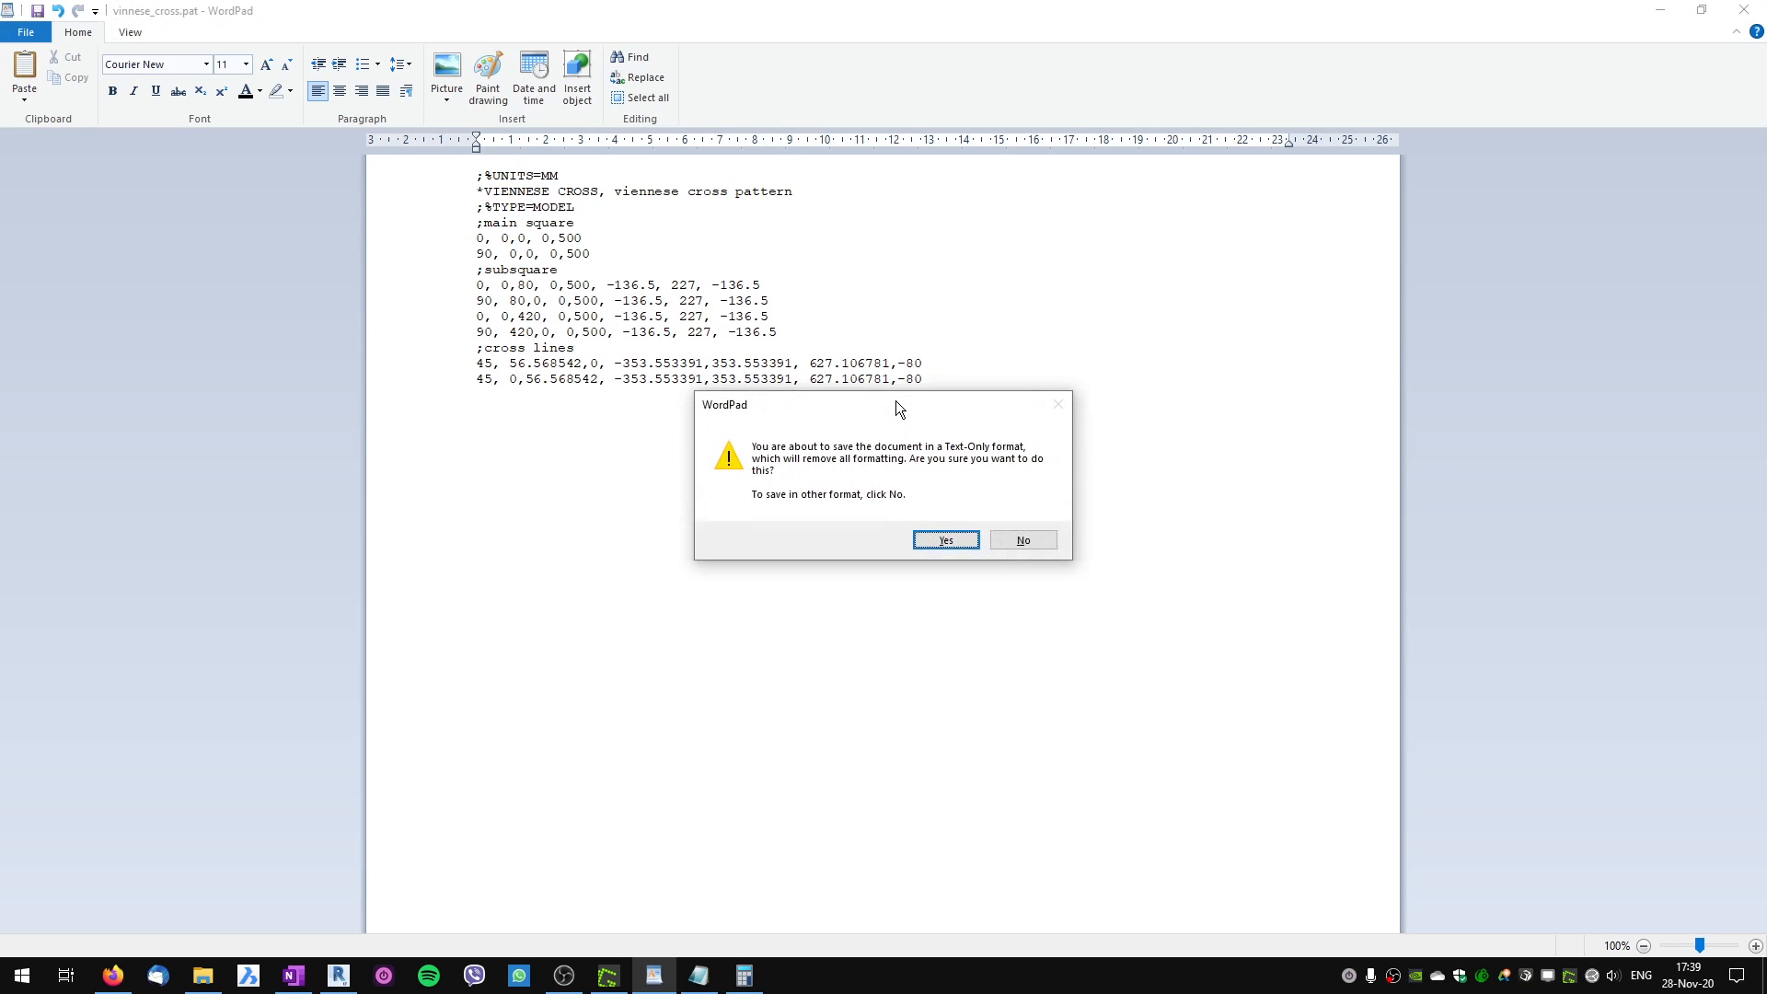
click(940, 544)
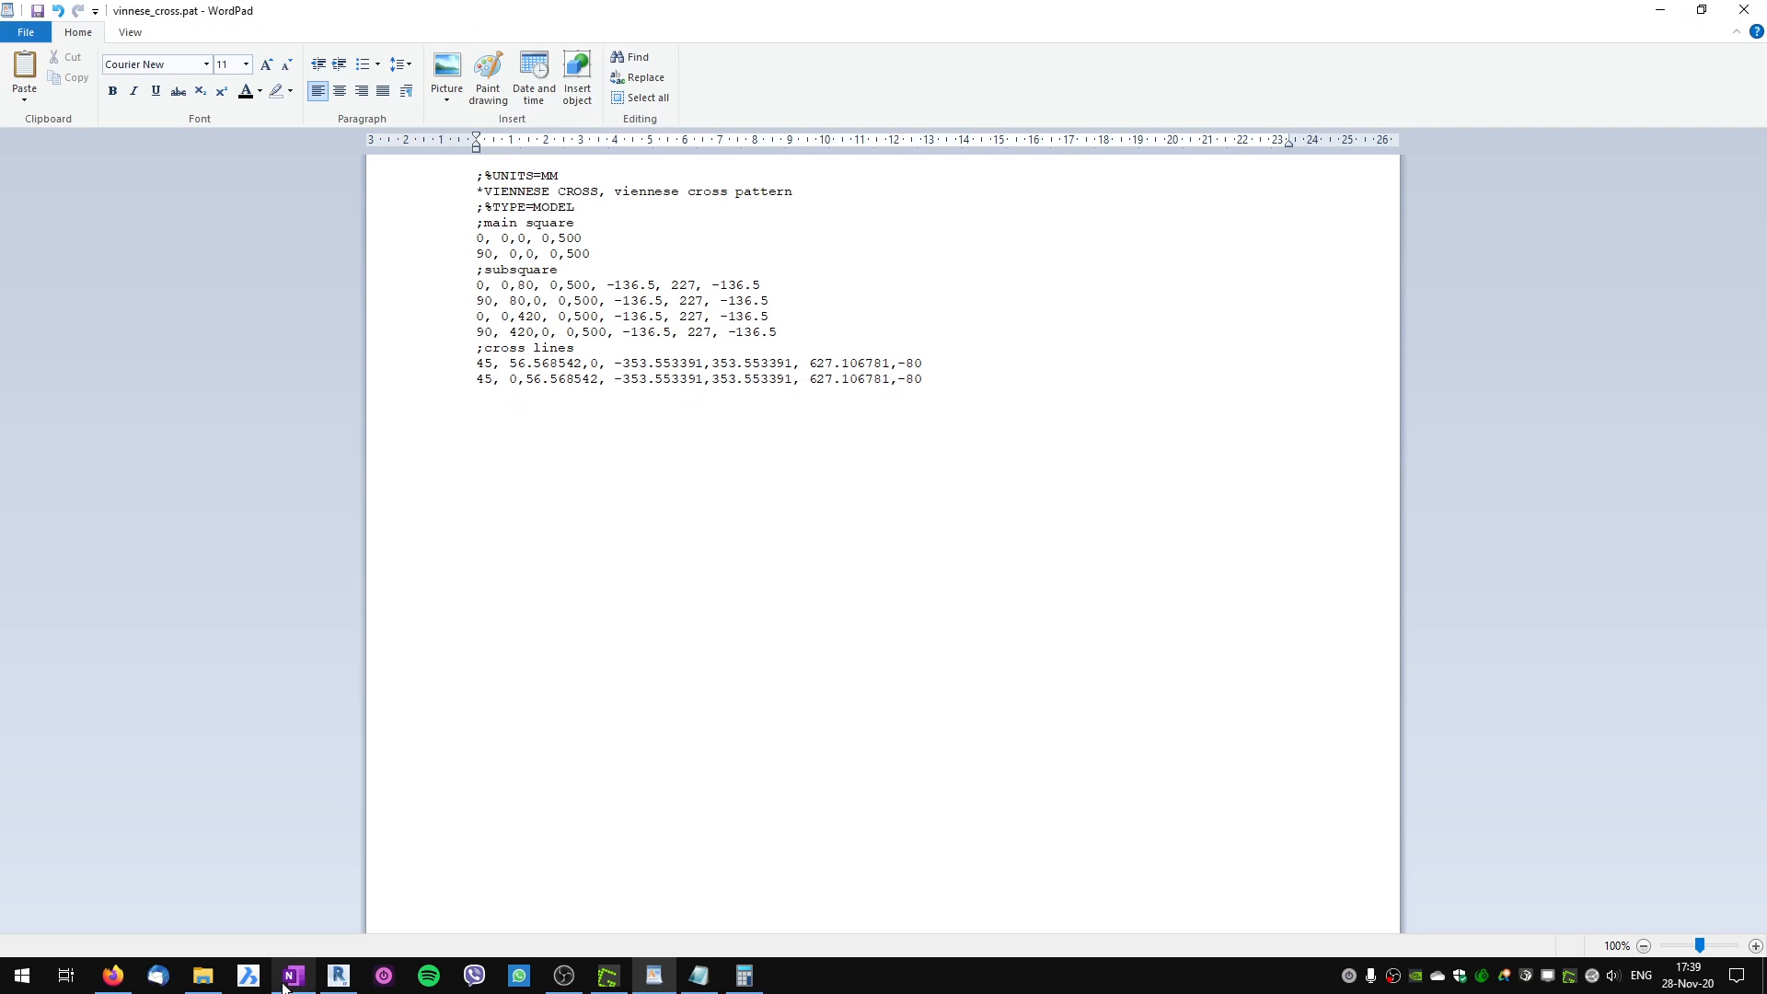
In Revit, reimport the updated .pat file with the second 45° line into the viennese cross material's VIENNESE CROSS foreground surface pattern.
click(338, 975)
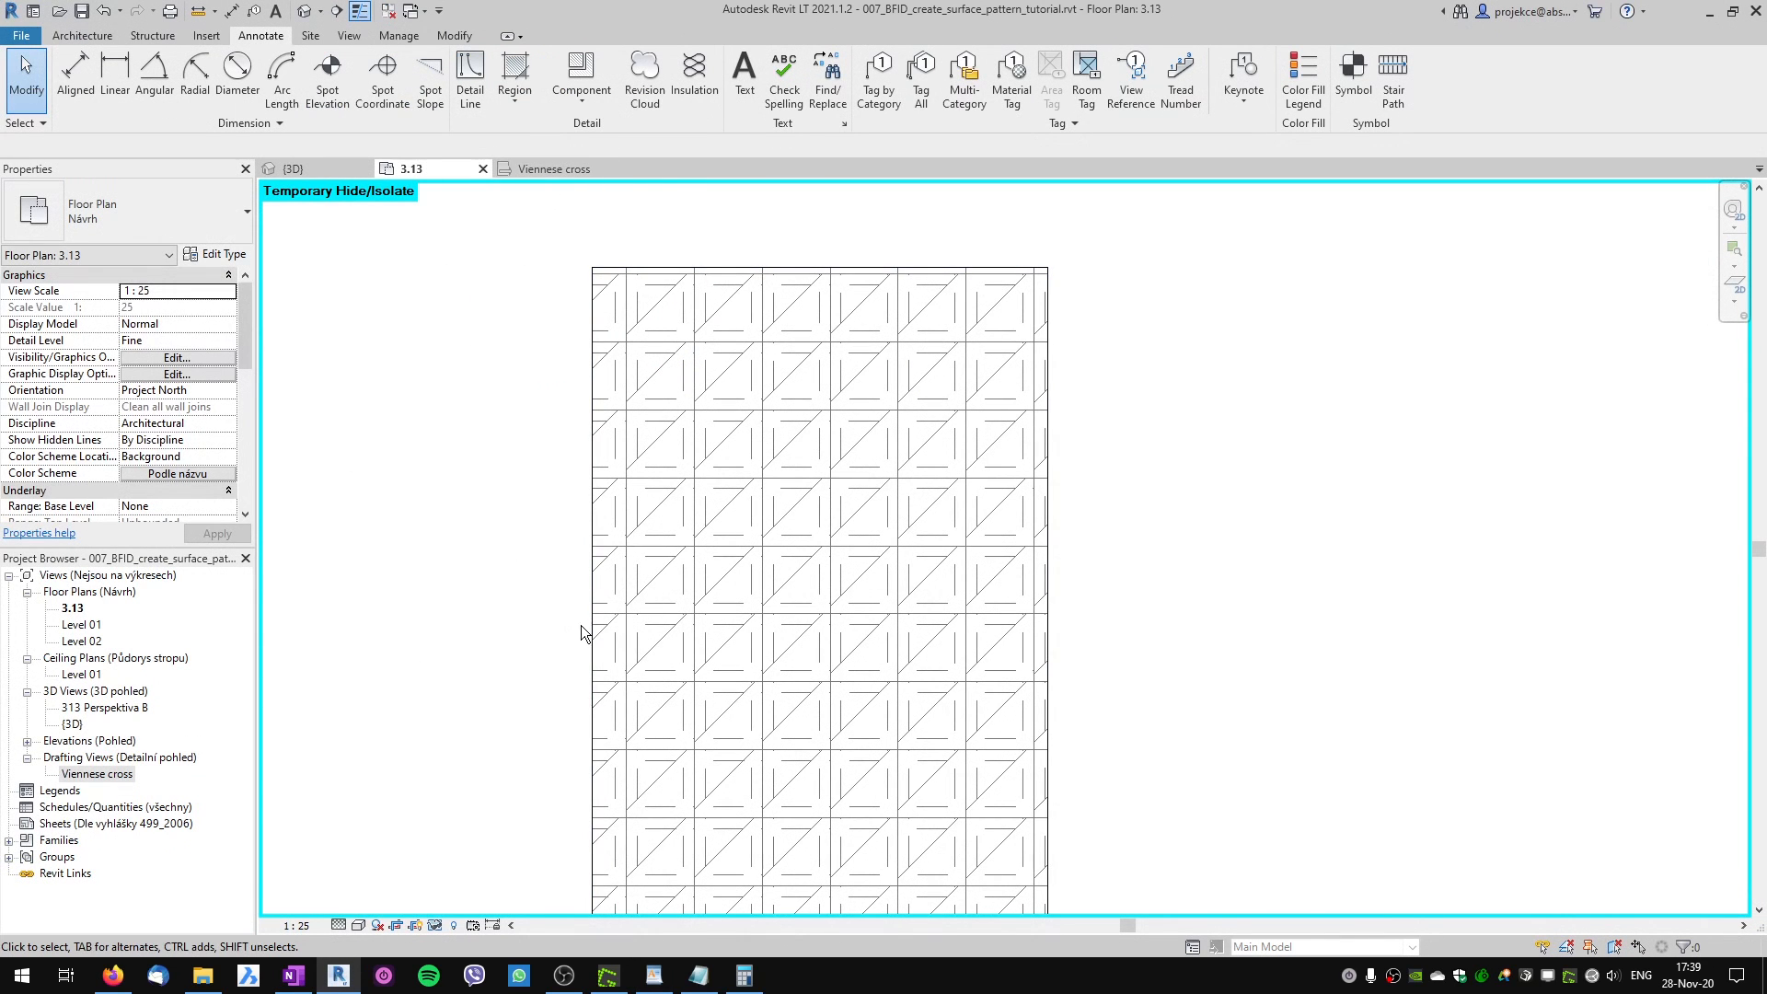
key(m)
key(a)
key(t)
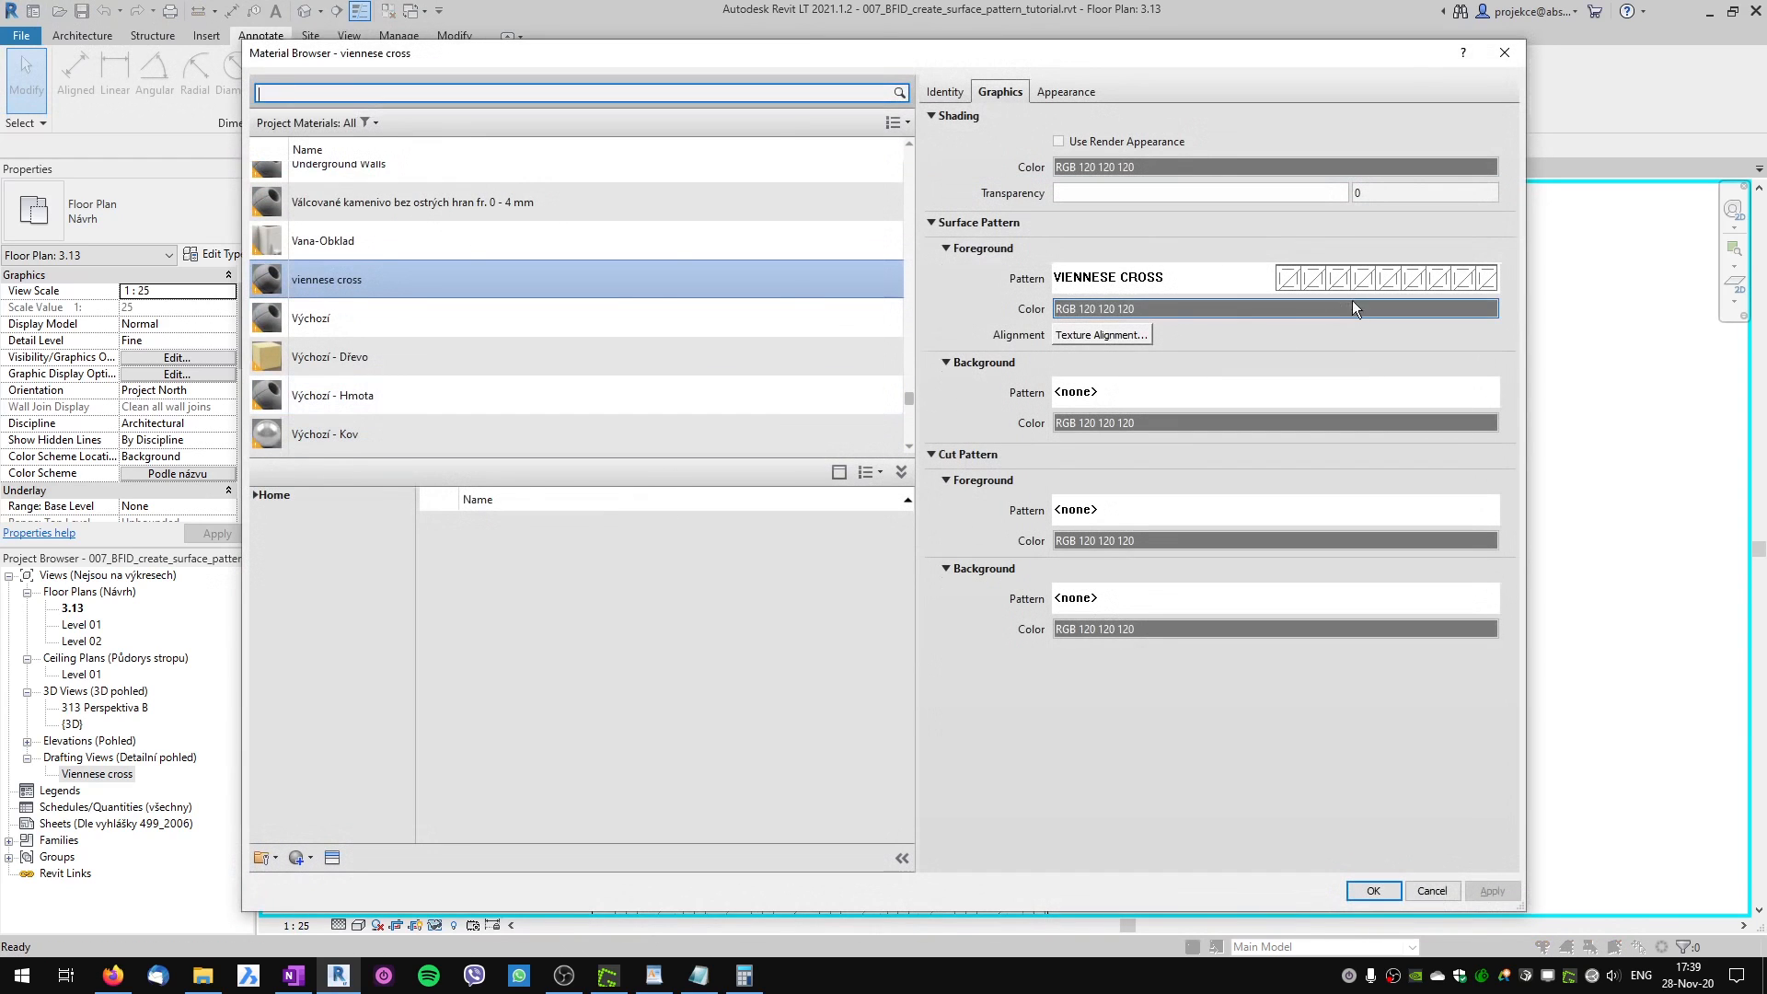
click(1349, 279)
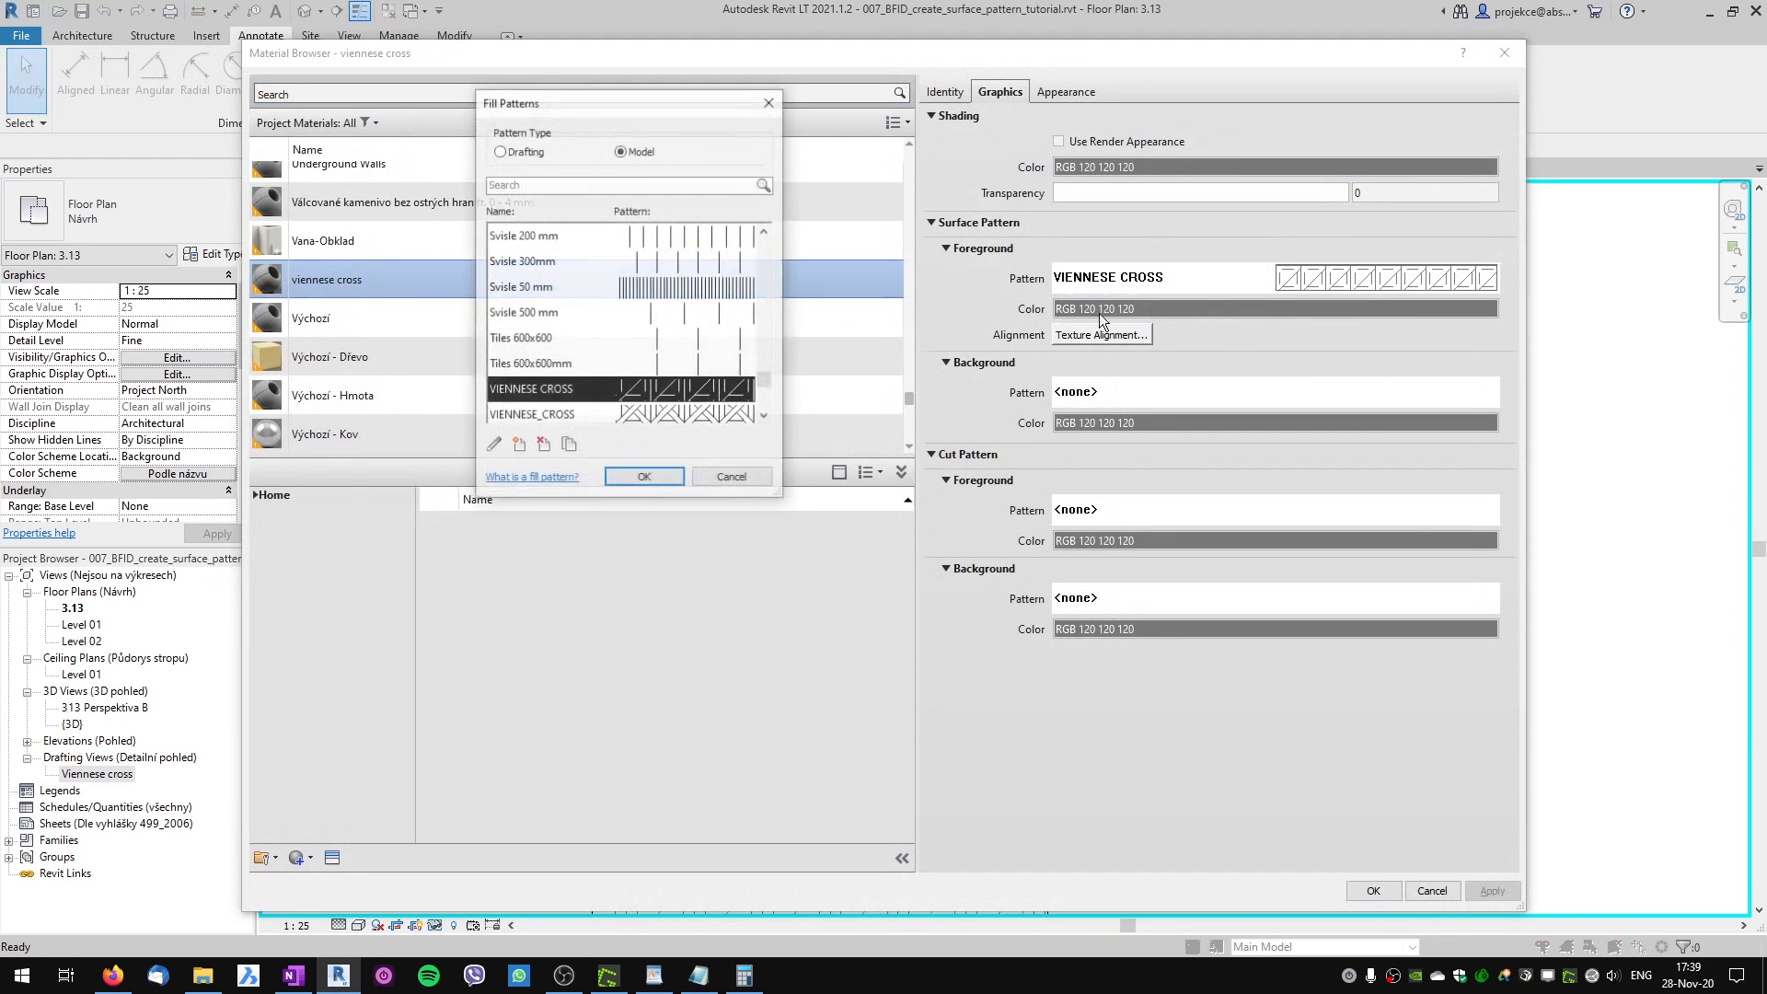
click(494, 446)
click(709, 345)
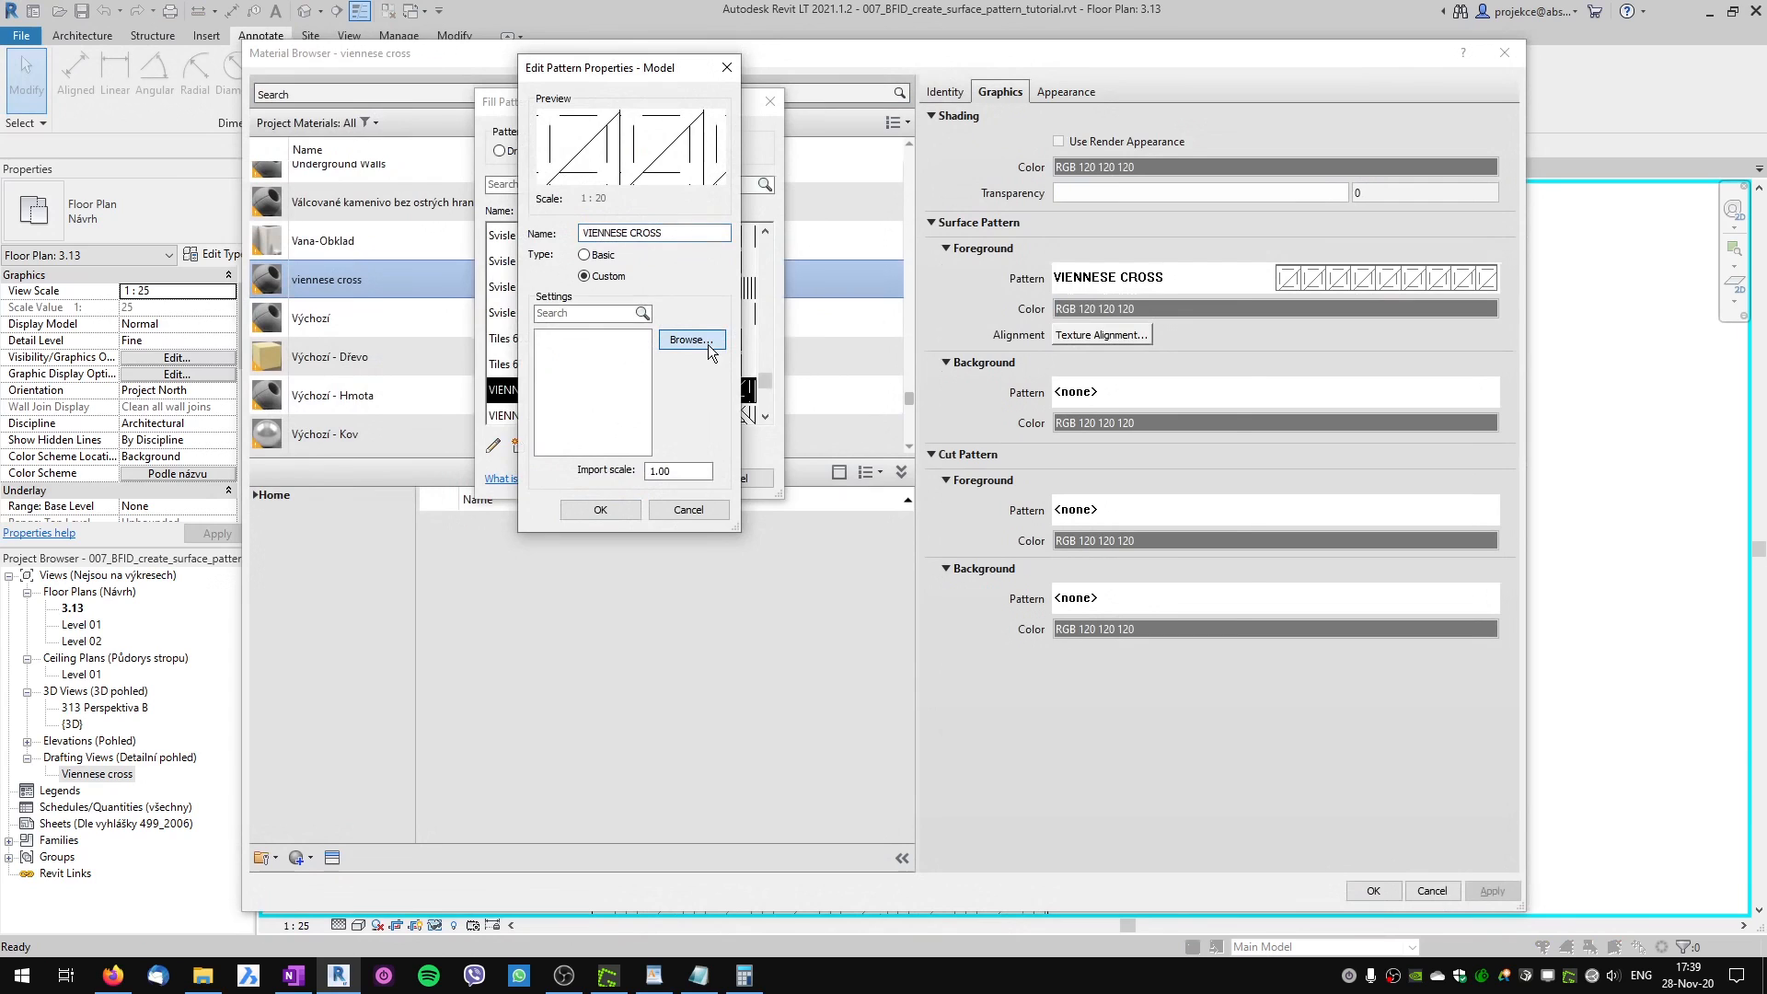
double_click(730, 451)
click(661, 487)
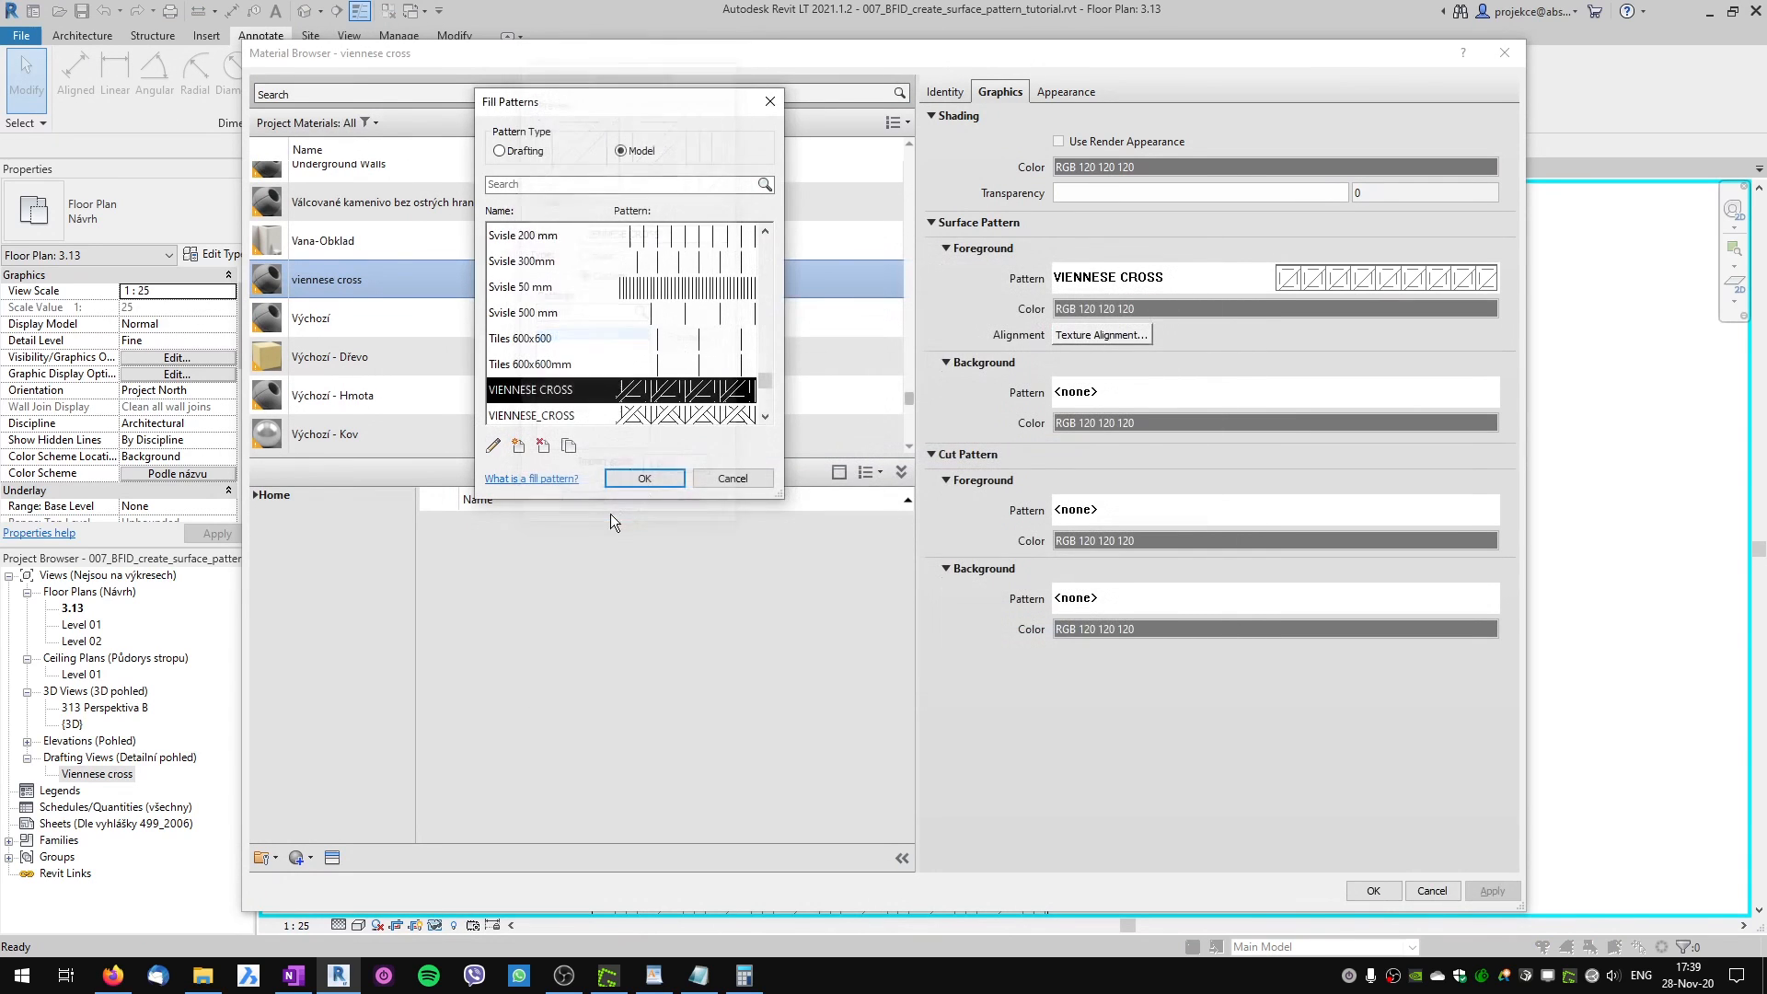
click(644, 477)
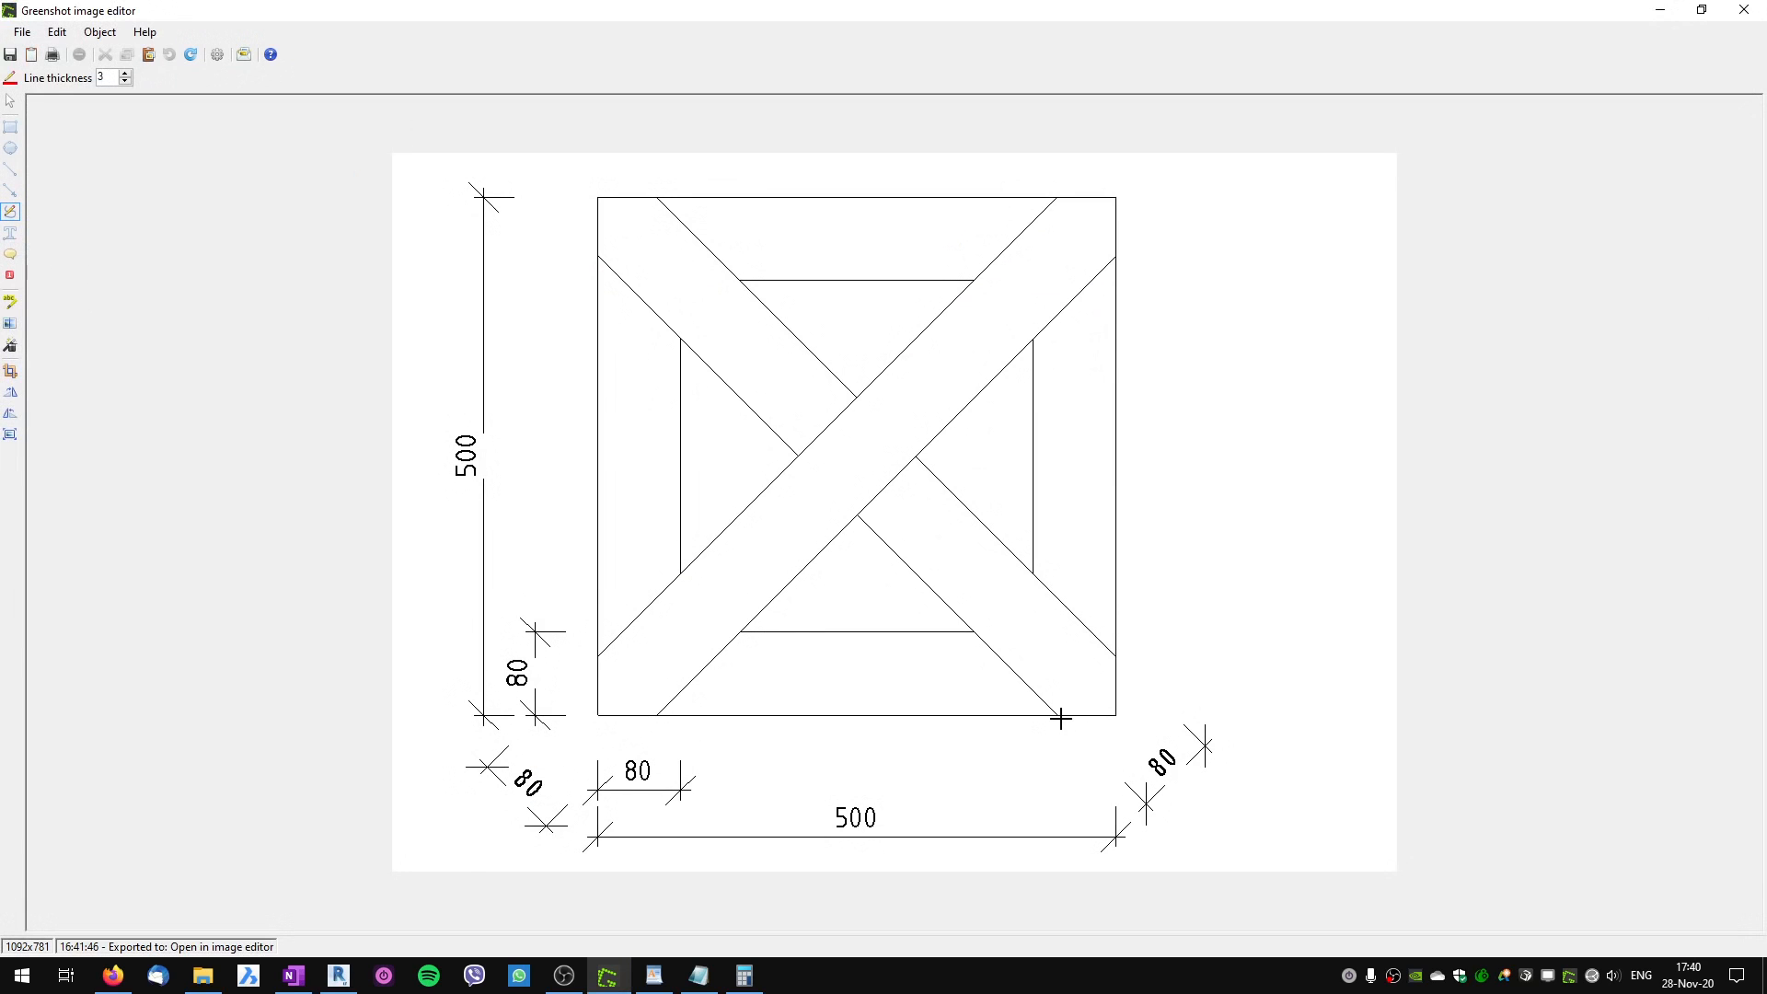
In the Greenshot image editor, trace the two visible parts of the lower falling diagonal freehand, plus a short extension beyond the square's upper-left side.
drag(1061, 718, 598, 254)
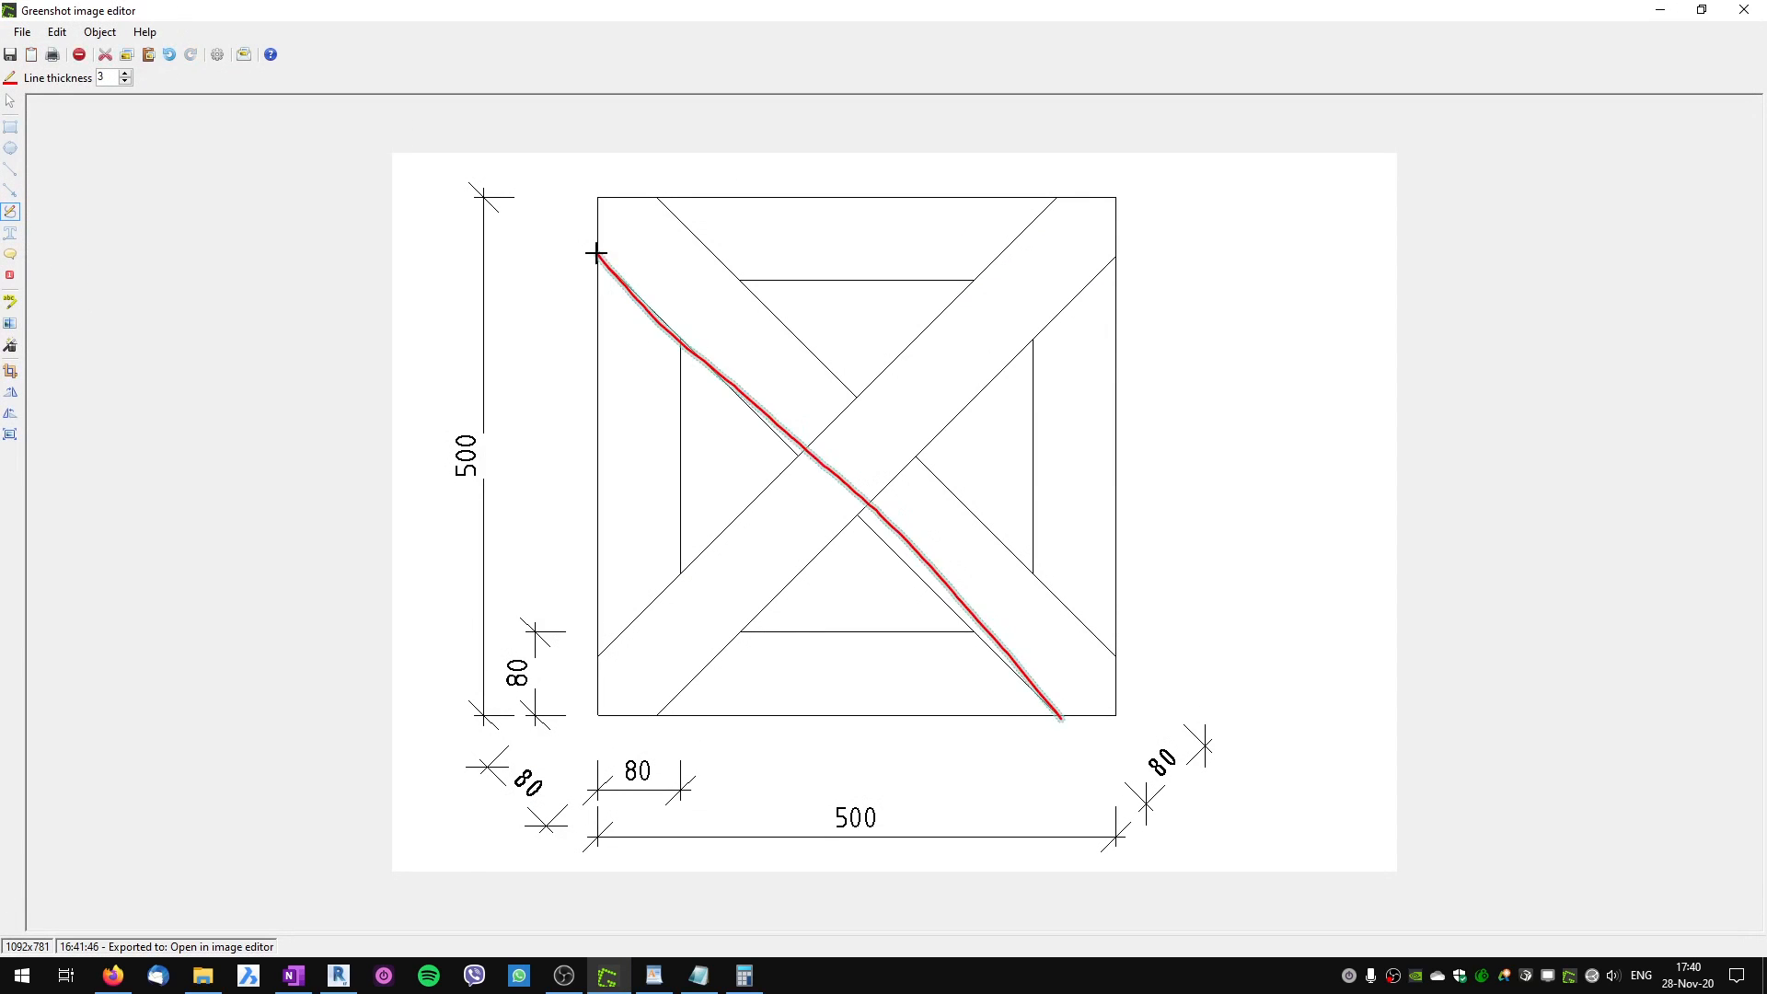
key(ctrl+z)
drag(1058, 718, 871, 531)
drag(802, 460, 624, 273)
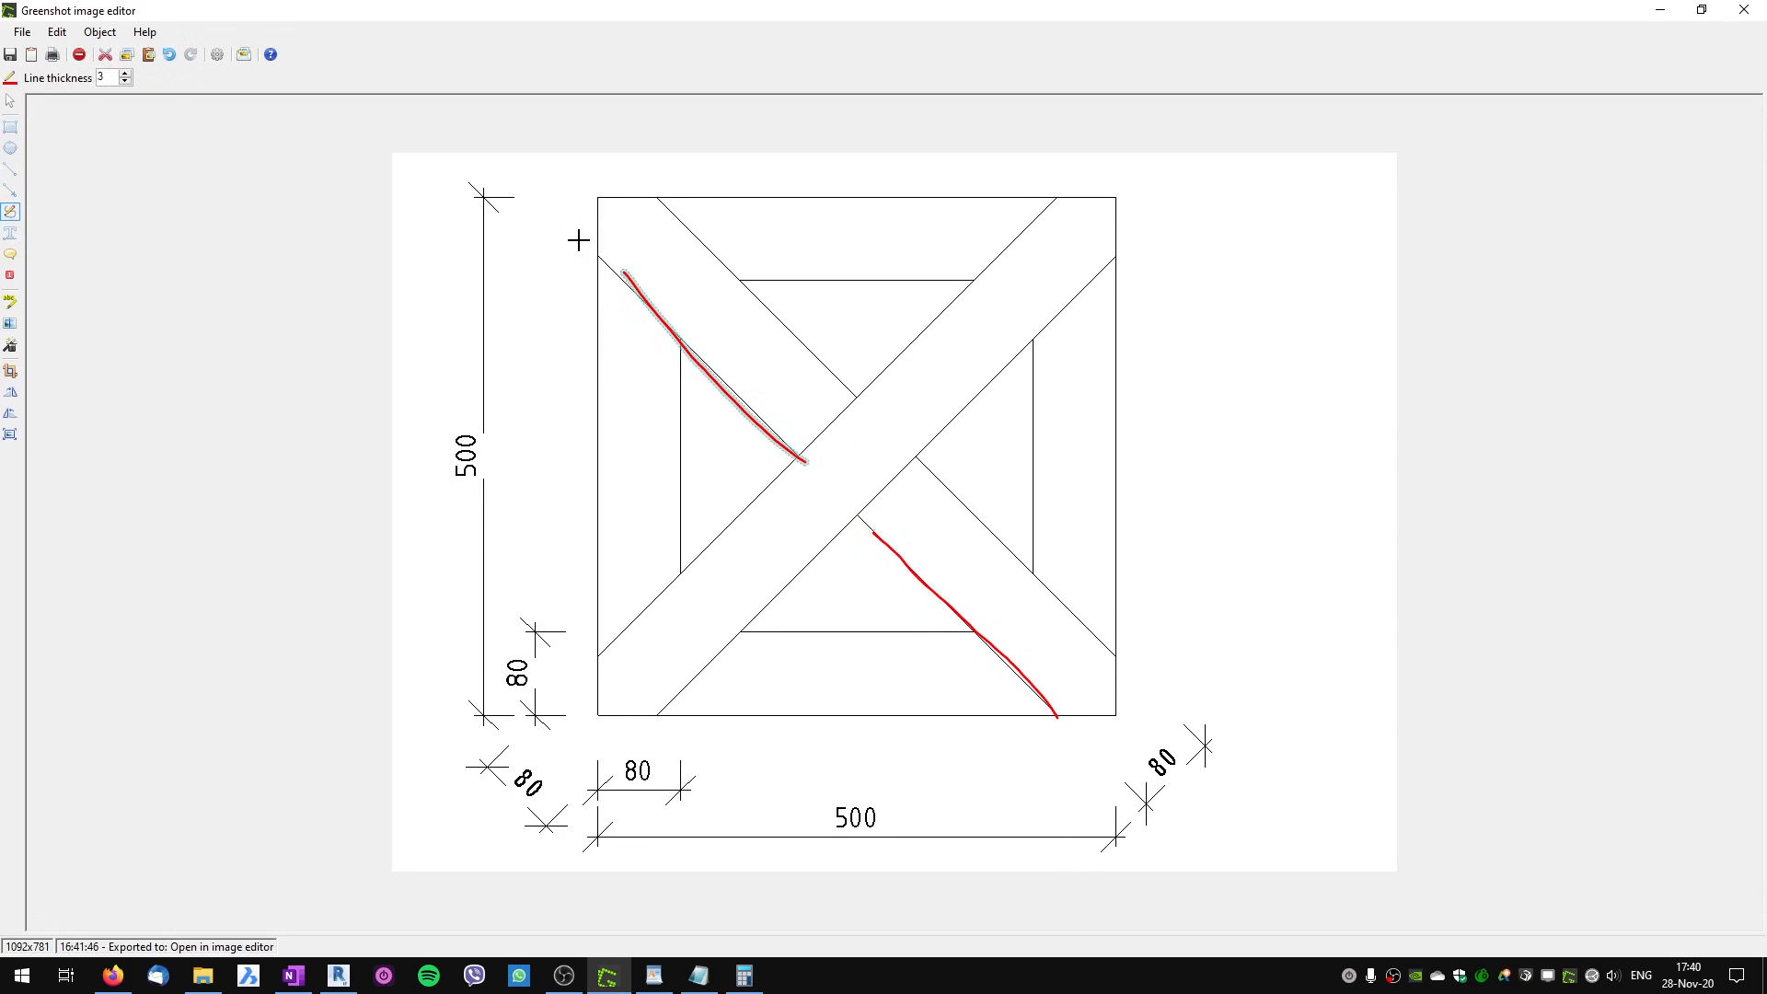
drag(547, 213, 598, 266)
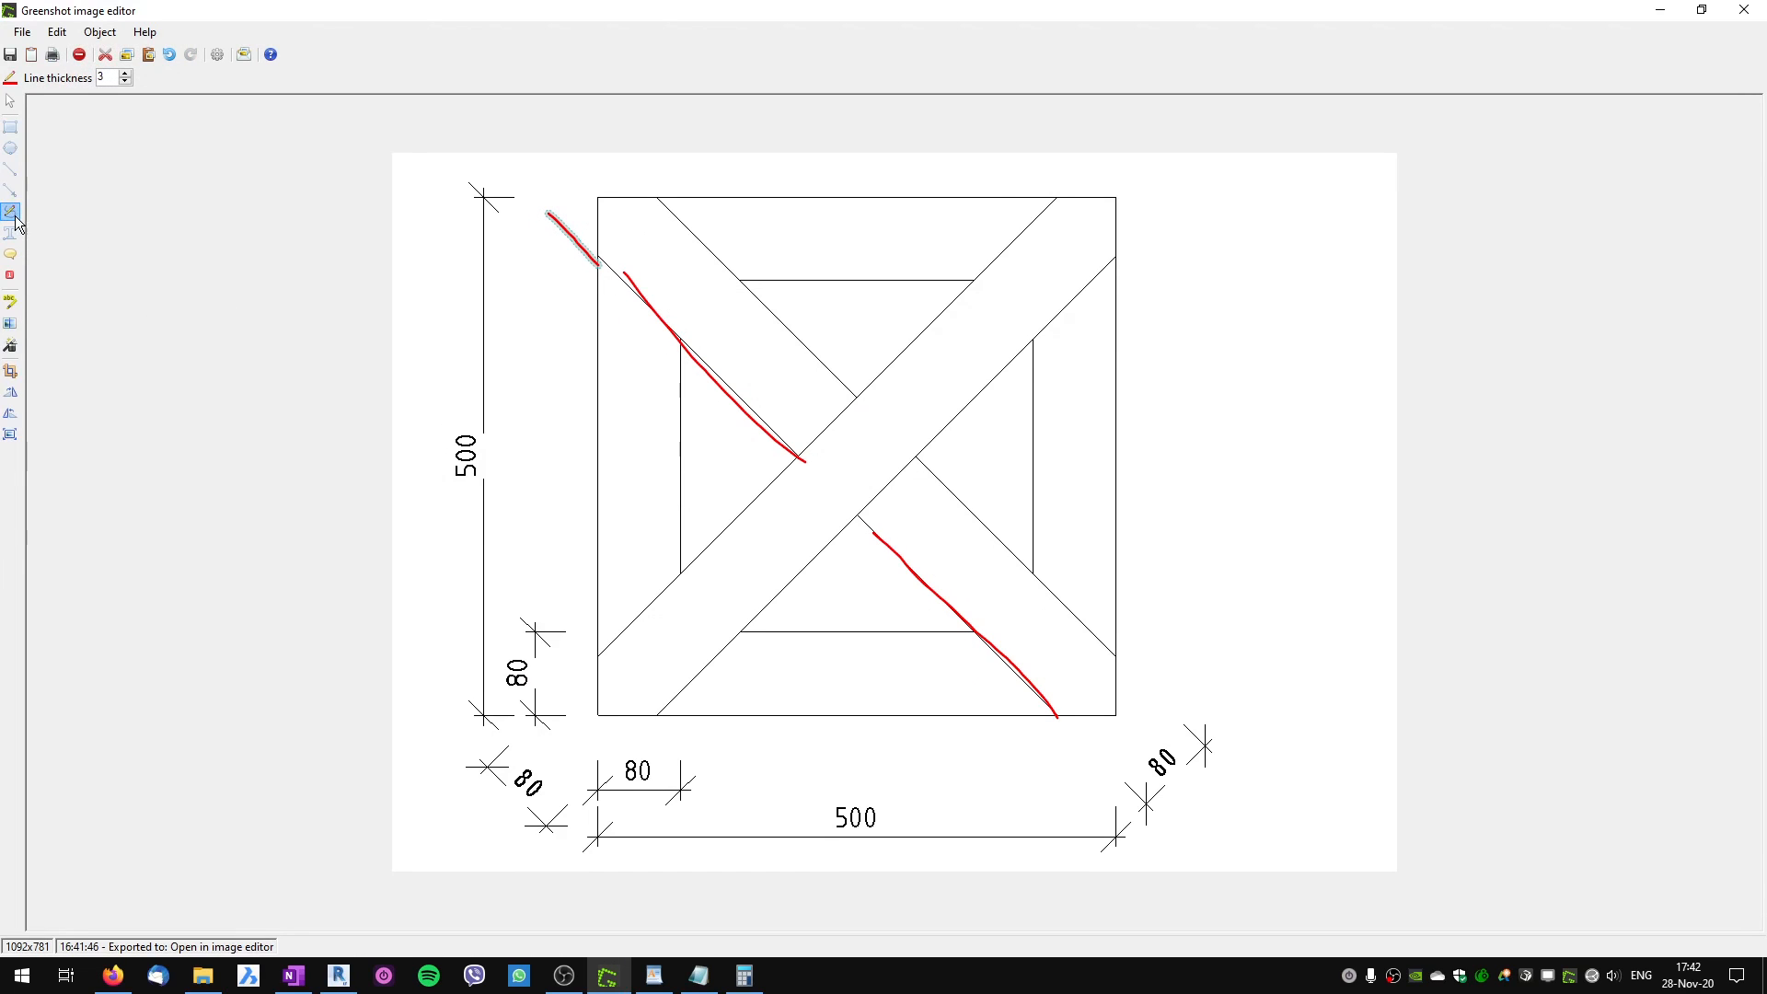
Draw a freehand angle arc with arrowheads beside the traced falling diagonal's lower end and label it 135.
click(13, 217)
mouse_move(1010, 666)
mouse_down()
mouse_move(1144, 643)
mouse_move(1183, 706)
mouse_move(1210, 699)
mouse_move(1044, 668)
mouse_up()
drag(1149, 629, 1196, 643)
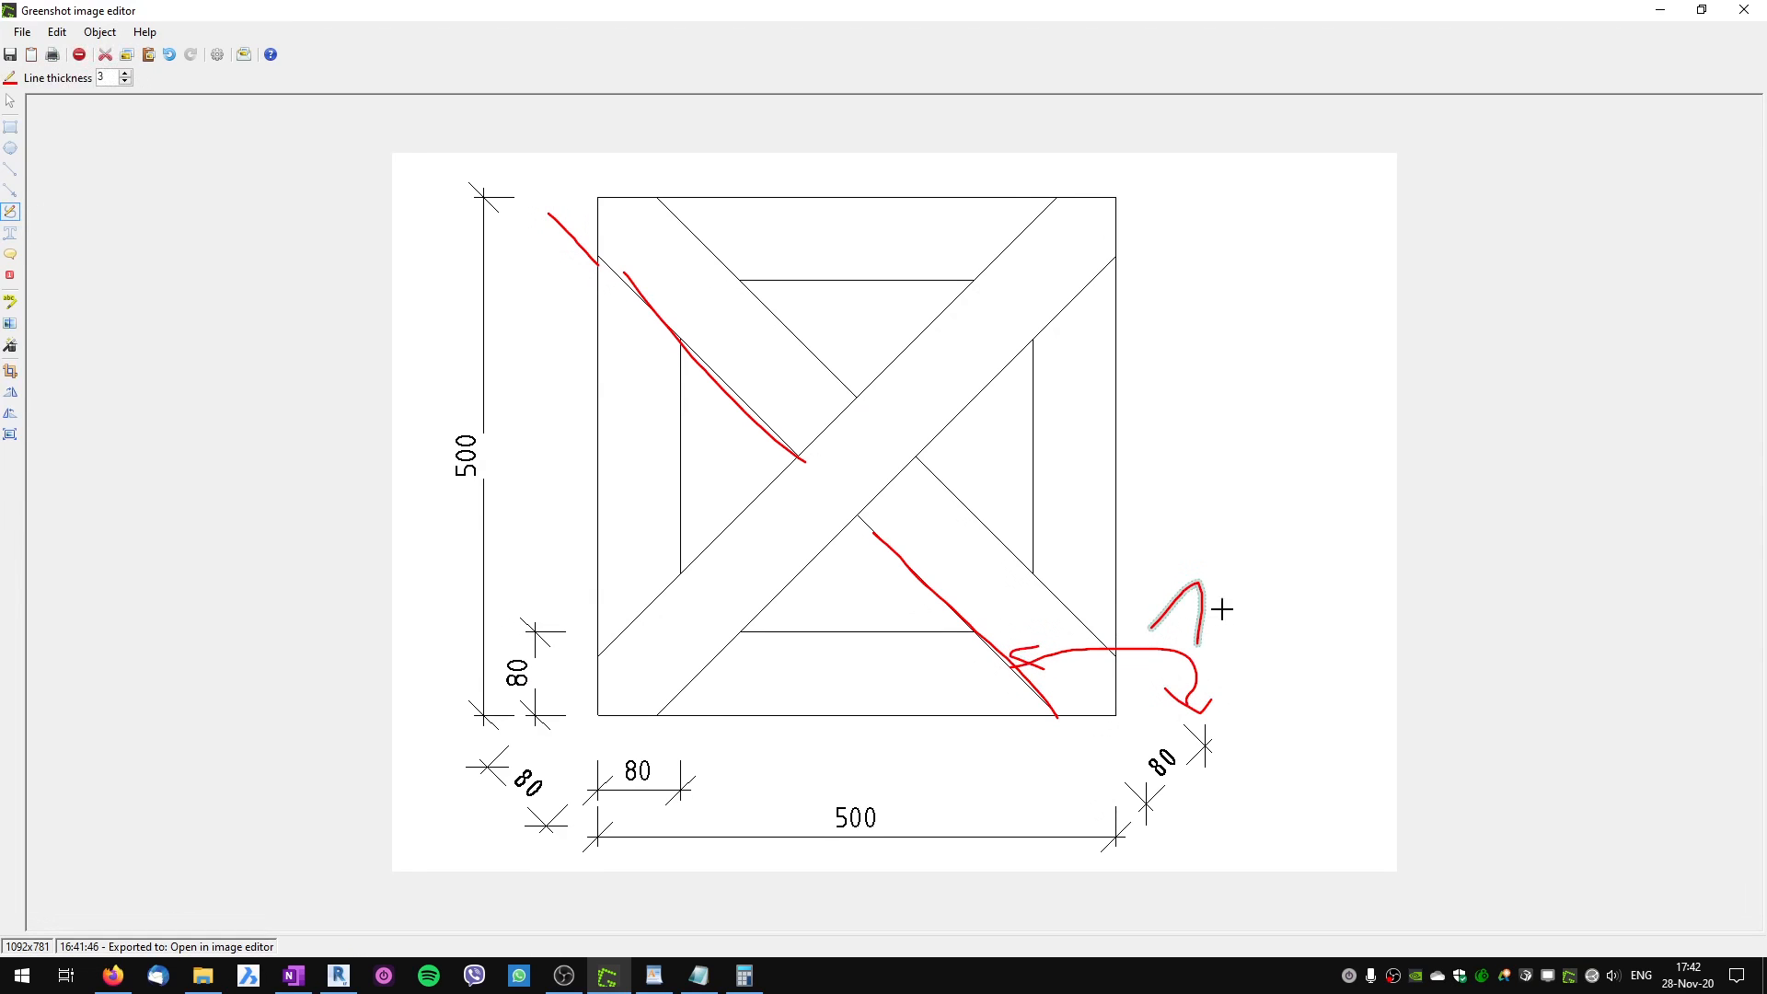
mouse_move(1244, 582)
mouse_down()
mouse_move(1270, 619)
mouse_move(1244, 635)
mouse_move(1291, 641)
mouse_up()
drag(1308, 577, 1336, 580)
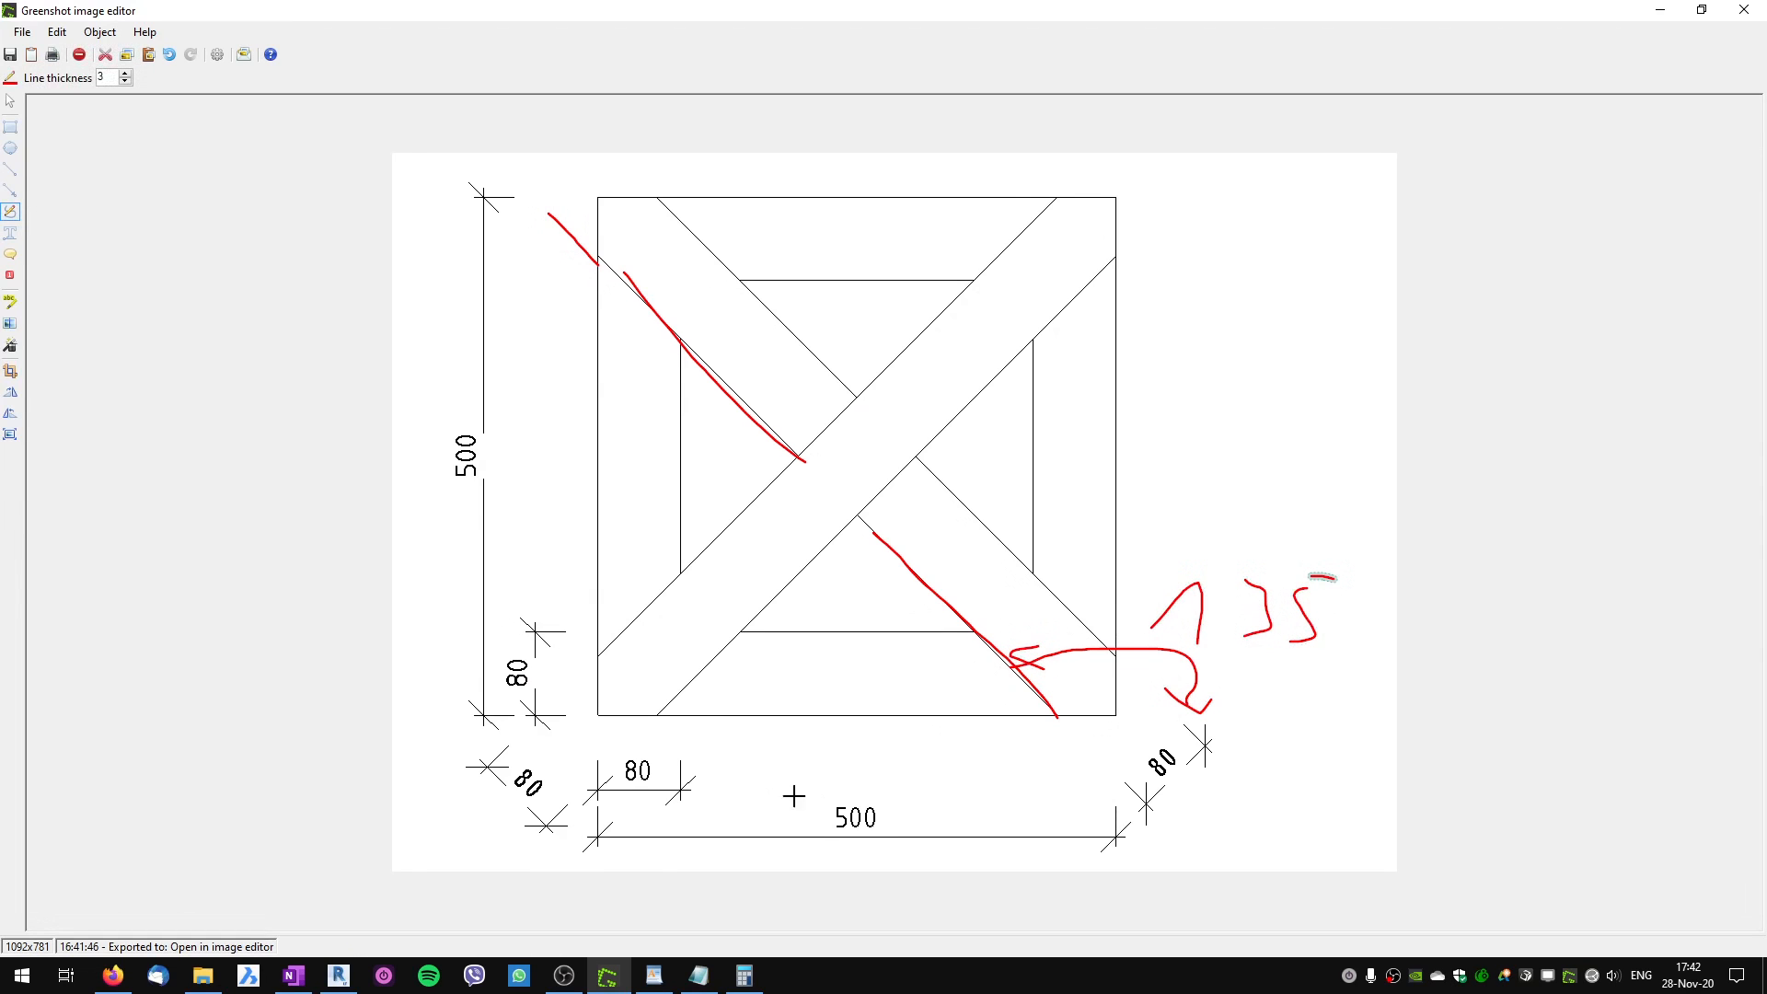
In WordPad, start a new cross line definition with a 135° angle below the two 45° lines.
click(654, 976)
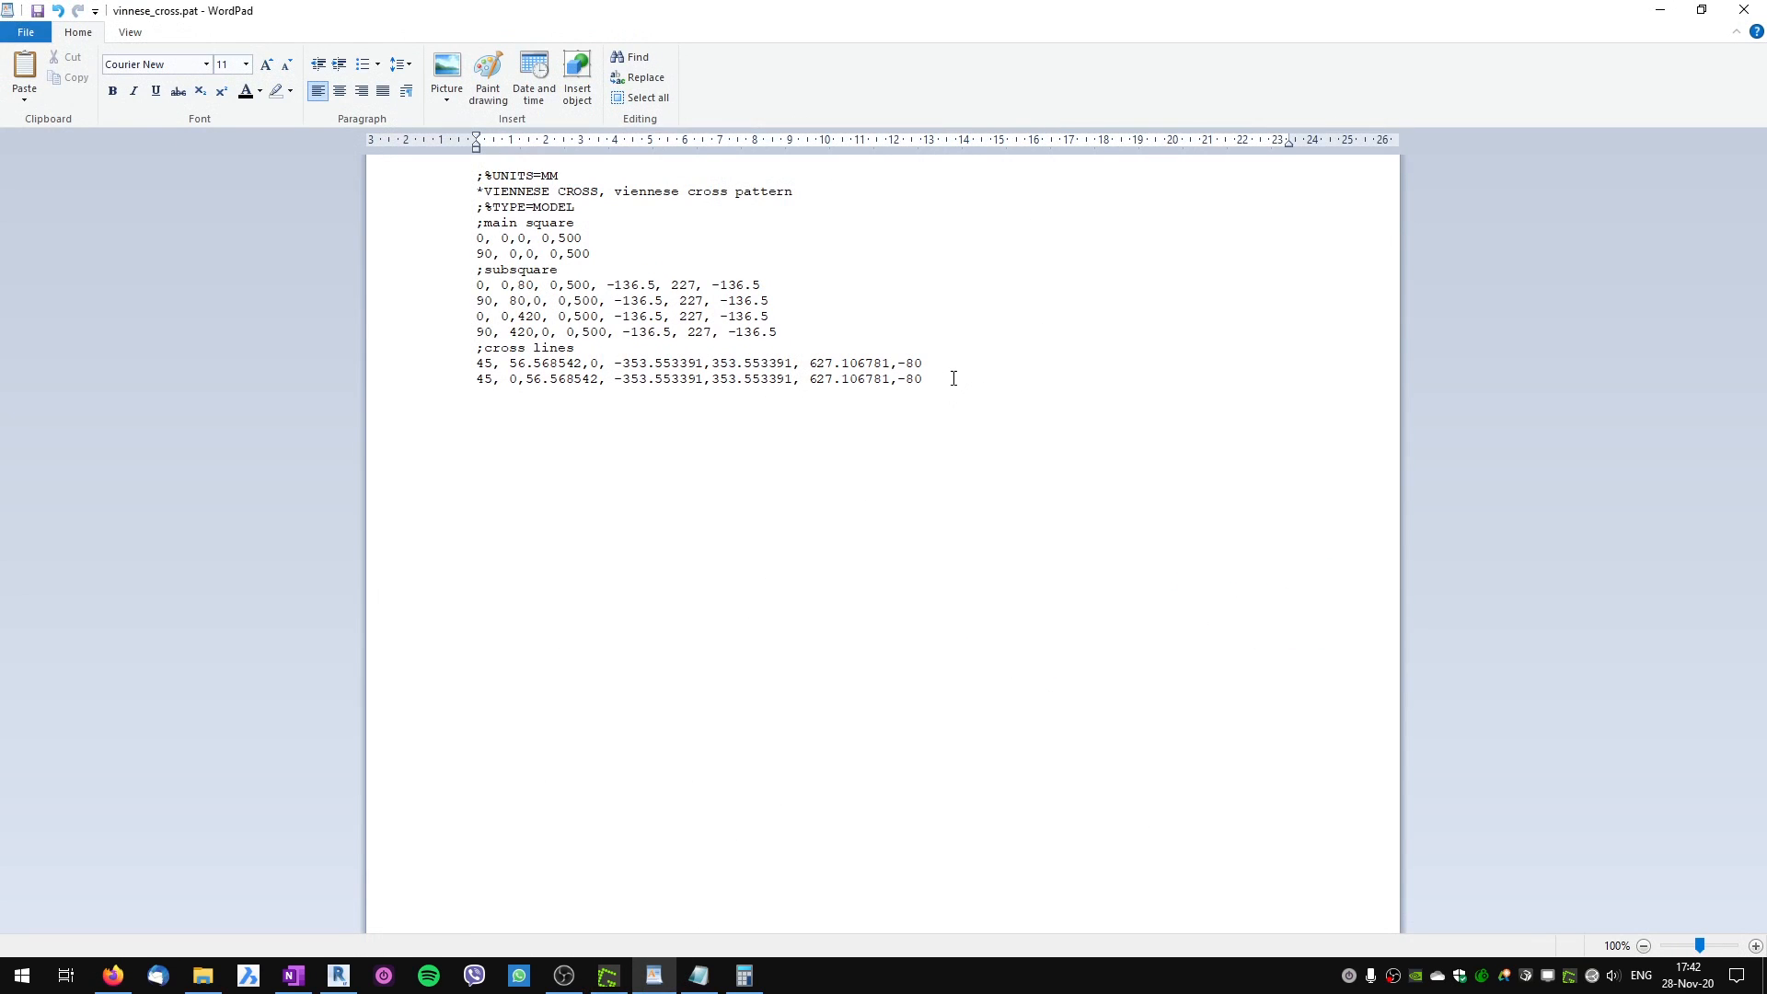
text(135,)
key(alt+Tab)
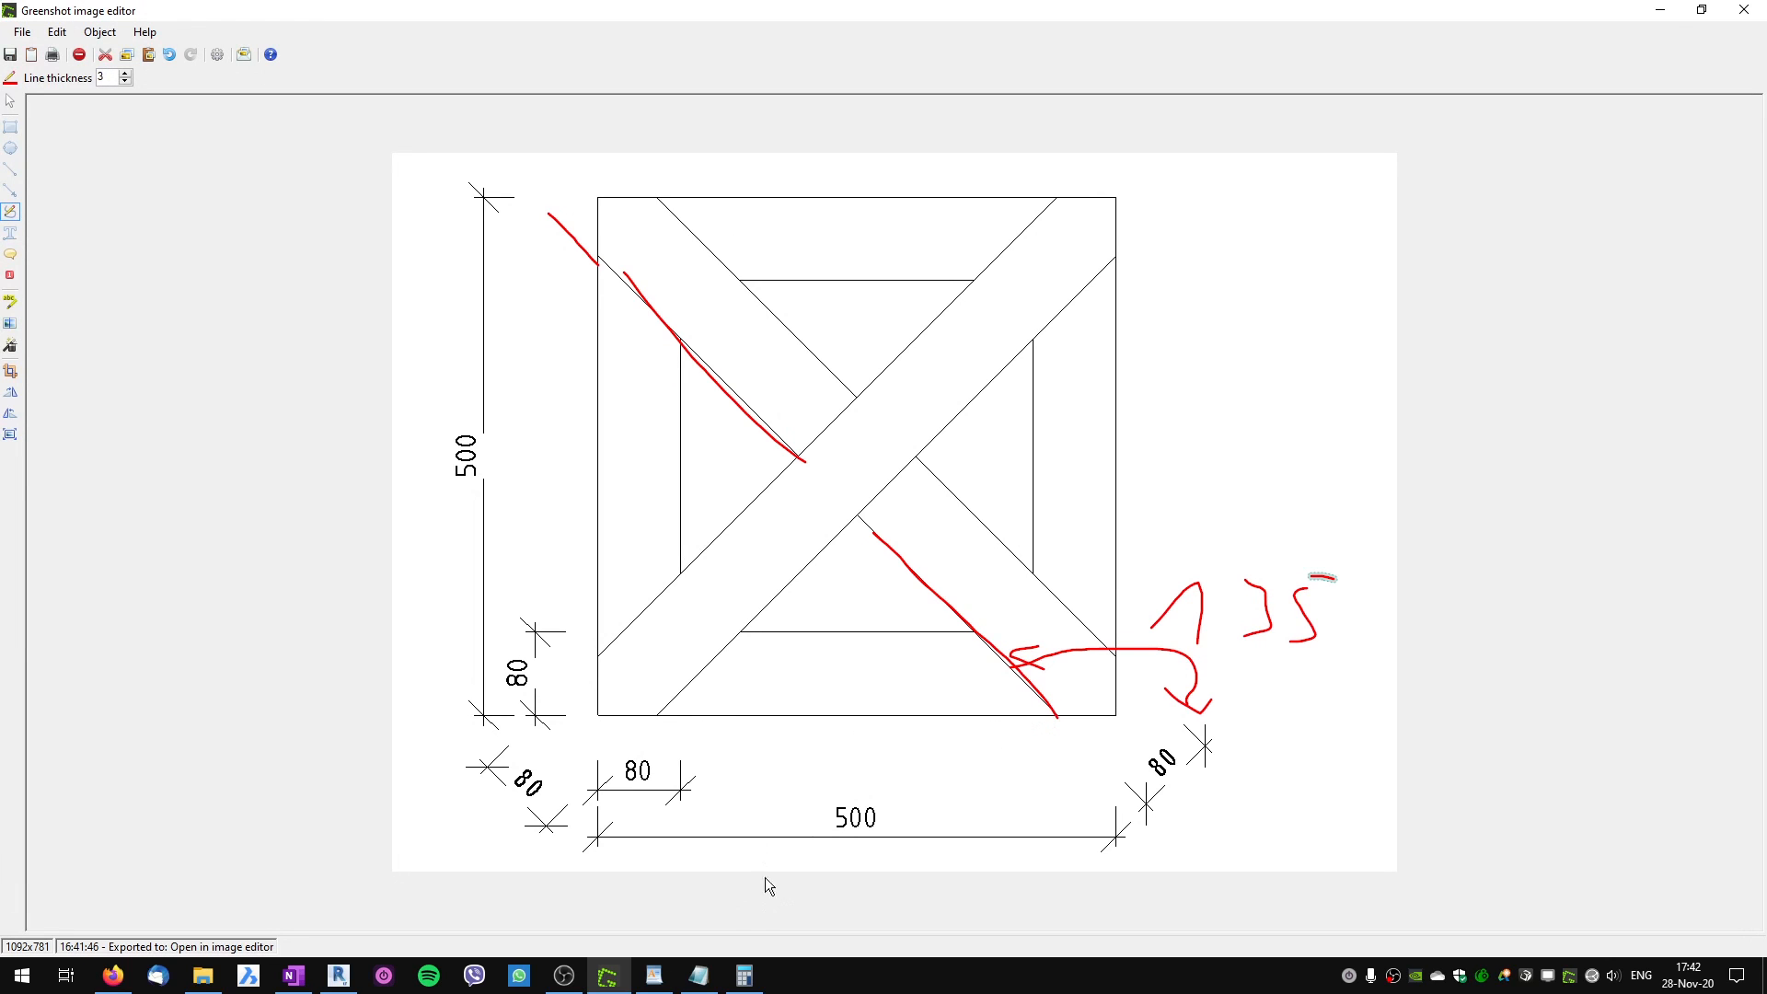
mouse_move(659, 981)
In Revit's Viennese cross drafting view, copy the exact value of the 56.568542 dimension from its dimension text.
click(339, 976)
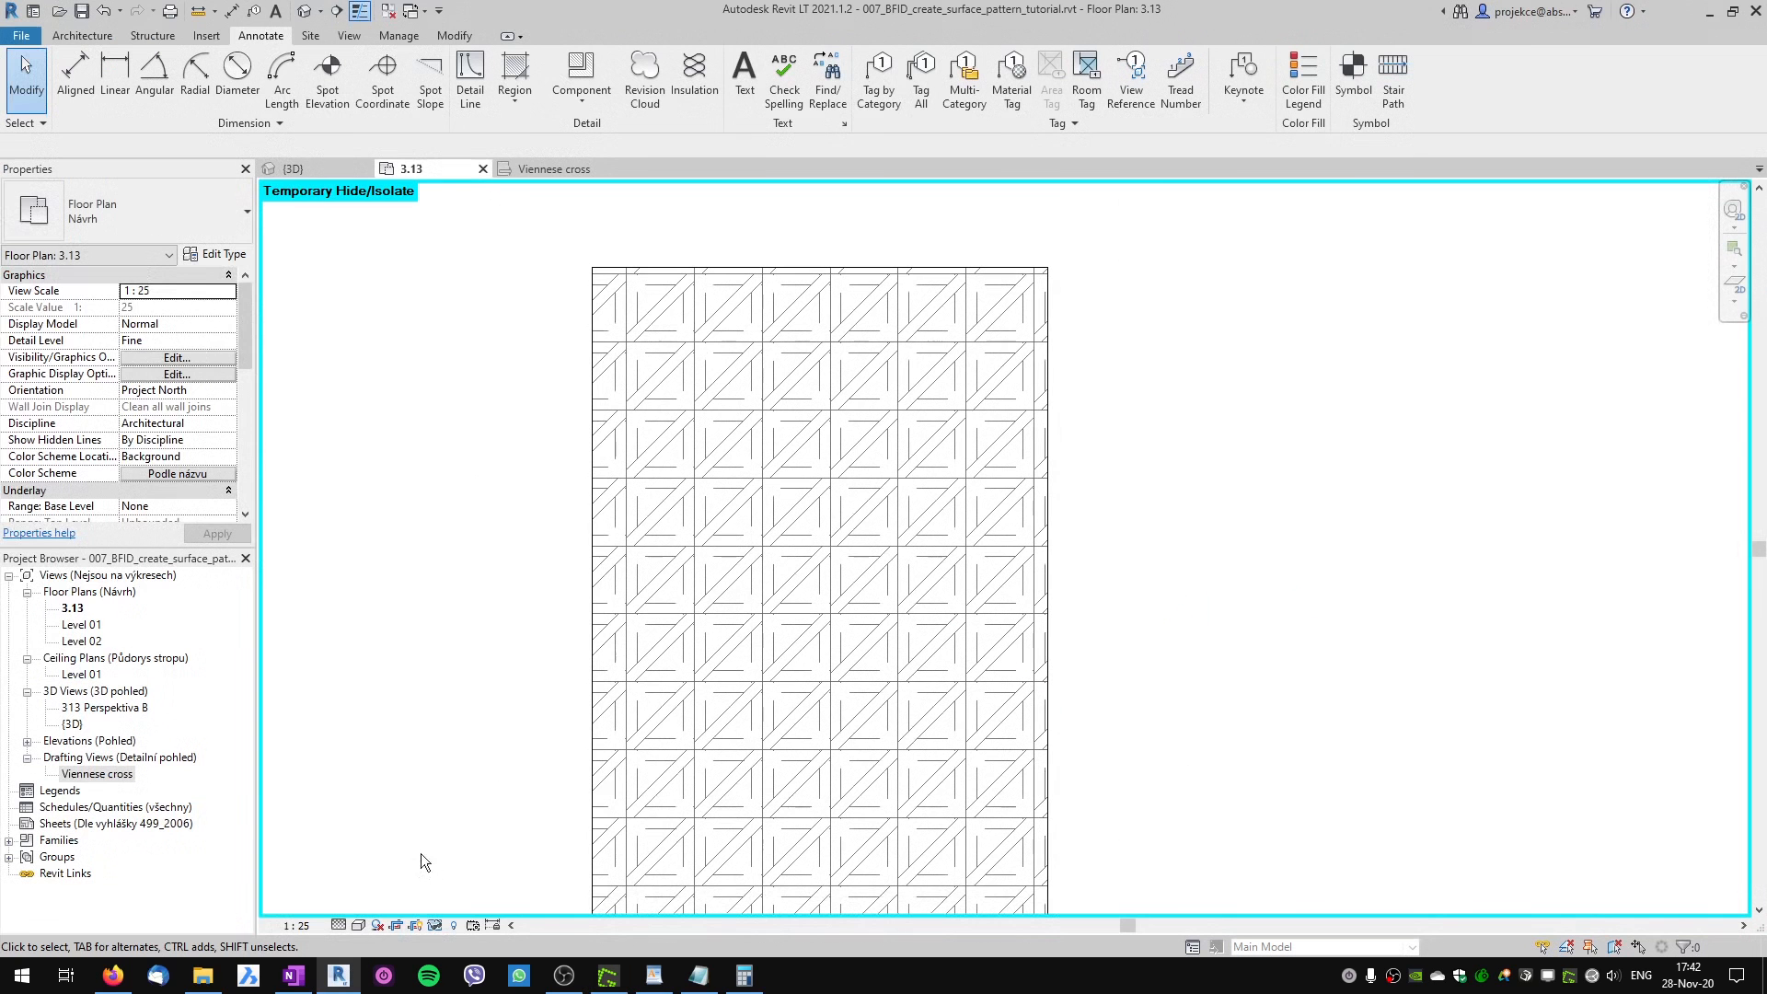
click(527, 171)
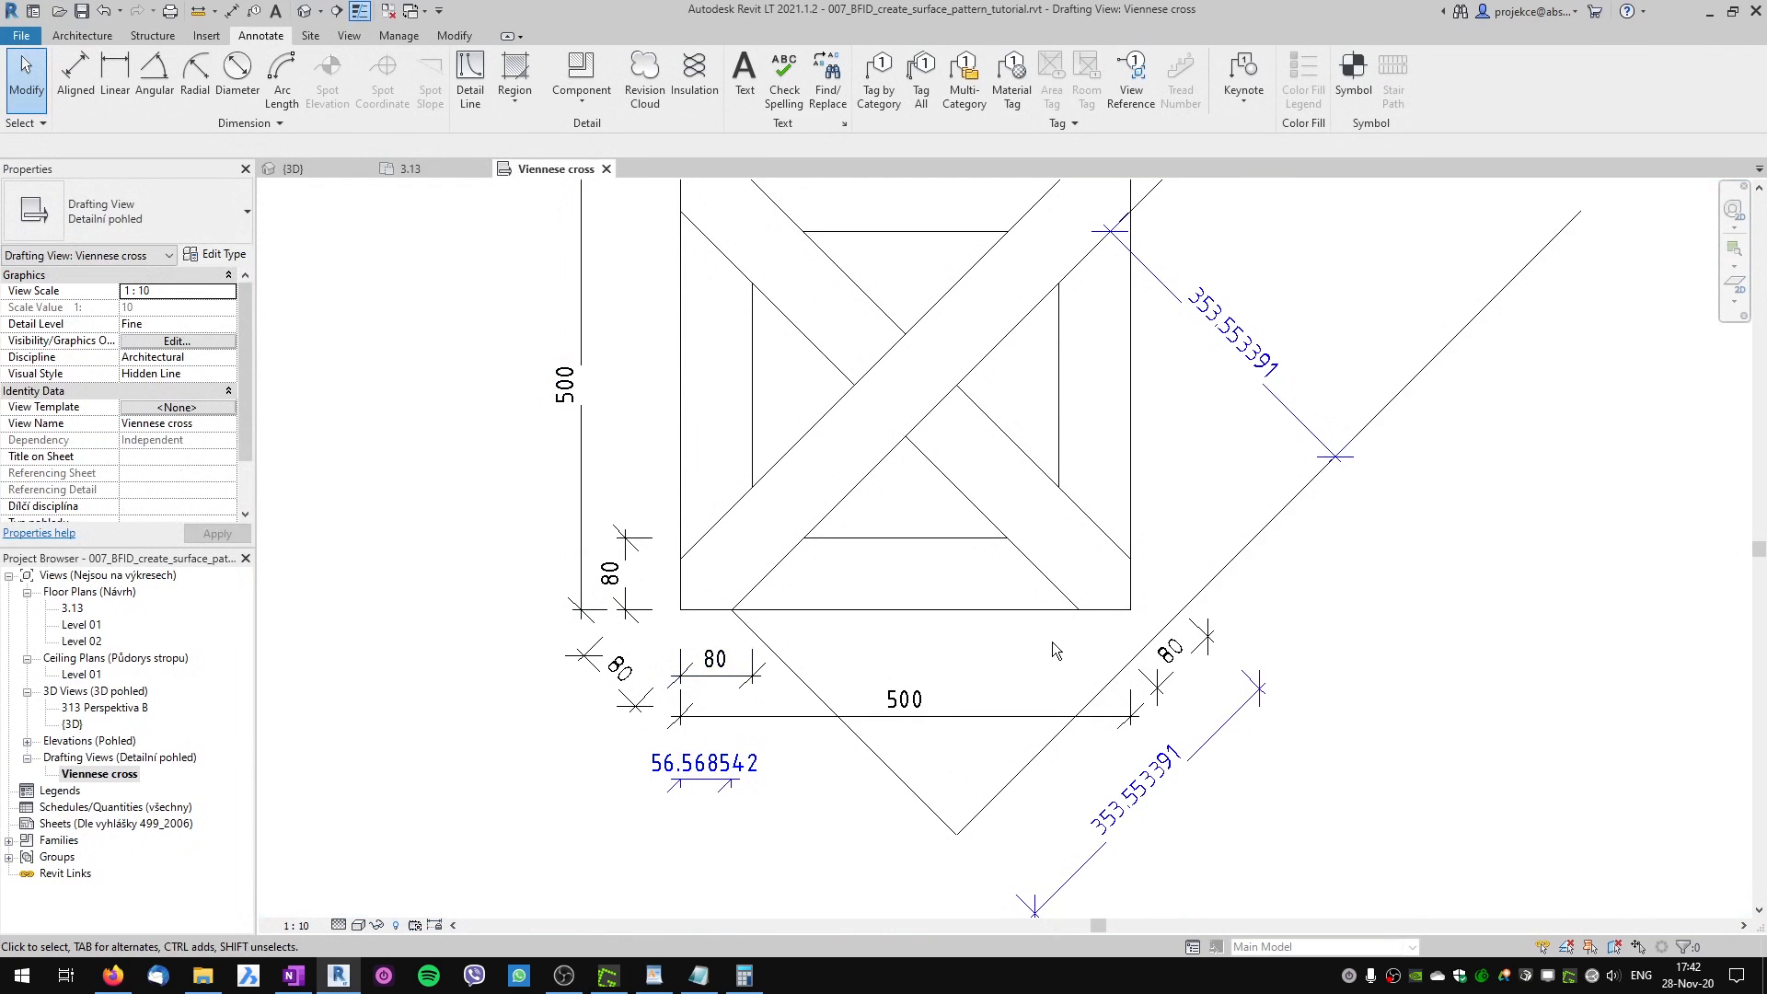
click(711, 776)
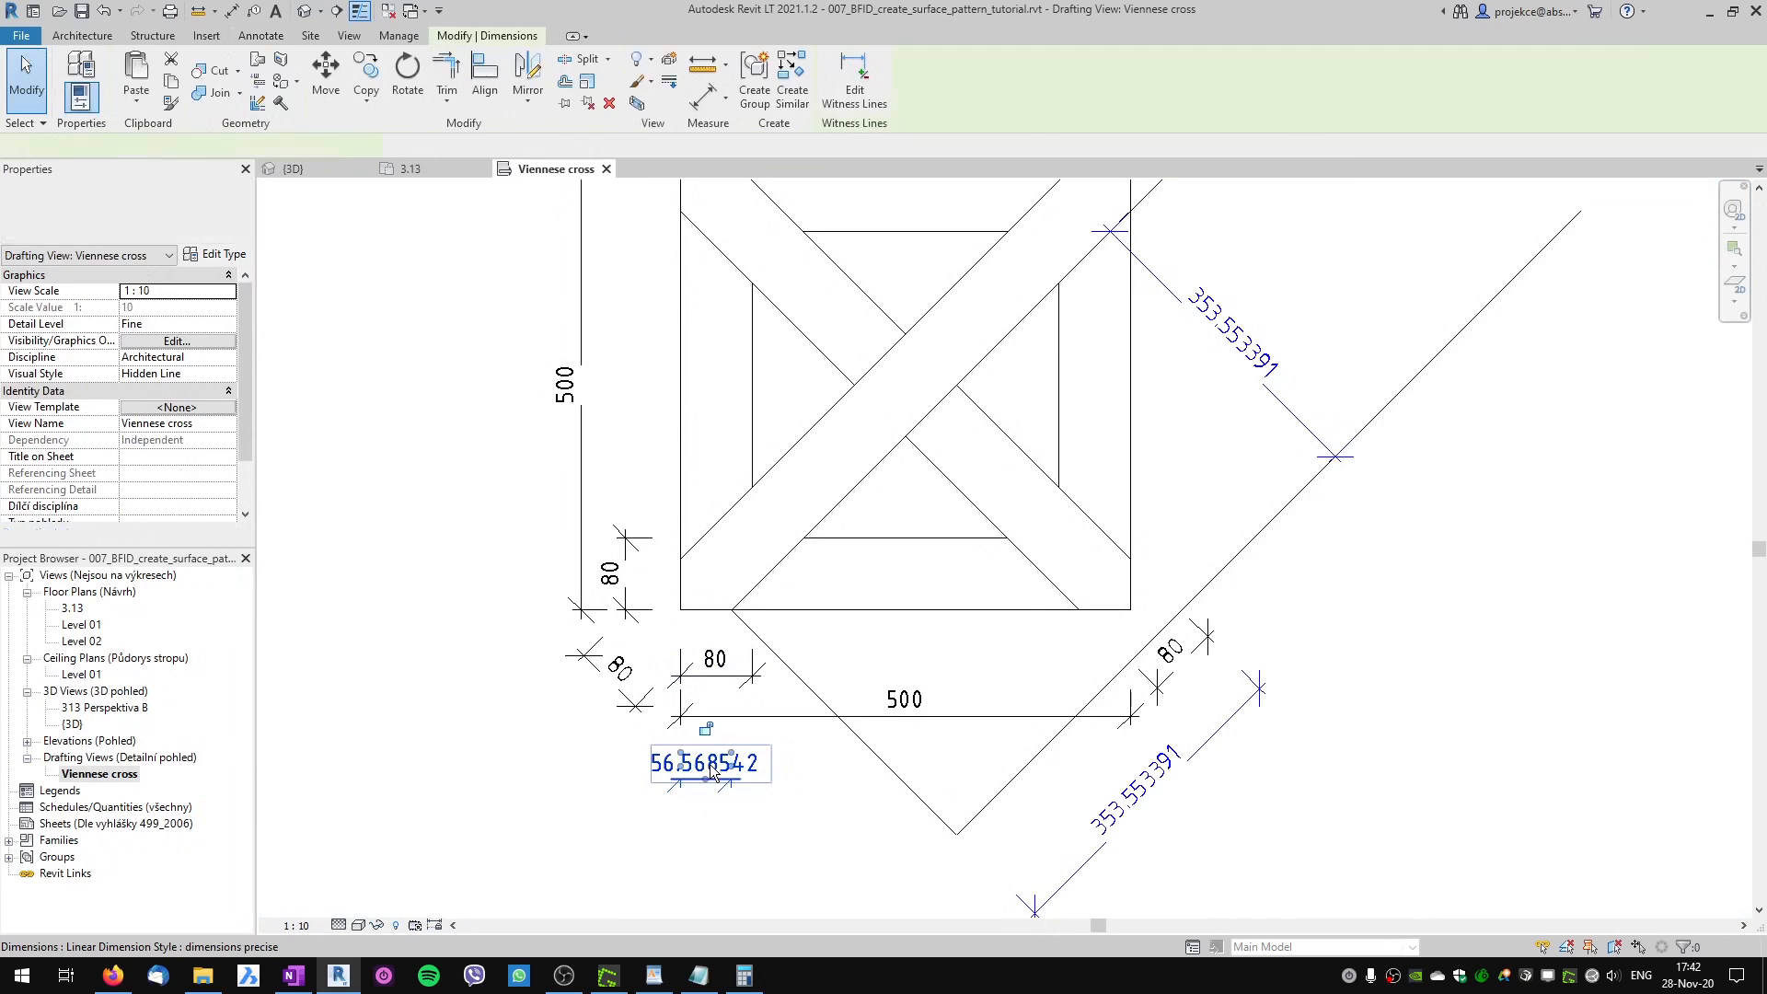
click(712, 776)
double_click(840, 547)
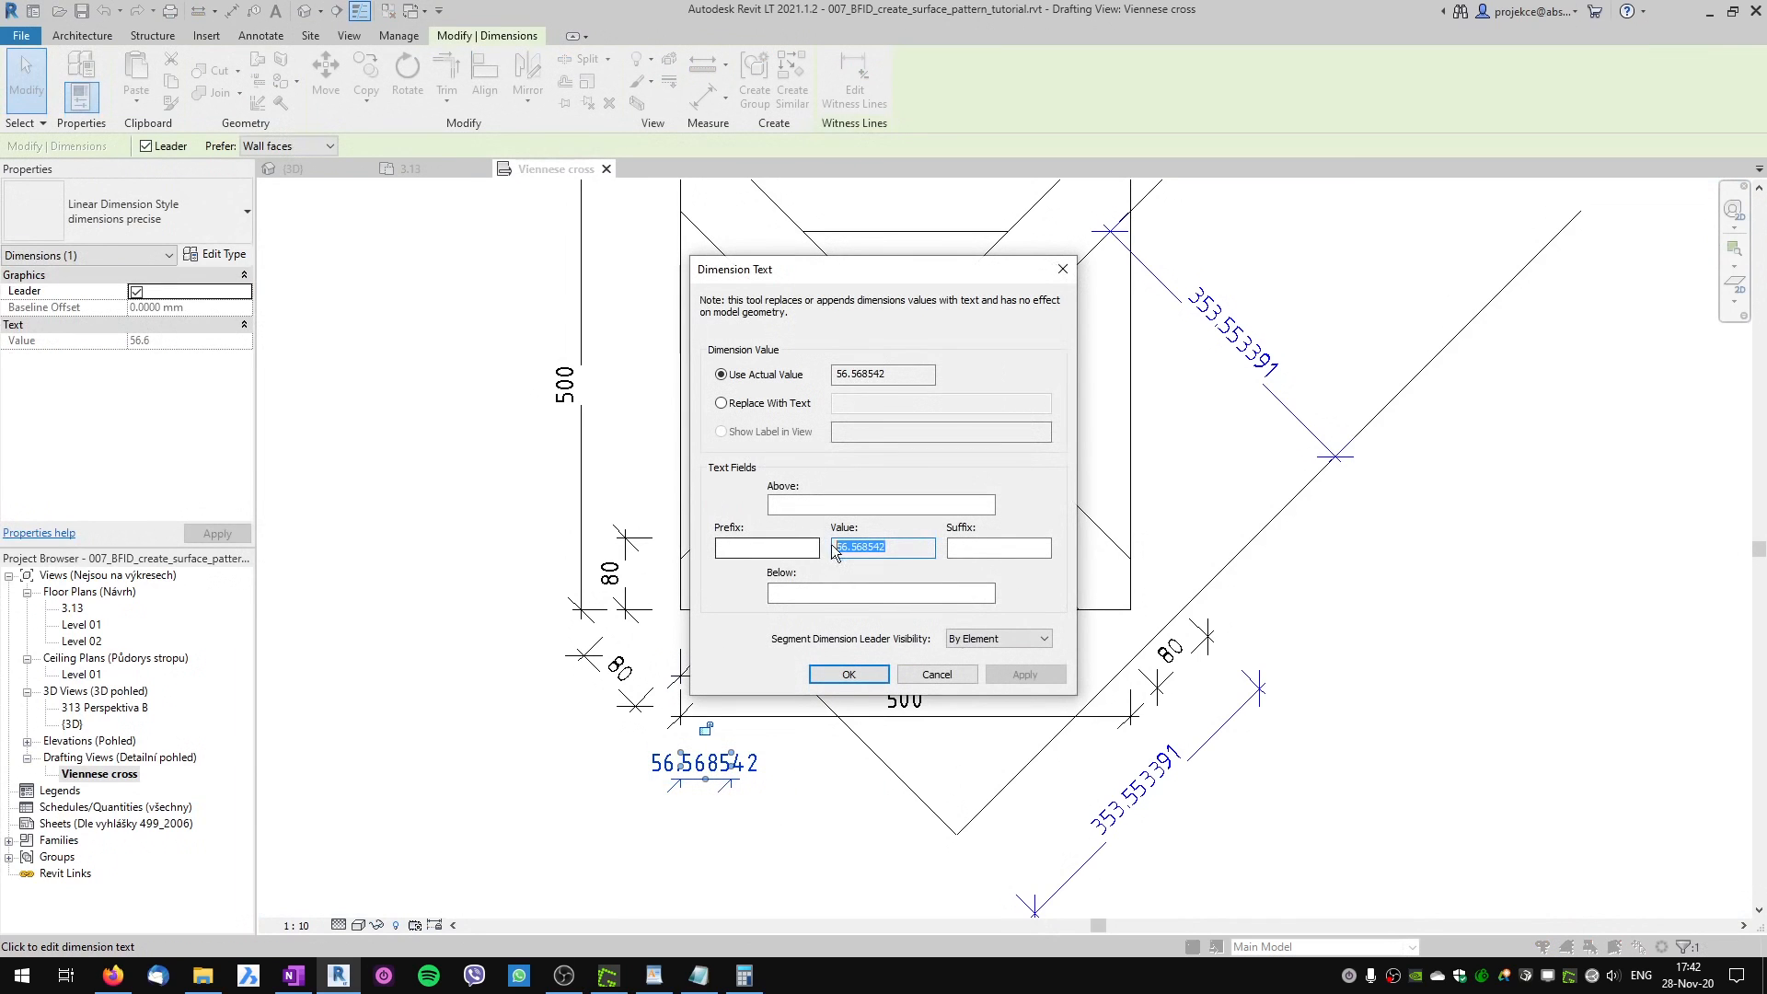
right_click(852, 546)
click(710, 601)
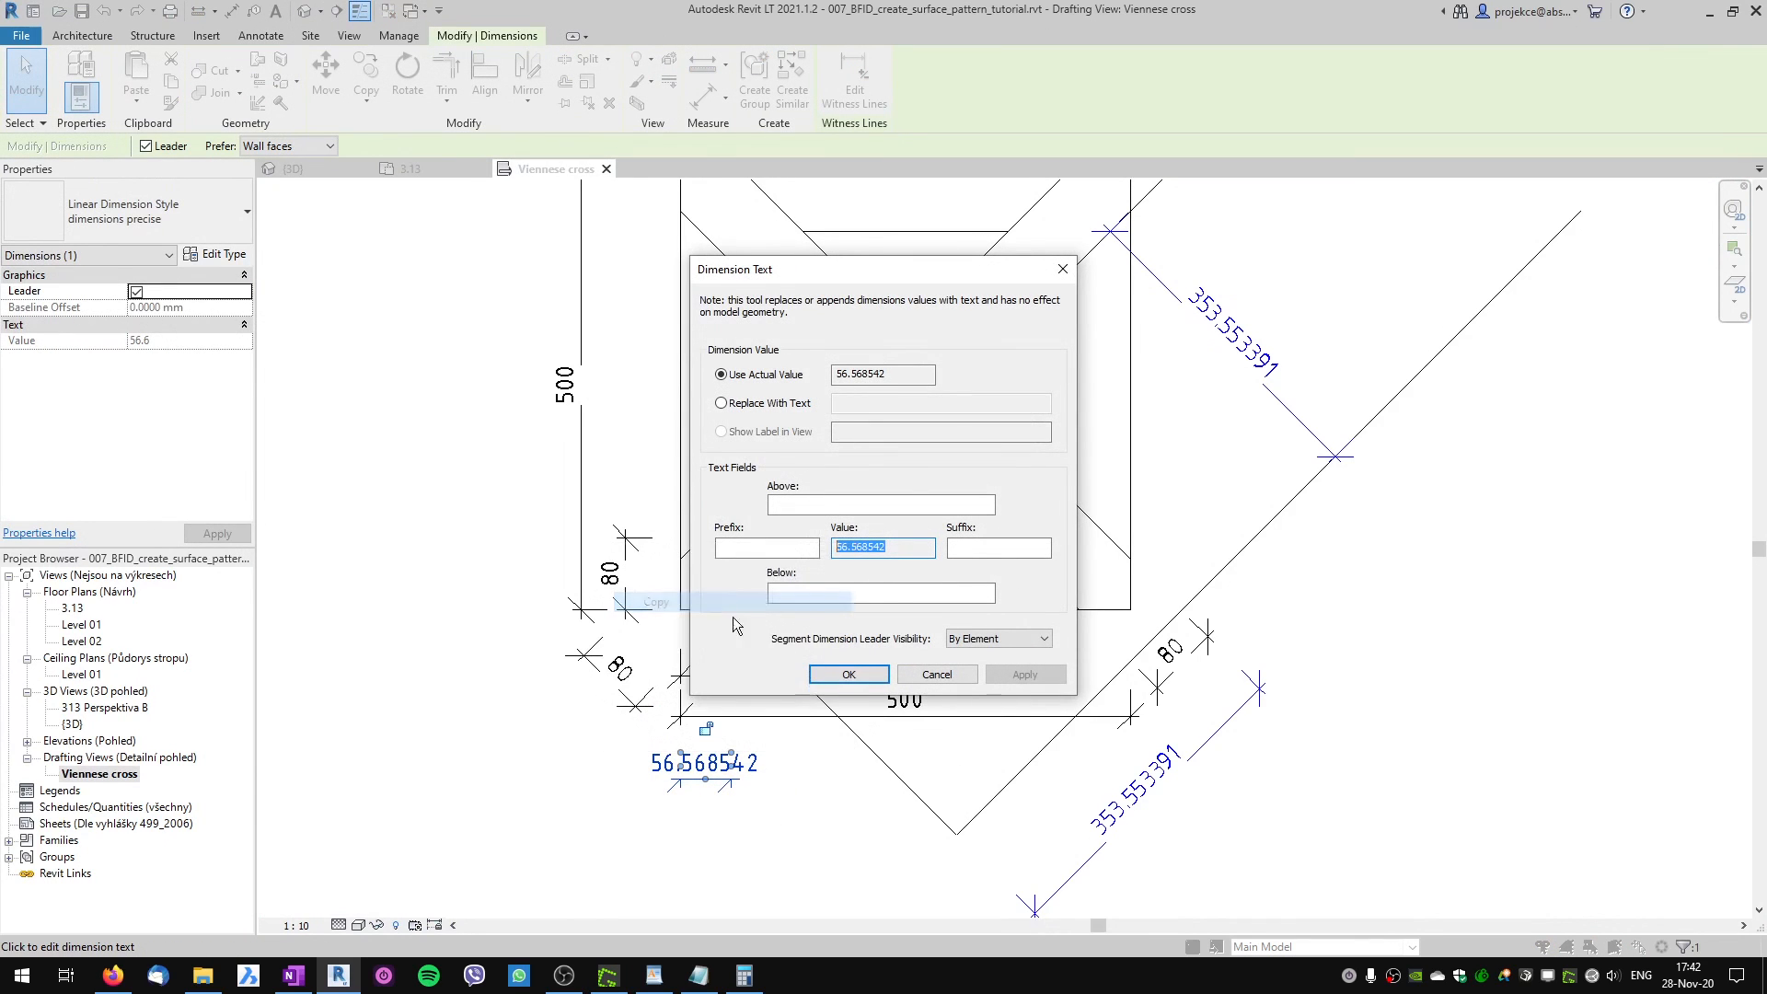
click(865, 674)
Subtract 56.568542 from 500 in Calculator and enter the result in WordPad as the 135° line's origin, 443.431458,0.
click(744, 975)
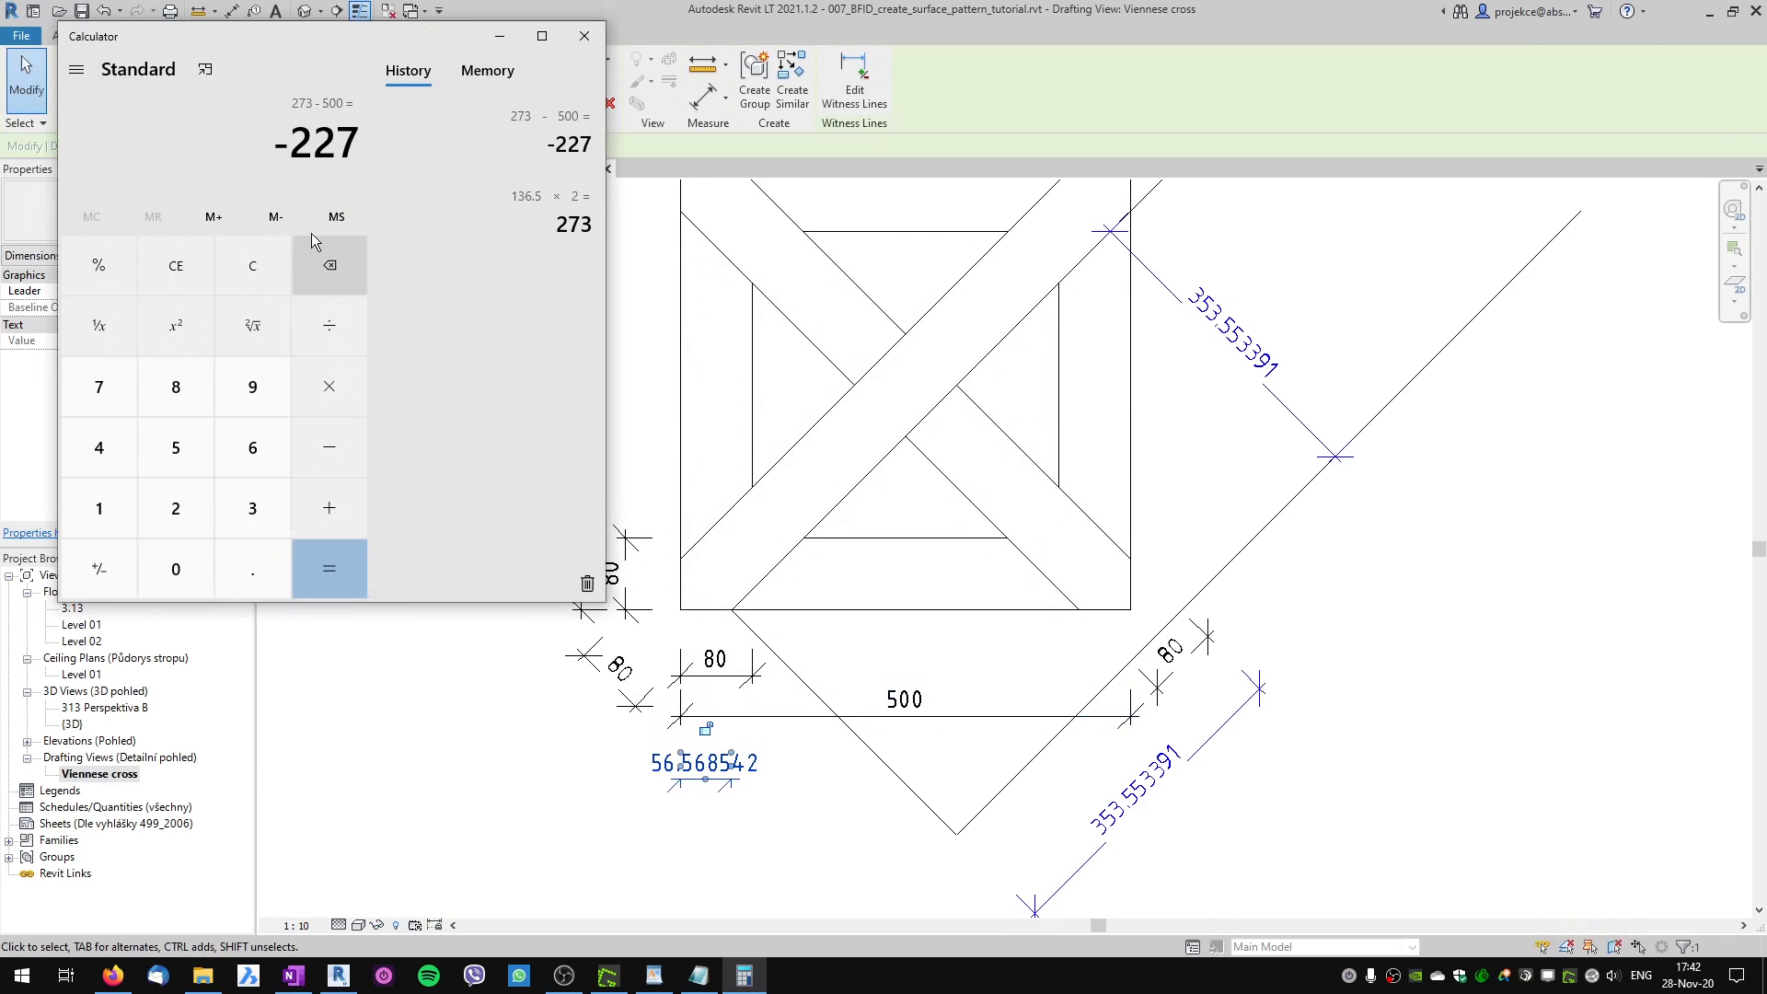
text(500)
key(minus)
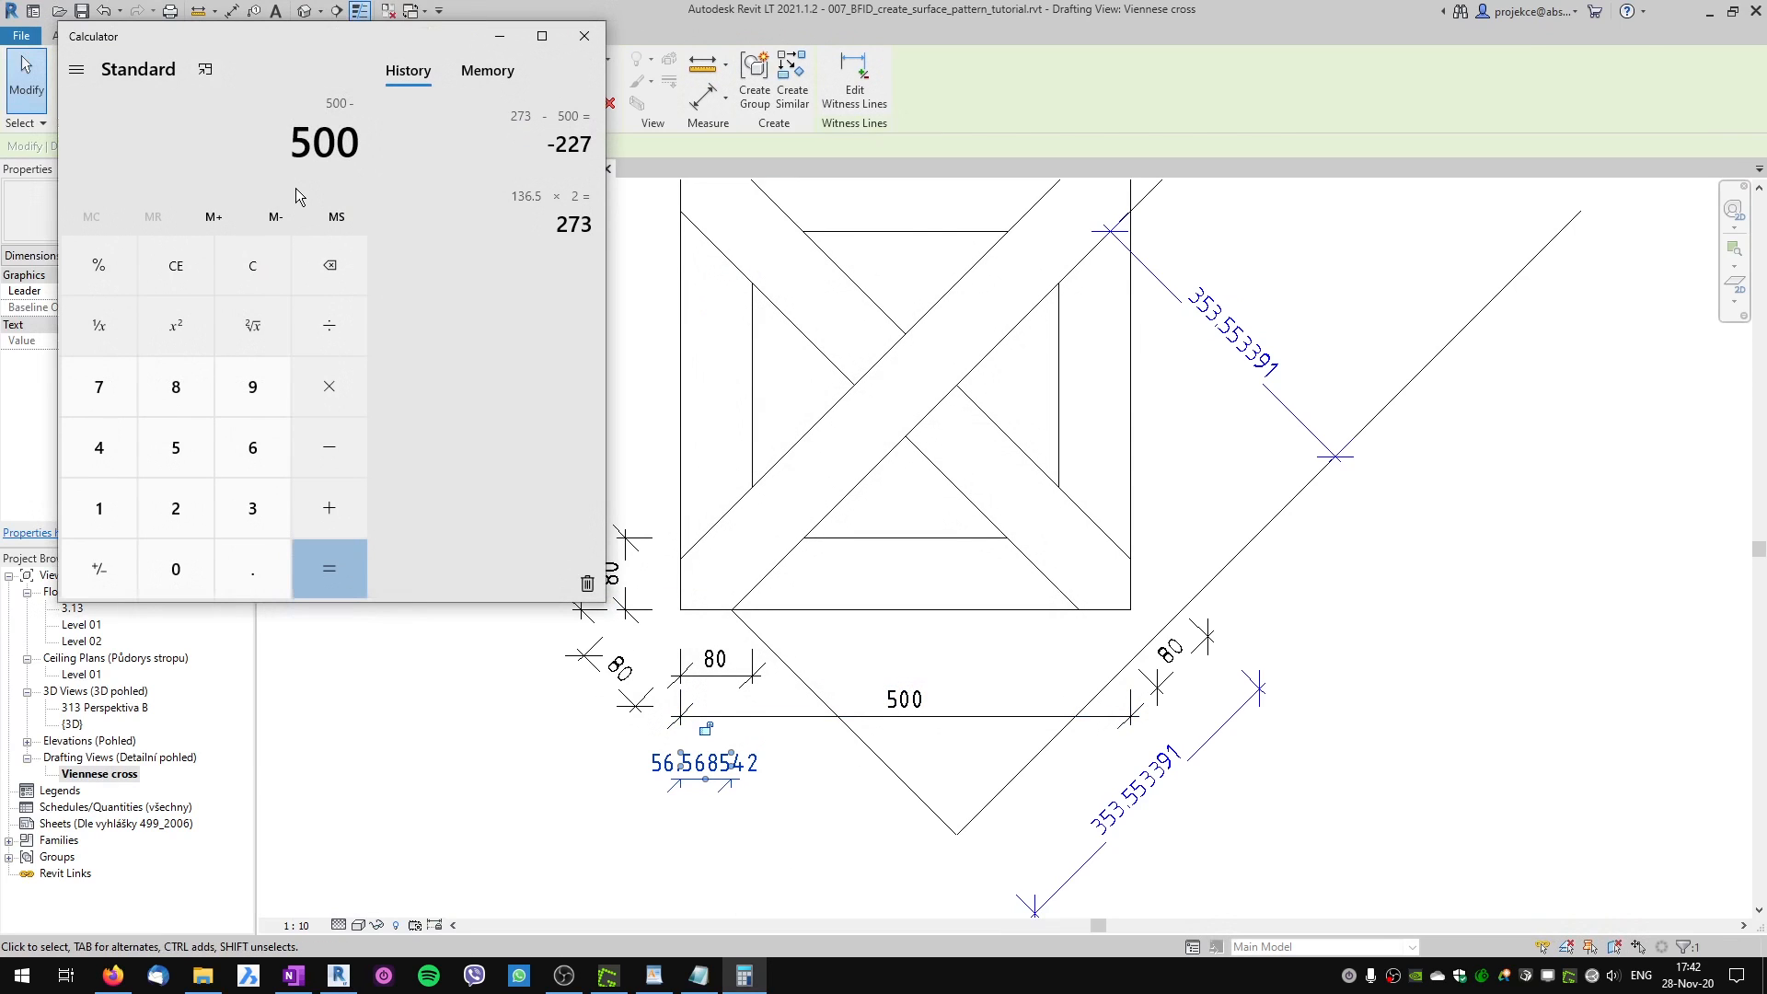
key(ctrl+v)
key(Return)
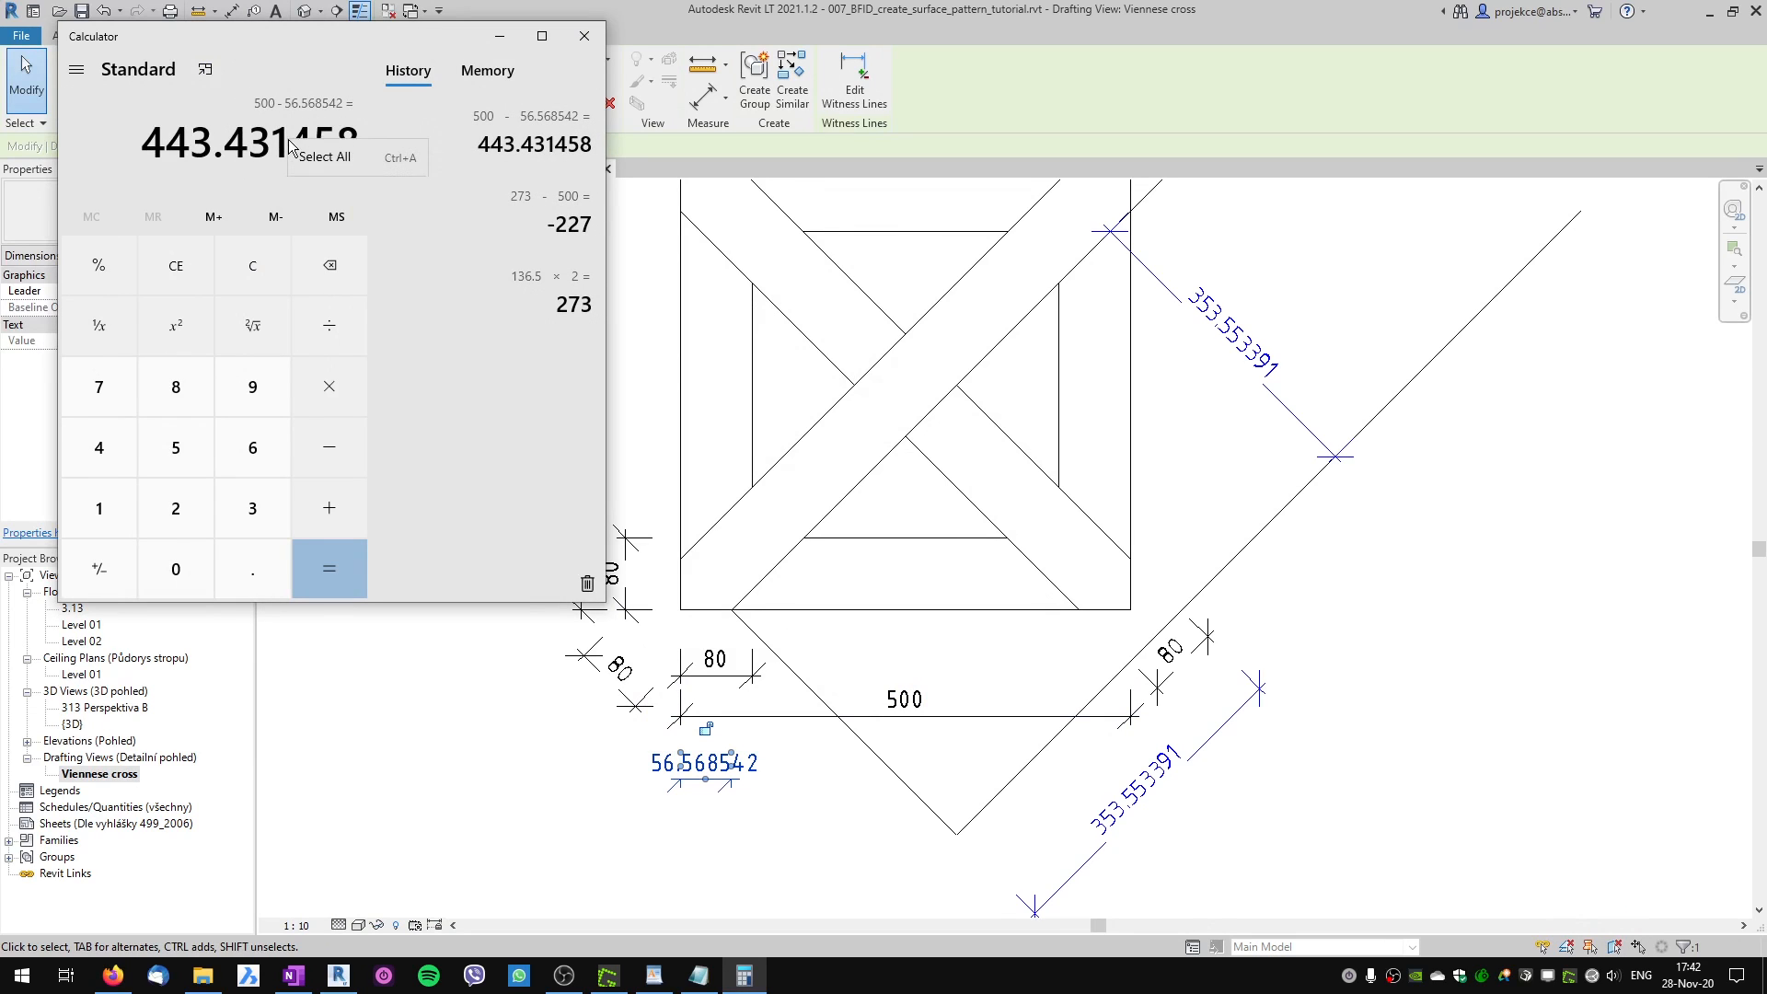
right_click(310, 138)
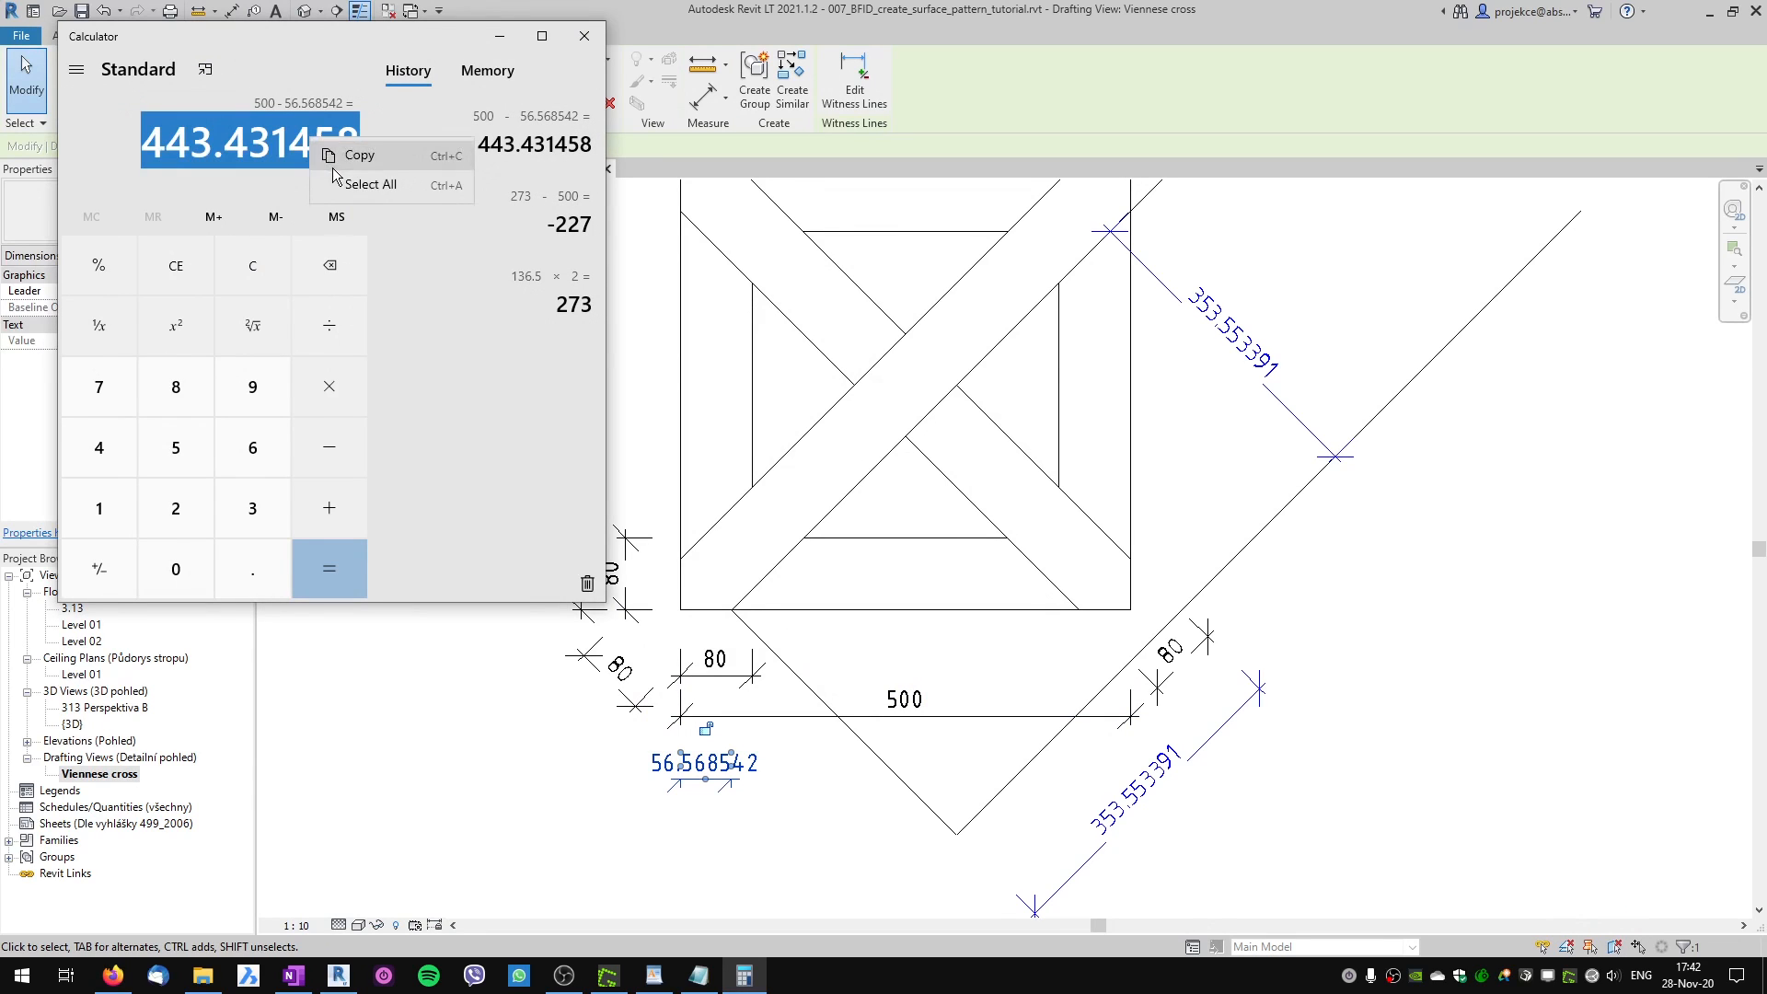
click(341, 156)
click(666, 979)
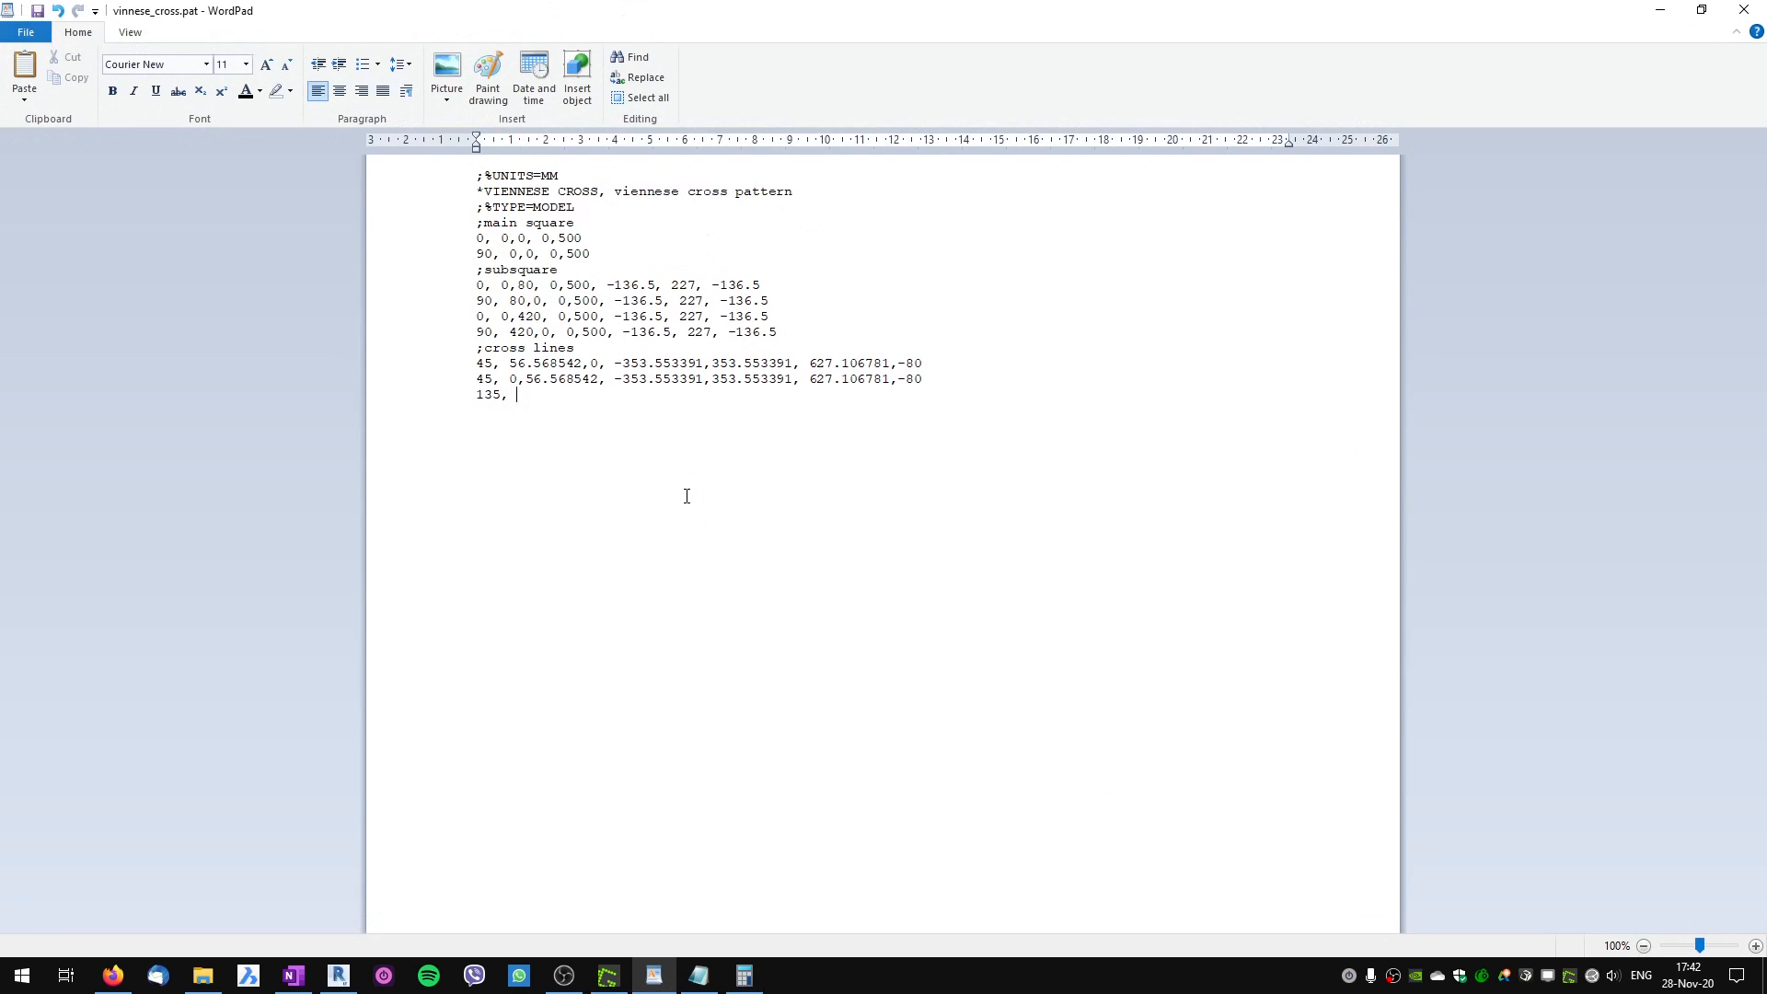
key(ctrl+v)
click(607, 975)
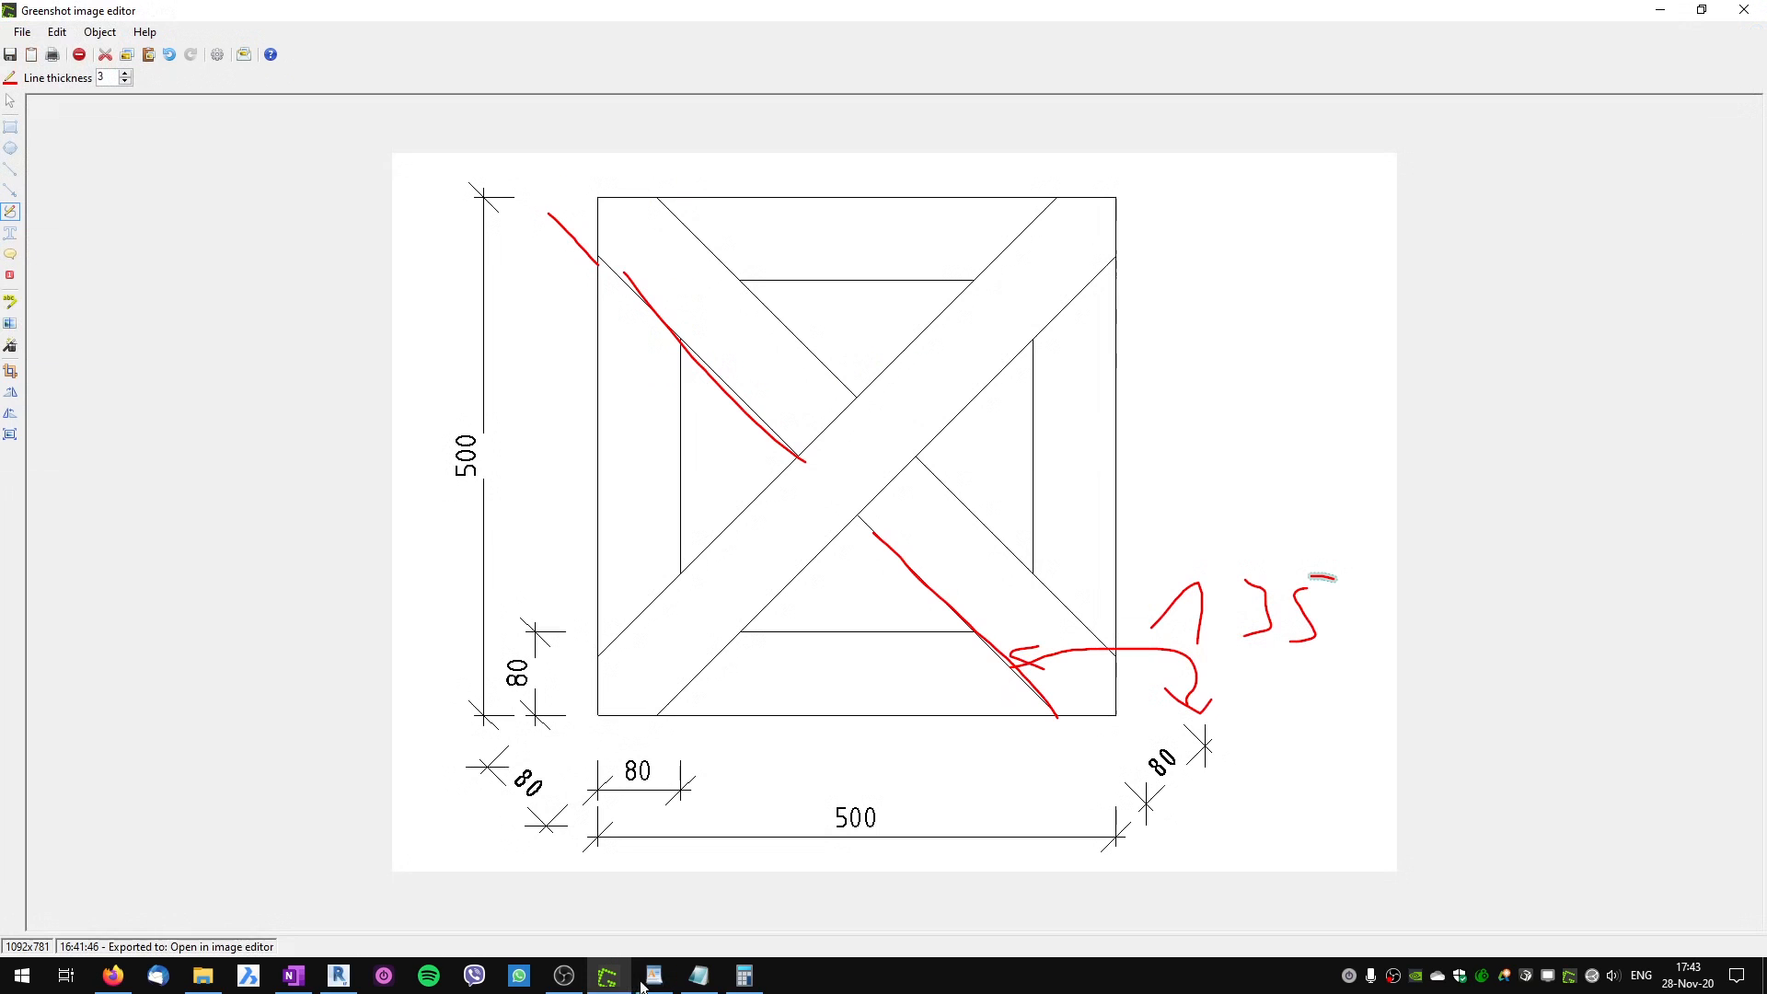
click(14, 214)
drag(443, 477, 794, 879)
key(ctrl+z)
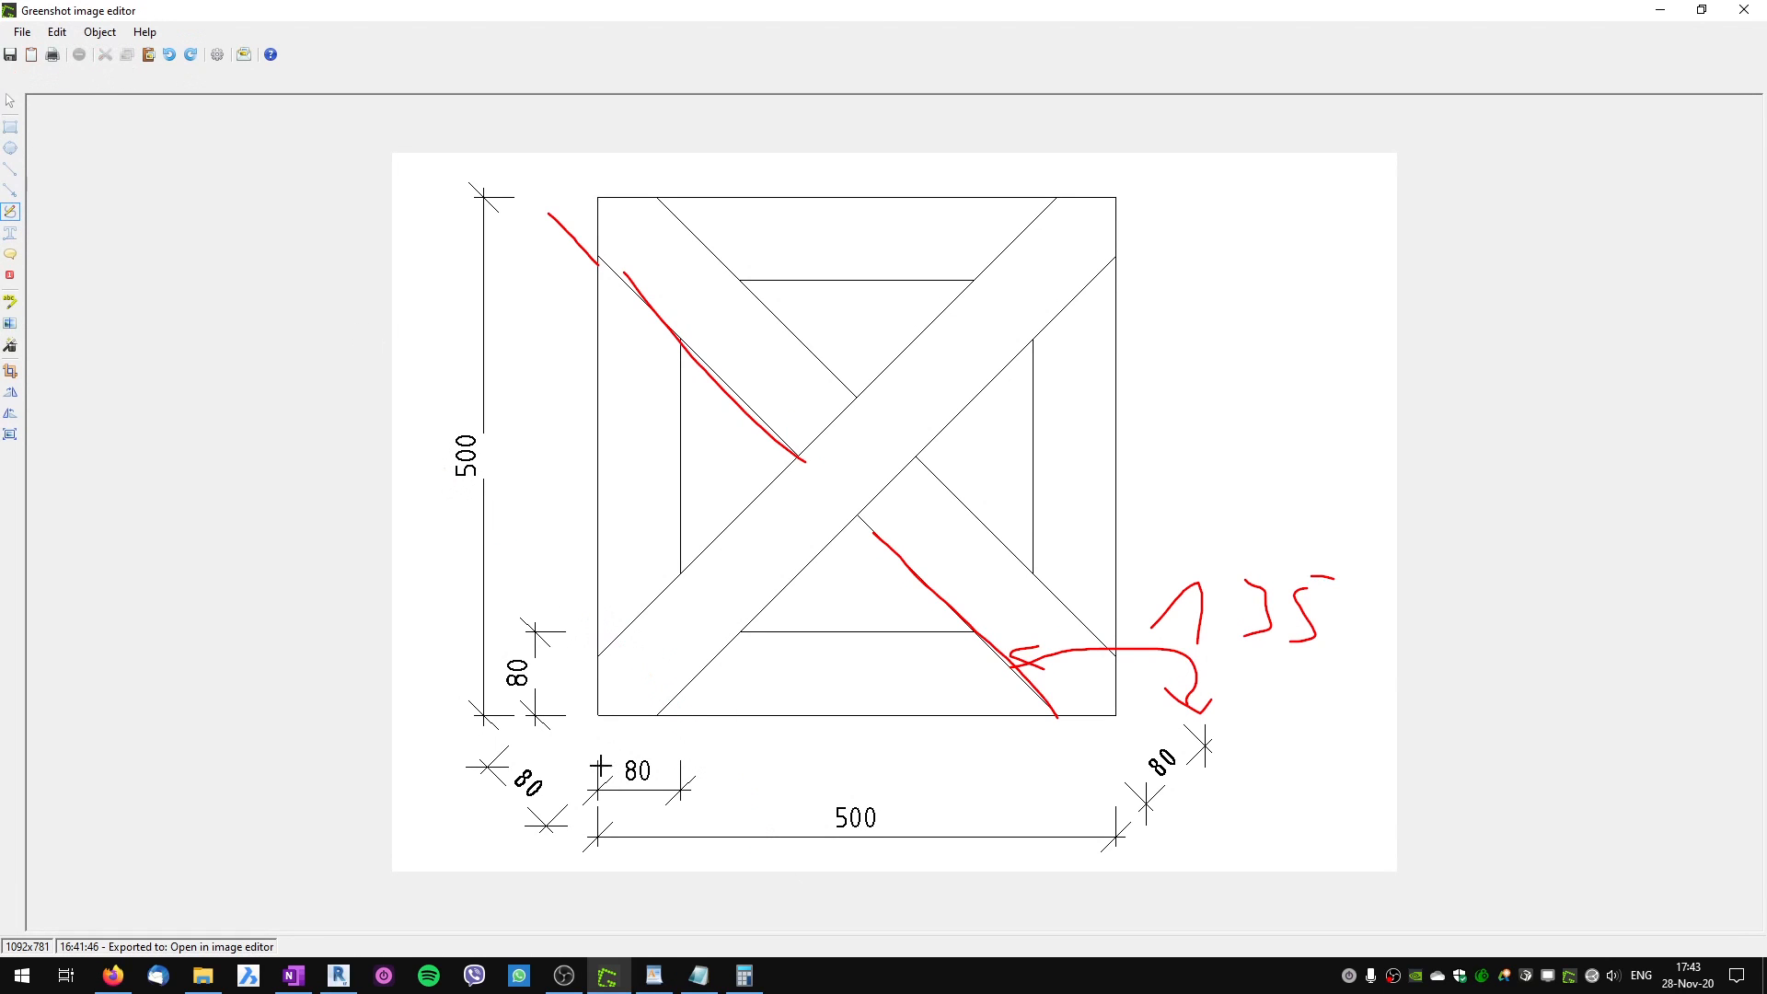
mouse_move(696, 679)
mouse_down()
mouse_move(888, 505)
mouse_move(982, 383)
mouse_up()
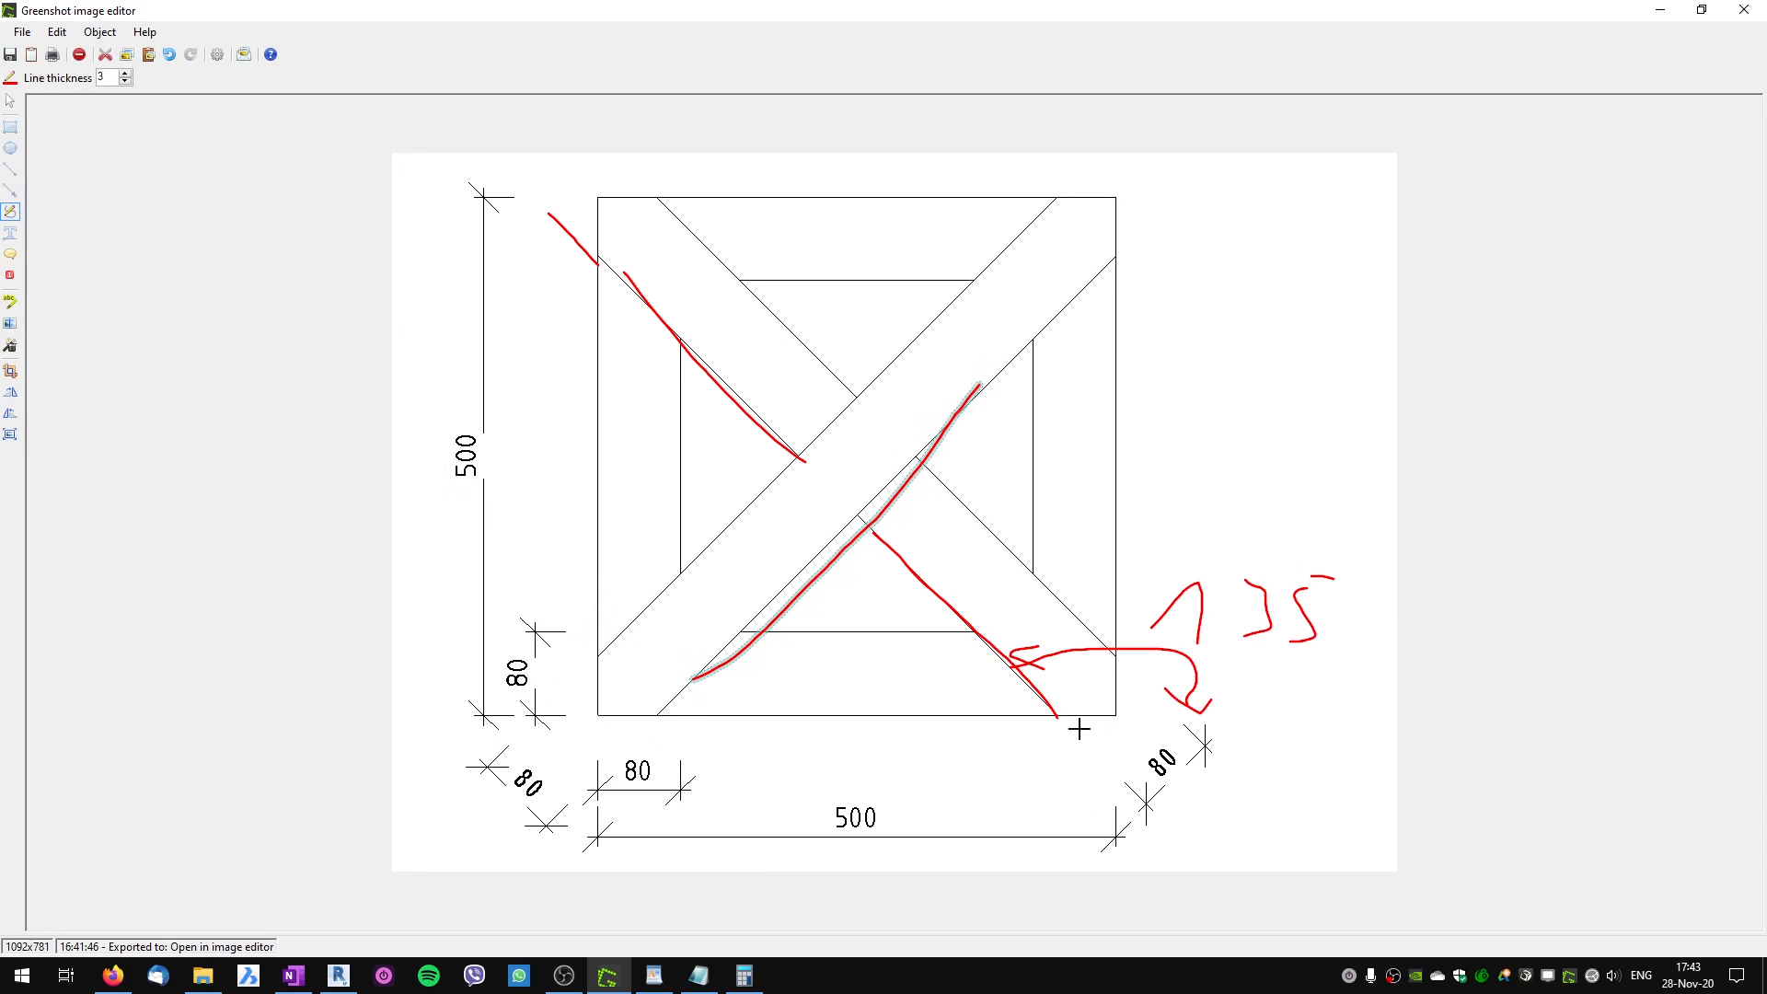
key(Delete)
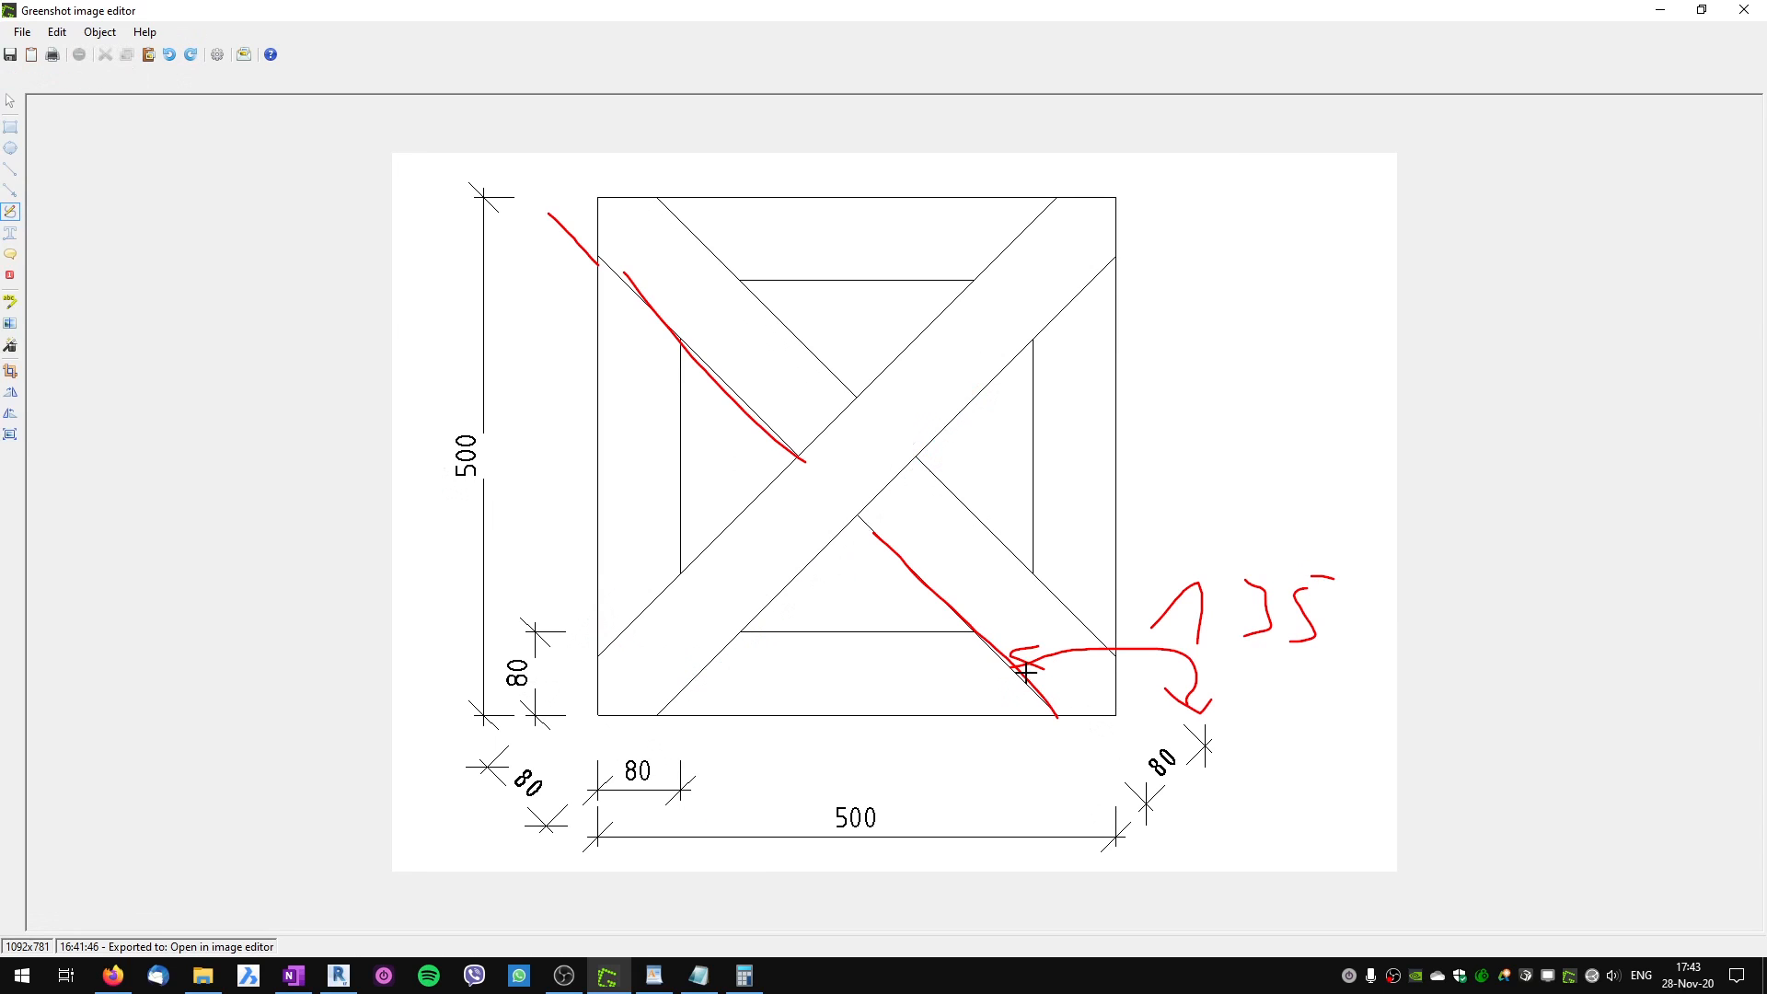
In the Greenshot image editor, mark the diagonal 80 dimension freehand and link it to the gap in the falling diagonal with an arrow.
drag(419, 727, 579, 856)
mouse_move(520, 784)
mouse_down()
mouse_move(842, 497)
mouse_move(824, 557)
mouse_move(575, 785)
mouse_up()
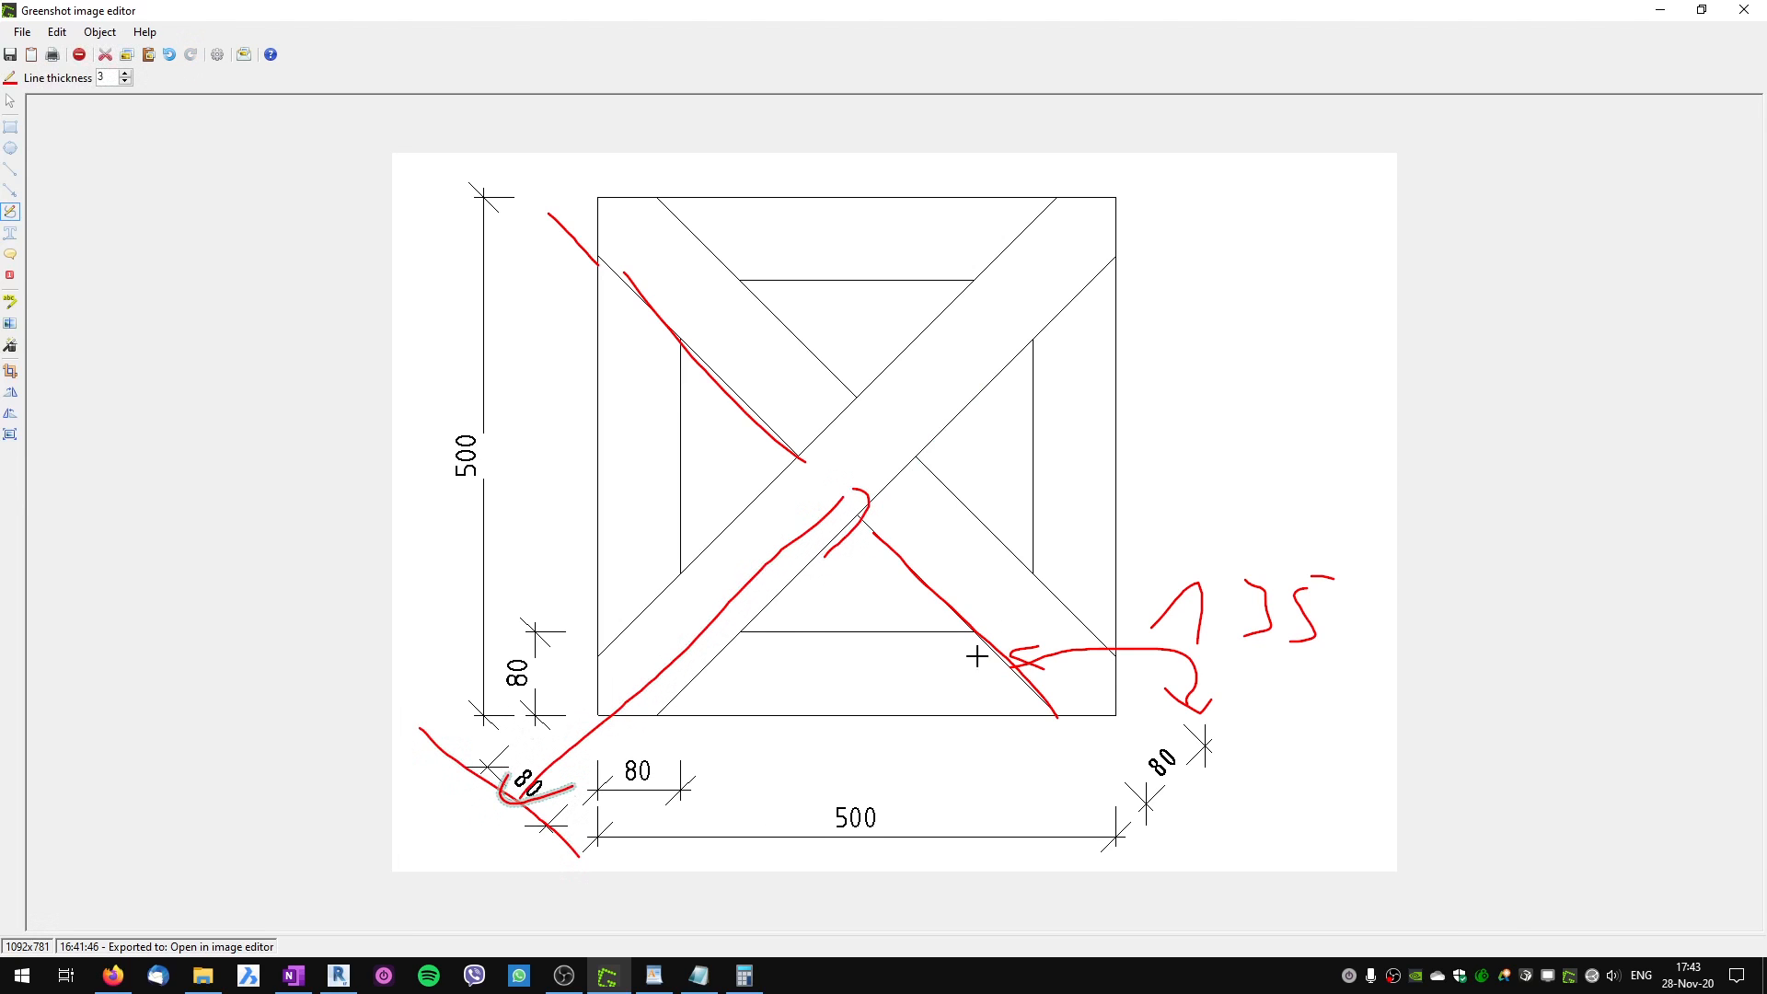
drag(1063, 727, 1115, 789)
In WordPad, copy the offset -353.553391,353.553391 from the 45° line above into the 135° line after its origin.
key(alt+Tab)
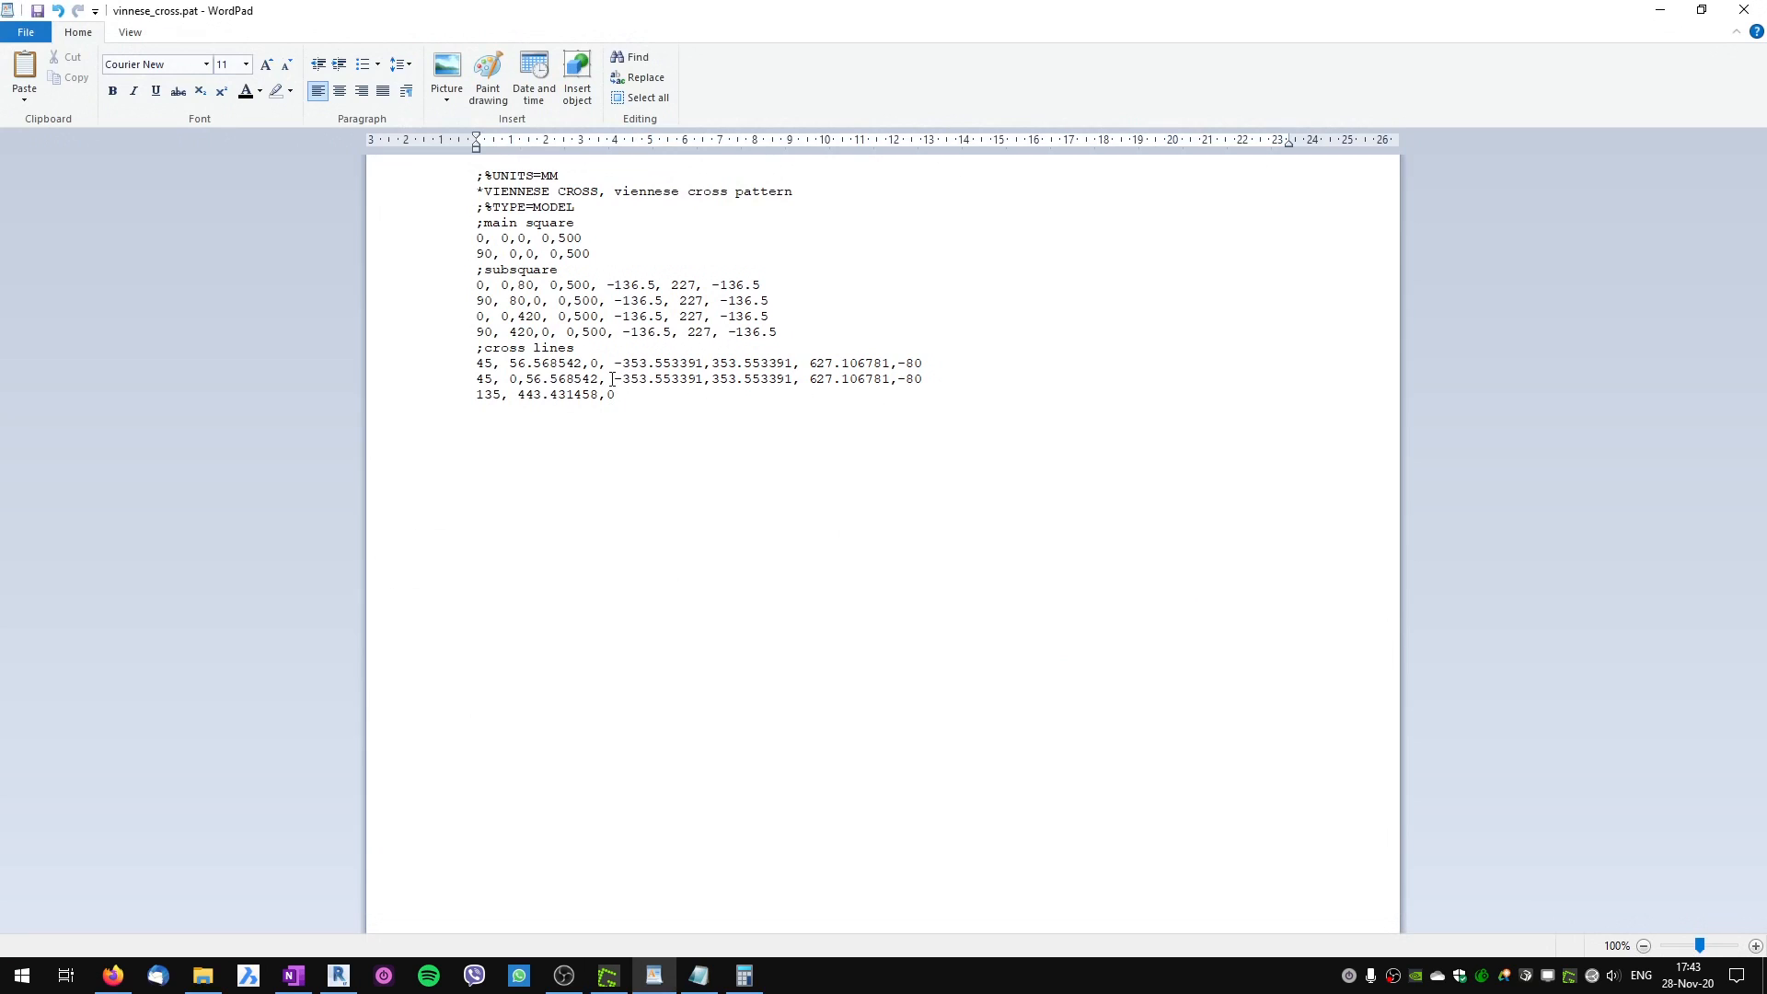
drag(614, 378, 801, 384)
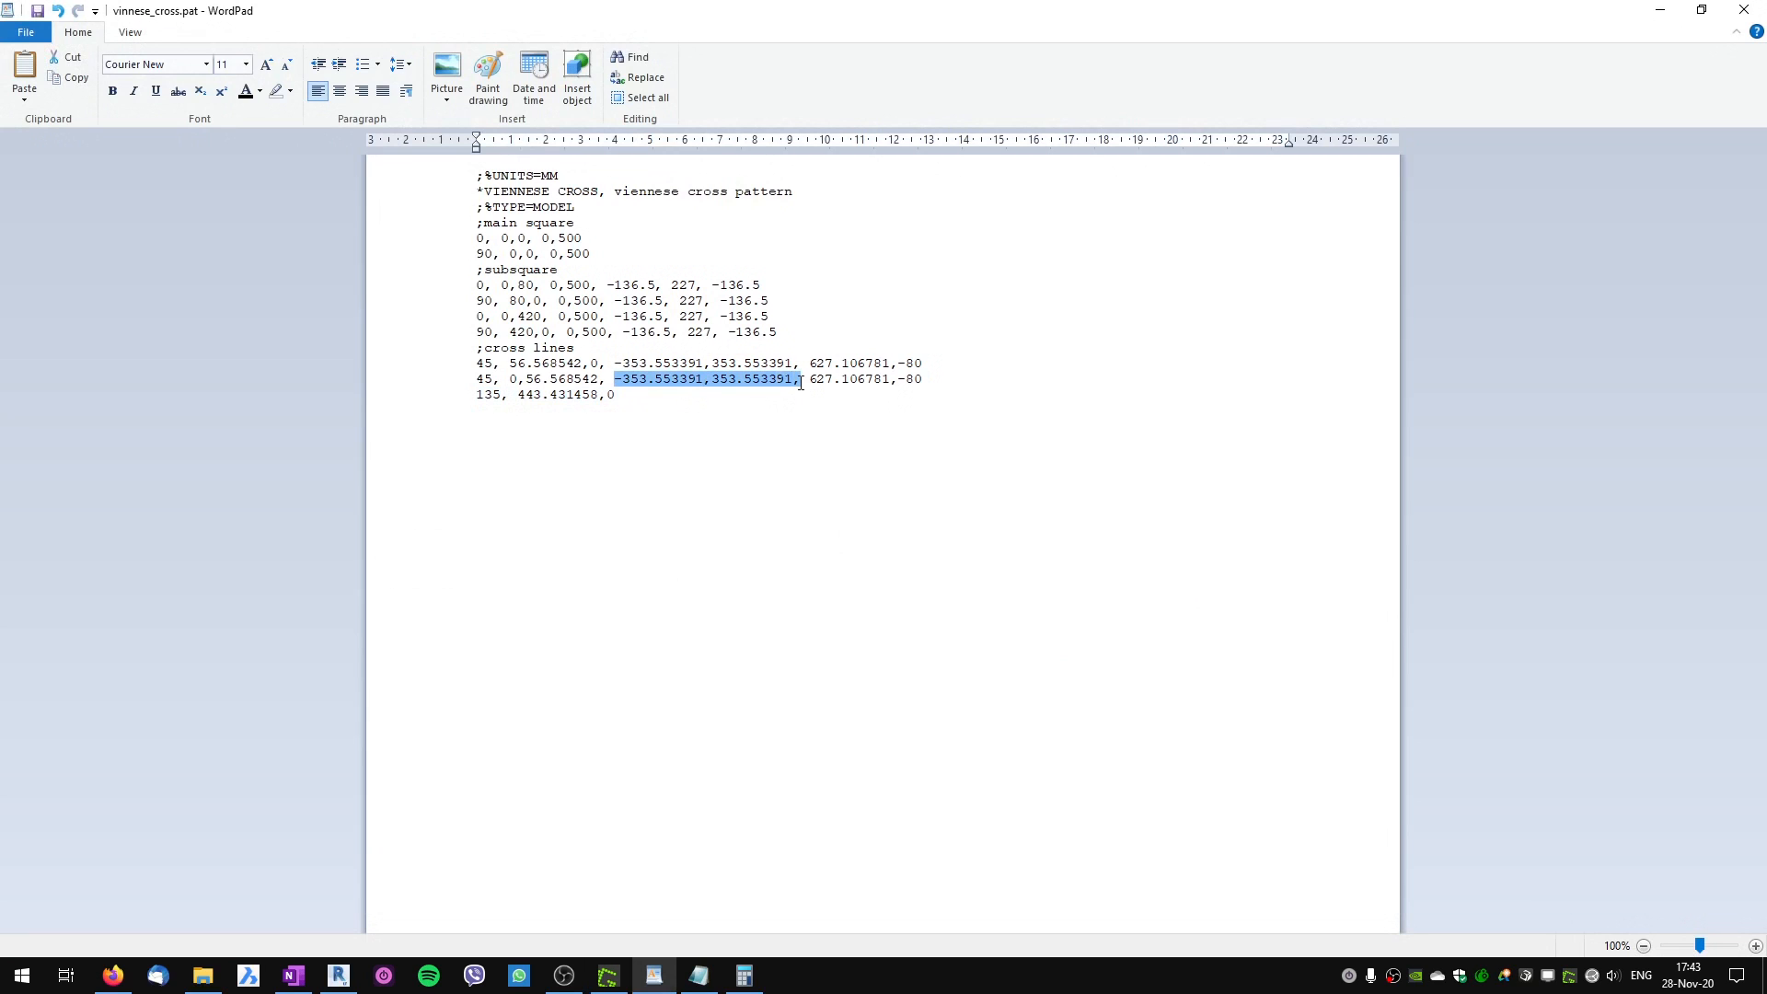
click(646, 399)
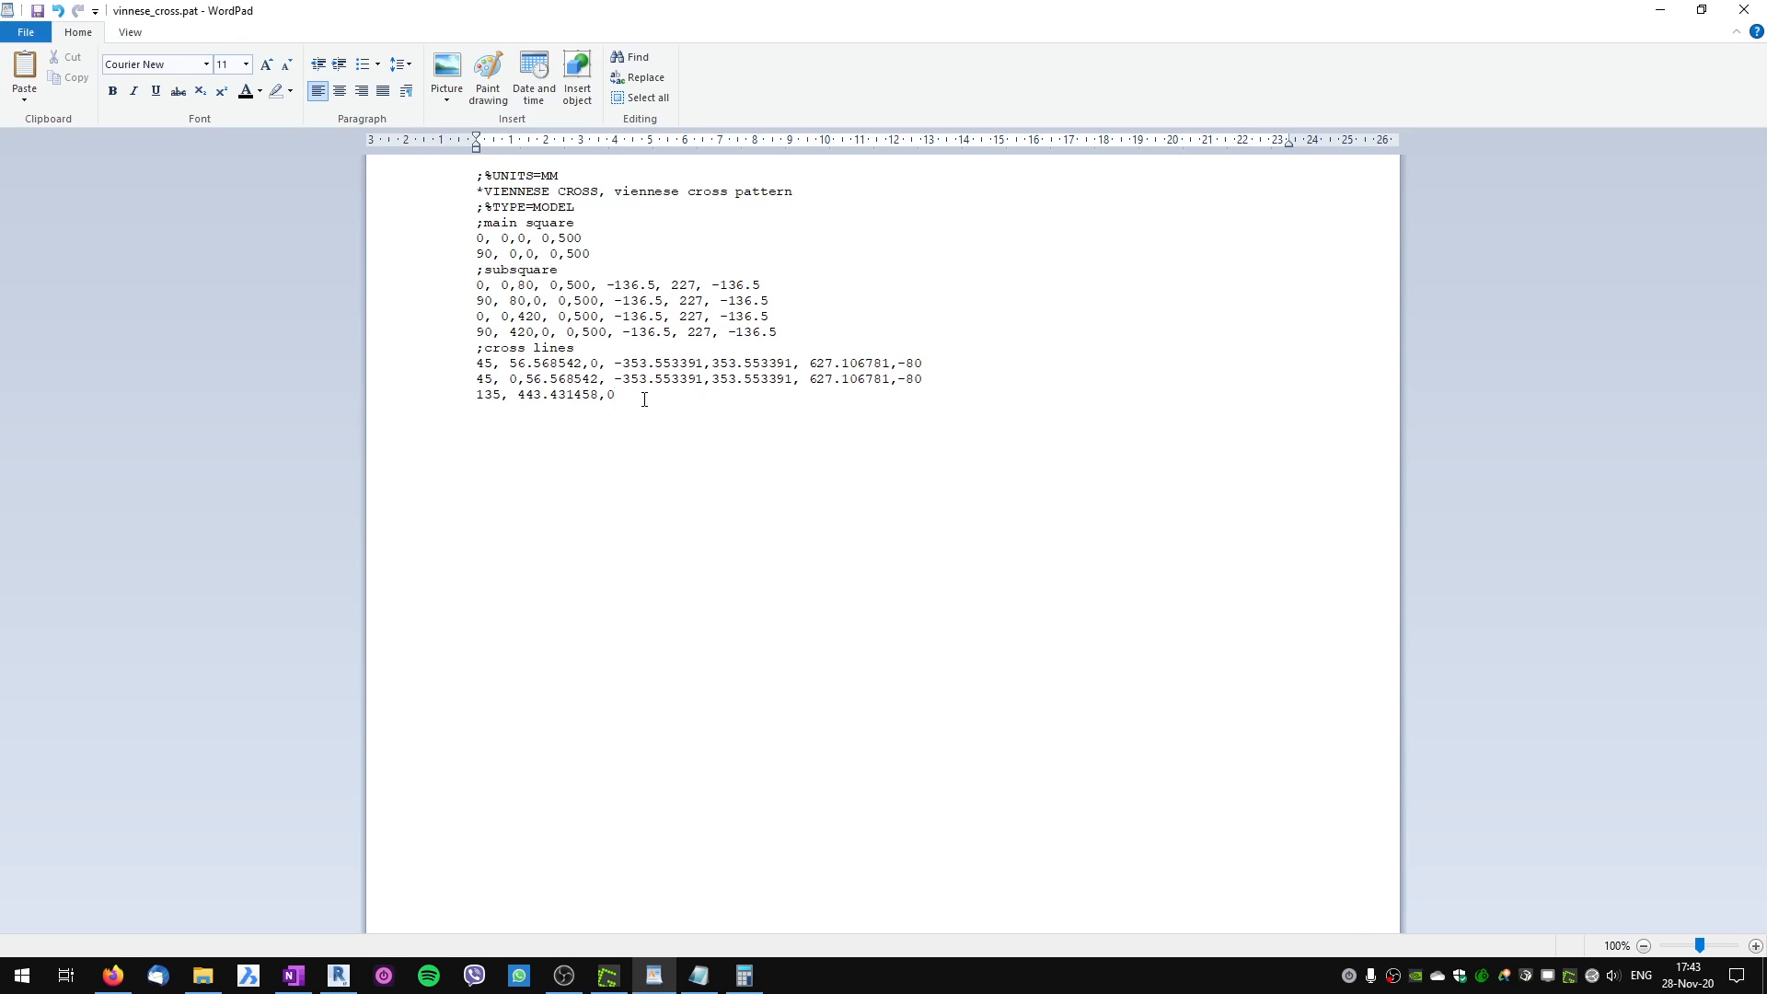
key(ctrl+v)
In the Greenshot image editor, undo the freehand marks linking the diagonal 80 dimension to the gap.
key(alt+Tab)
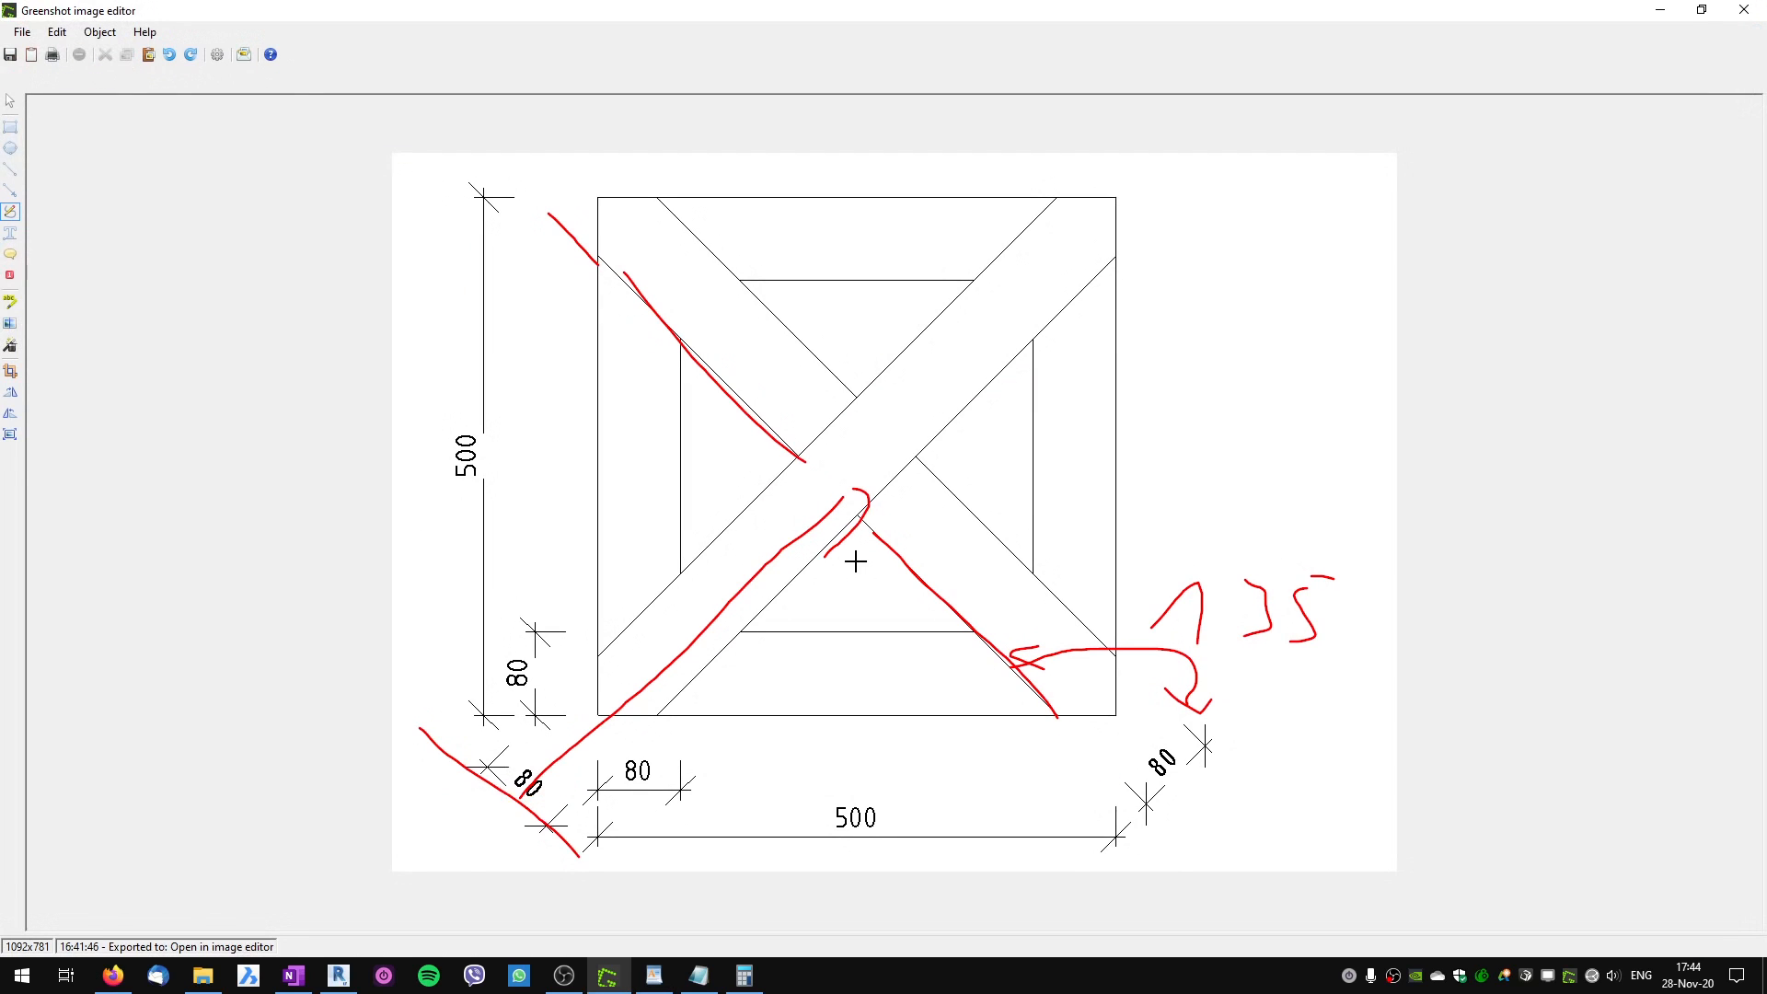
key(ctrl+z)
key(ctrl+z)
key(ctrl+z)
key(ctrl+z)
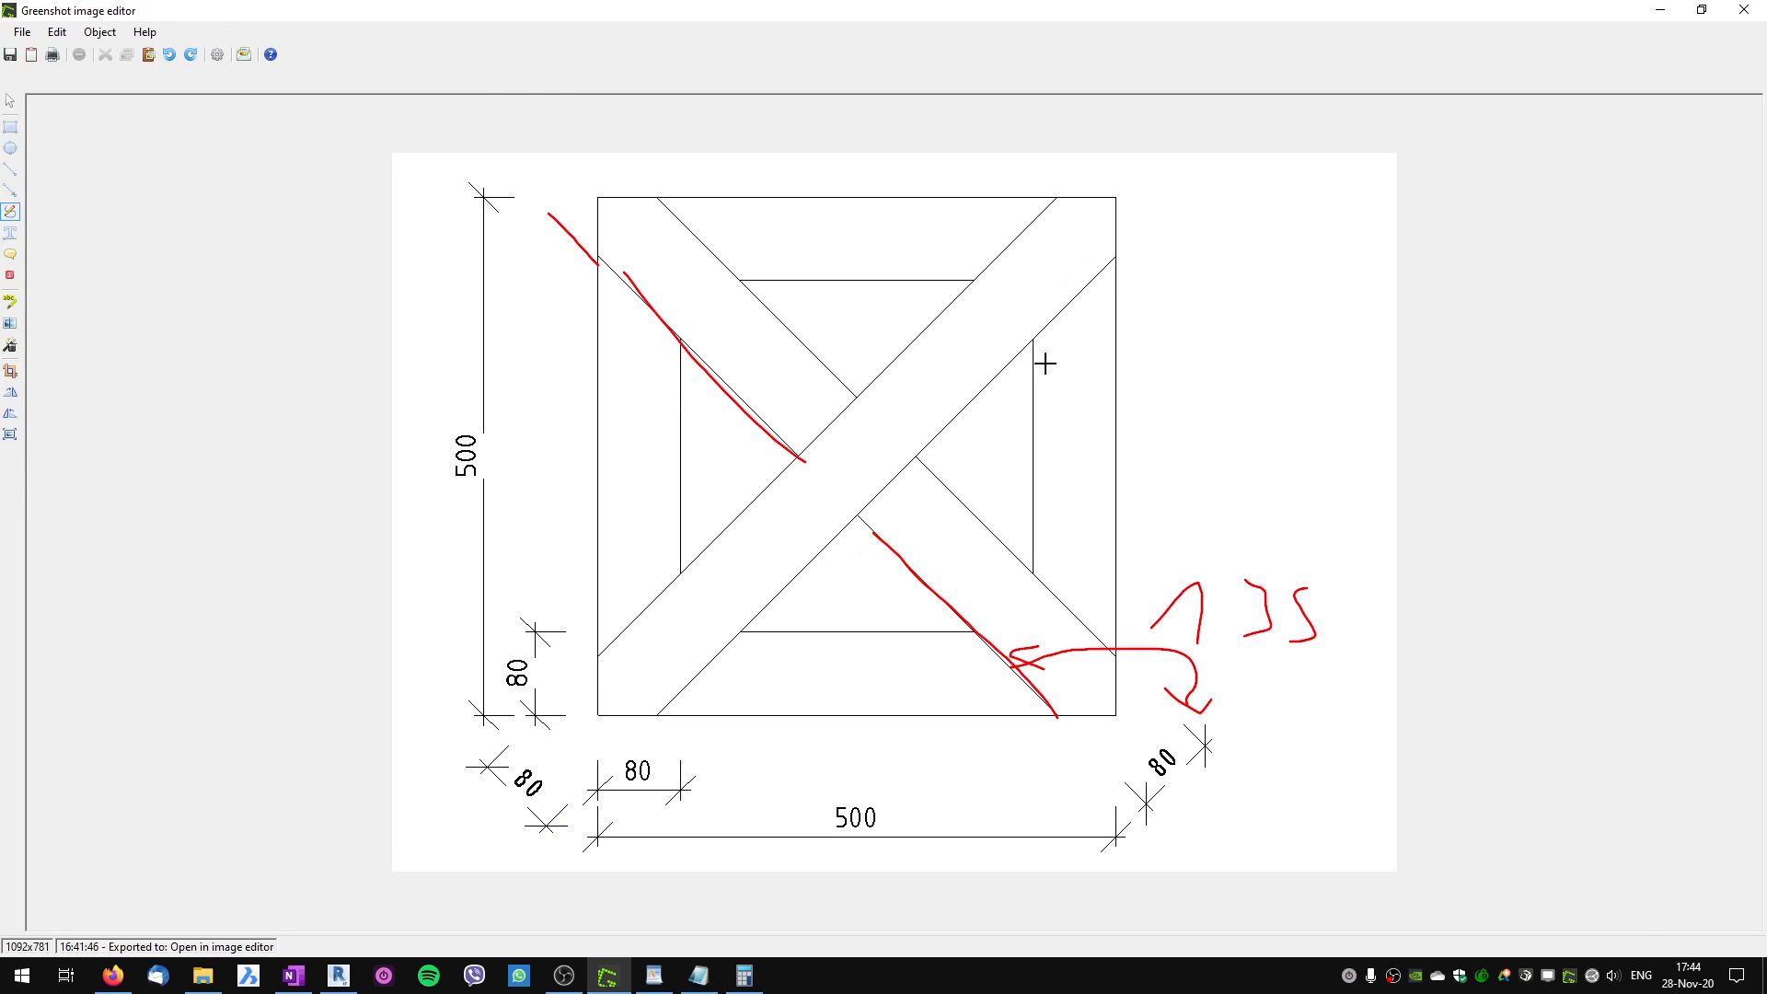
In WordPad, copy the dash values 627.106781,-80 from the 45° line to the end of the 135° line and save as text only.
key(alt+Tab)
drag(810, 362, 923, 370)
click(829, 398)
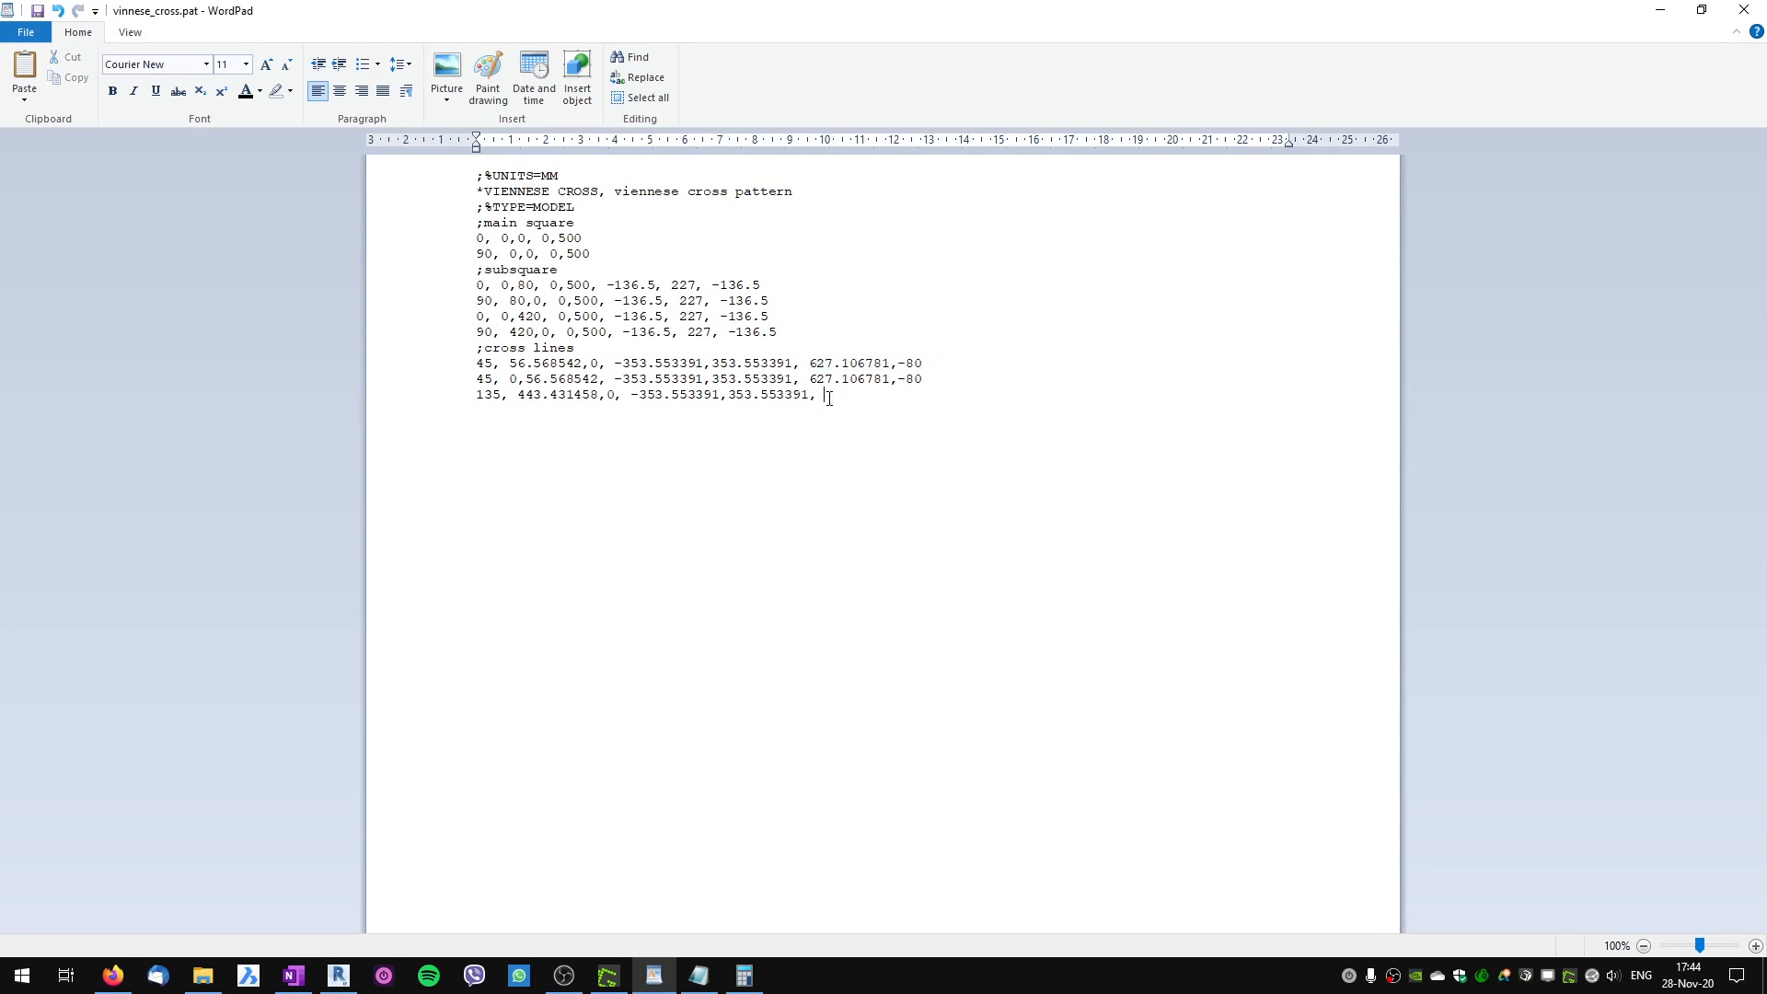
key(ctrl+v)
key(ctrl+s)
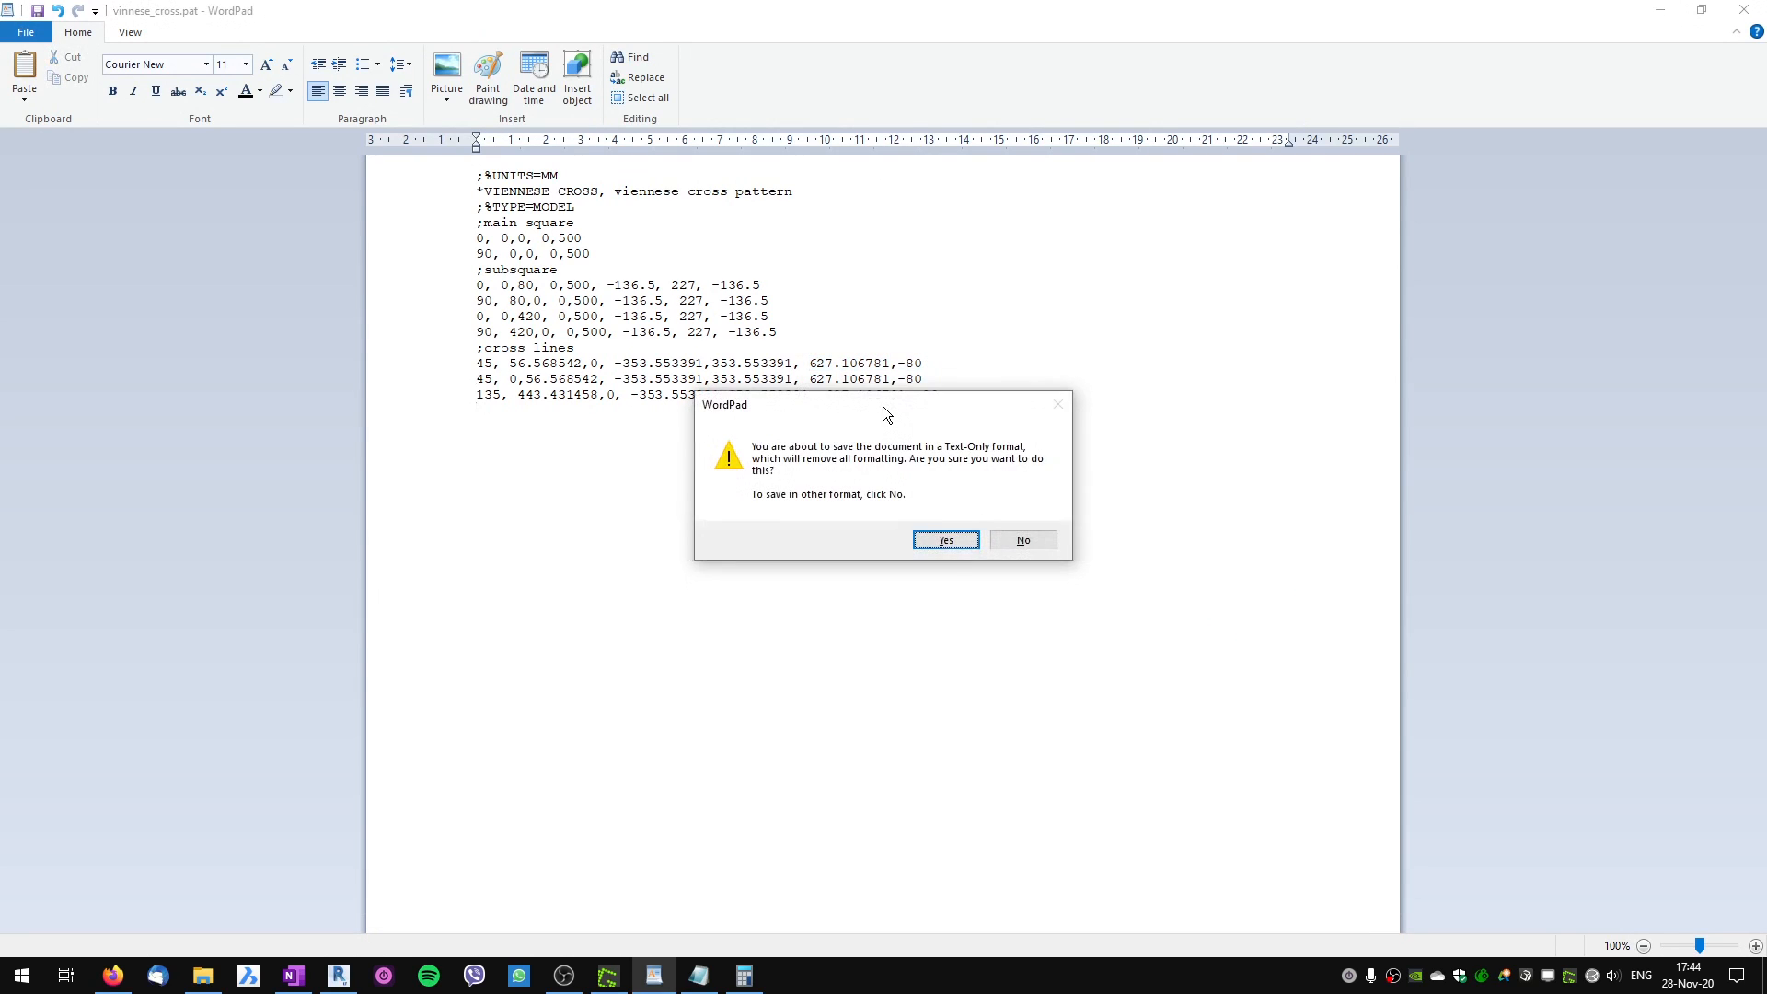
click(937, 537)
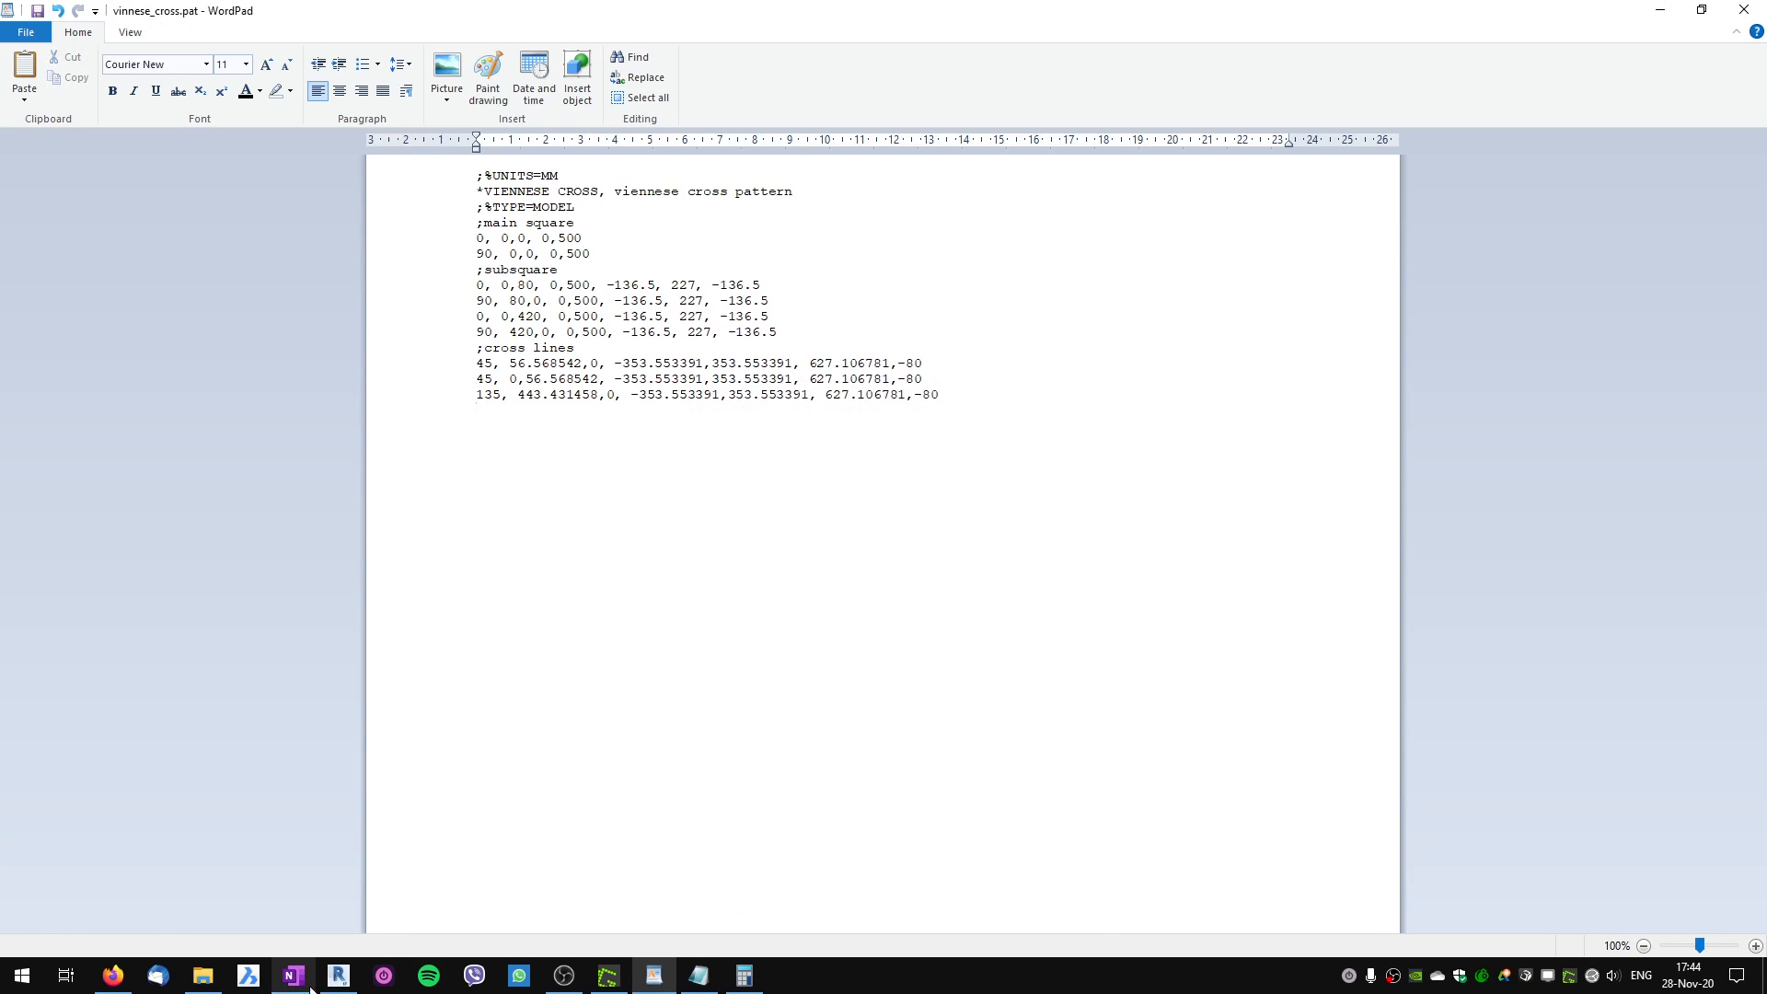
In Revit, open floor plan 3.13, dismiss the save reminder and re-import vinnese_cross.pat into the viennese cross material's surface foreground pattern.
click(339, 976)
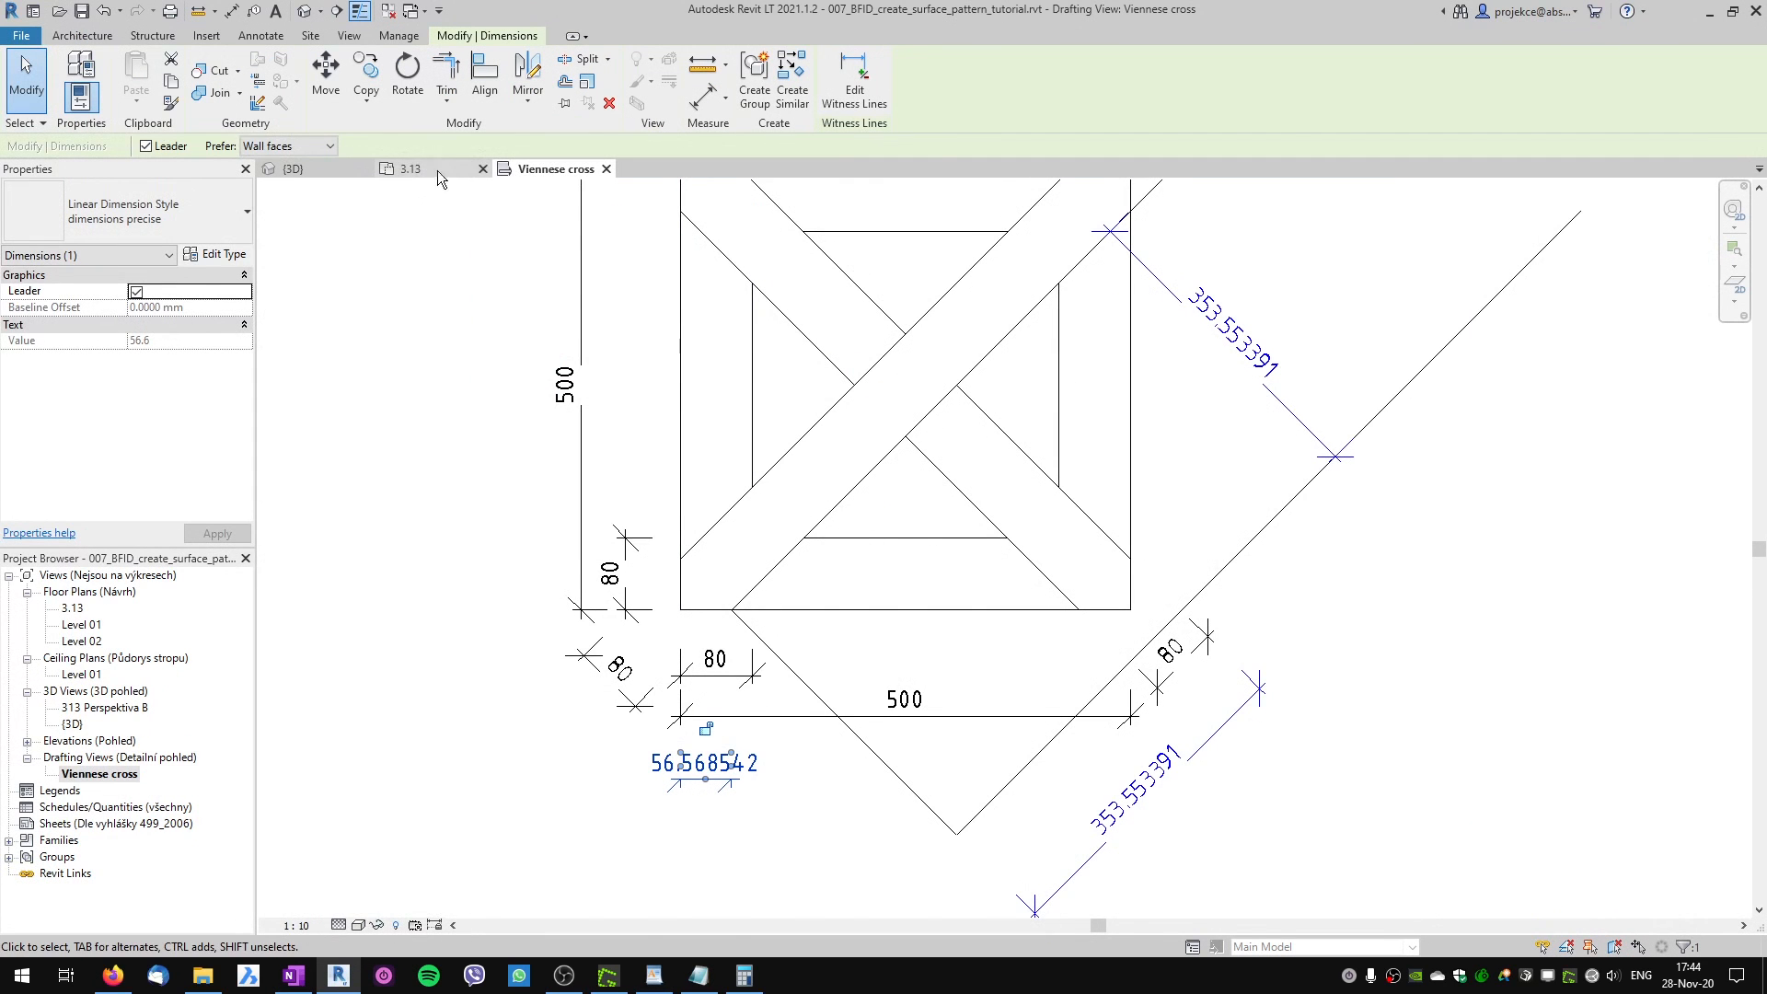
click(439, 169)
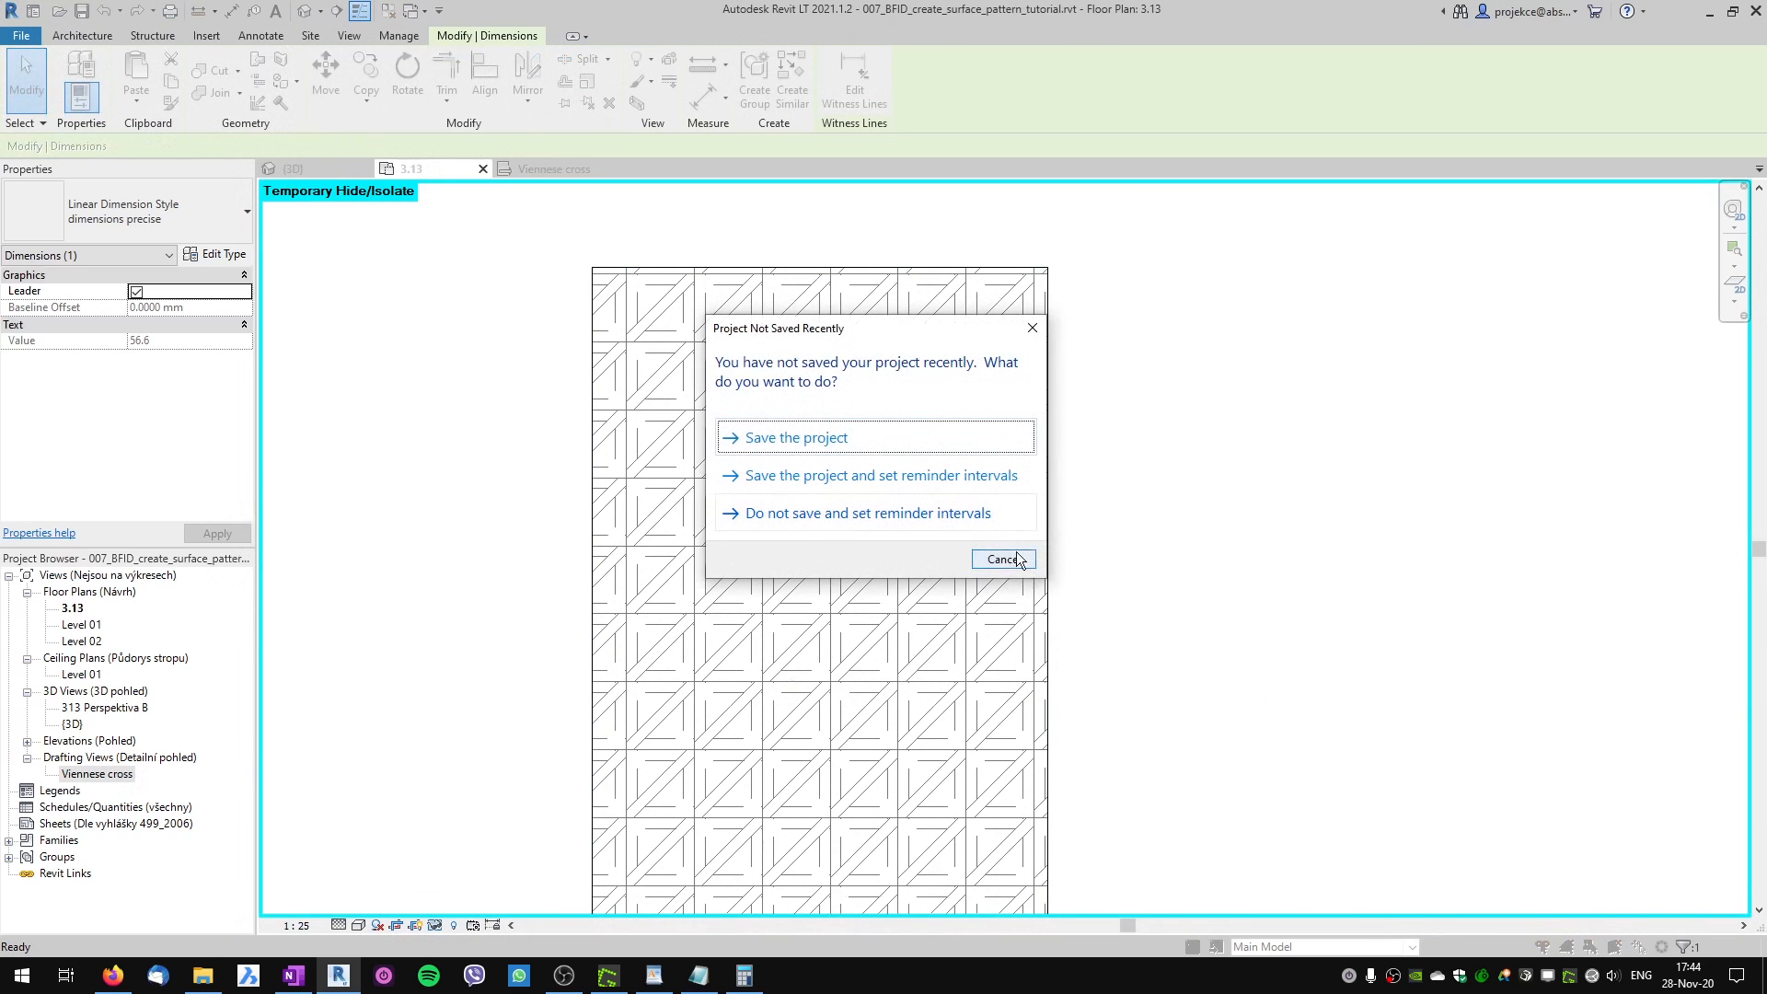
click(1016, 554)
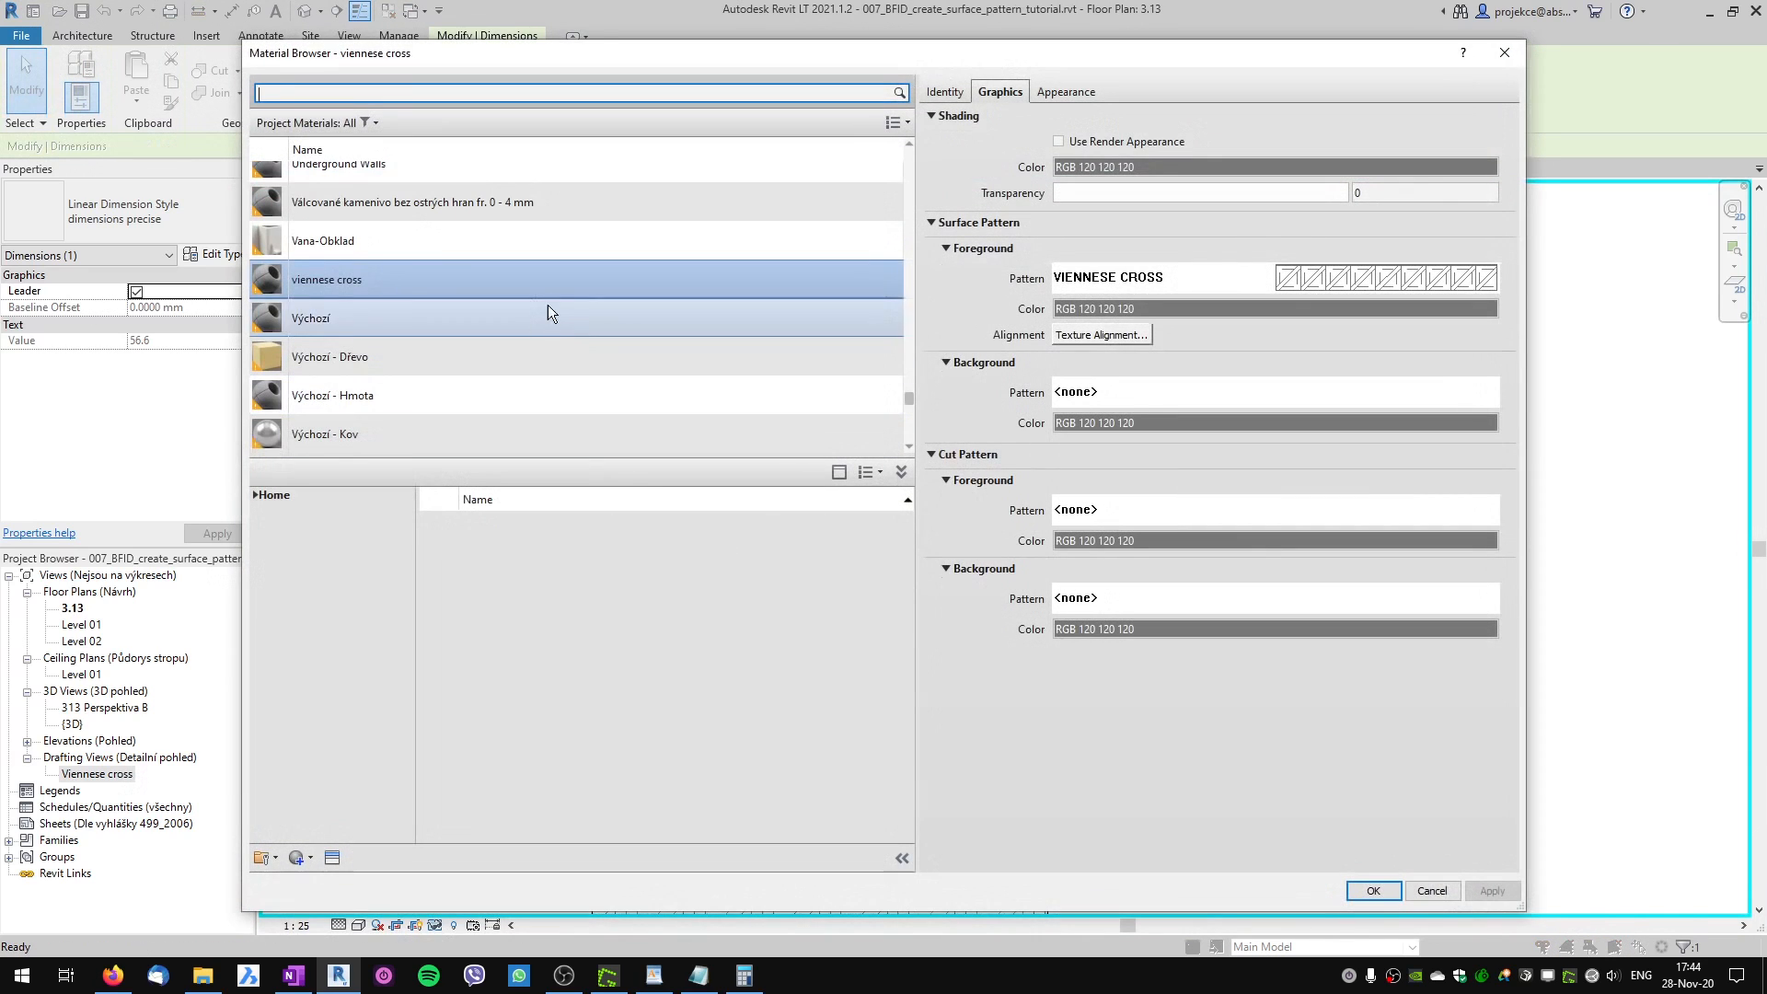
click(1310, 284)
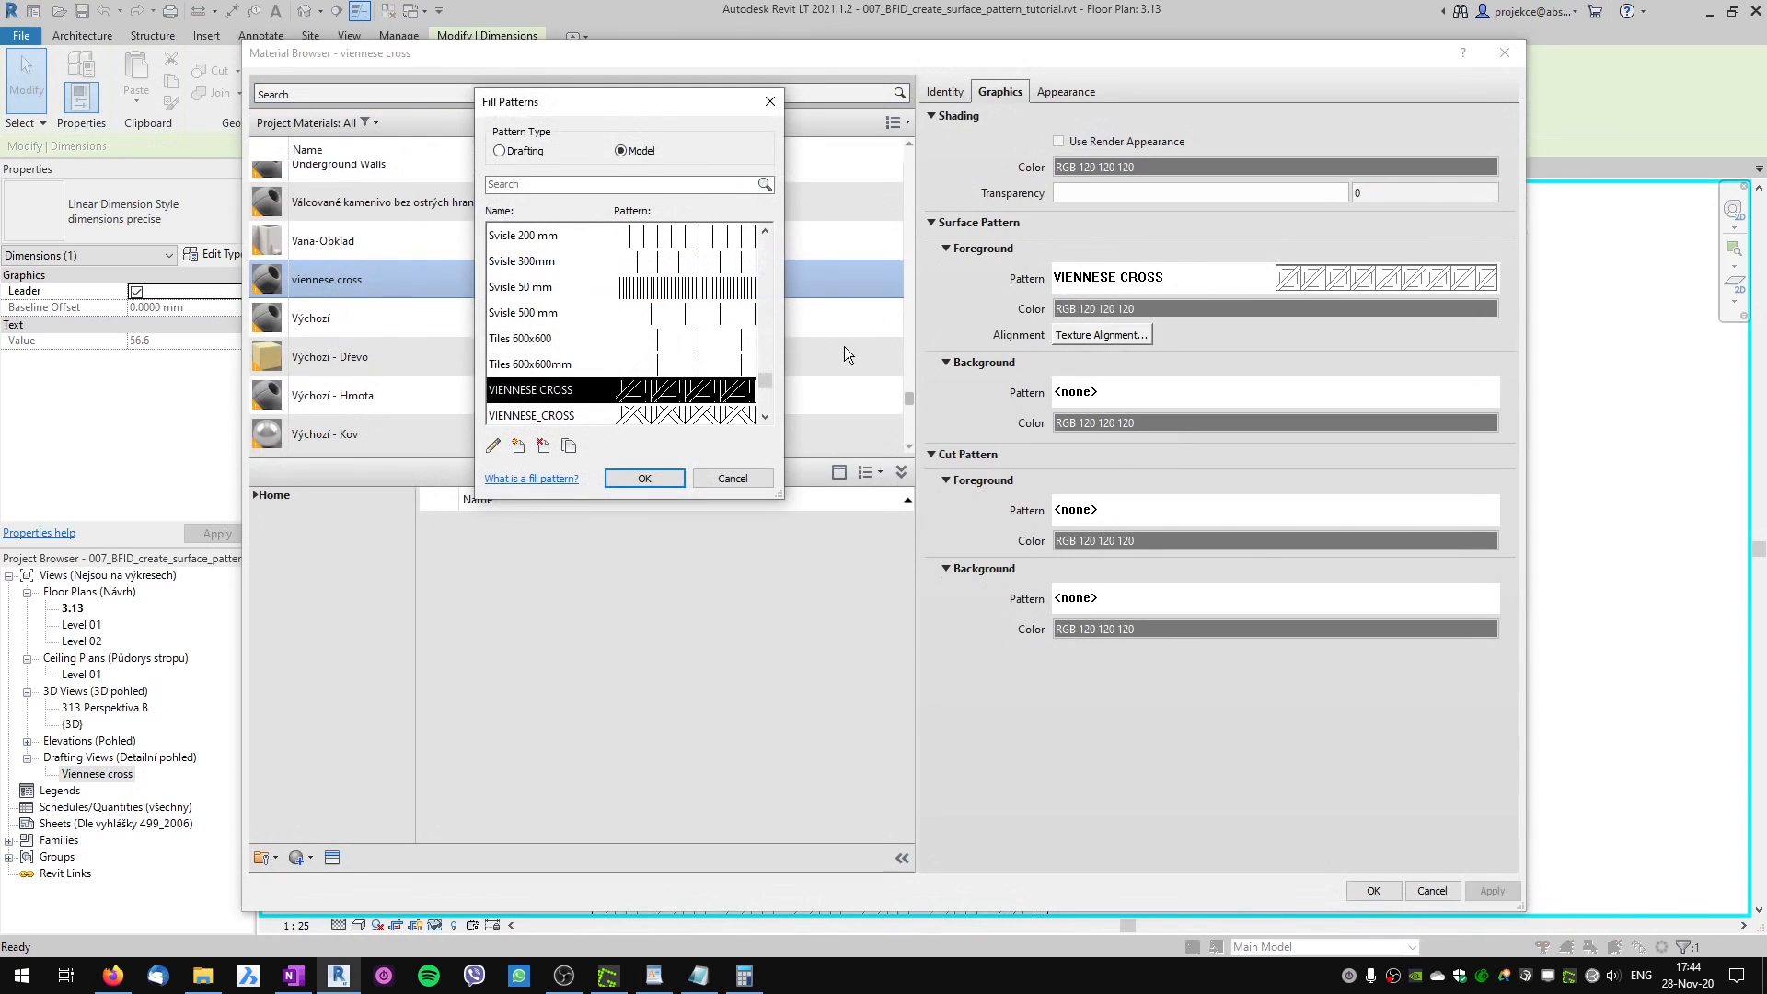
click(494, 448)
click(686, 346)
click(702, 450)
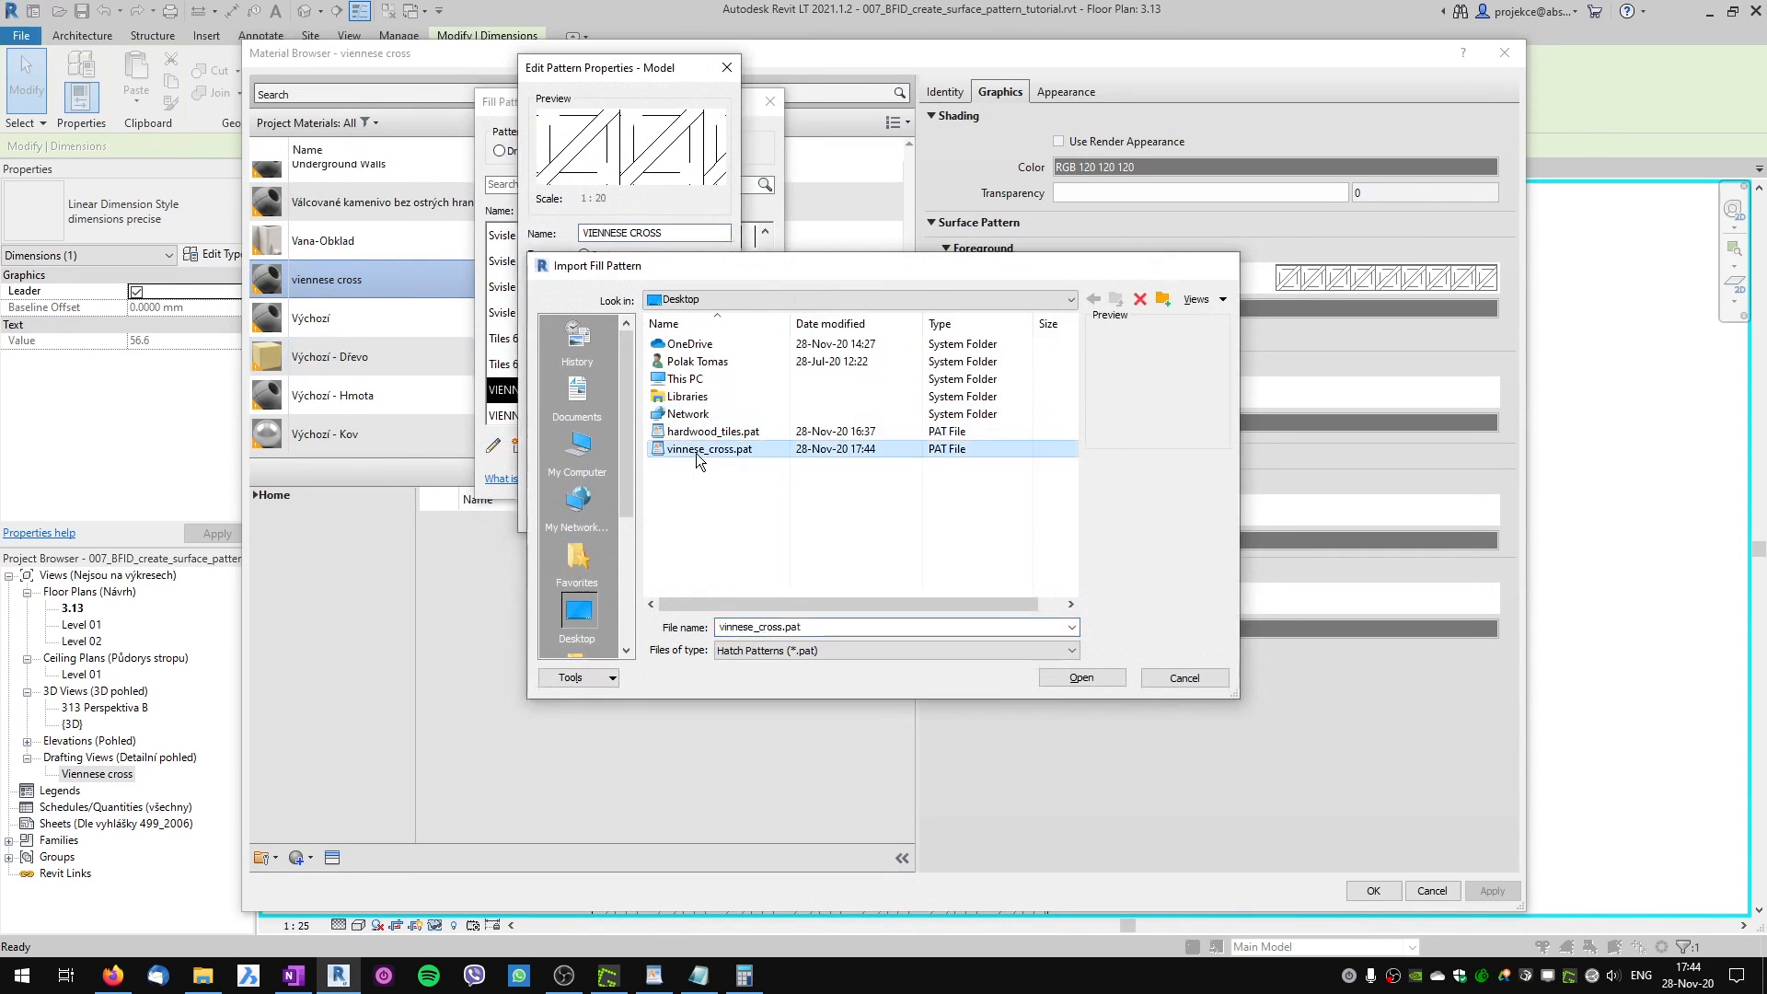
double_click(696, 453)
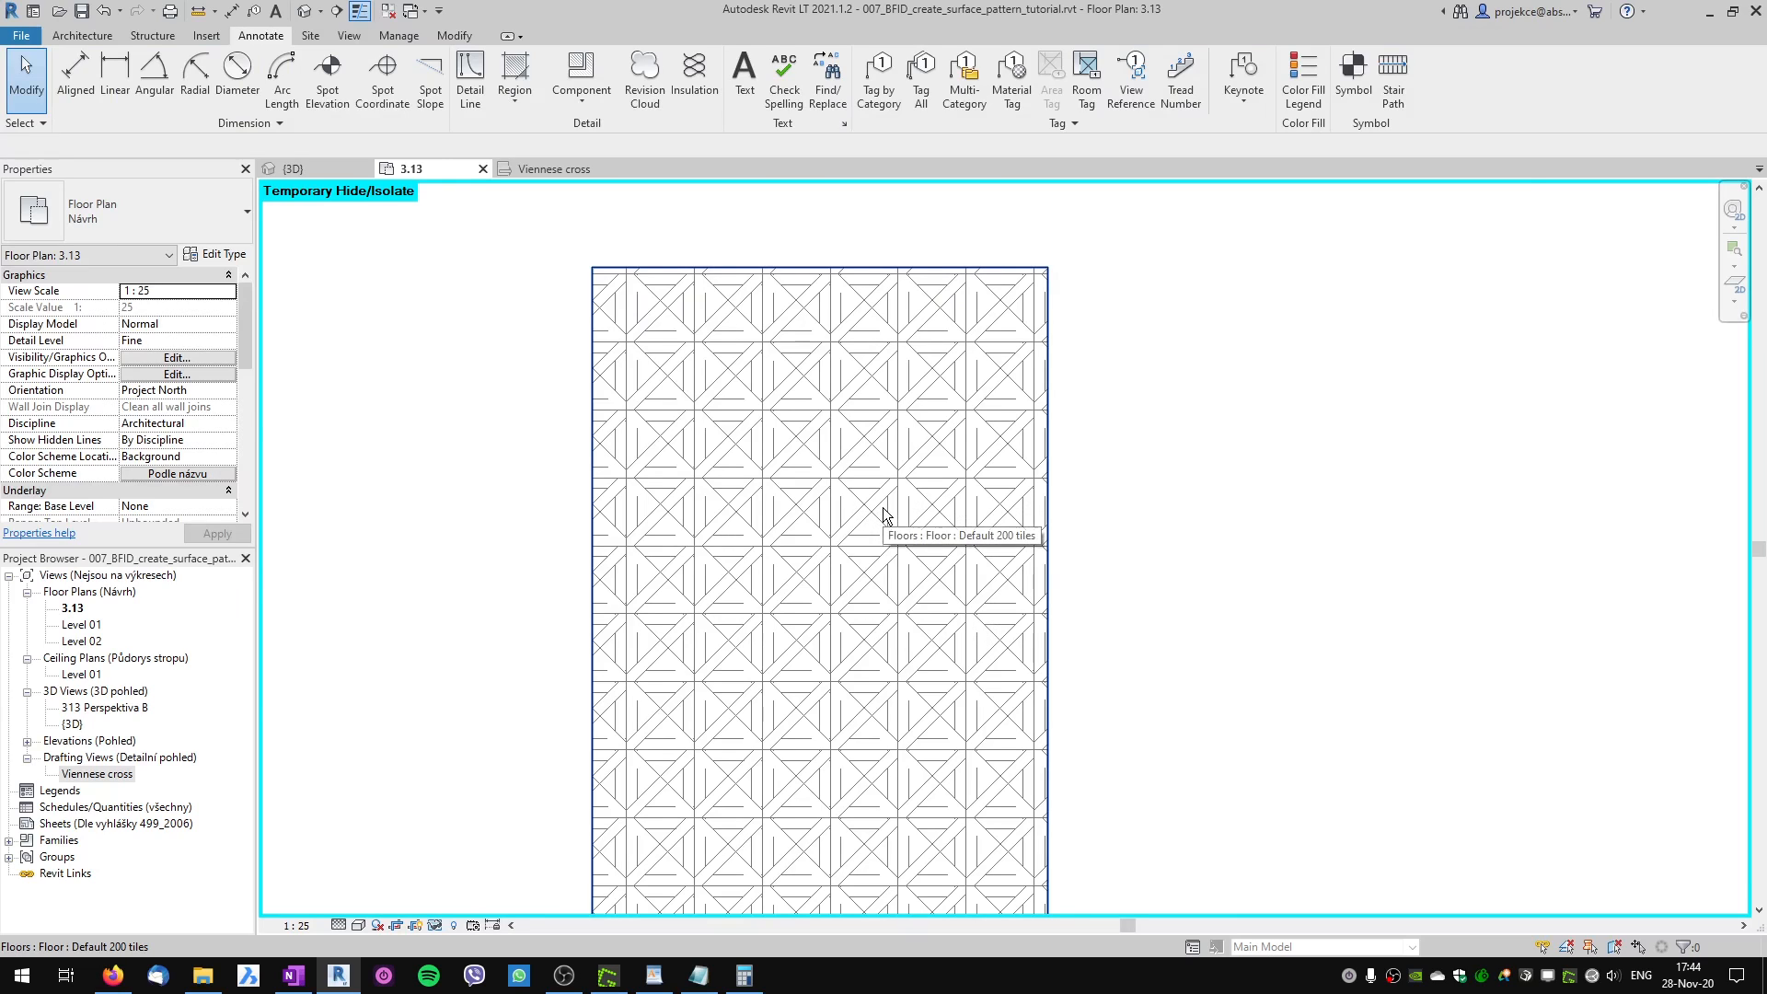
In the Greenshot image editor, undo all the freehand marks on the cross drawing.
key(alt+Tab)
key(alt+Tab)
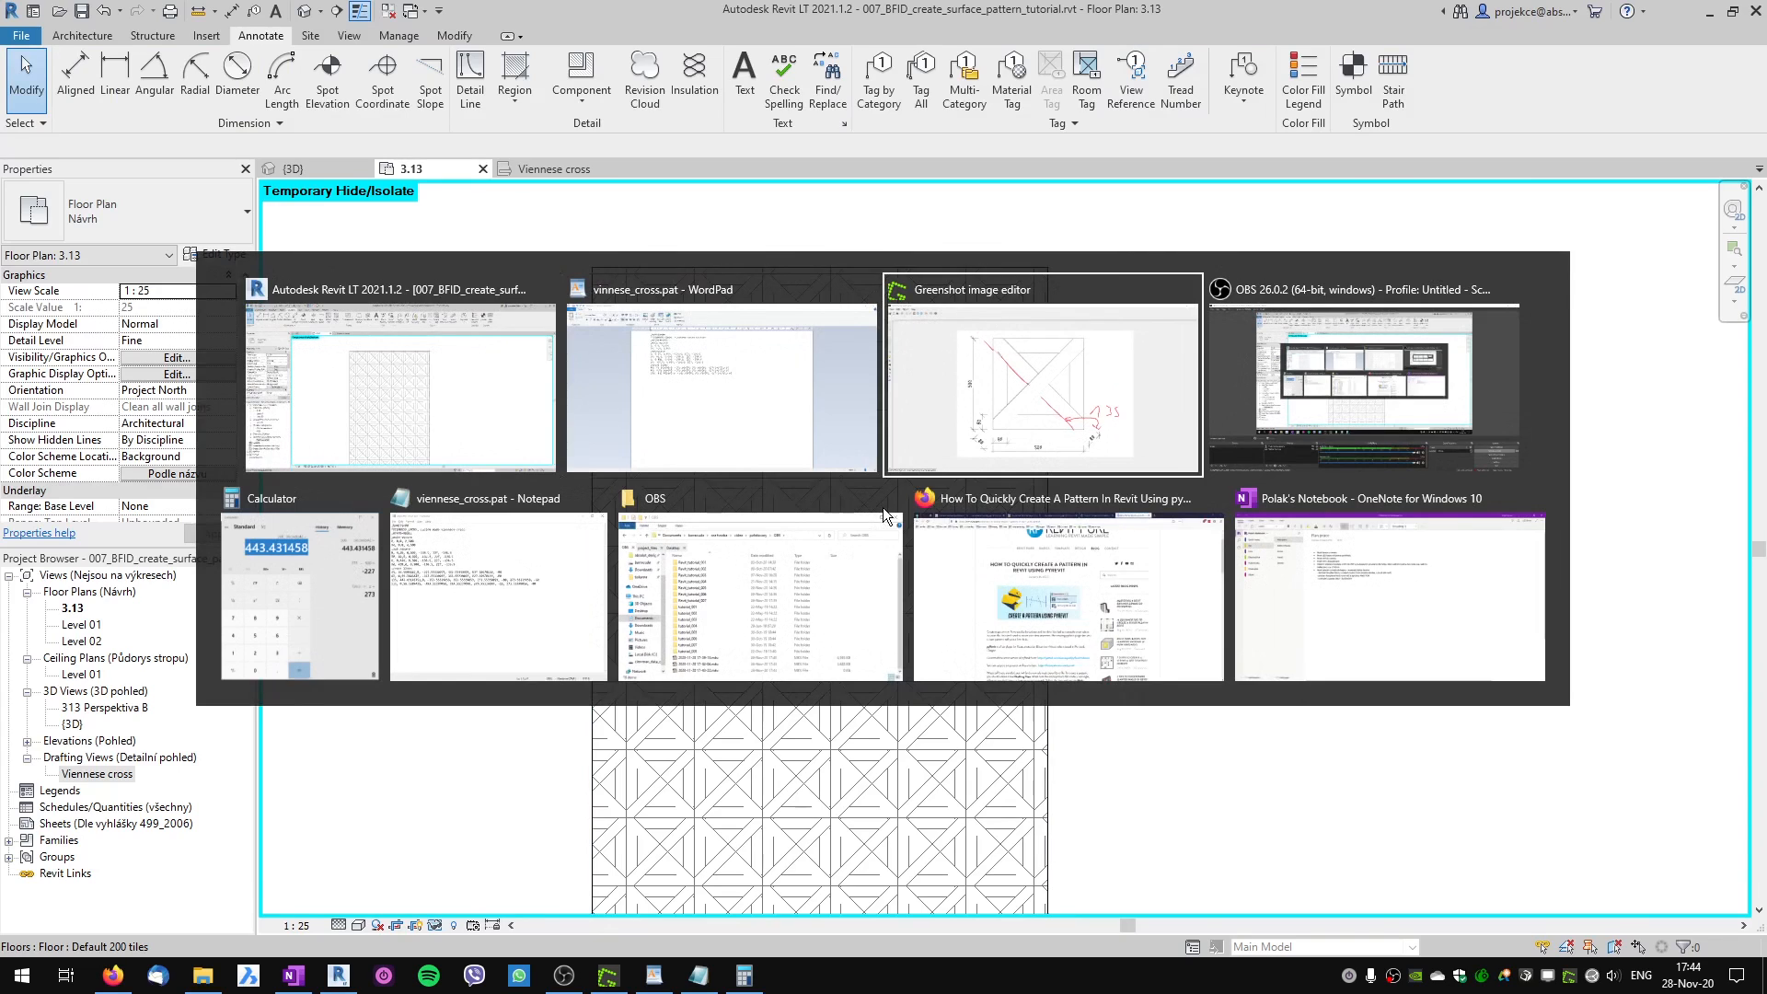
key(ctrl+z)
key(ctrl+z)
key(ctrl+z)
key(ctrl+z)
key(ctrl+z)
key(ctrl+z)
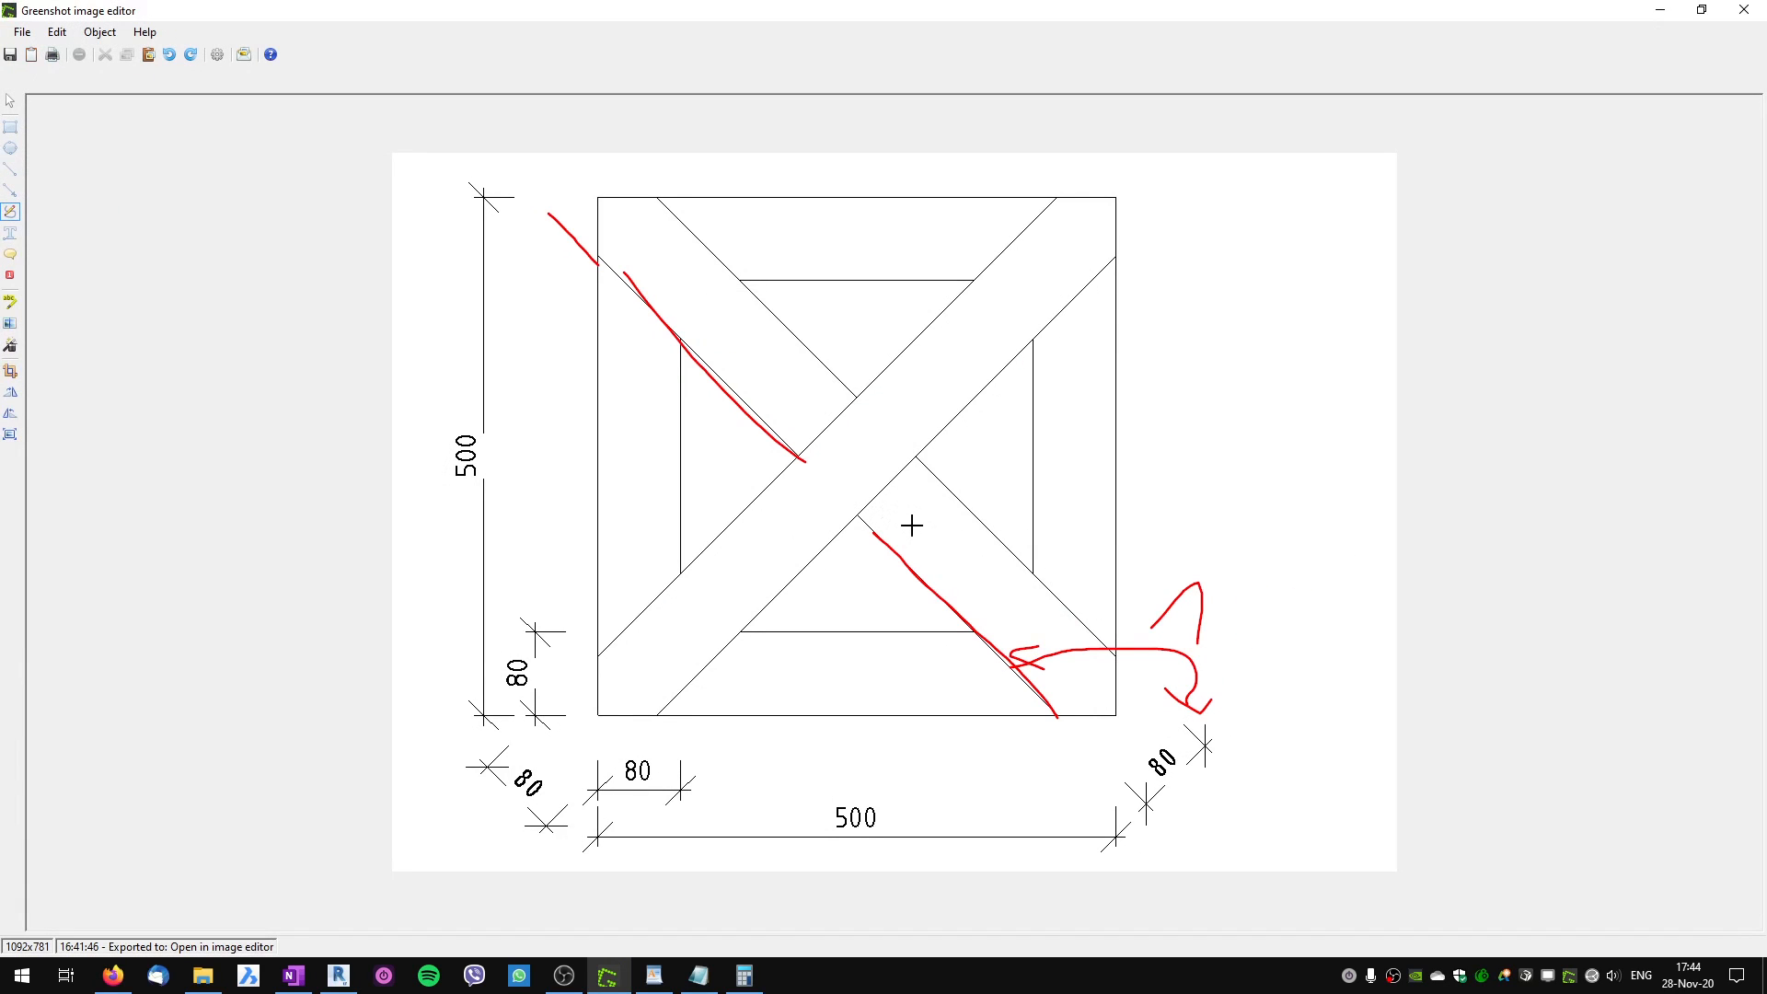
key(ctrl+z)
key(ctrl+z)
key(ctrl+z)
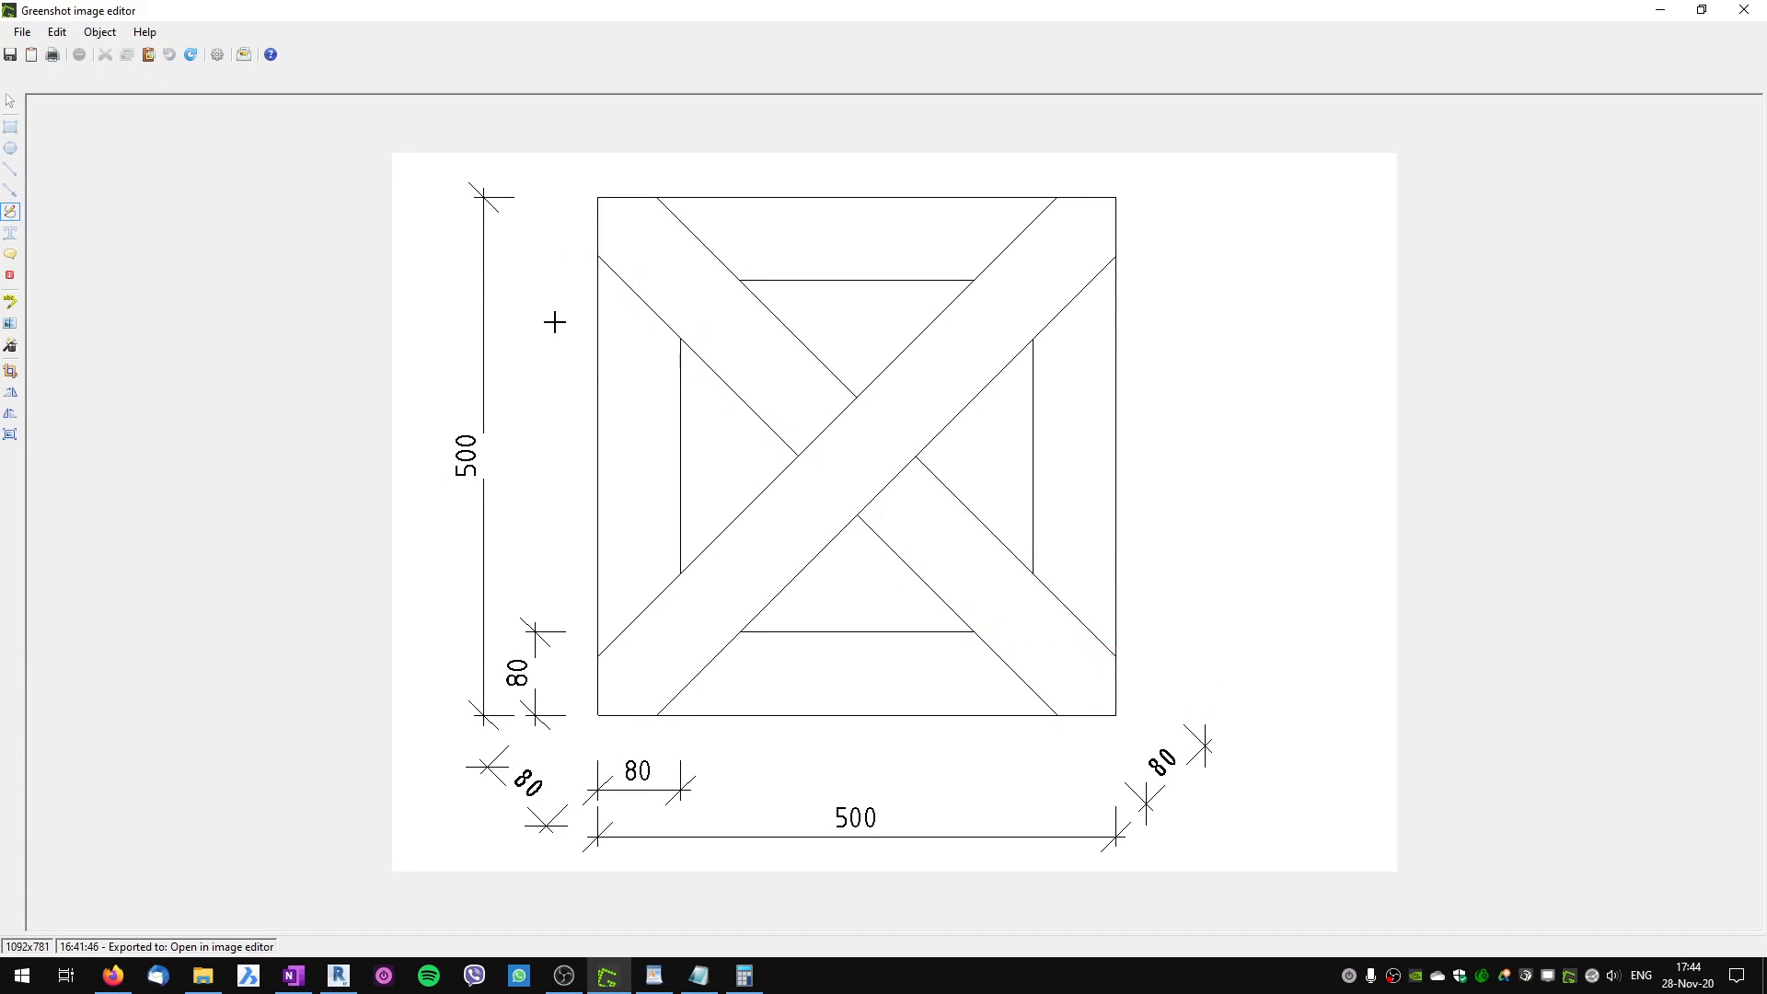
Mark freehand the upper falling diagonal, the square's lower-left corner and a 135° line rising from the circled origin on the square's left edge.
click(10, 212)
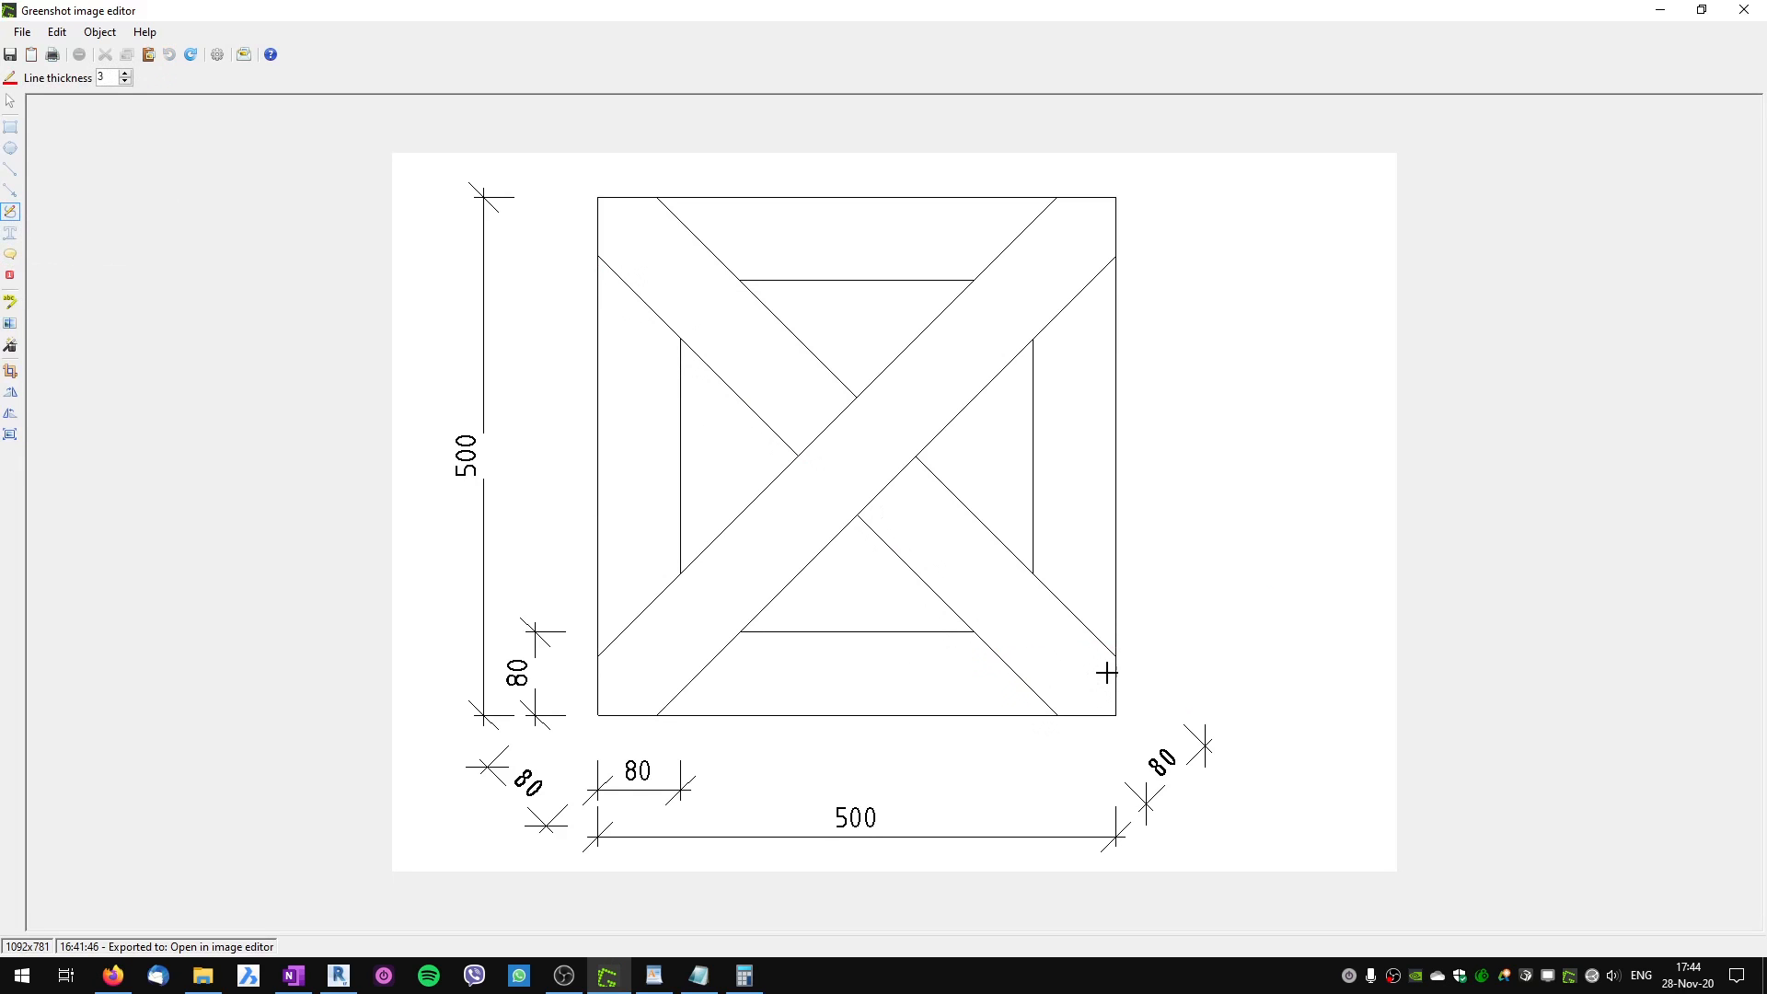
drag(1109, 666, 646, 204)
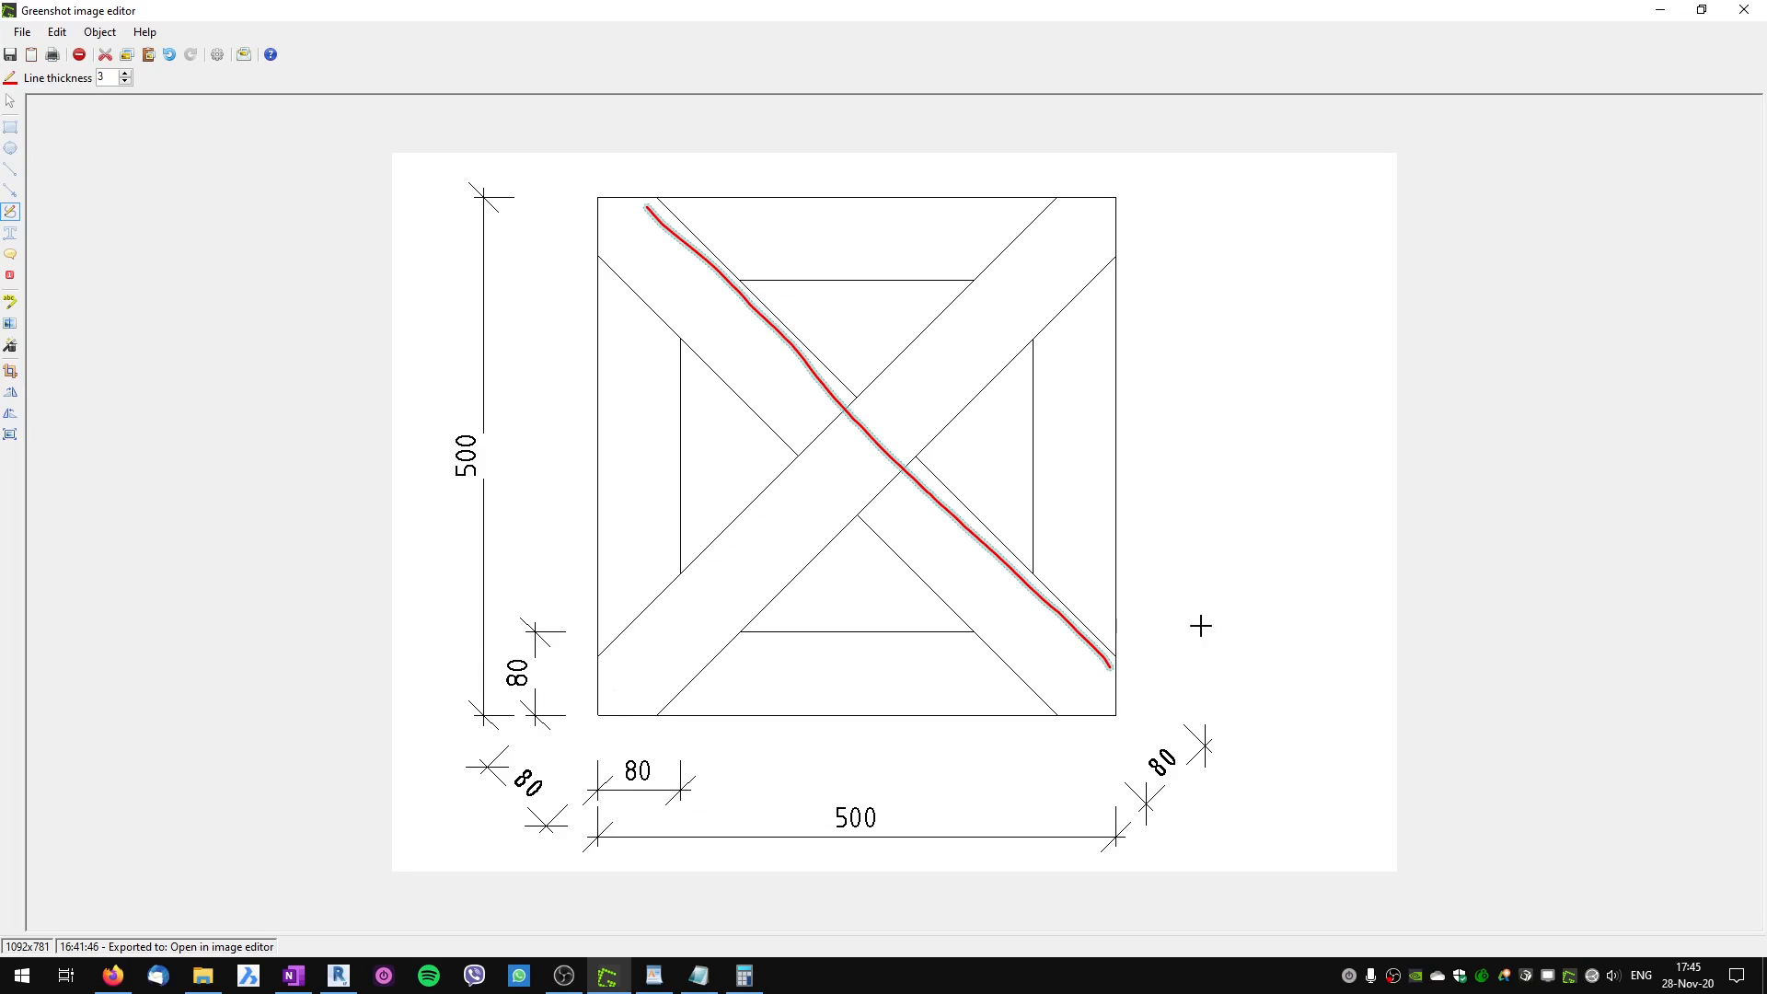
mouse_move(597, 633)
mouse_down()
mouse_move(597, 734)
mouse_move(685, 724)
mouse_up()
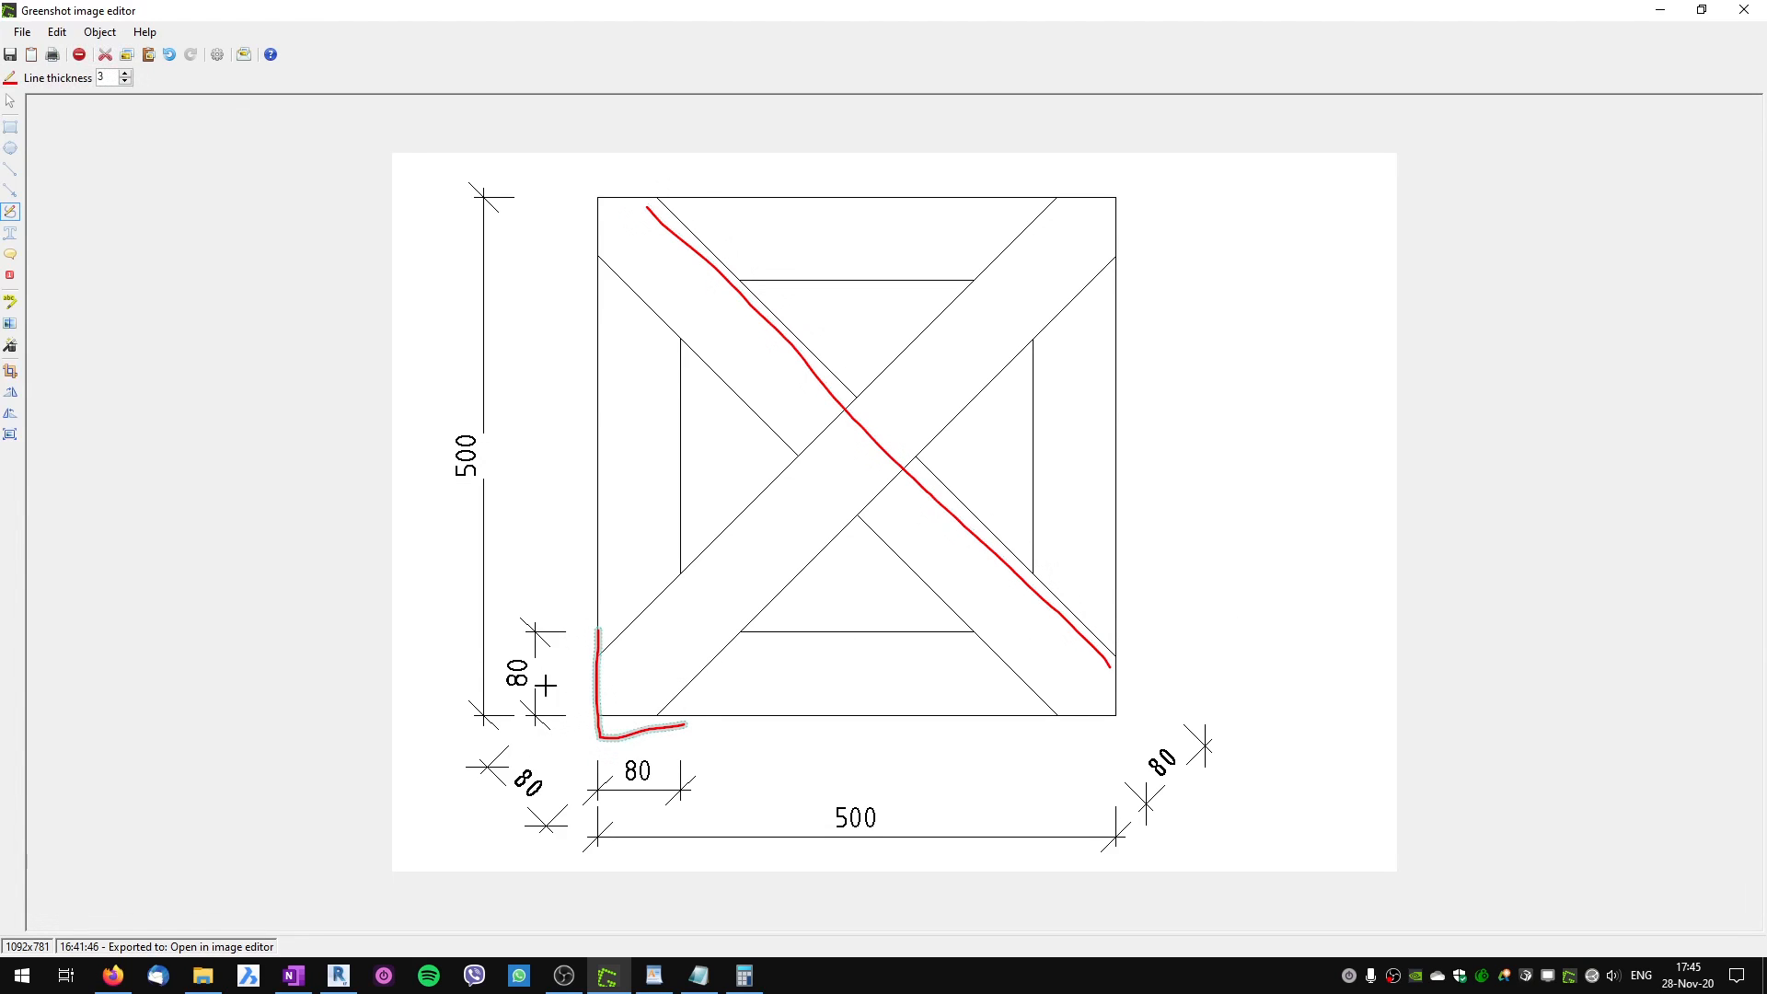
key(Escape)
drag(591, 647, 449, 463)
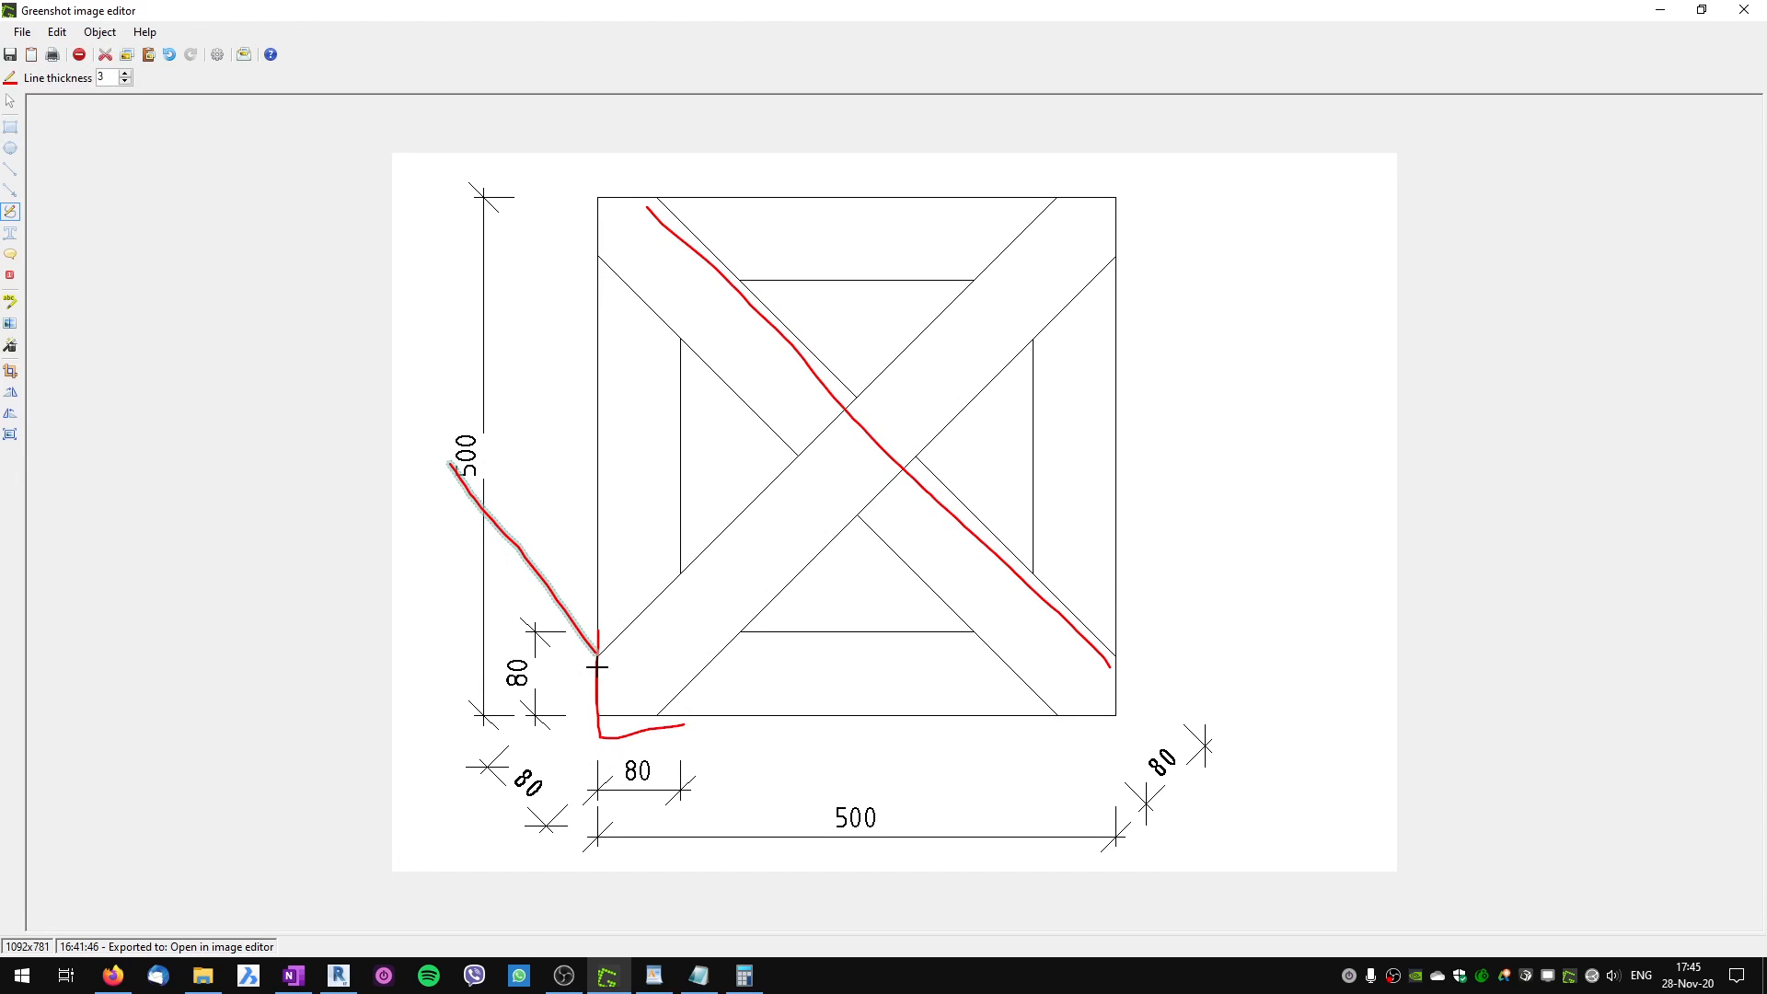
mouse_move(628, 641)
mouse_down()
mouse_move(592, 651)
mouse_move(598, 637)
mouse_up()
In WordPad, start a second 135° line and copy its origin 0,56.568542 from the second 45° line.
click(654, 975)
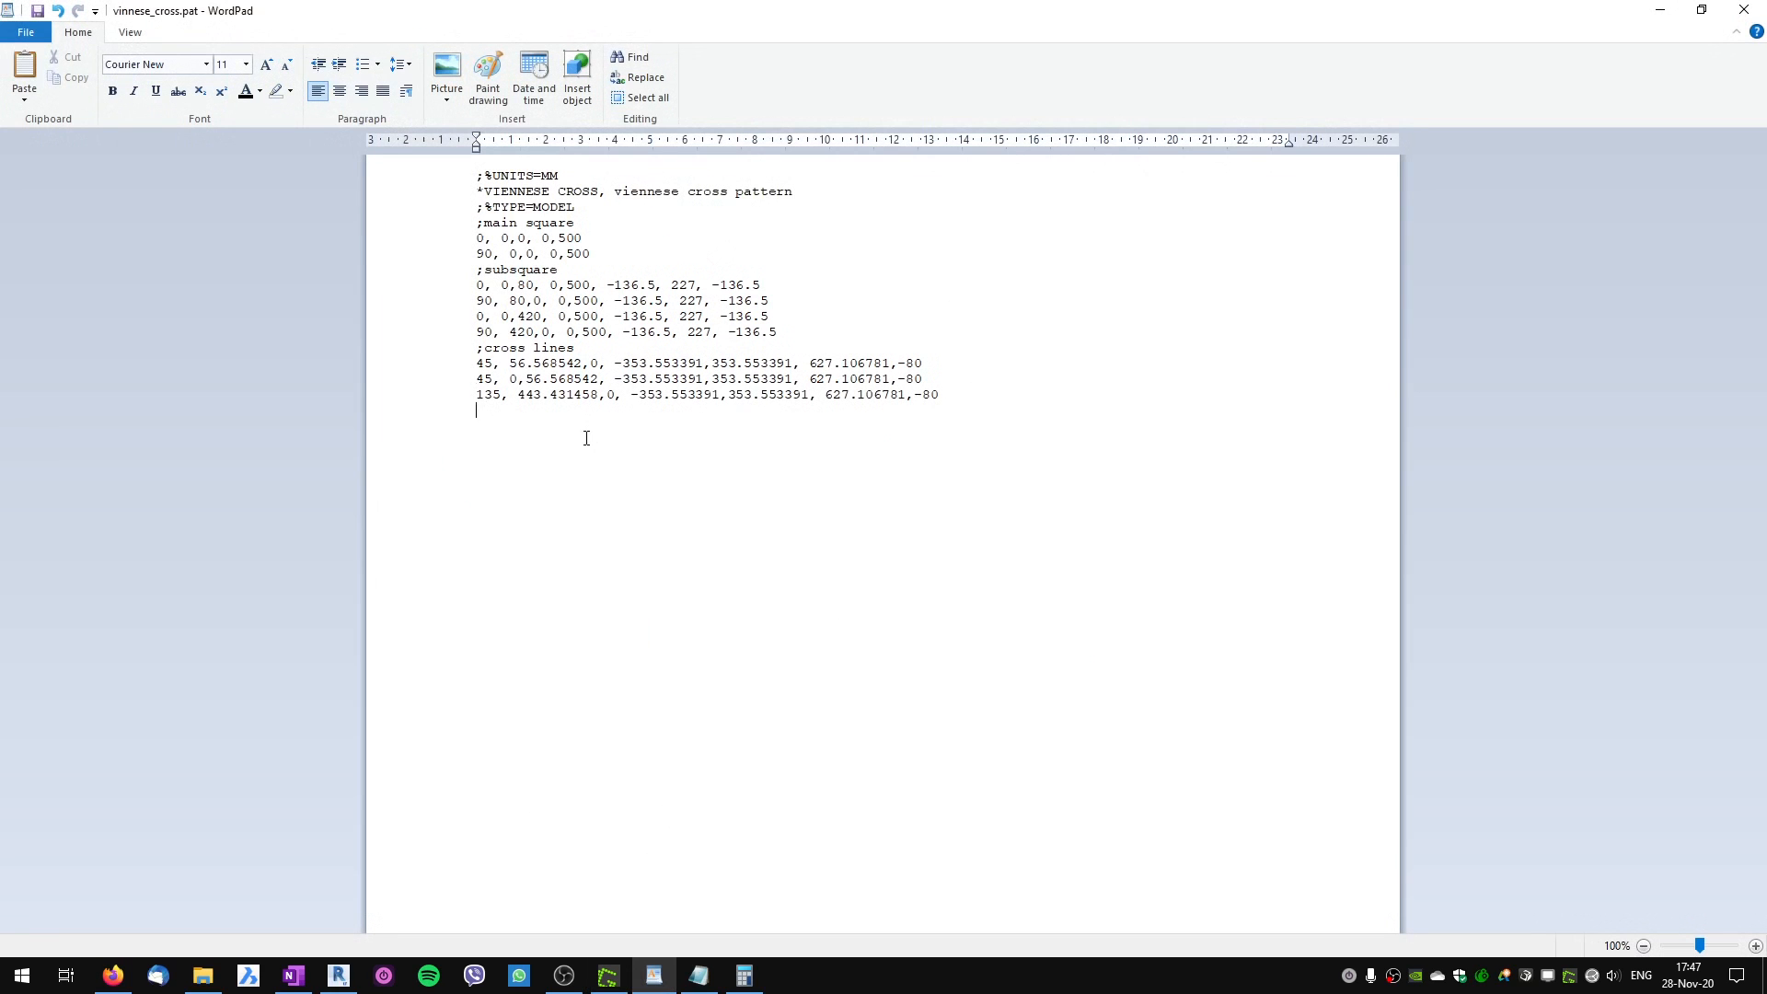
text(135,)
key(alt+Tab)
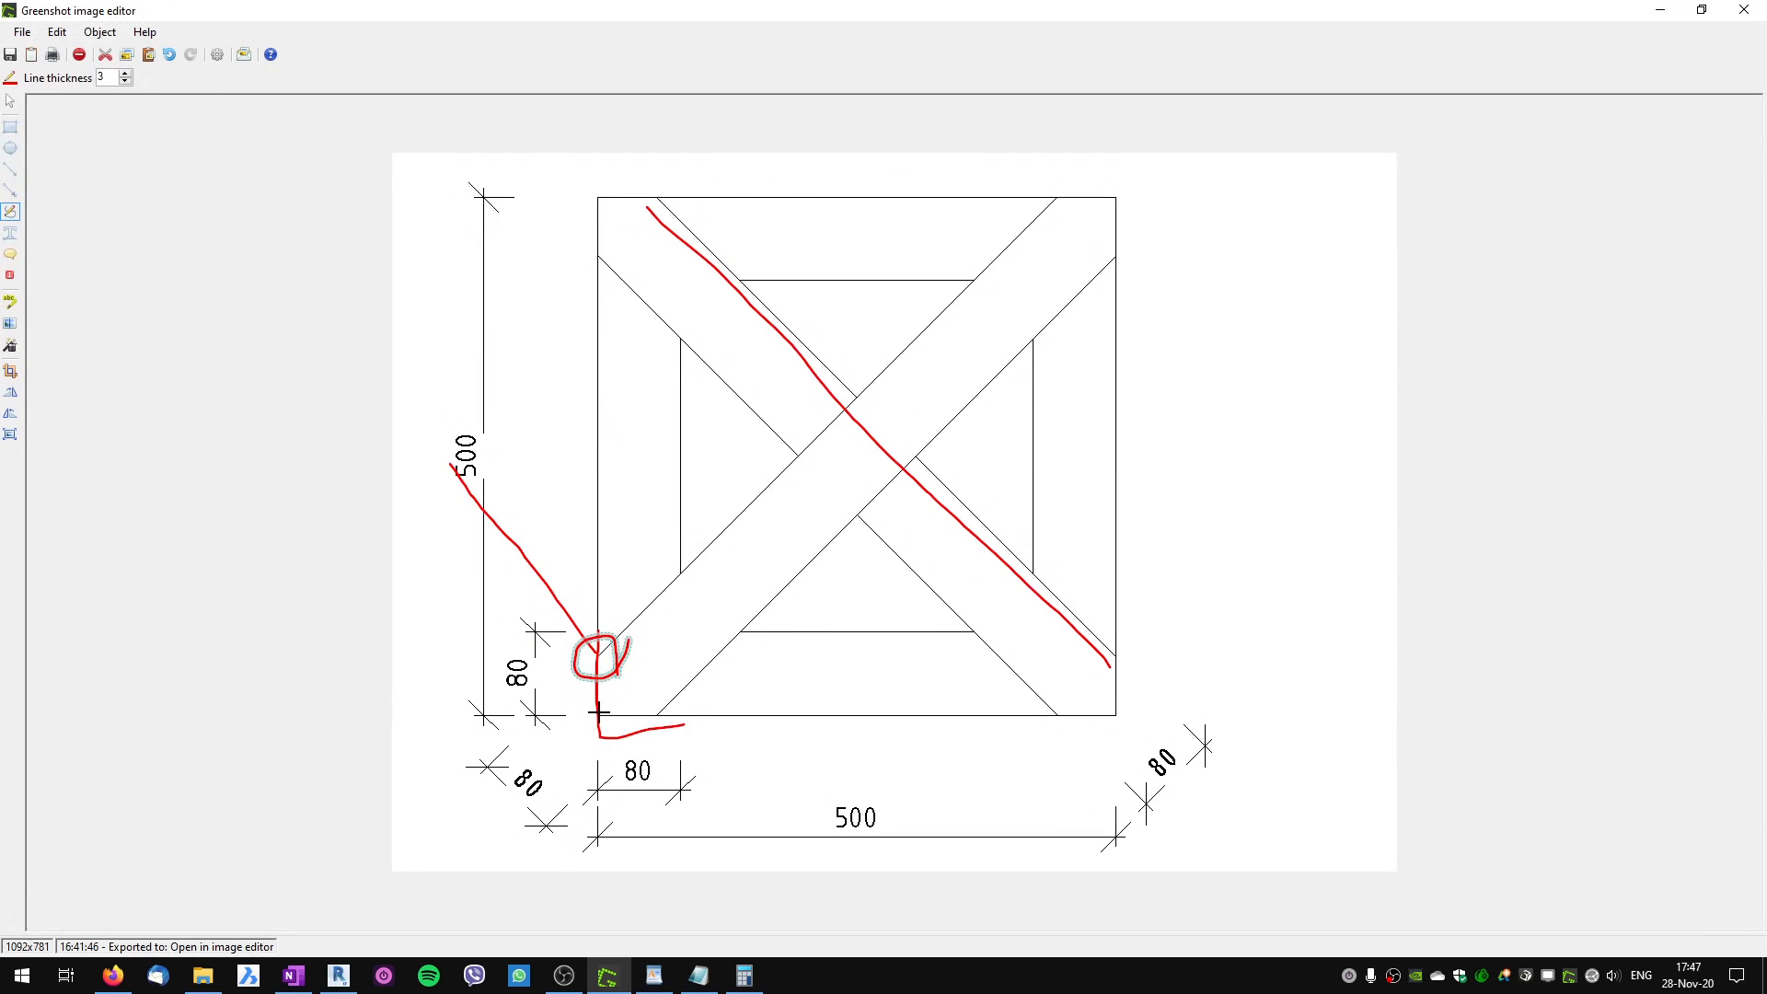
key(alt+Tab)
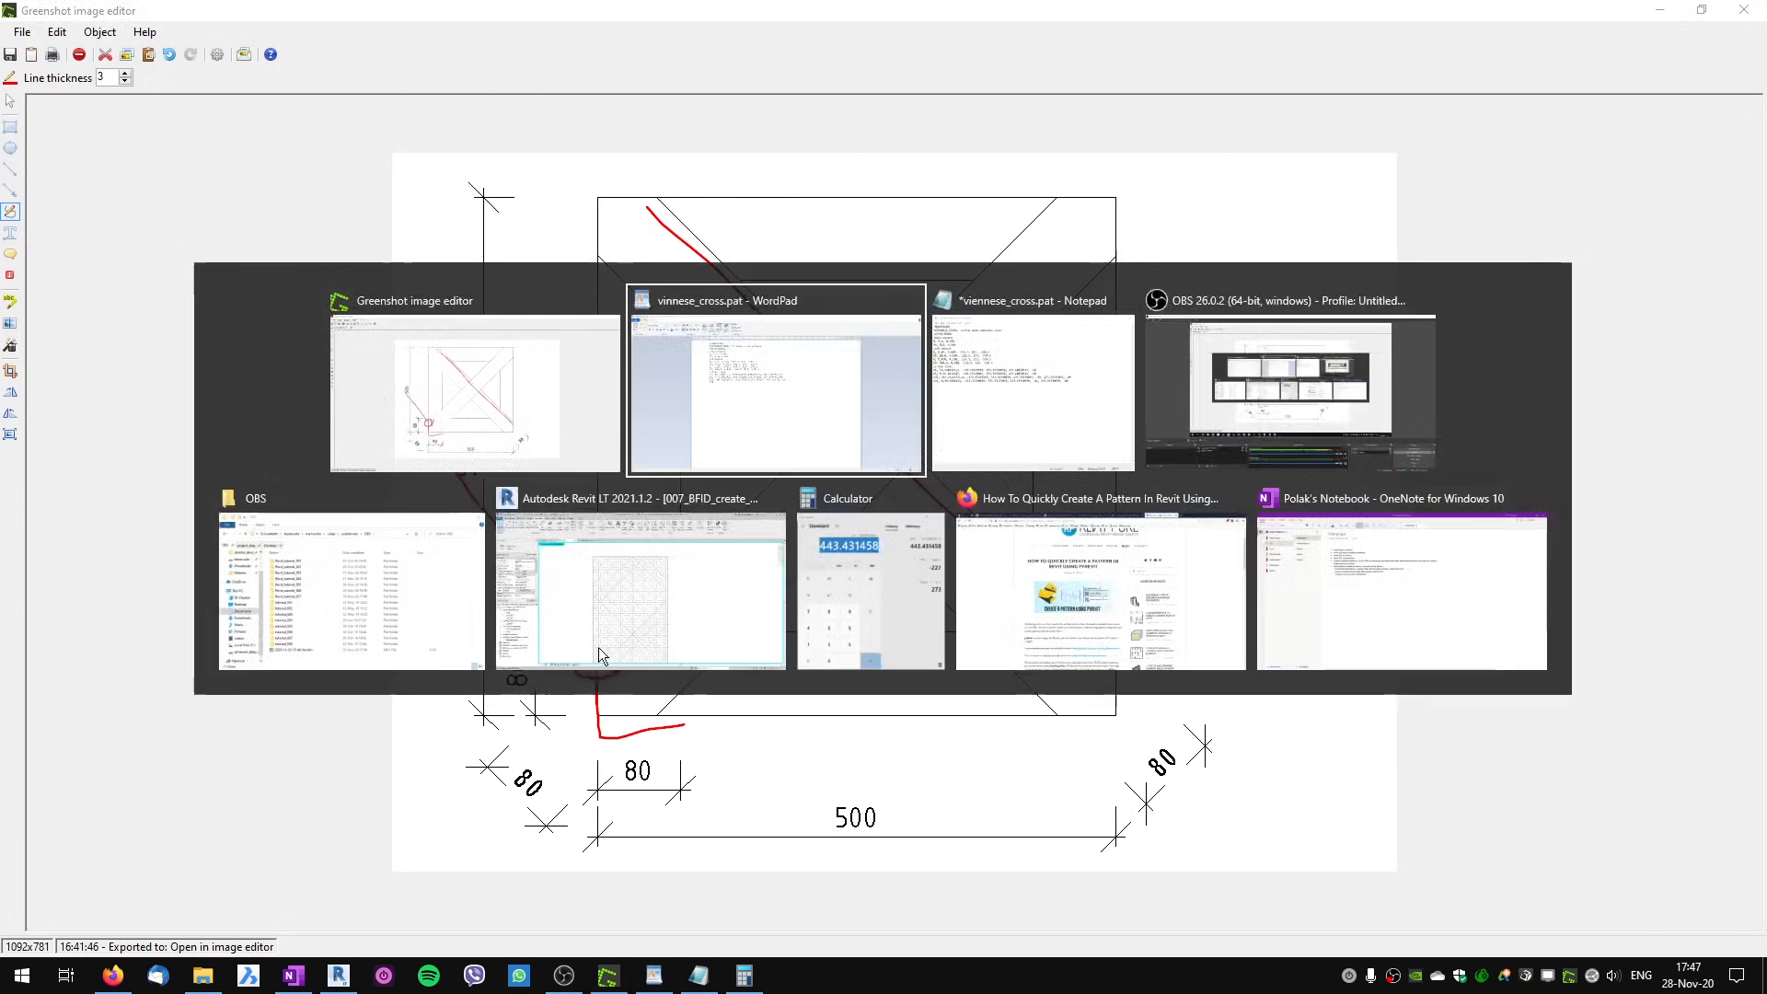
key(alt+Tab)
key(alt+Tab)
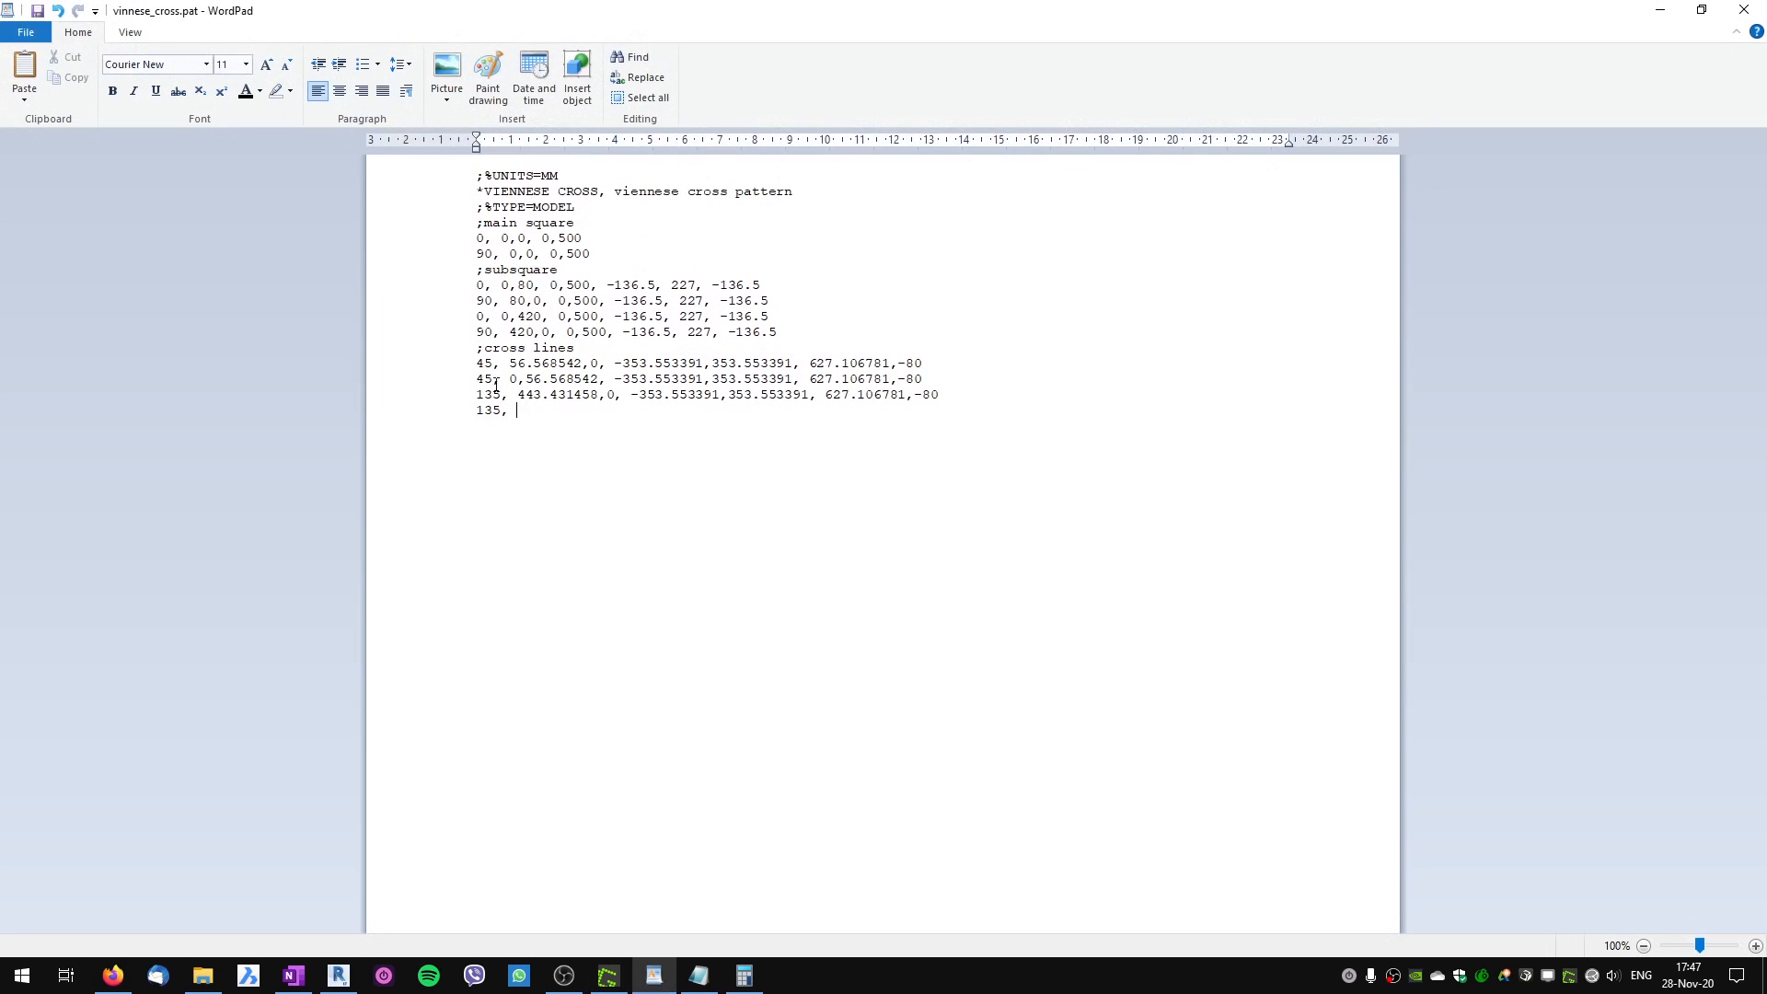
drag(510, 378, 604, 380)
key(ctrl+c)
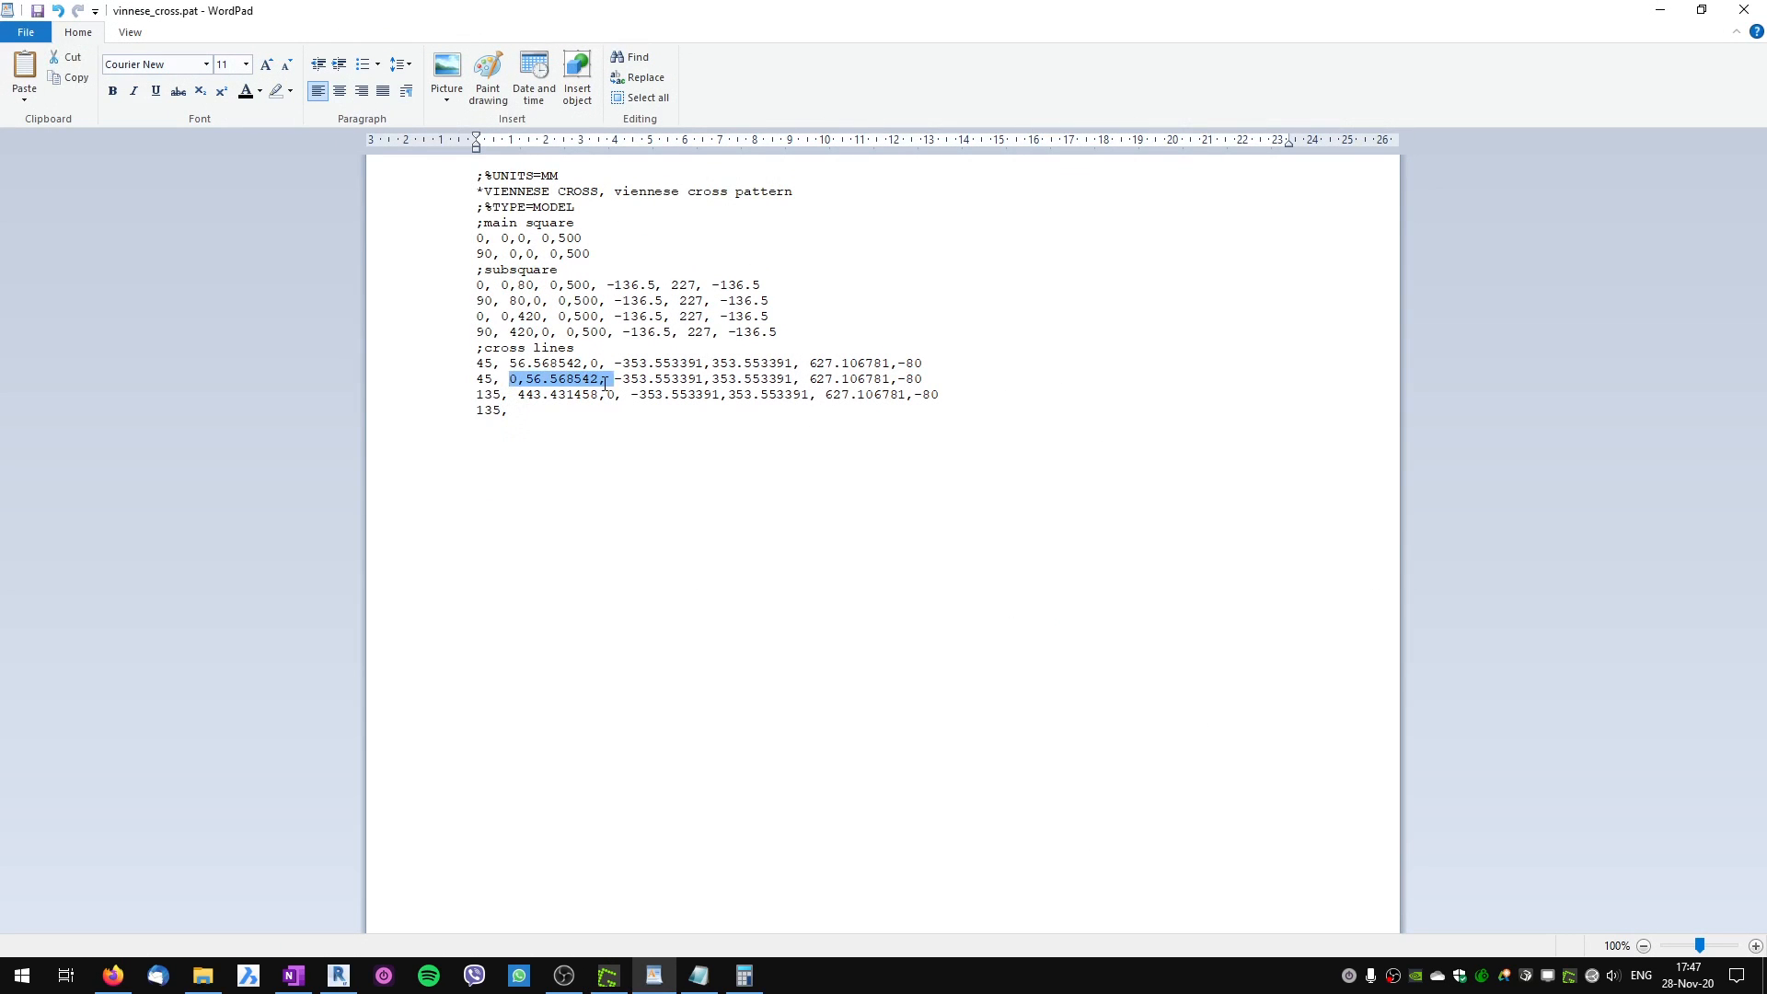
click(512, 411)
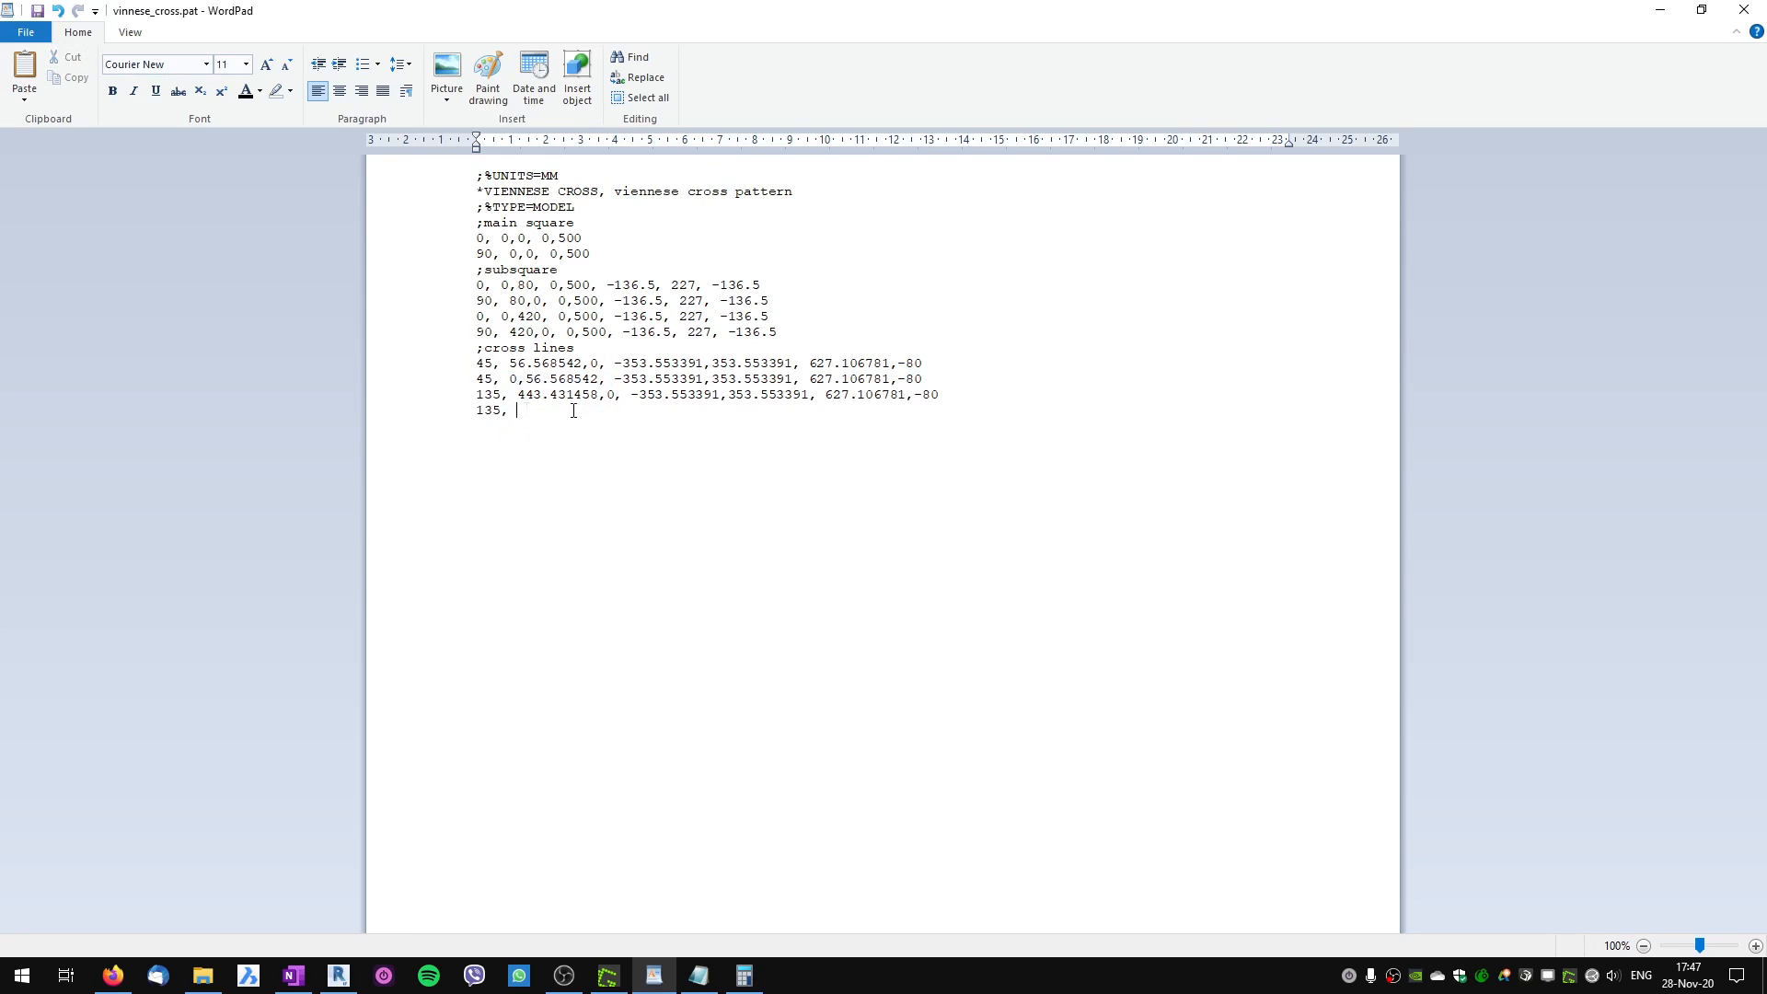
key(ctrl+v)
Complete the second 135° line with -353.553391,353.553391, 627.106781,-80 copied from the line above, and save the file as text only.
drag(631, 394, 972, 393)
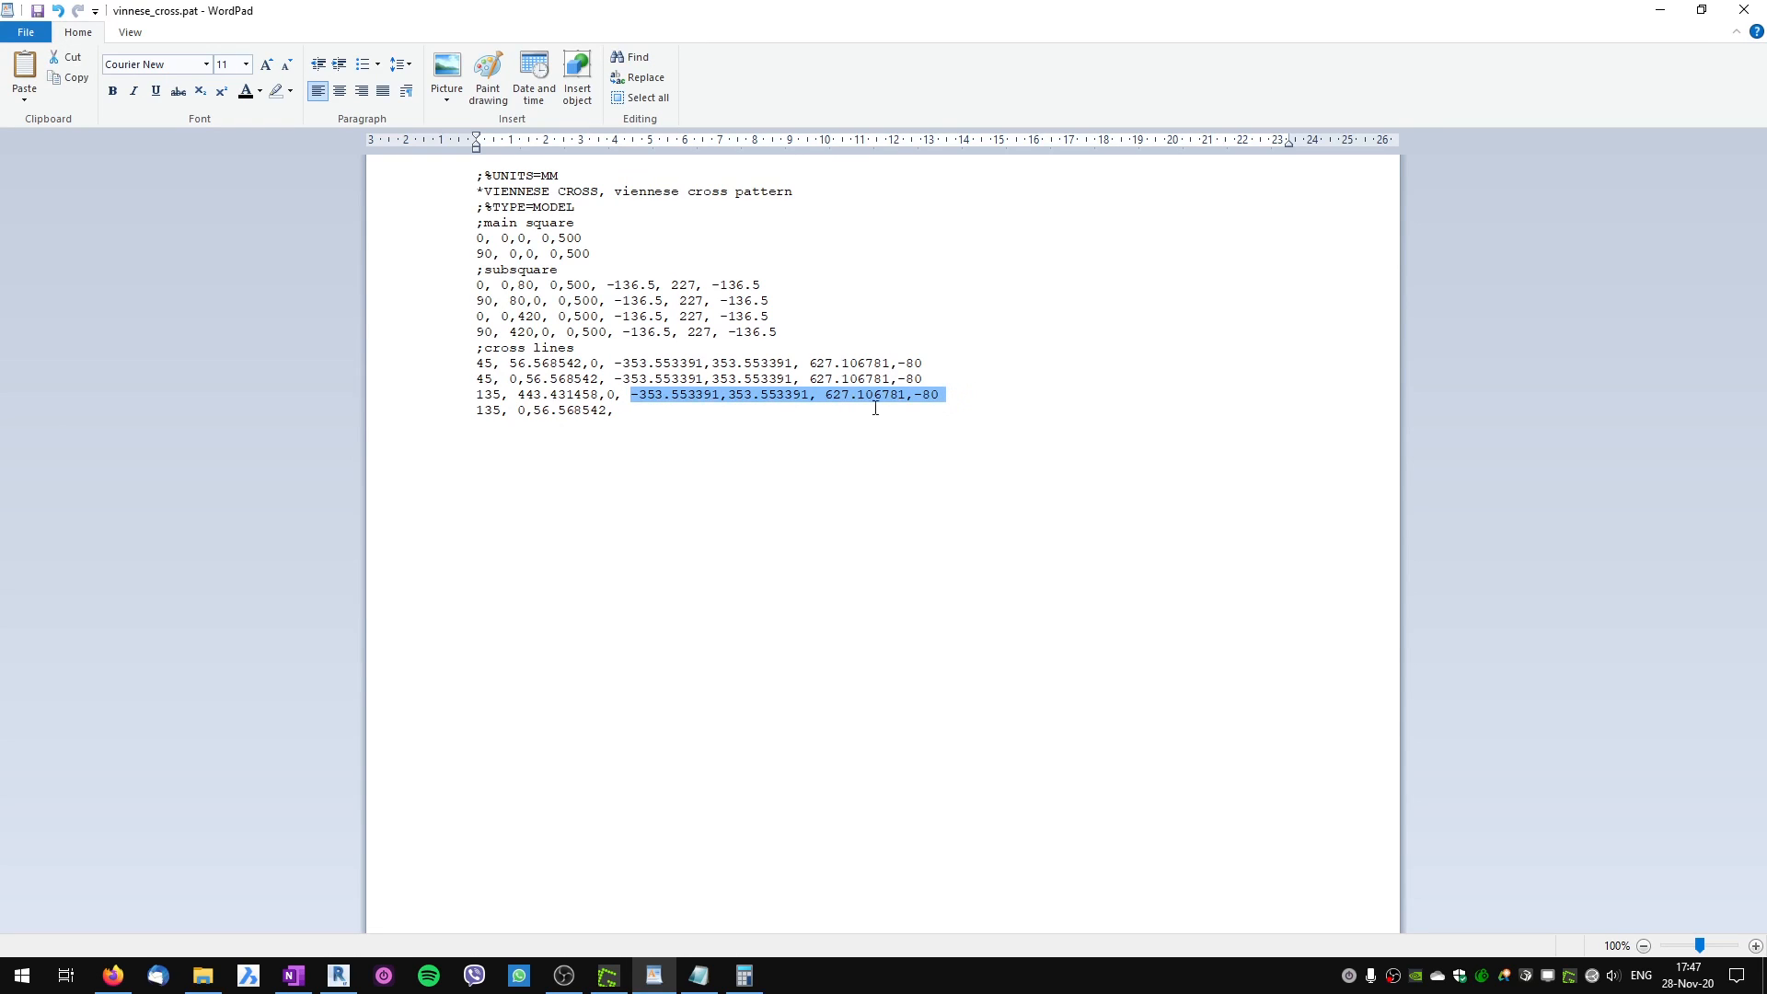
key(ctrl+c)
click(699, 410)
key(ctrl+v)
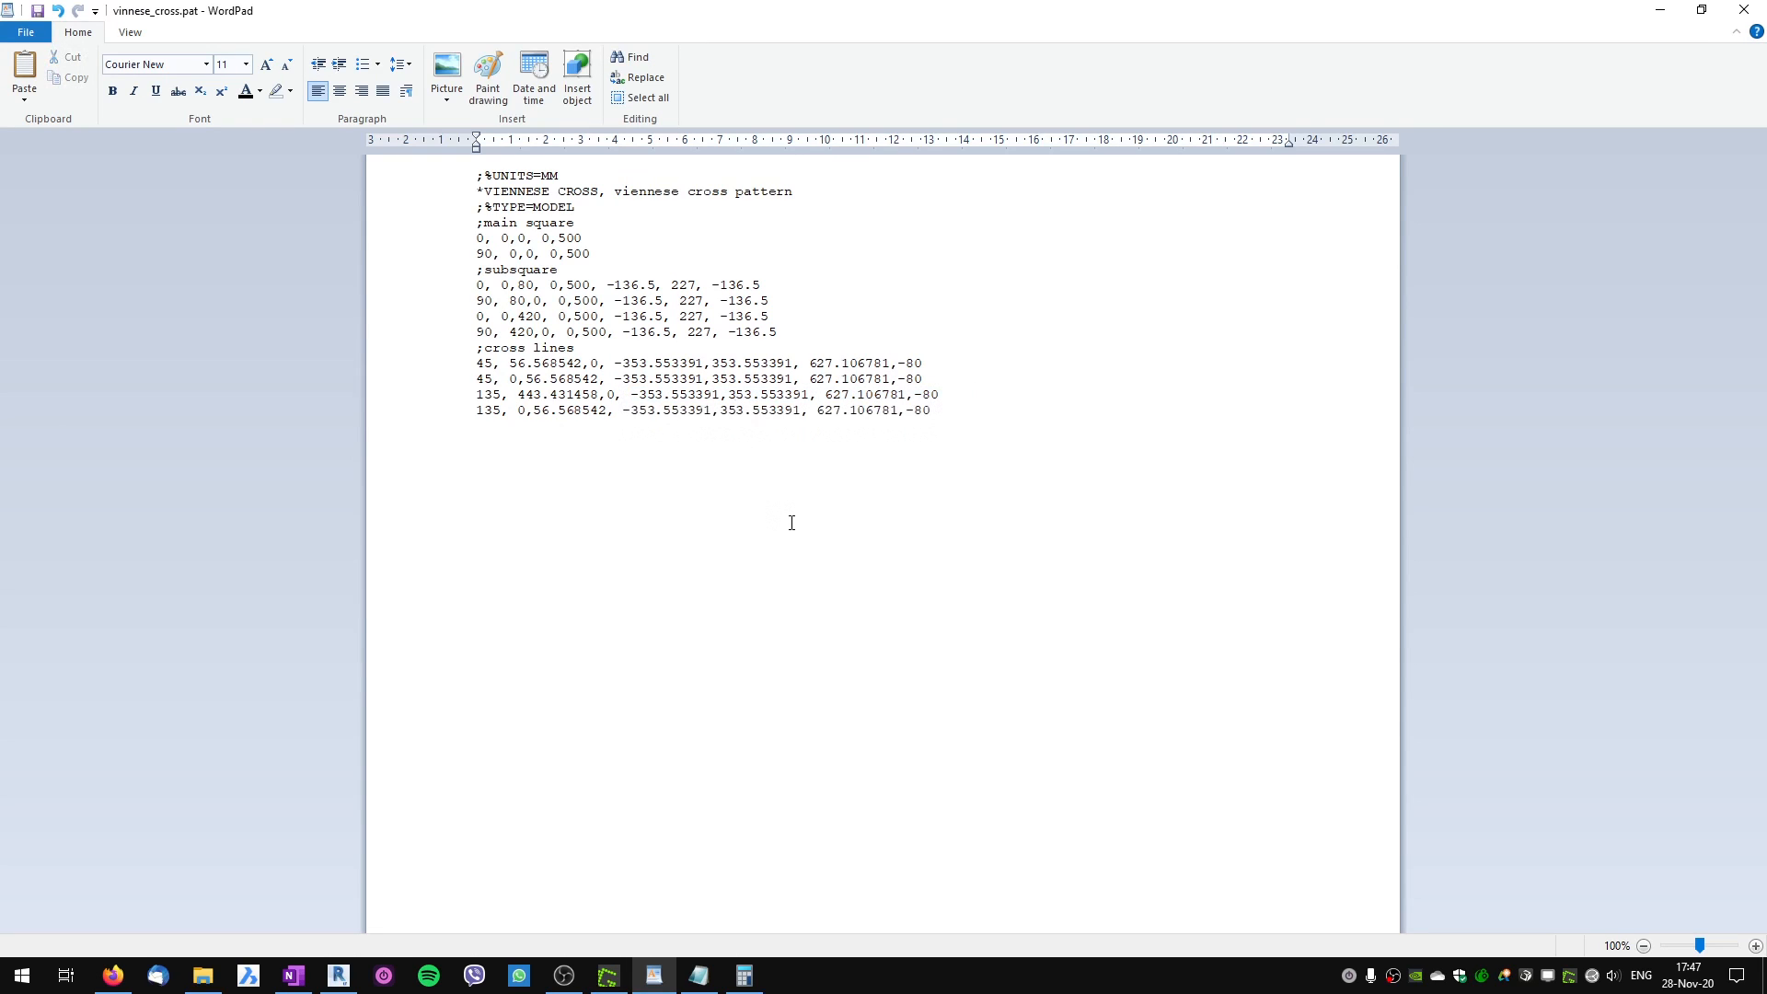
key(ctrl+s)
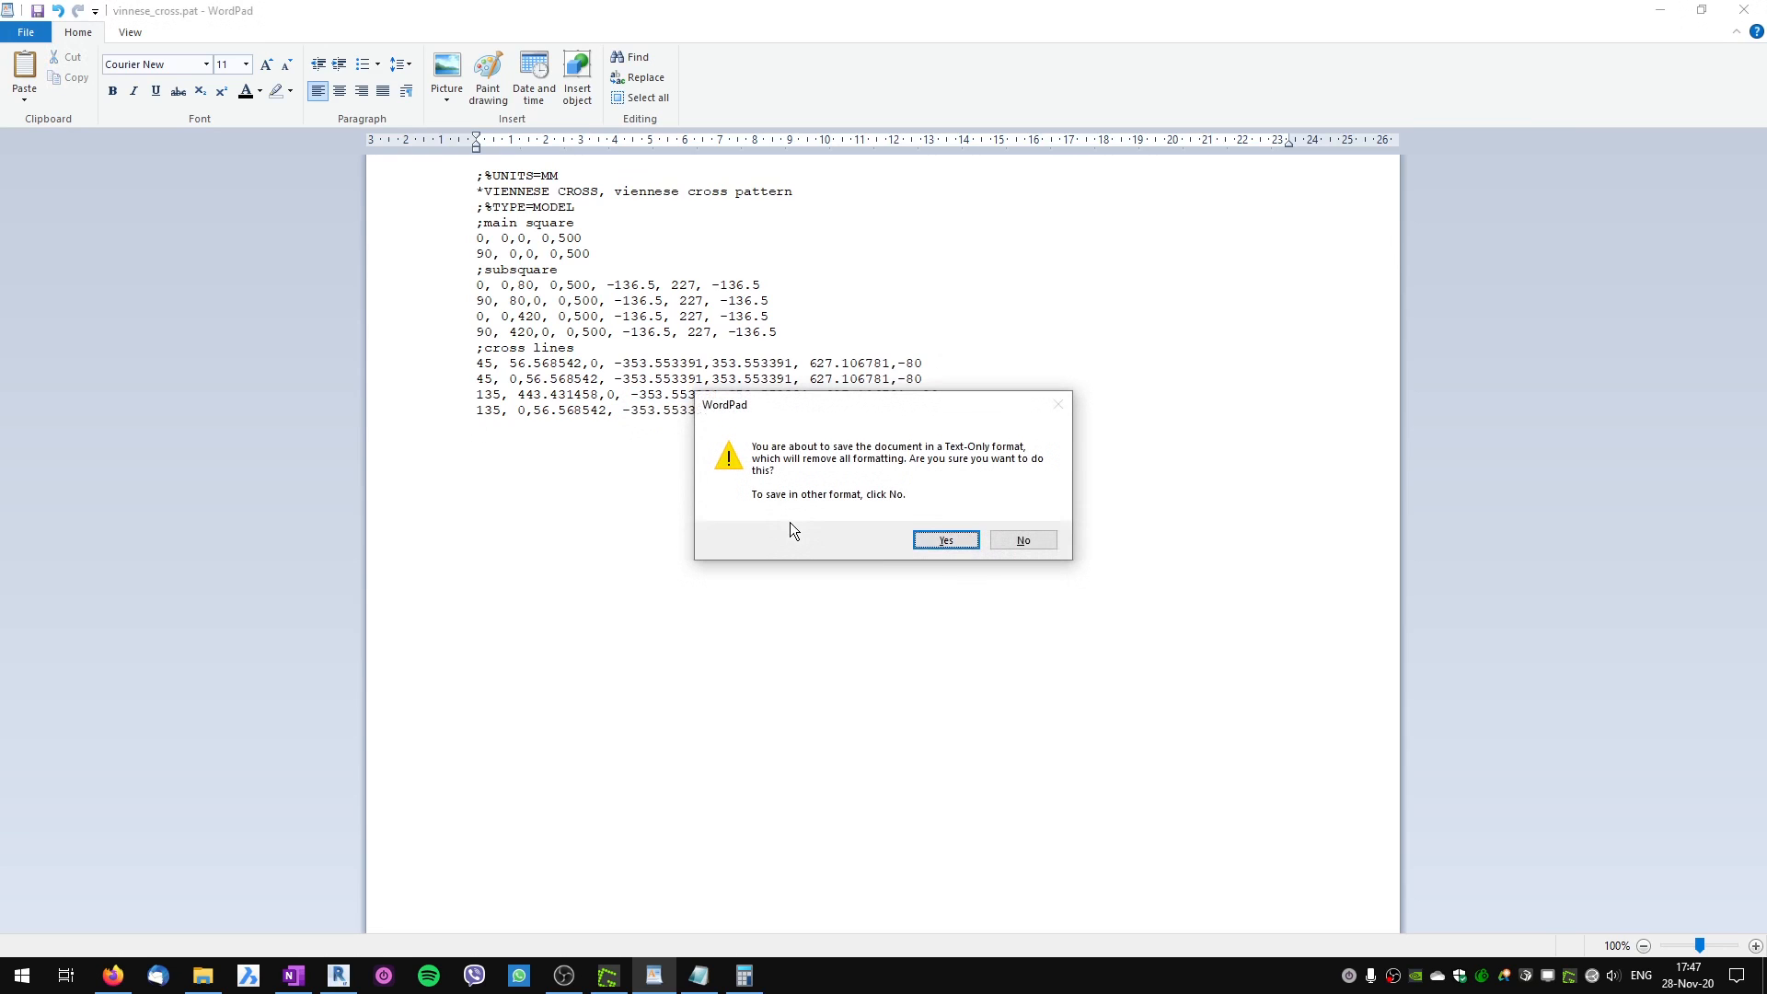
click(935, 538)
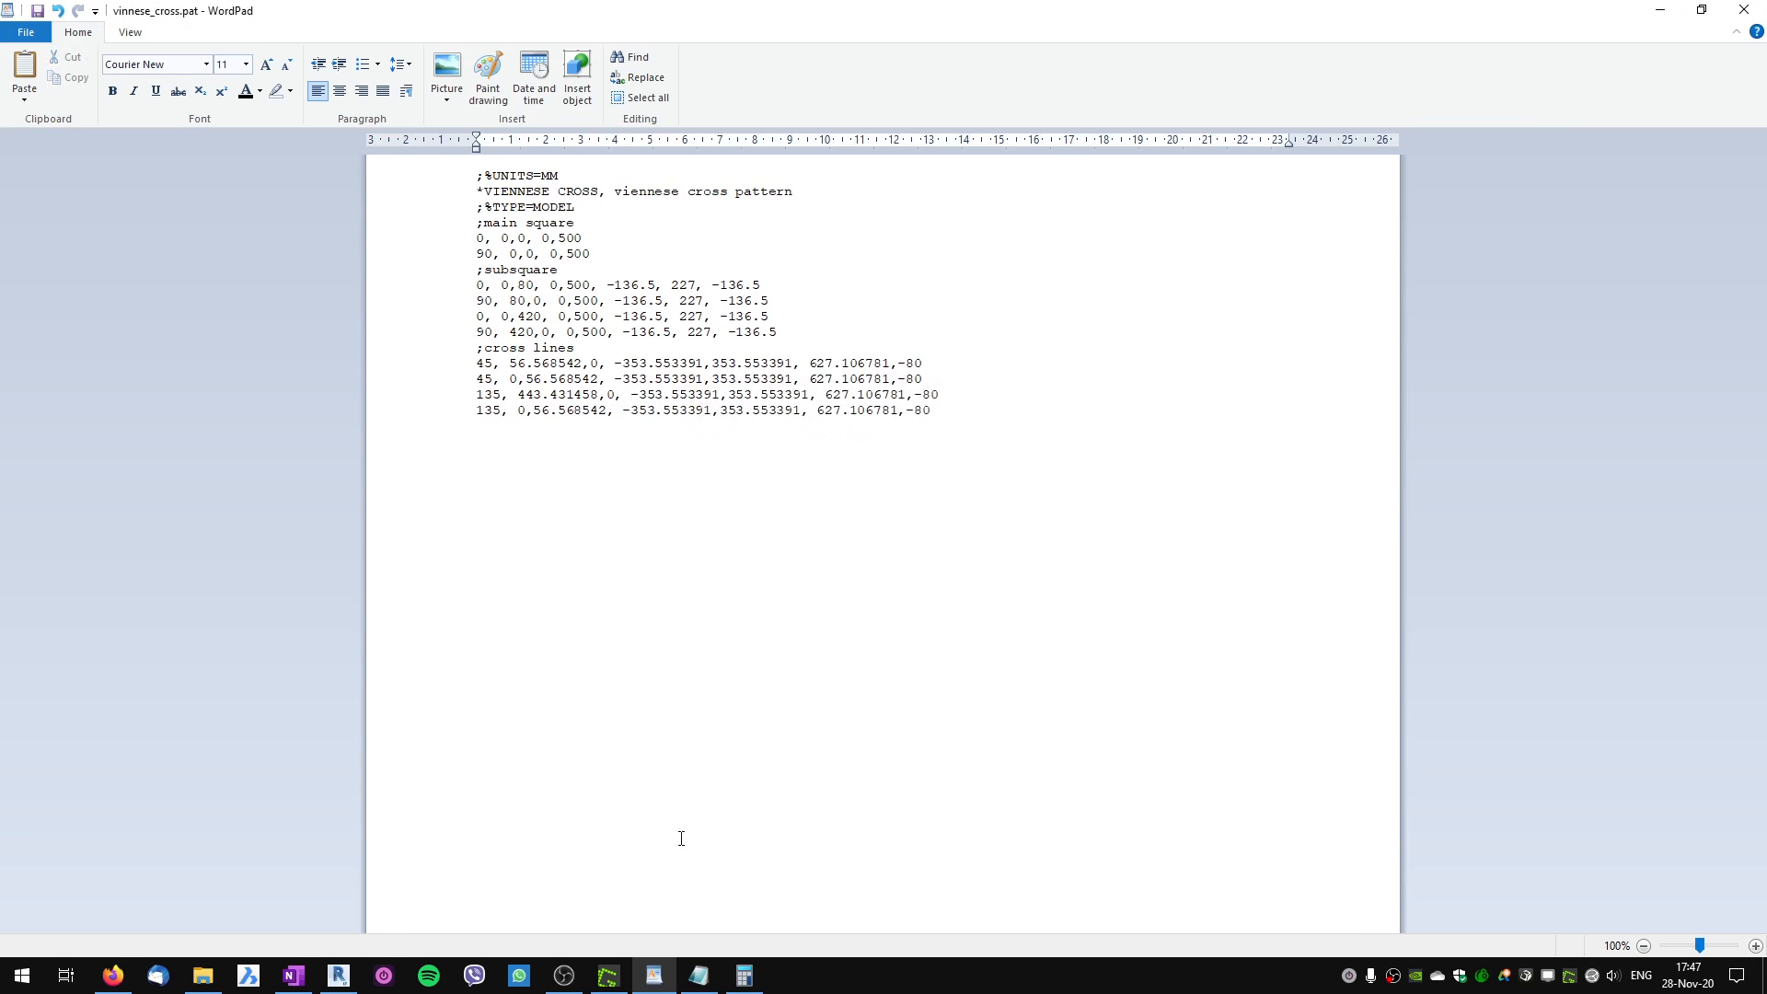
In Revit, re-import the updated vinnese_cross.pat into the VIENNESE CROSS fill pattern of the viennese cross material and inspect the floor in plan.
click(339, 975)
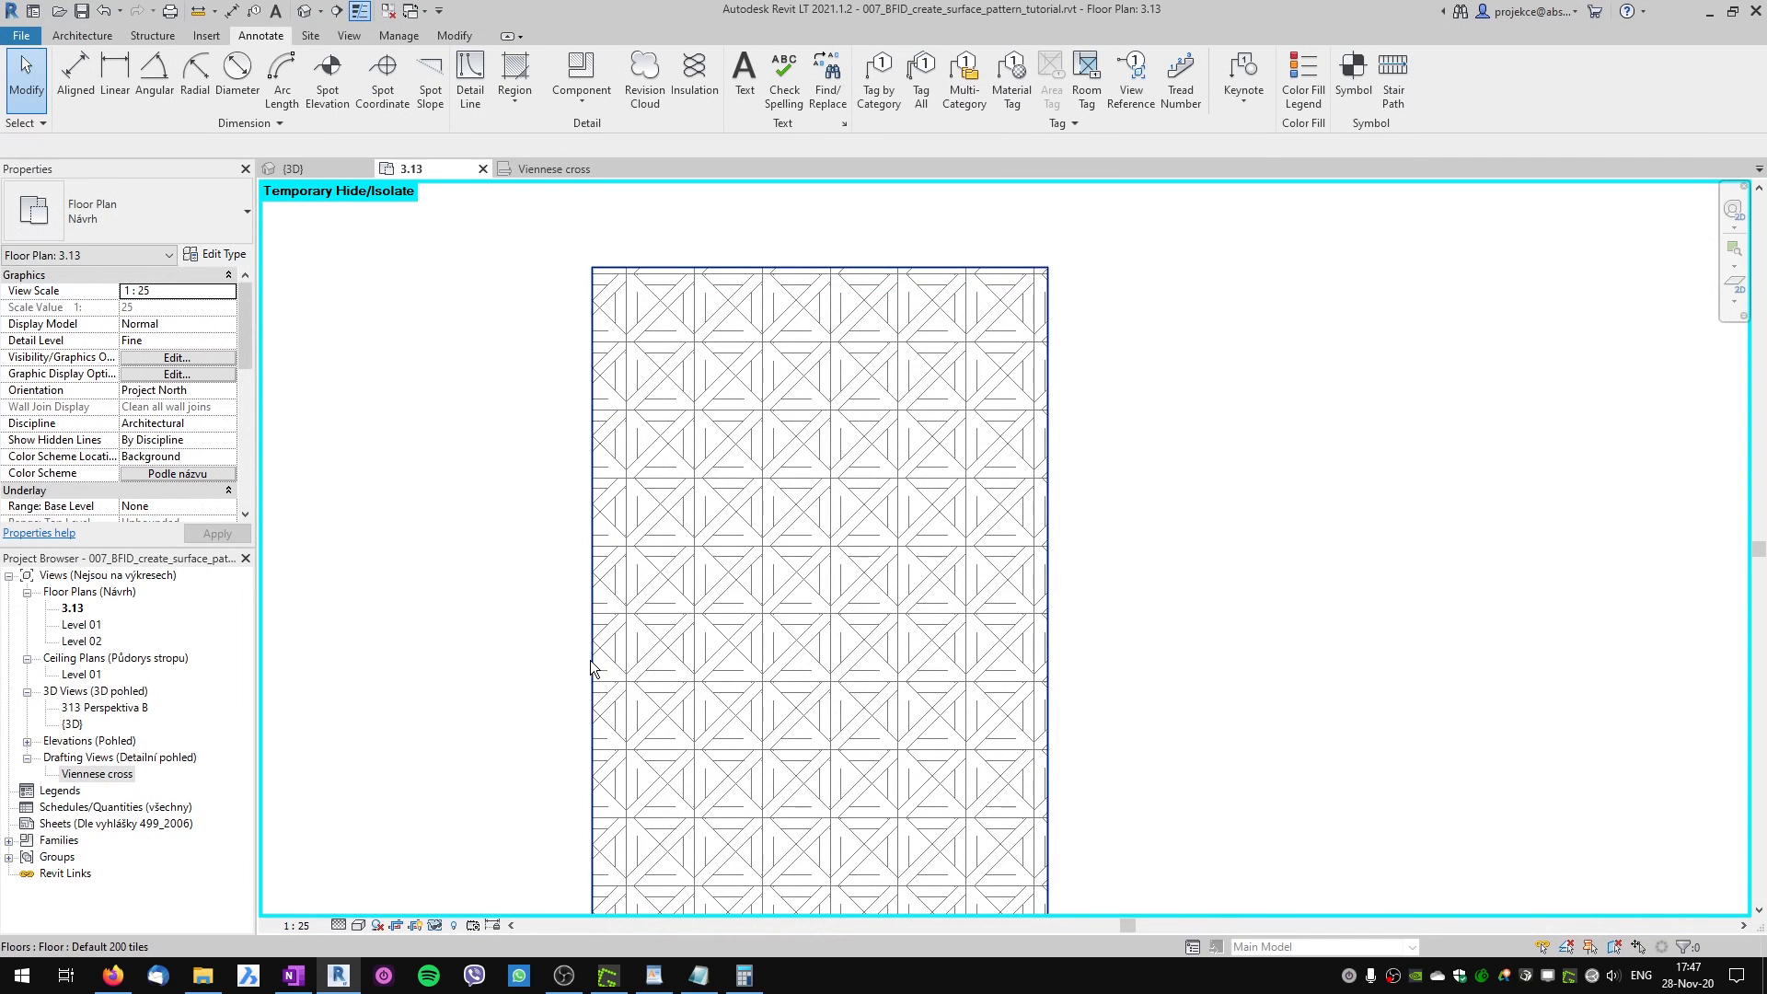
key(m)
key(t)
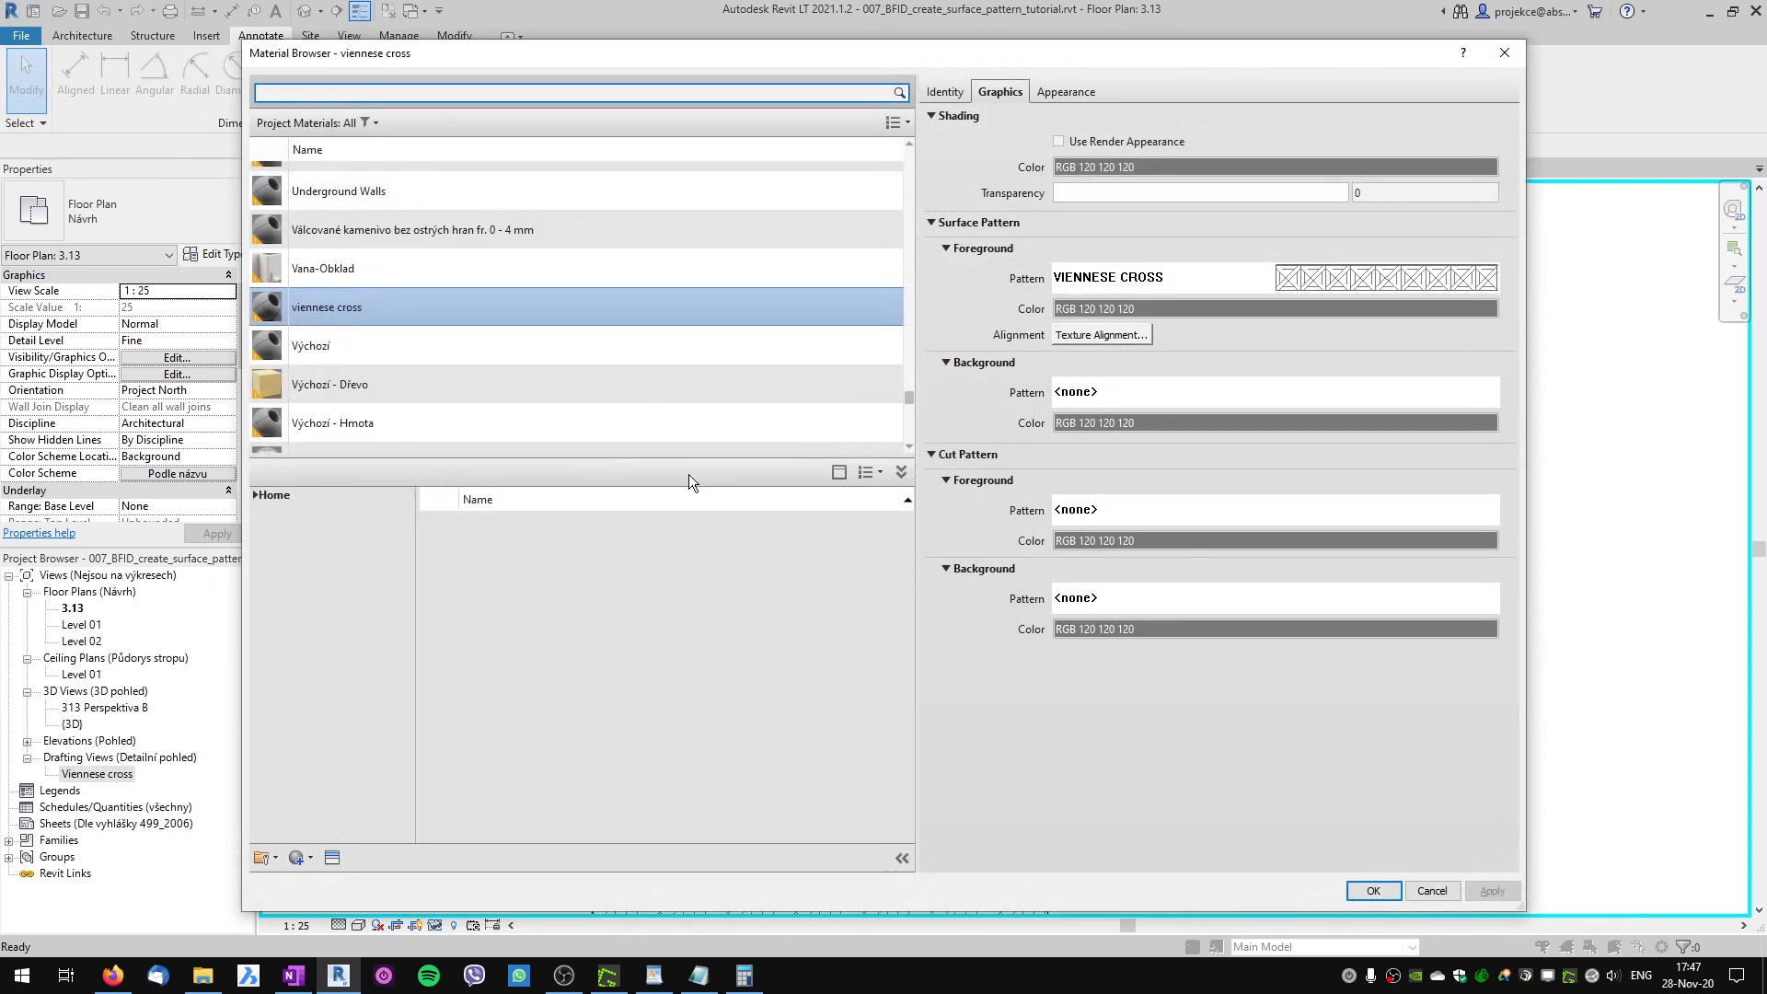
click(1342, 285)
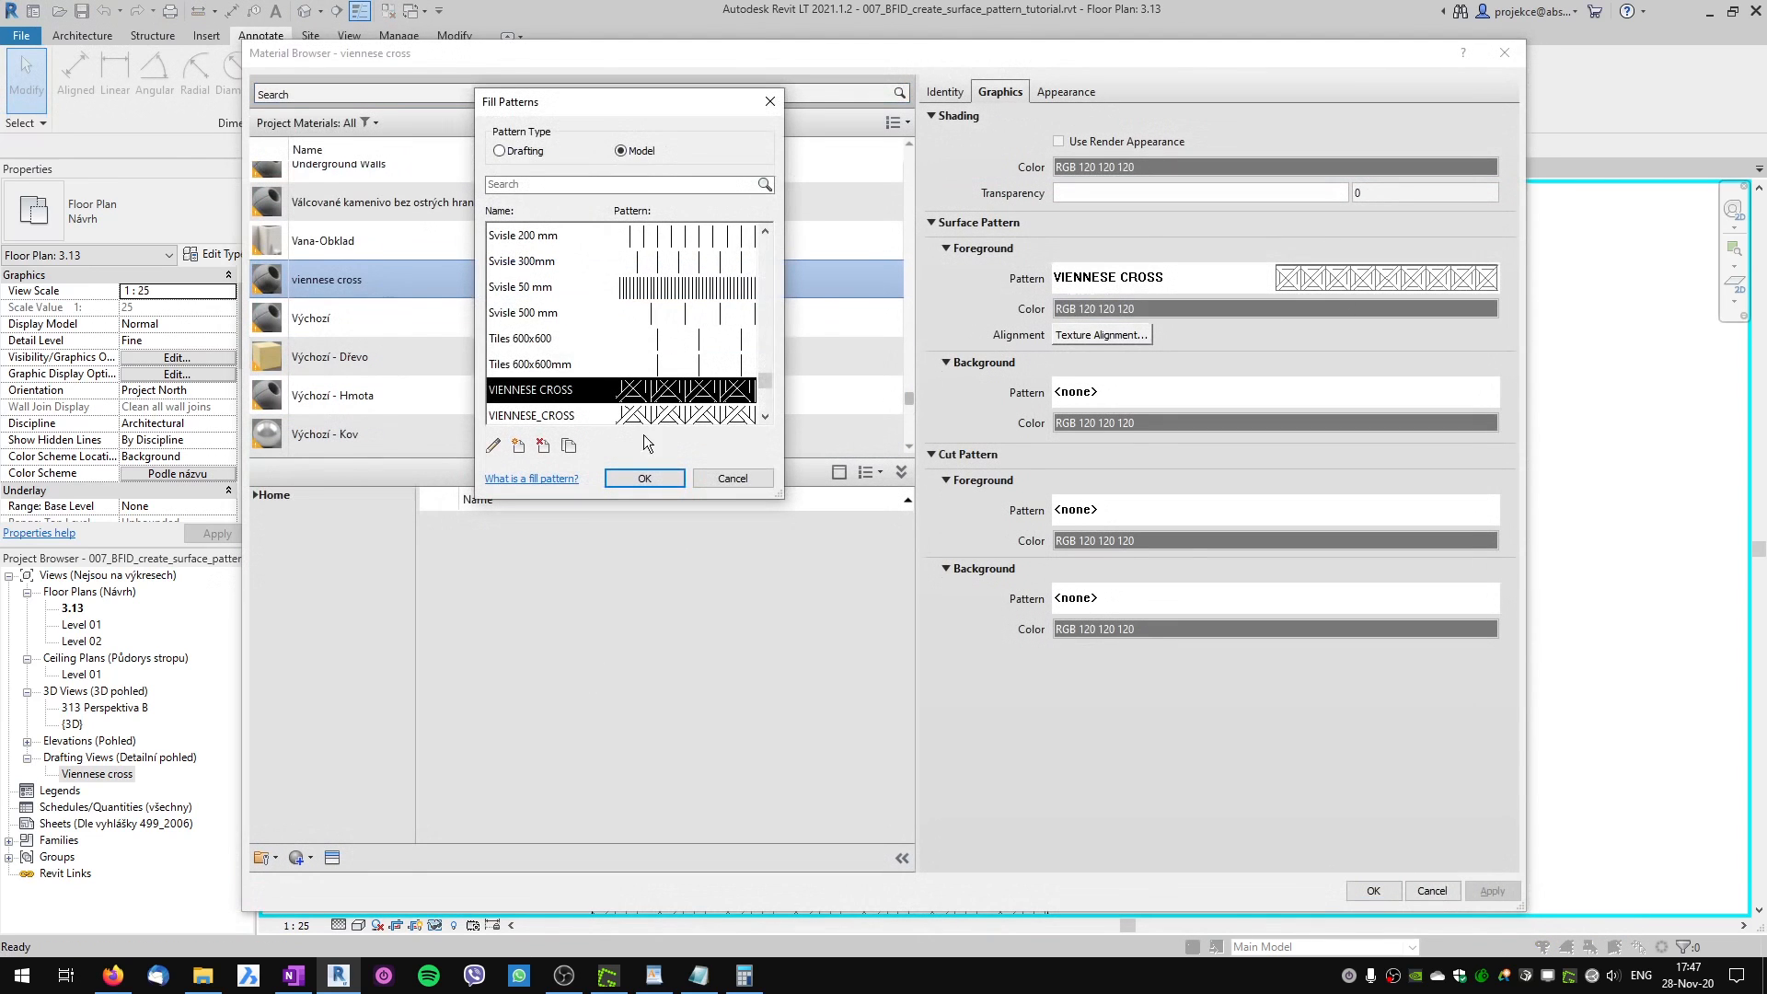
click(493, 447)
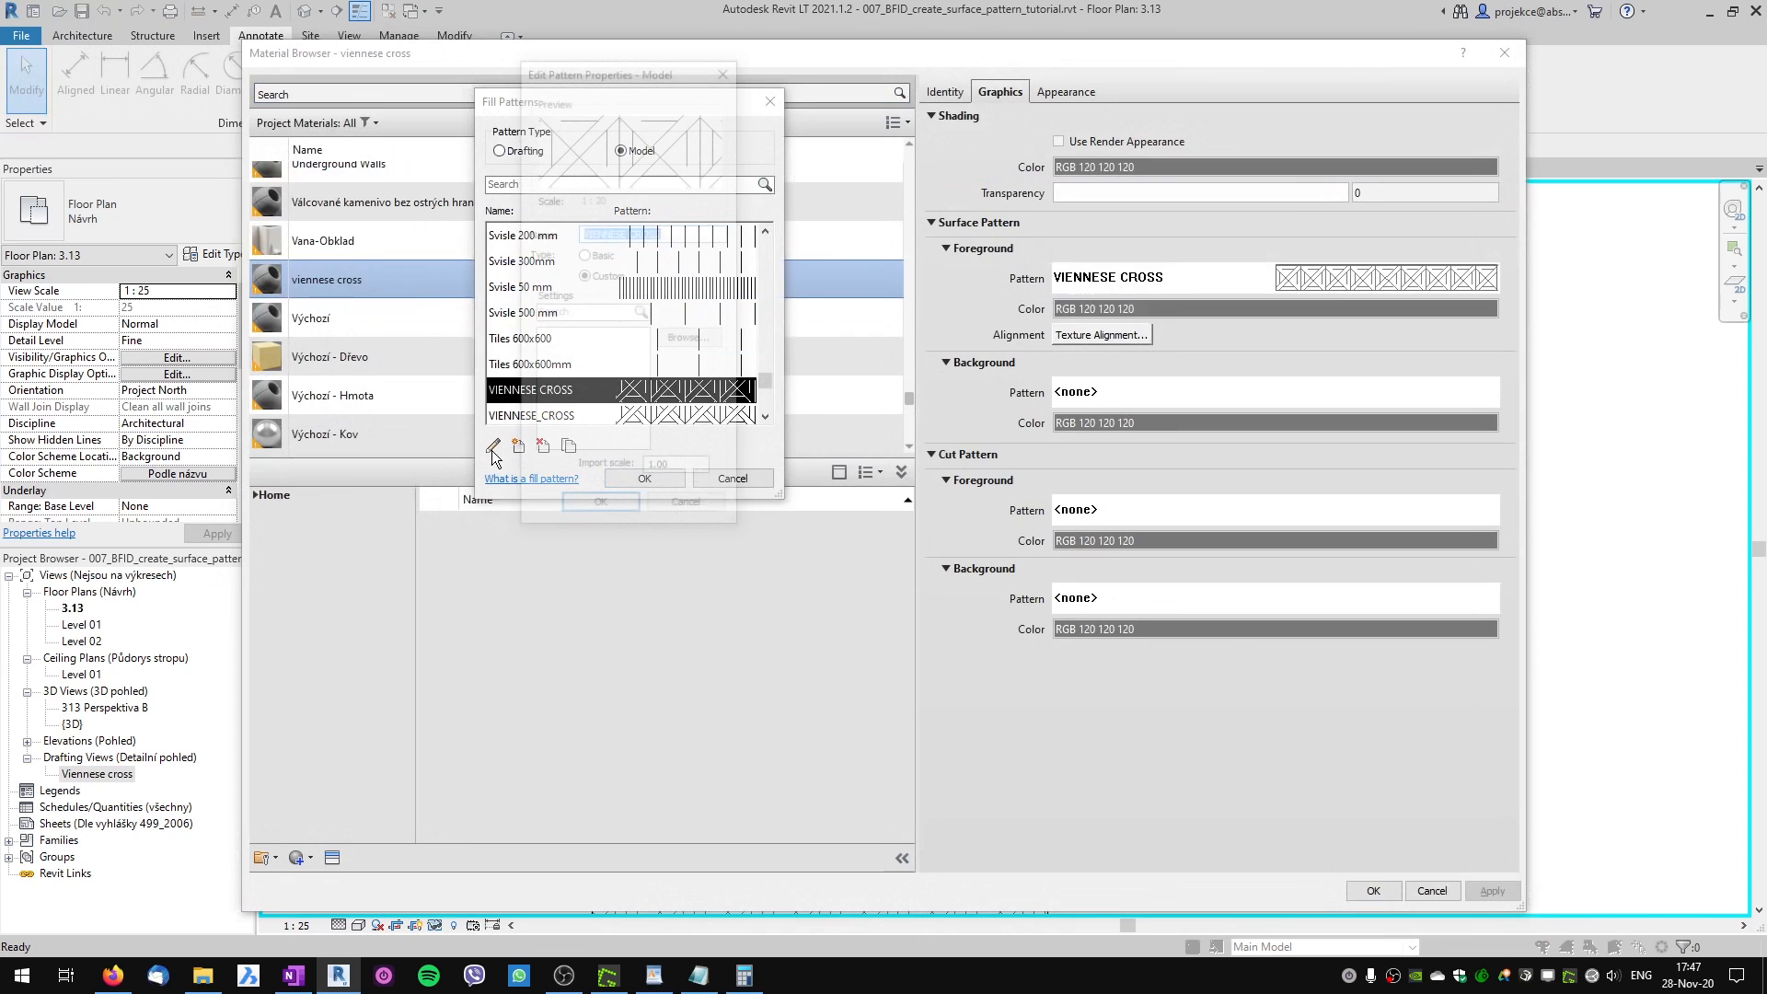
click(666, 352)
click(718, 450)
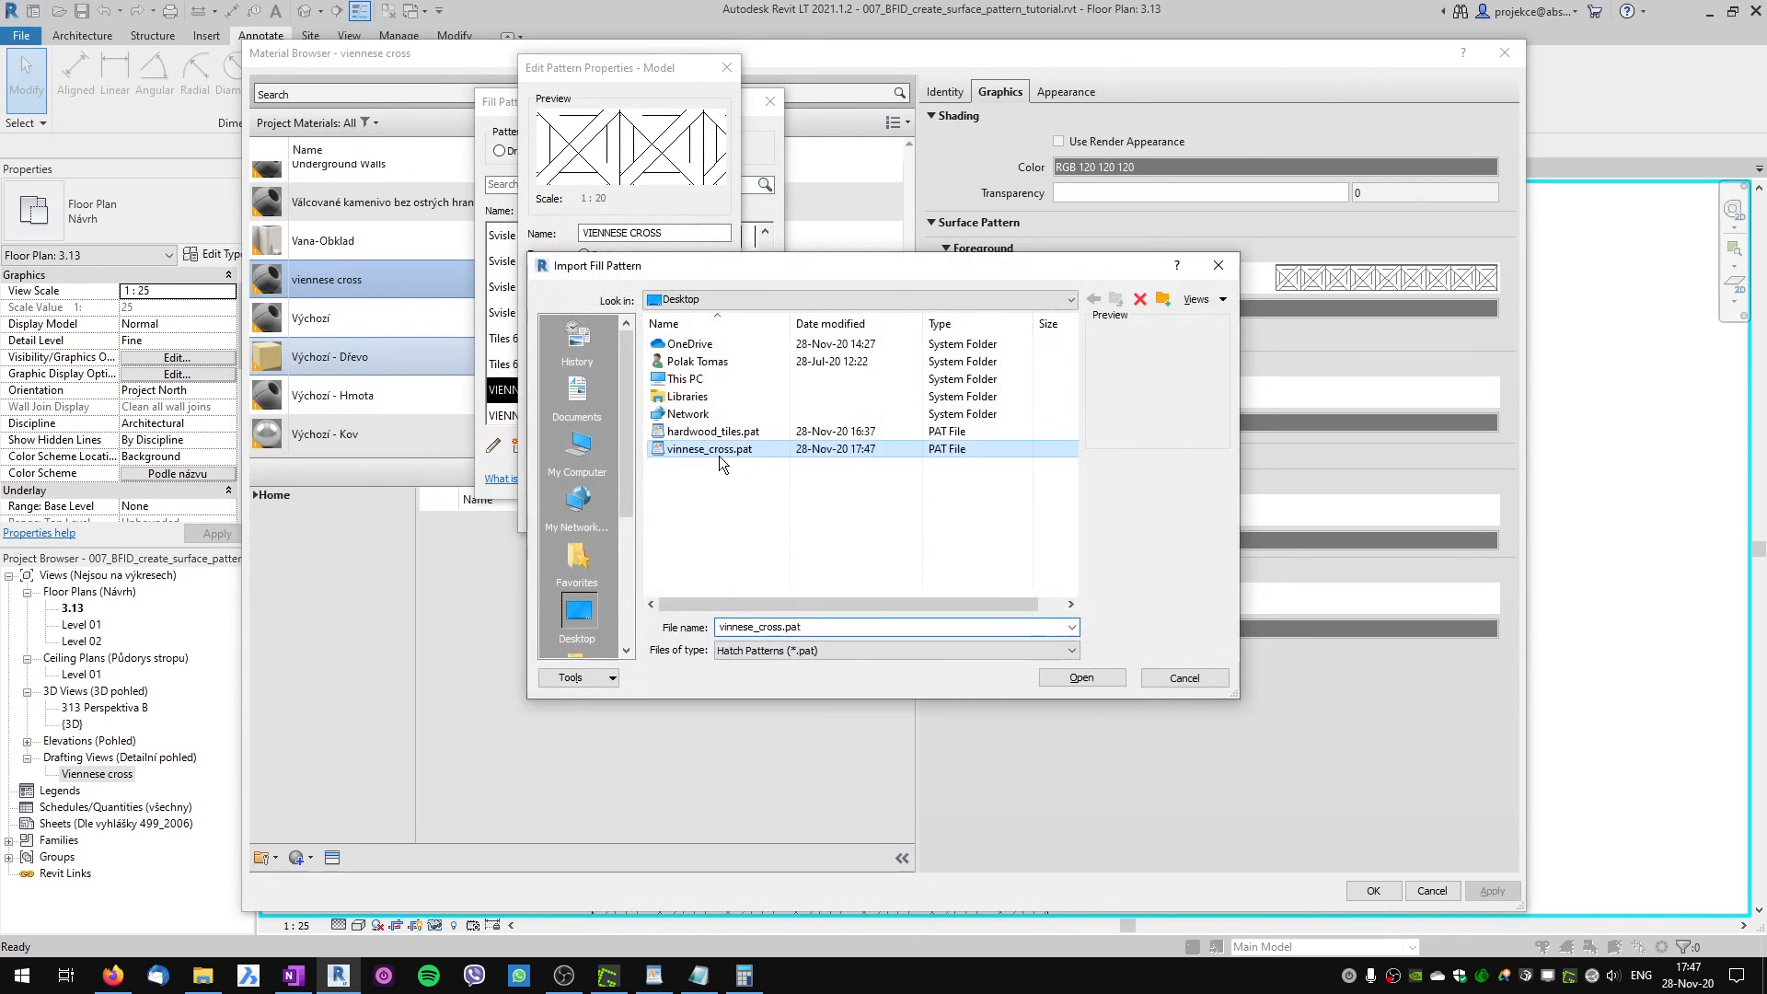
click(1090, 678)
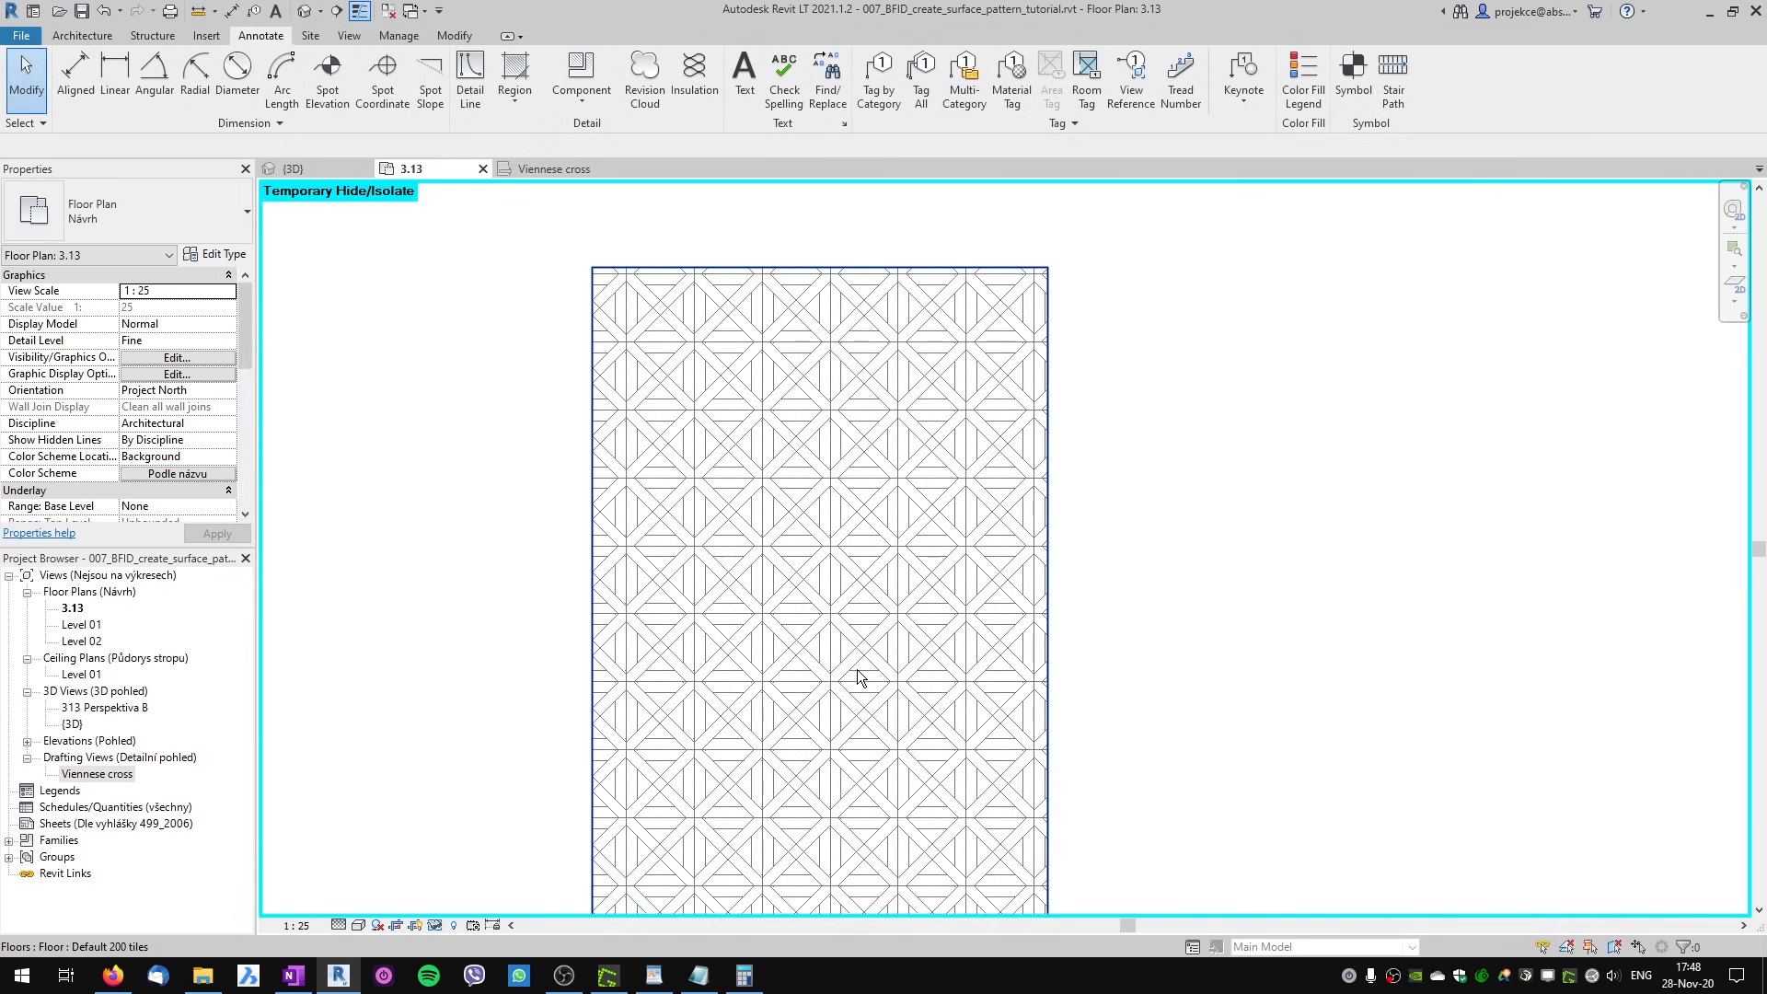
scroll(866, 658, up, 3)
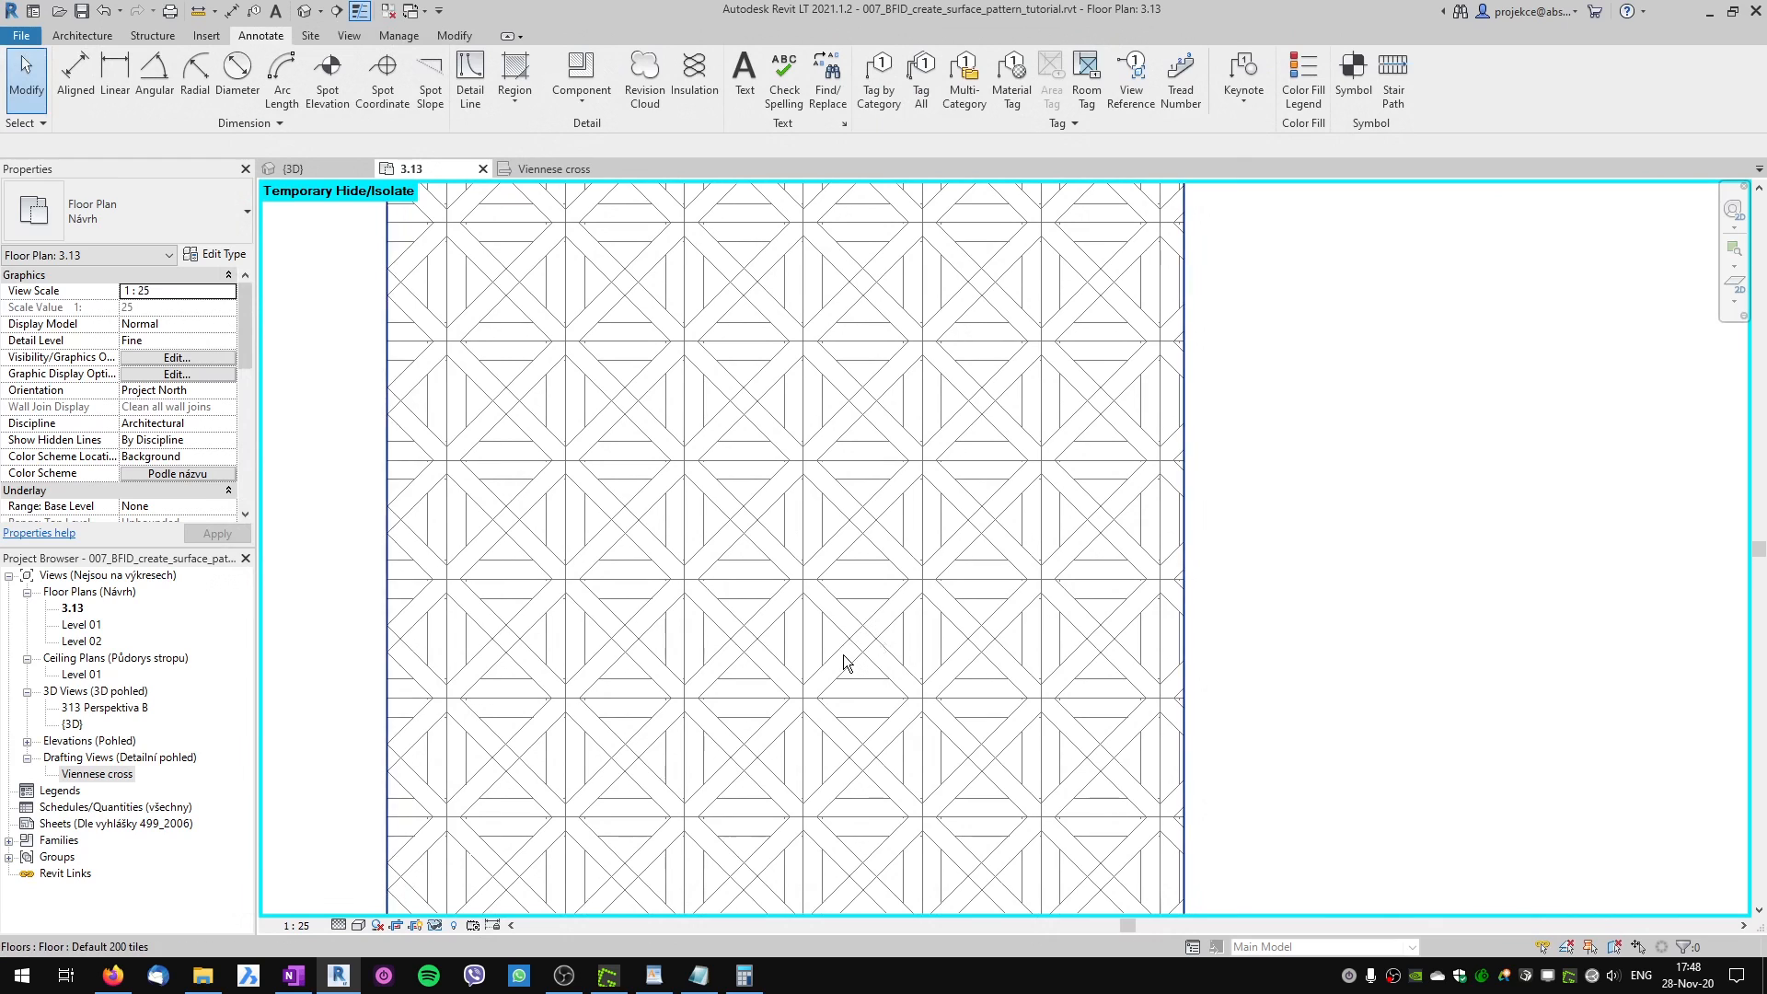
scroll(843, 654, down, 2)
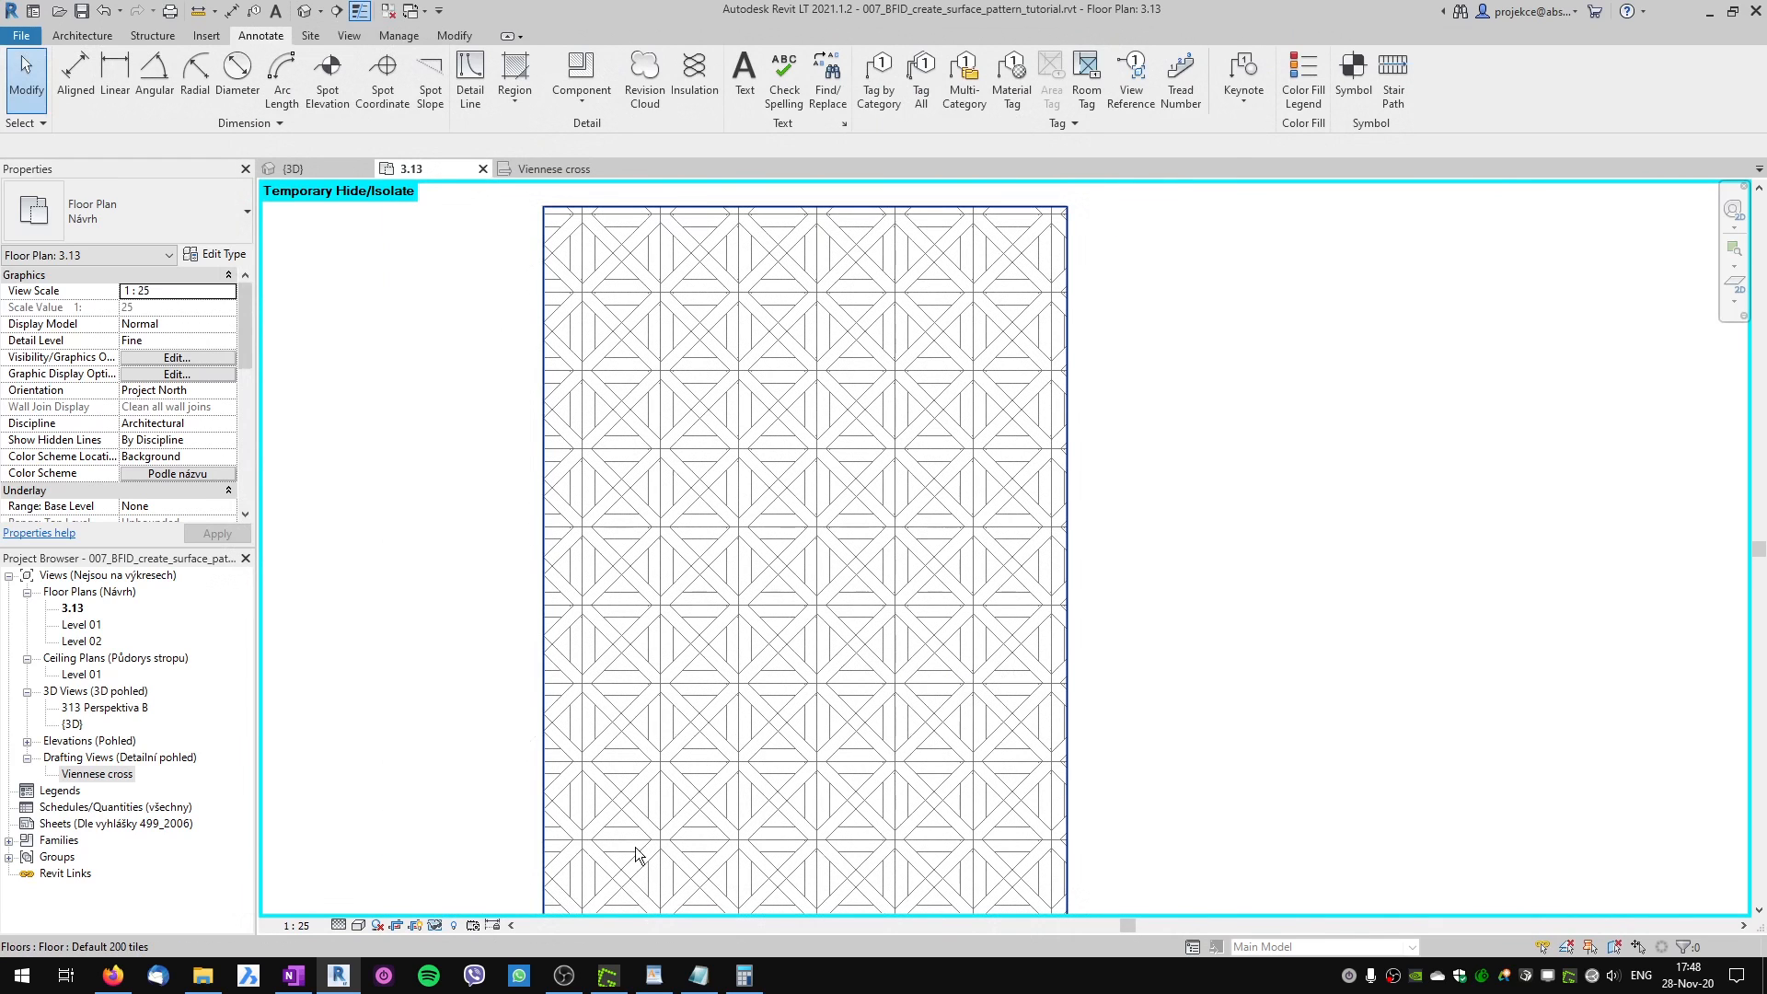
In the Greenshot image editor, undo the freehand marks for the second 135° line.
click(607, 976)
key(ctrl+z)
key(ctrl+z)
key(ctrl+z)
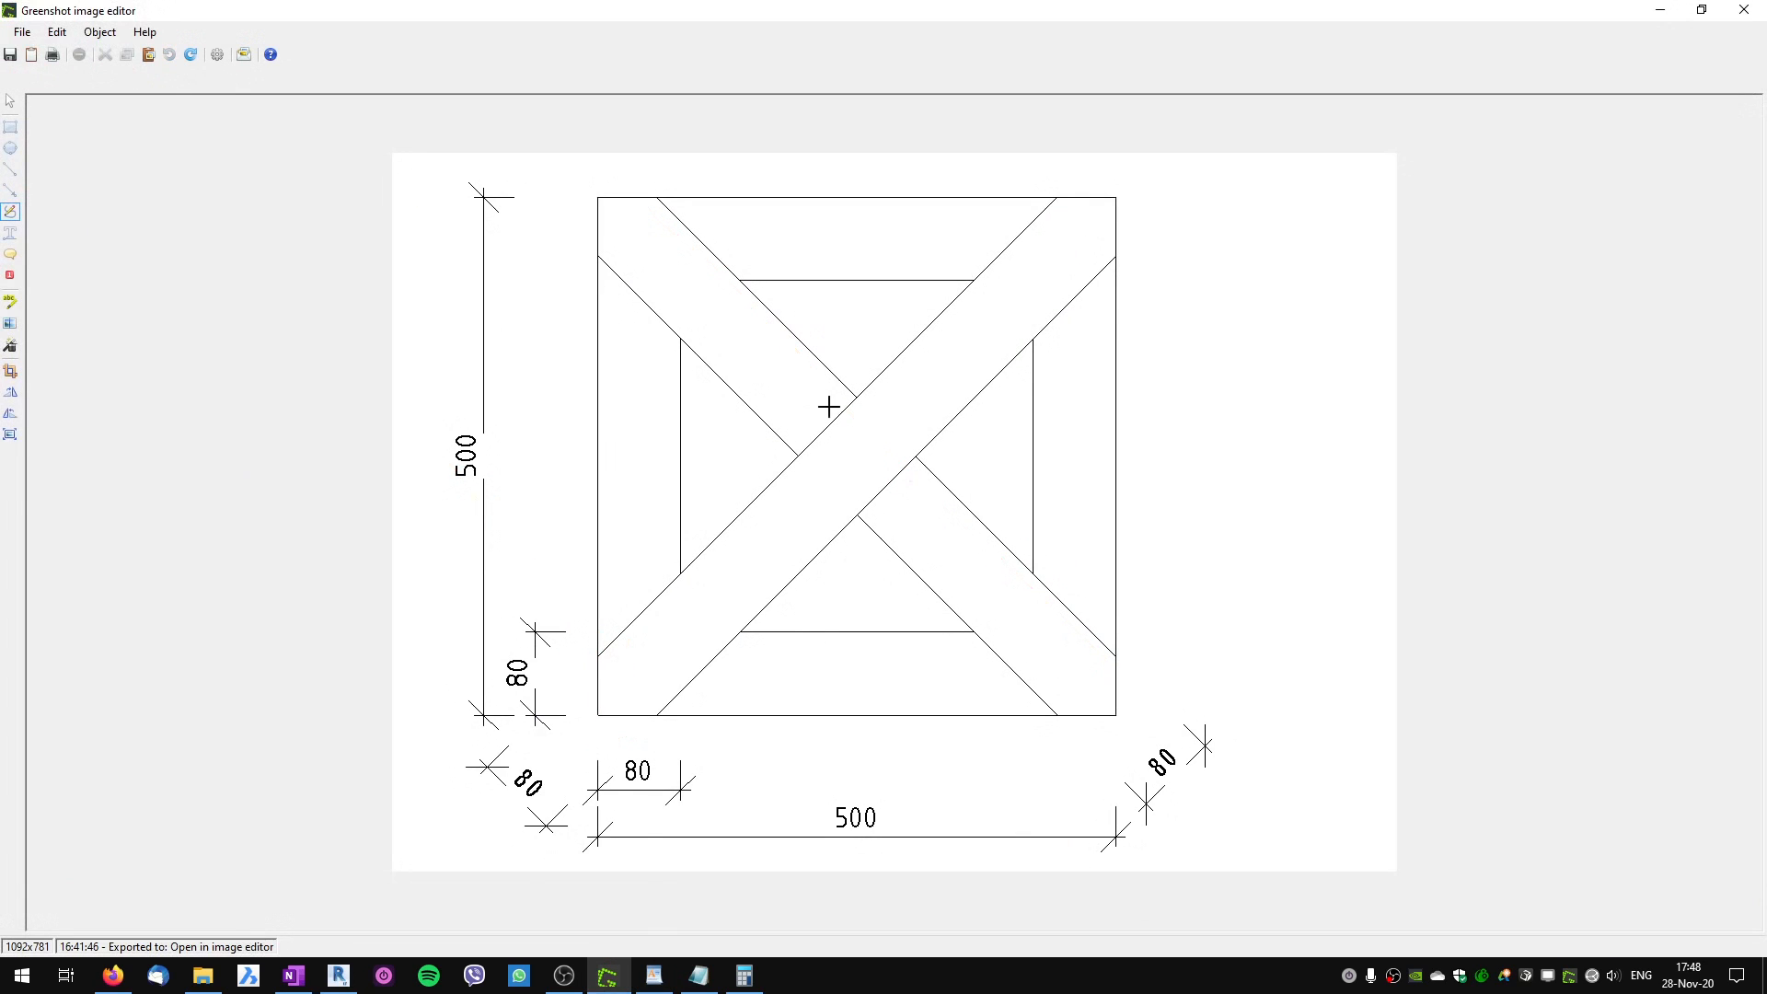
Sketch freehand marks along the upper 135° cross line, with two short ticks across its middle gap and ticks at the 80 dimension.
drag(659, 201, 1111, 637)
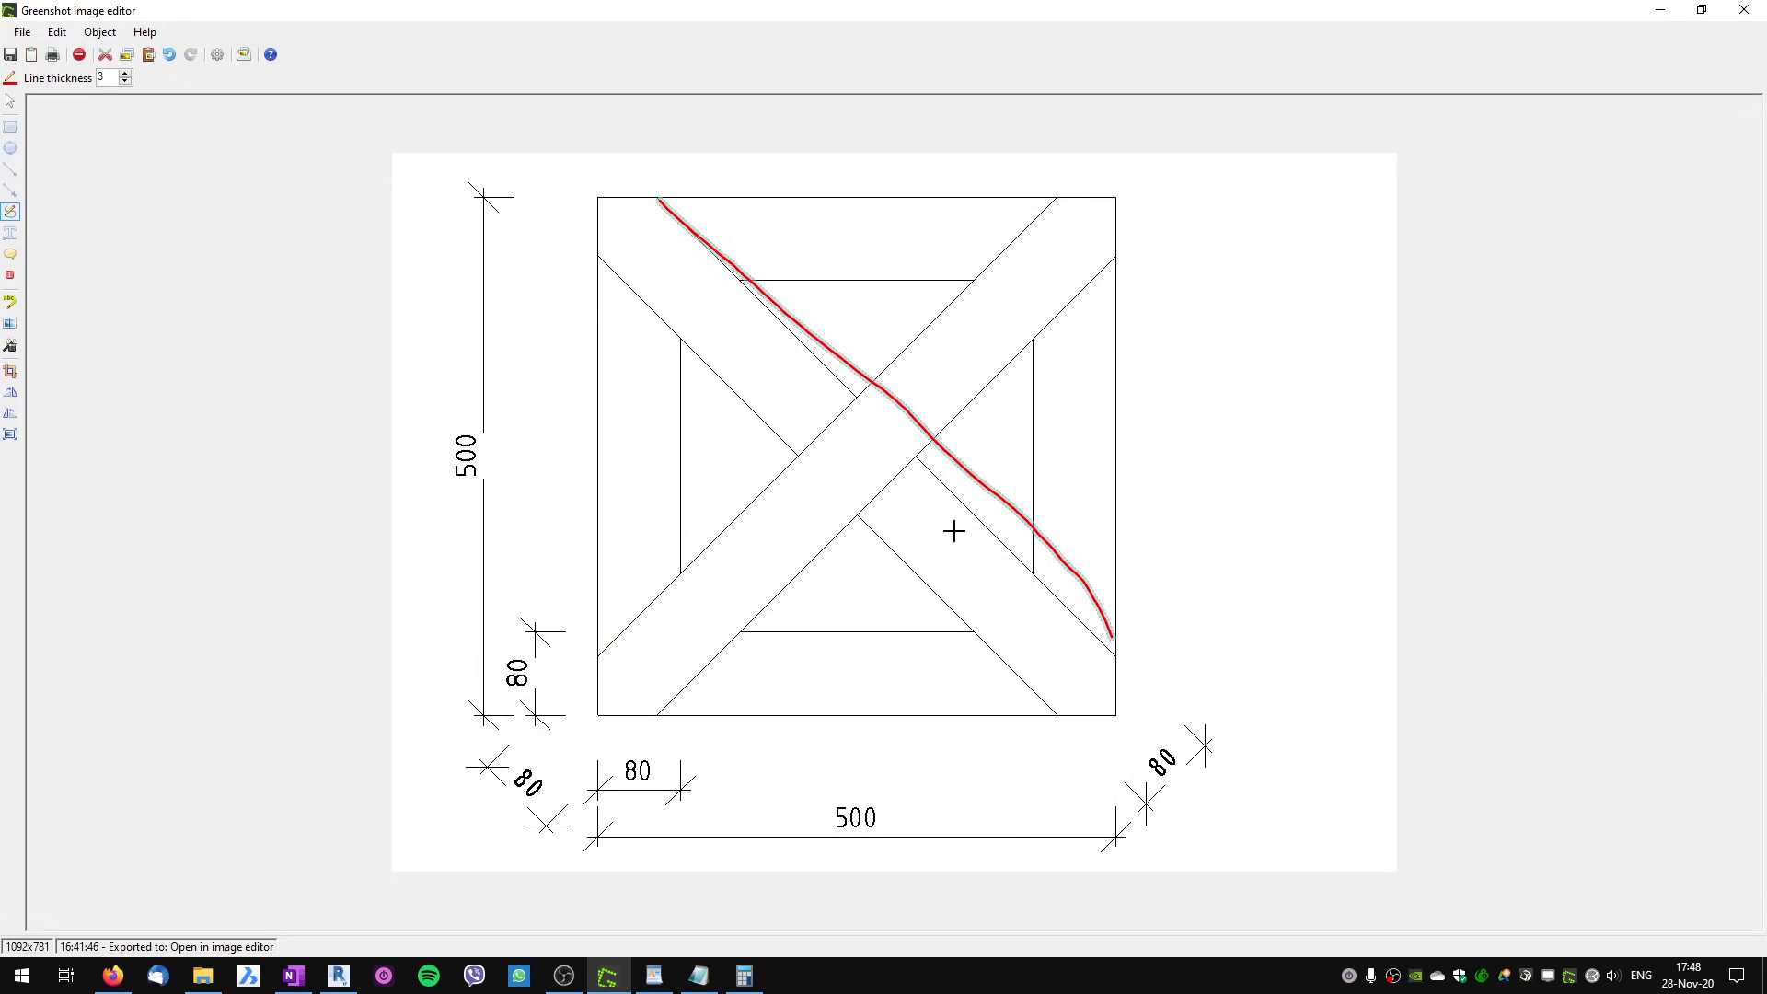
drag(879, 379, 821, 421)
drag(957, 417, 905, 475)
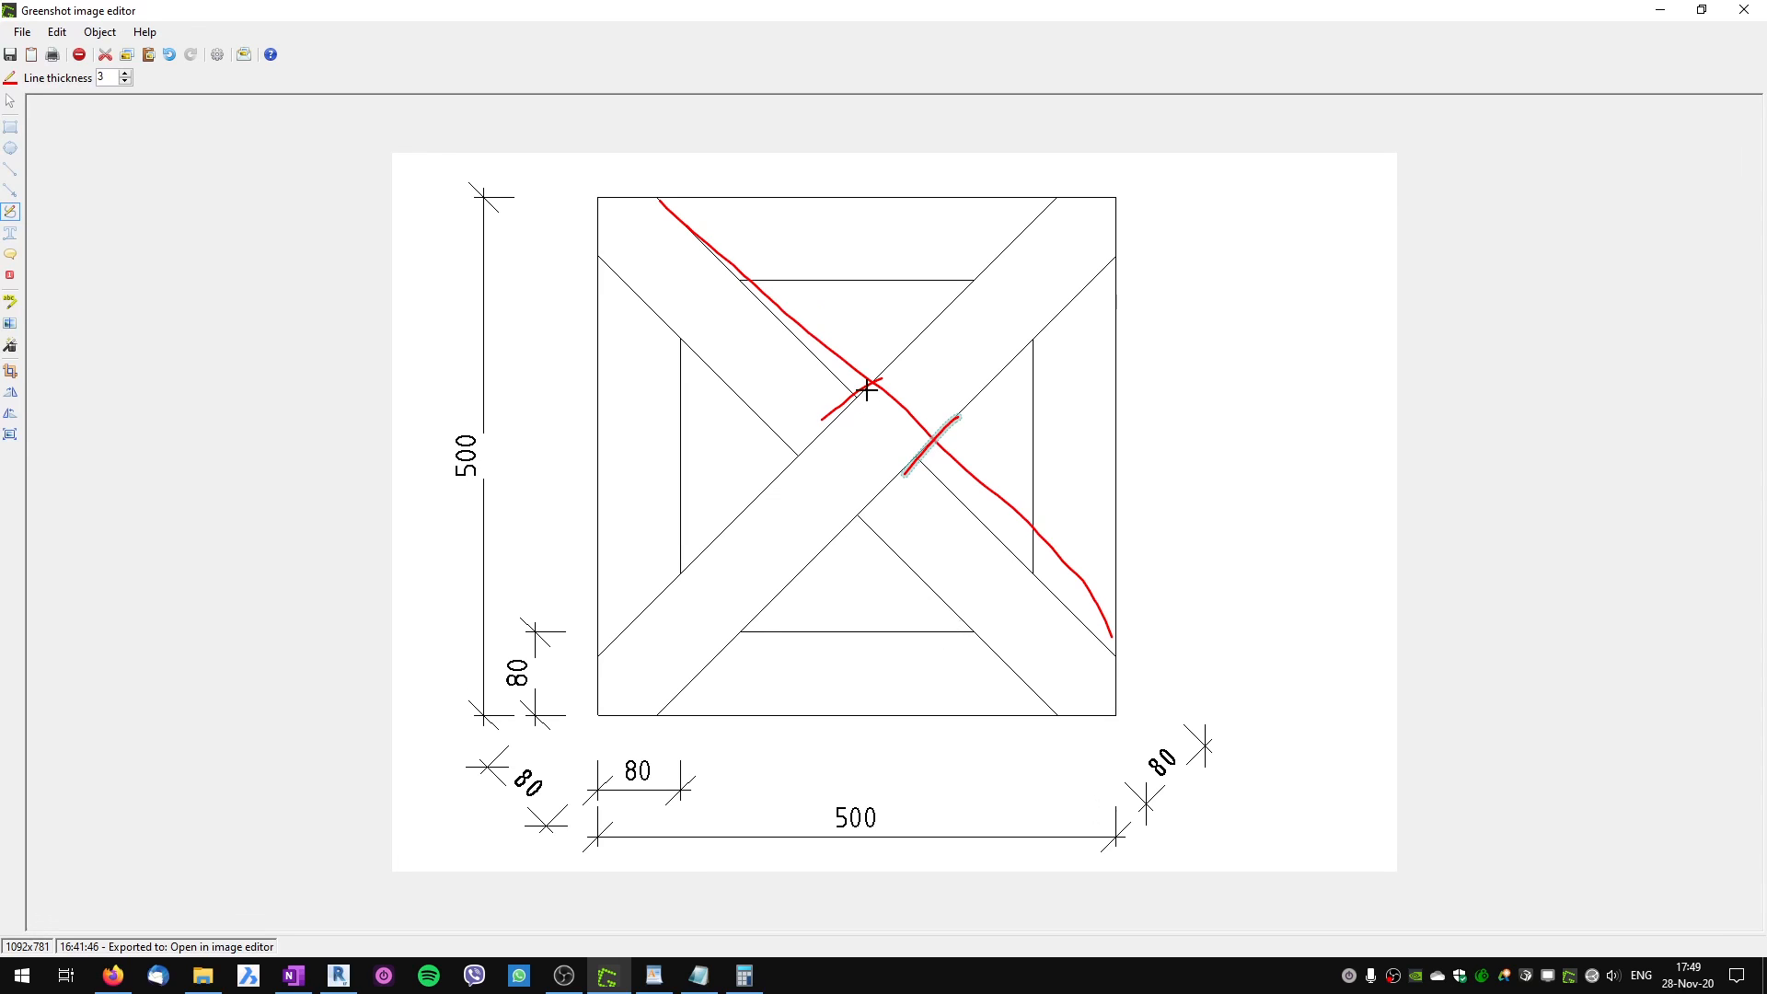
mouse_move(512, 732)
mouse_down()
mouse_move(498, 756)
mouse_move(553, 816)
mouse_up()
drag(653, 197, 1120, 651)
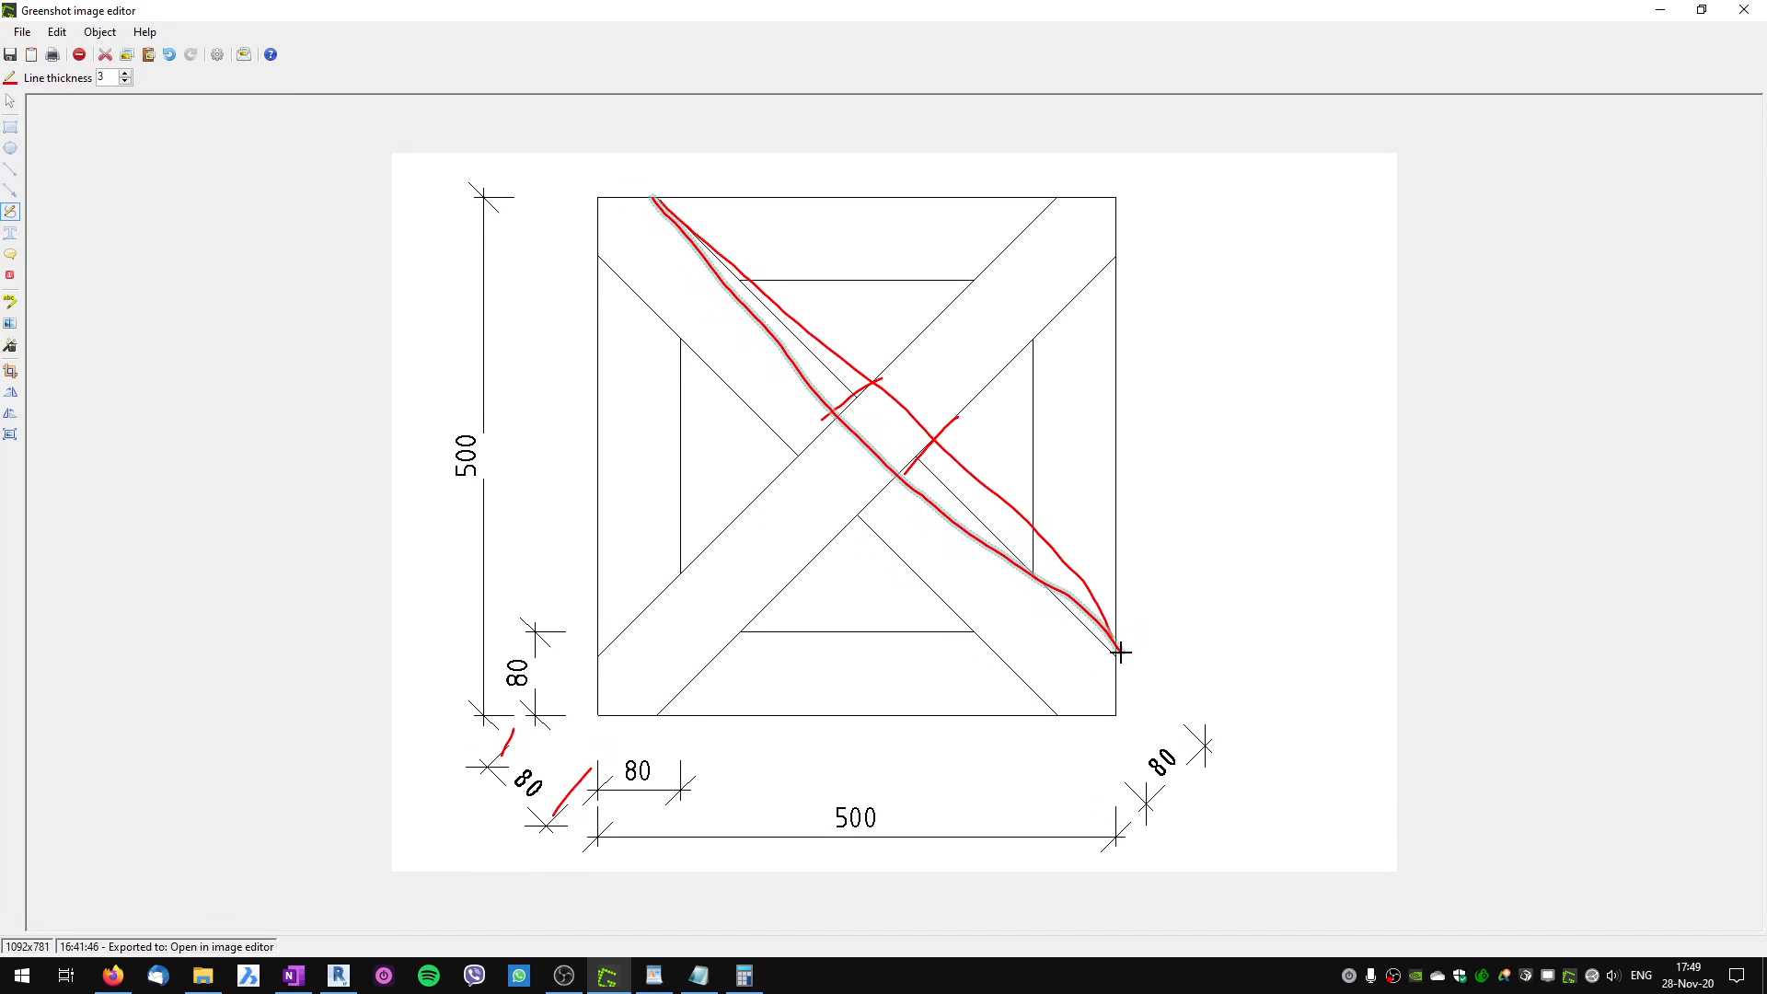
Copy the dash length 627.106781 from the second 135° line in WordPad into Calculator.
click(654, 975)
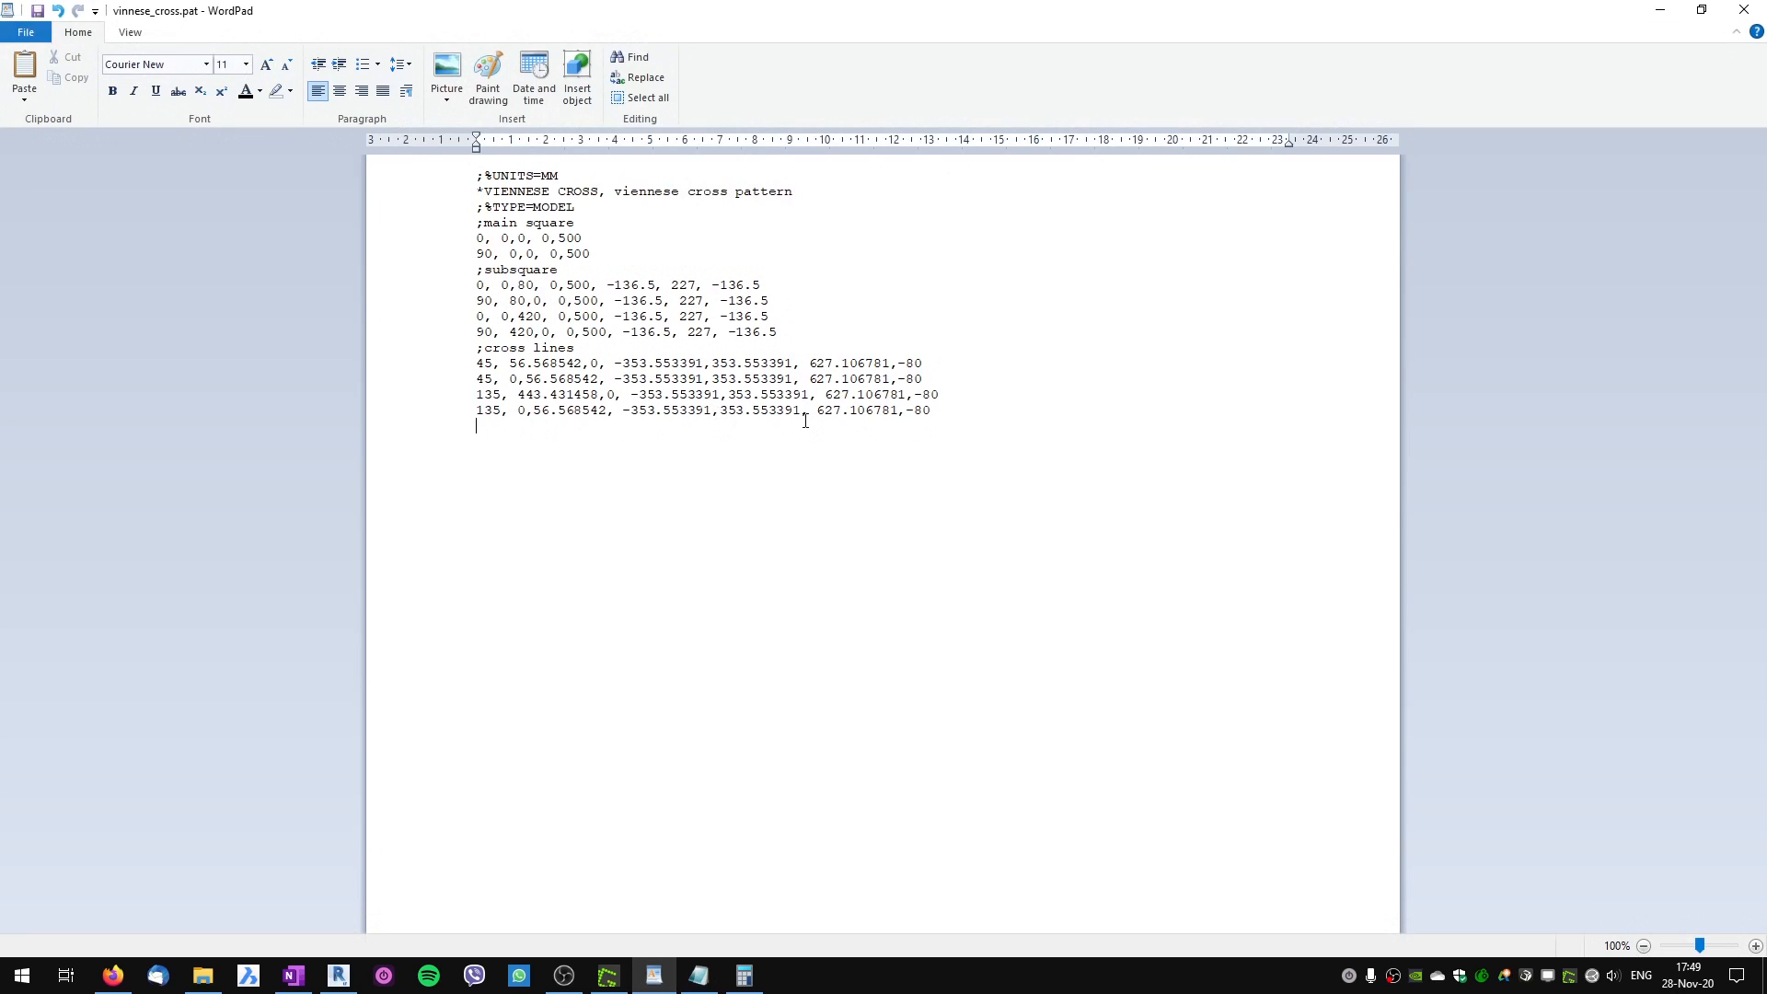
drag(817, 410, 898, 410)
click(744, 974)
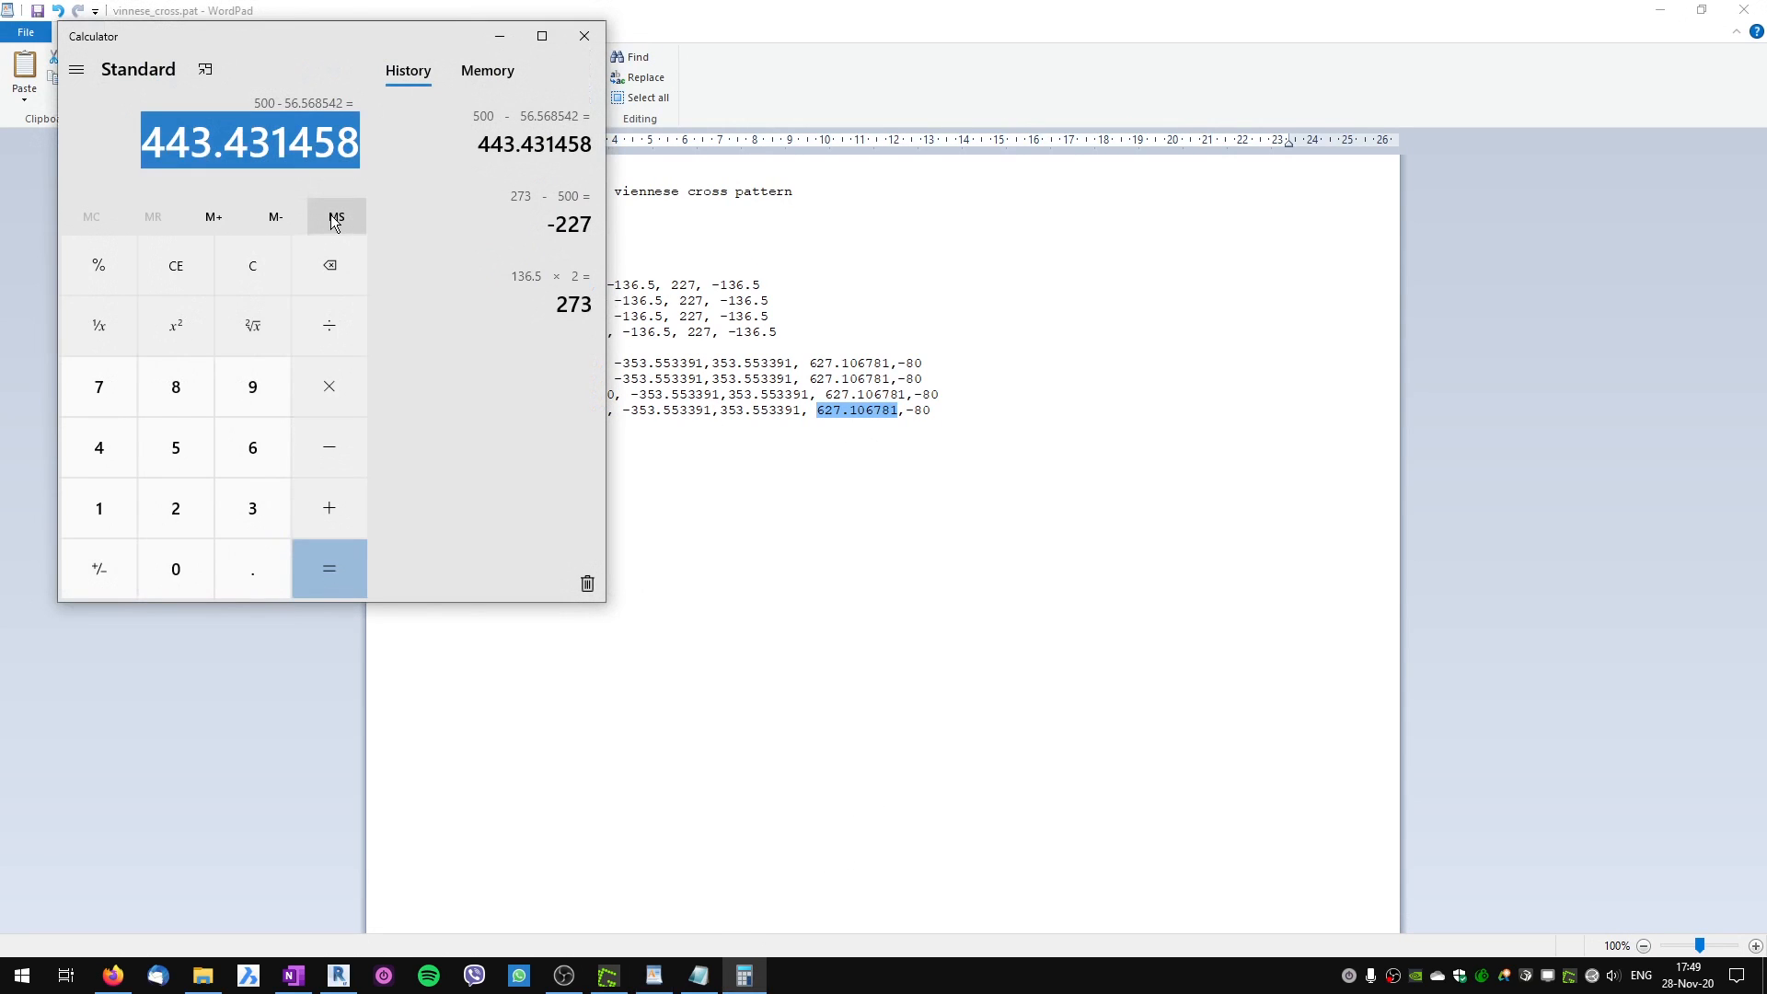
key(Escape)
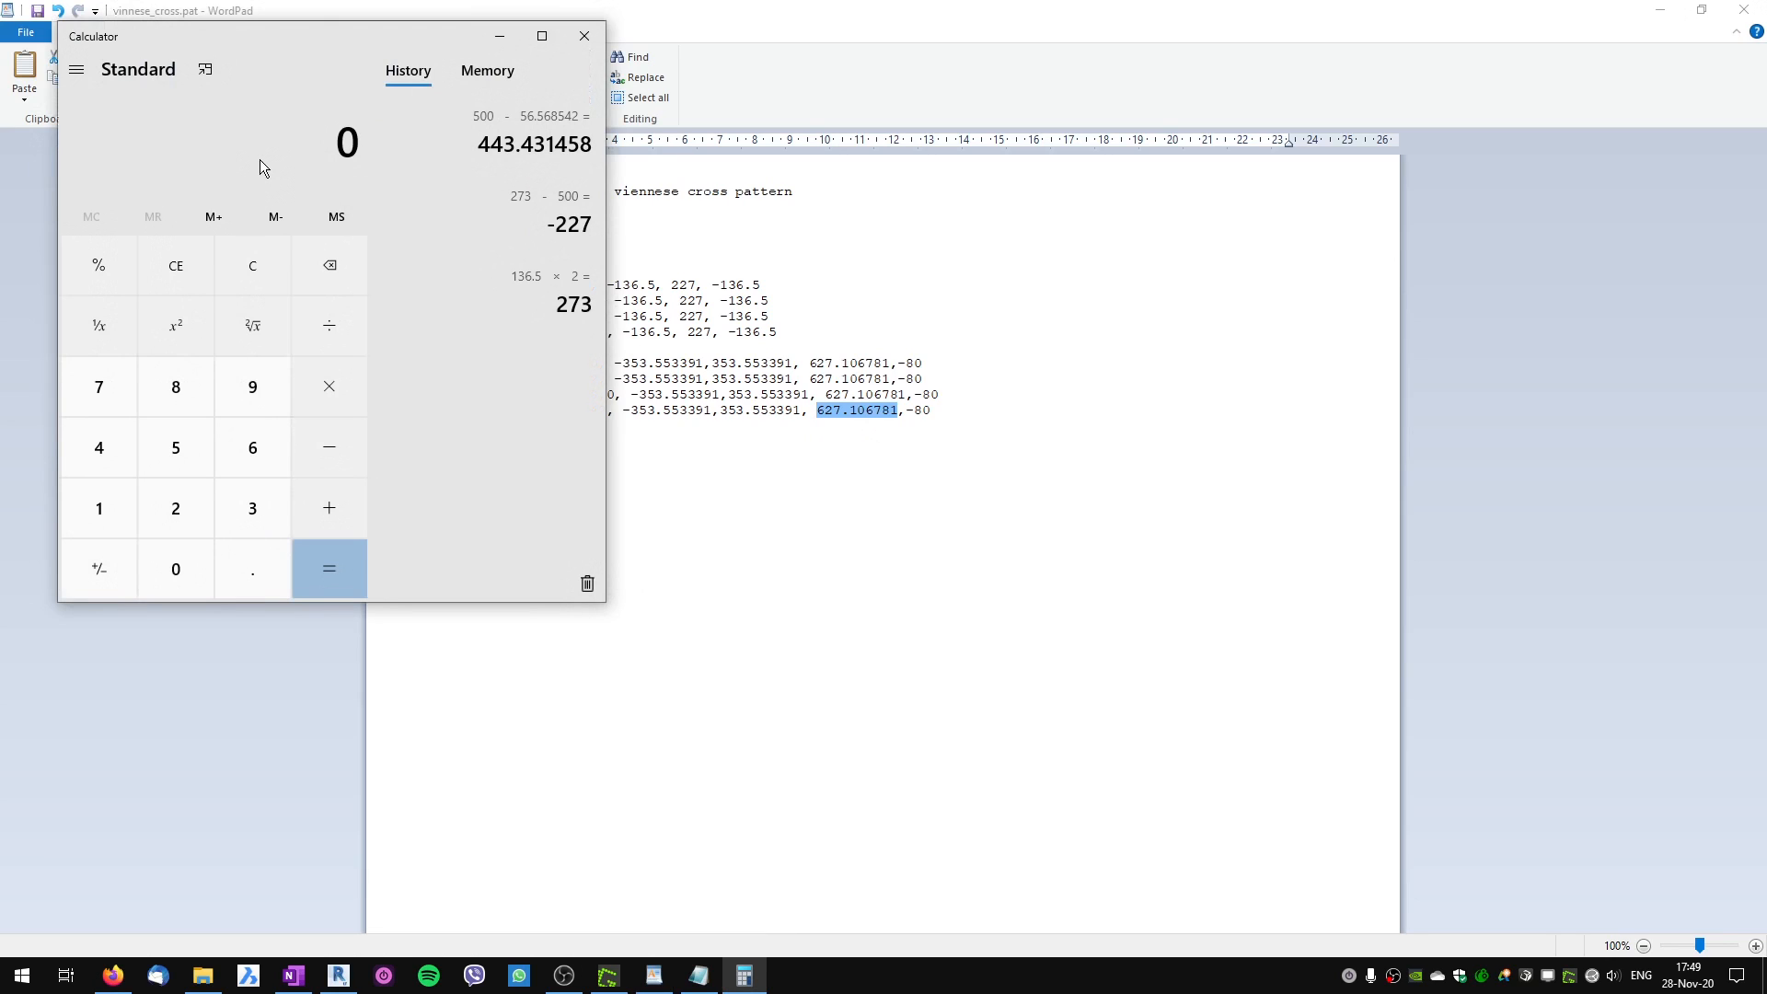
key(ctrl+v)
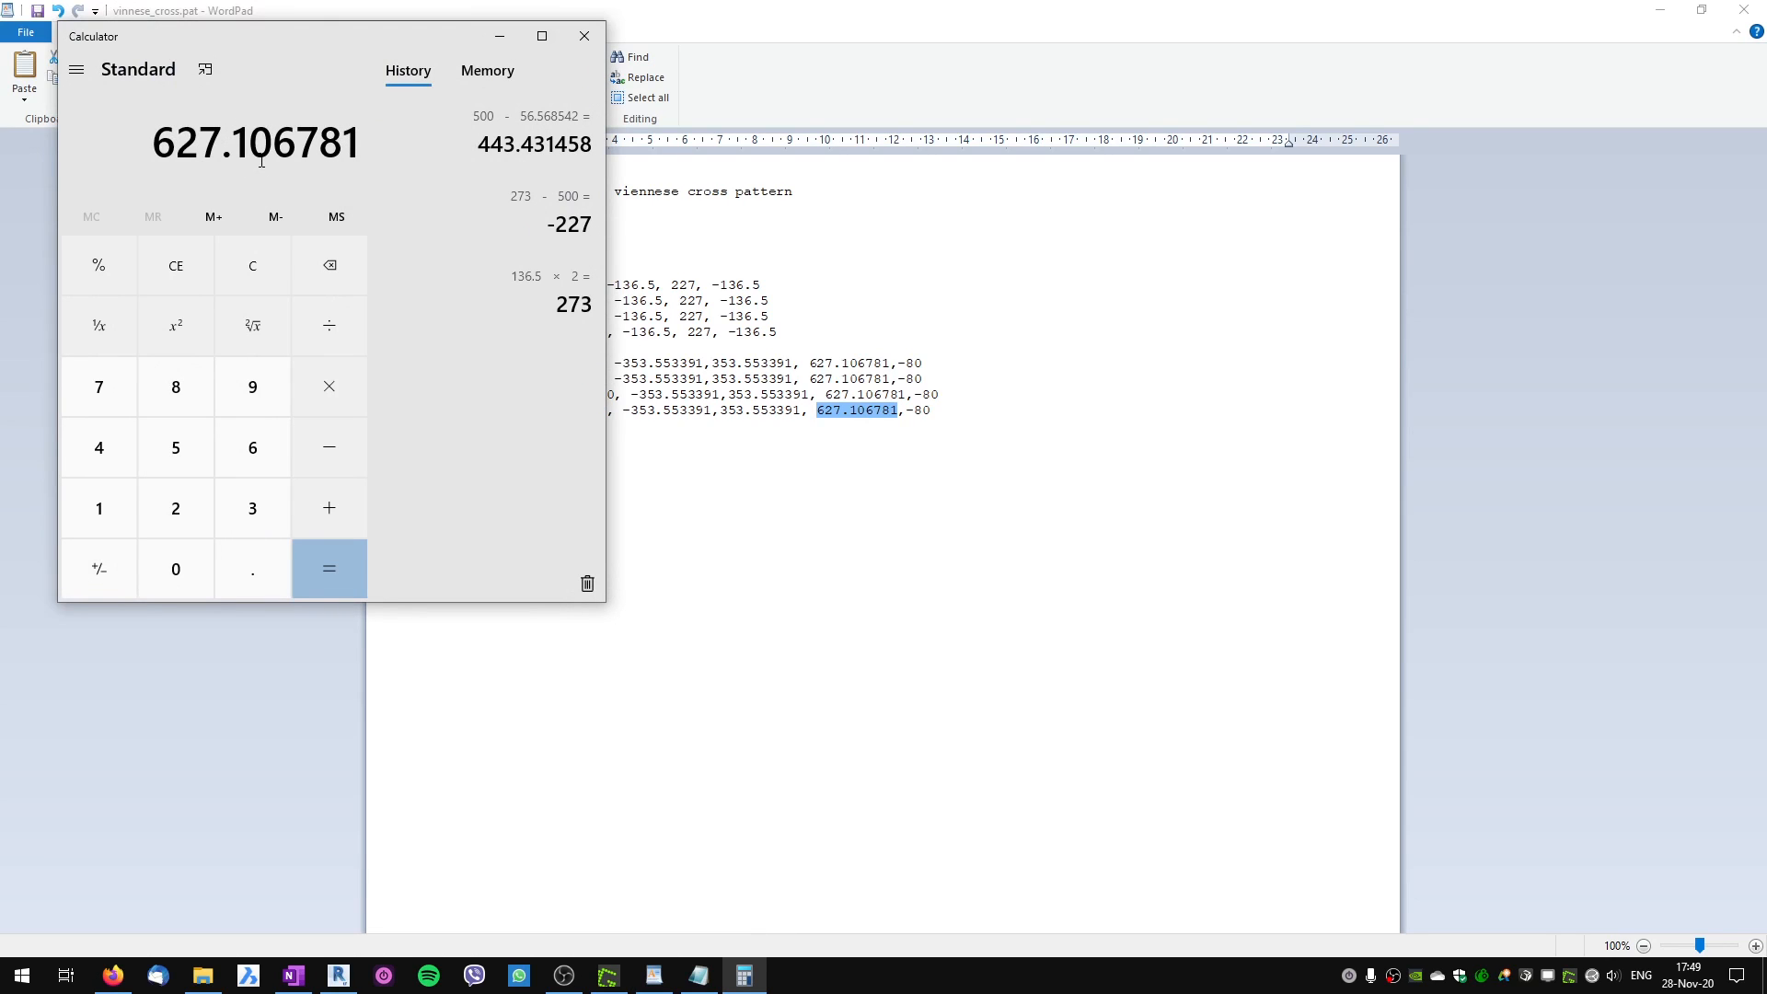
Subtract 80 from 627.106781 and divide the result by 2 in Calculator.
key(minus)
text(8)
key(BackSpace)
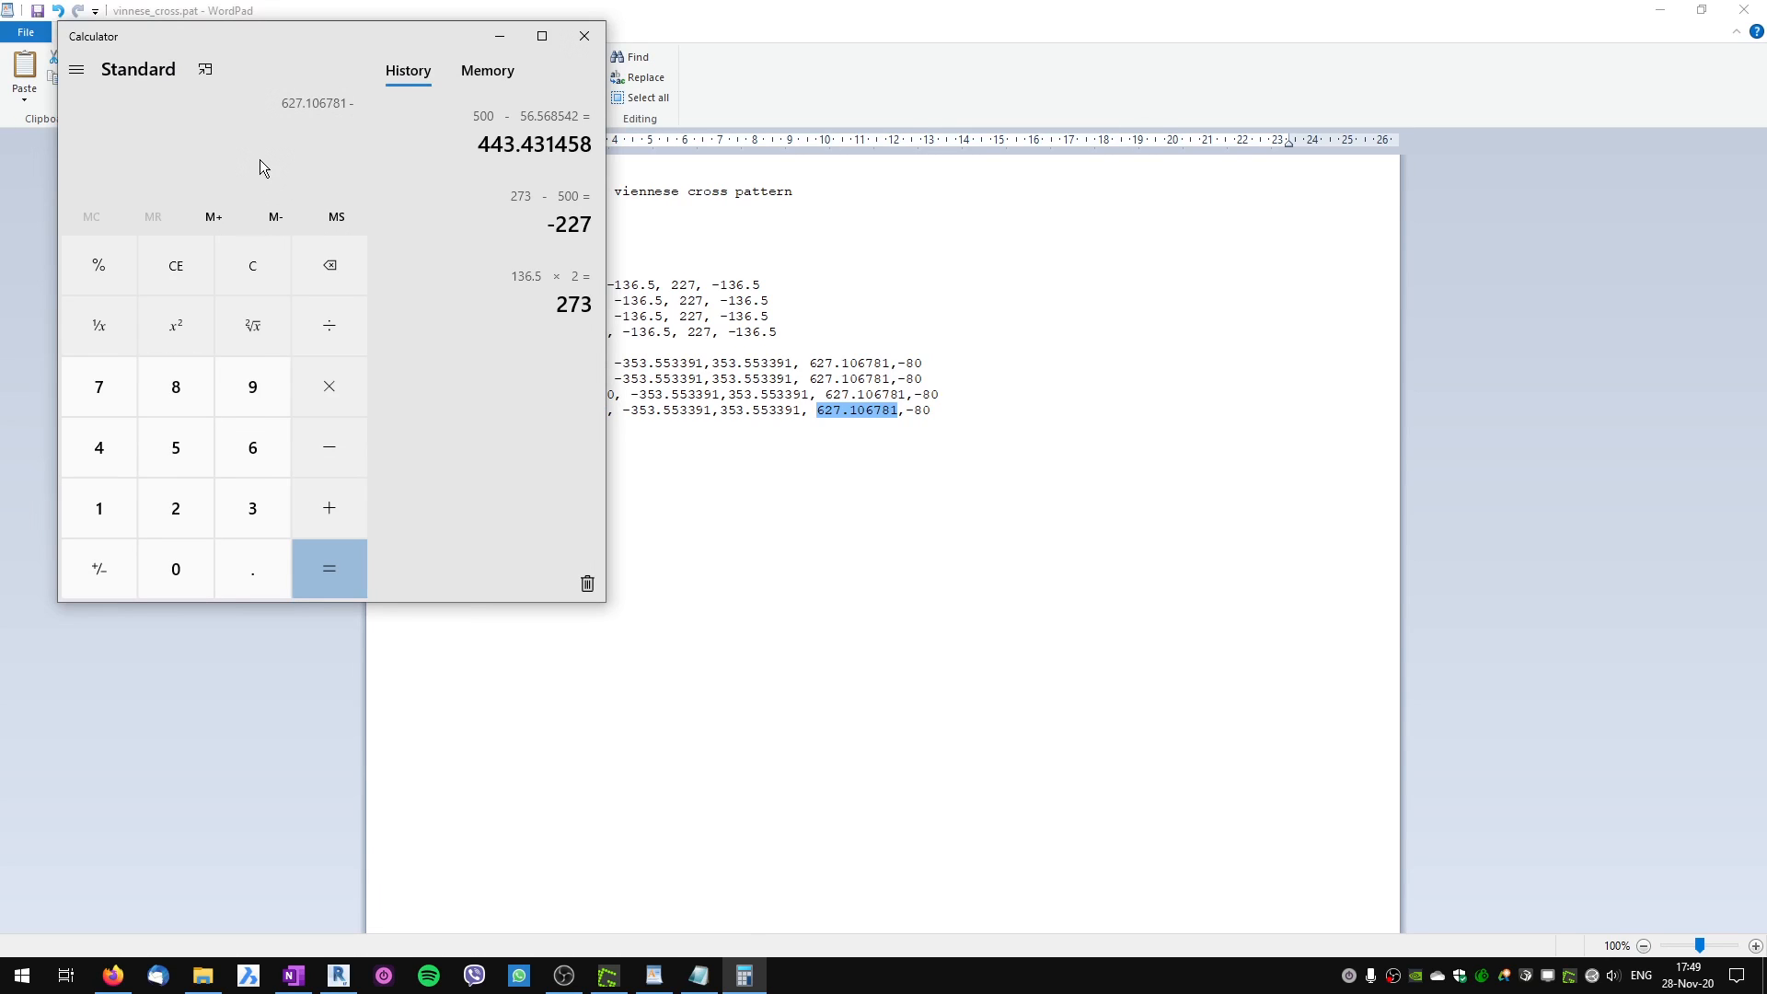
text(80)
key(BackSpace)
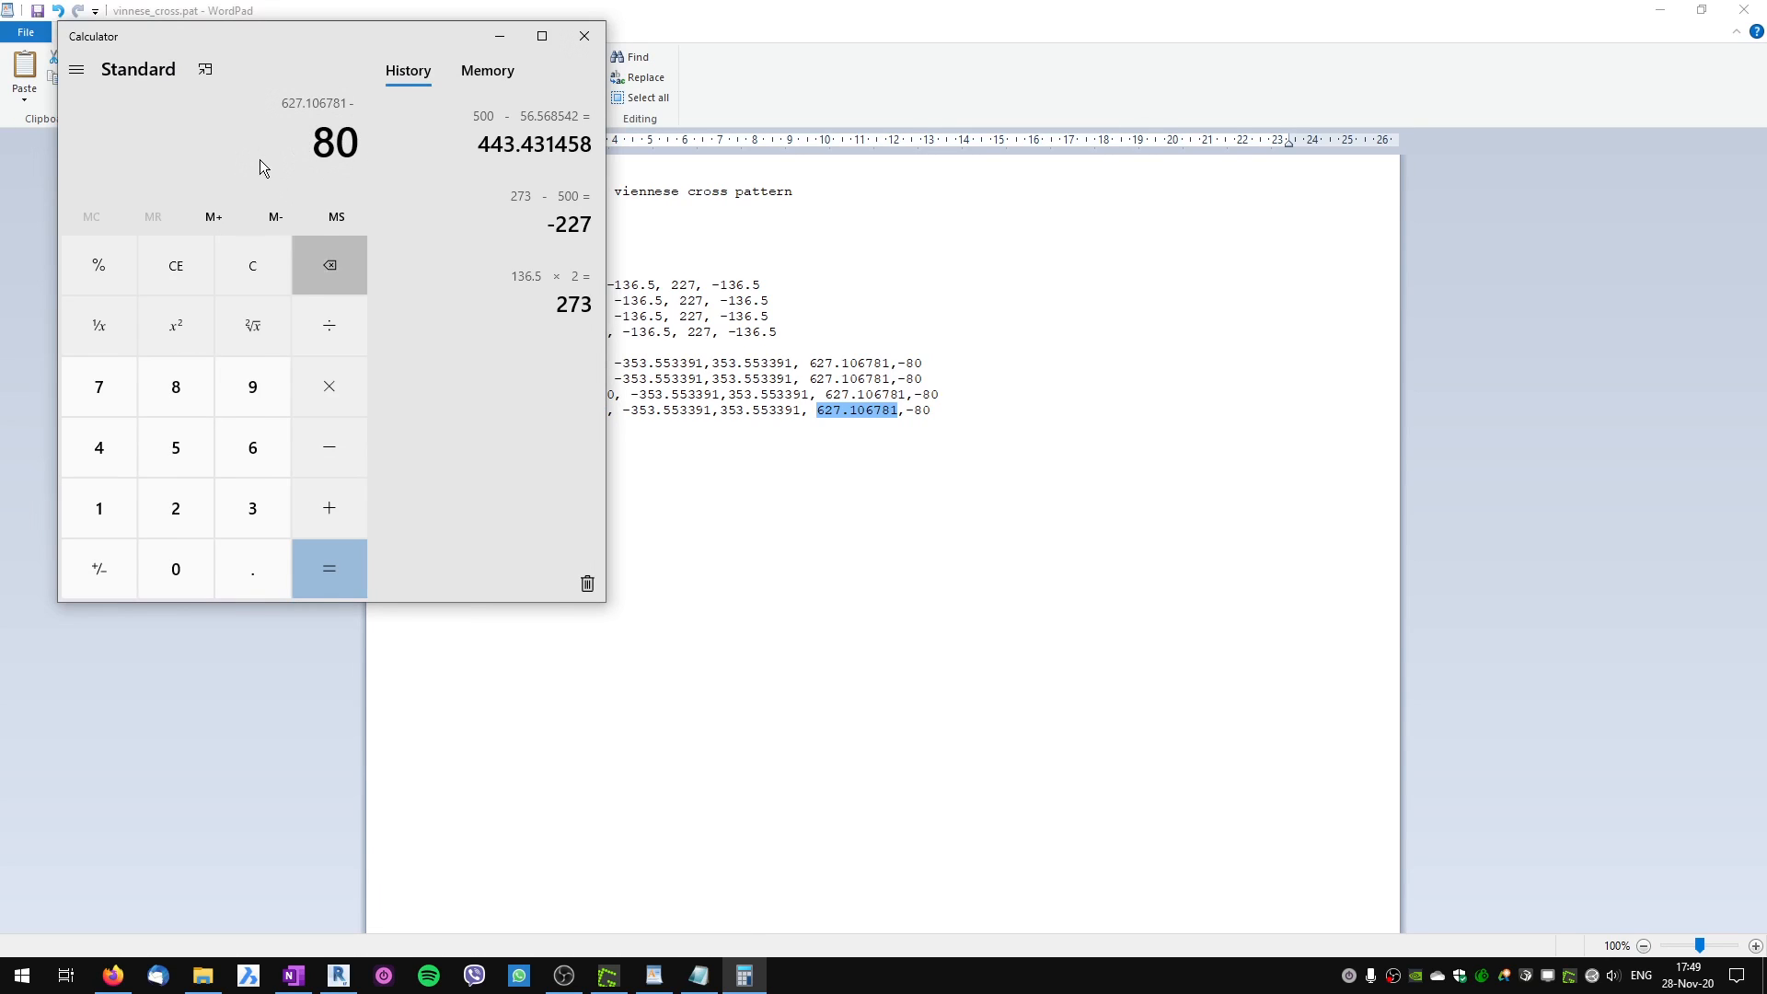
key(Return)
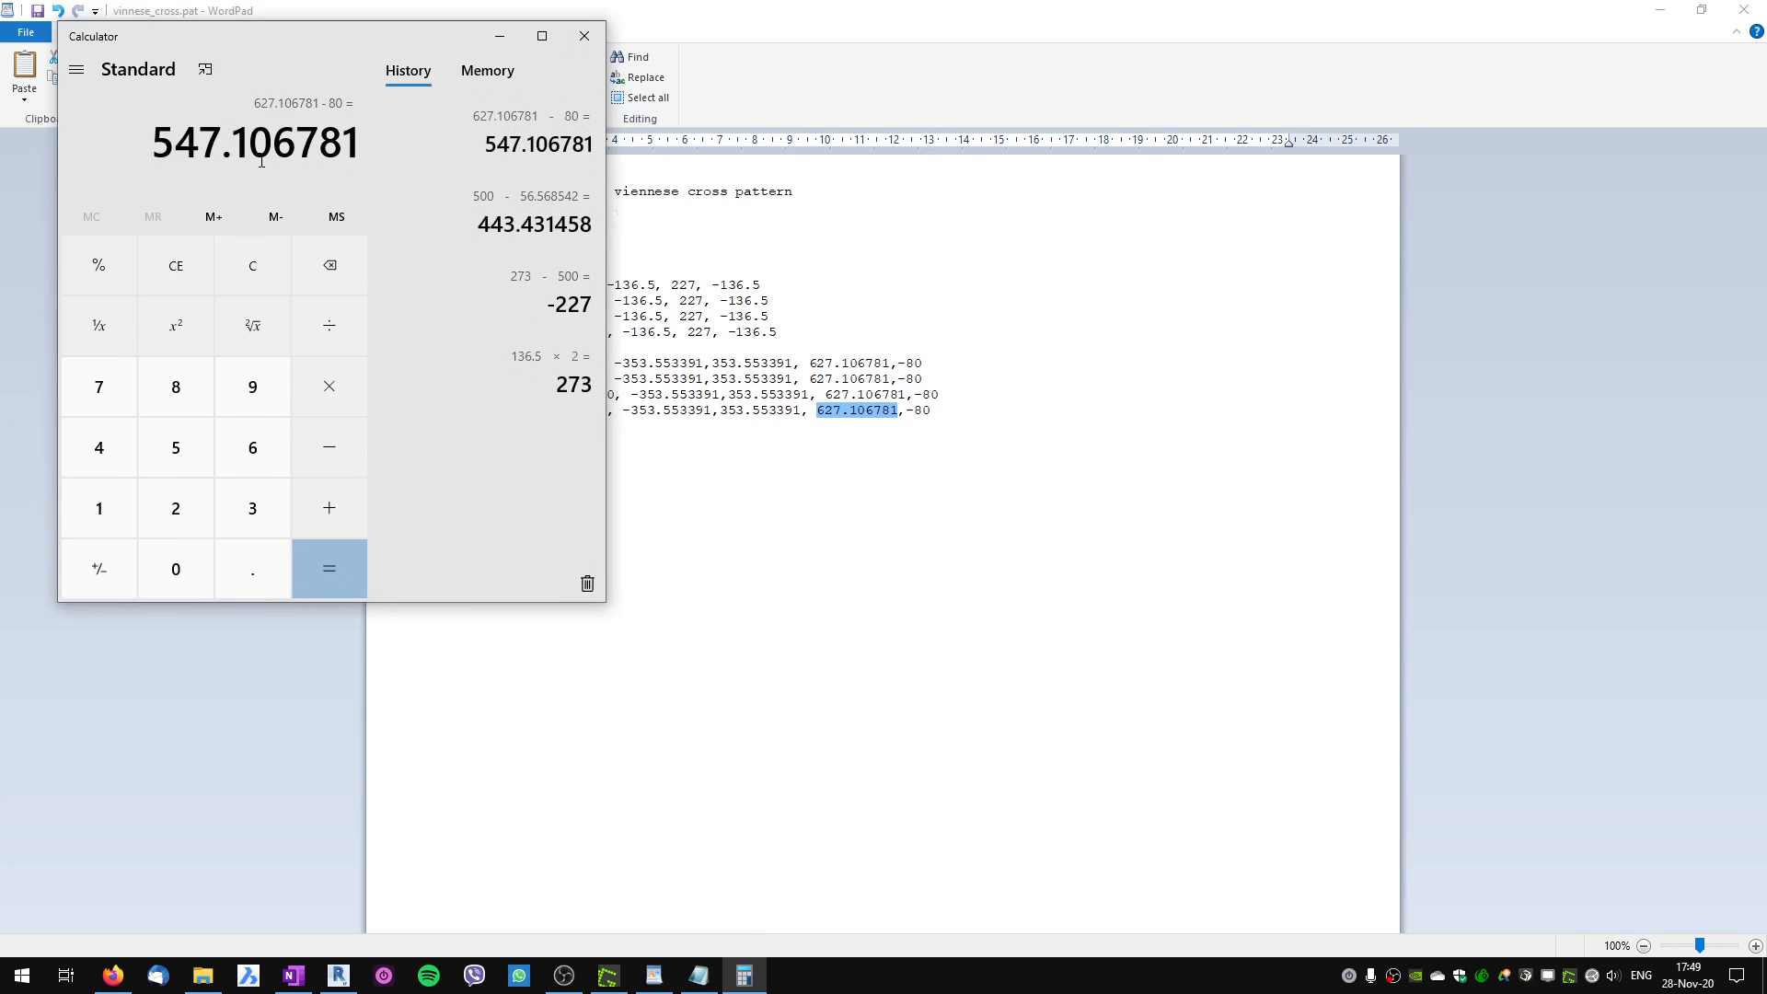
key(slash)
text(2)
key(Return)
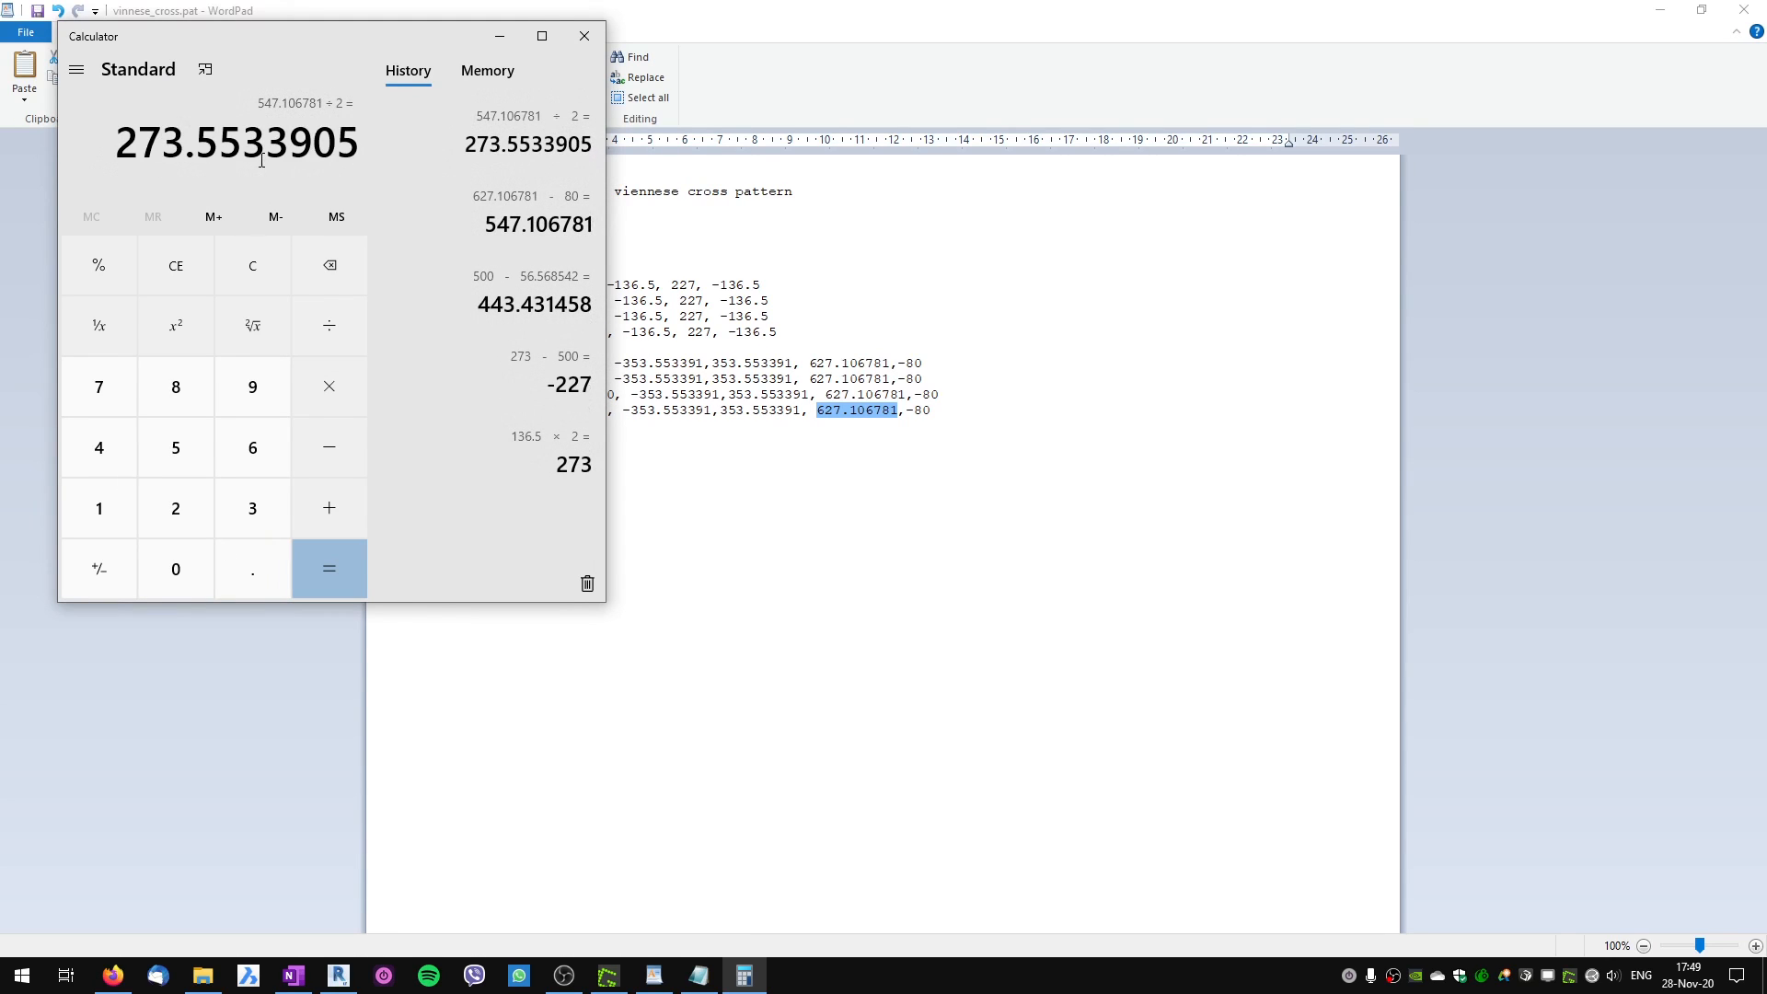
In the Greenshot image editor, trace the upper 135° line again, marking its middle gap and the two equal segments on either side.
click(607, 976)
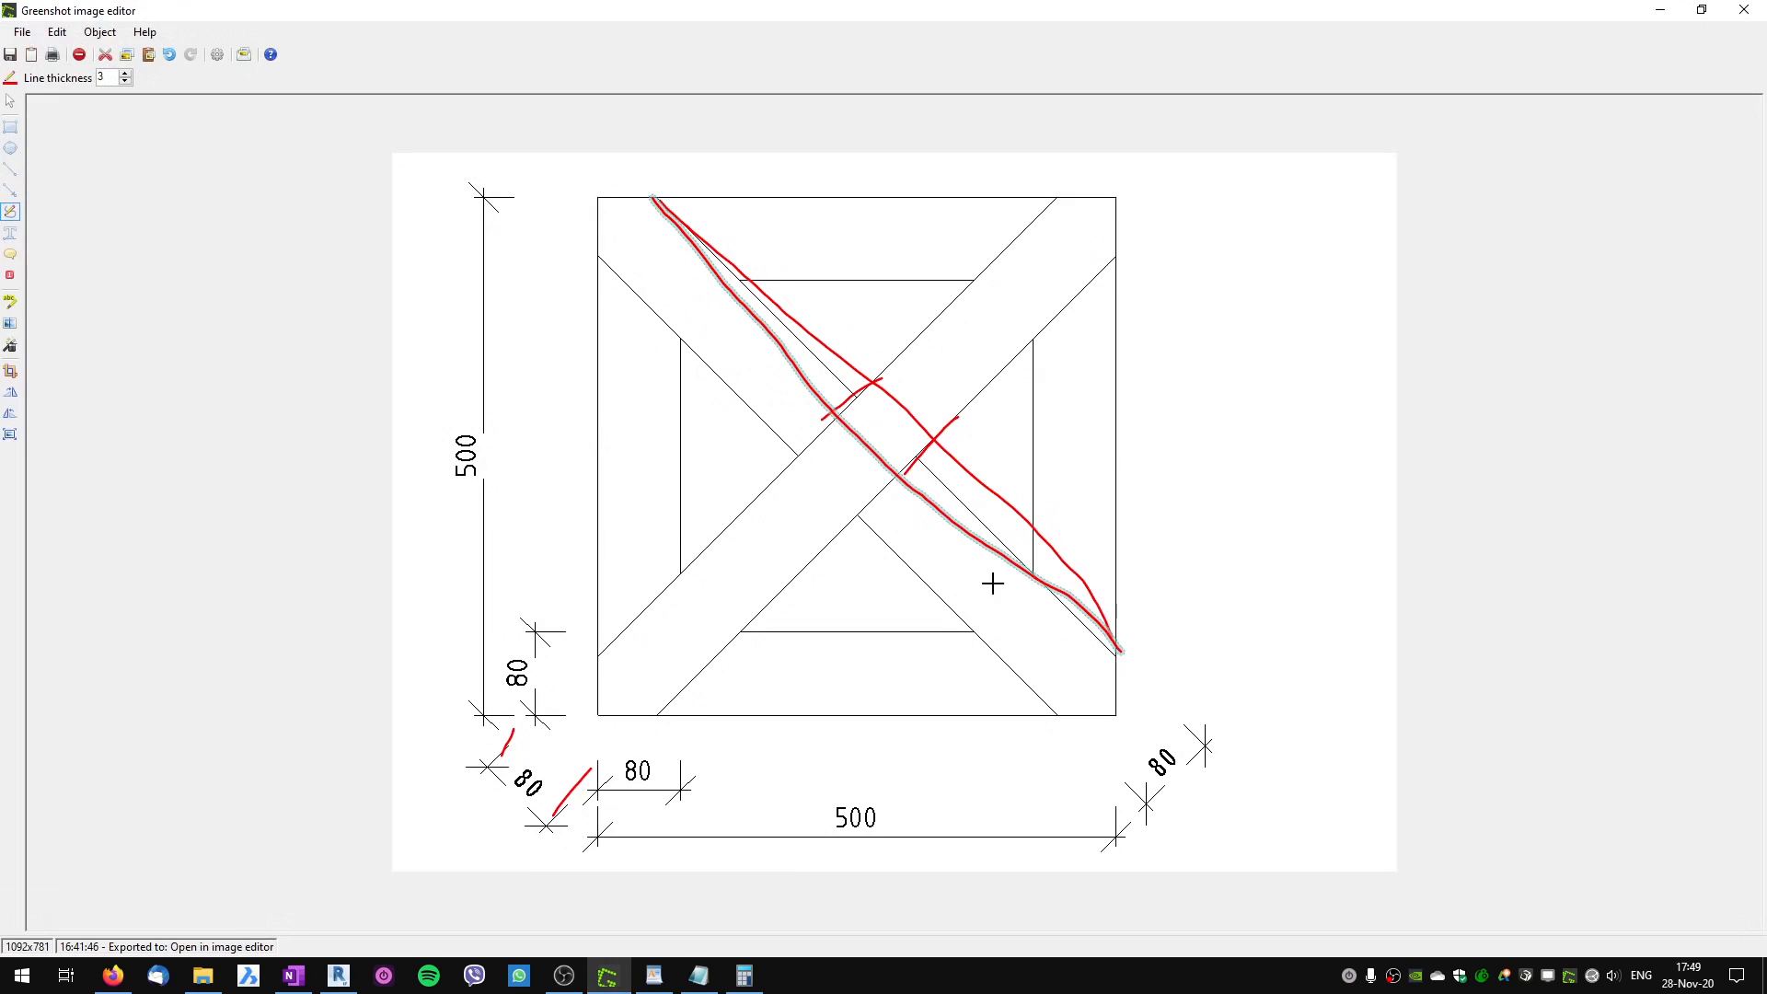
drag(655, 200, 1133, 668)
drag(958, 418, 885, 516)
drag(888, 375, 789, 440)
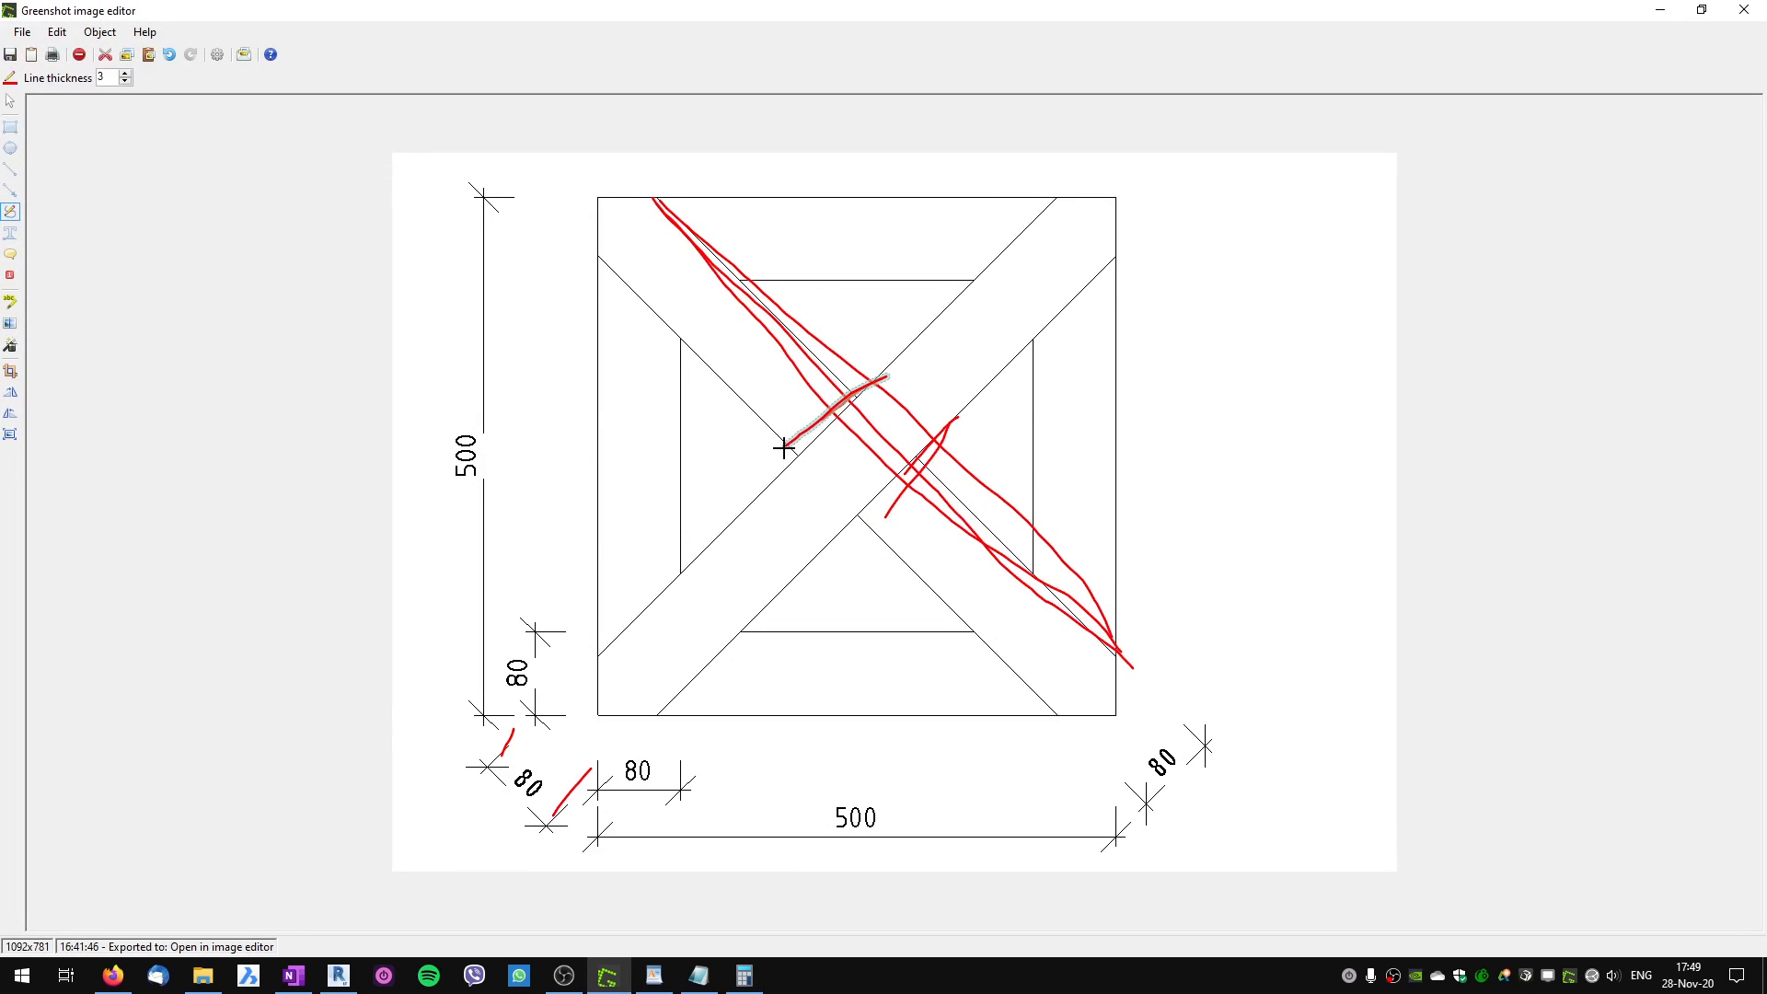
drag(665, 203, 840, 362)
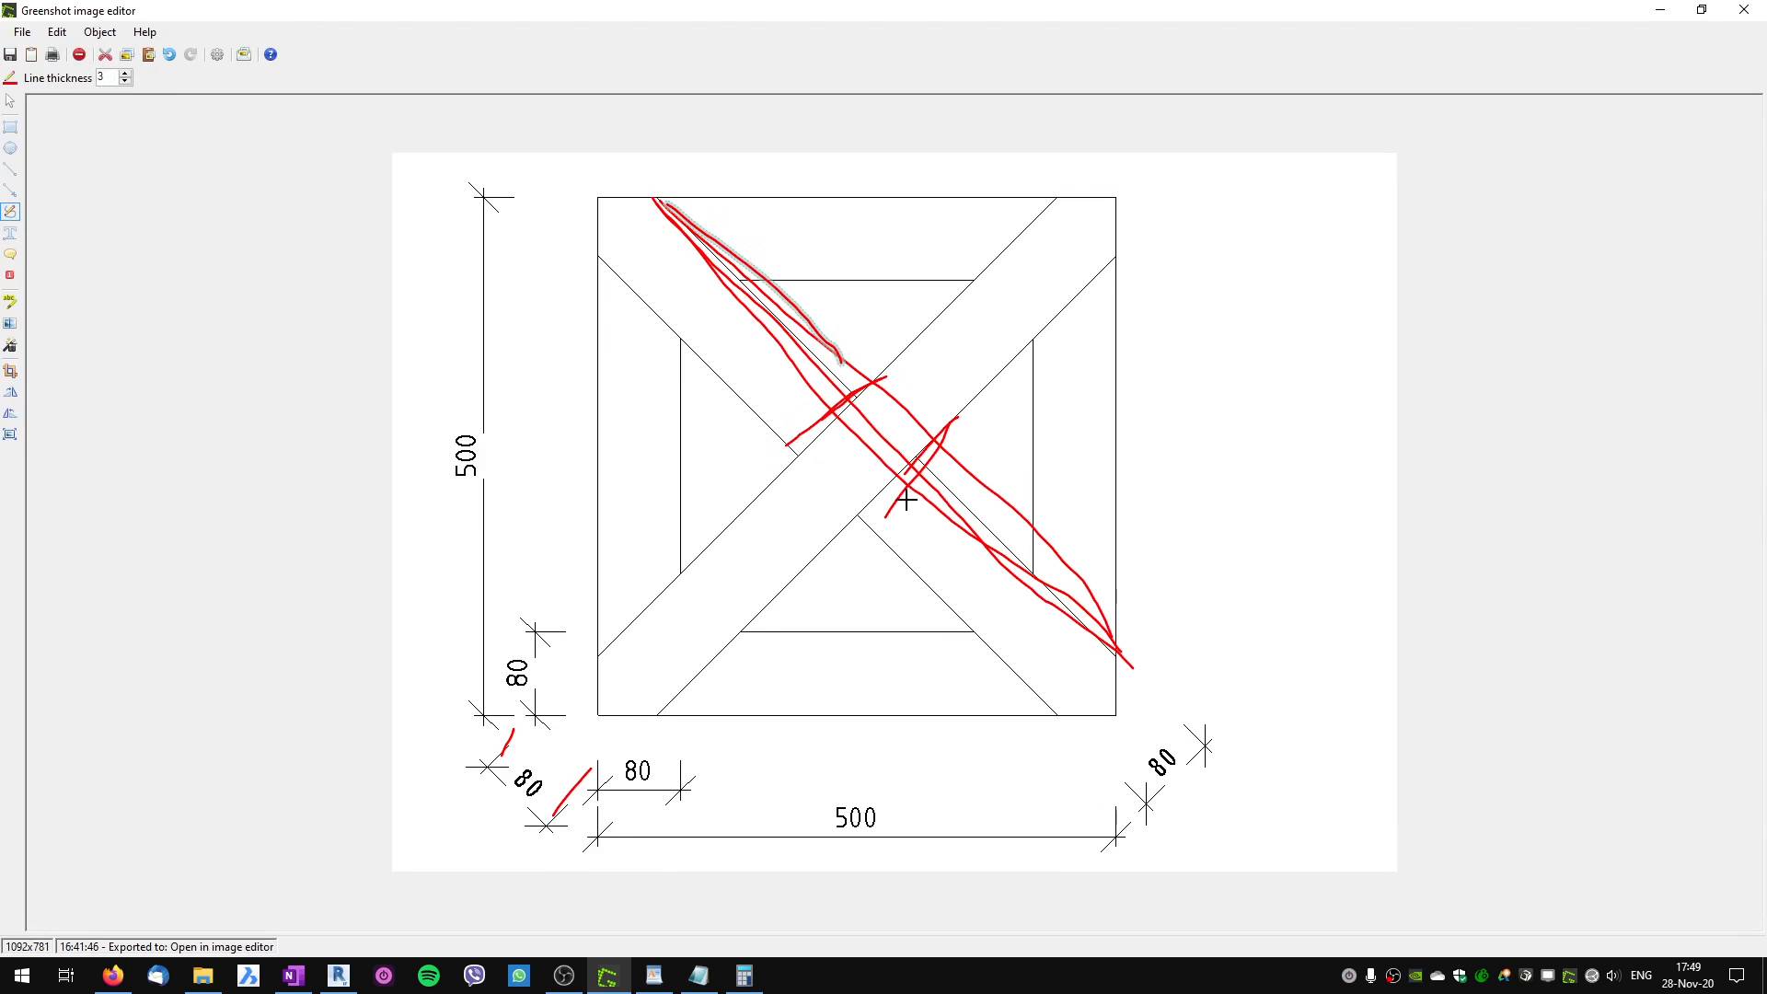
click(1032, 555)
drag(1033, 555, 1038, 564)
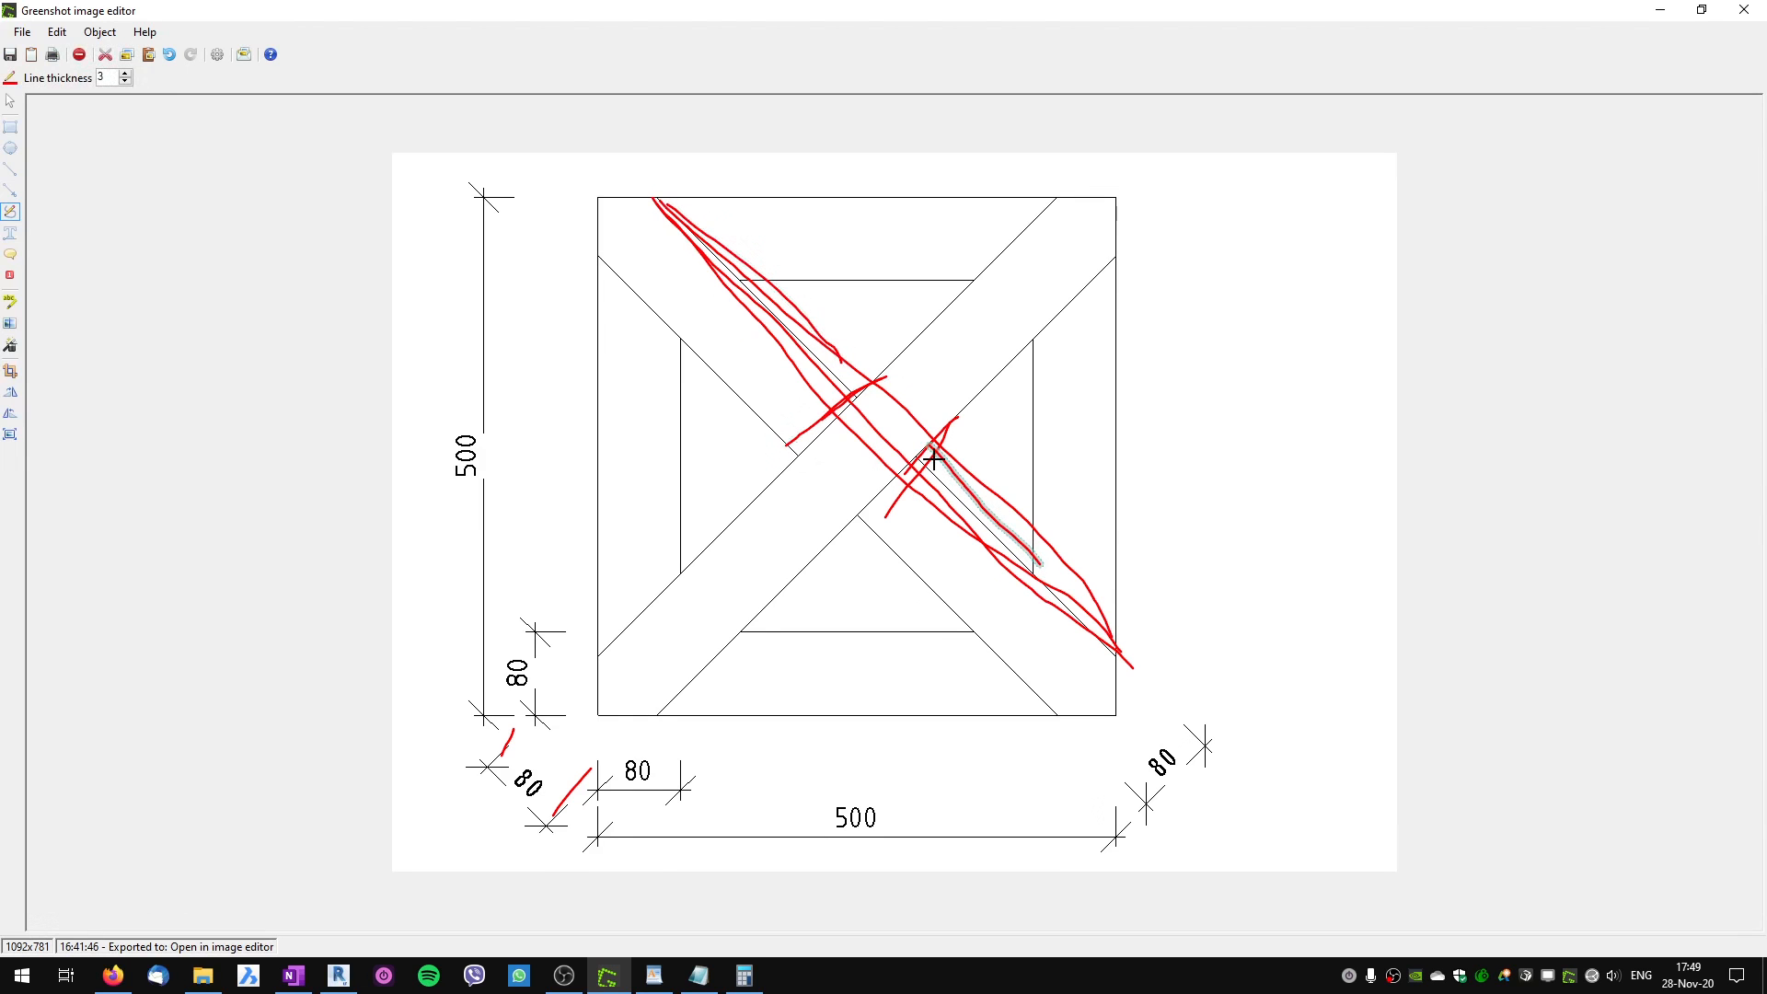
Copy the calculated segment length 273.5533905 from Calculator.
click(744, 975)
right_click(235, 141)
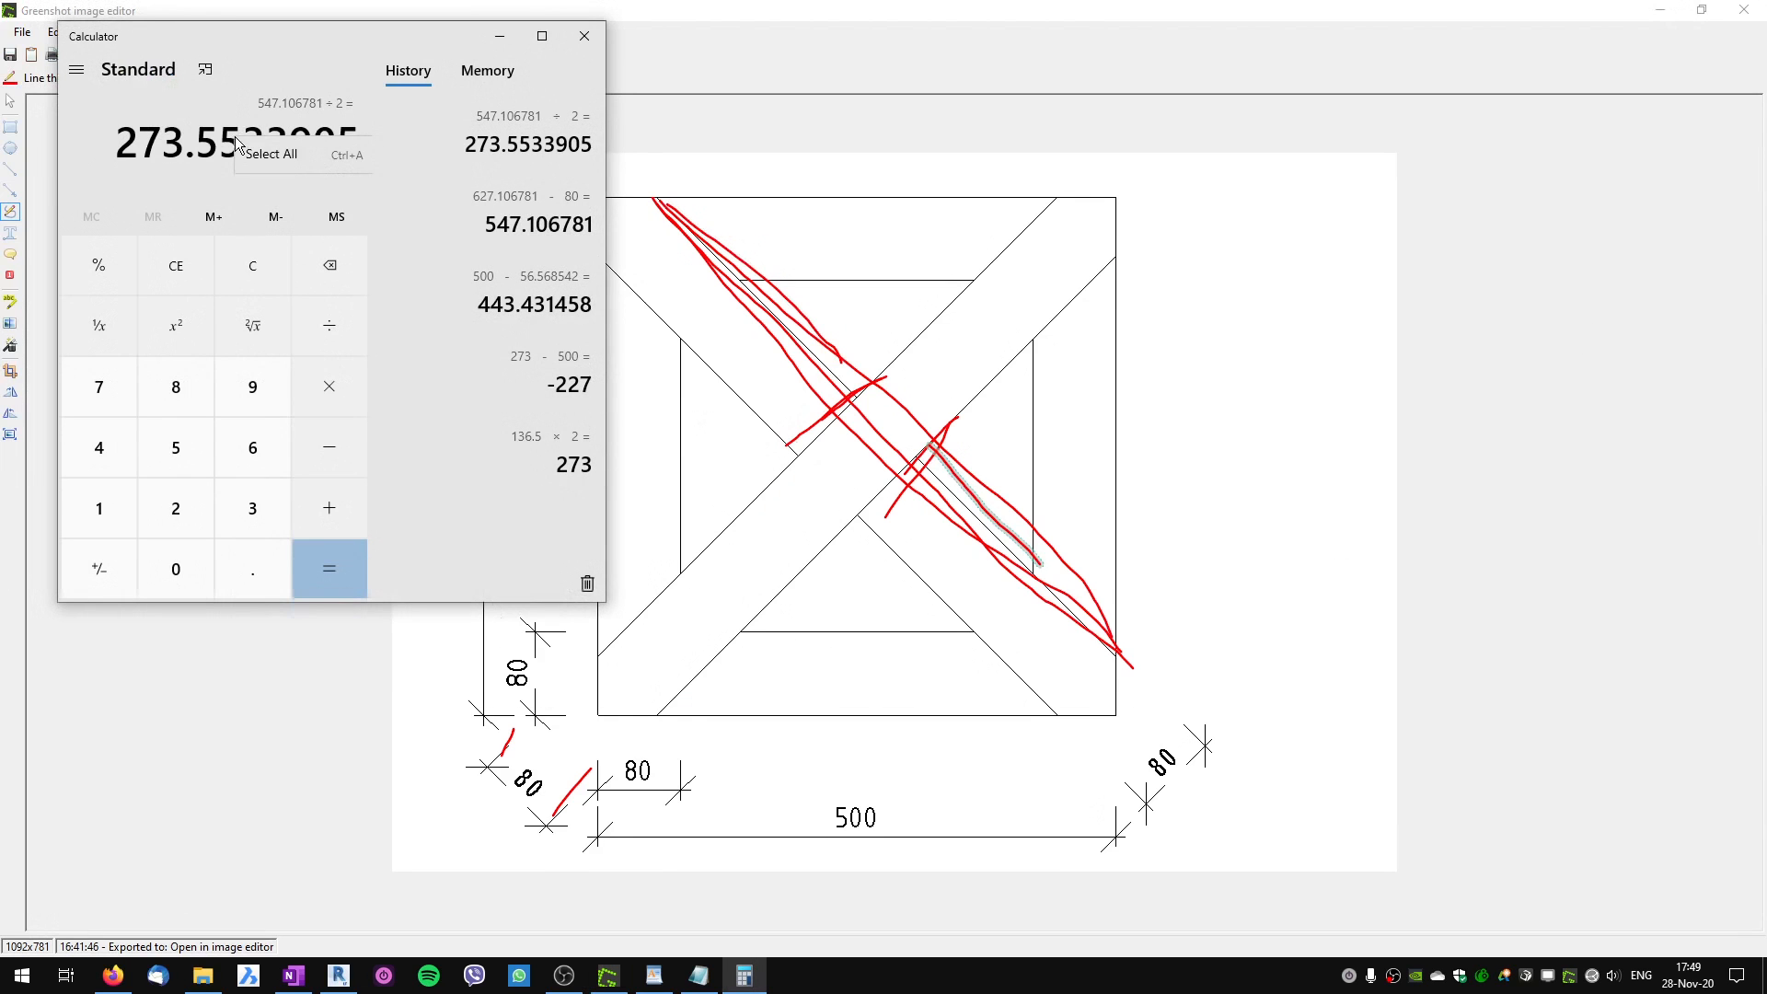
click(269, 155)
right_click(273, 142)
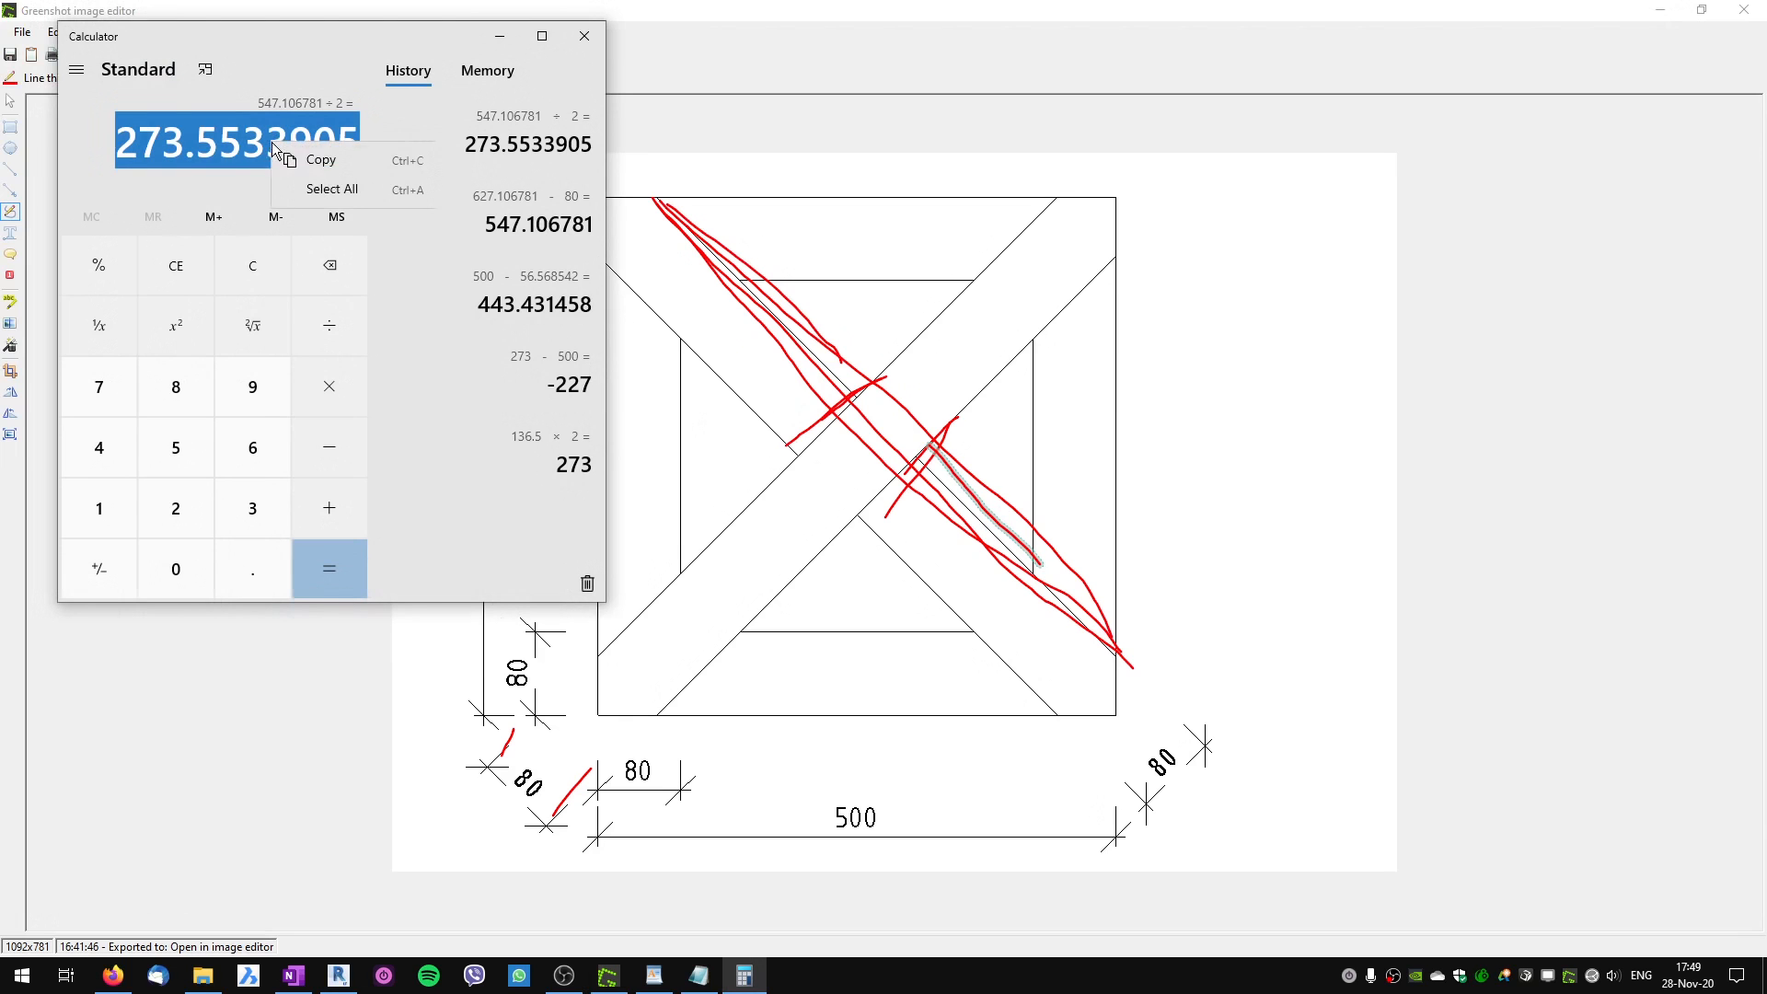
click(319, 161)
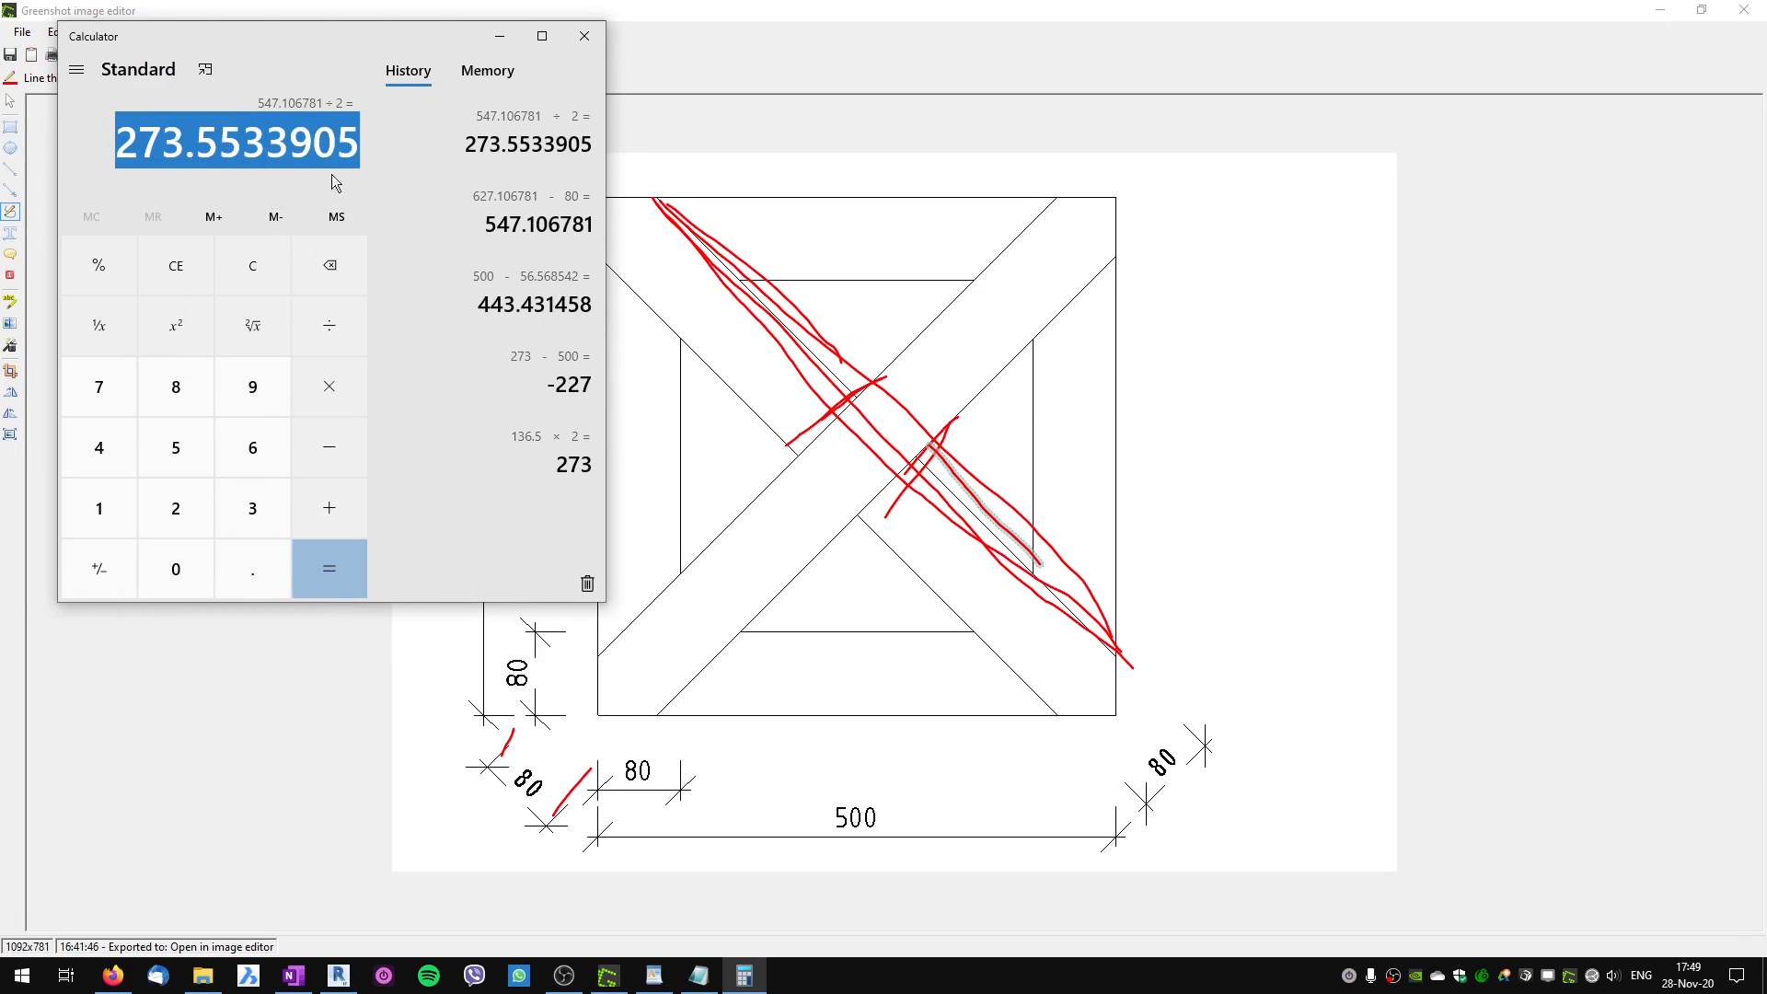
In WordPad, set the second 135° line's dash sequence to 273.5533905,-80,273.5533905,-80 and save the file as text only.
click(663, 976)
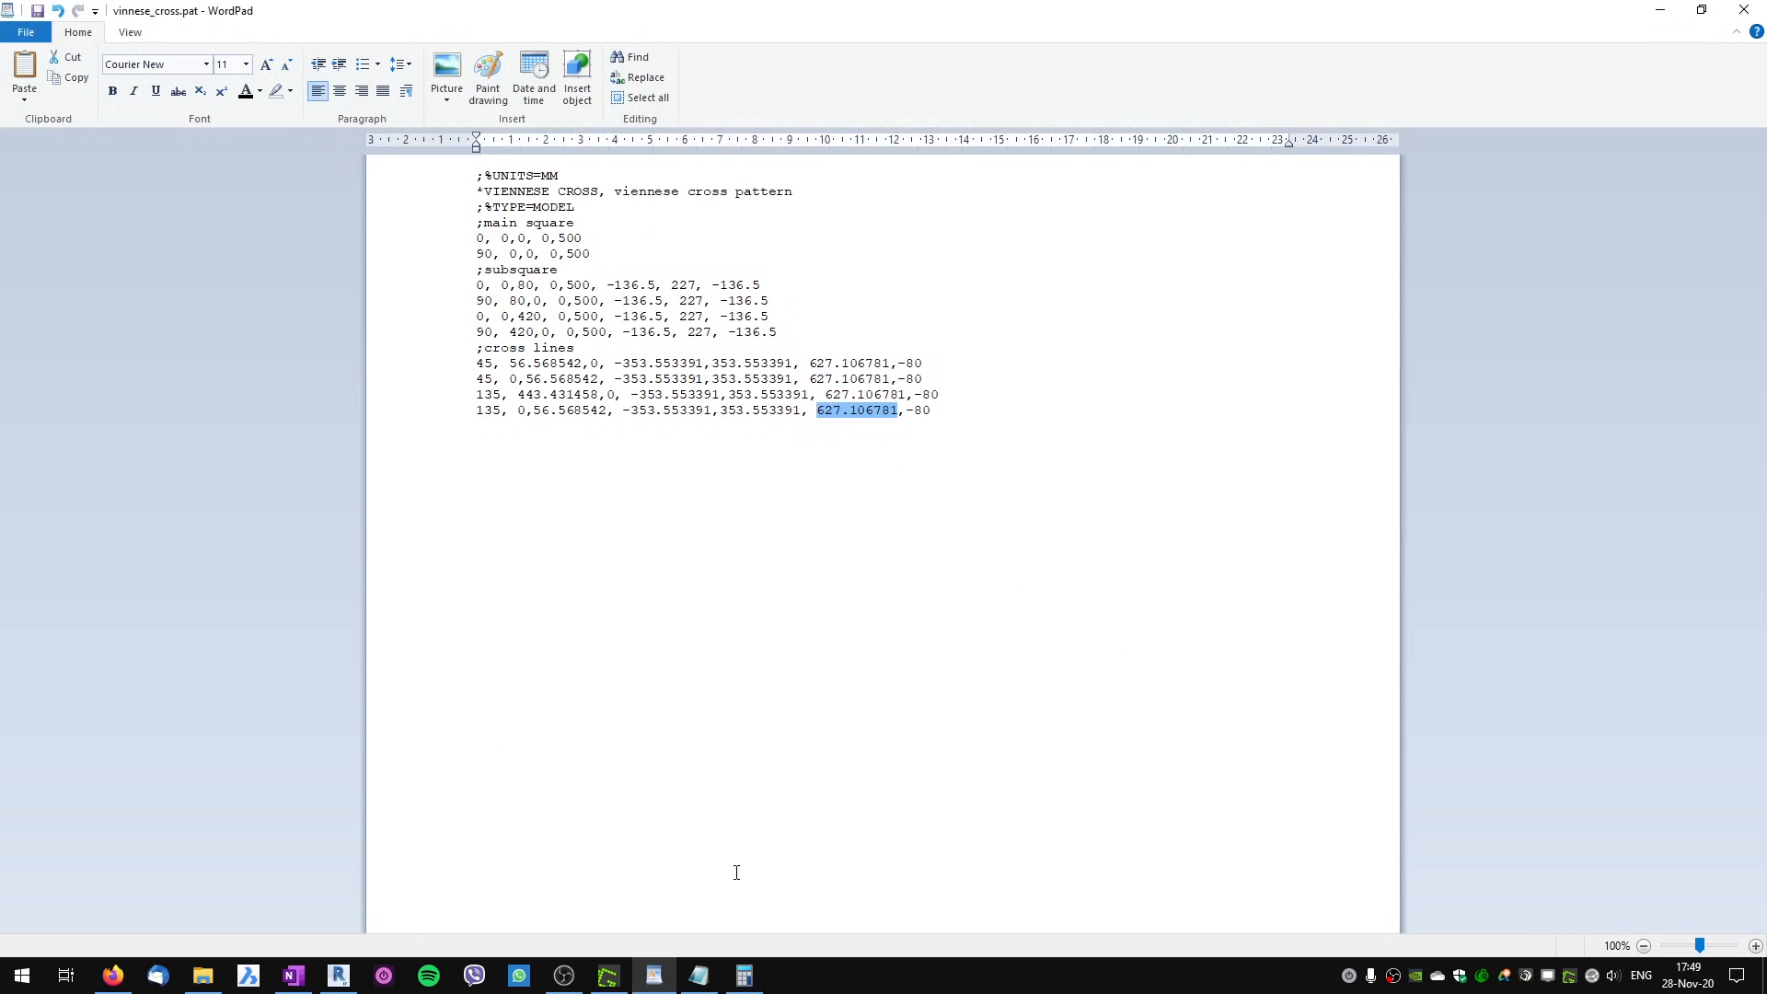
click(817, 414)
drag(818, 413, 884, 410)
key(ctrl+v)
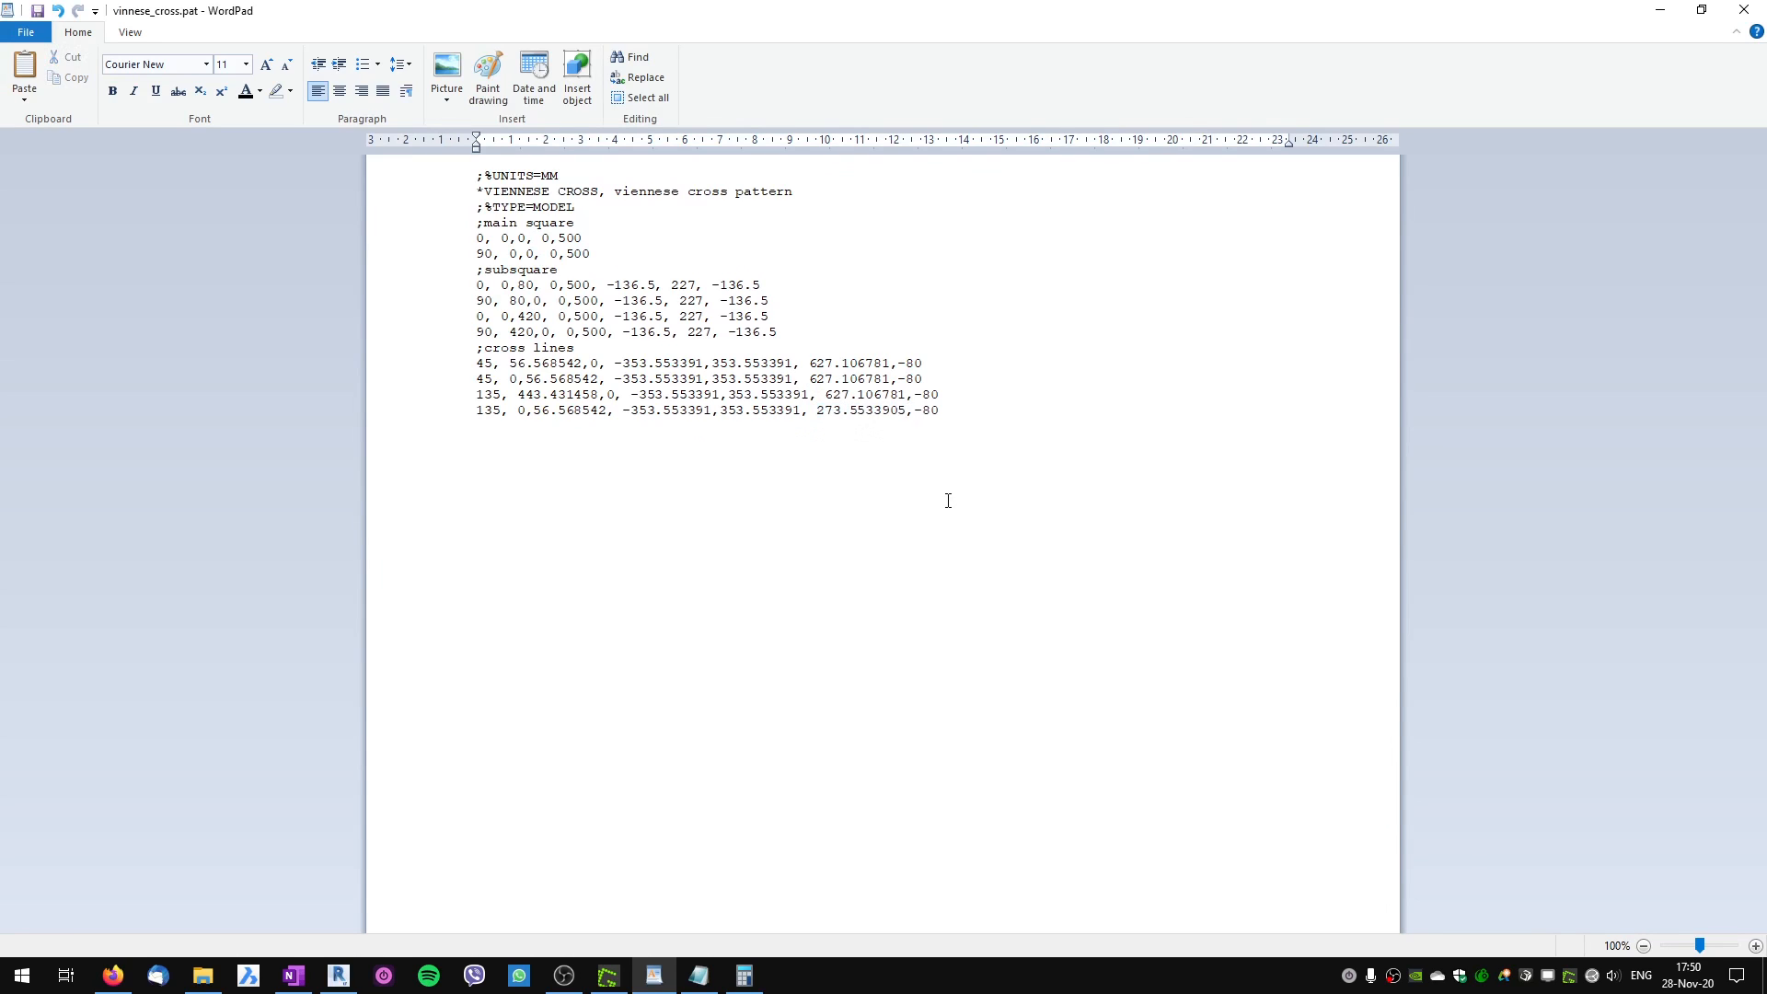
text(, )
text(-80,)
key(ctrl+v)
key(Delete)
key(ctrl+s)
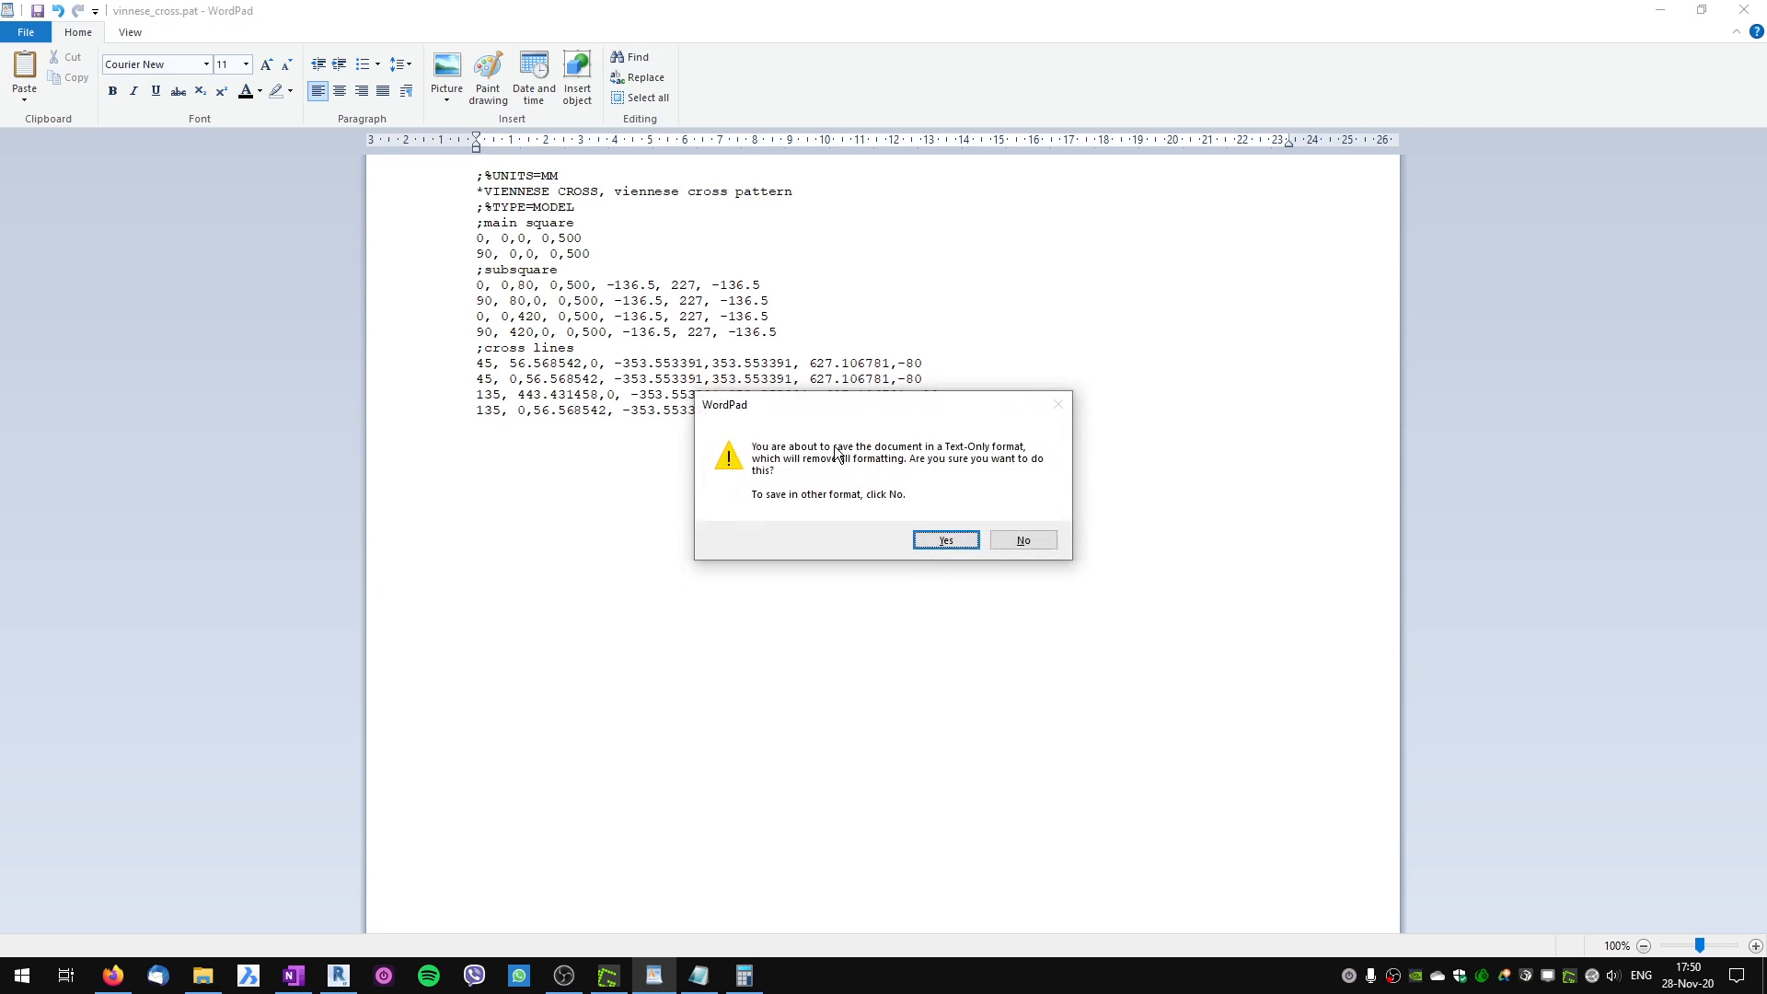
click(957, 539)
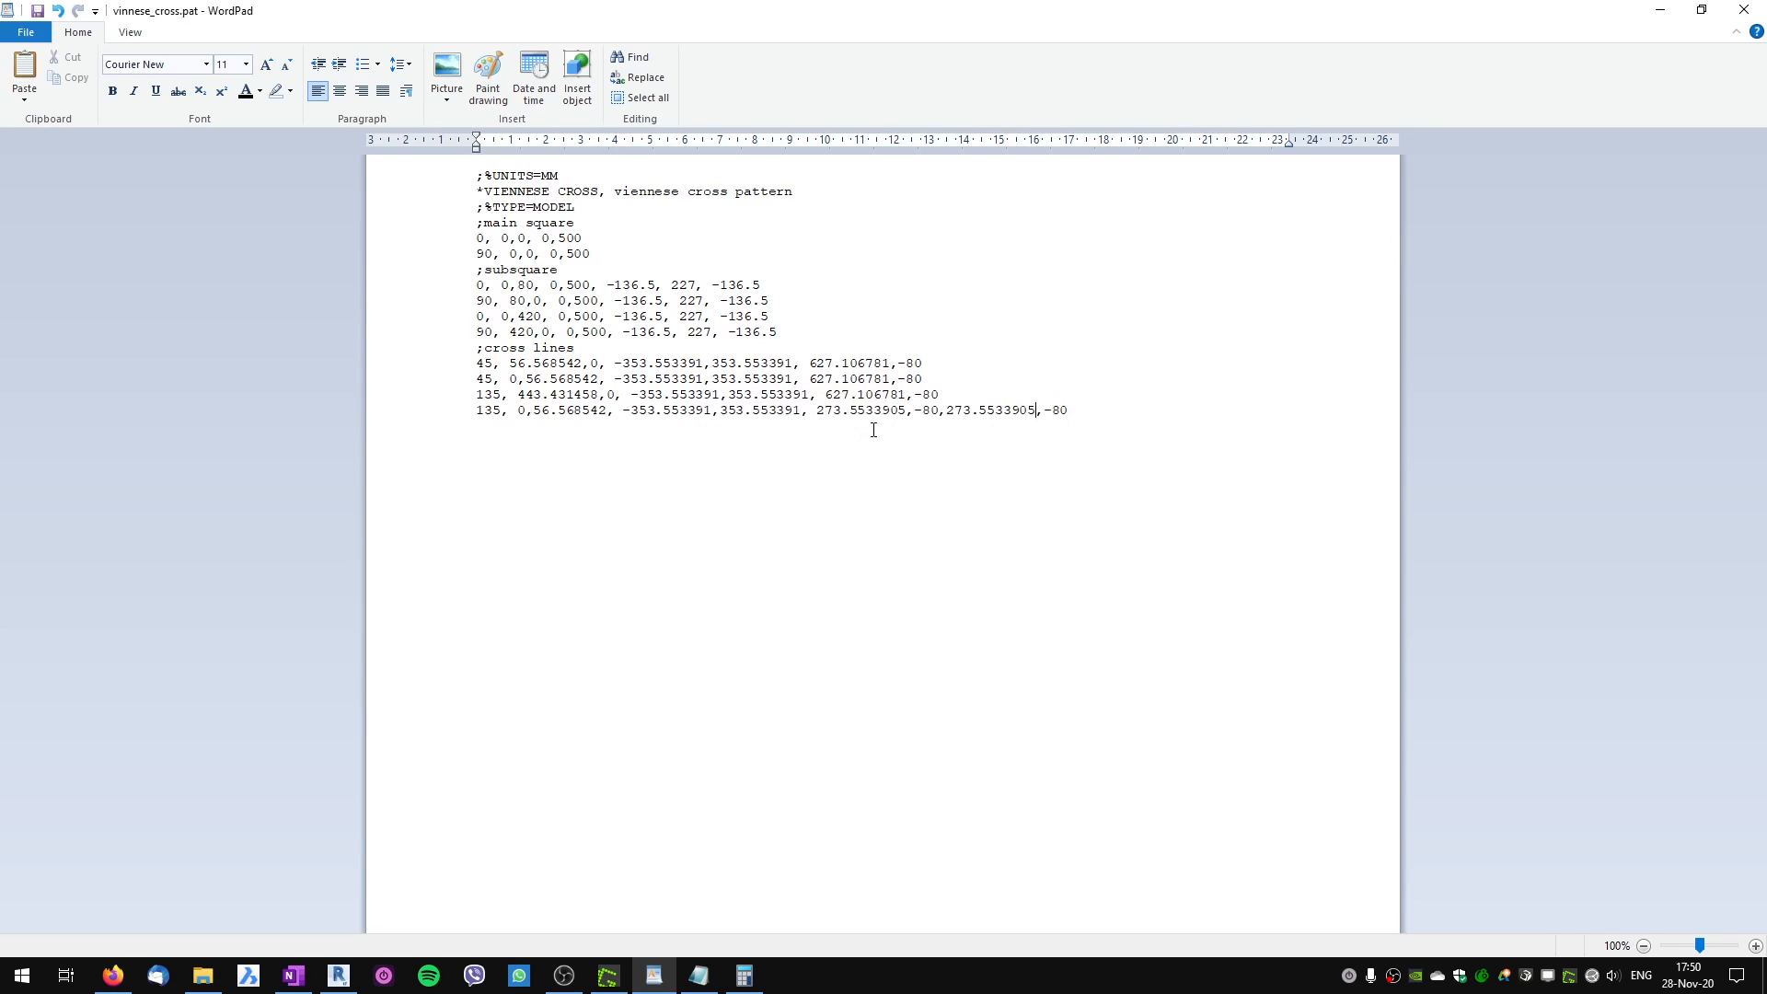
Replace the first 135° line's dash sequence with 273.5533905,-80,273.5533905,-80 copied from the line below, and save as text only.
drag(816, 409, 901, 419)
drag(1067, 414, 1073, 410)
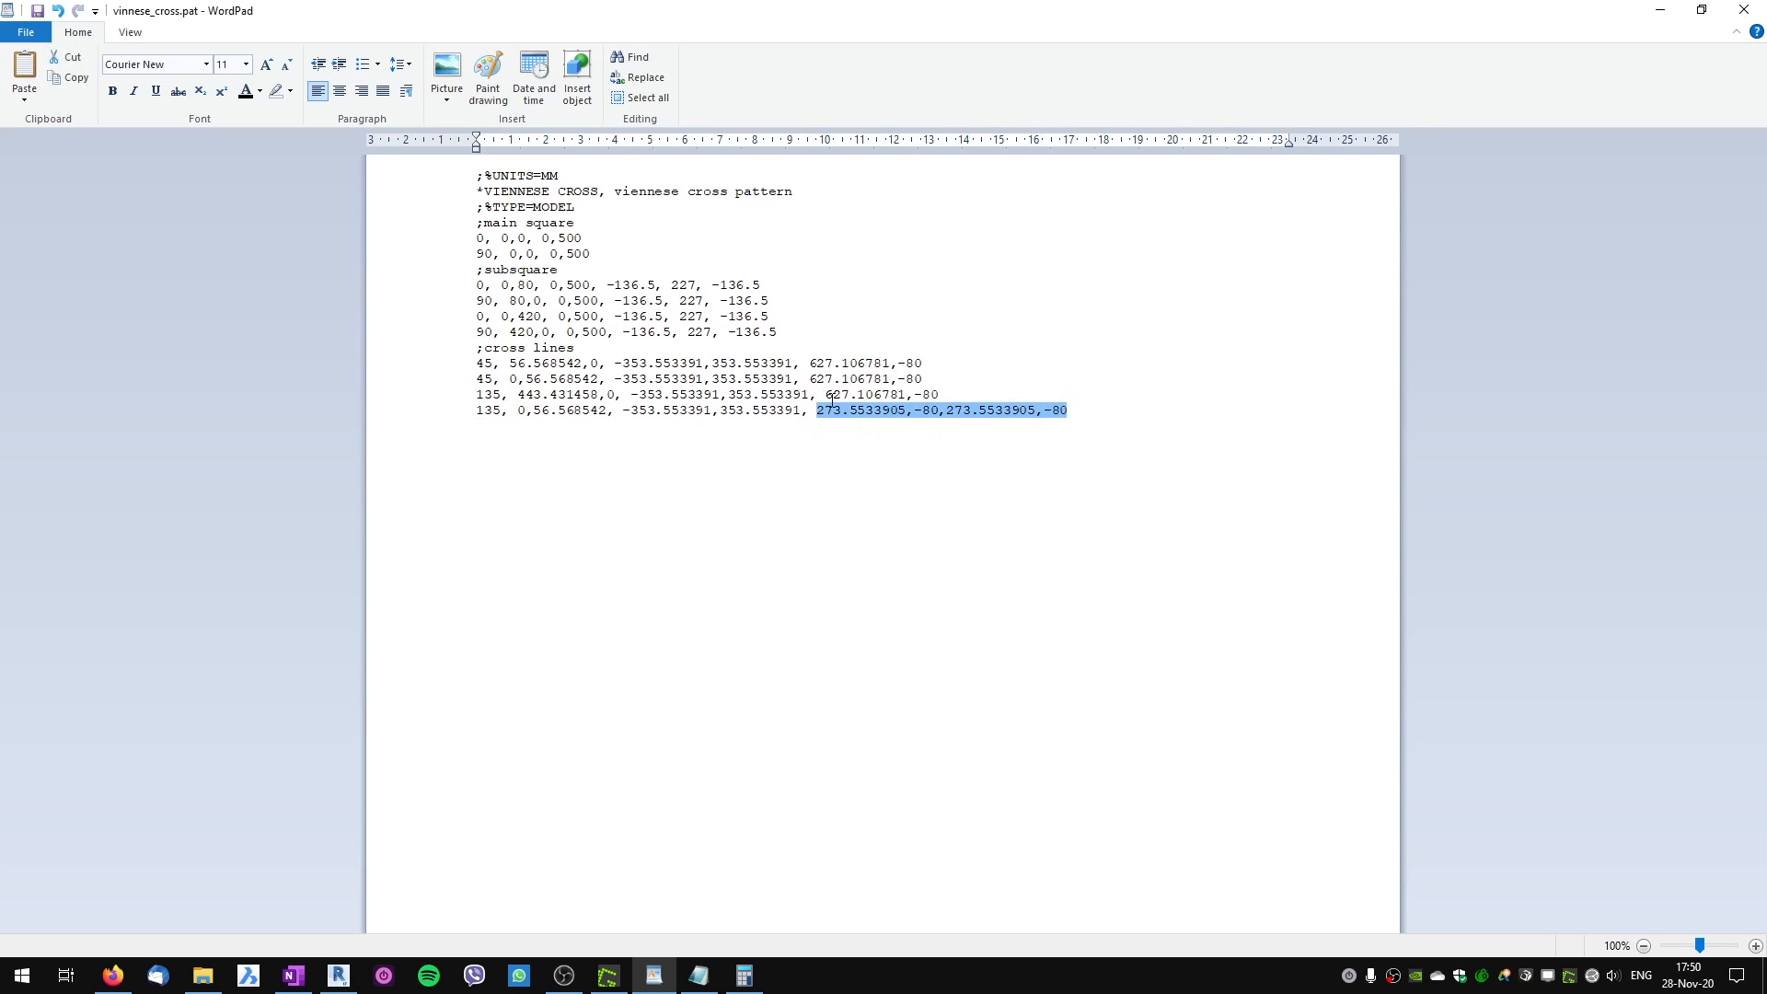
drag(826, 394, 954, 402)
key(ctrl+v)
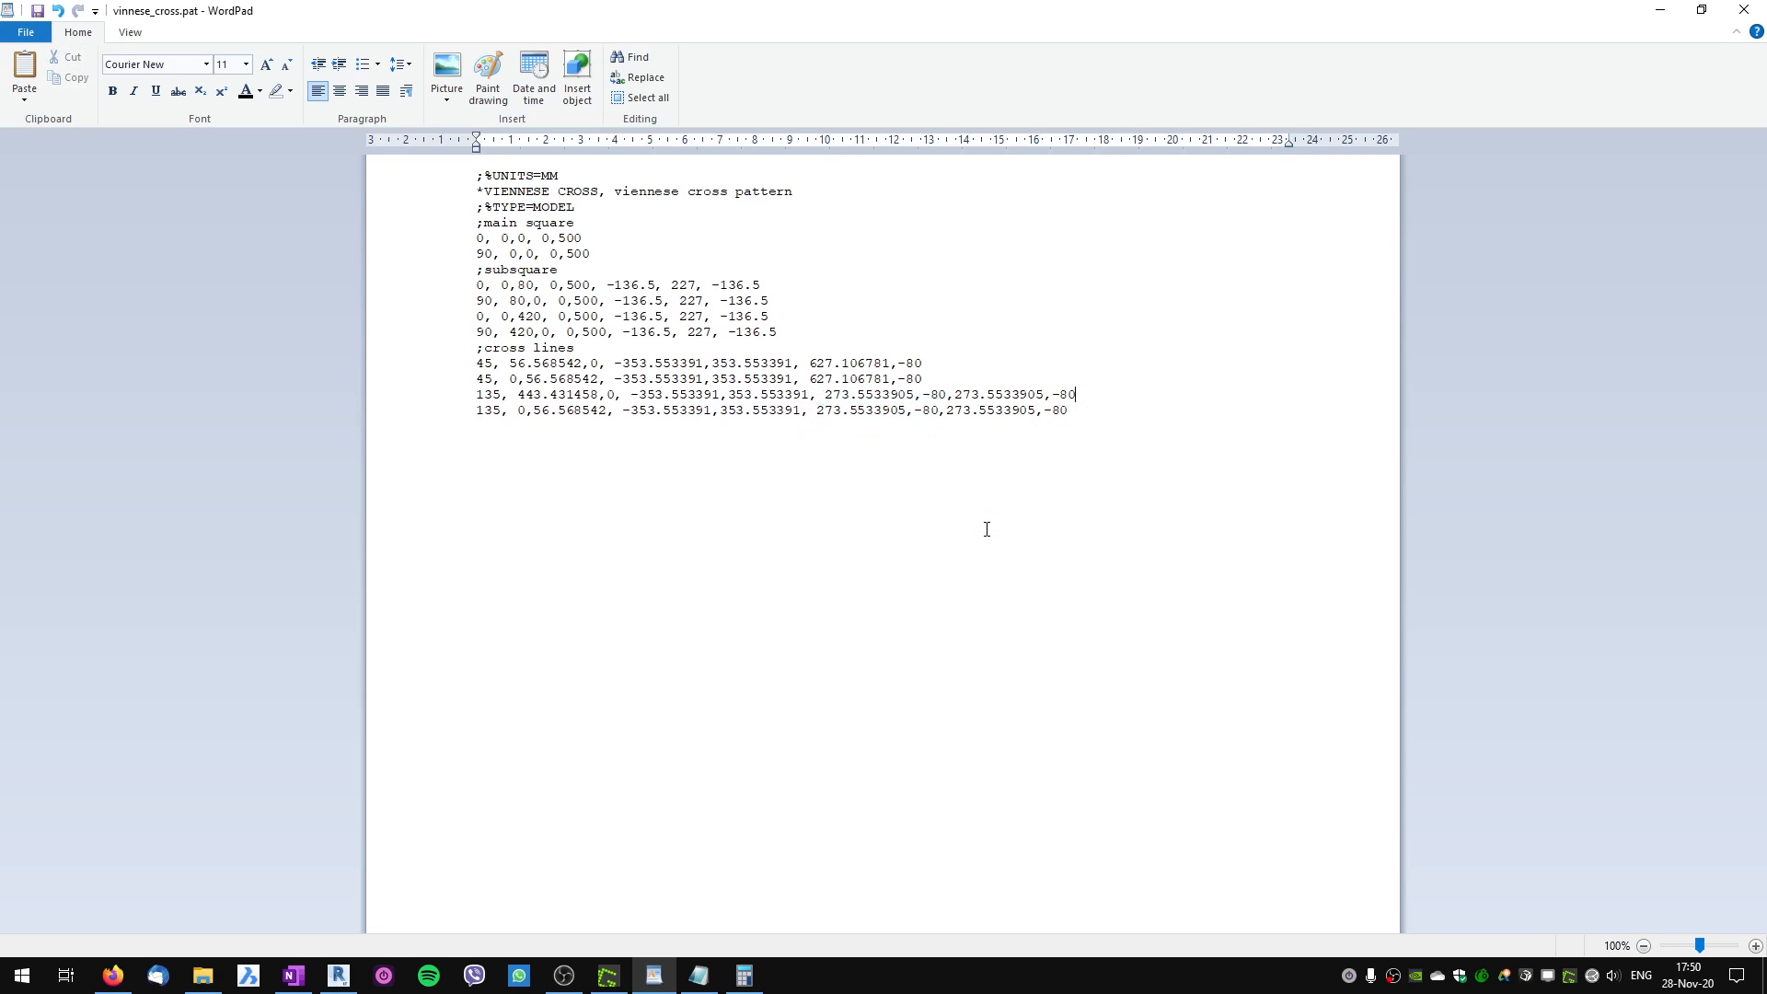
key(ctrl+s)
click(962, 535)
In Revit, re-import vinnese_cross.pat into the VIENNESE CROSS surface pattern of the viennese cross material and apply the material changes.
key(alt+Tab)
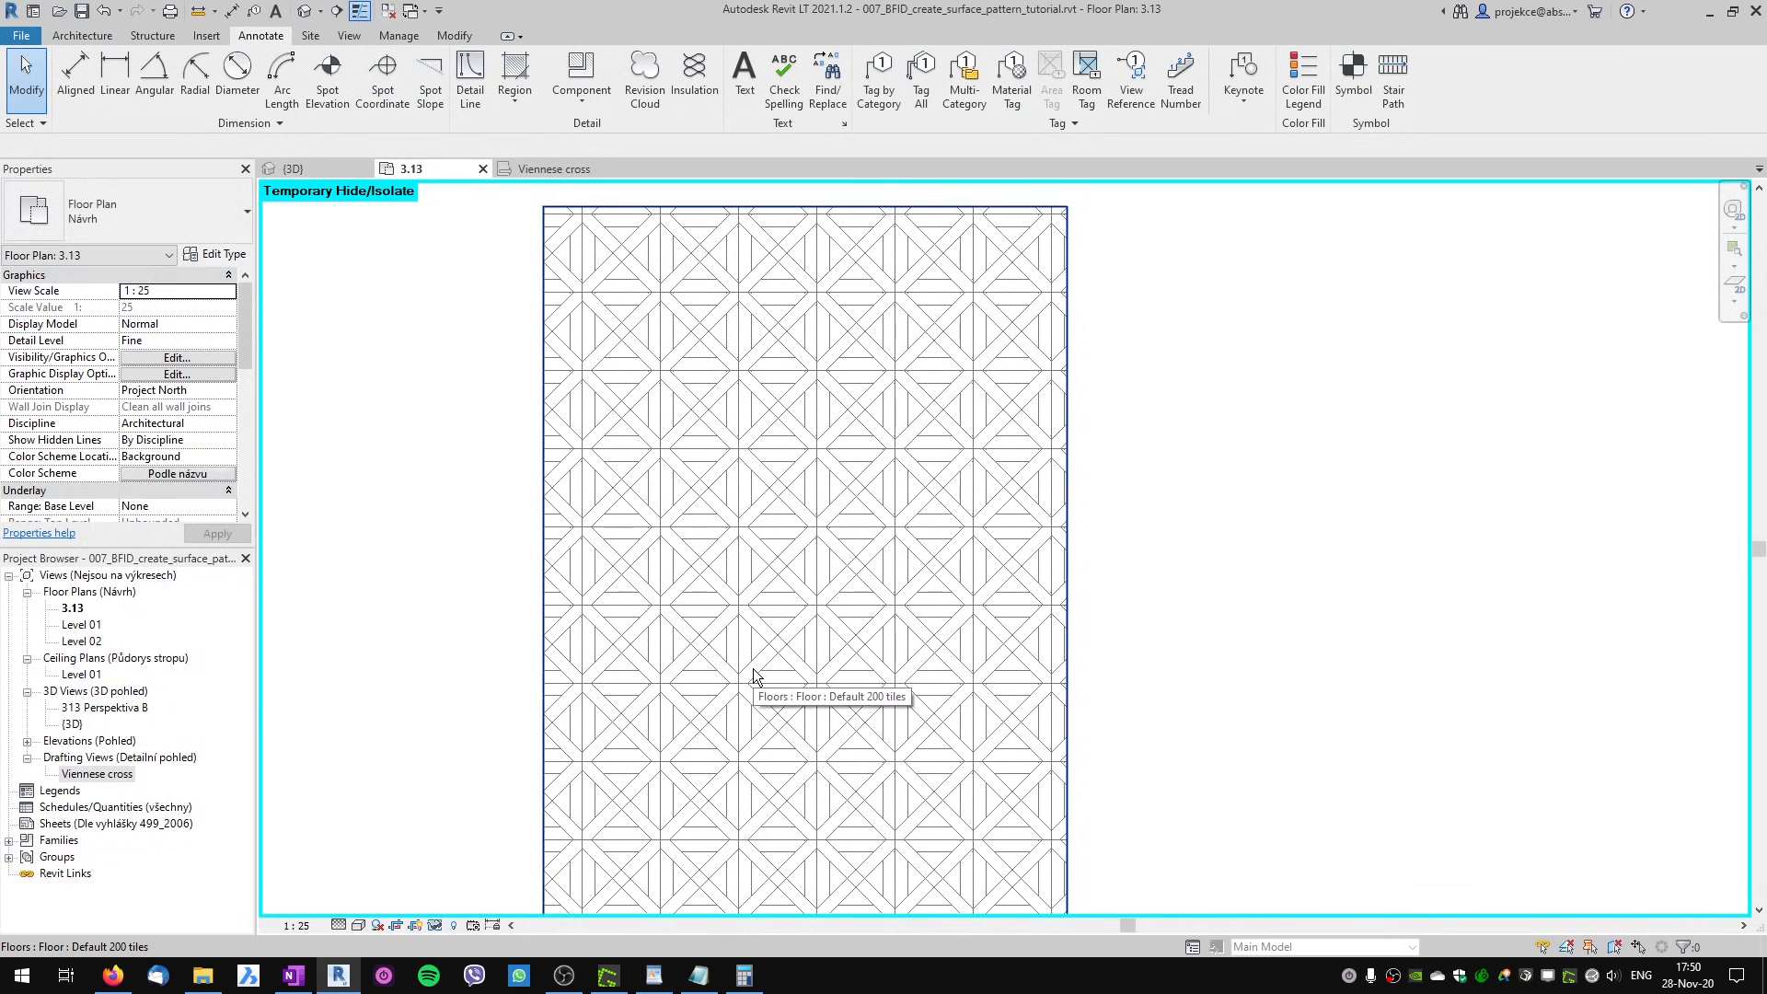
key(m)
key(t)
scroll(771, 446, down, 1)
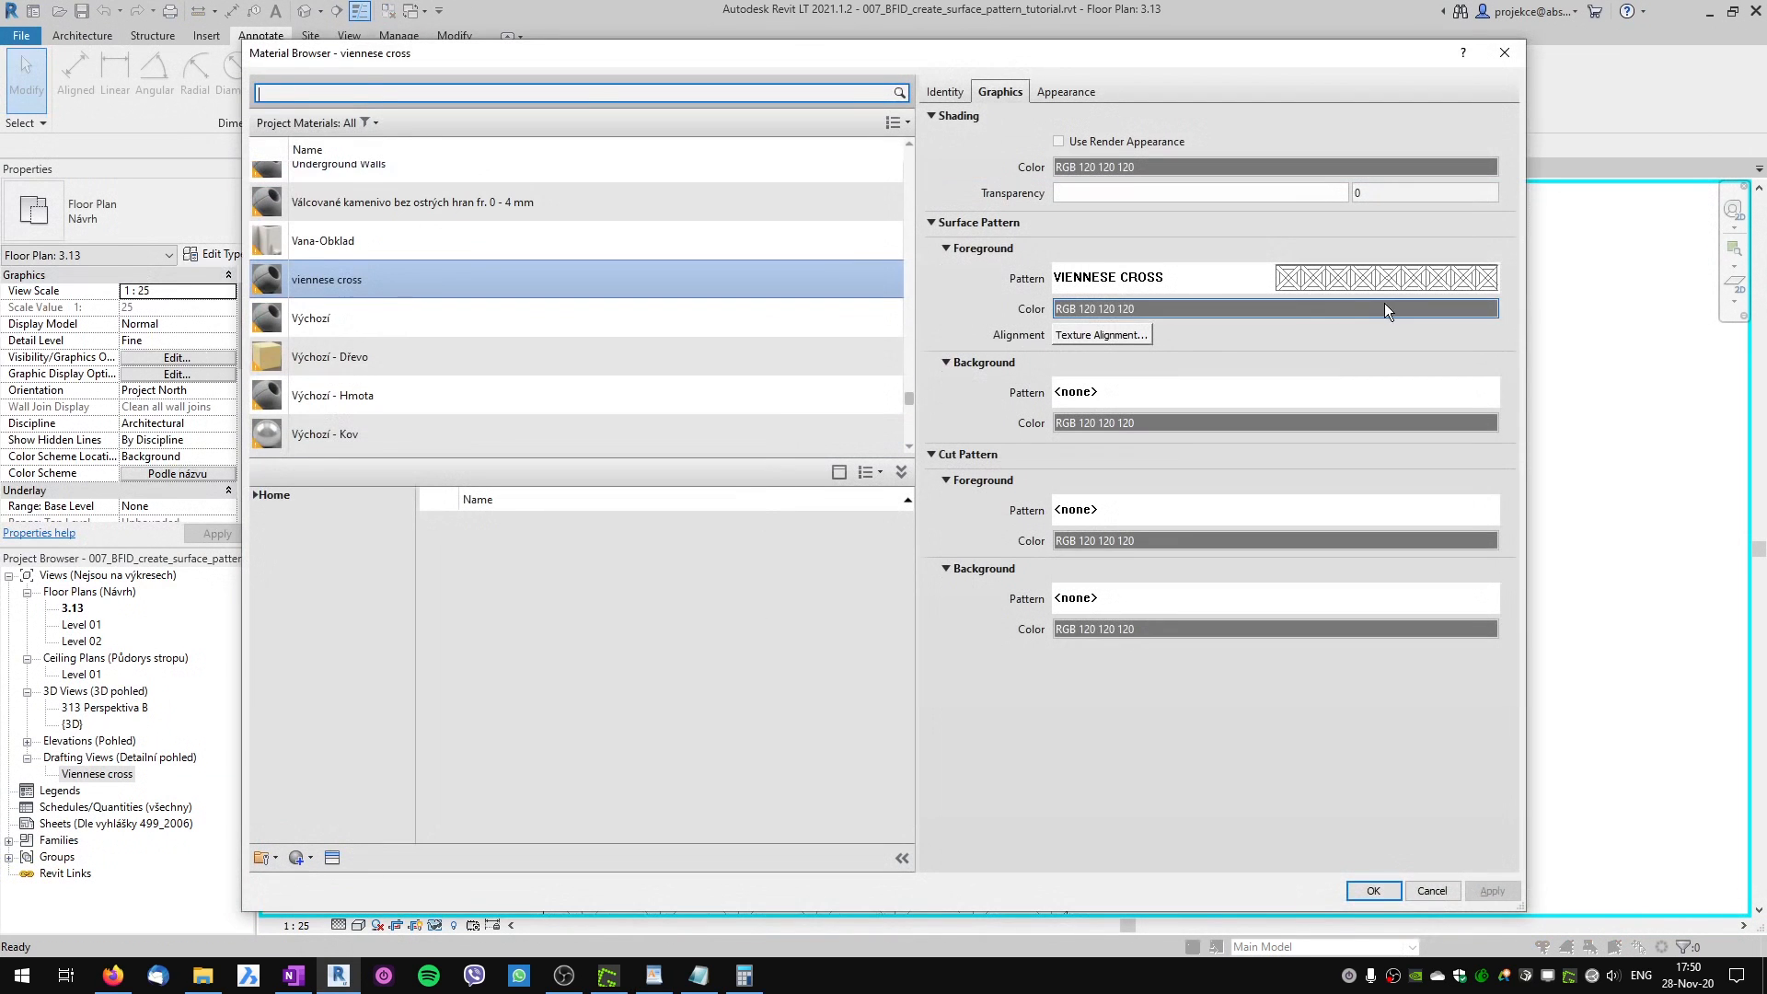
click(1389, 280)
click(490, 453)
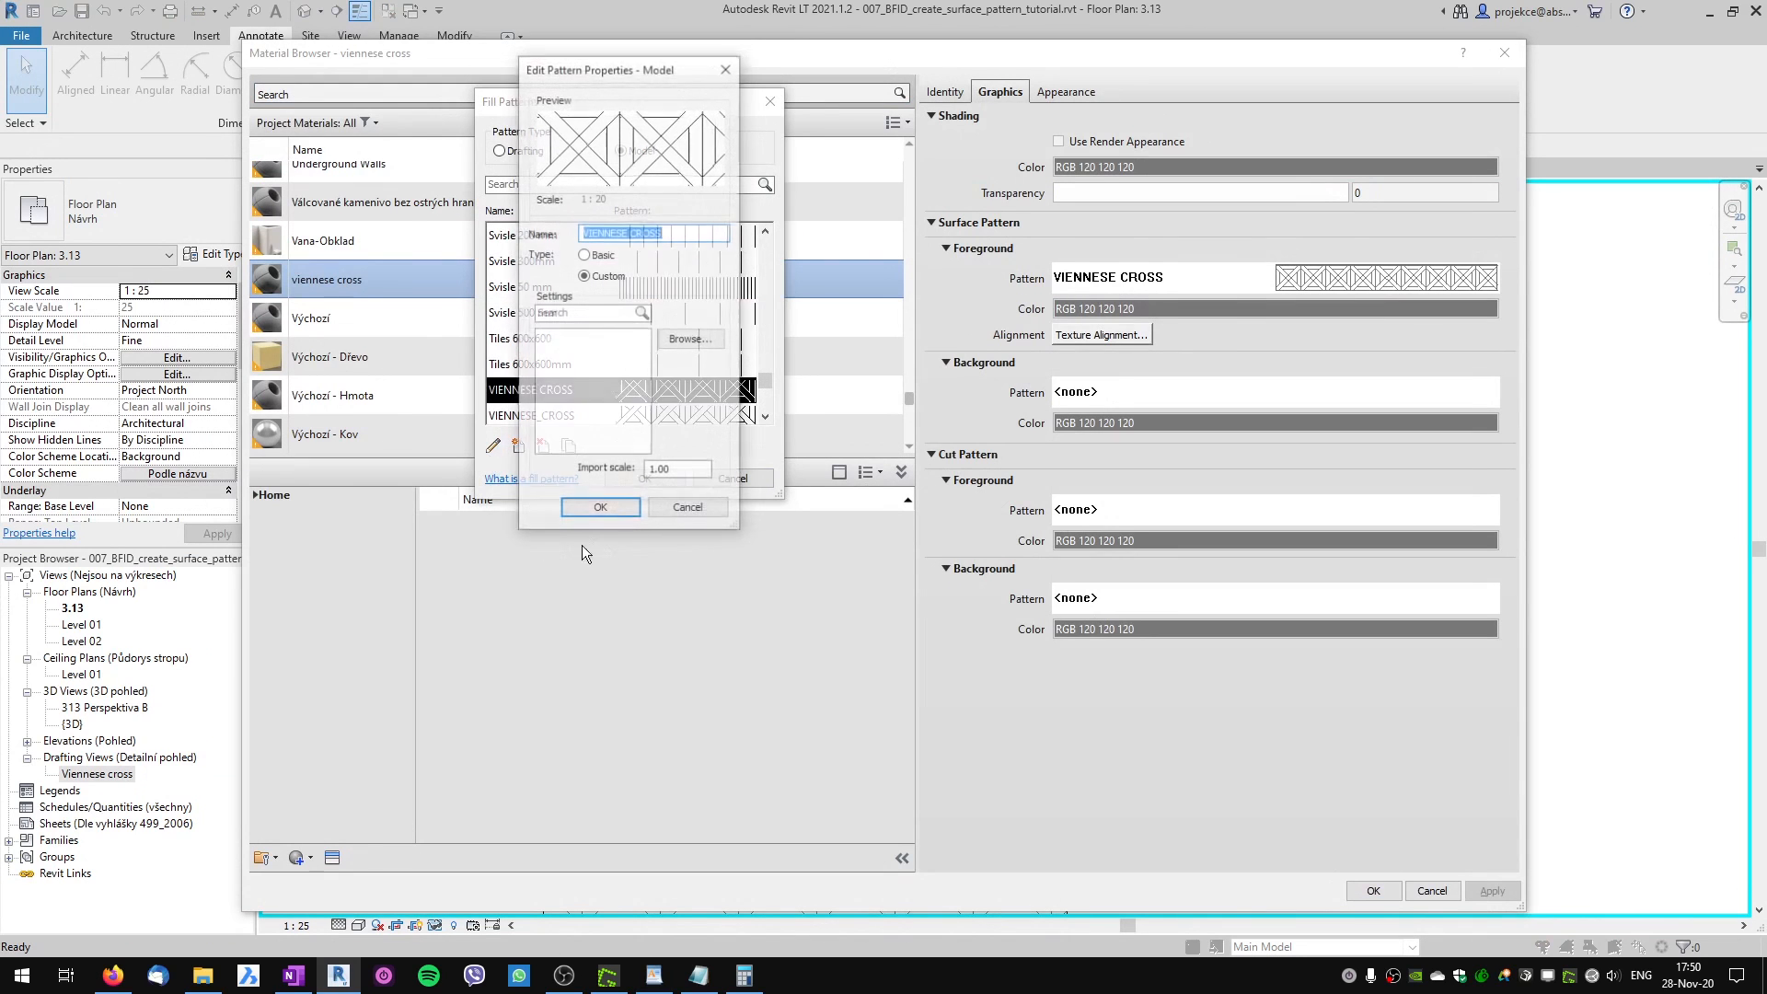
click(701, 339)
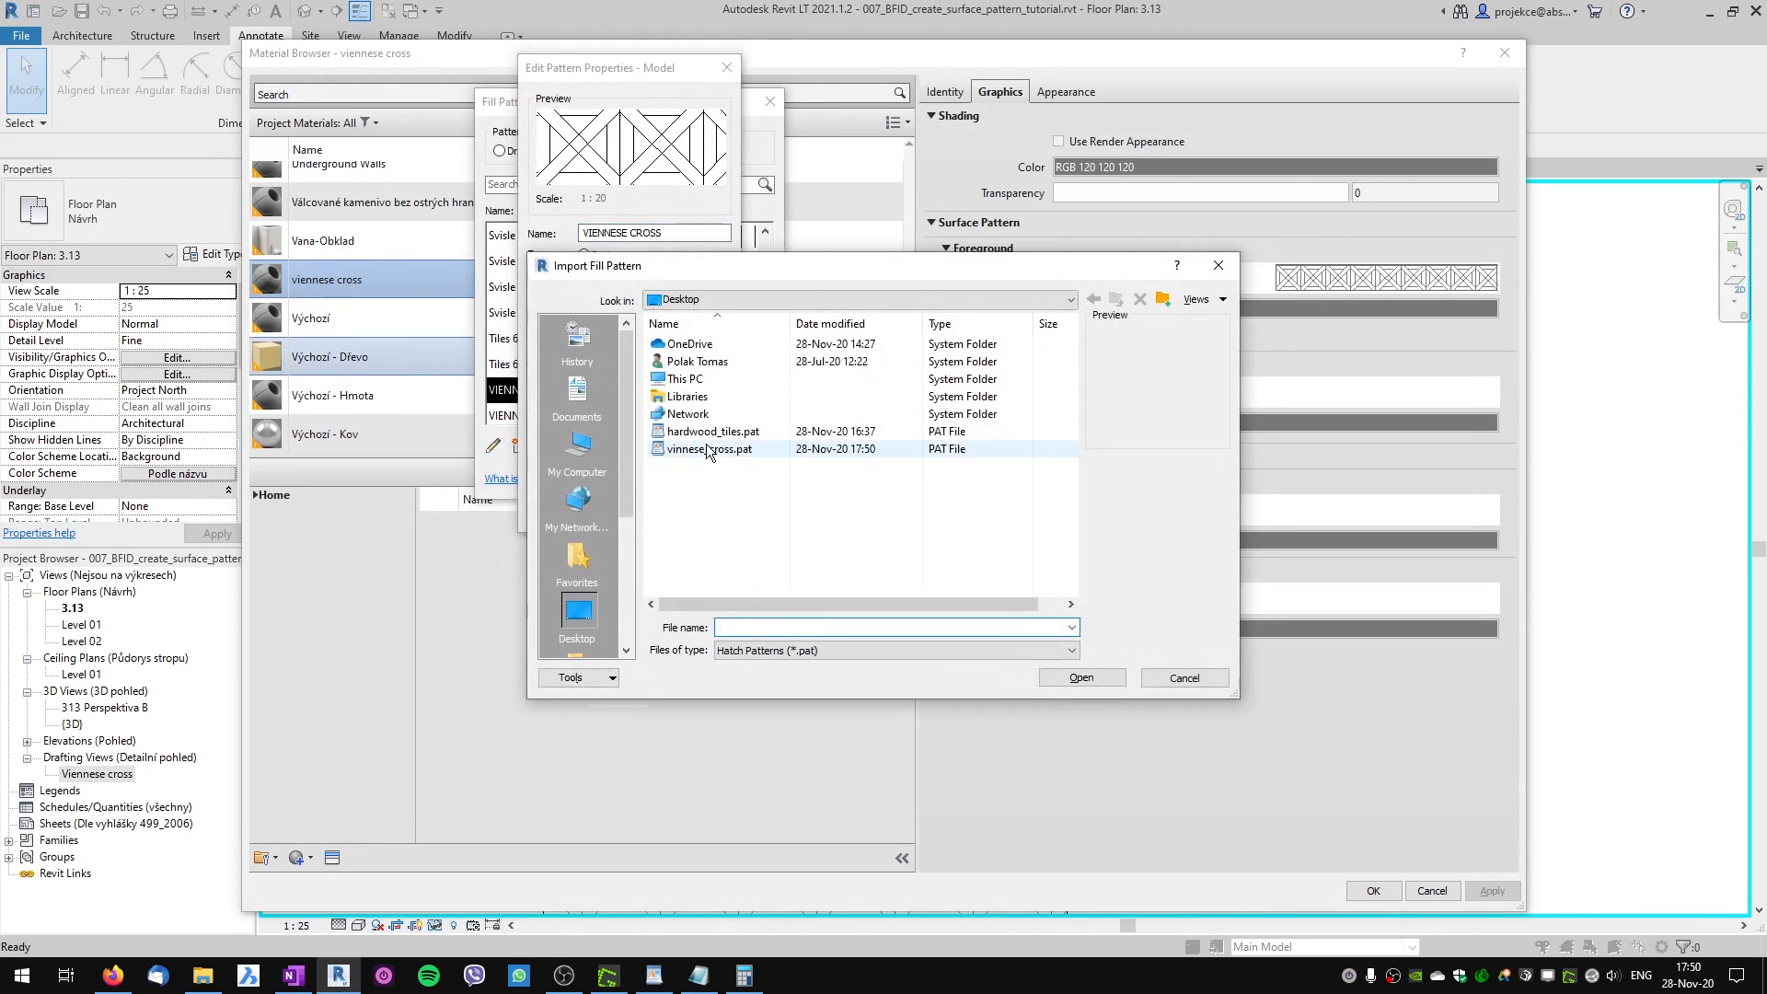
click(709, 448)
click(1081, 678)
click(606, 511)
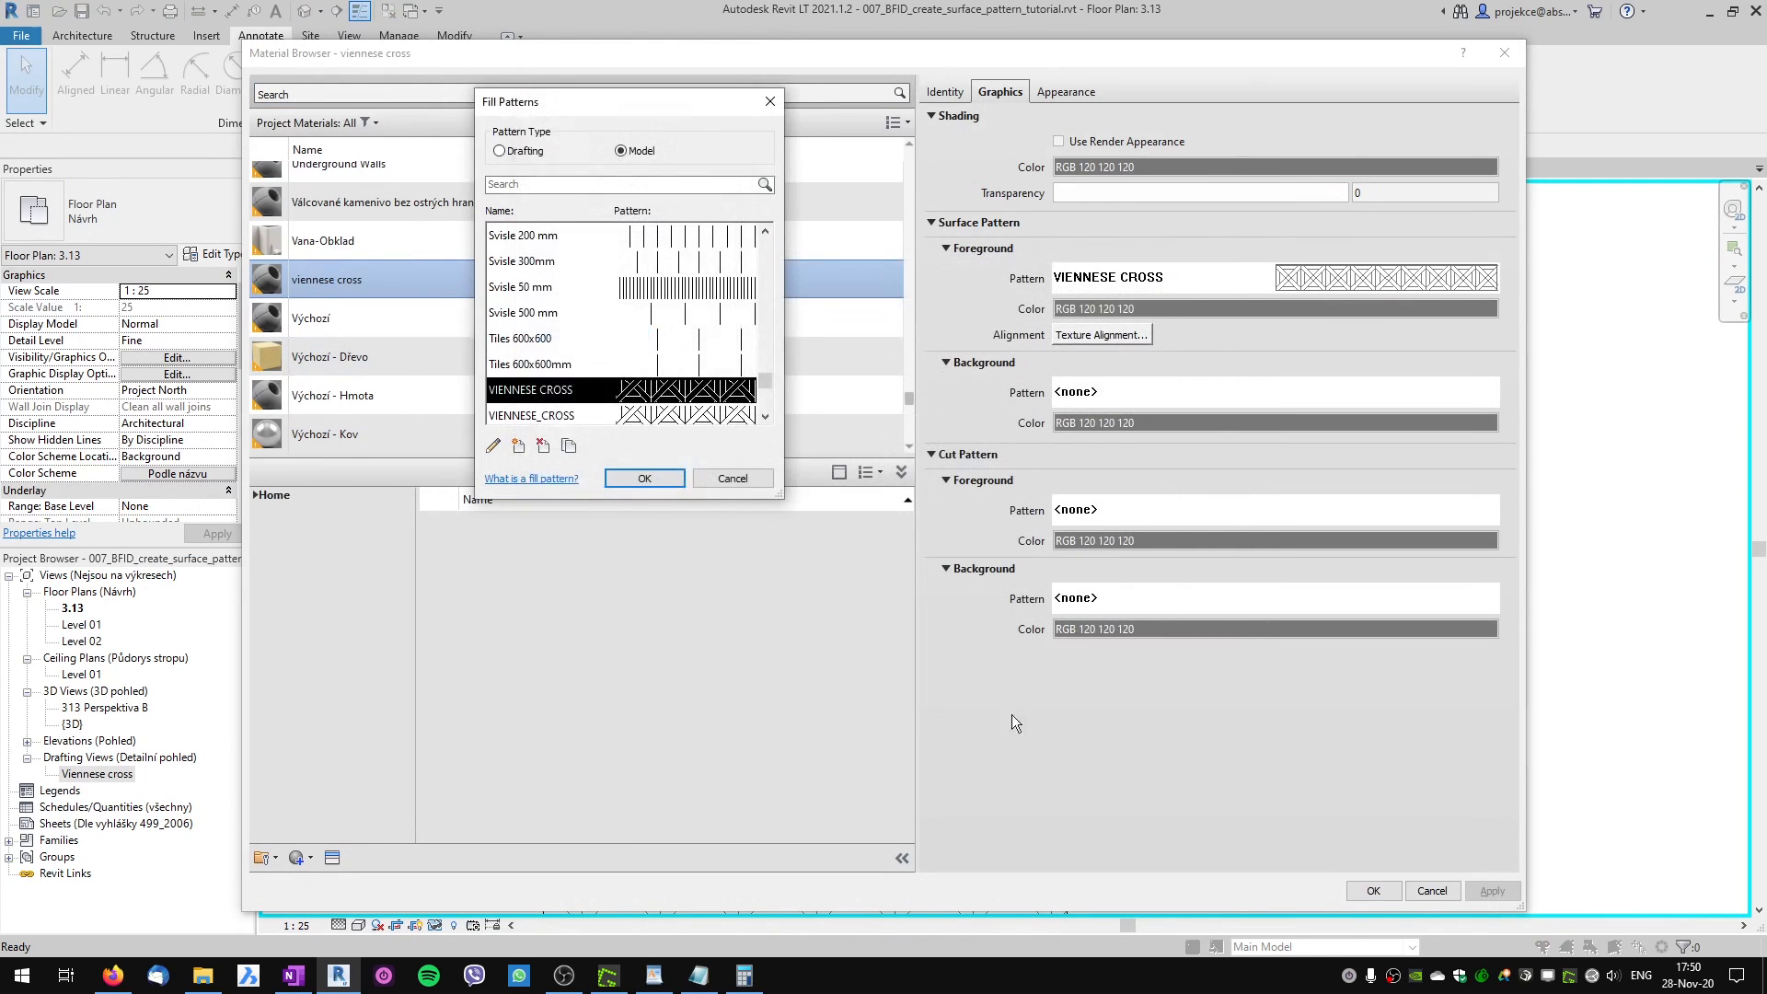
click(661, 481)
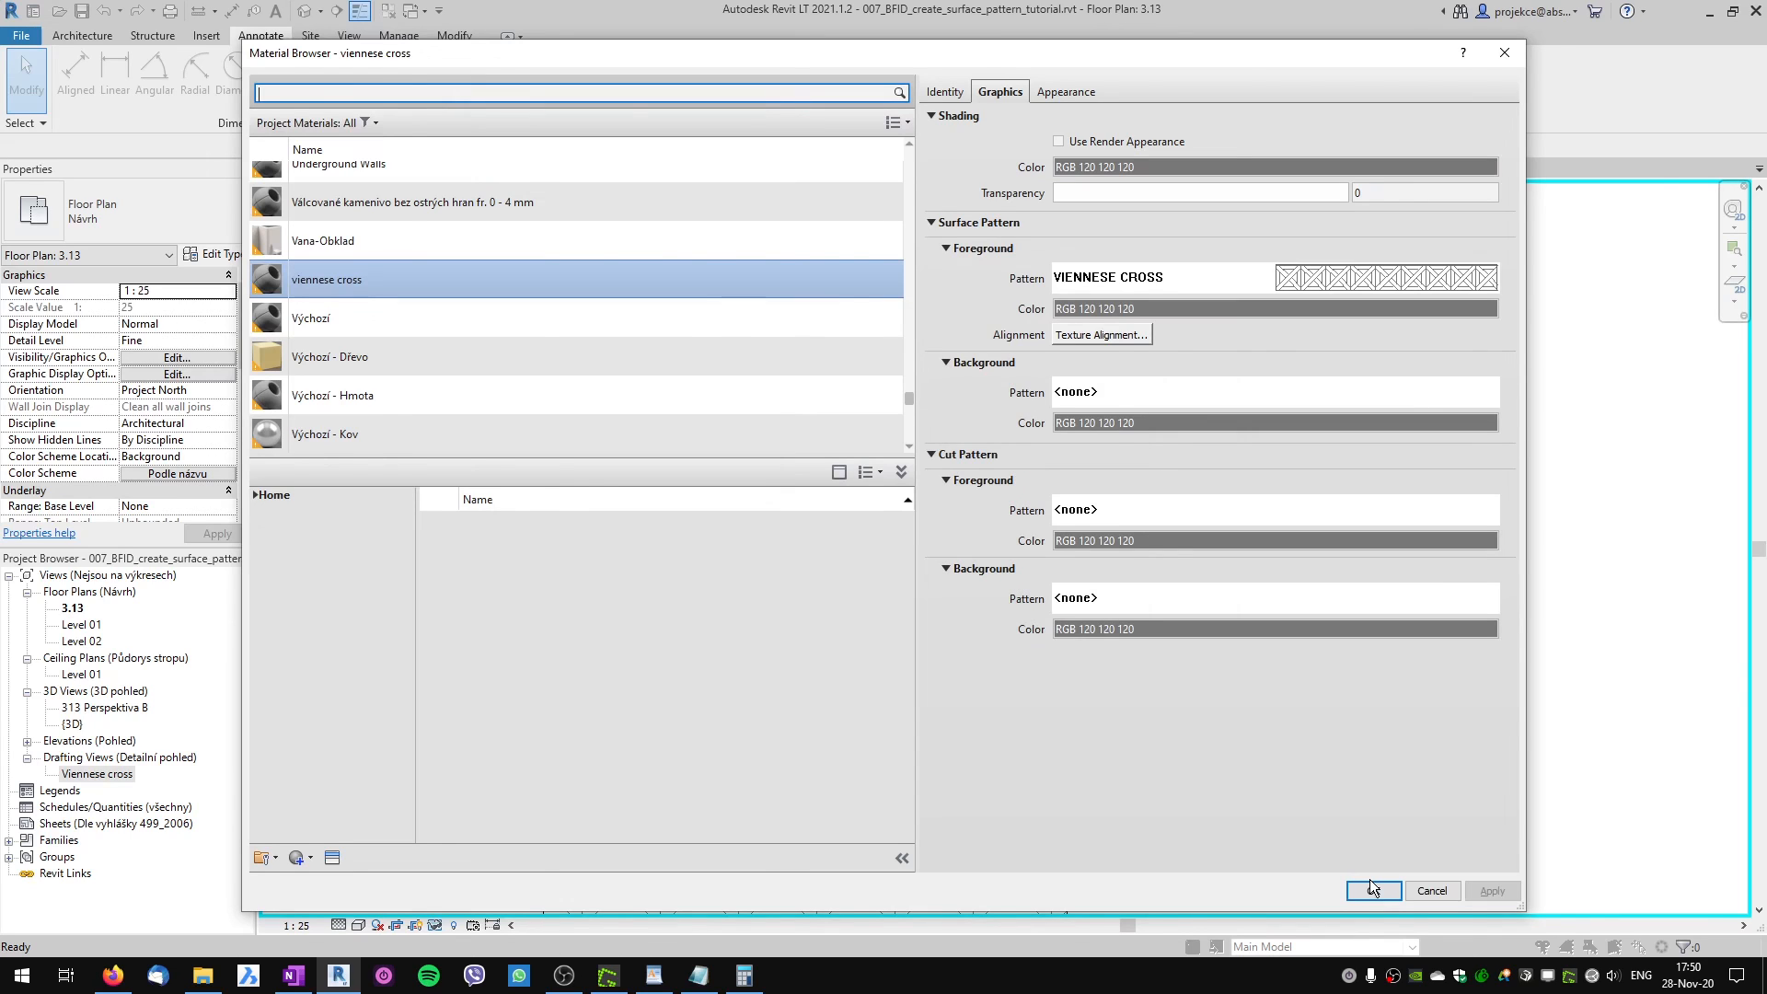
click(1371, 889)
Reset the temporary hide/isolate in floor plan 3.13.
click(434, 925)
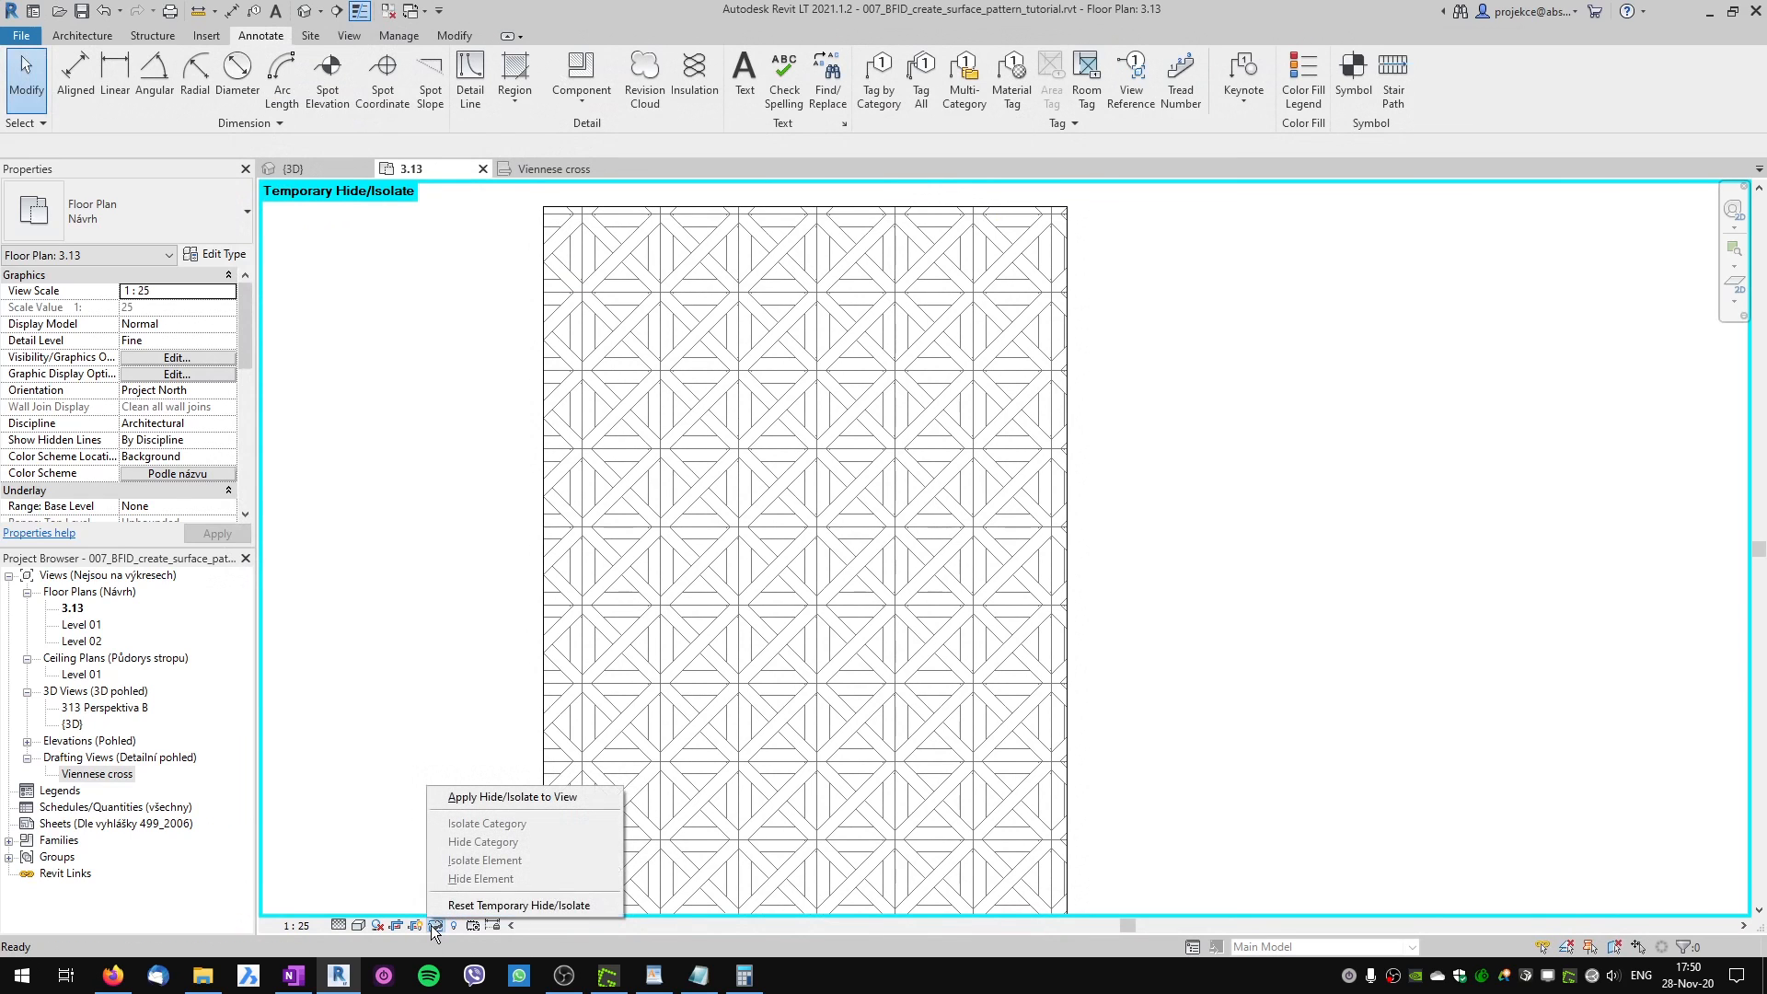
click(488, 906)
scroll(632, 501, up, 3)
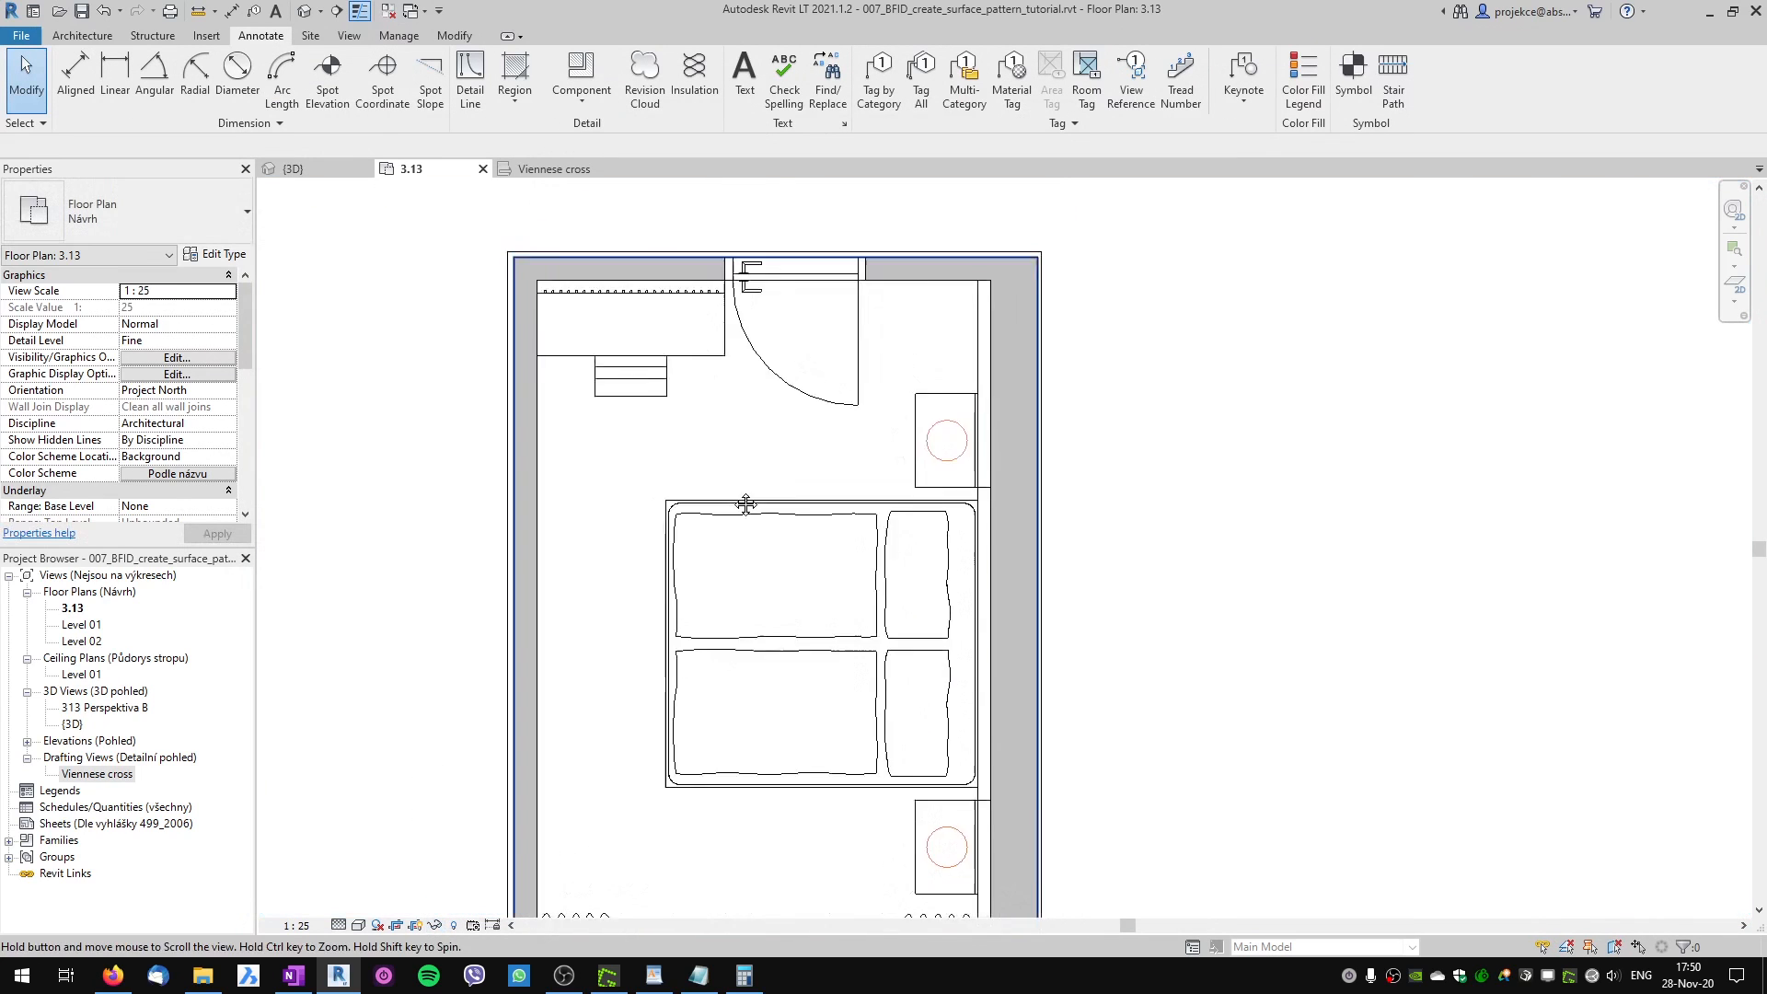
Align the floor's Viennese cross pattern to the inner faces of the long wall beside the desk and the entrance door wall.
key(a)
key(l)
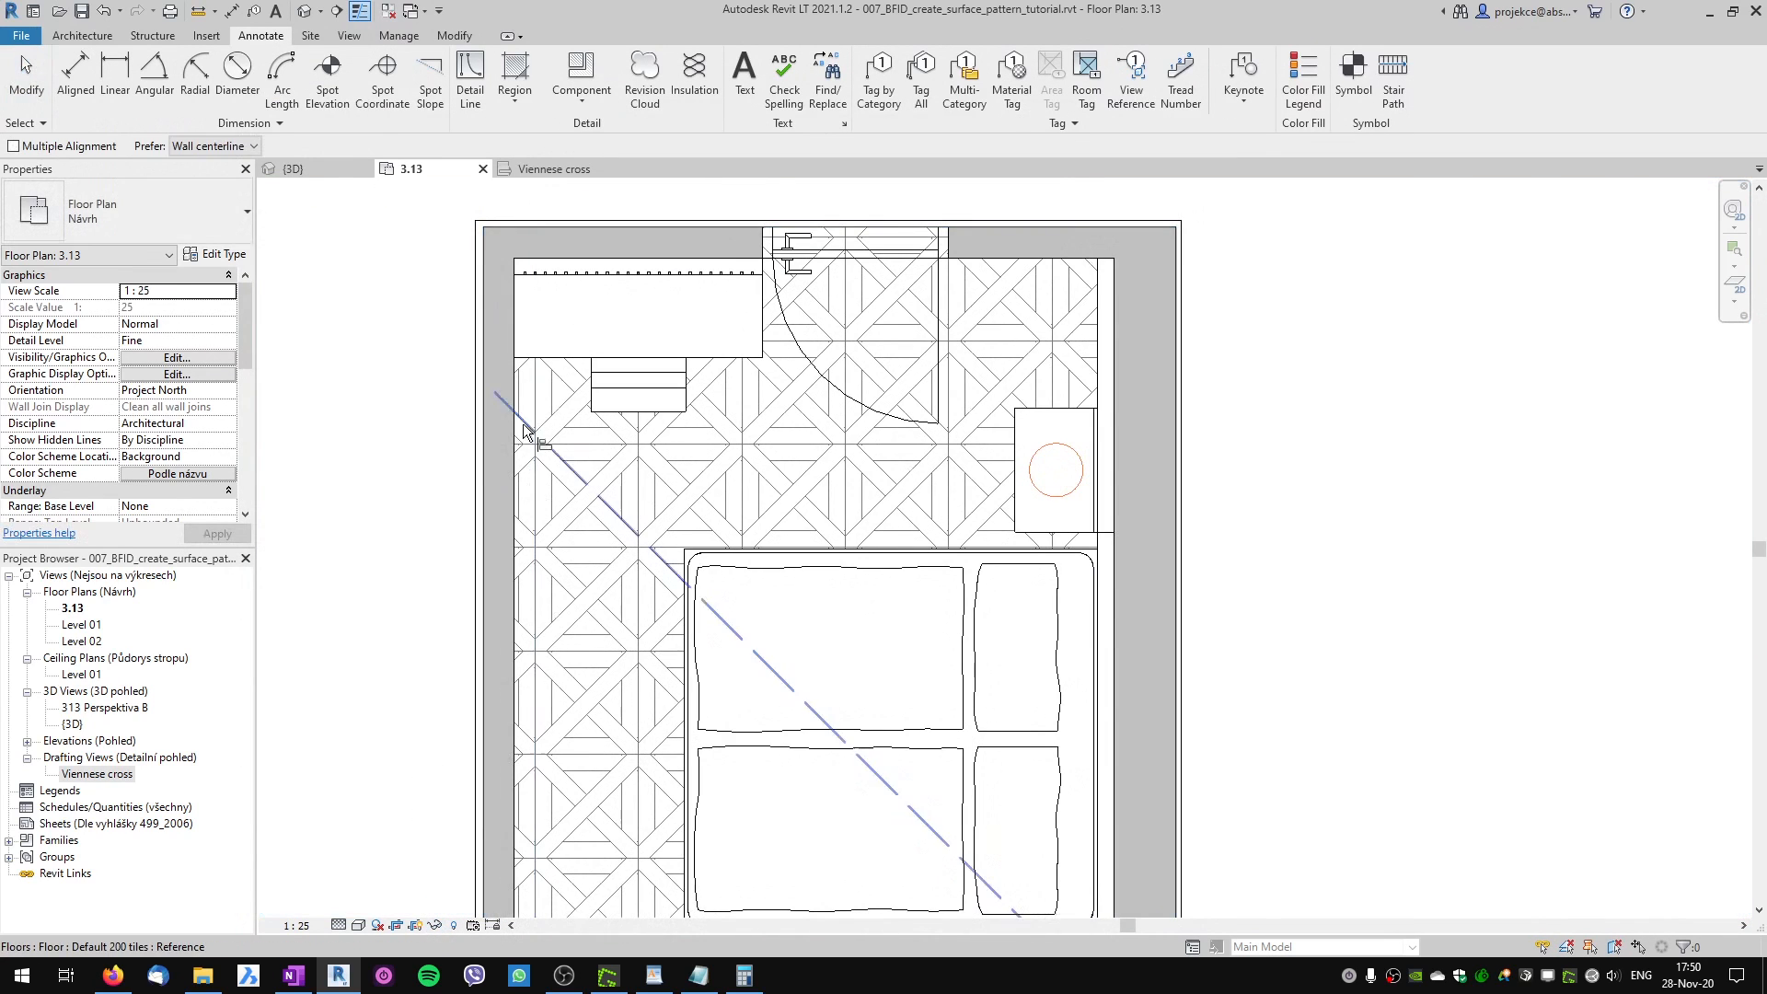
click(515, 422)
click(533, 399)
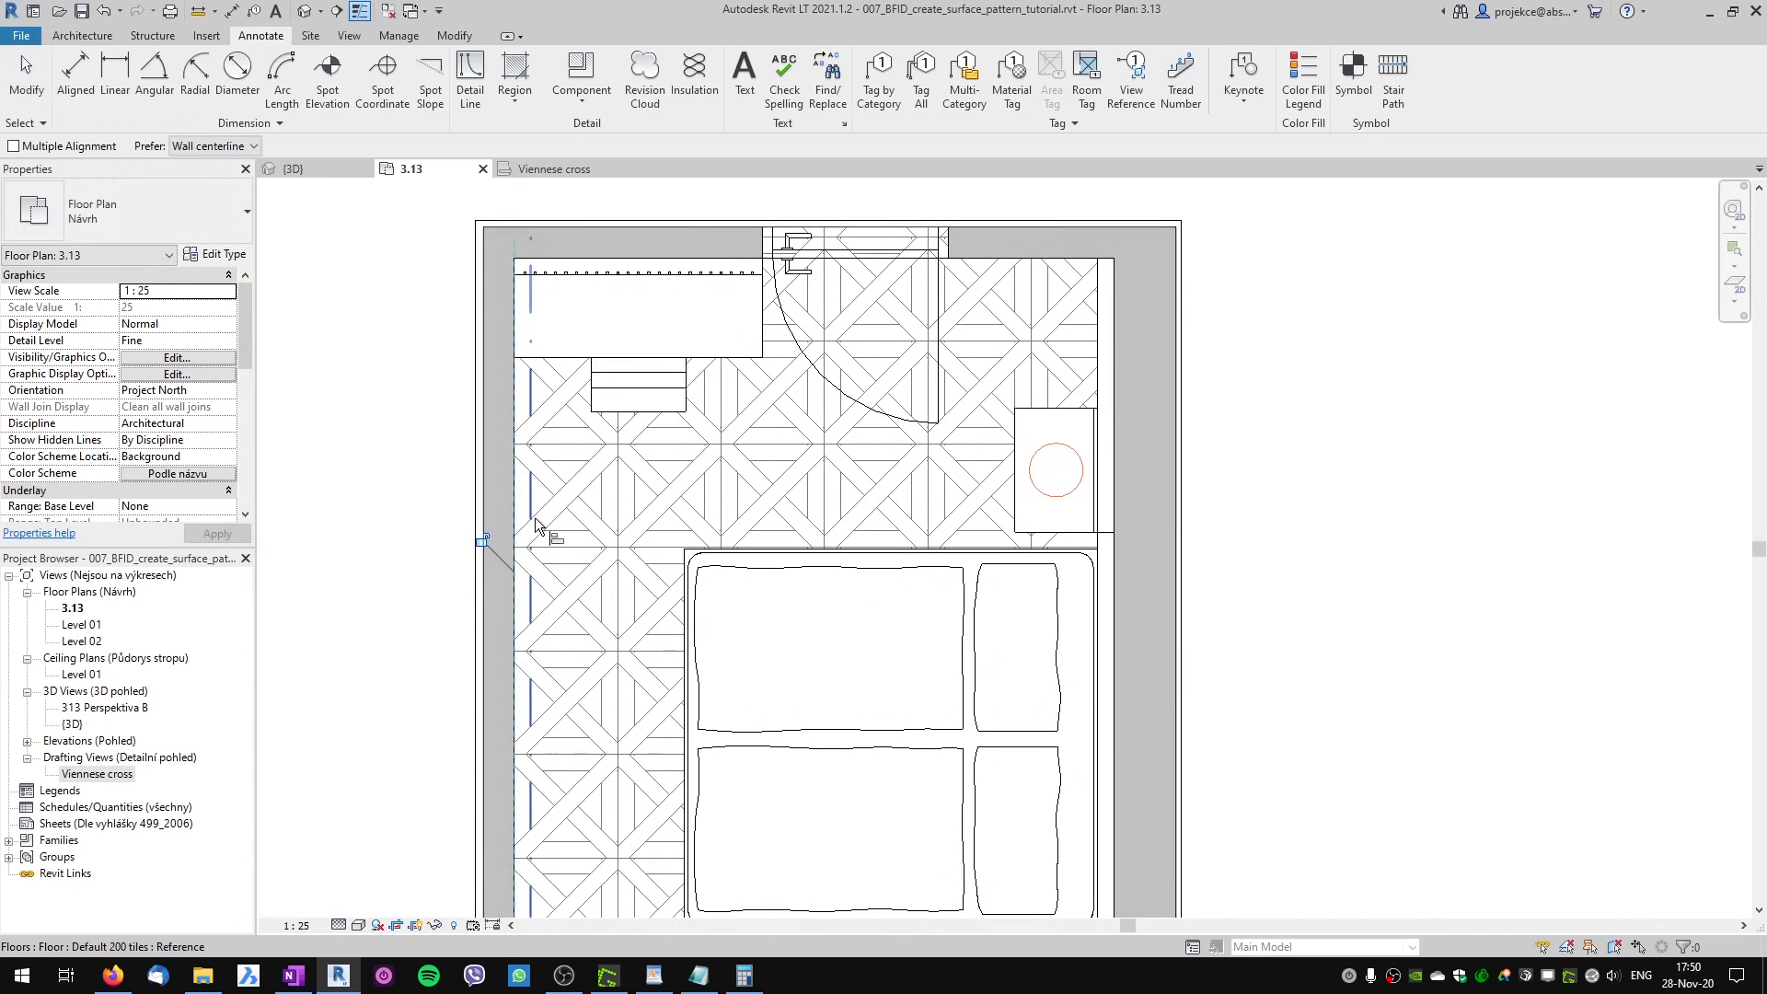
click(989, 257)
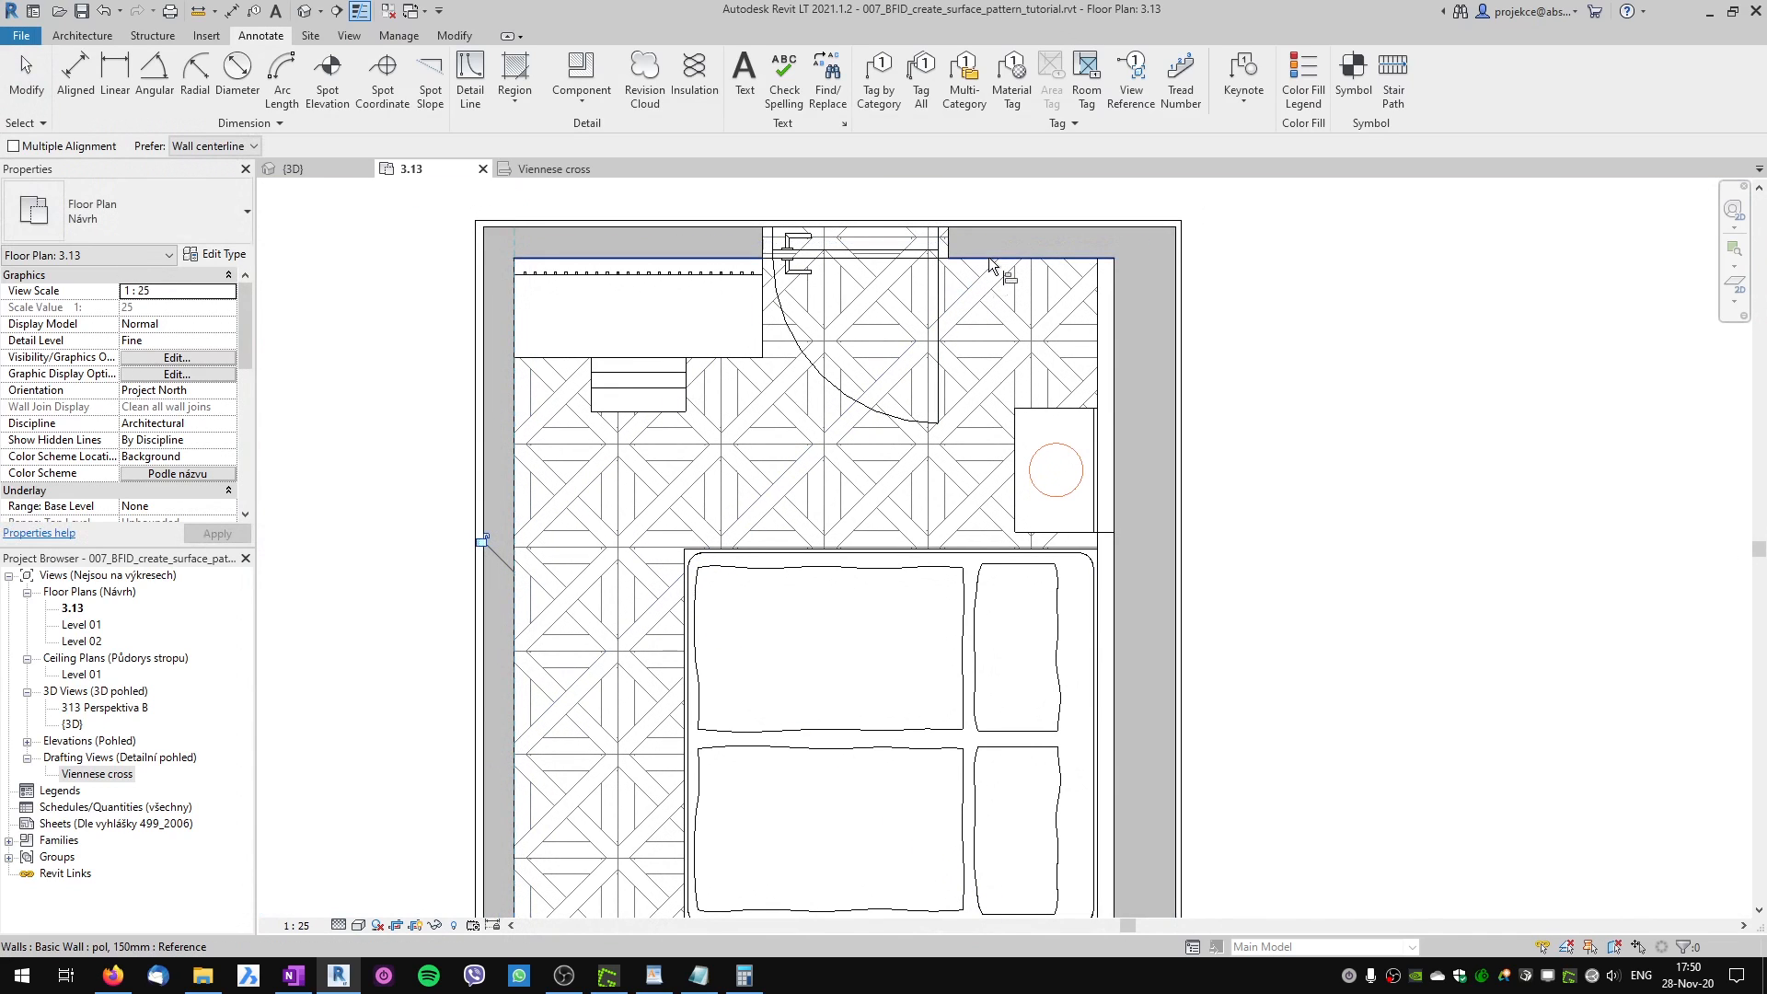
click(979, 341)
key(Escape)
key(Escape)
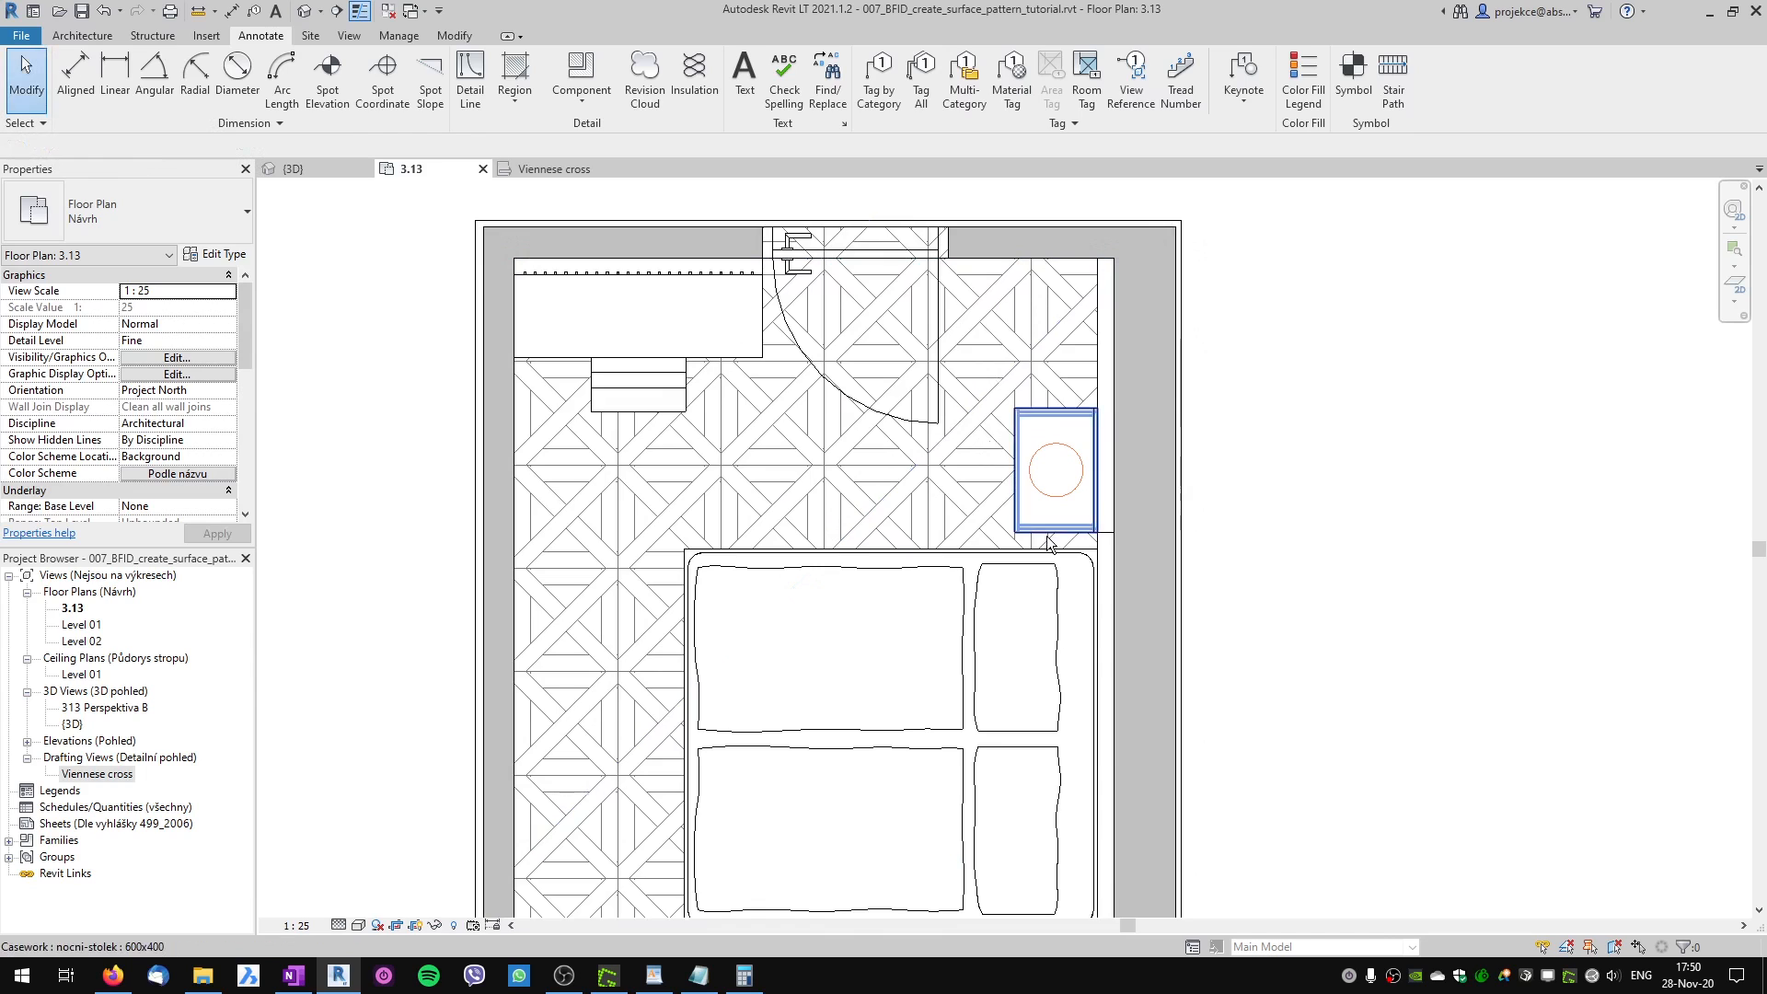
scroll(869, 573, down, 3)
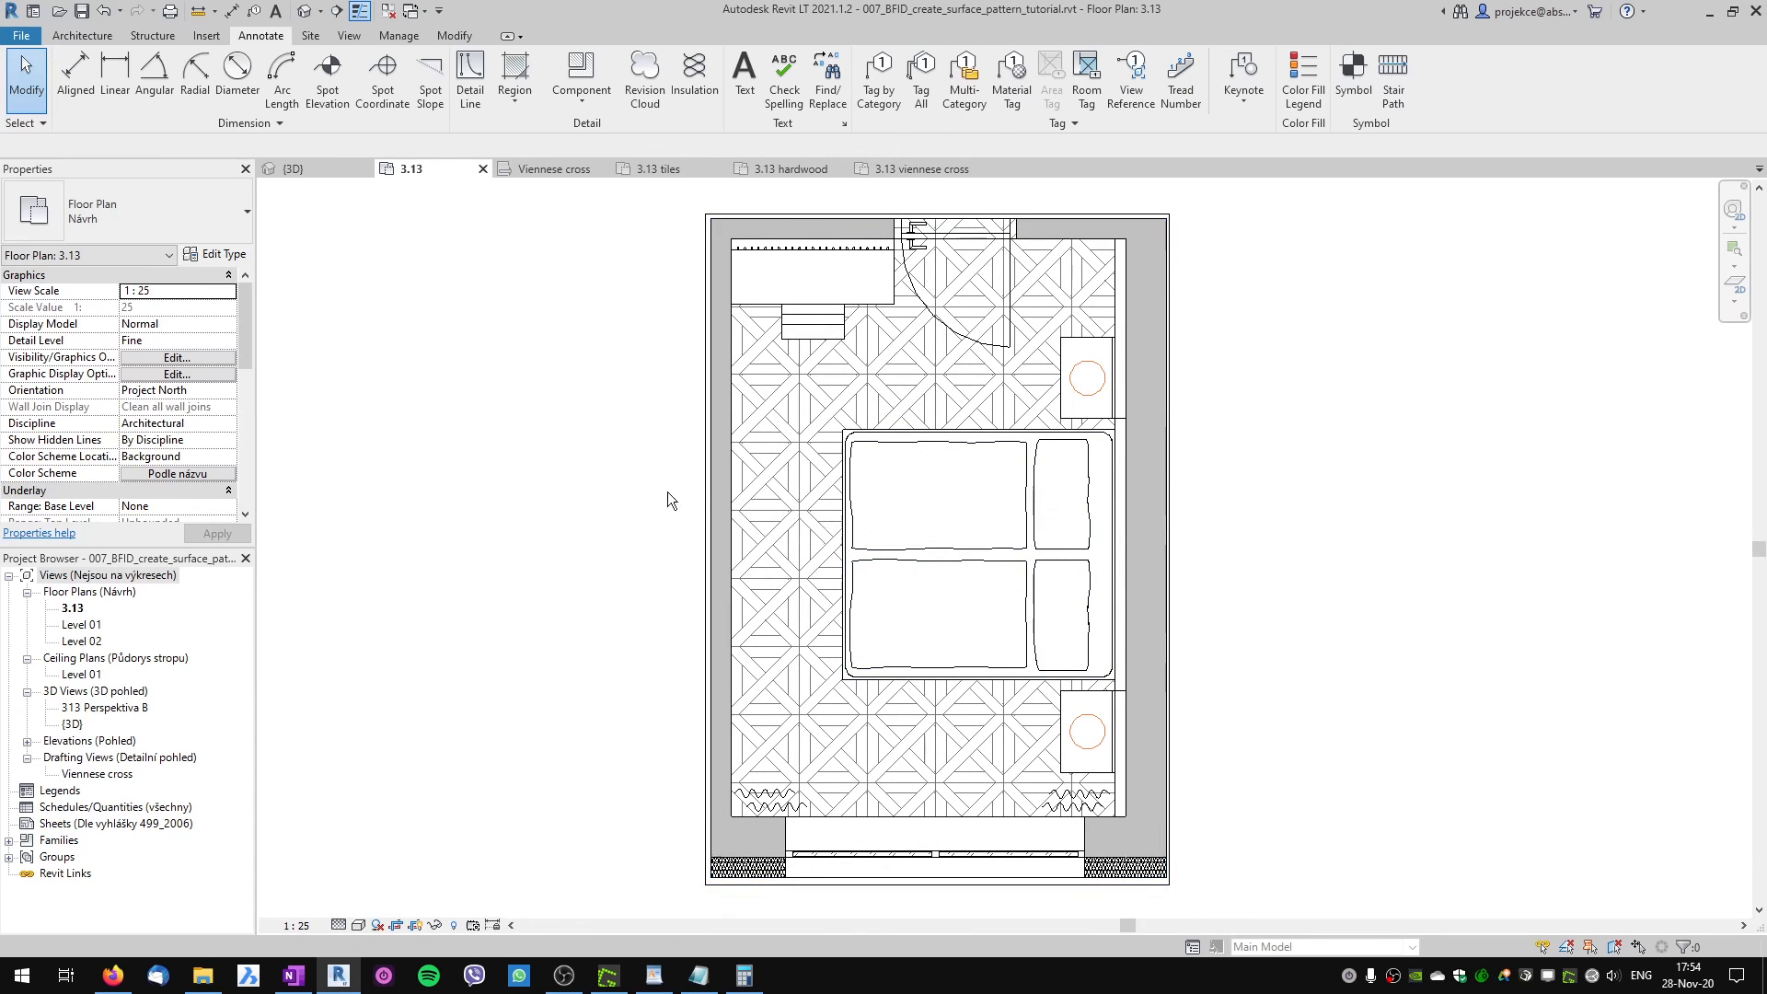
Compare the tiles, hardwood and viennese cross versions of floor plan 3.13 in the finished sample project.
click(671, 170)
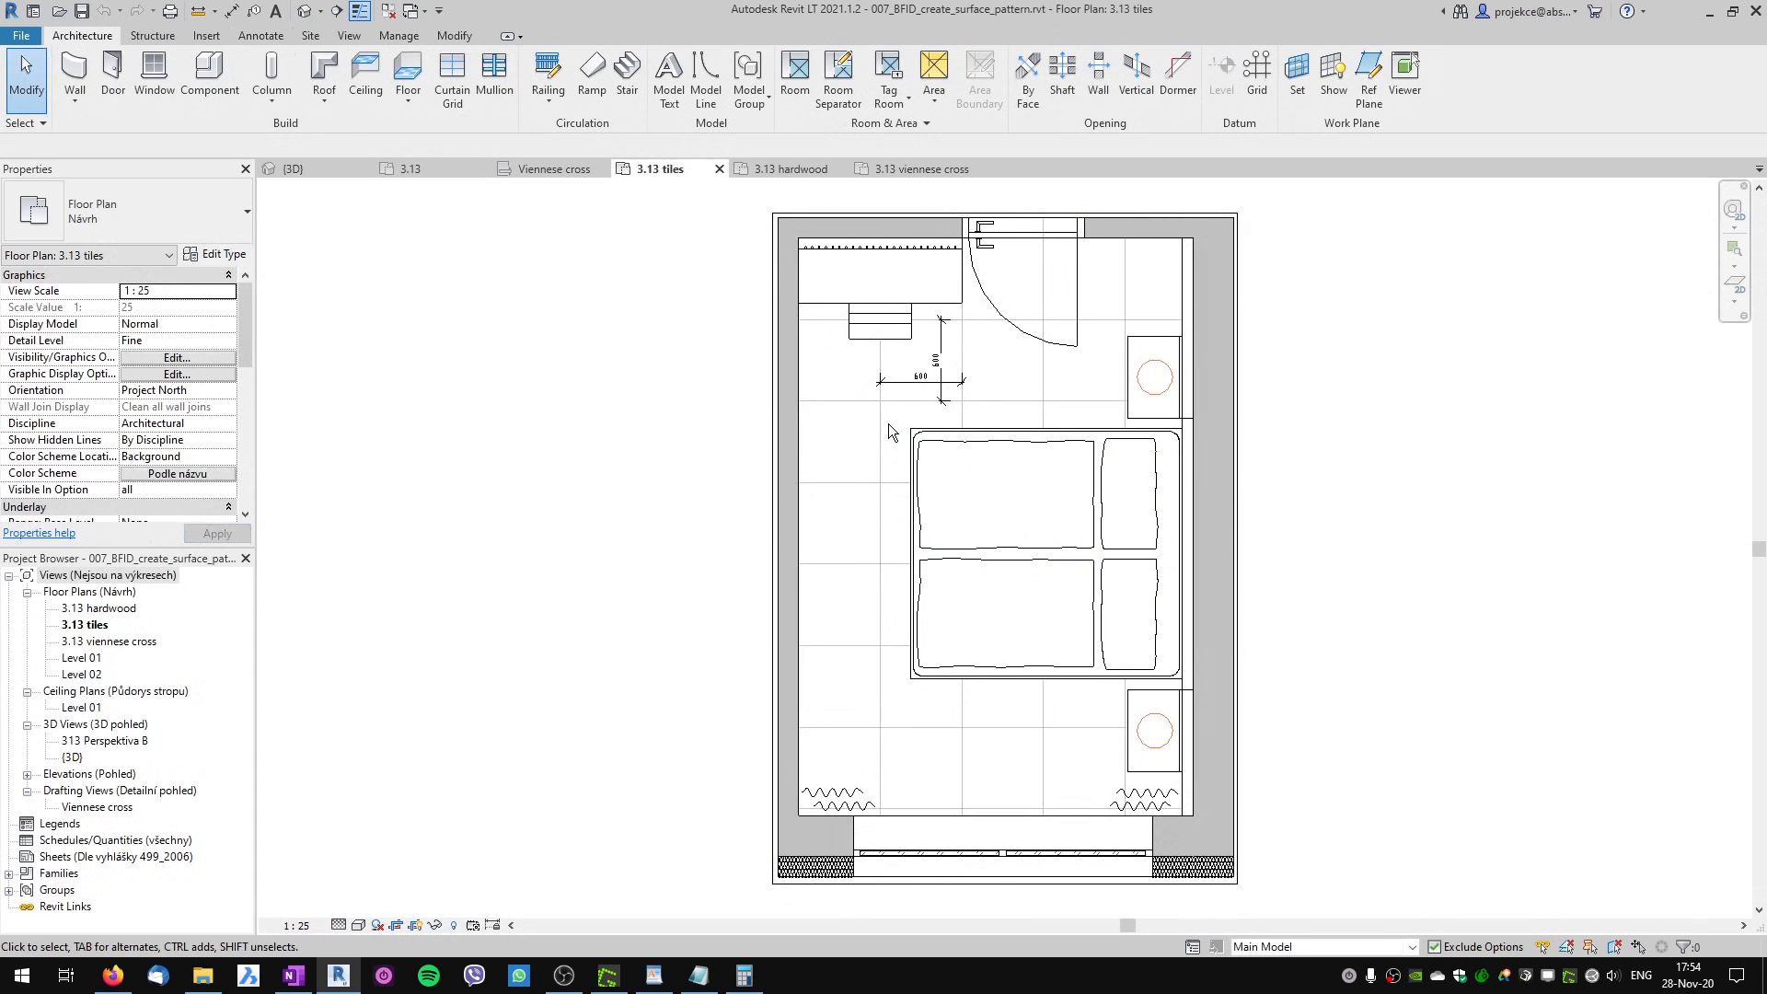
click(783, 169)
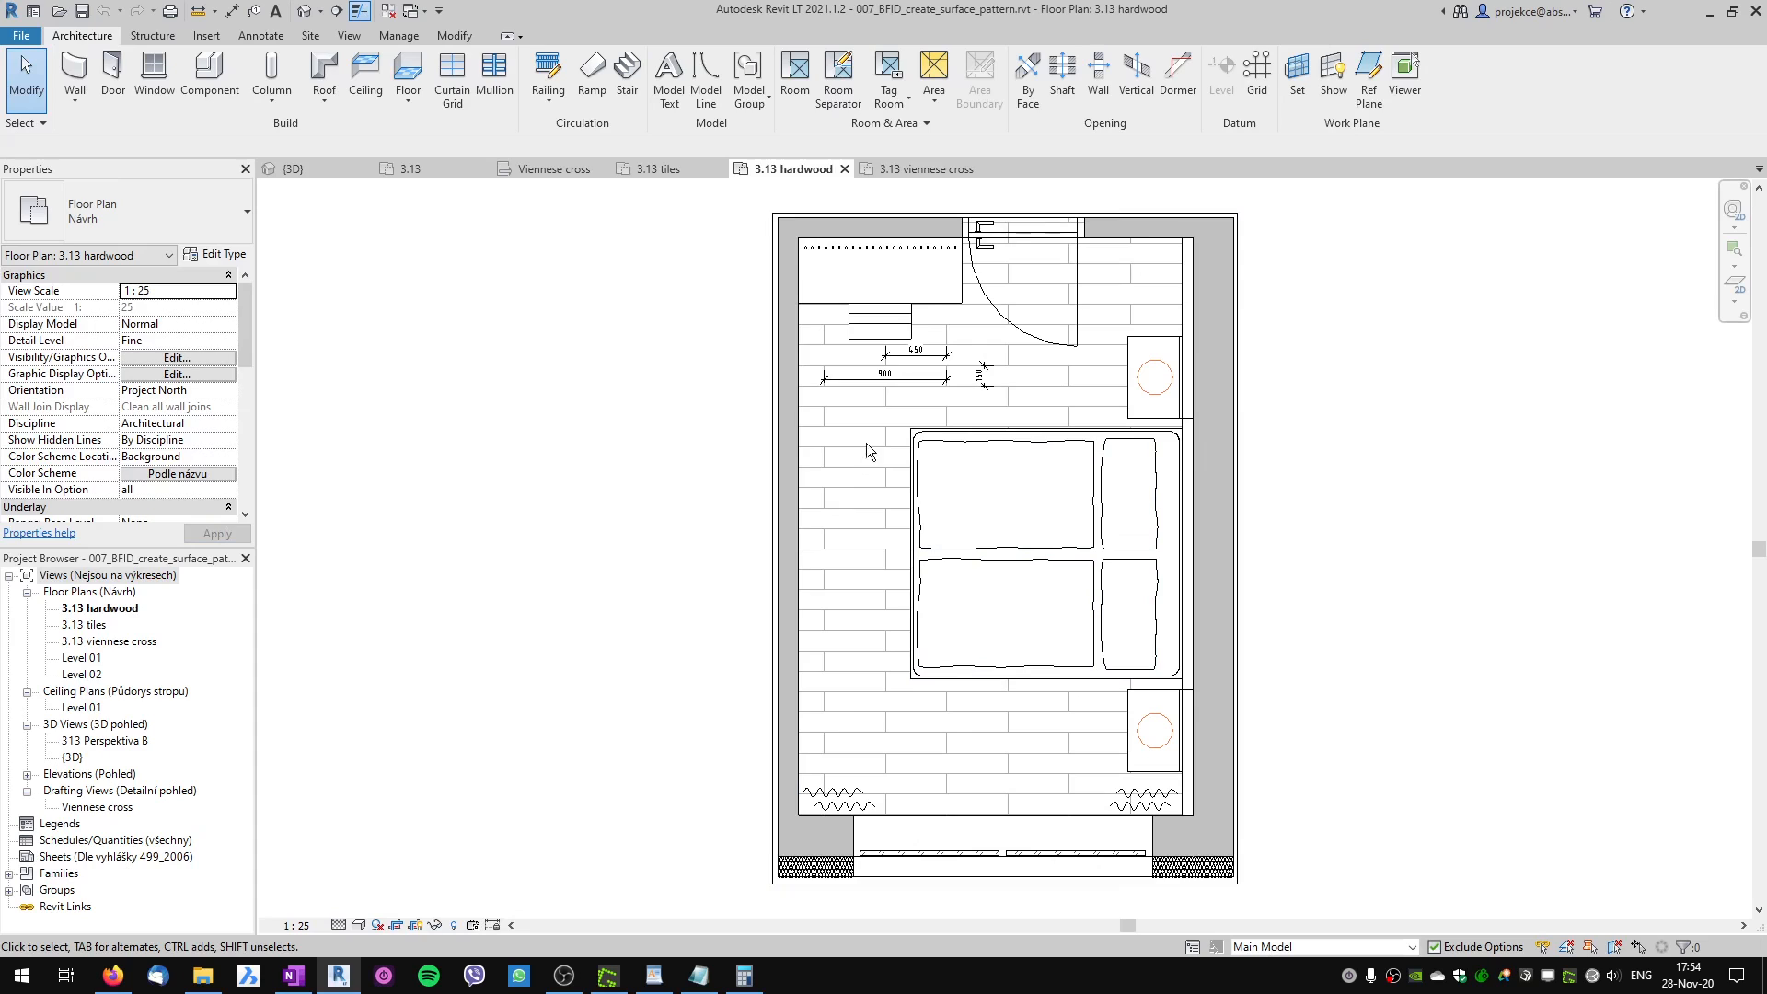
click(931, 170)
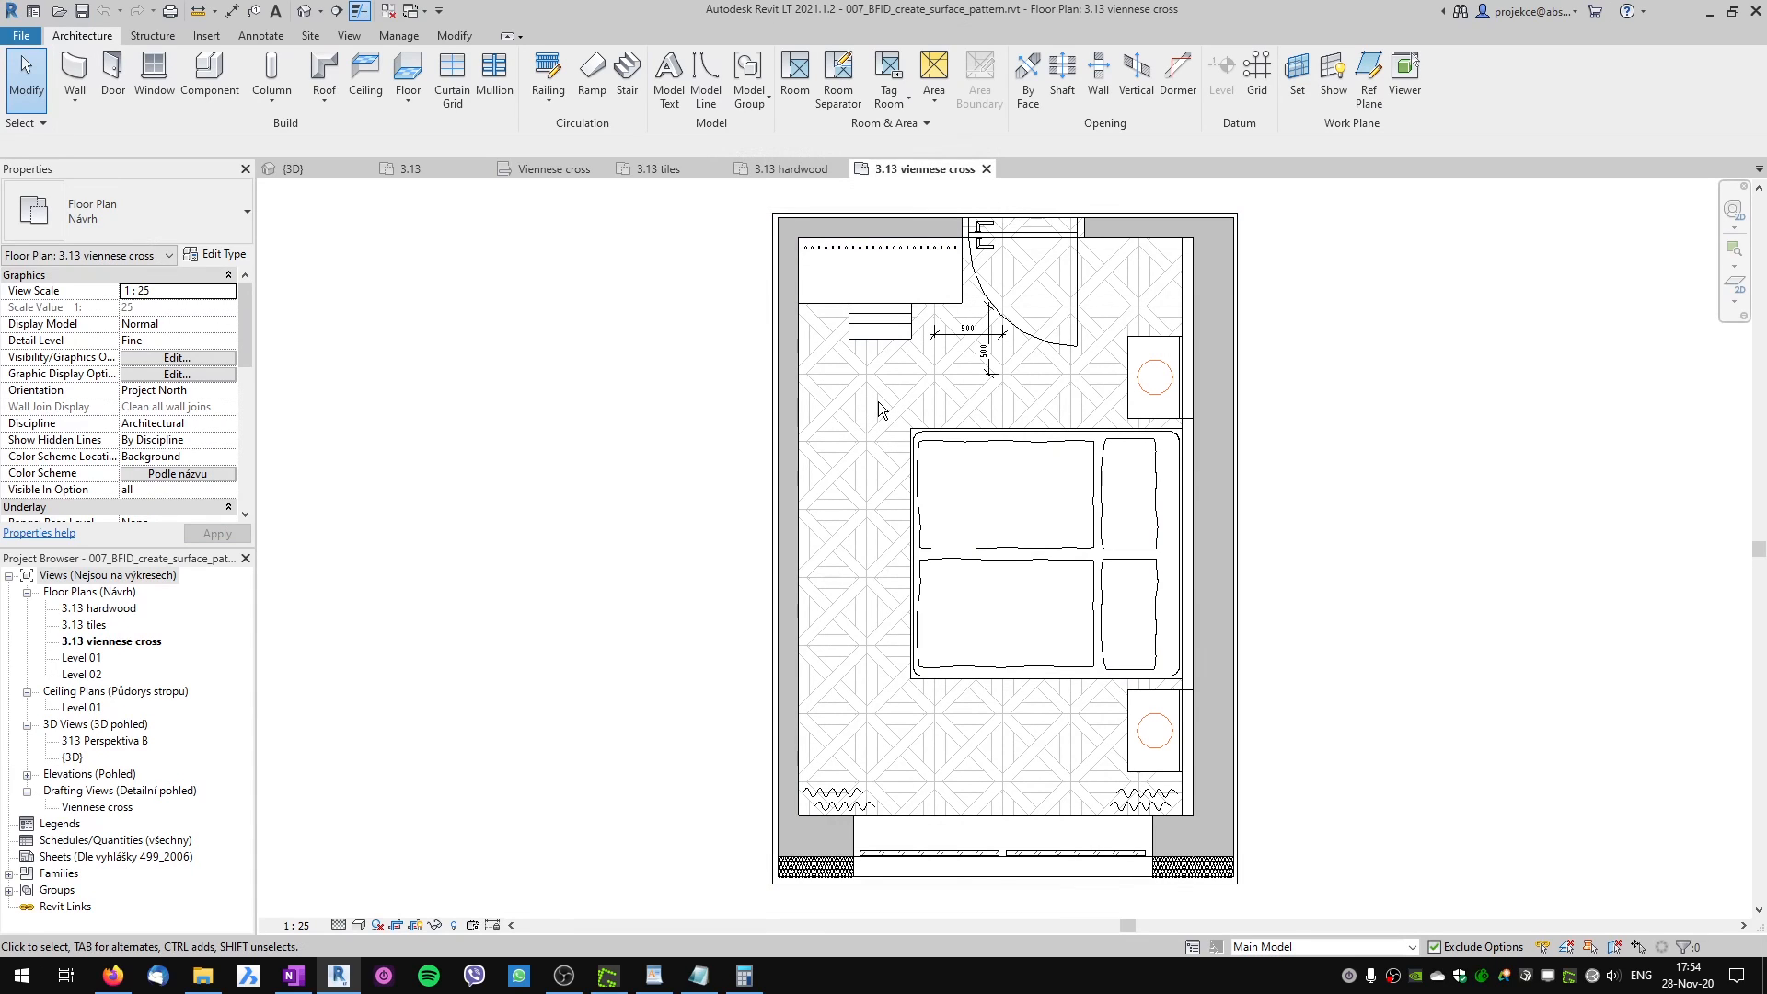
Switch to Firefox to view the Revit Pure article on creating patterns with pyRevit, and return to Revit.
click(112, 976)
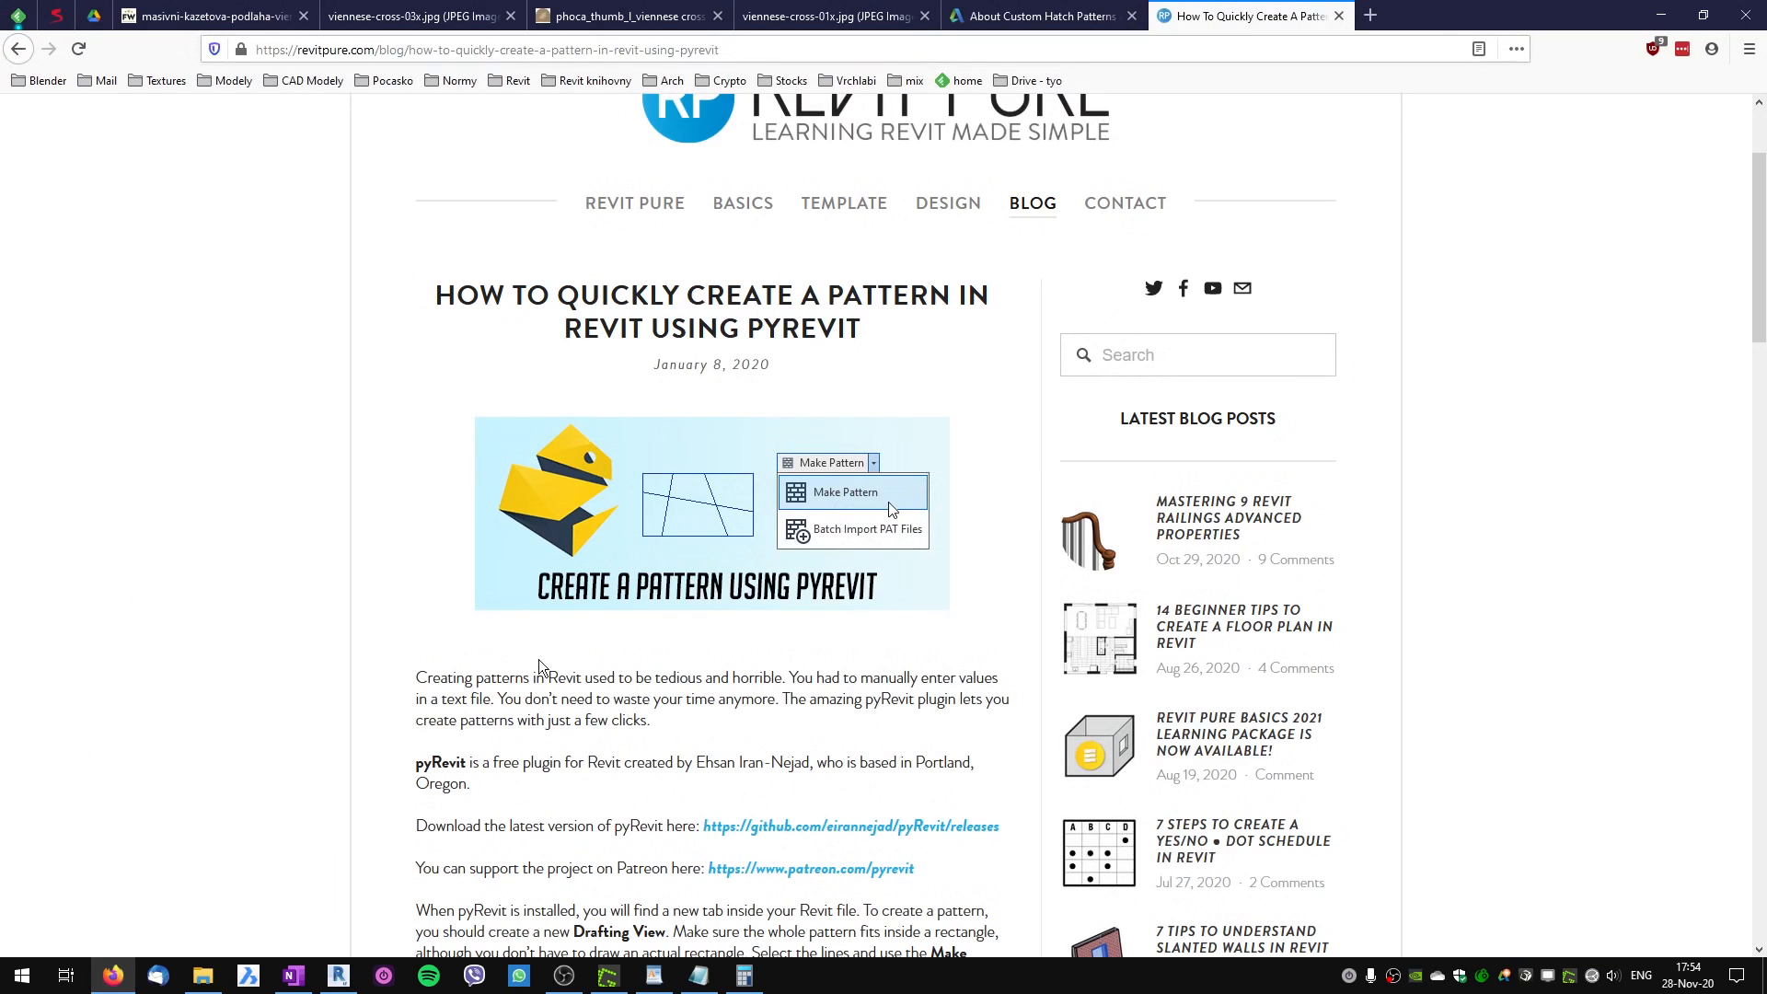
drag(414, 769, 466, 764)
click(338, 976)
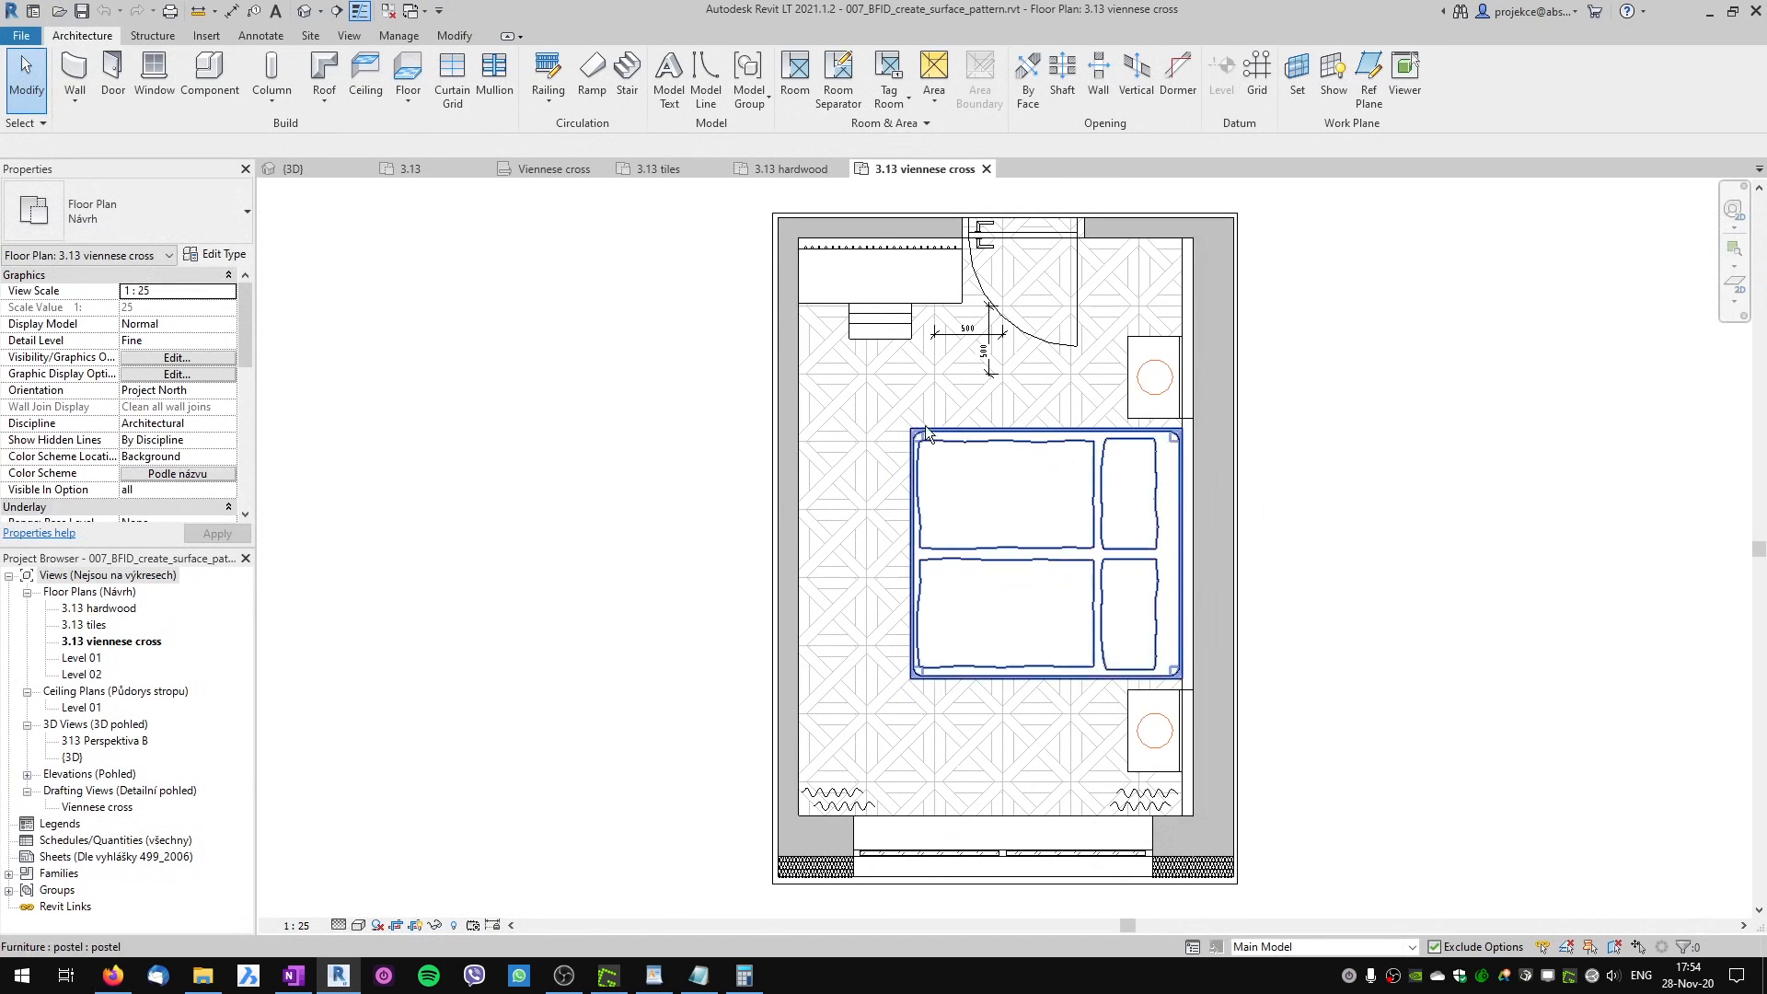
Review the 3.13 hardwood floor plan and the tutorial project's {3D} view of the bedroom with its Viennese cross floor.
click(788, 166)
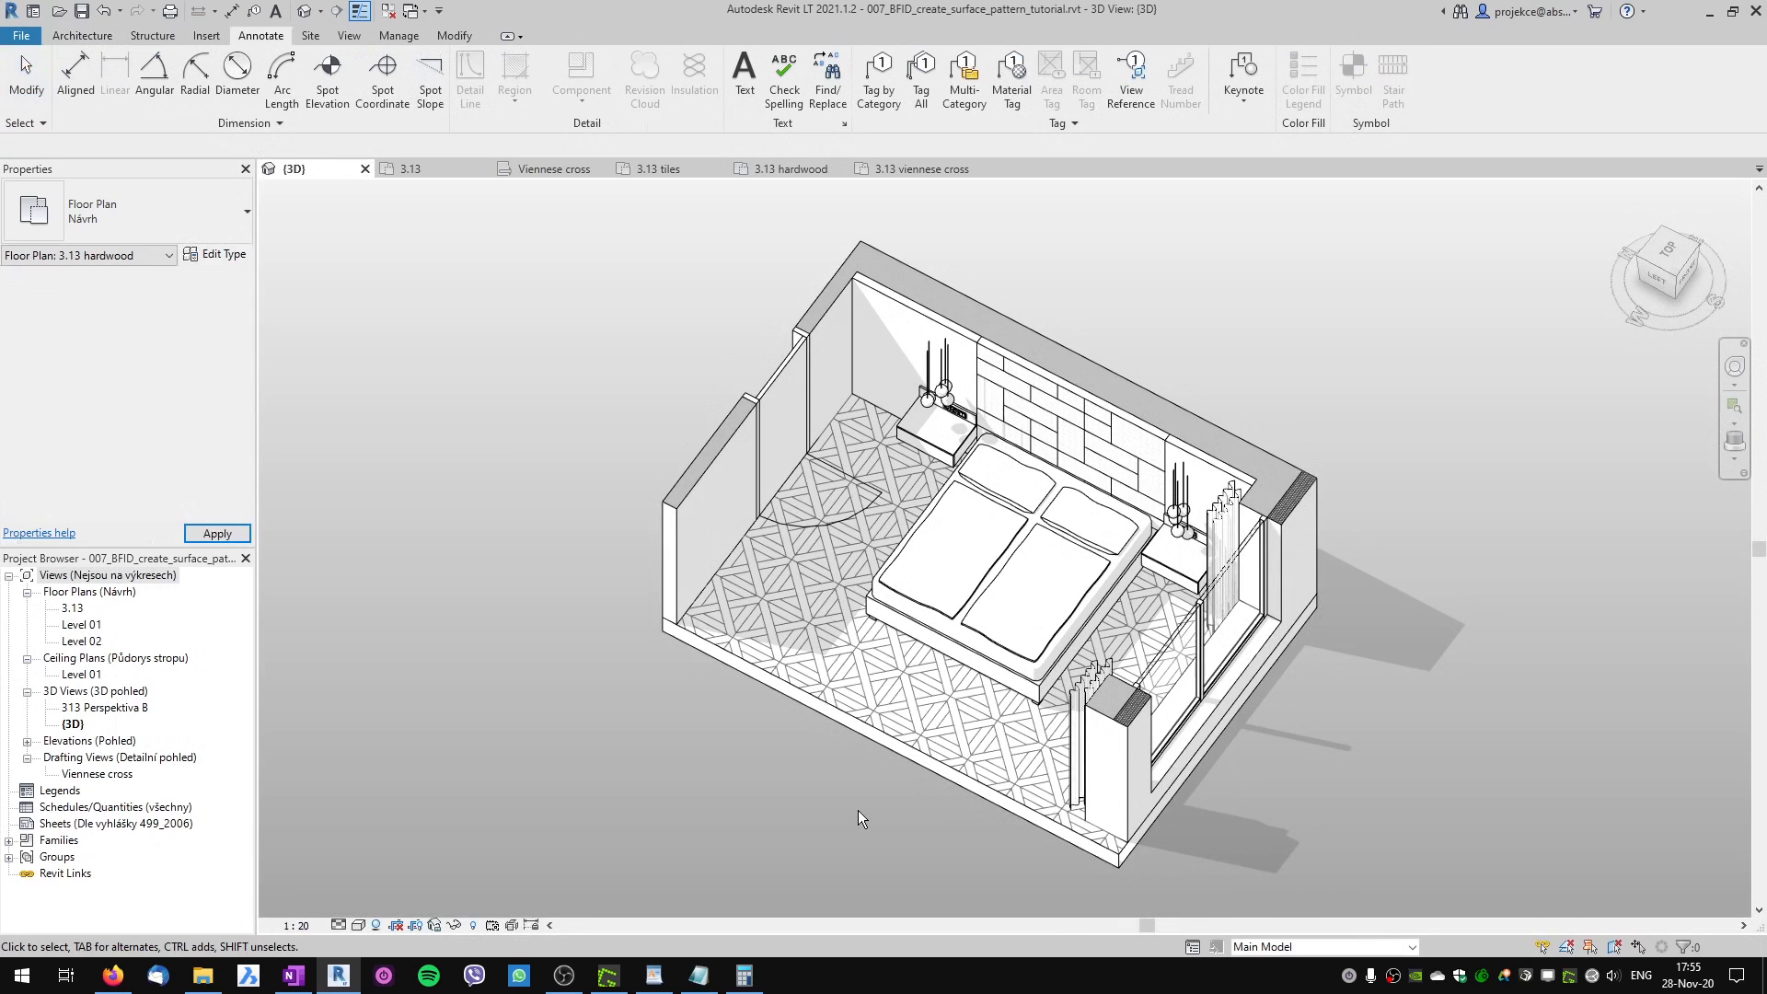
key(Escape)
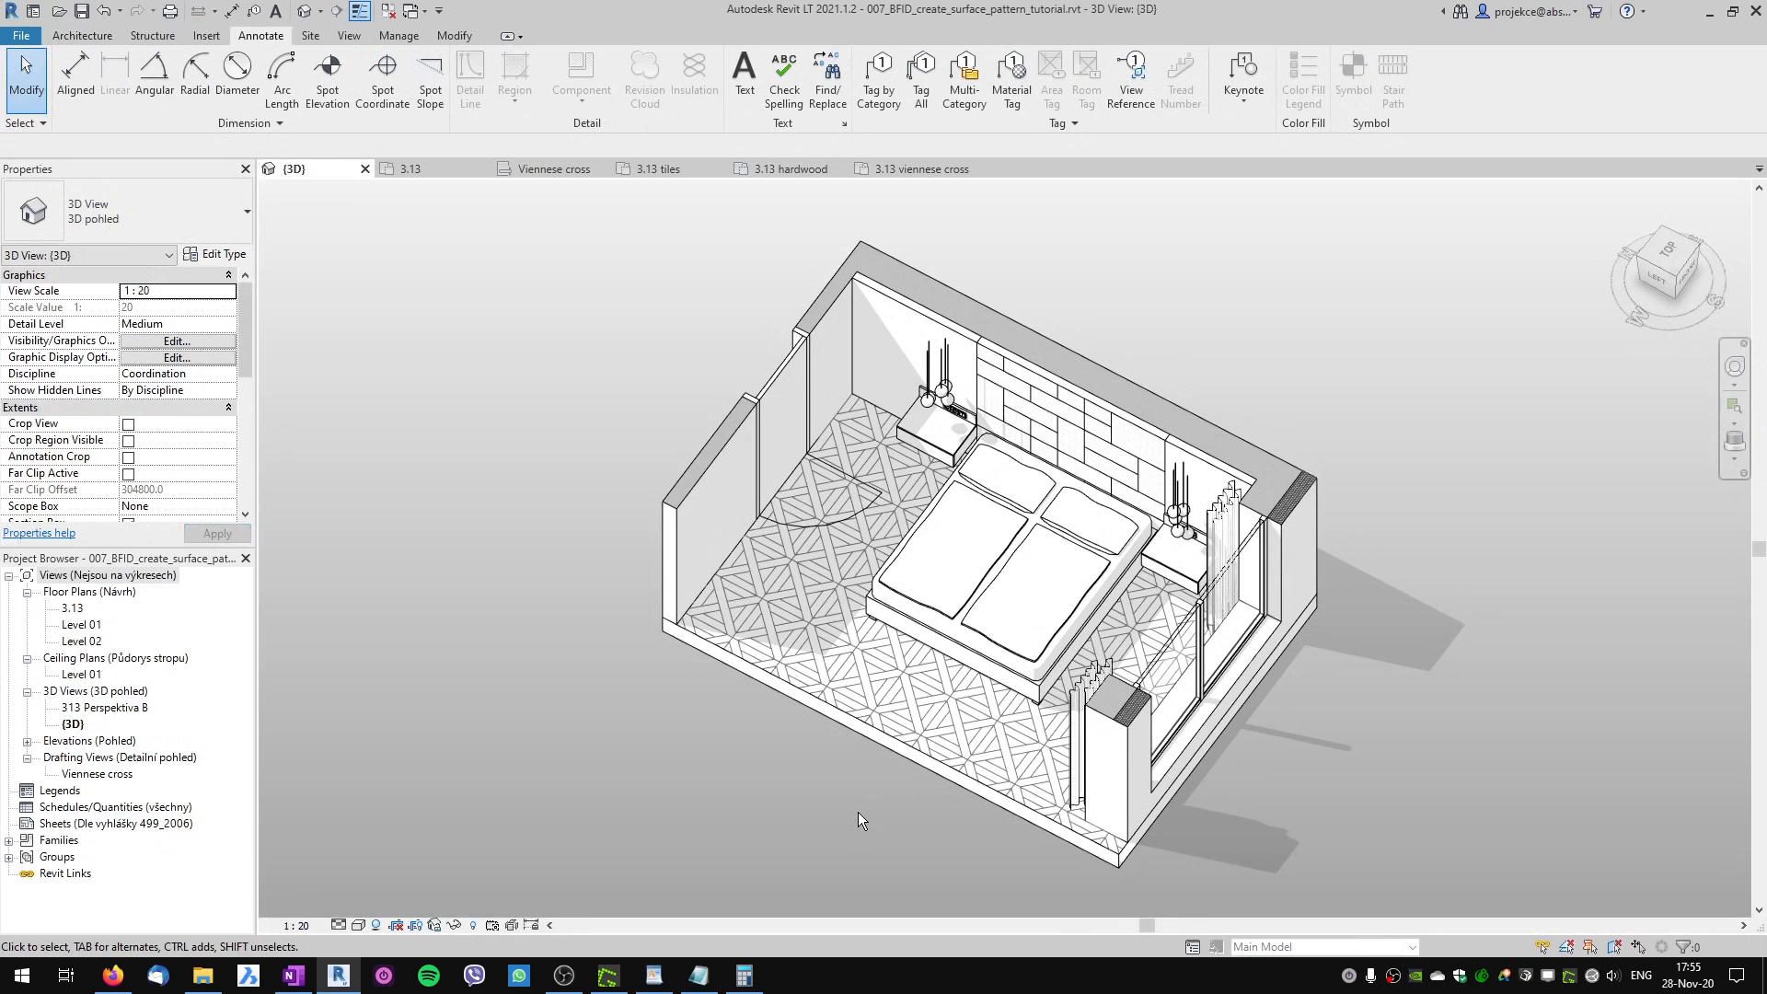